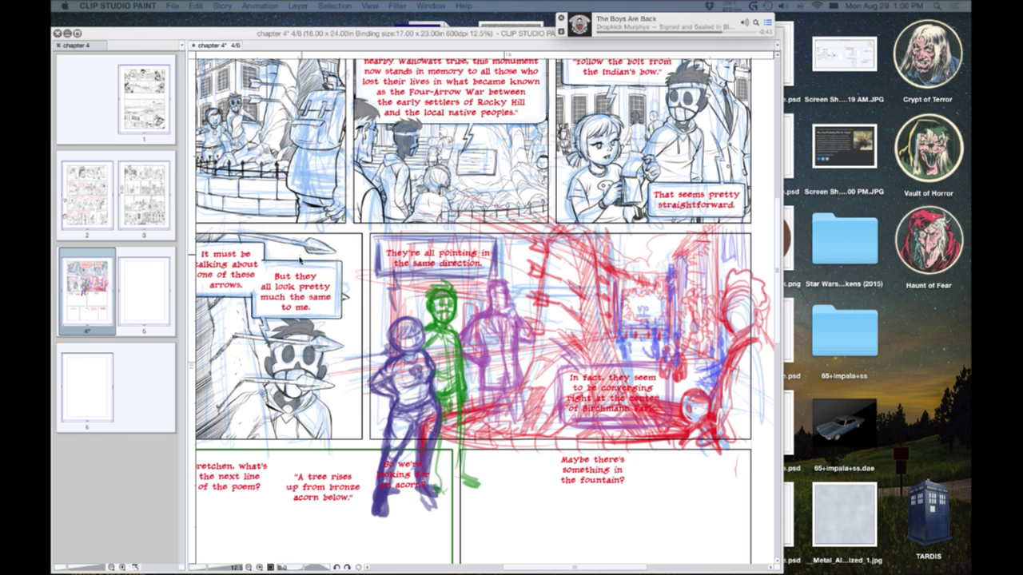
# Rename the new layer above the rough pencils folder in panel 5 as "balounes".
pyautogui.press('Tab')
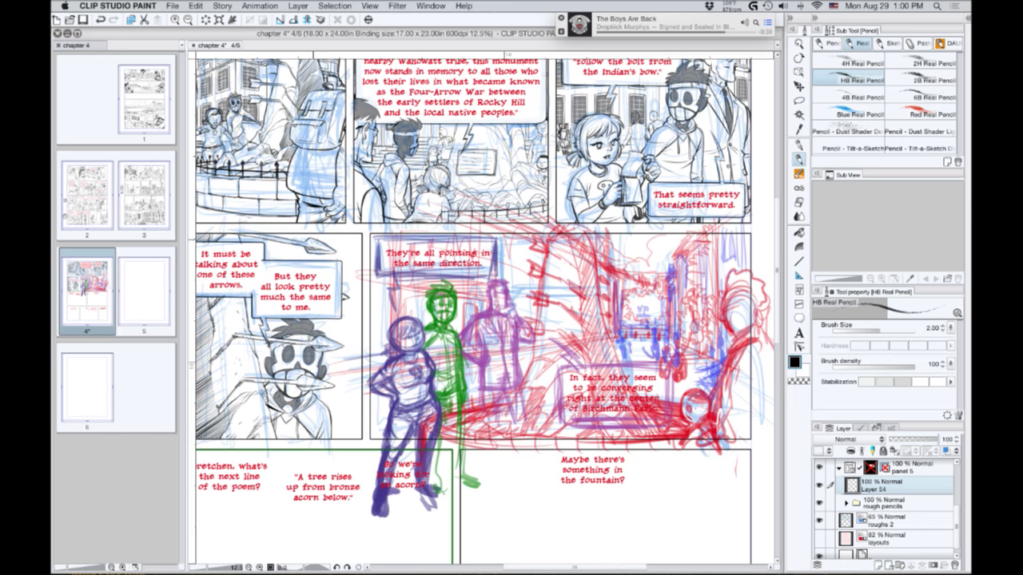
pyautogui.click(418, 262)
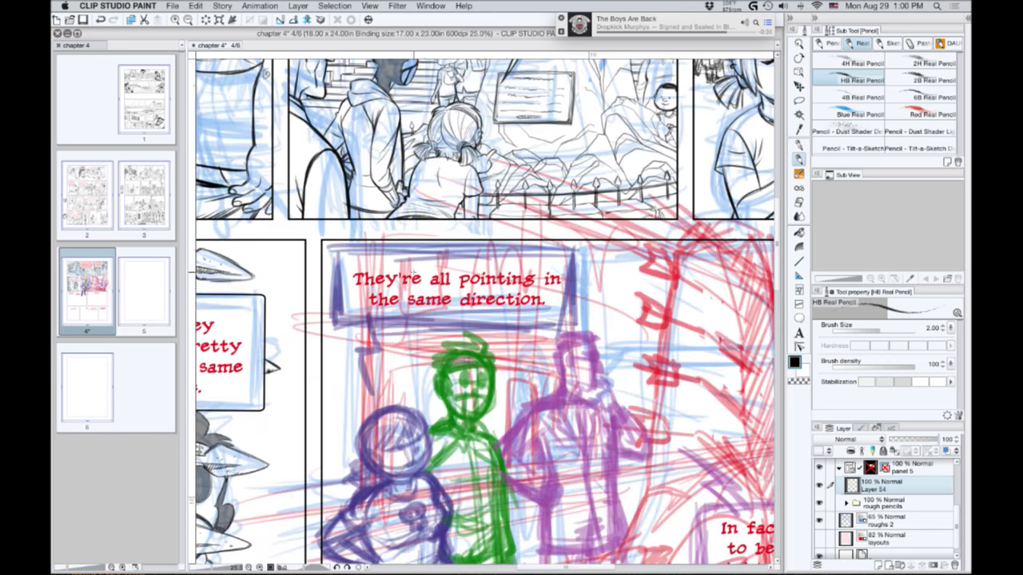
pyautogui.moveTo(423, 342); pyautogui.dragTo(446, 337)
pyautogui.doubleClick(863, 489)
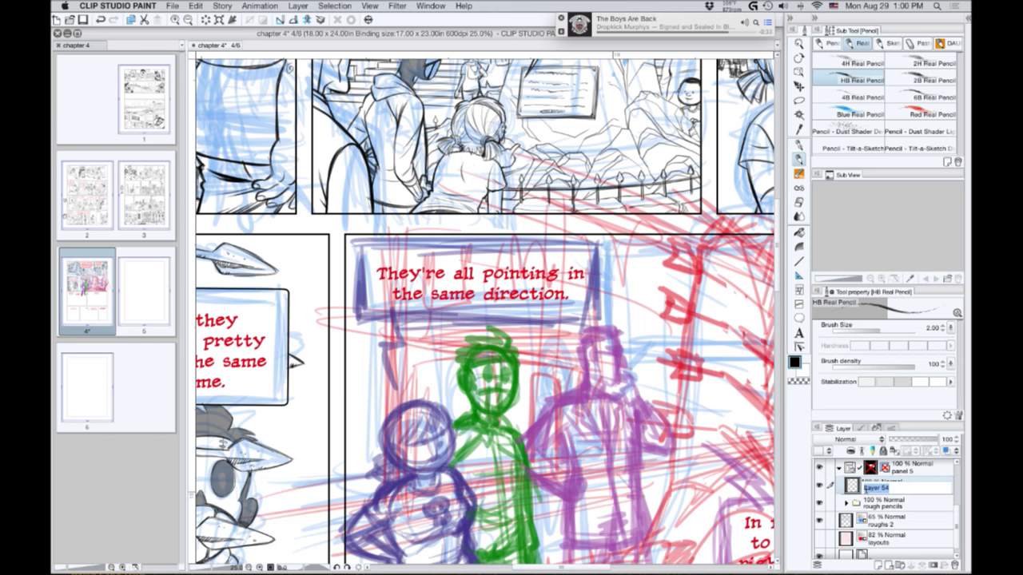
pyautogui.write('Balounes')
pyautogui.press('Return')
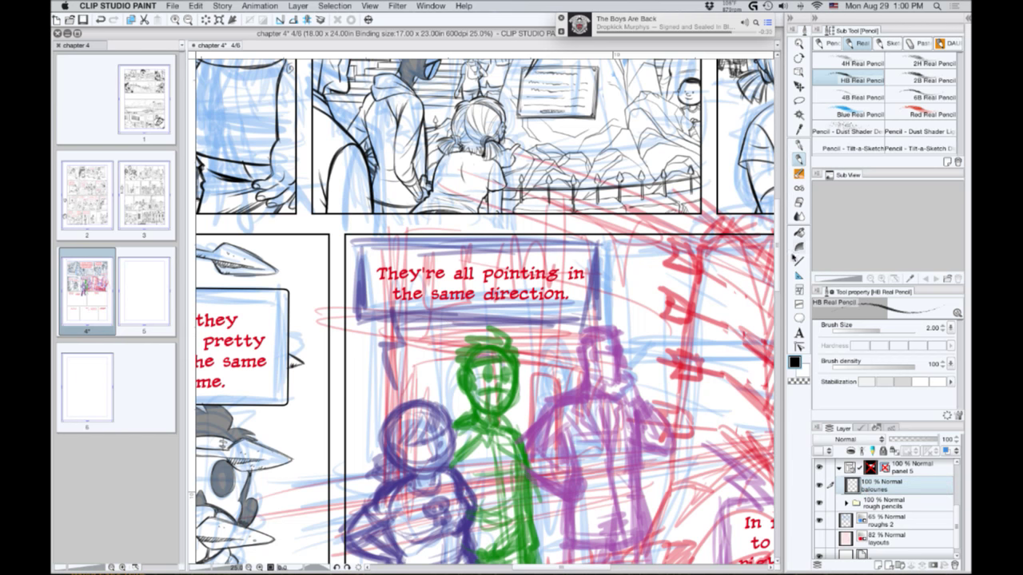
# Draw a rounded rectangular balloon around "They're all pointing in the same direction." with the Polygon figure tool.
pyautogui.click(799, 262)
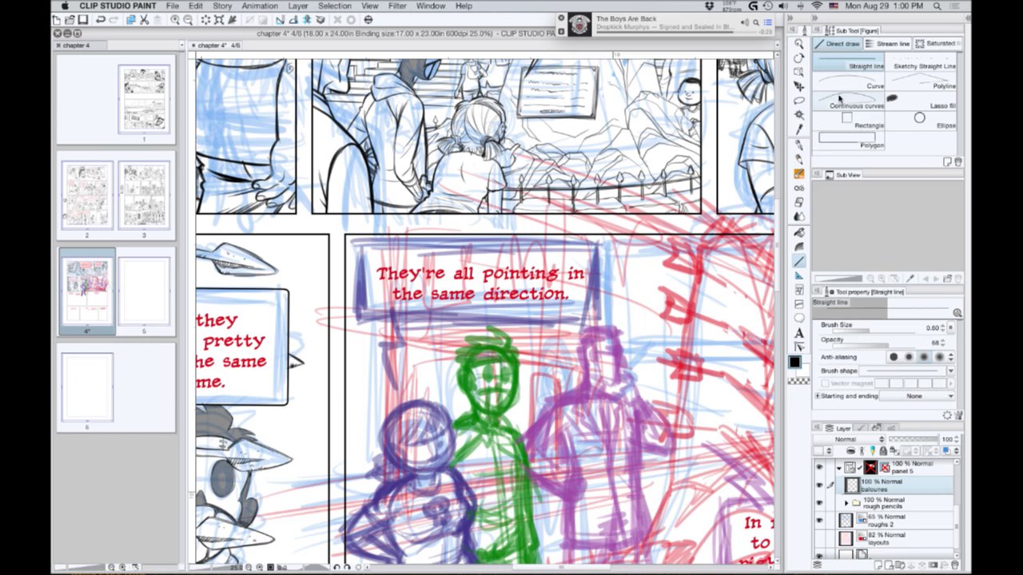
pyautogui.click(837, 144)
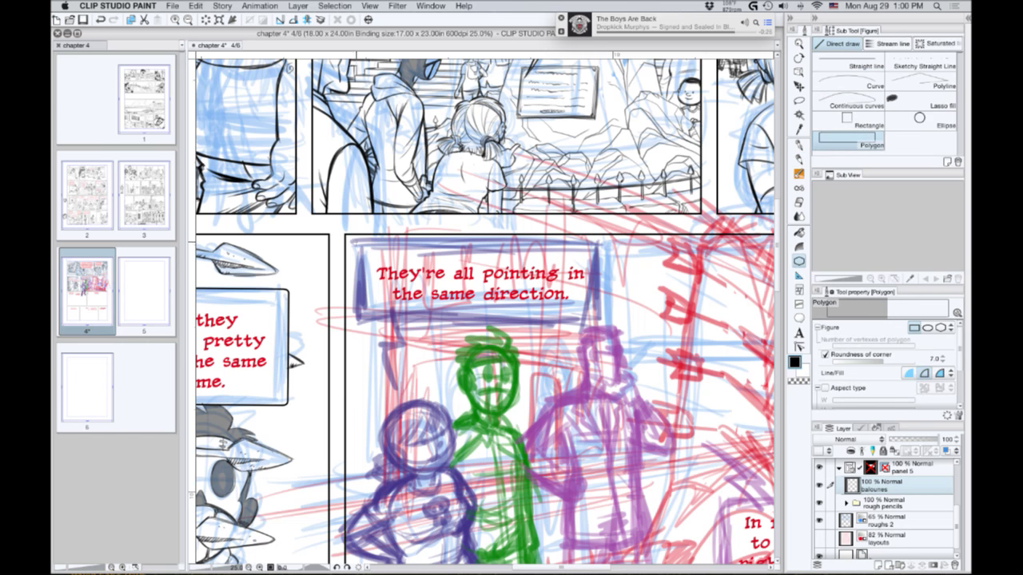
pyautogui.moveTo(354, 241); pyautogui.dragTo(603, 323)
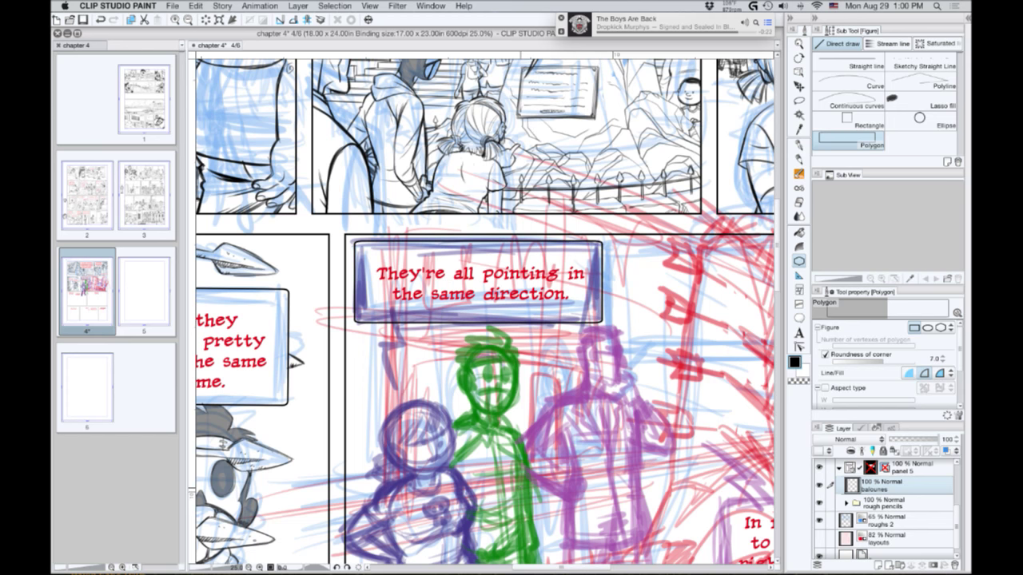
# Draw a rounded rectangular balloon around the "In fact, they seem to be converging" dialogue in the same panel.
pyautogui.press('super+minus')
pyautogui.press('super+minus')
pyautogui.moveTo(513, 469); pyautogui.dragTo(379, 386)
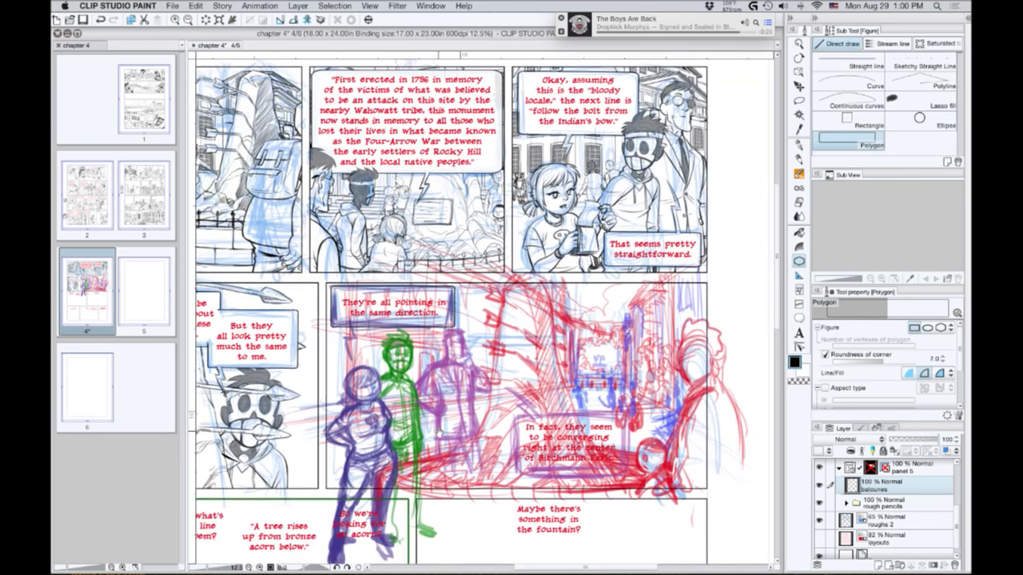
pyautogui.scroll(-3, 437, 432)
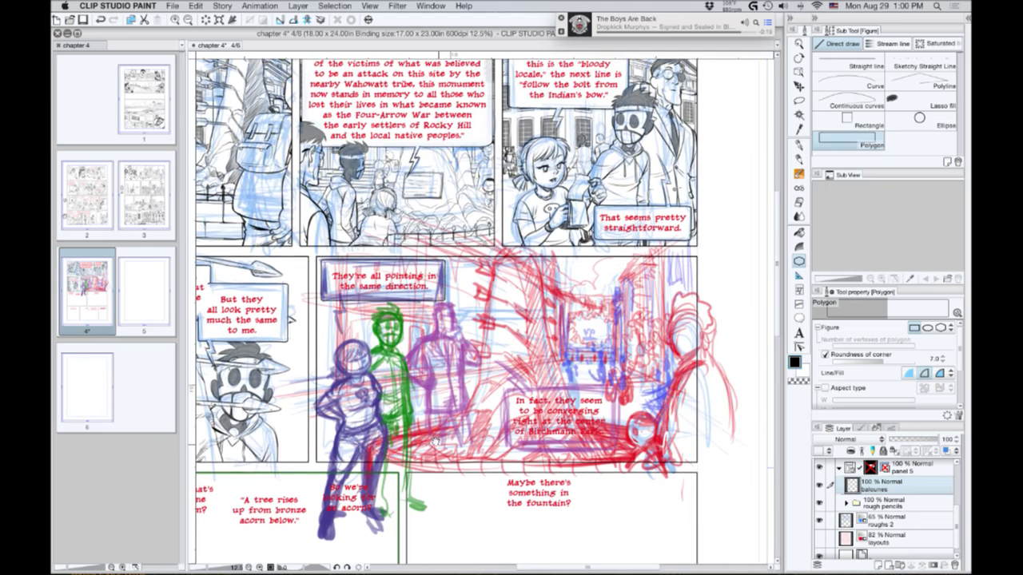
pyautogui.moveTo(436, 441); pyautogui.dragTo(429, 435)
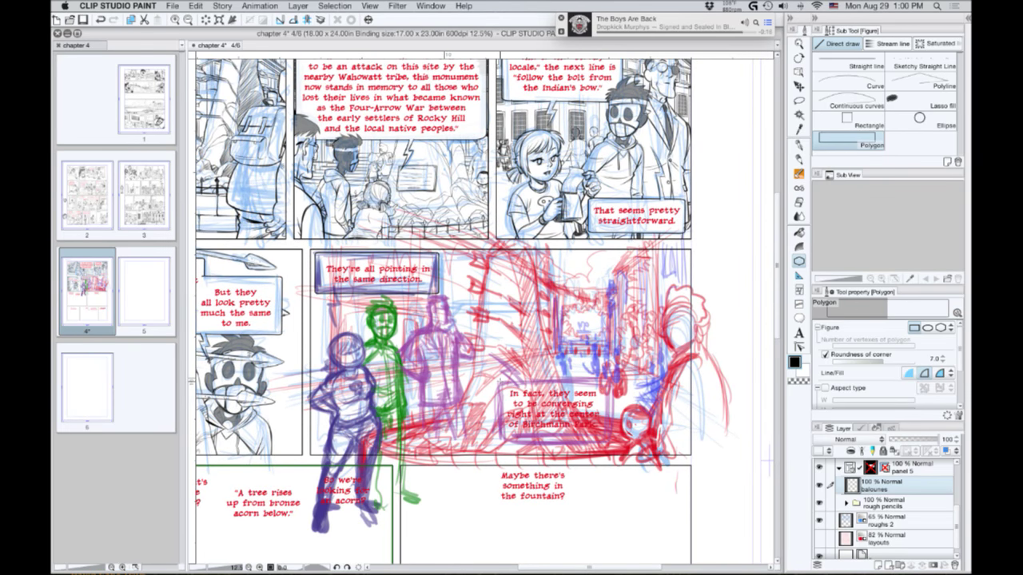
pyautogui.moveTo(499, 381); pyautogui.dragTo(613, 442)
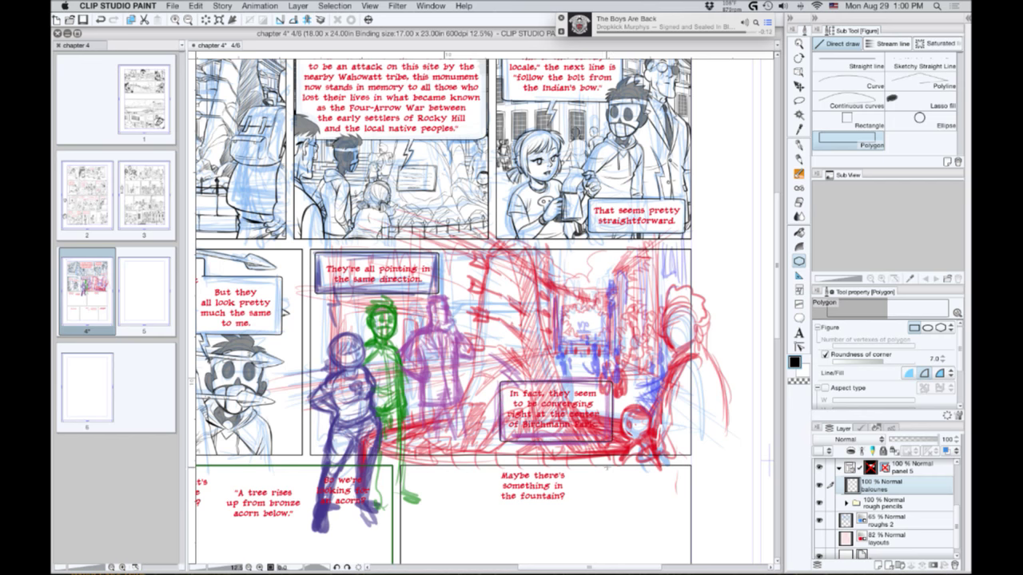
# Lasso the "In fact, they seem to be converging" balloon and shift it slightly left and up around its text.
pyautogui.click(798, 100)
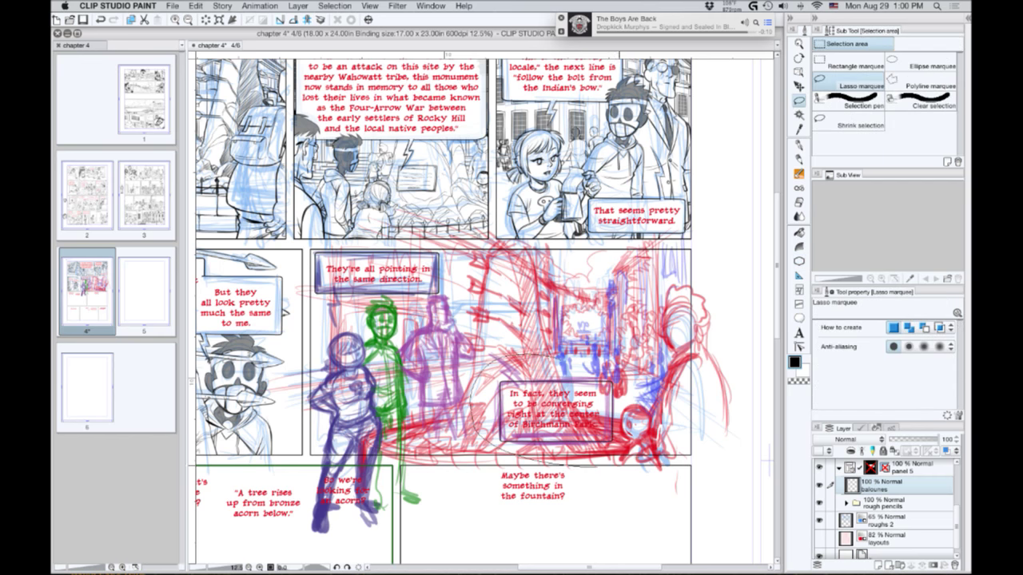
pyautogui.moveTo(616, 466); pyautogui.dragTo(582, 353)
pyautogui.click(799, 86)
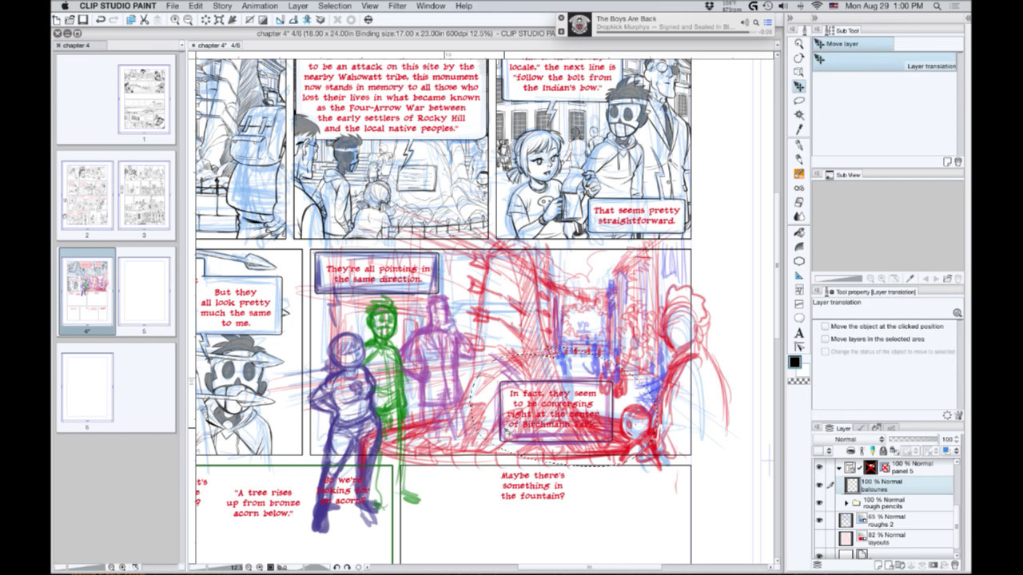
pyautogui.moveTo(505, 431); pyautogui.dragTo(500, 429)
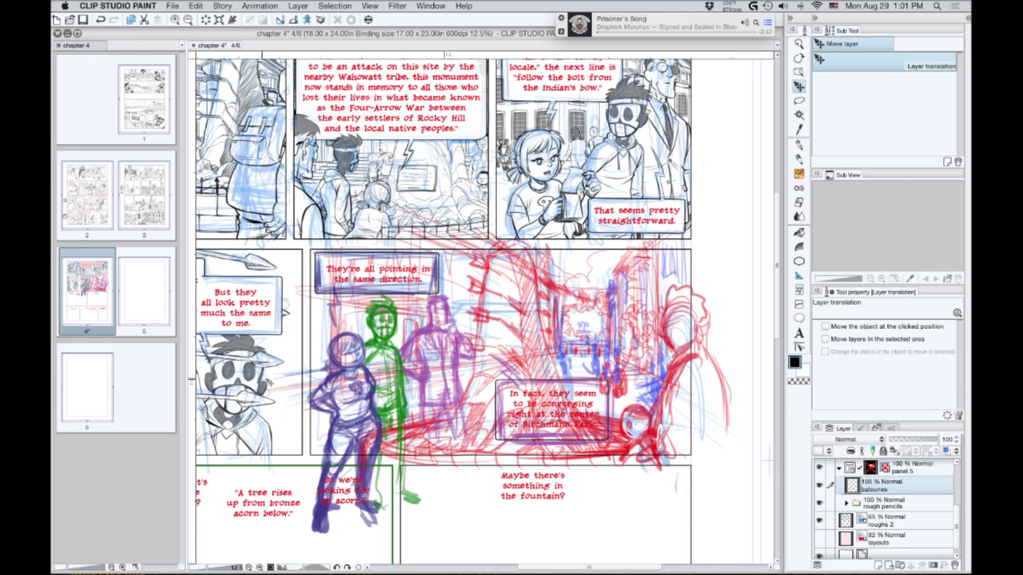
pyautogui.press('super+Tab')
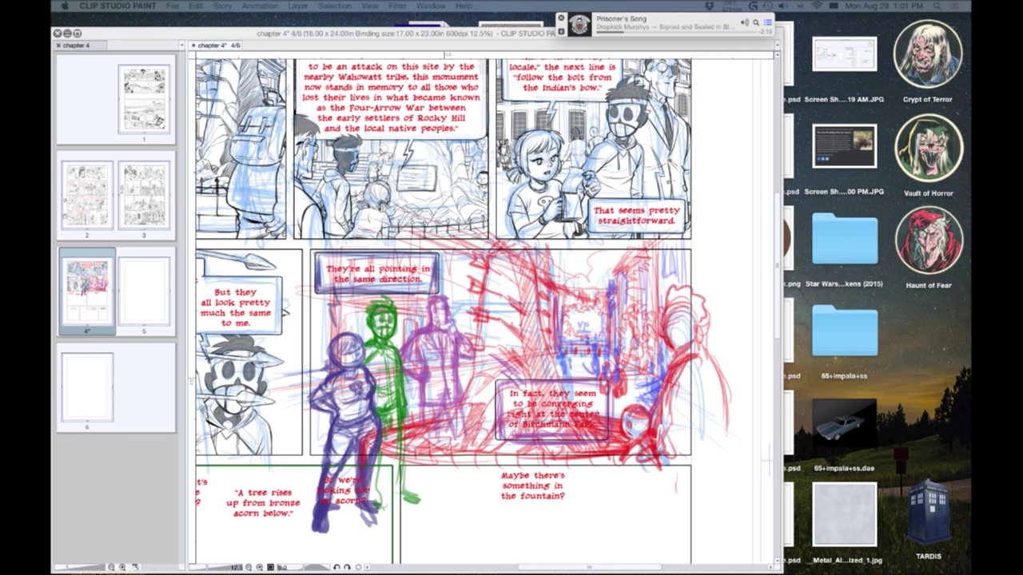
pyautogui.click(302, 253)
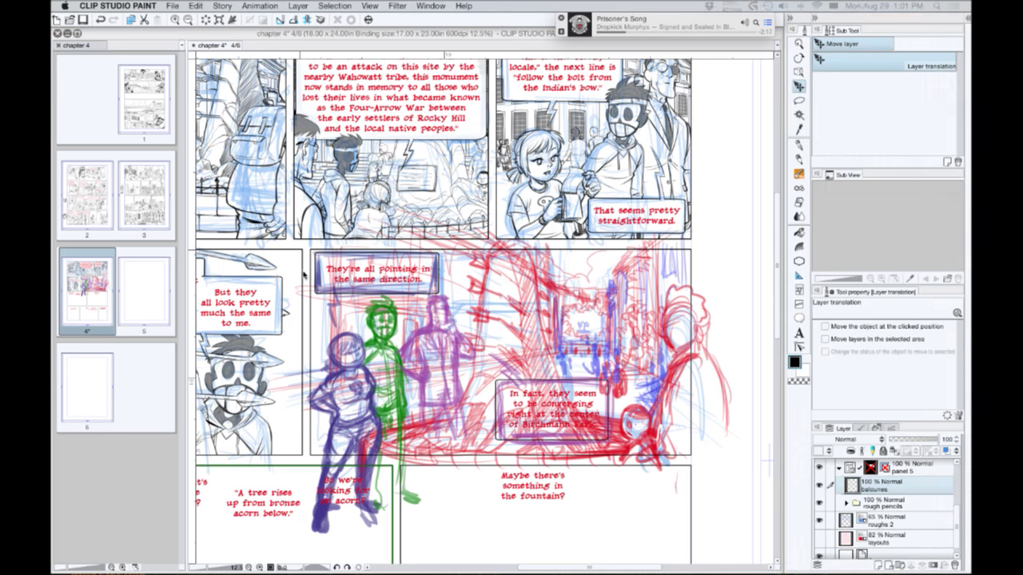
# Add a new layer directly above the rough pencils folder in panel 5 and name it "g1".
pyautogui.keyDown('super'); pyautogui.click(316, 312); pyautogui.keyUp('super')
pyautogui.moveTo(349, 423); pyautogui.dragTo(384, 367)
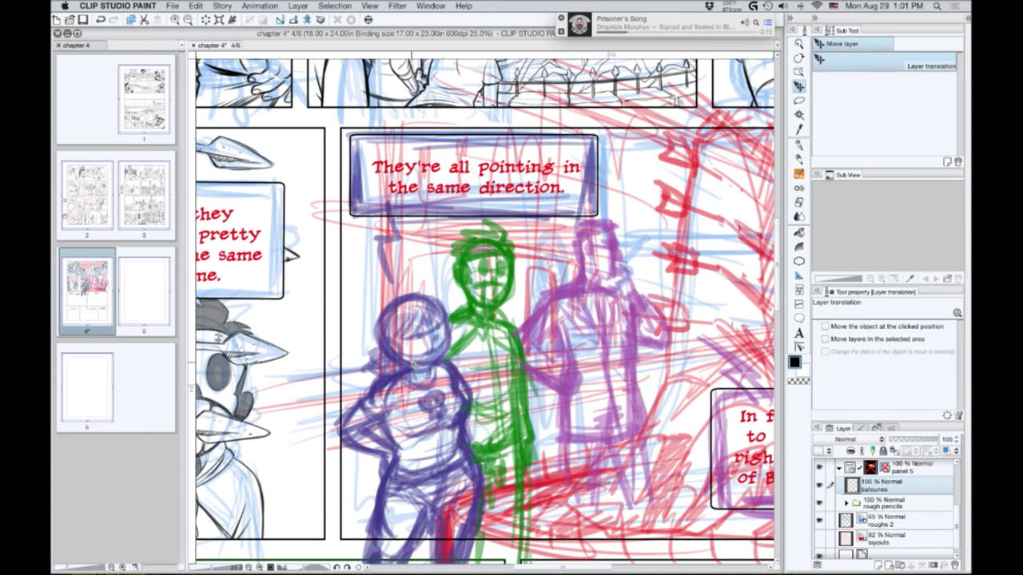
pyautogui.click(870, 503)
pyautogui.click(876, 565)
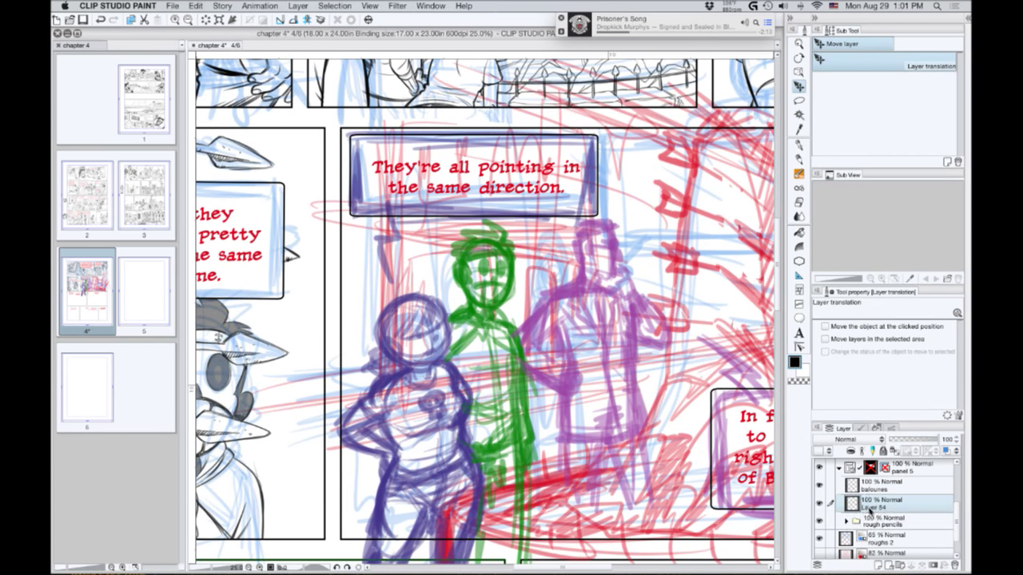
pyautogui.doubleClick(873, 508)
pyautogui.write('g1')
pyautogui.press('Return')
# Rename the g1 layer as "kid".
pyautogui.press('super+minus')
pyautogui.hscroll(5, 469, 447)
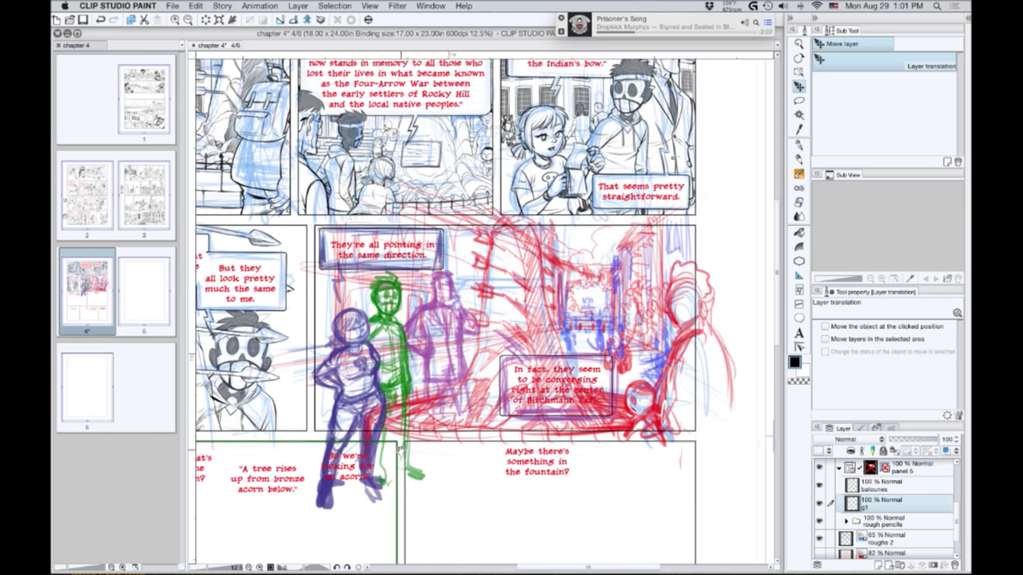
pyautogui.doubleClick(868, 507)
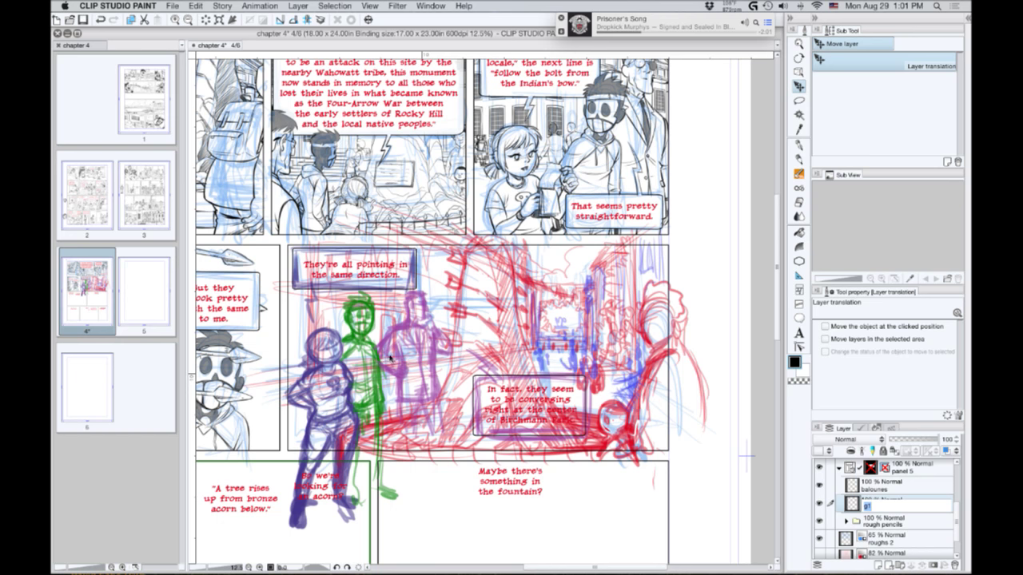
pyautogui.write('guy')
pyautogui.press('BackSpace')
pyautogui.press('BackSpace')
pyautogui.write('kid')
pyautogui.press('Return')
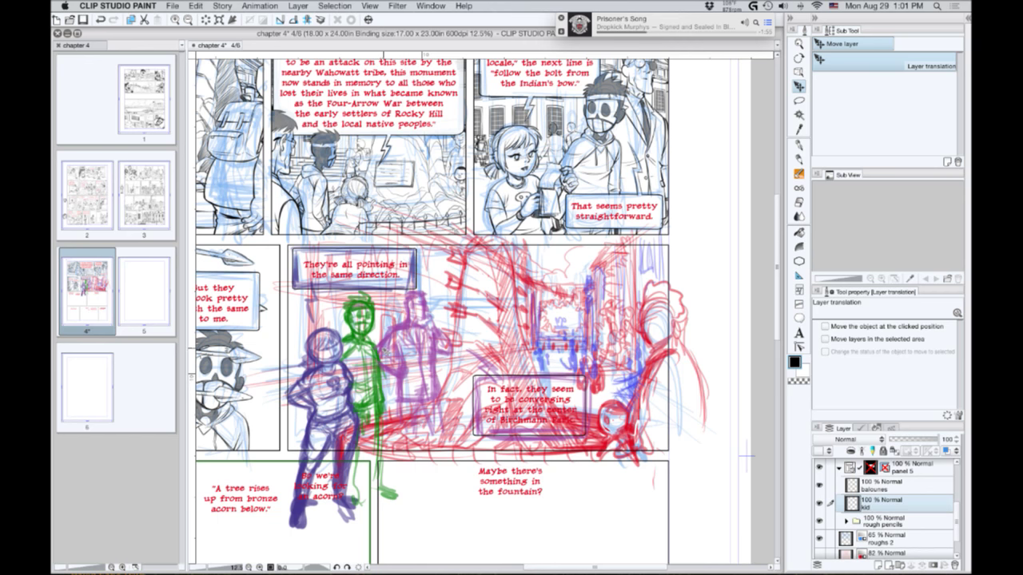
# Pencil the round head outline of the small kid beside the second balloon with the HB Real Pencil.
pyautogui.scroll(2, 389, 352)
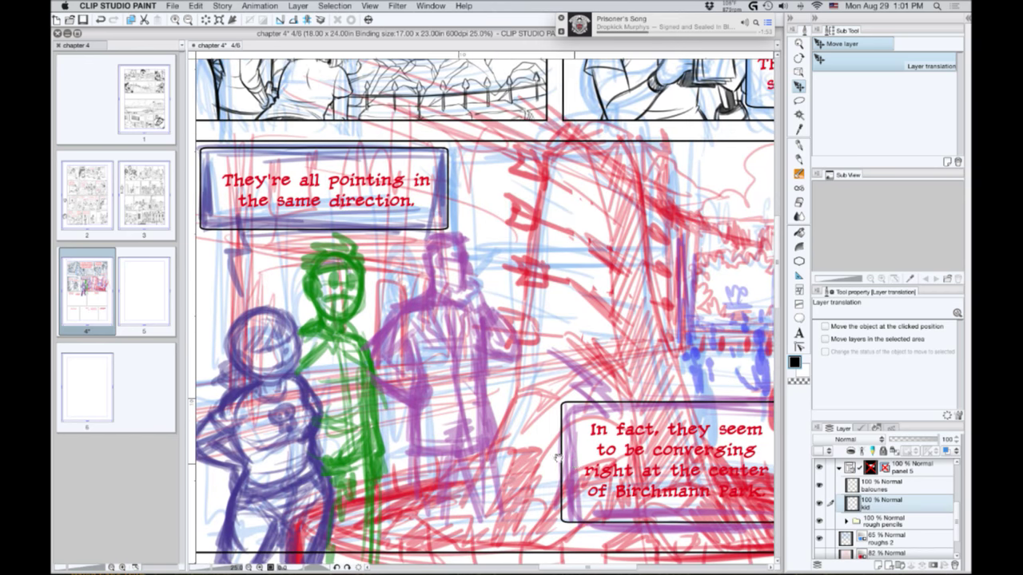
pyautogui.moveTo(558, 458); pyautogui.dragTo(320, 358)
pyautogui.click(800, 161)
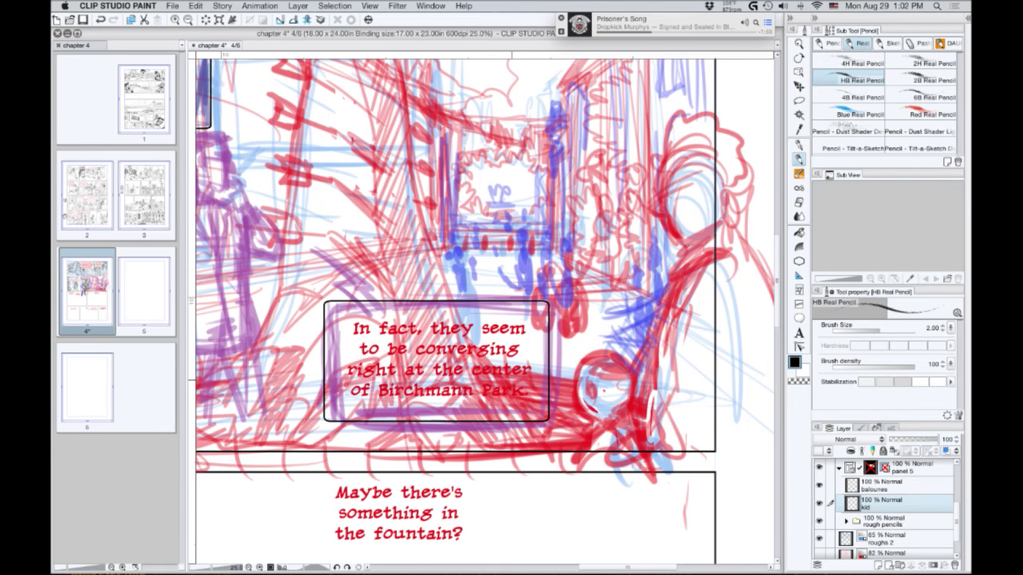
pyautogui.scroll(1, 518, 387)
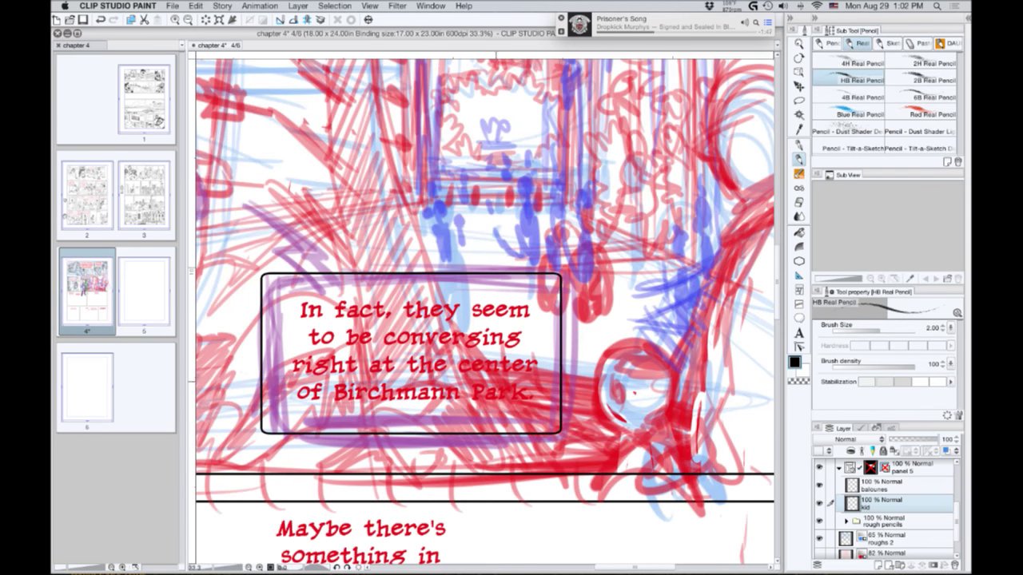
pyautogui.moveTo(629, 362)
pyautogui.mouseDown()
pyautogui.moveTo(673, 349)
pyautogui.moveTo(673, 396)
pyautogui.moveTo(660, 408)
pyautogui.mouseUp()
pyautogui.moveTo(676, 357); pyautogui.dragTo(663, 390)
pyautogui.moveTo(663, 355); pyautogui.dragTo(603, 358)
pyautogui.moveTo(606, 355)
pyautogui.mouseDown()
pyautogui.moveTo(593, 417)
pyautogui.moveTo(629, 430)
pyautogui.moveTo(657, 414)
pyautogui.mouseUp()
pyautogui.moveTo(641, 417); pyautogui.dragTo(657, 420)
pyautogui.moveTo(594, 398)
pyautogui.mouseDown()
pyautogui.moveTo(596, 418)
pyautogui.moveTo(593, 411)
pyautogui.moveTo(622, 426)
pyautogui.mouseUp()
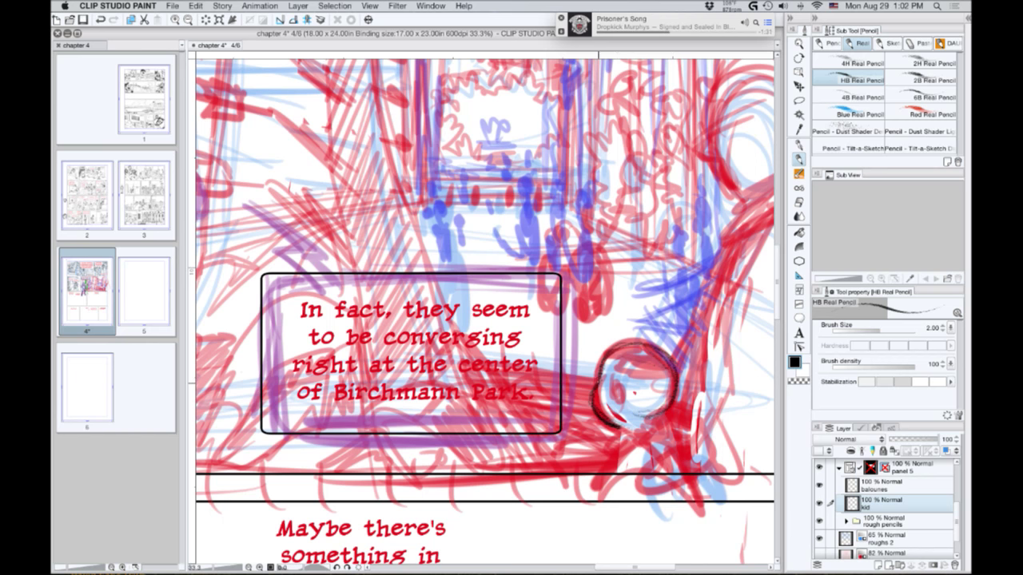
pyautogui.moveTo(612, 350)
pyautogui.mouseDown()
pyautogui.moveTo(598, 382)
pyautogui.moveTo(654, 342)
pyautogui.moveTo(657, 359)
pyautogui.mouseUp()
# Draw the kid's ear and neck and darken the head outline with the 2B Real Pencil at brush size 1.70.
pyautogui.click(910, 77)
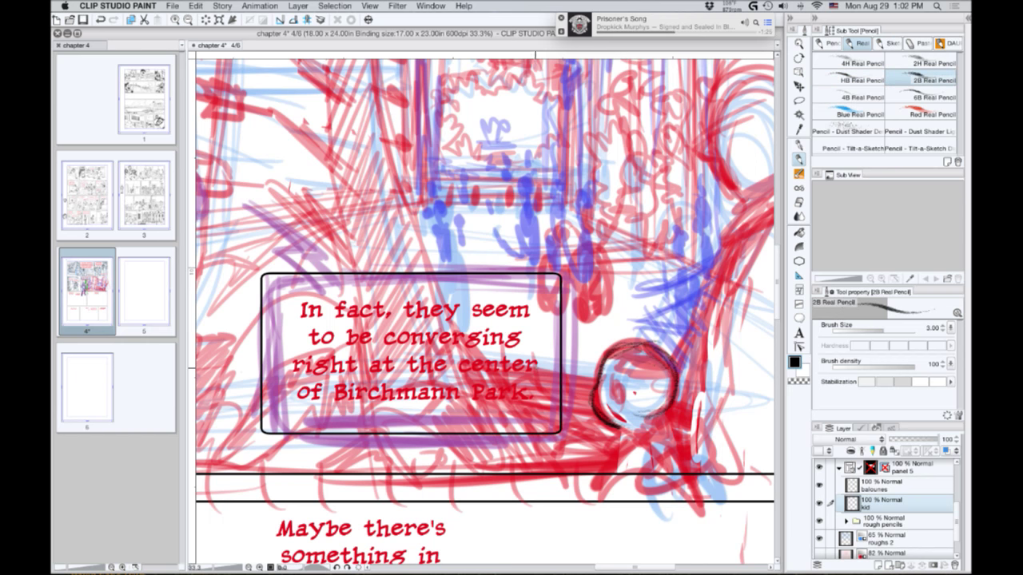
pyautogui.press('[')
pyautogui.press('[')
pyautogui.press('[')
pyautogui.moveTo(598, 397)
pyautogui.mouseDown()
pyautogui.moveTo(592, 418)
pyautogui.moveTo(670, 404)
pyautogui.mouseUp()
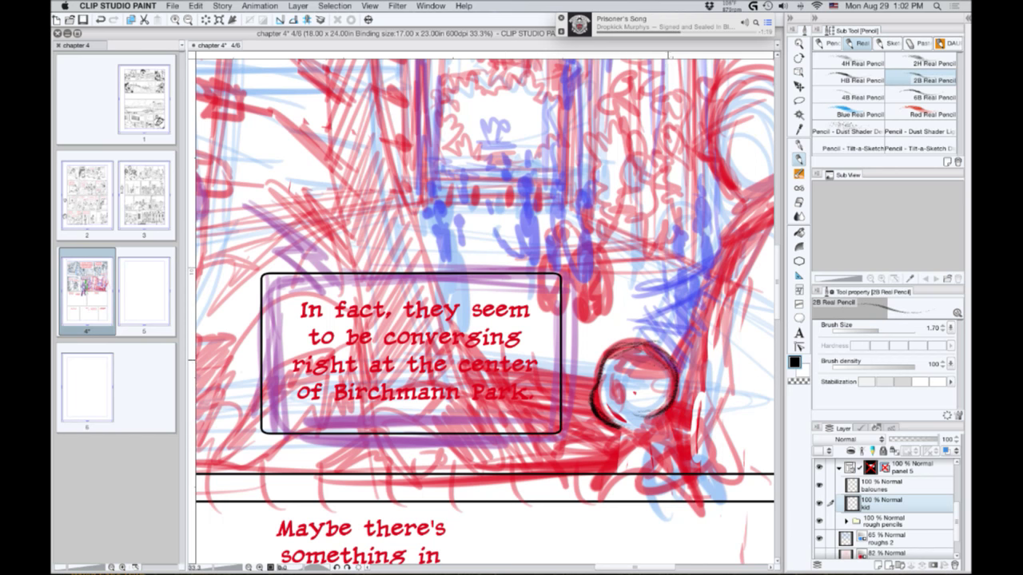
pyautogui.moveTo(607, 352)
pyautogui.mouseDown()
pyautogui.moveTo(649, 342)
pyautogui.moveTo(677, 382)
pyautogui.moveTo(613, 403)
pyautogui.mouseUp()
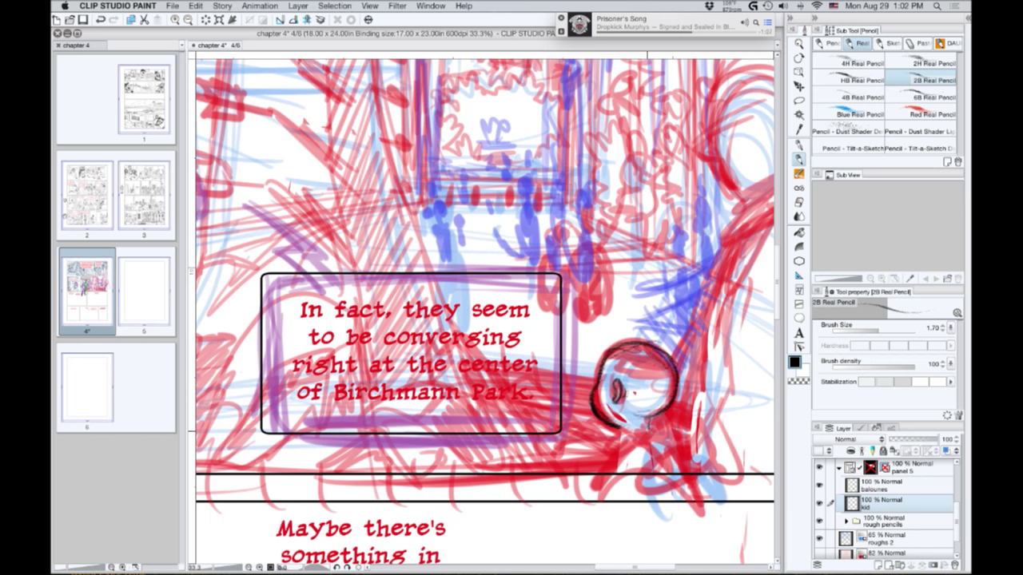
pyautogui.moveTo(624, 416)
pyautogui.mouseDown()
pyautogui.moveTo(622, 438)
pyautogui.moveTo(649, 433)
pyautogui.moveTo(678, 385)
pyautogui.moveTo(669, 354)
pyautogui.moveTo(623, 342)
pyautogui.mouseUp()
pyautogui.moveTo(592, 380); pyautogui.dragTo(605, 400)
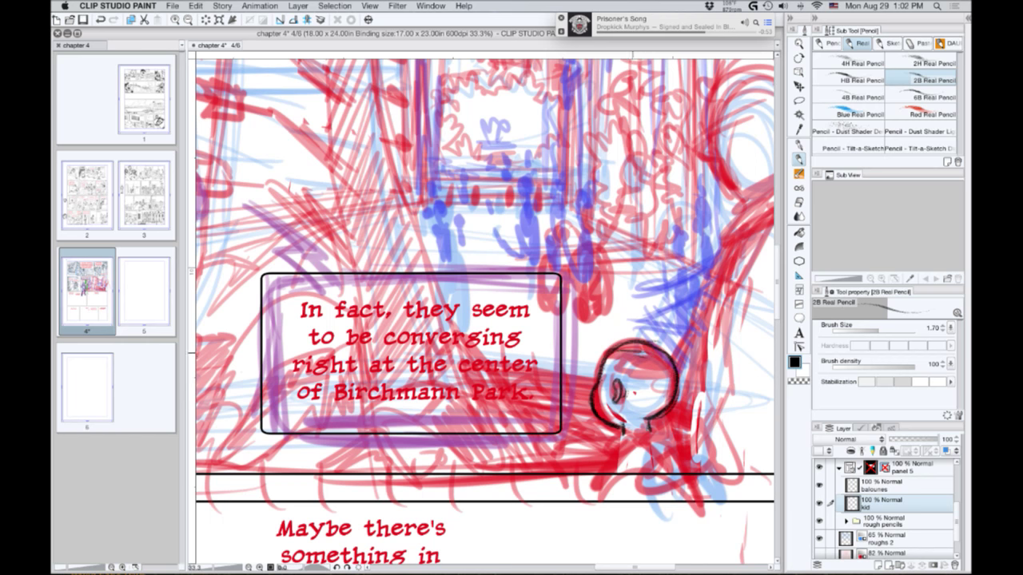
# Draw the kid's hairline across the forehead and shade the hair on top of the head solid black.
pyautogui.moveTo(625, 364)
pyautogui.mouseDown()
pyautogui.moveTo(663, 370)
pyautogui.moveTo(626, 349)
pyautogui.moveTo(639, 341)
pyautogui.moveTo(669, 355)
pyautogui.moveTo(641, 340)
pyautogui.mouseUp()
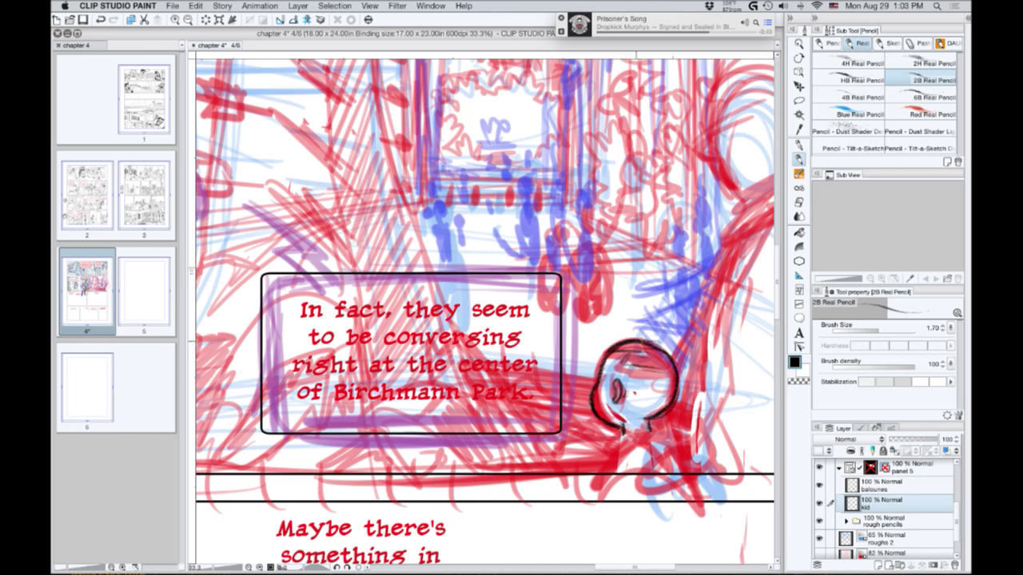
pyautogui.moveTo(678, 373)
pyautogui.mouseDown()
pyautogui.moveTo(619, 364)
pyautogui.moveTo(666, 348)
pyautogui.mouseUp()
pyautogui.moveTo(650, 374); pyautogui.dragTo(677, 353)
pyautogui.moveTo(673, 376)
pyautogui.mouseDown()
pyautogui.moveTo(678, 364)
pyautogui.moveTo(679, 376)
pyautogui.mouseUp()
pyautogui.moveTo(674, 374); pyautogui.dragTo(630, 365)
pyautogui.moveTo(621, 368); pyautogui.dragTo(632, 359)
pyautogui.moveTo(628, 367); pyautogui.dragTo(631, 346)
pyautogui.moveTo(619, 351)
pyautogui.mouseDown()
pyautogui.moveTo(637, 344)
pyautogui.moveTo(646, 352)
pyautogui.mouseUp()
pyautogui.moveTo(634, 345)
pyautogui.mouseDown()
pyautogui.moveTo(648, 353)
pyautogui.moveTo(652, 344)
pyautogui.mouseUp()
pyautogui.moveTo(639, 355); pyautogui.dragTo(663, 342)
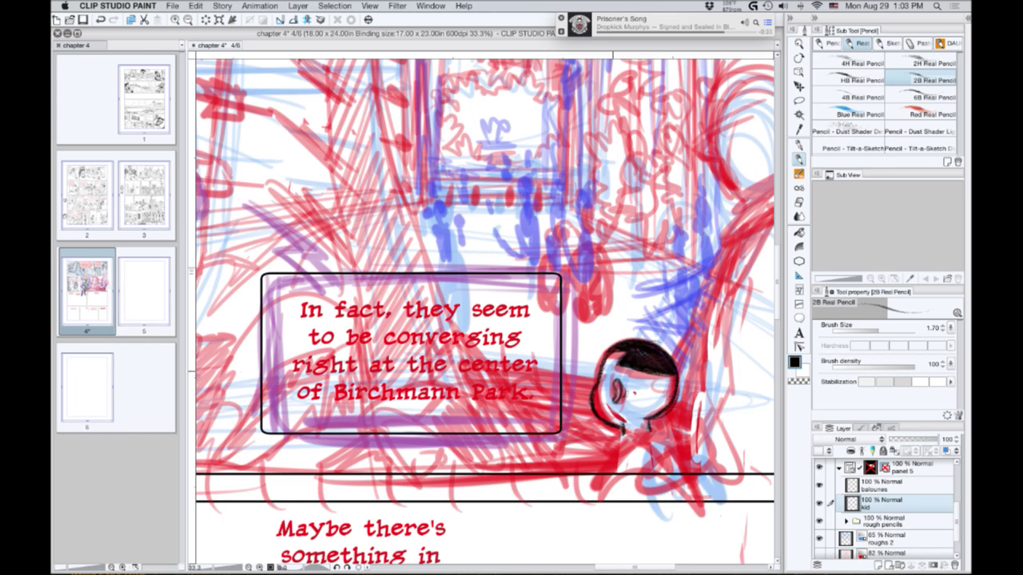
# Draw the kid's collar, shoulders and arm outlines below the head, following the red rough sketch.
pyautogui.moveTo(609, 349); pyautogui.dragTo(599, 380)
pyautogui.moveTo(622, 422); pyautogui.dragTo(624, 436)
pyautogui.moveTo(622, 426)
pyautogui.mouseDown()
pyautogui.moveTo(603, 420)
pyautogui.moveTo(601, 472)
pyautogui.mouseUp()
pyautogui.moveTo(653, 434); pyautogui.dragTo(691, 471)
pyautogui.moveTo(673, 441)
pyautogui.mouseDown()
pyautogui.moveTo(689, 466)
pyautogui.moveTo(677, 448)
pyautogui.mouseUp()
pyautogui.moveTo(648, 430); pyautogui.dragTo(665, 440)
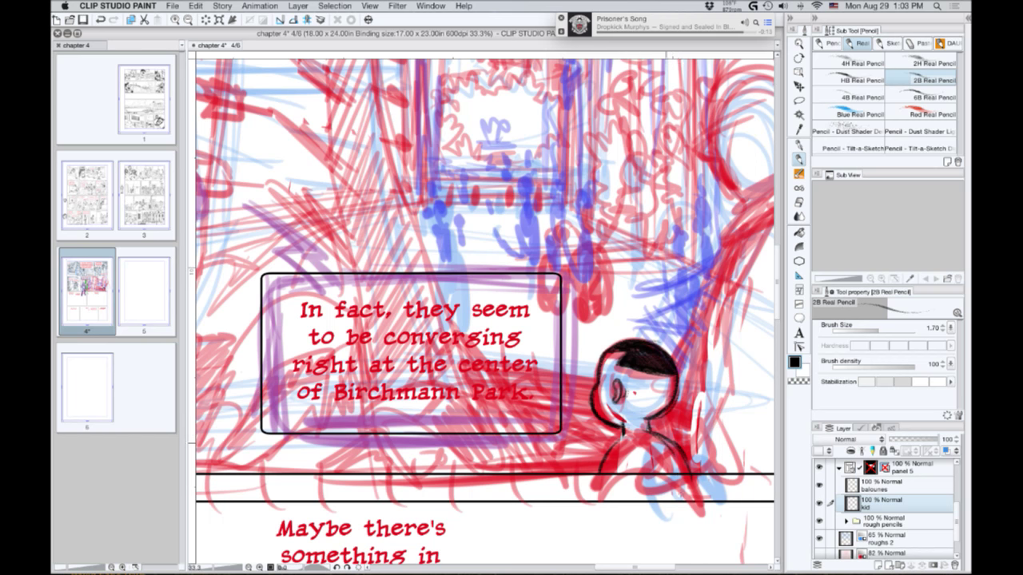
pyautogui.moveTo(671, 452)
pyautogui.mouseDown()
pyautogui.moveTo(687, 498)
pyautogui.moveTo(655, 436)
pyautogui.moveTo(664, 440)
pyautogui.moveTo(609, 456)
pyautogui.mouseUp()
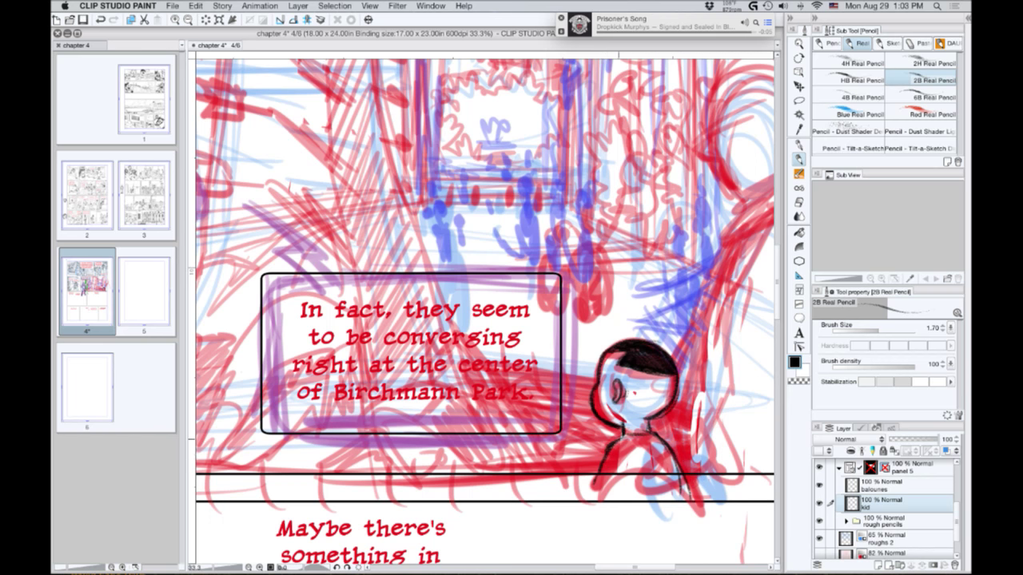
pyautogui.moveTo(601, 462); pyautogui.dragTo(595, 484)
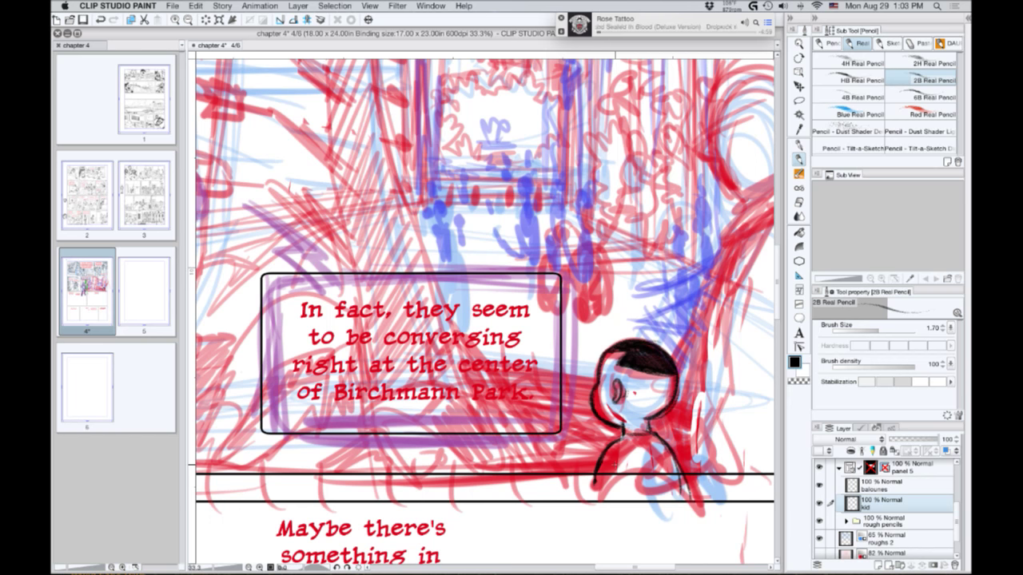
pyautogui.press('super+Tab')
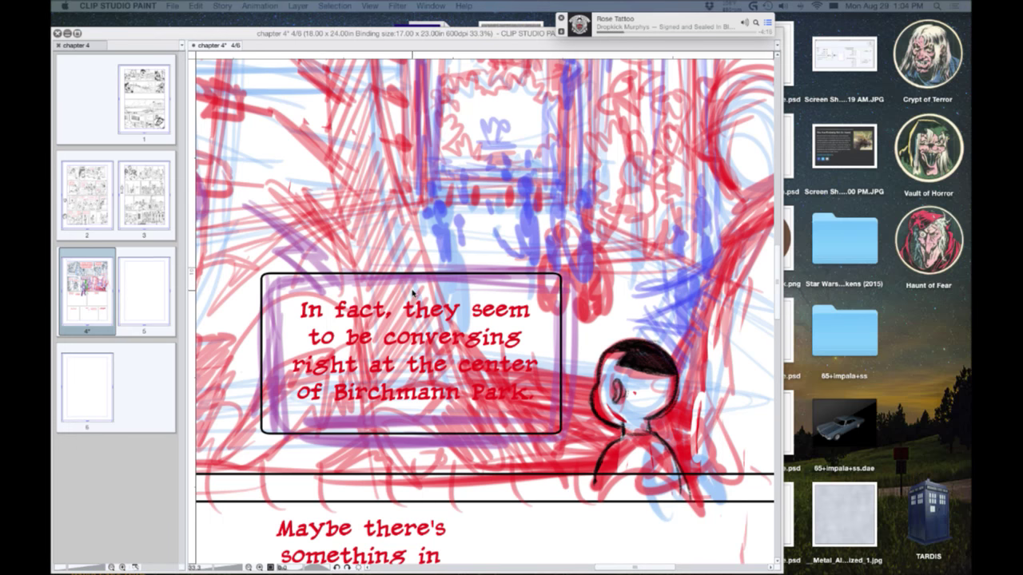
pyautogui.press('Tab')
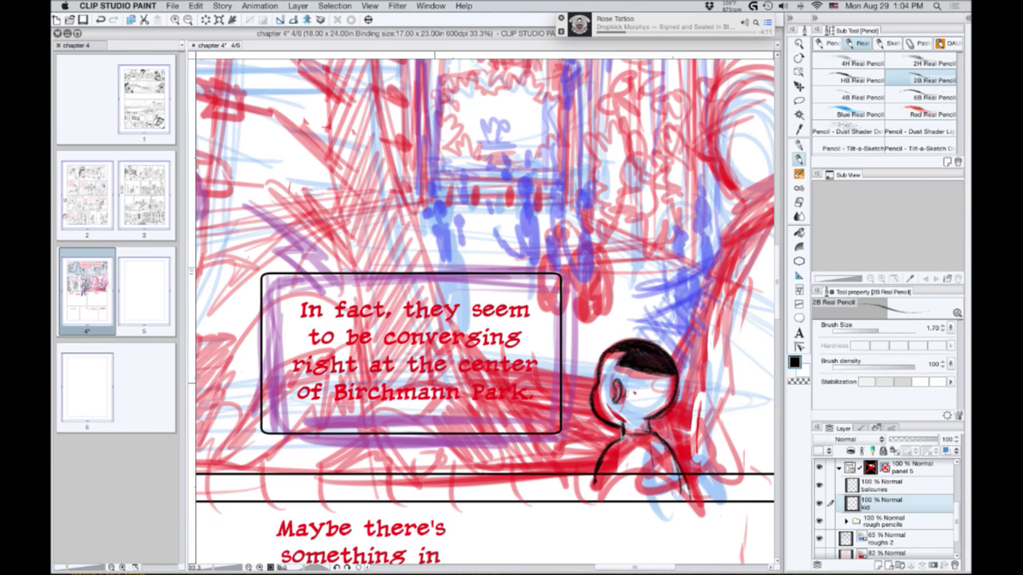
pyautogui.moveTo(441, 387)
pyautogui.mouseDown()
pyautogui.moveTo(427, 340)
pyautogui.moveTo(414, 346)
pyautogui.mouseUp()
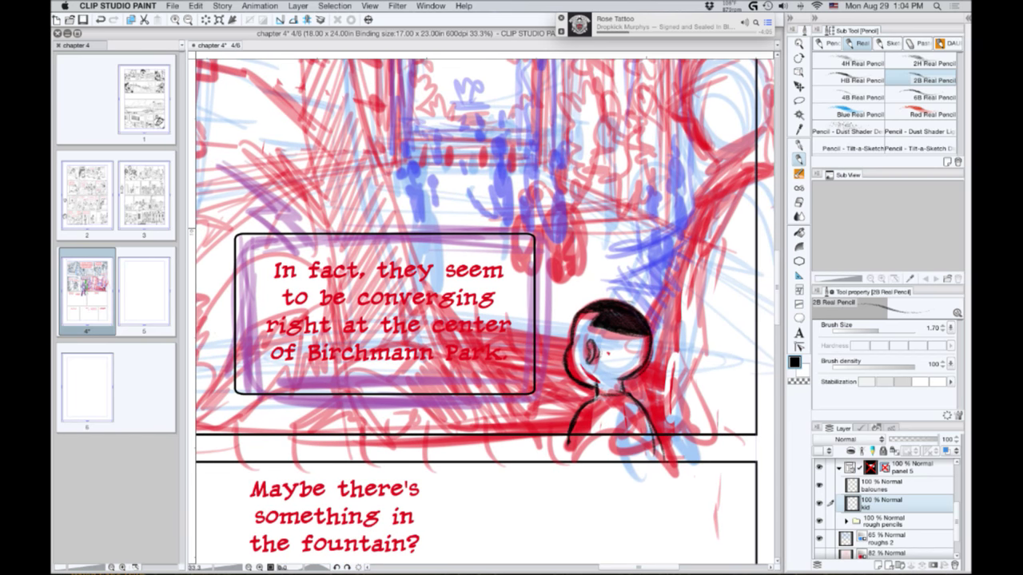
pyautogui.press('super+Tab')
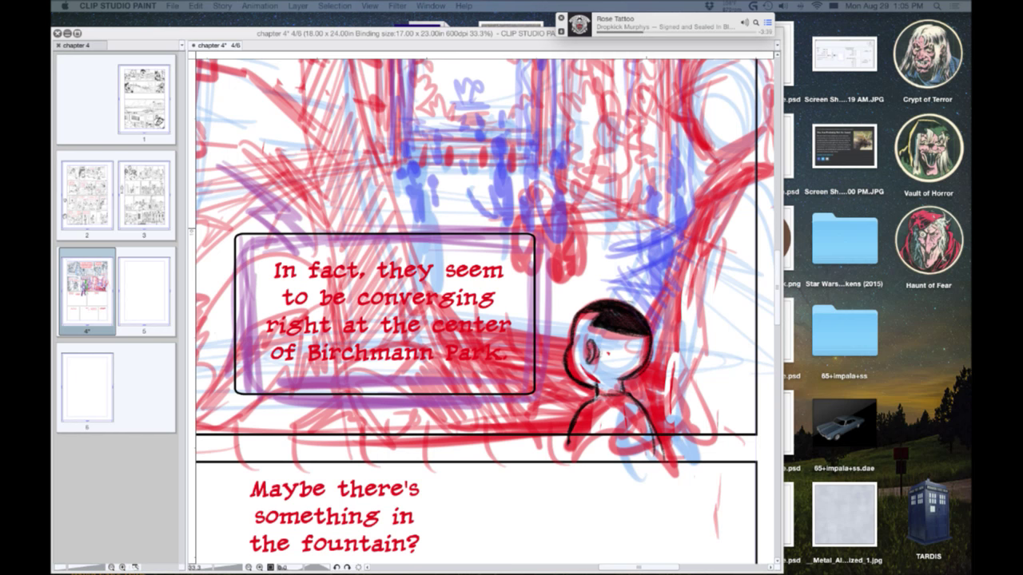
pyautogui.press('Tab')
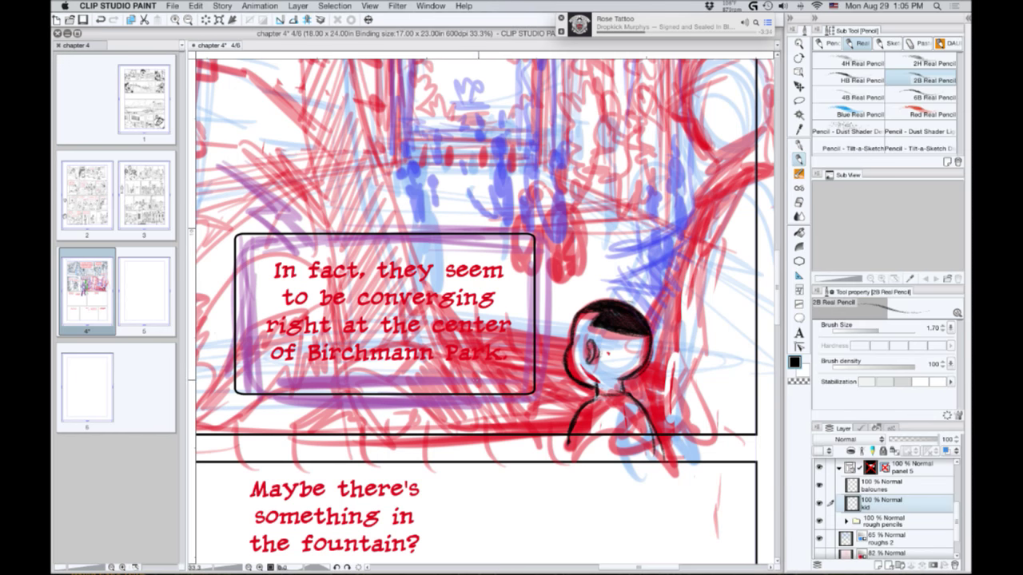
# Pencil the inner arm and sleeve lines on the kid's torso and extend the arm outlines down to the panel border.
pyautogui.moveTo(628, 399); pyautogui.dragTo(583, 411)
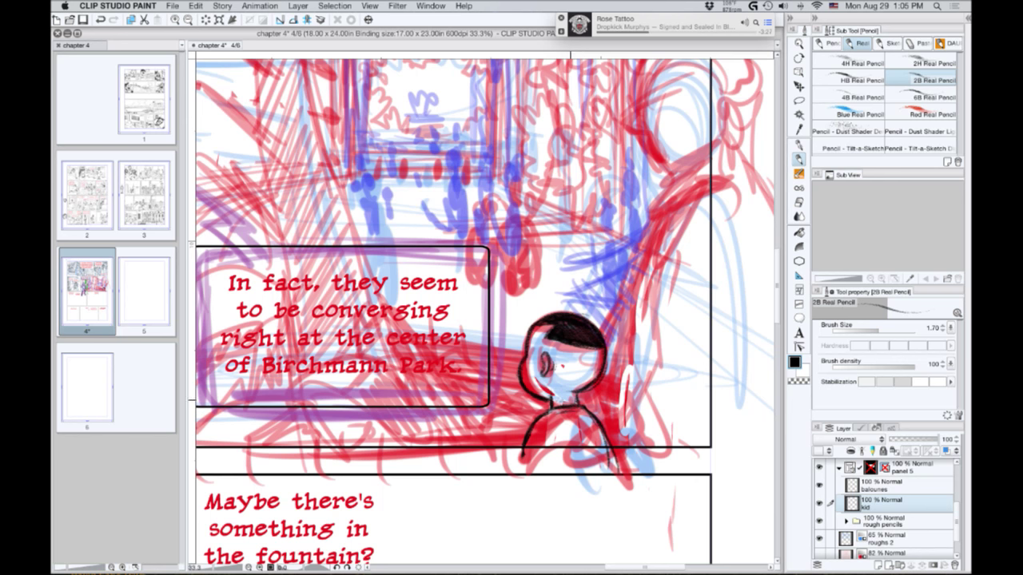
pyautogui.moveTo(521, 430)
pyautogui.mouseDown()
pyautogui.moveTo(527, 449)
pyautogui.moveTo(553, 445)
pyautogui.moveTo(553, 459)
pyautogui.moveTo(556, 441)
pyautogui.moveTo(604, 457)
pyautogui.mouseUp()
pyautogui.moveTo(587, 411); pyautogui.dragTo(608, 448)
pyautogui.moveTo(522, 440); pyautogui.dragTo(517, 457)
pyautogui.moveTo(424, 304); pyautogui.dragTo(388, 374)
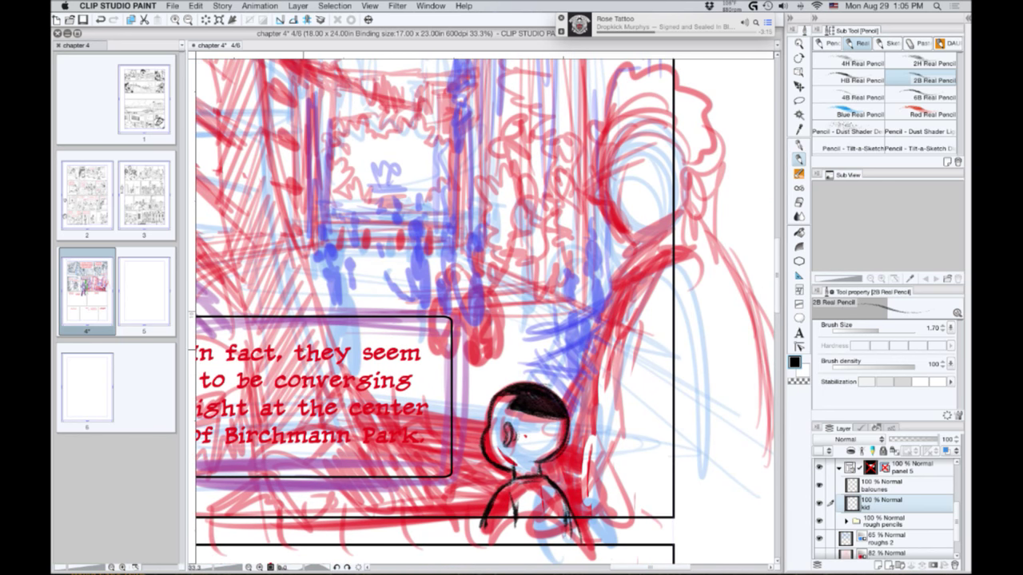
# Reduce the 2B Real Pencil's brush size to 1.50 and add a layer named dad1 above the kid layer.
pyautogui.press('[')
pyautogui.click(873, 565)
pyautogui.doubleClick(871, 506)
pyautogui.write('ba')
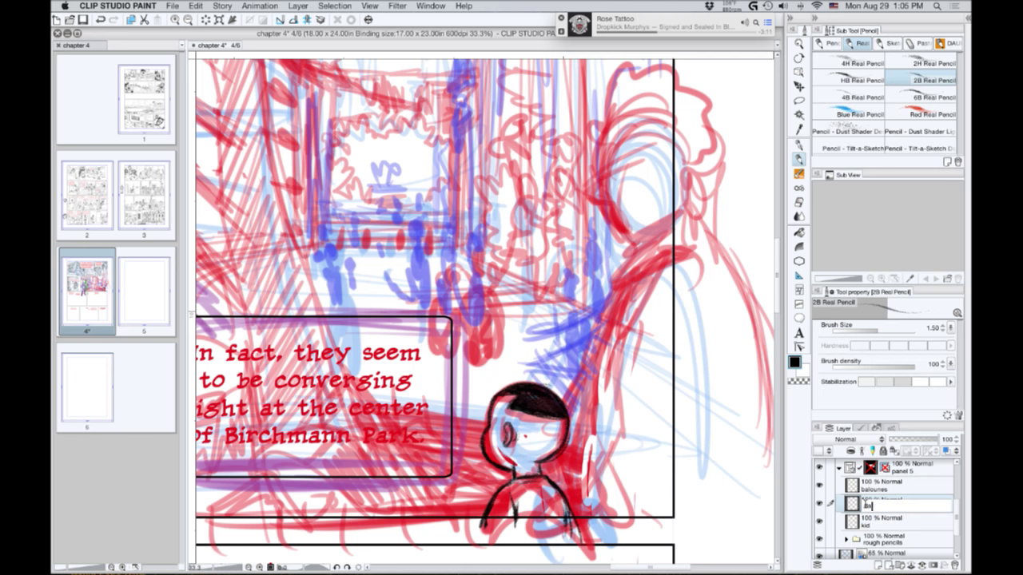
pyautogui.write('1')
pyautogui.press('Return')
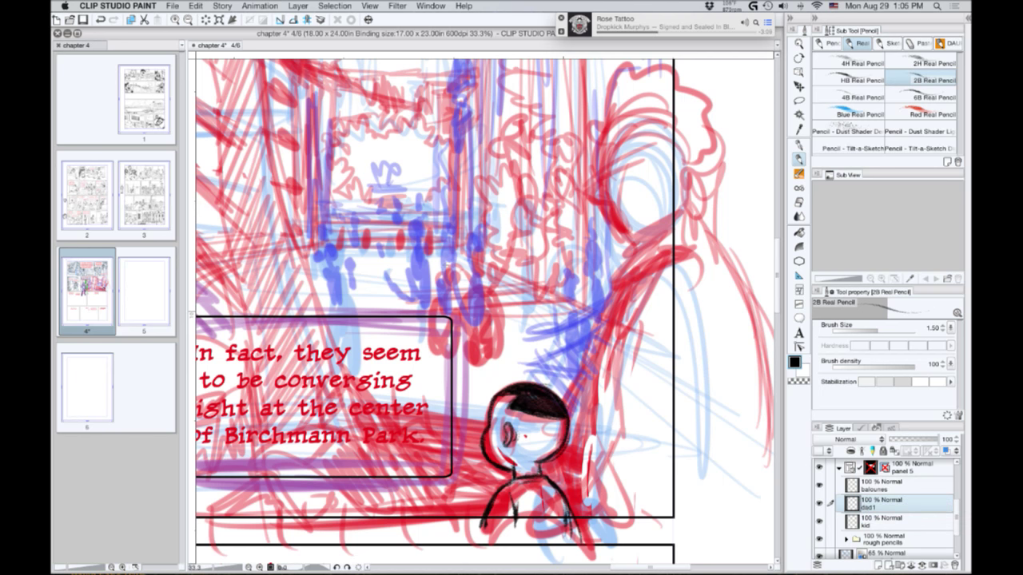
# Pencil the dad's nose, chin, mouth, eye and ear over the rough figure at the panel's right edge.
pyautogui.scroll(5, 456, 280)
pyautogui.hscroll(2, 456, 280)
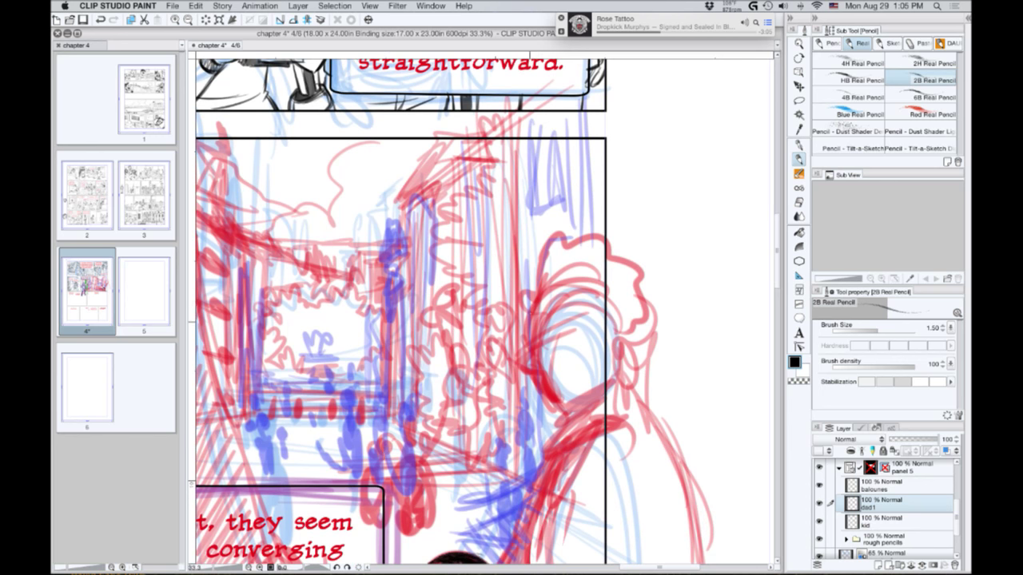
pyautogui.moveTo(534, 305)
pyautogui.mouseDown()
pyautogui.moveTo(533, 352)
pyautogui.moveTo(521, 370)
pyautogui.moveTo(542, 380)
pyautogui.moveTo(522, 366)
pyautogui.mouseUp()
pyautogui.moveTo(540, 385); pyautogui.dragTo(571, 424)
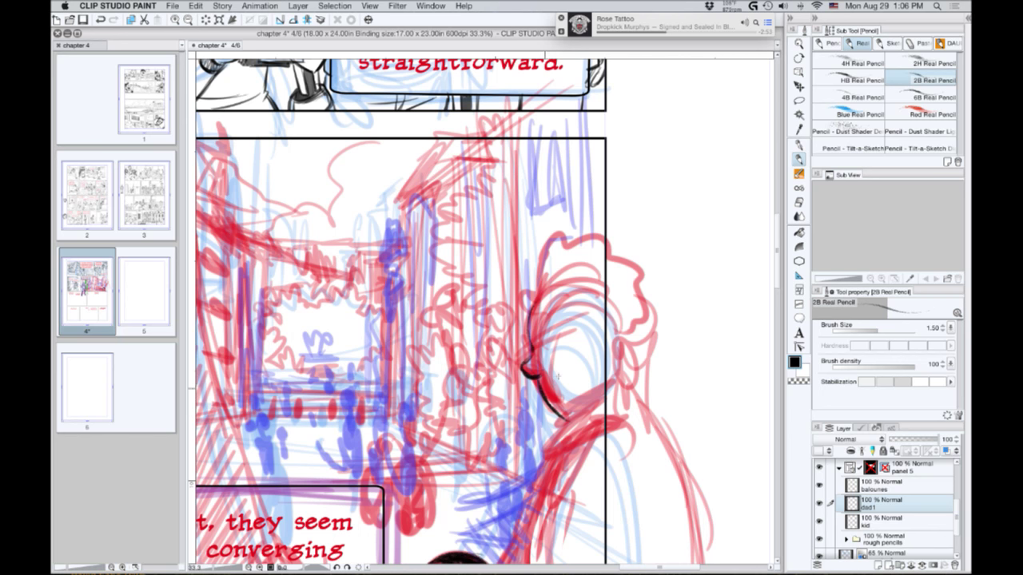
pyautogui.moveTo(545, 380); pyautogui.dragTo(557, 392)
pyautogui.moveTo(544, 350)
pyautogui.mouseDown()
pyautogui.moveTo(544, 328)
pyautogui.moveTo(606, 339)
pyautogui.moveTo(606, 364)
pyautogui.moveTo(594, 327)
pyautogui.mouseUp()
pyautogui.moveTo(607, 331); pyautogui.dragTo(609, 345)
pyautogui.moveTo(555, 407); pyautogui.dragTo(569, 422)
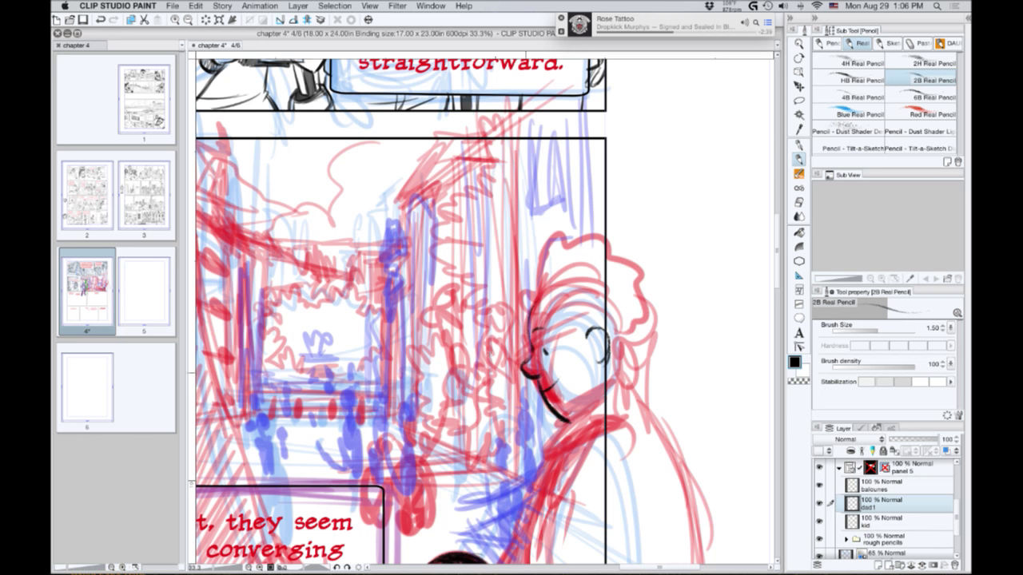
# Draw the wavy outline of the dad's hair and the hairline across his forehead and temple.
pyautogui.moveTo(535, 296)
pyautogui.mouseDown()
pyautogui.moveTo(537, 254)
pyautogui.moveTo(533, 303)
pyautogui.mouseUp()
pyautogui.moveTo(545, 254)
pyautogui.mouseDown()
pyautogui.moveTo(601, 241)
pyautogui.moveTo(637, 273)
pyautogui.mouseUp()
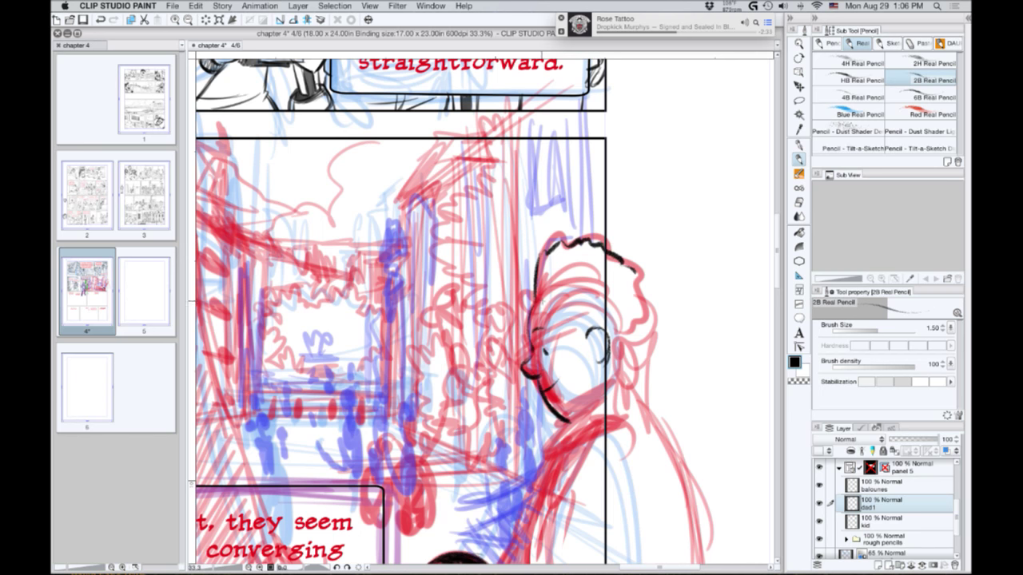
pyautogui.moveTo(544, 297)
pyautogui.mouseDown()
pyautogui.moveTo(574, 295)
pyautogui.moveTo(571, 331)
pyautogui.moveTo(585, 337)
pyautogui.mouseUp()
pyautogui.press('r')
pyautogui.moveTo(366, 327)
pyautogui.mouseDown()
pyautogui.moveTo(425, 208)
pyautogui.moveTo(365, 304)
pyautogui.mouseUp()
pyautogui.moveTo(543, 311); pyautogui.dragTo(557, 309)
pyautogui.moveTo(546, 270)
pyautogui.mouseDown()
pyautogui.moveTo(533, 311)
pyautogui.moveTo(536, 272)
pyautogui.moveTo(567, 261)
pyautogui.moveTo(619, 268)
pyautogui.mouseUp()
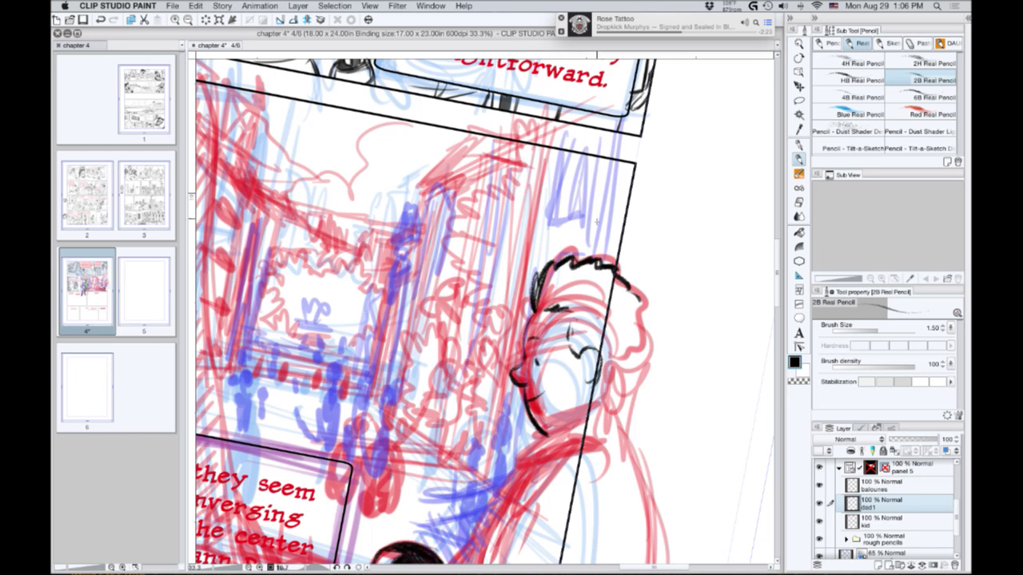
# Fill the front and side of the dad's hair with dense black hatching strokes on a rotated canvas.
pyautogui.hotkey('shift', 'space')
pyautogui.moveTo(360, 238); pyautogui.dragTo(615, 255)
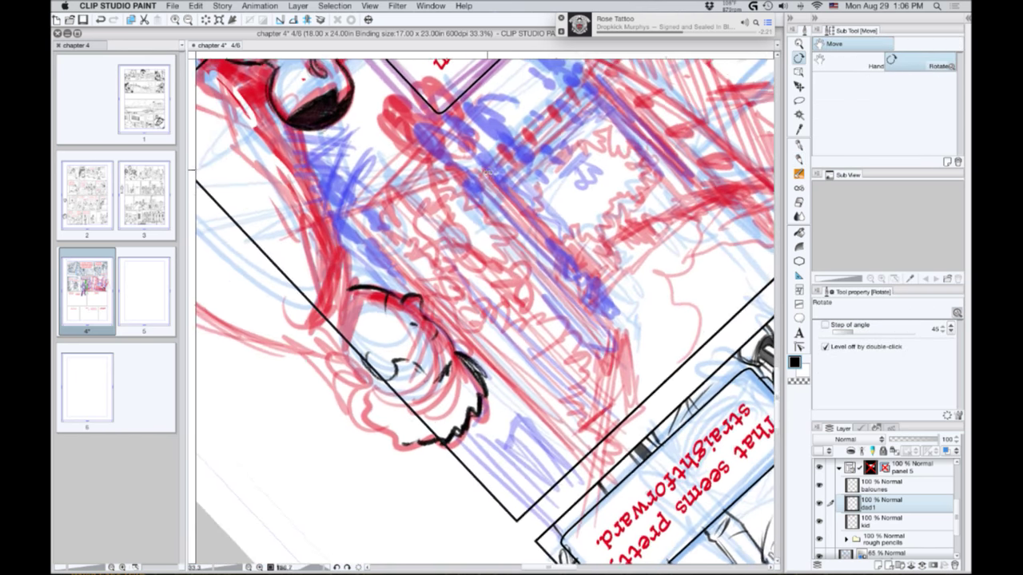
pyautogui.moveTo(455, 359)
pyautogui.mouseDown()
pyautogui.moveTo(470, 374)
pyautogui.moveTo(457, 412)
pyautogui.moveTo(425, 436)
pyautogui.moveTo(449, 390)
pyautogui.moveTo(434, 413)
pyautogui.moveTo(412, 411)
pyautogui.moveTo(416, 424)
pyautogui.mouseUp()
pyautogui.moveTo(419, 388); pyautogui.dragTo(410, 424)
pyautogui.moveTo(426, 372); pyautogui.dragTo(412, 405)
pyautogui.moveTo(418, 364); pyautogui.dragTo(400, 413)
pyautogui.moveTo(412, 362); pyautogui.dragTo(401, 405)
pyautogui.moveTo(403, 360)
pyautogui.mouseDown()
pyautogui.moveTo(387, 390)
pyautogui.moveTo(411, 393)
pyautogui.mouseUp()
pyautogui.moveTo(413, 380); pyautogui.dragTo(583, 308)
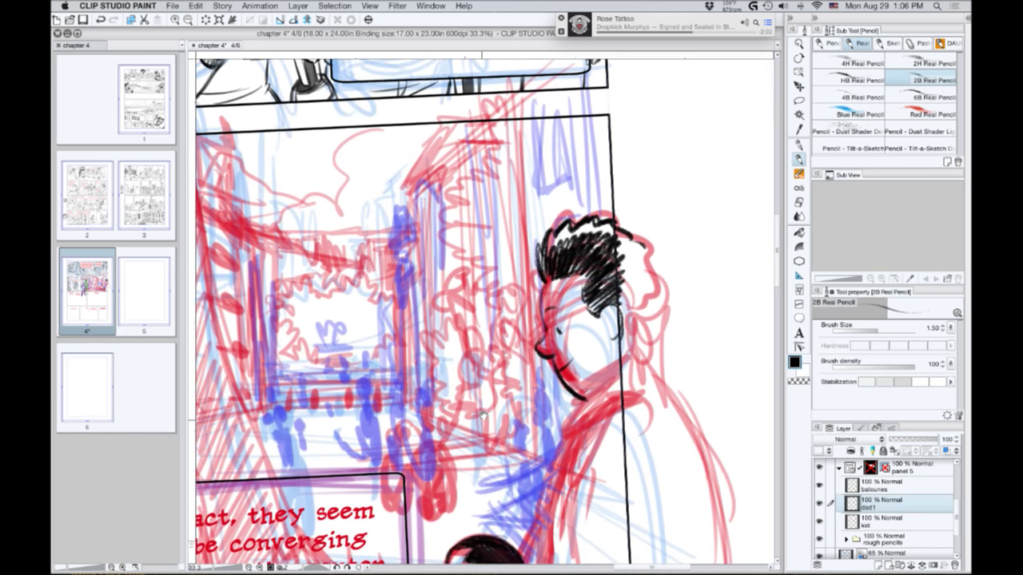
# Draw the dad's jawline, then switch to the MS4 Style Pencil and sketch his collar and upper chest.
pyautogui.moveTo(492, 409); pyautogui.dragTo(498, 390)
pyautogui.moveTo(649, 340); pyautogui.dragTo(589, 395)
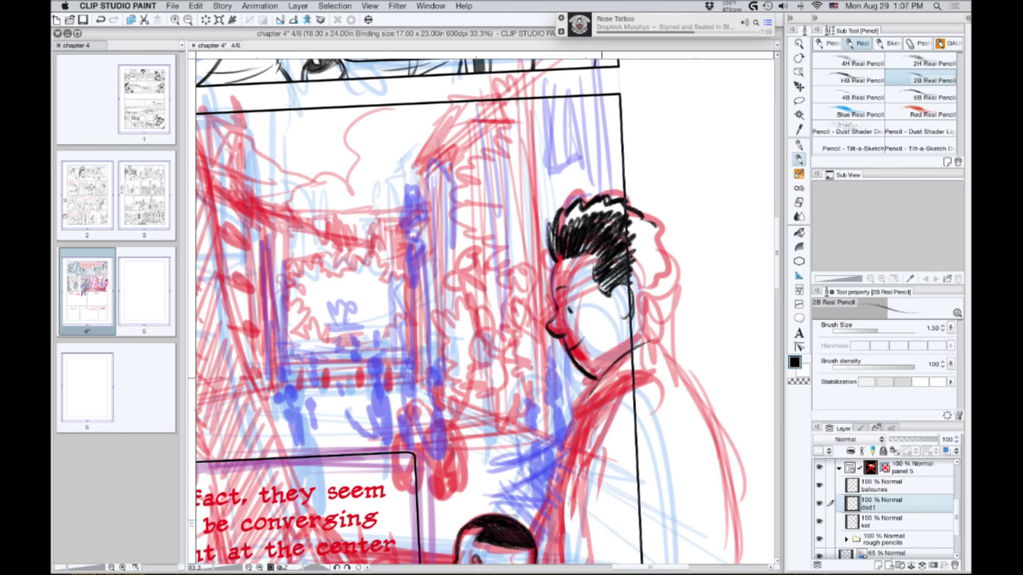
pyautogui.click(823, 43)
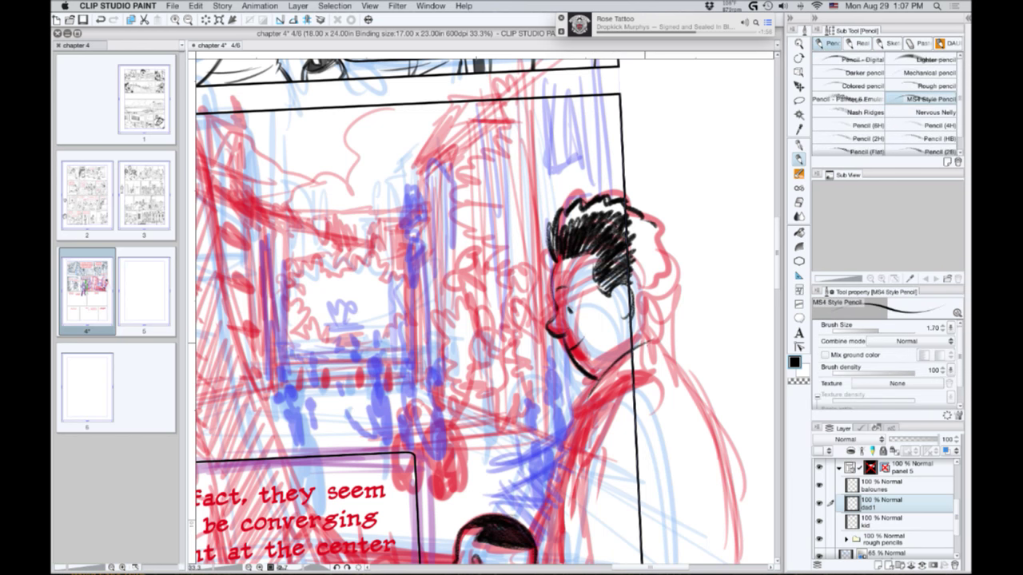
pyautogui.moveTo(648, 344); pyautogui.dragTo(587, 398)
pyautogui.moveTo(639, 362); pyautogui.dragTo(598, 398)
pyautogui.moveTo(654, 379); pyautogui.dragTo(588, 406)
pyautogui.moveTo(609, 372)
pyautogui.mouseDown()
pyautogui.moveTo(585, 406)
pyautogui.moveTo(577, 471)
pyautogui.mouseUp()
pyautogui.moveTo(594, 402); pyautogui.dragTo(578, 467)
pyautogui.moveTo(570, 366); pyautogui.dragTo(562, 226)
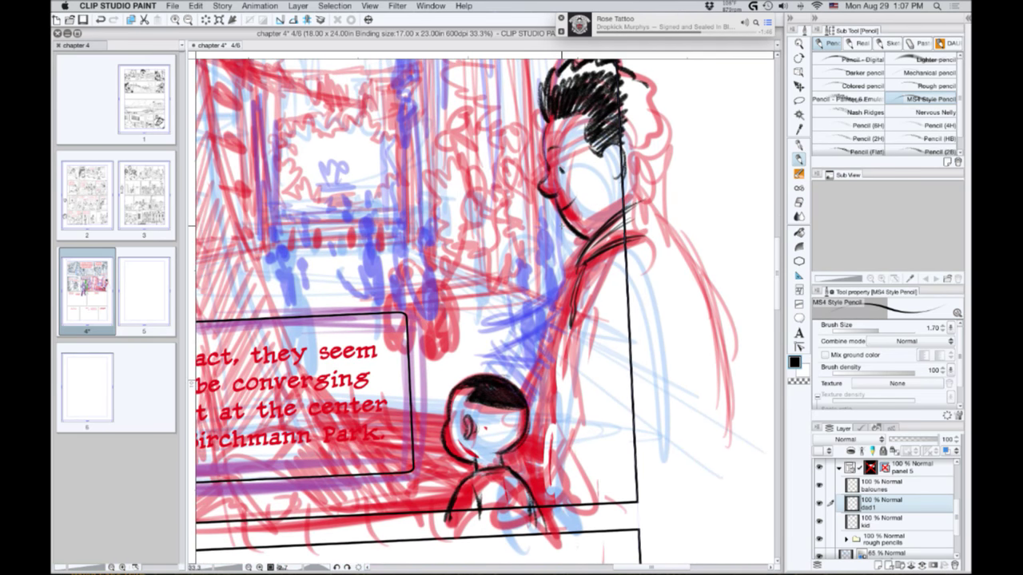
# Extend the front outline of the dad's body from the collar down toward the kid's head.
pyautogui.scroll(-3, 303, 323)
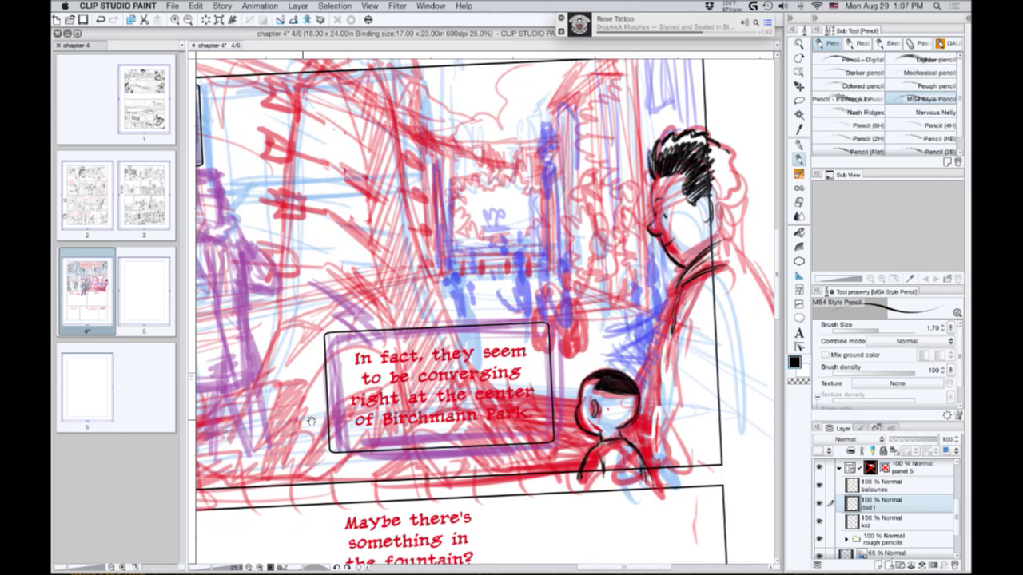
pyautogui.moveTo(311, 421); pyautogui.dragTo(452, 441)
pyautogui.moveTo(751, 324)
pyautogui.mouseDown()
pyautogui.moveTo(668, 358)
pyautogui.moveTo(591, 433)
pyautogui.moveTo(571, 504)
pyautogui.mouseUp()
pyautogui.moveTo(572, 505); pyautogui.dragTo(621, 372)
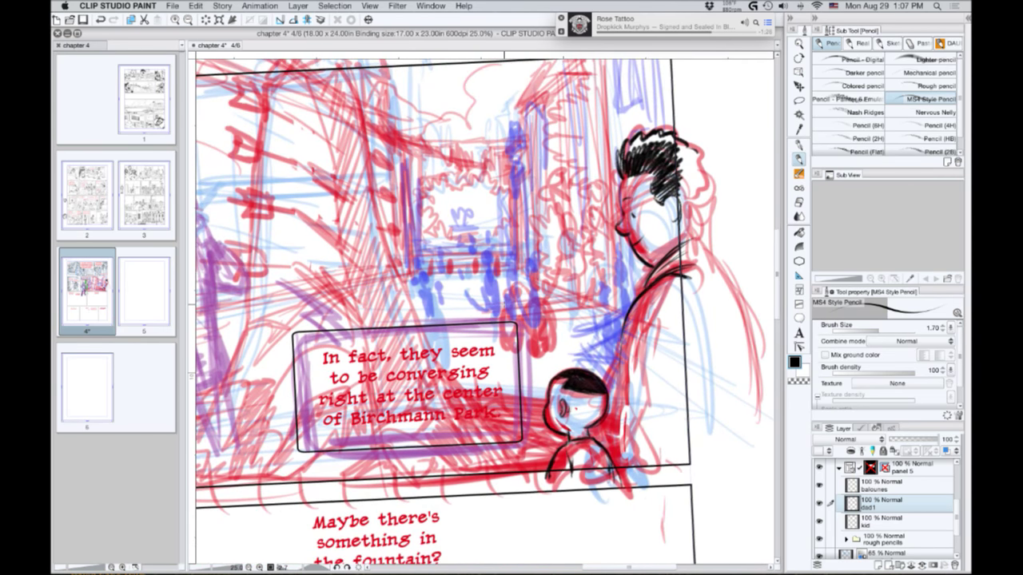
# Scale the kid layer's drawing up to 114% with its aspect ratio kept, and position it beside the second balloon.
pyautogui.click(875, 525)
pyautogui.press('super+t')
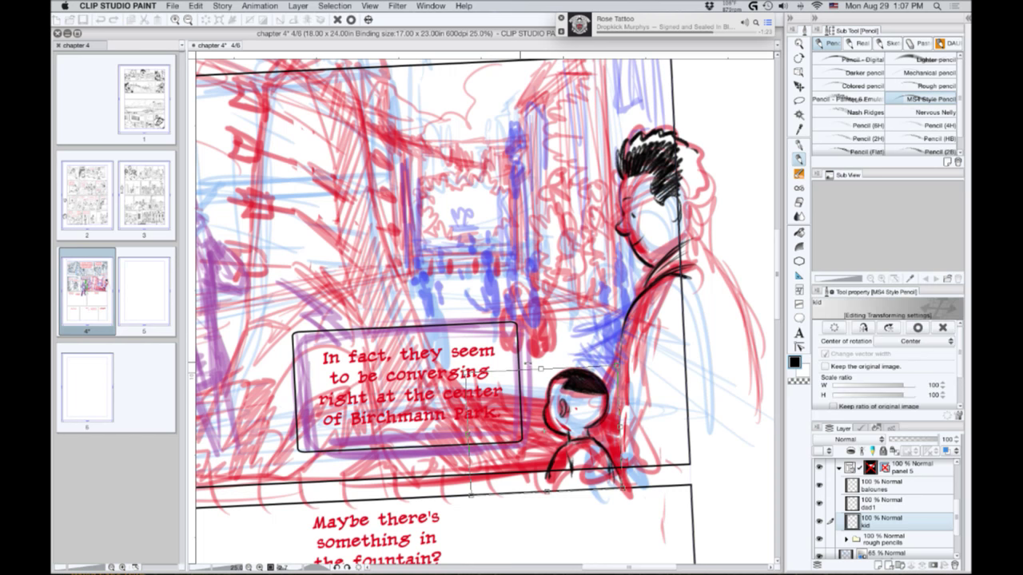
pyautogui.moveTo(541, 369); pyautogui.dragTo(539, 337)
pyautogui.click(834, 406)
pyautogui.moveTo(553, 402); pyautogui.dragTo(558, 408)
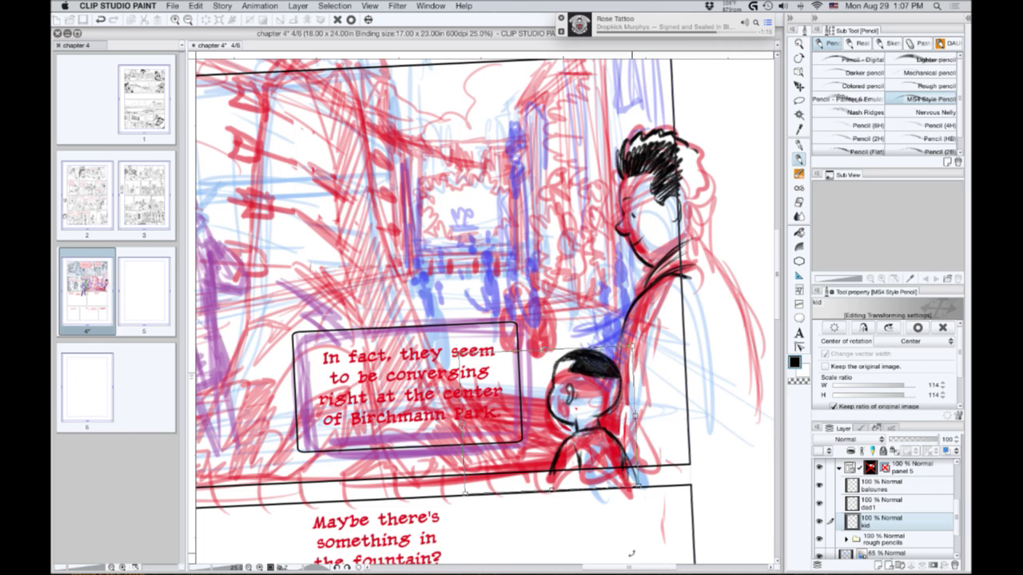
pyautogui.press('Return')
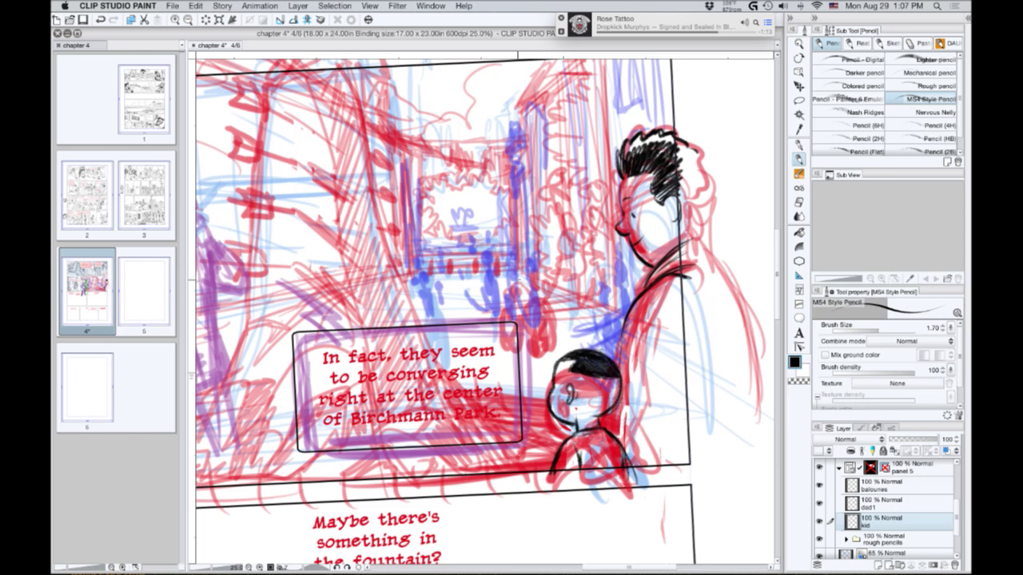
# In the Command Bar settings, delete the Deselect, Invert selected area, cross and circle commands from the bar.
pyautogui.click(116, 6)
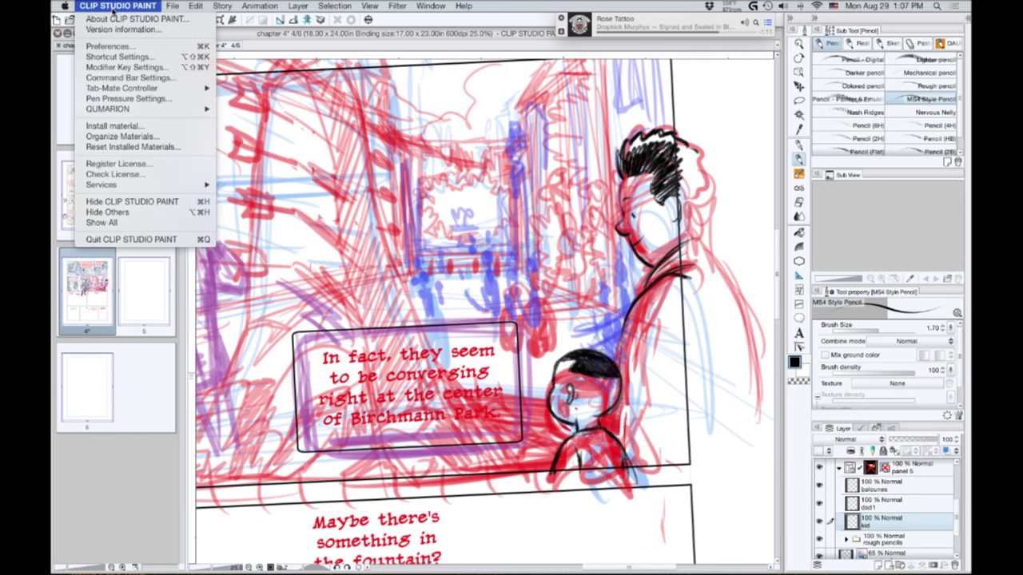
pyautogui.click(108, 78)
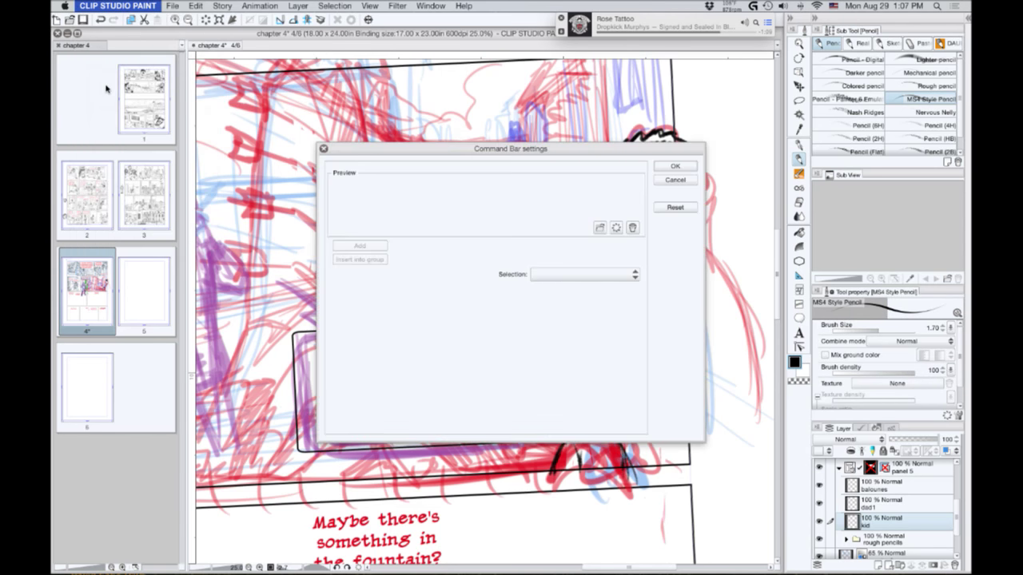
pyautogui.hscroll(3, 493, 215)
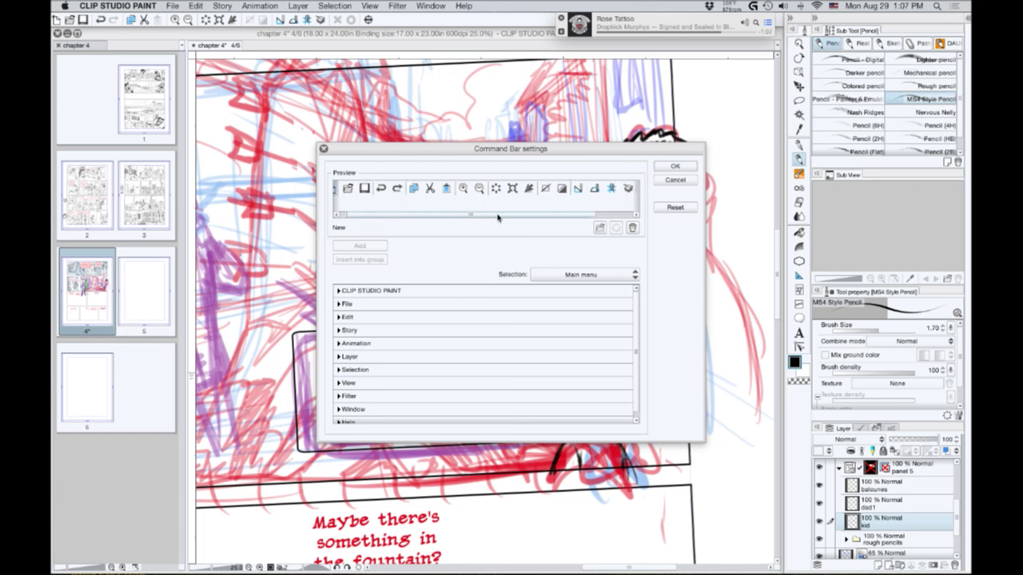
pyautogui.click(501, 187)
pyautogui.click(632, 228)
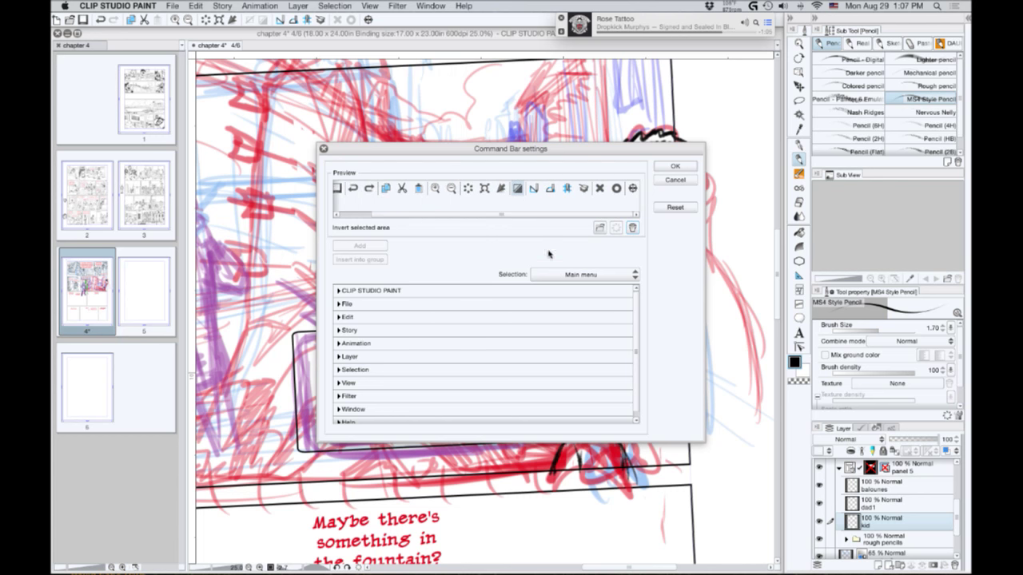
pyautogui.click(632, 228)
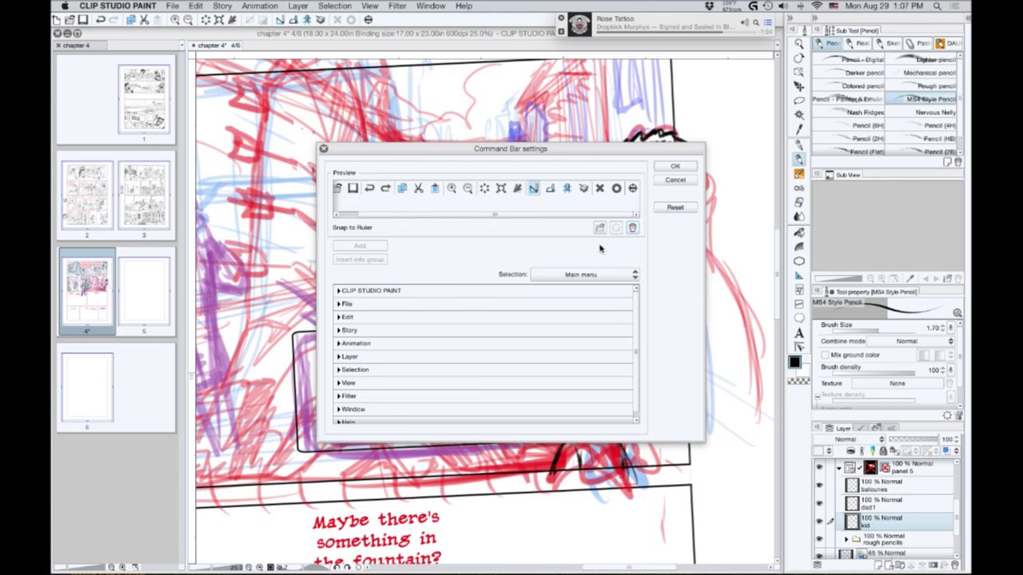
pyautogui.click(600, 190)
pyautogui.click(632, 227)
pyautogui.click(632, 228)
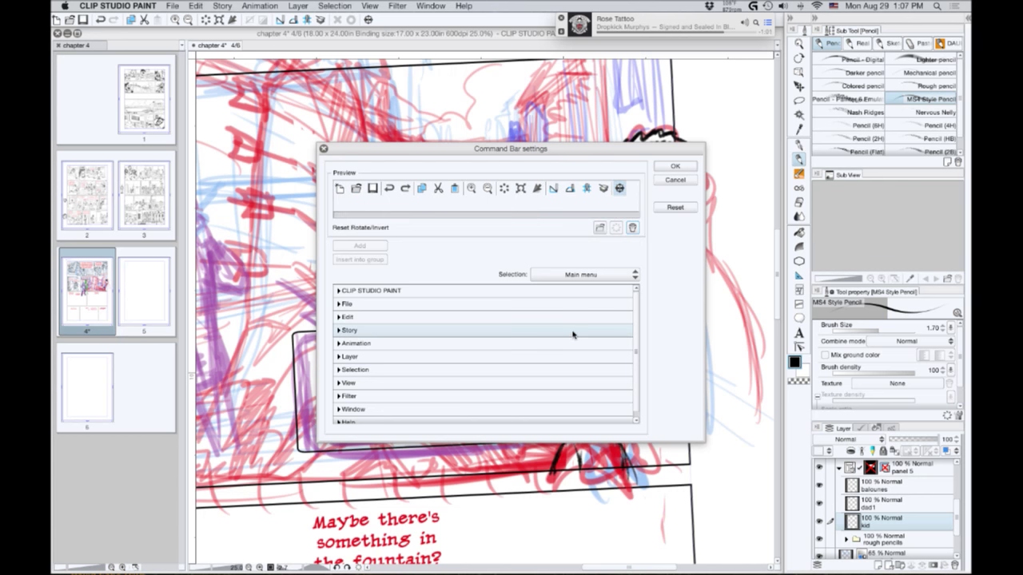
# Try to put the Deselect and Invert selected area commands back on the command bar directly after Free Transform.
pyautogui.click(521, 188)
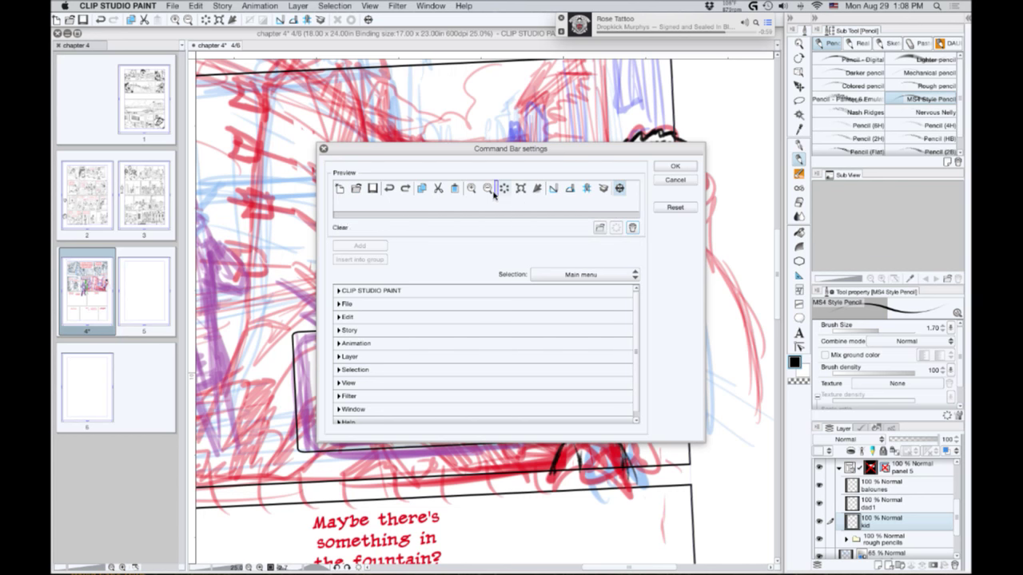
pyautogui.click(537, 188)
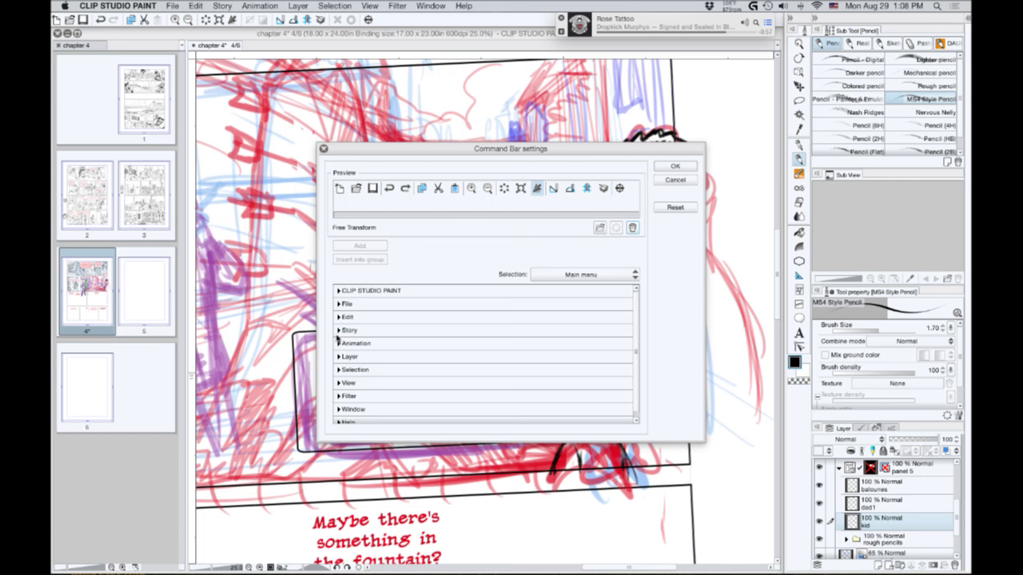
pyautogui.click(339, 317)
pyautogui.click(339, 317)
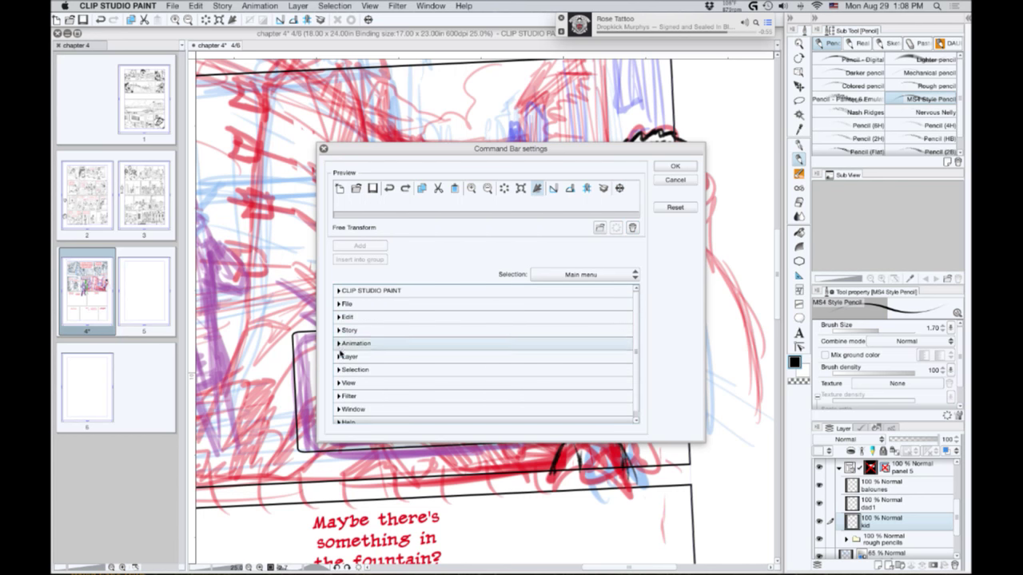
pyautogui.click(338, 371)
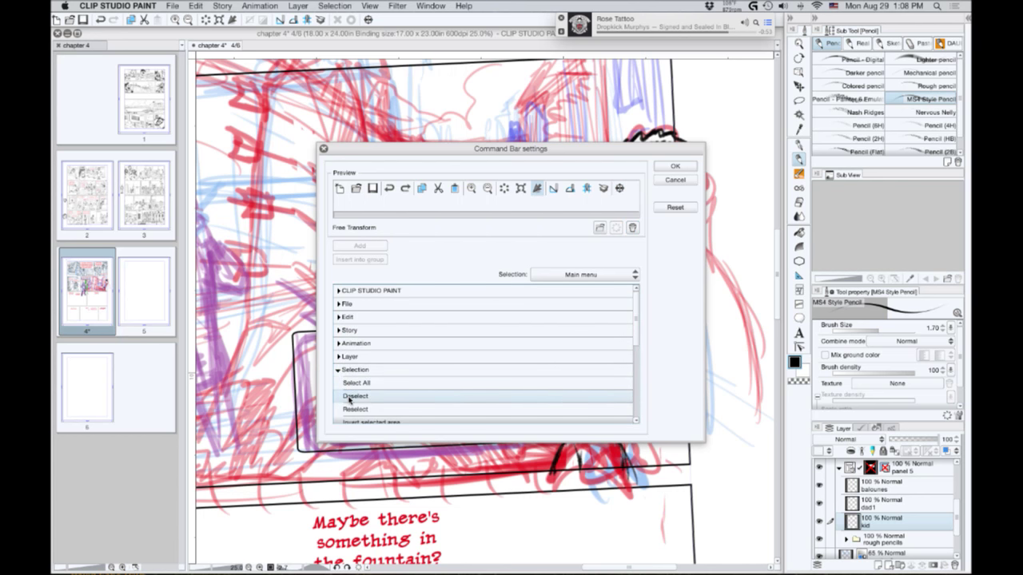
pyautogui.click(349, 398)
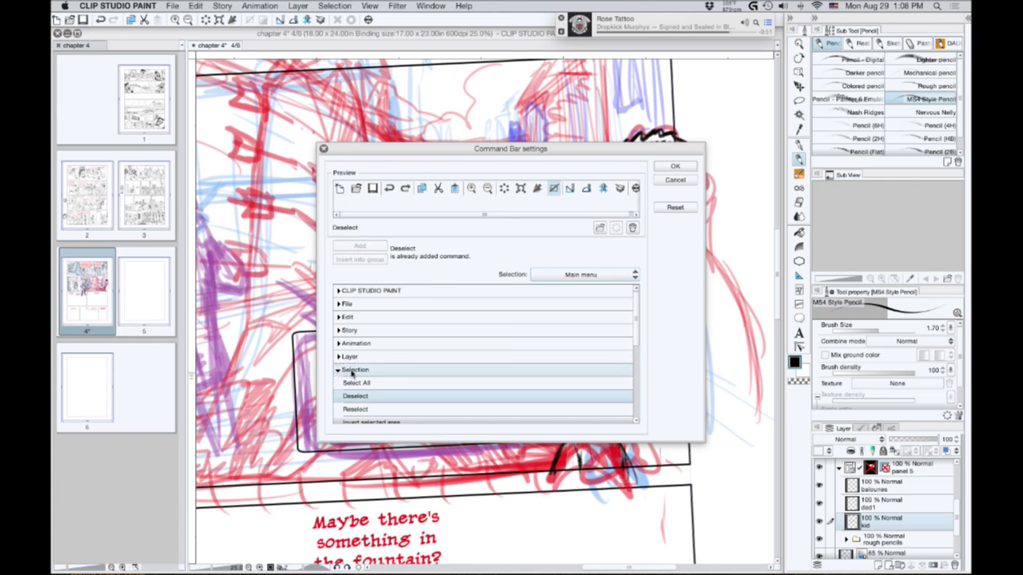
pyautogui.click(351, 422)
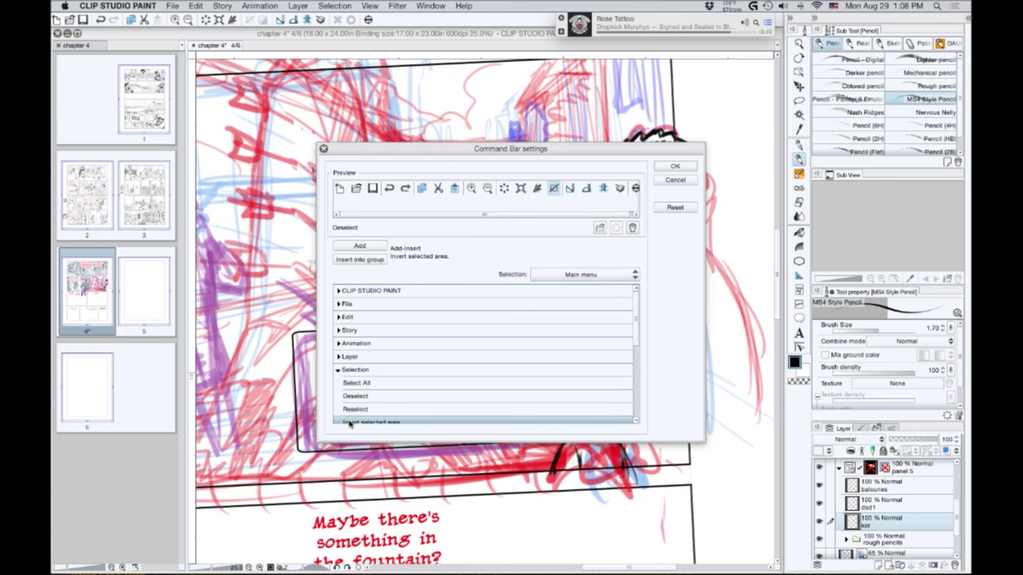
pyautogui.click(353, 246)
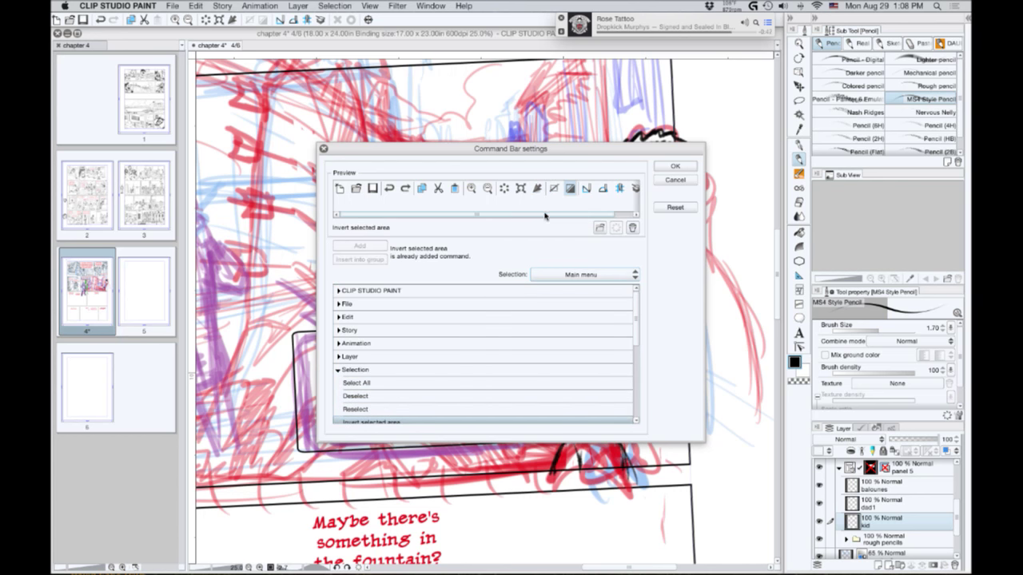
# Locate the Transform group's OK command for a spot after Create Perspective Ruler, and discard all Command Bar settings changes.
pyautogui.click(616, 188)
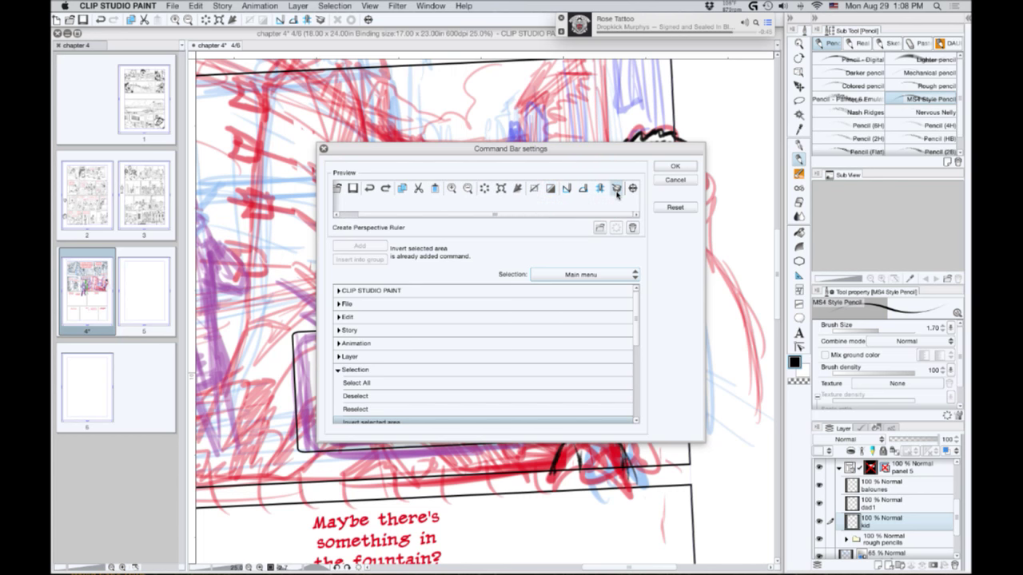
pyautogui.click(339, 369)
pyautogui.click(339, 317)
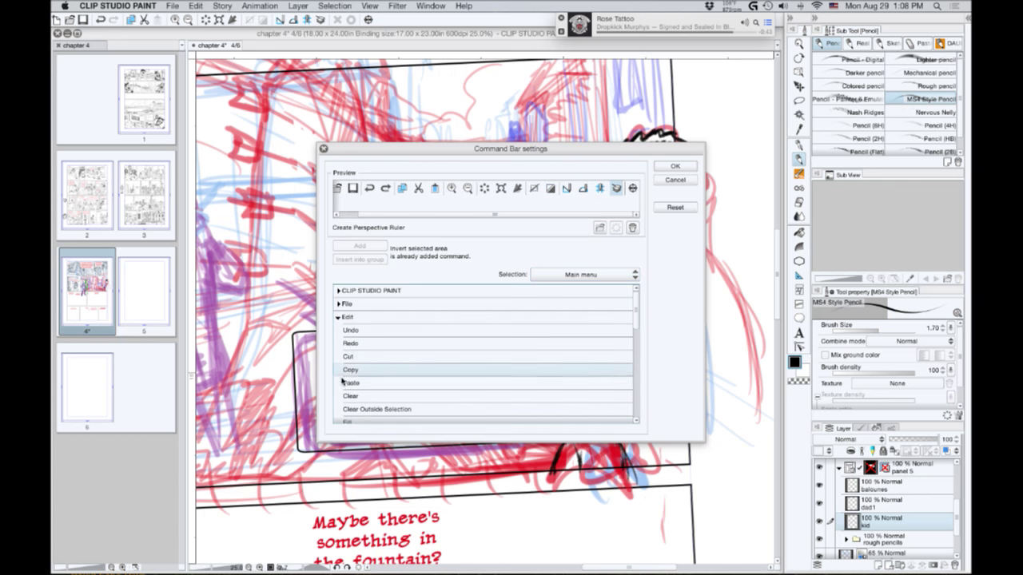
pyautogui.scroll(-4, 348, 367)
pyautogui.click(348, 389)
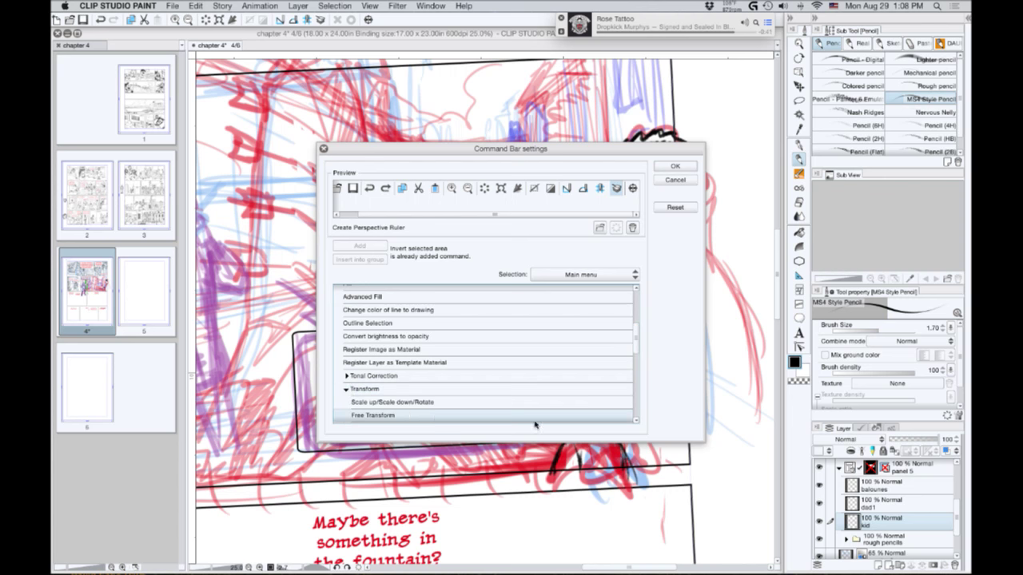
pyautogui.scroll(-3, 639, 336)
pyautogui.scroll(-3, 637, 344)
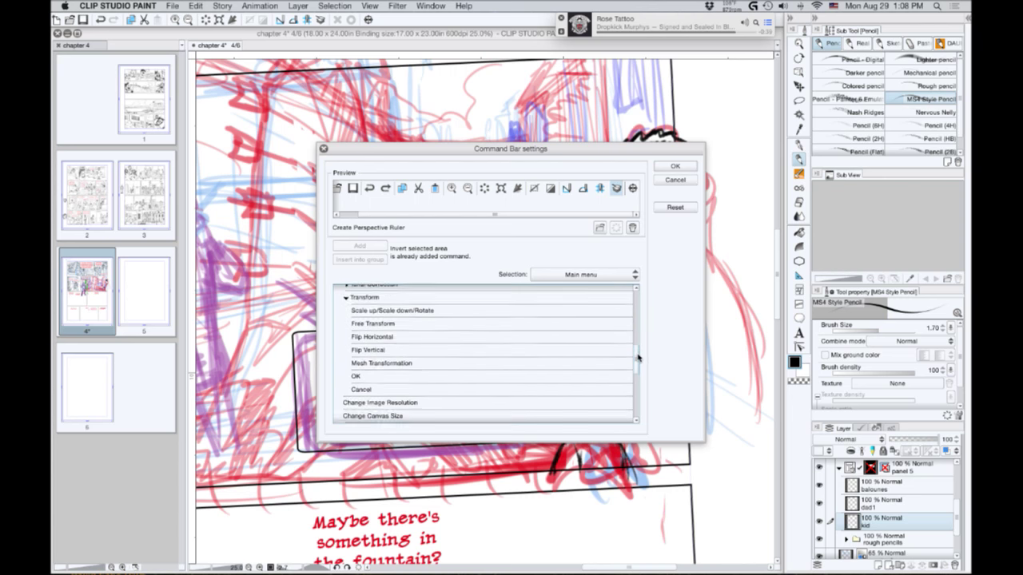
pyautogui.click(359, 373)
pyautogui.click(675, 180)
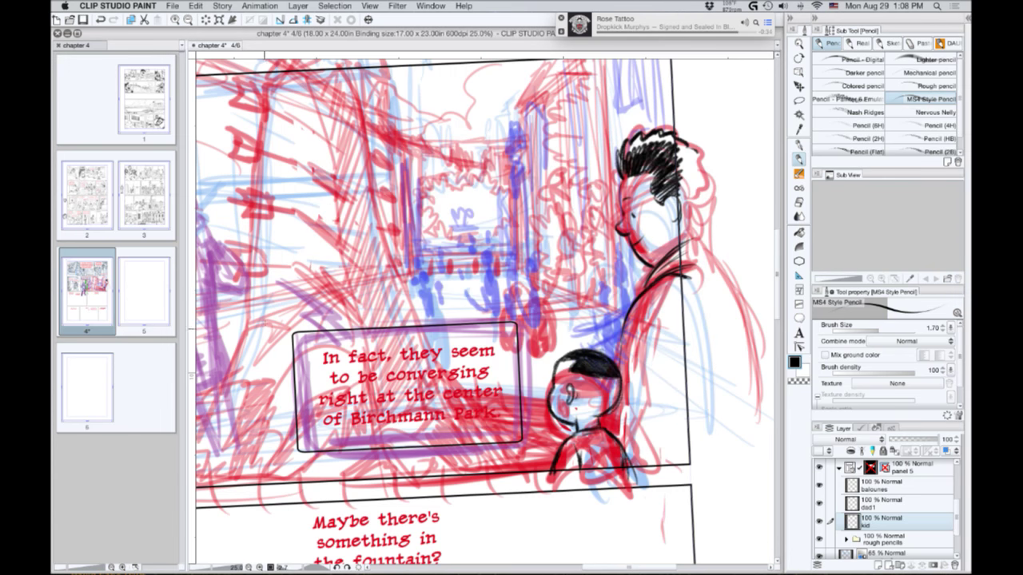
pyautogui.moveTo(262, 280); pyautogui.dragTo(306, 368)
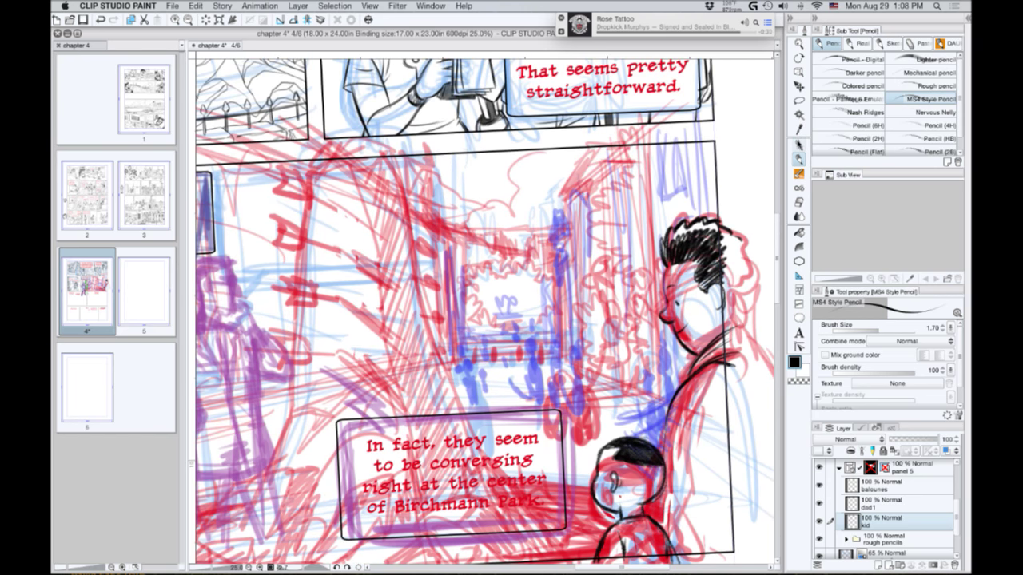
pyautogui.press('super+t')
pyautogui.press('Escape')
pyautogui.click(799, 101)
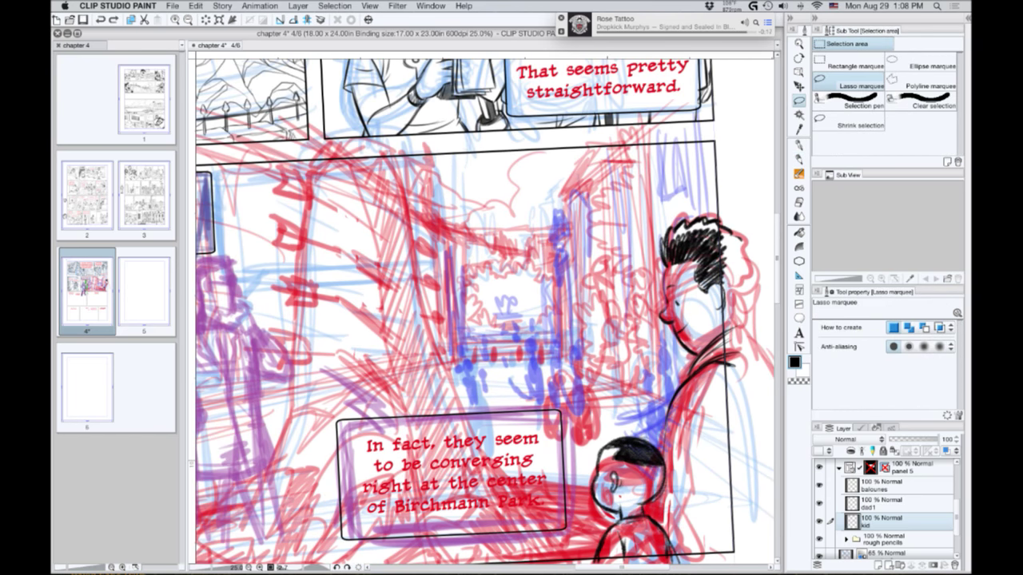
pyautogui.press('super+Tab')
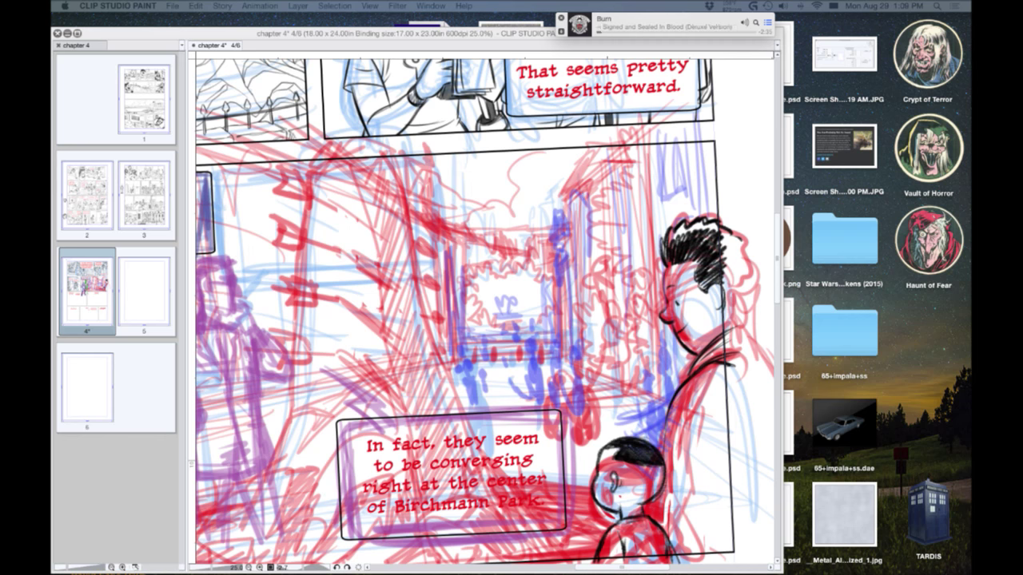
pyautogui.press('Tab')
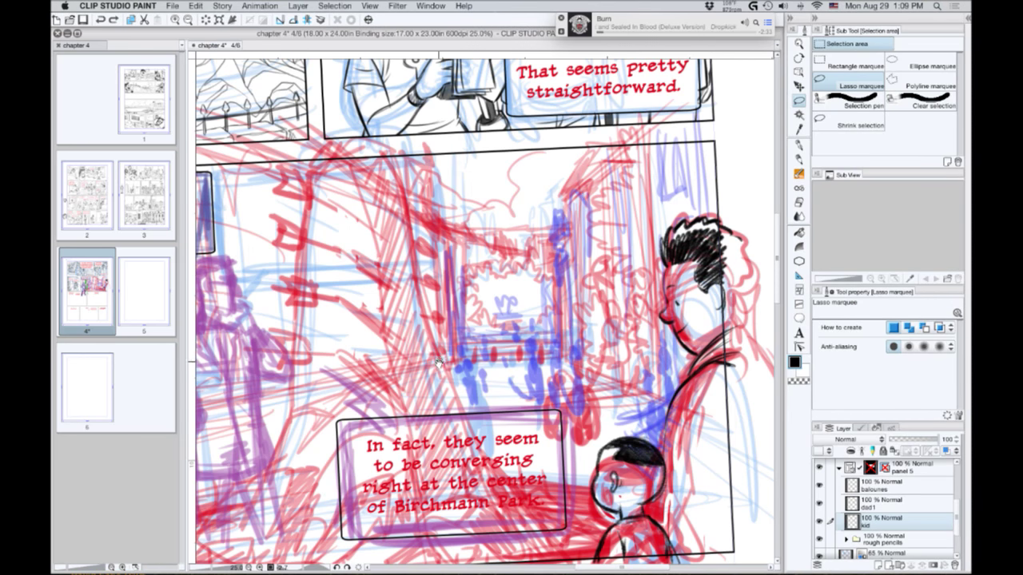
pyautogui.moveTo(471, 353); pyautogui.dragTo(414, 325)
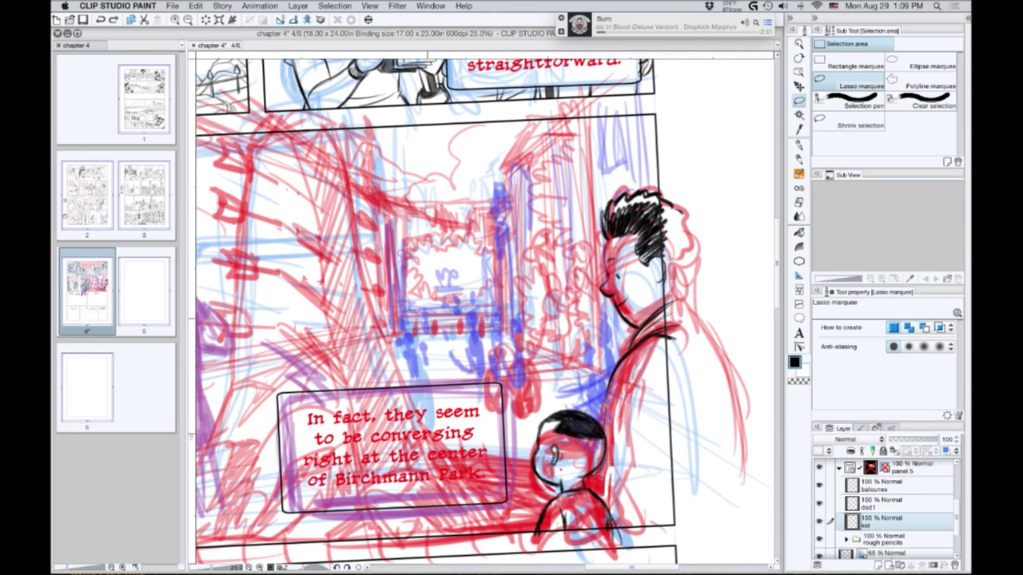
# With the MS4 Style Pencil, sketch the upper line of the dad's sleeve and the first fold strokes behind the kid's shoulder.
pyautogui.press('p')
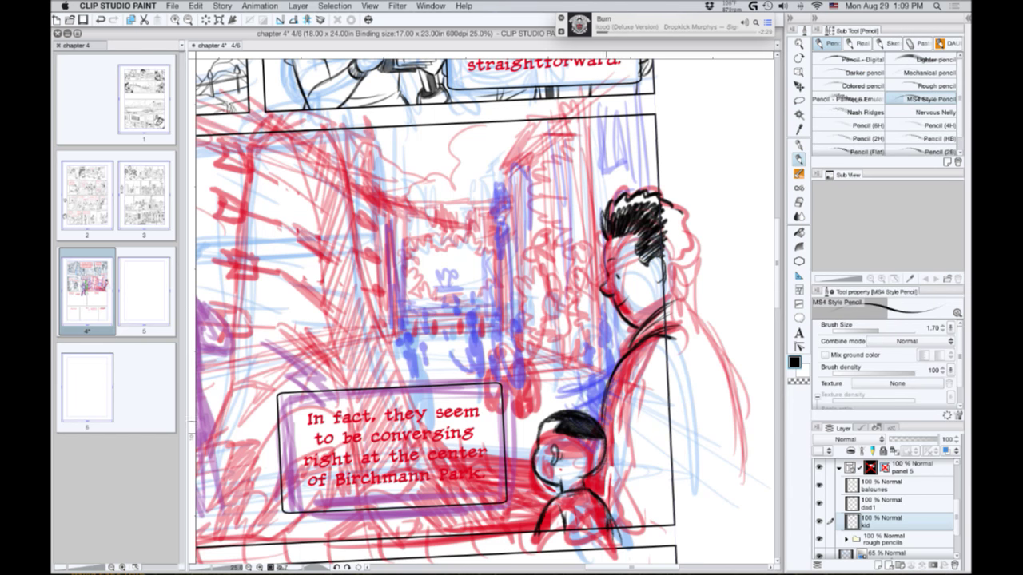
pyautogui.moveTo(648, 367); pyautogui.dragTo(674, 427)
pyautogui.moveTo(605, 406); pyautogui.dragTo(605, 438)
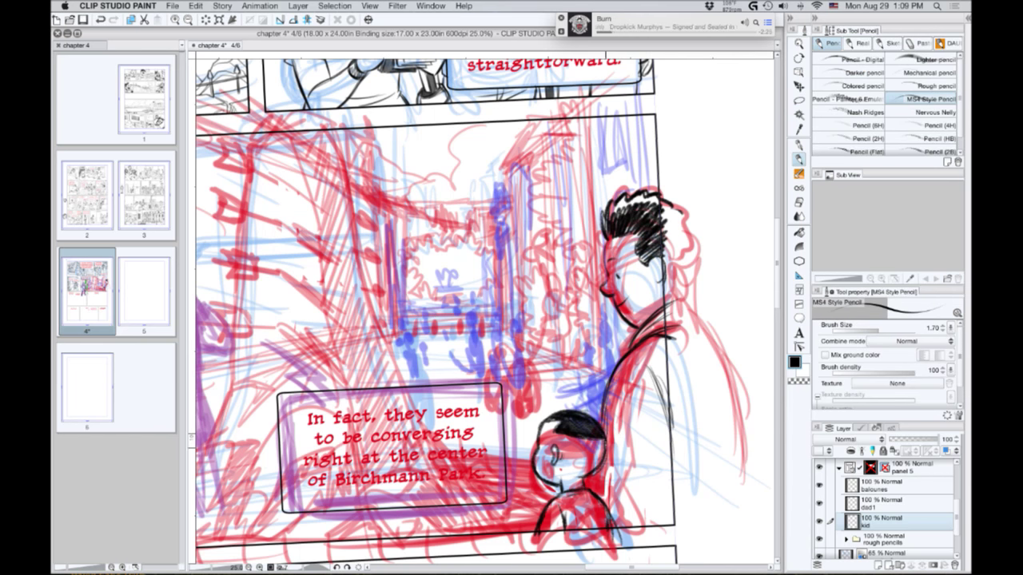
pyautogui.moveTo(635, 472); pyautogui.dragTo(603, 495)
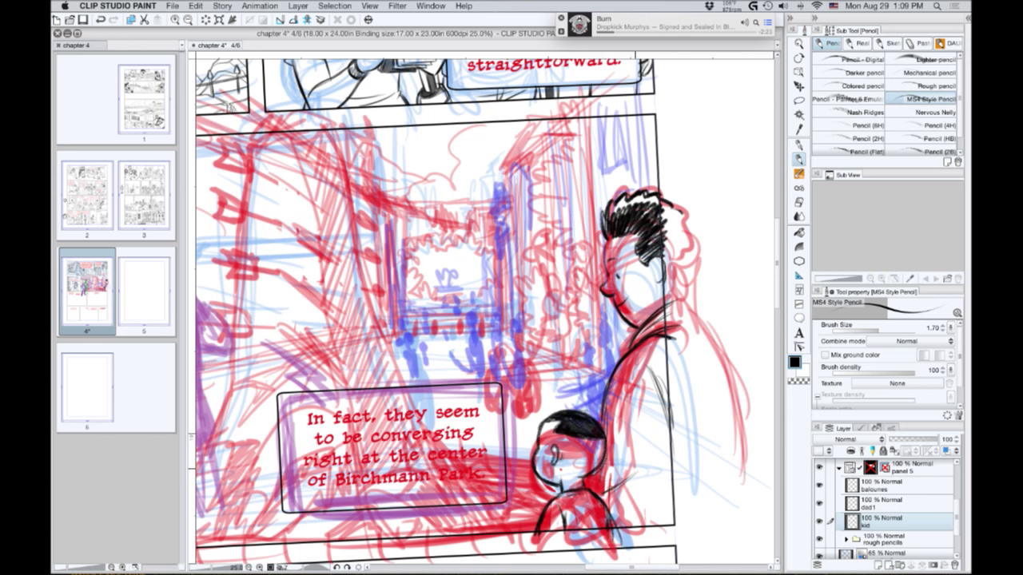
pyautogui.moveTo(611, 425); pyautogui.dragTo(607, 472)
# Rotate the canvas and extend the dad's sleeve line down toward the panel's lower border, adding fold strokes beside the kid's shoulder.
pyautogui.press('r')
pyautogui.moveTo(367, 278)
pyautogui.mouseDown()
pyautogui.moveTo(369, 352)
pyautogui.moveTo(363, 329)
pyautogui.mouseUp()
pyautogui.press('p')
pyautogui.moveTo(633, 341); pyautogui.dragTo(643, 368)
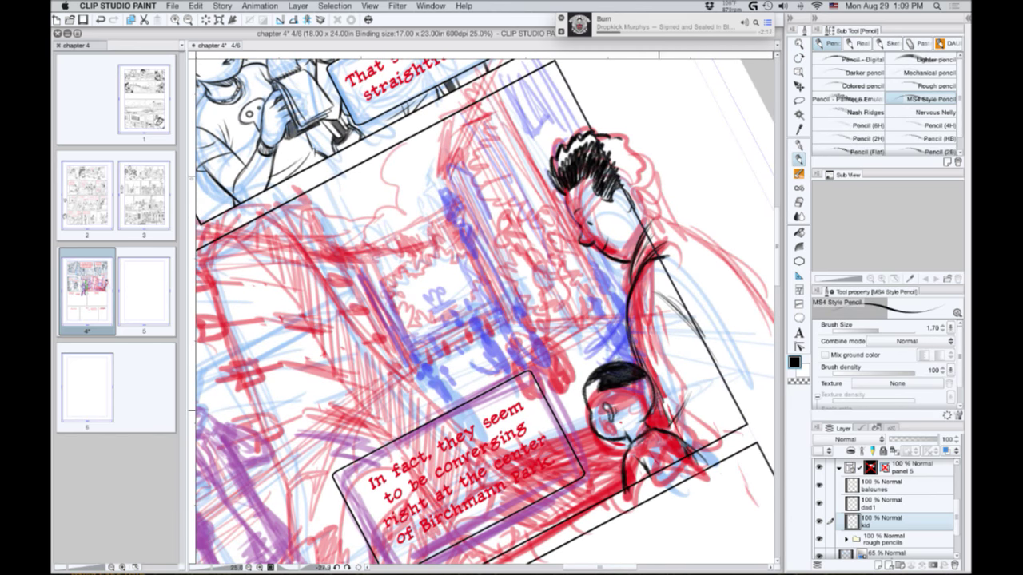
pyautogui.moveTo(676, 403); pyautogui.dragTo(660, 430)
pyautogui.moveTo(723, 382); pyautogui.dragTo(739, 446)
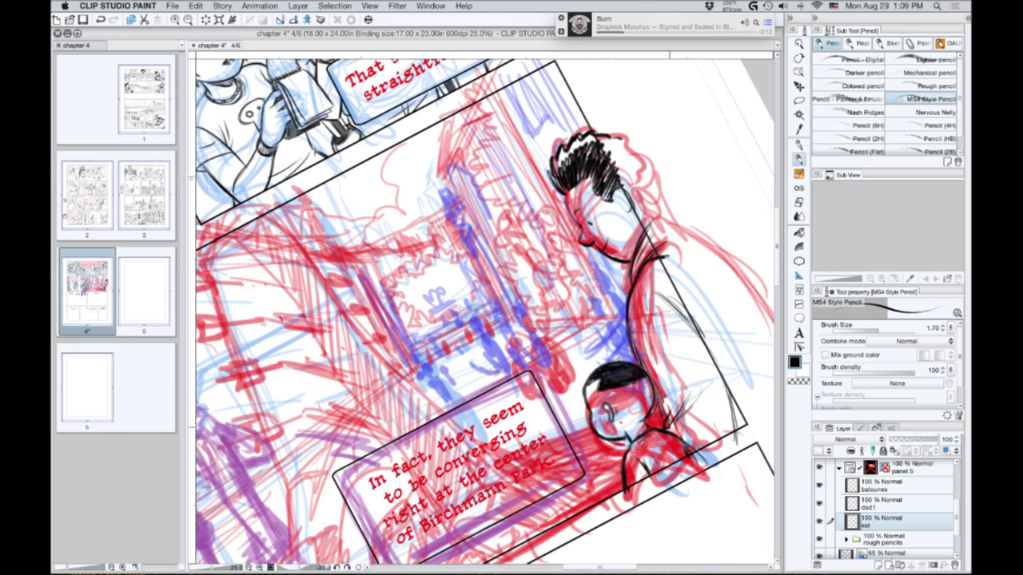
# Darken the folds behind the kid's shoulder, reinforce the dad's front outline and lower sleeve line, and level the canvas.
pyautogui.moveTo(664, 416)
pyautogui.mouseDown()
pyautogui.moveTo(660, 424)
pyautogui.moveTo(656, 413)
pyautogui.mouseUp()
pyautogui.moveTo(637, 356); pyautogui.dragTo(629, 289)
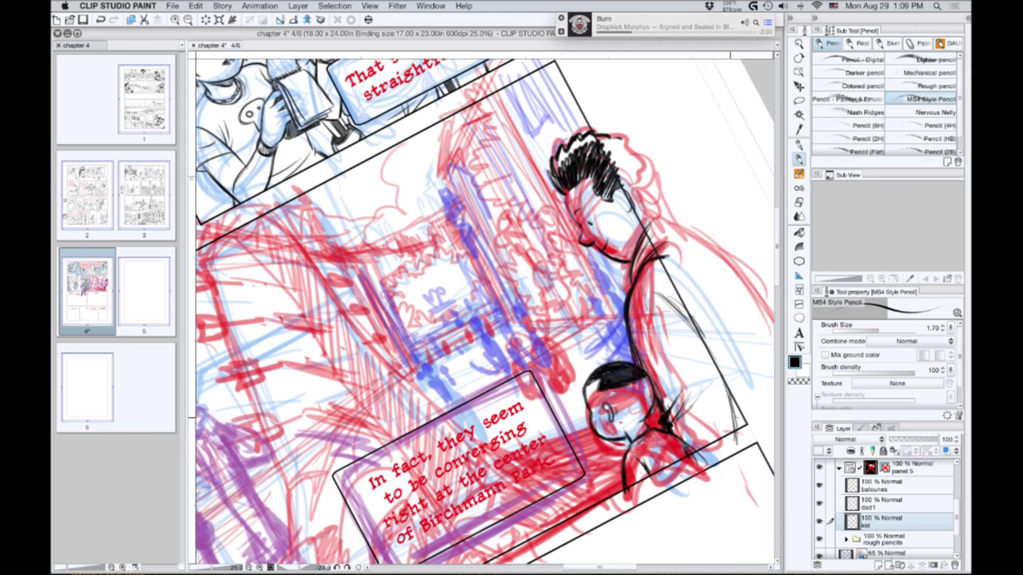
pyautogui.moveTo(724, 378); pyautogui.dragTo(741, 458)
pyautogui.press('r')
pyautogui.moveTo(377, 271)
pyautogui.mouseDown()
pyautogui.moveTo(487, 195)
pyautogui.moveTo(458, 197)
pyautogui.mouseUp()
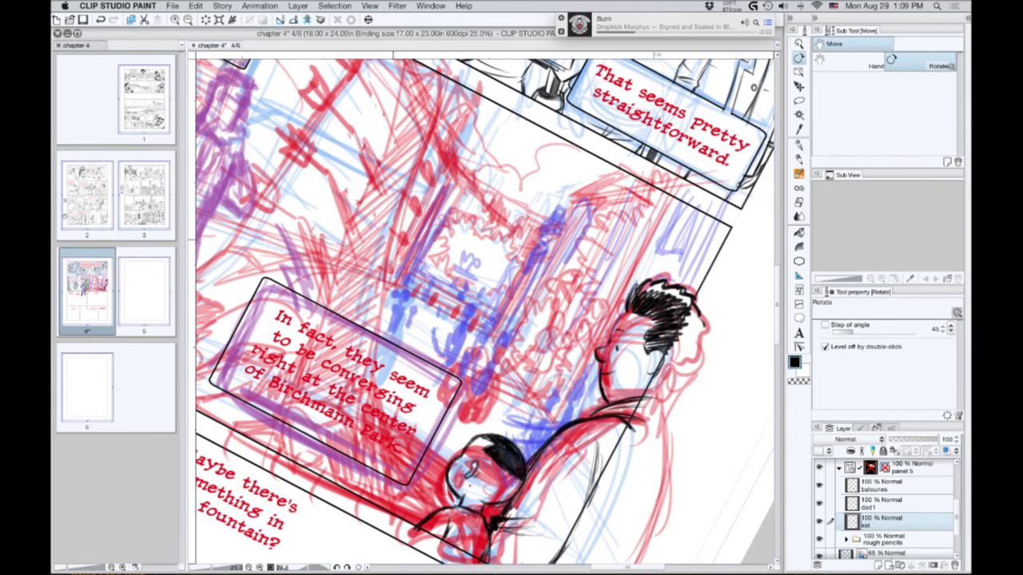
pyautogui.press('p')
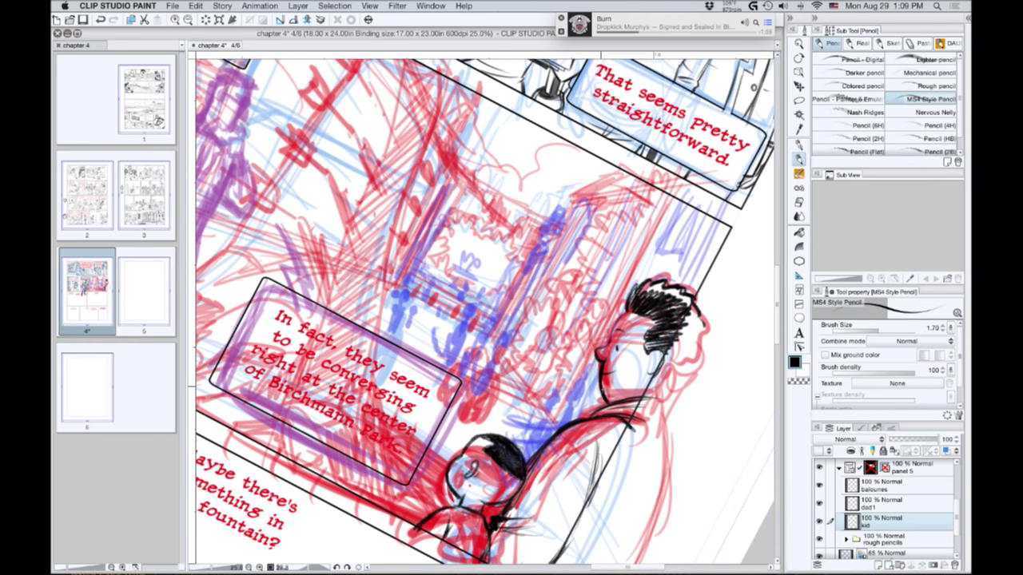
pyautogui.press('r')
pyautogui.doubleClick(460, 423)
pyautogui.press('p')
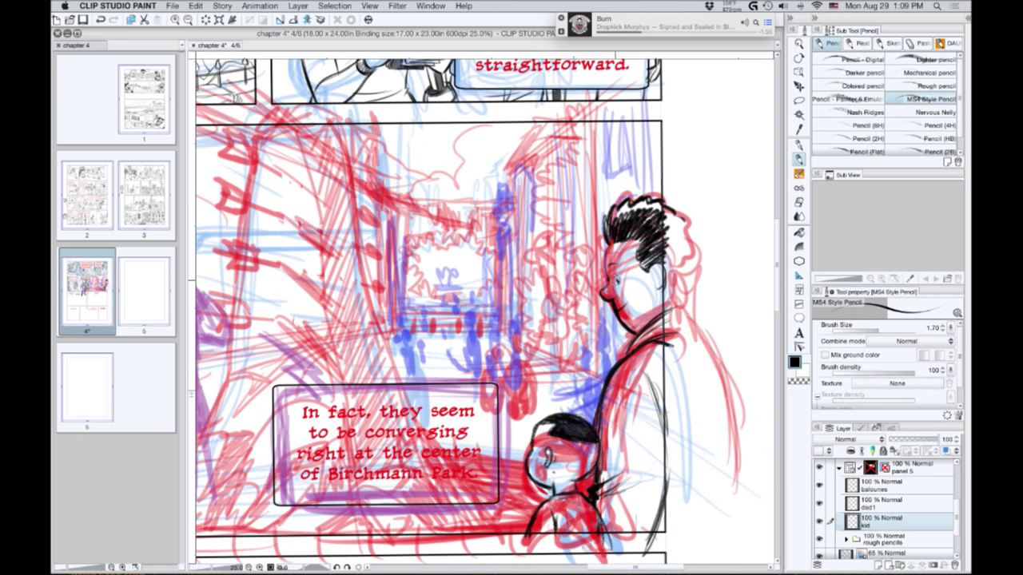
# Add a folder named bg above the kid layer and lower the rough pencils folder's opacity to 71%.
pyautogui.moveTo(264, 410); pyautogui.dragTo(388, 362)
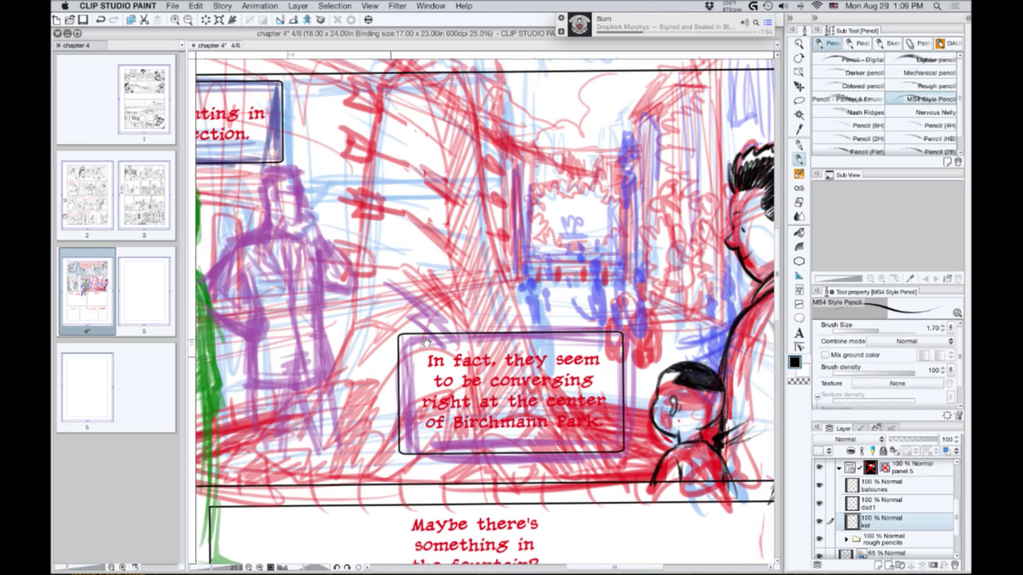
pyautogui.press('super+minus')
pyautogui.press('super+minus')
pyautogui.moveTo(375, 436); pyautogui.dragTo(457, 469)
pyautogui.click(924, 440)
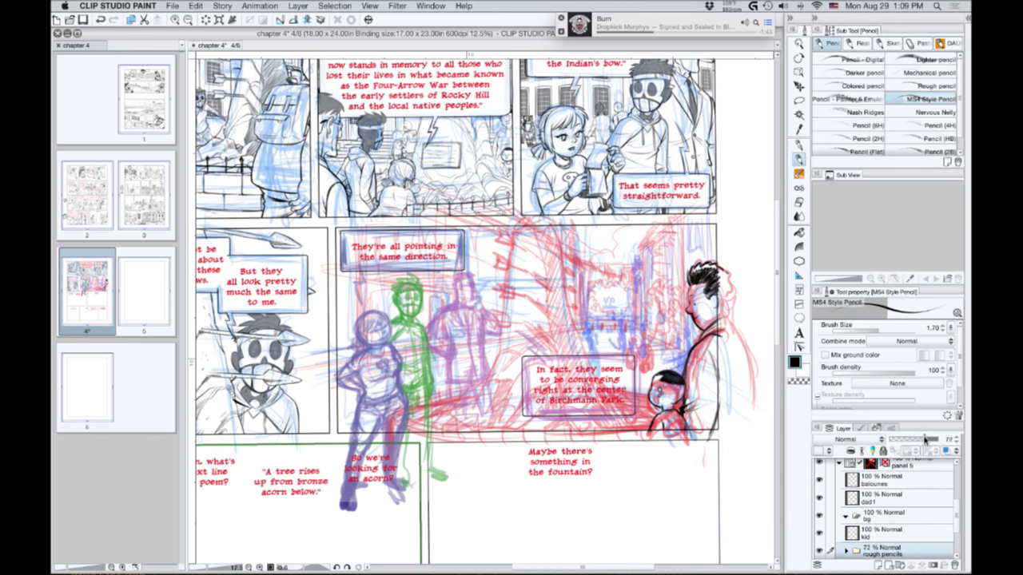
# Create a 2 points perspective ruler on the bg folder, without creating a new layer.
pyautogui.click(870, 518)
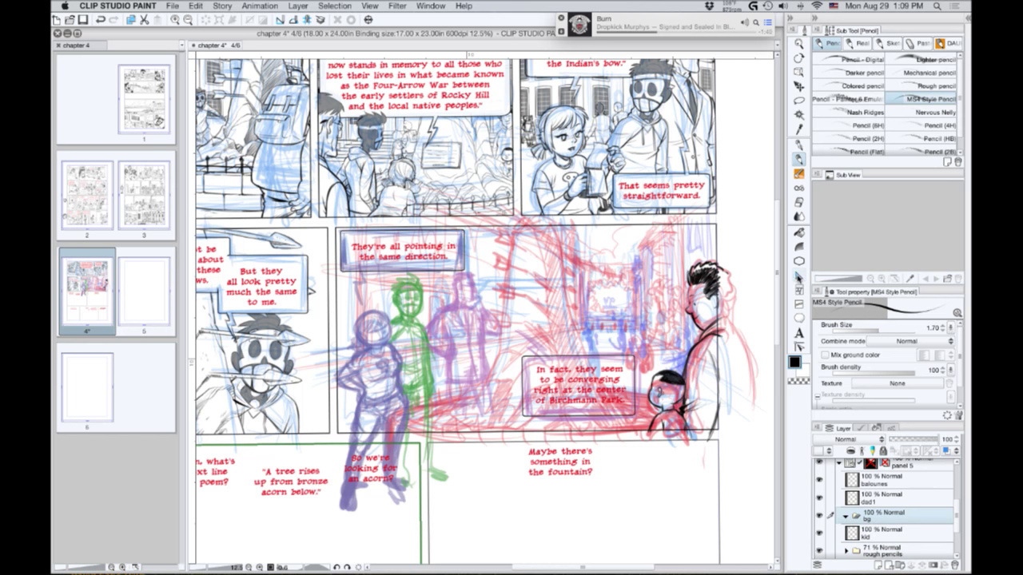
pyautogui.click(798, 275)
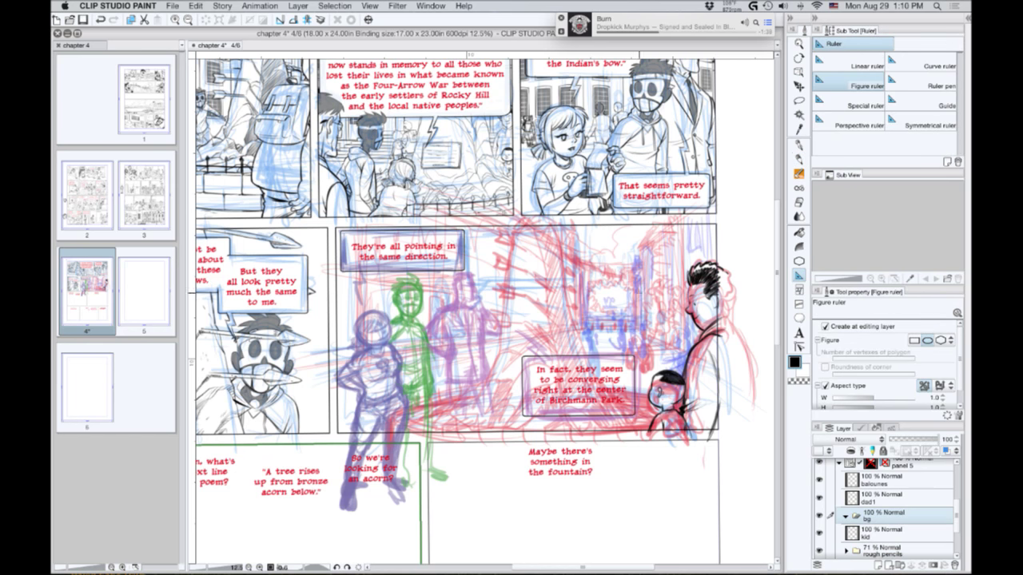
pyautogui.click(311, 20)
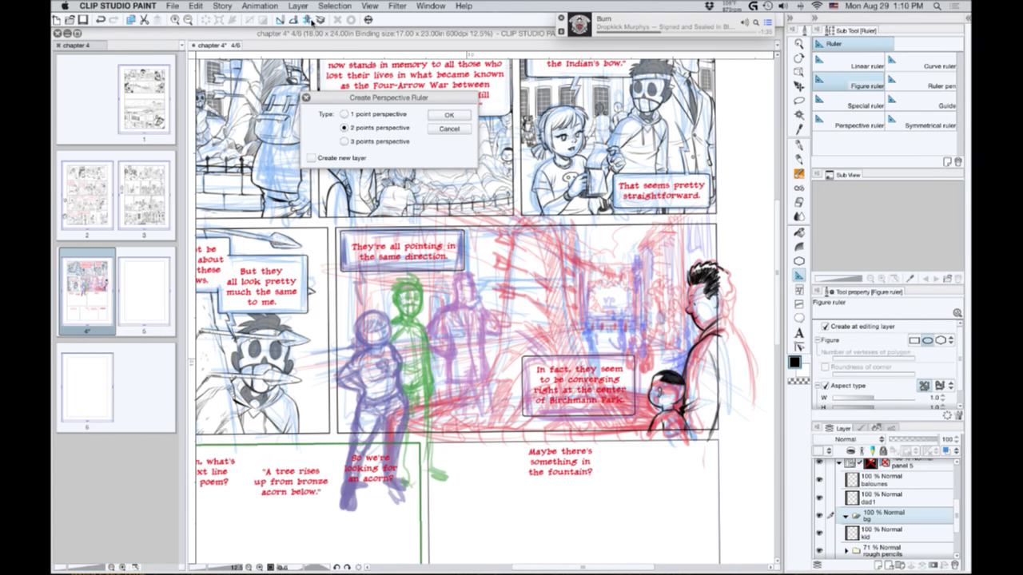
pyautogui.click(452, 117)
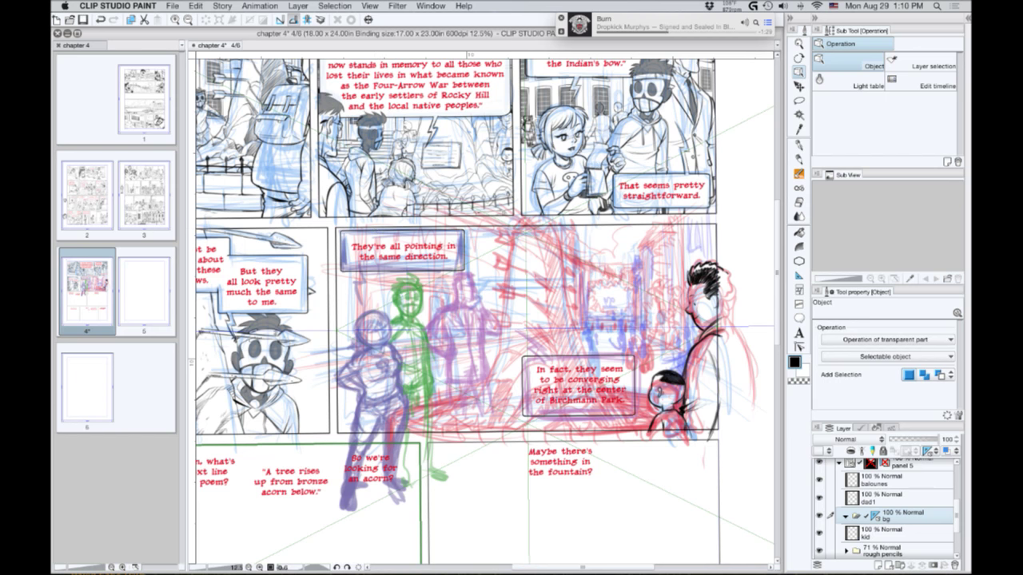
pyautogui.press('super+Tab')
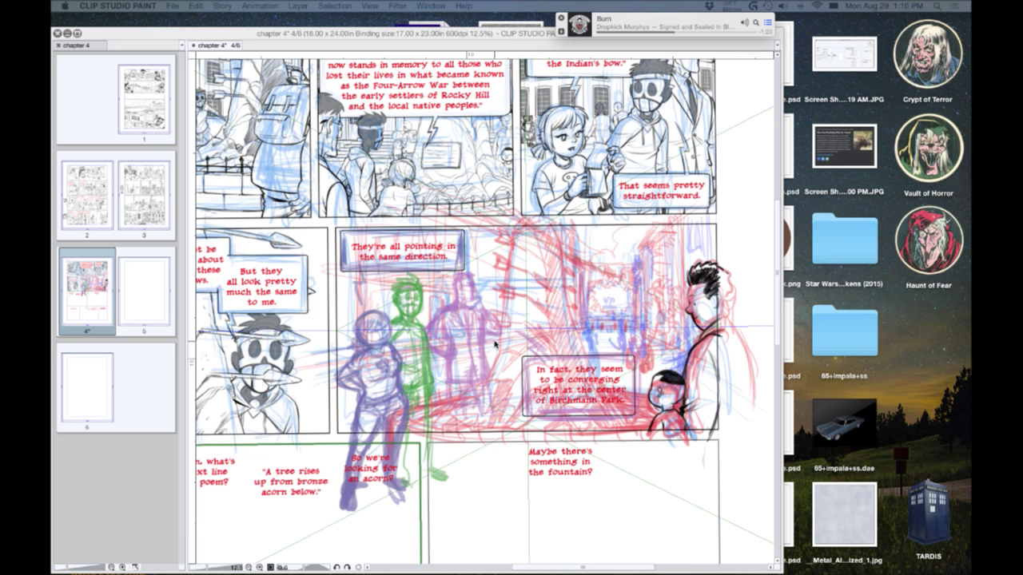
pyautogui.press('Tab')
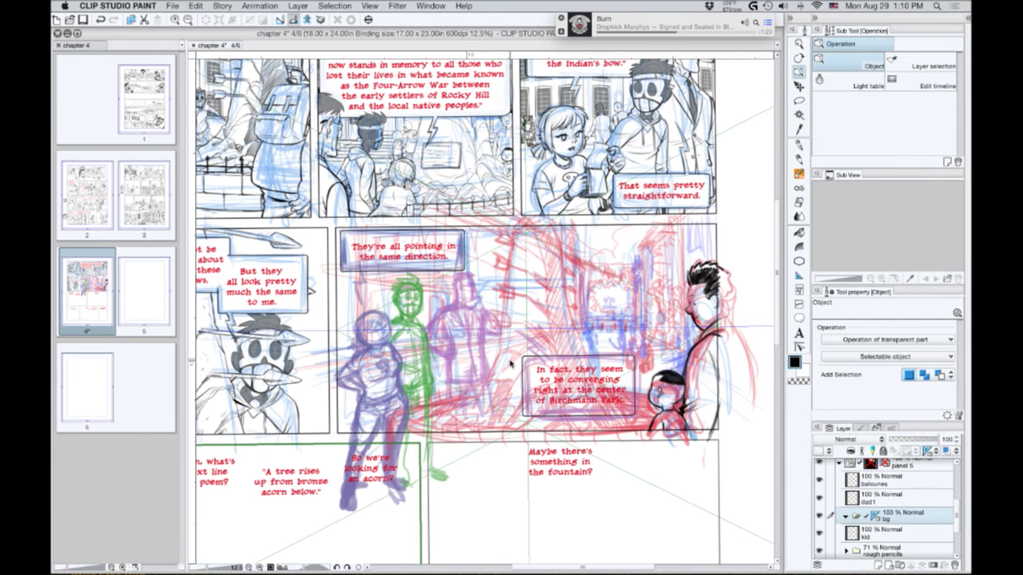
pyautogui.scroll(3, 510, 364)
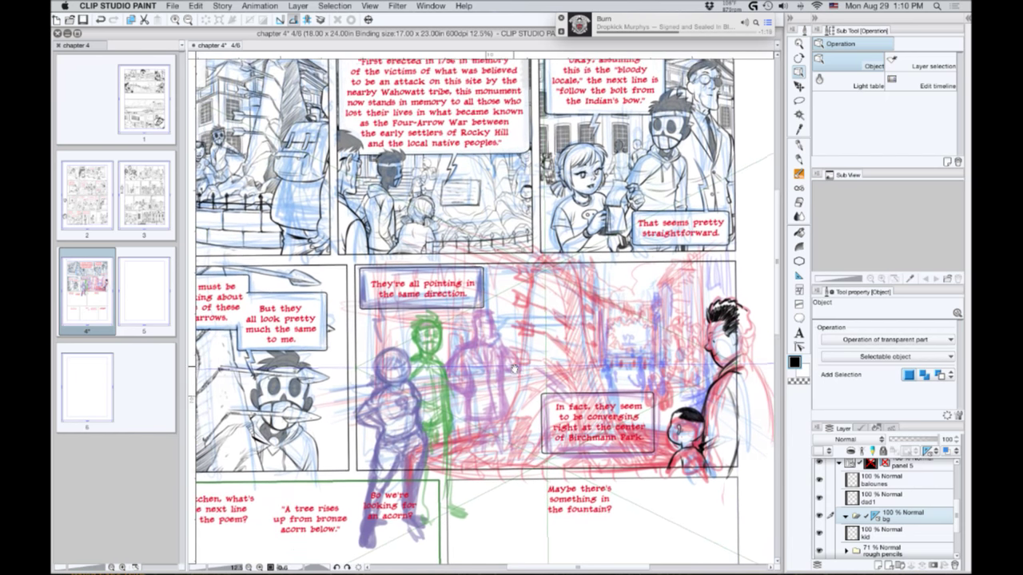
pyautogui.scroll(2, 514, 367)
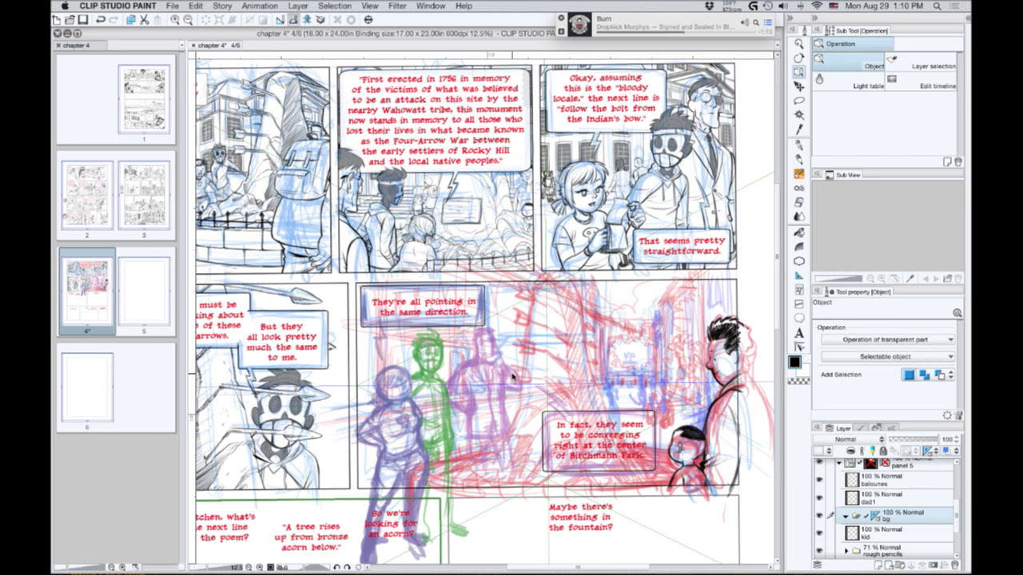
pyautogui.press('super+Tab')
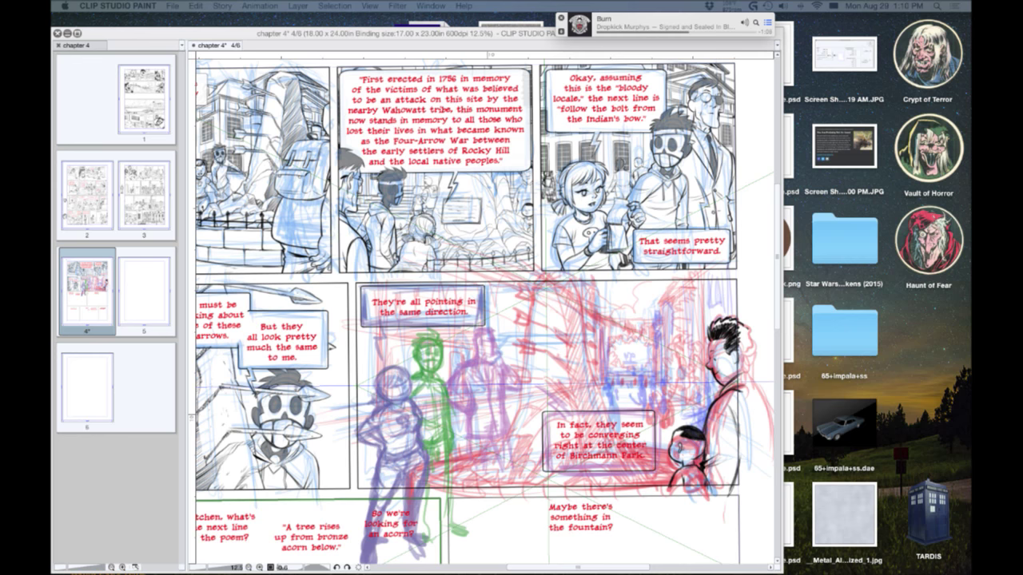
pyautogui.press('Tab')
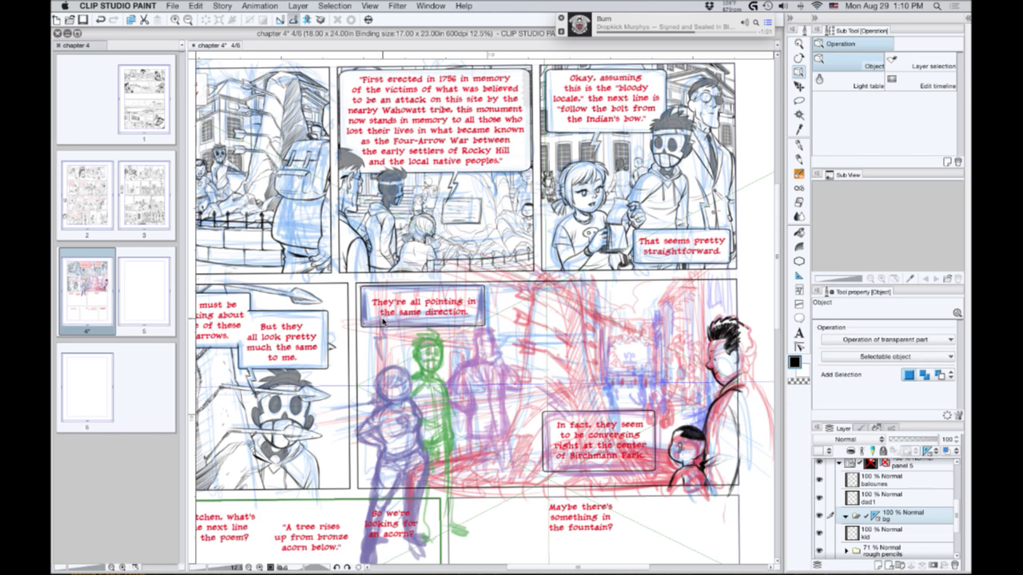
# Rearrange the panel 5 layers so that the kid layer sits above the bg folder.
pyautogui.click(866, 533)
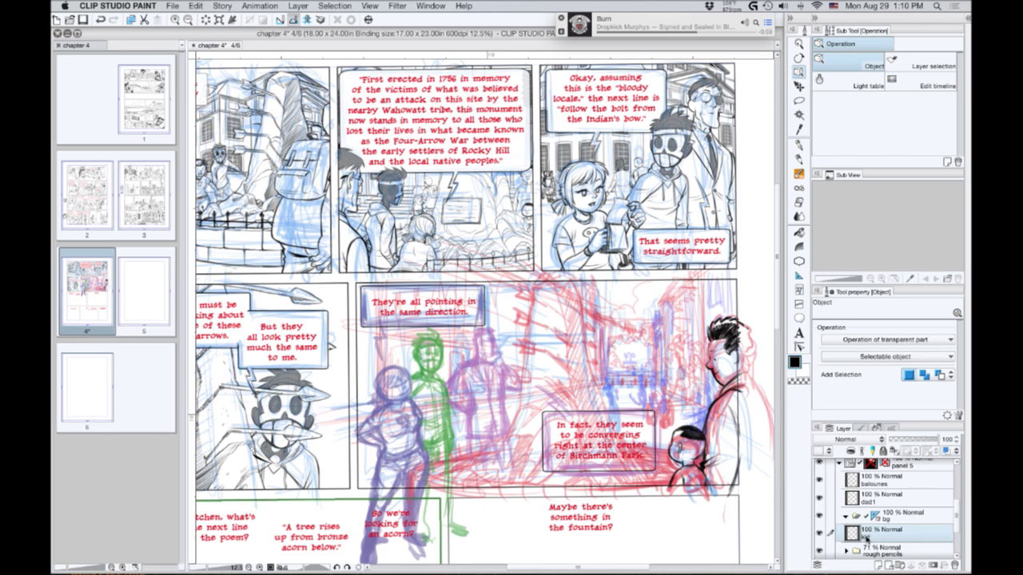
pyautogui.moveTo(869, 515); pyautogui.dragTo(859, 509)
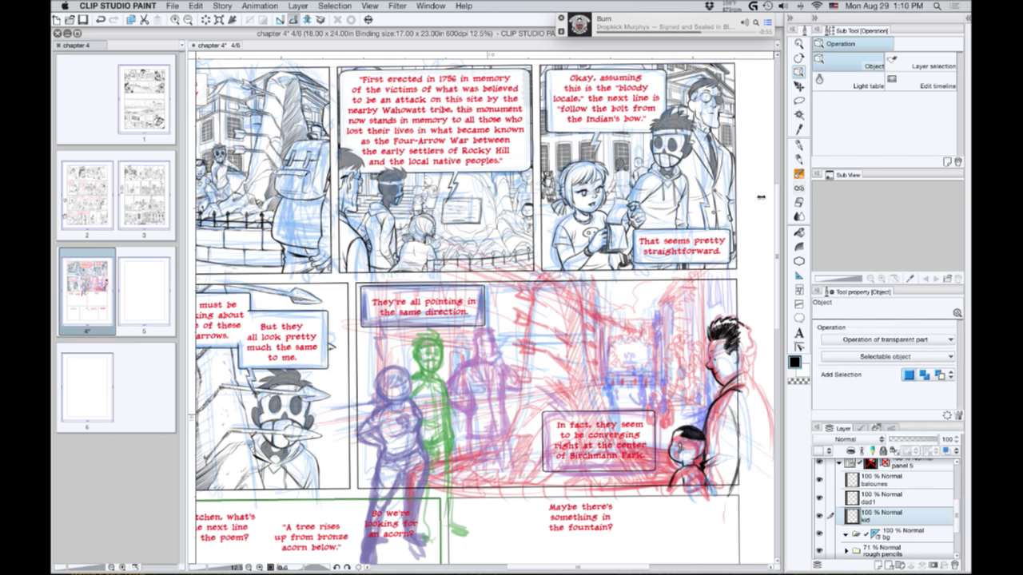
pyautogui.click(218, 19)
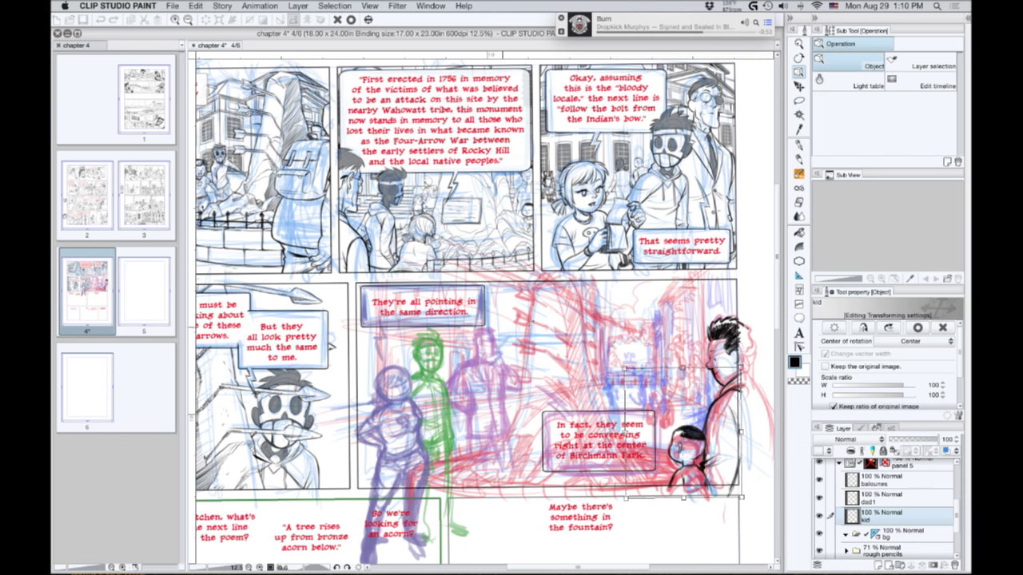
pyautogui.moveTo(624, 432); pyautogui.dragTo(612, 432)
pyautogui.moveTo(674, 452); pyautogui.dragTo(676, 455)
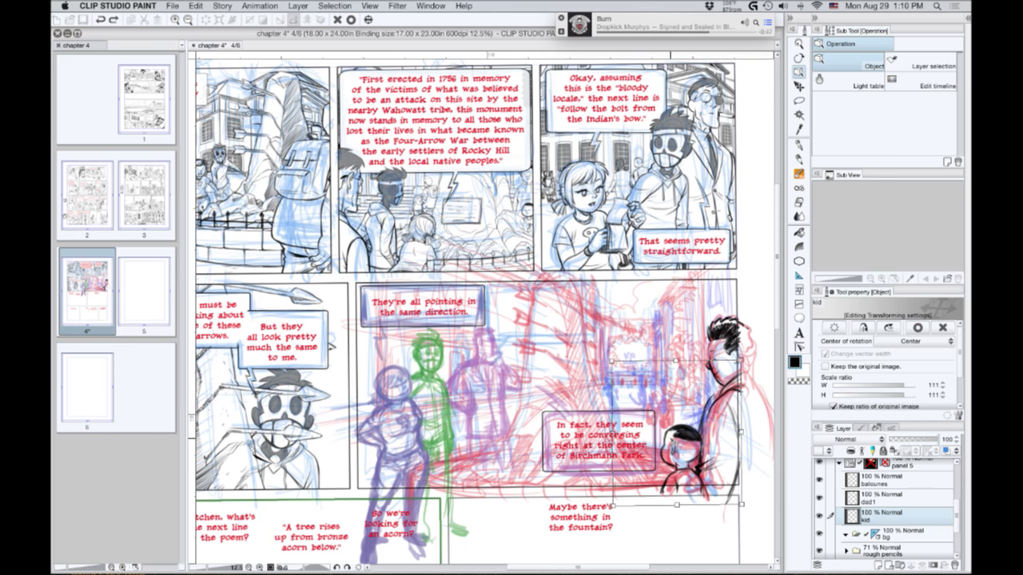
pyautogui.click(350, 19)
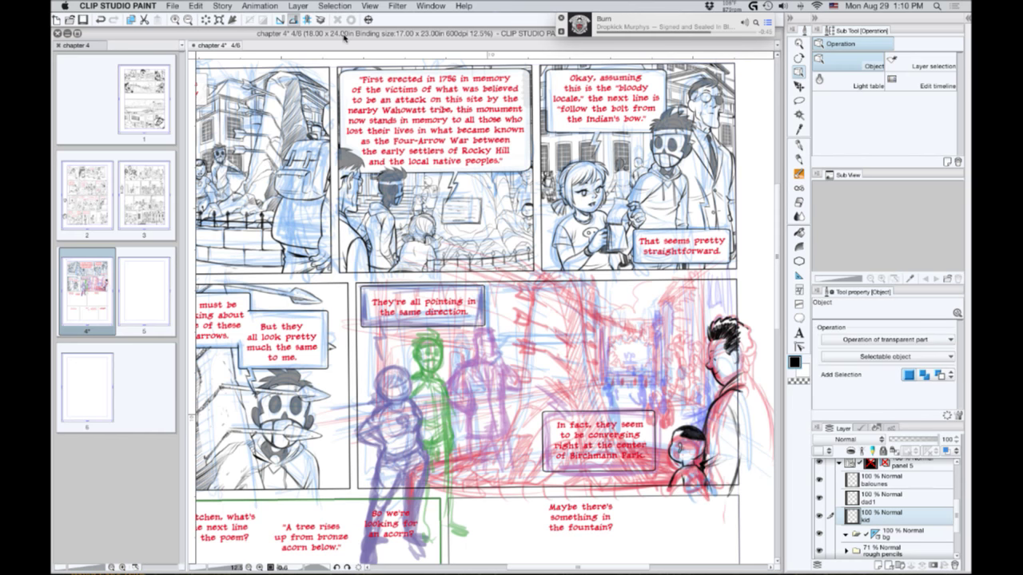
# Lasso the dad's stray back strokes on the kid layer, cut and paste them onto their own layer, and merge that down into dad1.
pyautogui.click(799, 99)
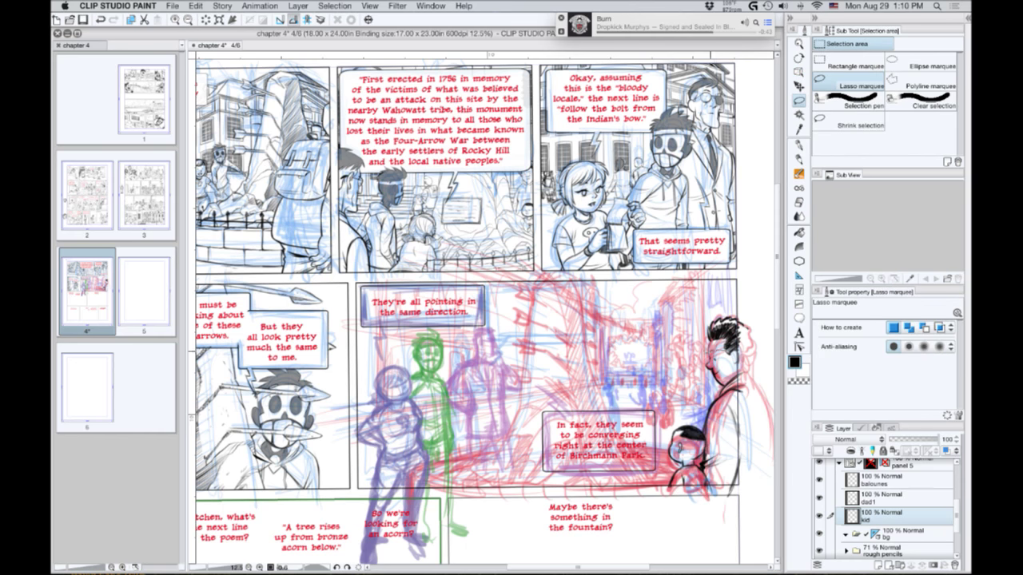
pyautogui.moveTo(709, 350)
pyautogui.mouseDown()
pyautogui.moveTo(708, 459)
pyautogui.moveTo(736, 469)
pyautogui.moveTo(758, 434)
pyautogui.moveTo(731, 501)
pyautogui.moveTo(770, 471)
pyautogui.moveTo(752, 345)
pyautogui.mouseUp()
pyautogui.press('Delete')
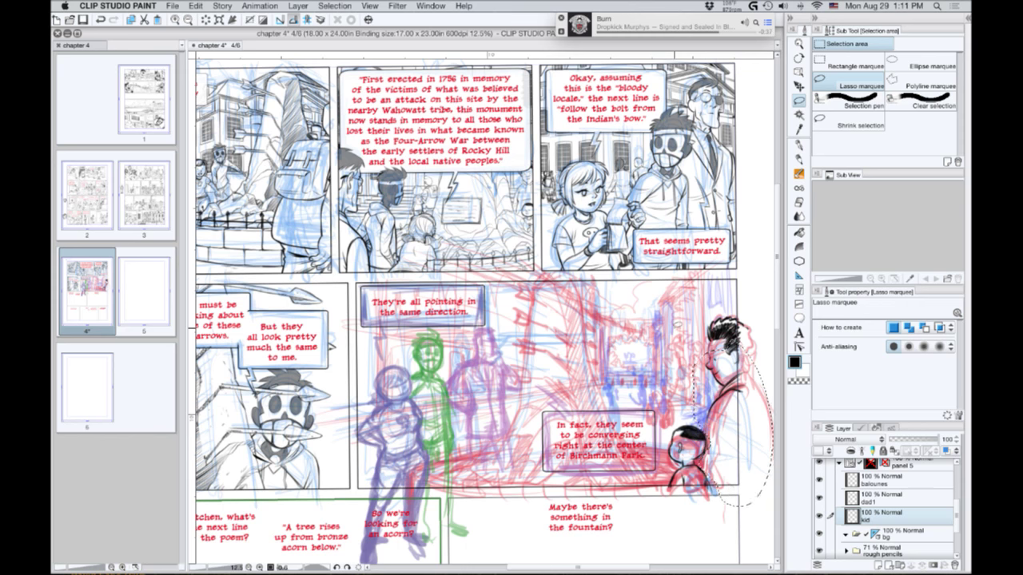
pyautogui.hotkey('ctrl', 'v')
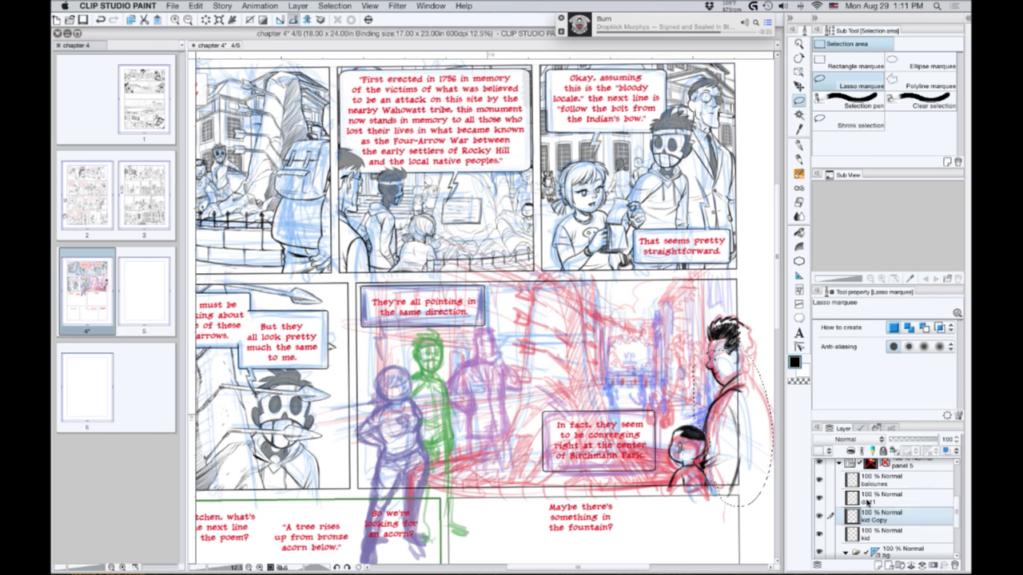
pyautogui.moveTo(866, 502); pyautogui.dragTo(867, 491)
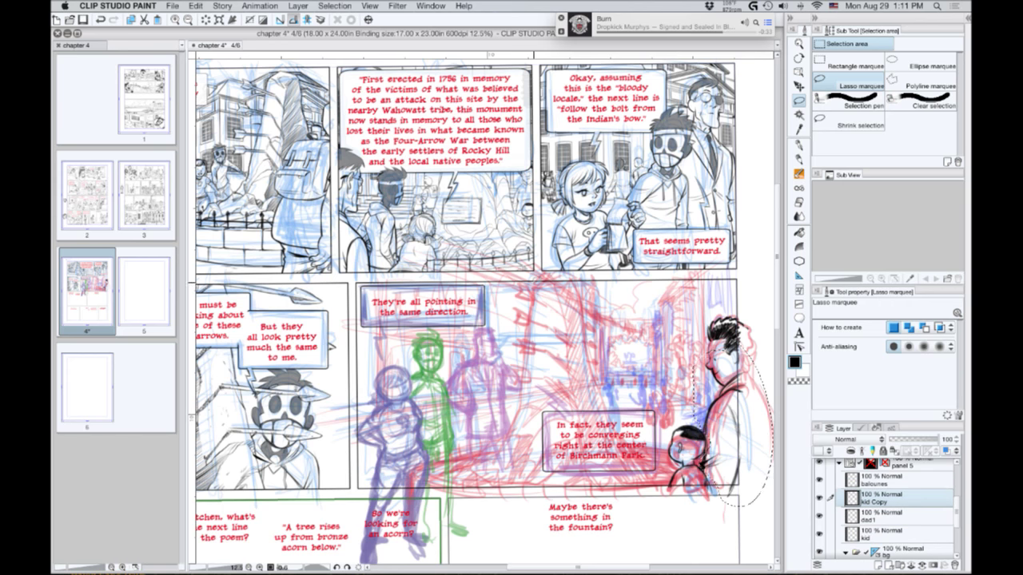
pyautogui.hotkey('ctrl', 'd')
pyautogui.hotkey('ctrl', 'e')
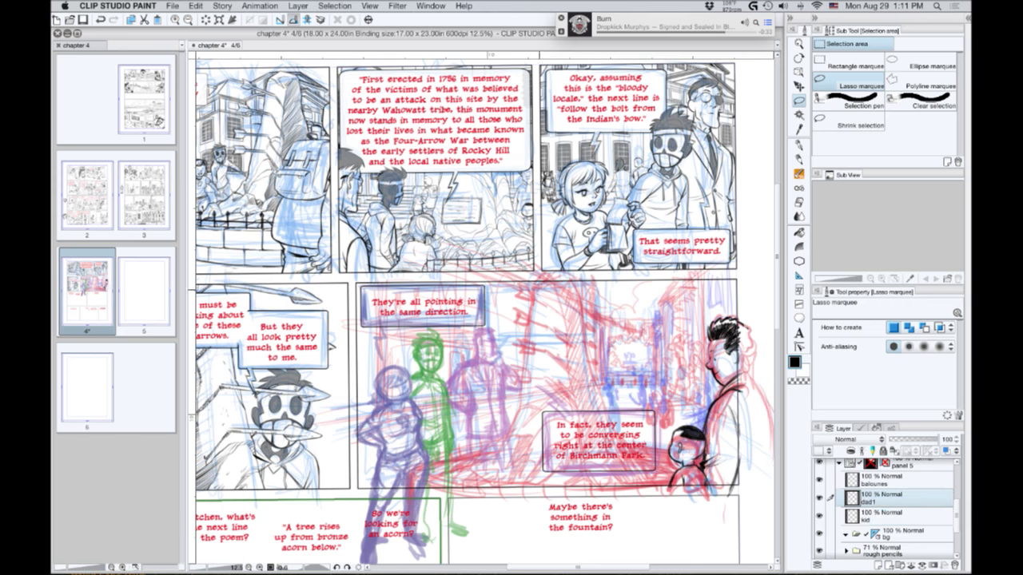
# Scale the kid drawing up to 119% and reposition it in front of the dad at the panel's lower border.
pyautogui.click(879, 516)
pyautogui.hotkey('ctrl', 't')
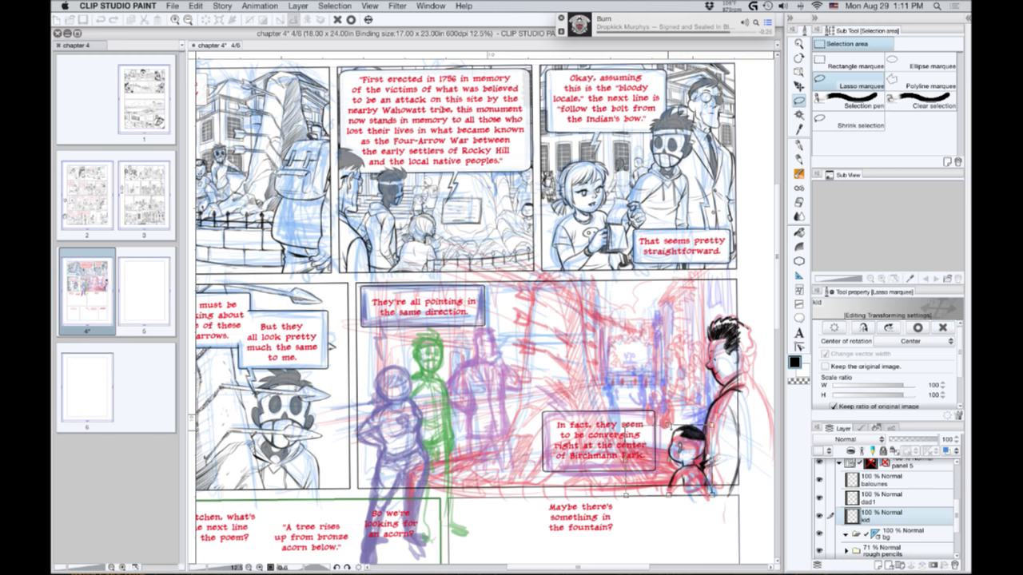
pyautogui.moveTo(669, 495); pyautogui.dragTo(669, 516)
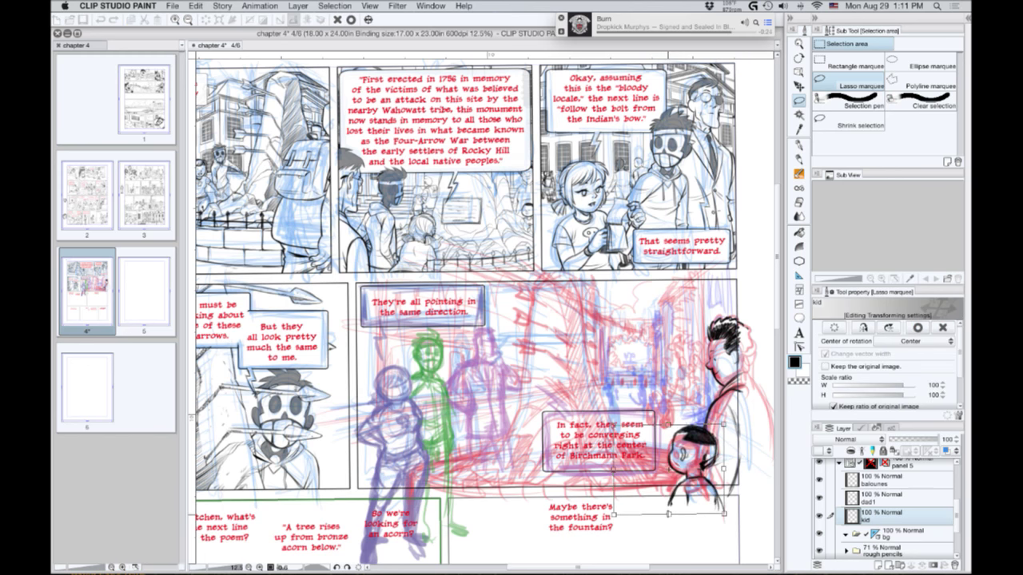
pyautogui.moveTo(668, 424); pyautogui.dragTo(668, 431)
pyautogui.moveTo(679, 497); pyautogui.dragTo(716, 508)
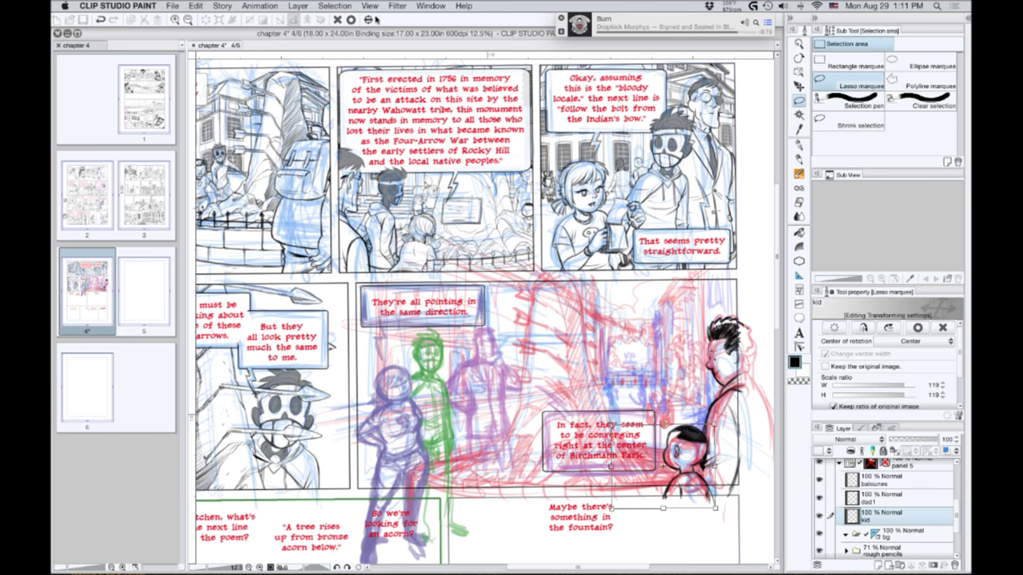
pyautogui.click(352, 19)
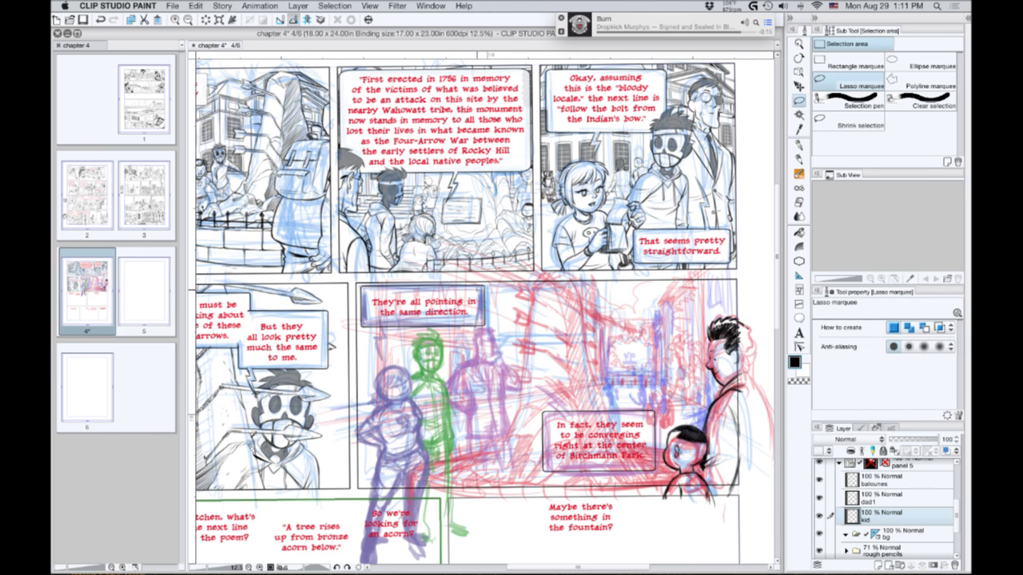
# Try to fit the bg perspective ruler to panel 5 by moving its eye level, vanishing points and guide lines over the rough layout.
pyautogui.click(875, 534)
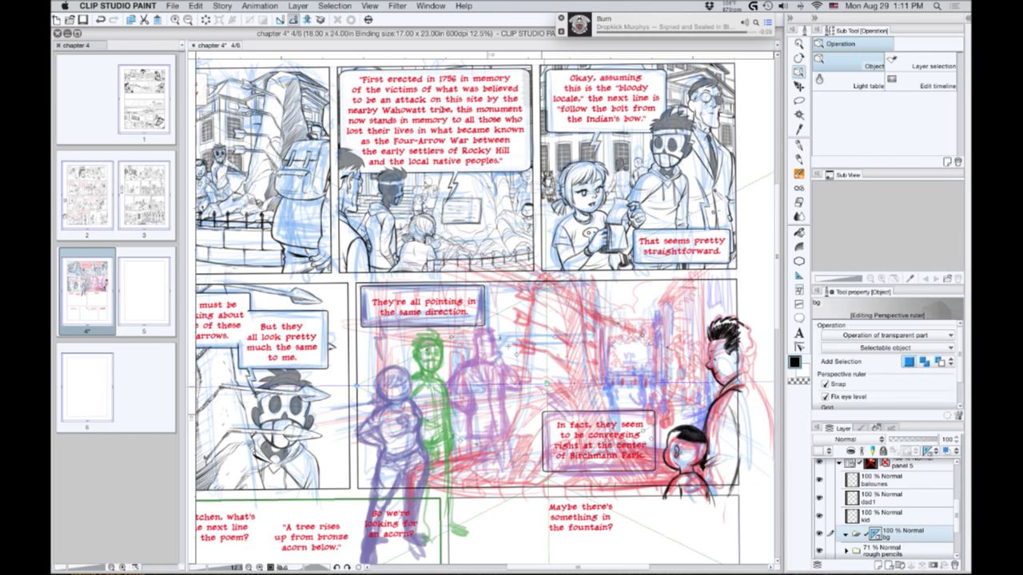
pyautogui.click(368, 20)
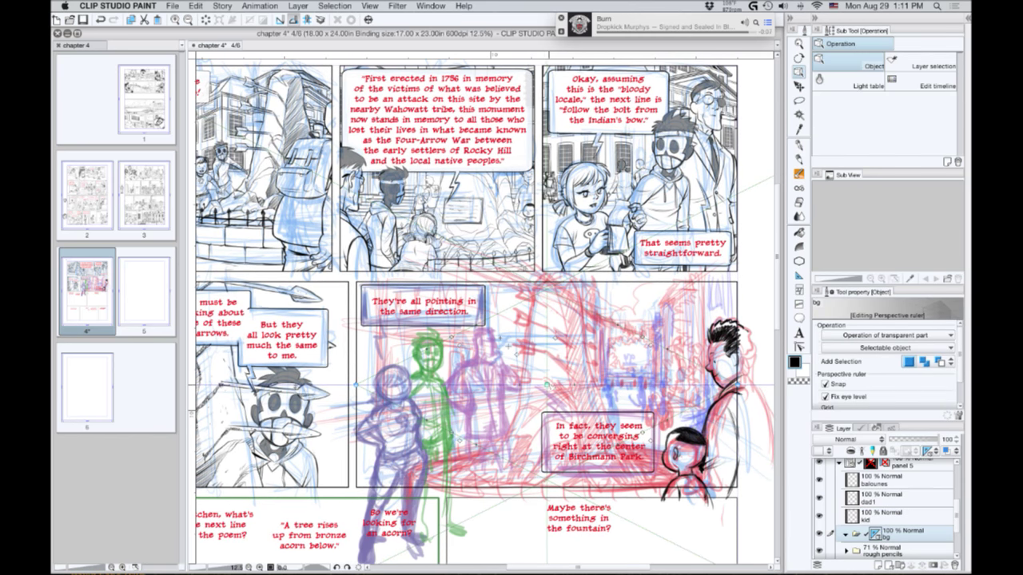
pyautogui.moveTo(547, 385); pyautogui.dragTo(548, 370)
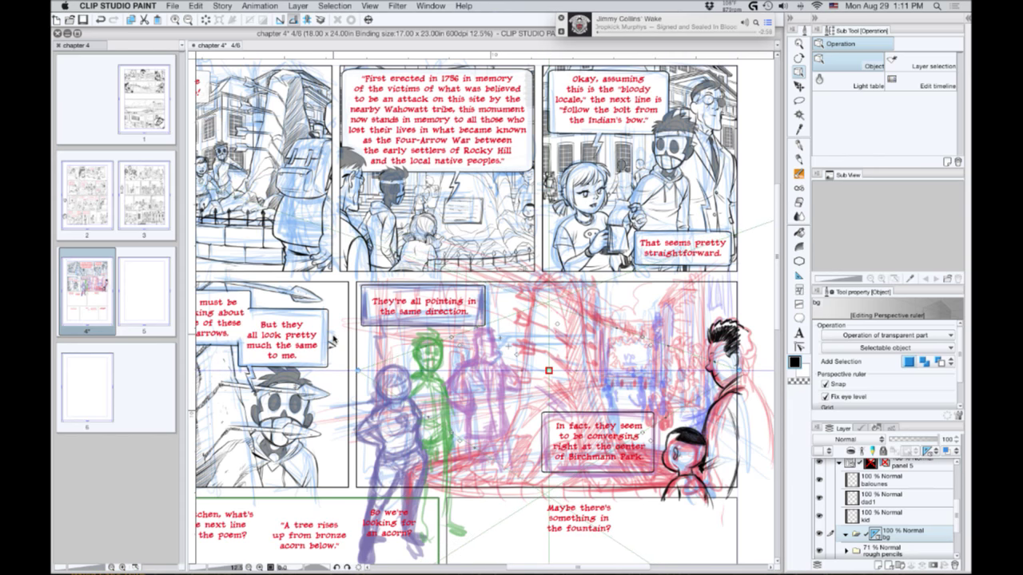
pyautogui.hscroll(5, 615, 506)
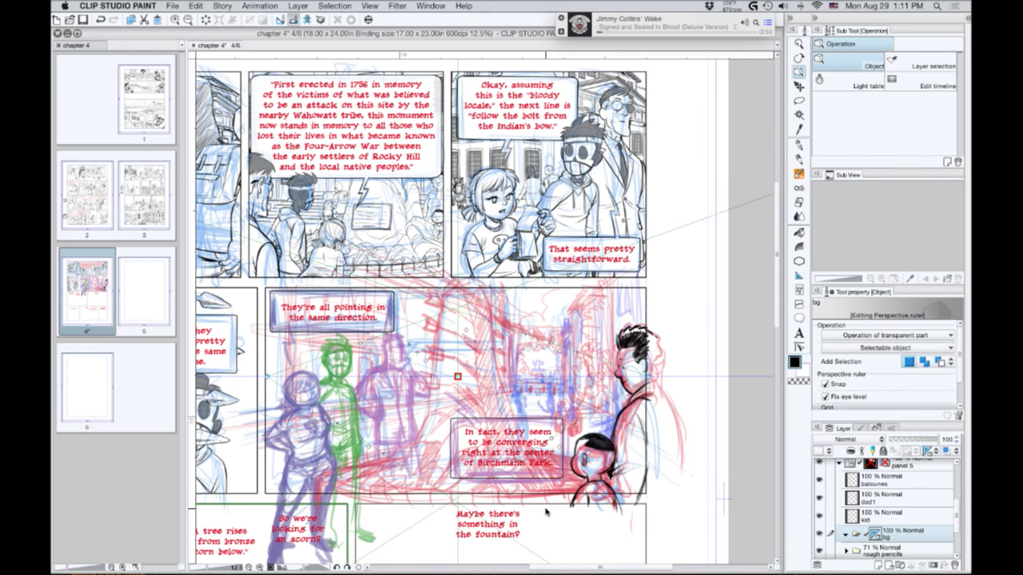
pyautogui.click(605, 377)
pyautogui.moveTo(605, 376); pyautogui.dragTo(545, 377)
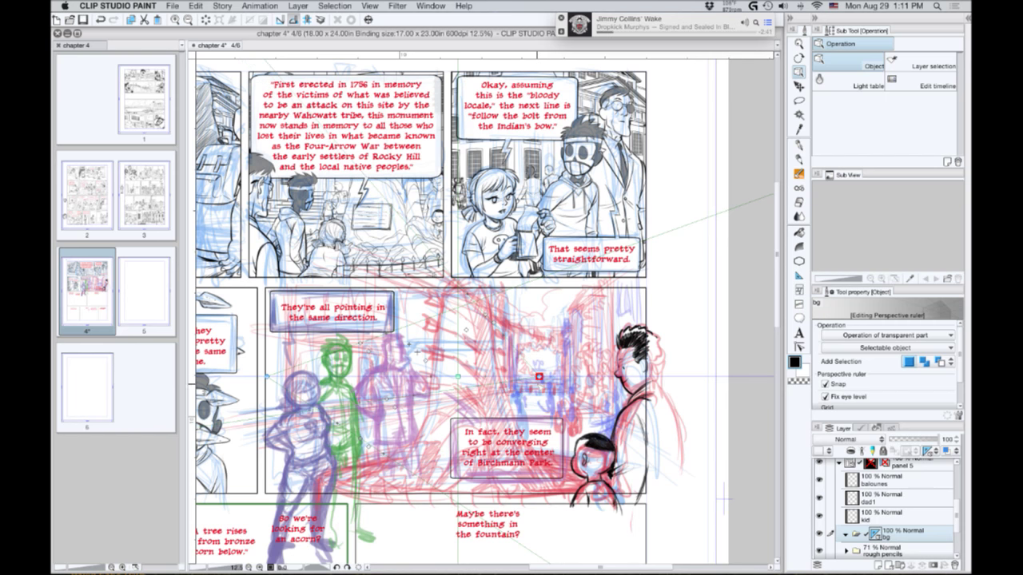
pyautogui.moveTo(458, 376); pyautogui.dragTo(459, 372)
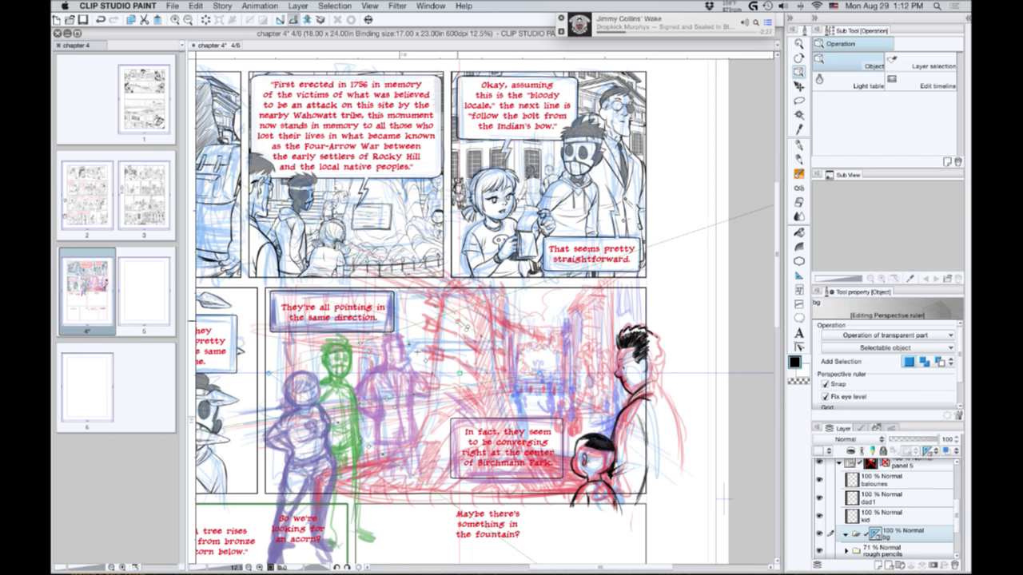
pyautogui.moveTo(462, 323); pyautogui.dragTo(571, 328)
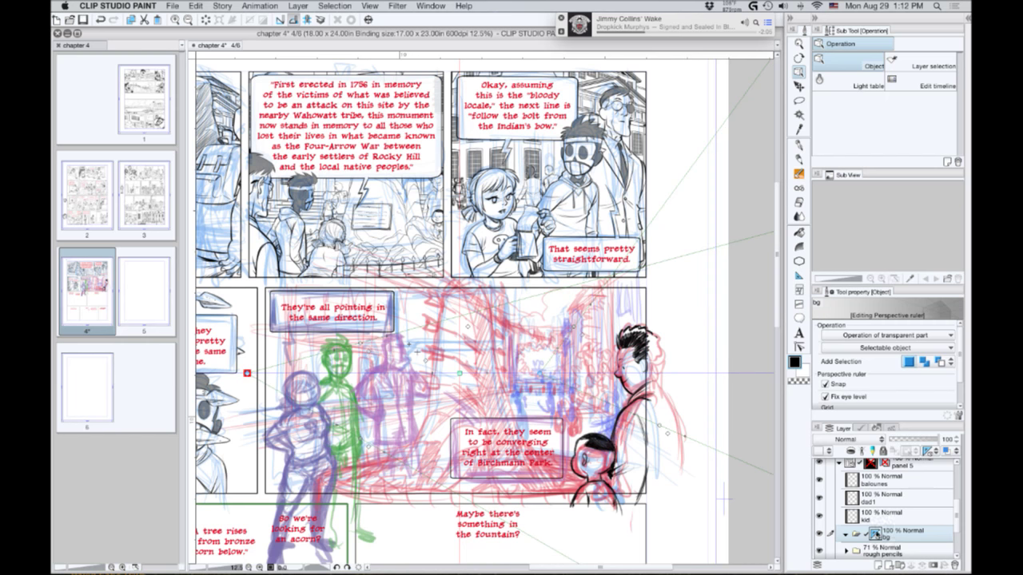
# Delete the bg folder's perspective ruler and create a fresh 2 points perspective ruler on it, without creating a new layer.
pyautogui.rightClick(885, 529)
pyautogui.click(879, 432)
pyautogui.click(321, 19)
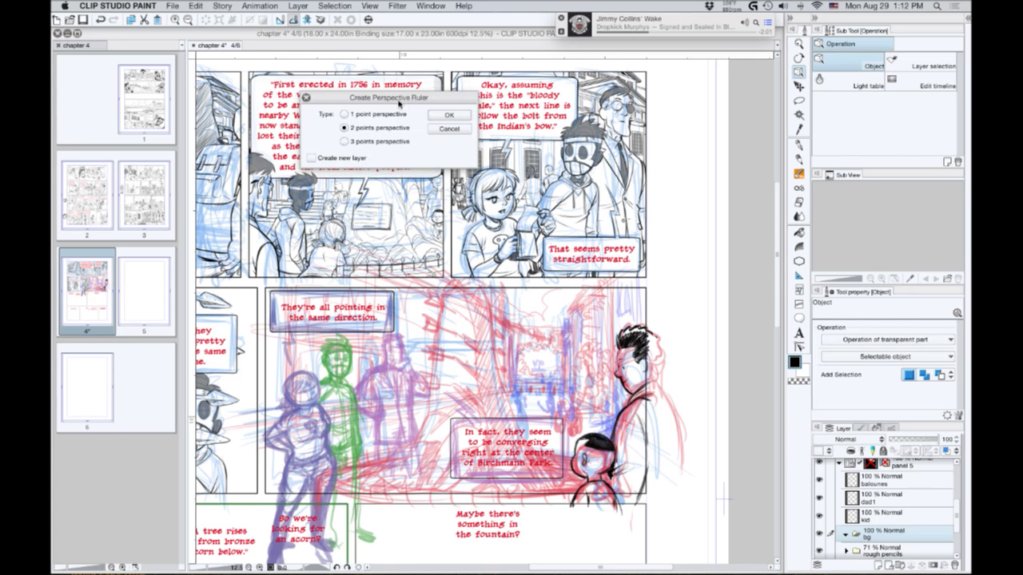
pyautogui.click(449, 114)
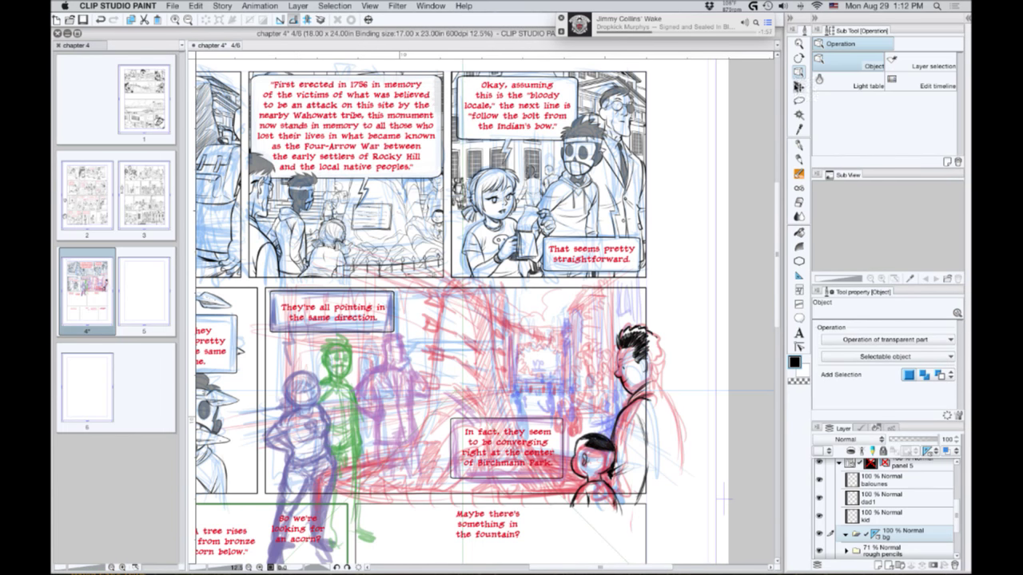
# Place the new ruler's eye level across the figures in the distant background of panel 5 and adjust its guide lines to the rough layout.
pyautogui.click(459, 391)
pyautogui.moveTo(459, 392); pyautogui.dragTo(539, 380)
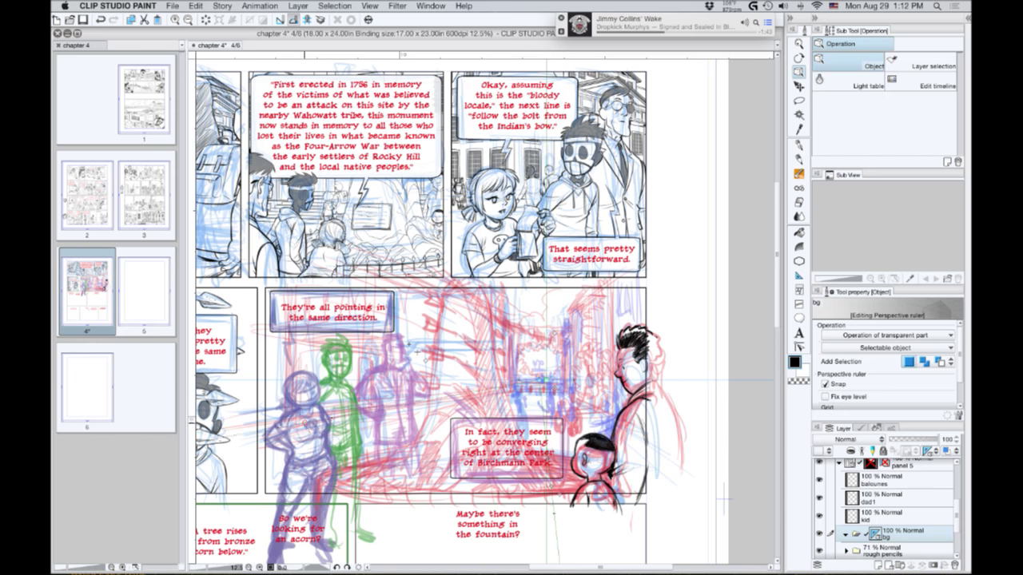
pyautogui.moveTo(676, 450); pyautogui.dragTo(677, 446)
pyautogui.moveTo(539, 380); pyautogui.dragTo(538, 384)
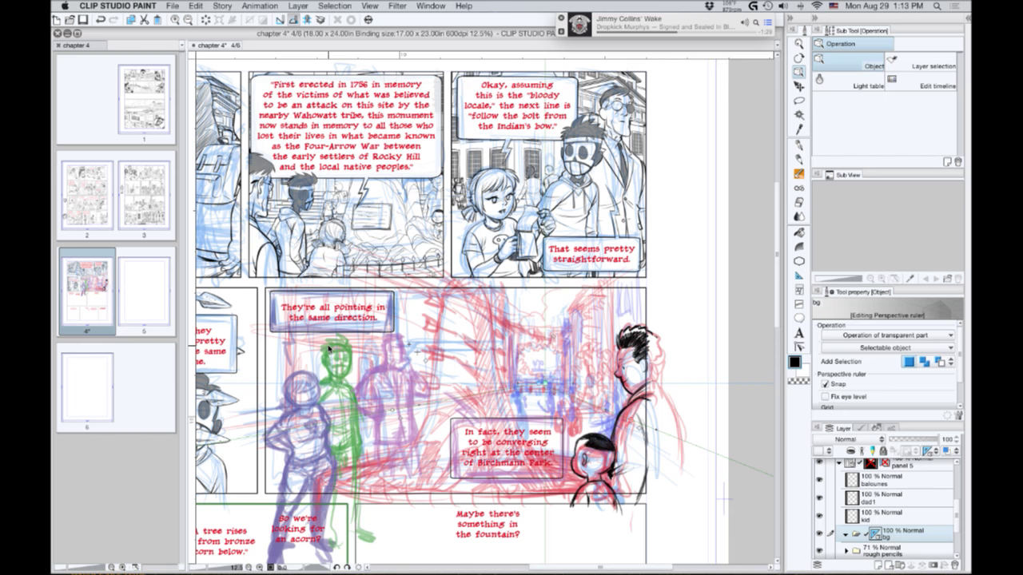
# Add a new layer inside the bg folder for the MS4 Style Pencil and lower the rough pencils folder's opacity to 47%.
pyautogui.click(798, 159)
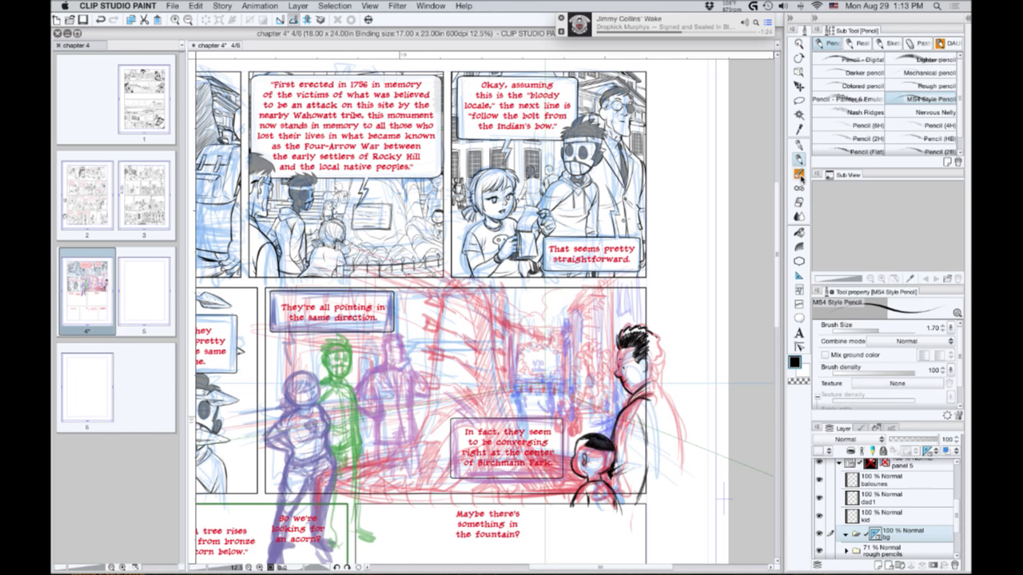
pyautogui.click(873, 566)
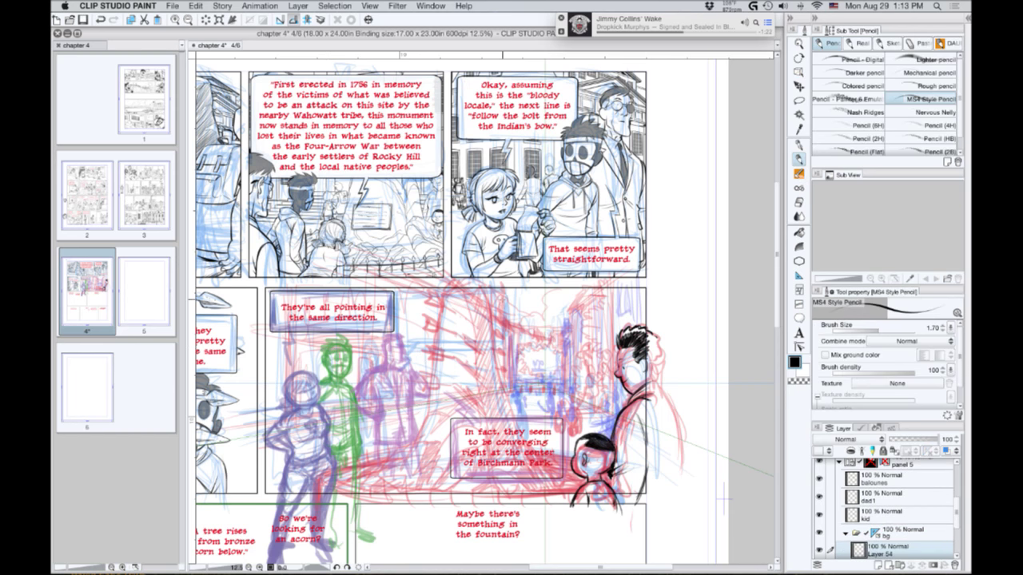
pyautogui.moveTo(953, 505); pyautogui.dragTo(955, 524)
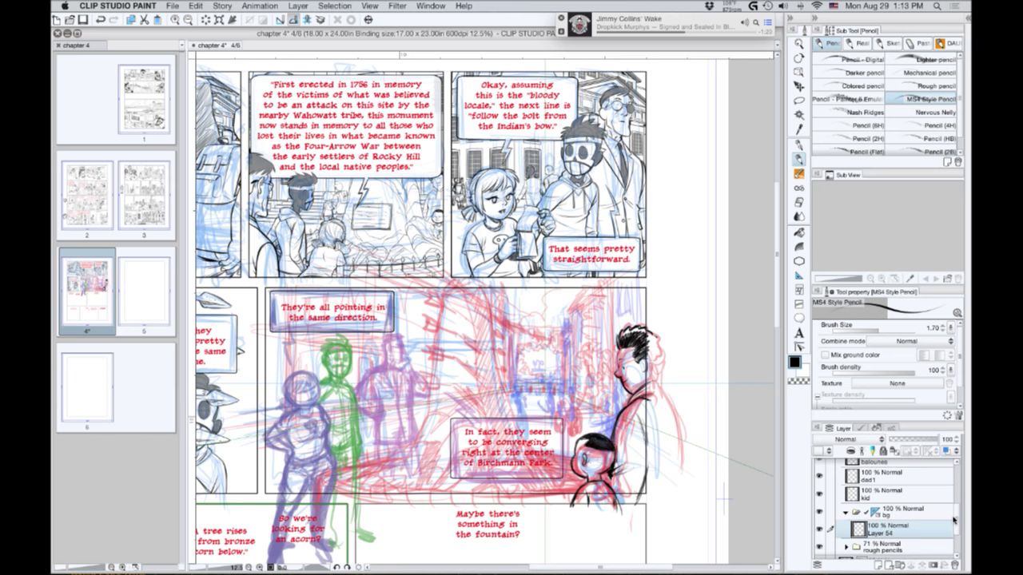
pyautogui.click(879, 550)
pyautogui.moveTo(931, 439); pyautogui.dragTo(910, 441)
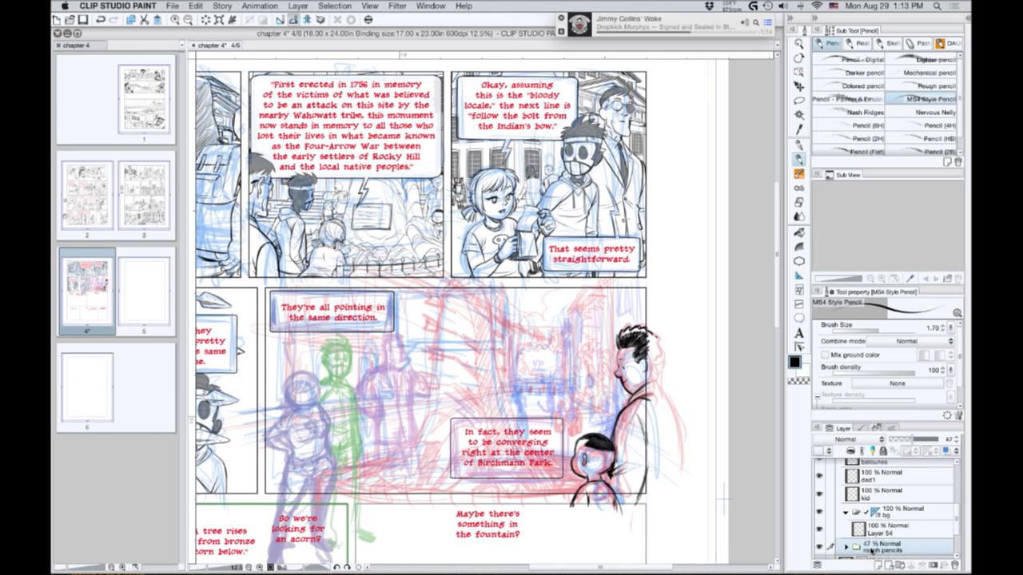
pyautogui.click(885, 528)
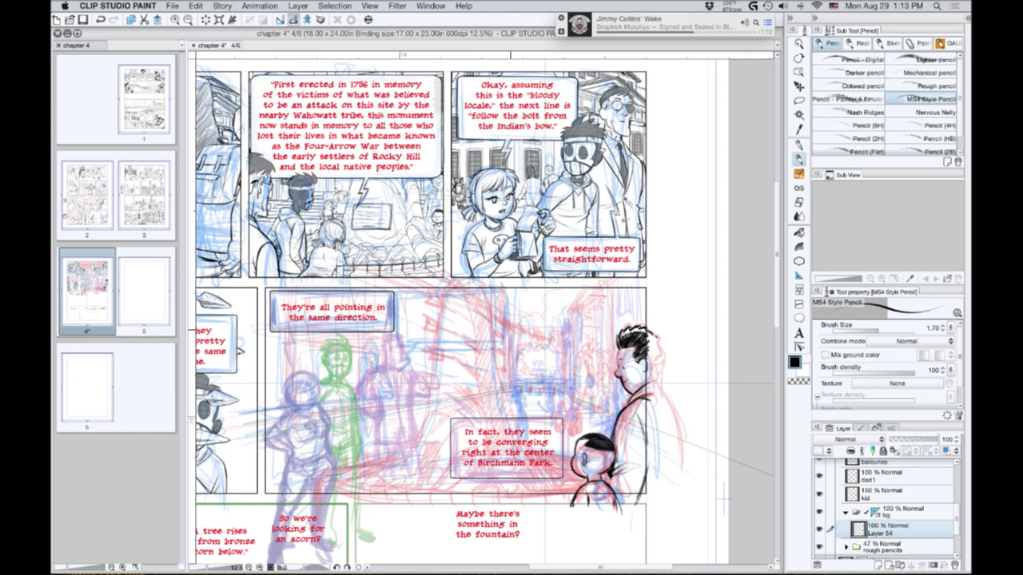
# Pencil the building's vertical corner and its receding base line to the panel's left border, undoing the steeper first attempt.
pyautogui.moveTo(509, 321); pyautogui.dragTo(510, 354)
pyautogui.moveTo(509, 392); pyautogui.dragTo(254, 473)
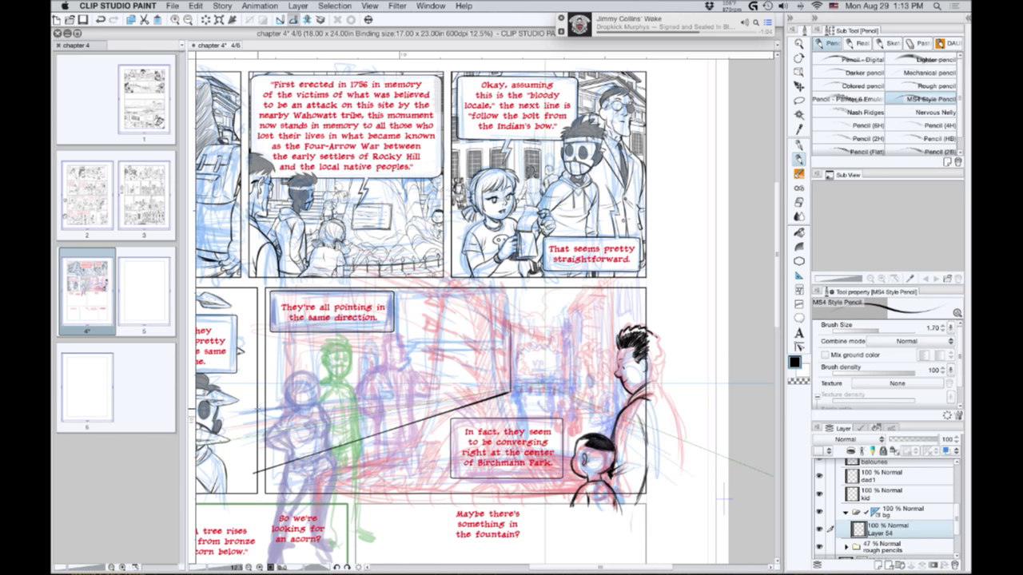
pyautogui.press('super+z')
pyautogui.moveTo(266, 435); pyautogui.dragTo(506, 391)
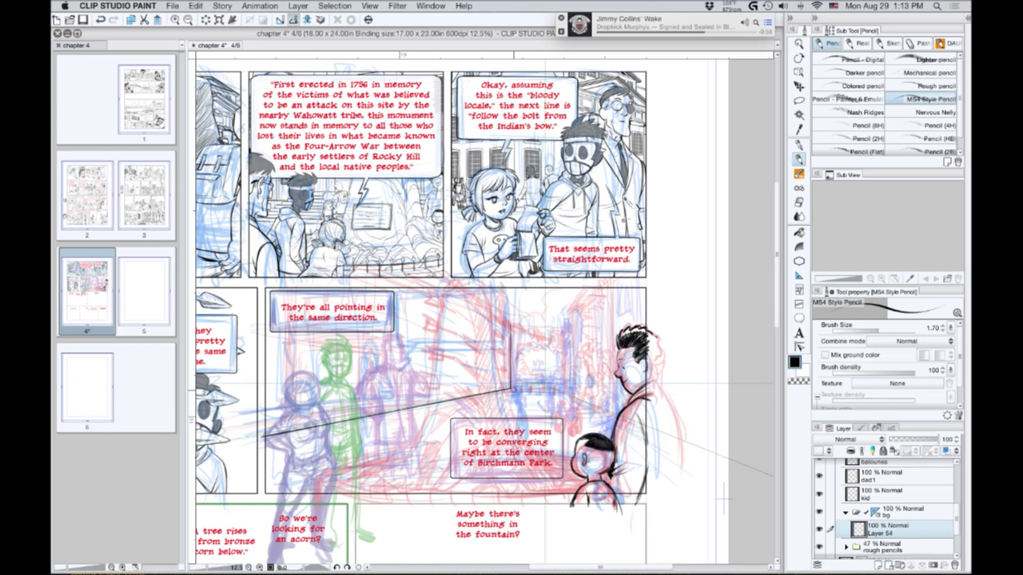
# Pencil the left building's receding upper edge past the panel's top border and the base line across the far end of the street.
pyautogui.moveTo(508, 323); pyautogui.dragTo(468, 234)
pyautogui.press('super+z')
pyautogui.moveTo(508, 323); pyautogui.dragTo(468, 234)
pyautogui.moveTo(515, 388); pyautogui.dragTo(558, 389)
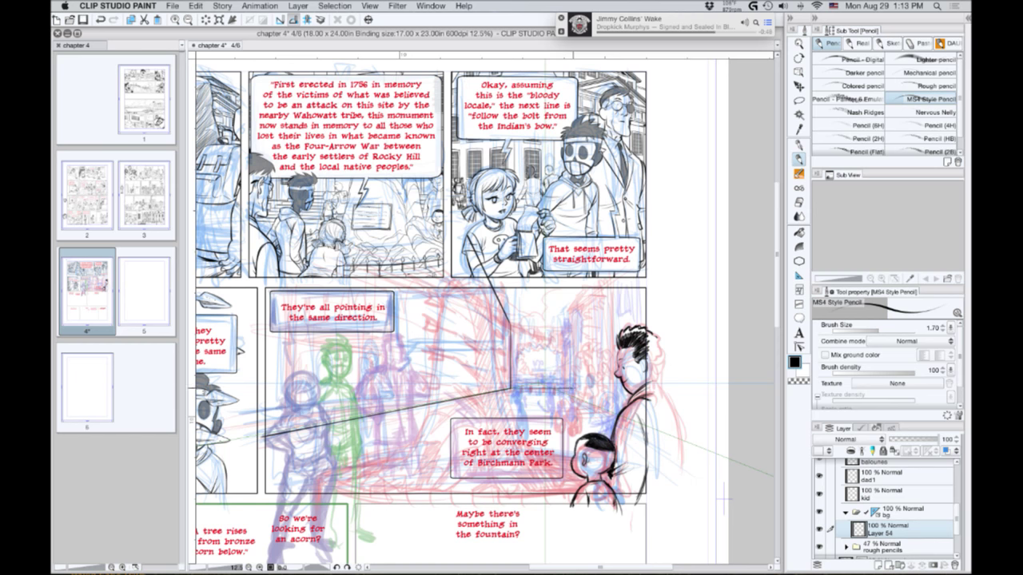
# Try to pencil the opposite building's vertical corner, receding upper edge and base line past the panel's right border, retrying the base line's slope.
pyautogui.moveTo(573, 389)
pyautogui.mouseDown()
pyautogui.moveTo(568, 329)
pyautogui.moveTo(526, 329)
pyautogui.moveTo(568, 332)
pyautogui.mouseUp()
pyautogui.moveTo(574, 319)
pyautogui.mouseDown()
pyautogui.moveTo(602, 304)
pyautogui.moveTo(595, 276)
pyautogui.mouseUp()
pyautogui.moveTo(656, 297); pyautogui.dragTo(649, 286)
pyautogui.moveTo(576, 389); pyautogui.dragTo(727, 412)
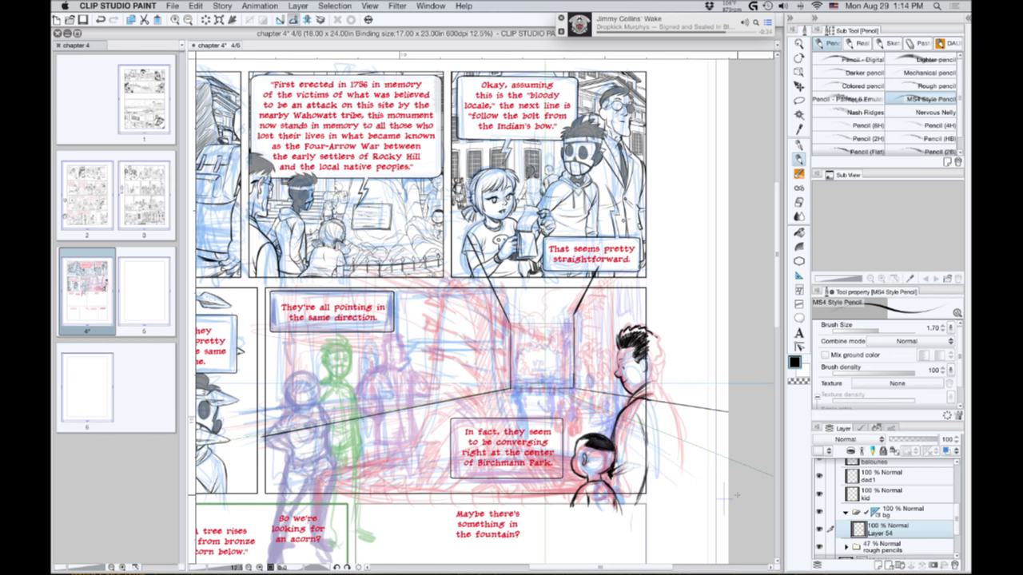
pyautogui.press('super+z')
pyautogui.moveTo(575, 388); pyautogui.dragTo(718, 412)
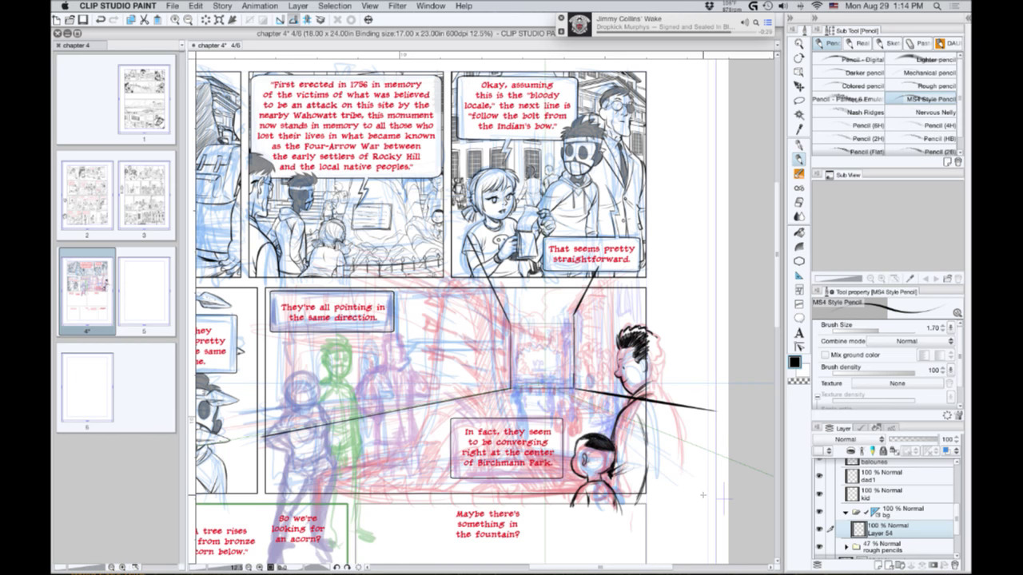
pyautogui.press('super+z')
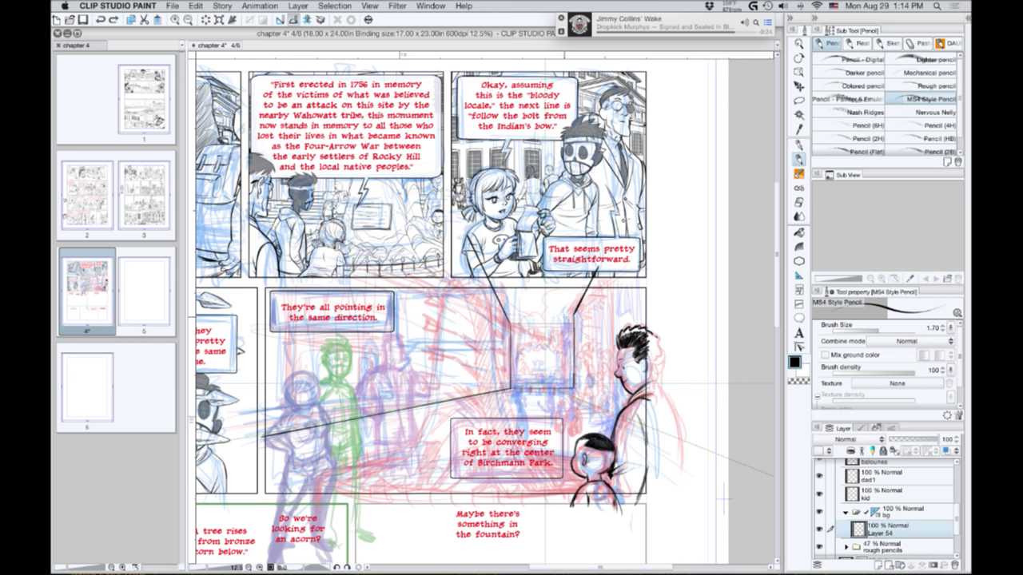
pyautogui.moveTo(574, 317)
pyautogui.mouseDown()
pyautogui.moveTo(562, 319)
pyautogui.moveTo(562, 388)
pyautogui.moveTo(729, 429)
pyautogui.mouseUp()
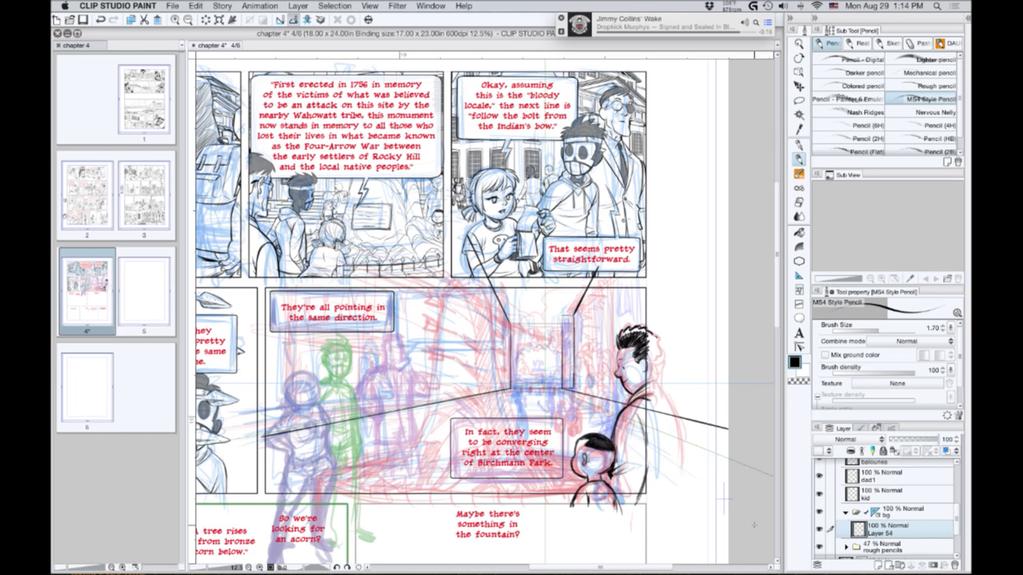
# Undo the opposite building's pencil lines, keeping the left building's corner and upper edge.
pyautogui.hotkey('ctrl', 'z')
pyautogui.hotkey('ctrl', 'z')
pyautogui.hotkey('ctrl', 'z')
pyautogui.hotkey('ctrl', 'z')
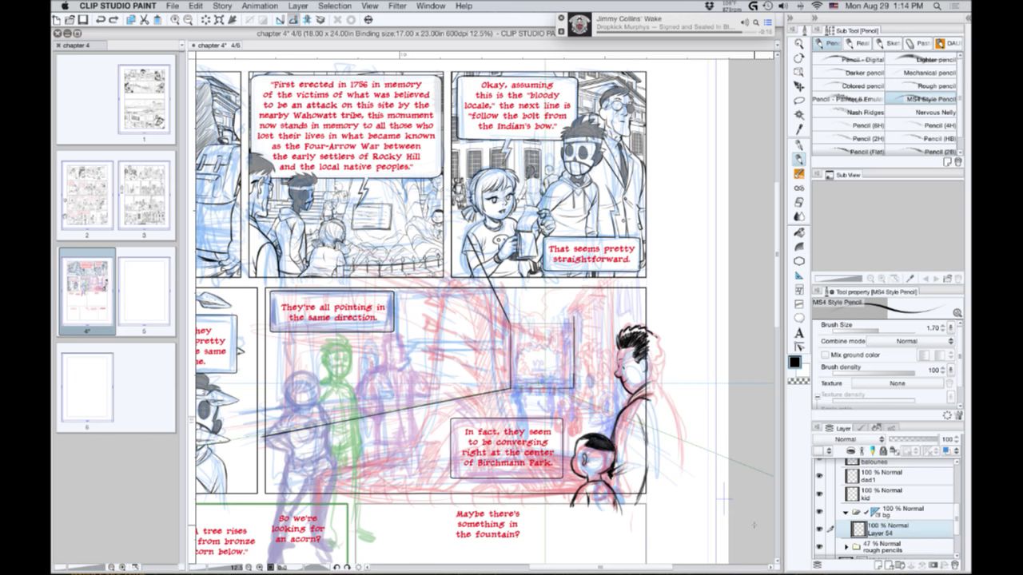
pyautogui.hotkey('ctrl', 'z')
pyautogui.hotkey('ctrl', 'z')
# Redraw the opposite building with a base line past the panel's right border, a closer vertical corner and a second wall edge behind it.
pyautogui.moveTo(520, 388); pyautogui.dragTo(720, 427)
pyautogui.moveTo(561, 389); pyautogui.dragTo(561, 326)
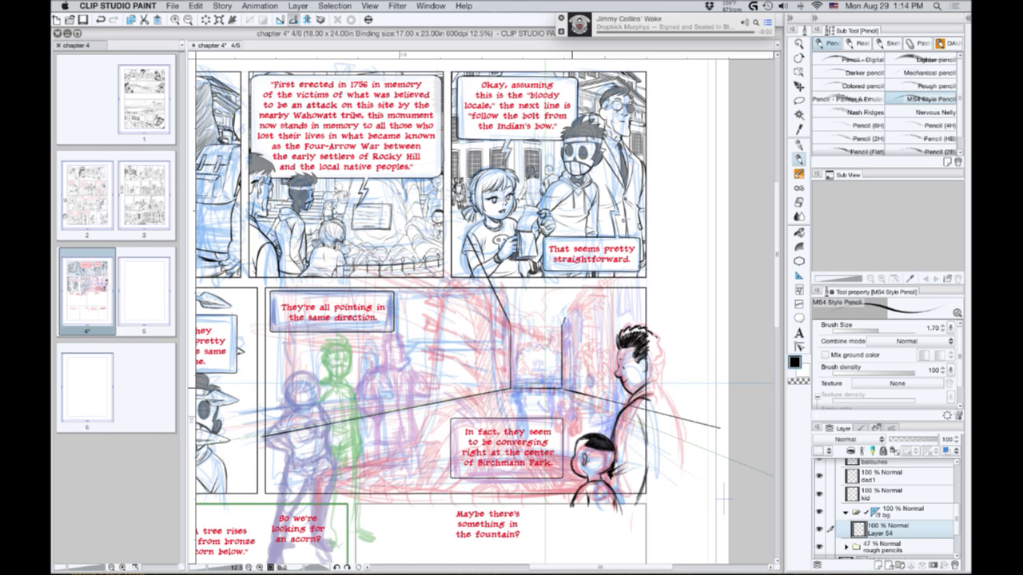
pyautogui.moveTo(573, 393); pyautogui.dragTo(572, 278)
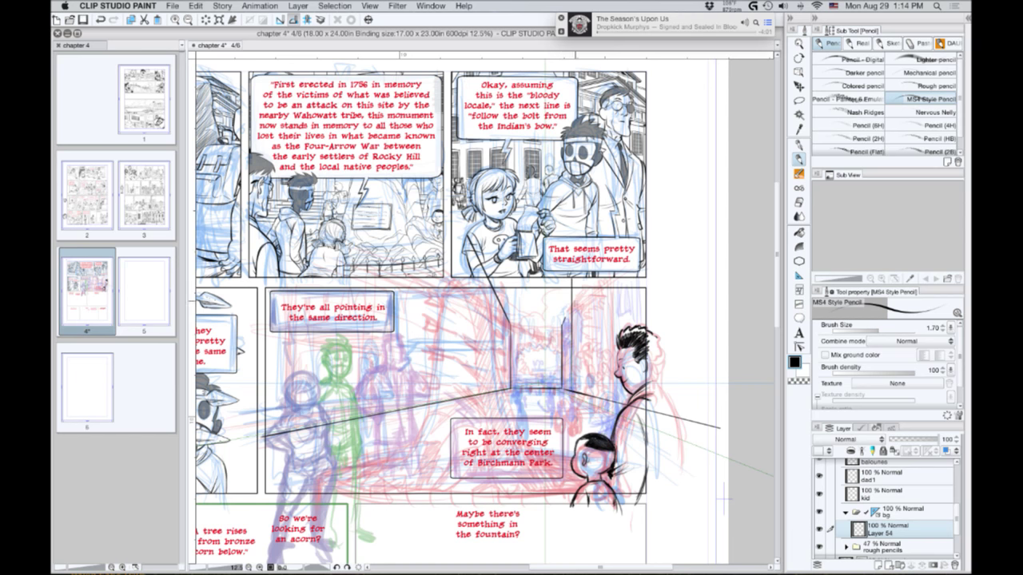
pyautogui.moveTo(561, 326)
pyautogui.mouseDown()
pyautogui.moveTo(568, 310)
pyautogui.moveTo(567, 382)
pyautogui.mouseUp()
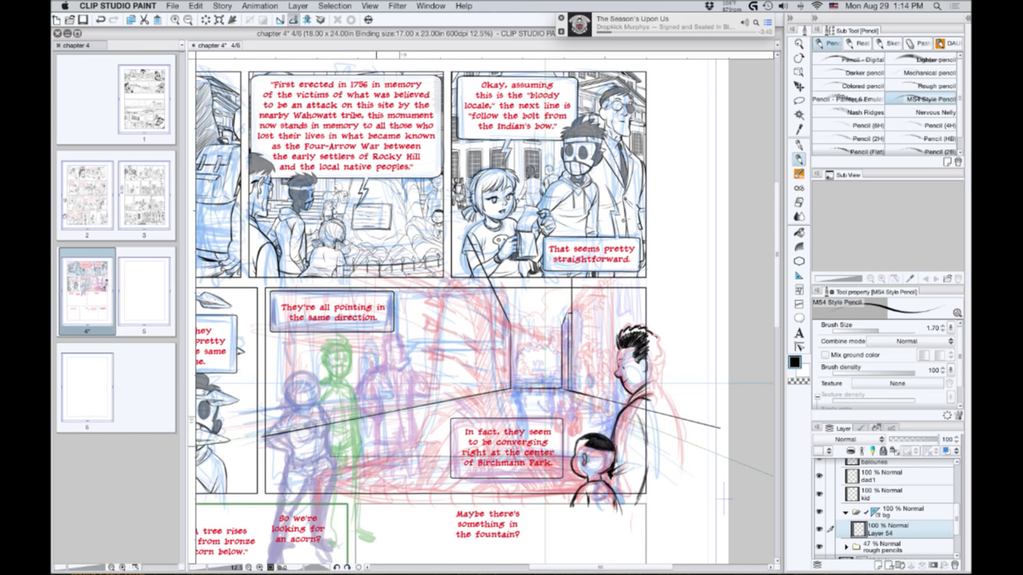
# Pencil perspective guide lines for the fountain's base across the foreground and hide the kid and dad1 layers.
pyautogui.moveTo(423, 447); pyautogui.dragTo(689, 446)
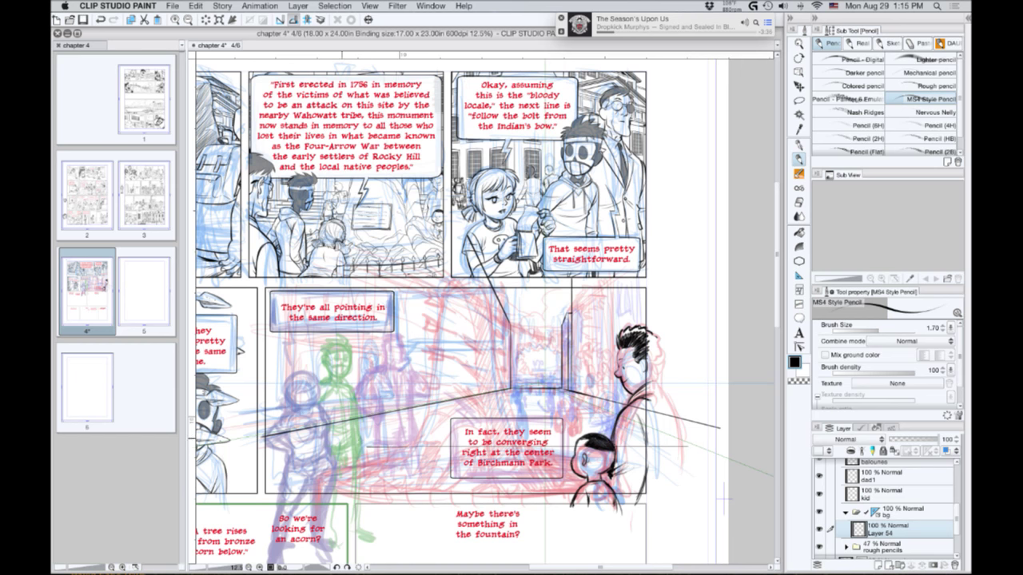
pyautogui.moveTo(301, 484); pyautogui.dragTo(397, 443)
pyautogui.click(818, 494)
pyautogui.click(819, 476)
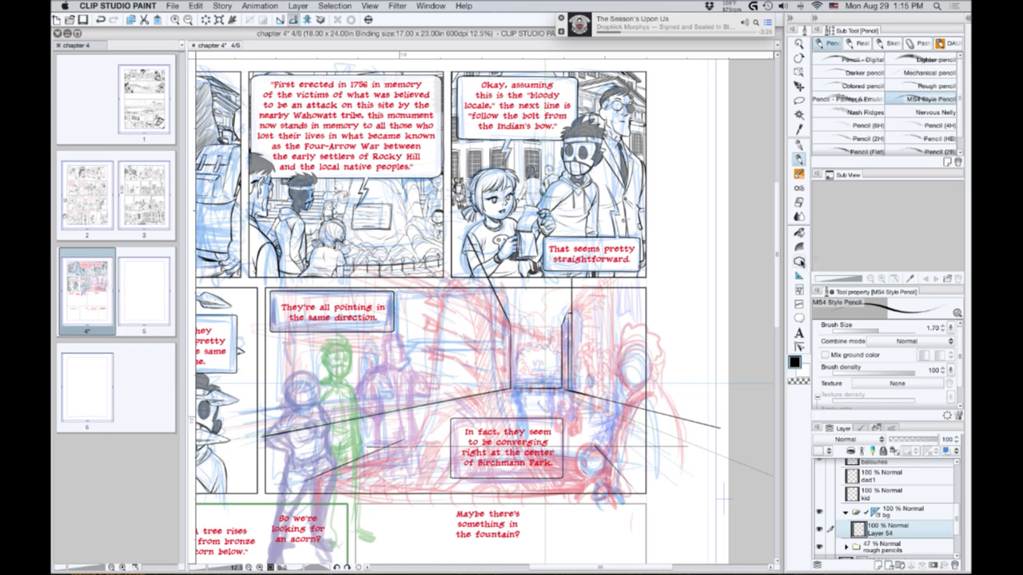
# Try to construct the fountain's base from the foreground guide lines with the Rectangle figure tool, undoing the misplaced attempts.
pyautogui.click(798, 262)
pyautogui.click(844, 121)
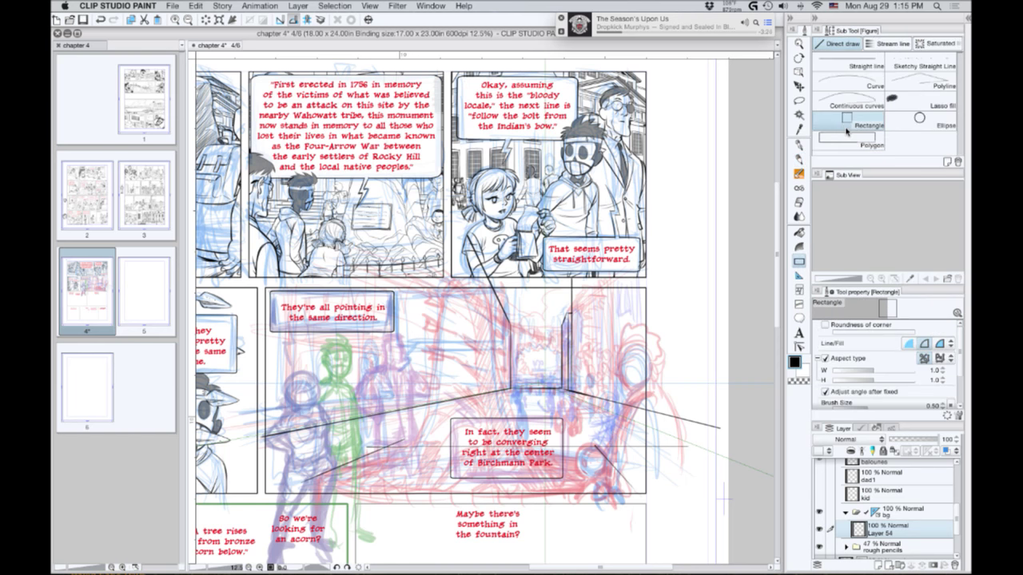
pyautogui.moveTo(597, 446); pyautogui.dragTo(544, 500)
pyautogui.moveTo(341, 498); pyautogui.dragTo(430, 534)
pyautogui.press('super+z')
pyautogui.moveTo(596, 448); pyautogui.dragTo(192, 481)
pyautogui.moveTo(600, 479); pyautogui.dragTo(610, 505)
pyautogui.press('super+z')
pyautogui.moveTo(304, 481)
pyautogui.mouseDown()
pyautogui.moveTo(326, 506)
pyautogui.moveTo(343, 442)
pyautogui.moveTo(444, 342)
pyautogui.moveTo(343, 441)
pyautogui.moveTo(318, 484)
pyautogui.moveTo(327, 504)
pyautogui.moveTo(460, 433)
pyautogui.mouseUp()
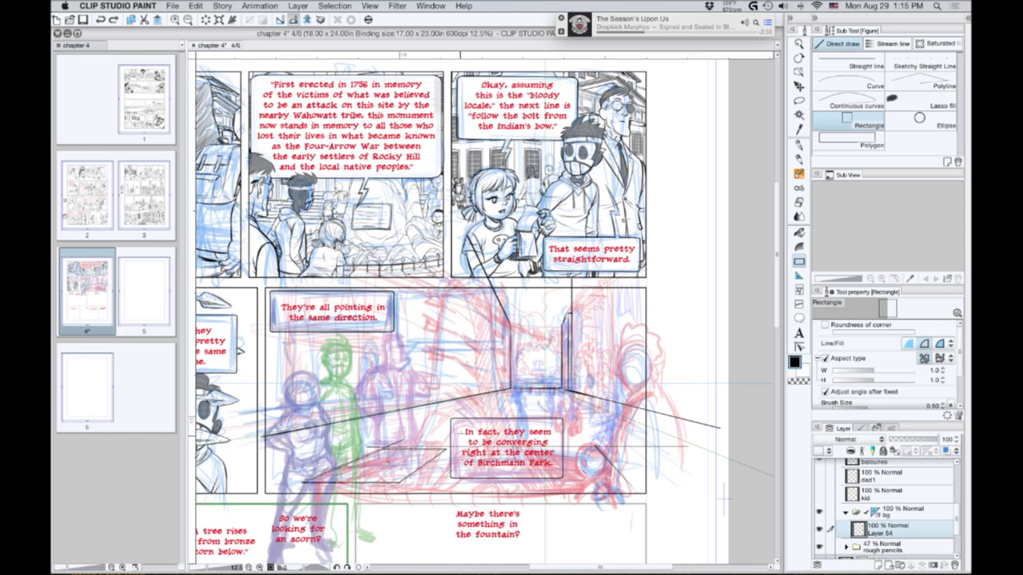
pyautogui.click(461, 433)
pyautogui.press('super+z')
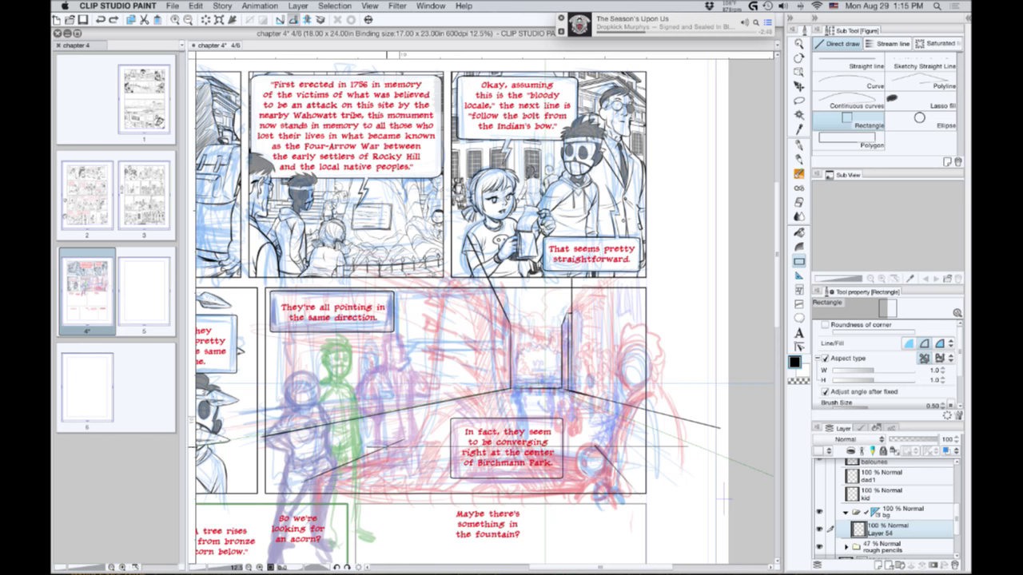
# Draw a perspective-skewed rectangle along the foreground guide lines over the fountain's rough lower left area.
pyautogui.moveTo(386, 446); pyautogui.dragTo(388, 351)
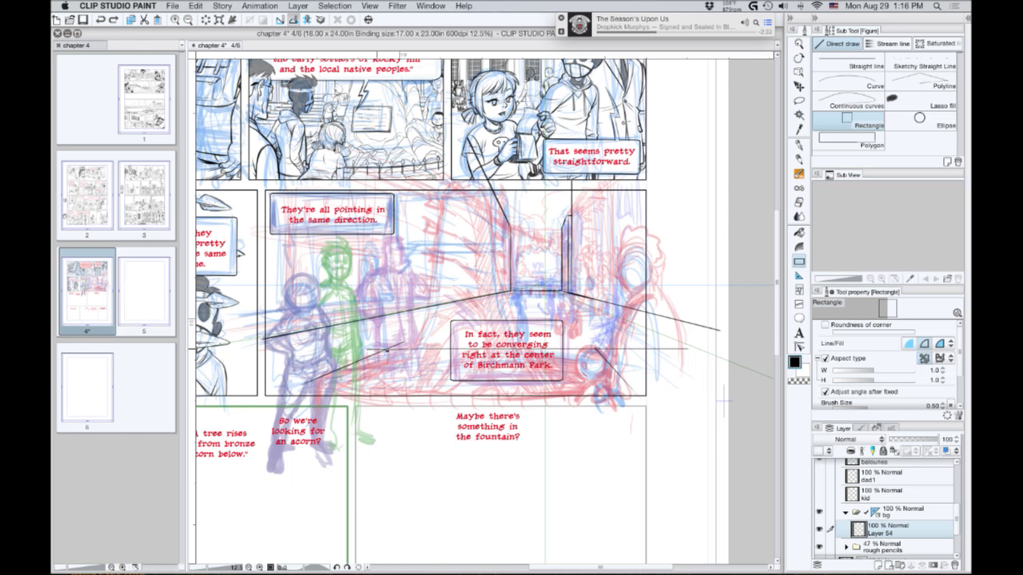
pyautogui.moveTo(392, 411); pyautogui.dragTo(297, 385)
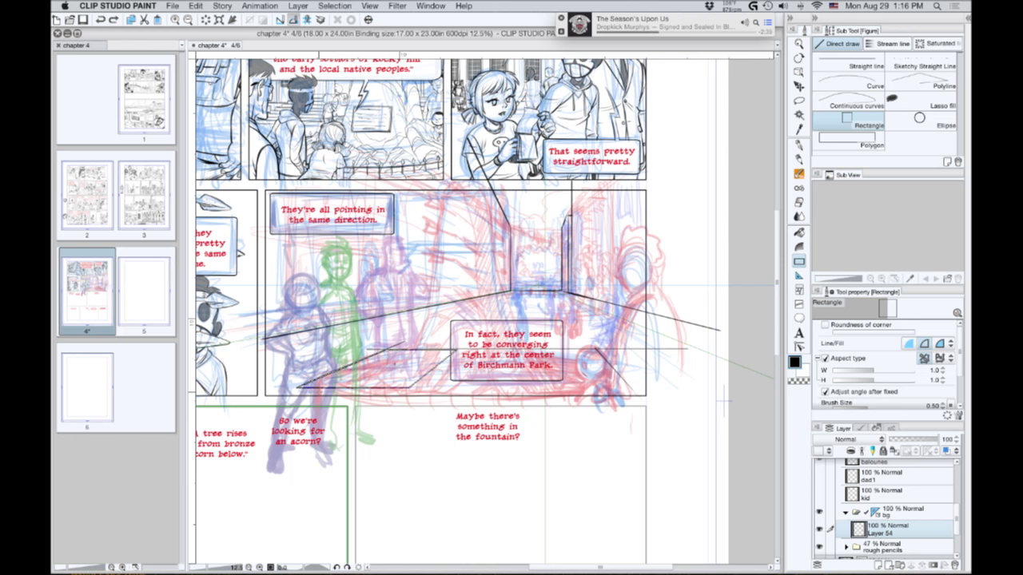
pyautogui.click(297, 387)
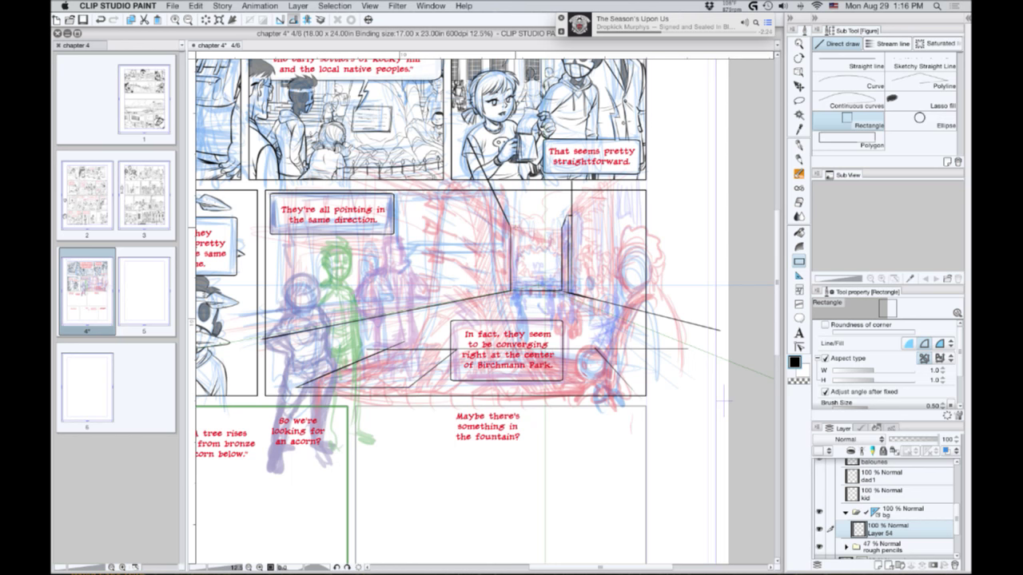
# Clear all pencil lines from Layer 54 and delete the bg folder's perspective ruler.
pyautogui.click(207, 21)
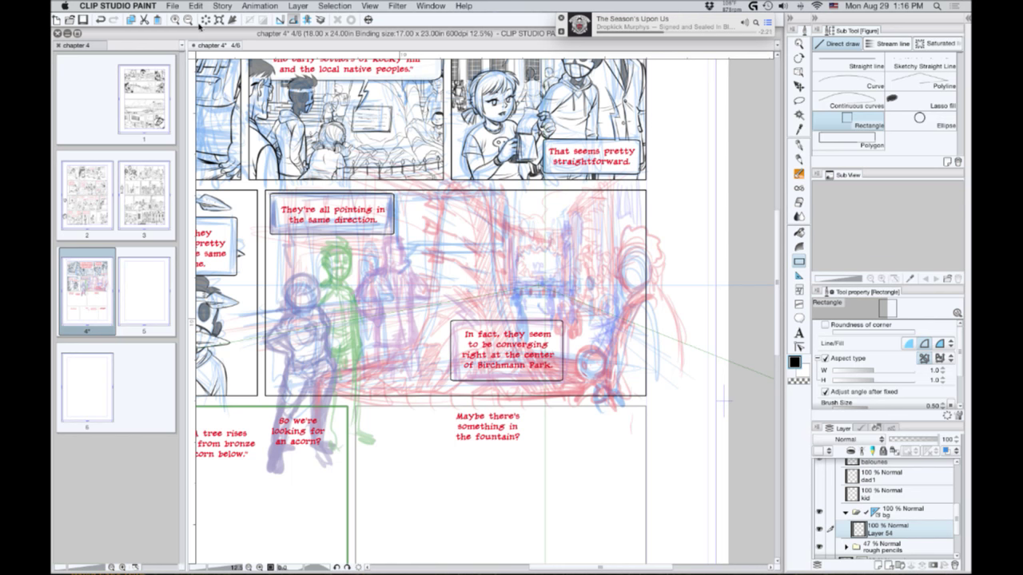
pyautogui.click(876, 514)
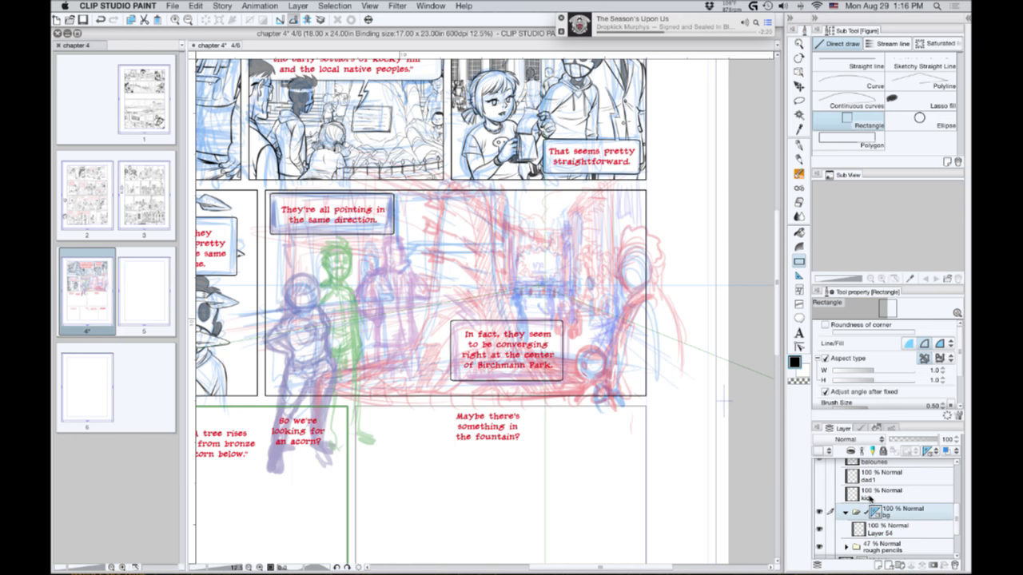
pyautogui.click(954, 565)
pyautogui.click(575, 228)
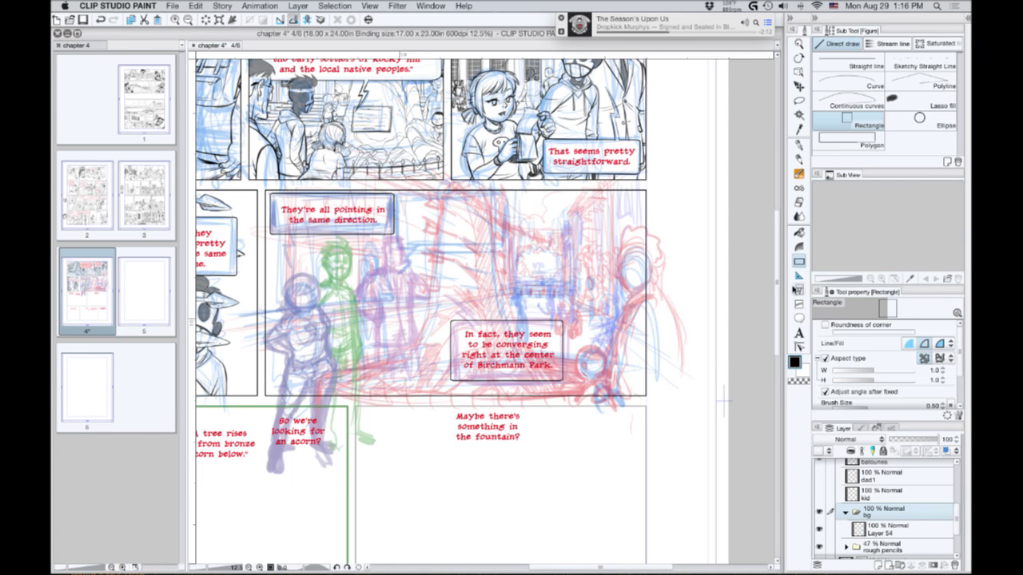
# Rough in the fountain's right end on Layer 54 with the MS4 Style Pencil and raise the brush size to 5.00.
pyautogui.click(798, 157)
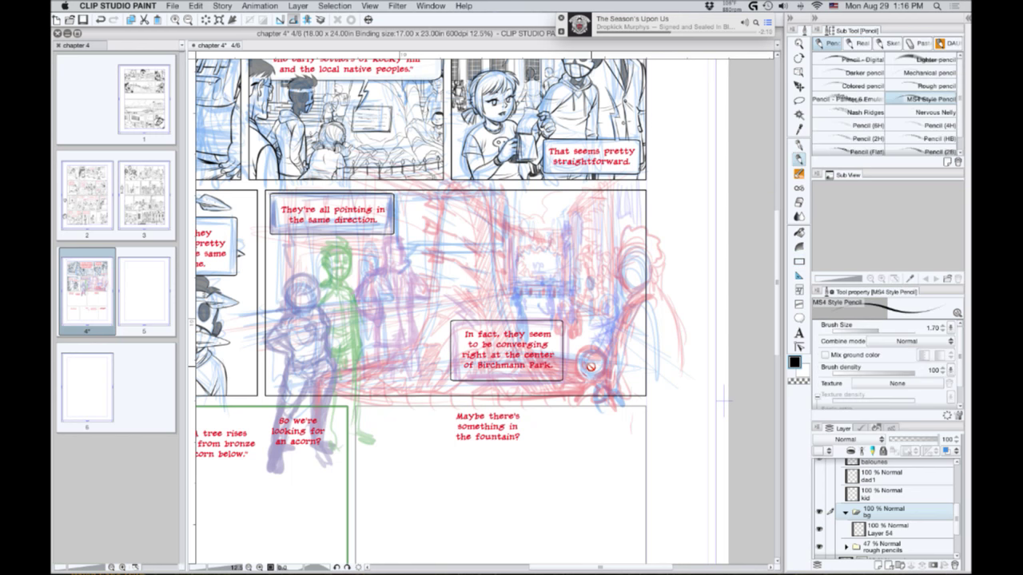
pyautogui.click(879, 529)
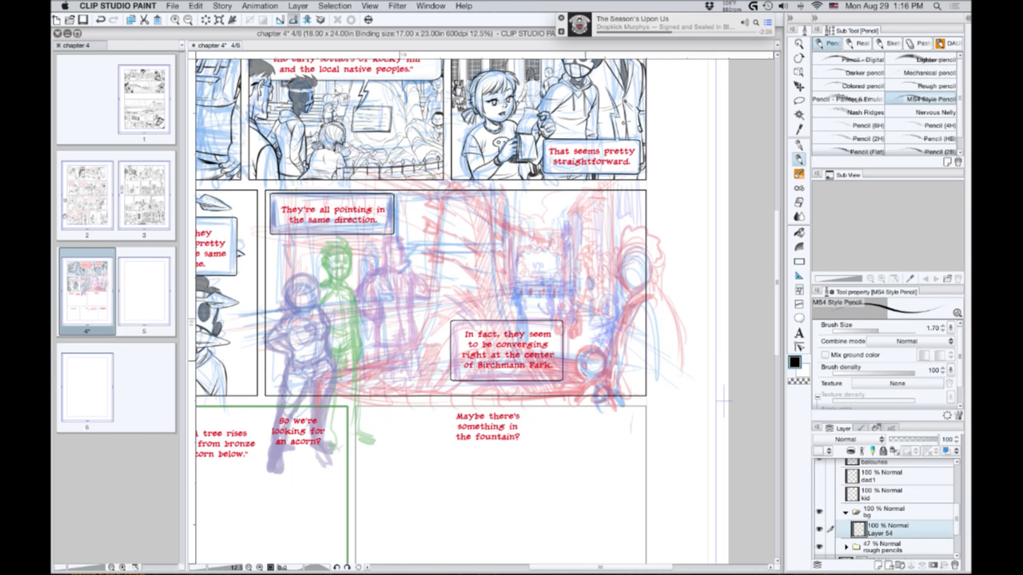
pyautogui.moveTo(596, 366); pyautogui.dragTo(619, 390)
pyautogui.press(']')
pyautogui.press(']')
pyautogui.press(']')
pyautogui.press(']')
pyautogui.press(']')
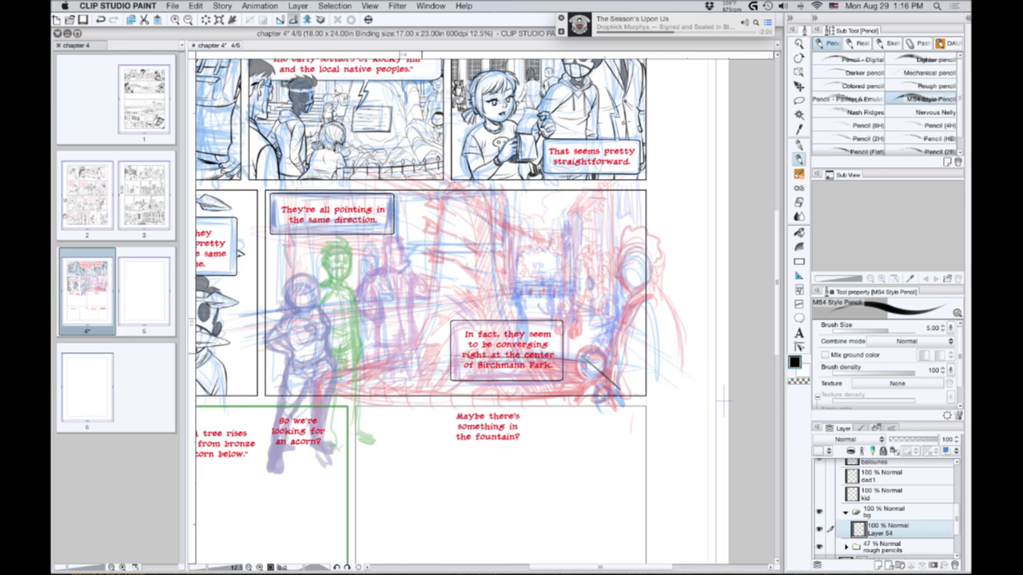
# Sketch the fountain's long back curve and first front edge strokes freehand across the bottom of panel 5.
pyautogui.hotkey('shift', 'space')
pyautogui.moveTo(374, 350); pyautogui.dragTo(370, 289)
pyautogui.moveTo(553, 403)
pyautogui.mouseDown()
pyautogui.moveTo(383, 300)
pyautogui.moveTo(300, 274)
pyautogui.mouseUp()
pyautogui.moveTo(379, 300)
pyautogui.mouseDown()
pyautogui.moveTo(261, 267)
pyautogui.moveTo(572, 452)
pyautogui.mouseUp()
pyautogui.moveTo(499, 411); pyautogui.dragTo(584, 459)
pyautogui.moveTo(569, 446)
pyautogui.mouseDown()
pyautogui.moveTo(281, 282)
pyautogui.moveTo(568, 452)
pyautogui.mouseUp()
pyautogui.moveTo(382, 515)
pyautogui.mouseDown()
pyautogui.moveTo(557, 505)
pyautogui.moveTo(556, 463)
pyautogui.mouseUp()
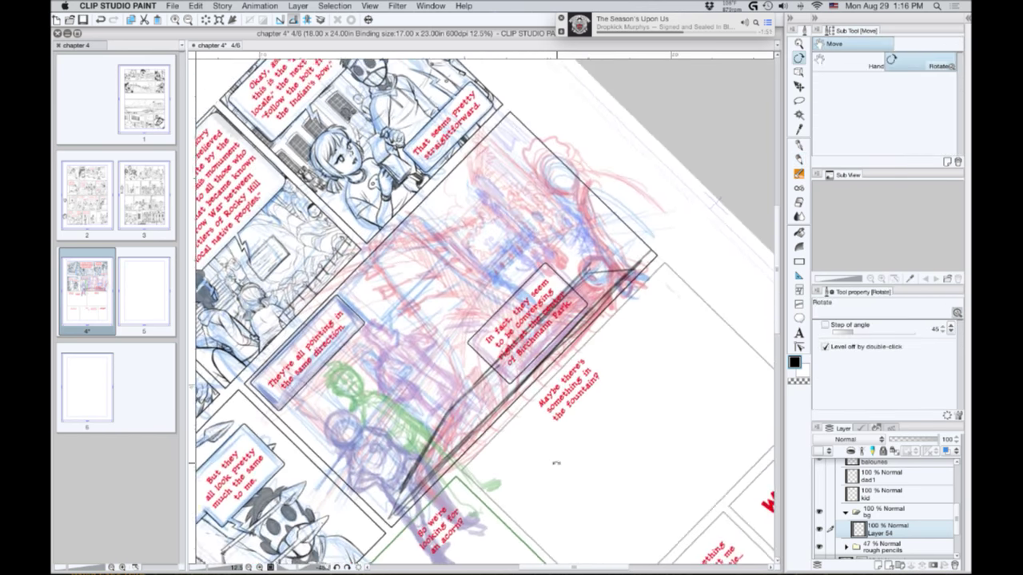
# Build up the fountain's front edge with long strokes along the panel's bottom border, extending past its lower left corner.
pyautogui.moveTo(618, 269)
pyautogui.mouseDown()
pyautogui.moveTo(654, 271)
pyautogui.moveTo(486, 433)
pyautogui.mouseUp()
pyautogui.moveTo(531, 380); pyautogui.dragTo(449, 470)
pyautogui.moveTo(475, 433); pyautogui.dragTo(389, 535)
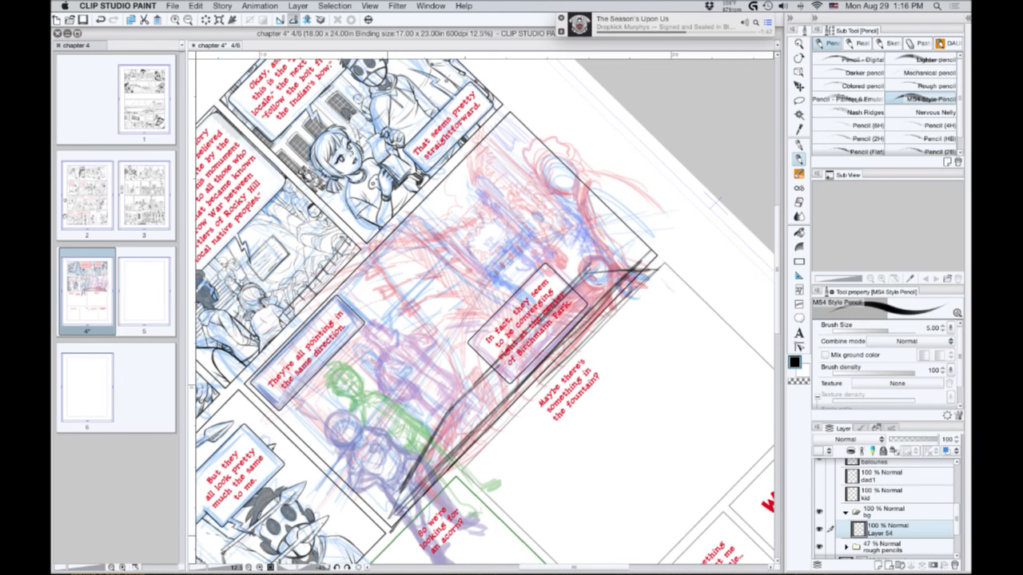
pyautogui.moveTo(431, 481); pyautogui.dragTo(385, 539)
pyautogui.moveTo(582, 338); pyautogui.dragTo(534, 386)
pyautogui.moveTo(656, 265); pyautogui.dragTo(473, 454)
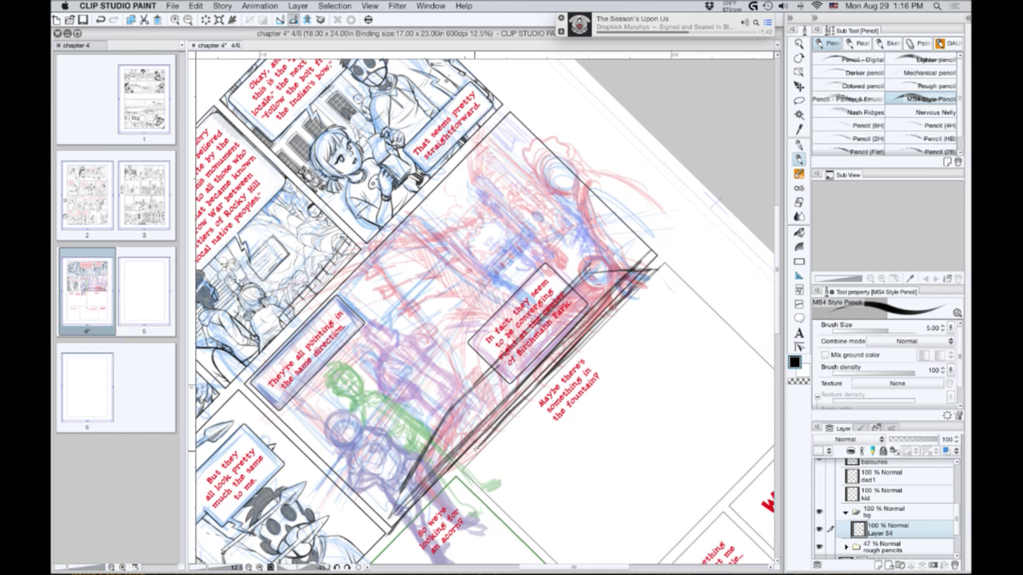
pyautogui.moveTo(511, 406); pyautogui.dragTo(434, 494)
pyautogui.moveTo(471, 449); pyautogui.dragTo(408, 519)
pyautogui.moveTo(438, 486); pyautogui.dragTo(378, 550)
pyautogui.moveTo(408, 481); pyautogui.dragTo(369, 558)
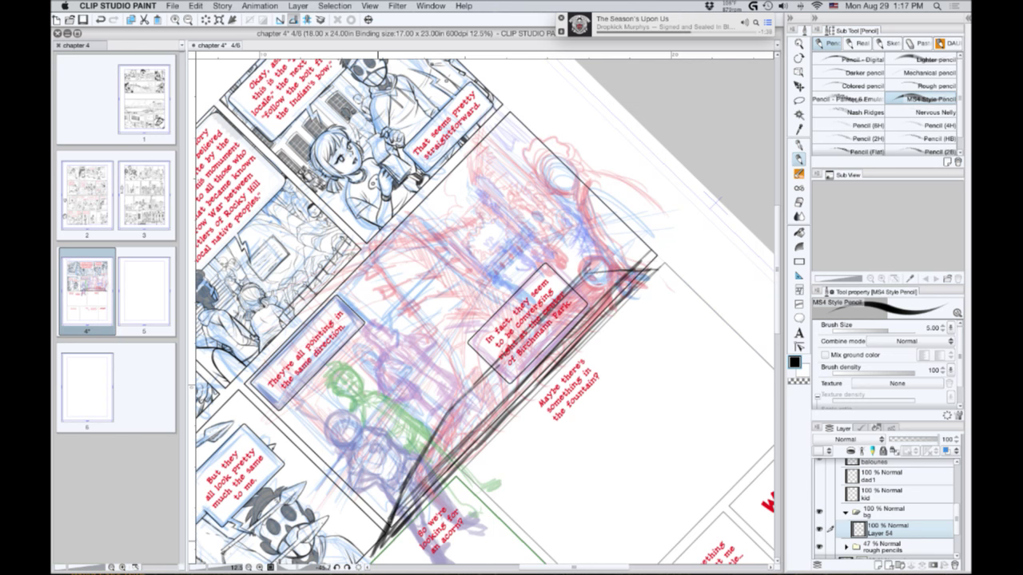
# Thicken the left part of the fountain's back curve and pencil the rounded turn at the left end of its inner rim.
pyautogui.moveTo(462, 409); pyautogui.dragTo(427, 458)
pyautogui.moveTo(491, 379); pyautogui.dragTo(425, 475)
pyautogui.moveTo(480, 448); pyautogui.dragTo(422, 482)
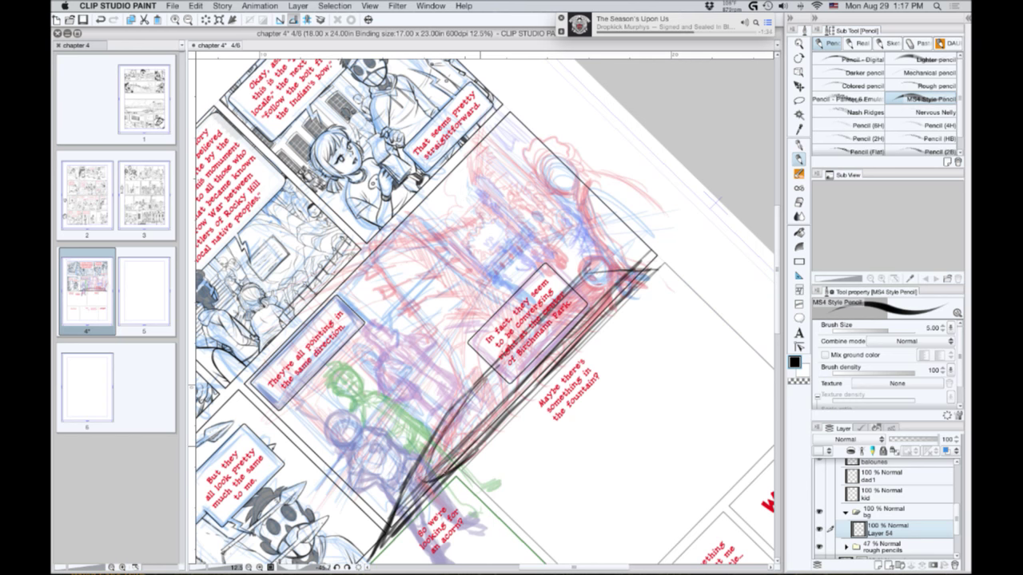
pyautogui.moveTo(489, 437); pyautogui.dragTo(411, 489)
pyautogui.moveTo(458, 419); pyautogui.dragTo(415, 473)
# Darken the fountain's inner rim into one closed, elongated oval reaching the kid's rough head.
pyautogui.press('r')
pyautogui.moveTo(350, 412)
pyautogui.mouseDown()
pyautogui.moveTo(390, 177)
pyautogui.moveTo(410, 145)
pyautogui.mouseUp()
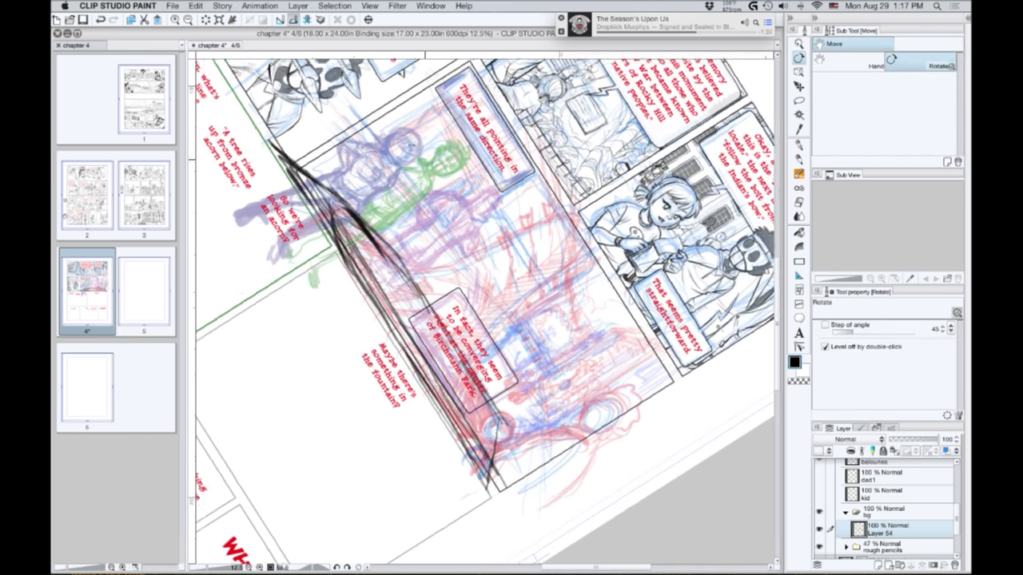
pyautogui.press('p')
pyautogui.moveTo(359, 221)
pyautogui.mouseDown()
pyautogui.moveTo(330, 206)
pyautogui.moveTo(337, 242)
pyautogui.moveTo(372, 296)
pyautogui.mouseUp()
pyautogui.moveTo(359, 216)
pyautogui.mouseDown()
pyautogui.moveTo(440, 317)
pyautogui.moveTo(481, 388)
pyautogui.moveTo(495, 442)
pyautogui.moveTo(473, 448)
pyautogui.moveTo(342, 235)
pyautogui.moveTo(398, 333)
pyautogui.moveTo(471, 438)
pyautogui.moveTo(494, 449)
pyautogui.moveTo(470, 363)
pyautogui.moveTo(356, 214)
pyautogui.moveTo(409, 275)
pyautogui.mouseUp()
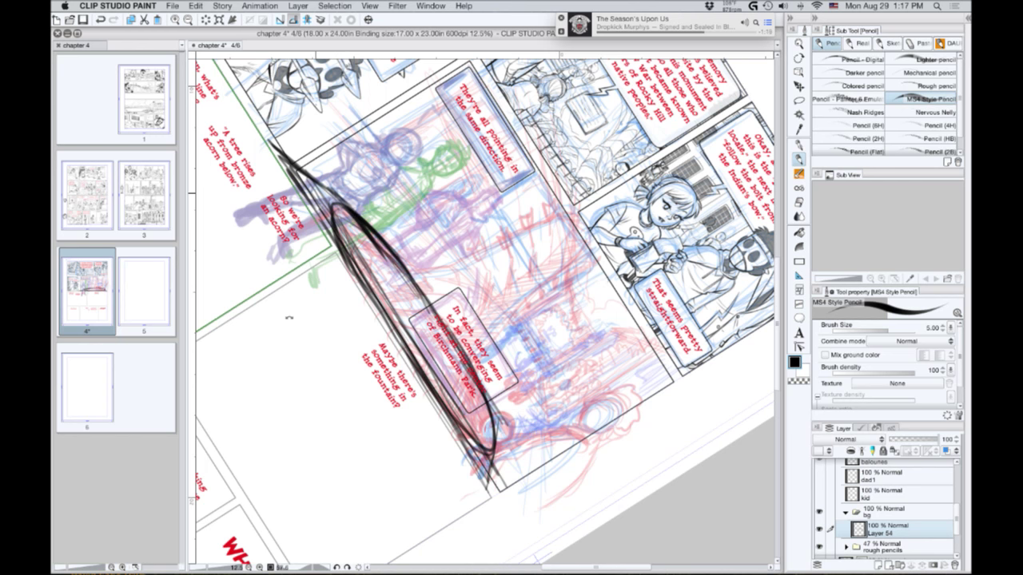
pyautogui.press('r')
pyautogui.moveTo(289, 319)
pyautogui.mouseDown()
pyautogui.moveTo(352, 420)
pyautogui.moveTo(392, 439)
pyautogui.moveTo(441, 439)
pyautogui.mouseUp()
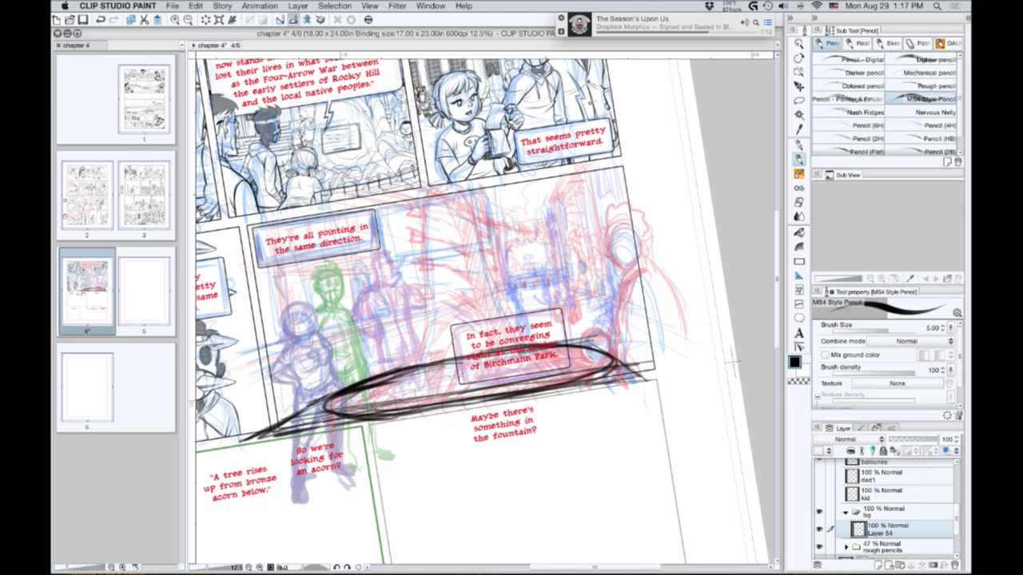
pyautogui.press('super+Tab')
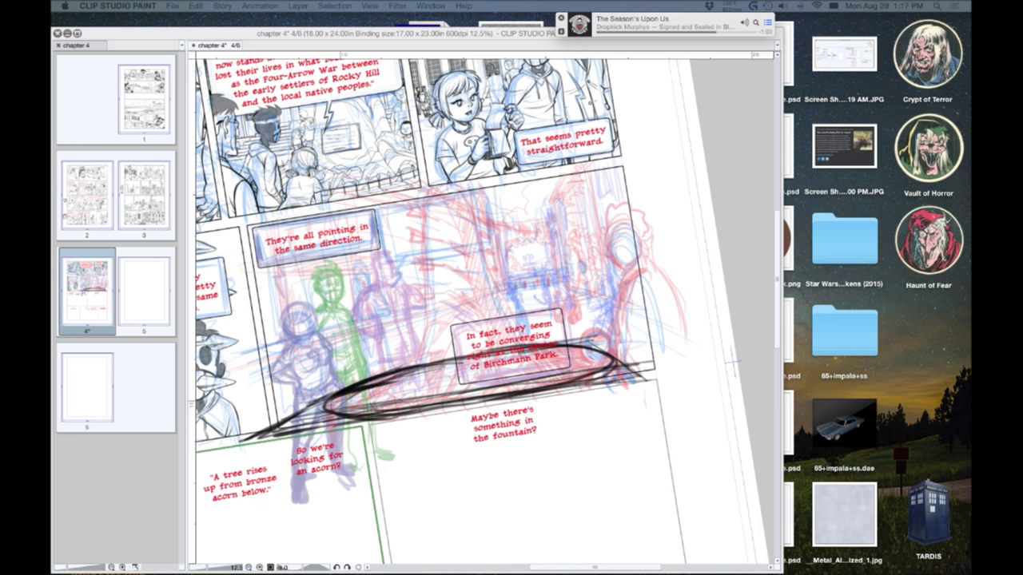
pyautogui.press('Tab')
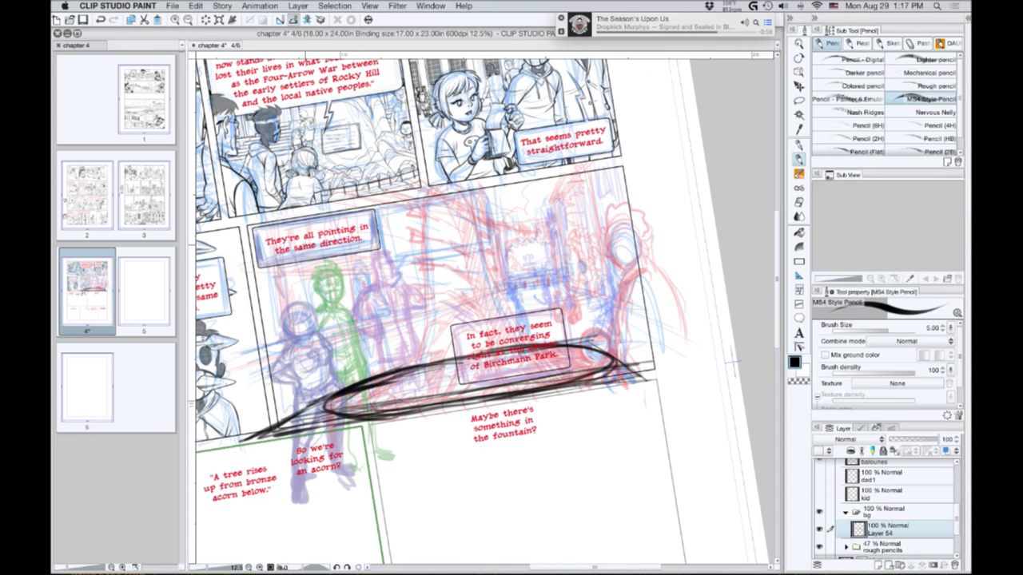
# Create a perspective ruler vanishing point on the bg layer from two guide lines along the fountain's right and left receding edges.
pyautogui.click(799, 275)
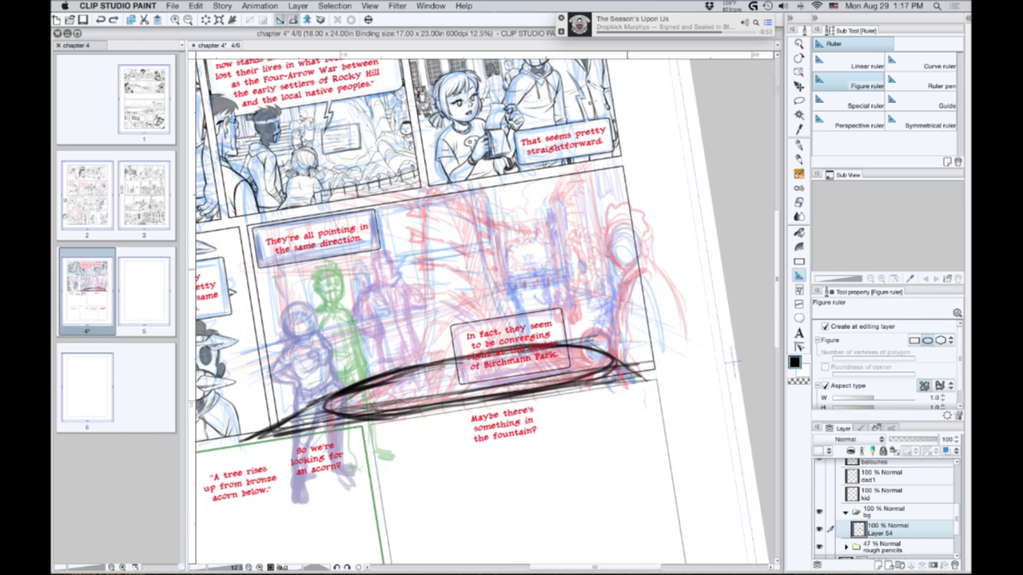
pyautogui.click(818, 122)
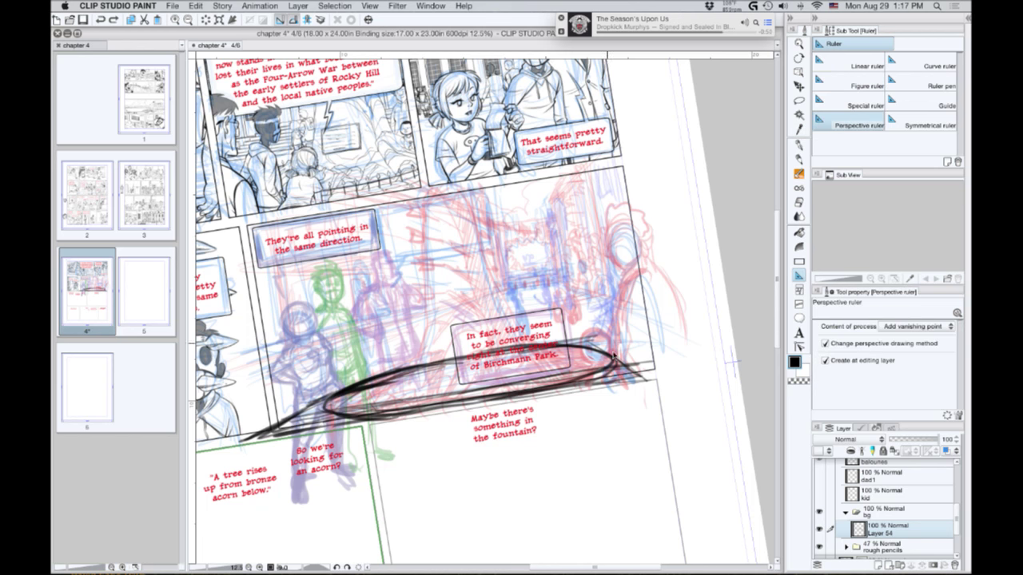
pyautogui.moveTo(669, 399); pyautogui.dragTo(280, 112)
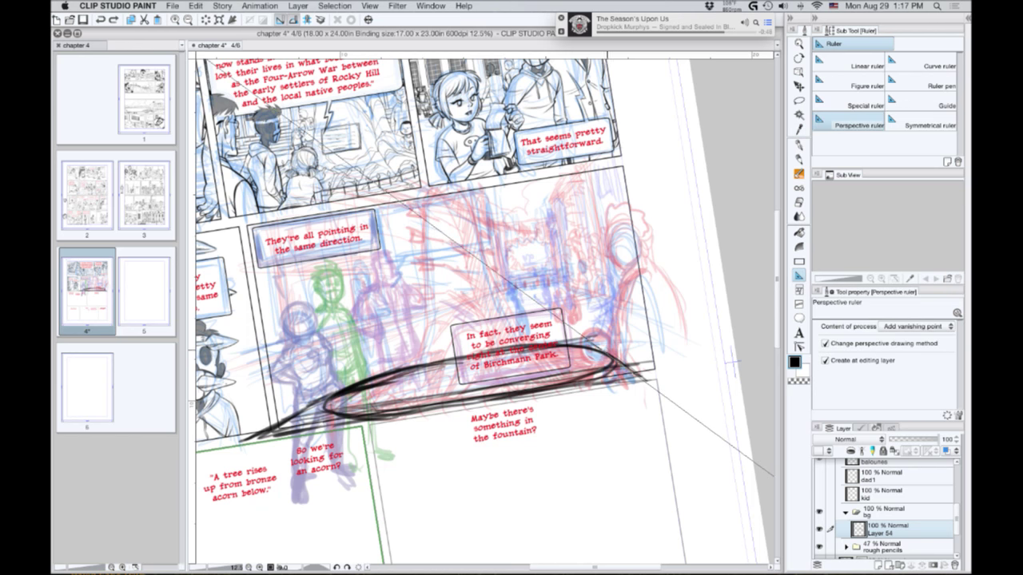
pyautogui.moveTo(250, 438); pyautogui.dragTo(523, 290)
pyautogui.moveTo(375, 371); pyautogui.dragTo(206, 464)
pyautogui.moveTo(343, 382); pyautogui.dragTo(348, 389)
pyautogui.moveTo(225, 452); pyautogui.dragTo(232, 449)
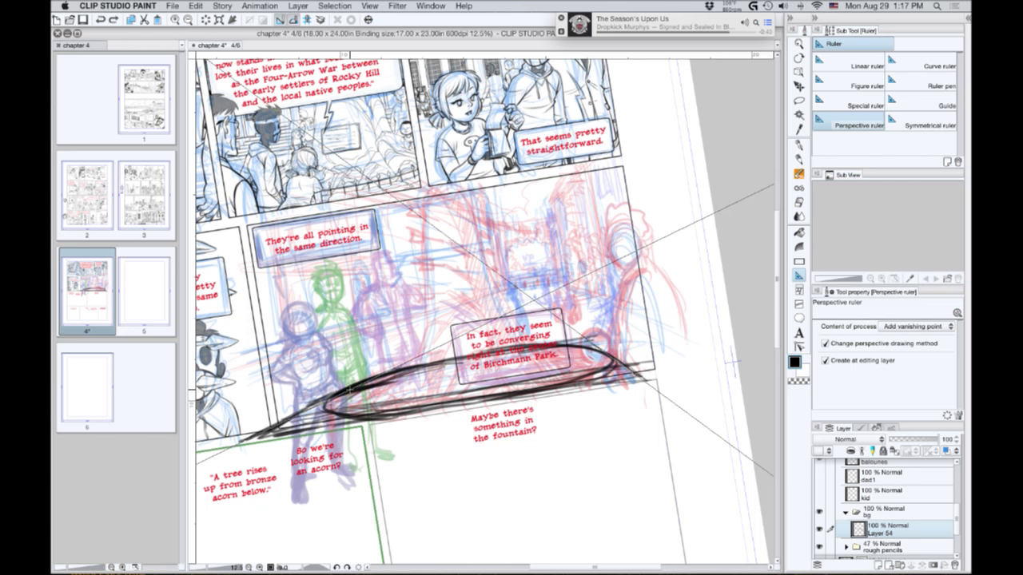
pyautogui.moveTo(350, 390); pyautogui.dragTo(349, 388)
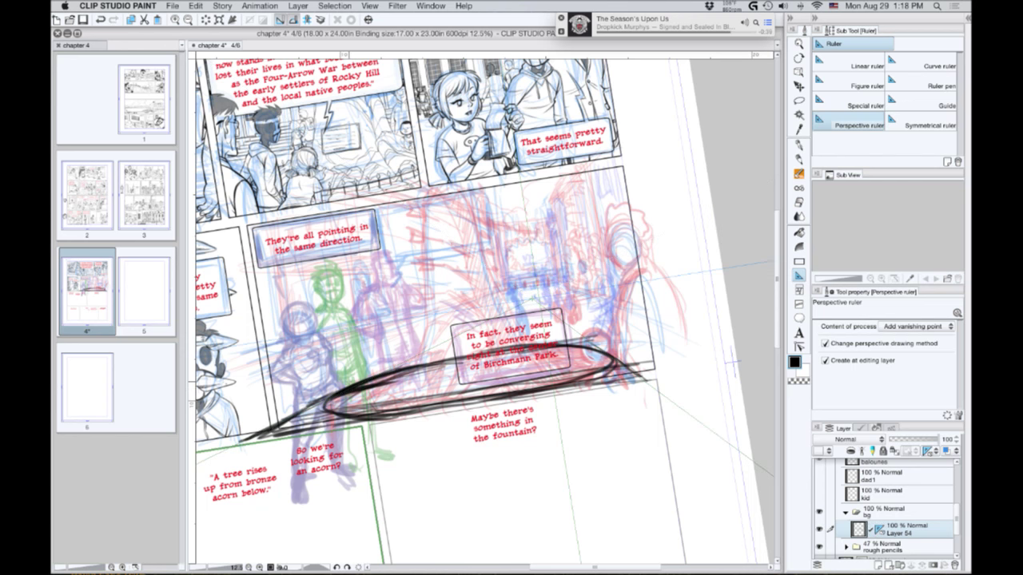
# Fine-tune the height of the perspective ruler's vanishing point, placing it just above the "In fact, they seem" caption in panel 5.
pyautogui.press('o')
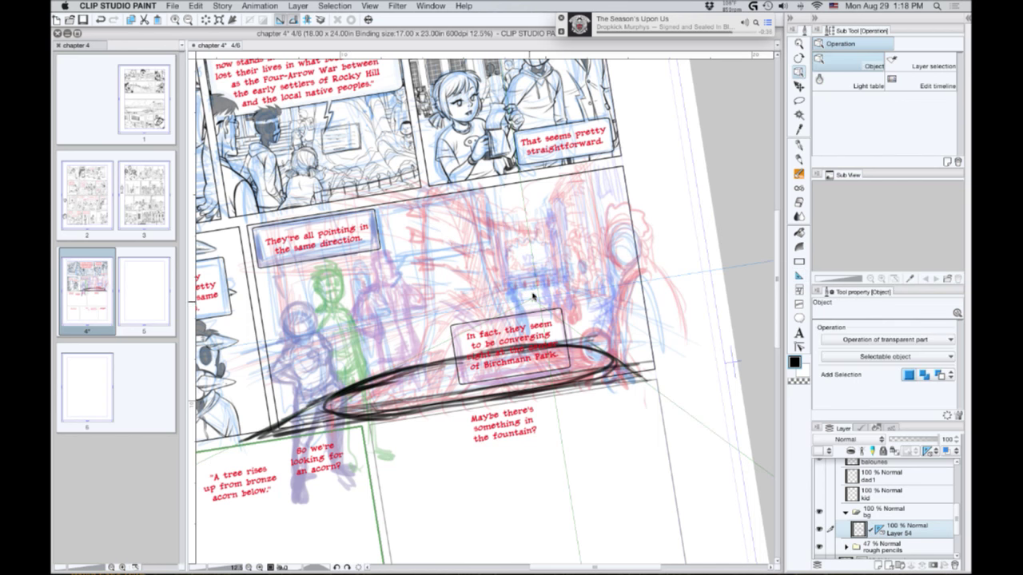
pyautogui.click(534, 298)
pyautogui.moveTo(534, 298); pyautogui.dragTo(531, 279)
pyautogui.moveTo(532, 279); pyautogui.dragTo(536, 307)
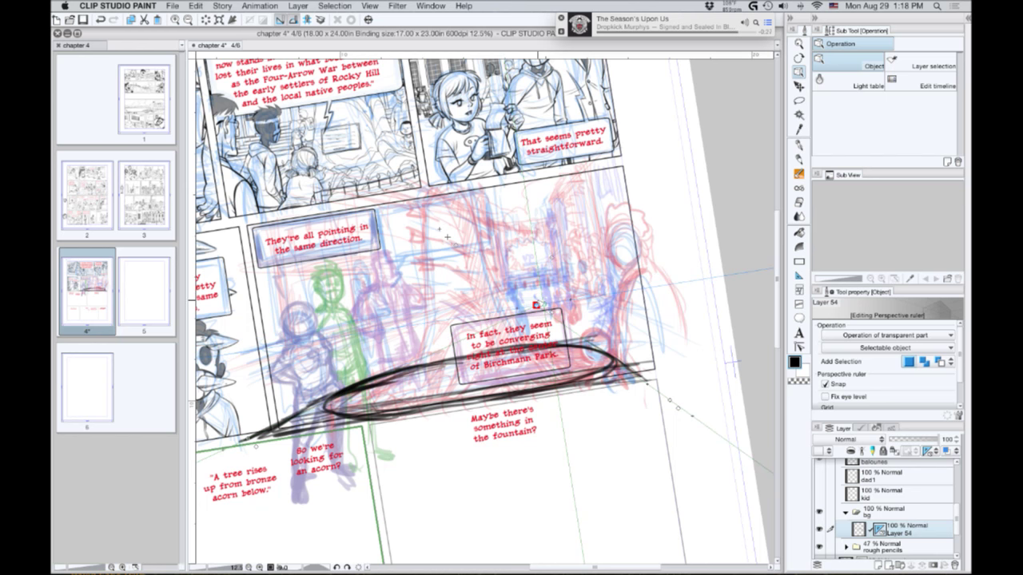
pyautogui.moveTo(535, 306); pyautogui.dragTo(534, 282)
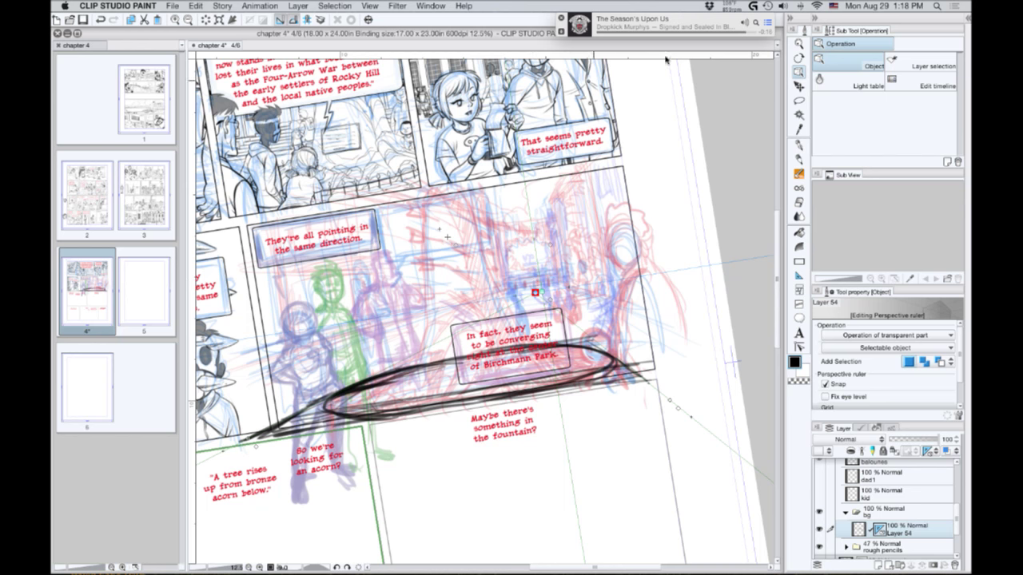
# Clear the black freehand fountain sketch from Layer 54 in the bg folder.
pyautogui.click(884, 547)
pyautogui.click(859, 530)
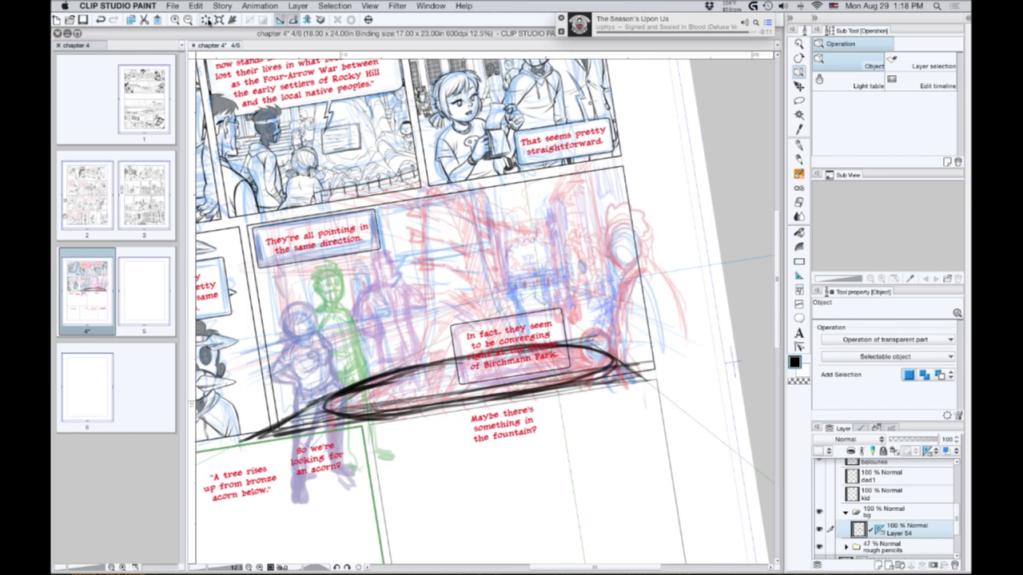
pyautogui.click(206, 20)
# Try drawing the fountain's outline with the Rectangle figure tool snapped to the perspective ruler, undoing the attempts.
pyautogui.click(799, 261)
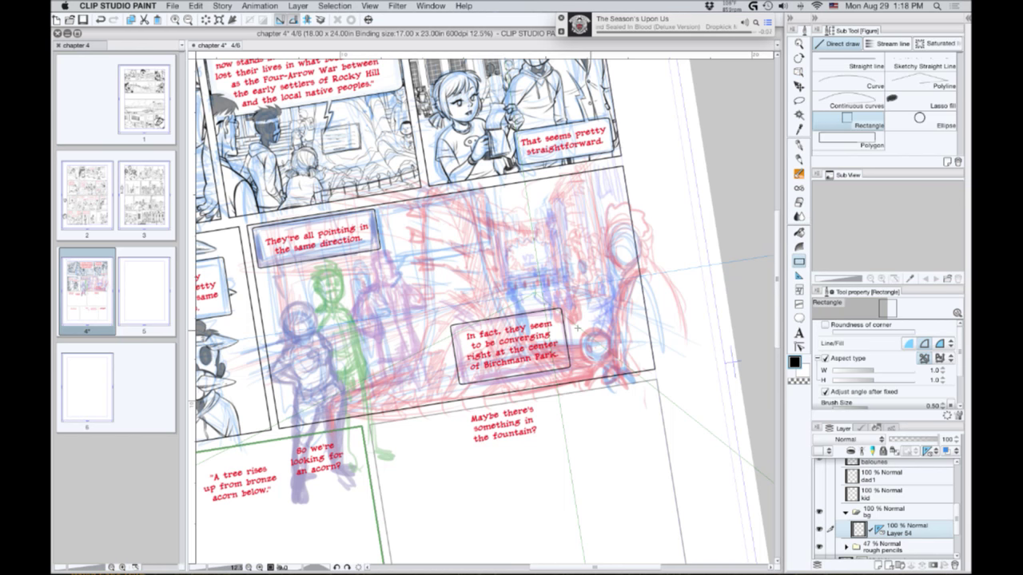
pyautogui.moveTo(584, 333); pyautogui.dragTo(703, 429)
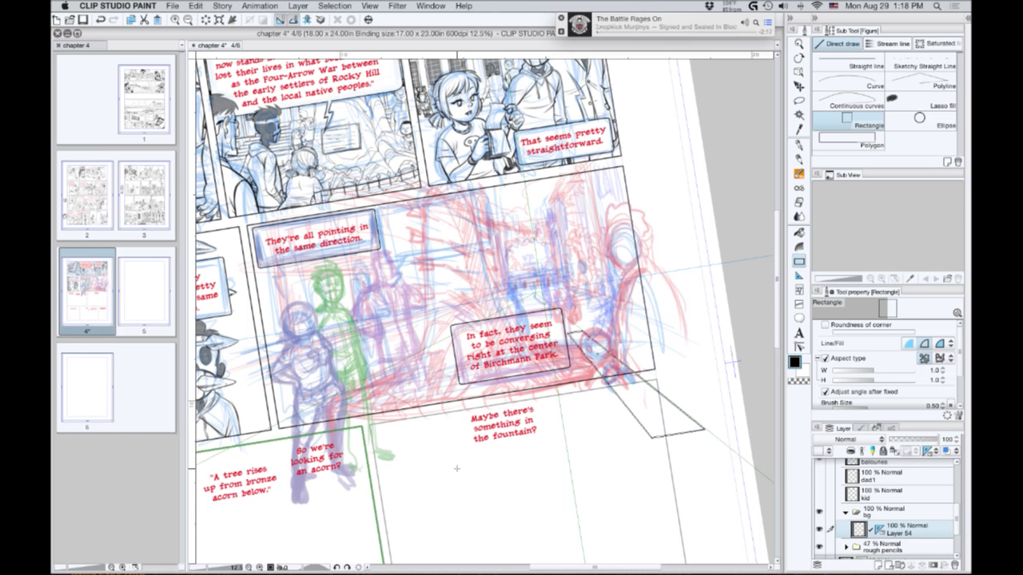
pyautogui.moveTo(457, 468); pyautogui.dragTo(408, 494)
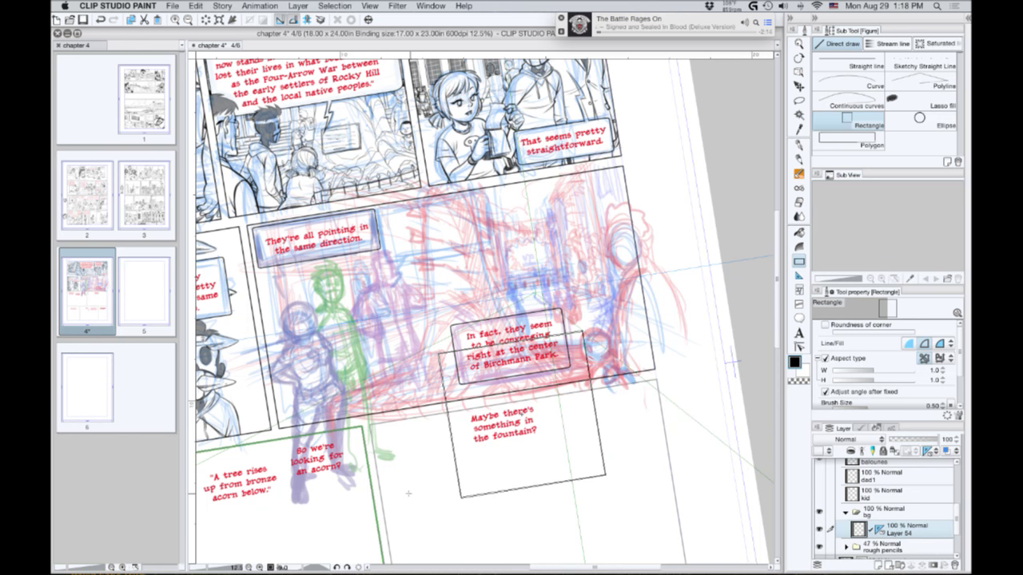
pyautogui.click(408, 494)
pyautogui.press('super+z')
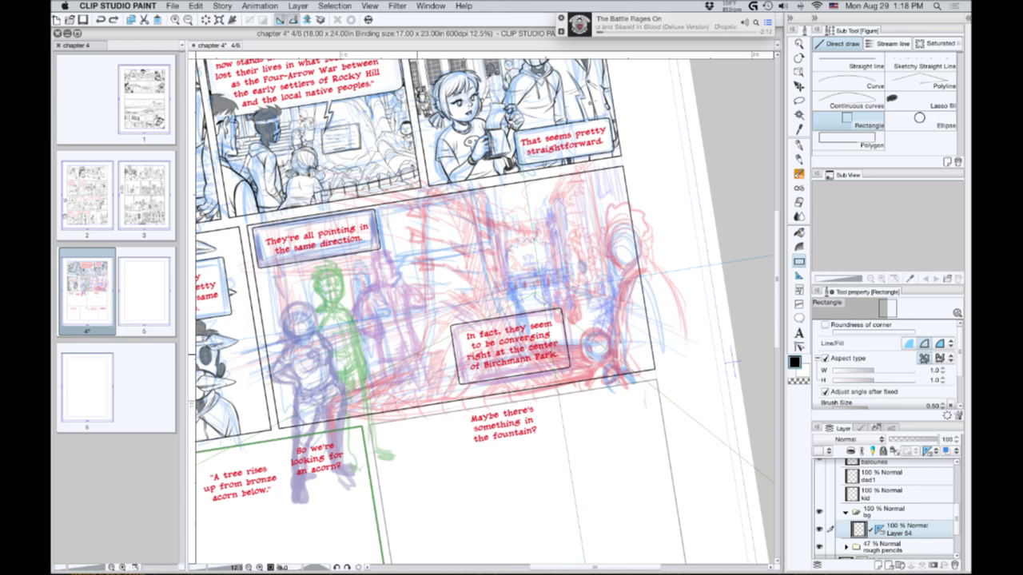
pyautogui.moveTo(417, 355); pyautogui.dragTo(656, 456)
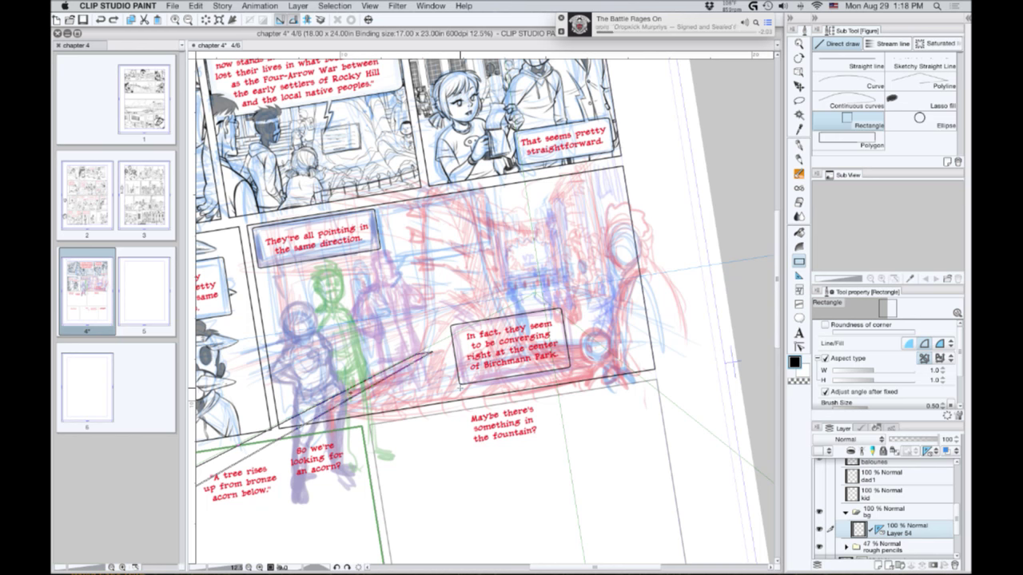
pyautogui.click(365, 421)
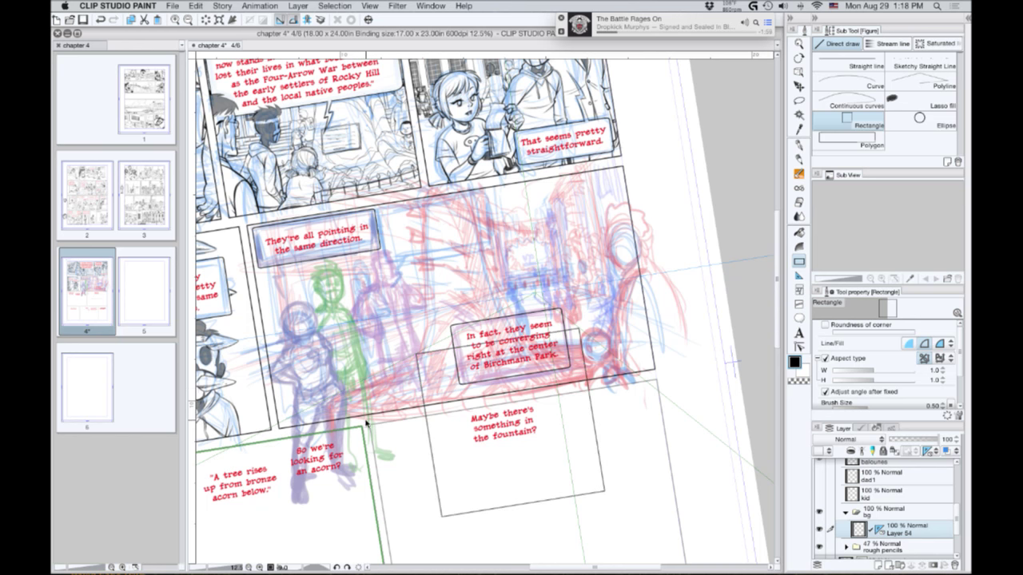
pyautogui.hotkey('ctrl', 'z')
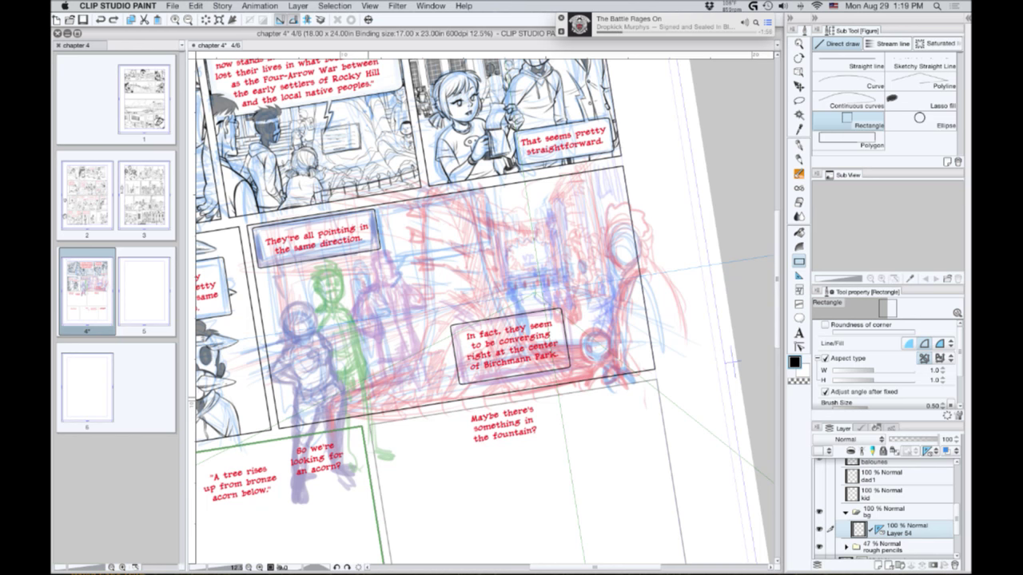
# Pencil the fountain's straight back edge and its two receding side edges in panel 5, following the perspective ruler.
pyautogui.click(799, 160)
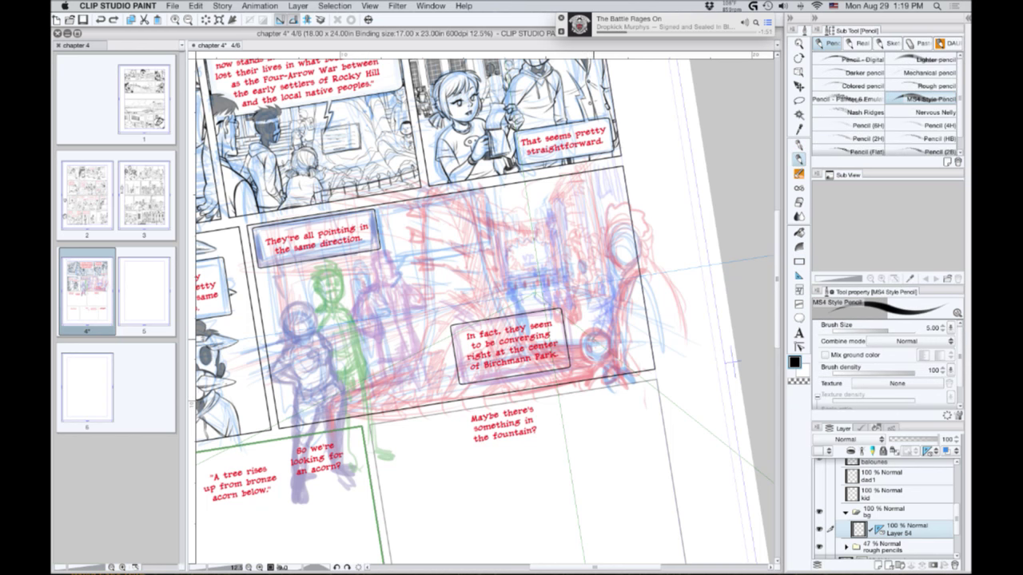
pyautogui.moveTo(591, 339)
pyautogui.mouseDown()
pyautogui.moveTo(562, 304)
pyautogui.moveTo(429, 363)
pyautogui.moveTo(382, 346)
pyautogui.moveTo(384, 370)
pyautogui.moveTo(310, 404)
pyautogui.moveTo(259, 430)
pyautogui.mouseUp()
pyautogui.press('super+z')
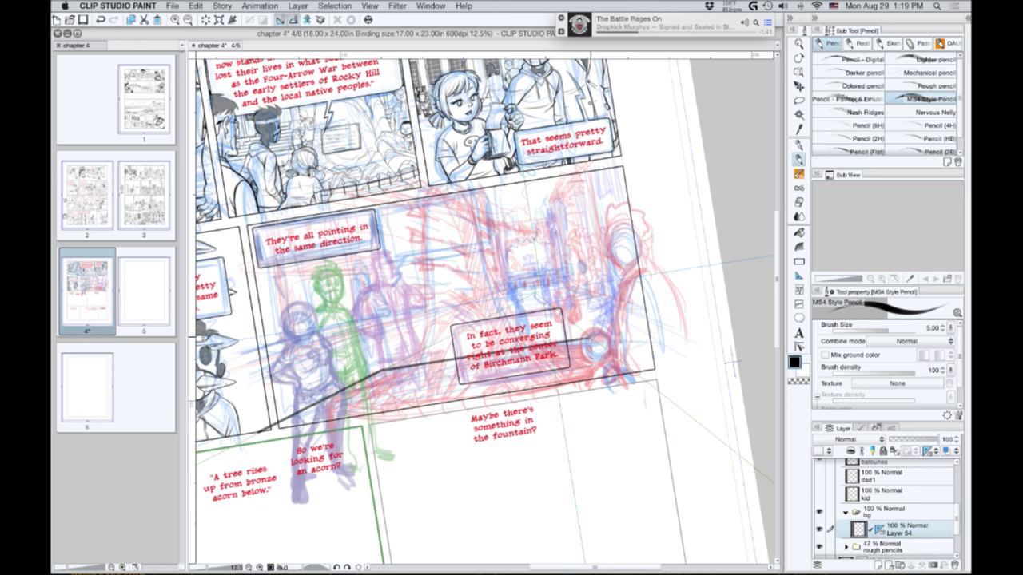
pyautogui.moveTo(590, 338); pyautogui.dragTo(646, 384)
pyautogui.press('super+z')
pyautogui.moveTo(263, 431); pyautogui.dragTo(250, 436)
pyautogui.press('super+z')
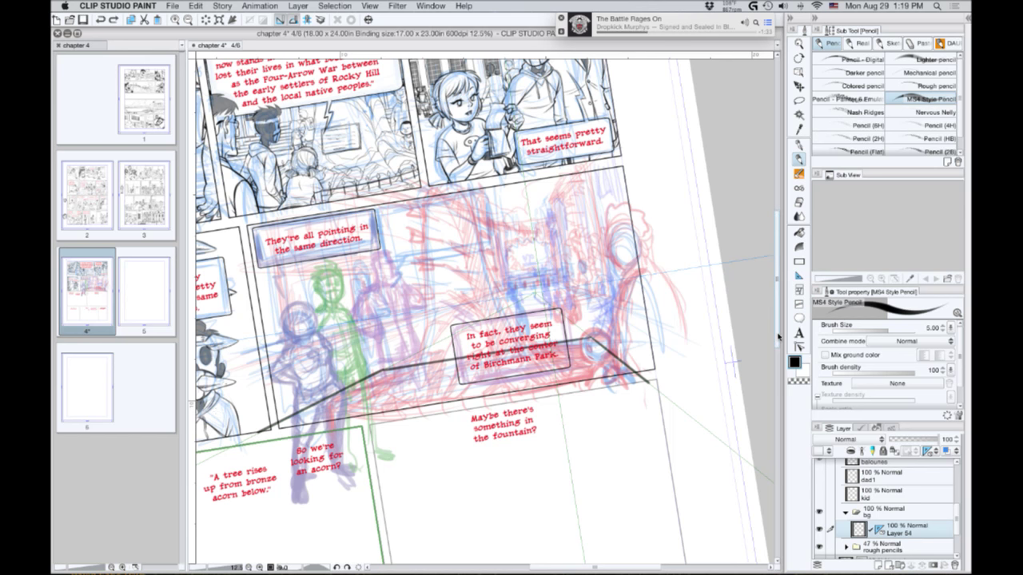
# Examine the contents of the panel 5 frame folder by toggling its visibility and collapsing and expanding its subfolders.
pyautogui.scroll(-3, 781, 362)
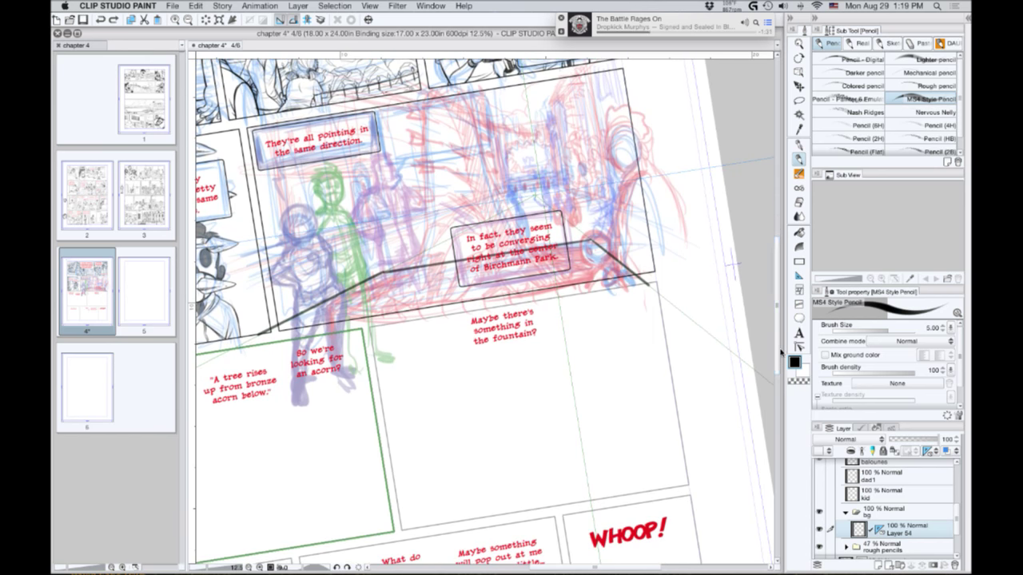
pyautogui.moveTo(303, 449); pyautogui.dragTo(460, 444)
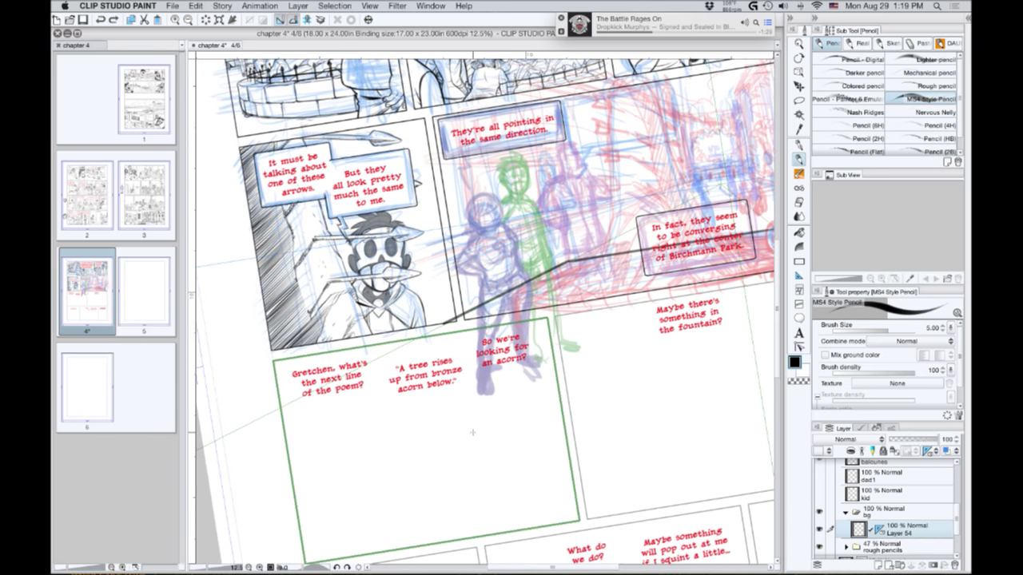
pyautogui.scroll(-3, 958, 523)
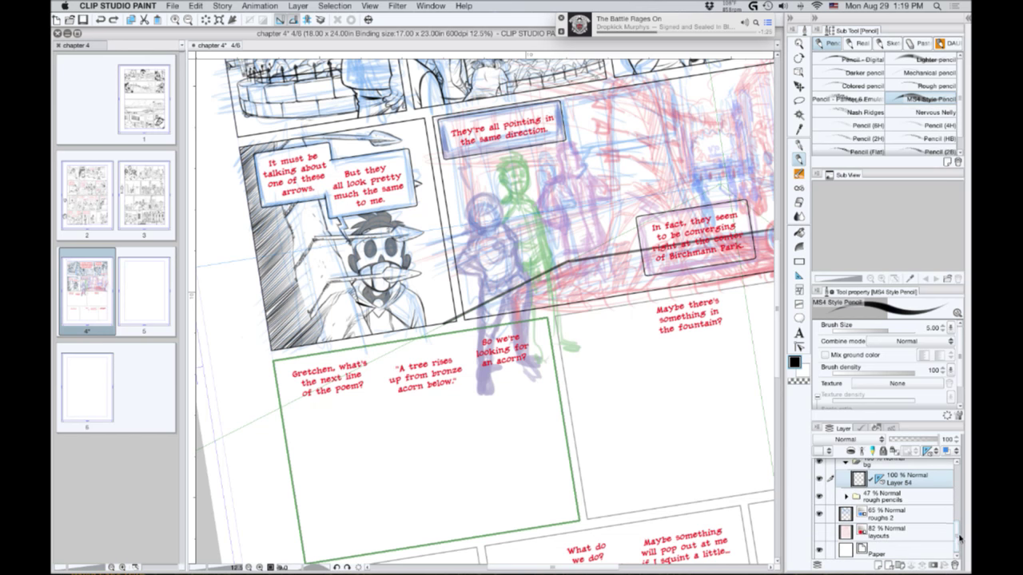
pyautogui.moveTo(957, 541); pyautogui.dragTo(960, 500)
pyautogui.click(819, 498)
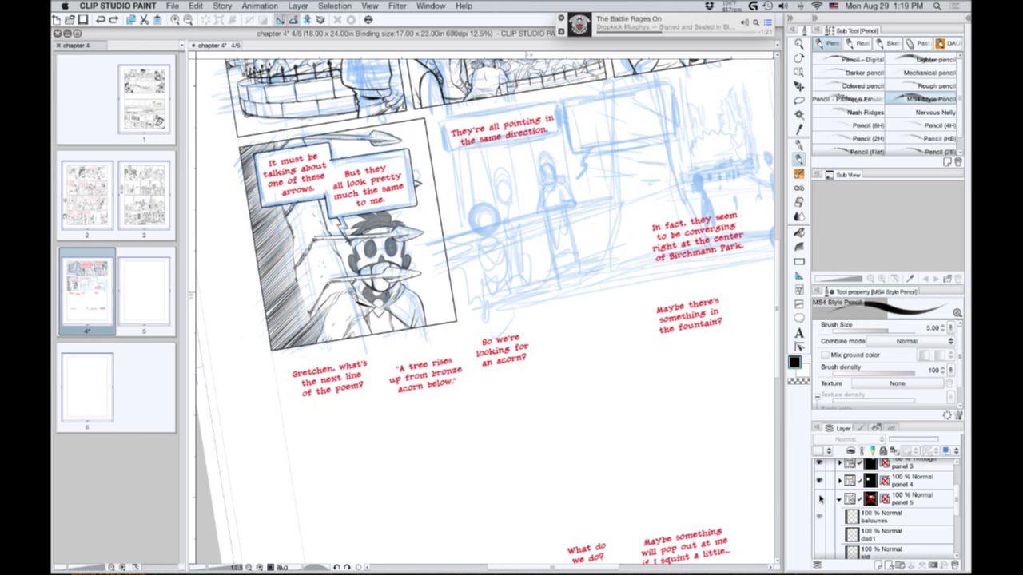
pyautogui.click(819, 498)
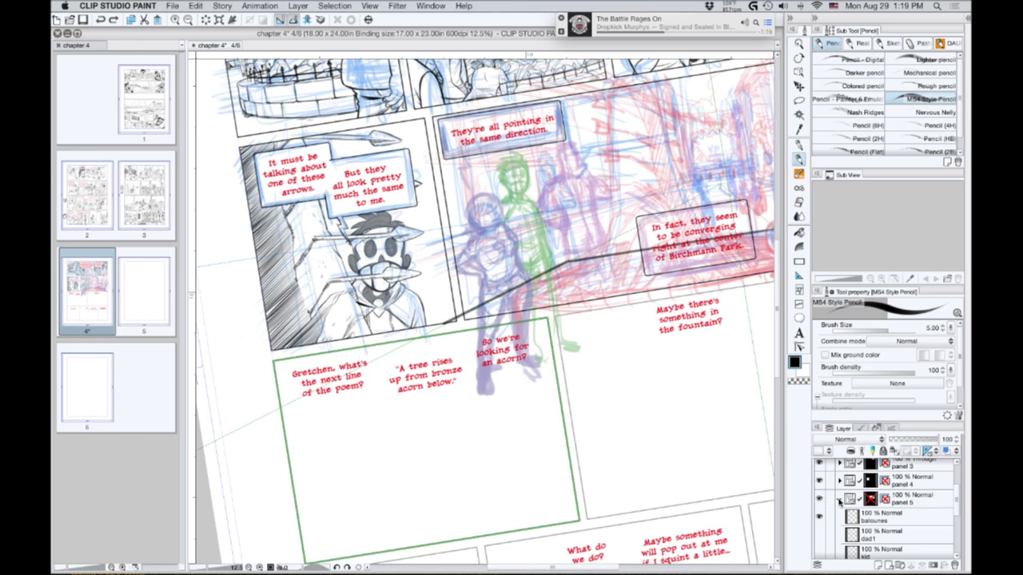
pyautogui.click(839, 499)
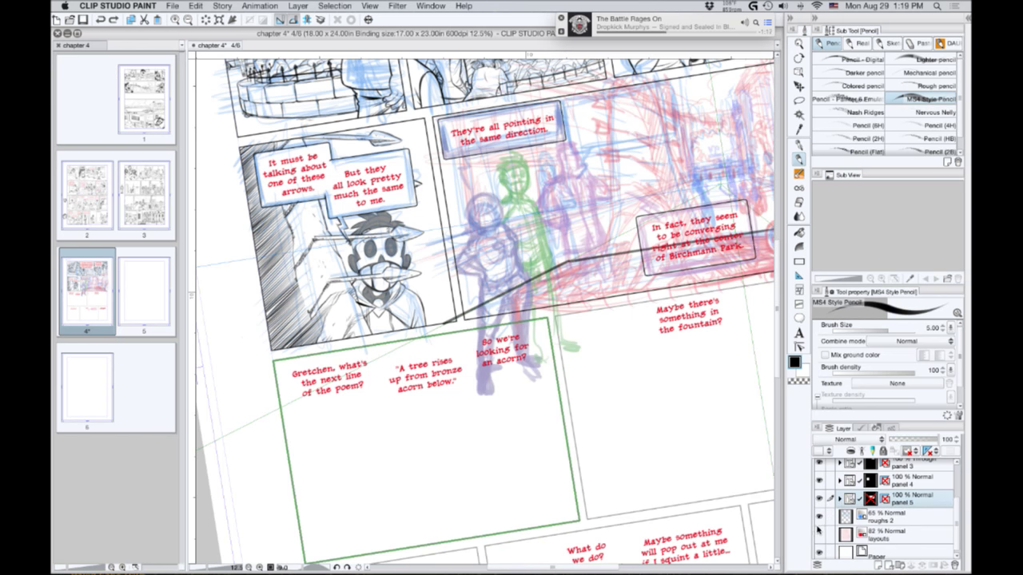
pyautogui.click(839, 499)
pyautogui.moveTo(957, 510); pyautogui.dragTo(955, 551)
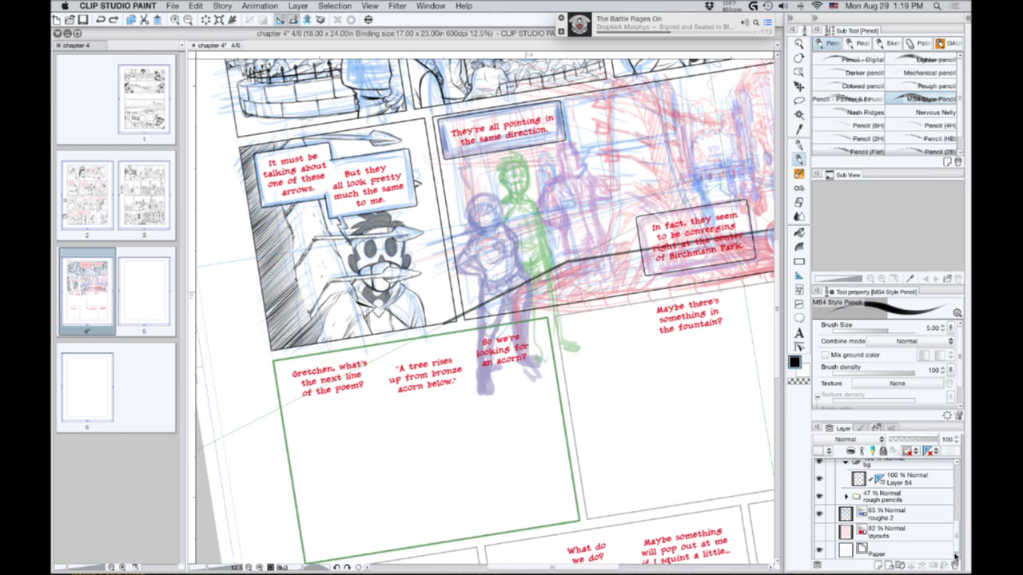
pyautogui.click(845, 497)
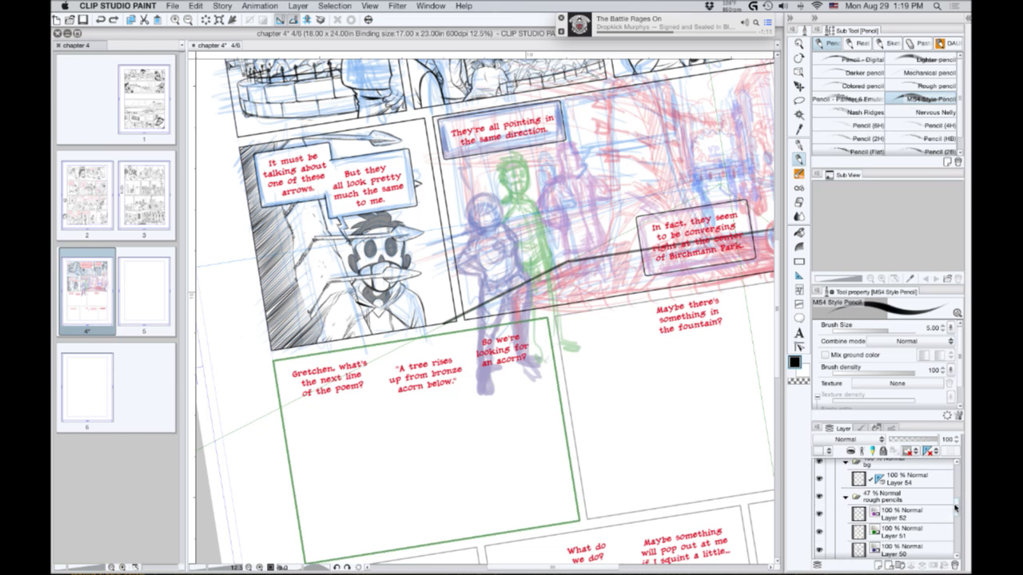
# Select the frame folders for panels 6 through 10 and move them out of the panel 5 folder.
pyautogui.moveTo(956, 507); pyautogui.dragTo(955, 566)
pyautogui.click(913, 497)
pyautogui.keyDown('shift'); pyautogui.click(913, 550); pyautogui.keyUp('shift')
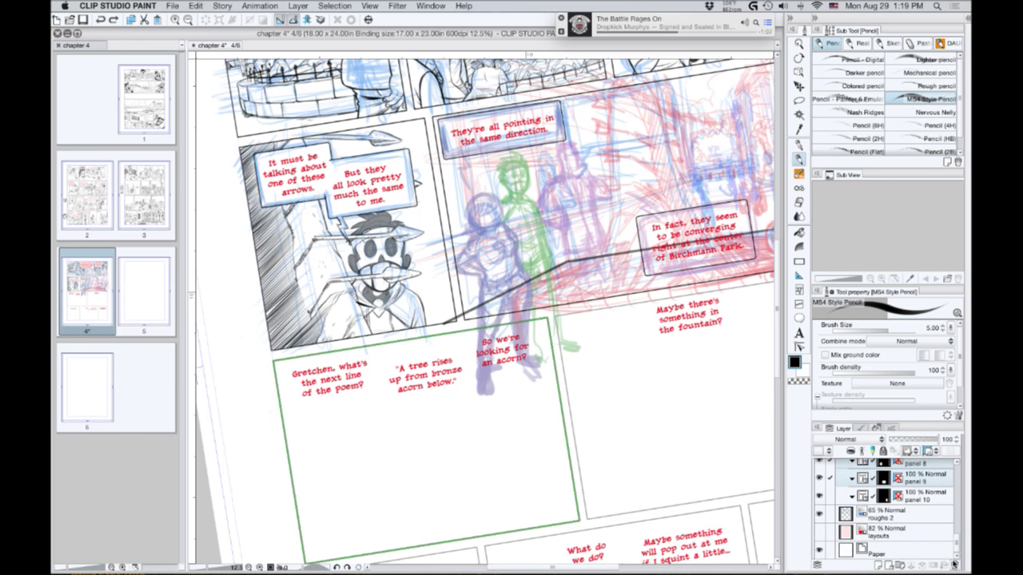
pyautogui.keyDown('shift'); pyautogui.click(900, 495); pyautogui.keyUp('shift')
pyautogui.moveTo(855, 479); pyautogui.dragTo(852, 511)
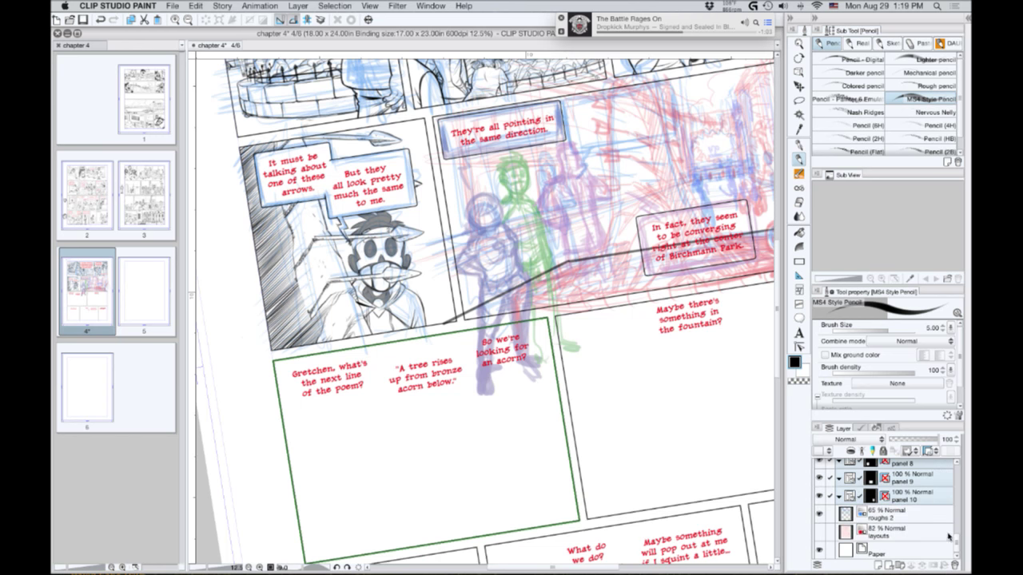
# Select Layer 54 with the perspective ruler in panel 5's bg folder again.
pyautogui.moveTo(956, 541); pyautogui.dragTo(950, 502)
pyautogui.click(895, 510)
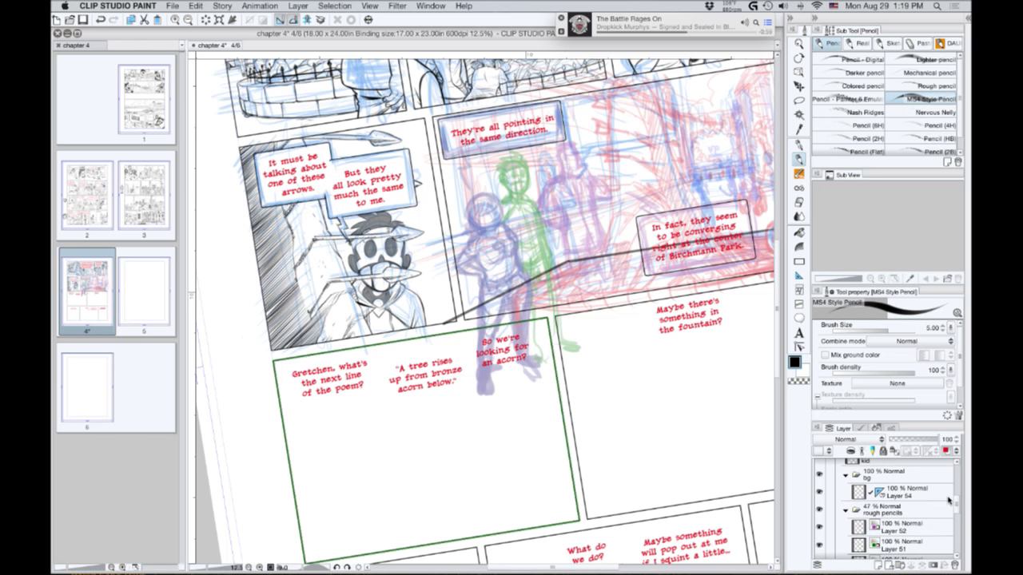
pyautogui.click(890, 495)
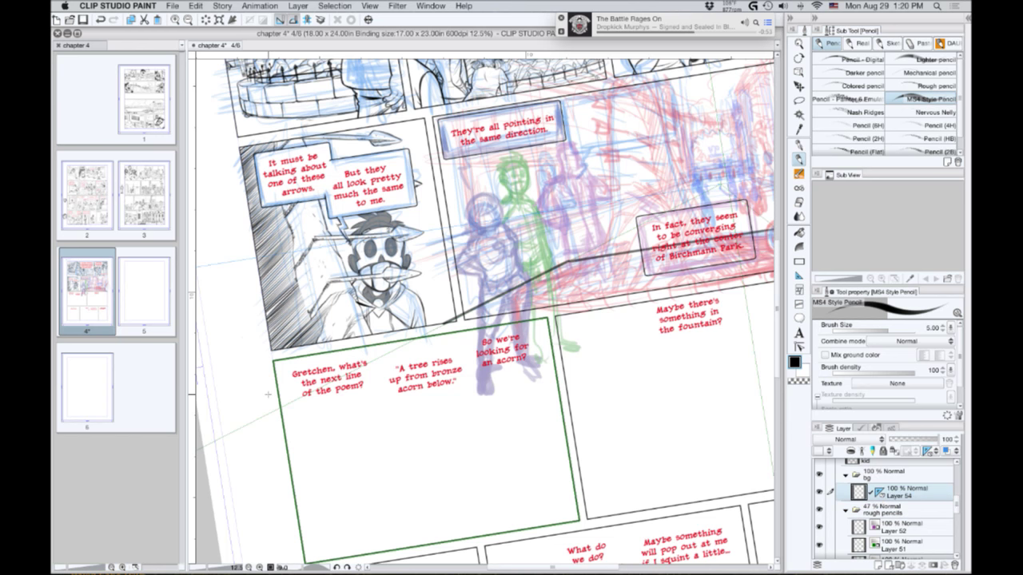
# Turn off the ruler of the panel 6 frame folder so it does not show in all layers.
pyautogui.press('o')
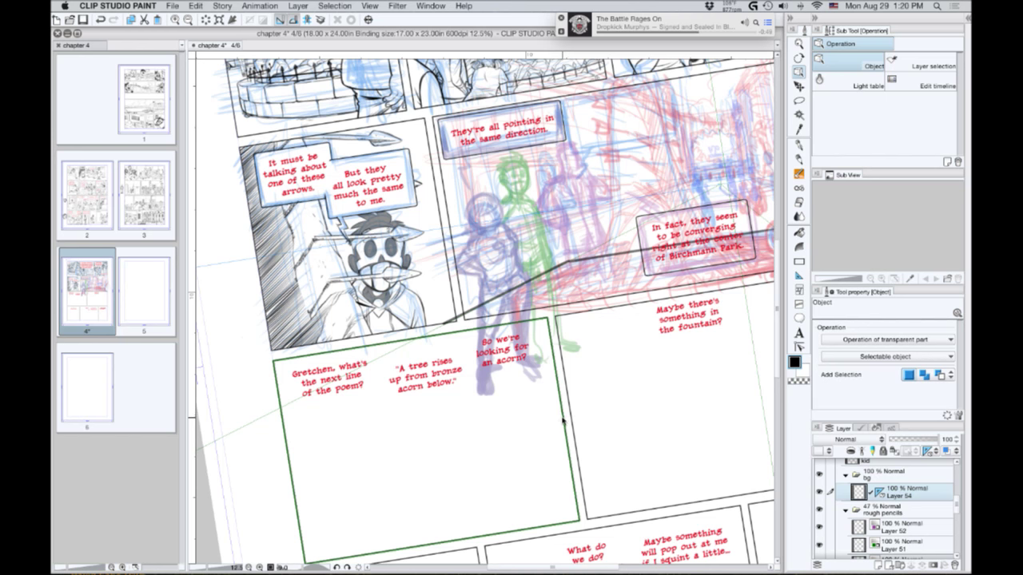
pyautogui.moveTo(958, 509); pyautogui.dragTo(945, 562)
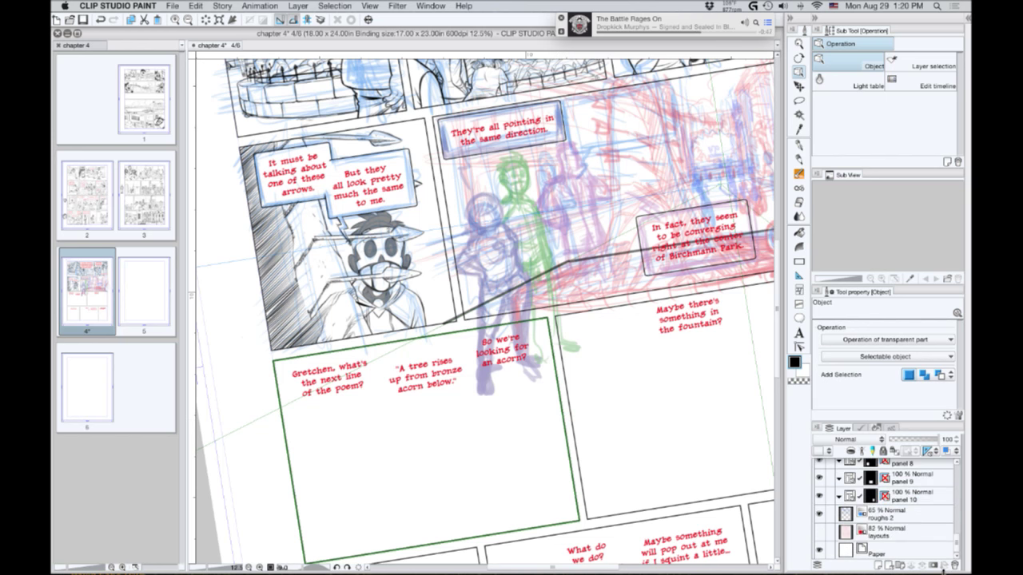
pyautogui.scroll(3, 956, 531)
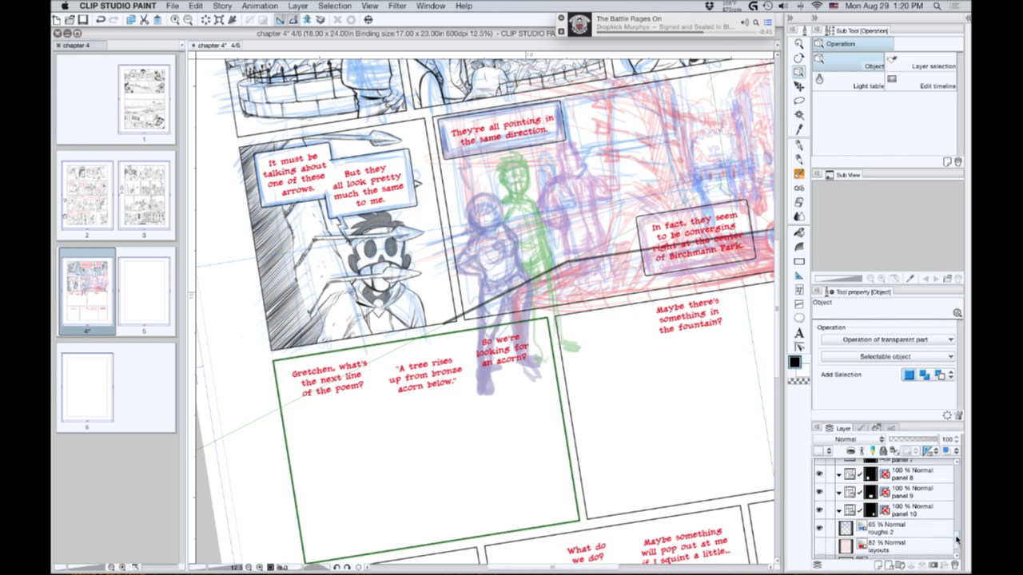
pyautogui.scroll(1, 955, 531)
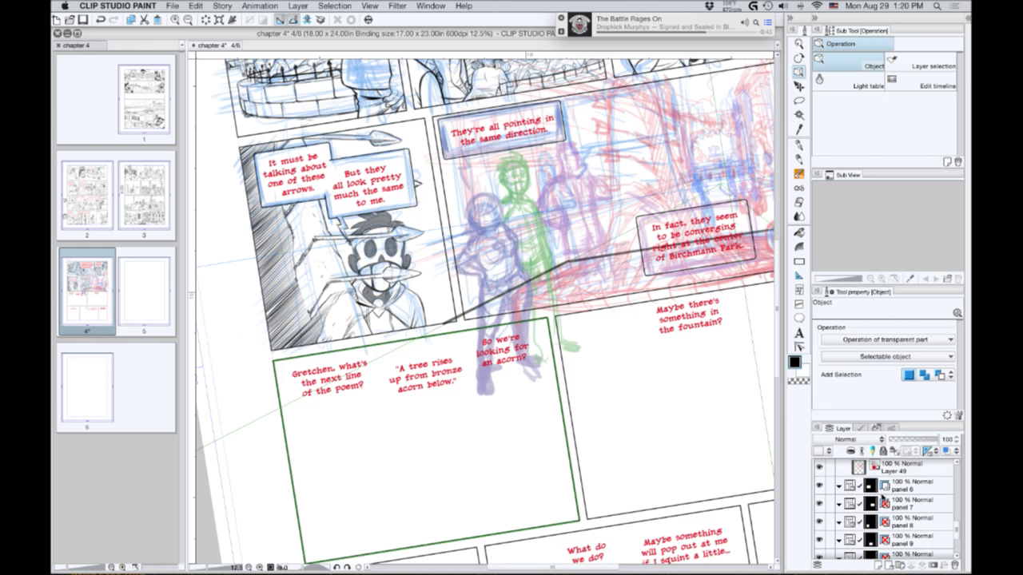
pyautogui.click(885, 485)
pyautogui.click(915, 451)
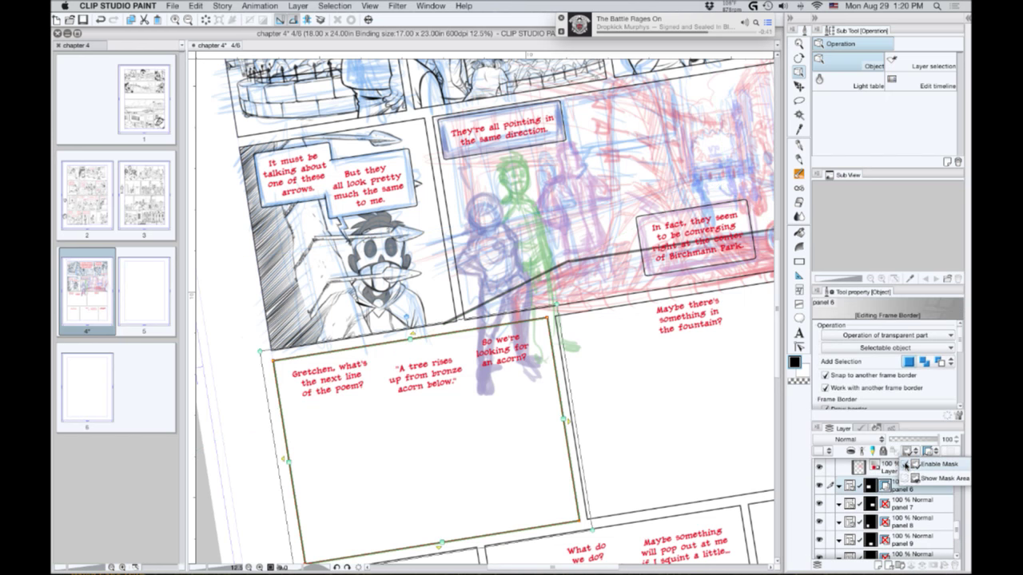
pyautogui.click(918, 453)
pyautogui.click(935, 452)
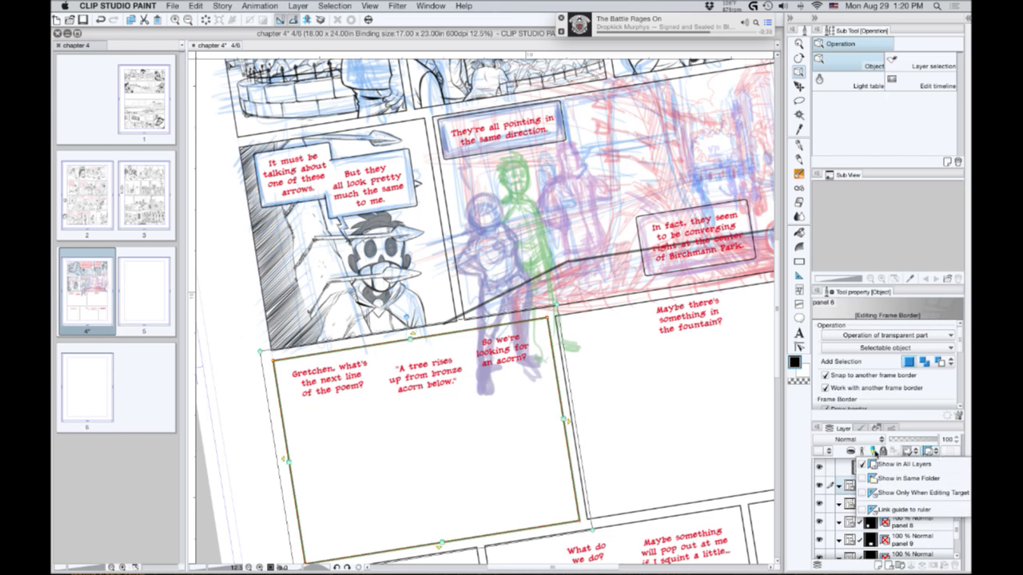
pyautogui.click(861, 466)
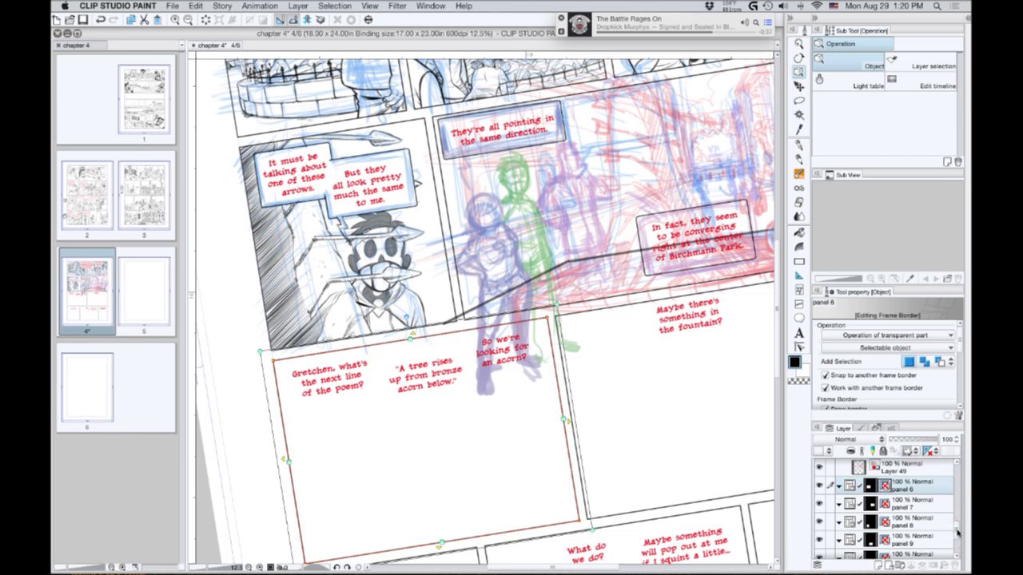
# Reselect Layer 54 in panel 5's bg folder and pencil the fountain's straight front edge between the two receding side edges.
pyautogui.scroll(3, 955, 519)
pyautogui.scroll(5, 955, 518)
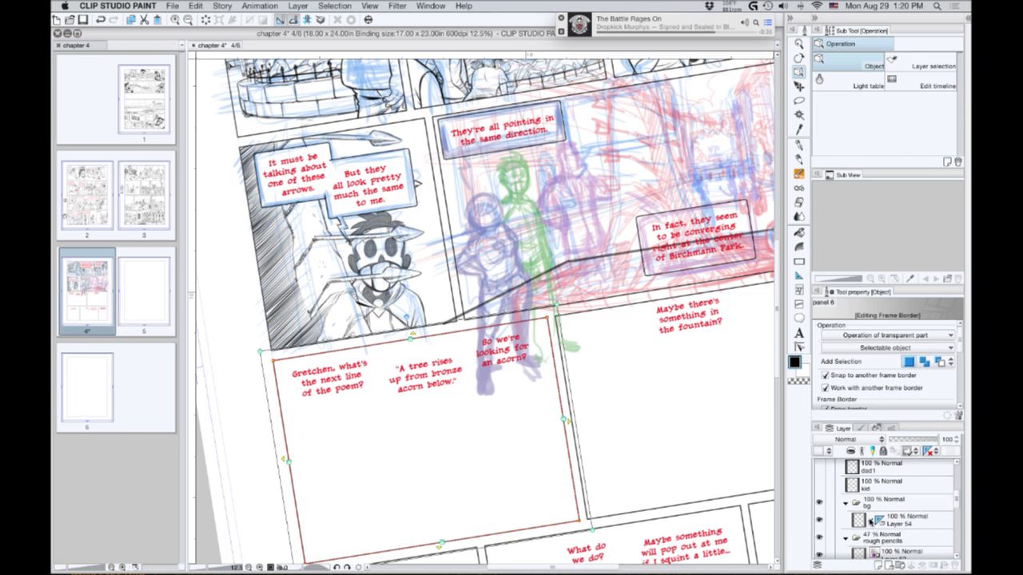
pyautogui.click(899, 524)
pyautogui.moveTo(461, 312); pyautogui.dragTo(326, 414)
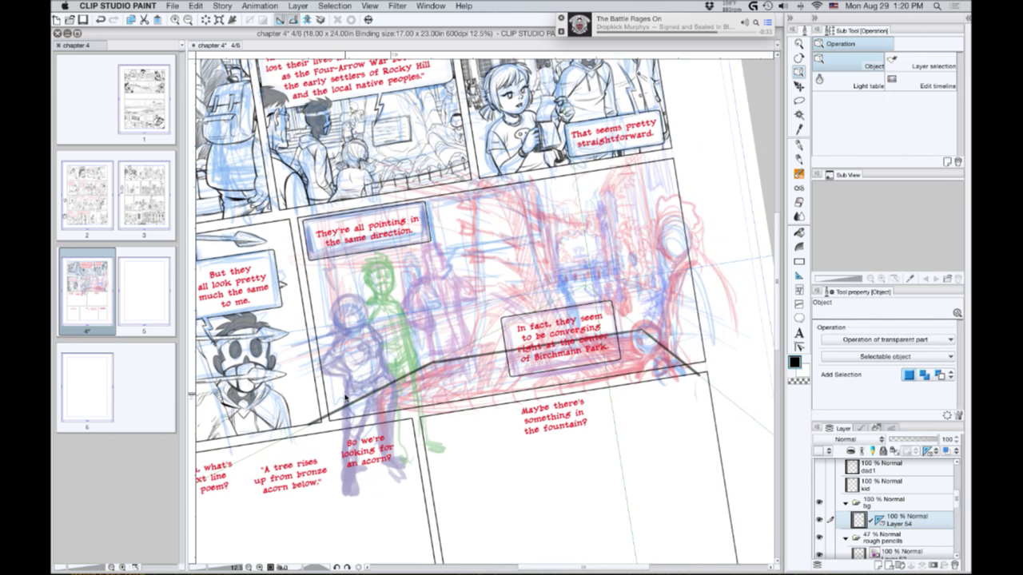
pyautogui.press('p')
pyautogui.moveTo(694, 369); pyautogui.dragTo(291, 435)
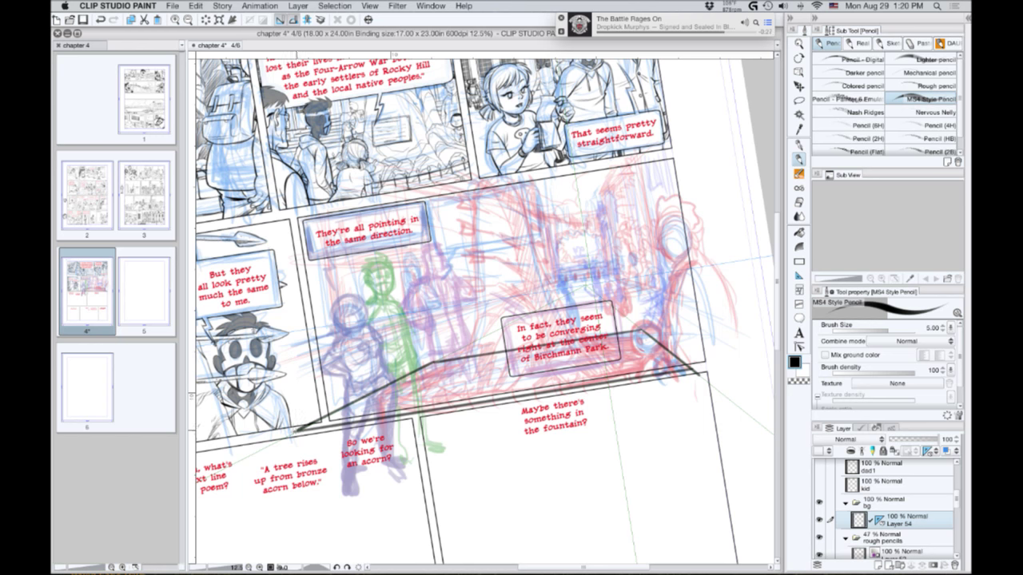
# Try to draw the fountain's round basin over the pencilled perspective edges on Layer 54 with the Rectangle and Ellipse tools.
pyautogui.click(799, 262)
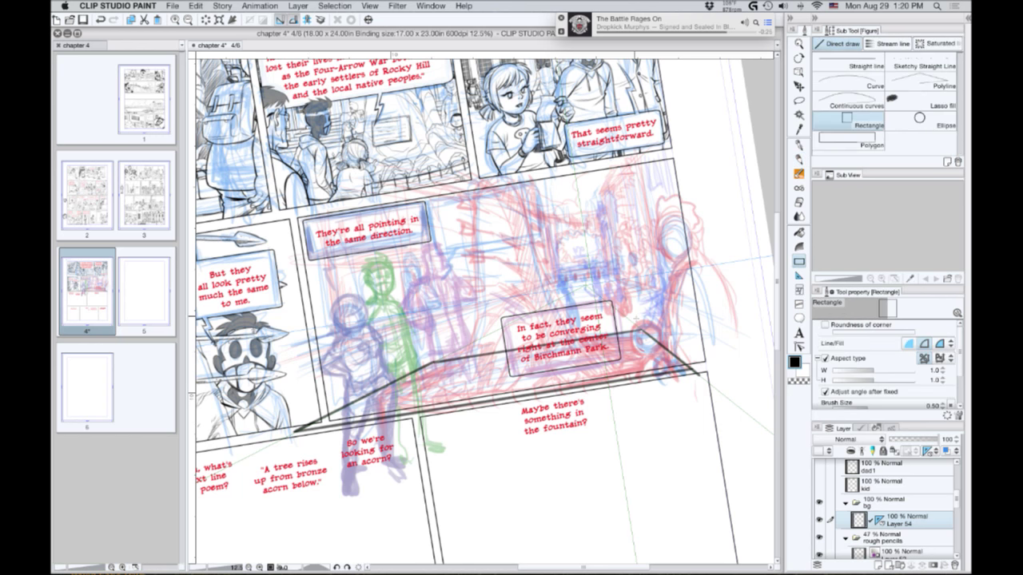
pyautogui.moveTo(642, 333); pyautogui.dragTo(687, 369)
pyautogui.click(603, 398)
pyautogui.click(919, 119)
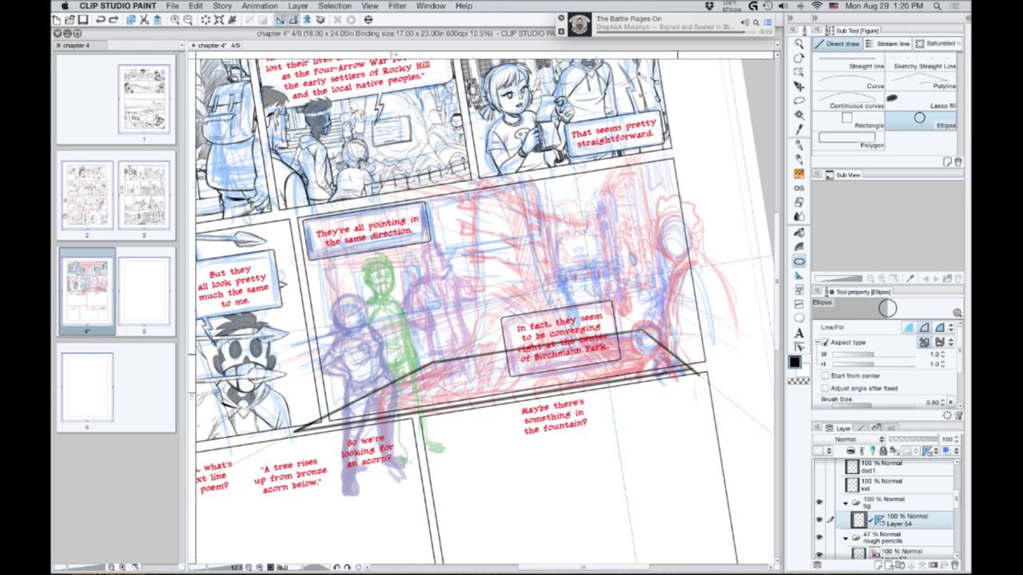
pyautogui.moveTo(692, 370); pyautogui.dragTo(599, 304)
pyautogui.press('super+z')
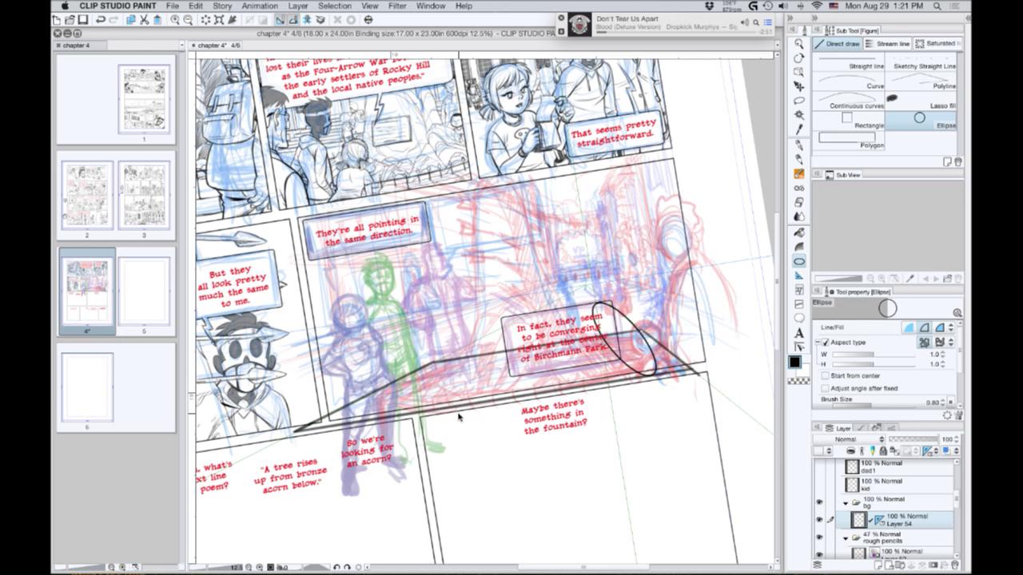
pyautogui.press('super+z')
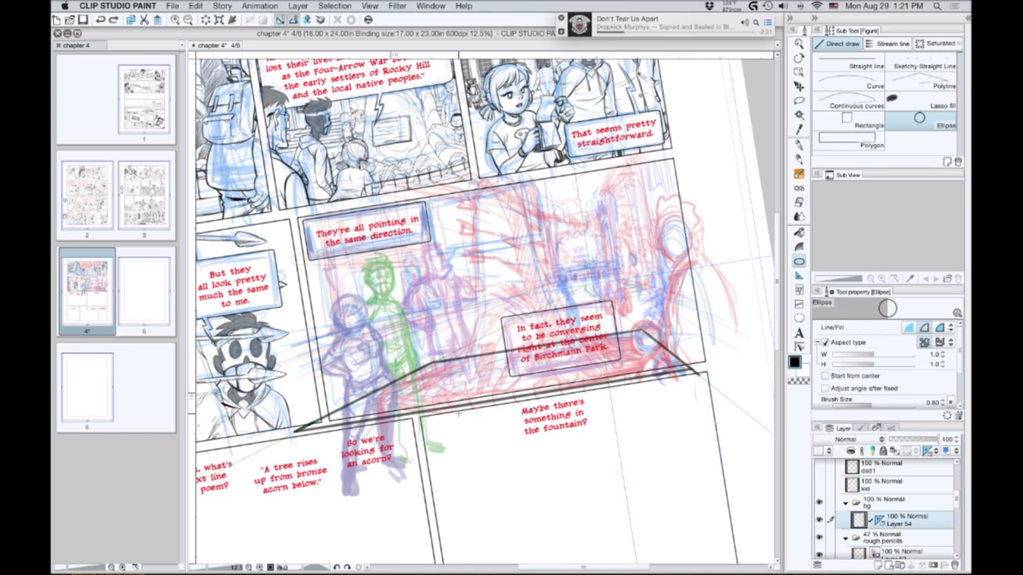
# Replace Layer 54's perspective ruler with a new perspective ruler on panel 5's bg folder, keeping the pencilled fountain lines.
pyautogui.moveTo(879, 520); pyautogui.dragTo(955, 564)
pyautogui.click(206, 19)
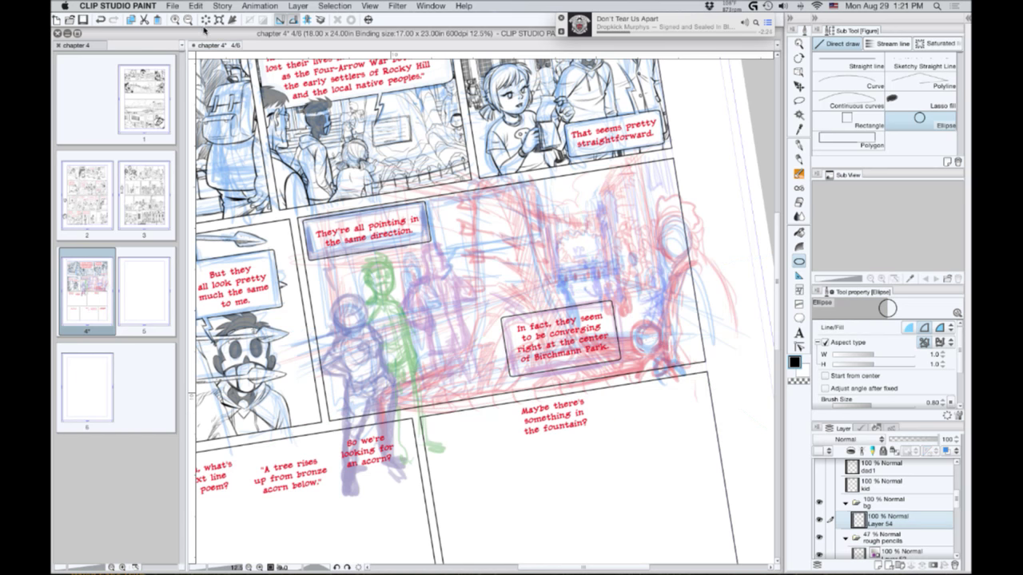
pyautogui.press('super+z')
pyautogui.click(884, 503)
pyautogui.click(298, 5)
pyautogui.click(336, 79)
pyautogui.click(353, 128)
pyautogui.click(449, 115)
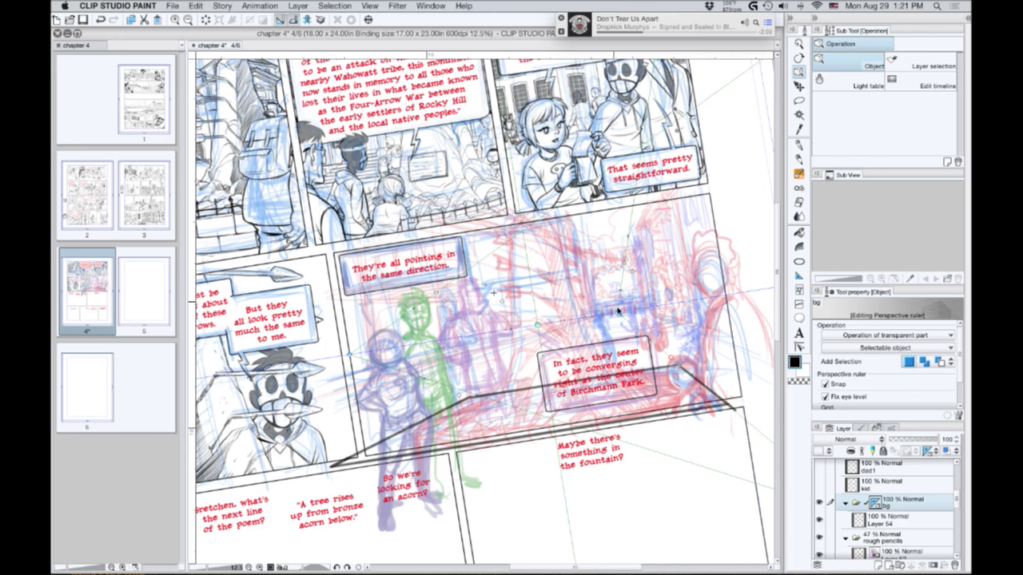
# Reposition the new perspective ruler's handles over panels 4 and 5 to follow the perspective of the roughs.
pyautogui.moveTo(537, 325); pyautogui.dragTo(540, 332)
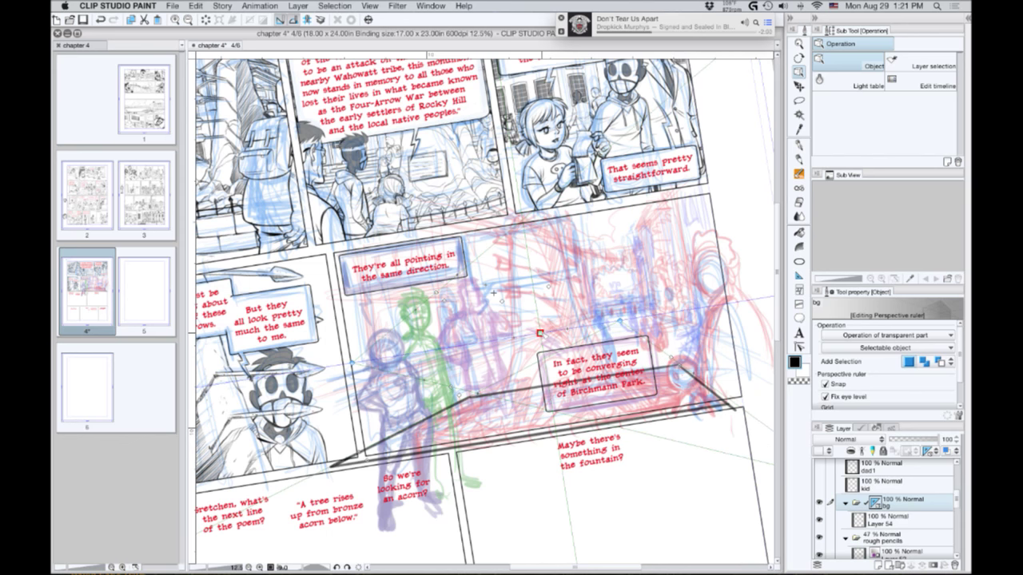
pyautogui.moveTo(671, 360); pyautogui.dragTo(670, 361)
pyautogui.click(541, 333)
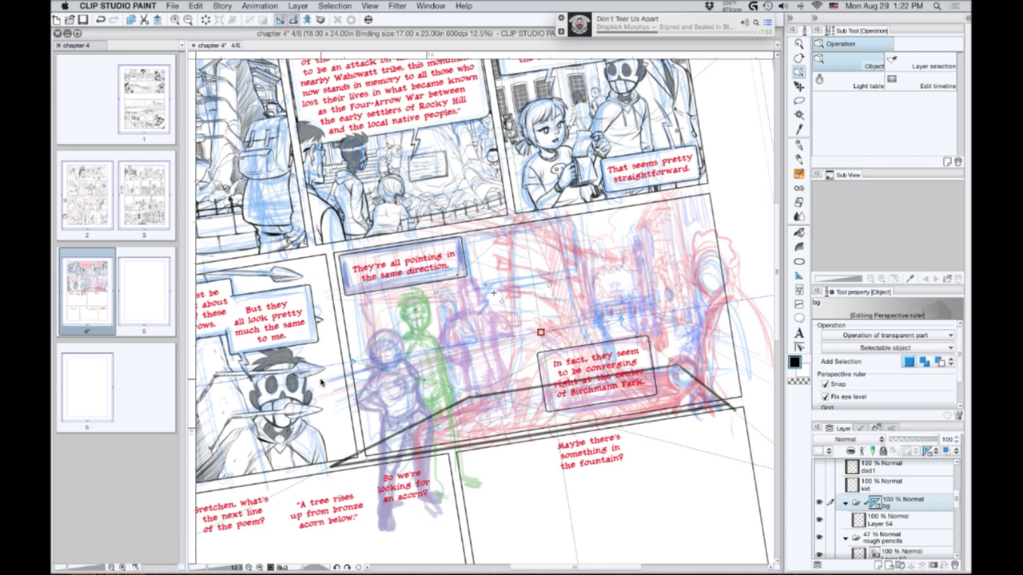
pyautogui.moveTo(351, 364); pyautogui.dragTo(272, 374)
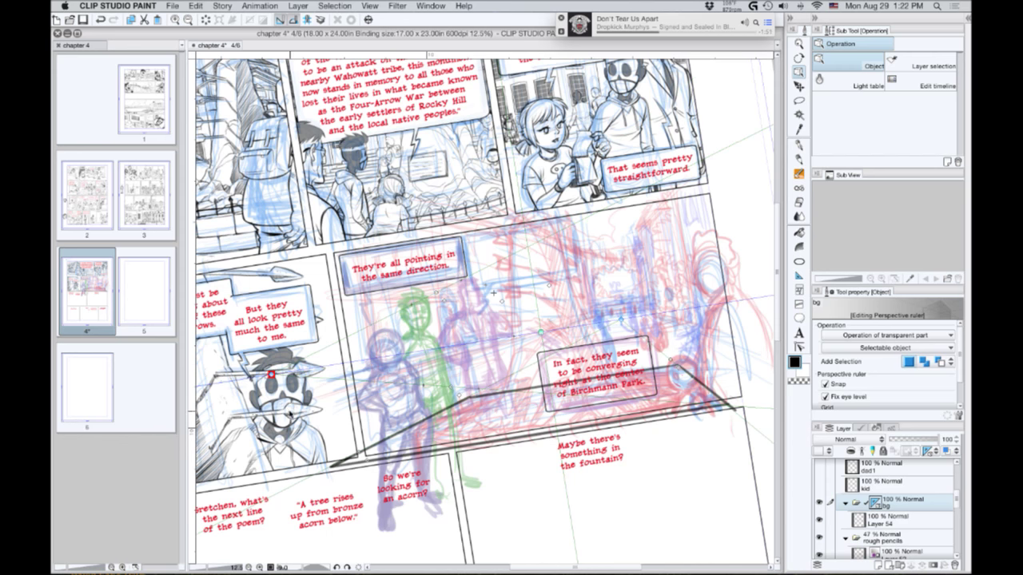
pyautogui.scroll(-1, 289, 409)
pyautogui.moveTo(311, 418); pyautogui.dragTo(526, 434)
pyautogui.scroll(-1, 526, 434)
pyautogui.moveTo(509, 422); pyautogui.dragTo(357, 443)
pyautogui.scroll(-1, 254, 477)
pyautogui.scroll(2, 363, 433)
pyautogui.scroll(1, 368, 438)
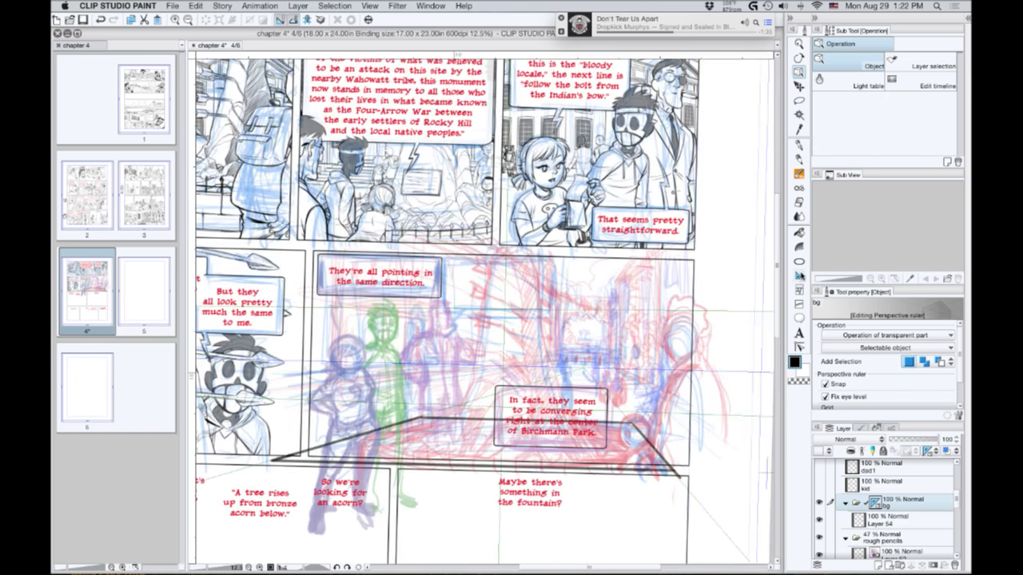
# Move the perspective ruler's right-hand vanishing point farther out beyond the page's right edge.
pyautogui.click(799, 276)
pyautogui.moveTo(640, 263); pyautogui.dragTo(552, 255)
pyautogui.moveTo(639, 388); pyautogui.dragTo(563, 386)
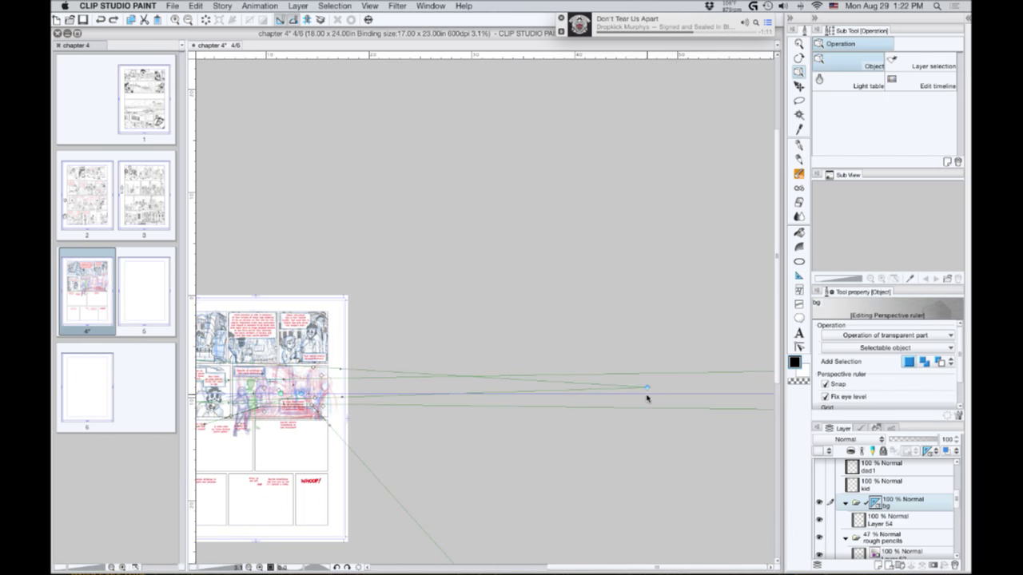
pyautogui.scroll(5, 645, 397)
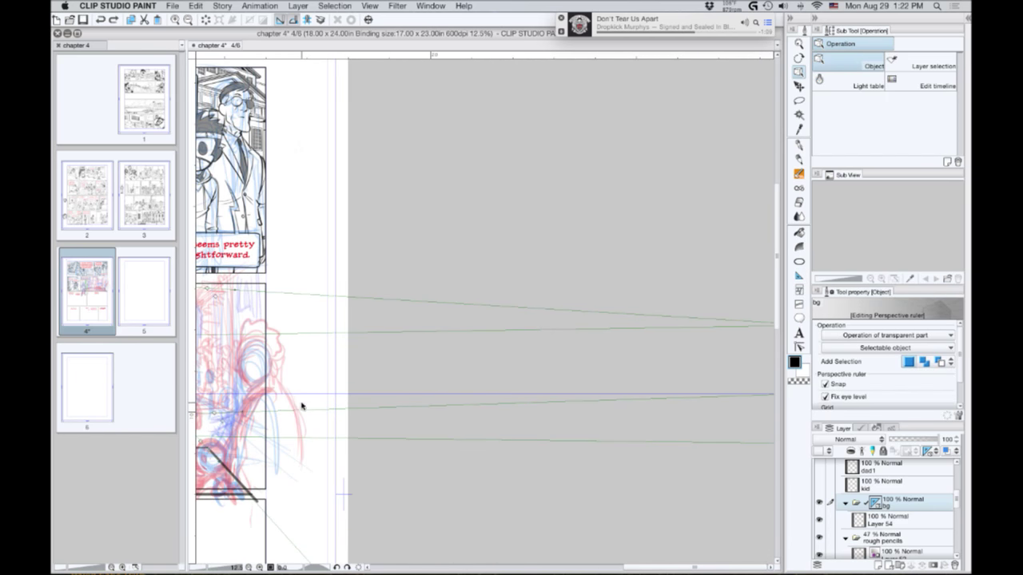
pyautogui.scroll(-5, 690, 372)
pyautogui.moveTo(647, 376); pyautogui.dragTo(758, 382)
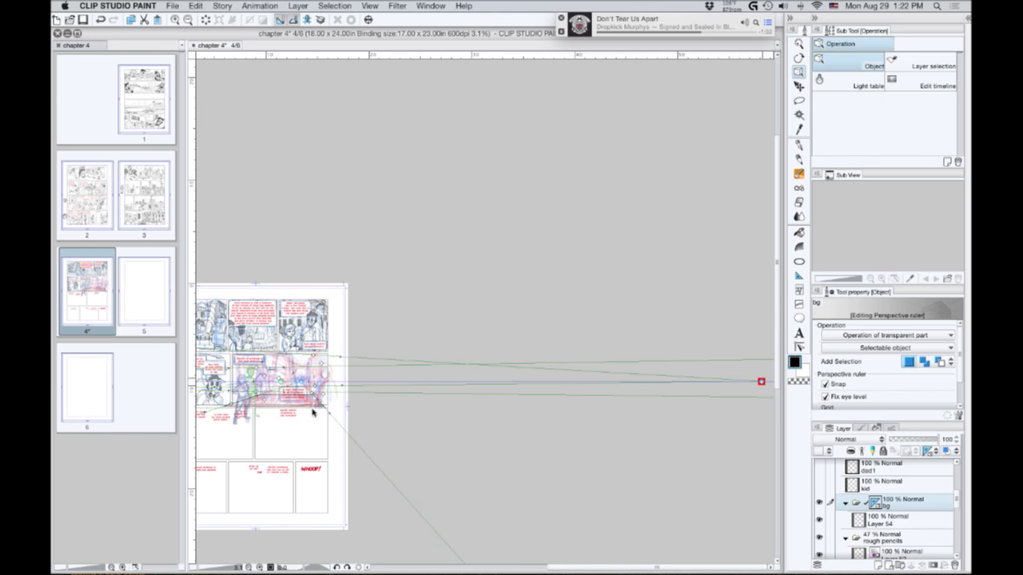
pyautogui.moveTo(302, 461); pyautogui.dragTo(566, 451)
pyautogui.scroll(4, 571, 461)
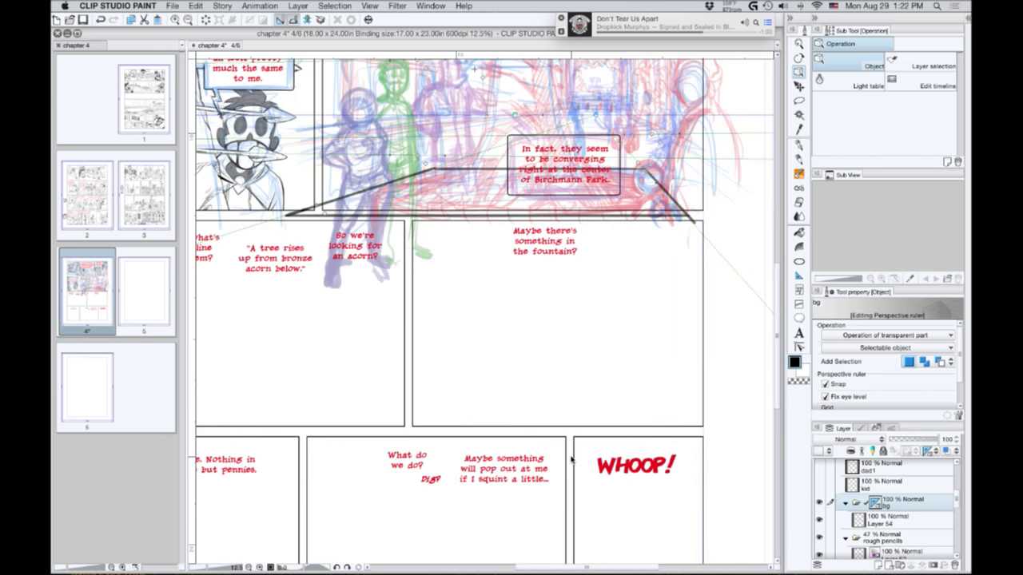
pyautogui.moveTo(533, 254); pyautogui.dragTo(583, 474)
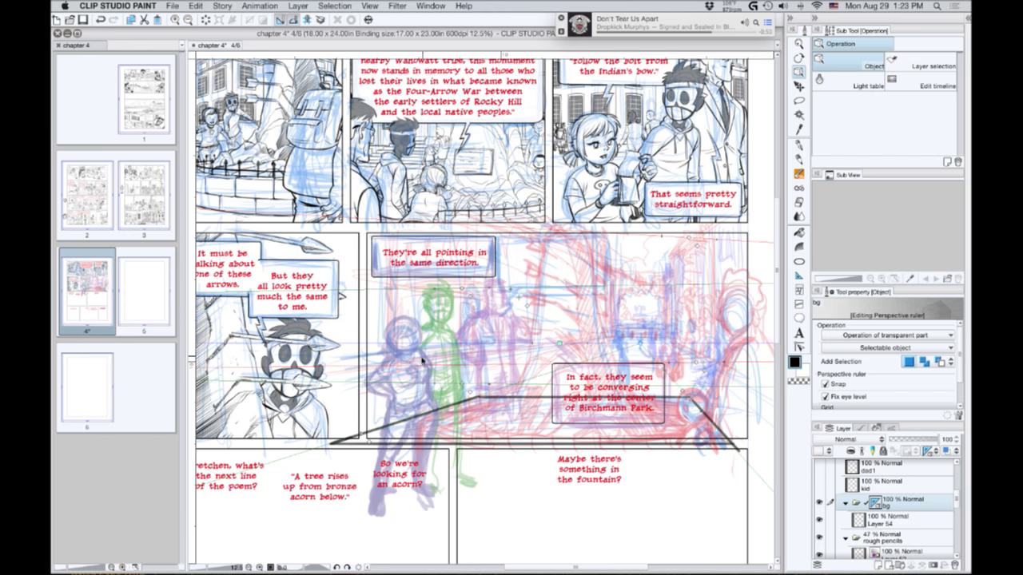
pyautogui.moveTo(399, 372); pyautogui.dragTo(486, 403)
pyautogui.hscroll(-2, 412, 371)
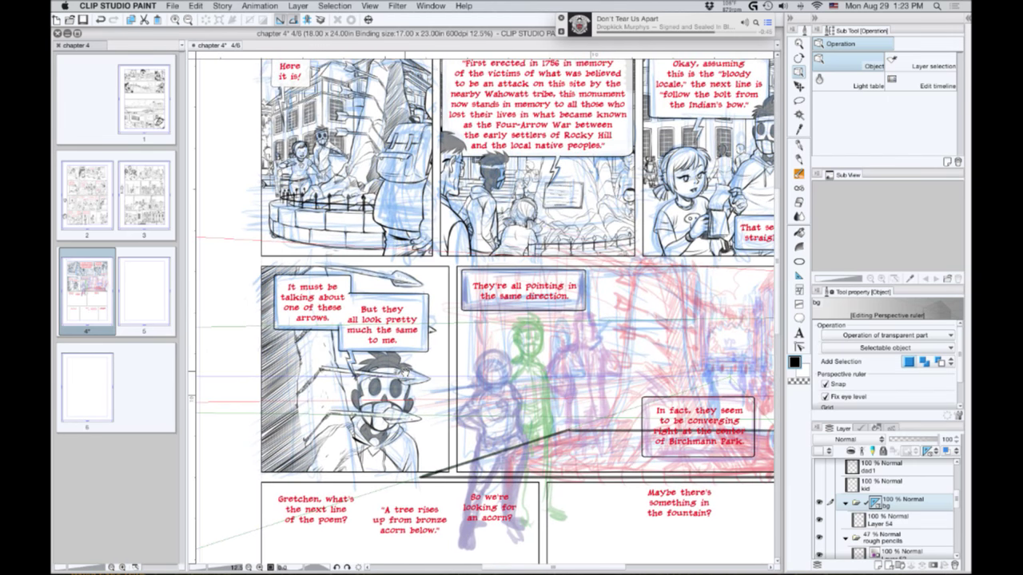
# Show Layer 54's lines in blue layer color and ready the Ellipse tool on a new layer above it.
pyautogui.moveTo(412, 372); pyautogui.dragTo(326, 354)
pyautogui.click(895, 520)
pyautogui.click(946, 452)
pyautogui.hotkey('ctrl', 'shift', 'n')
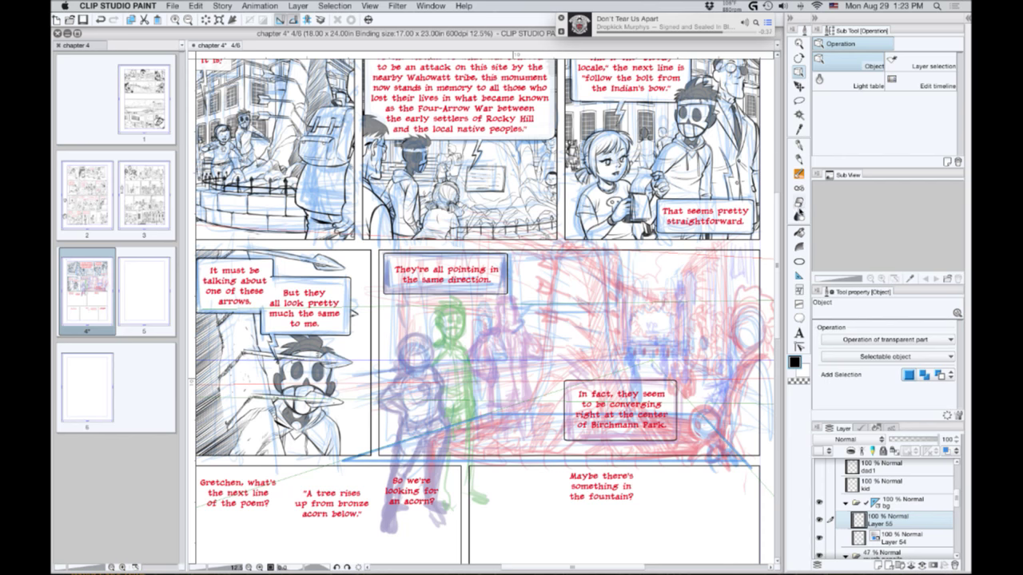
pyautogui.click(798, 262)
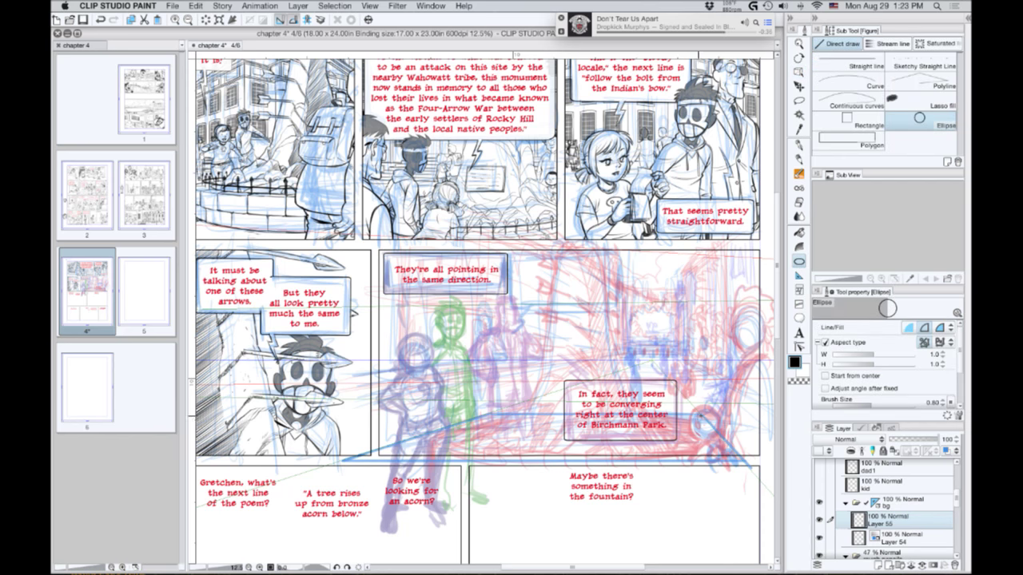
# Try to fit an ellipse for the fountain's rim to the blue guide lines in panel 5.
pyautogui.moveTo(700, 415); pyautogui.dragTo(366, 528)
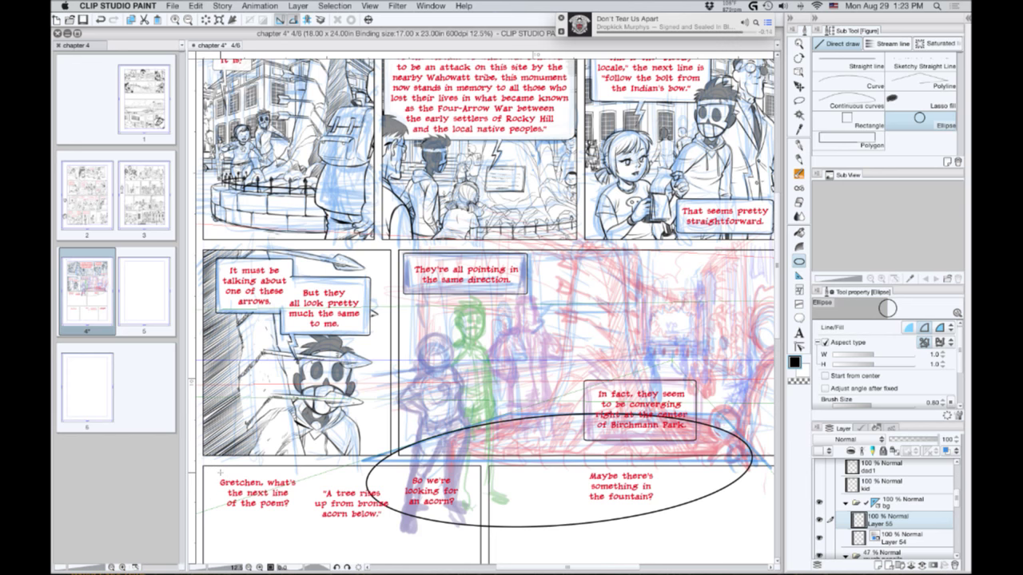
pyautogui.press('super+z')
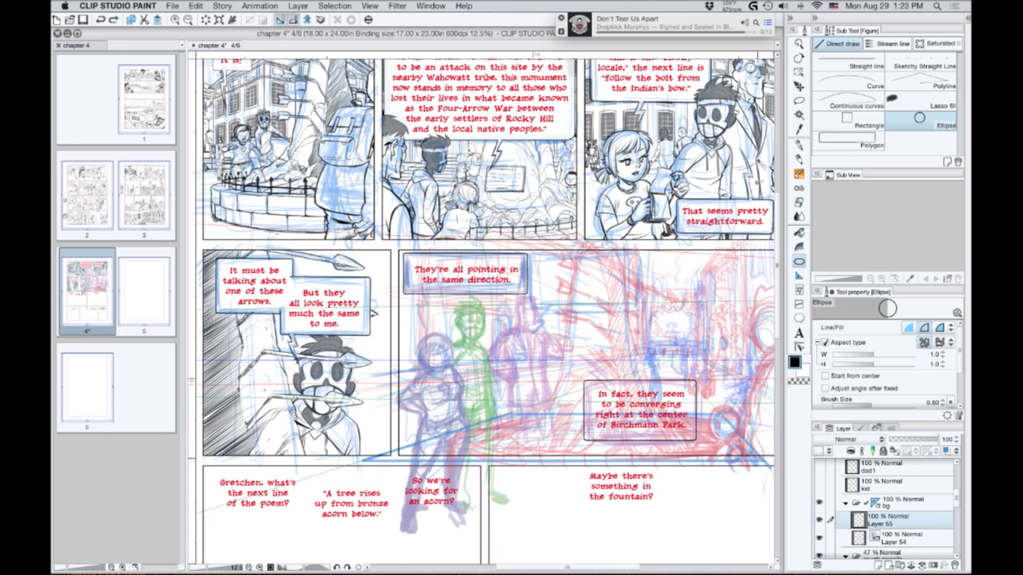
pyautogui.moveTo(764, 462)
pyautogui.mouseDown()
pyautogui.moveTo(324, 392)
pyautogui.moveTo(224, 360)
pyautogui.moveTo(516, 414)
pyautogui.moveTo(468, 411)
pyautogui.mouseUp()
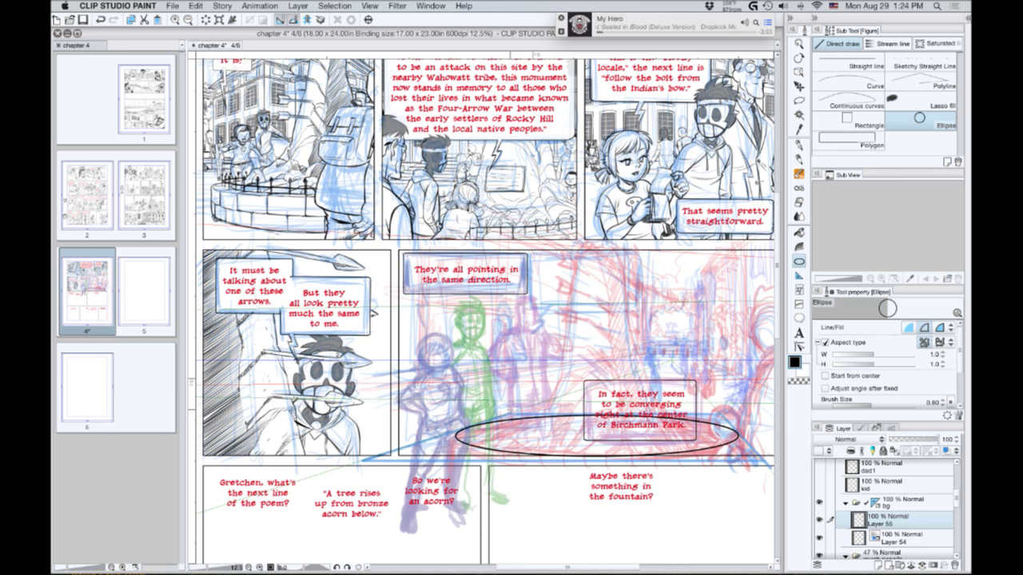
pyautogui.press('super+z')
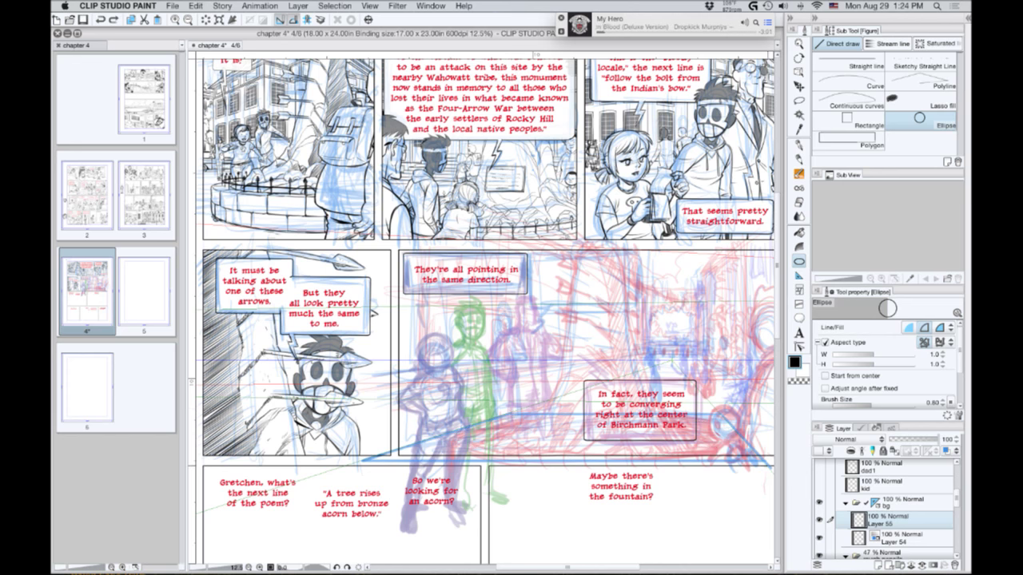
# Draw a wide, flat black ellipse for the fountain's rim inside the blue guide lines along panel 5's lower edge, and return to the pencil.
pyautogui.moveTo(772, 477)
pyautogui.mouseDown()
pyautogui.moveTo(664, 431)
pyautogui.moveTo(508, 413)
pyautogui.mouseUp()
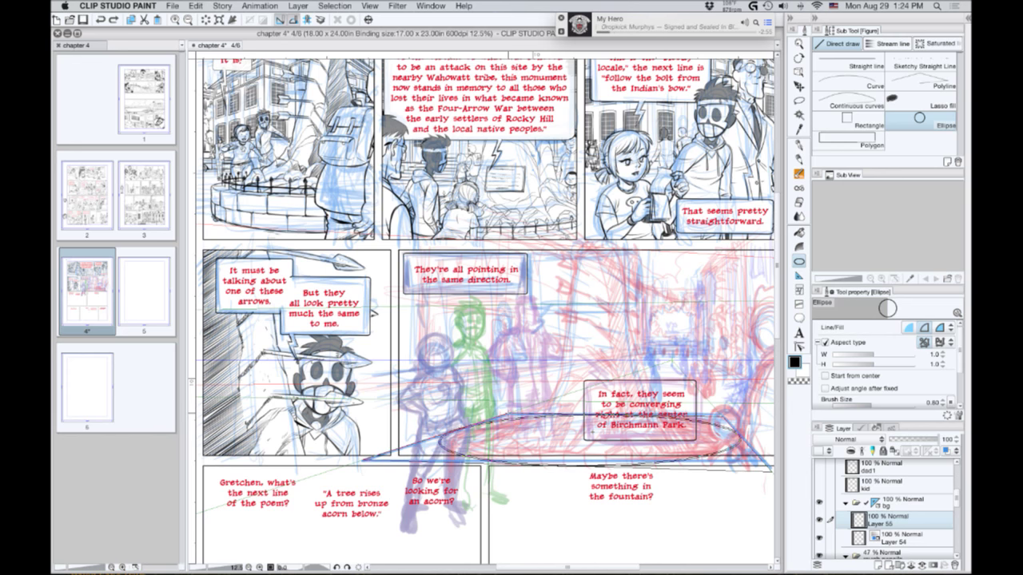
pyautogui.moveTo(441, 413); pyautogui.dragTo(441, 414)
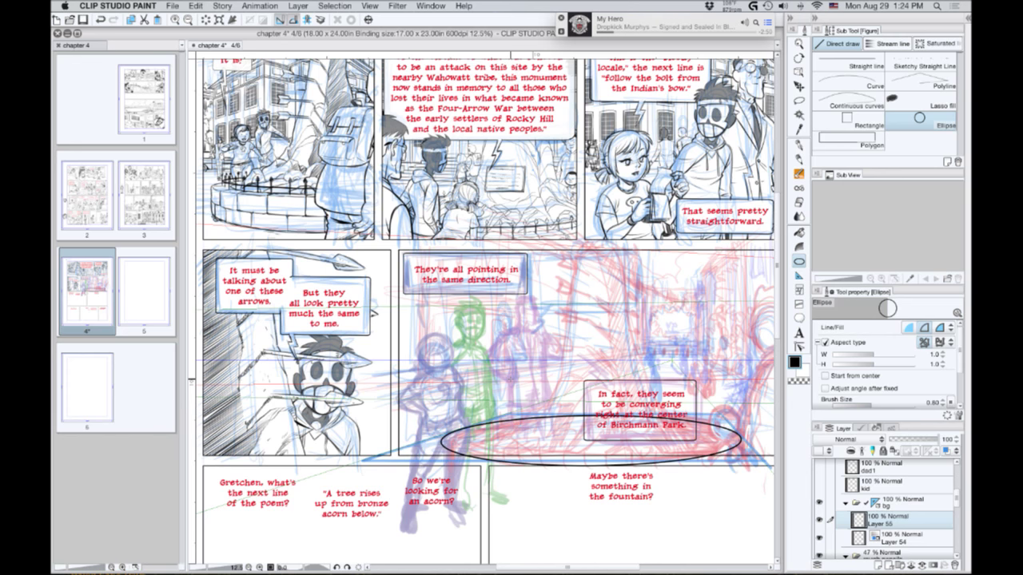
pyautogui.press('p')
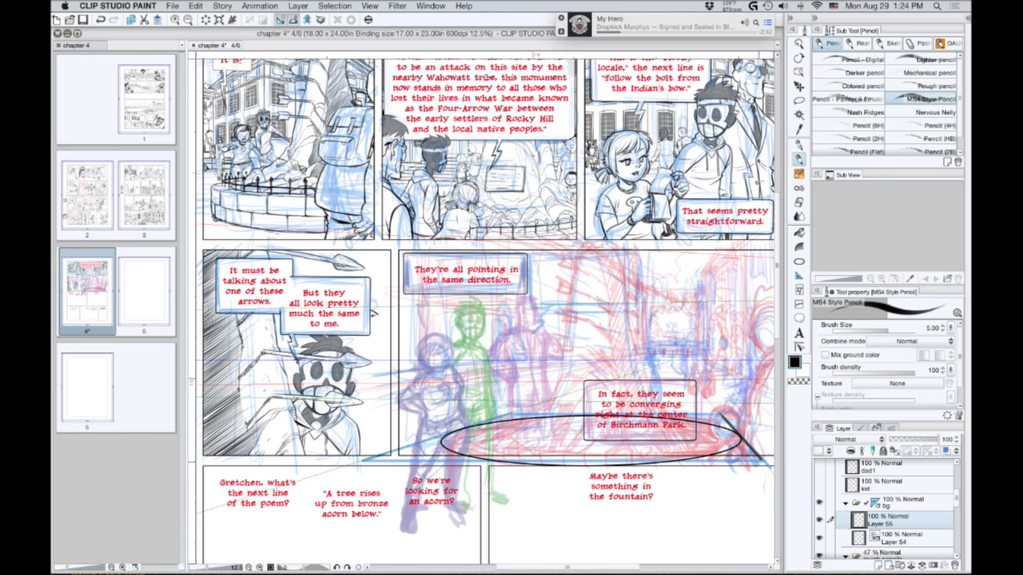
# Try to pencil straight black lines over the blue guide lines along the fountain's lower edge in panel 5.
pyautogui.moveTo(767, 465); pyautogui.dragTo(364, 462)
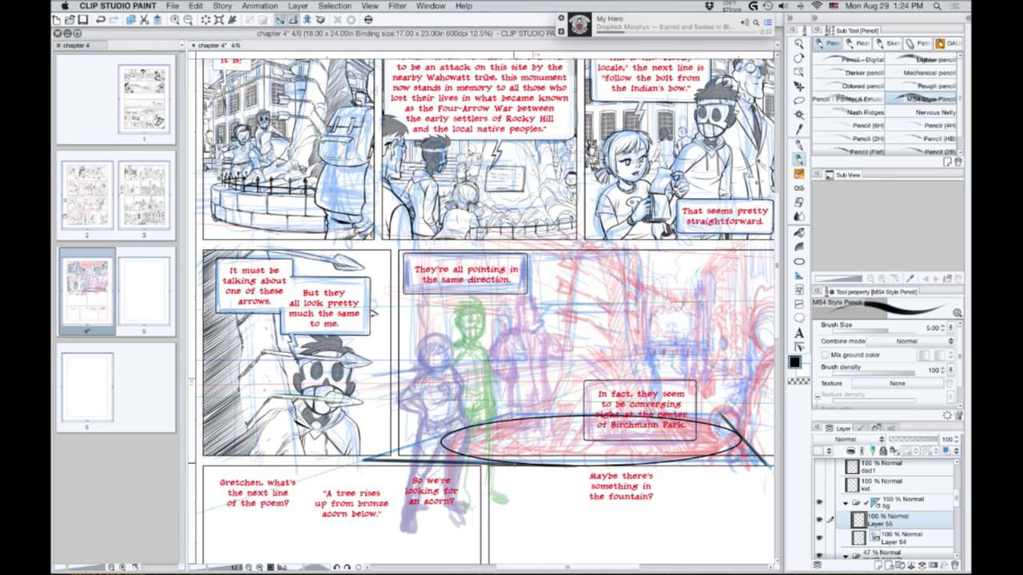
pyautogui.moveTo(514, 464); pyautogui.dragTo(767, 508)
pyautogui.moveTo(353, 402); pyautogui.dragTo(230, 409)
# Undo the straight black lines and the fountain rim ellipse on Layer 55.
pyautogui.press('super+z')
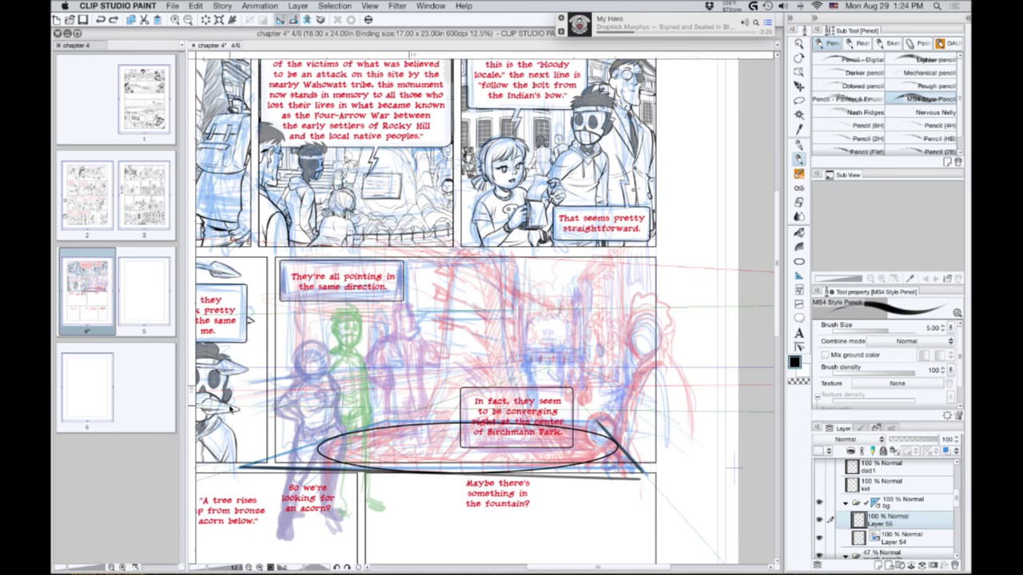
pyautogui.press('super+z')
pyautogui.press('super+z')
pyautogui.press('super+z')
pyautogui.press('super+z')
# Delete the perspective ruler from the bg folder, leaving its layers in place.
pyautogui.click(875, 503)
pyautogui.click(955, 565)
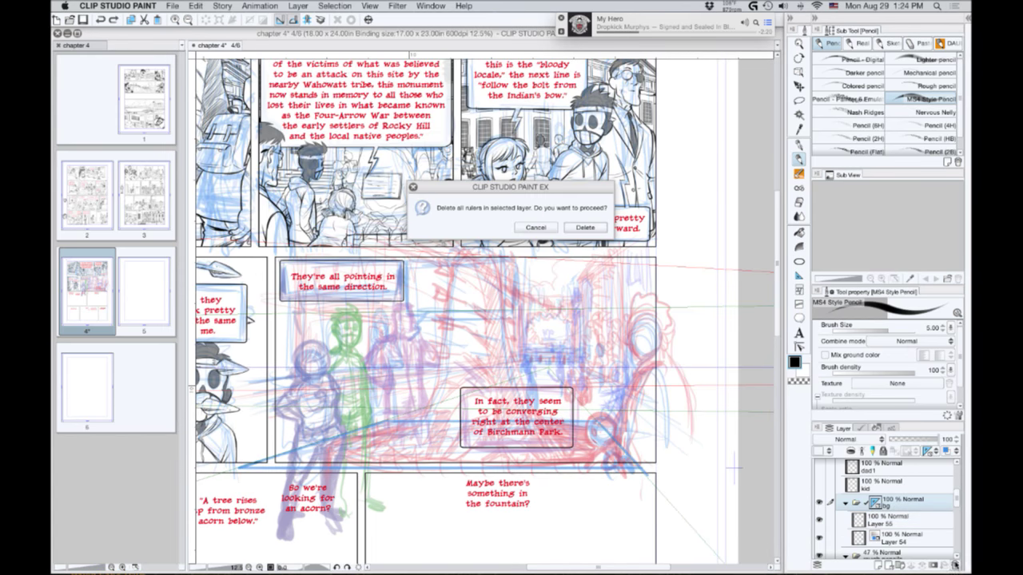
pyautogui.click(529, 230)
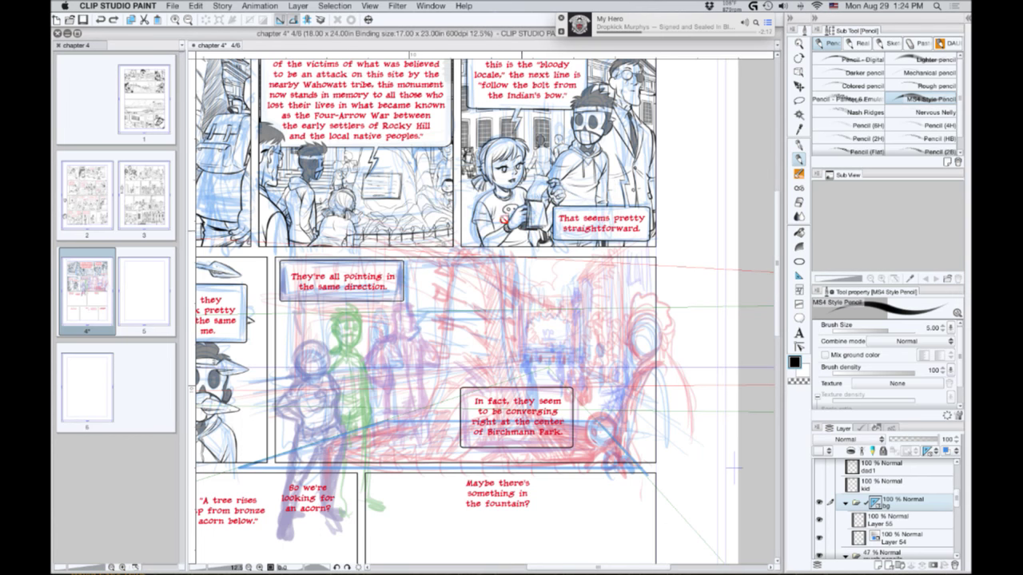
pyautogui.click(799, 72)
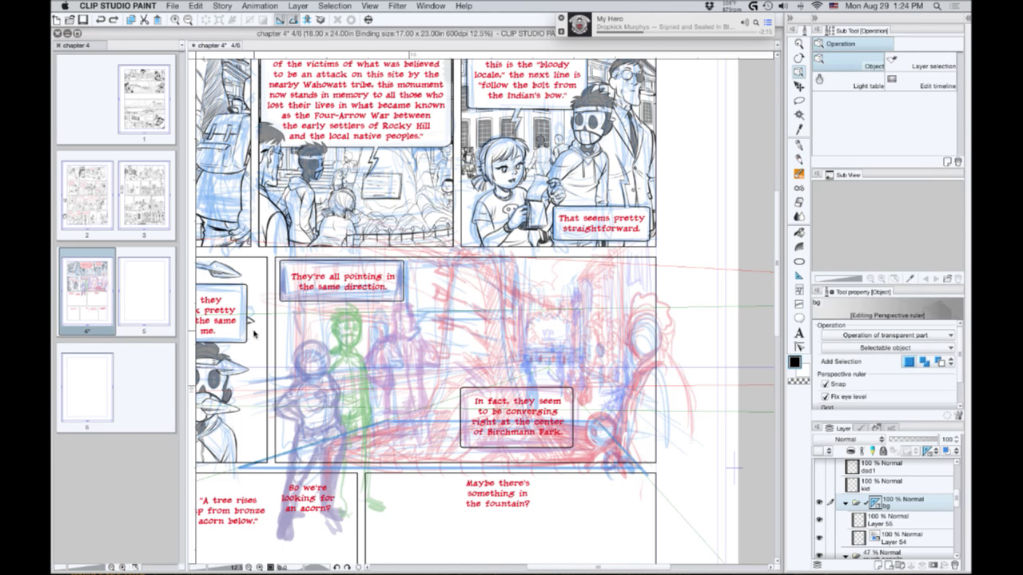
pyautogui.press('super+minus')
pyautogui.press('super+minus')
pyautogui.moveTo(604, 429); pyautogui.dragTo(375, 434)
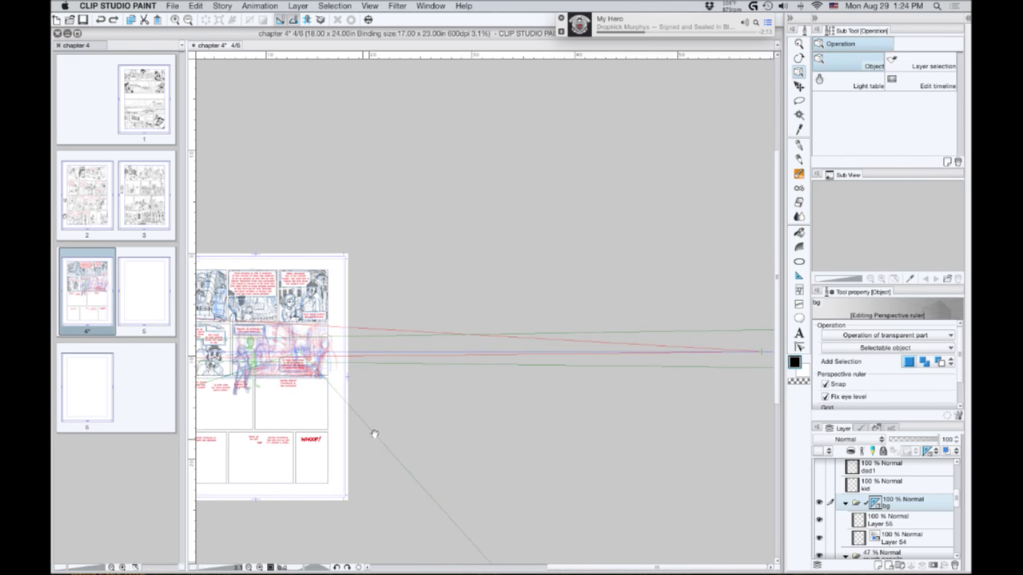
pyautogui.click(759, 352)
pyautogui.rightClick(762, 353)
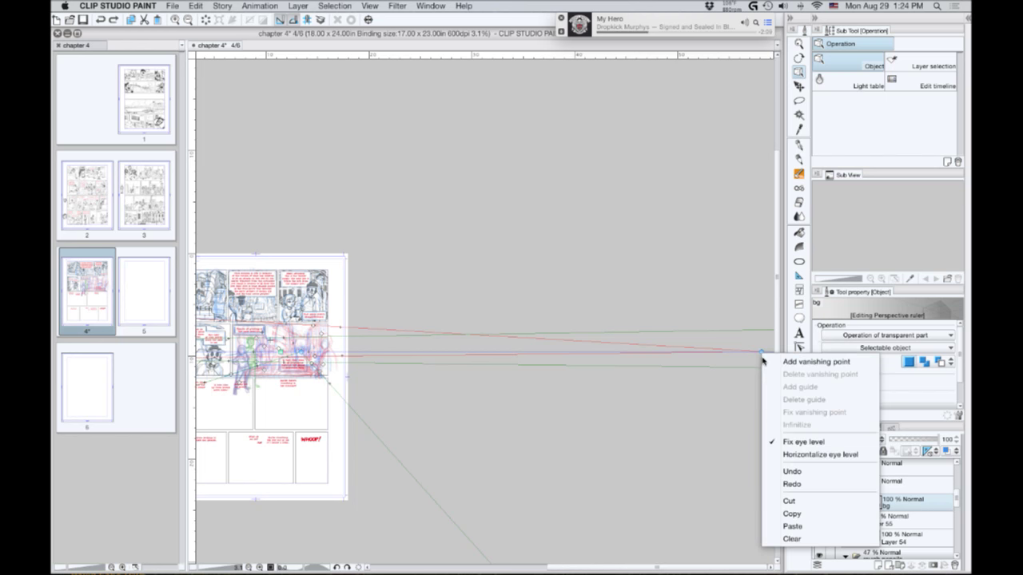
pyautogui.click(792, 529)
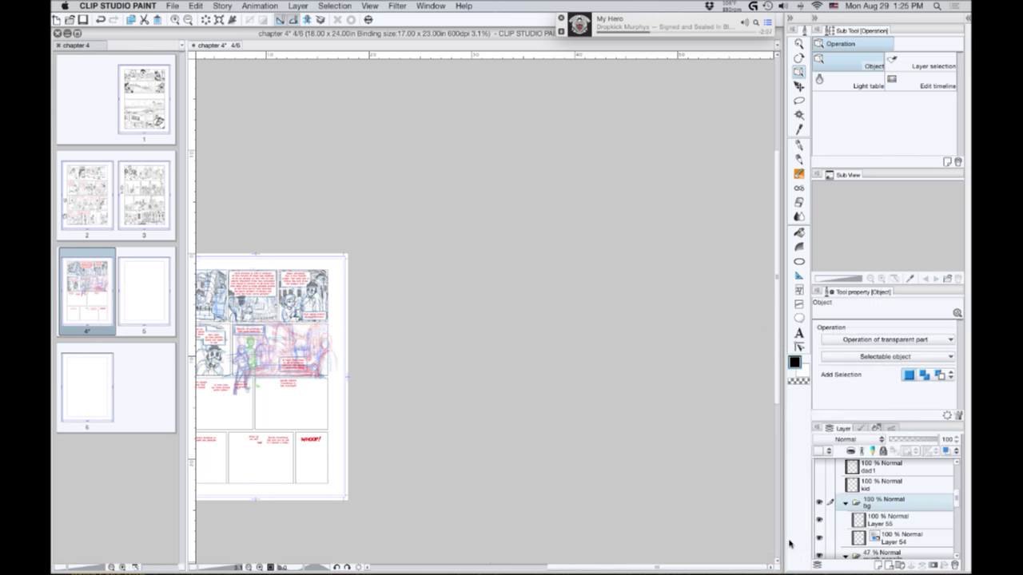
# Create a new perspective ruler on the bg folder, tracing the blue diagonal guide lines at both ends of panel 5's fountain.
pyautogui.moveTo(286, 446); pyautogui.dragTo(643, 446)
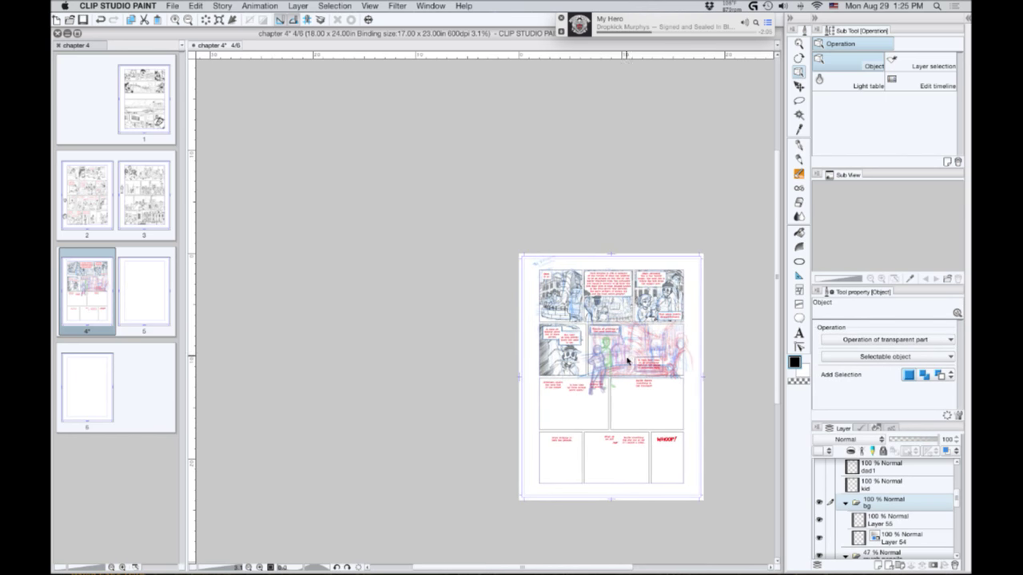
pyautogui.scroll(2, 627, 371)
pyautogui.moveTo(651, 386); pyautogui.dragTo(457, 383)
pyautogui.click(799, 275)
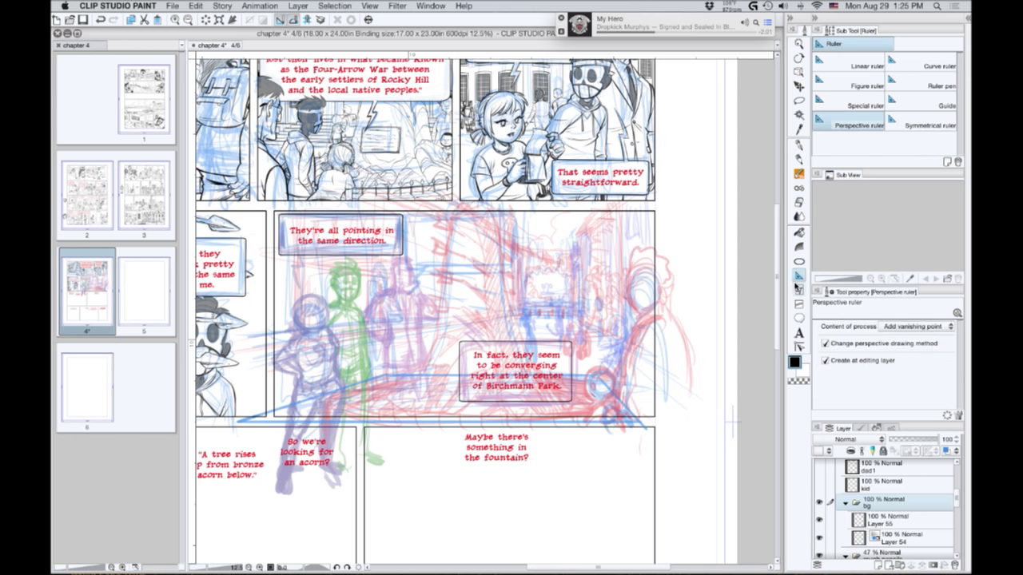
pyautogui.moveTo(641, 421); pyautogui.dragTo(596, 367)
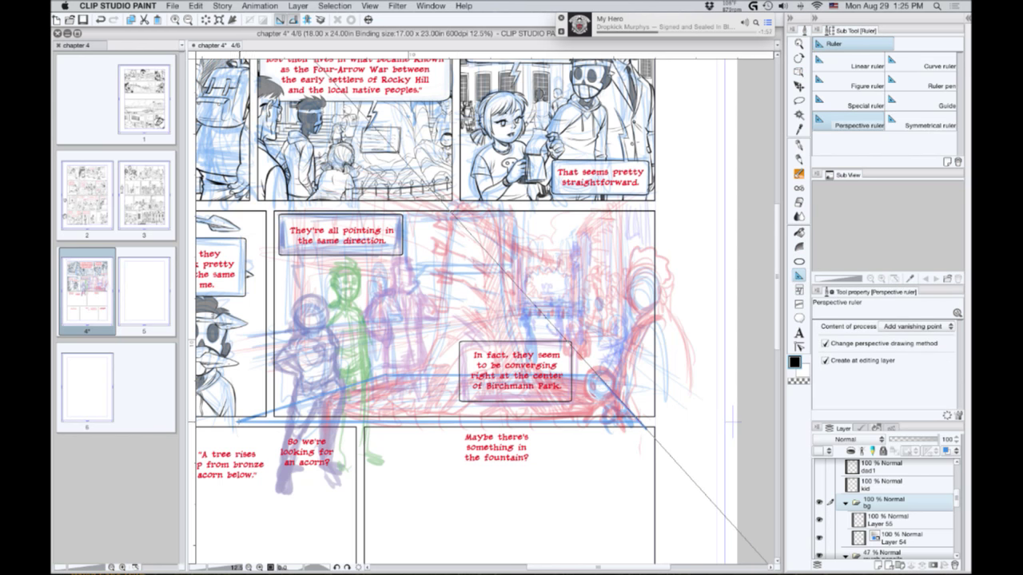
pyautogui.moveTo(238, 422); pyautogui.dragTo(336, 390)
pyautogui.moveTo(624, 298); pyautogui.dragTo(628, 296)
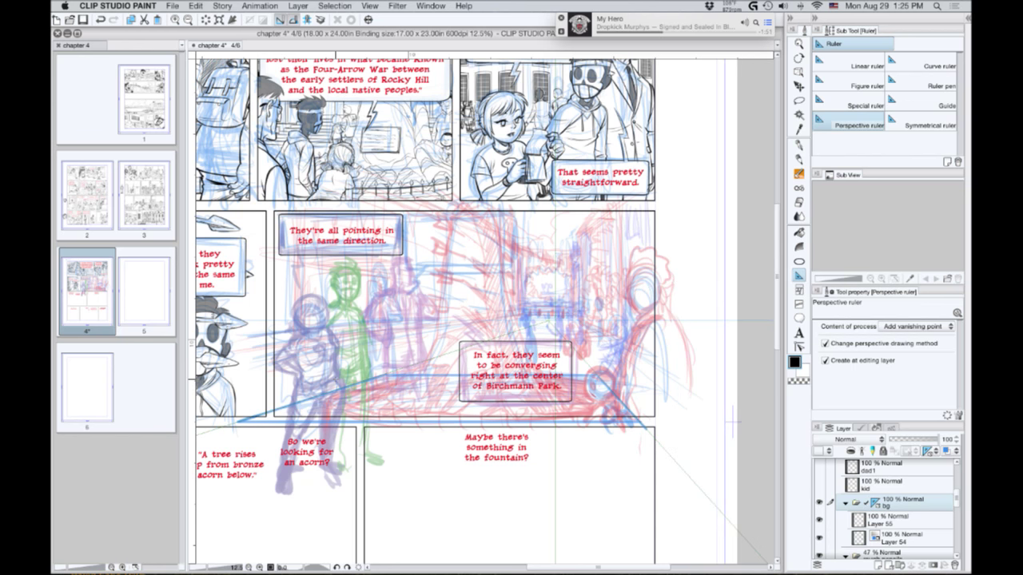
# Add another vanishing point to the bg folder's ruler along the horizontal blue guide line at the fountain's lower edge.
pyautogui.moveTo(385, 506); pyautogui.dragTo(466, 474)
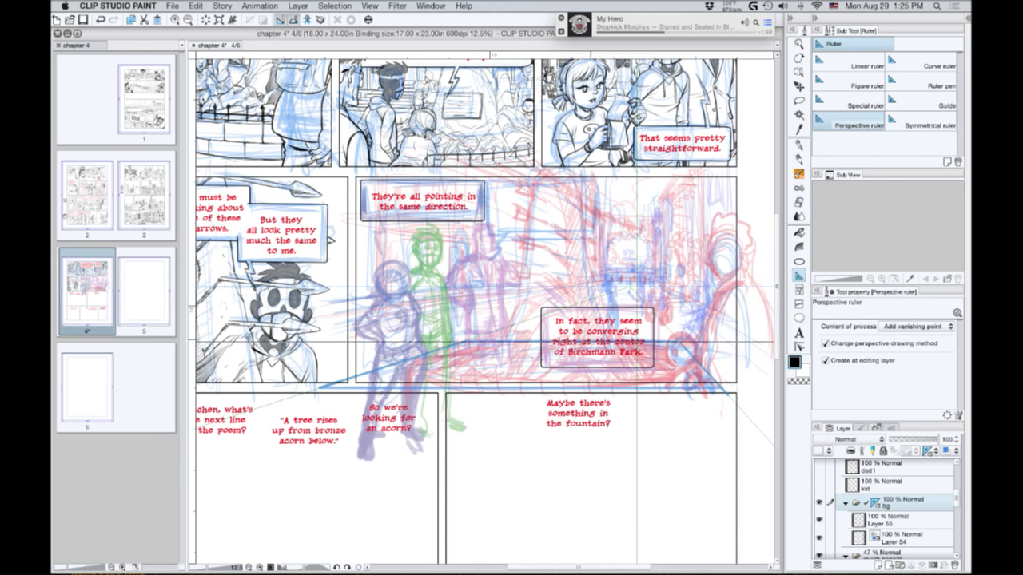
pyautogui.moveTo(310, 387); pyautogui.dragTo(418, 389)
pyautogui.moveTo(535, 360); pyautogui.dragTo(543, 402)
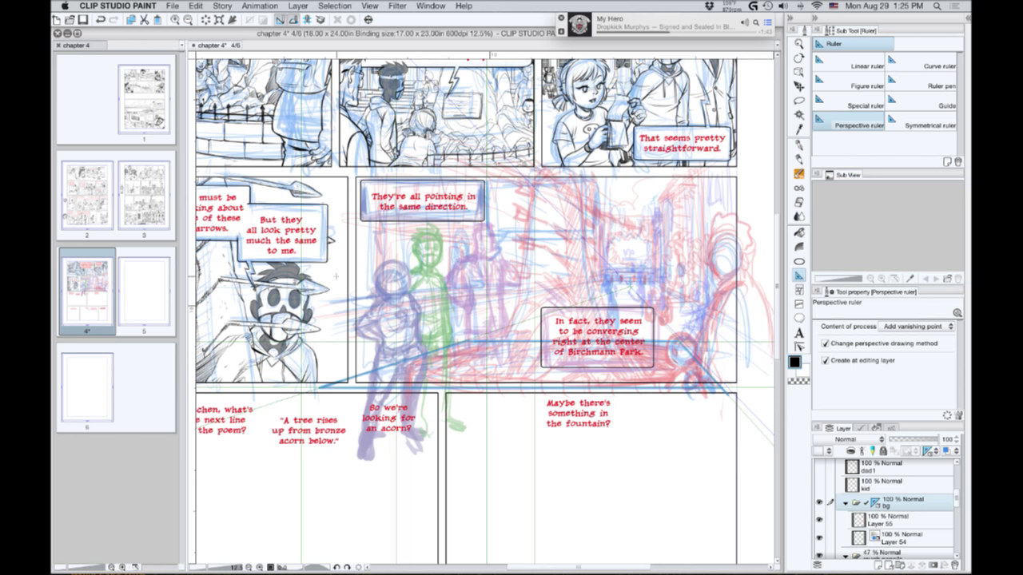
# Try to draw a rim ellipse on Layer 55 from the lower right corner of the fountain's guide lines.
pyautogui.press('p')
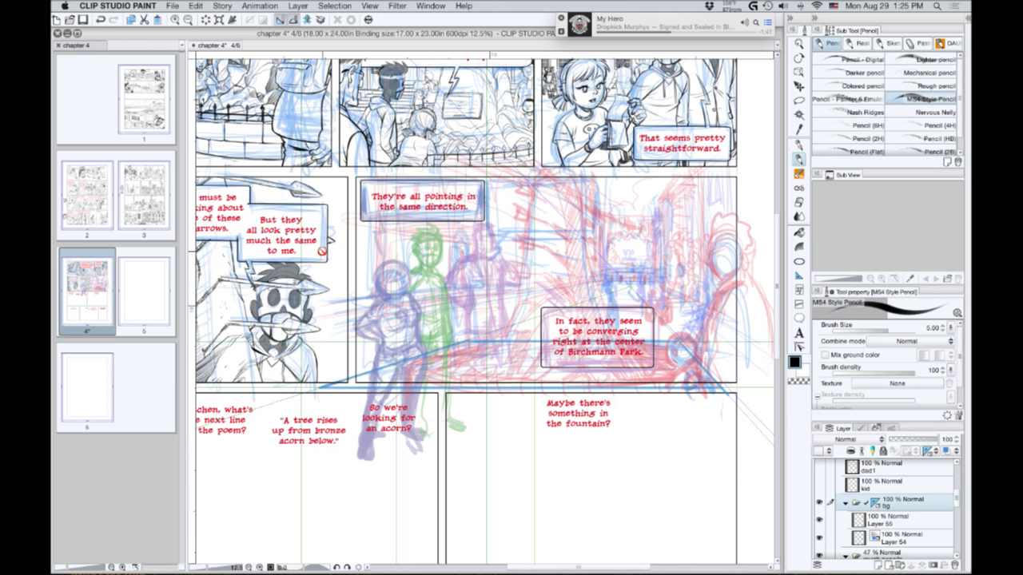
pyautogui.click(799, 262)
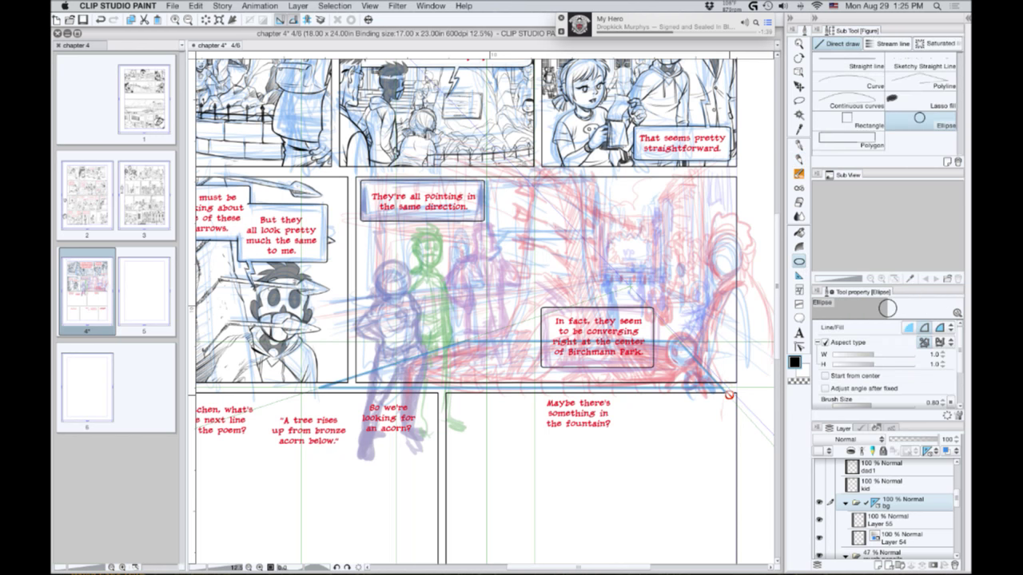
pyautogui.click(883, 520)
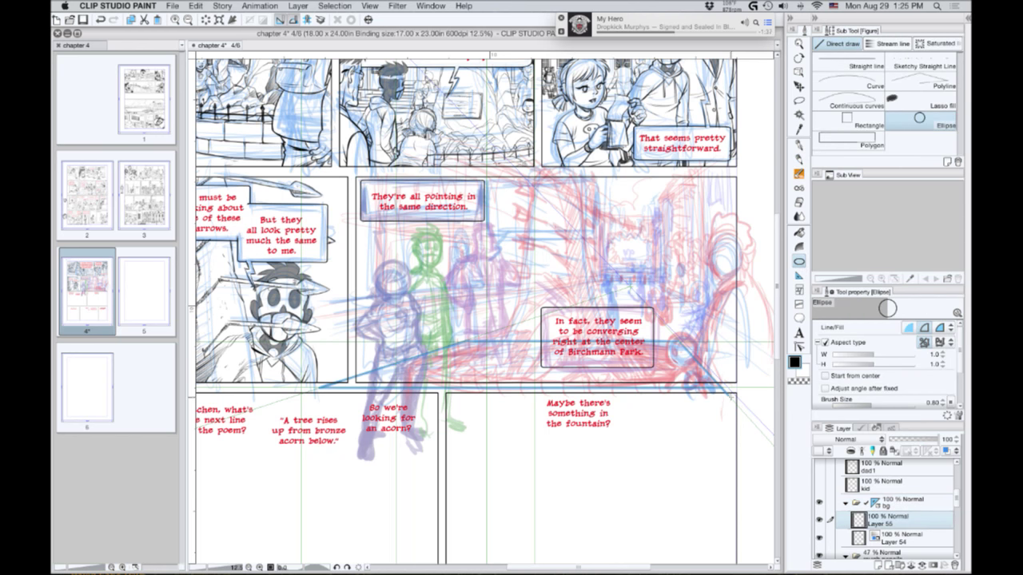
pyautogui.moveTo(729, 395); pyautogui.dragTo(361, 390)
pyautogui.moveTo(316, 308); pyautogui.dragTo(310, 306)
pyautogui.press('super+z')
# Try to draw a wide rim ellipse from the upper right corner of the fountain's guide lines, and undo it.
pyautogui.moveTo(680, 345); pyautogui.dragTo(464, 342)
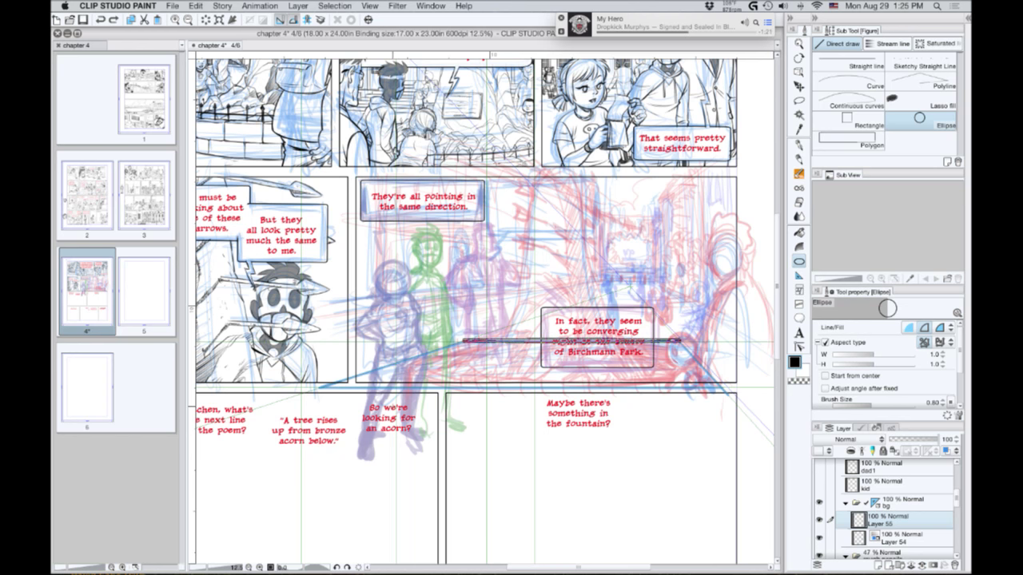
pyautogui.moveTo(464, 344); pyautogui.dragTo(392, 406)
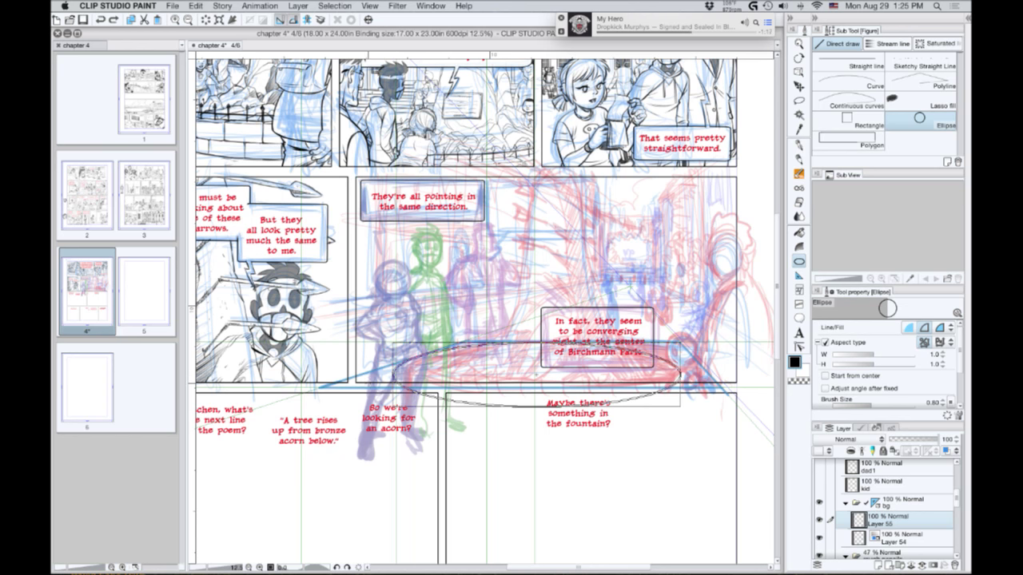
pyautogui.moveTo(392, 406); pyautogui.dragTo(391, 406)
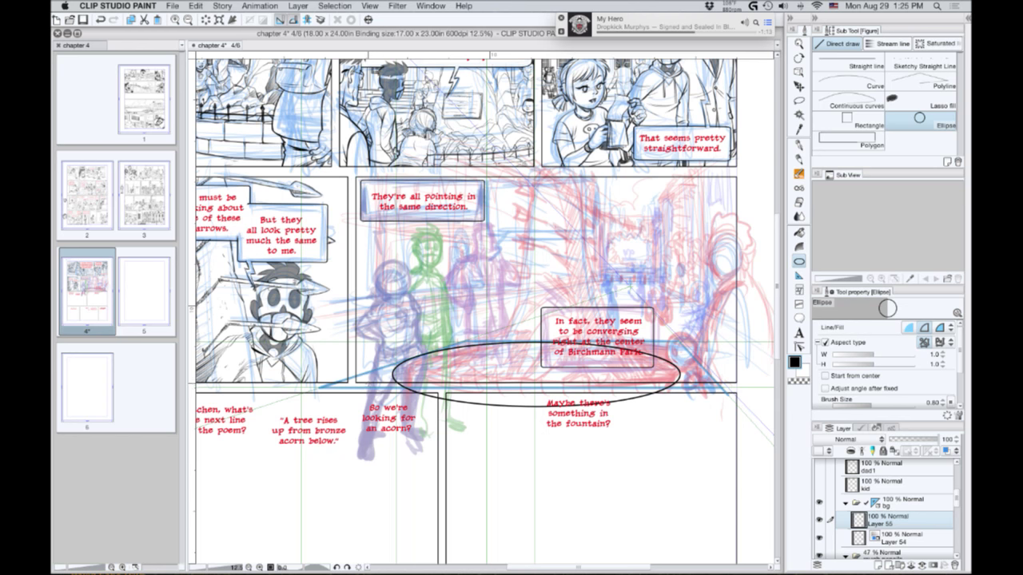
pyautogui.press('super+z')
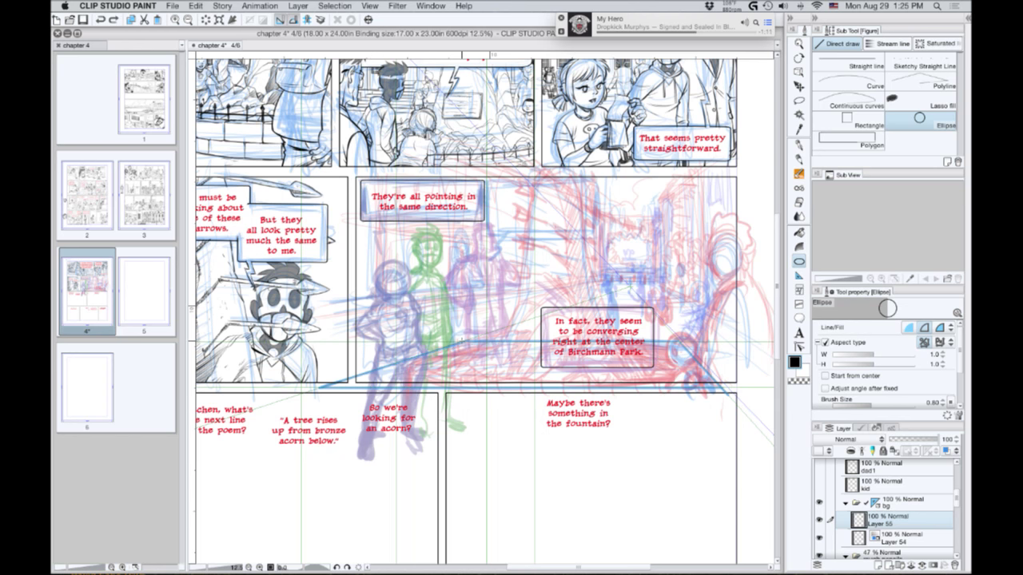
# Try a rim ellipse from the guide's upper left corner, and undo it together with the bg folder's new perspective ruler.
pyautogui.moveTo(463, 343); pyautogui.dragTo(747, 420)
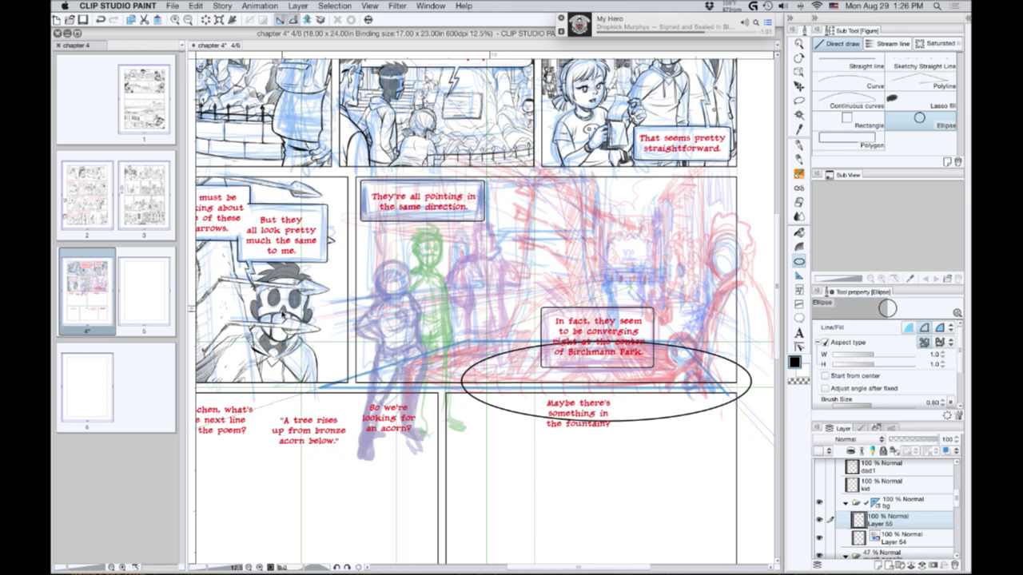
pyautogui.press('super+z')
pyautogui.press('super+z')
pyautogui.press('super+z')
pyautogui.press('super+z')
pyautogui.press('super+z')
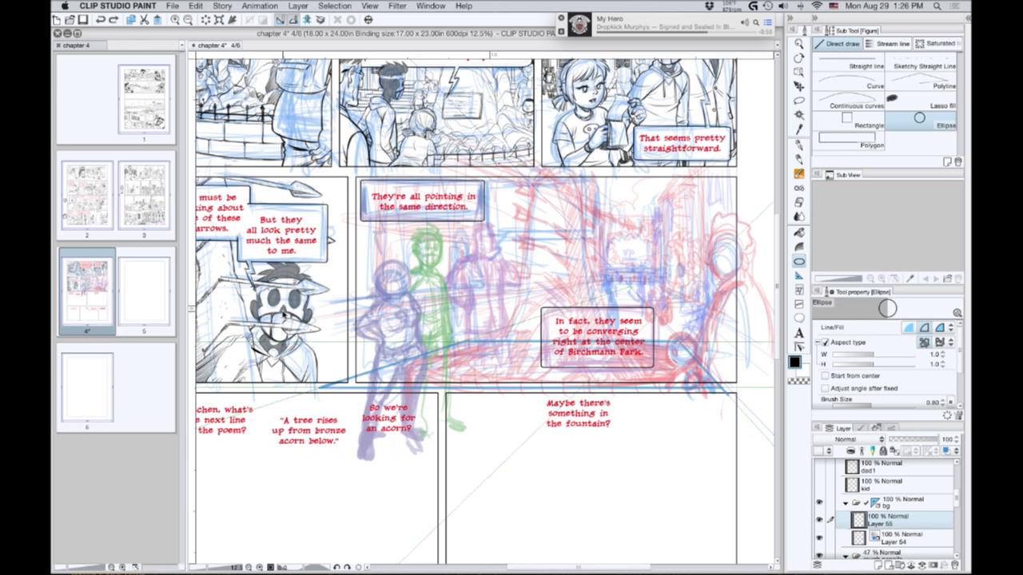
pyautogui.press('super+z')
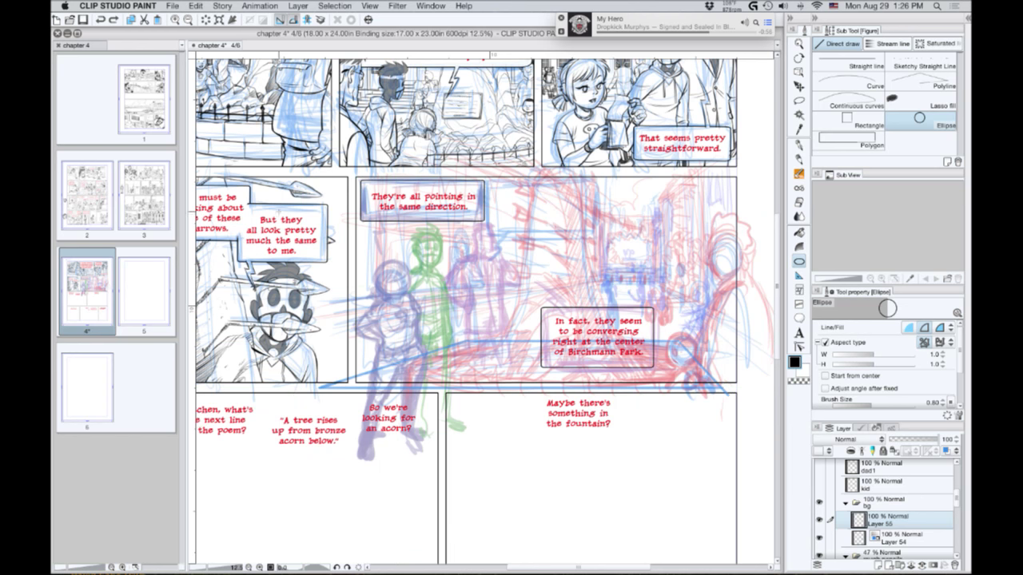
# Give Layer 55 a perspective ruler and move its vanishing point just below the blue sign in panel 5's background.
pyautogui.press('o')
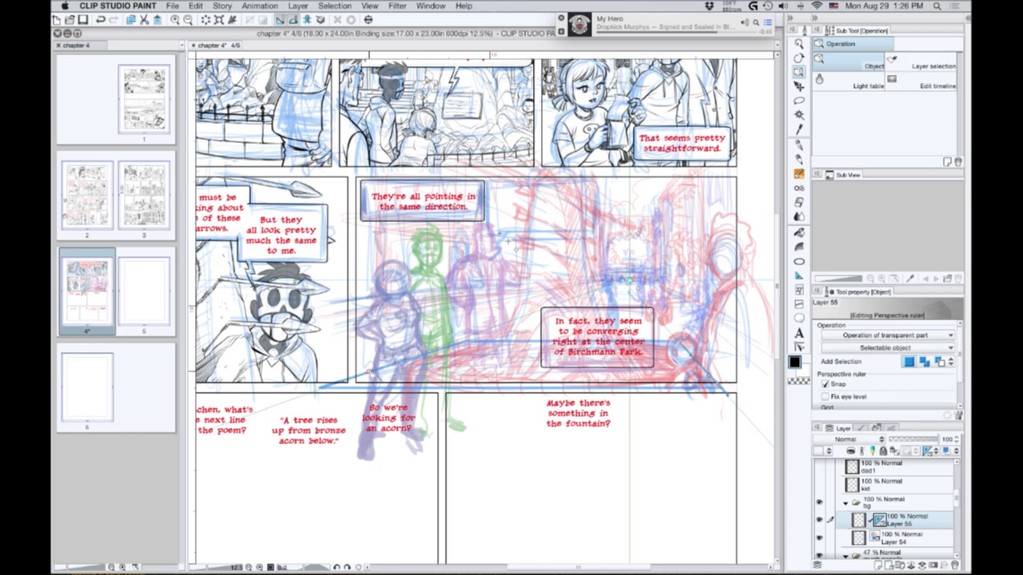
pyautogui.moveTo(623, 281); pyautogui.dragTo(625, 287)
pyautogui.moveTo(625, 287); pyautogui.dragTo(629, 288)
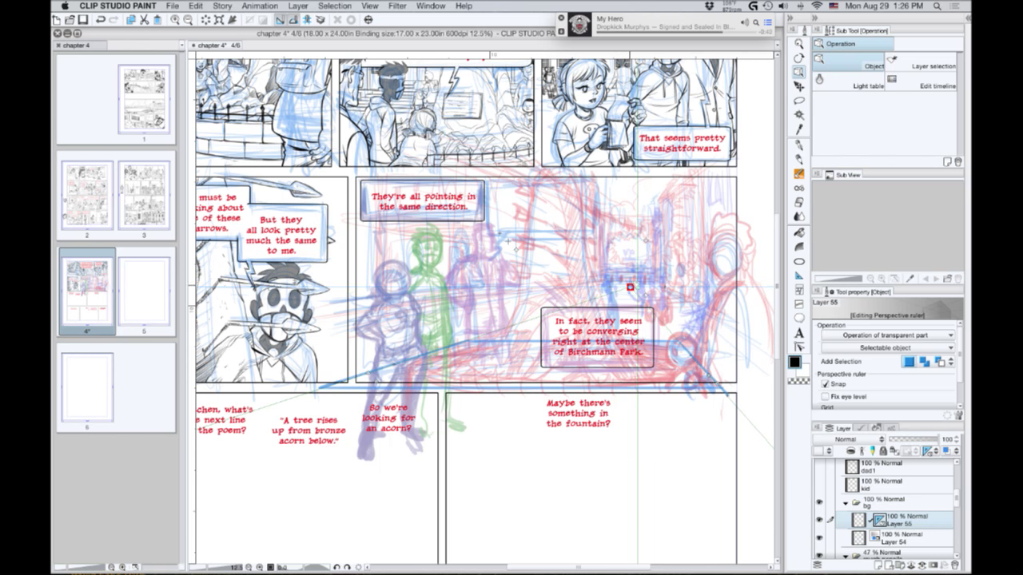
# Try to draw the fountain's rim on Layer 55 as an ellipse snapped to the layer's perspective ruler.
pyautogui.click(799, 262)
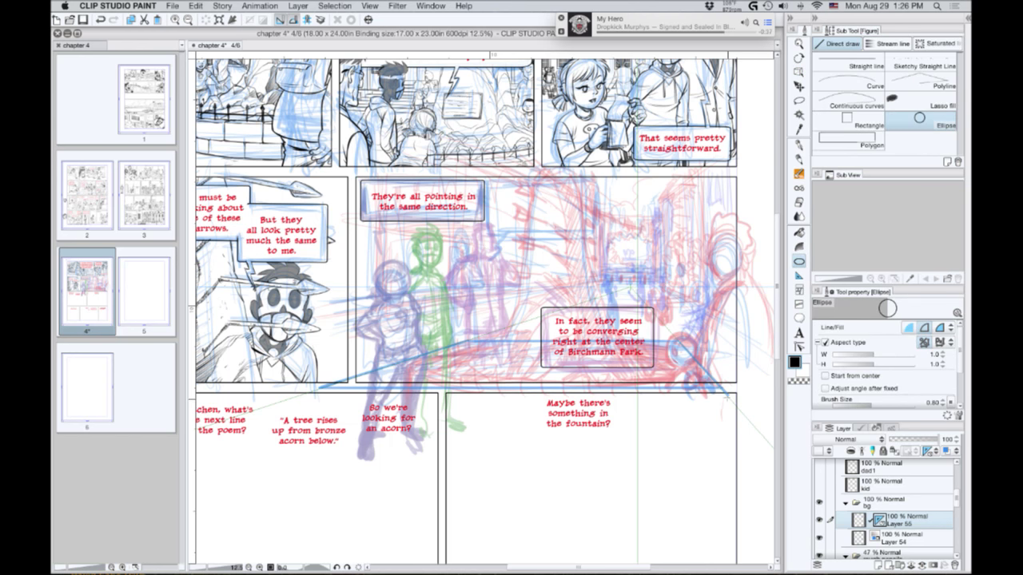
pyautogui.moveTo(679, 342)
pyautogui.mouseDown()
pyautogui.moveTo(615, 403)
pyautogui.moveTo(356, 470)
pyautogui.moveTo(608, 408)
pyautogui.moveTo(440, 530)
pyautogui.moveTo(352, 556)
pyautogui.moveTo(407, 557)
pyautogui.mouseUp()
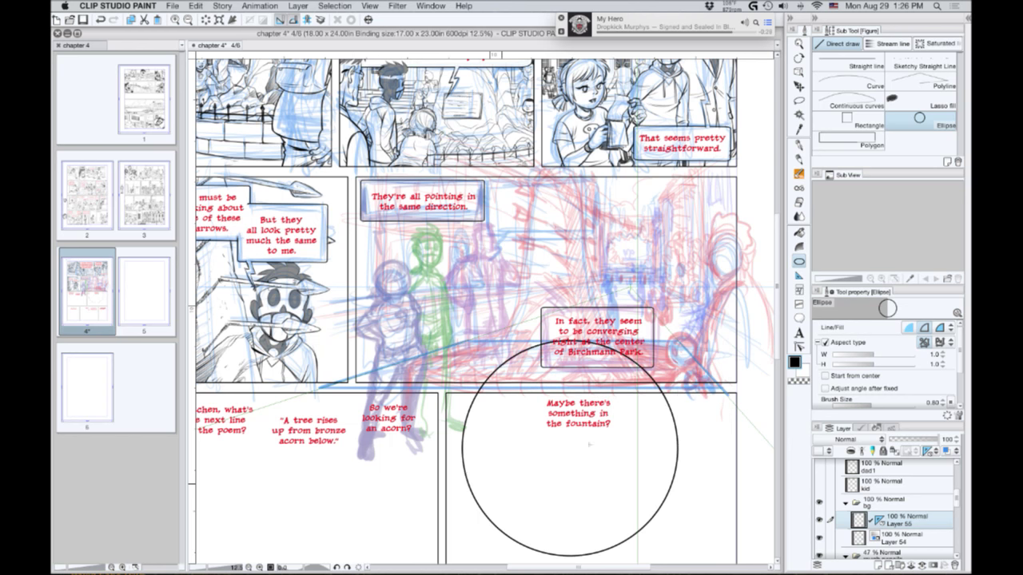
pyautogui.press('super+z')
pyautogui.moveTo(730, 399); pyautogui.dragTo(377, 412)
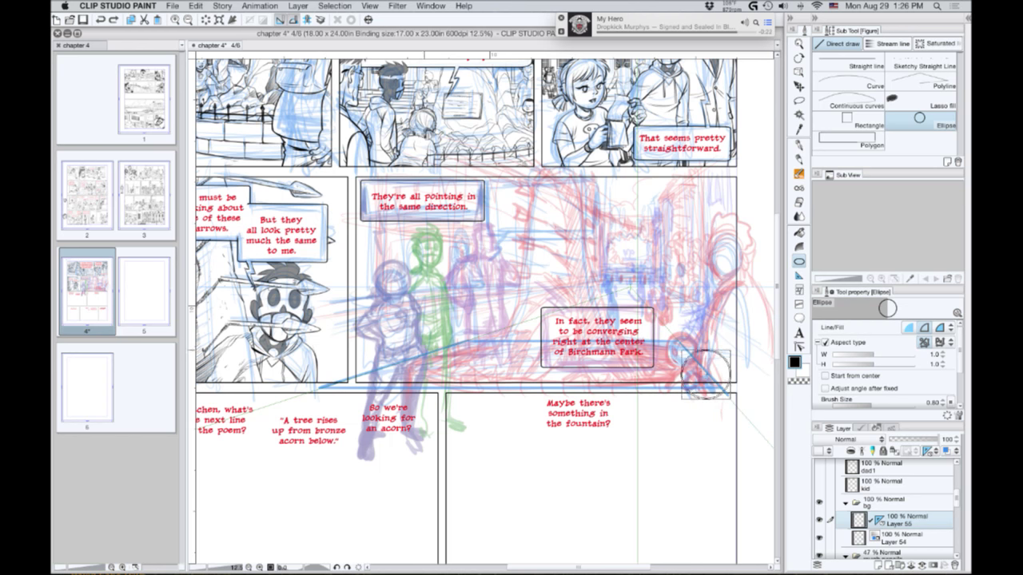
pyautogui.moveTo(729, 400)
pyautogui.mouseDown()
pyautogui.moveTo(670, 341)
pyautogui.moveTo(524, 341)
pyautogui.mouseUp()
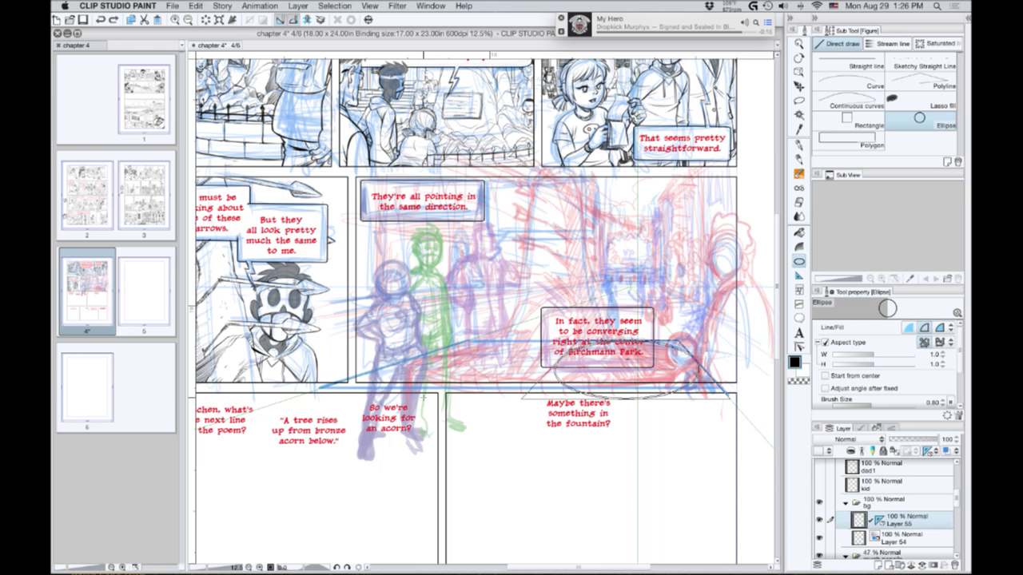
pyautogui.moveTo(524, 341); pyautogui.dragTo(522, 340)
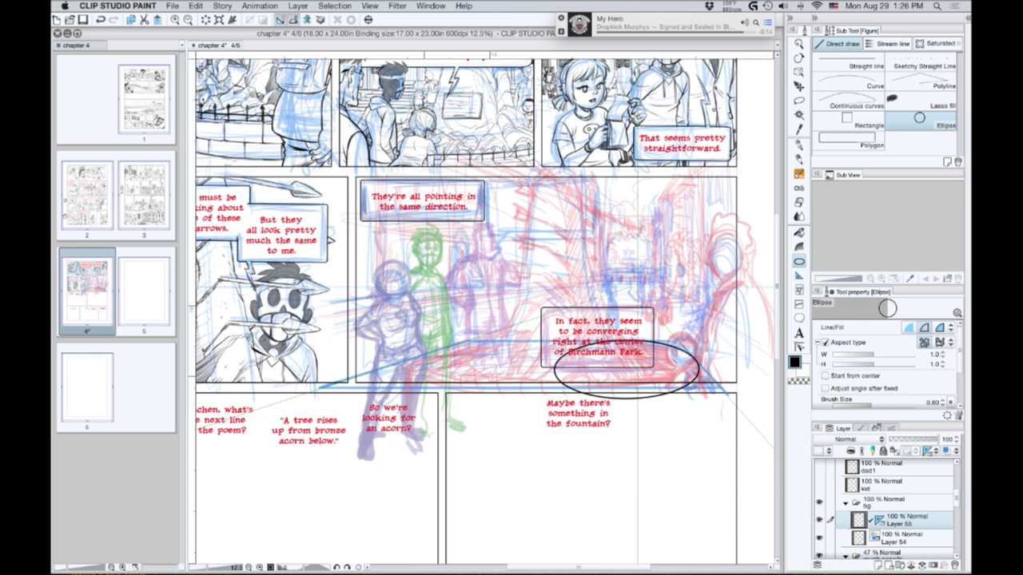
pyautogui.press('super+z')
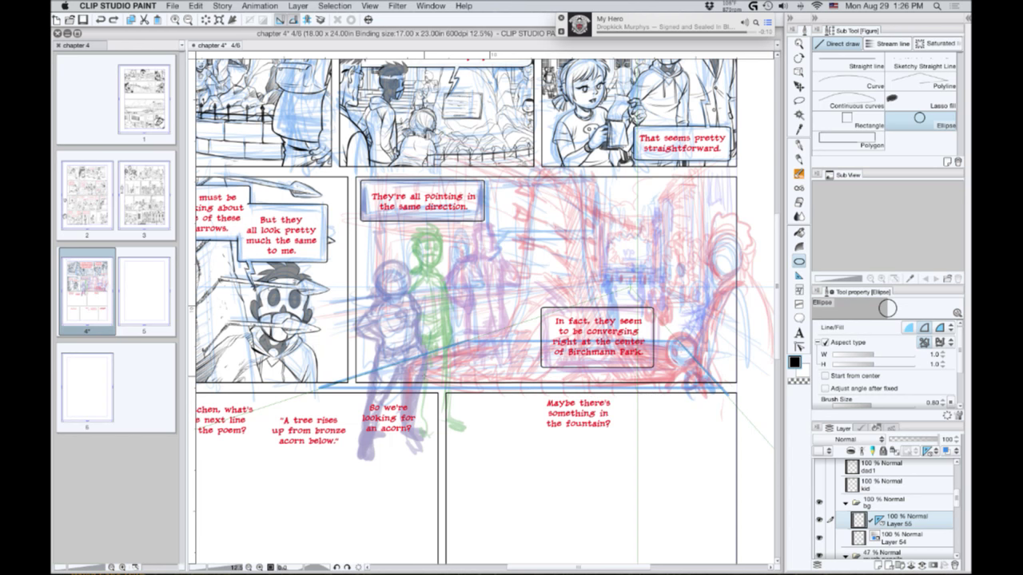
# Try a circle over the blue sign in panel 5's background and transform it down onto the fountain's guide lines.
pyautogui.moveTo(665, 206); pyautogui.dragTo(595, 302)
pyautogui.moveTo(680, 271); pyautogui.dragTo(590, 281)
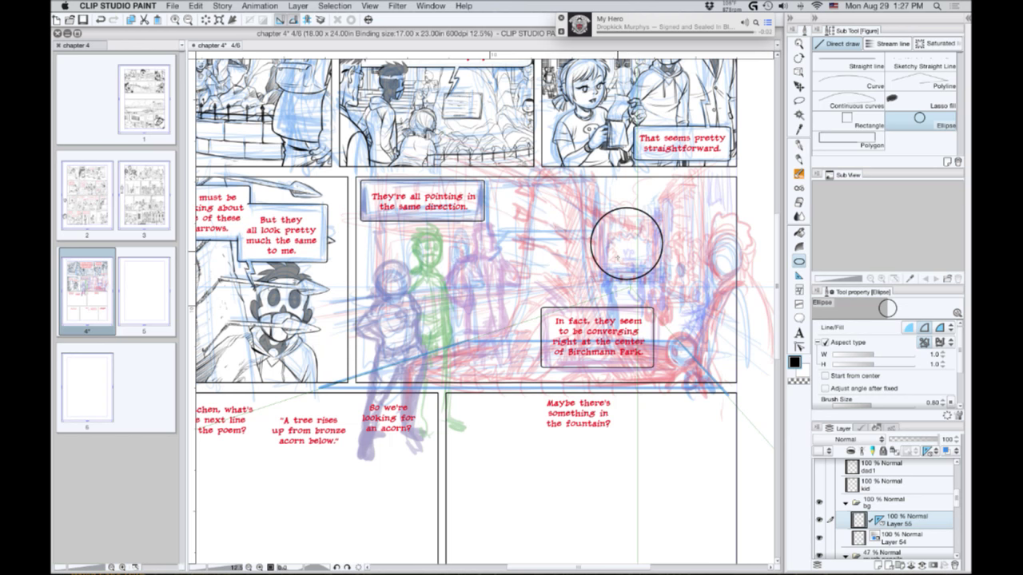
pyautogui.click(219, 19)
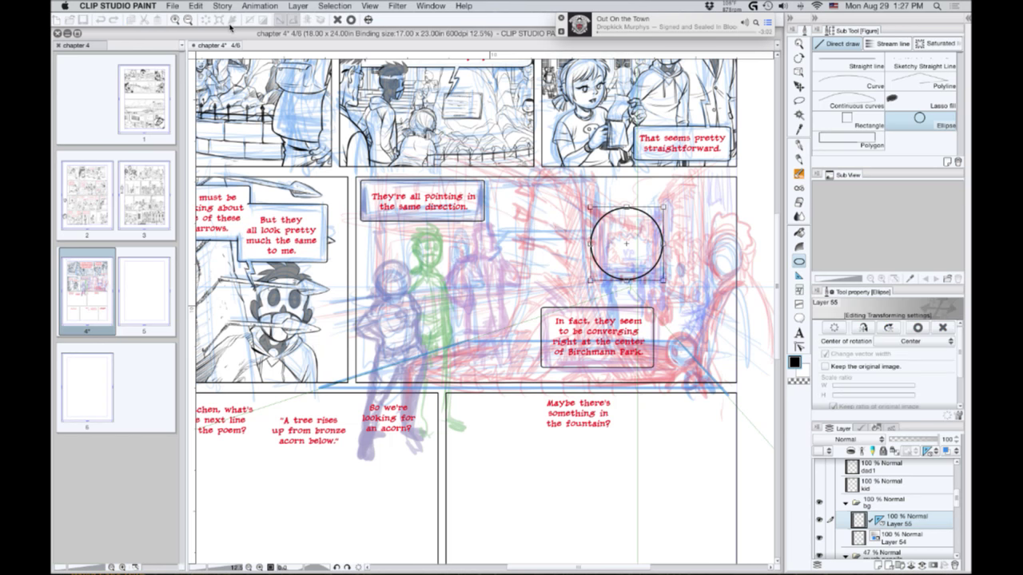
pyautogui.moveTo(627, 244)
pyautogui.mouseDown()
pyautogui.moveTo(650, 382)
pyautogui.moveTo(616, 397)
pyautogui.mouseUp()
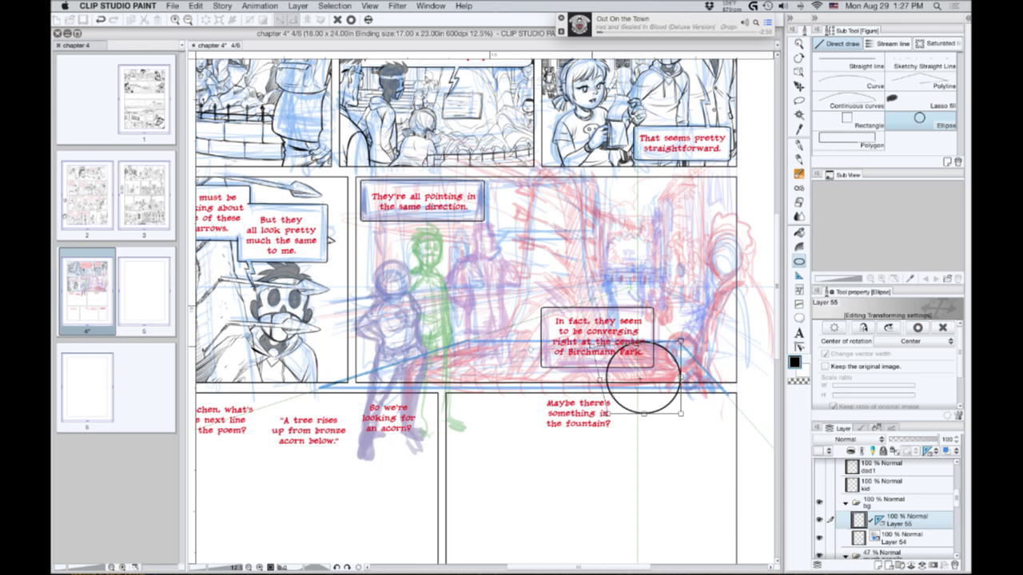
# Try distorting the circle's corners into a flat rim ellipse matching the blue guide lines, and undo it together with the circle.
pyautogui.moveTo(608, 340); pyautogui.dragTo(467, 341)
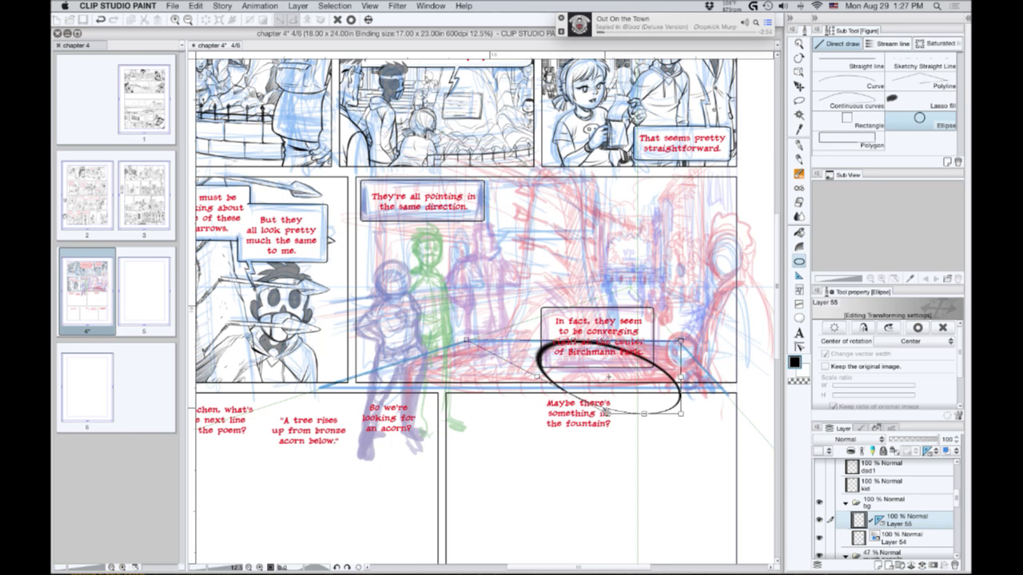
pyautogui.moveTo(608, 413); pyautogui.dragTo(600, 415)
pyautogui.moveTo(533, 378); pyautogui.dragTo(294, 398)
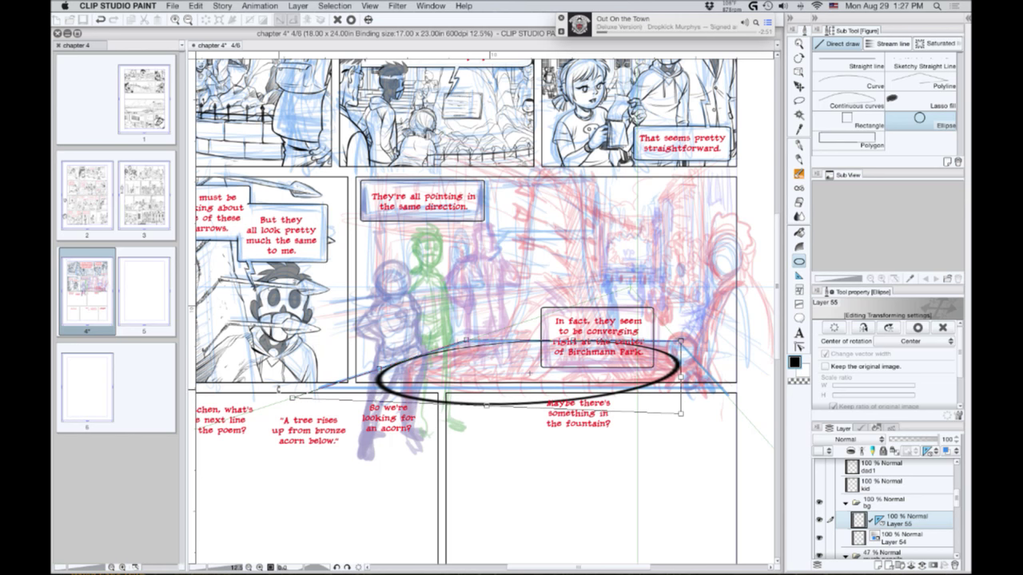
pyautogui.moveTo(682, 417); pyautogui.dragTo(728, 399)
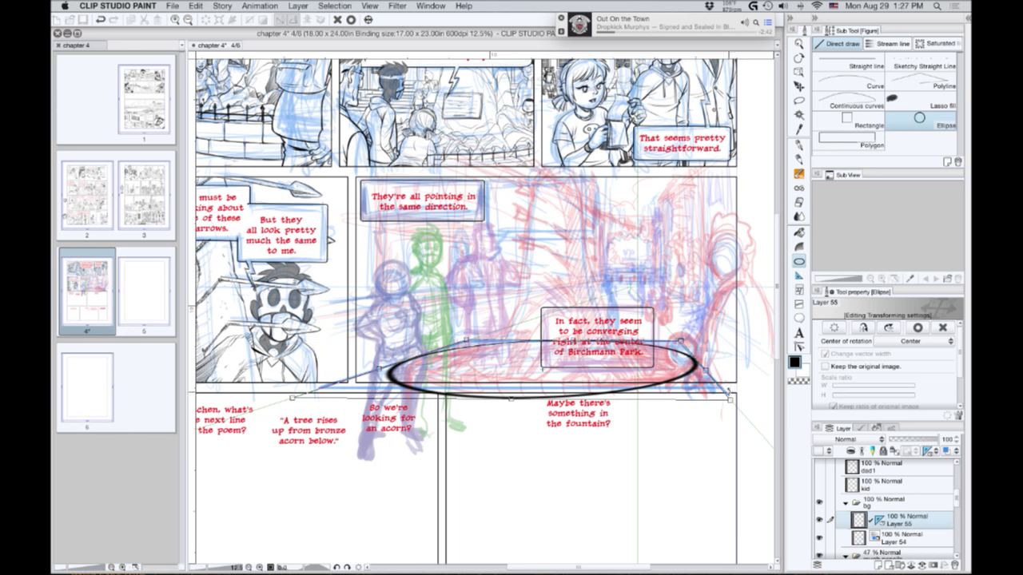
pyautogui.moveTo(681, 342); pyautogui.dragTo(680, 338)
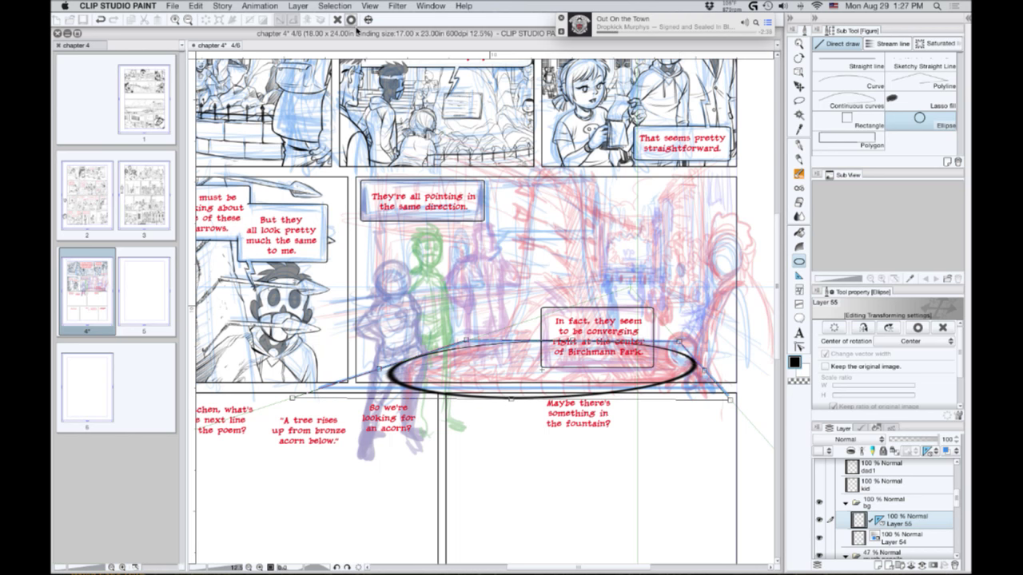
pyautogui.press('Return')
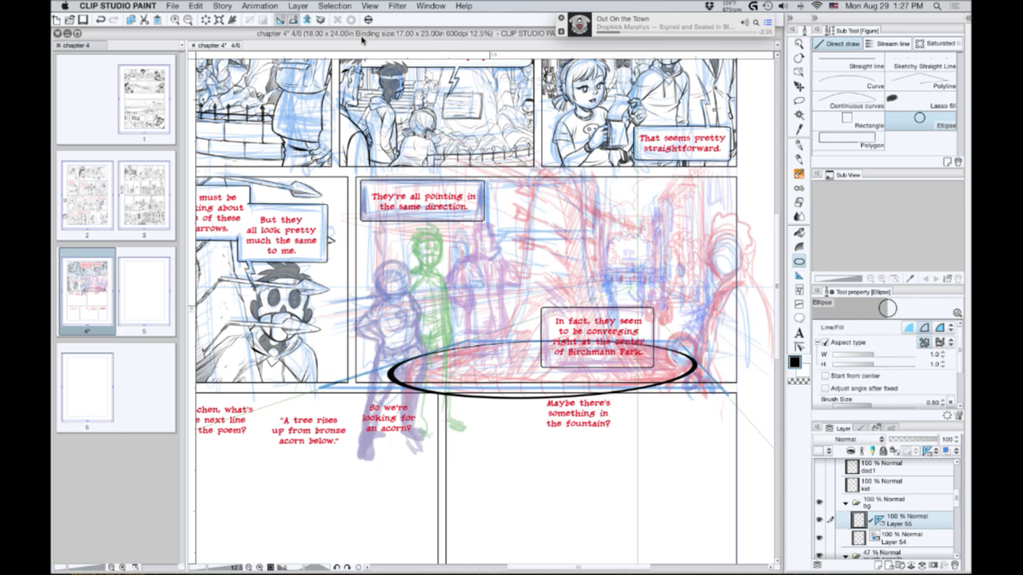
pyautogui.press('super+z')
pyautogui.press('super+z')
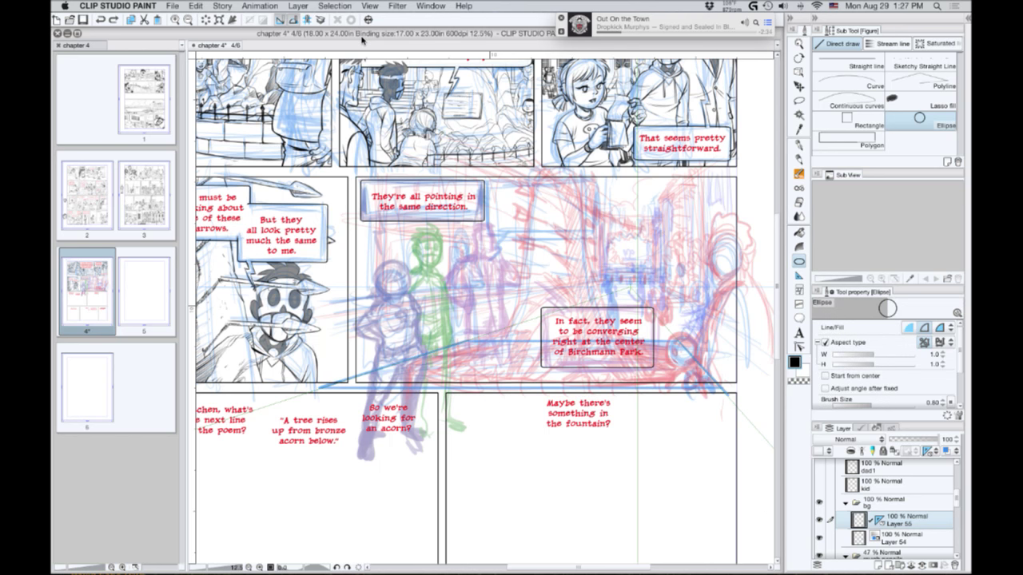
# Try a rectangle snapped to the perspective ruler from the fountain guide's upper right corner, and undo it.
pyautogui.click(852, 122)
pyautogui.moveTo(678, 343); pyautogui.dragTo(621, 399)
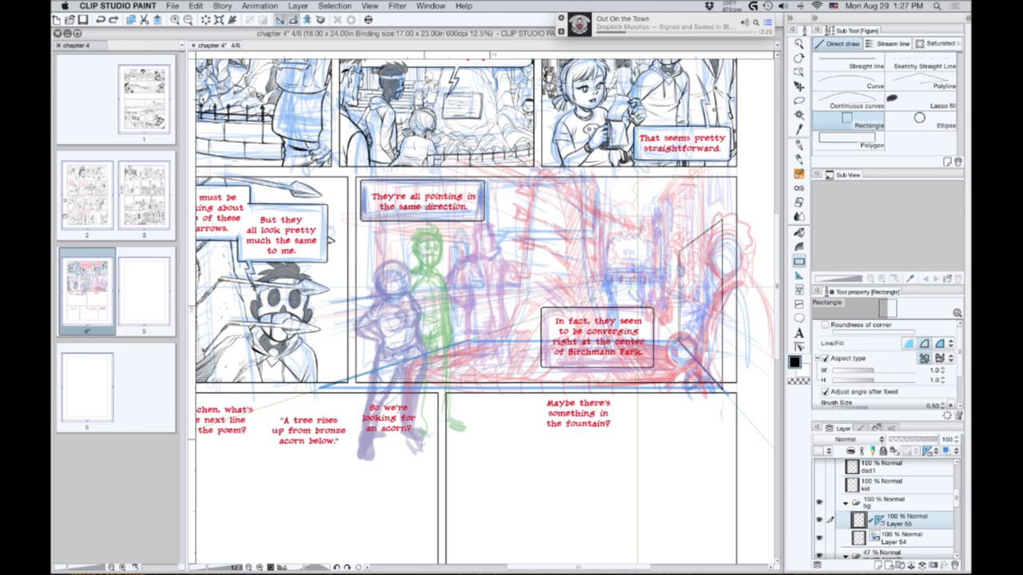
pyautogui.click(523, 462)
pyautogui.hotkey('ctrl', 'z')
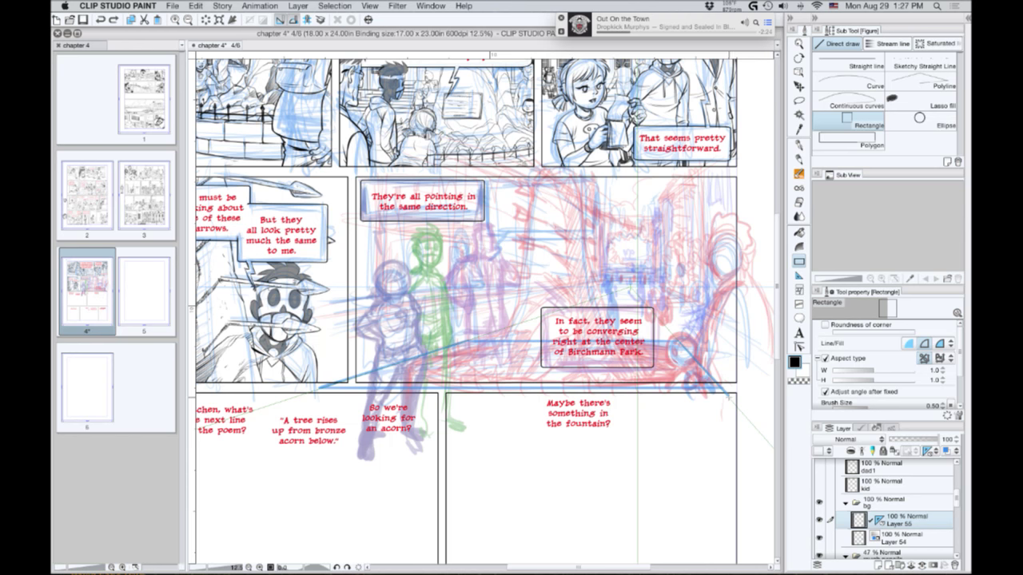
# Try rectangles from the lower right corner of the fountain's guide lines, and undo them.
pyautogui.moveTo(725, 394); pyautogui.dragTo(660, 370)
pyautogui.press('super+z')
pyautogui.press('Tab')
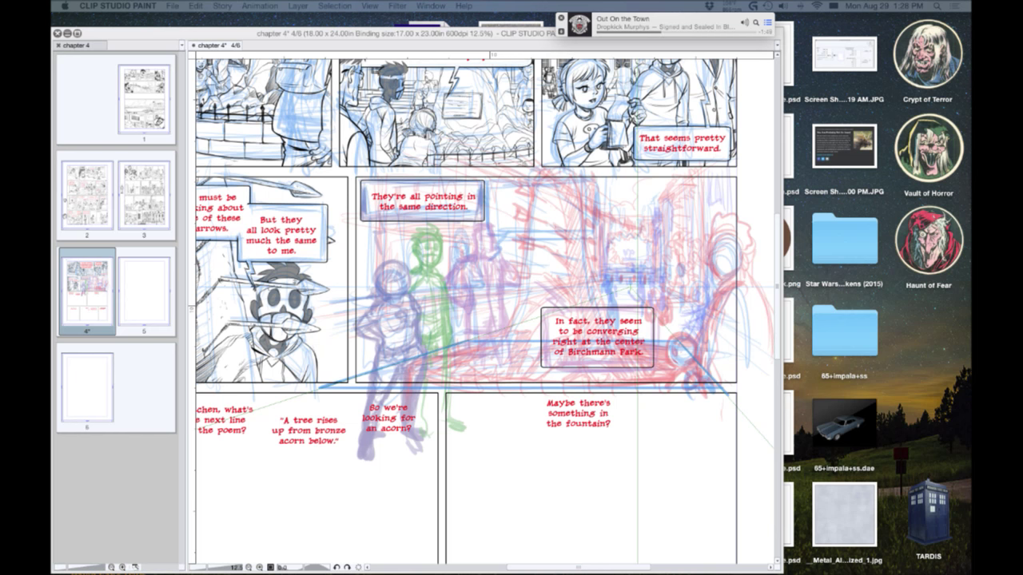
pyautogui.press('Tab')
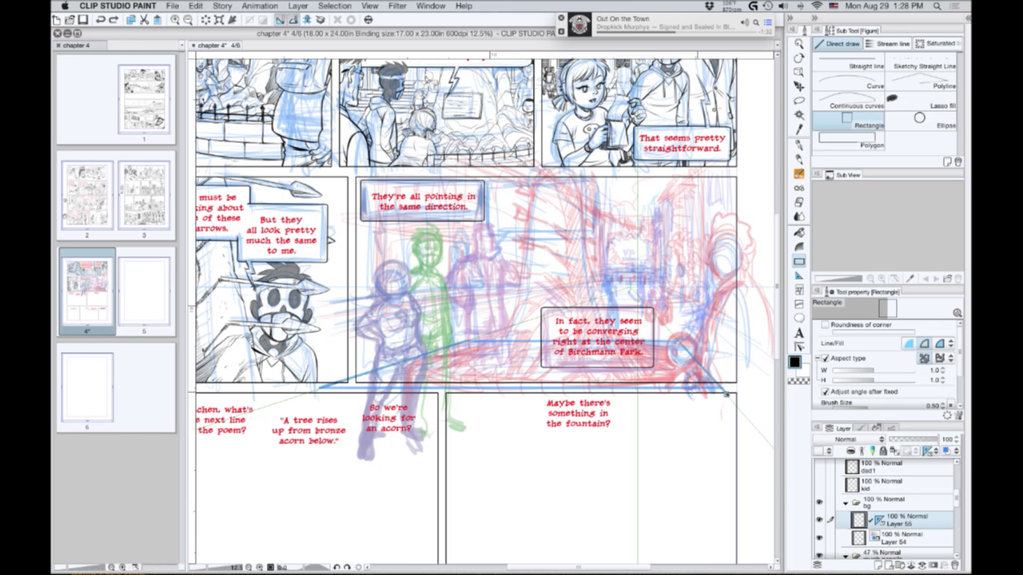
pyautogui.moveTo(727, 396); pyautogui.dragTo(636, 304)
pyautogui.click(636, 304)
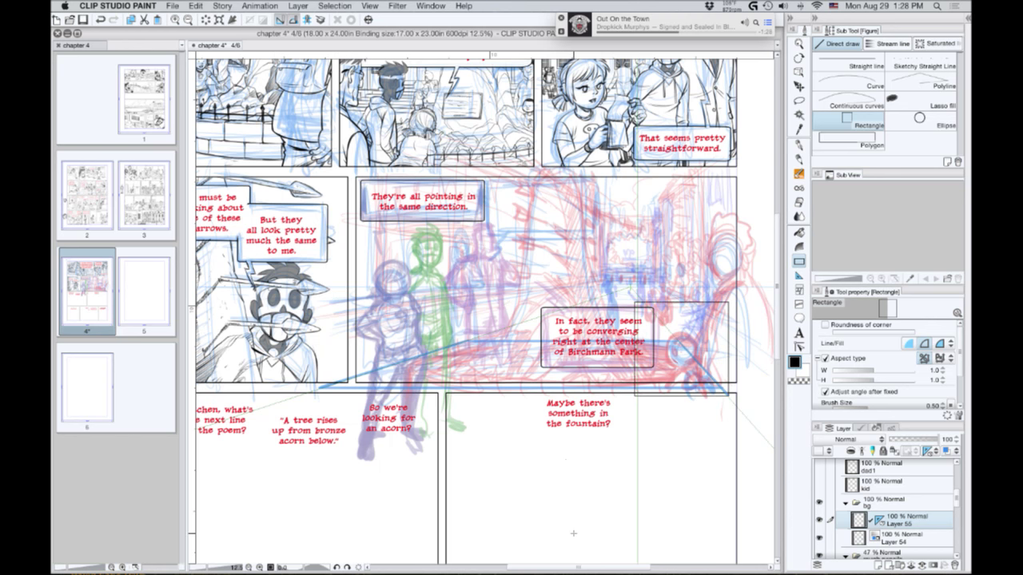
pyautogui.press('super+z')
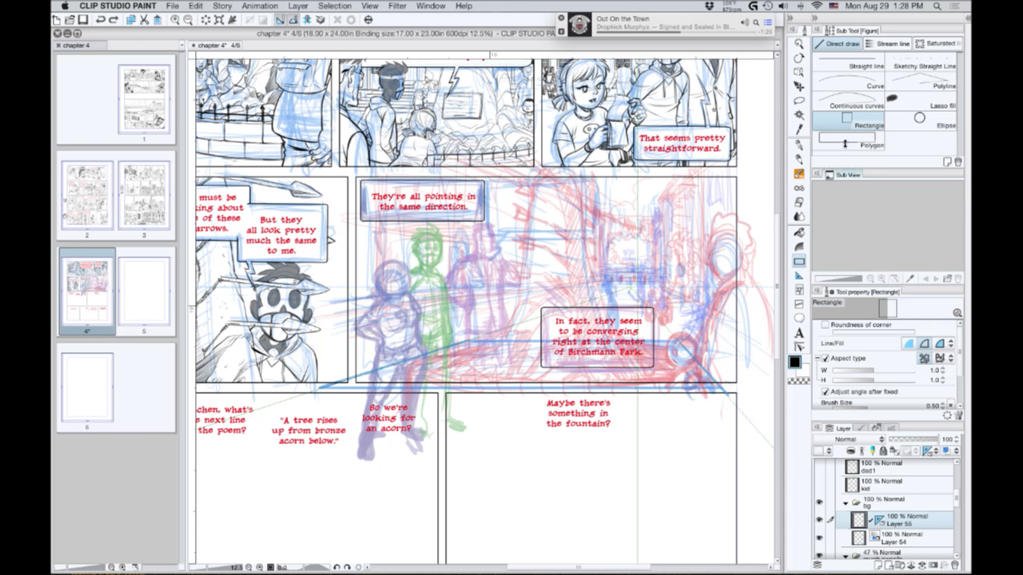
# Try a rim ellipse from the lower right corner of the fountain's guide lines, and undo it.
pyautogui.click(921, 121)
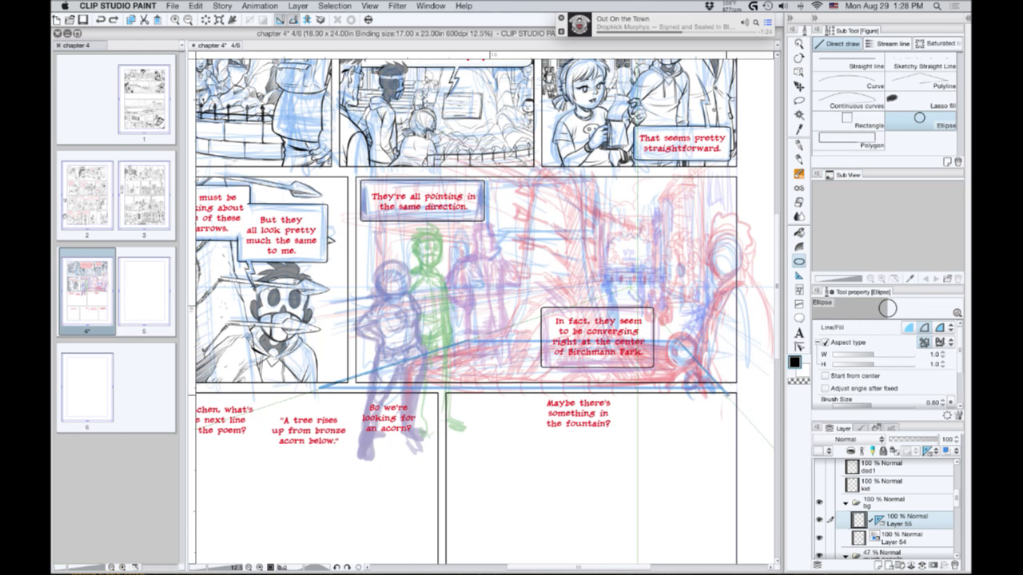
pyautogui.moveTo(727, 396); pyautogui.dragTo(484, 328)
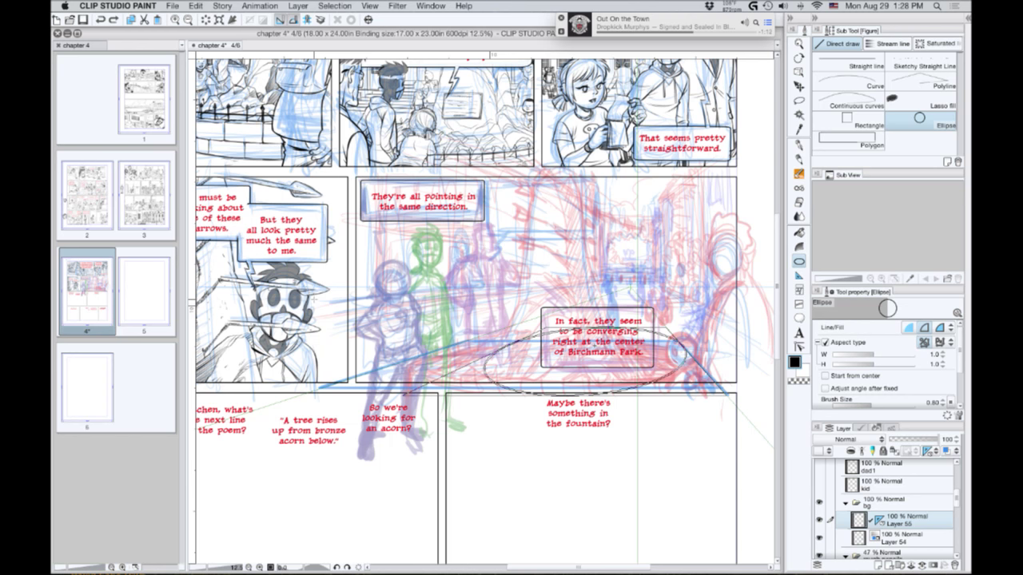
pyautogui.moveTo(316, 272); pyautogui.dragTo(316, 273)
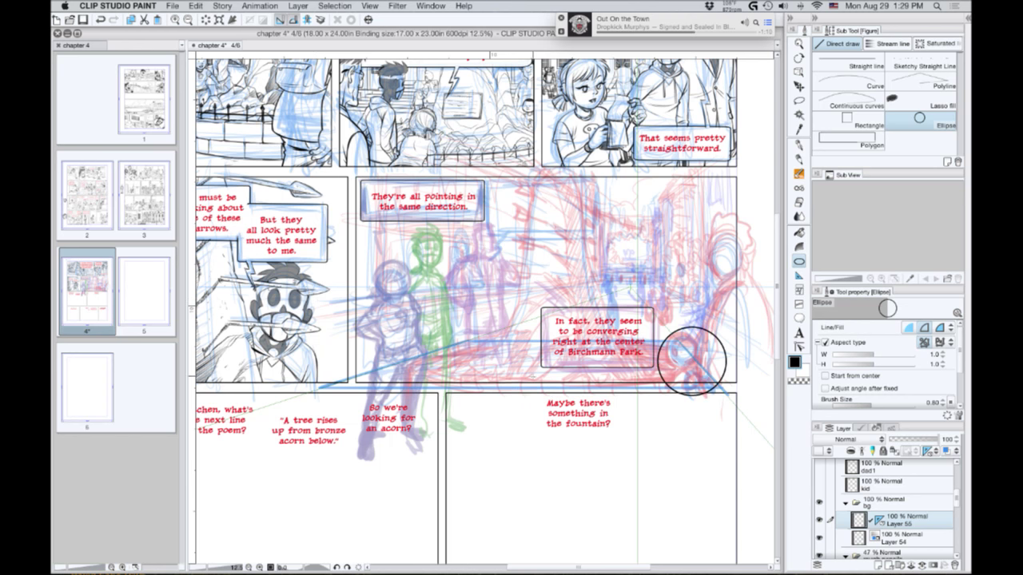
pyautogui.press('super+z')
# Try a small ellipse near the right end of the fountain's guide lines, and undo it.
pyautogui.moveTo(706, 373); pyautogui.dragTo(752, 303)
pyautogui.moveTo(722, 346); pyautogui.dragTo(600, 339)
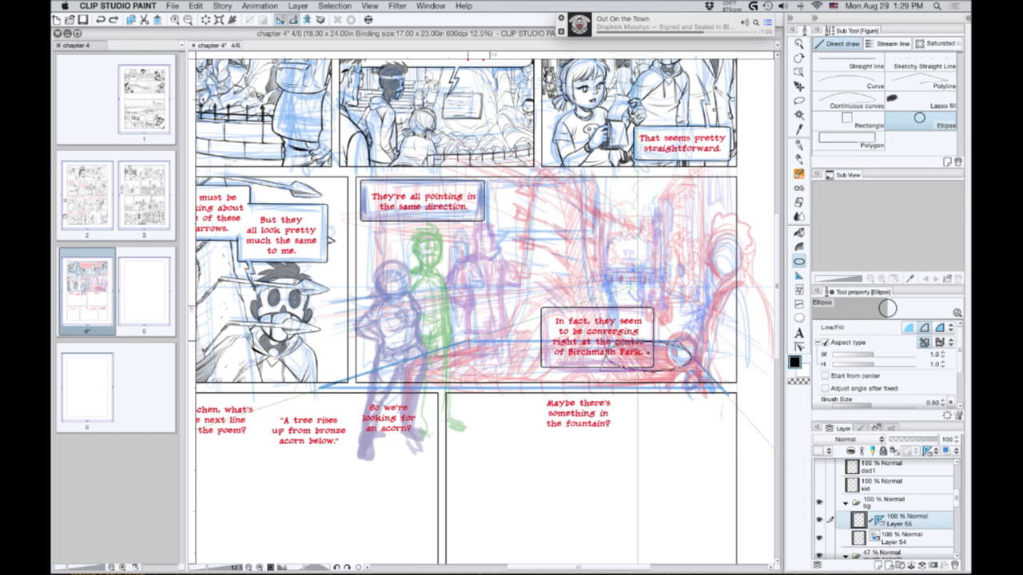
pyautogui.moveTo(604, 342); pyautogui.dragTo(605, 342)
pyautogui.press('super+z')
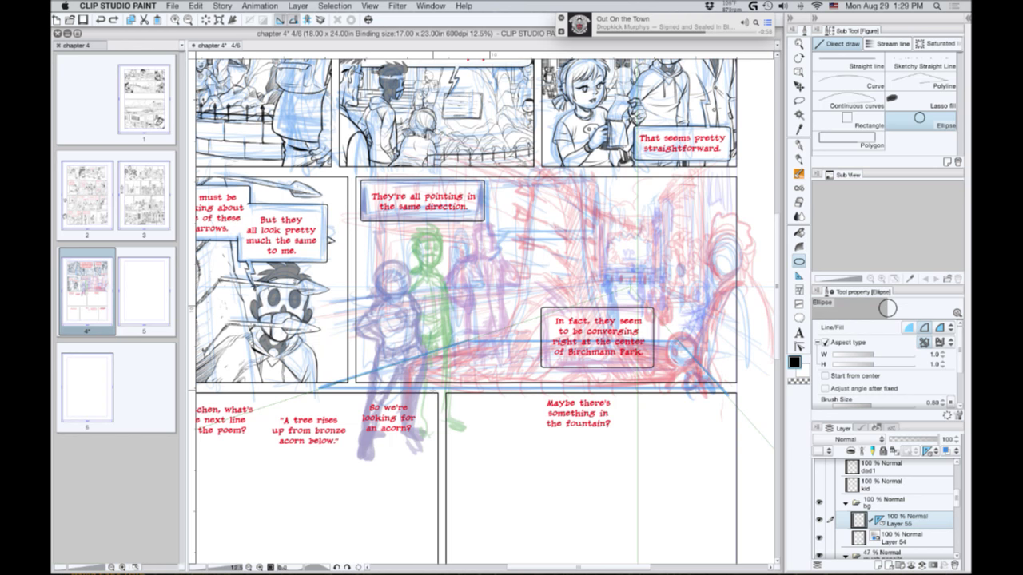
# Nudge the vanishing point of Layer 55's perspective ruler slightly, keeping it just below the blue sign.
pyautogui.click(799, 71)
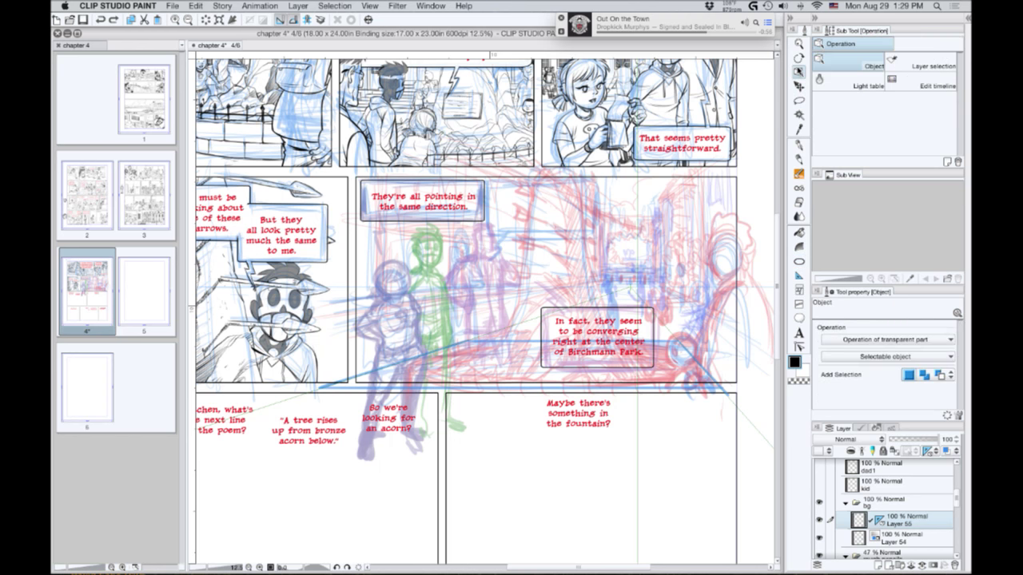
pyautogui.click(629, 291)
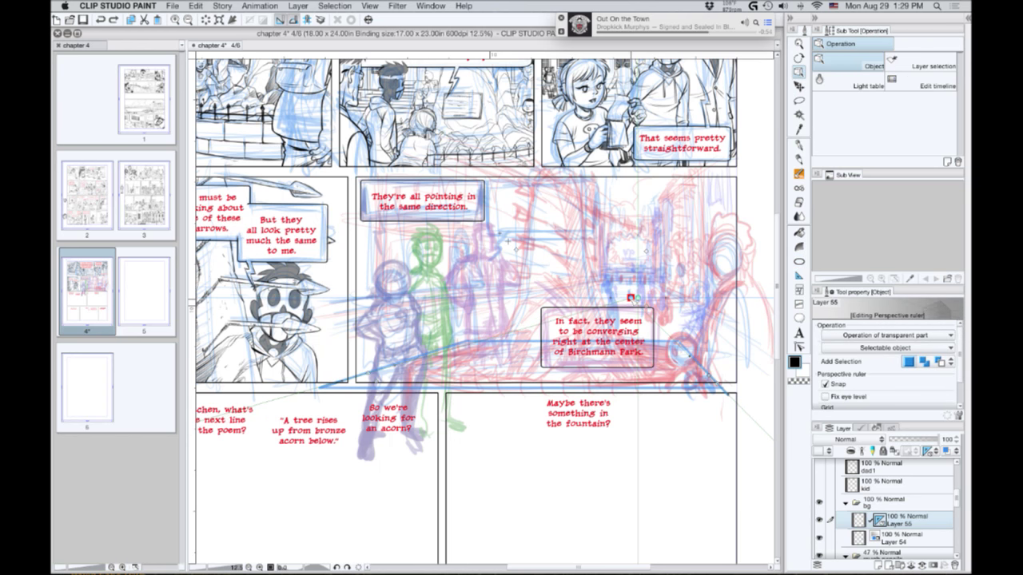
pyautogui.moveTo(630, 298); pyautogui.dragTo(629, 297)
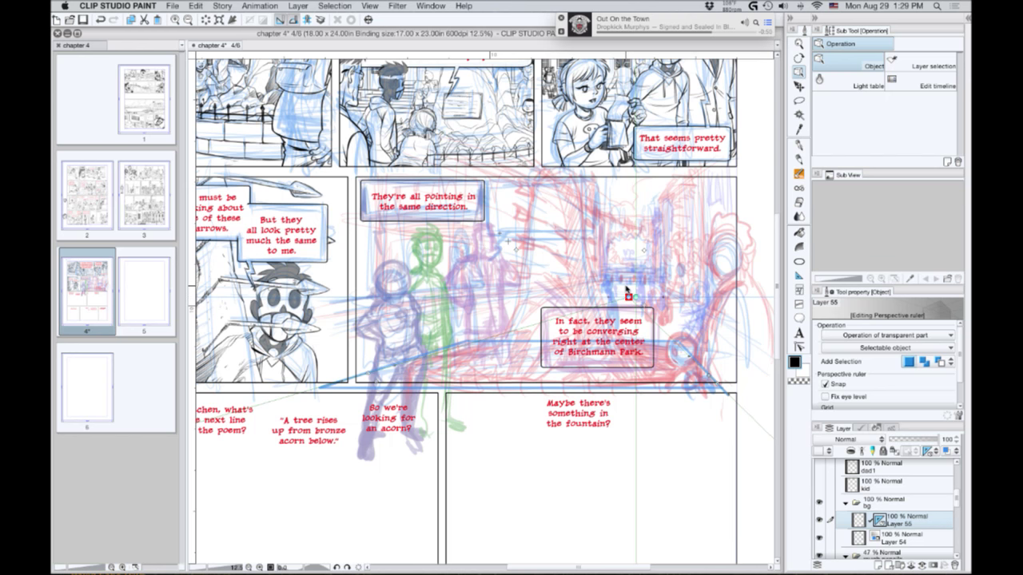
# Try a large rim ellipse snapped to the adjusted perspective ruler from the guide's upper edge, and undo it.
pyautogui.click(799, 262)
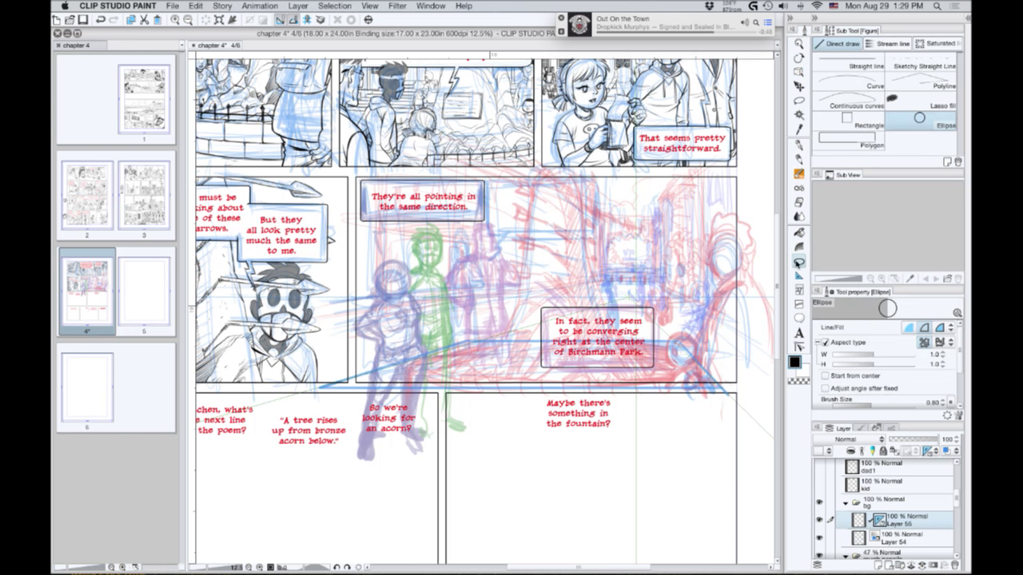
pyautogui.moveTo(676, 342); pyautogui.dragTo(632, 382)
pyautogui.moveTo(479, 341)
pyautogui.mouseDown()
pyautogui.moveTo(622, 486)
pyautogui.moveTo(479, 343)
pyautogui.mouseUp()
pyautogui.moveTo(480, 345); pyautogui.dragTo(756, 507)
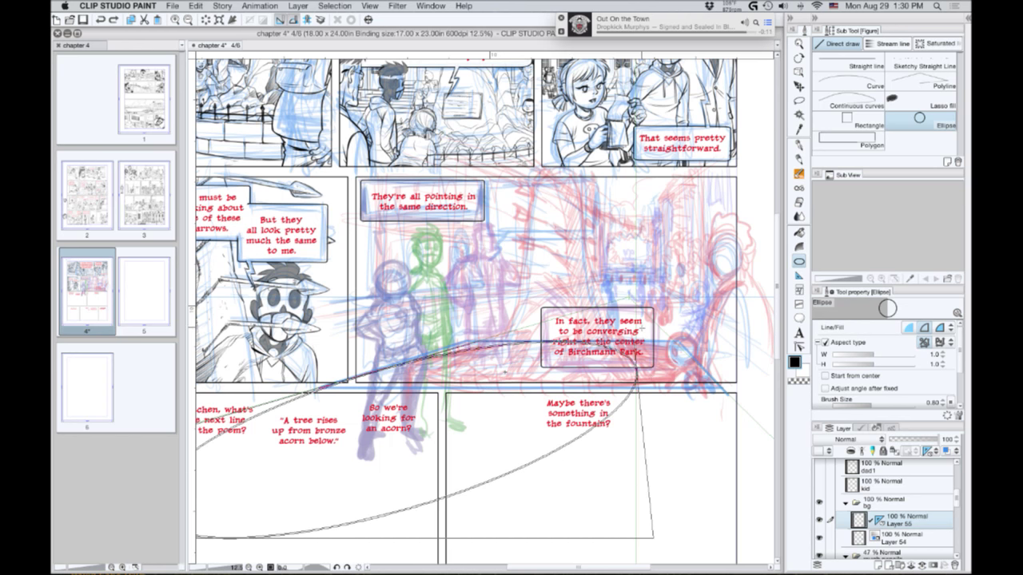
pyautogui.click(505, 371)
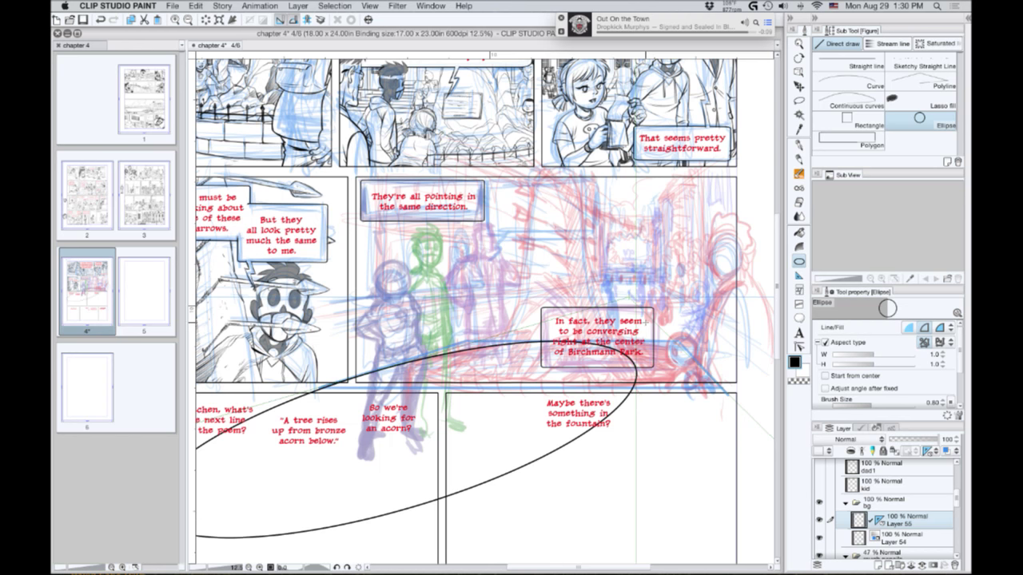
pyautogui.press('super+z')
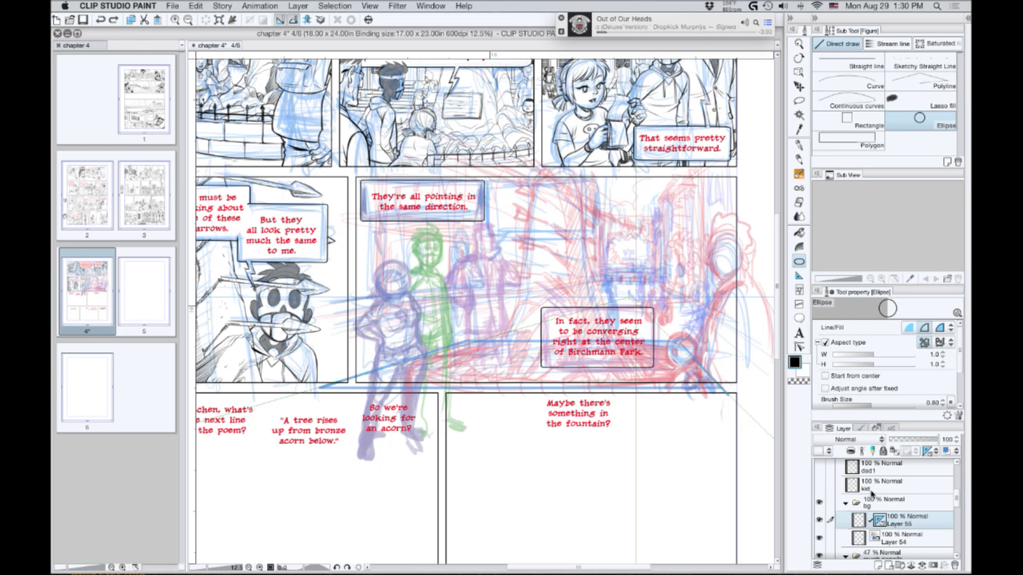
# Delete Layer 55's perspective ruler and create a two-point perspective ruler on the same layer.
pyautogui.rightClick(881, 521)
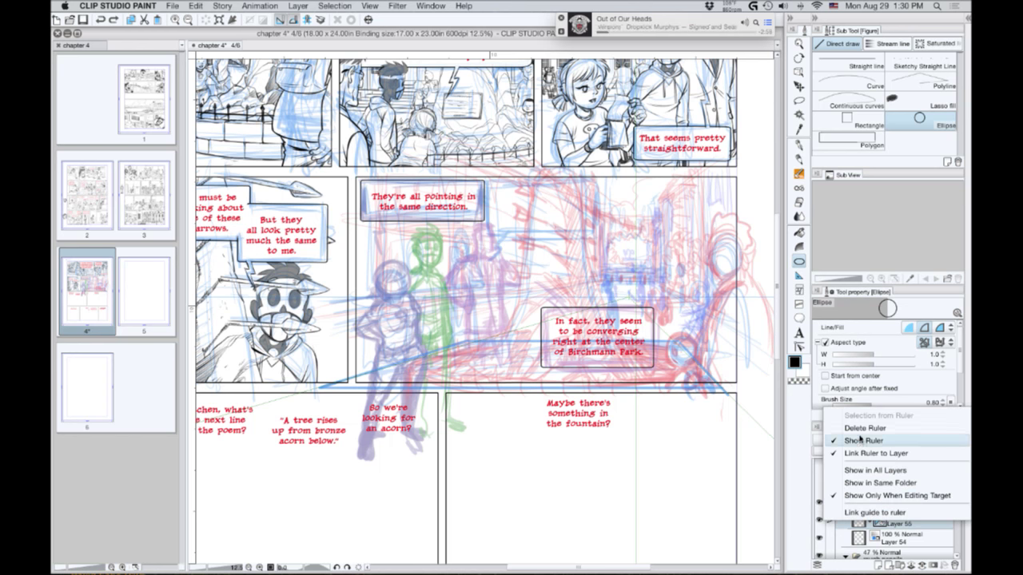
pyautogui.click(861, 440)
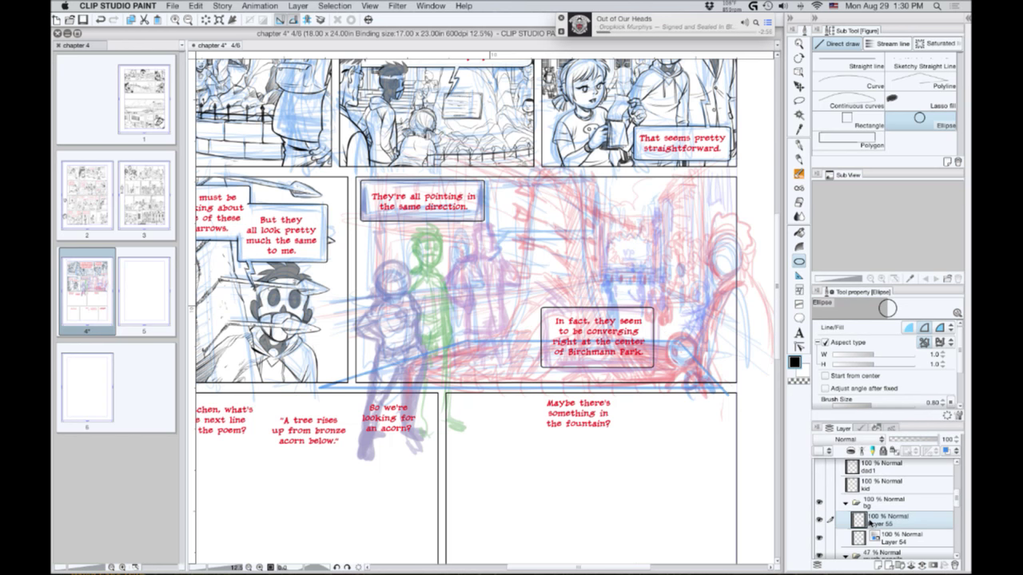
pyautogui.click(320, 20)
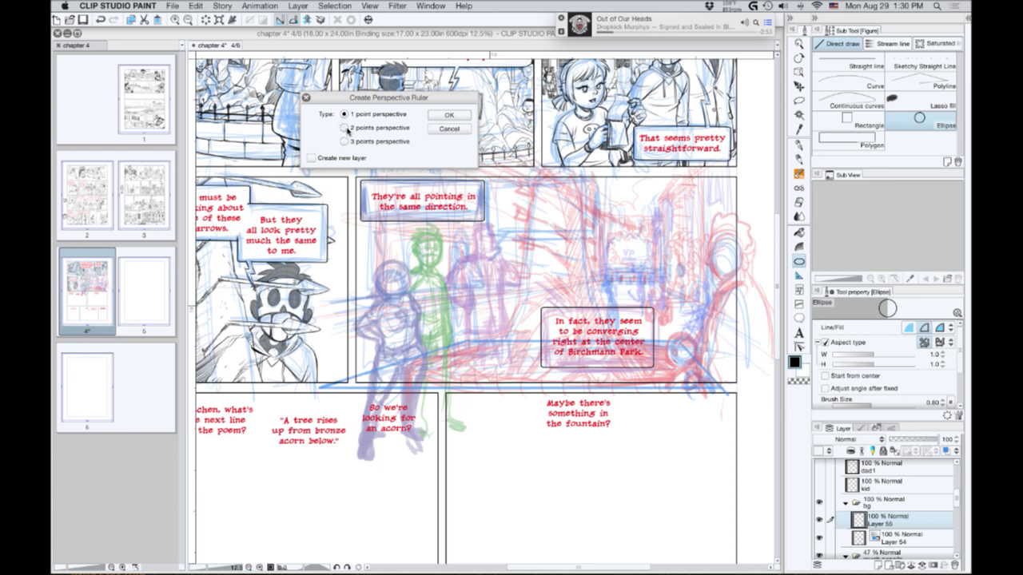
pyautogui.click(449, 115)
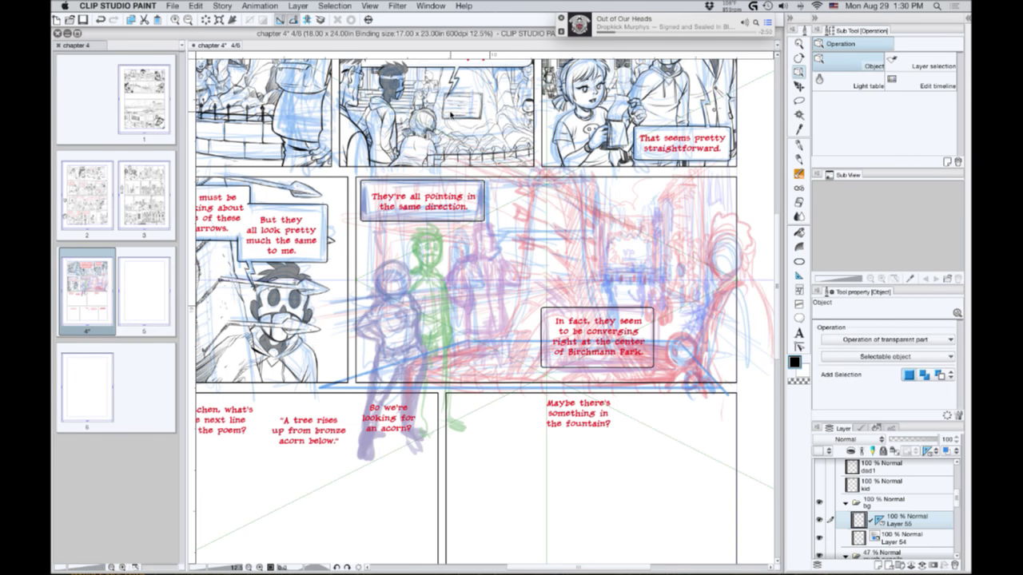
# Reposition the on-page vanishing point of Layer 55's perspective ruler in panel 5 and angle its guide lines along the fountain's edges.
pyautogui.scroll(-2, 451, 115)
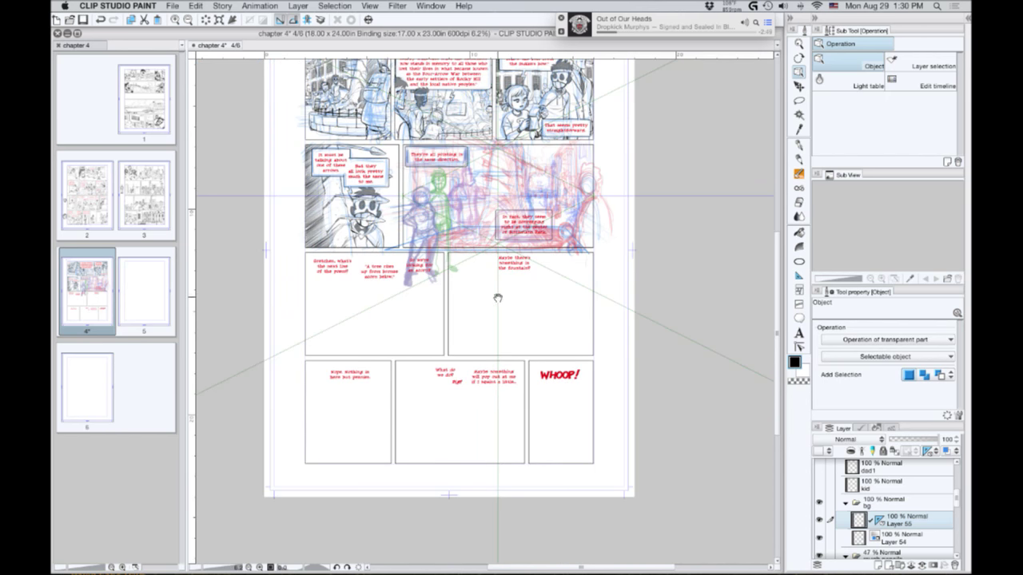
pyautogui.moveTo(497, 297); pyautogui.dragTo(568, 445)
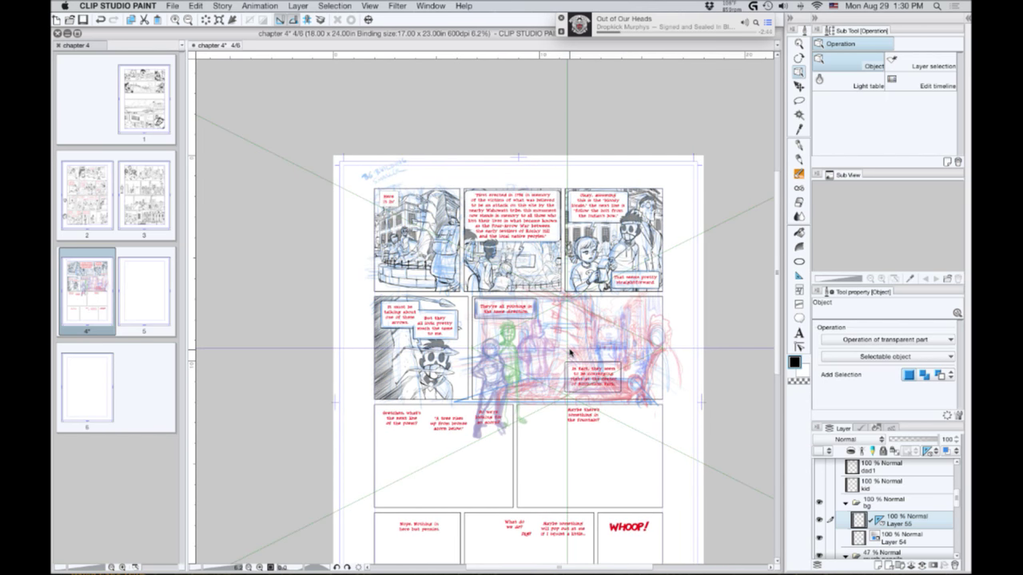
pyautogui.moveTo(571, 352); pyautogui.dragTo(544, 336)
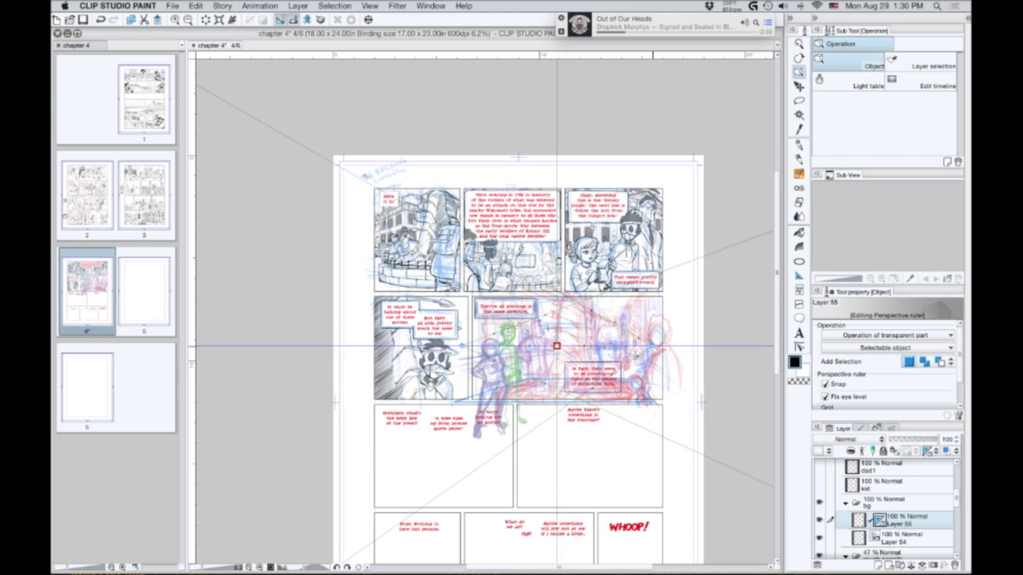
pyautogui.moveTo(653, 346); pyautogui.dragTo(624, 373)
pyautogui.moveTo(636, 304); pyautogui.dragTo(480, 392)
pyautogui.moveTo(593, 347); pyautogui.dragTo(560, 353)
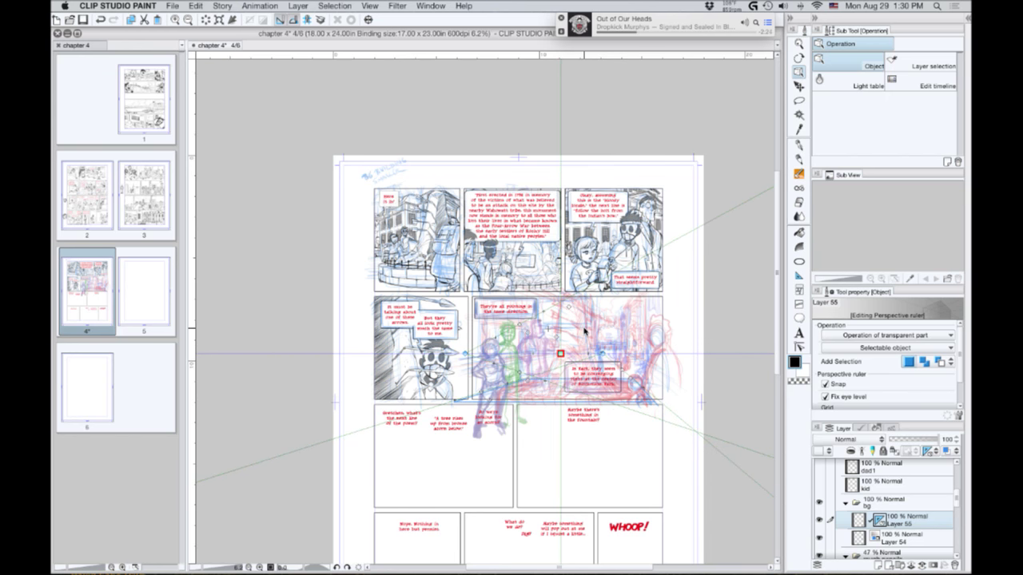
# Fine-tune the on-page vanishing point near the panel's centre and realign both of its guide lines with the fountain's left and right edges.
pyautogui.moveTo(627, 371); pyautogui.dragTo(630, 374)
pyautogui.moveTo(481, 392); pyautogui.dragTo(479, 390)
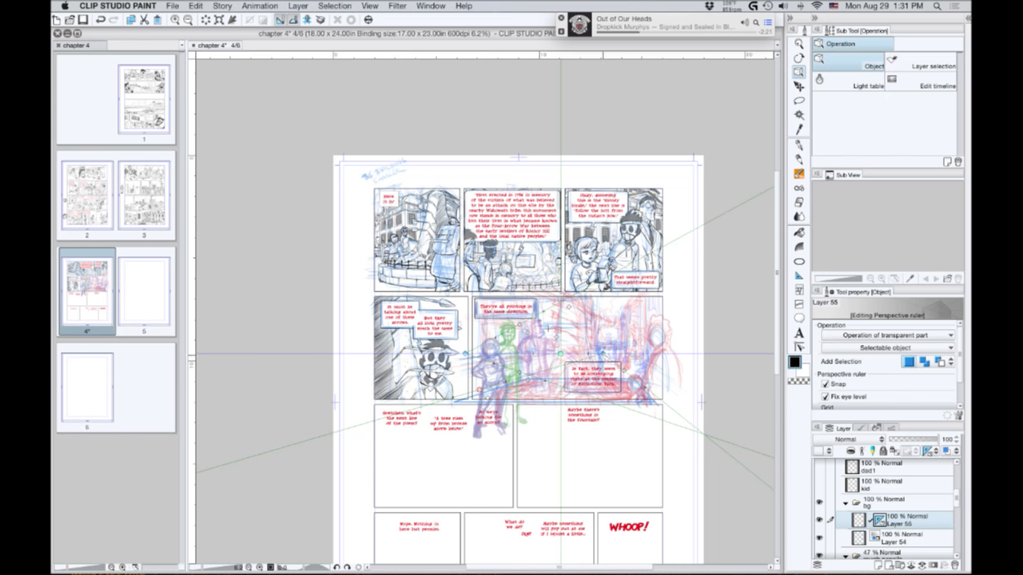
pyautogui.moveTo(602, 353); pyautogui.dragTo(564, 348)
pyautogui.moveTo(481, 389); pyautogui.dragTo(480, 394)
pyautogui.moveTo(609, 348); pyautogui.dragTo(629, 371)
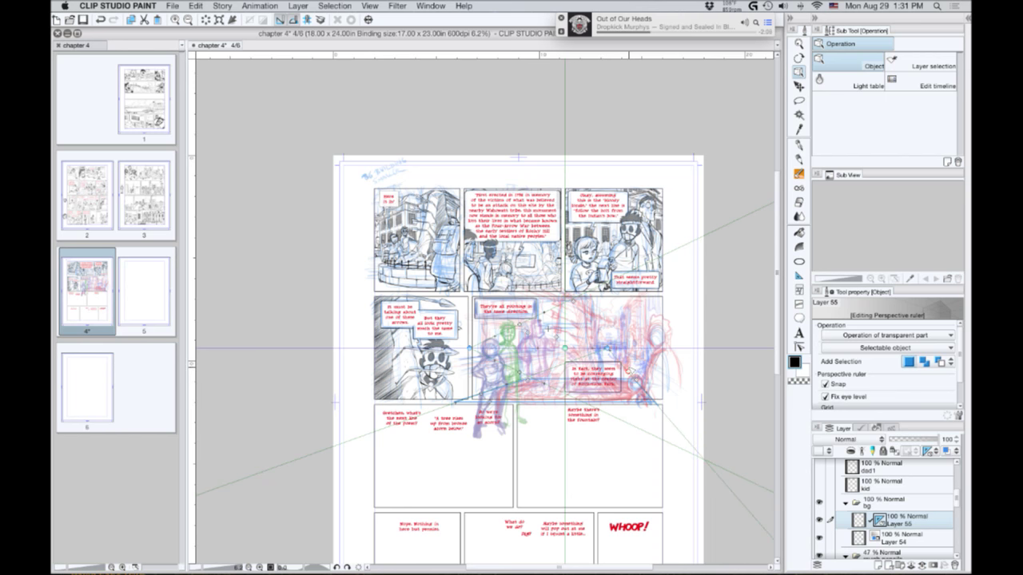
# Move the perspective ruler's left vanishing point along the eye level to well outside the page's left edge.
pyautogui.moveTo(469, 348); pyautogui.dragTo(196, 348)
pyautogui.moveTo(528, 409); pyautogui.dragTo(266, 392)
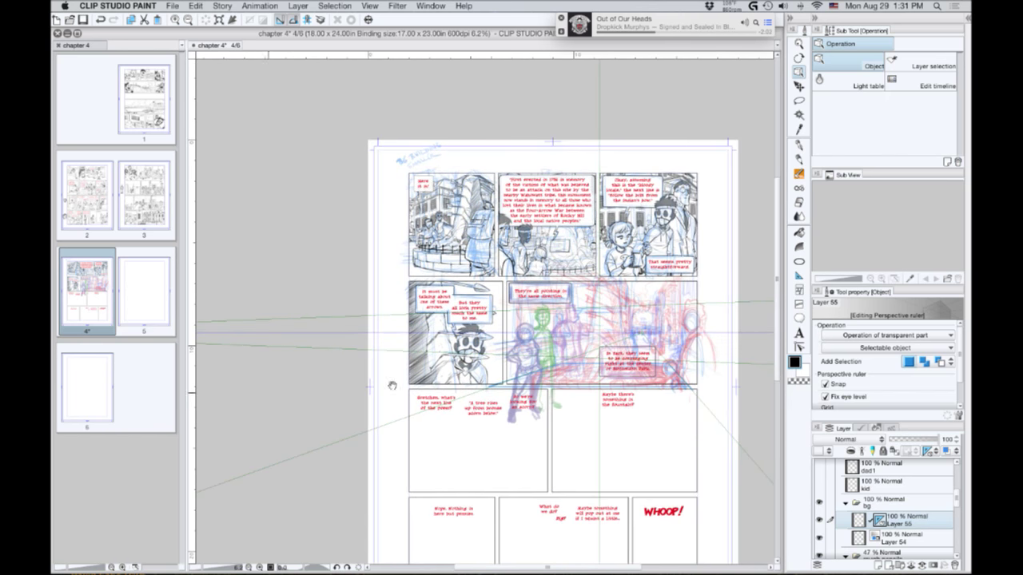
pyautogui.moveTo(465, 408); pyautogui.dragTo(388, 422)
pyautogui.scroll(2, 424, 396)
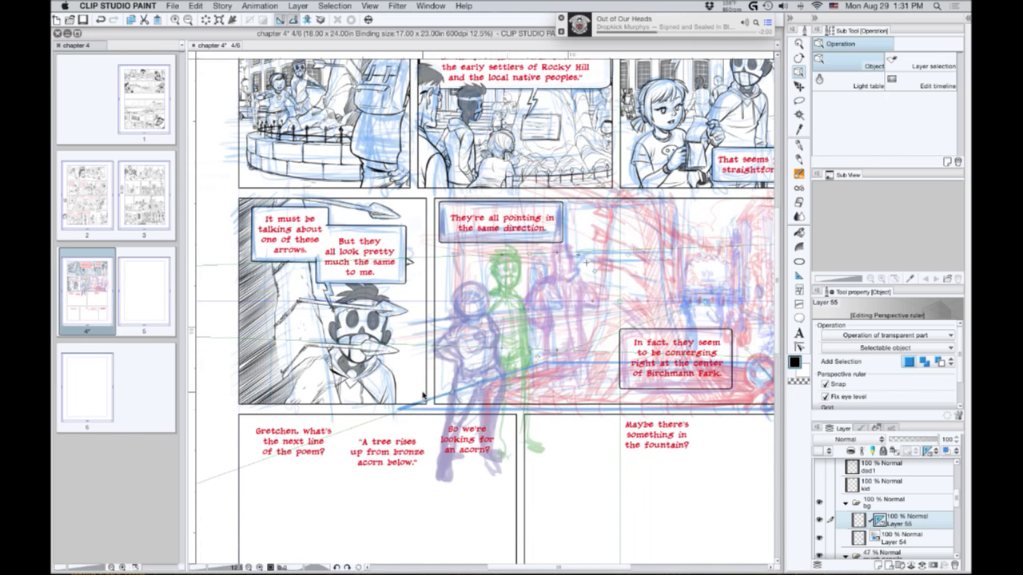
pyautogui.moveTo(526, 328); pyautogui.dragTo(371, 372)
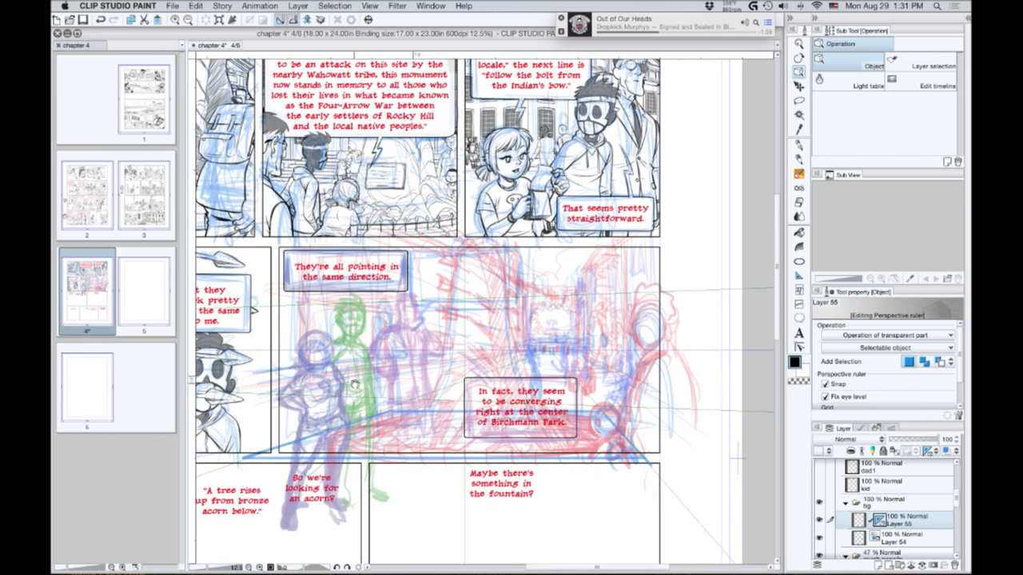
pyautogui.scroll(-2, 364, 375)
pyautogui.hscroll(-2, 364, 376)
pyautogui.hscroll(-1, 361, 379)
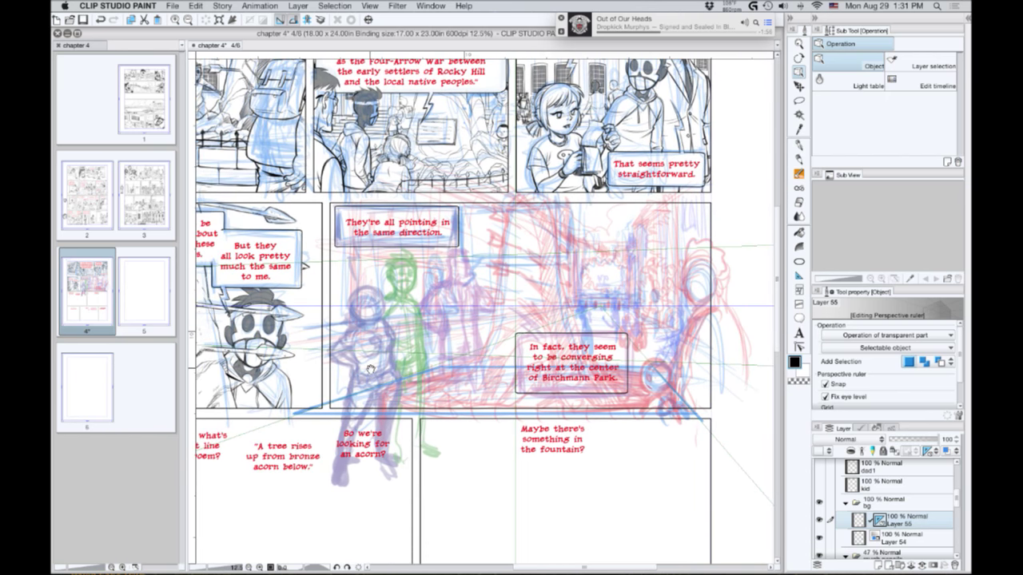
# Try a small ellipse snapped to the perspective ruler at the right end of the fountain's rim.
pyautogui.click(799, 261)
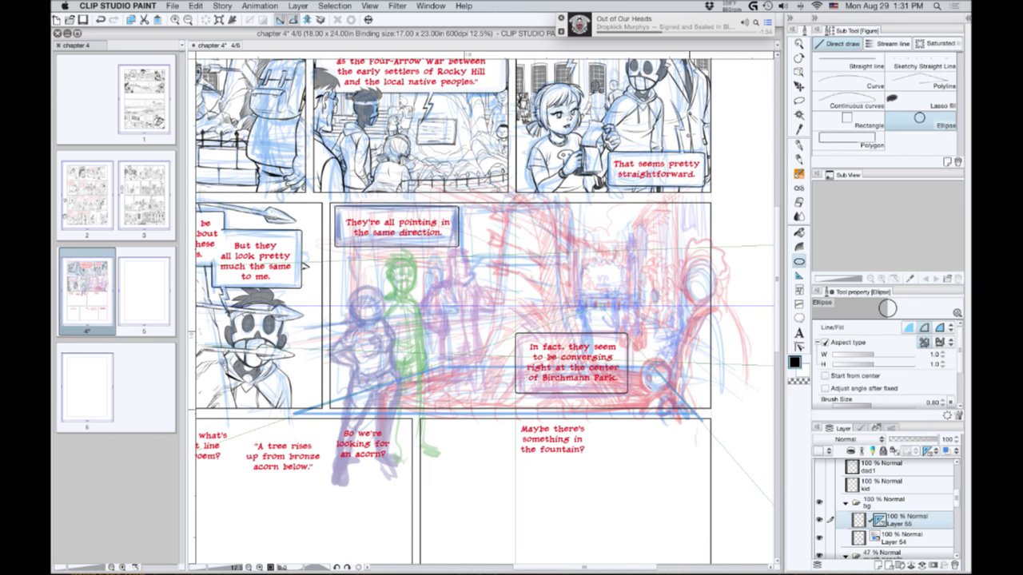
pyautogui.moveTo(694, 414); pyautogui.dragTo(636, 442)
# Move the ruler's left vanishing point much farther left of the page along the eye level, making its guide lines nearly horizontal.
pyautogui.scroll(-3, 318, 410)
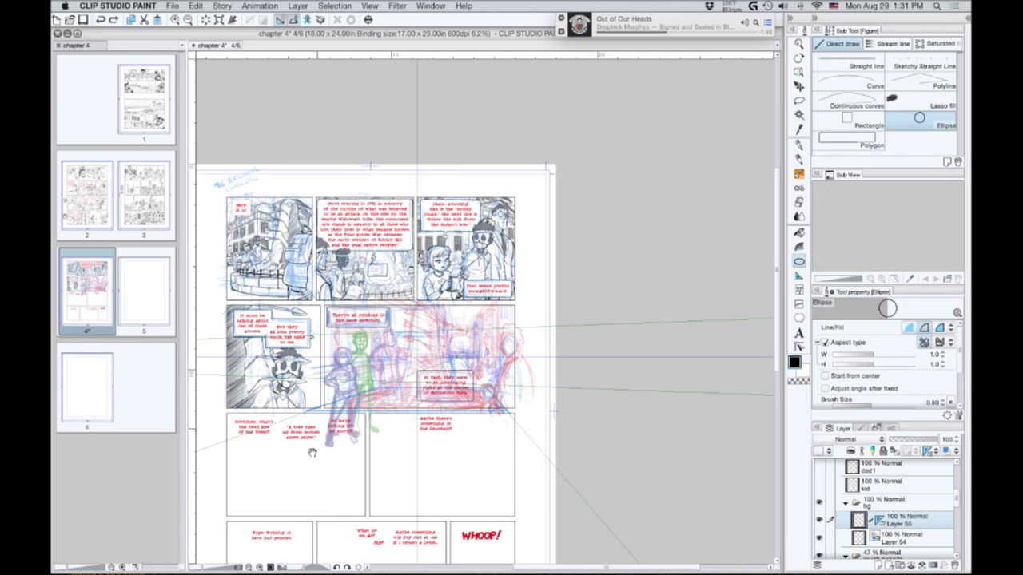
pyautogui.moveTo(313, 450); pyautogui.dragTo(541, 456)
pyautogui.scroll(-2, 532, 456)
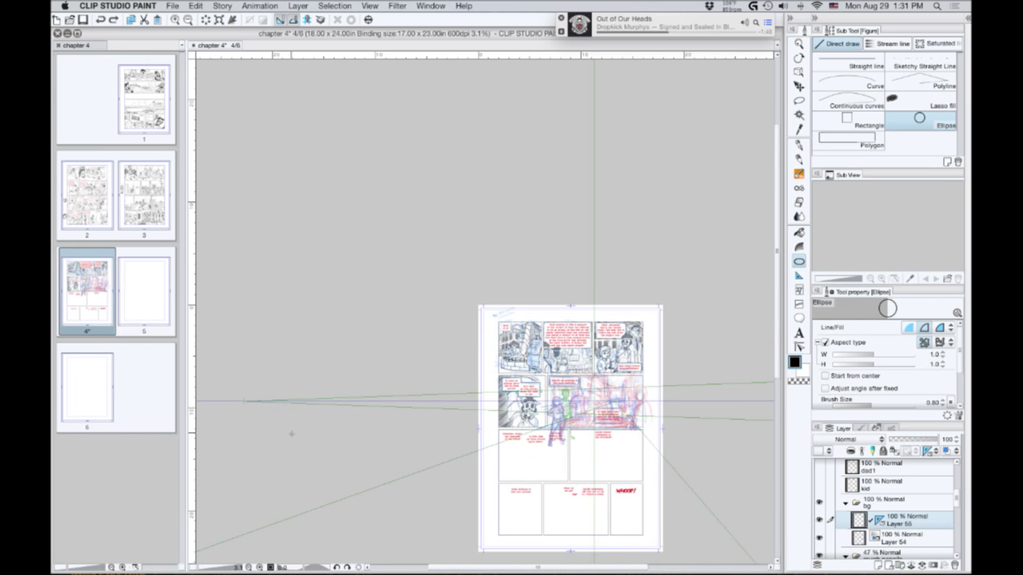
pyautogui.moveTo(289, 438); pyautogui.dragTo(647, 406)
pyautogui.scroll(-1, 646, 406)
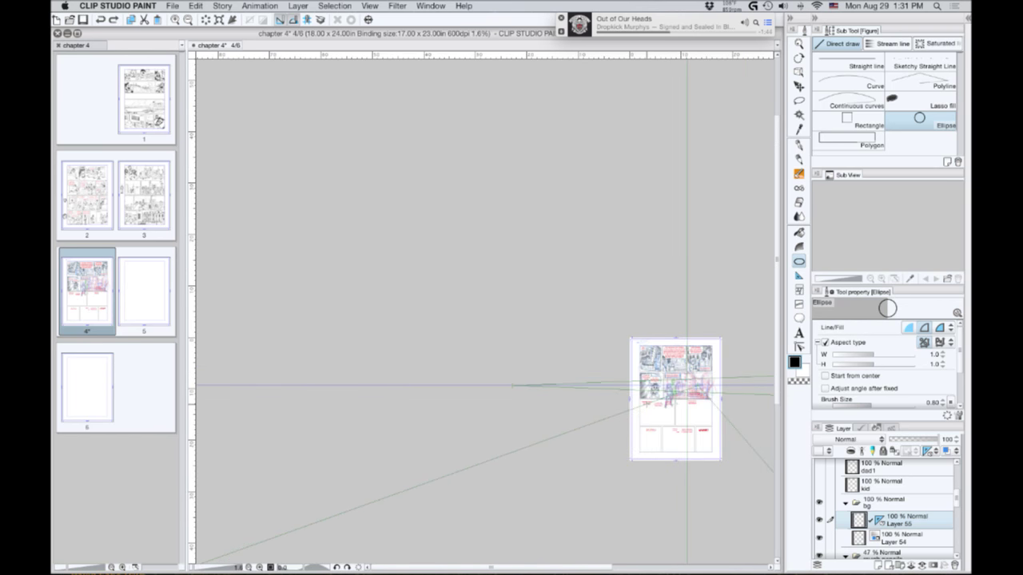
pyautogui.scroll(-2, 647, 408)
pyautogui.press('o')
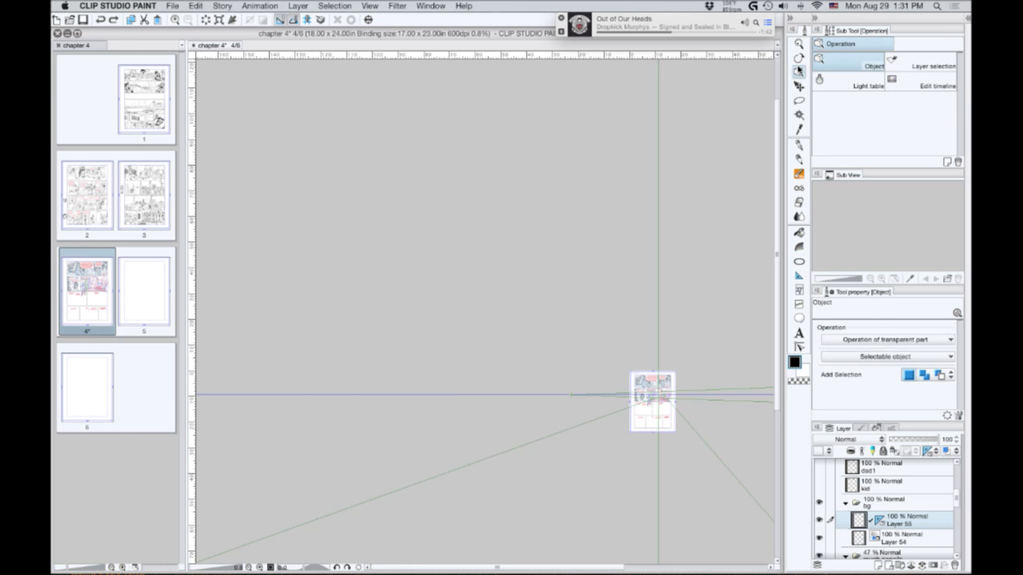
pyautogui.moveTo(569, 394); pyautogui.dragTo(201, 395)
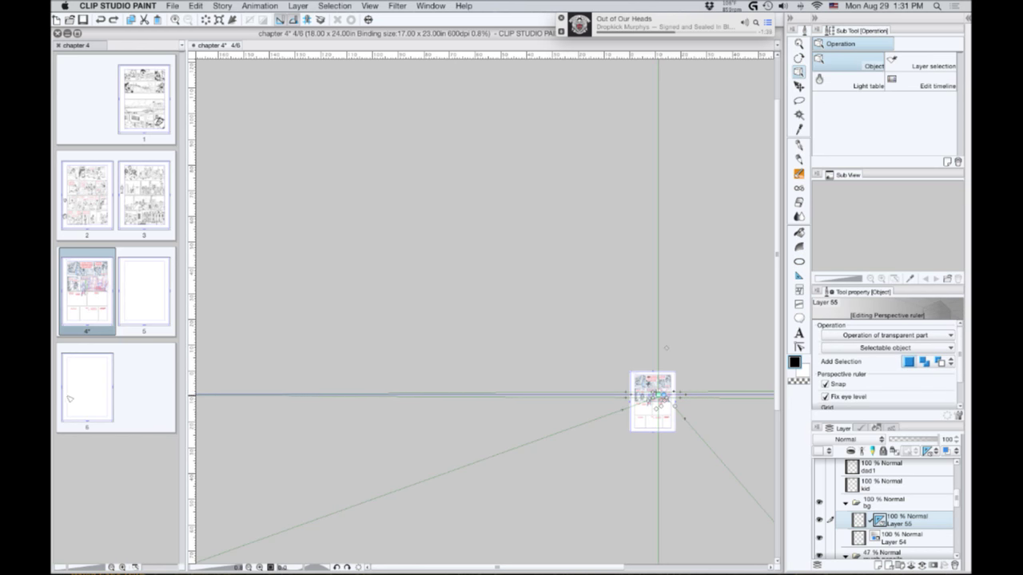
pyautogui.moveTo(231, 434); pyautogui.dragTo(458, 428)
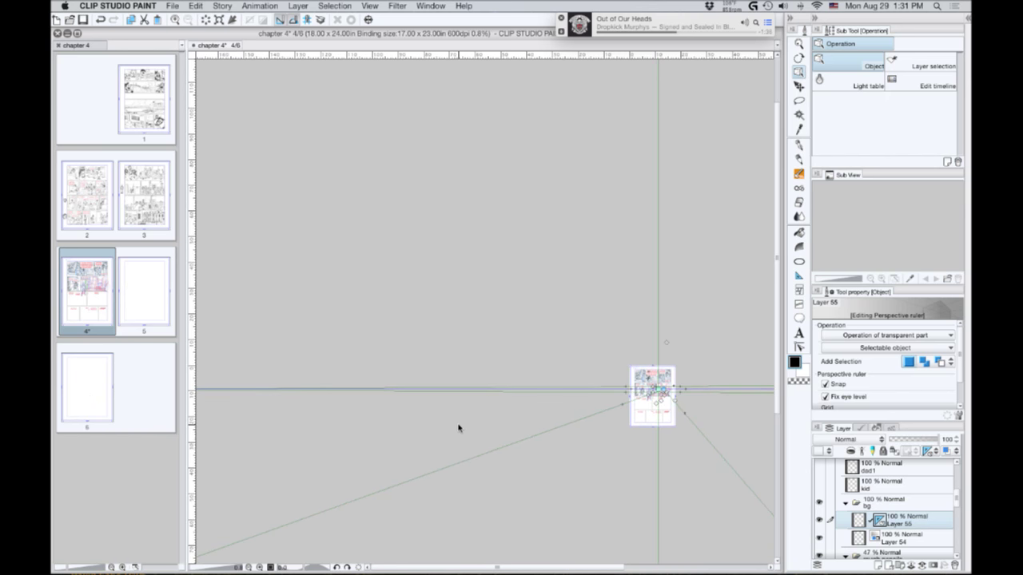
# Draw a flat ellipse snapped to the adjusted two-point ruler along the lower right edge of the fountain.
pyautogui.scroll(6, 631, 395)
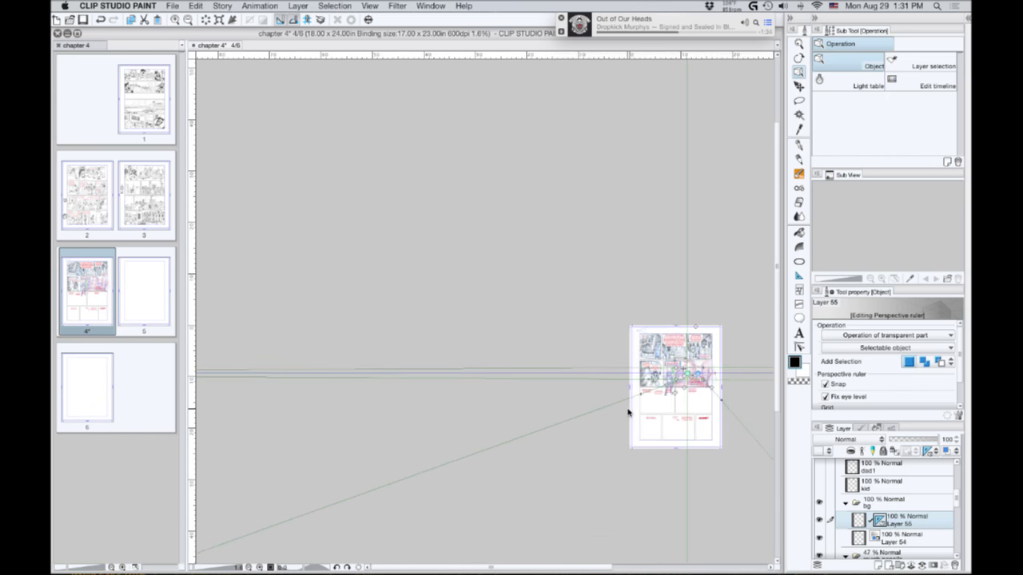
pyautogui.scroll(4, 419, 440)
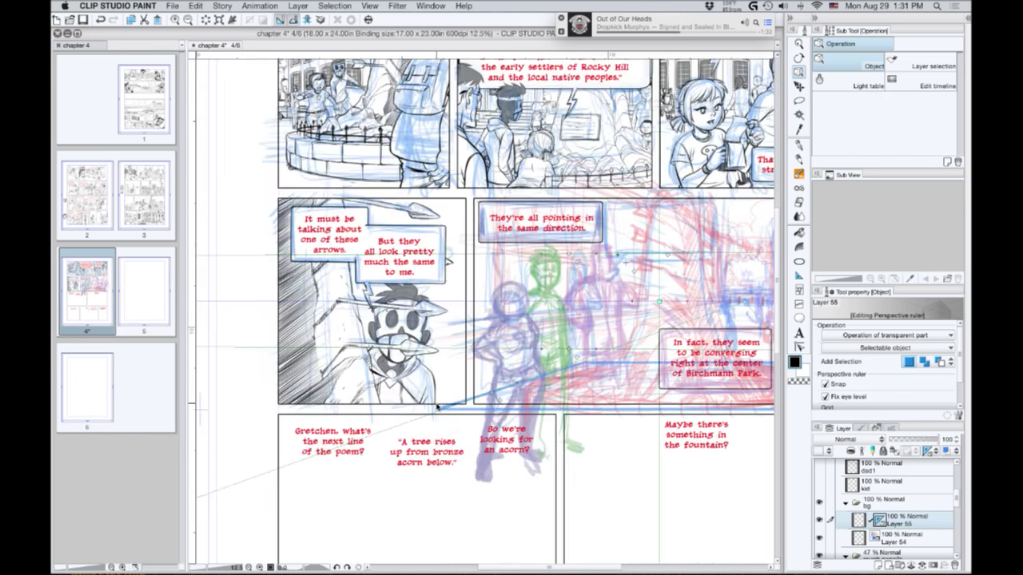
pyautogui.moveTo(548, 419); pyautogui.dragTo(391, 447)
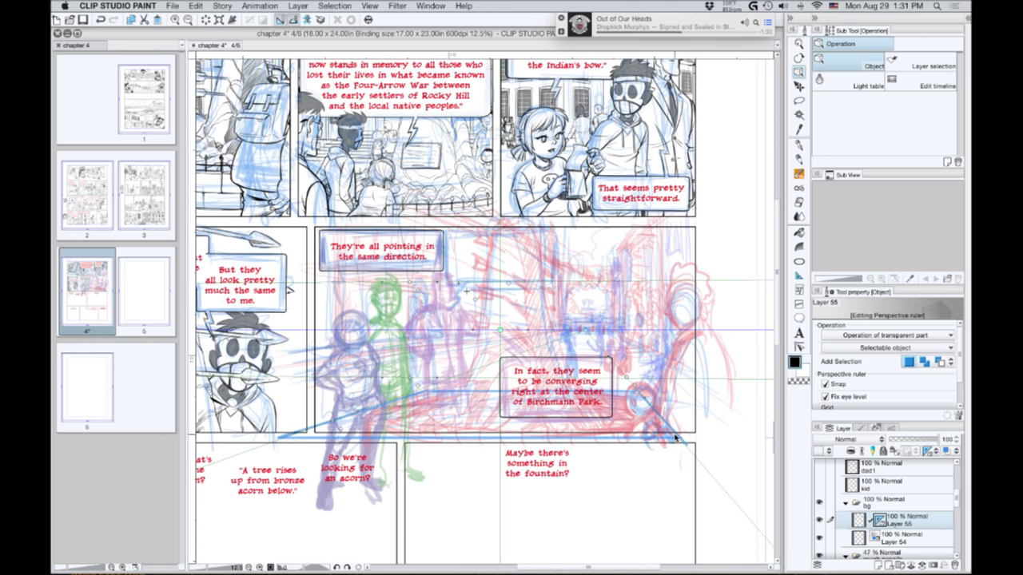
pyautogui.press('u')
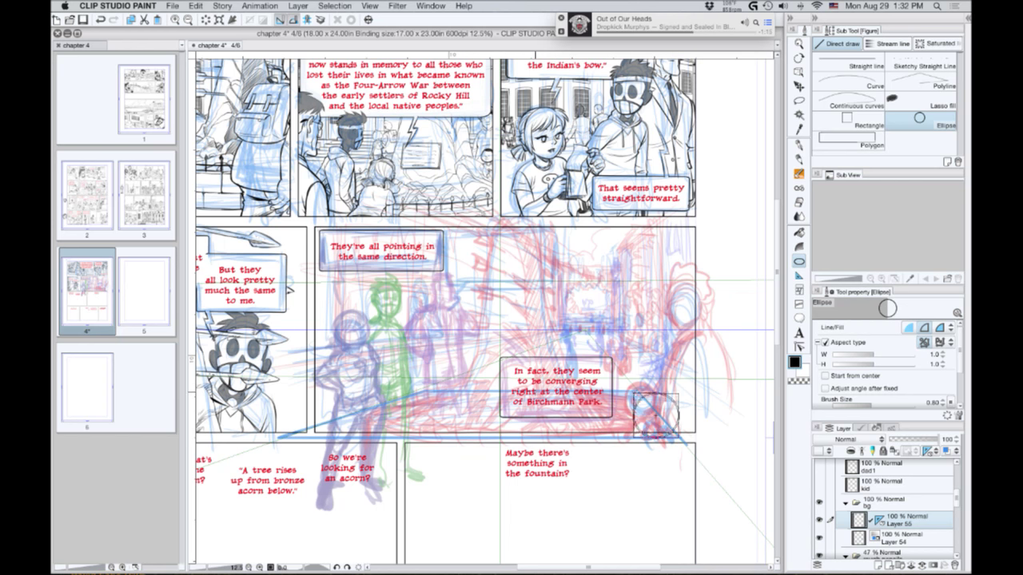
pyautogui.moveTo(536, 393); pyautogui.dragTo(602, 432)
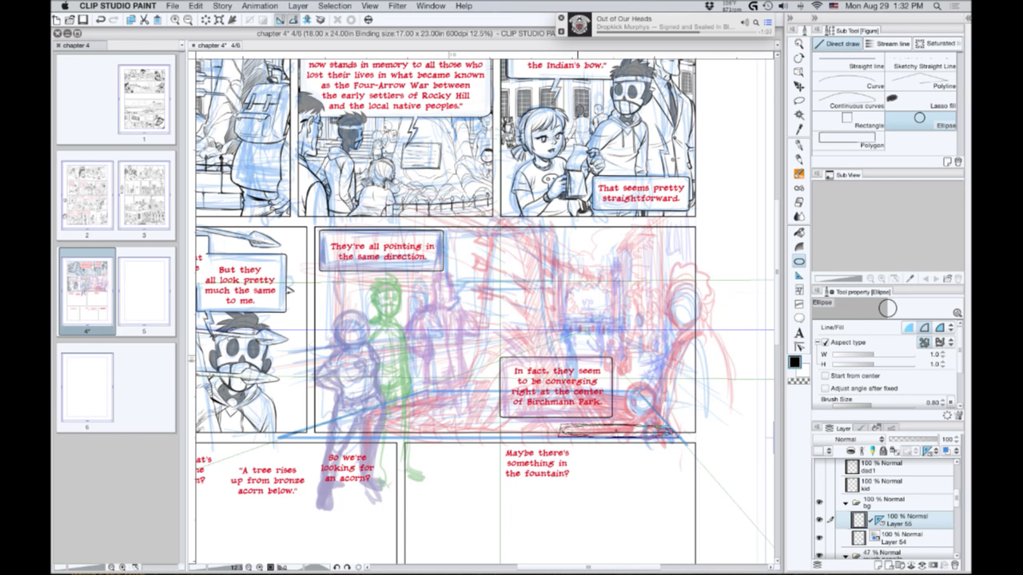
# Try to draw a flat ellipse snapped to the perspective ruler for the fountain rim in the wide panel, and undo it.
pyautogui.moveTo(577, 358)
pyautogui.mouseDown()
pyautogui.moveTo(581, 346)
pyautogui.moveTo(571, 360)
pyautogui.moveTo(573, 340)
pyautogui.moveTo(548, 336)
pyautogui.moveTo(559, 350)
pyautogui.moveTo(572, 338)
pyautogui.moveTo(597, 359)
pyautogui.moveTo(577, 337)
pyautogui.moveTo(582, 349)
pyautogui.moveTo(586, 328)
pyautogui.moveTo(577, 338)
pyautogui.moveTo(677, 437)
pyautogui.moveTo(645, 445)
pyautogui.mouseUp()
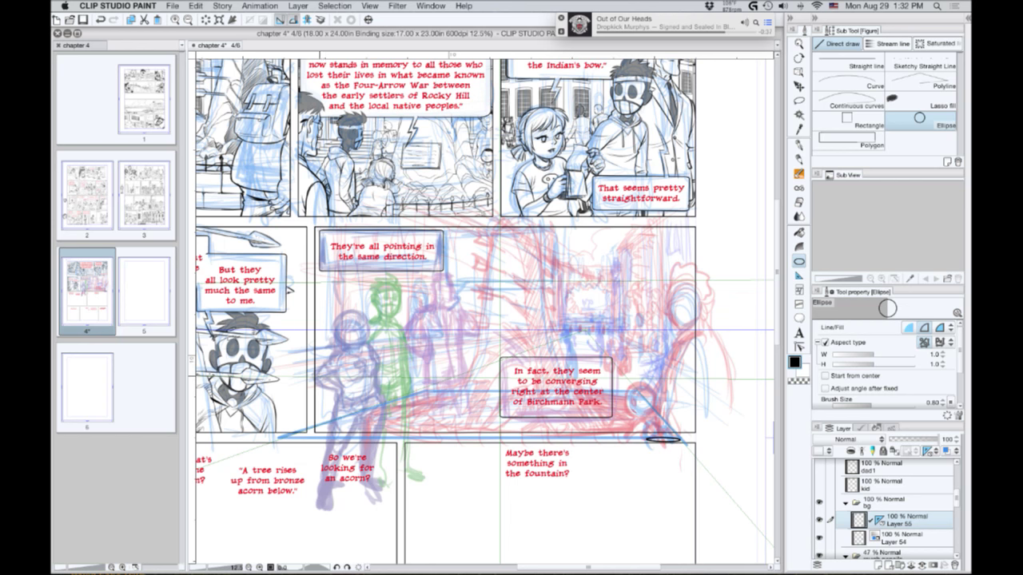
pyautogui.press('super+z')
pyautogui.moveTo(425, 395); pyautogui.dragTo(524, 498)
pyautogui.moveTo(766, 504); pyautogui.dragTo(669, 567)
pyautogui.moveTo(565, 389)
pyautogui.mouseDown()
pyautogui.moveTo(583, 385)
pyautogui.moveTo(572, 382)
pyautogui.mouseUp()
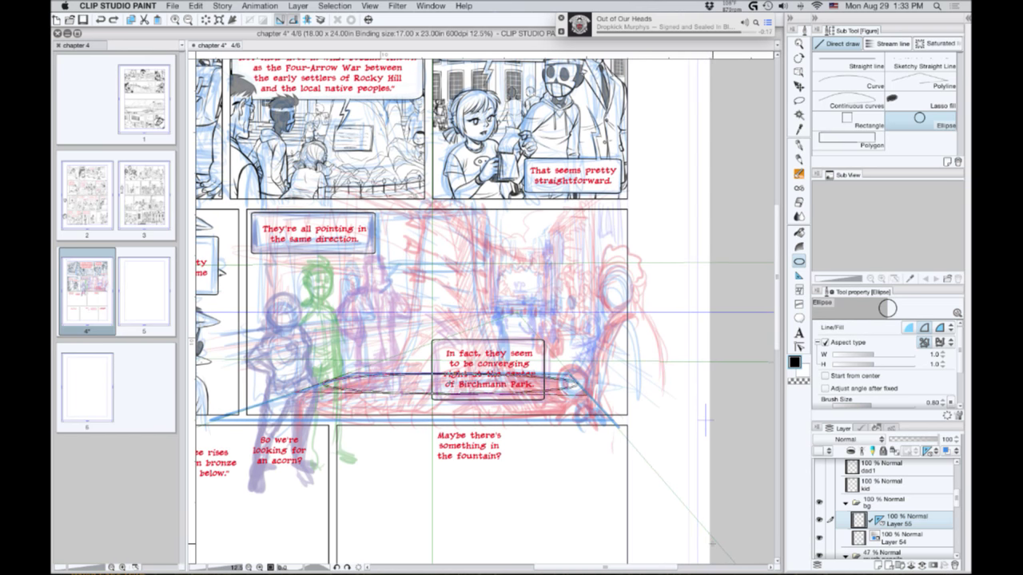
pyautogui.moveTo(713, 542); pyautogui.dragTo(714, 544)
pyautogui.moveTo(574, 382); pyautogui.dragTo(576, 383)
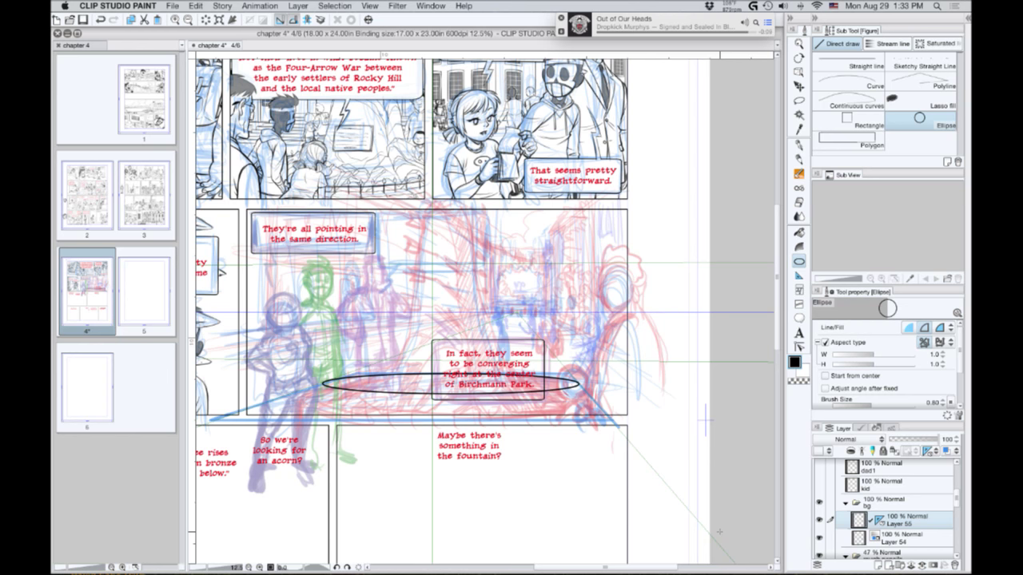
pyautogui.press('super+z')
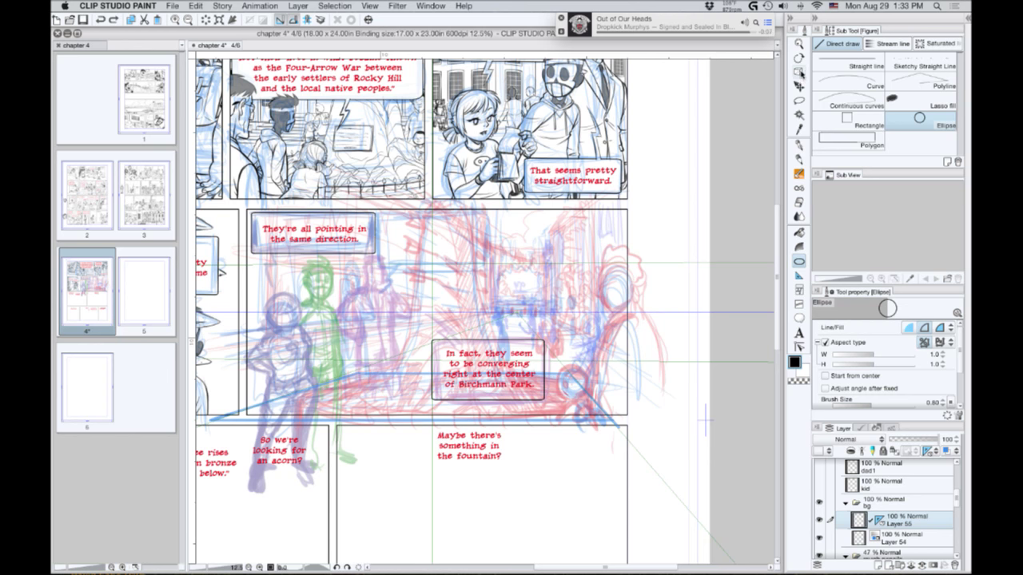
# Adjust Layer 55's perspective ruler in the wide panel by raising its eye level slightly.
pyautogui.press('o')
pyautogui.click(518, 315)
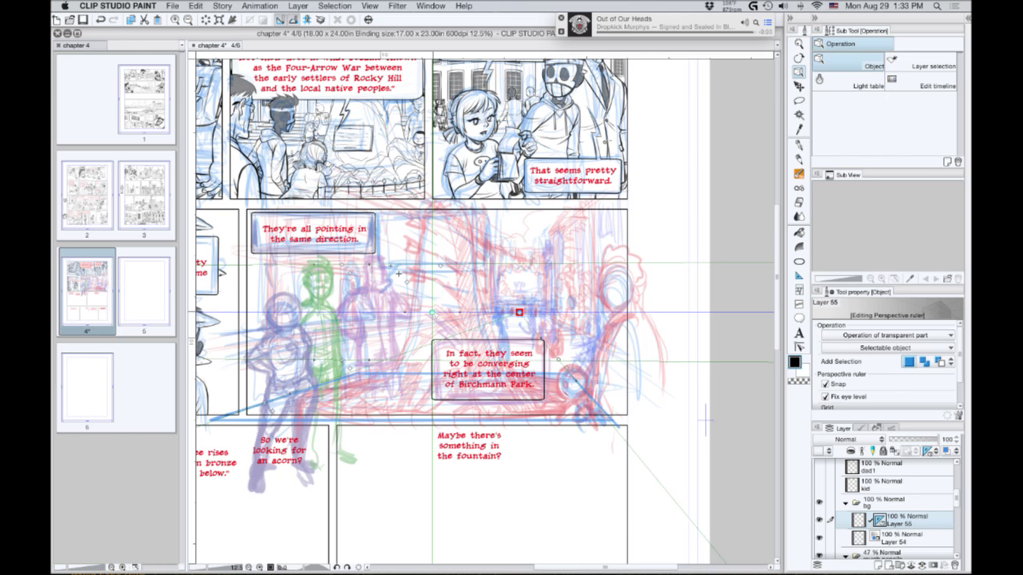
pyautogui.moveTo(518, 312); pyautogui.dragTo(433, 298)
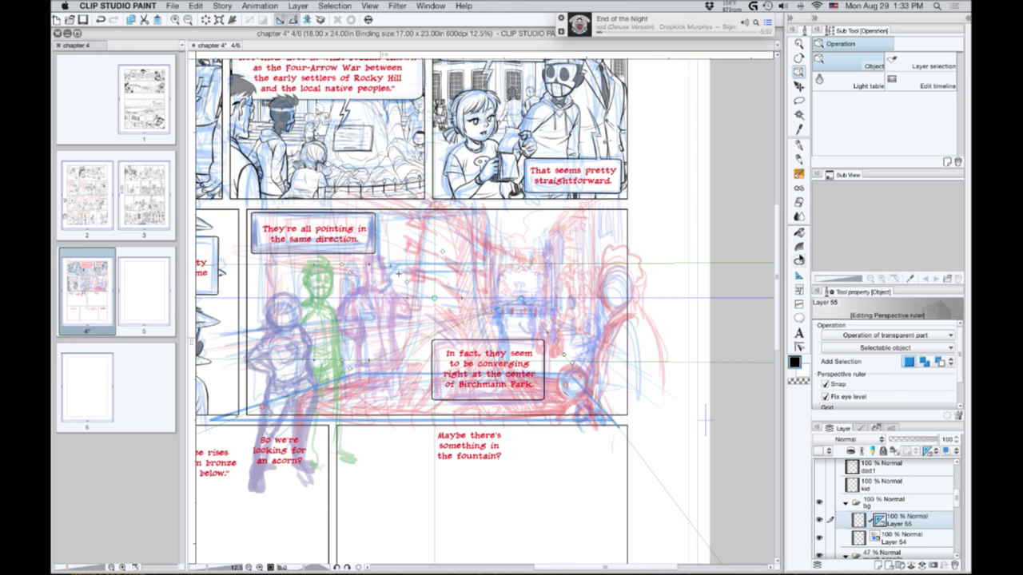
# Try to draw a rectangle in perspective for the fountain base in the wide panel, starting from several corners, and undo each one.
pyautogui.click(799, 261)
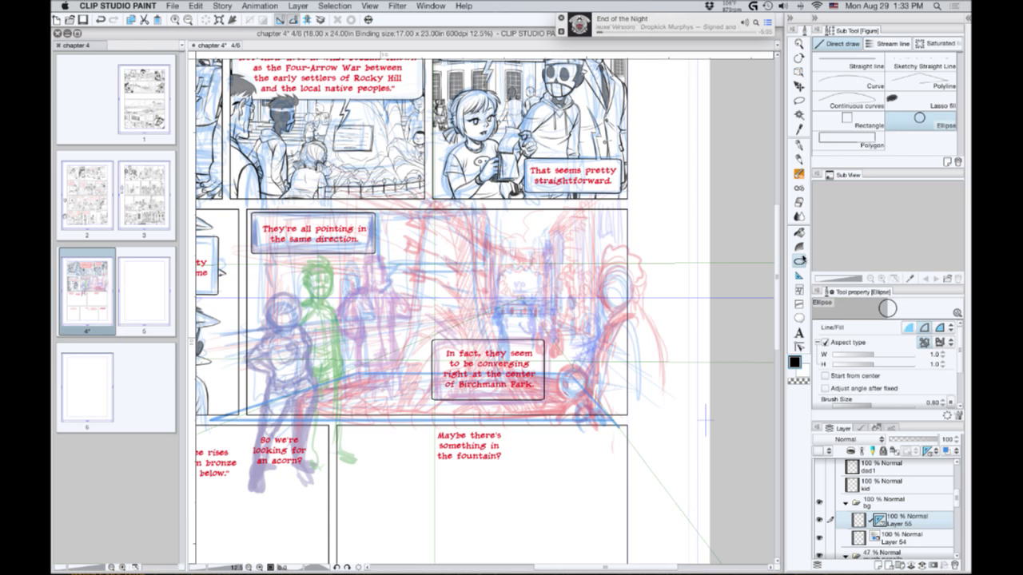
pyautogui.click(856, 124)
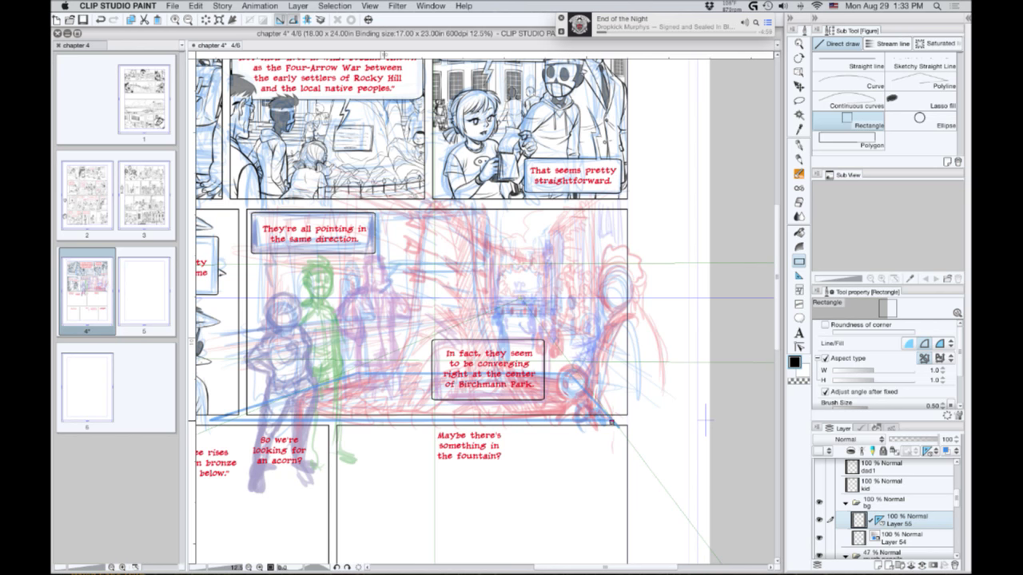
pyautogui.moveTo(612, 417); pyautogui.dragTo(542, 349)
pyautogui.press('super+z')
pyautogui.moveTo(345, 371); pyautogui.dragTo(429, 460)
pyautogui.moveTo(731, 470); pyautogui.dragTo(685, 517)
pyautogui.moveTo(388, 510); pyautogui.dragTo(342, 463)
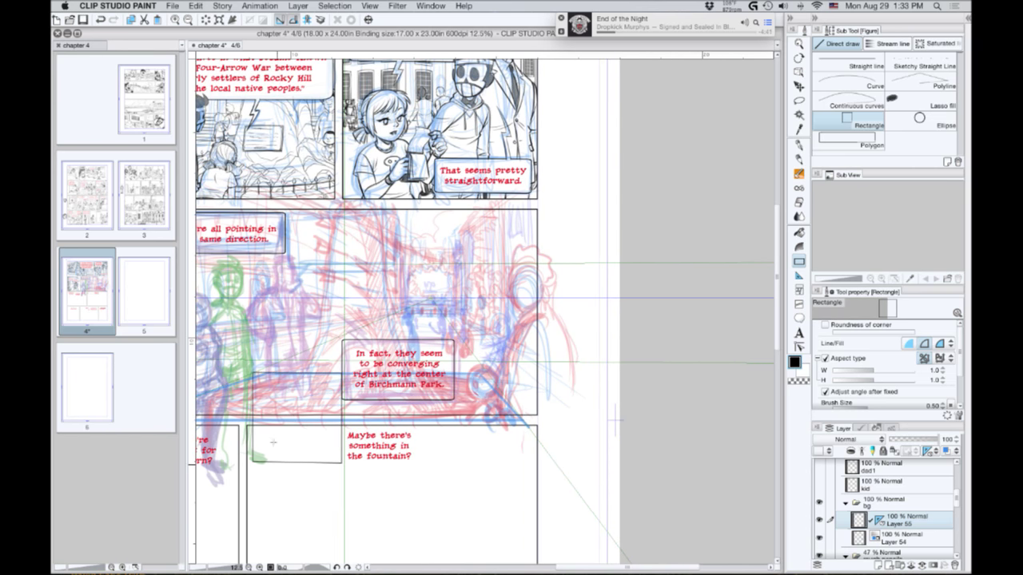
pyautogui.press('super+z')
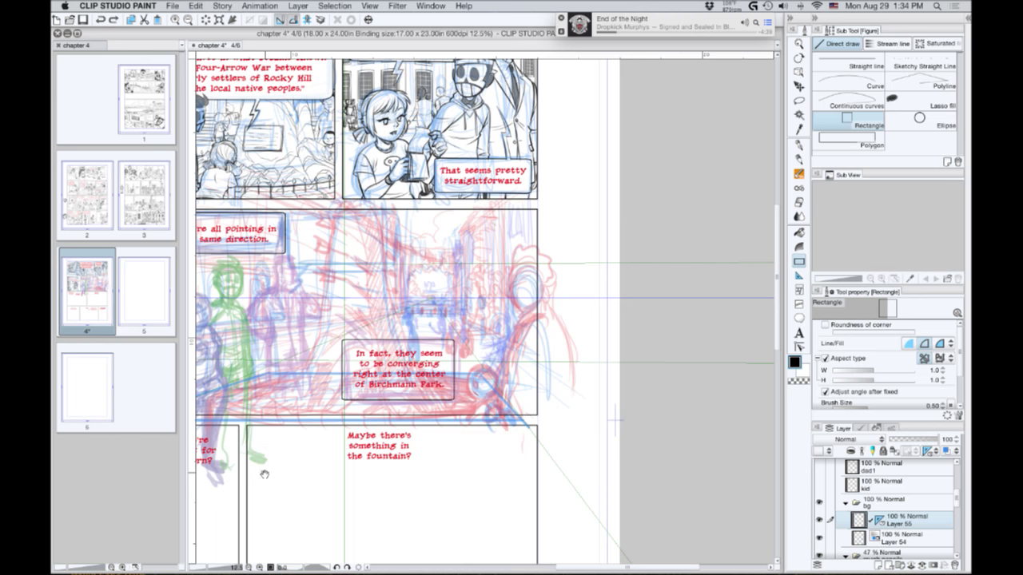
pyautogui.moveTo(265, 474); pyautogui.dragTo(510, 472)
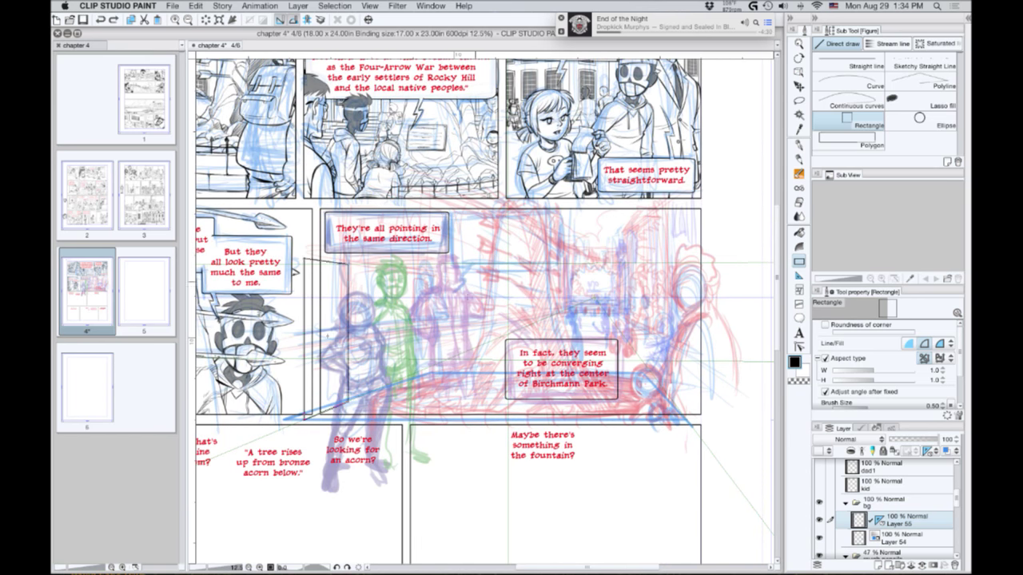
pyautogui.moveTo(447, 459); pyautogui.dragTo(507, 509)
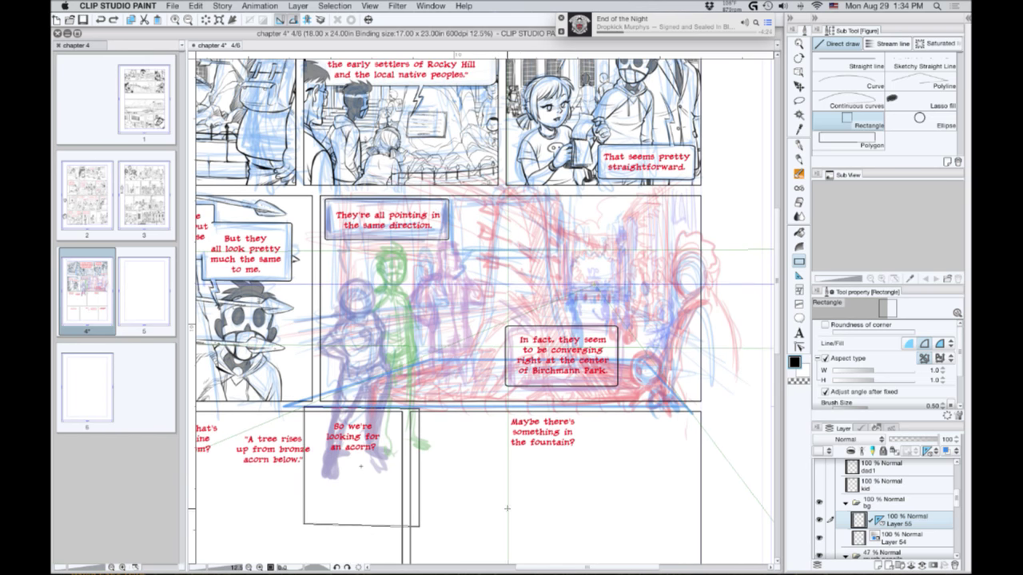
pyautogui.click(505, 515)
pyautogui.press('super+z')
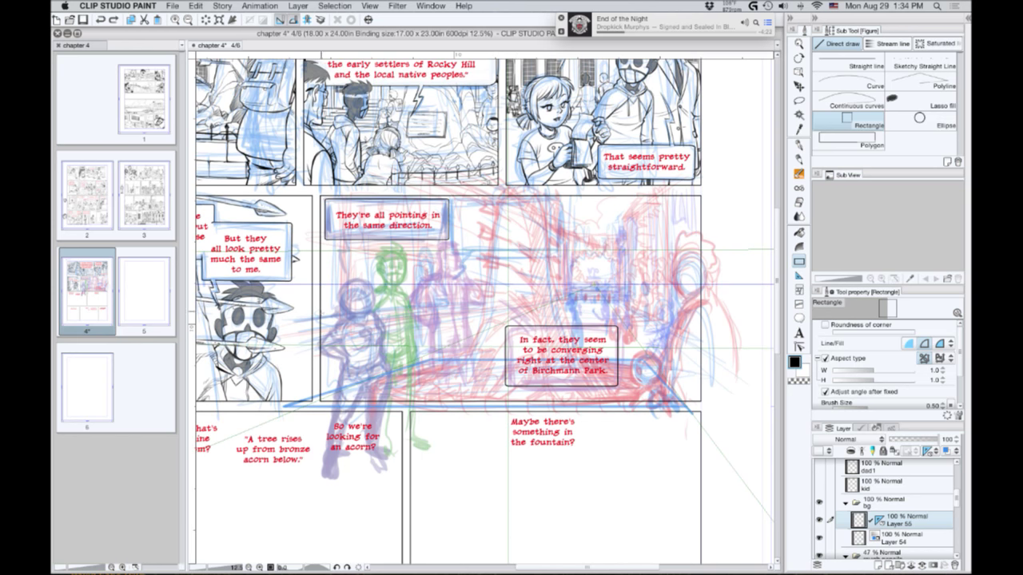
# Draw the fountain base's back edge and two receding sides along the perspective ruler with the MS4 Style Pencil at brush size 2.50.
pyautogui.click(797, 160)
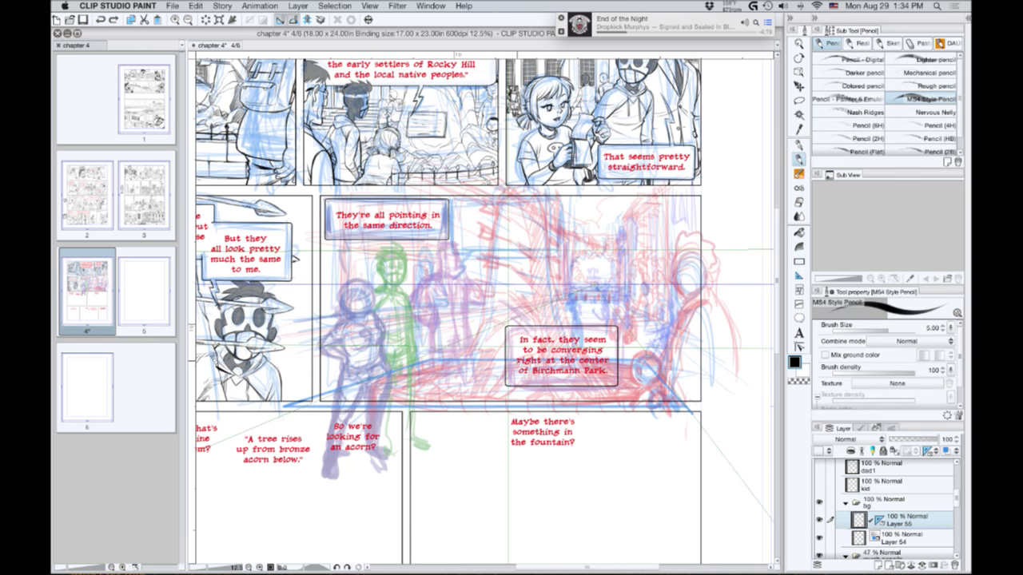
pyautogui.moveTo(516, 361); pyautogui.dragTo(617, 361)
pyautogui.press('super+z')
pyautogui.press('[')
pyautogui.press('[')
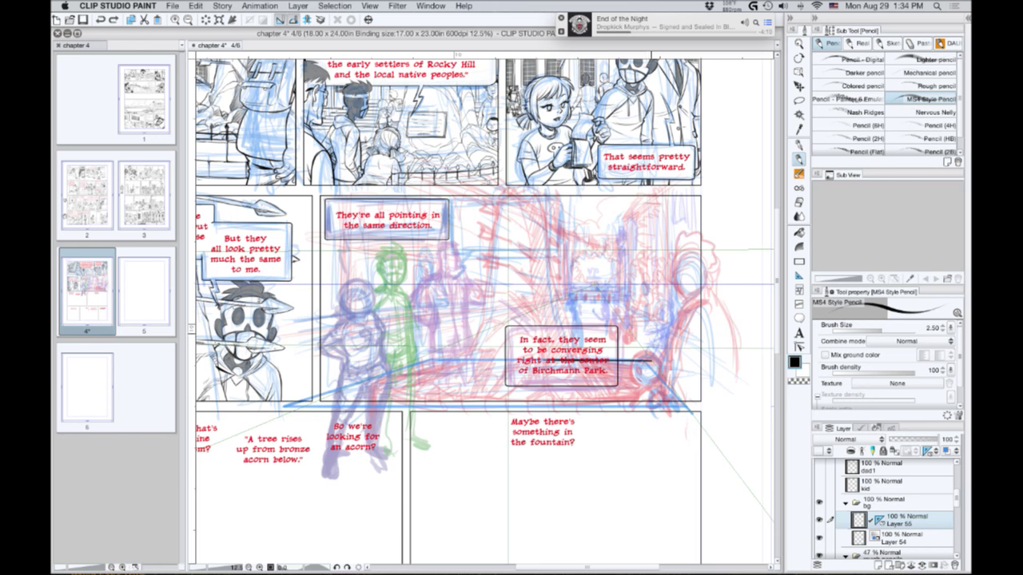
pyautogui.moveTo(560, 360); pyautogui.dragTo(451, 361)
pyautogui.moveTo(324, 389); pyautogui.dragTo(296, 396)
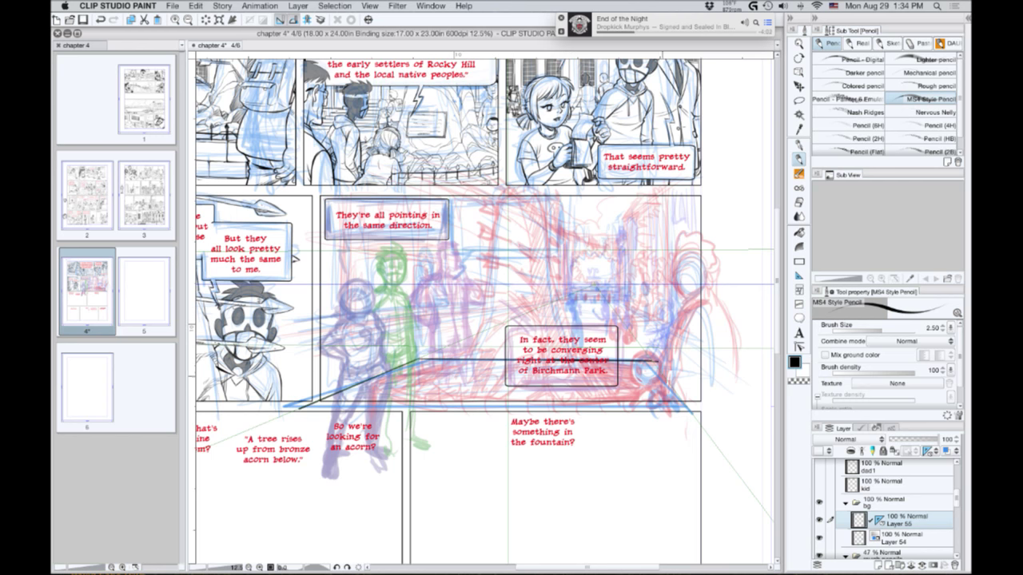
pyautogui.press('super+z')
# Move the perspective ruler from Layer 55 to the bg folder and hide Layer 54.
pyautogui.moveTo(879, 520); pyautogui.dragTo(874, 503)
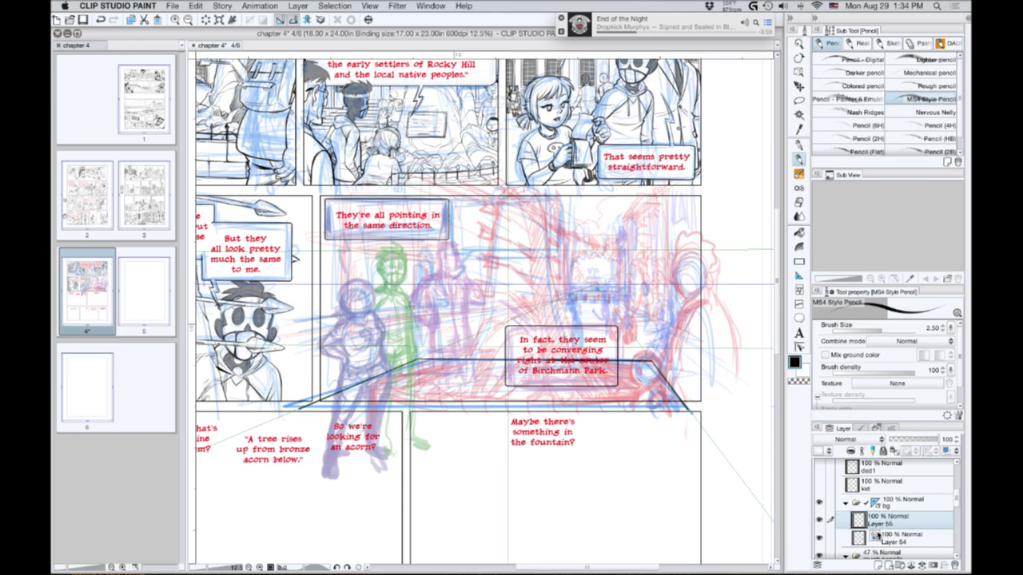
pyautogui.click(819, 539)
# Turn on the blue layer colour for Layer 55 and add a new layer above it.
pyautogui.click(945, 451)
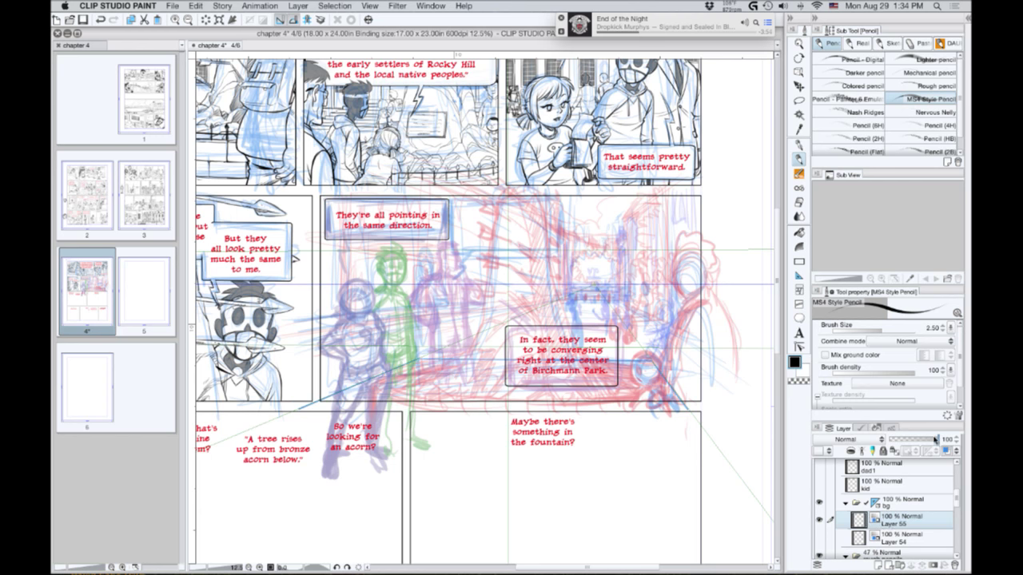
pyautogui.click(878, 564)
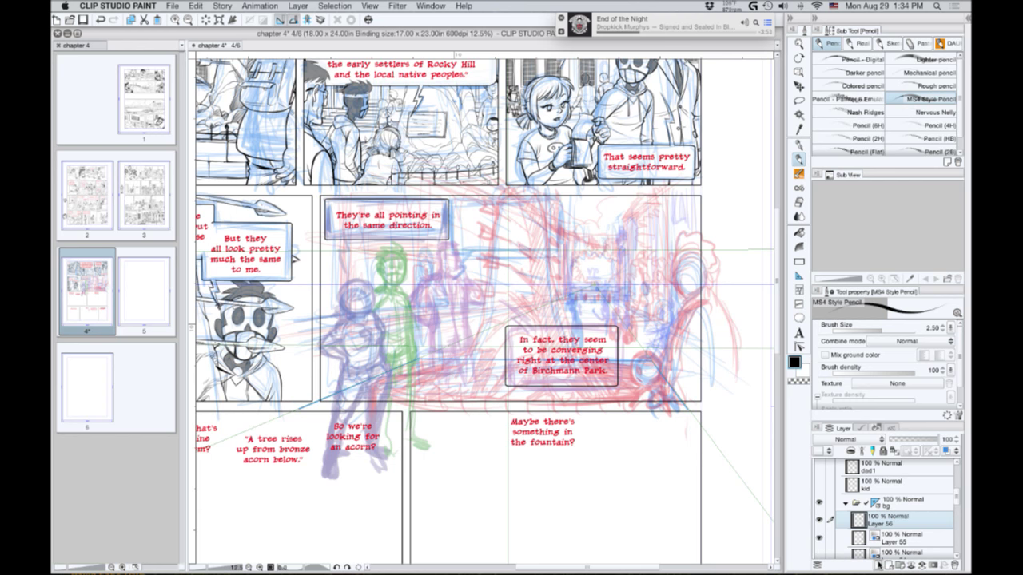
# Try to draw a perspective rectangle over the fountain guide lines on the new layer, and undo it.
pyautogui.click(795, 259)
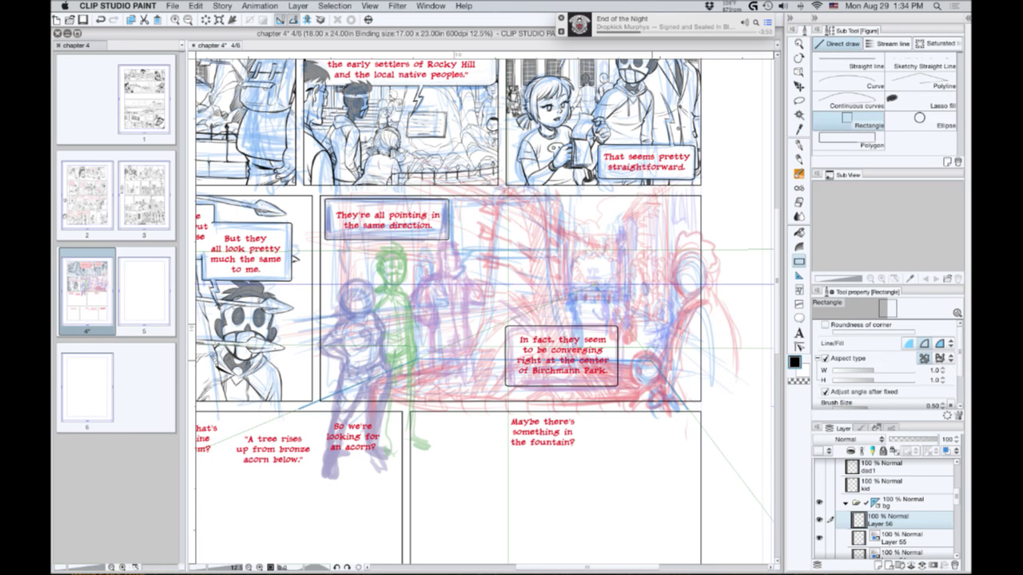
pyautogui.moveTo(645, 367); pyautogui.dragTo(258, 519)
pyautogui.hscroll(-3, 233, 509)
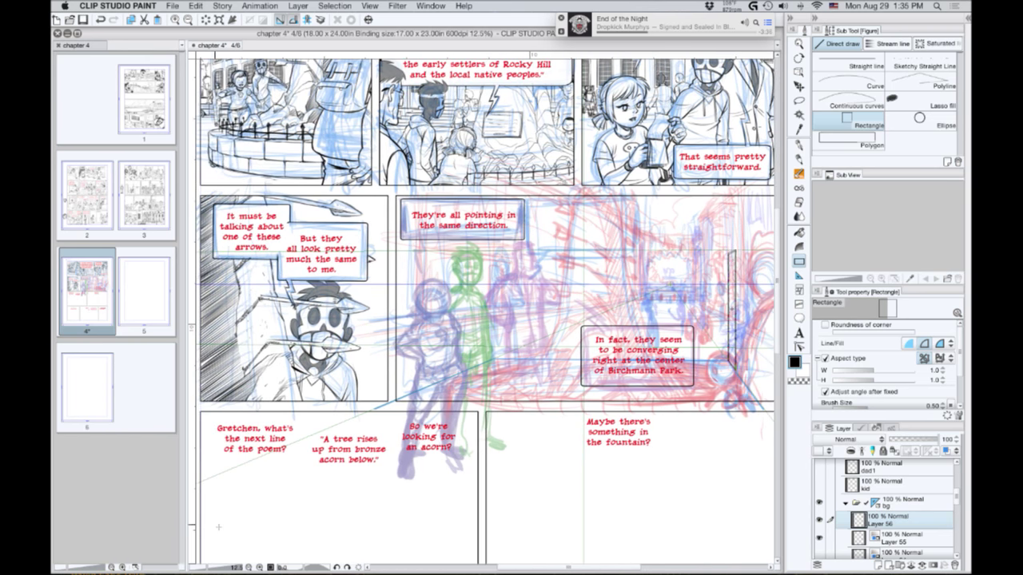
pyautogui.scroll(-1, 219, 527)
pyautogui.scroll(-4, 219, 528)
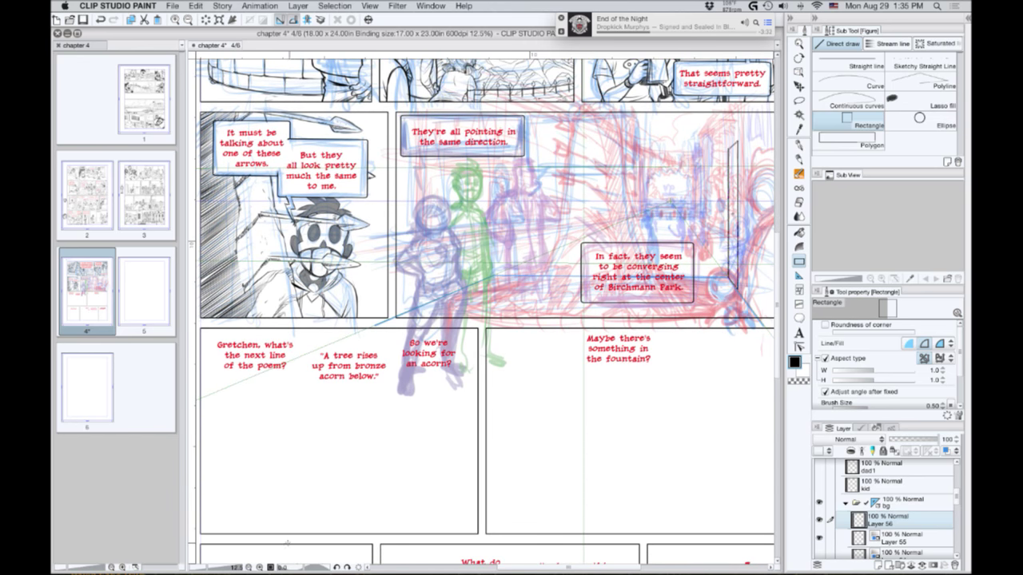
pyautogui.scroll(-1, 357, 559)
pyautogui.scroll(-2, 358, 560)
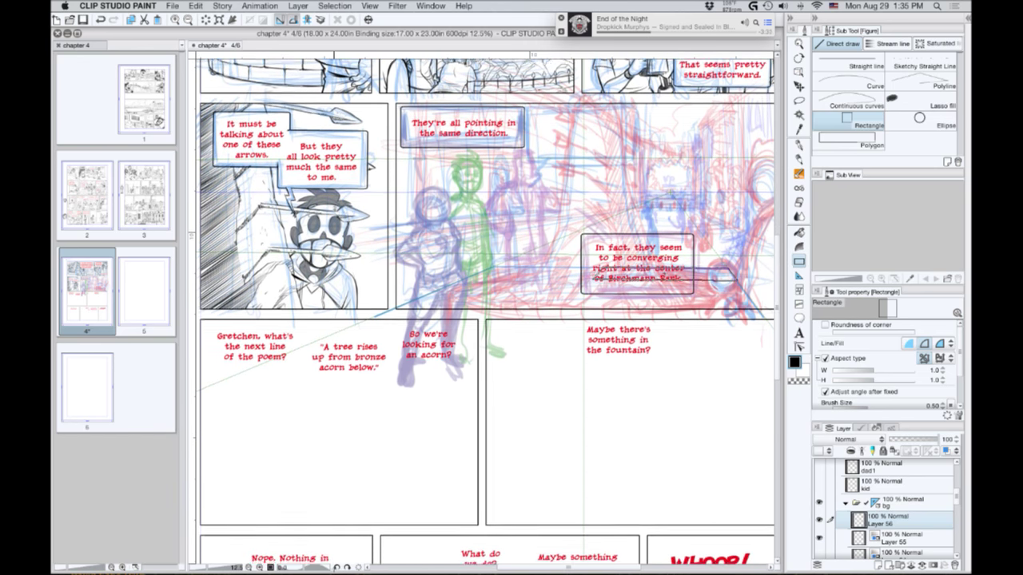
pyautogui.scroll(-3, 485, 312)
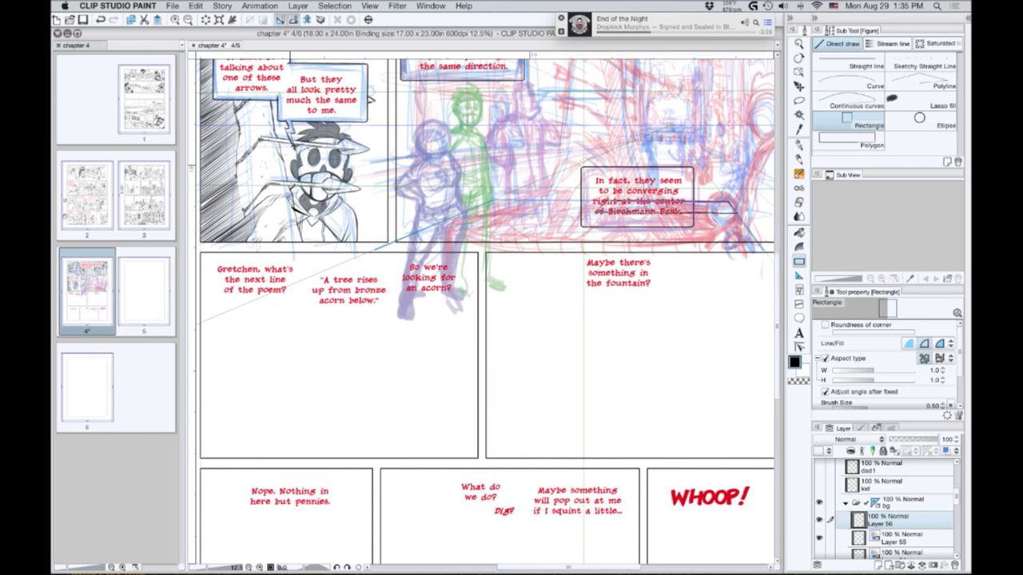
pyautogui.moveTo(373, 529); pyautogui.dragTo(372, 528)
pyautogui.moveTo(196, 537); pyautogui.dragTo(330, 551)
pyautogui.hotkey('ctrl', 'z')
# Try to draw the fountain rectangle from the wide panel's lower right corner and from its lower left corner, undoing both.
pyautogui.moveTo(566, 281); pyautogui.dragTo(510, 470)
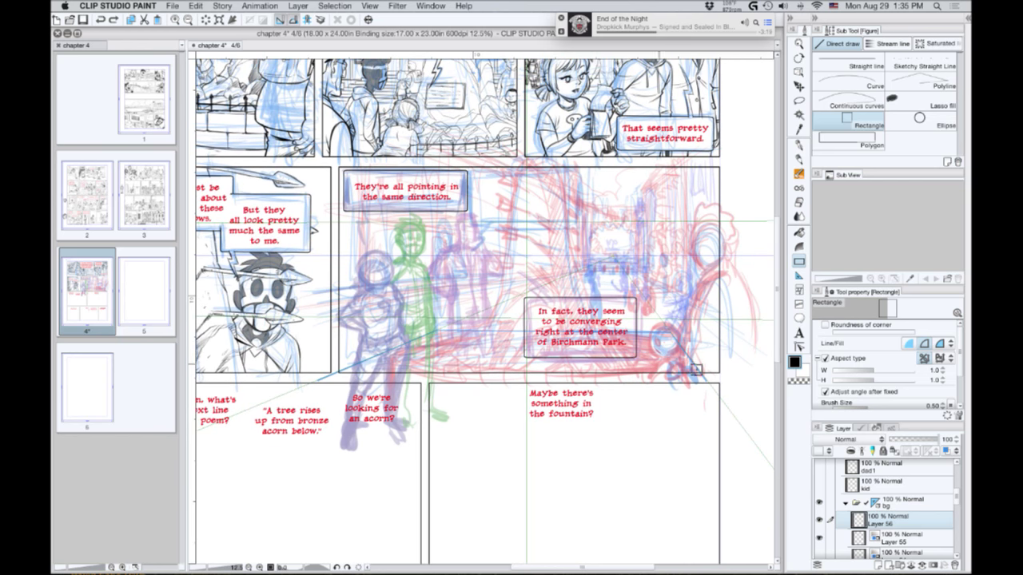
pyautogui.moveTo(696, 370); pyautogui.dragTo(549, 358)
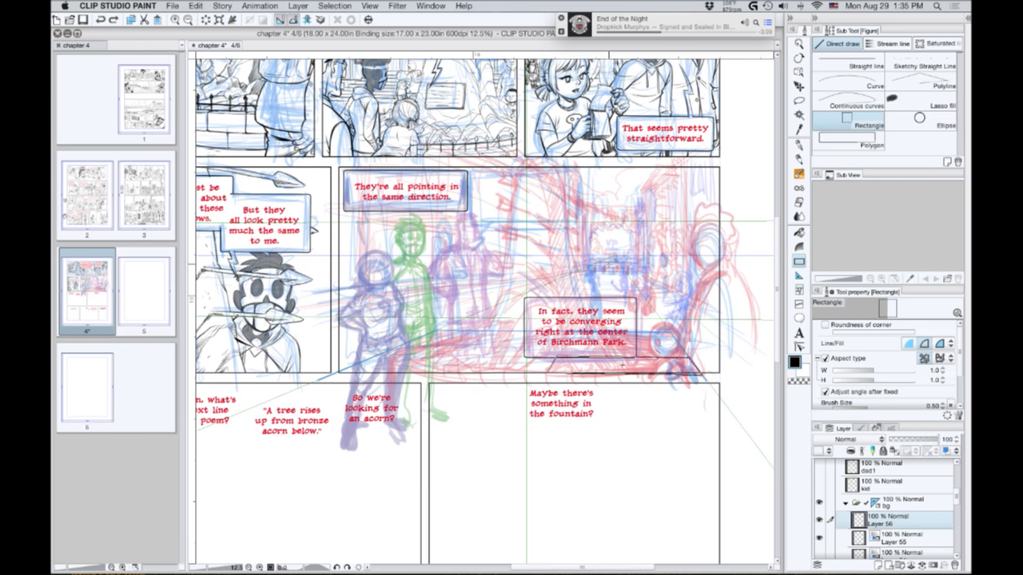
pyautogui.moveTo(609, 265); pyautogui.dragTo(442, 414)
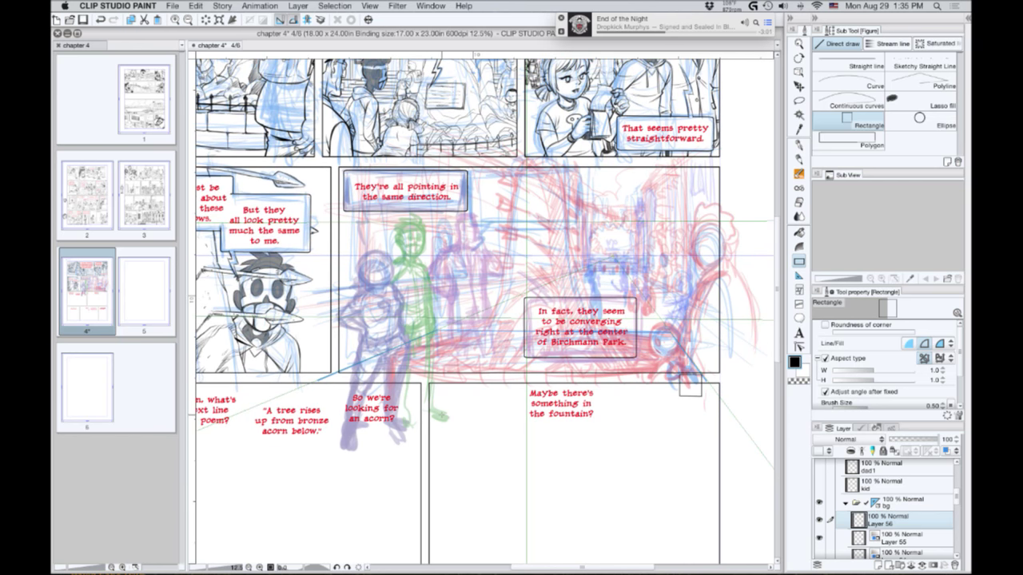
pyautogui.hotkey('ctrl', 'z')
pyautogui.moveTo(329, 374); pyautogui.dragTo(425, 479)
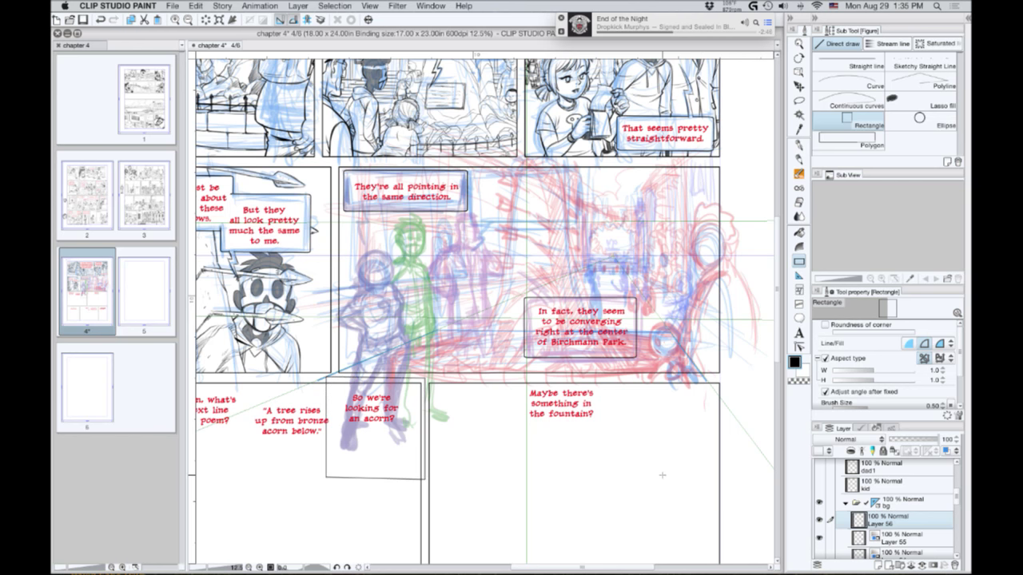
pyautogui.press('super+z')
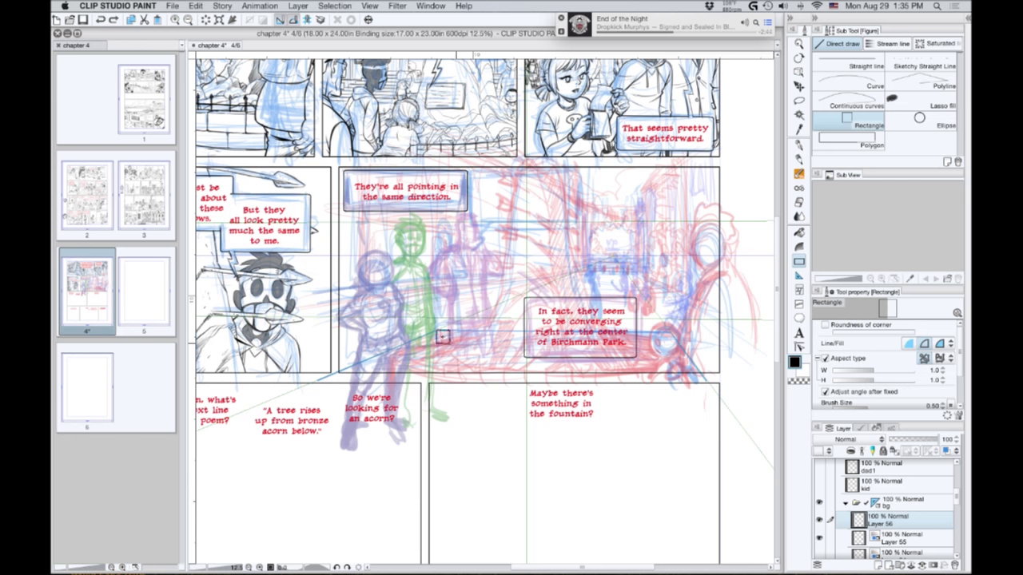
# Try to draw the fountain rectangle starting beside the green figure, and abandon it by switching to the Perspective ruler tool.
pyautogui.moveTo(439, 333); pyautogui.dragTo(430, 376)
pyautogui.moveTo(438, 393); pyautogui.dragTo(438, 414)
pyautogui.scroll(-5, 437, 558)
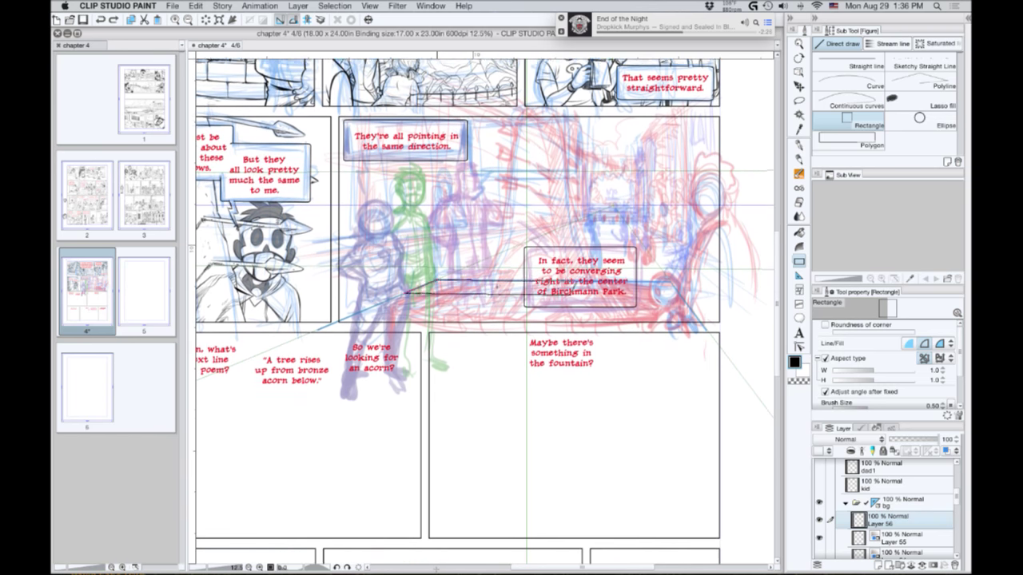
pyautogui.scroll(-6, 436, 261)
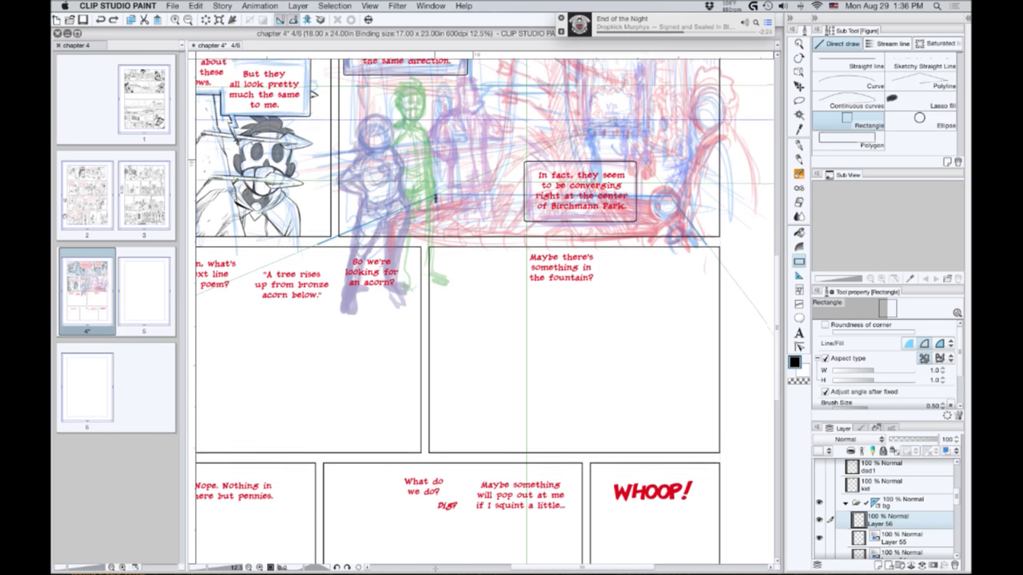
pyautogui.scroll(-5, 455, 256)
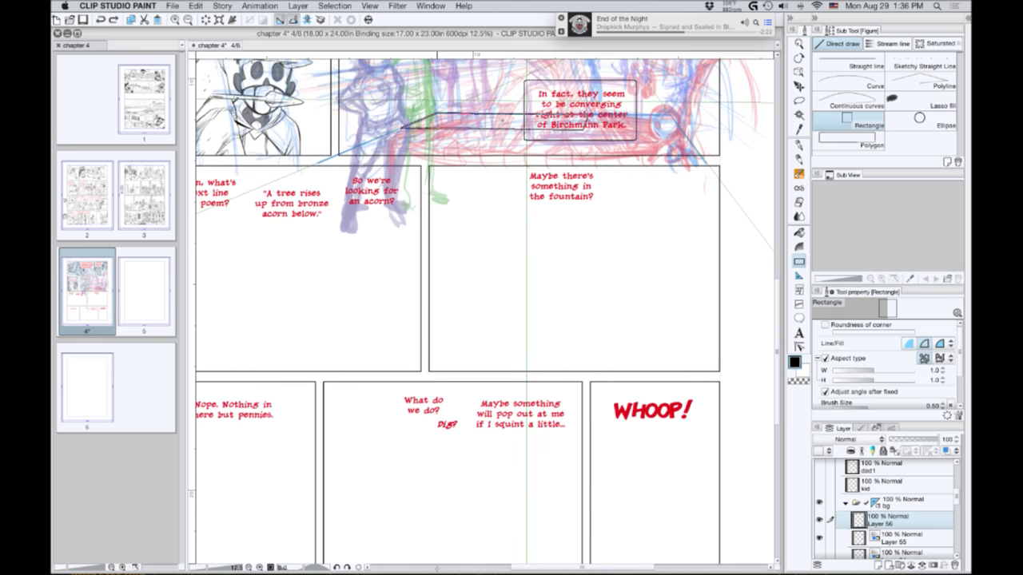
pyautogui.scroll(-3, 435, 320)
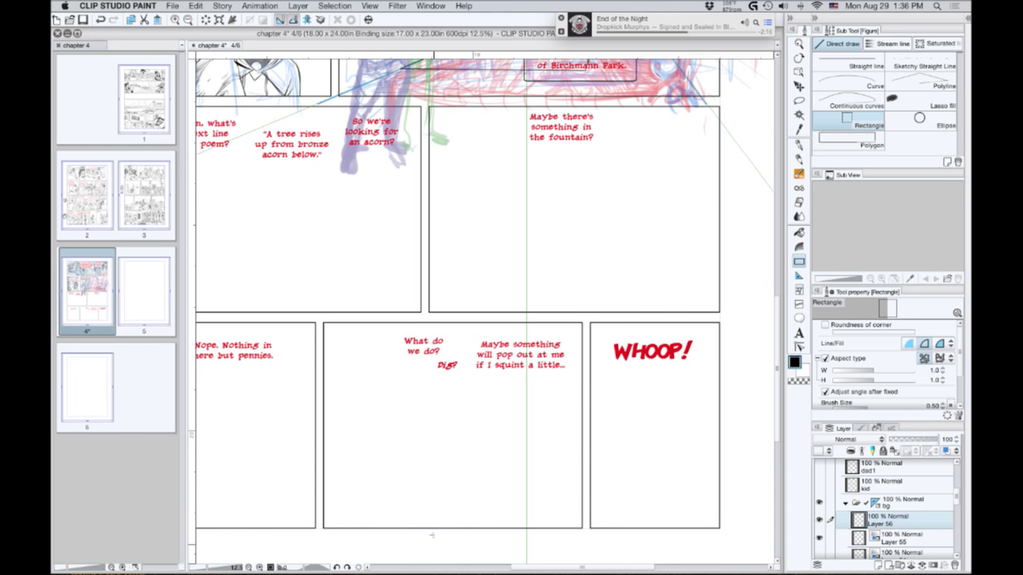
pyautogui.scroll(6, 429, 196)
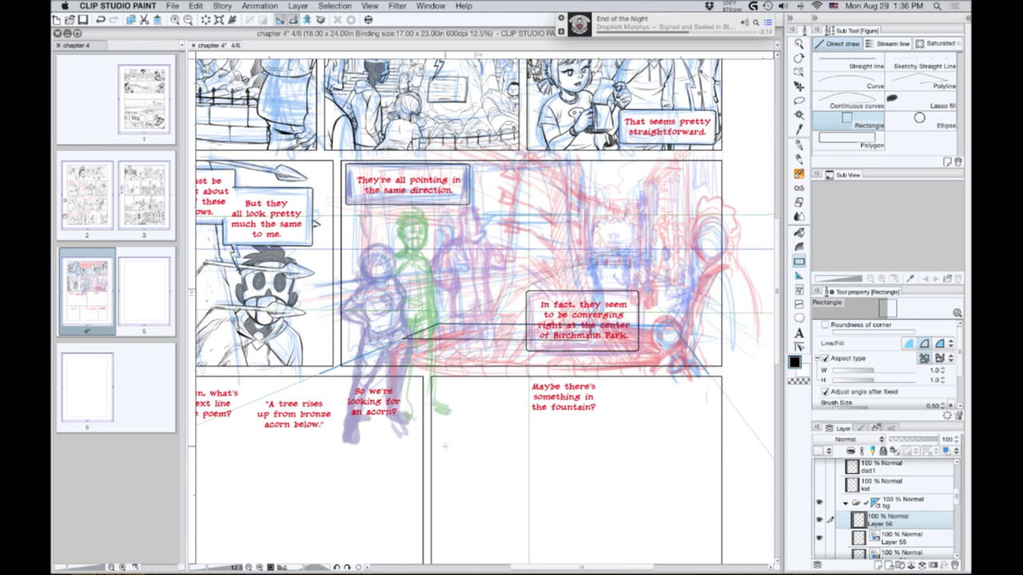
pyautogui.click(799, 276)
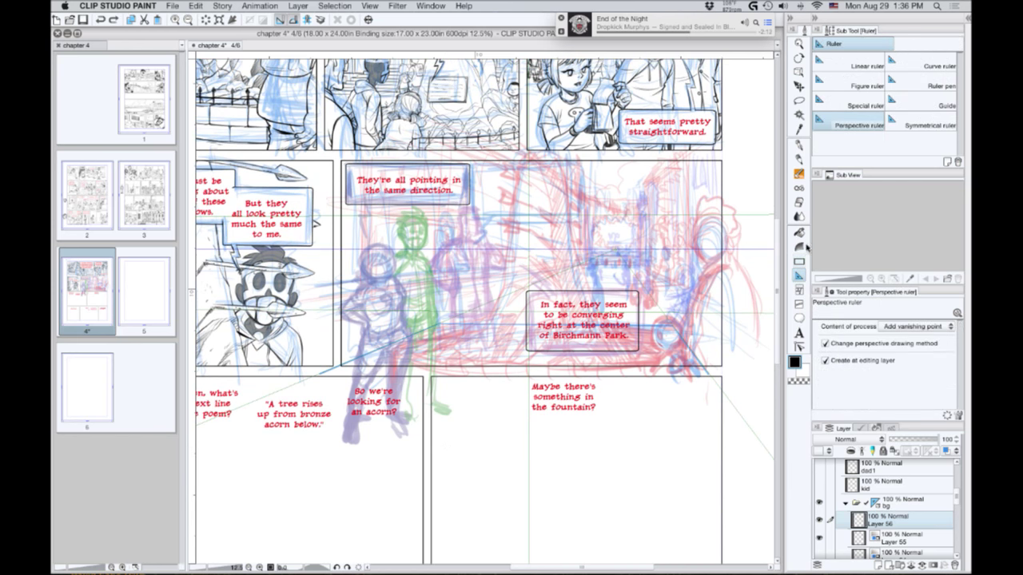
# Try to draw the fountain base as a rectangular Figure ruler with a fixed 1.0 by 1.0 aspect ratio, and undo it.
pyautogui.click(850, 85)
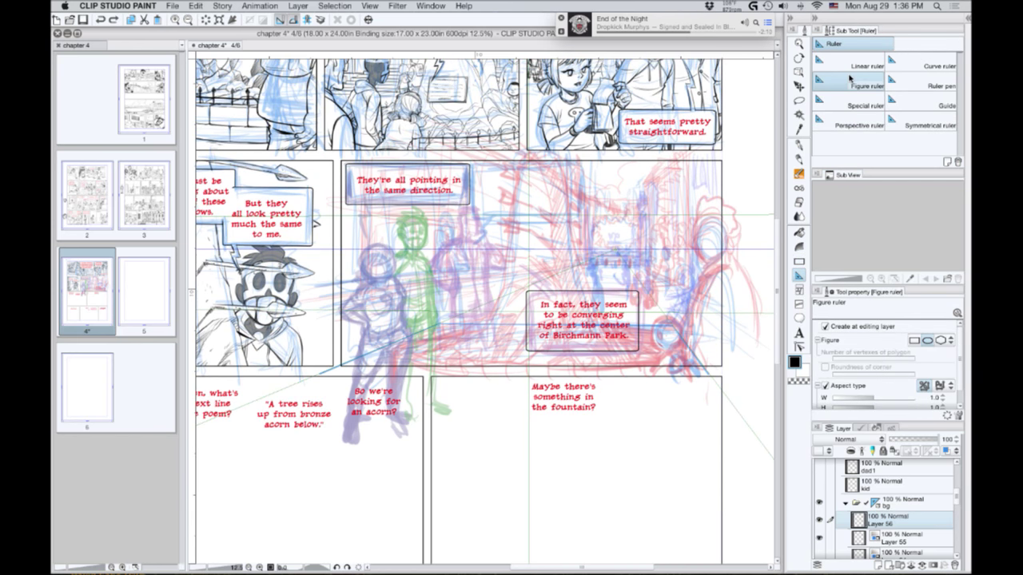
pyautogui.click(913, 340)
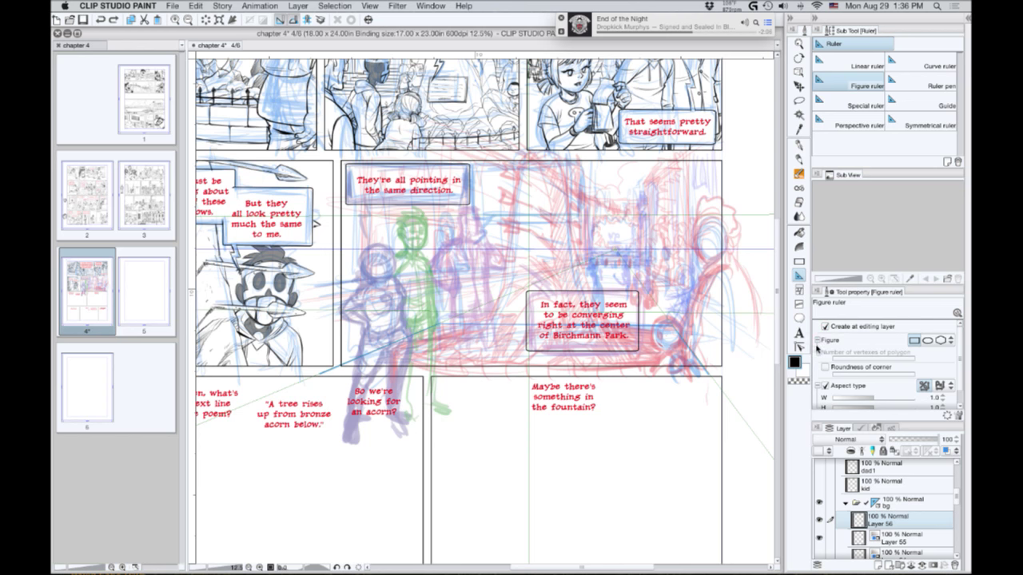
pyautogui.scroll(-1, 963, 369)
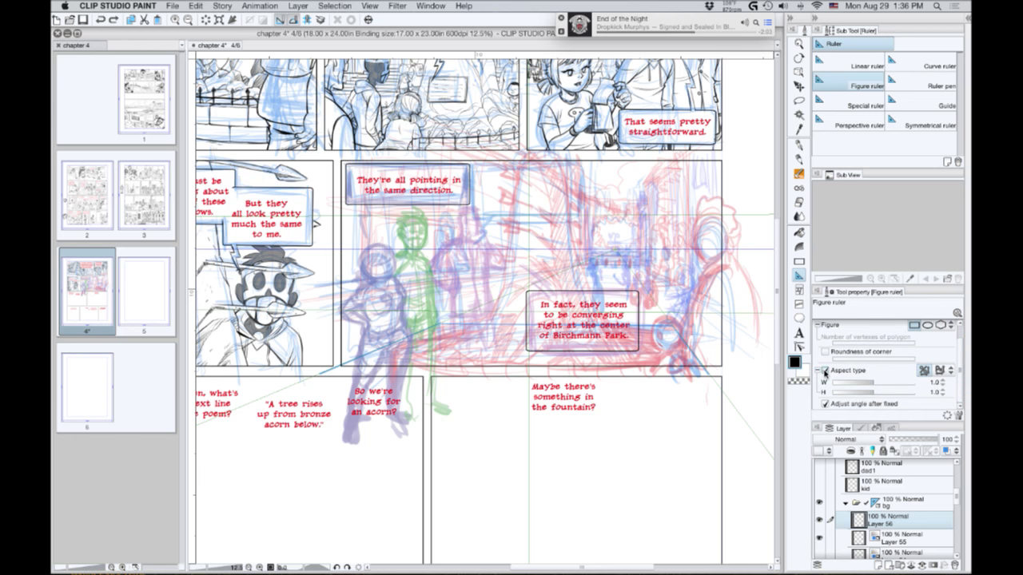
pyautogui.click(824, 371)
pyautogui.click(824, 370)
pyautogui.moveTo(673, 326); pyautogui.dragTo(557, 441)
pyautogui.moveTo(271, 559); pyautogui.dragTo(263, 561)
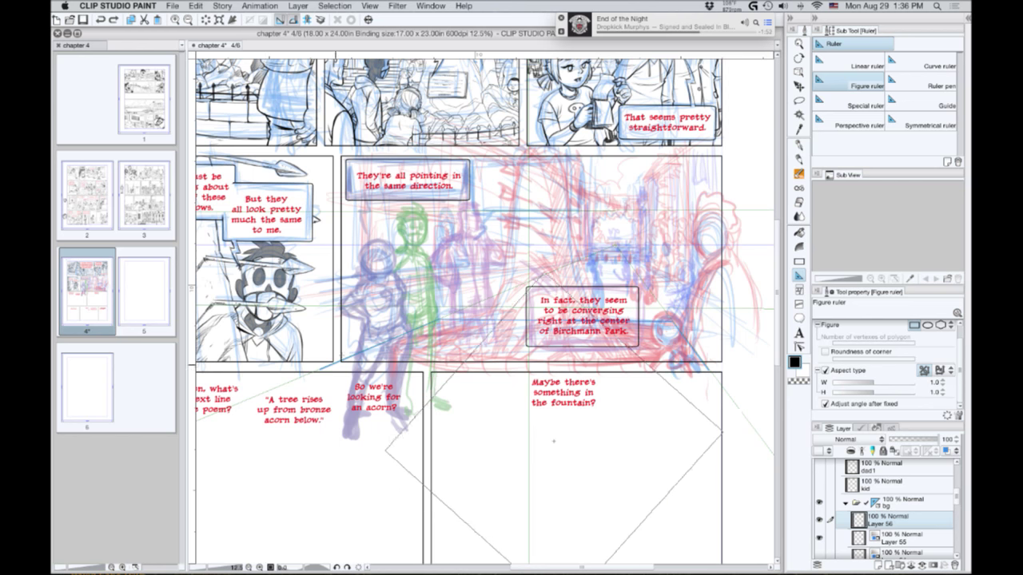
pyautogui.moveTo(325, 456); pyautogui.dragTo(384, 508)
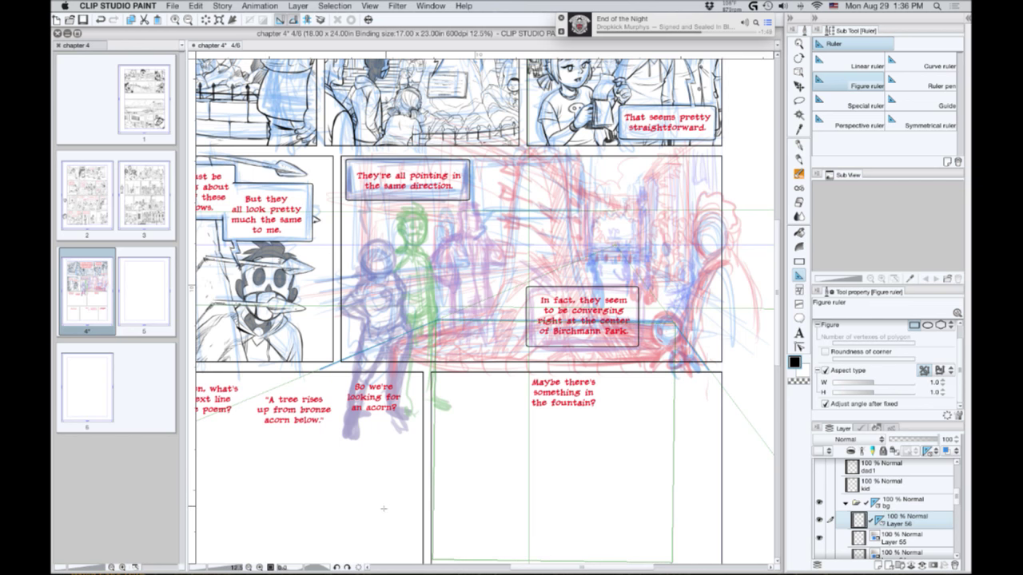
pyautogui.press('super+z')
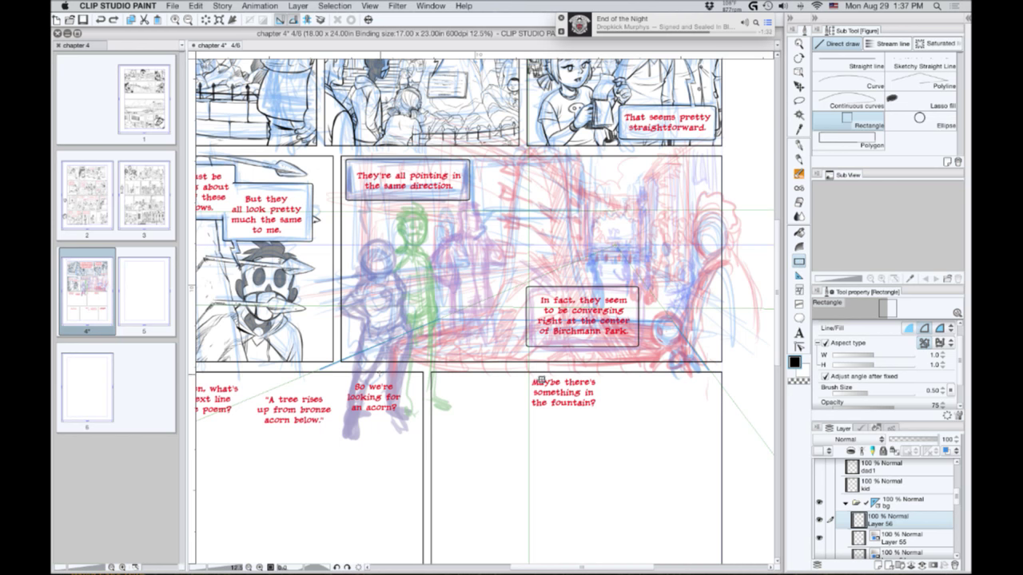
# Try to draw the fountain rectangle from below the wide panel and from its lower left corner, undoing both attempts.
pyautogui.moveTo(541, 381); pyautogui.dragTo(321, 305)
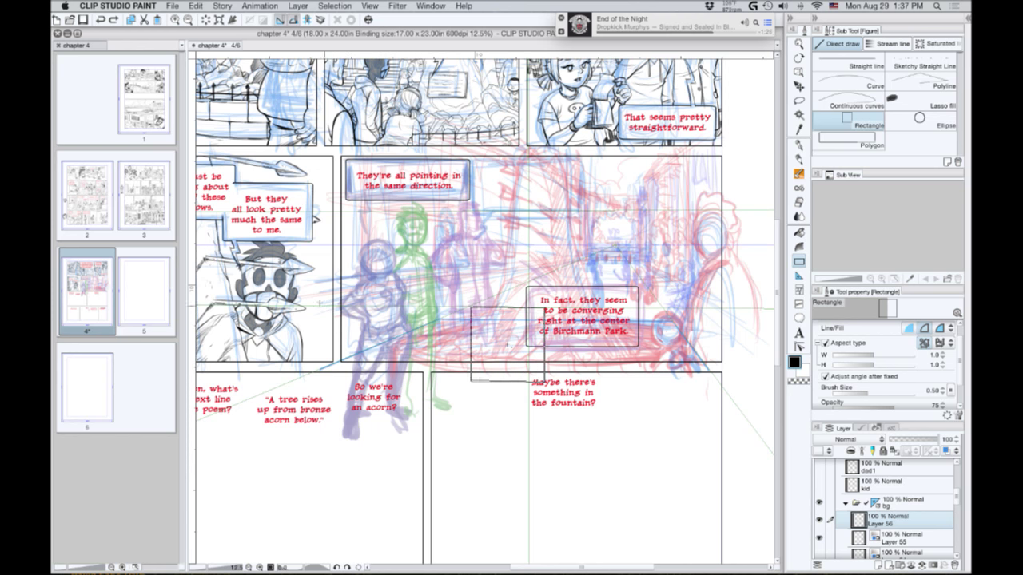
pyautogui.click(349, 351)
pyautogui.hotkey('ctrl', 'z')
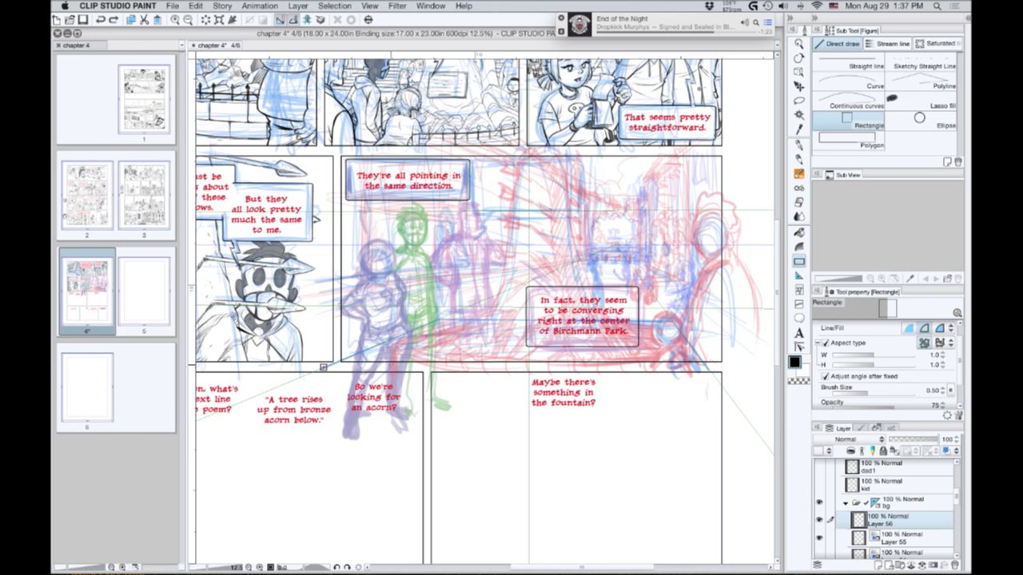
pyautogui.moveTo(321, 370); pyautogui.dragTo(330, 399)
pyautogui.moveTo(516, 300); pyautogui.dragTo(528, 194)
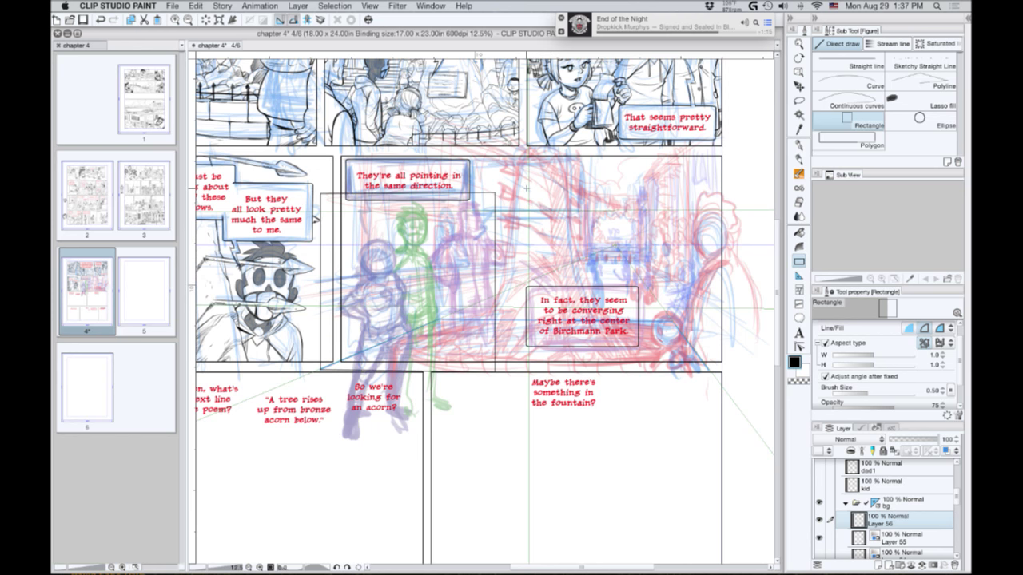
pyautogui.press('super+z')
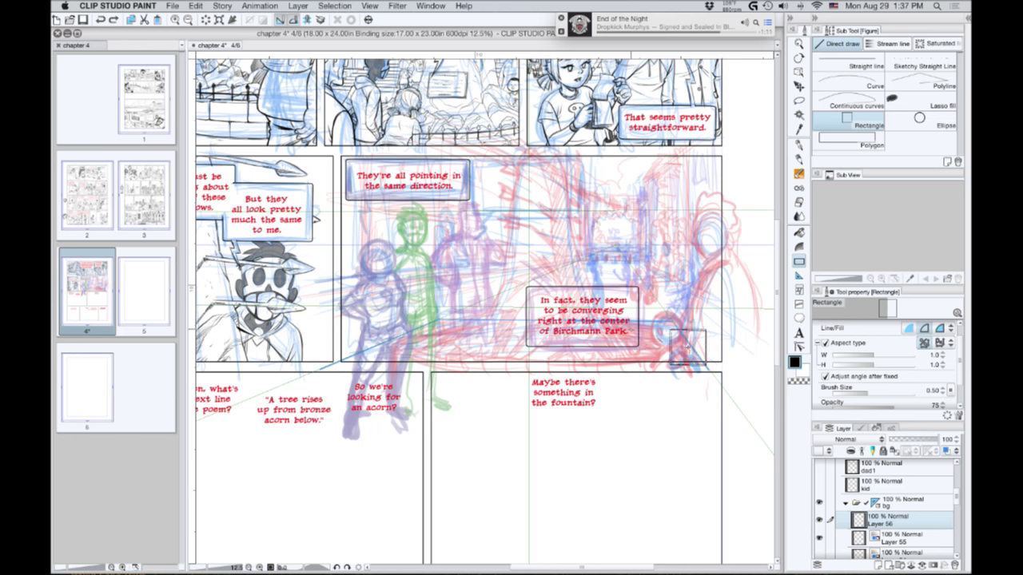
# Try to draw the fountain rectangle from the front right end of the fountain guide lines, and undo it.
pyautogui.moveTo(697, 364); pyautogui.dragTo(602, 267)
pyautogui.moveTo(625, 354); pyautogui.dragTo(603, 239)
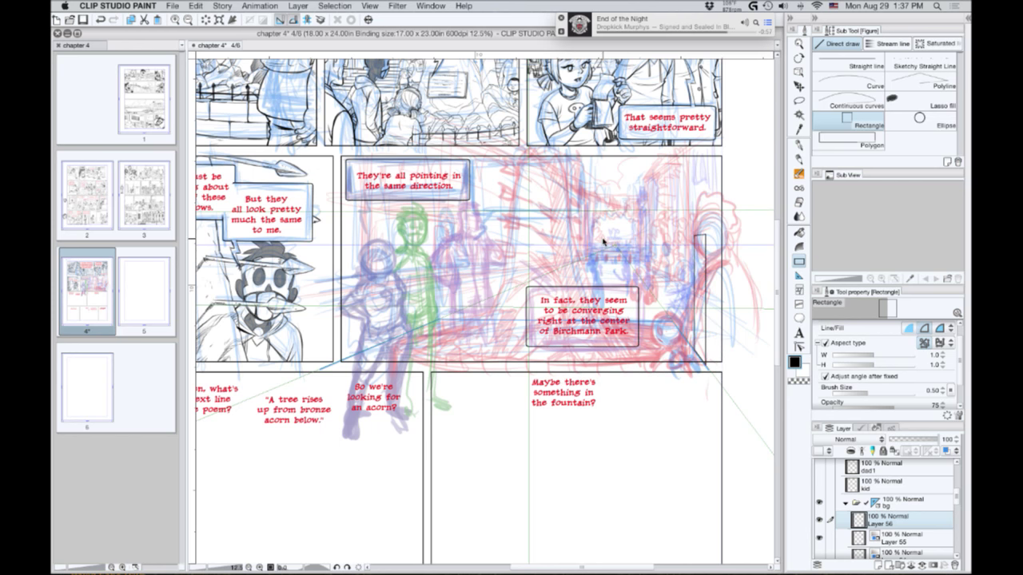
pyautogui.press('super+z')
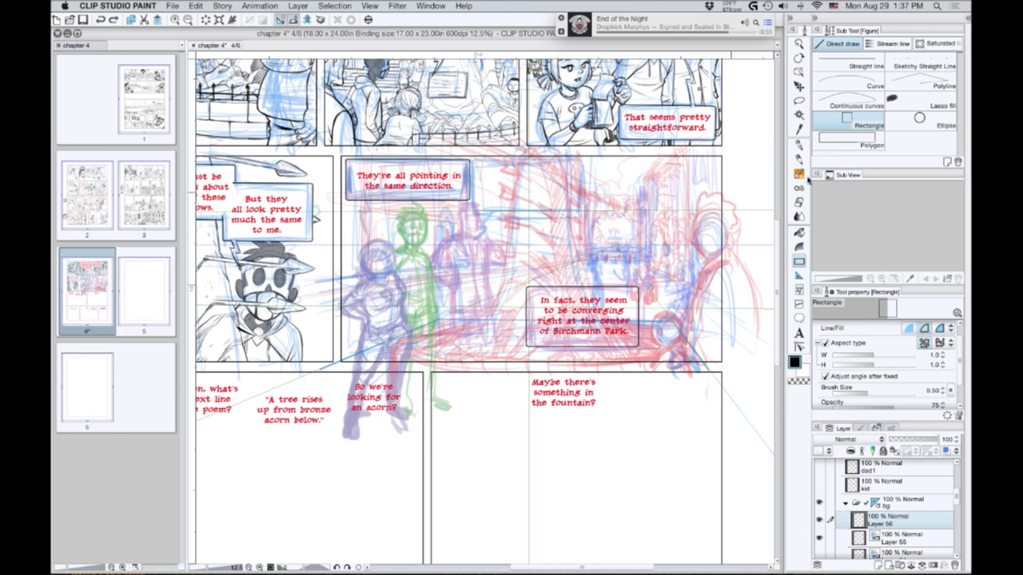
pyautogui.press('Tab')
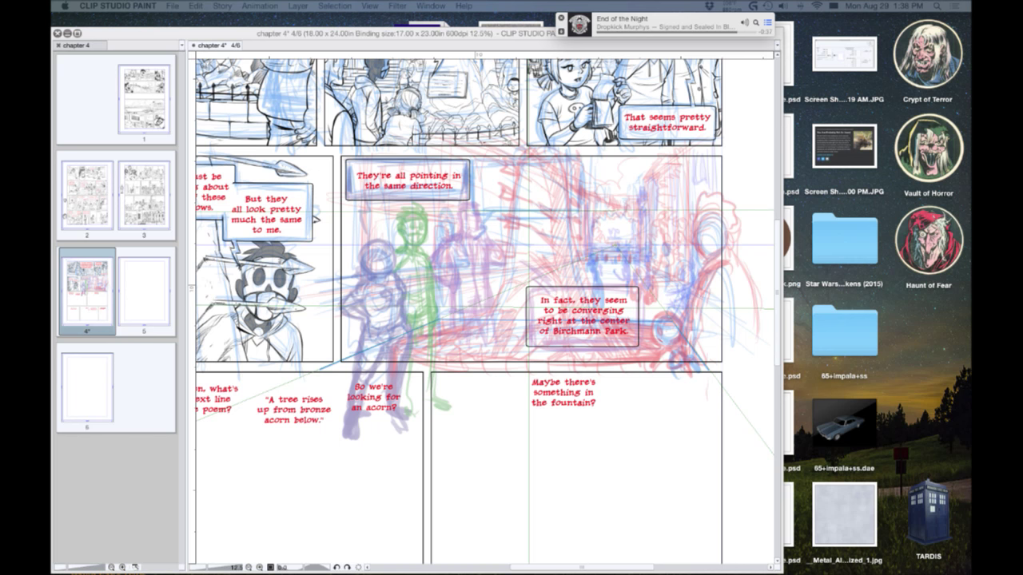
pyautogui.press('Tab')
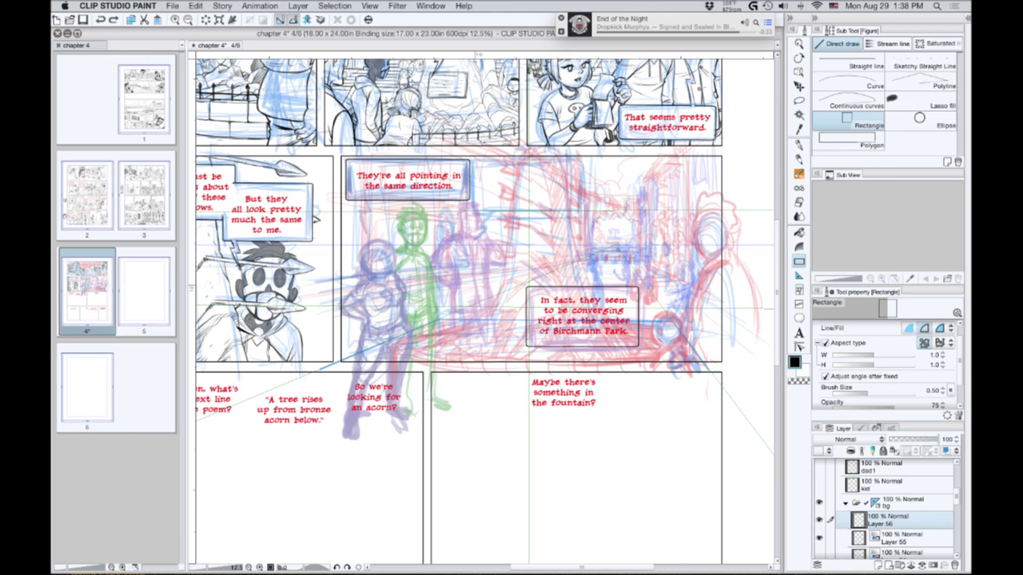
pyautogui.press('Tab')
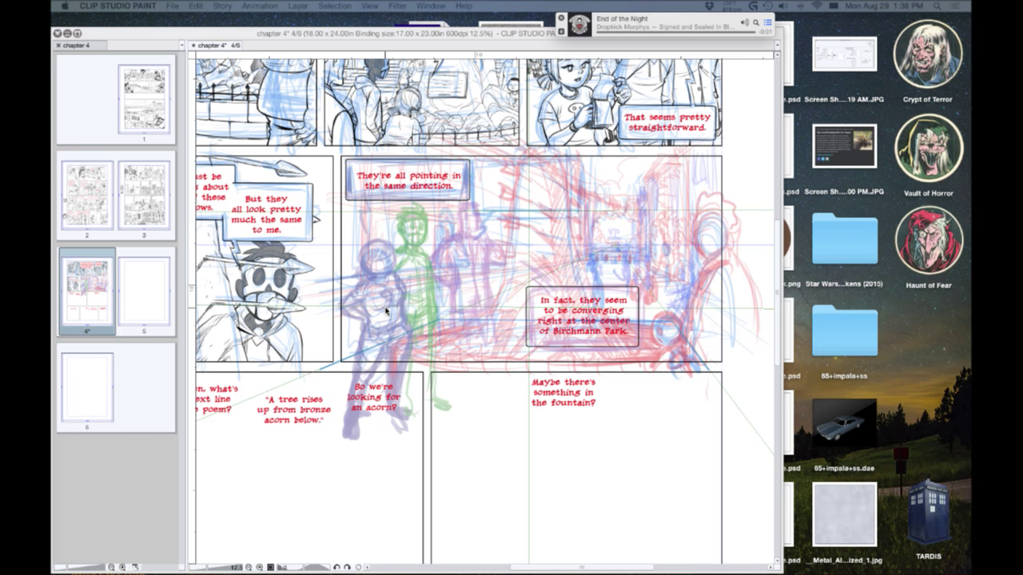
pyautogui.press('Tab')
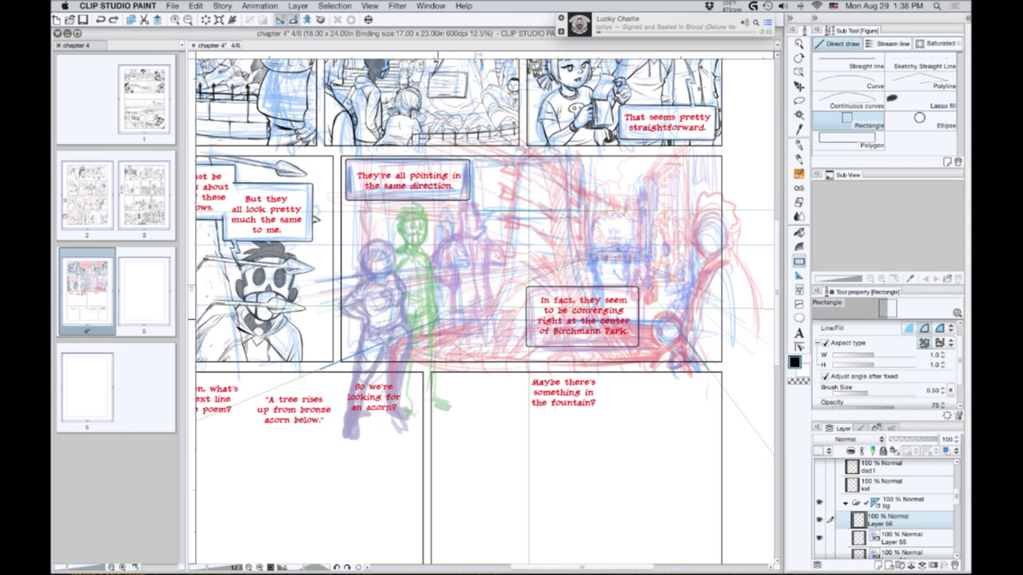
# Try to draw the fountain rectangle in perspective from its back left corner beside the green figure to the right guide line.
pyautogui.moveTo(437, 320); pyautogui.dragTo(455, 438)
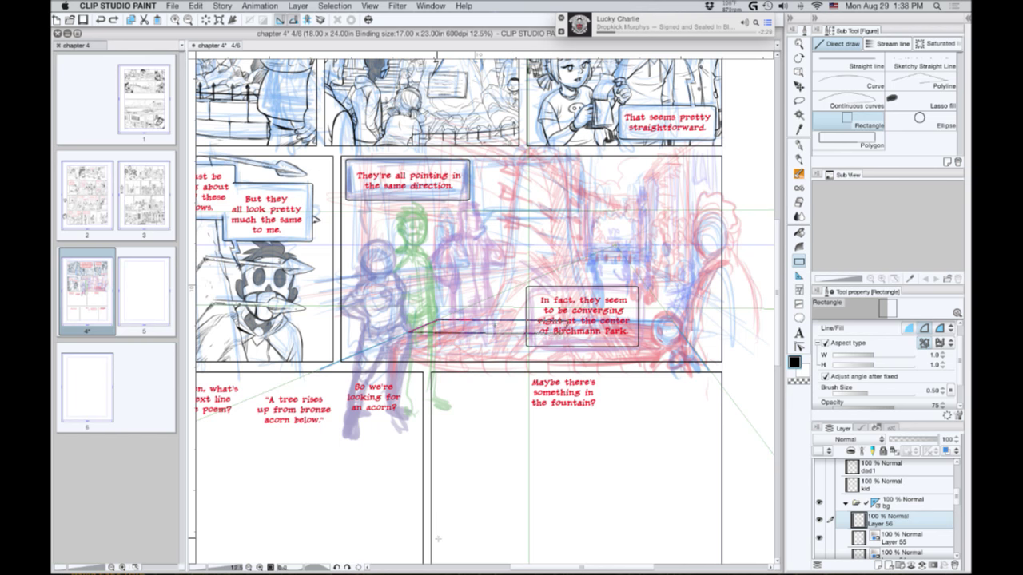
pyautogui.moveTo(484, 546); pyautogui.dragTo(757, 367)
pyautogui.hscroll(2, 483, 546)
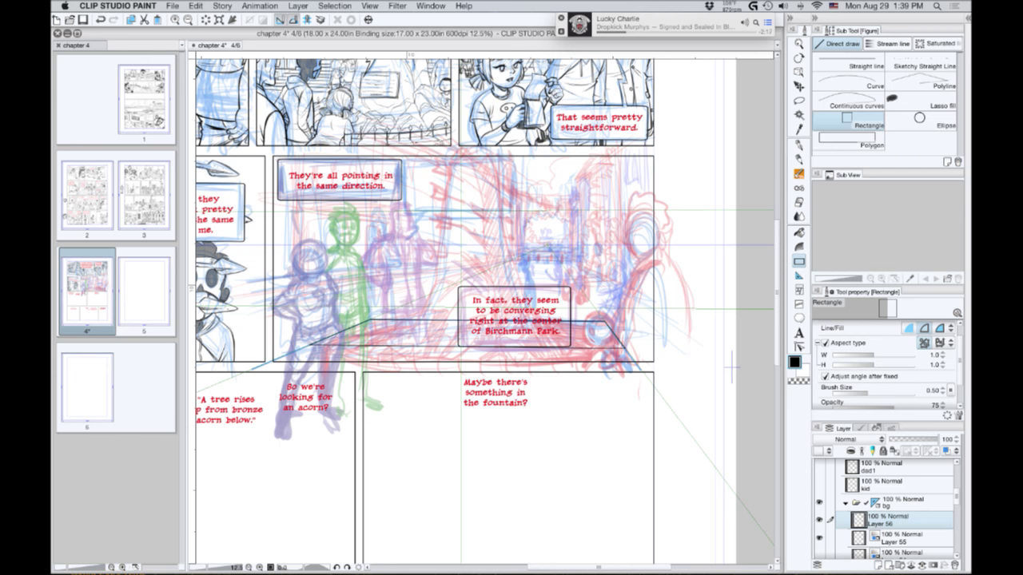
pyautogui.press('super+Tab')
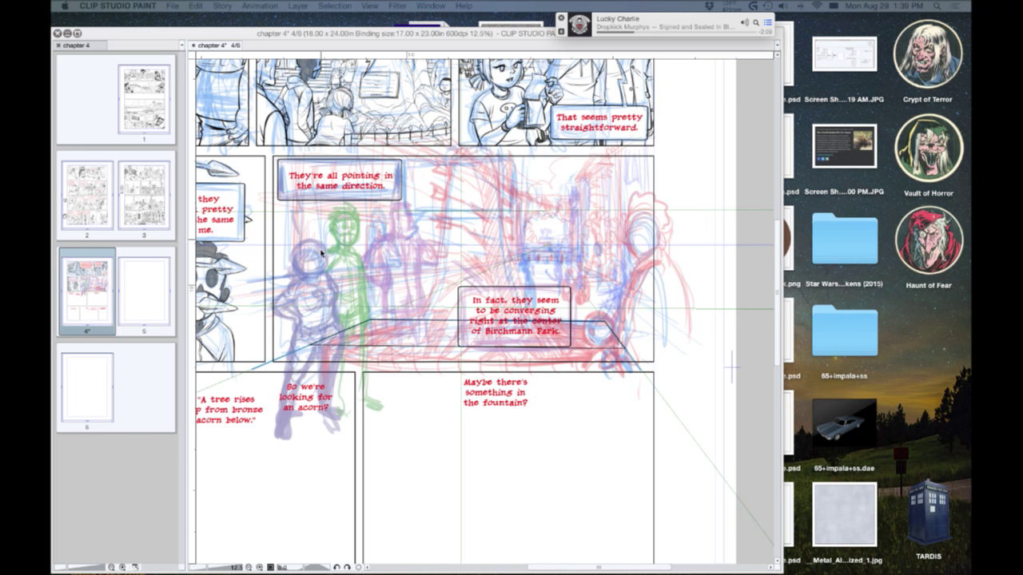
pyautogui.press('Tab')
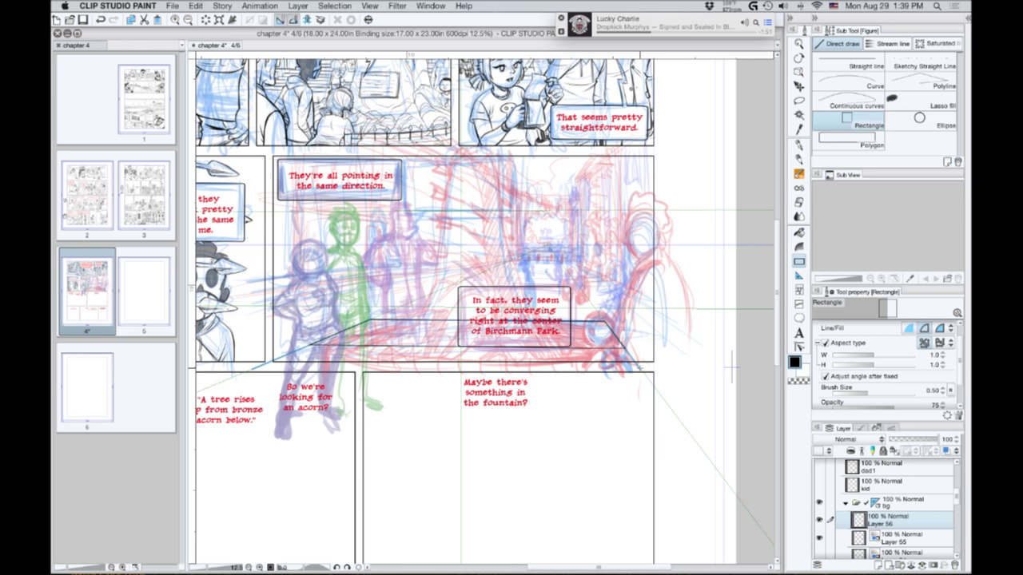
# Try to draw a second rectangle from the fountain's front right corner, and undo both fountain rectangles.
pyautogui.moveTo(641, 370); pyautogui.dragTo(519, 486)
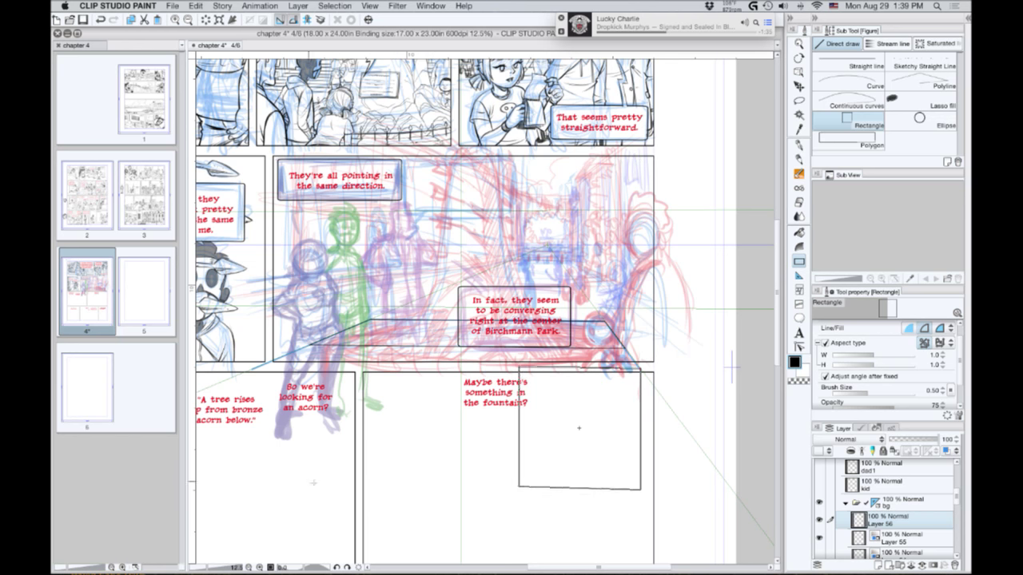
pyautogui.moveTo(313, 483); pyautogui.dragTo(534, 132)
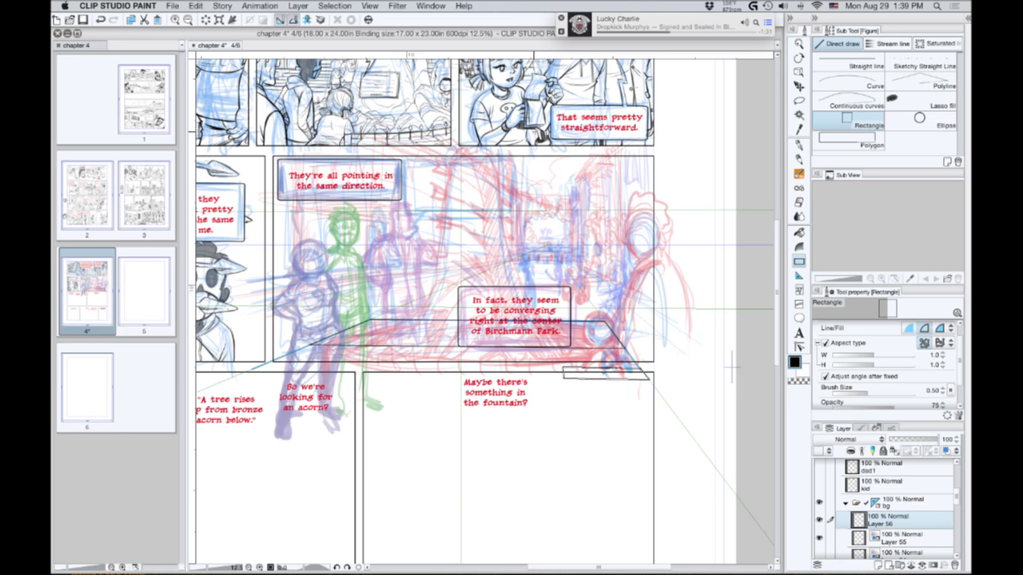
pyautogui.moveTo(563, 370); pyautogui.dragTo(543, 270)
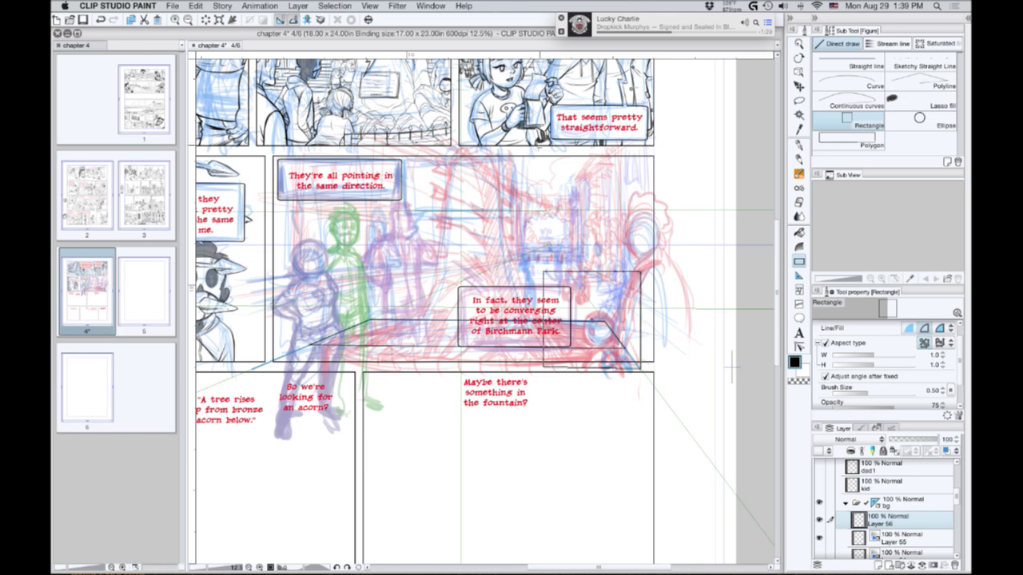
pyautogui.click(538, 148)
pyautogui.press('super+z')
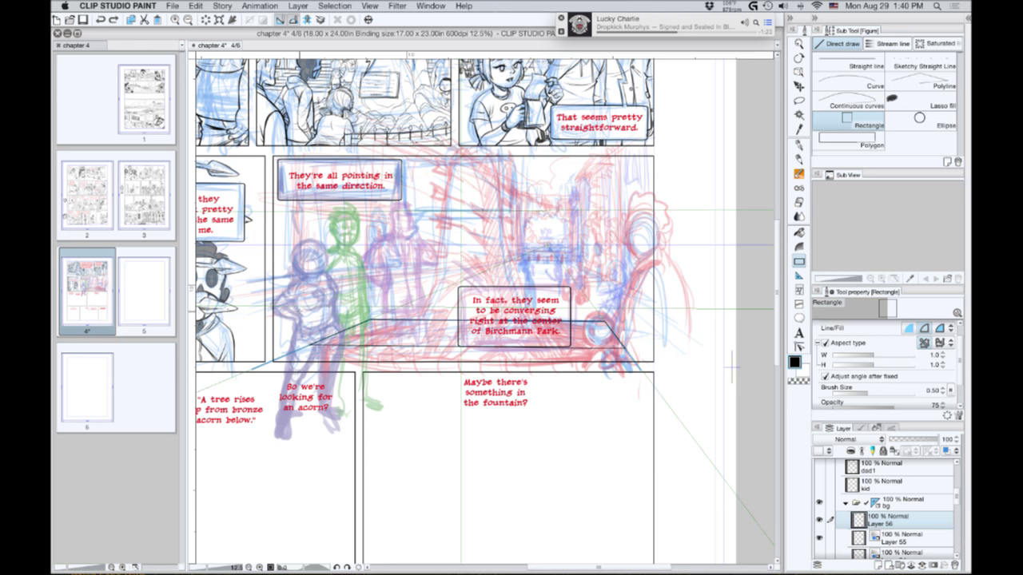
pyautogui.press('super+z')
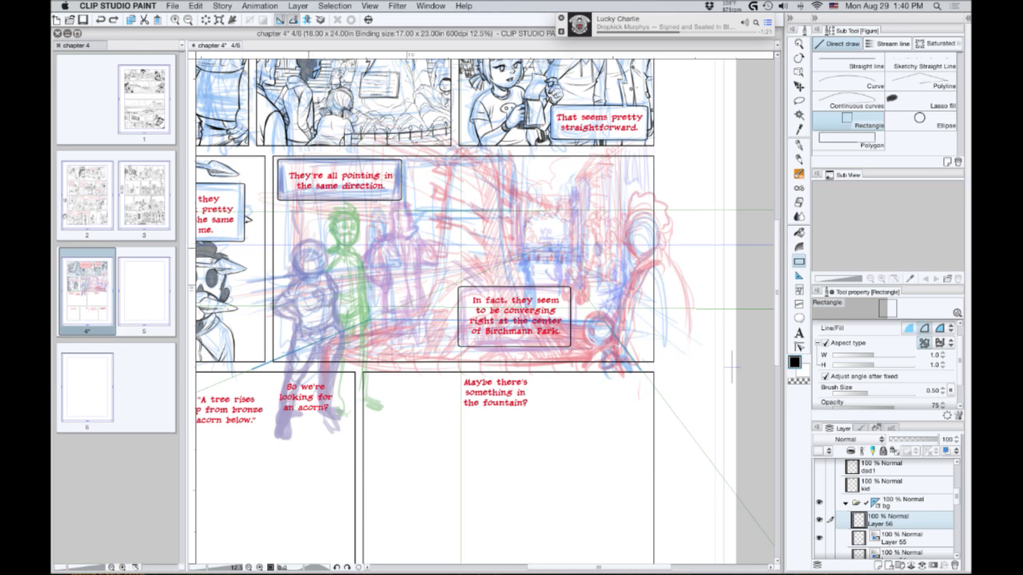
# Draw a vertical pencil guide line on Layer 56 through the purple figure at the fountain's left side.
pyautogui.click(799, 161)
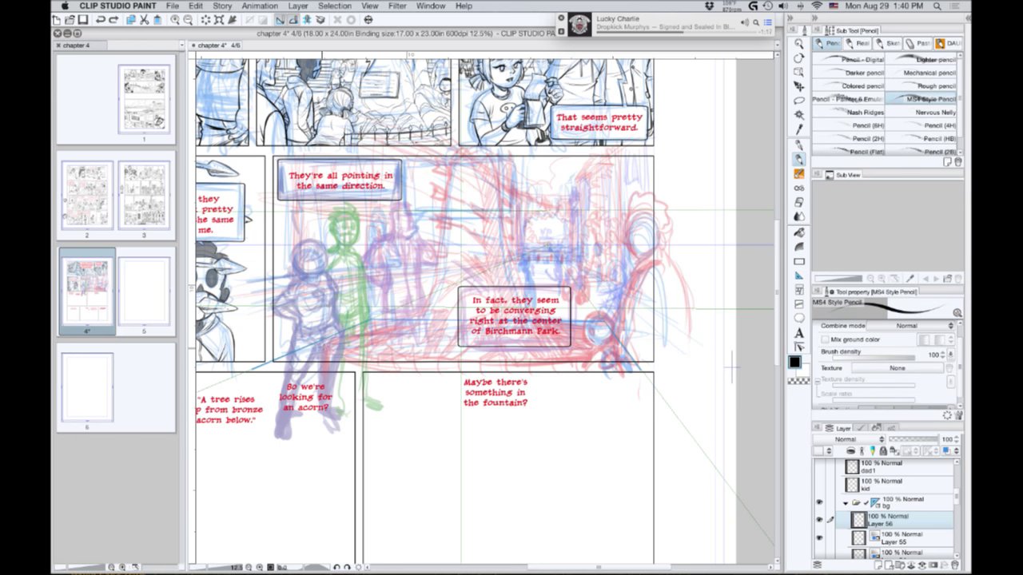
pyautogui.moveTo(326, 344); pyautogui.dragTo(325, 433)
pyautogui.moveTo(327, 371); pyautogui.dragTo(325, 316)
pyautogui.press('super+z')
# Draw the fountain's perspective rectangle from the vertical guide line to the wide panel's lower right corner.
pyautogui.moveTo(326, 357)
pyautogui.mouseDown()
pyautogui.moveTo(326, 309)
pyautogui.moveTo(403, 333)
pyautogui.moveTo(615, 336)
pyautogui.mouseUp()
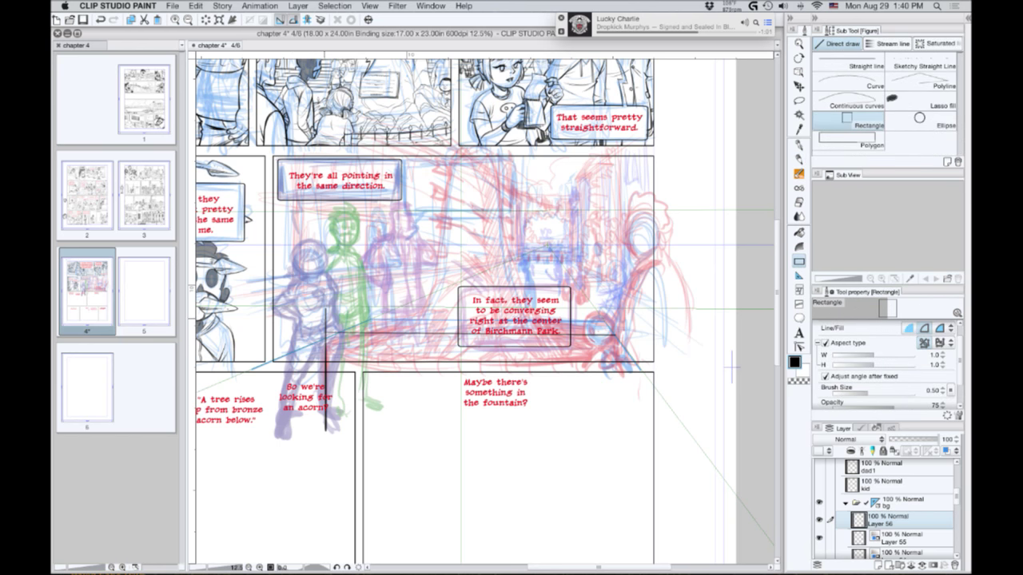
pyautogui.moveTo(328, 336); pyautogui.dragTo(604, 372)
pyautogui.moveTo(689, 565); pyautogui.dragTo(770, 547)
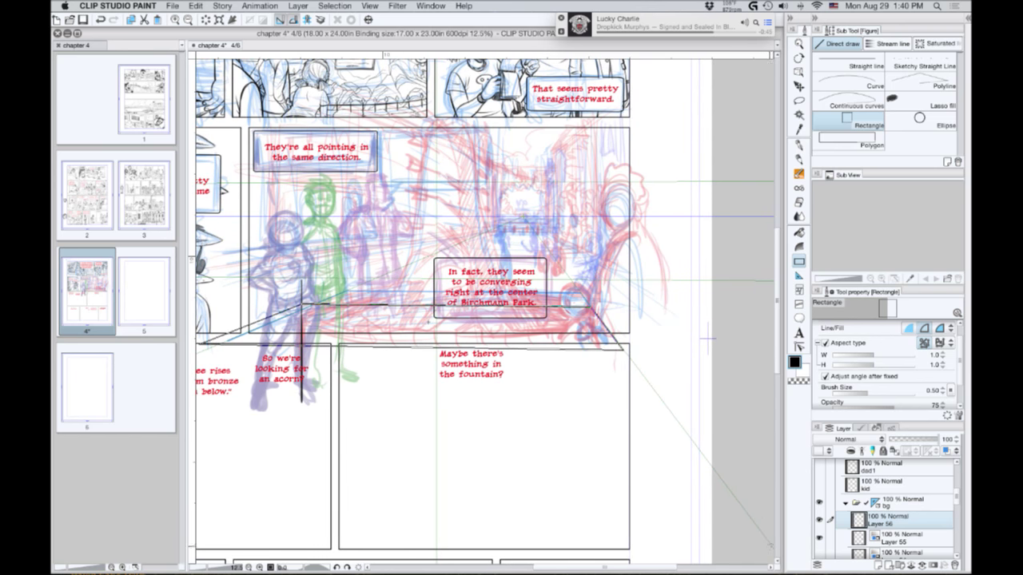
pyautogui.click(765, 535)
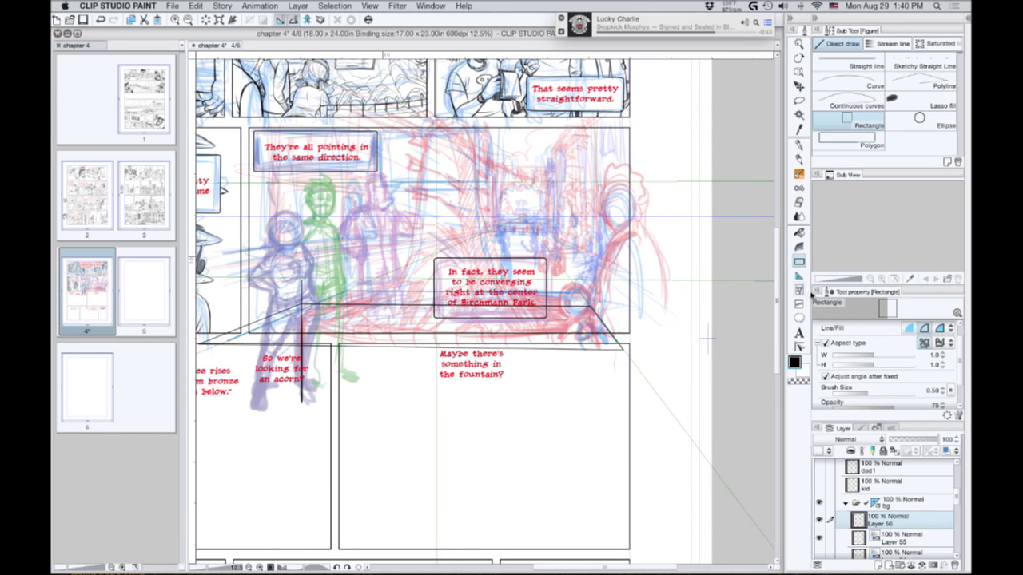
# Draw a wide ellipse on Layer 56 inscribed in the fountain's perspective rectangle.
pyautogui.click(911, 124)
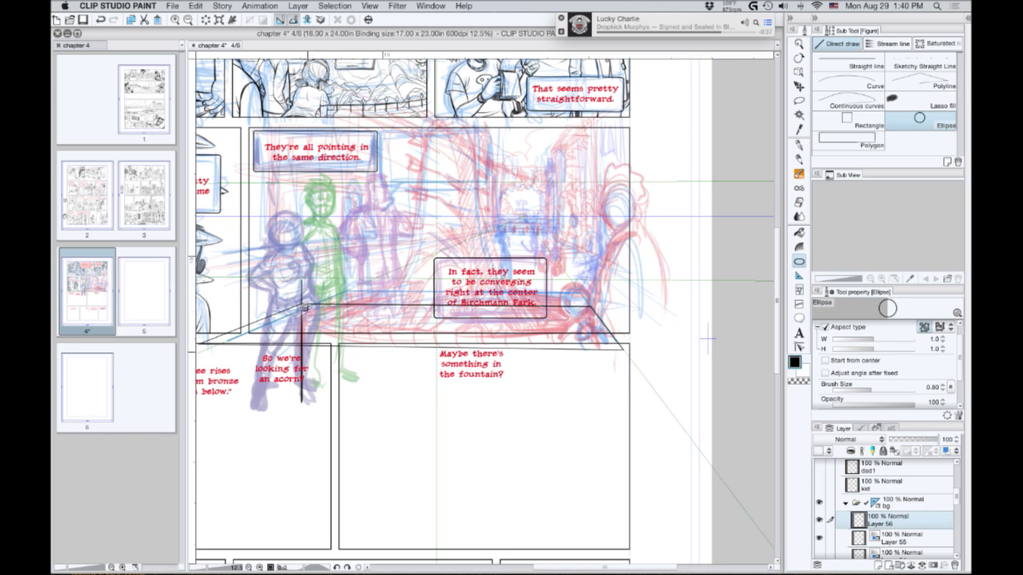
pyautogui.moveTo(302, 306); pyautogui.dragTo(742, 568)
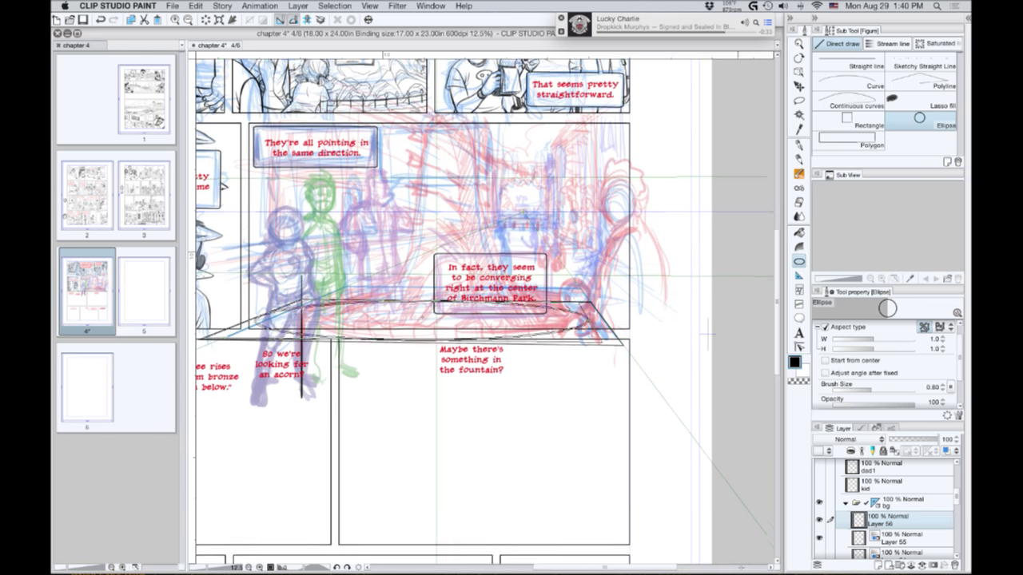
pyautogui.scroll(-3, 479, 308)
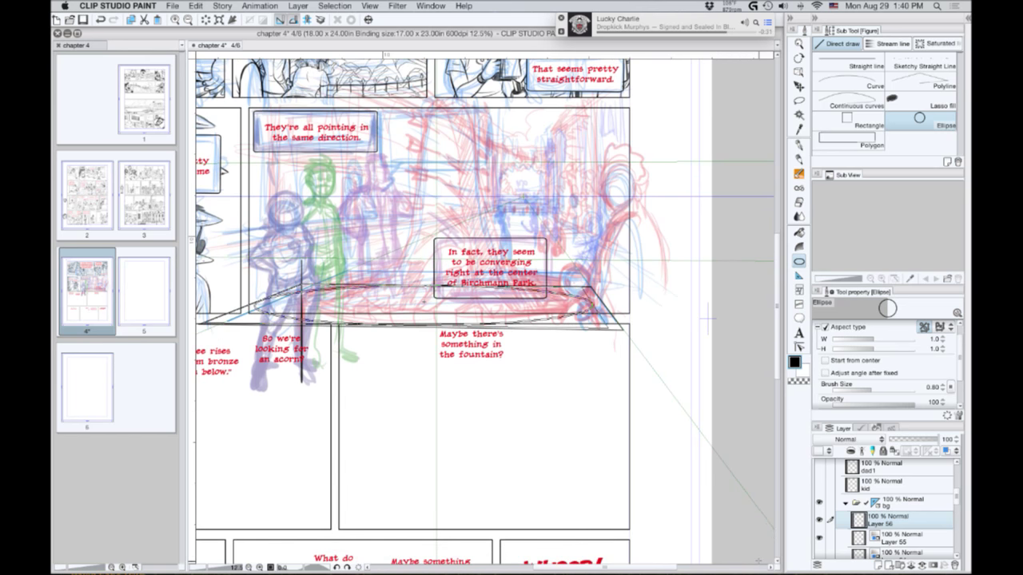
pyautogui.scroll(-5, 480, 312)
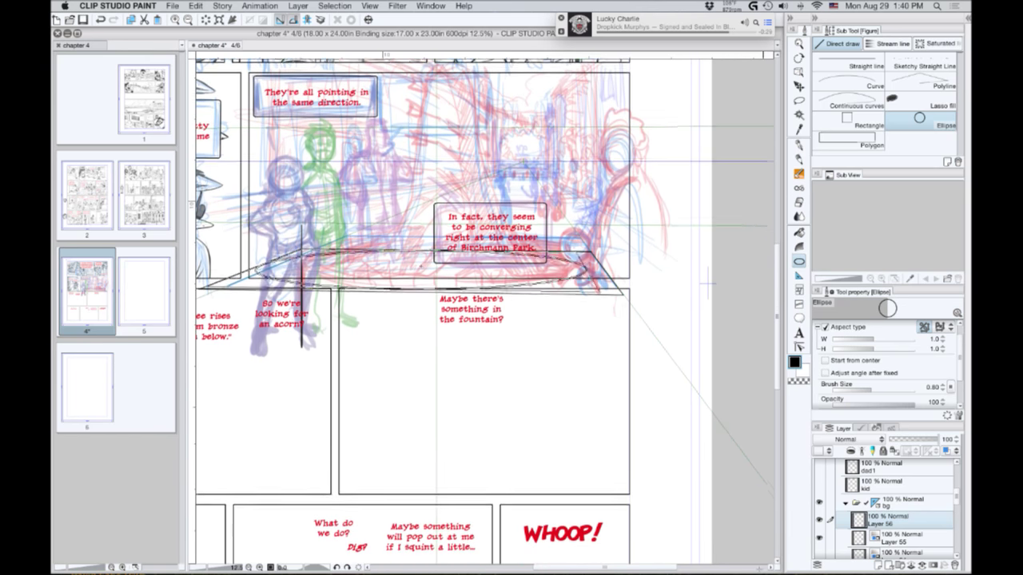
pyautogui.scroll(-4, 479, 312)
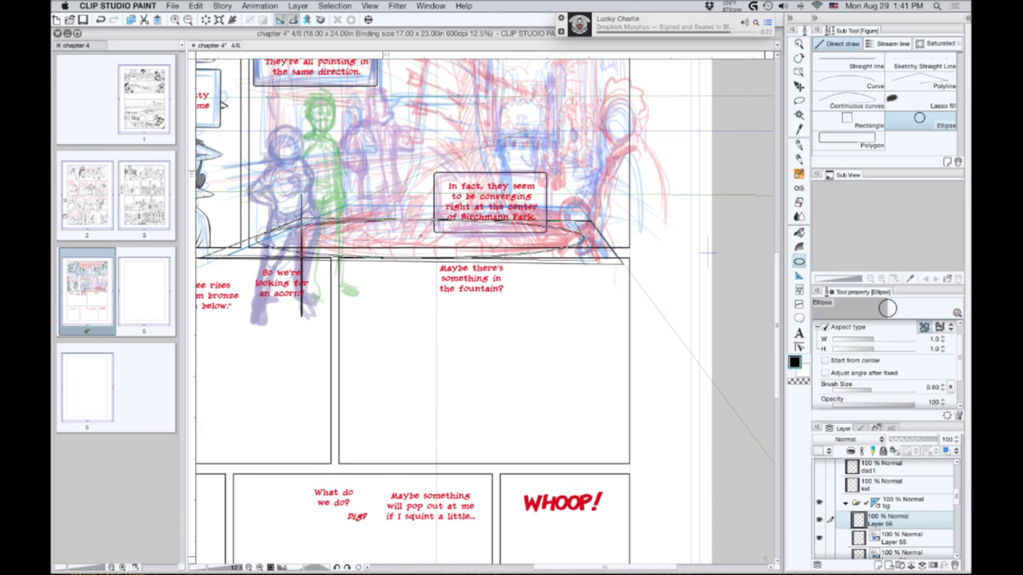
pyautogui.scroll(-4, 480, 312)
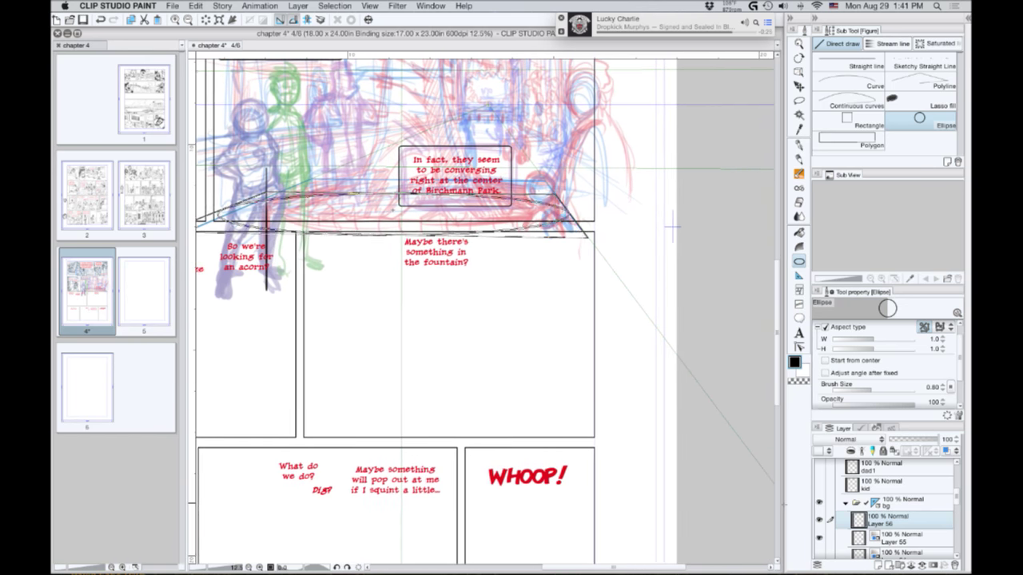
pyautogui.hscroll(4, 485, 308)
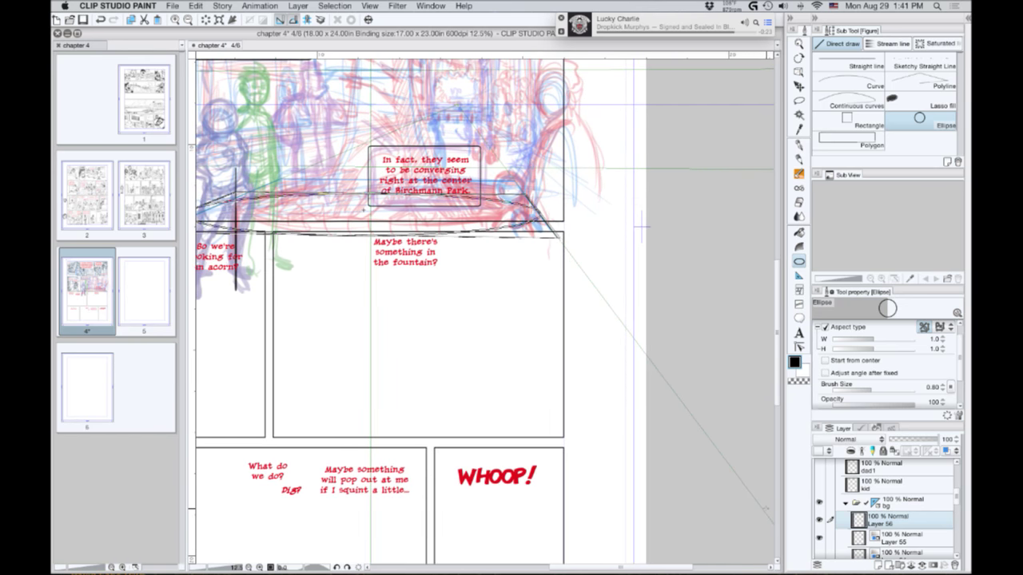
pyautogui.click(687, 468)
# Draw a narrow upright ellipse standing at the fountain's right end, beside the large foreground figure.
pyautogui.moveTo(321, 341)
pyautogui.mouseDown()
pyautogui.moveTo(573, 519)
pyautogui.moveTo(466, 501)
pyautogui.mouseUp()
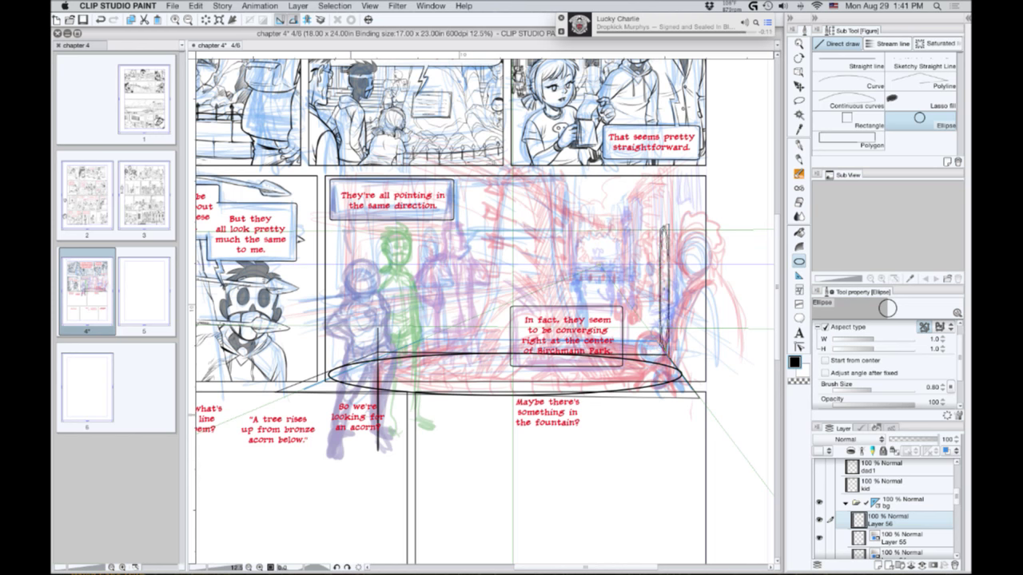
pyautogui.moveTo(415, 466); pyautogui.dragTo(282, 483)
pyautogui.moveTo(332, 297); pyautogui.dragTo(331, 297)
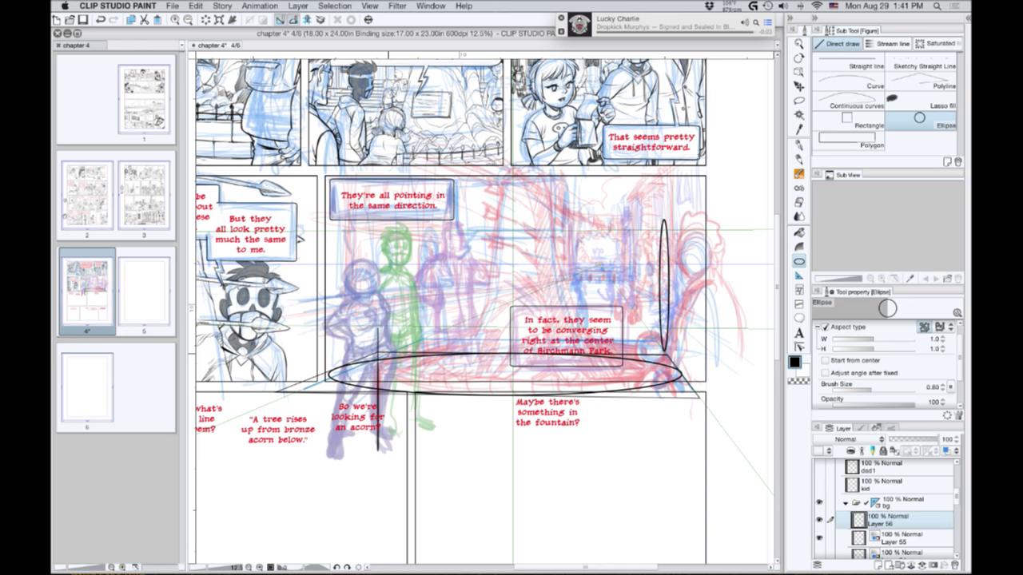
# Draw a second, smaller ellipse at the back of the fountain, reaching from the vertical guide line to the upright ellipse.
pyautogui.moveTo(388, 354); pyautogui.dragTo(545, 515)
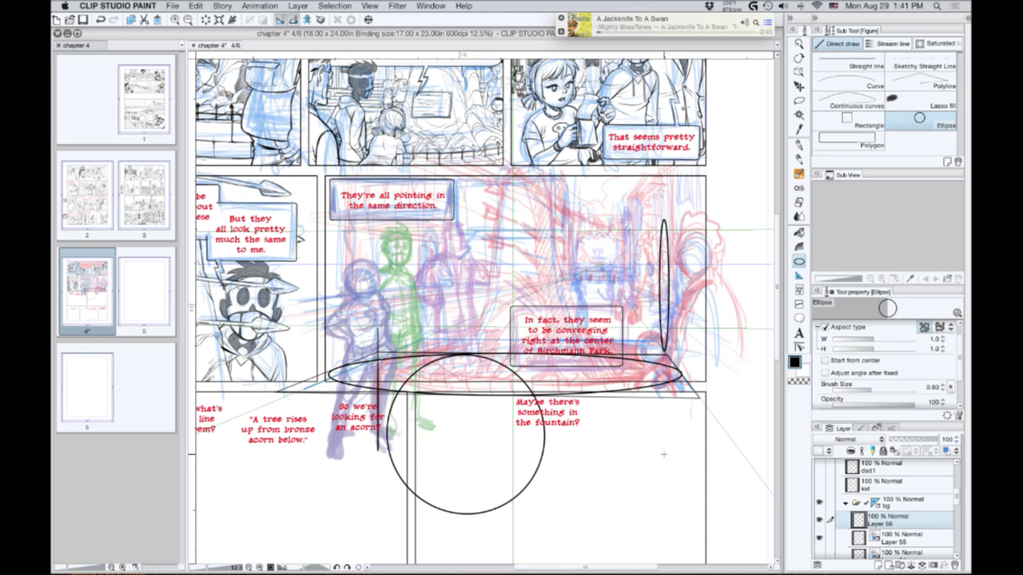
pyautogui.press('super+z')
pyautogui.moveTo(411, 343); pyautogui.dragTo(763, 548)
pyautogui.hscroll(4, 744, 382)
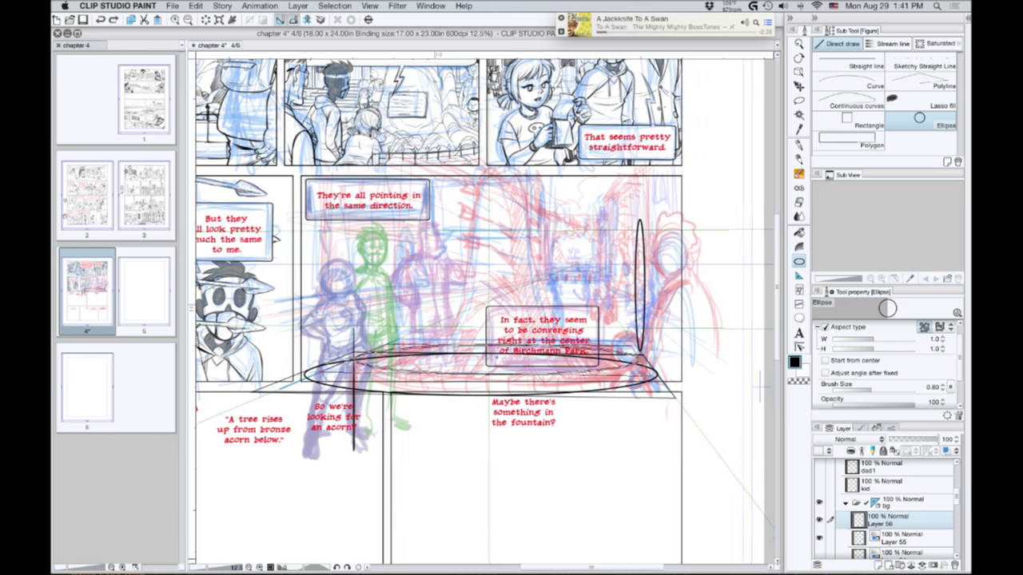
pyautogui.hscroll(2, 744, 381)
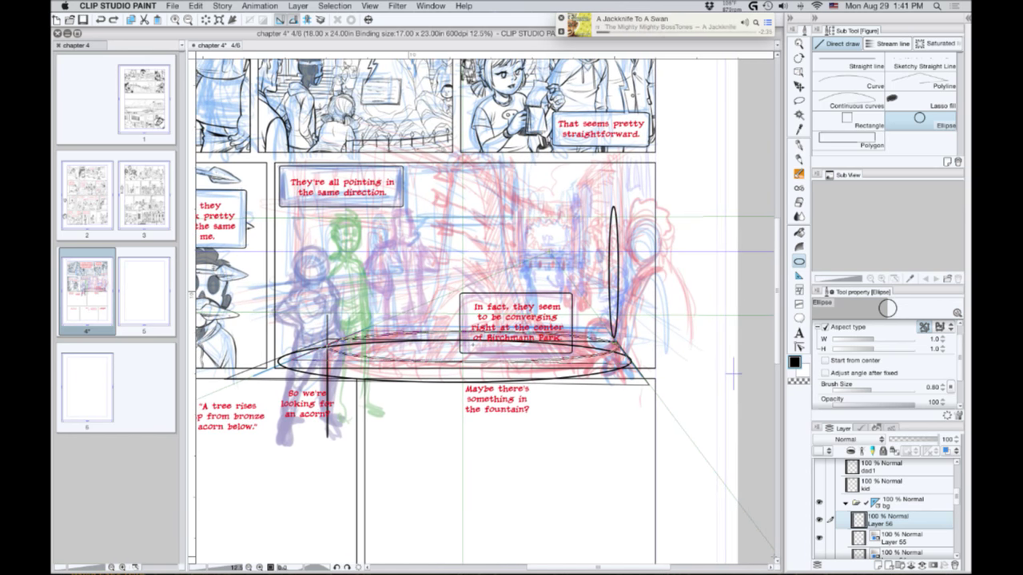
pyautogui.hscroll(2, 723, 374)
pyautogui.hscroll(1, 721, 372)
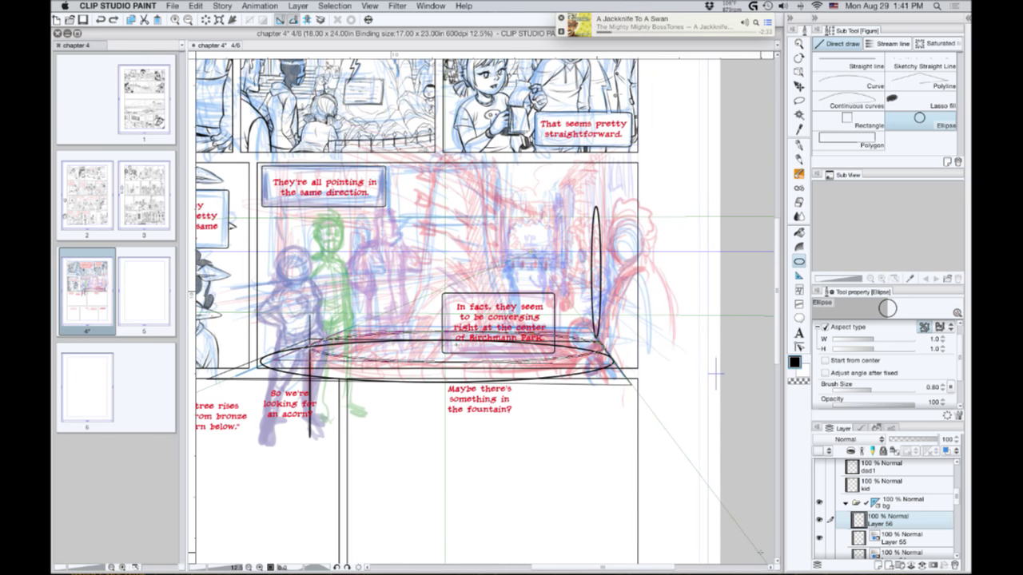
pyautogui.moveTo(758, 549); pyautogui.dragTo(759, 550)
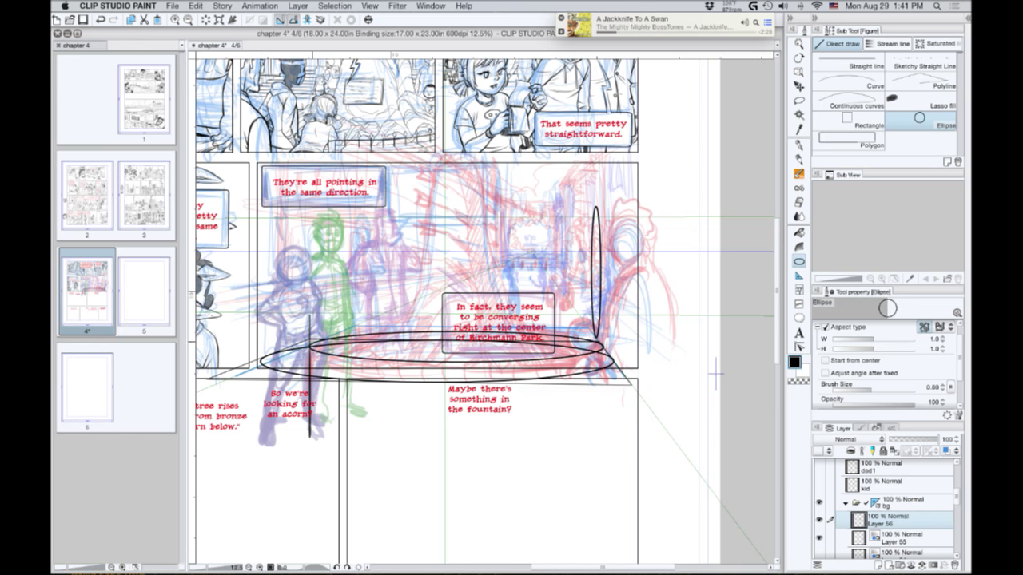
# Add a new layer above Layer 56 and draw a short vertical pencil mark at the fountain's left corner.
pyautogui.click(799, 159)
pyautogui.click(875, 565)
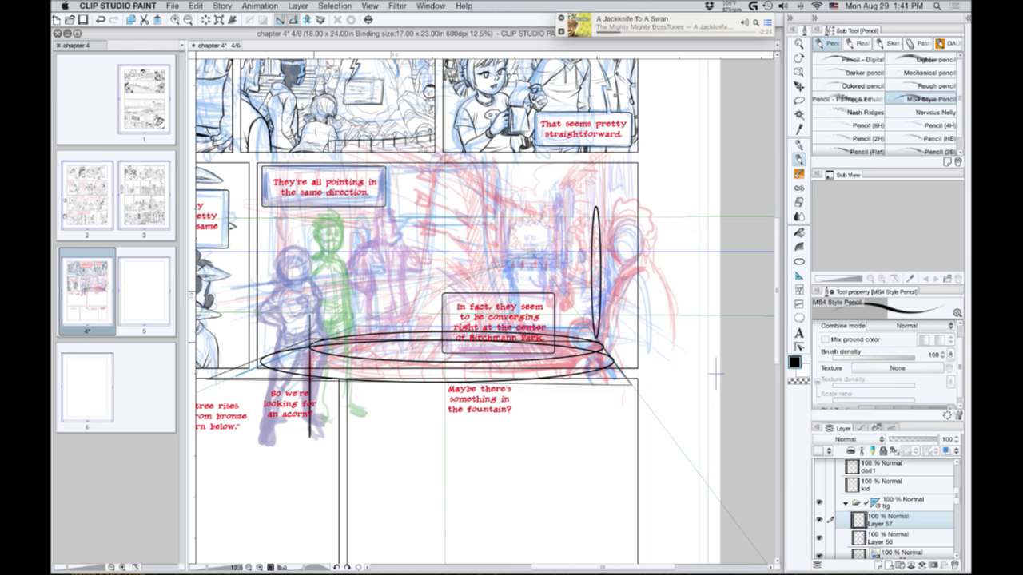
pyautogui.moveTo(314, 343); pyautogui.dragTo(314, 314)
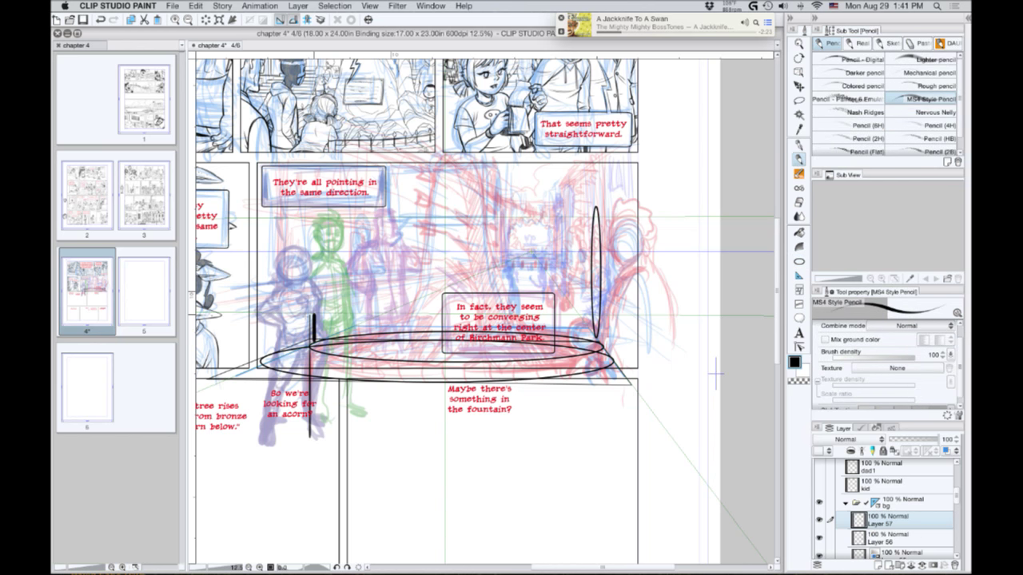
# Clear the fountain construction from Layer 56 and show Layer 57 in the blue layer color, leaving Layer 56 active.
pyautogui.click(877, 540)
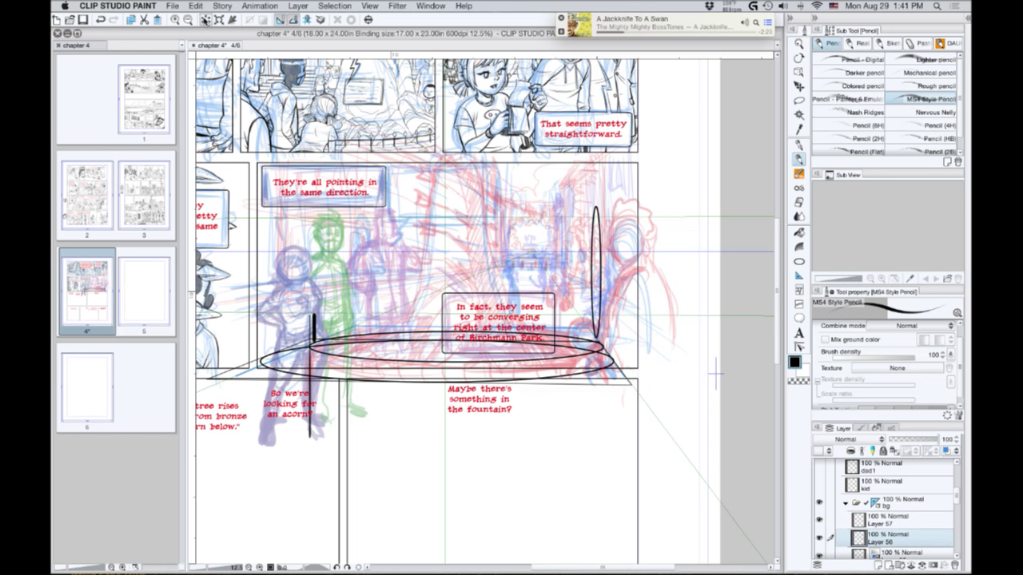
pyautogui.press('Delete')
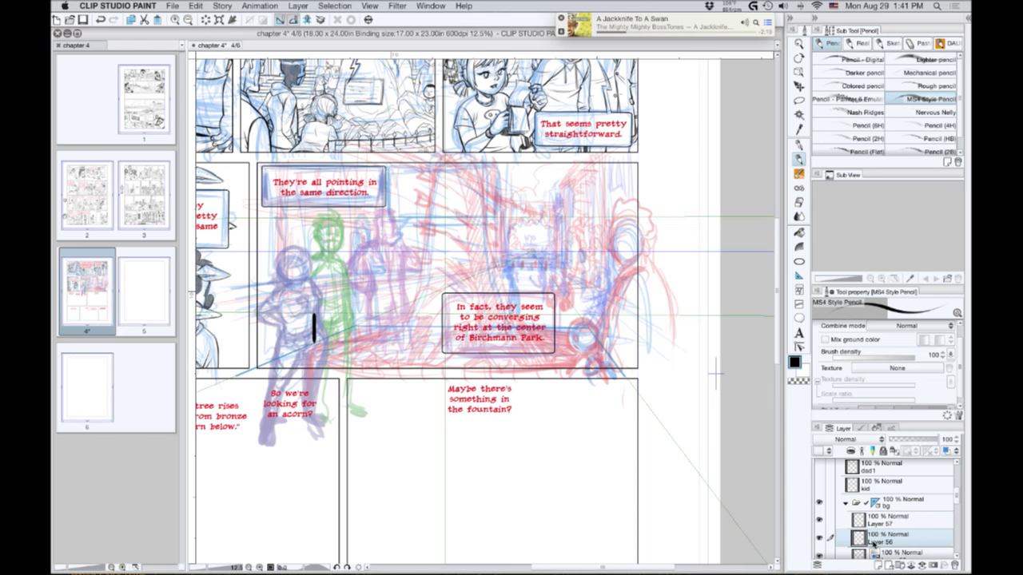
pyautogui.click(879, 524)
pyautogui.click(871, 542)
pyautogui.click(877, 524)
pyautogui.click(947, 450)
pyautogui.click(874, 540)
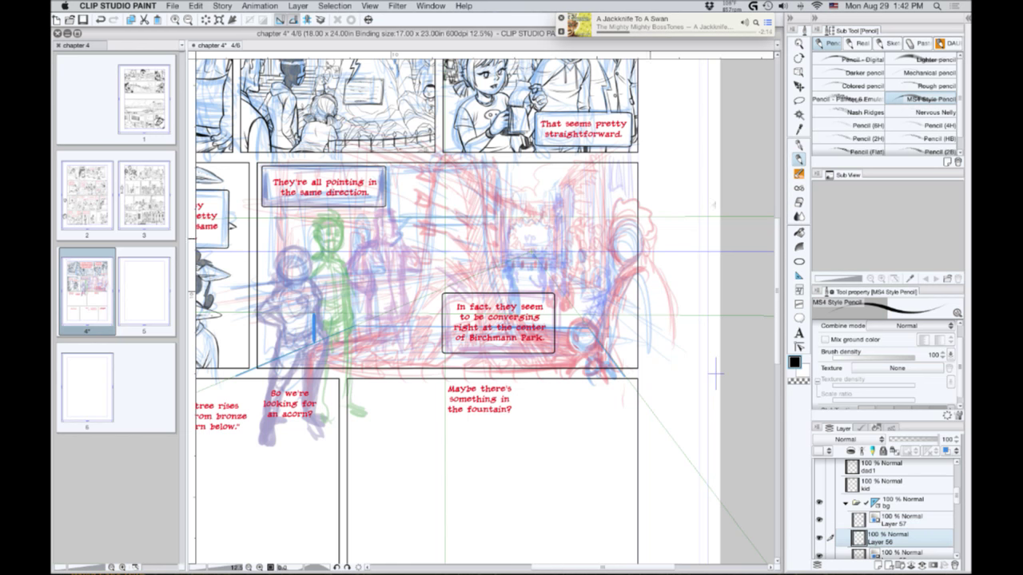
# Try to draw a fountain ellipse from the foot of the short vertical mark, and undo it.
pyautogui.click(799, 262)
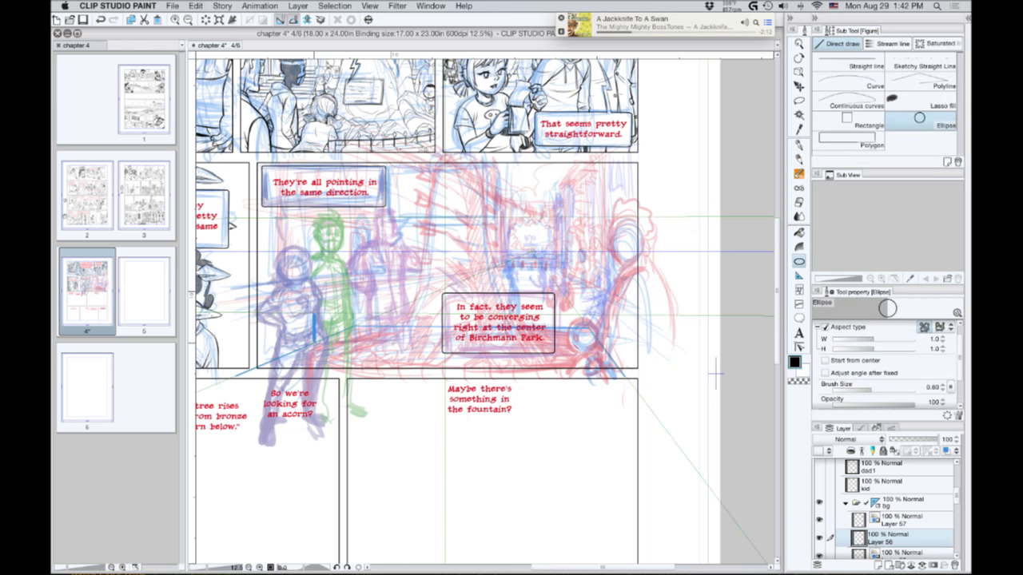
pyautogui.moveTo(313, 344)
pyautogui.mouseDown()
pyautogui.moveTo(628, 542)
pyautogui.moveTo(613, 528)
pyautogui.moveTo(679, 530)
pyautogui.moveTo(546, 441)
pyautogui.mouseUp()
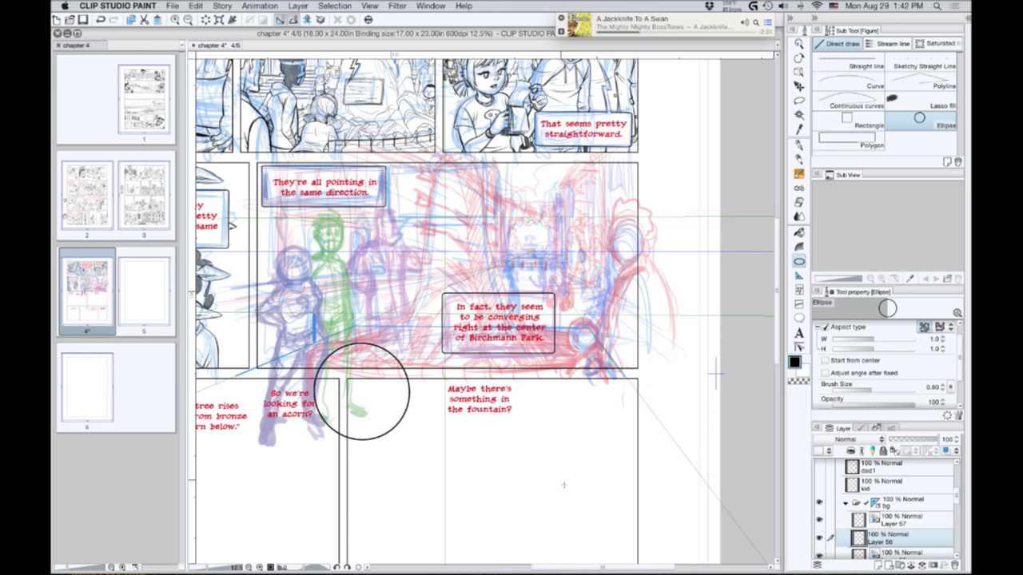
pyautogui.press('super+z')
# Sketch short pencil perspective guides on Layer 56 at the fountain's left corner, undoing the stray strokes.
pyautogui.press('p')
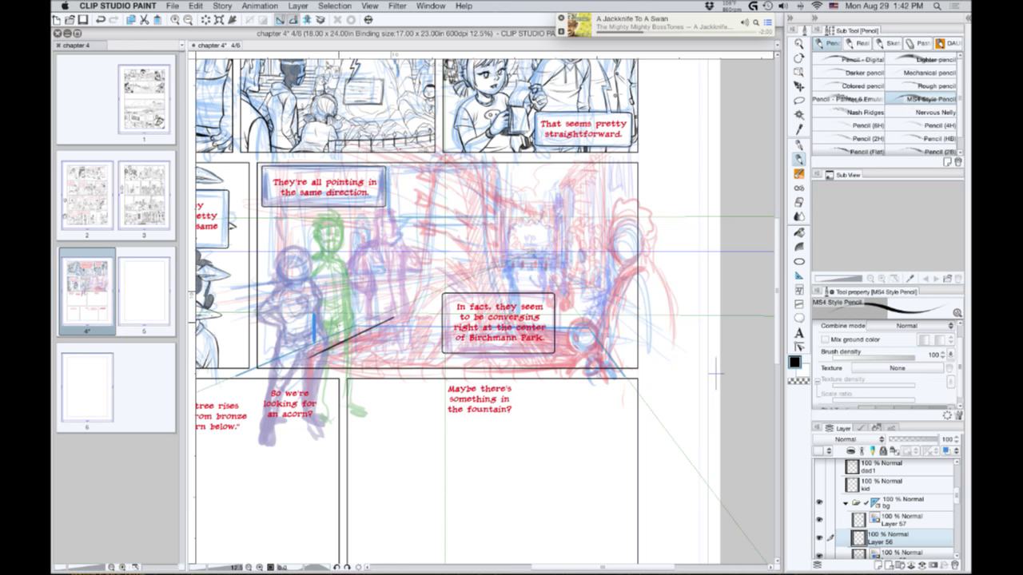
pyautogui.hotkey('ctrl', 'z')
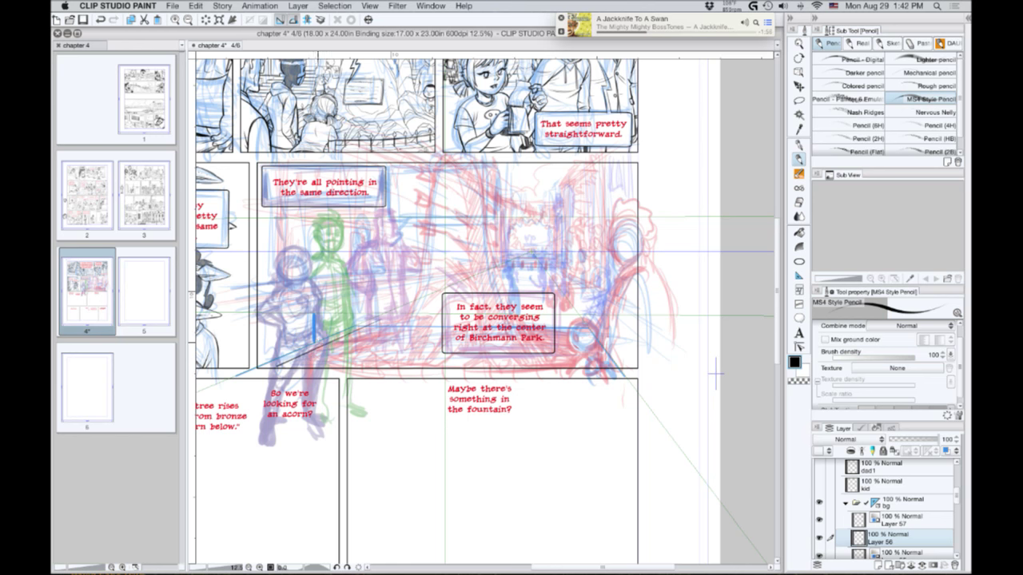
pyautogui.hotkey('ctrl', 'z')
# Try to draw a wide fountain ellipse from the left guide corner past the lower edge of the panel, and undo it.
pyautogui.press('u')
pyautogui.moveTo(328, 345)
pyautogui.mouseDown()
pyautogui.moveTo(447, 456)
pyautogui.moveTo(589, 531)
pyautogui.moveTo(693, 565)
pyautogui.moveTo(702, 555)
pyautogui.mouseUp()
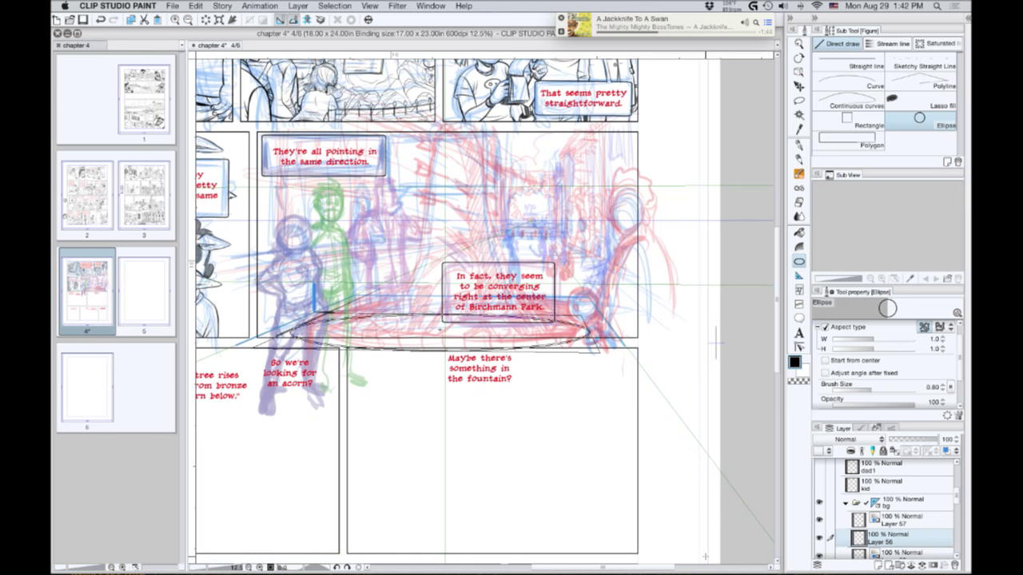
pyautogui.scroll(-2, 440, 329)
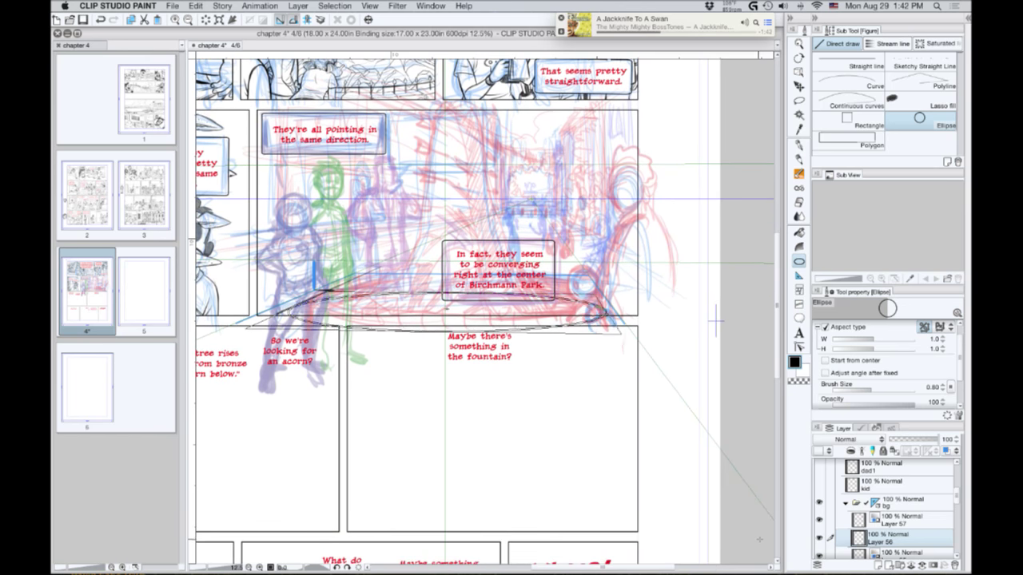
pyautogui.hscroll(2, 716, 321)
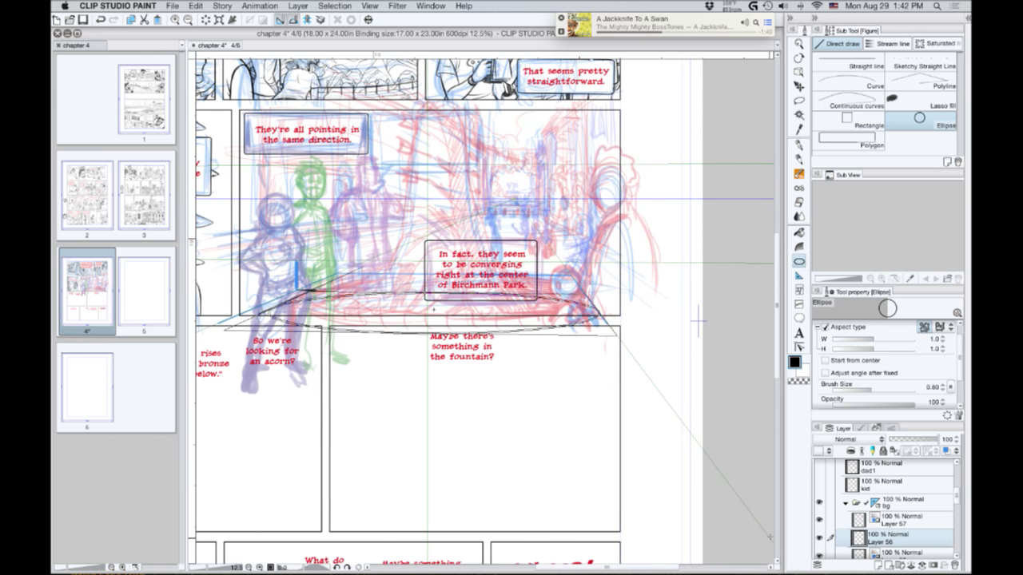
pyautogui.click(747, 530)
pyautogui.press('super+z')
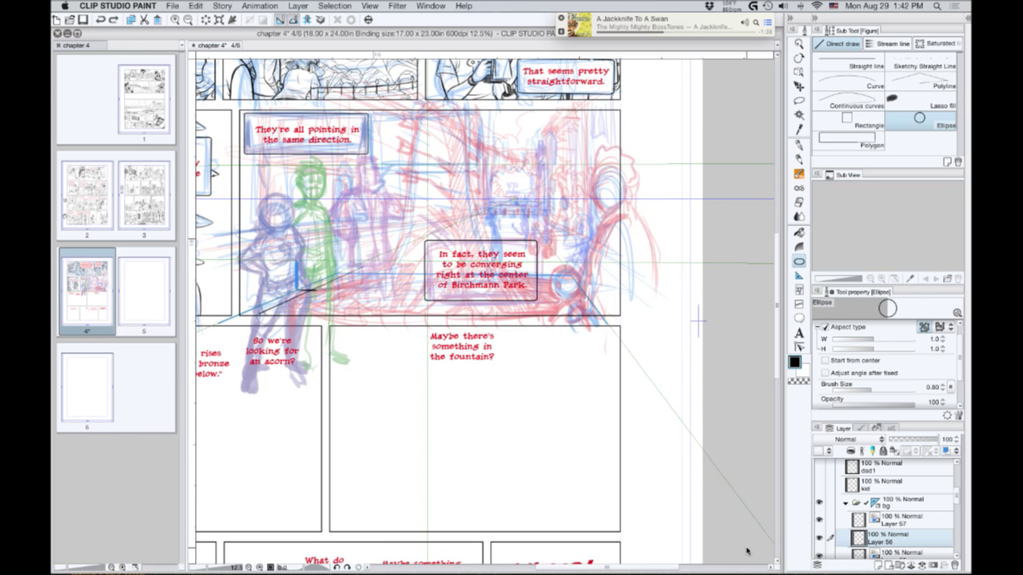
# Try three flatter fountain ellipses starting near the left guide corner, undoing each one.
pyautogui.moveTo(328, 282); pyautogui.dragTo(503, 457)
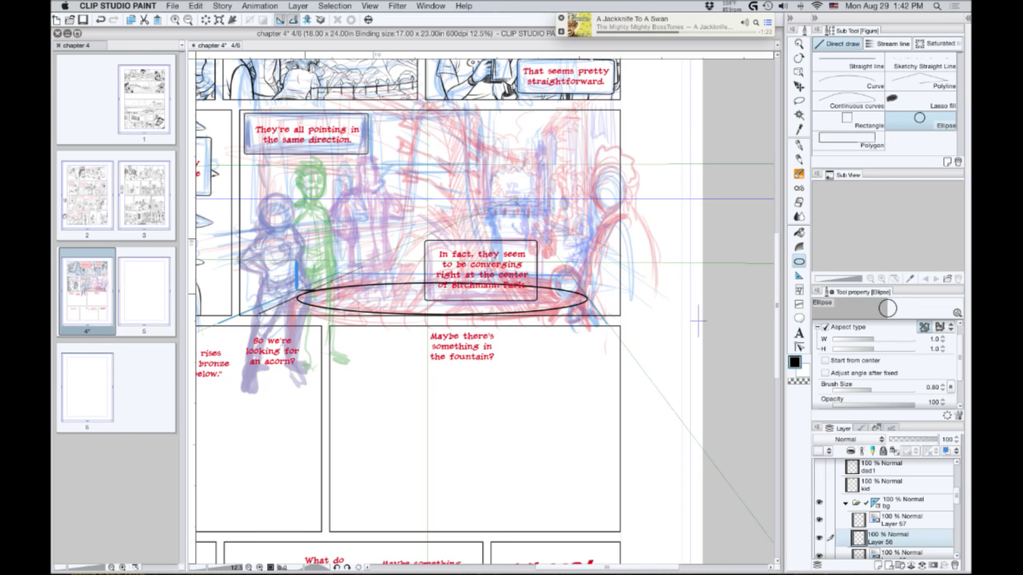
pyautogui.press('super+z')
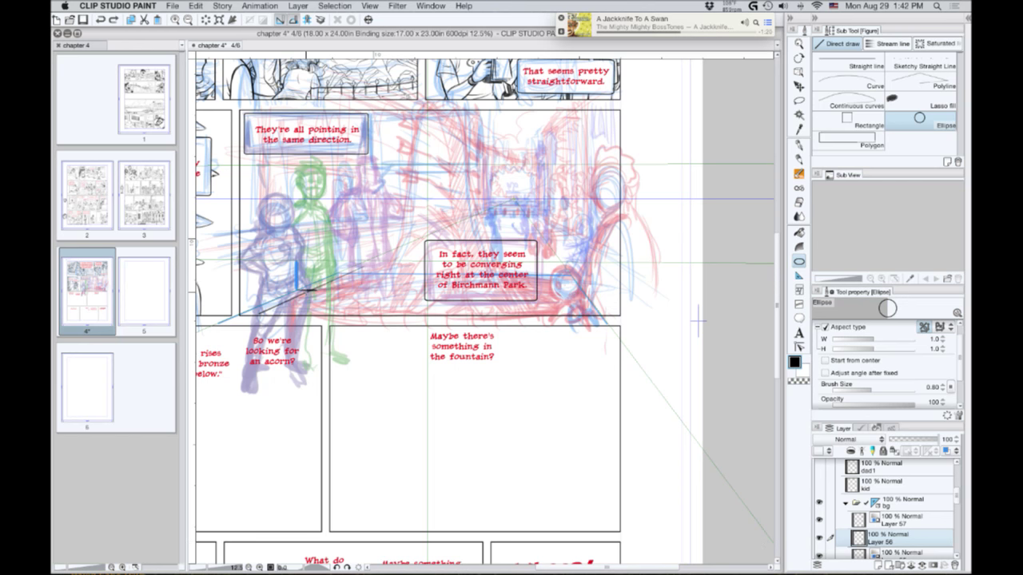
pyautogui.moveTo(304, 293); pyautogui.dragTo(497, 406)
pyautogui.press('super+z')
pyautogui.moveTo(320, 286)
pyautogui.mouseDown()
pyautogui.moveTo(419, 384)
pyautogui.moveTo(571, 505)
pyautogui.moveTo(652, 527)
pyautogui.moveTo(751, 533)
pyautogui.mouseUp()
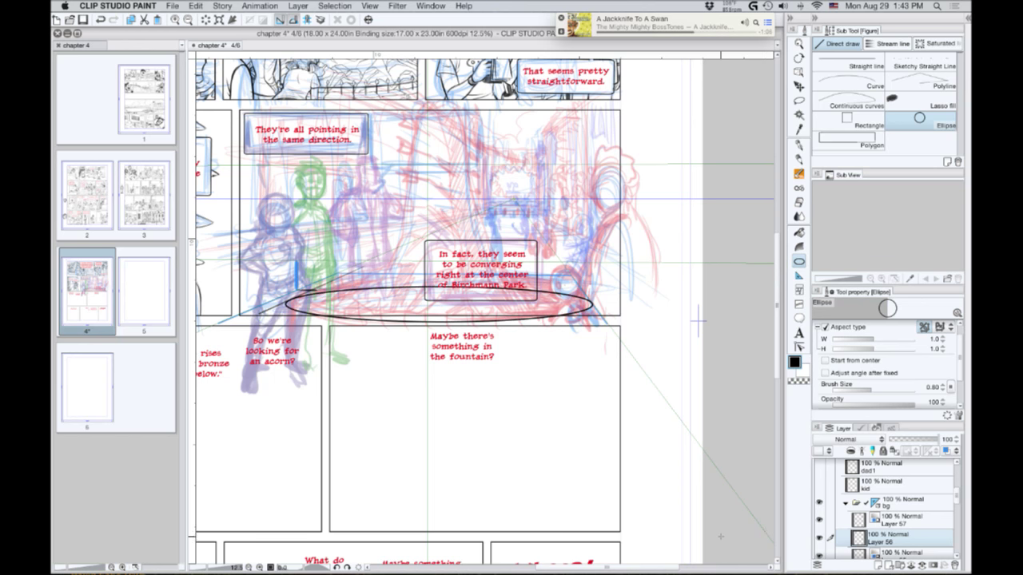
pyautogui.press('super+z')
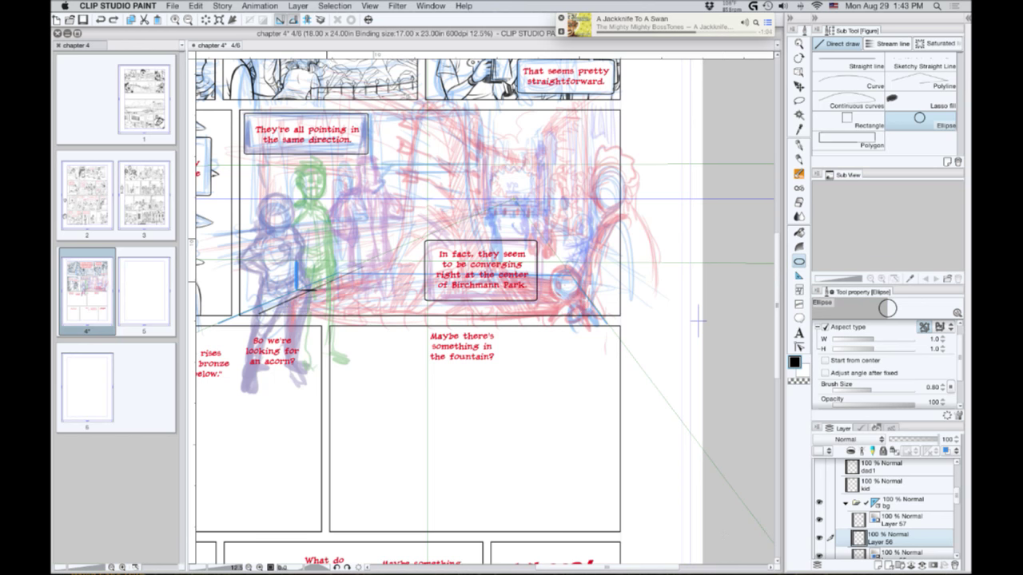
# Draw the fountain's rim ellipse on Layer 56 between the left guide corner and the right figure, and apply the blue layer color.
pyautogui.moveTo(329, 286); pyautogui.dragTo(753, 521)
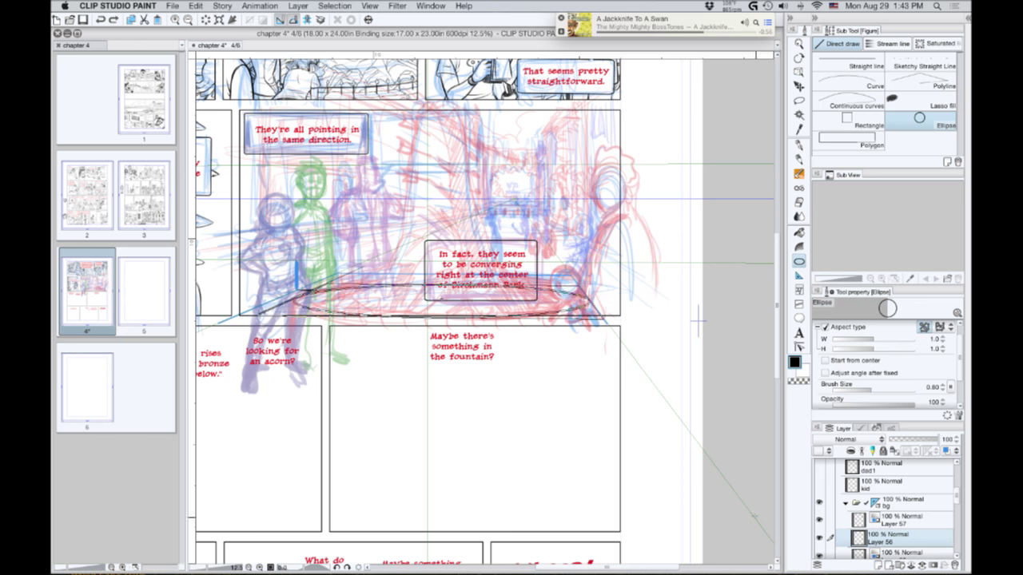
pyautogui.moveTo(752, 518); pyautogui.dragTo(739, 515)
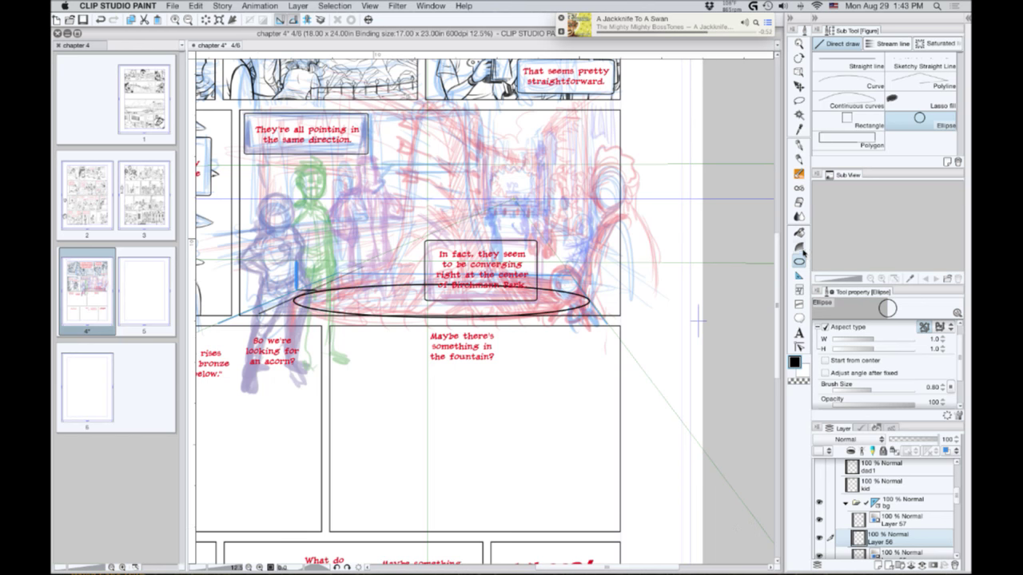
pyautogui.click(799, 160)
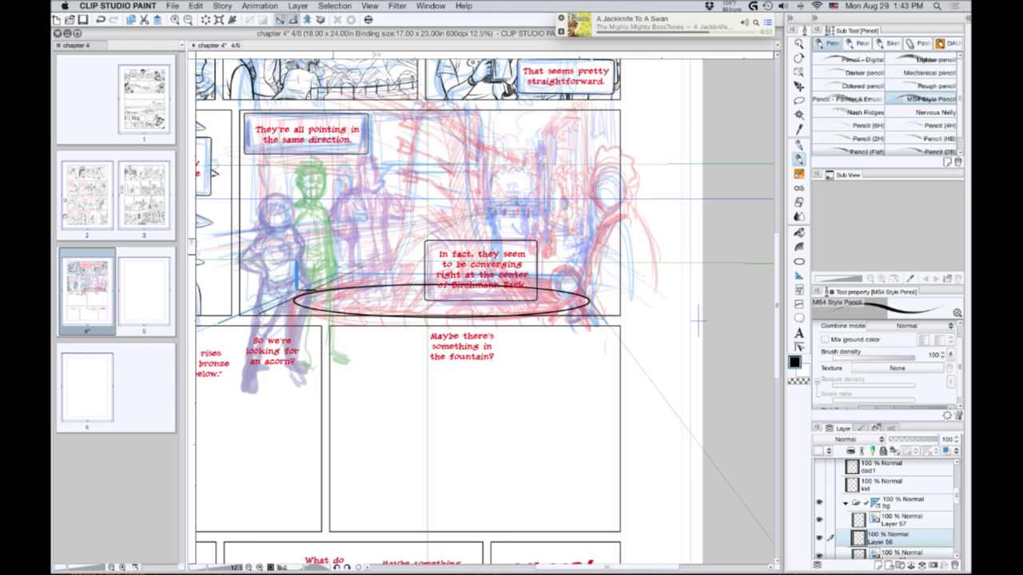
pyautogui.moveTo(435, 284); pyautogui.dragTo(327, 284)
pyautogui.press('super+z')
pyautogui.click(946, 451)
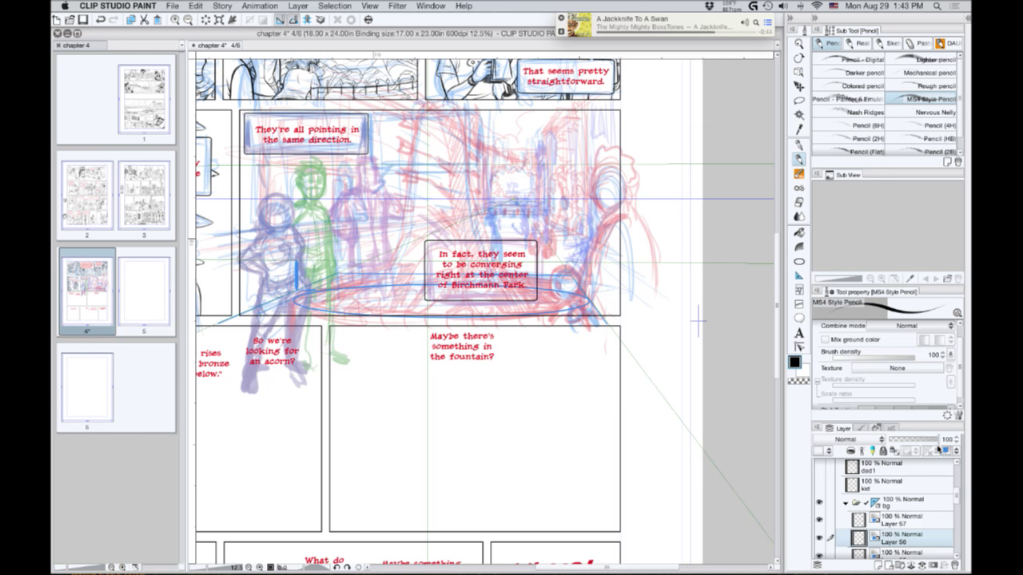
# On Layer 57 with its layer color turned off, draw the left receding side and back edge of a perspective box around the fountain ellipse.
pyautogui.click(882, 522)
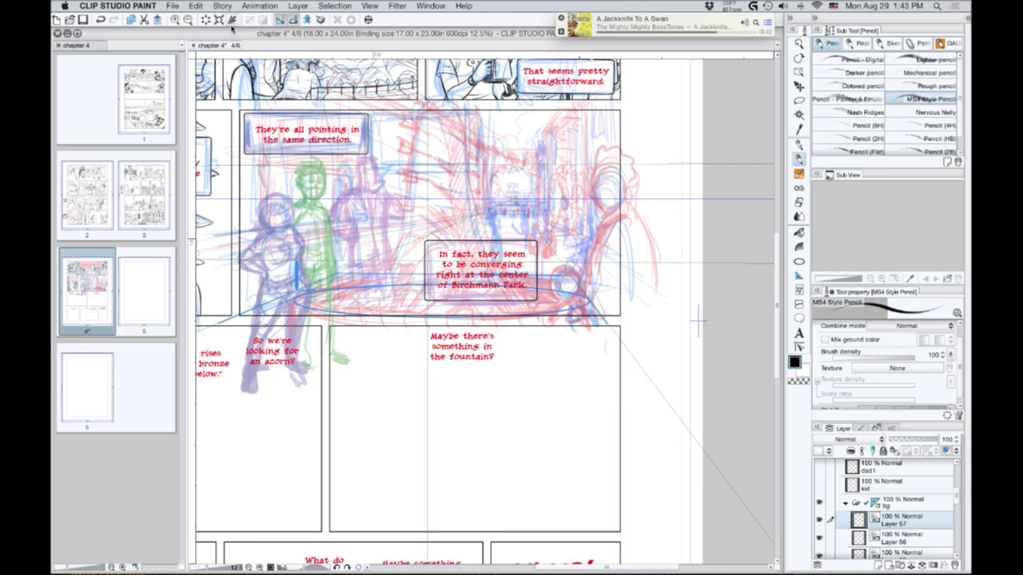
pyautogui.click(206, 21)
pyautogui.click(943, 453)
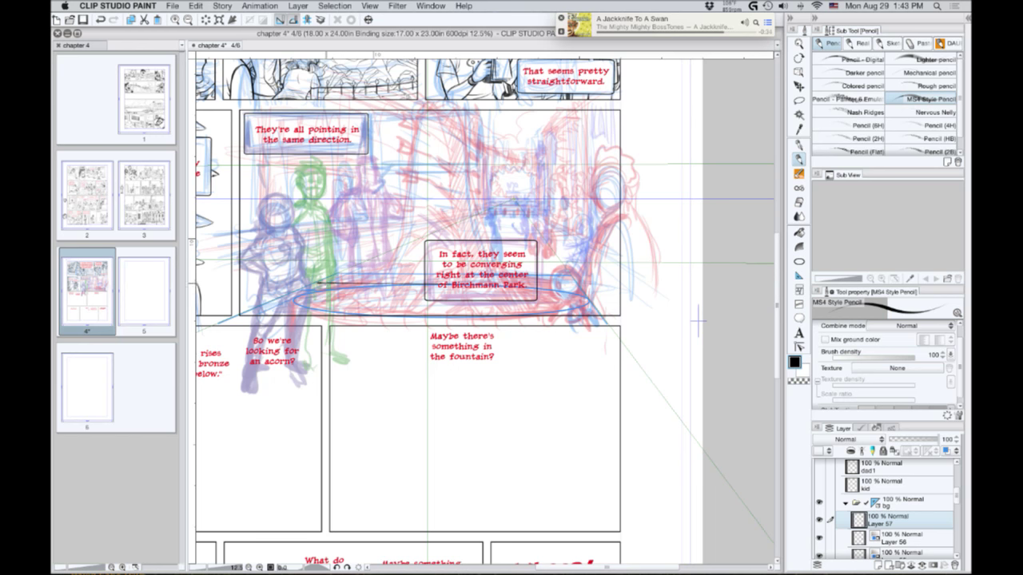
pyautogui.moveTo(285, 302); pyautogui.dragTo(238, 323)
pyautogui.moveTo(479, 284); pyautogui.dragTo(578, 286)
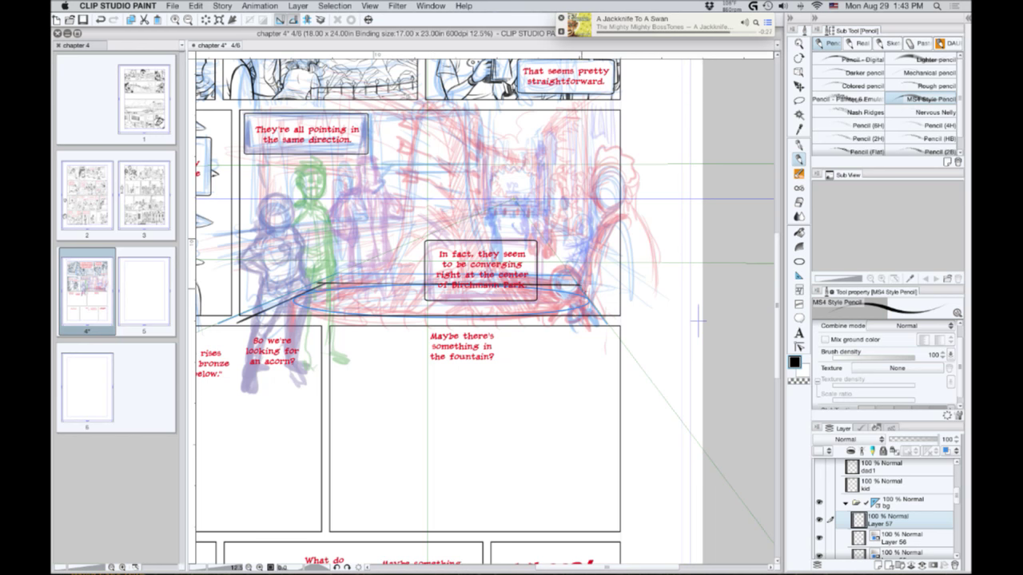
# Draw the right receding side of the perspective box and its front edge along the bottom of the panel.
pyautogui.moveTo(579, 286); pyautogui.dragTo(596, 314)
pyautogui.press('super+z')
pyautogui.moveTo(578, 286); pyautogui.dragTo(606, 323)
pyautogui.moveTo(431, 318); pyautogui.dragTo(249, 316)
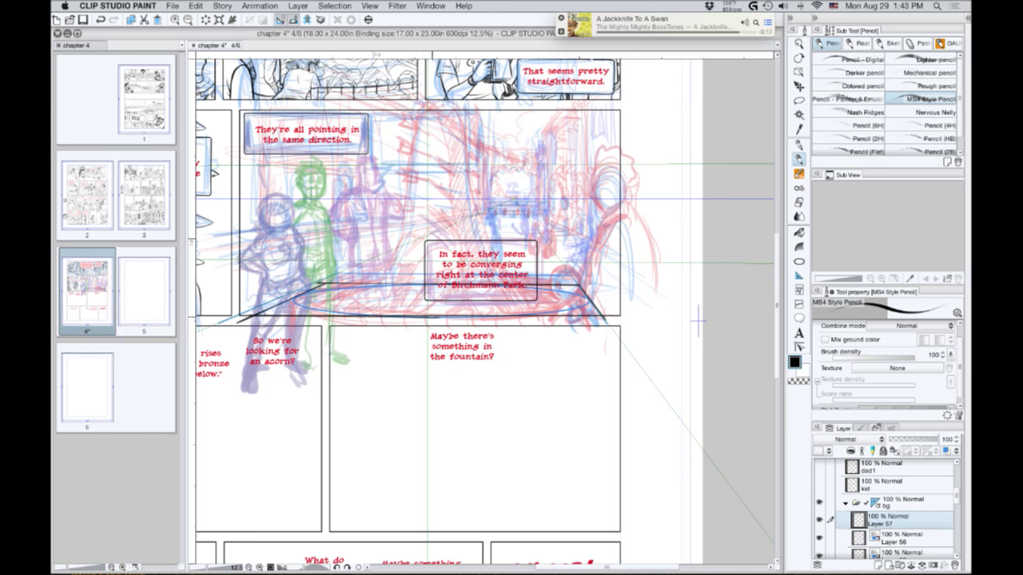
pyautogui.moveTo(431, 319); pyautogui.dragTo(618, 321)
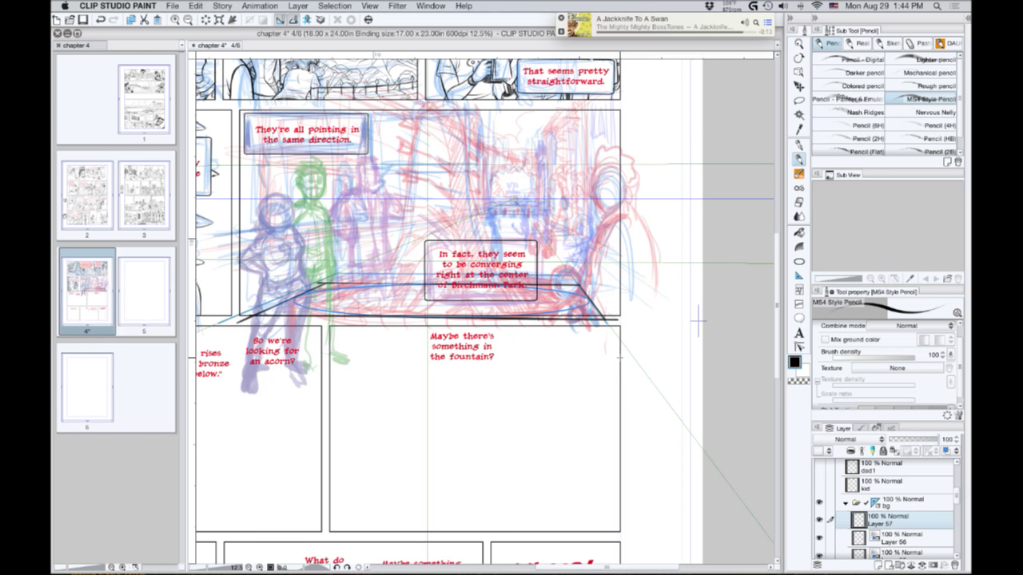
# Draw two straight diagonals between the opposite corners of the perspective box with the Straight line tool.
pyautogui.click(799, 262)
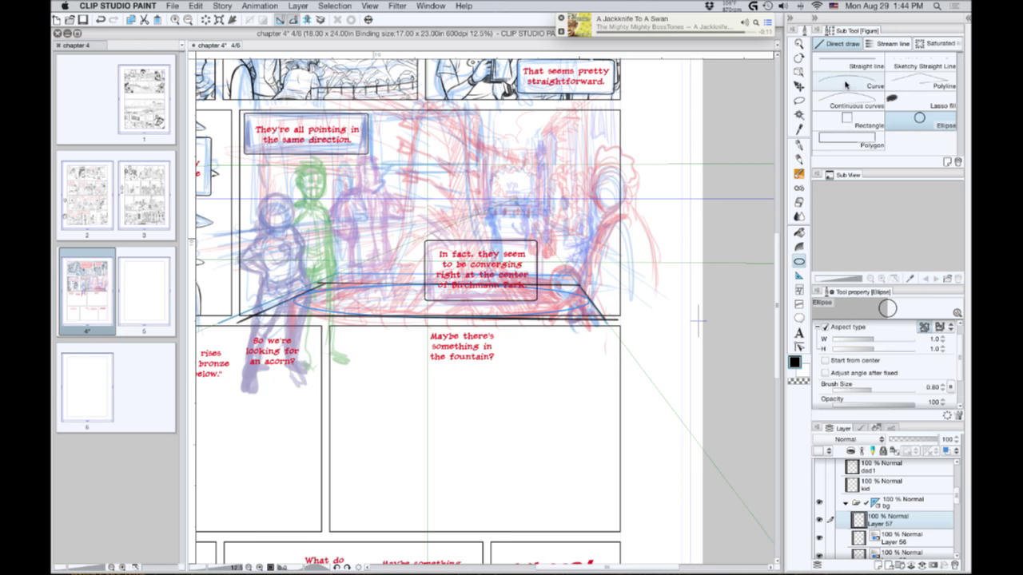
pyautogui.click(855, 63)
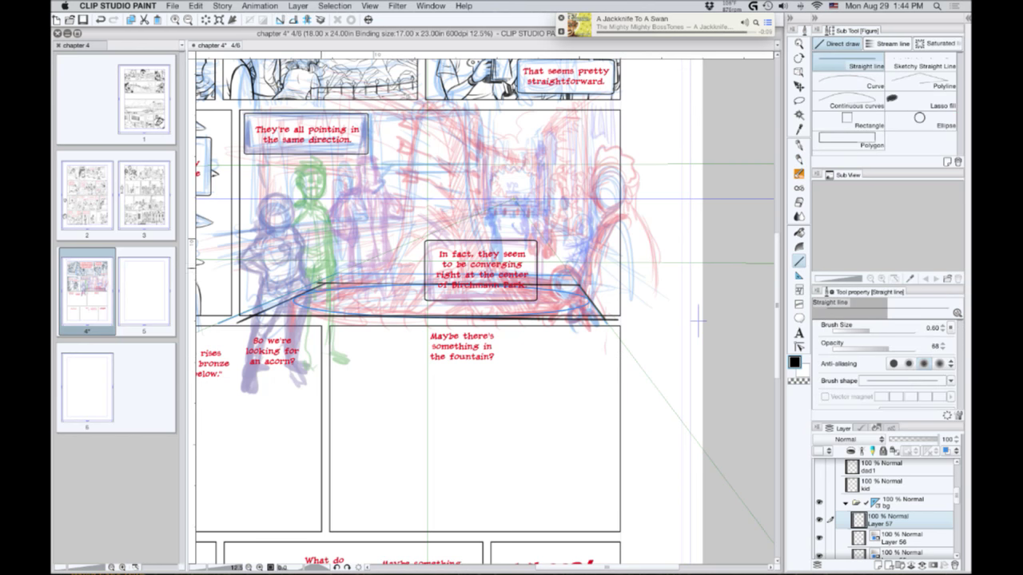
pyautogui.moveTo(323, 284); pyautogui.dragTo(601, 318)
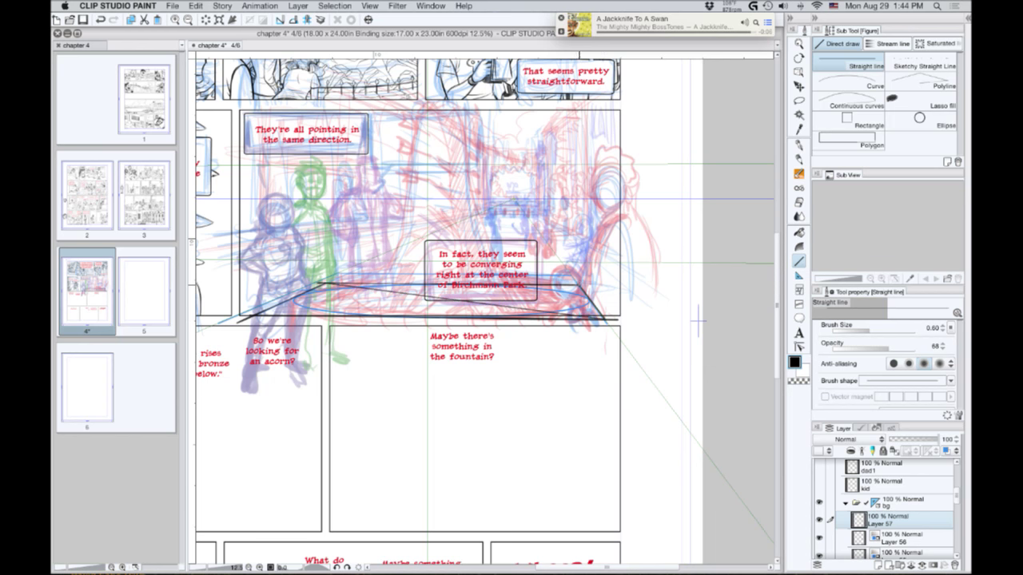
pyautogui.moveTo(579, 286); pyautogui.dragTo(256, 316)
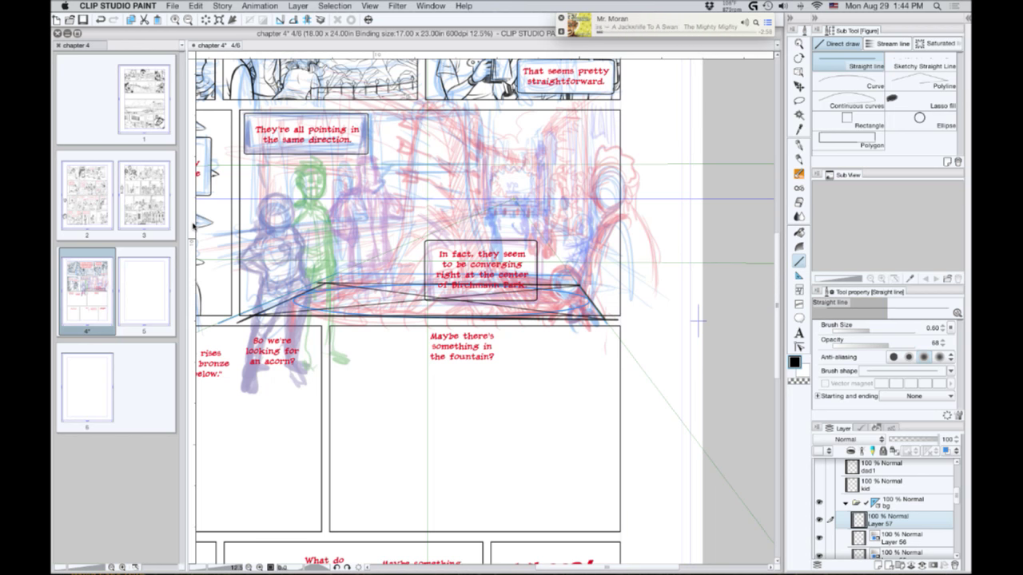
# Pencil the left receding side of a smaller perspective box inside the first, undoing the stray strokes.
pyautogui.press('p')
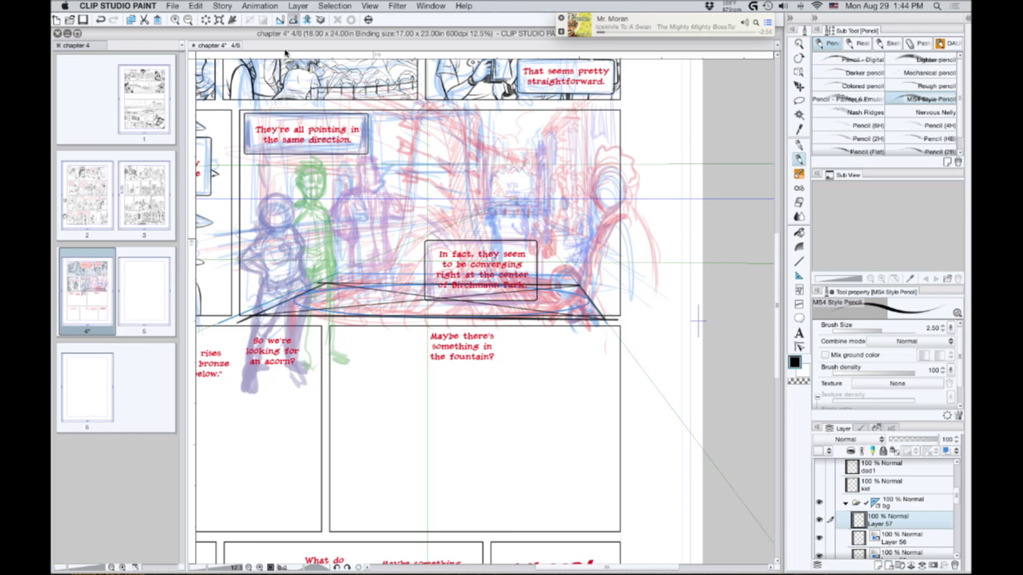
pyautogui.moveTo(443, 296); pyautogui.dragTo(504, 210)
pyautogui.hotkey('ctrl', 'z')
pyautogui.moveTo(328, 308); pyautogui.dragTo(351, 281)
pyautogui.hotkey('ctrl', 'z')
pyautogui.moveTo(361, 290)
pyautogui.mouseDown()
pyautogui.moveTo(534, 308)
pyautogui.moveTo(329, 309)
pyautogui.mouseUp()
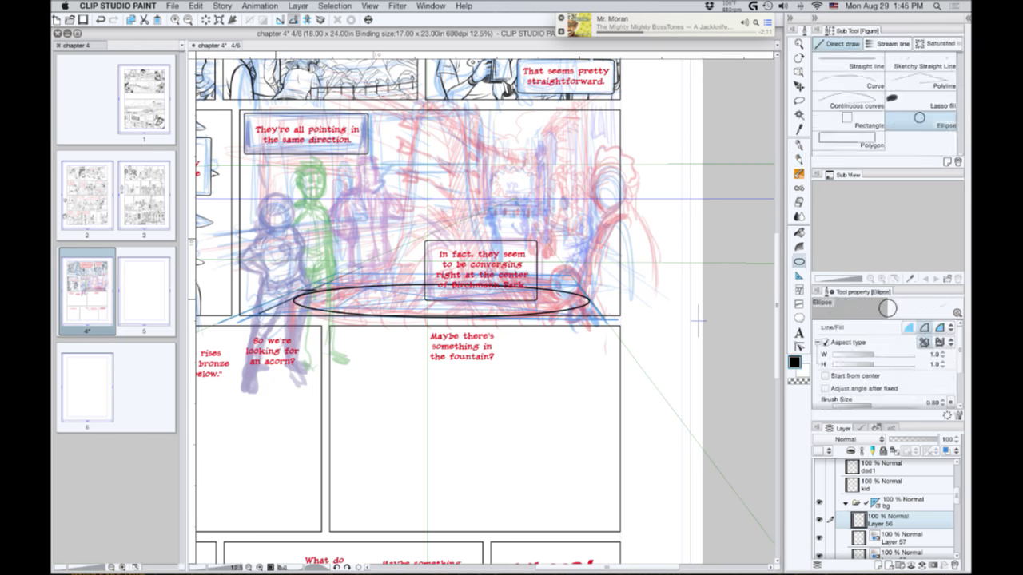
# Try to draw a smaller ellipse inside the fountain rim on Layer 56, and undo it.
pyautogui.moveTo(366, 288); pyautogui.dragTo(557, 419)
pyautogui.press('super+y')
pyautogui.press('super+y')
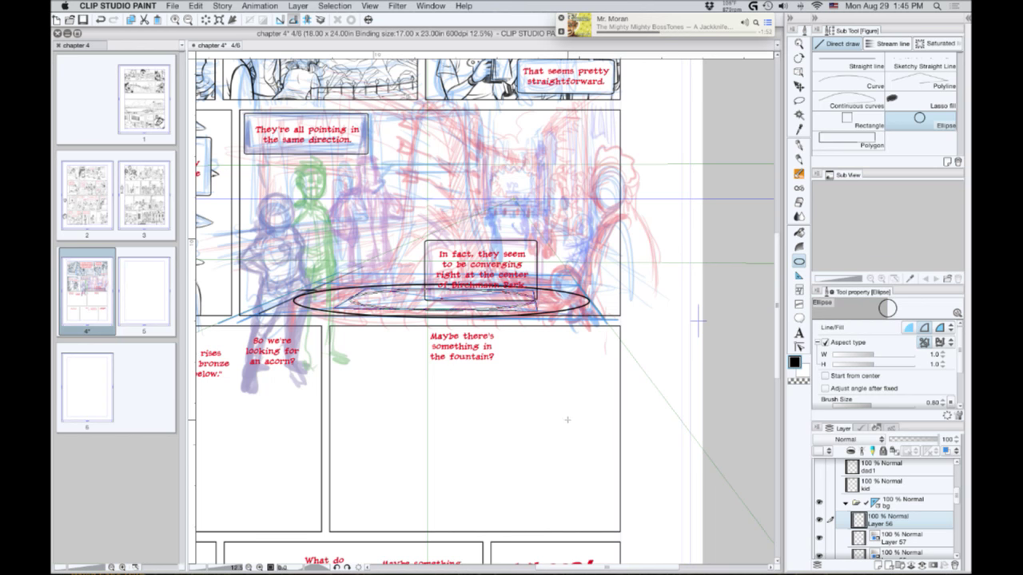
pyautogui.moveTo(561, 410); pyautogui.dragTo(561, 411)
pyautogui.press('super+z')
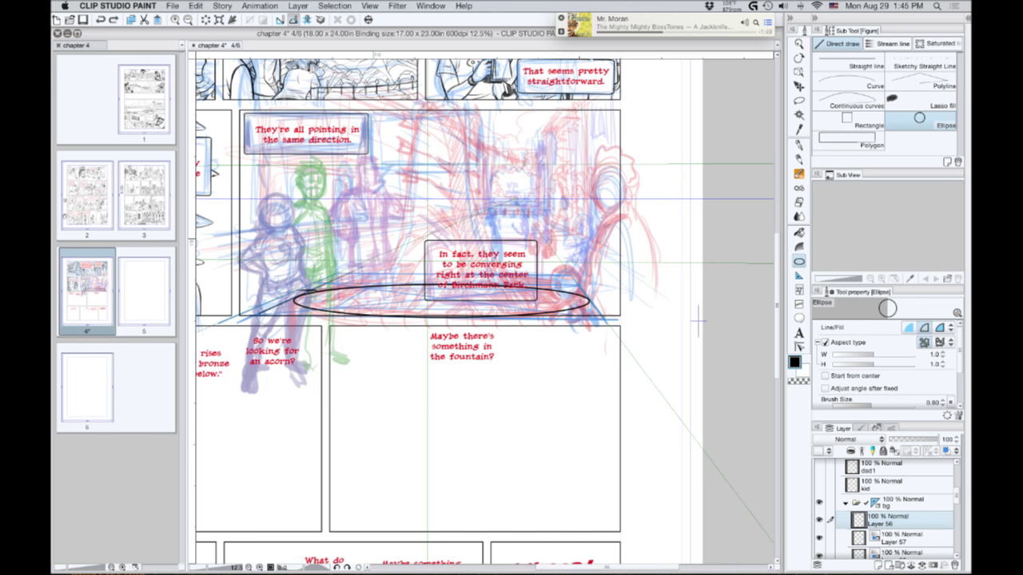
pyautogui.press('Tab')
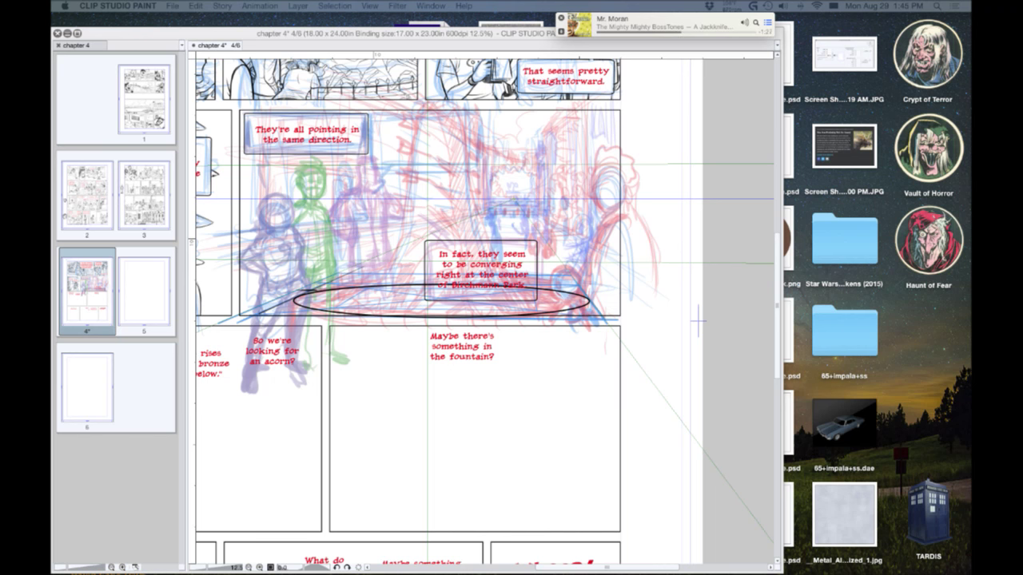
pyautogui.press('Tab')
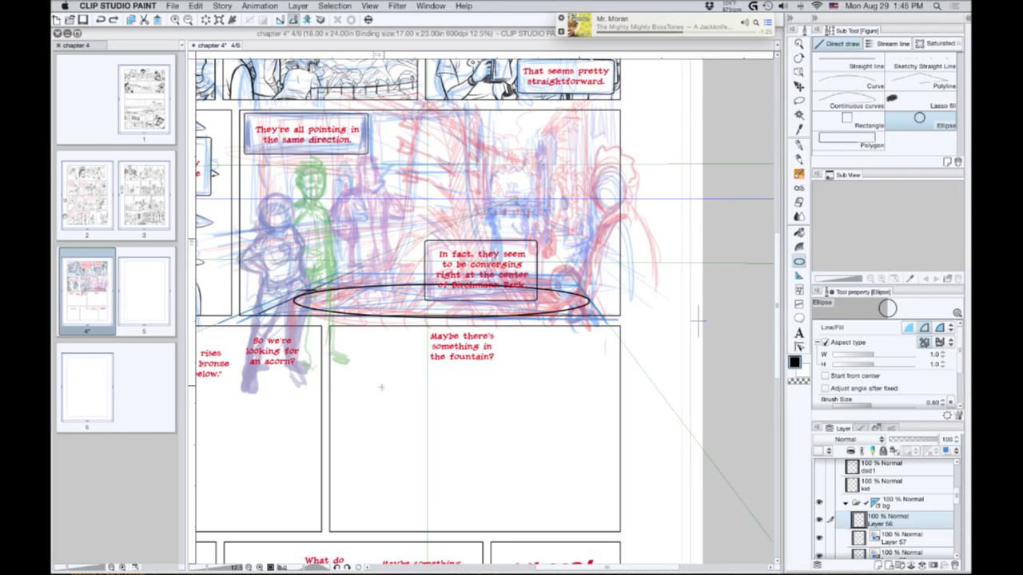
pyautogui.moveTo(378, 376); pyautogui.dragTo(399, 388)
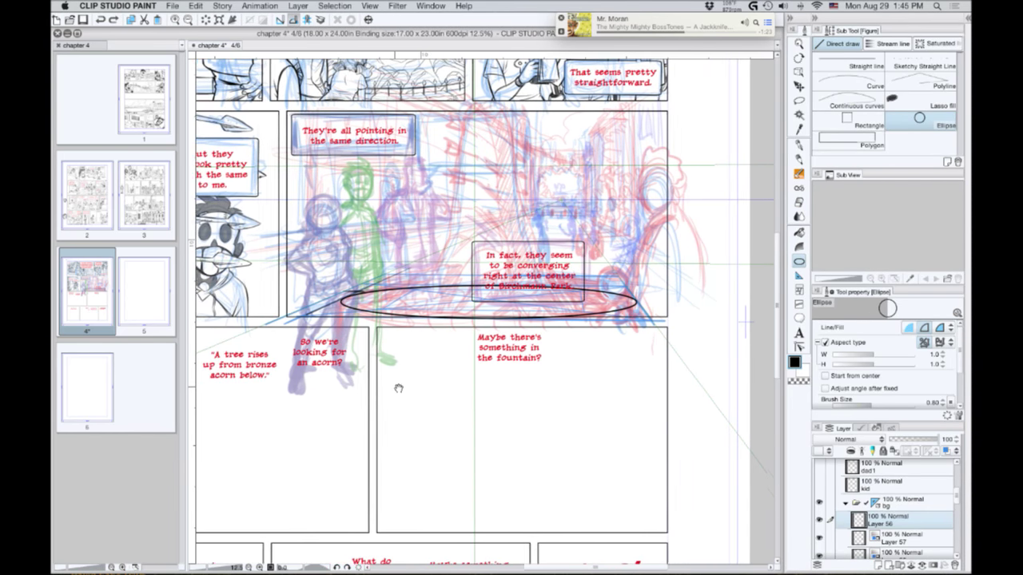
pyautogui.scroll(4, 398, 389)
pyautogui.hscroll(-3, 398, 388)
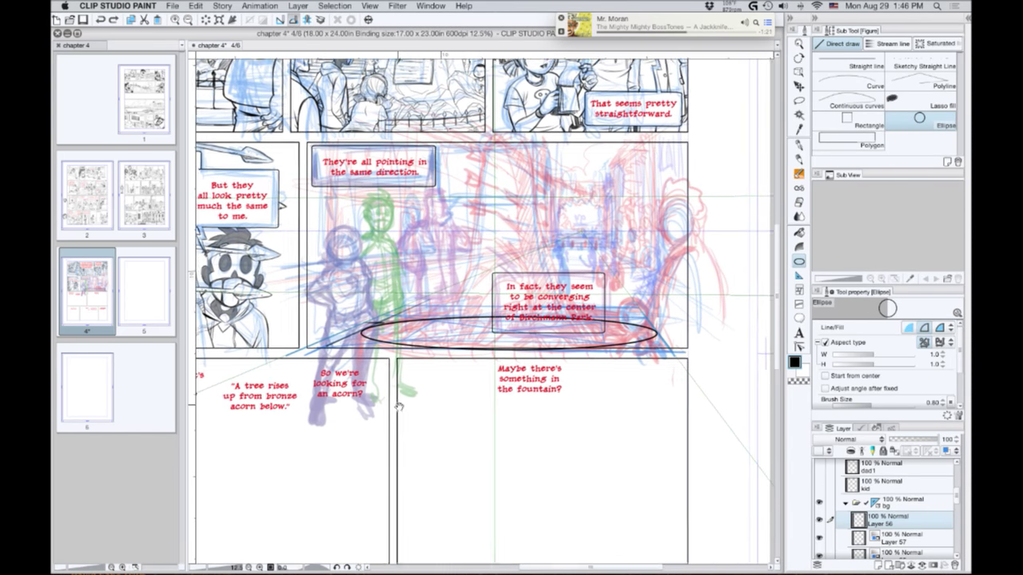
pyautogui.hscroll(-2, 398, 406)
pyautogui.scroll(-1, 397, 406)
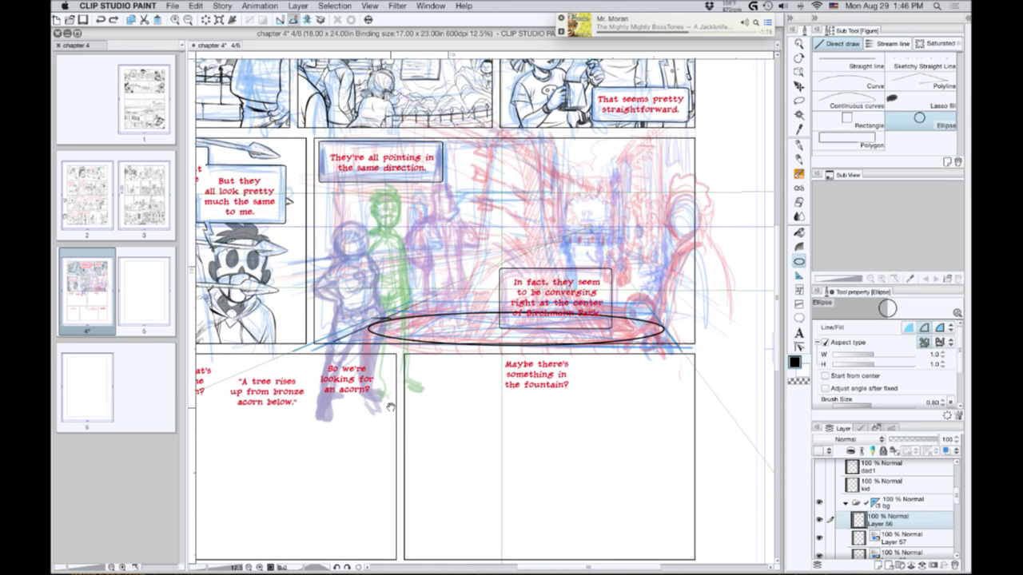
pyautogui.scroll(-1, 390, 406)
pyautogui.scroll(-1, 392, 406)
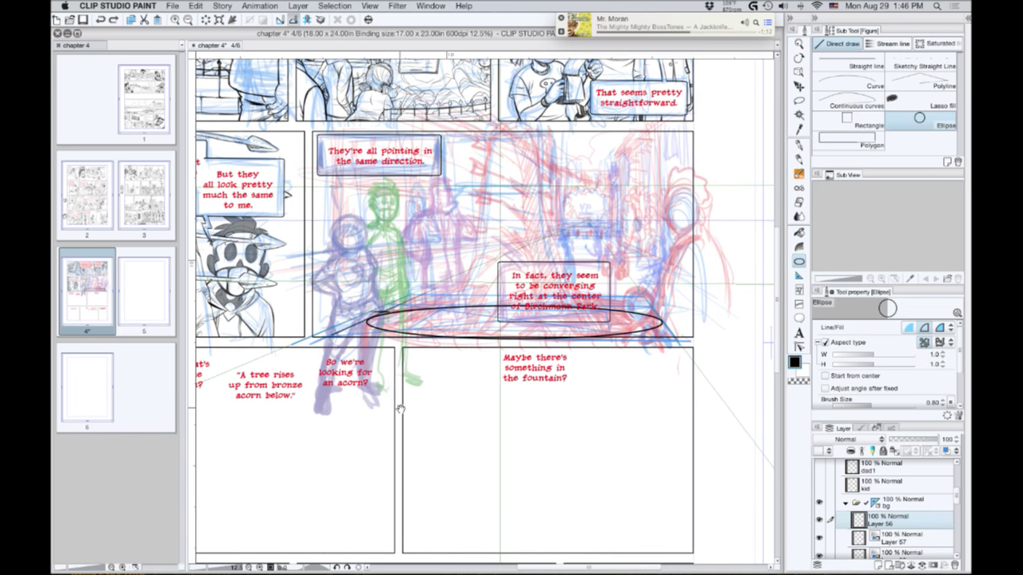
pyautogui.hscroll(2, 399, 409)
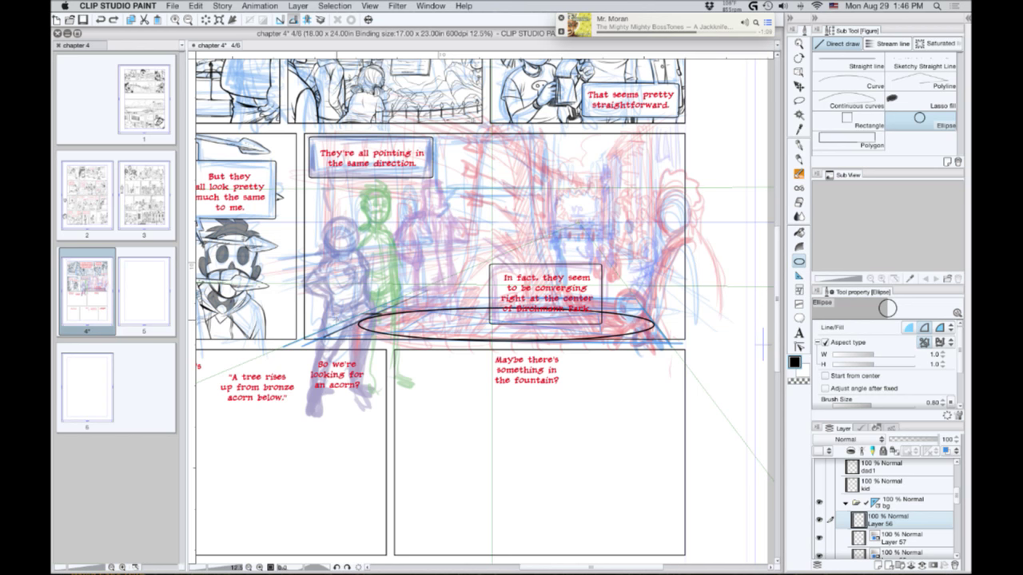
# Undo the layer order and layer color changes on Layer 56 and Layer 57.
pyautogui.press('super+z')
pyautogui.press('super+z')
pyautogui.press('super+z')
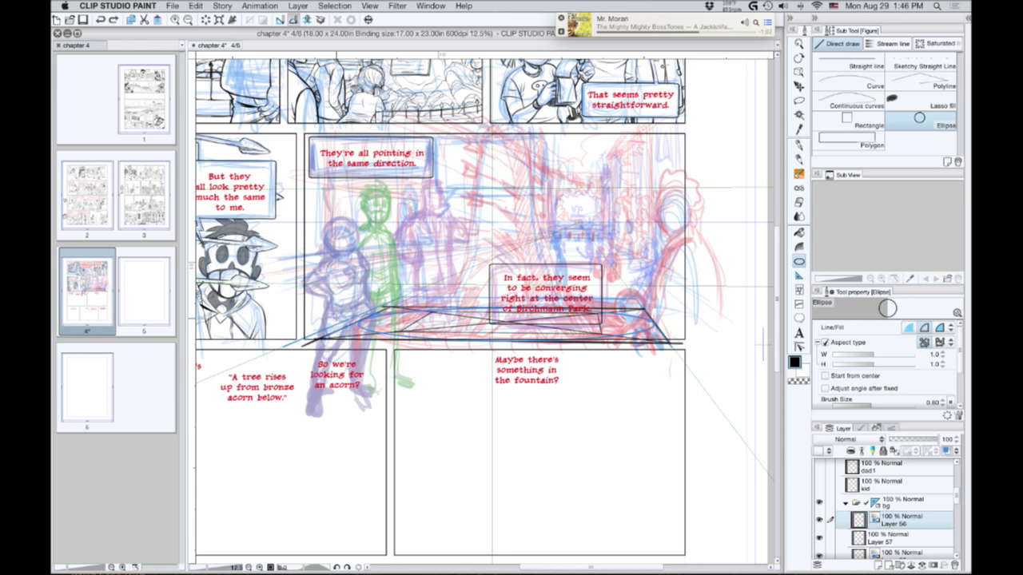
pyautogui.hotkey('ctrl', 'z')
pyautogui.hotkey('ctrl', 'z')
pyautogui.hotkey('ctrl', 'z')
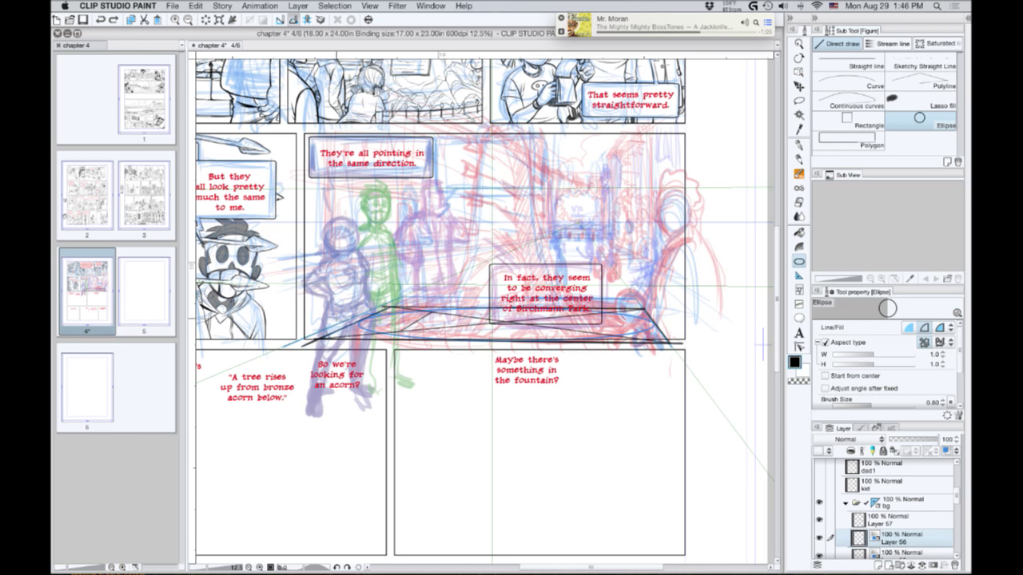
# Pencil the edges of a smaller perspective box on Layer 57, inside the outer box and guided by its diagonals.
pyautogui.click(887, 520)
pyautogui.click(799, 161)
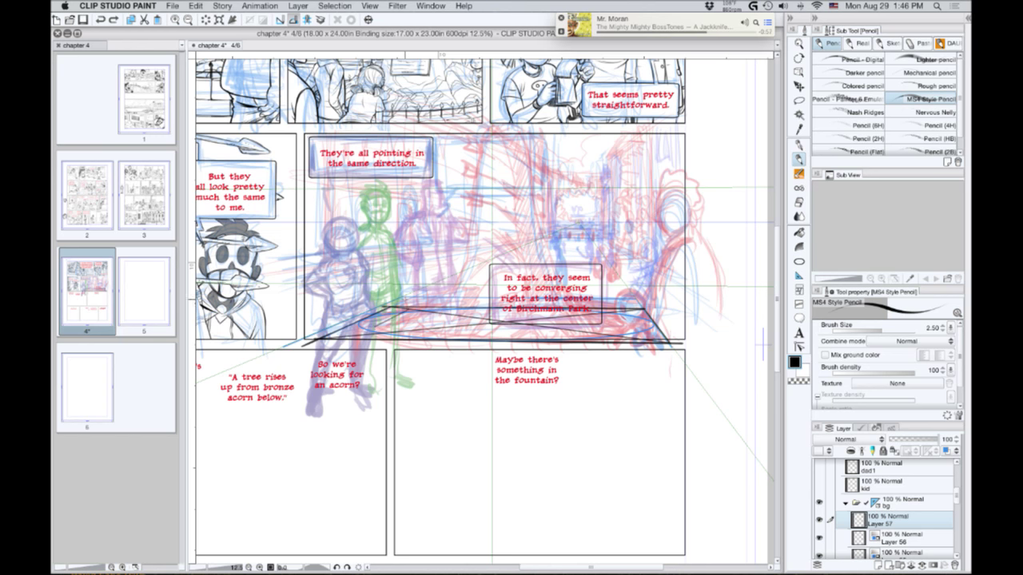
pyautogui.moveTo(405, 300); pyautogui.dragTo(403, 304)
pyautogui.moveTo(482, 309); pyautogui.dragTo(577, 311)
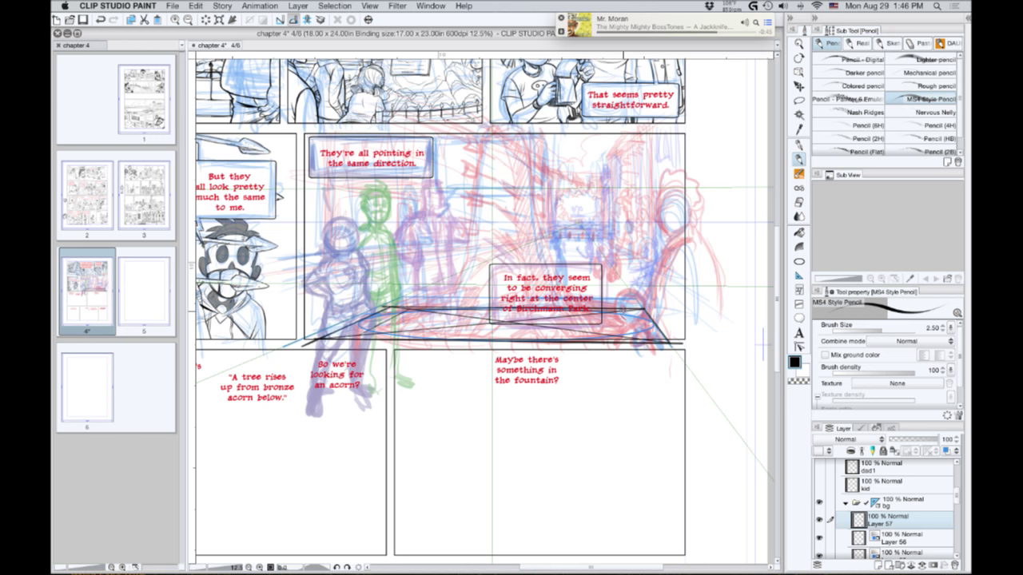
pyautogui.moveTo(624, 312); pyautogui.dragTo(630, 327)
pyautogui.moveTo(639, 338); pyautogui.dragTo(358, 336)
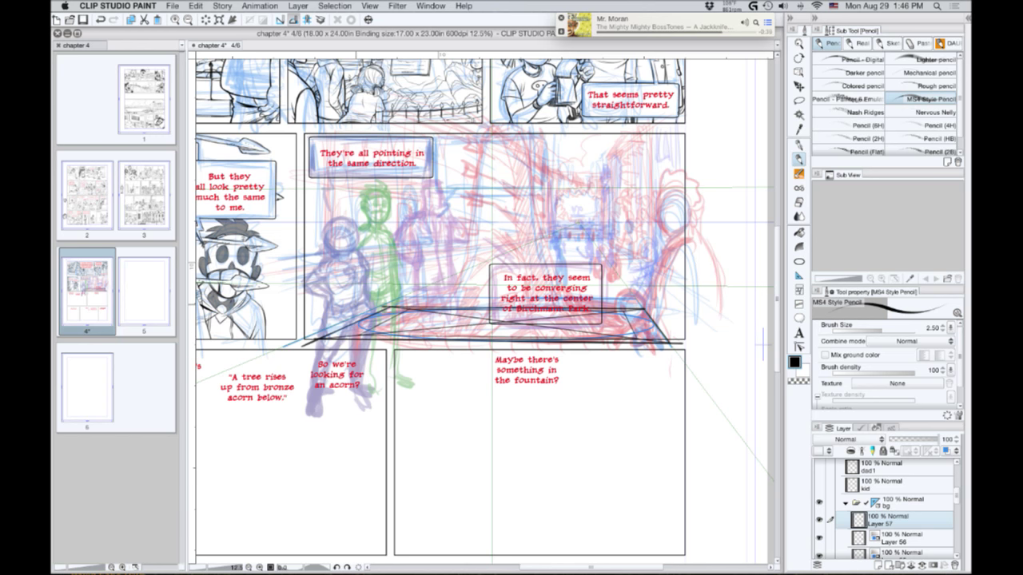
# Move Layer 56 above Layer 57, turn off its layer color, and apply the blue layer color to Layer 57.
pyautogui.click(800, 261)
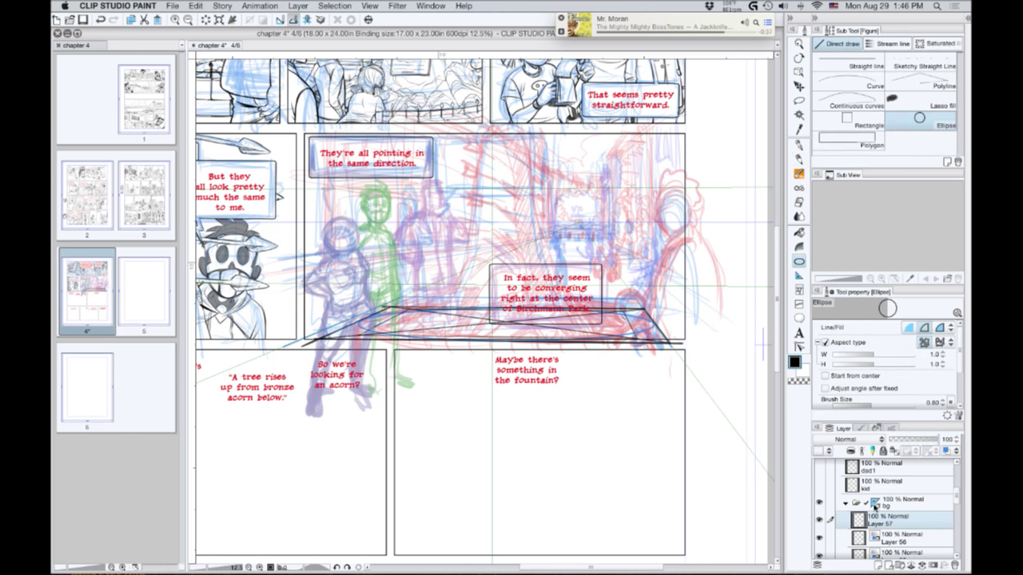
pyautogui.moveTo(879, 539); pyautogui.dragTo(878, 544)
pyautogui.click(881, 521)
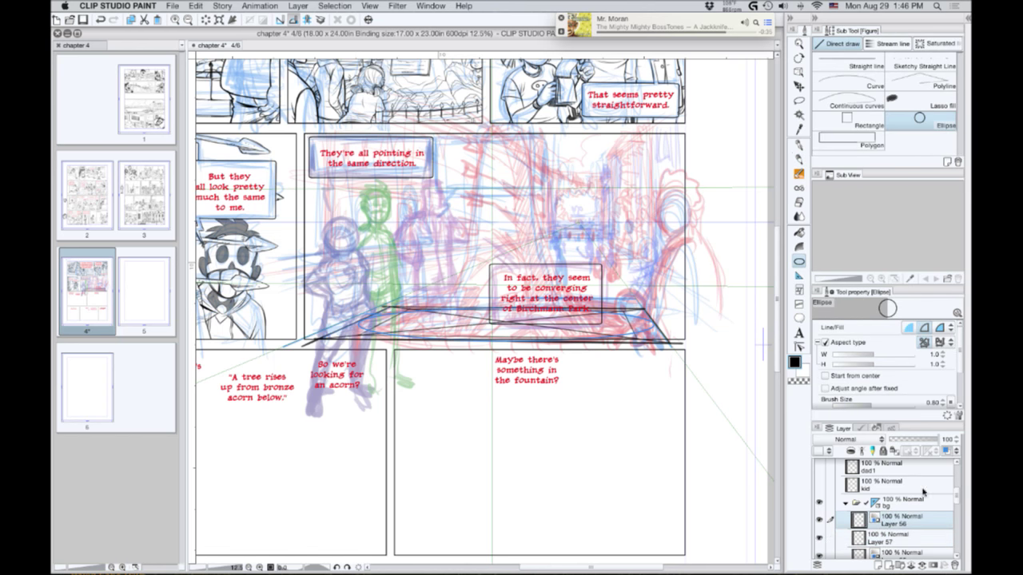
pyautogui.click(946, 452)
pyautogui.click(882, 537)
pyautogui.click(946, 453)
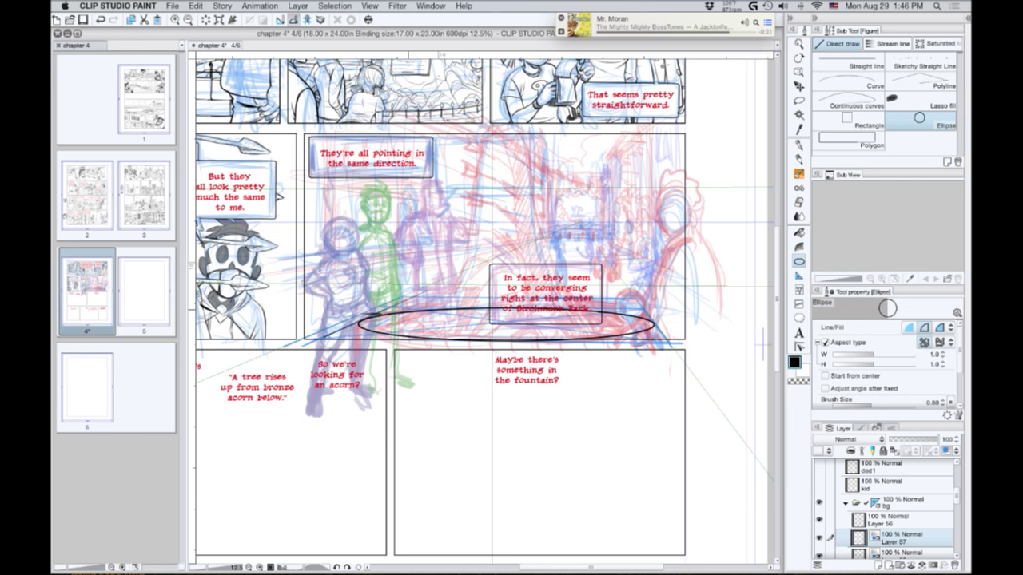
# Draw a smaller ellipse inside the fountain rim on Layer 57 and pencil guide strokes across its center and below its front edge.
pyautogui.moveTo(408, 310); pyautogui.dragTo(612, 428)
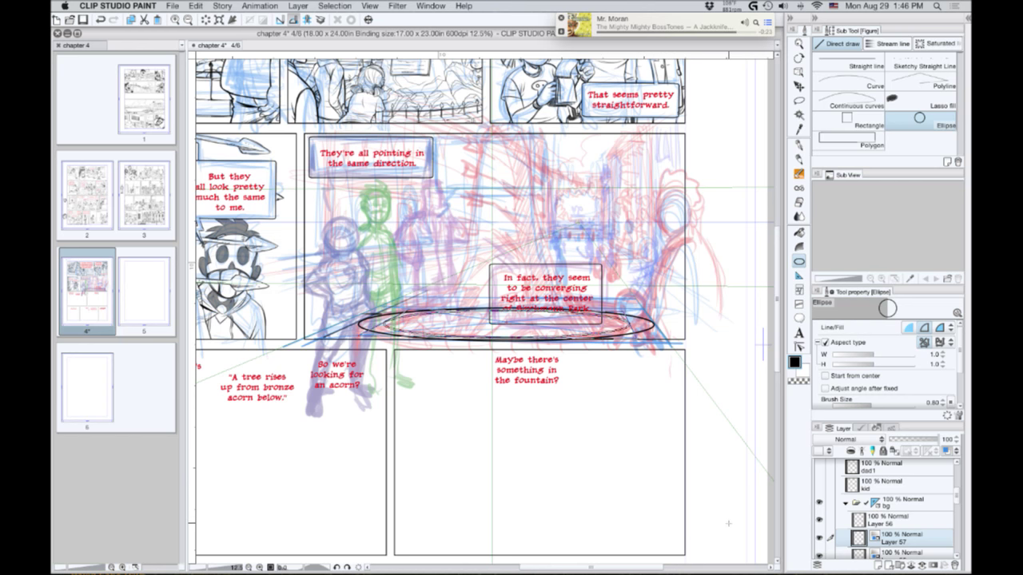
pyautogui.press('super+z')
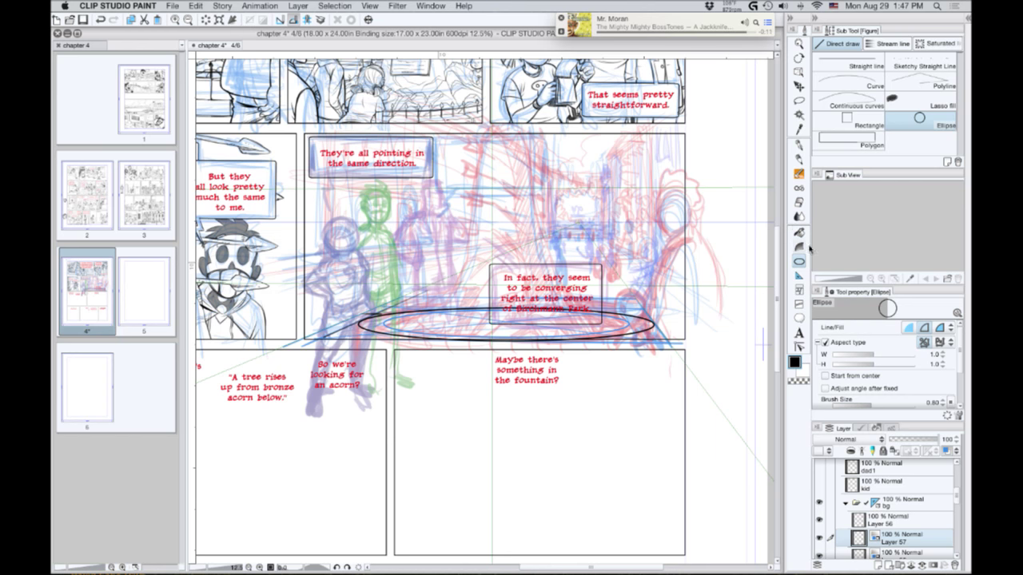
pyautogui.press('p')
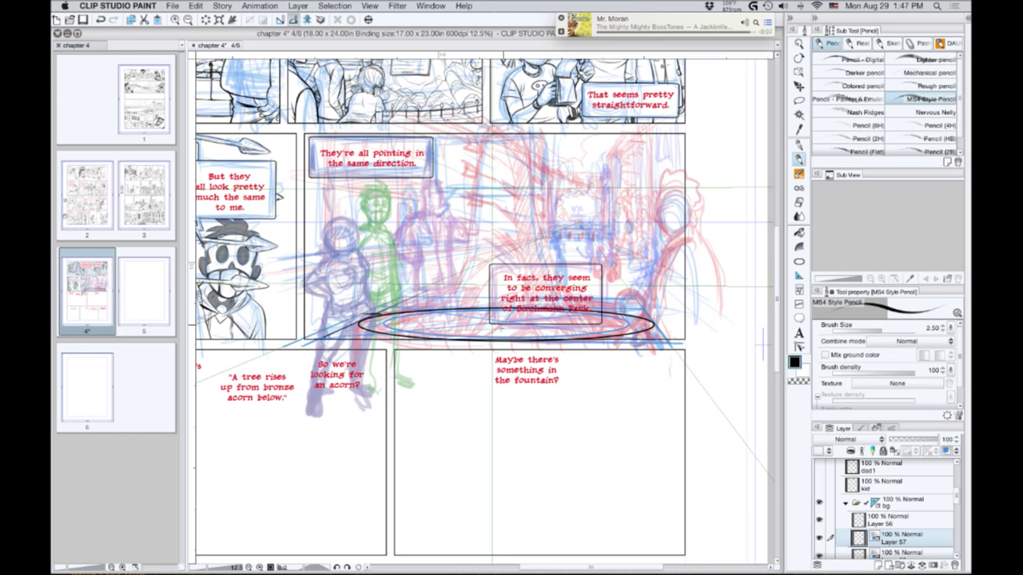
pyautogui.moveTo(493, 337); pyautogui.dragTo(467, 374)
pyautogui.moveTo(497, 323); pyautogui.dragTo(390, 323)
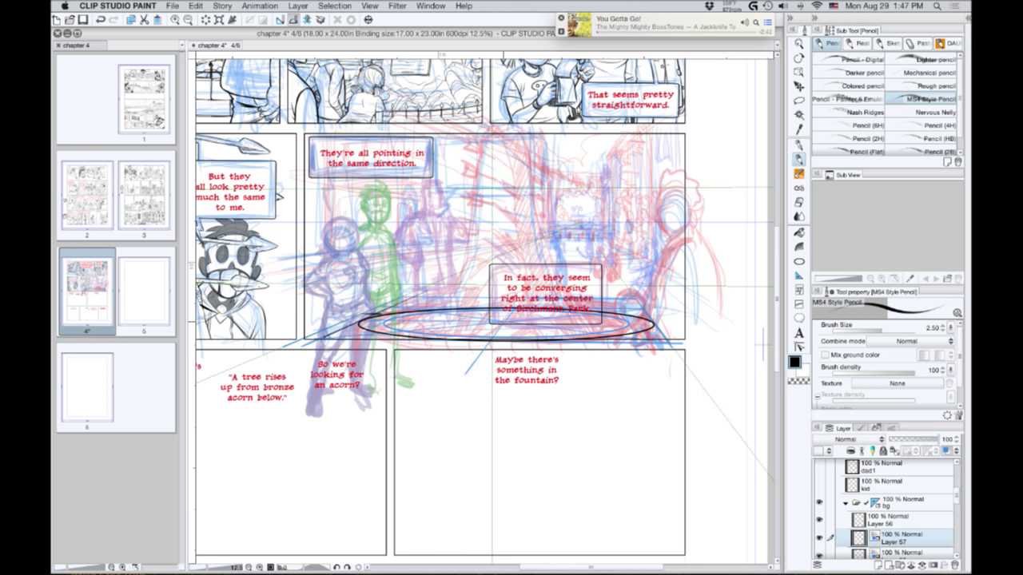
pyautogui.moveTo(536, 325); pyautogui.dragTo(585, 322)
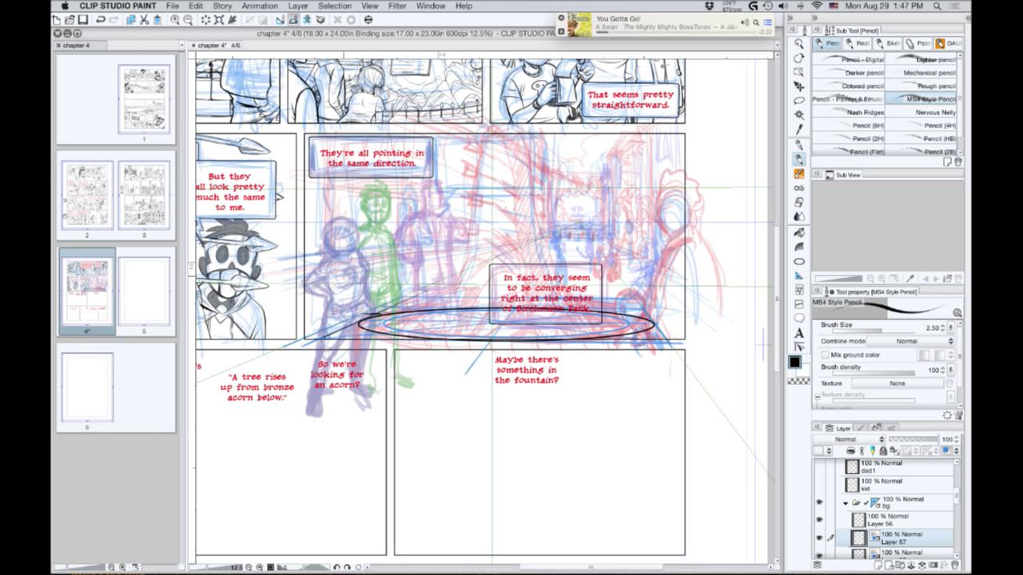
# Add a new layer with a green layer color directly above Layer 57 and choose the Straight line tool.
pyautogui.click(878, 565)
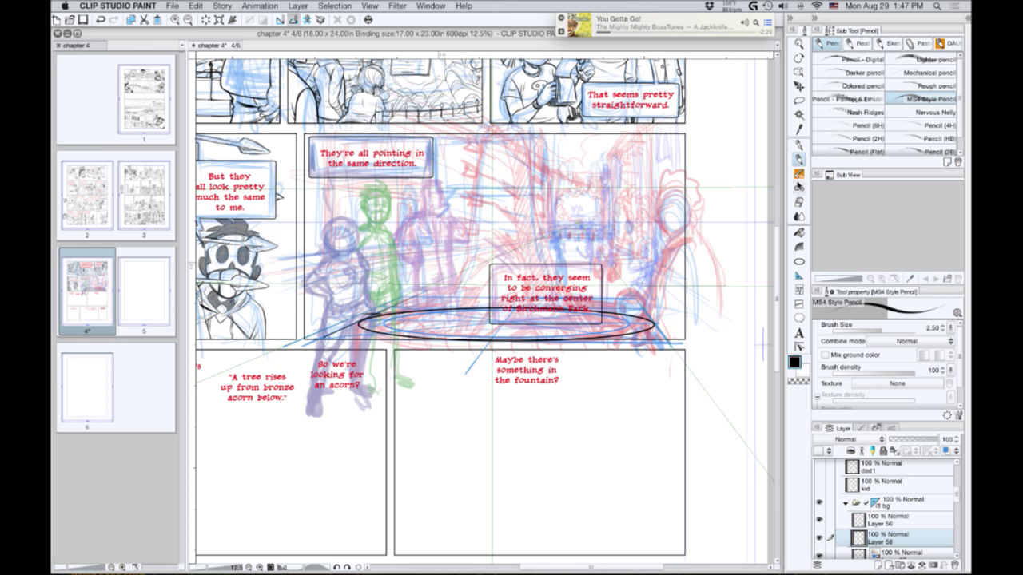
pyautogui.click(956, 452)
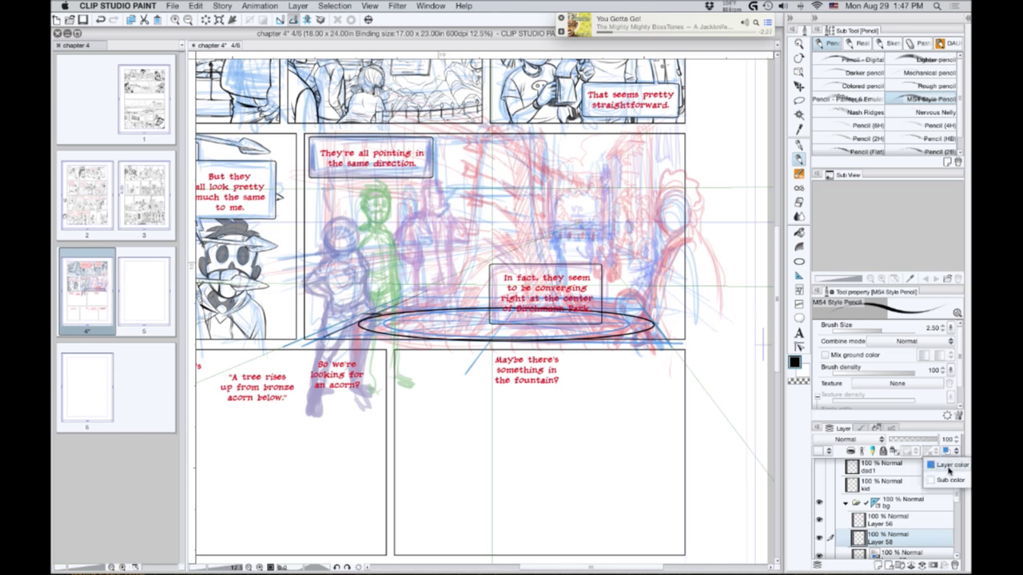
pyautogui.click(948, 468)
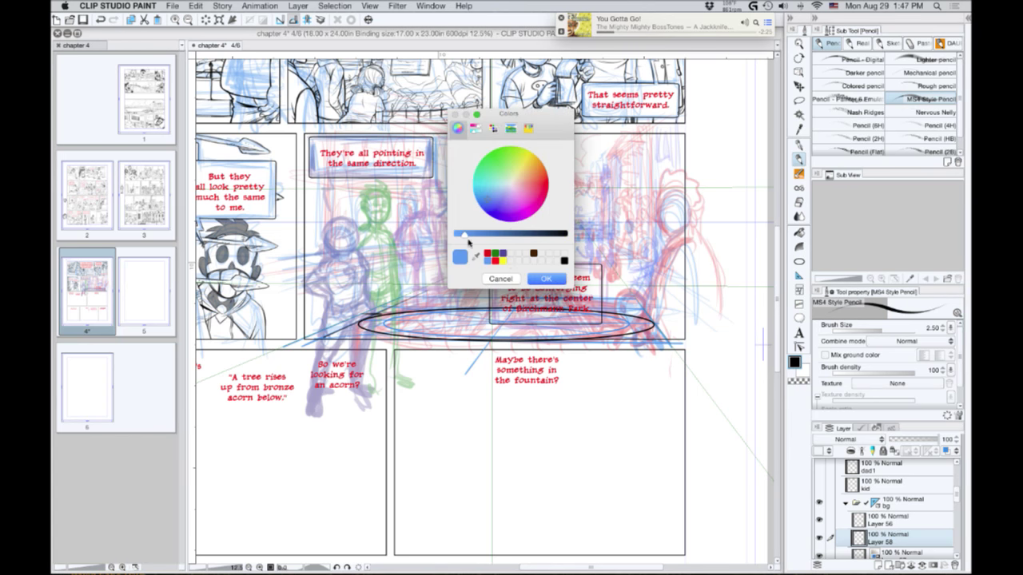
pyautogui.click(540, 279)
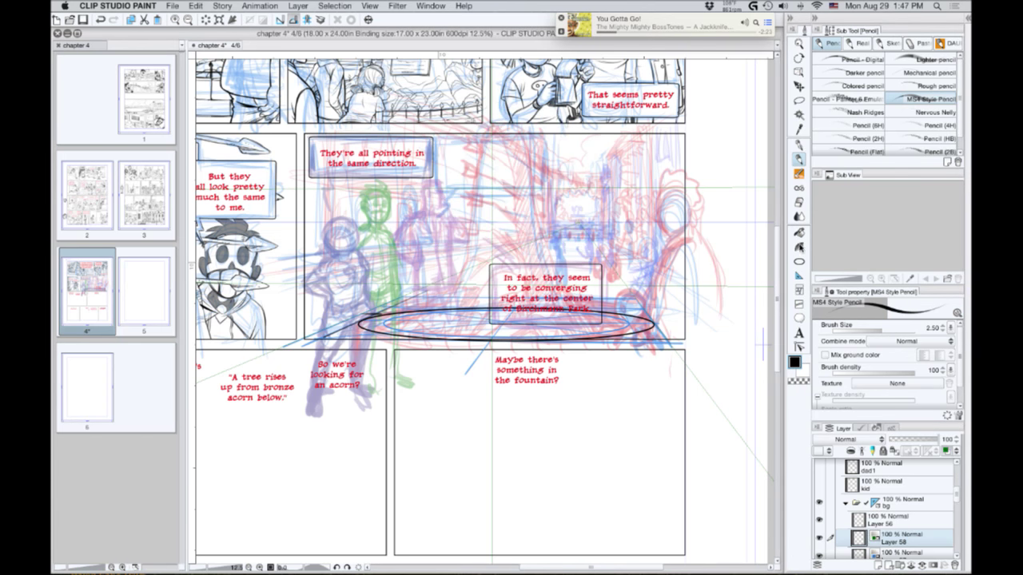
pyautogui.click(798, 262)
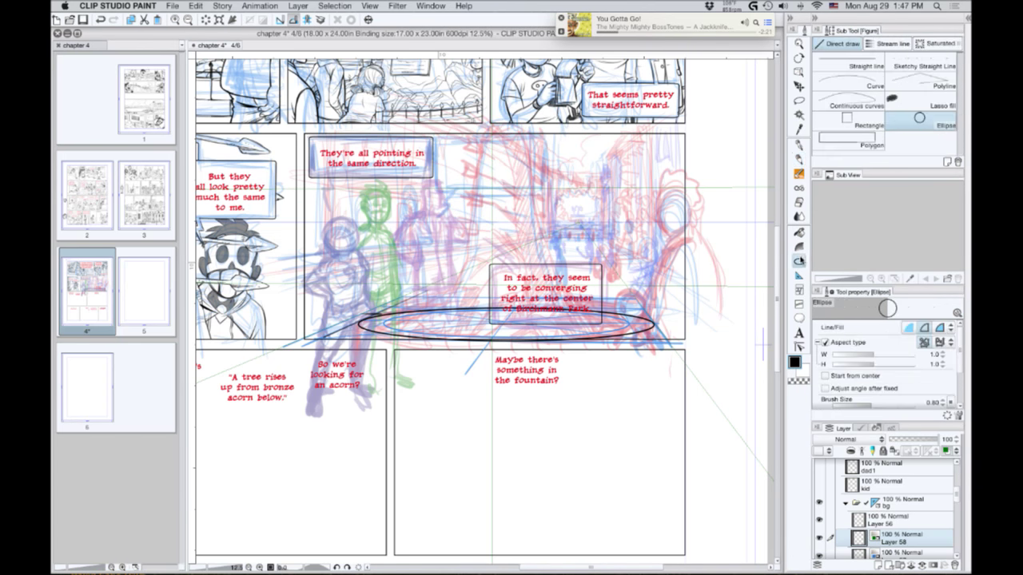
pyautogui.click(845, 142)
pyautogui.click(843, 84)
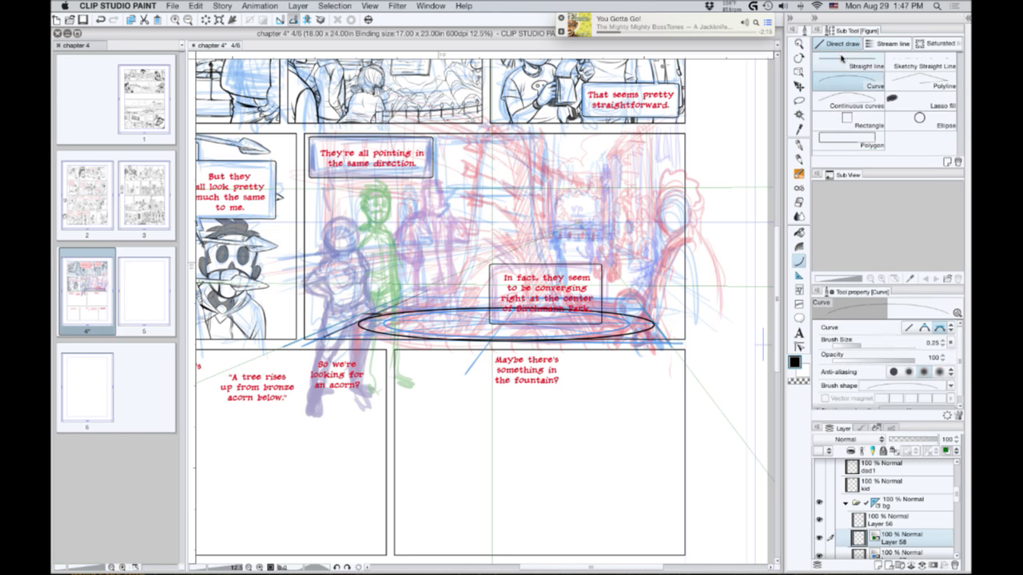
pyautogui.click(844, 61)
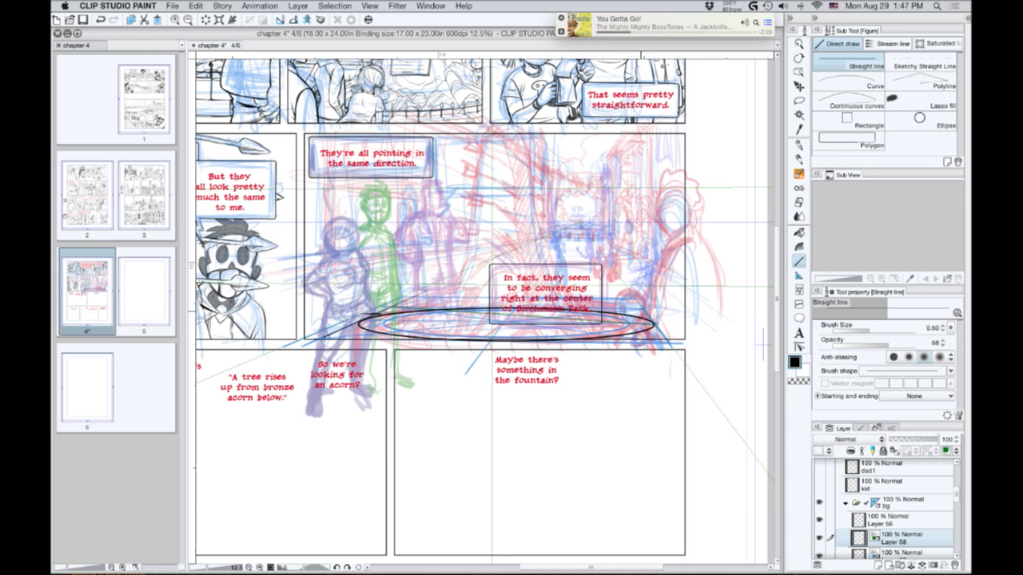
pyautogui.moveTo(643, 309); pyautogui.dragTo(363, 320)
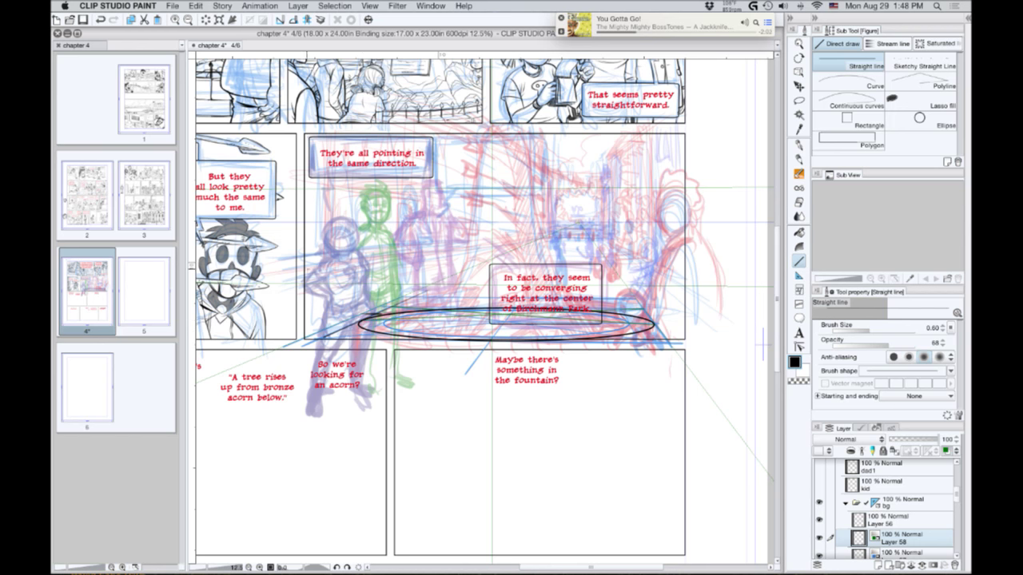
pyautogui.moveTo(361, 323)
pyautogui.mouseDown()
pyautogui.moveTo(667, 344)
pyautogui.moveTo(318, 338)
pyautogui.mouseUp()
pyautogui.press('super+z')
pyautogui.press('super+z')
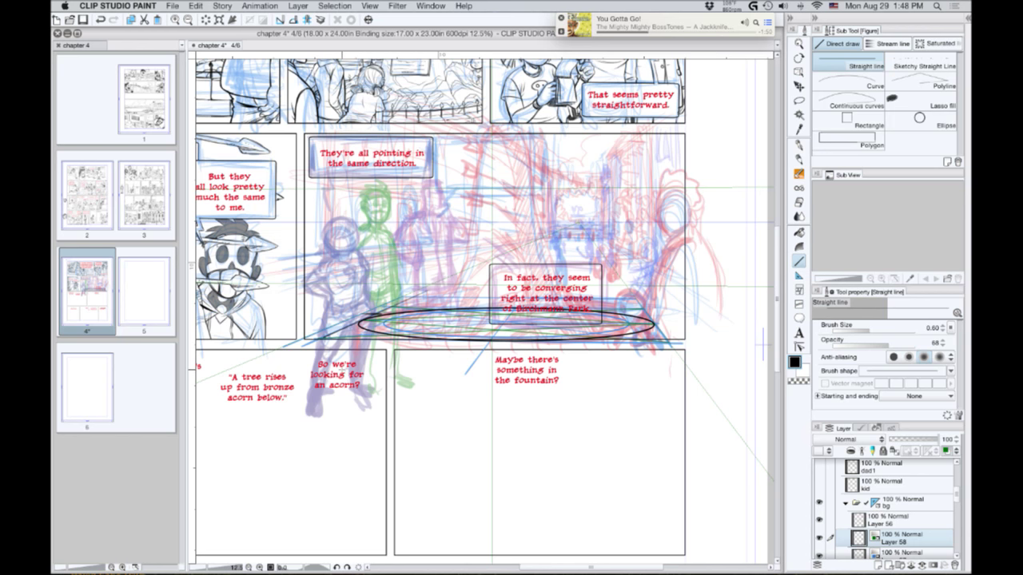
pyautogui.press('super+z')
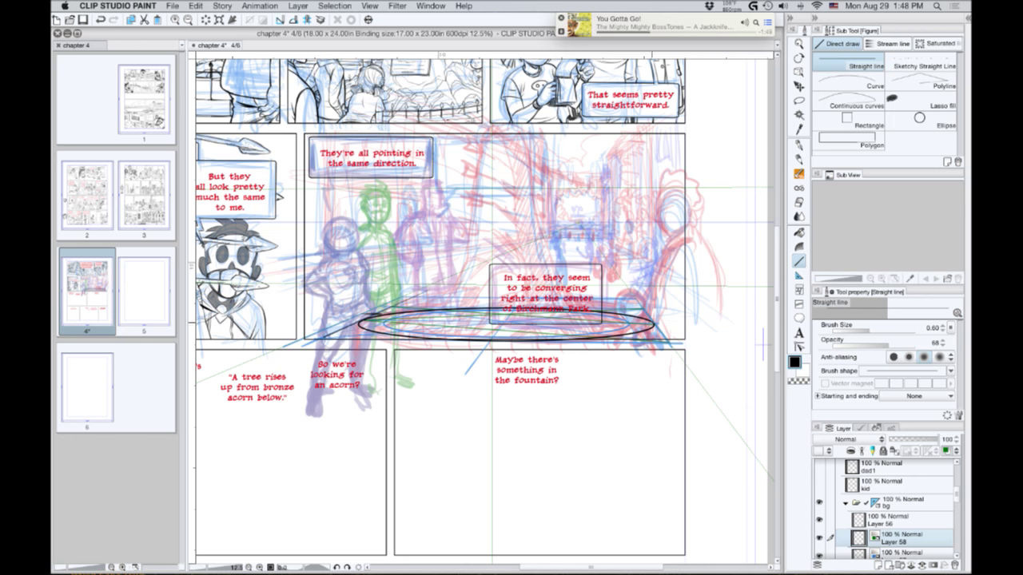
pyautogui.press('super+z')
pyautogui.press('super+z')
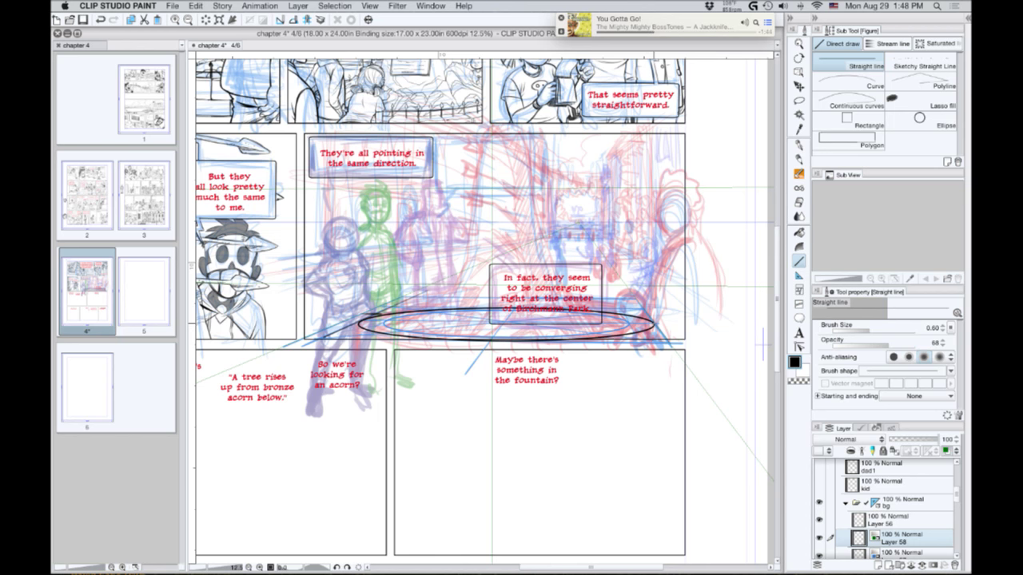
# Draw straight guide lines across the fountain on Layer 58 and pencil the front and back edges of a smaller perspective box.
pyautogui.moveTo(649, 324); pyautogui.dragTo(398, 307)
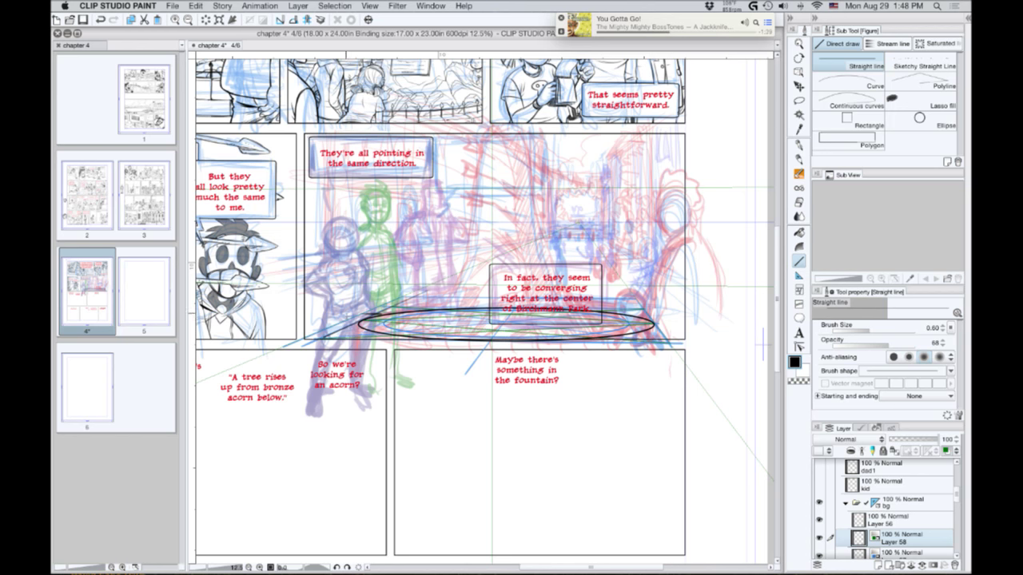
pyautogui.press('p')
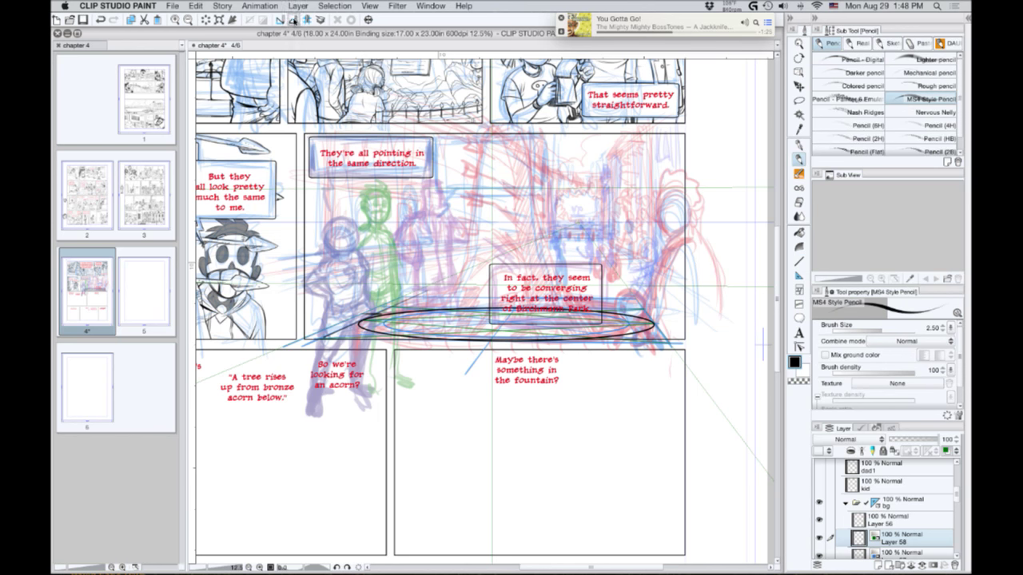
pyautogui.click(279, 20)
pyautogui.moveTo(501, 331); pyautogui.dragTo(620, 334)
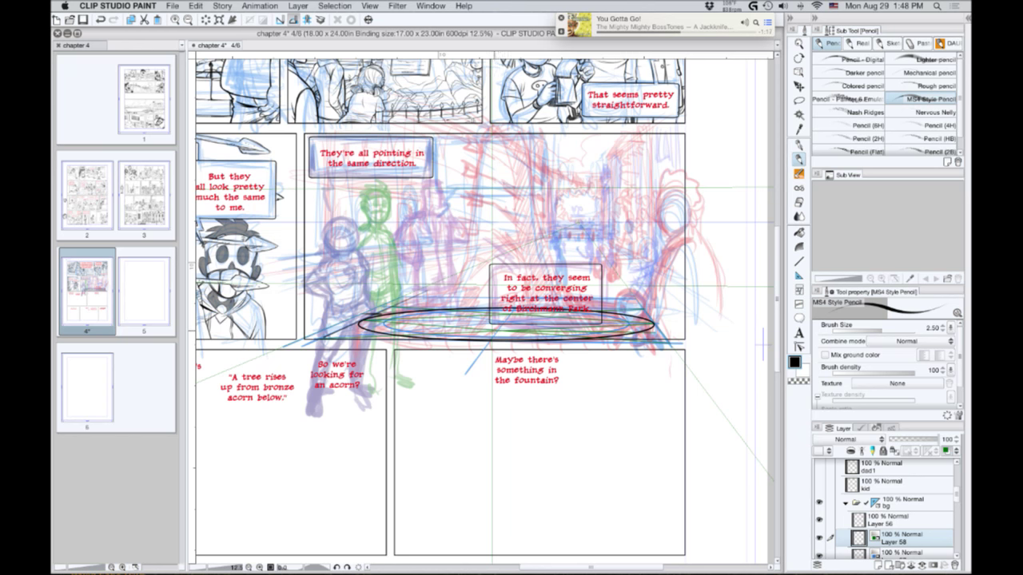
pyautogui.moveTo(493, 332); pyautogui.dragTo(400, 336)
pyautogui.moveTo(527, 314); pyautogui.dragTo(594, 315)
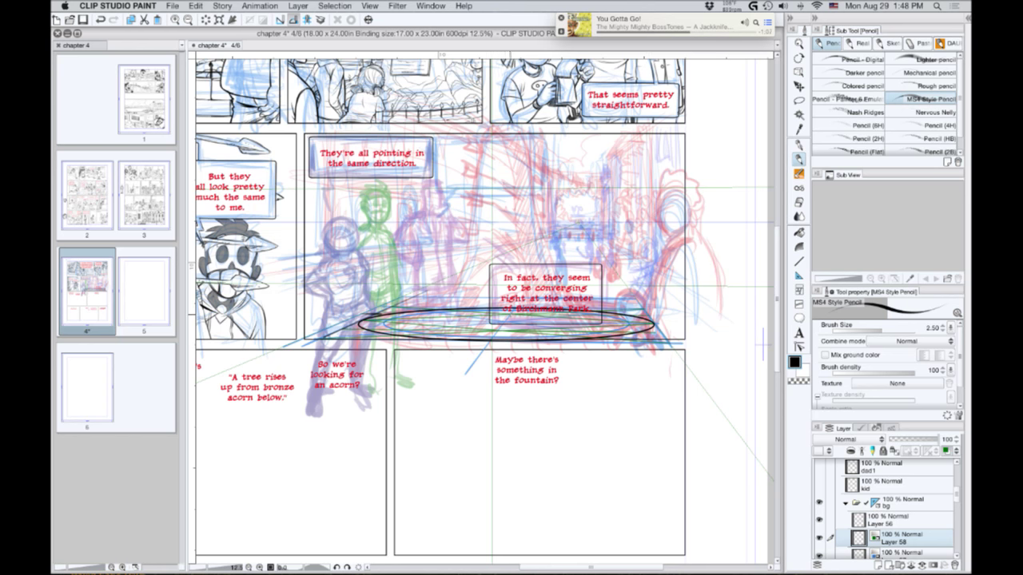
pyautogui.moveTo(508, 314); pyautogui.dragTo(428, 316)
# Draw a smaller black ellipse inside the fountain rim on Layer 56, fitted to the inner perspective box.
pyautogui.click(819, 521)
pyautogui.click(819, 521)
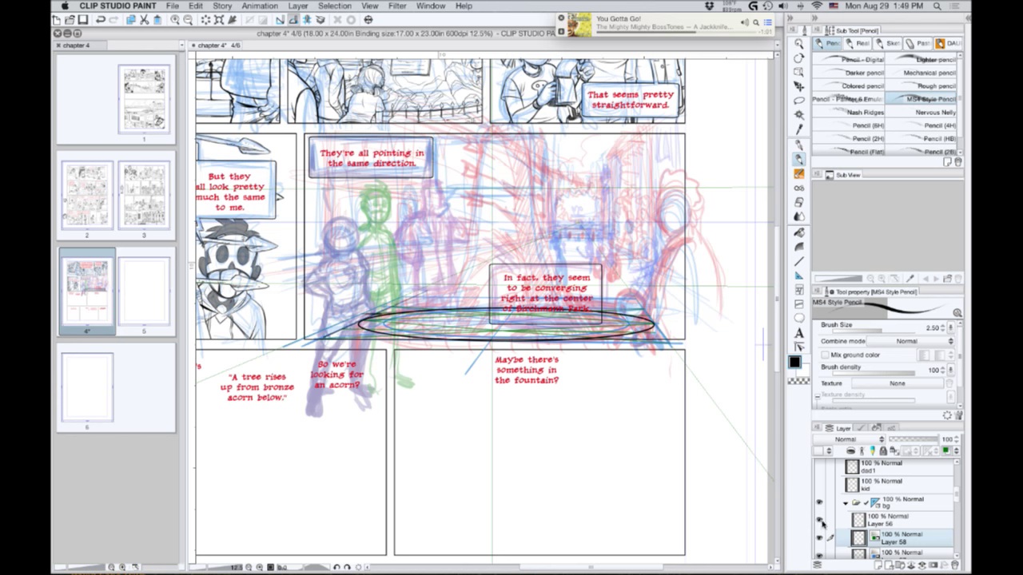
pyautogui.click(885, 520)
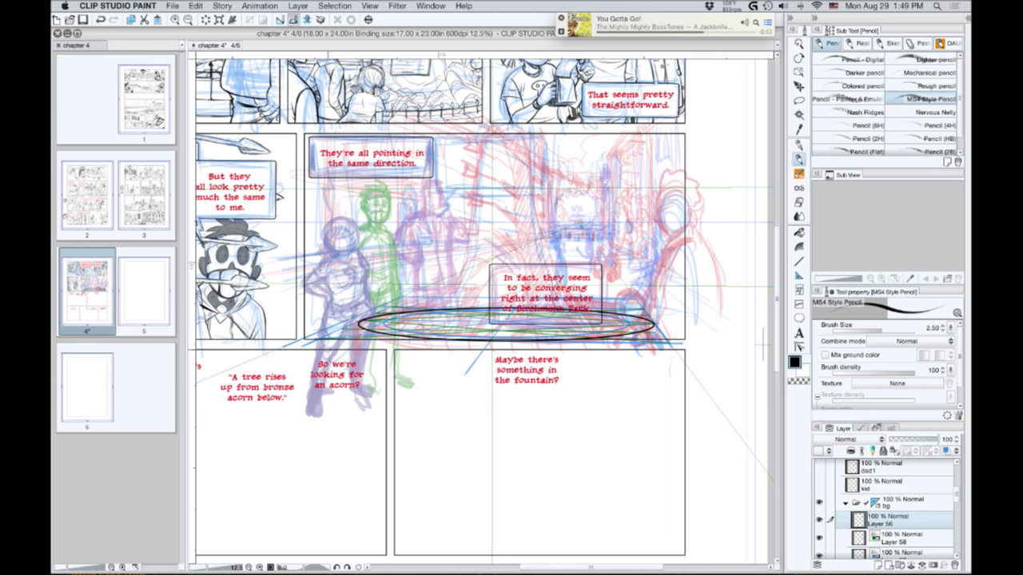
pyautogui.hscroll(-3, 324, 383)
pyautogui.scroll(1, 357, 367)
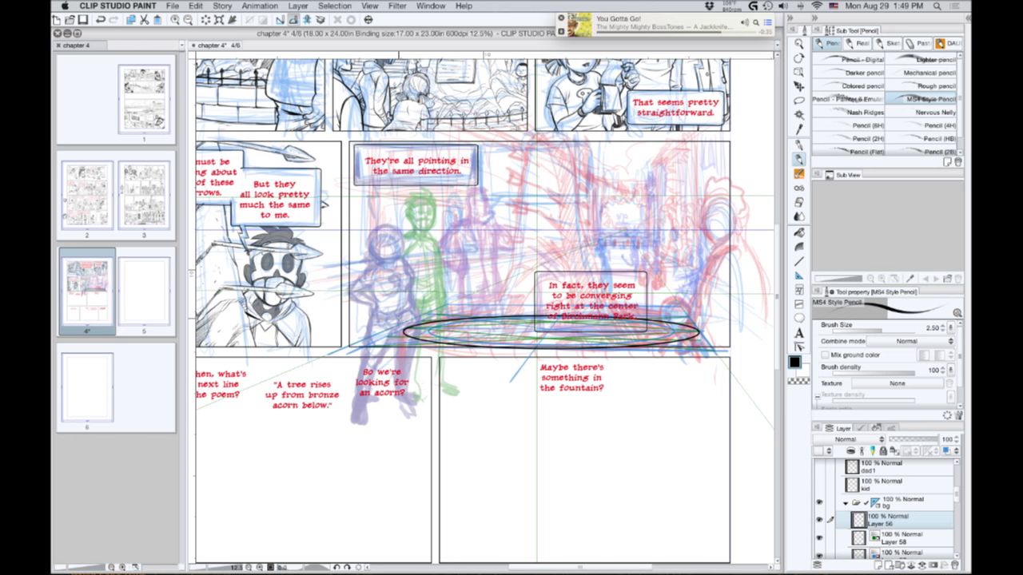
pyautogui.moveTo(471, 374); pyautogui.dragTo(484, 425)
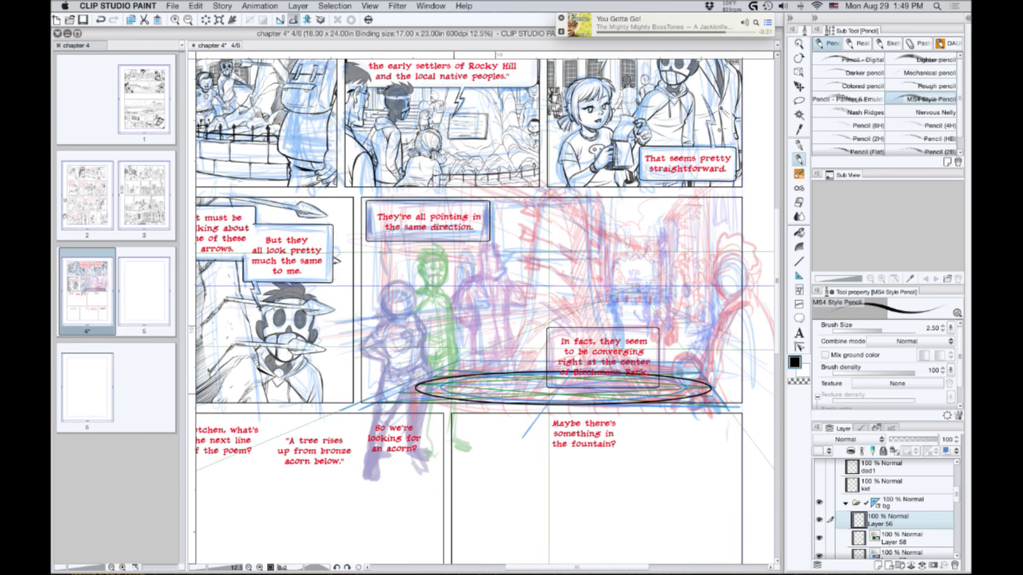
pyautogui.click(819, 539)
pyautogui.click(819, 539)
pyautogui.click(799, 262)
pyautogui.click(909, 125)
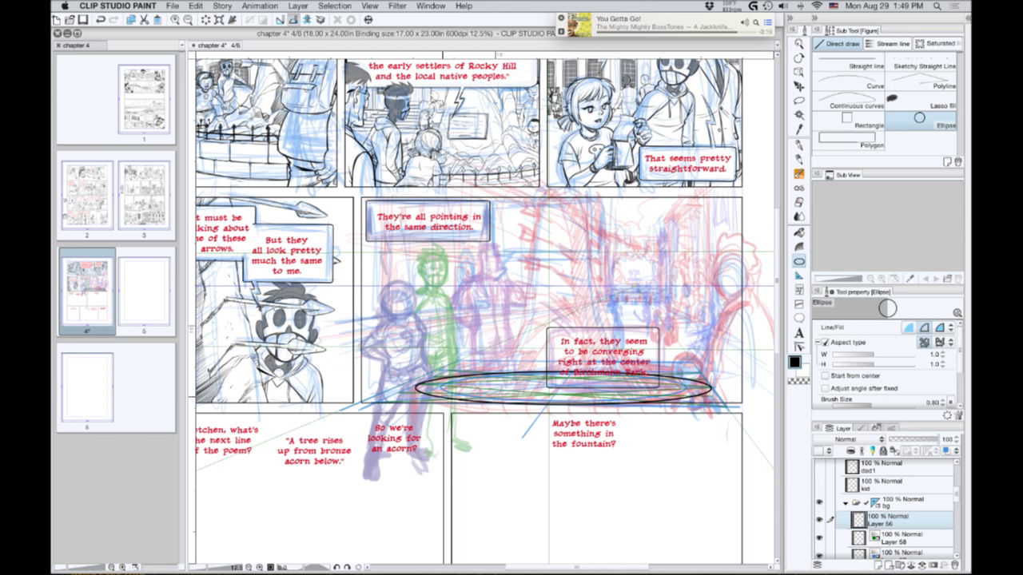
pyautogui.moveTo(465, 371); pyautogui.dragTo(546, 454)
pyautogui.moveTo(727, 451); pyautogui.dragTo(747, 540)
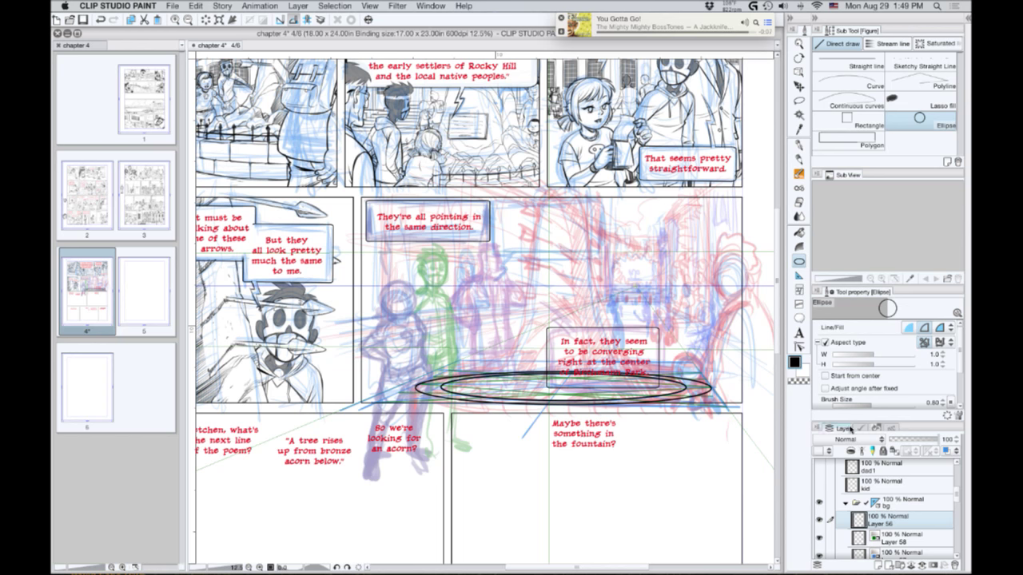
# Add a new layer directly below Layer 56 and give it a red layer color.
pyautogui.click(877, 565)
pyautogui.click(956, 452)
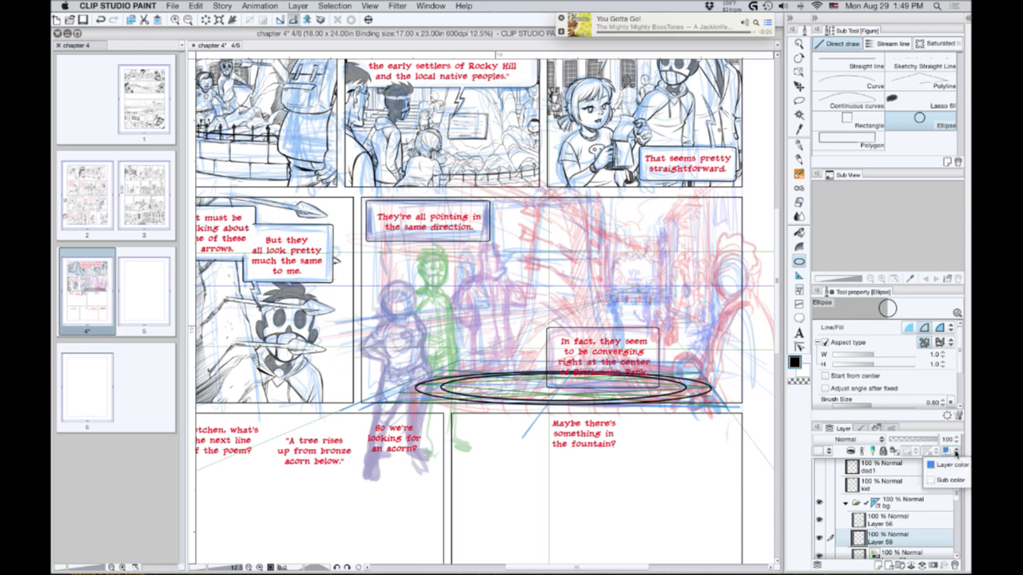
pyautogui.click(946, 463)
pyautogui.click(486, 254)
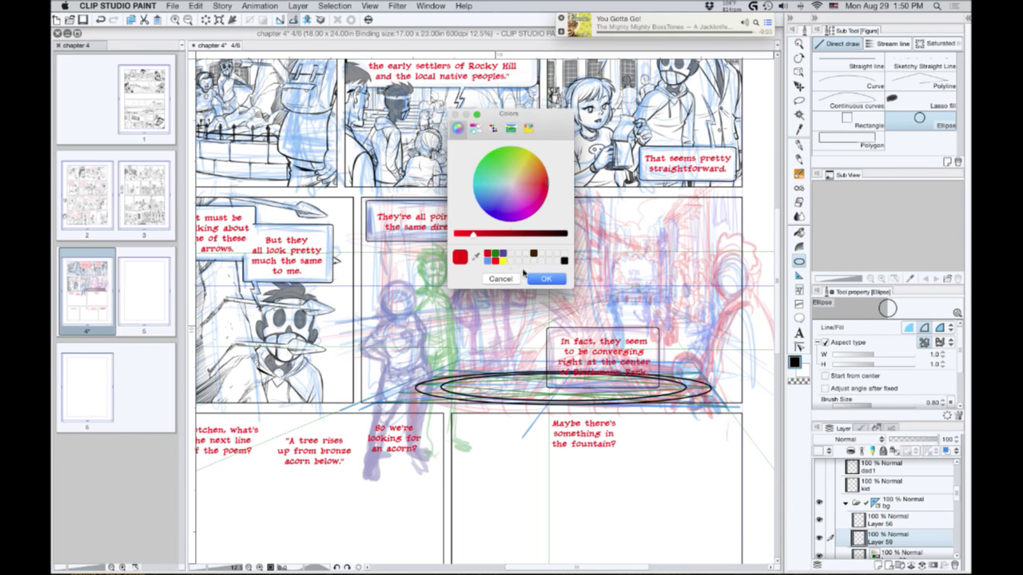
pyautogui.click(544, 279)
pyautogui.press('p')
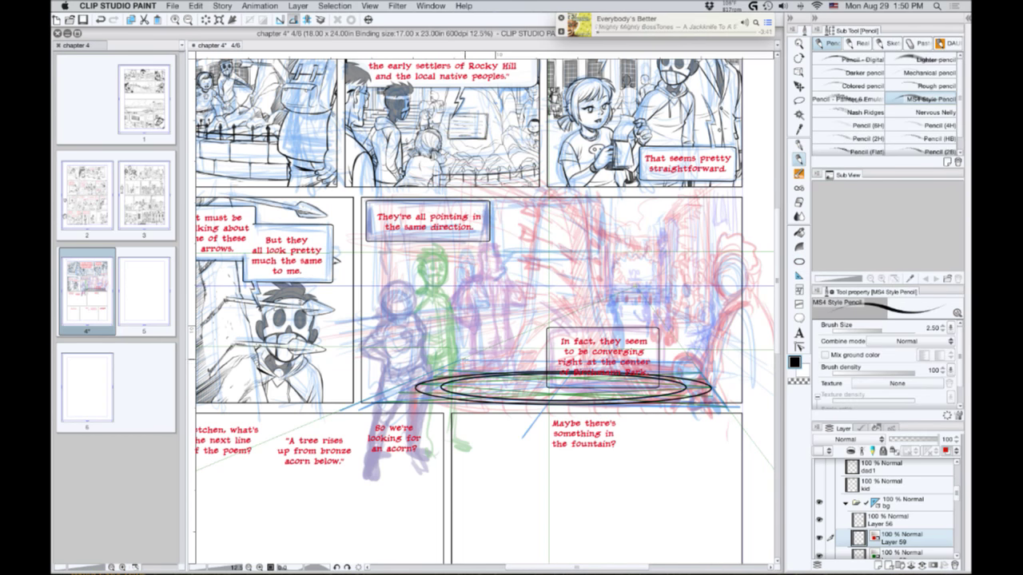
# Draw straight guide lines through the center of the fountain ellipses on Layer 59.
pyautogui.click(799, 261)
pyautogui.click(844, 74)
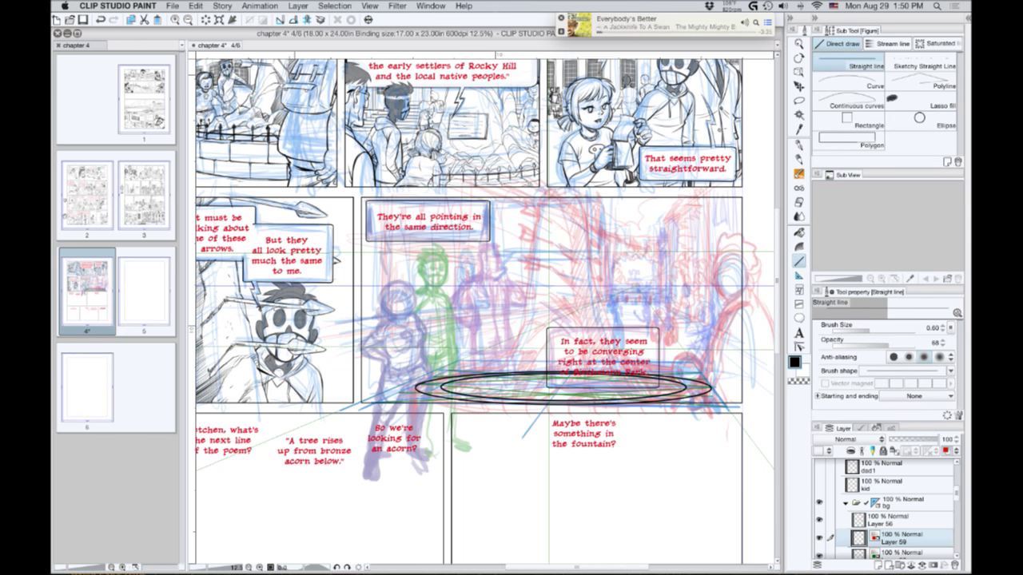
pyautogui.moveTo(401, 392); pyautogui.dragTo(560, 380)
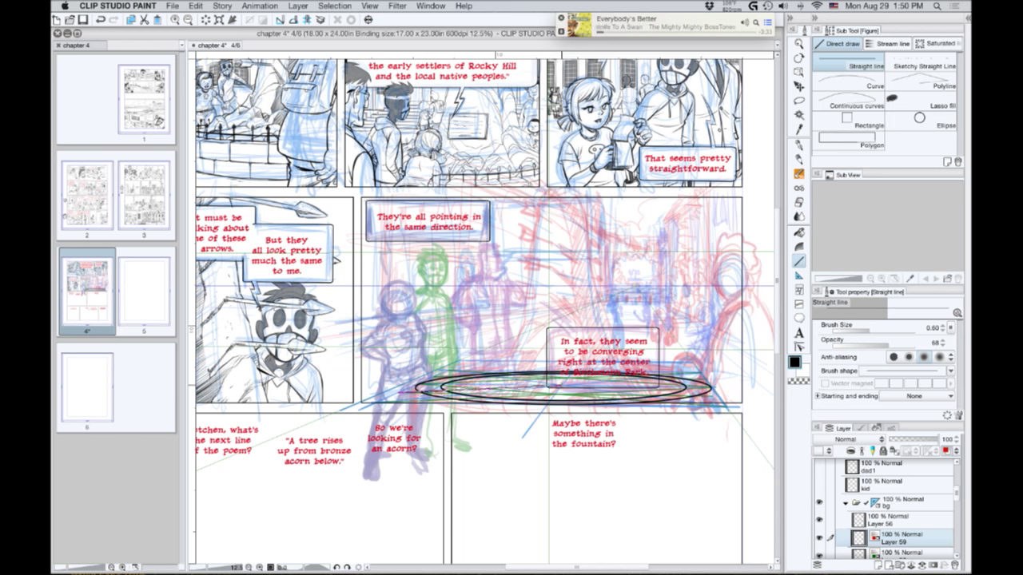
pyautogui.moveTo(465, 391)
pyautogui.mouseDown()
pyautogui.moveTo(703, 379)
pyautogui.moveTo(562, 385)
pyautogui.mouseUp()
pyautogui.hotkey('ctrl', 'z')
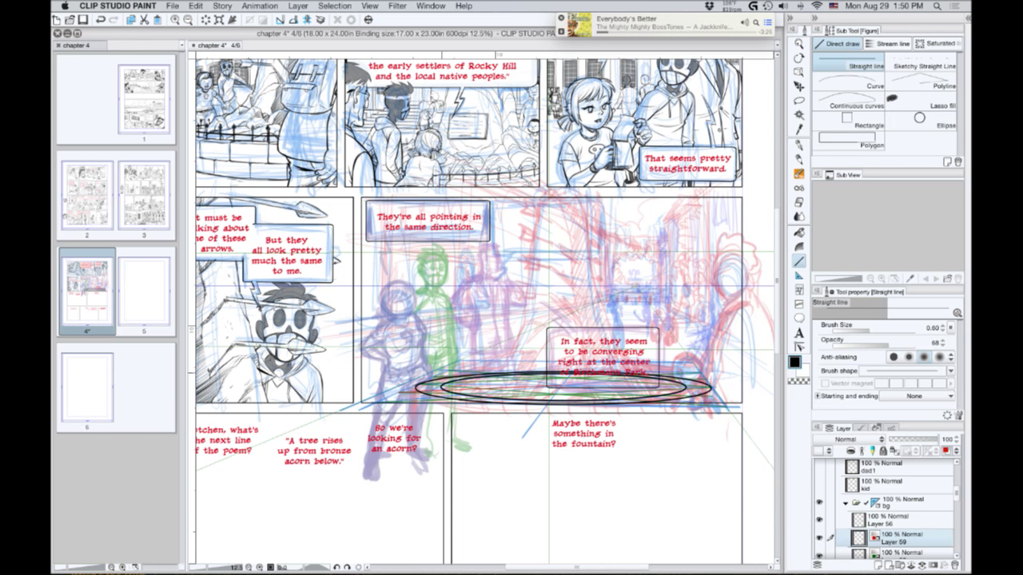
pyautogui.moveTo(440, 376); pyautogui.dragTo(562, 385)
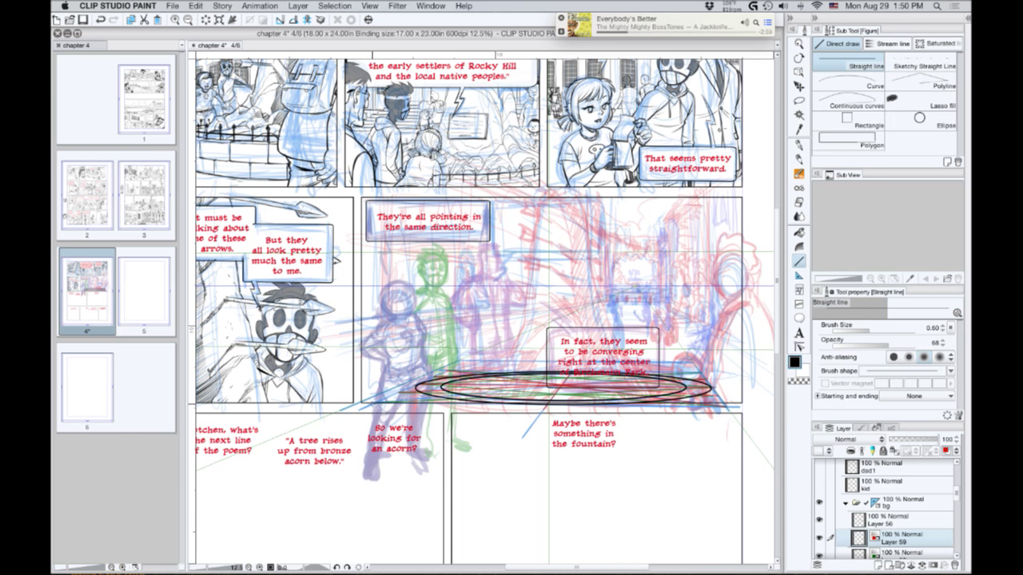
pyautogui.moveTo(403, 403); pyautogui.dragTo(692, 373)
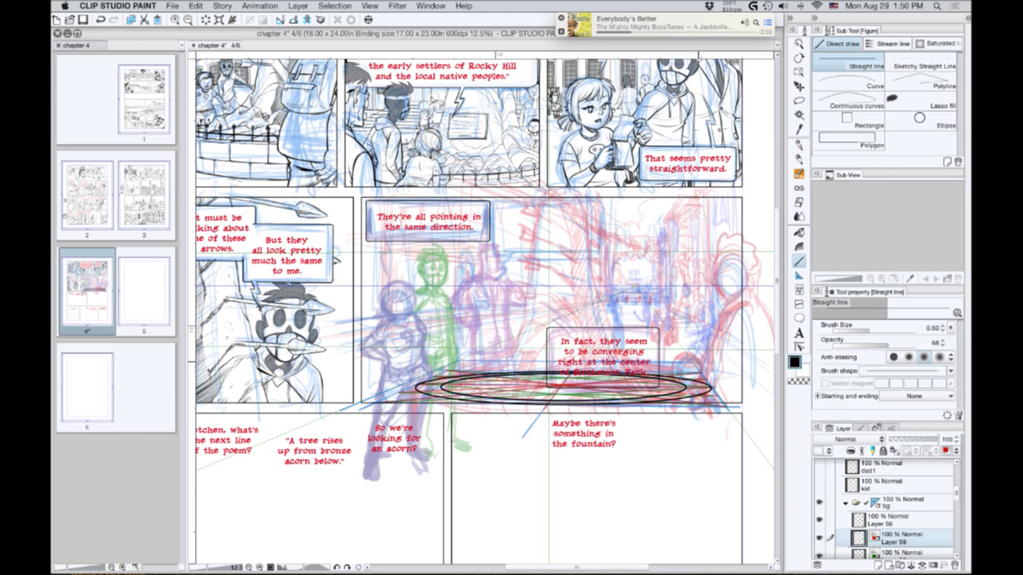
# Hide Layer 58 and add a new layer with a green layer color directly above Layer 57.
pyautogui.scroll(-3, 956, 495)
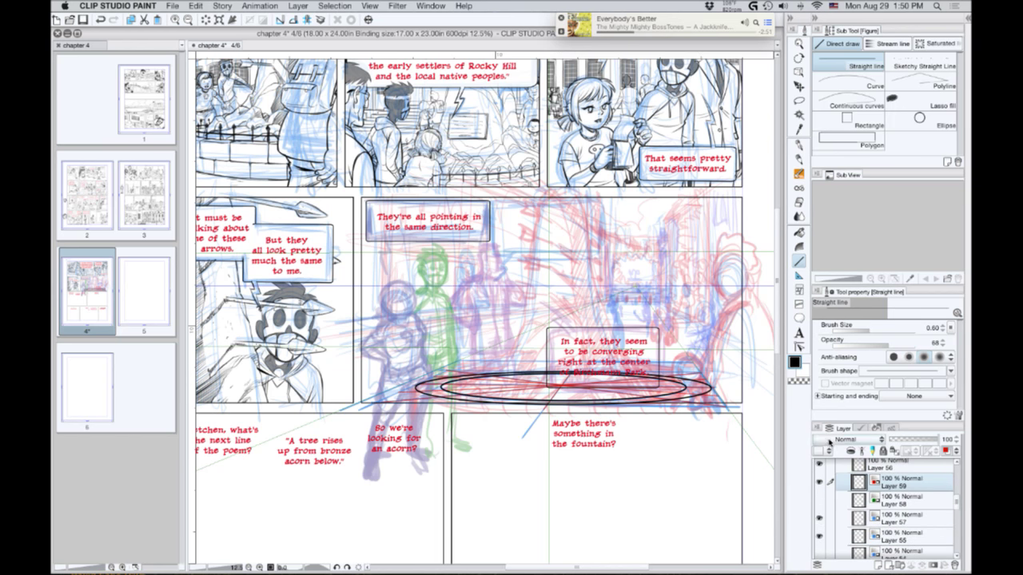
pyautogui.click(819, 520)
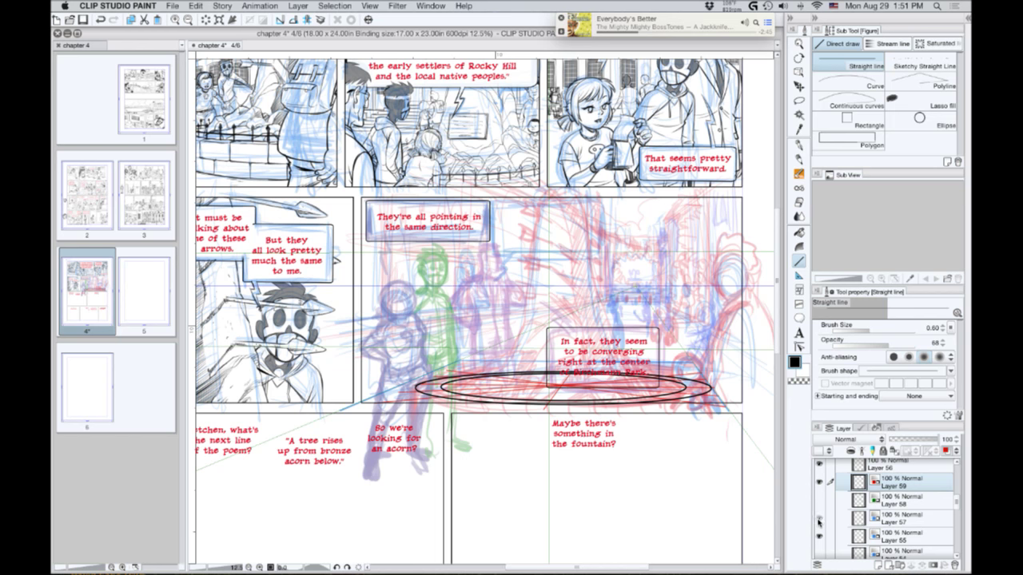
pyautogui.click(818, 519)
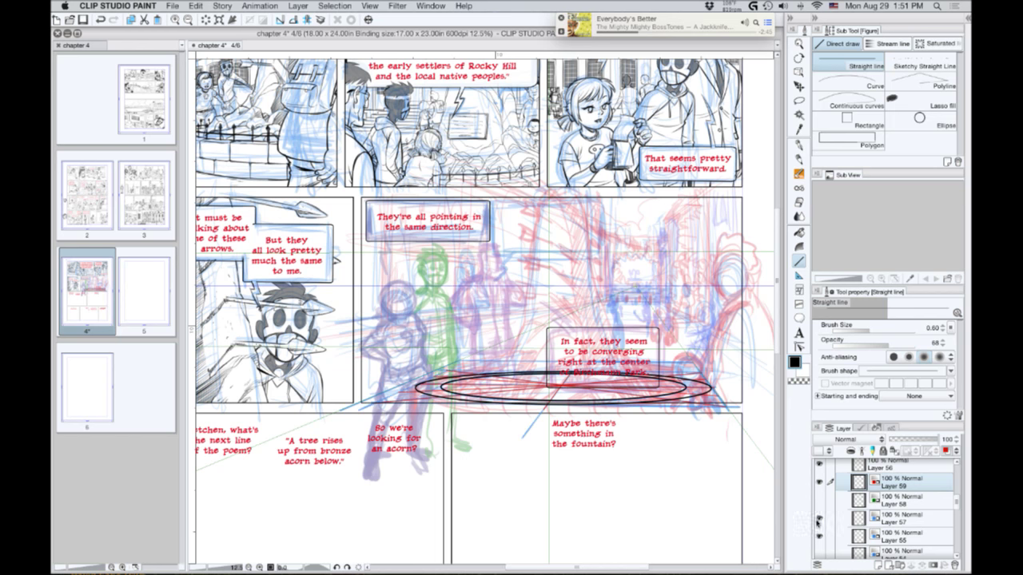
pyautogui.click(884, 524)
pyautogui.click(878, 565)
pyautogui.click(956, 451)
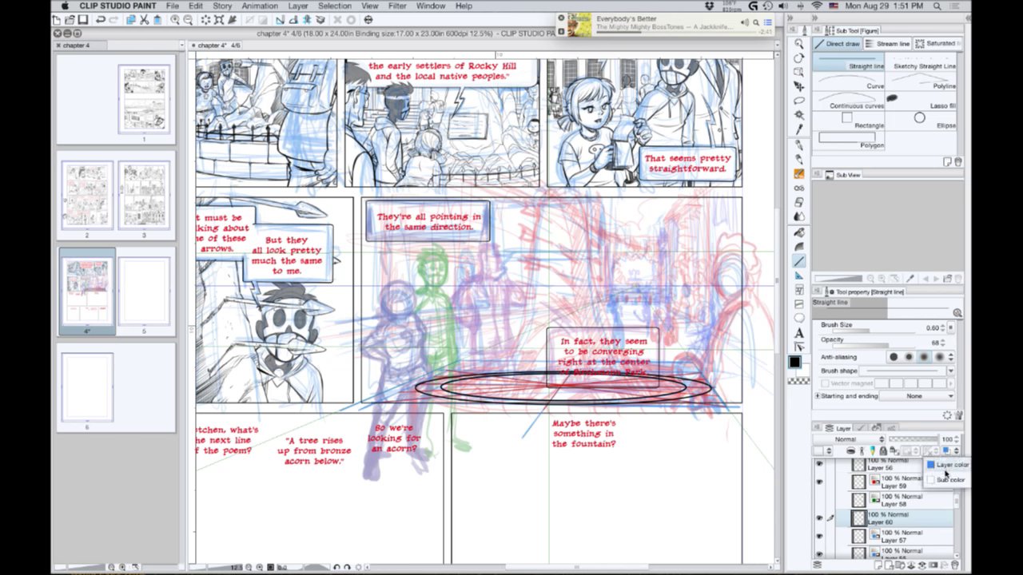
pyautogui.click(946, 466)
pyautogui.click(493, 254)
pyautogui.click(542, 279)
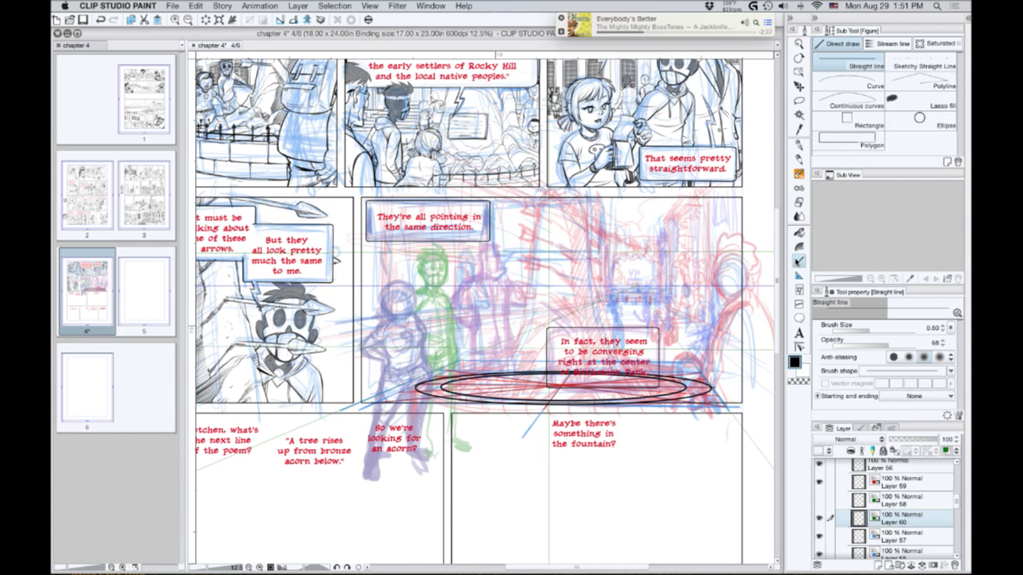
# Draw green guide lines on Layer 60: straight diagonals across the fountain's perspective box and perspective lines through the ellipses' sides.
pyautogui.moveTo(570, 373); pyautogui.dragTo(724, 406)
pyautogui.moveTo(696, 373)
pyautogui.mouseDown()
pyautogui.moveTo(551, 404)
pyautogui.moveTo(554, 431)
pyautogui.moveTo(552, 404)
pyautogui.moveTo(450, 372)
pyautogui.mouseUp()
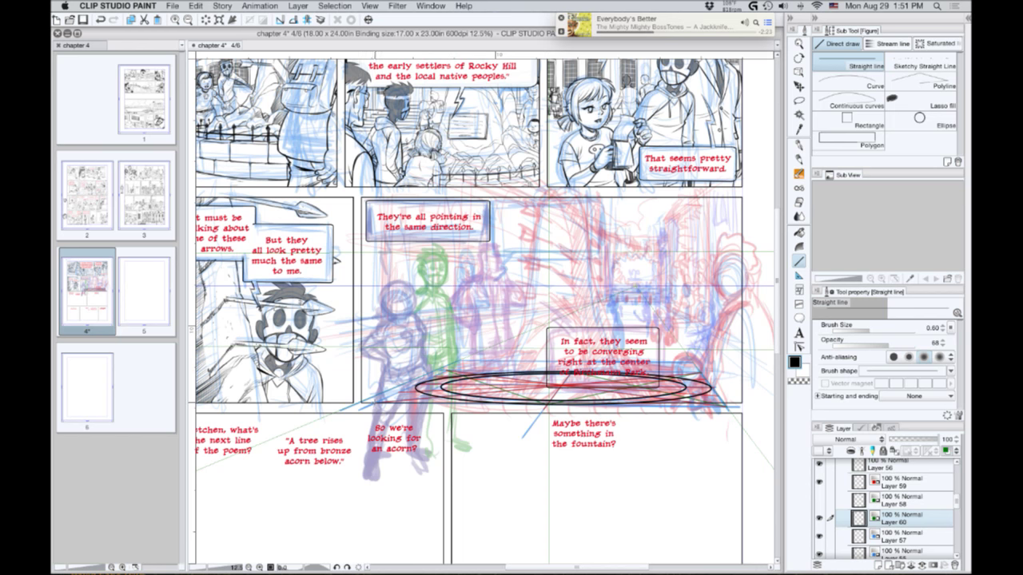
pyautogui.moveTo(370, 405); pyautogui.dragTo(571, 372)
pyautogui.press('p')
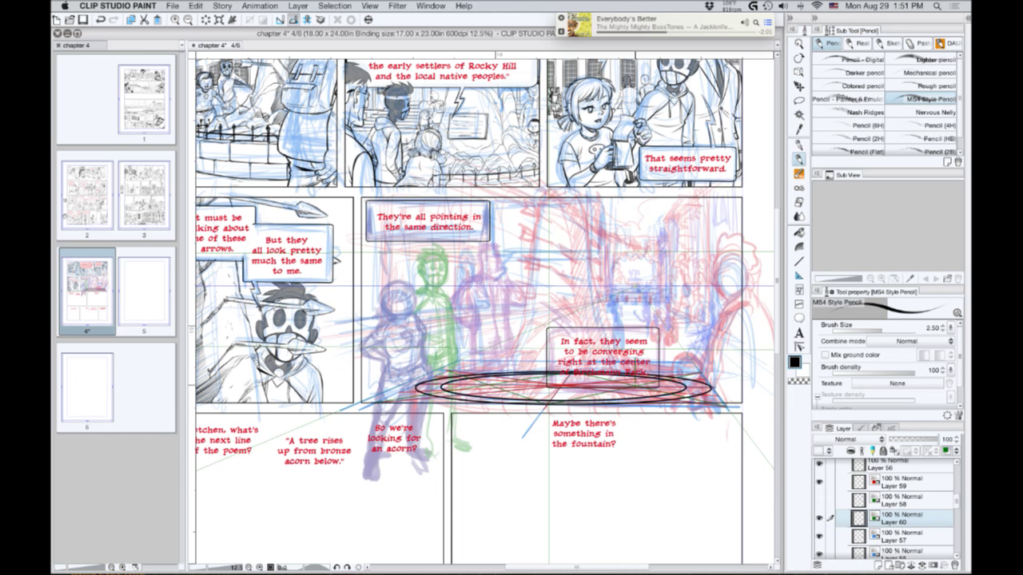
pyautogui.moveTo(635, 387); pyautogui.dragTo(635, 425)
pyautogui.moveTo(489, 387); pyautogui.dragTo(441, 417)
pyautogui.hotkey('ctrl', 'z')
pyautogui.moveTo(489, 386); pyautogui.dragTo(449, 413)
# Draw straight red radial guides from the fountain's center on Layer 59, and hide guide Layers 60 and 57.
pyautogui.click(800, 264)
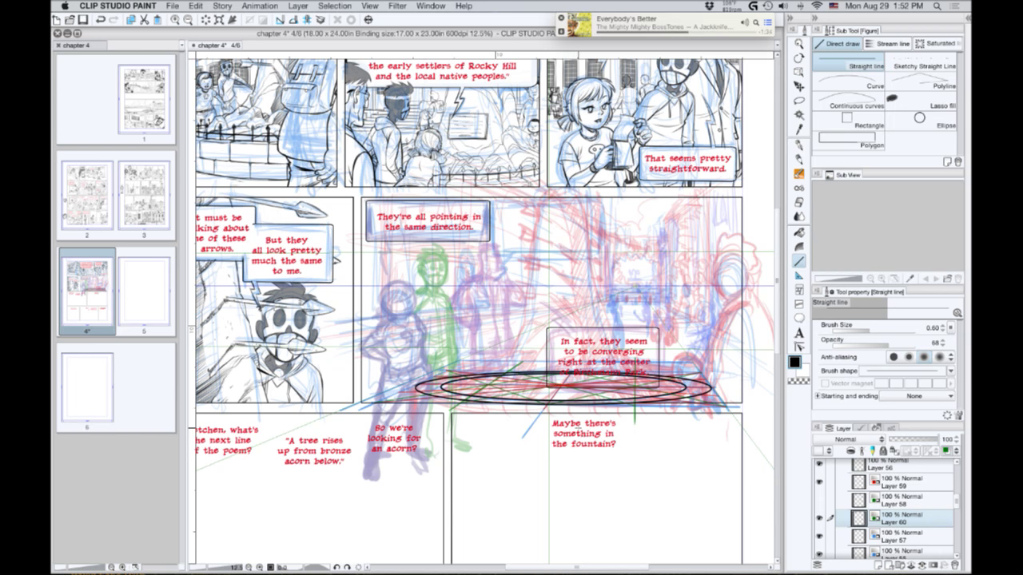
pyautogui.click(888, 480)
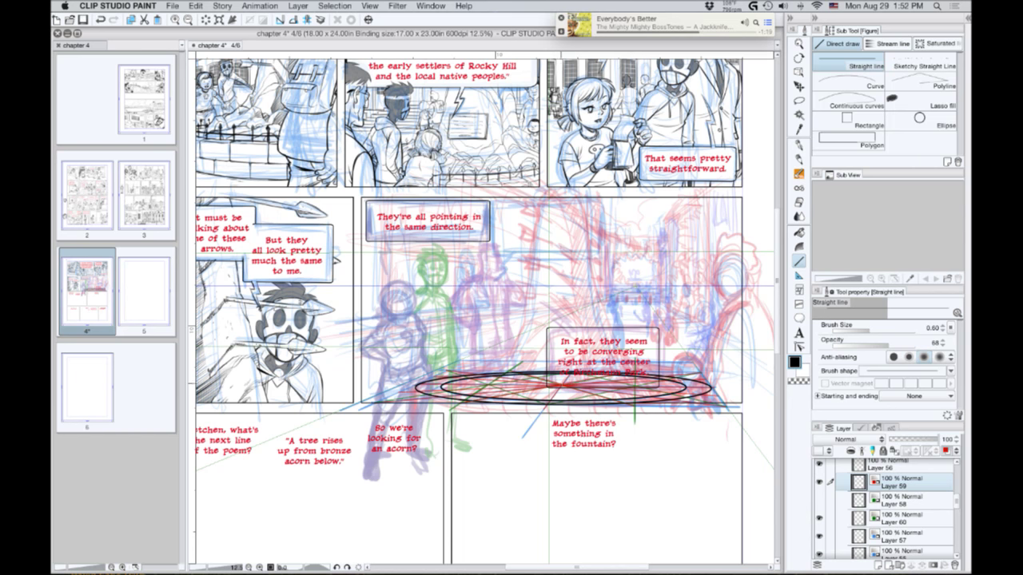
pyautogui.moveTo(562, 386); pyautogui.dragTo(617, 372)
pyautogui.press('super+z')
pyautogui.click(820, 537)
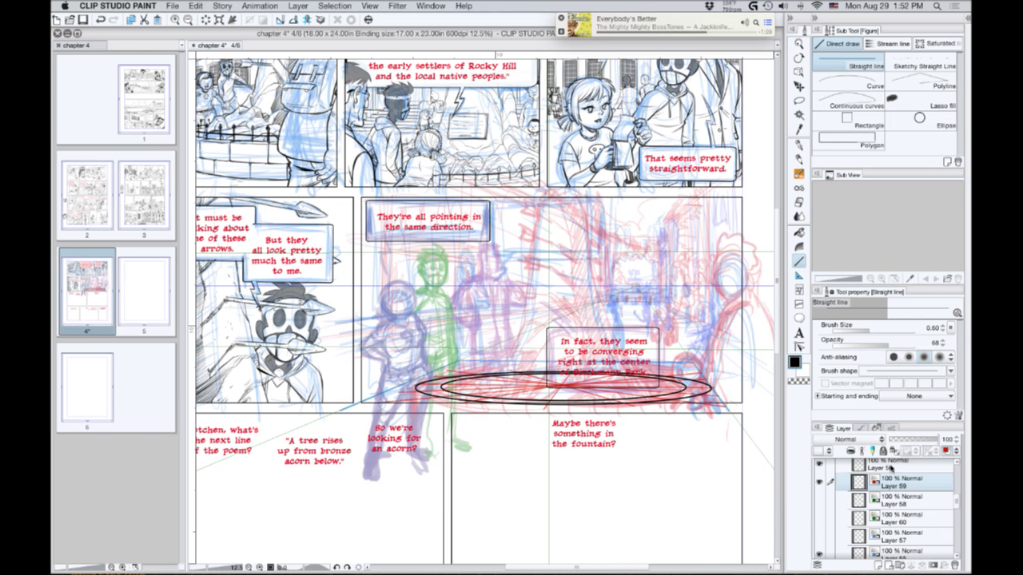
# Draw vertical black lines down from the fountain's outer rim on Layer 56, at both ends and along the front curve, snapping to the perspective ruler.
pyautogui.scroll(3, 952, 494)
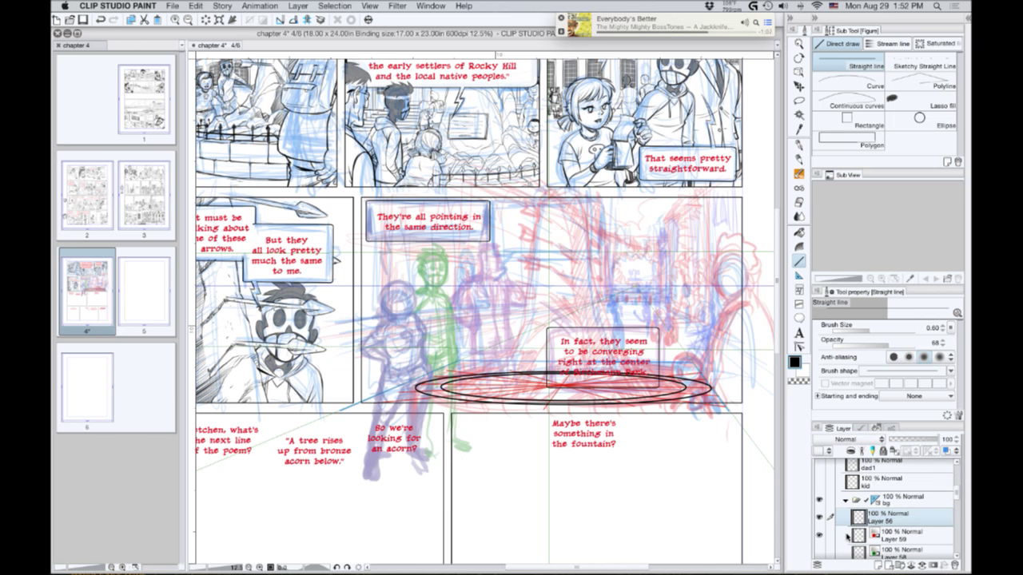
pyautogui.press('p')
pyautogui.click(293, 20)
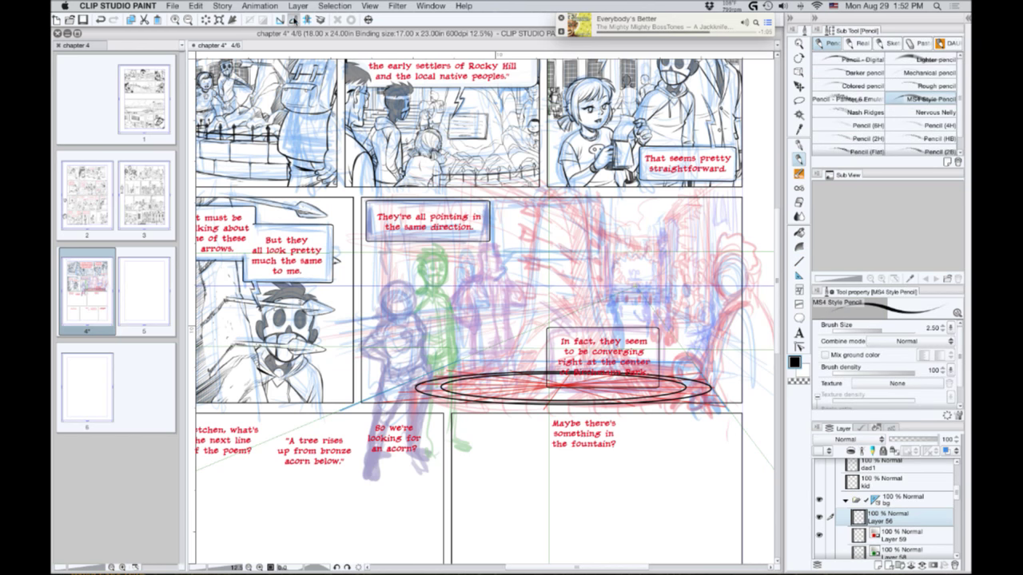
pyautogui.moveTo(710, 387); pyautogui.dragTo(710, 424)
pyautogui.moveTo(416, 386); pyautogui.dragTo(416, 423)
pyautogui.press('super+z')
pyautogui.moveTo(415, 388)
pyautogui.mouseDown()
pyautogui.moveTo(415, 414)
pyautogui.moveTo(441, 432)
pyautogui.mouseUp()
pyautogui.press('super+z')
pyautogui.moveTo(471, 398); pyautogui.dragTo(471, 425)
pyautogui.moveTo(670, 396); pyautogui.dragTo(667, 427)
pyautogui.press('super+z')
pyautogui.moveTo(703, 398); pyautogui.dragTo(691, 442)
pyautogui.press('super+z')
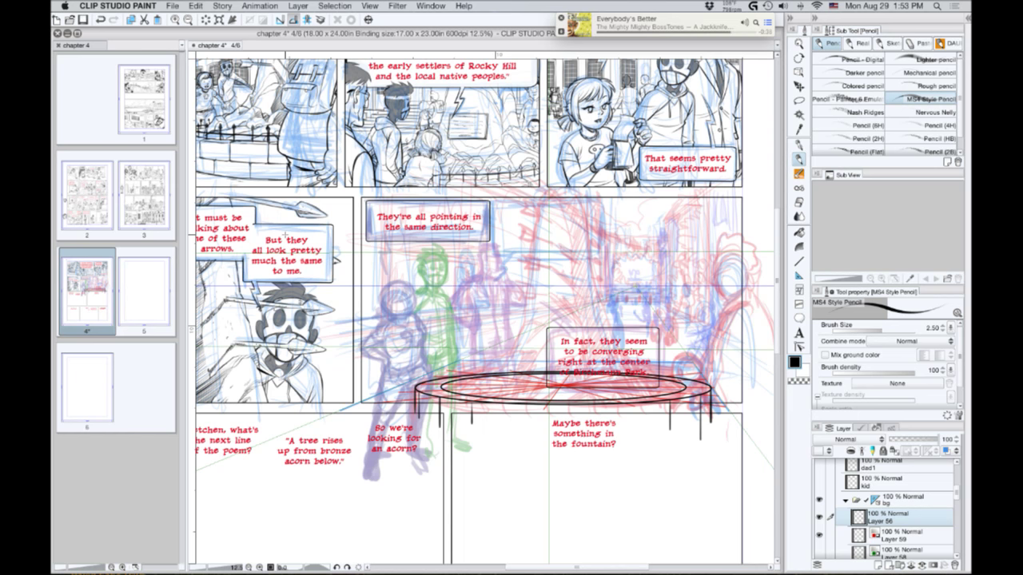
# Add a new layer directly above Layer 56 and move the bg folder's perspective ruler onto Layer 56.
pyautogui.click(876, 564)
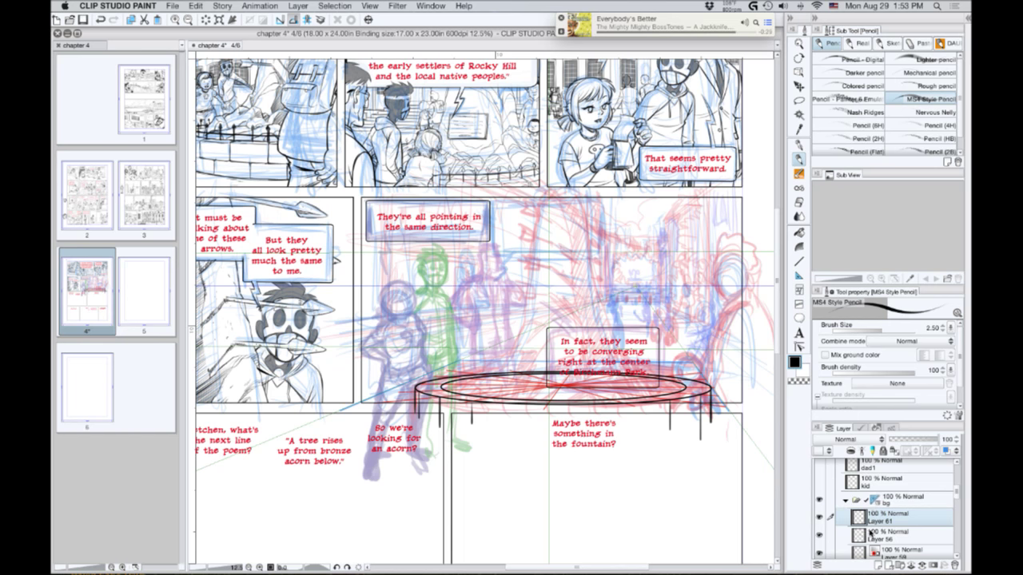
pyautogui.moveTo(874, 500); pyautogui.dragTo(871, 542)
pyautogui.click(879, 521)
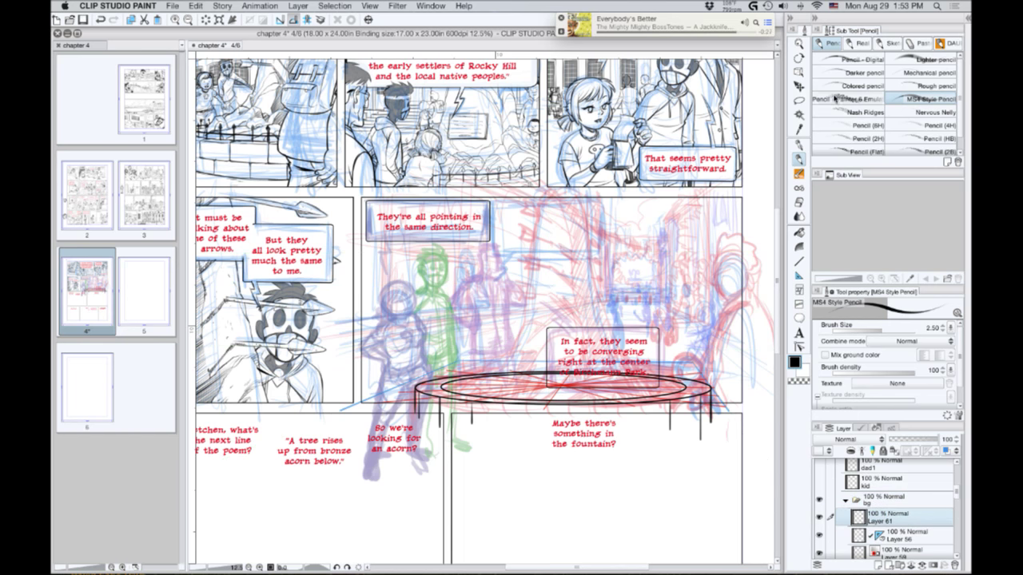
# Place a Focus line special ruler at the fountain's center on Layer 61 and pencil radial stone joints across the rim.
pyautogui.click(799, 275)
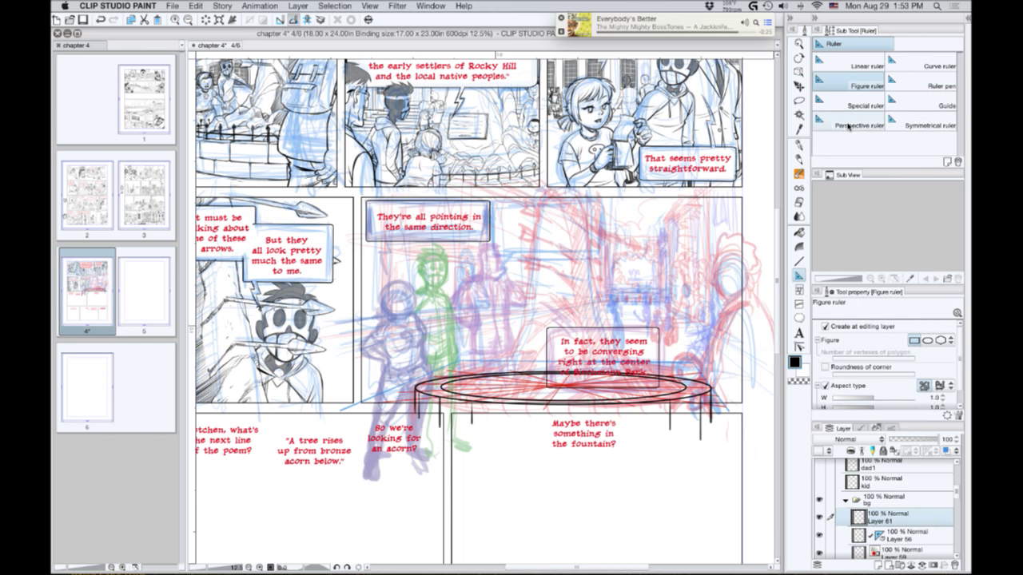
pyautogui.click(861, 104)
pyautogui.click(901, 327)
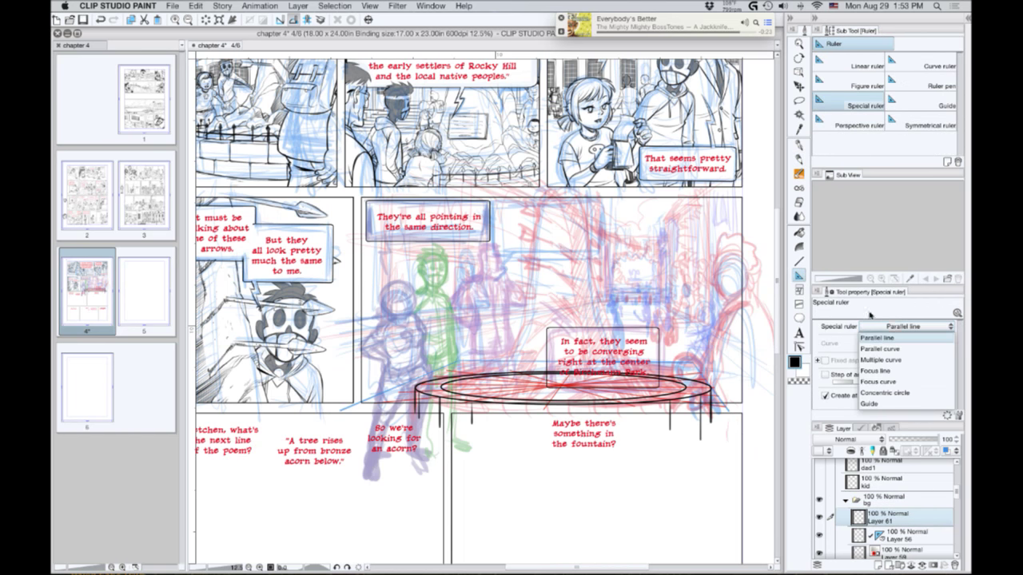
pyautogui.click(875, 371)
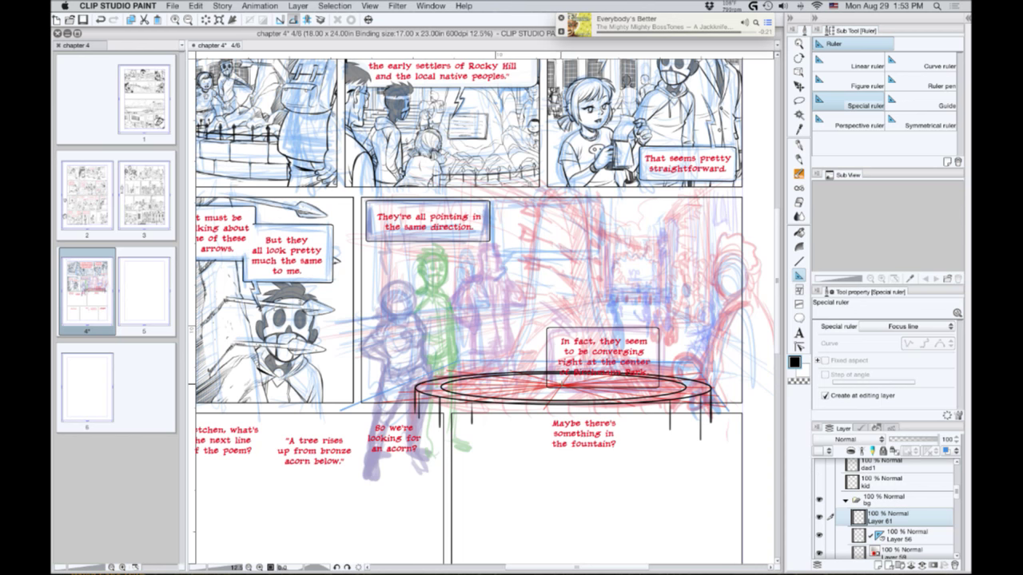
pyautogui.click(562, 388)
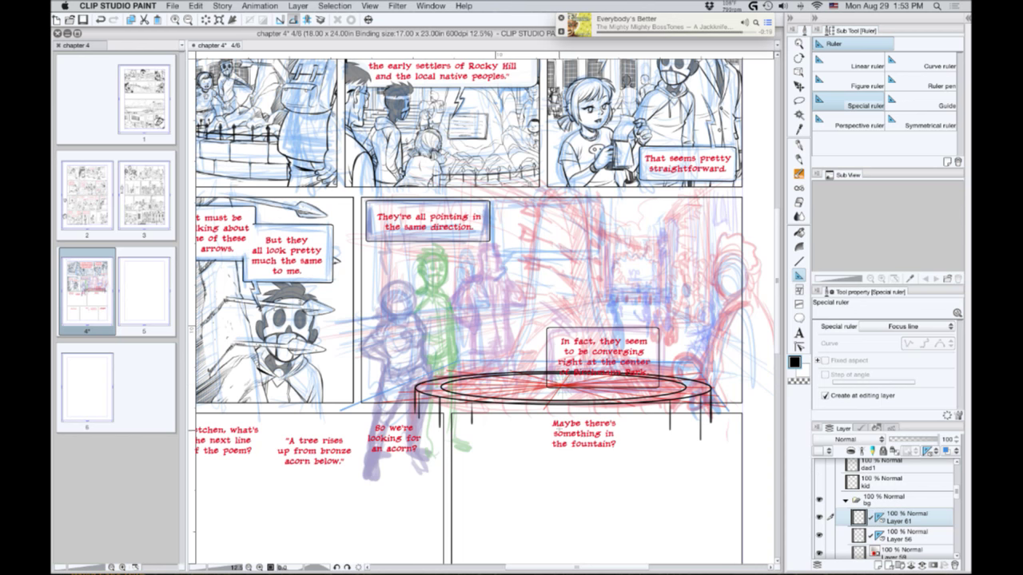
pyautogui.press('p')
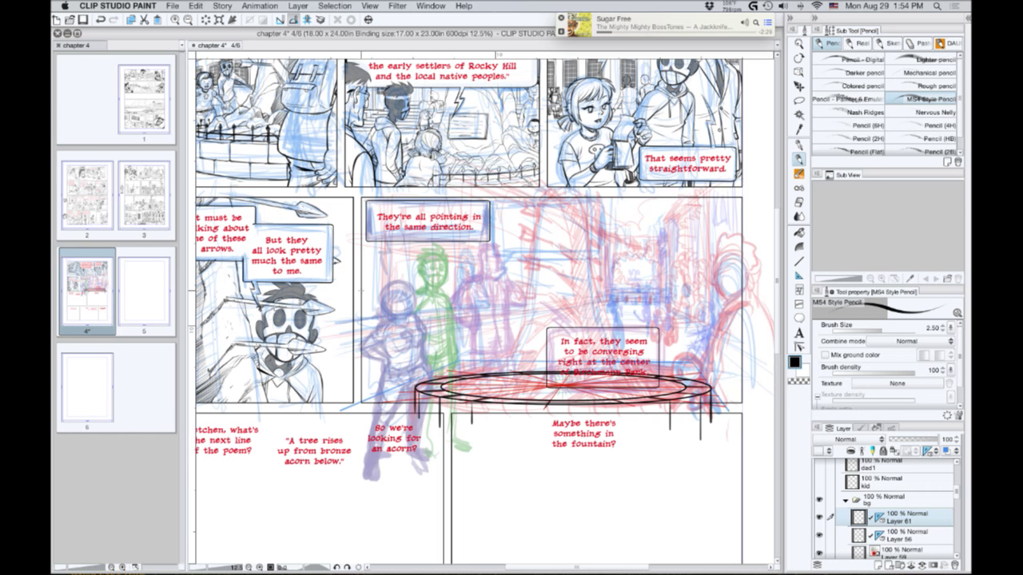
# Move the perspective ruler from Layer 56 back to the bg folder and add a new layer directly above Layer 61.
pyautogui.moveTo(880, 537); pyautogui.dragTo(878, 501)
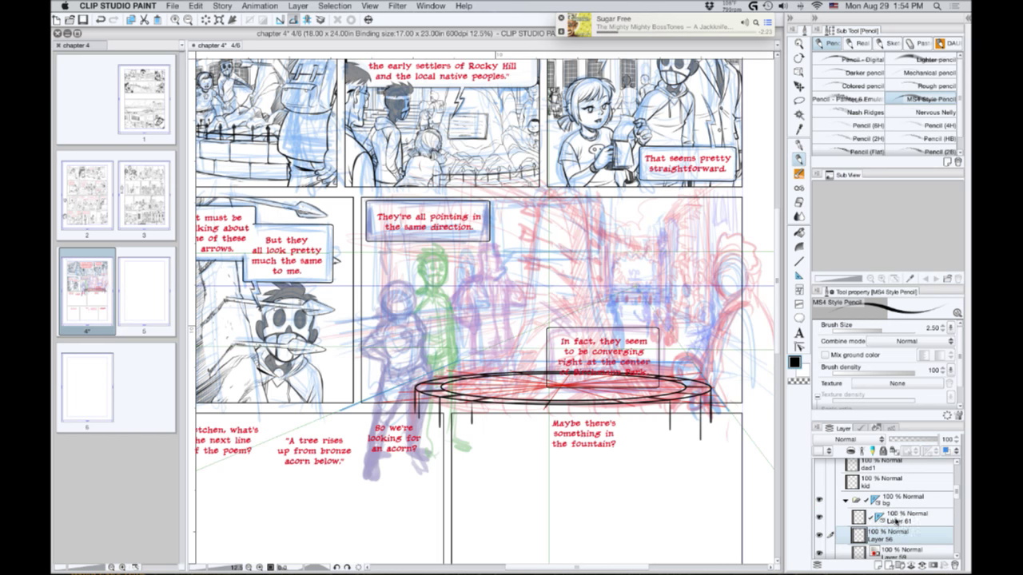
pyautogui.click(896, 522)
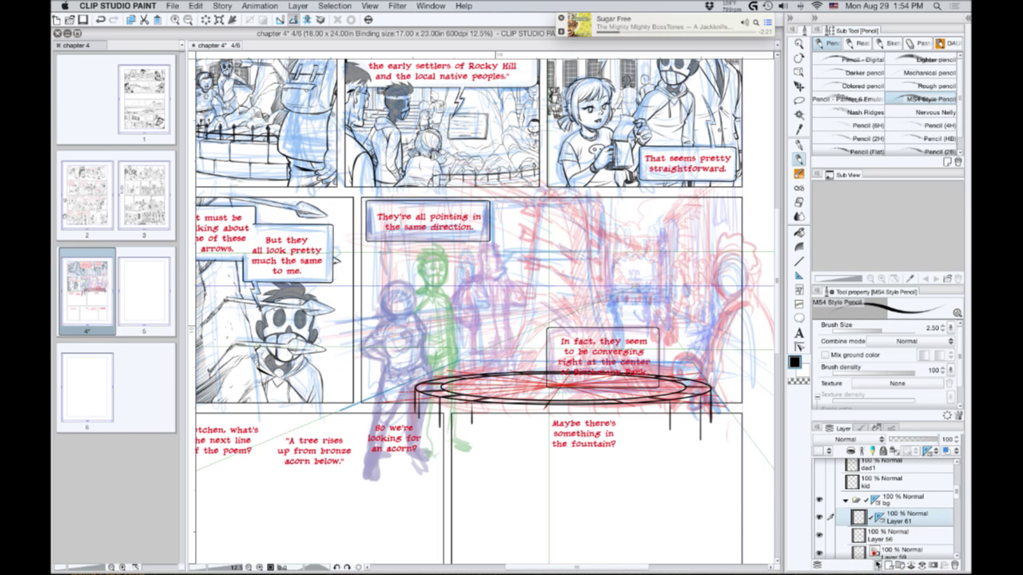
pyautogui.click(819, 536)
pyautogui.click(819, 536)
pyautogui.click(877, 568)
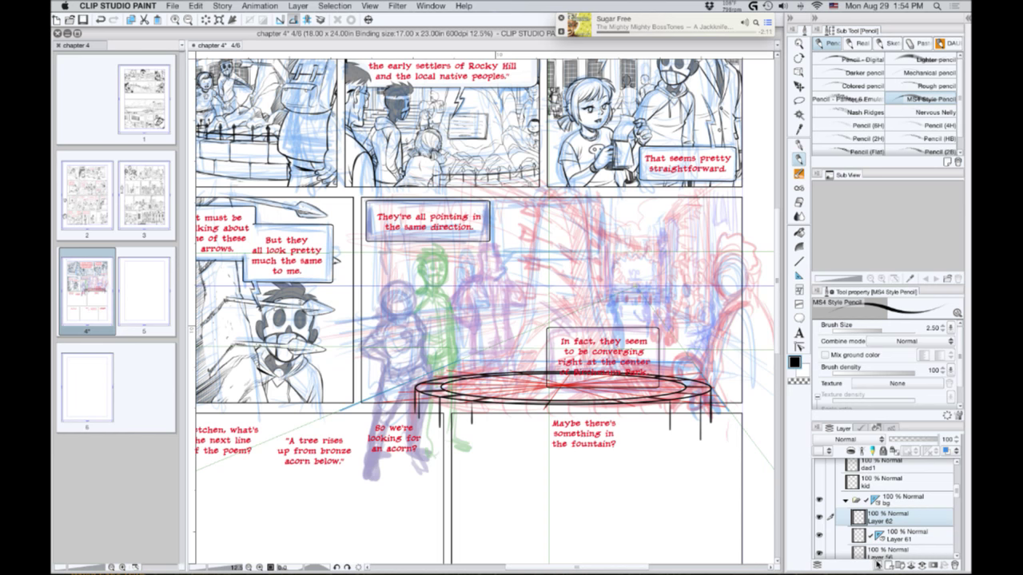
# Hide the colored guide Layers 59 and 55, keeping the black fountain line layers shown.
pyautogui.scroll(-3, 953, 495)
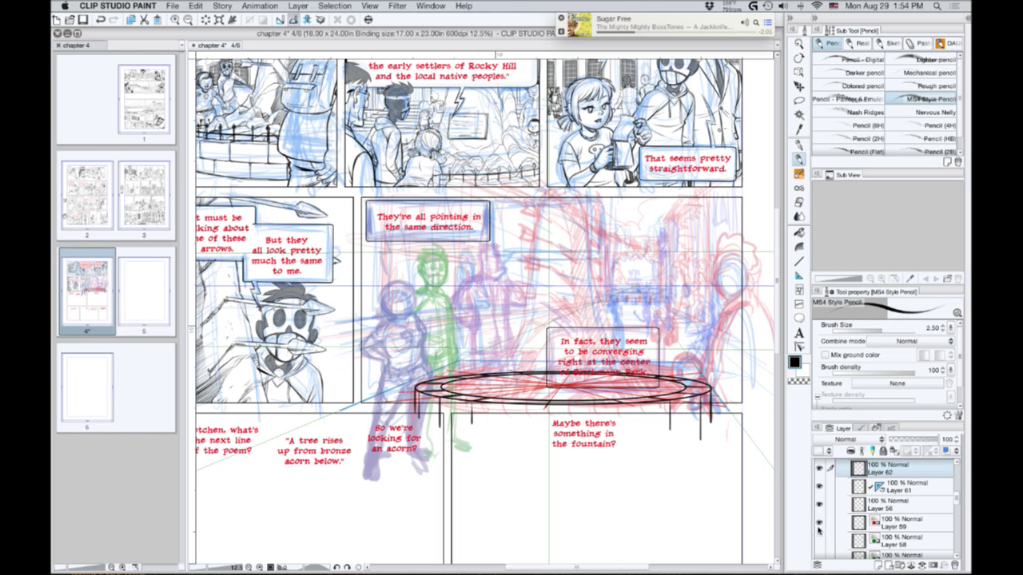
pyautogui.scroll(4, 897, 508)
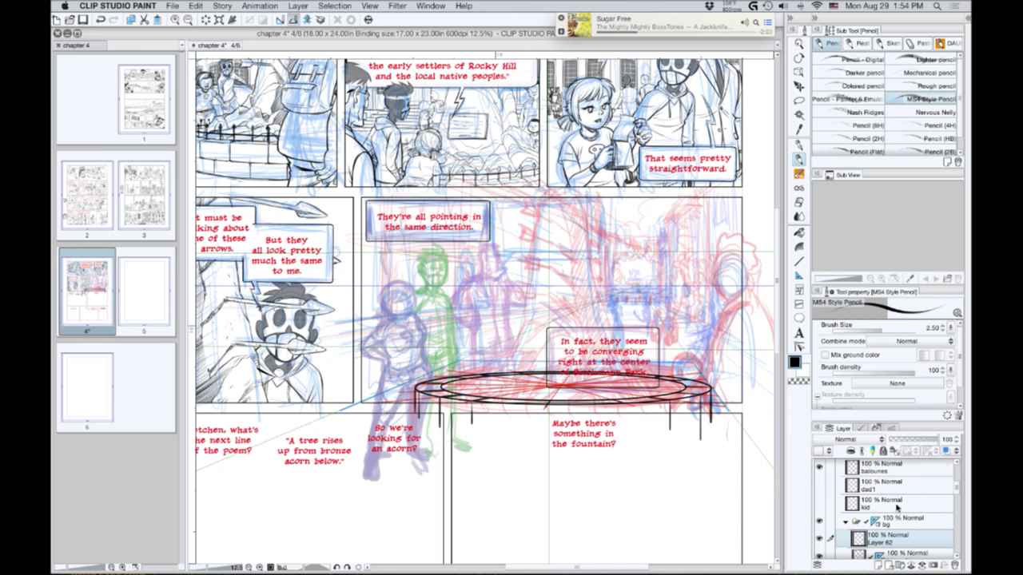
pyautogui.scroll(-3, 955, 491)
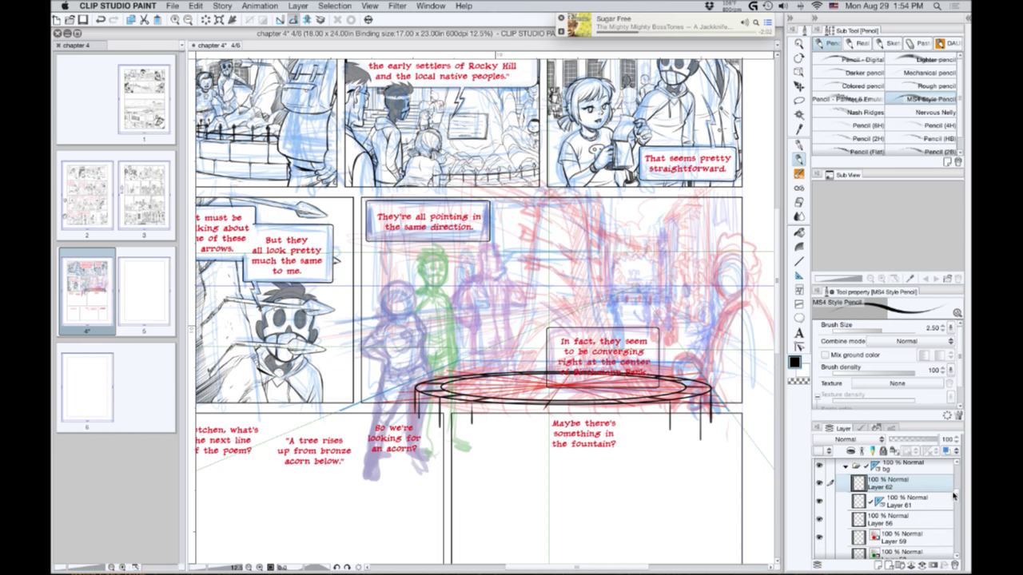
pyautogui.click(819, 539)
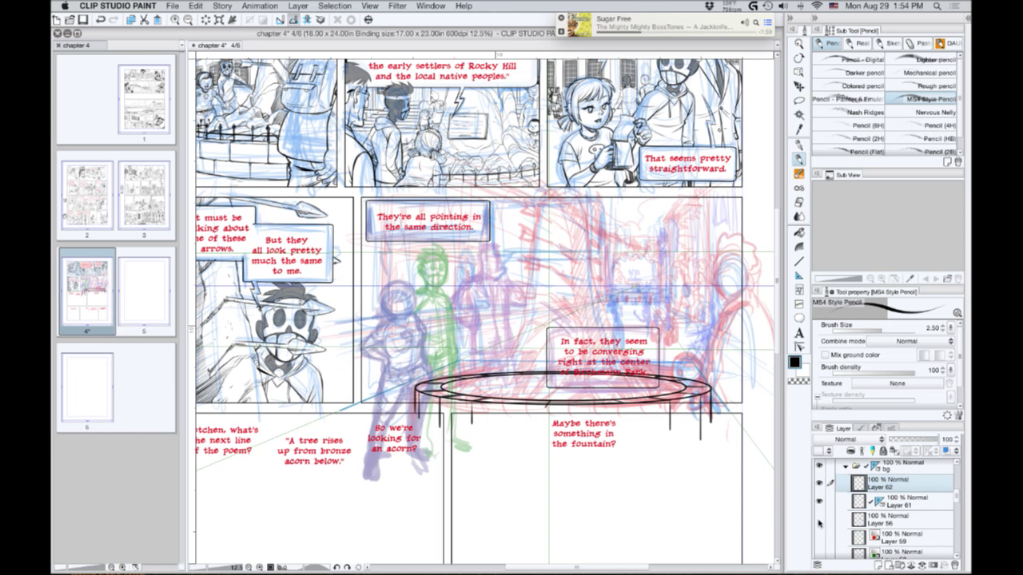
pyautogui.click(819, 521)
pyautogui.click(819, 521)
pyautogui.scroll(-3, 952, 500)
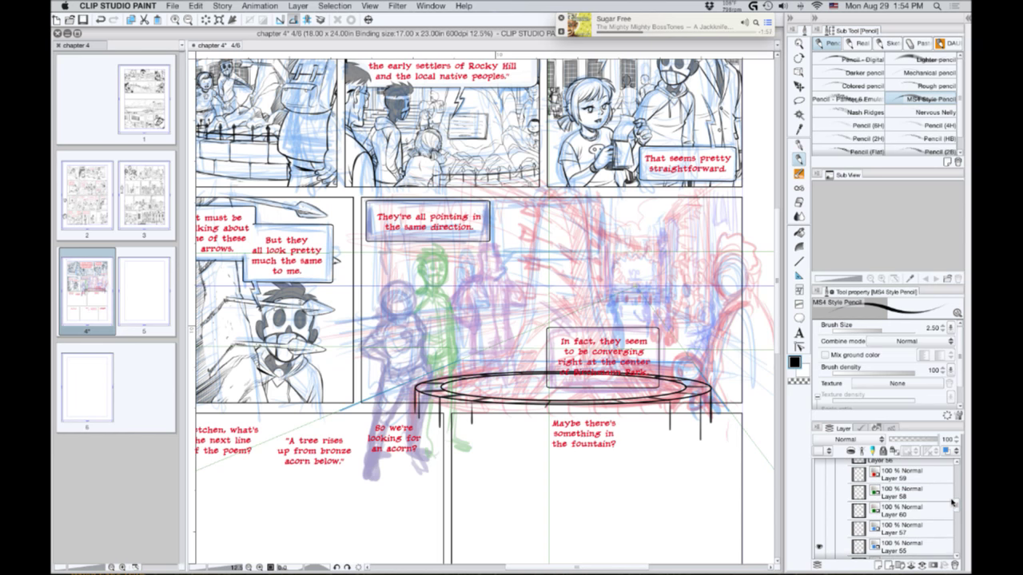
pyautogui.click(820, 549)
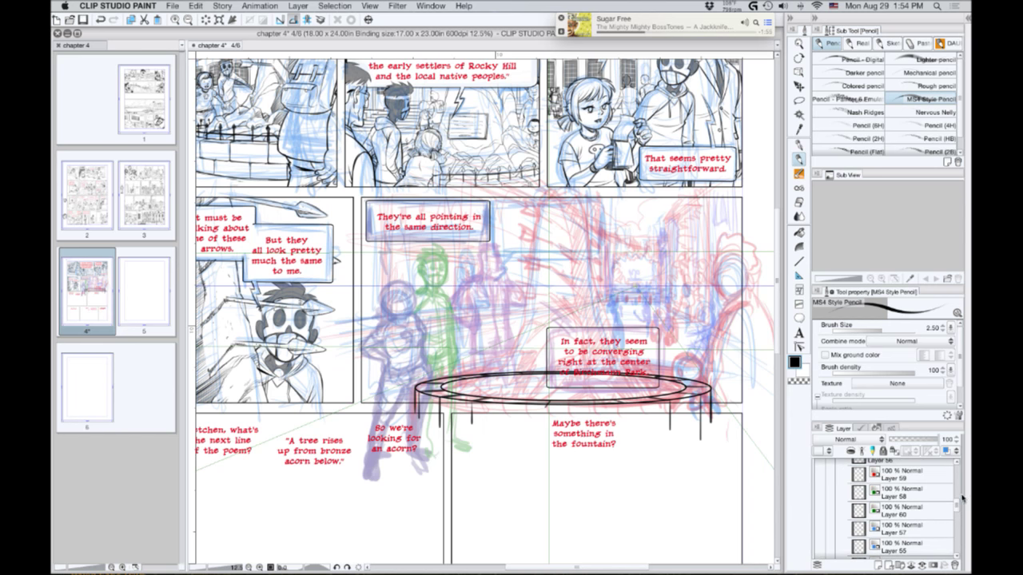
pyautogui.scroll(3, 962, 498)
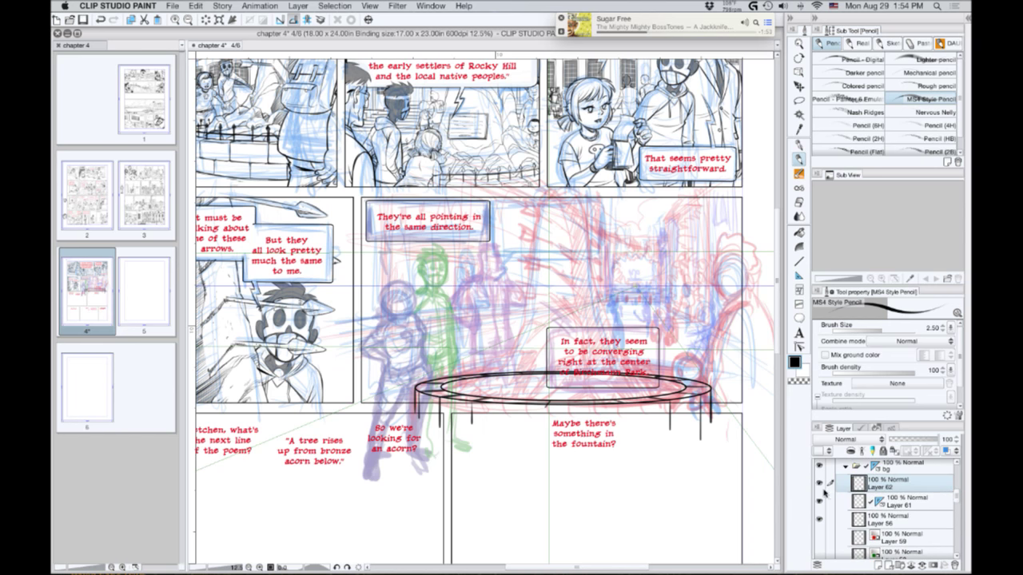
# Give Layer 62 a blue layer color and draw perspective guide lines touching the outer rim's sides, back and front.
pyautogui.click(949, 452)
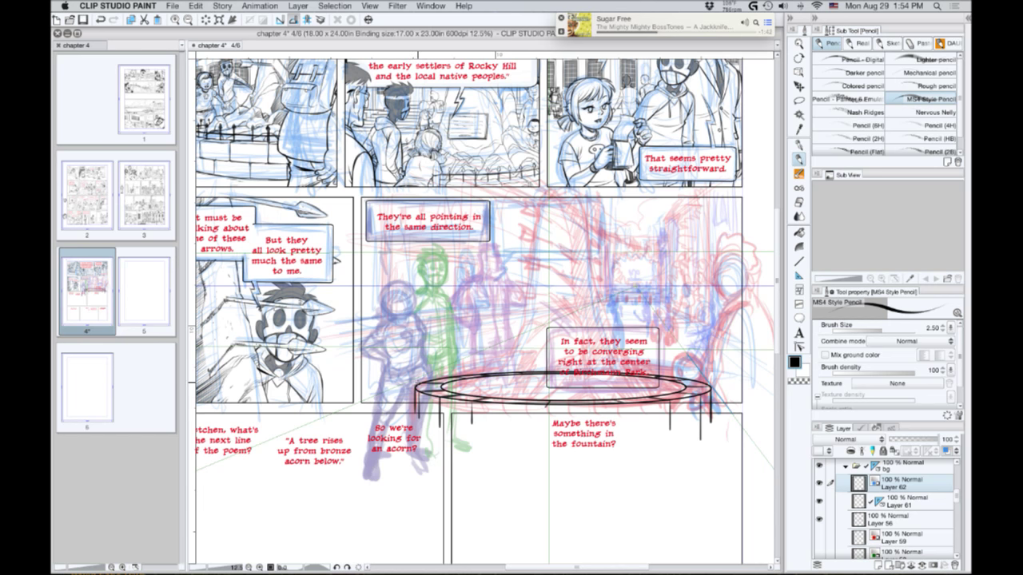
pyautogui.moveTo(414, 386); pyautogui.dragTo(320, 428)
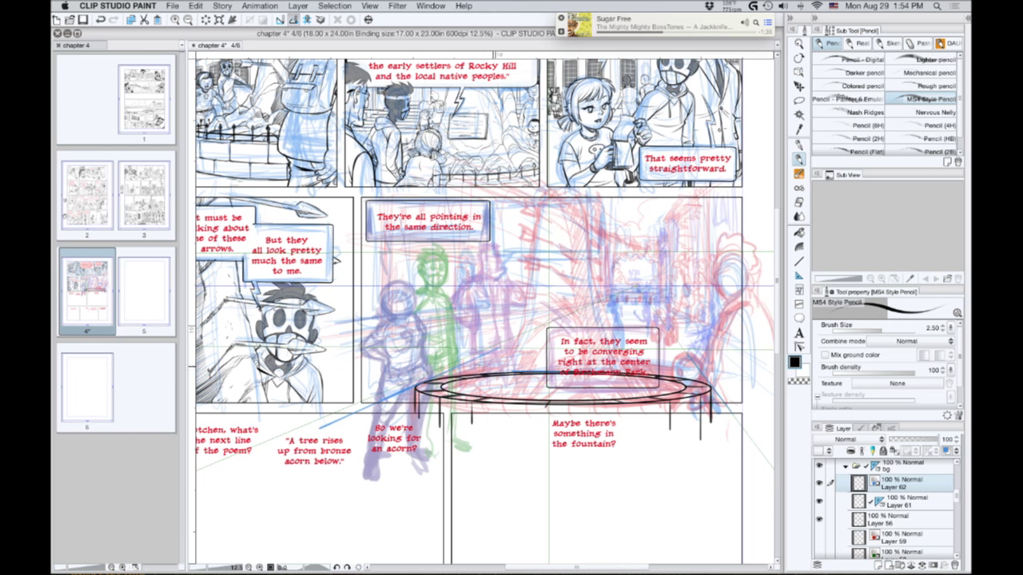
pyautogui.moveTo(583, 372); pyautogui.dragTo(732, 373)
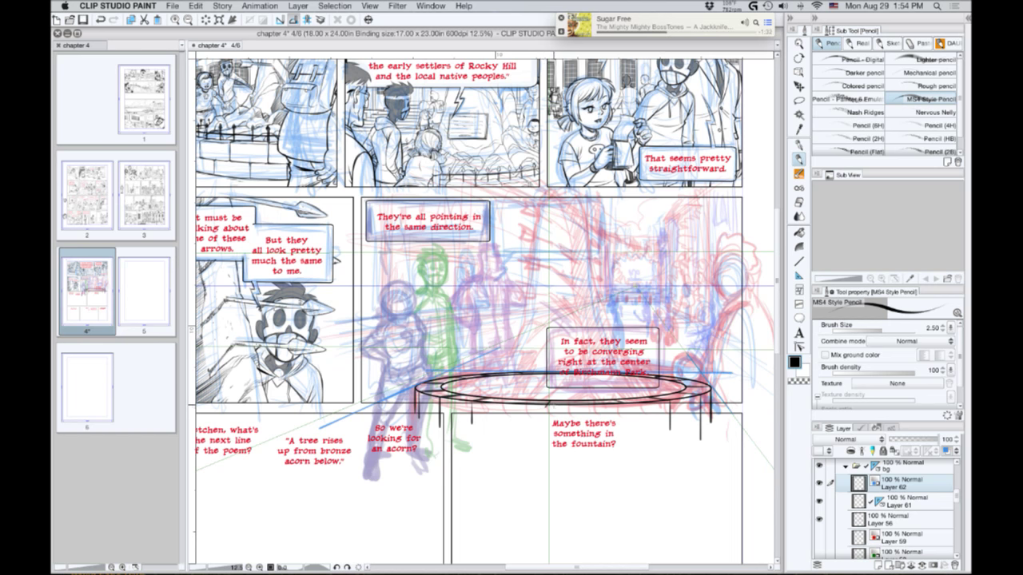
pyautogui.moveTo(548, 405); pyautogui.dragTo(366, 389)
pyautogui.moveTo(547, 406)
pyautogui.mouseDown()
pyautogui.moveTo(697, 408)
pyautogui.moveTo(729, 431)
pyautogui.moveTo(745, 428)
pyautogui.mouseUp()
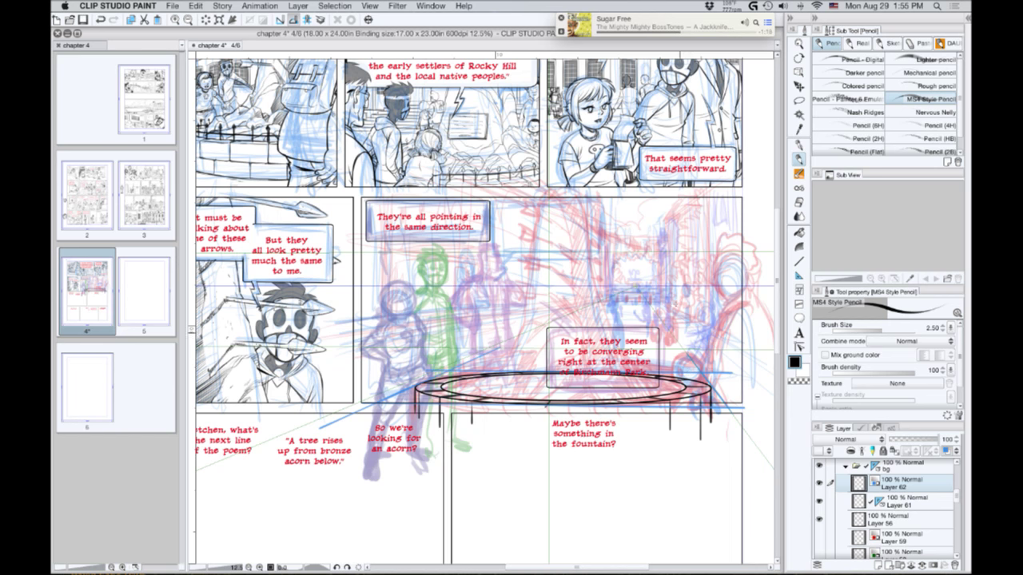
# Try to draw two crossing straight diagonals over the fountain's outer perspective box on Layer 62.
pyautogui.click(799, 261)
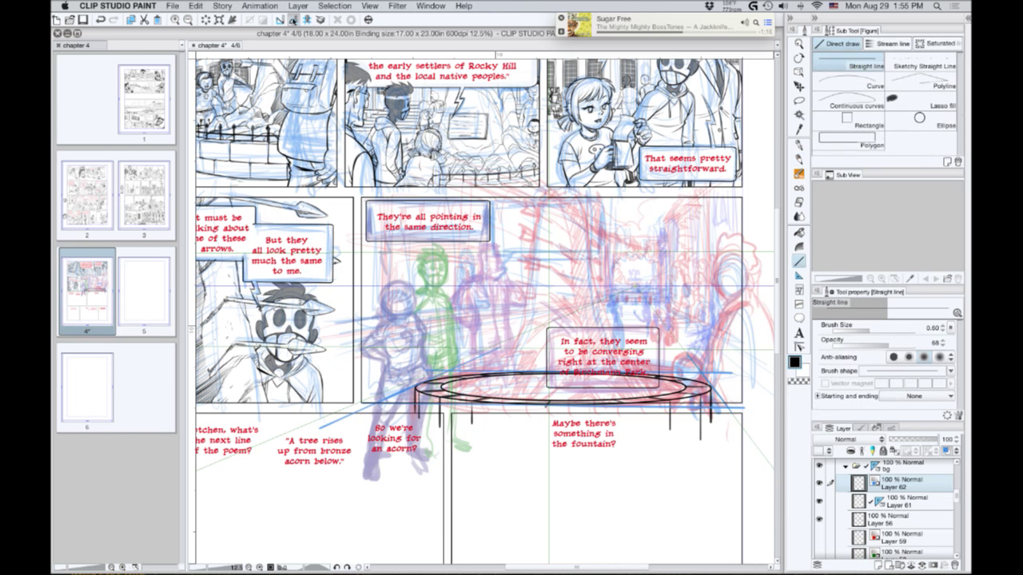
pyautogui.moveTo(449, 372); pyautogui.dragTo(727, 410)
pyautogui.press('super+z')
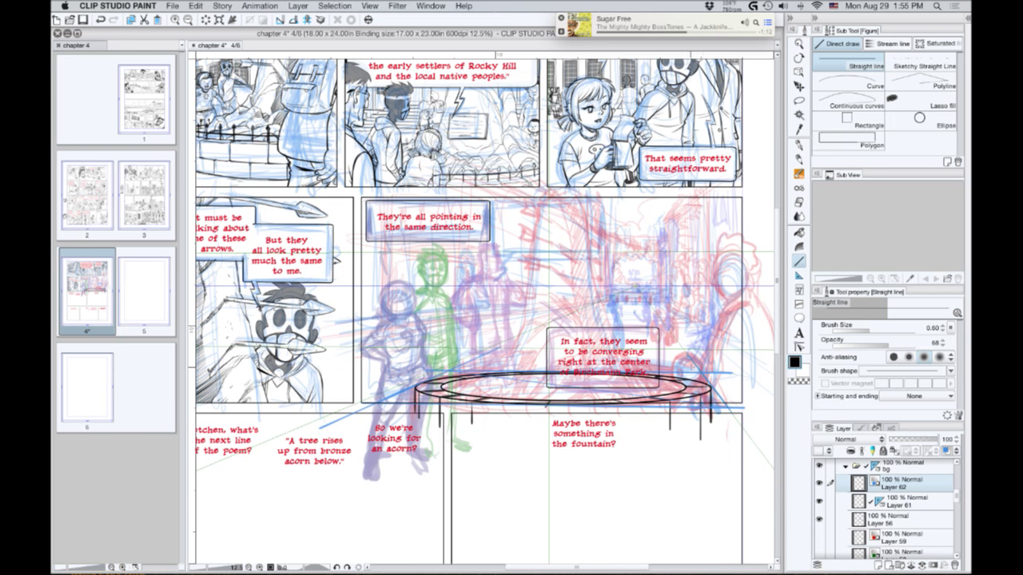
pyautogui.moveTo(700, 372); pyautogui.dragTo(372, 405)
pyautogui.press('super+z')
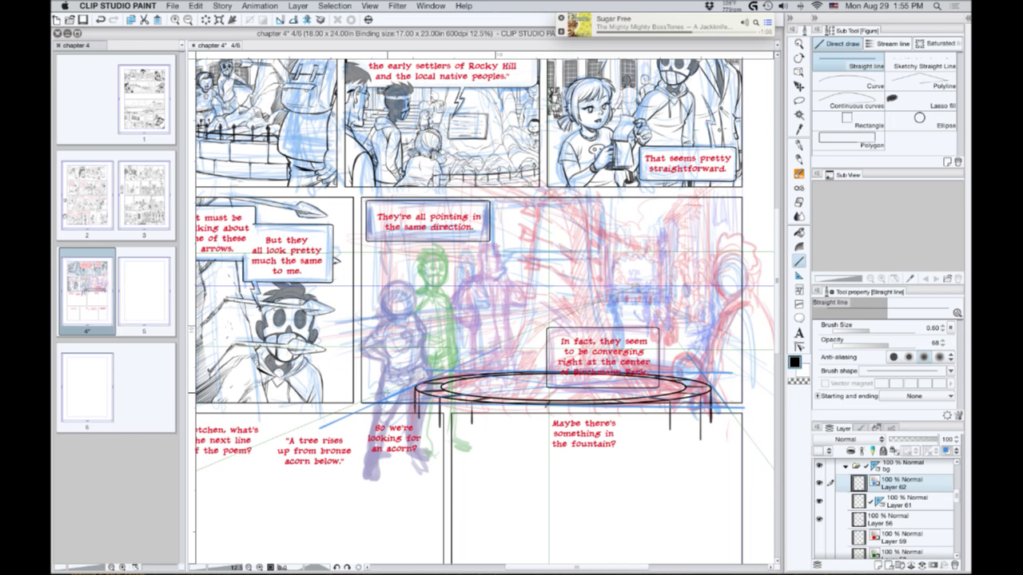
pyautogui.press('p')
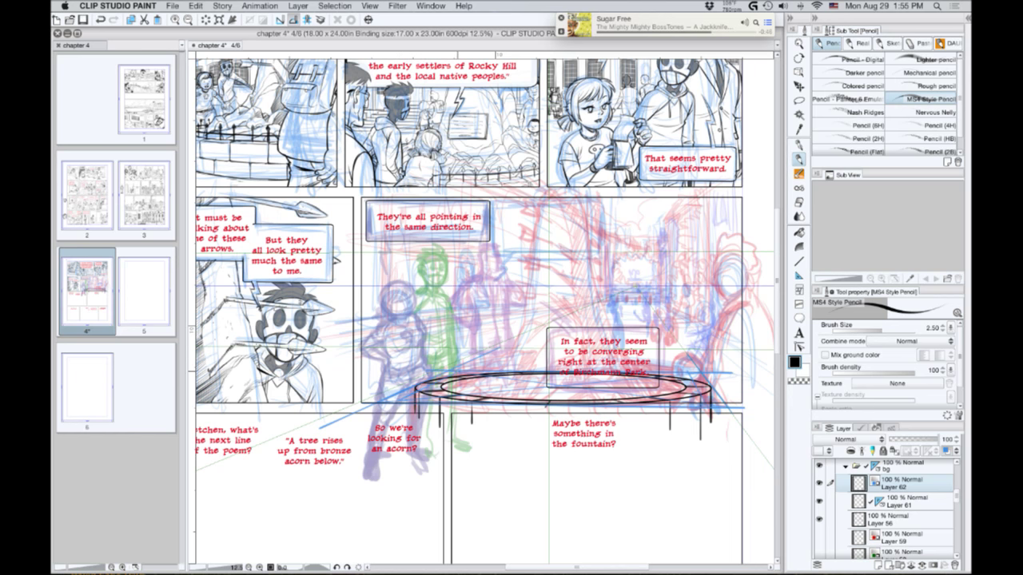
pyautogui.press('super+z')
pyautogui.press('super+z')
pyautogui.moveTo(685, 358)
pyautogui.mouseDown()
pyautogui.moveTo(457, 357)
pyautogui.moveTo(459, 369)
pyautogui.mouseUp()
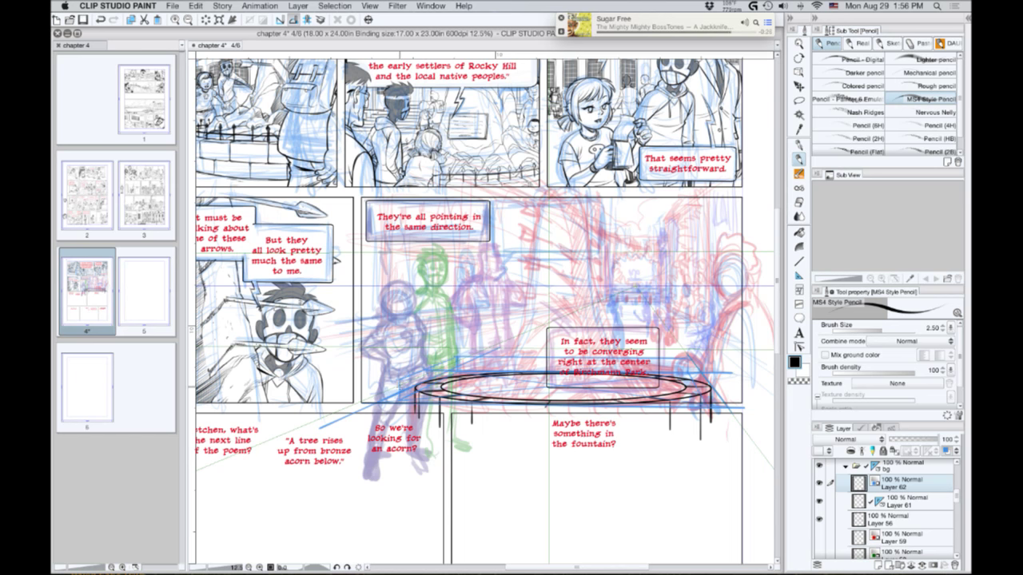
pyautogui.moveTo(409, 380); pyautogui.dragTo(690, 383)
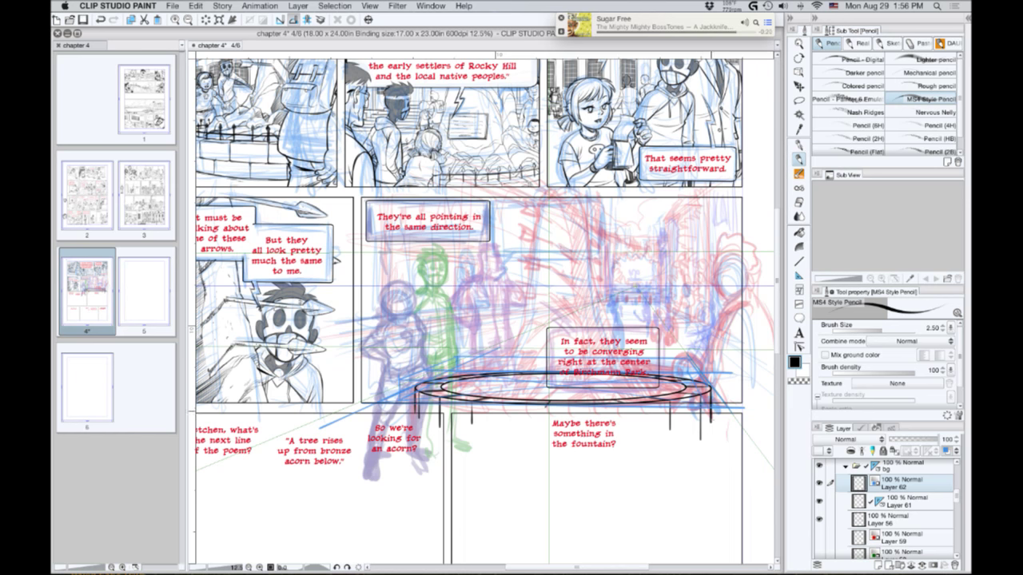
# Add a new layer above Layer 62 and draw the fence's rail ellipse just above the fountain's stone rim.
pyautogui.click(877, 565)
pyautogui.click(800, 263)
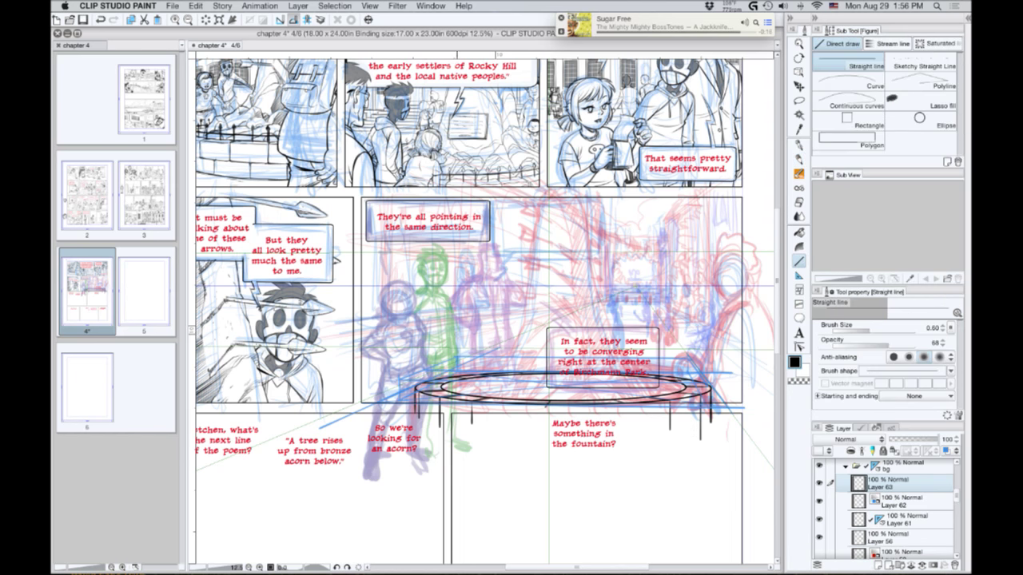
pyautogui.click(918, 119)
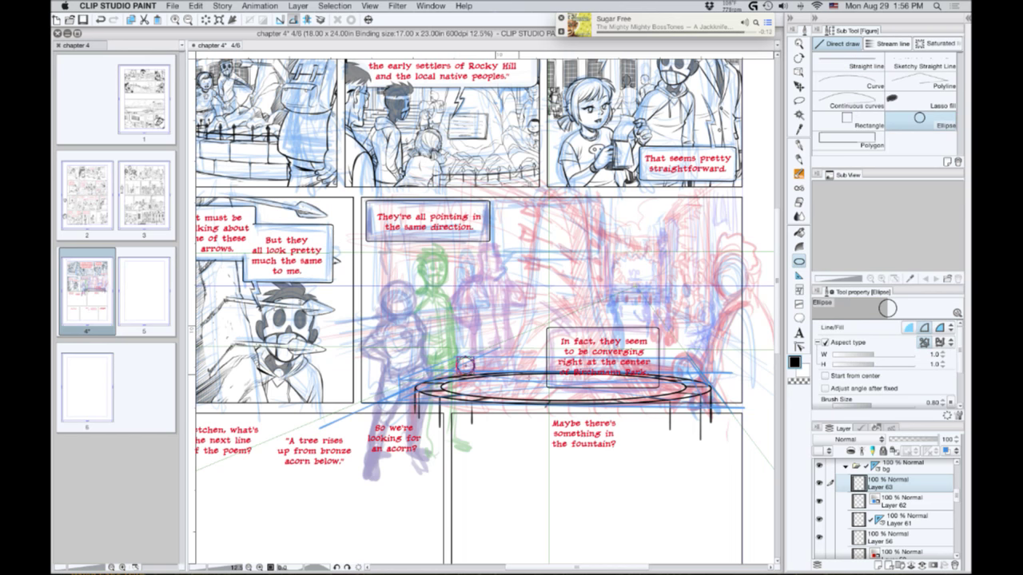
pyautogui.hscroll(3, 464, 365)
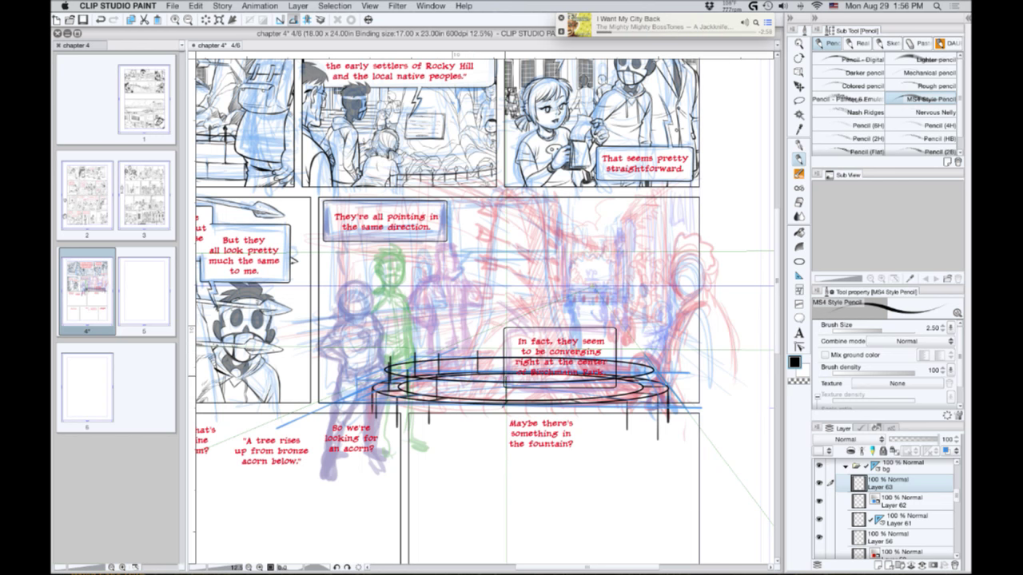
# Draw vertical fence posts at the front right and right end of the railing, undoing the stray strokes.
pyautogui.moveTo(575, 399)
pyautogui.mouseDown()
pyautogui.moveTo(576, 375)
pyautogui.moveTo(616, 400)
pyautogui.mouseUp()
pyautogui.moveTo(642, 398)
pyautogui.mouseDown()
pyautogui.moveTo(641, 373)
pyautogui.moveTo(646, 398)
pyautogui.mouseUp()
pyautogui.press('super+z')
pyautogui.moveTo(655, 356); pyautogui.dragTo(655, 389)
pyautogui.press('super+z')
pyautogui.moveTo(655, 354); pyautogui.dragTo(654, 388)
pyautogui.moveTo(636, 352)
pyautogui.mouseDown()
pyautogui.moveTo(635, 380)
pyautogui.moveTo(614, 375)
pyautogui.mouseUp()
pyautogui.press('super+z')
pyautogui.press('super+z')
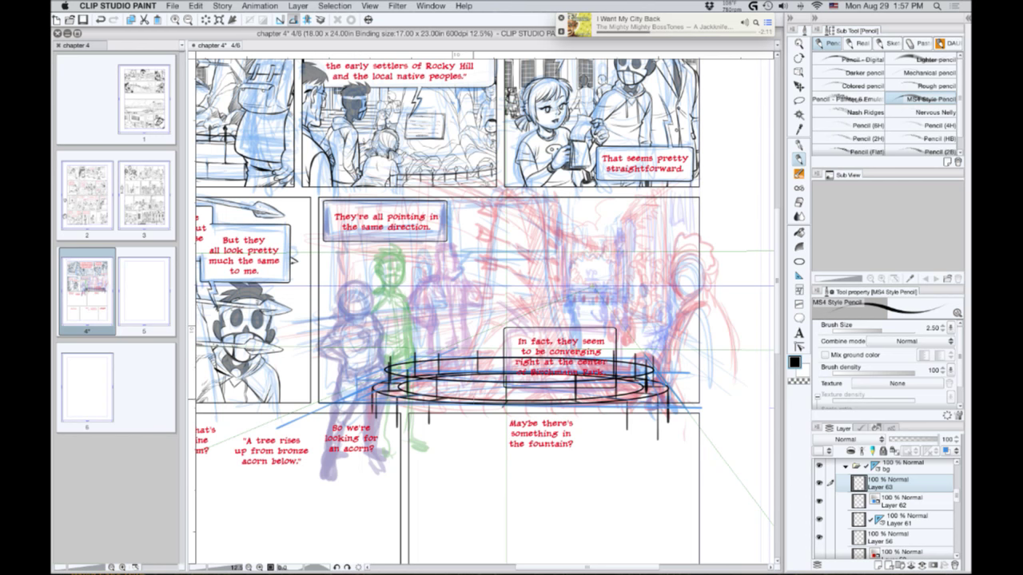
# Add vertical posts across the front and around the right side of the fountain's fence.
pyautogui.moveTo(474, 402); pyautogui.dragTo(474, 375)
pyautogui.moveTo(540, 403); pyautogui.dragTo(539, 375)
pyautogui.moveTo(595, 398)
pyautogui.mouseDown()
pyautogui.moveTo(594, 371)
pyautogui.moveTo(630, 378)
pyautogui.moveTo(649, 364)
pyautogui.mouseUp()
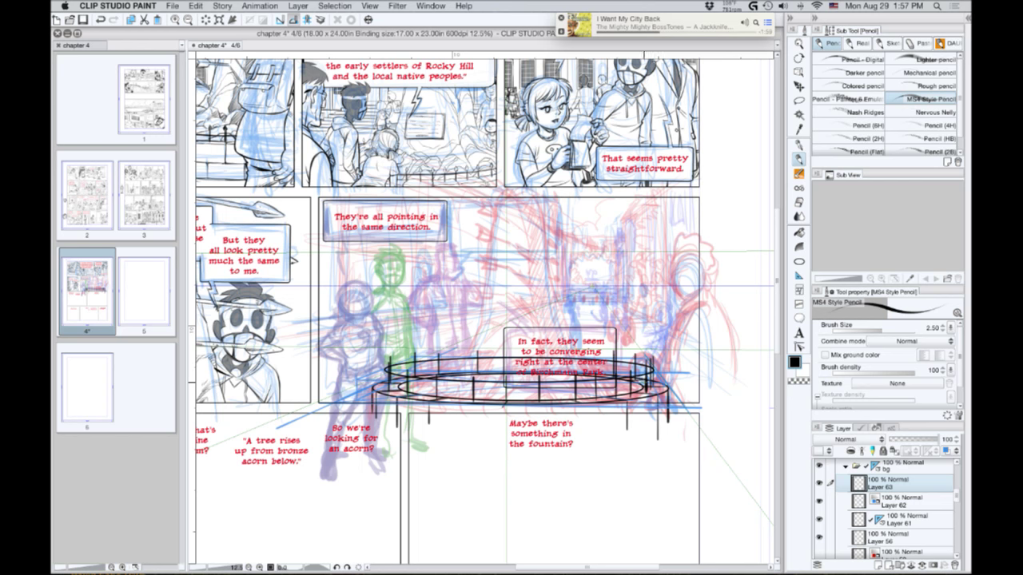
pyautogui.moveTo(643, 382)
pyautogui.mouseDown()
pyautogui.moveTo(643, 355)
pyautogui.moveTo(623, 351)
pyautogui.mouseUp()
# Draw the posts around the fence's left end and fill in the gaps between the front posts.
pyautogui.moveTo(460, 377)
pyautogui.mouseDown()
pyautogui.moveTo(460, 352)
pyautogui.moveTo(502, 358)
pyautogui.moveTo(501, 343)
pyautogui.mouseUp()
pyautogui.press('super+z')
pyautogui.moveTo(429, 376)
pyautogui.mouseDown()
pyautogui.moveTo(428, 351)
pyautogui.moveTo(404, 353)
pyautogui.mouseUp()
pyautogui.hotkey('ctrl', 'z')
pyautogui.hotkey('ctrl', 'z')
pyautogui.moveTo(403, 375)
pyautogui.mouseDown()
pyautogui.moveTo(401, 354)
pyautogui.moveTo(391, 360)
pyautogui.mouseUp()
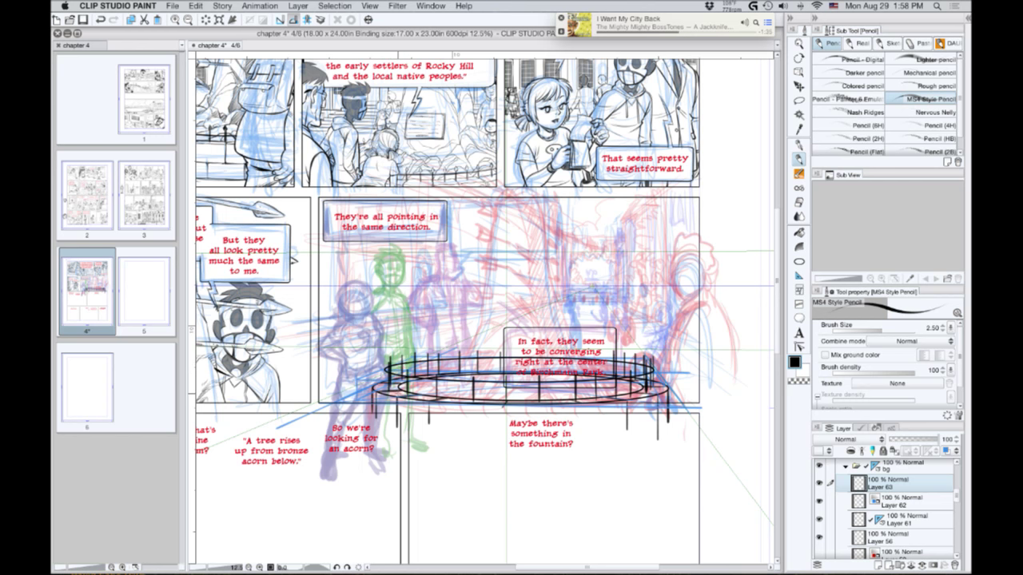
pyautogui.moveTo(400, 398)
pyautogui.mouseDown()
pyautogui.moveTo(399, 374)
pyautogui.moveTo(424, 379)
pyautogui.mouseUp()
pyautogui.moveTo(457, 402)
pyautogui.mouseDown()
pyautogui.moveTo(457, 378)
pyautogui.moveTo(521, 375)
pyautogui.moveTo(556, 398)
pyautogui.mouseUp()
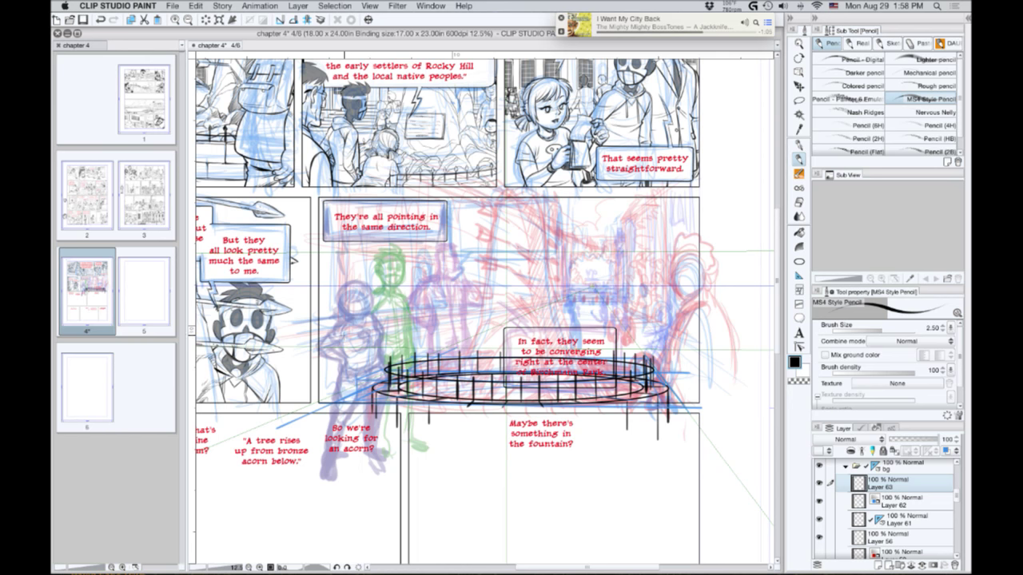
# Compare the new fence with the fenced fountain in the page's first panel, toggling Layer 63 off and on.
pyautogui.moveTo(302, 338); pyautogui.dragTo(382, 367)
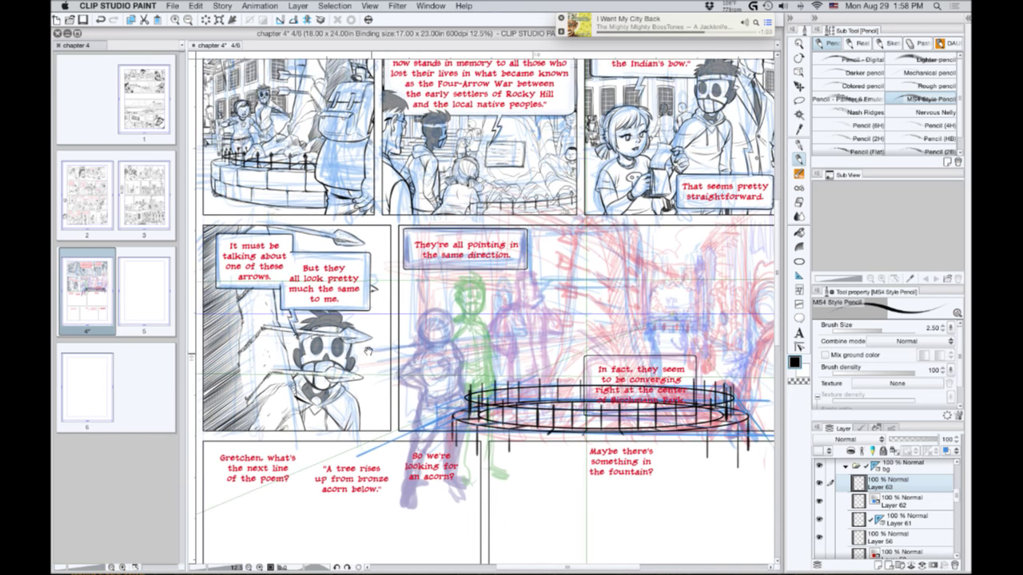
pyautogui.hscroll(-1, 373, 361)
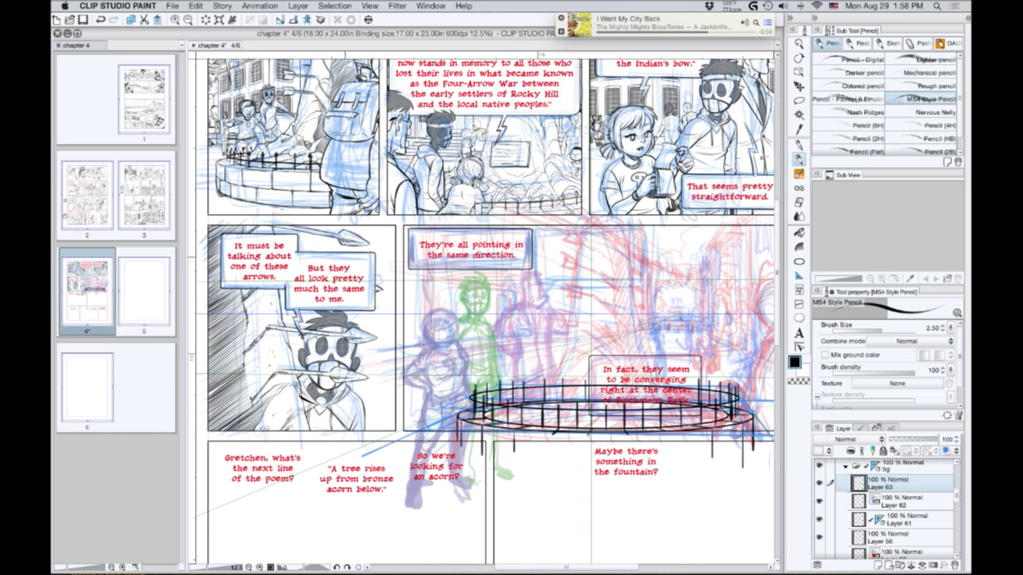
pyautogui.moveTo(418, 321); pyautogui.dragTo(328, 336)
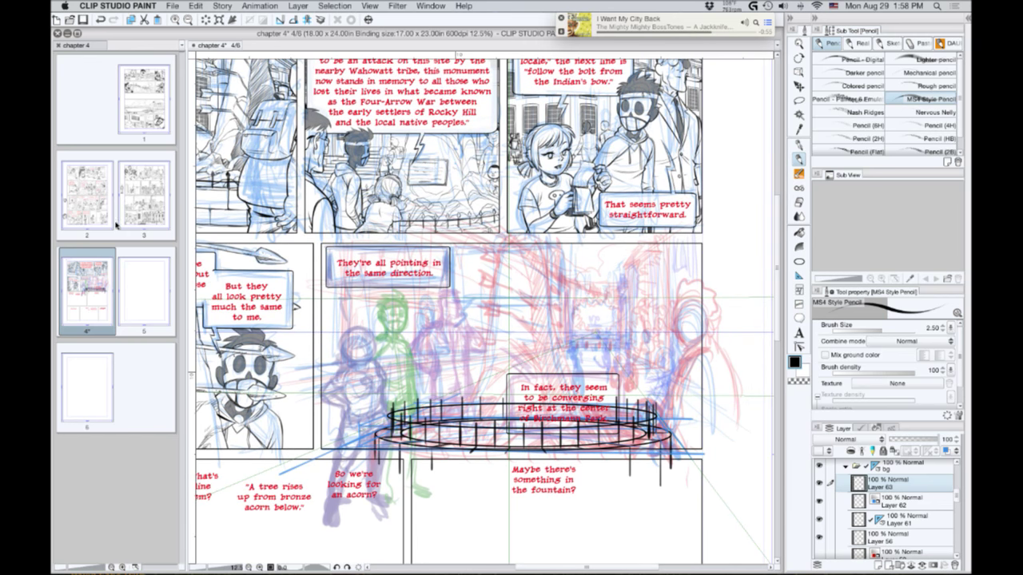
pyautogui.moveTo(336, 333); pyautogui.dragTo(529, 436)
pyautogui.moveTo(345, 459)
pyautogui.mouseDown()
pyautogui.moveTo(291, 404)
pyautogui.moveTo(323, 421)
pyautogui.moveTo(334, 475)
pyautogui.mouseUp()
pyautogui.scroll(1, 334, 475)
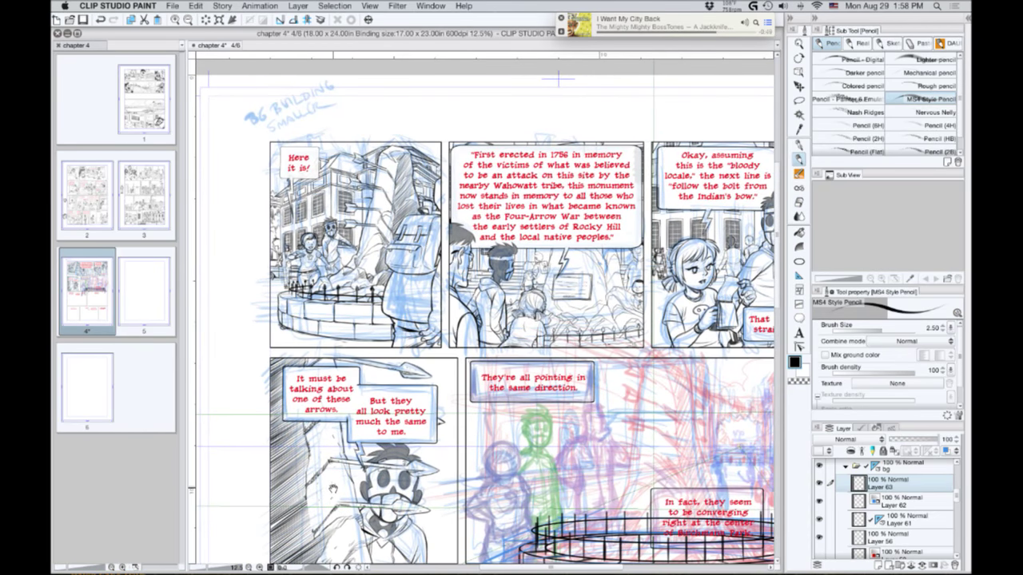
pyautogui.moveTo(335, 489); pyautogui.dragTo(277, 364)
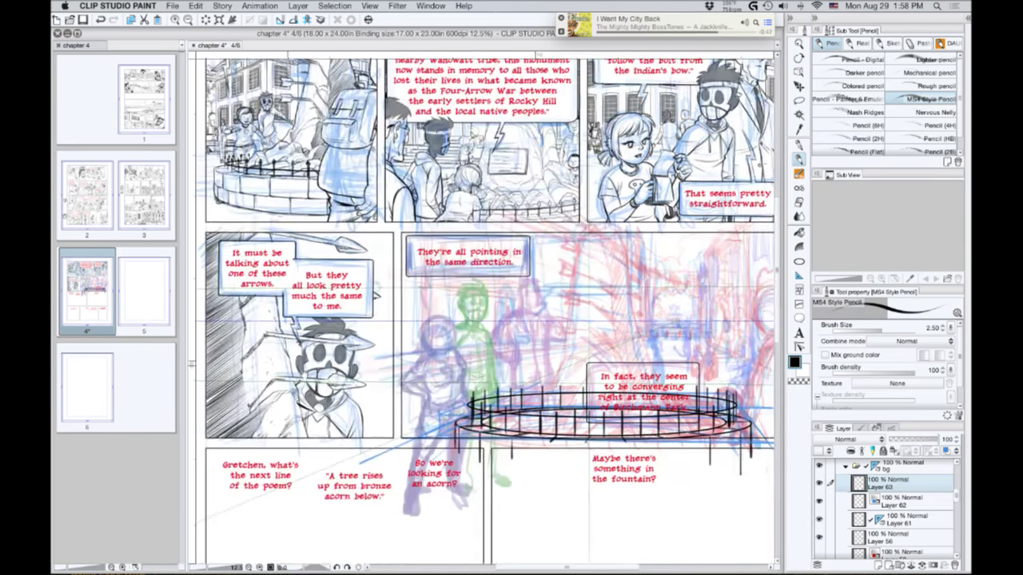
pyautogui.moveTo(382, 442); pyautogui.dragTo(533, 553)
pyautogui.scroll(3, 417, 378)
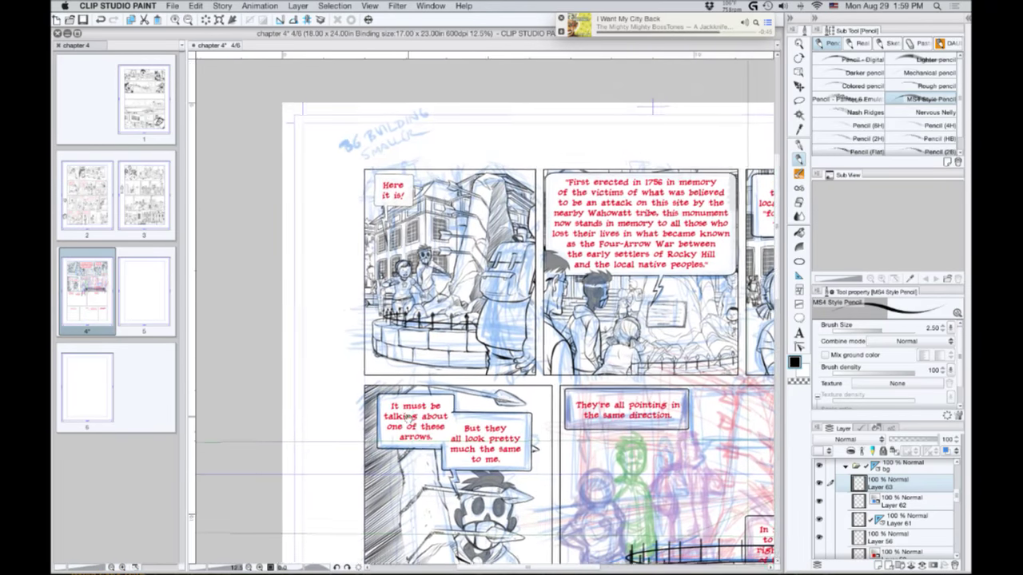
pyautogui.moveTo(433, 470); pyautogui.dragTo(368, 465)
pyautogui.moveTo(387, 417); pyautogui.dragTo(356, 350)
pyautogui.moveTo(425, 453); pyautogui.dragTo(349, 370)
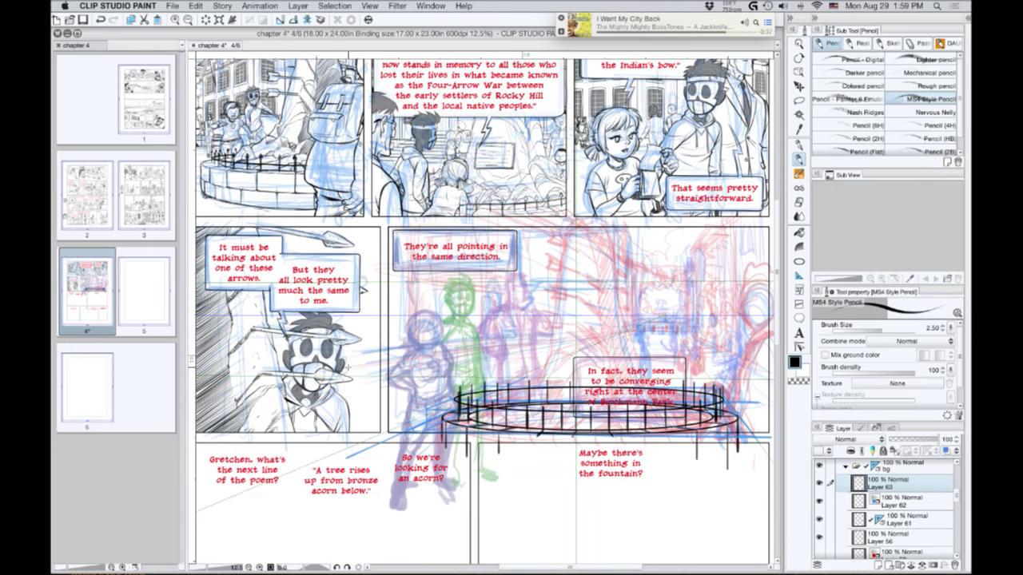
pyautogui.click(819, 484)
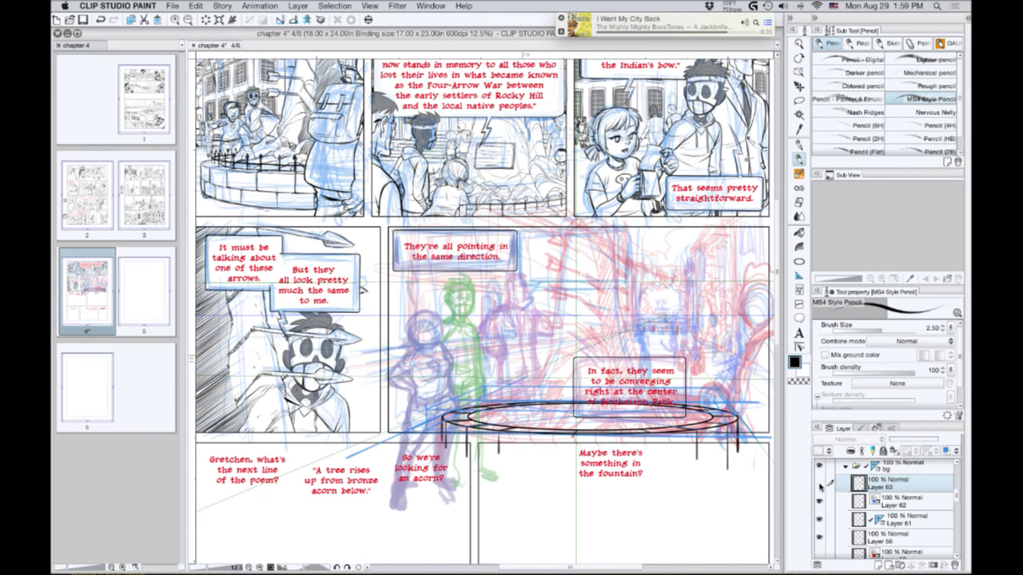
pyautogui.click(819, 484)
# Delete the guide layers: Layer 62 and the hidden colored layers from Layer 59 down to Layer 54.
pyautogui.click(887, 504)
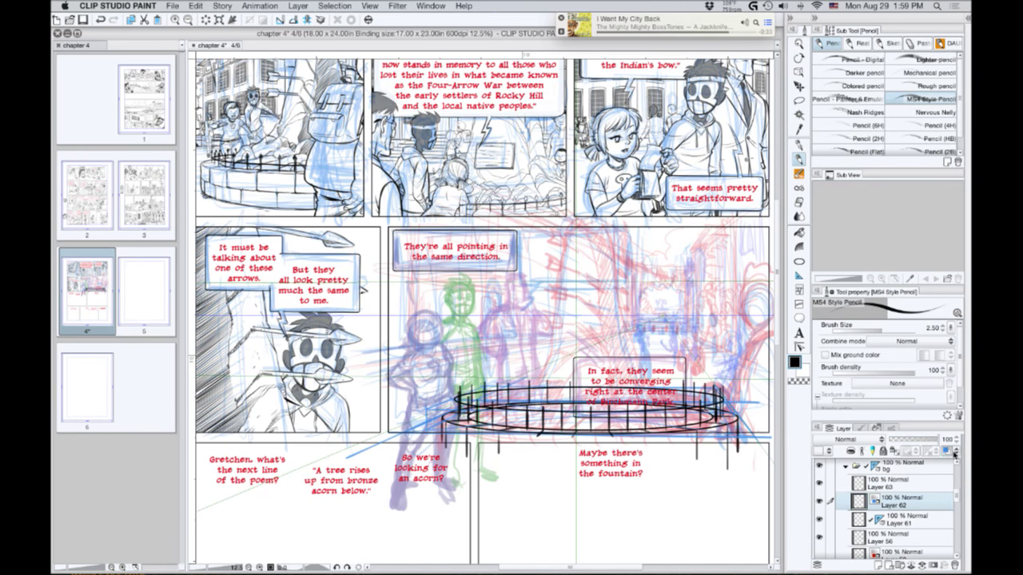
pyautogui.click(953, 564)
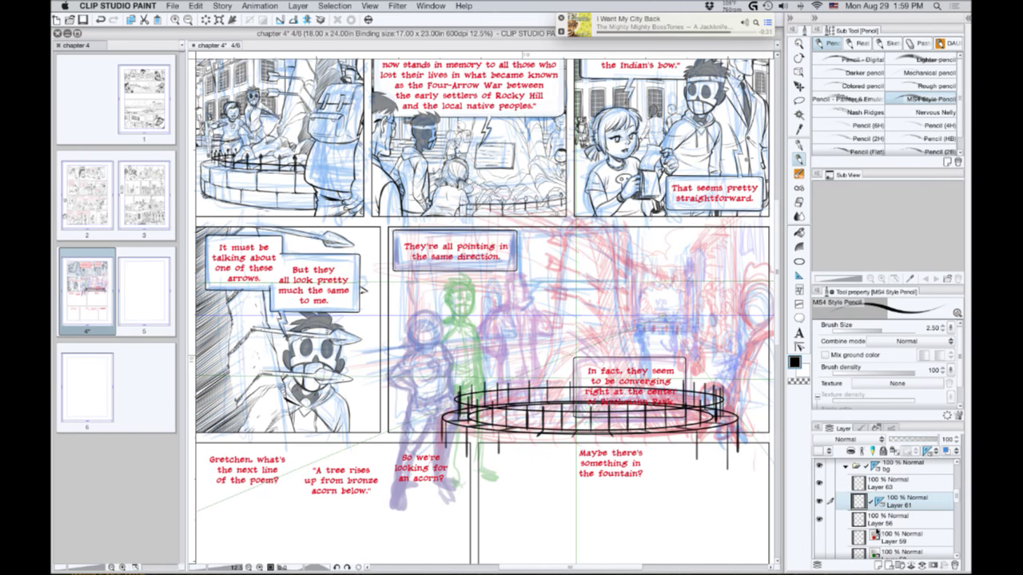
pyautogui.click(879, 536)
pyautogui.scroll(-3, 954, 503)
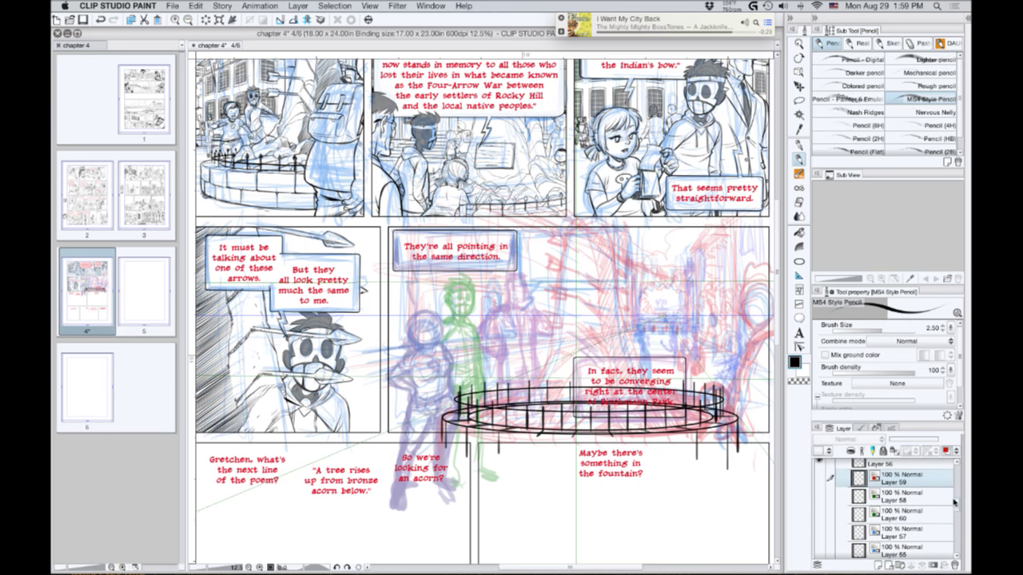
pyautogui.scroll(-4, 954, 502)
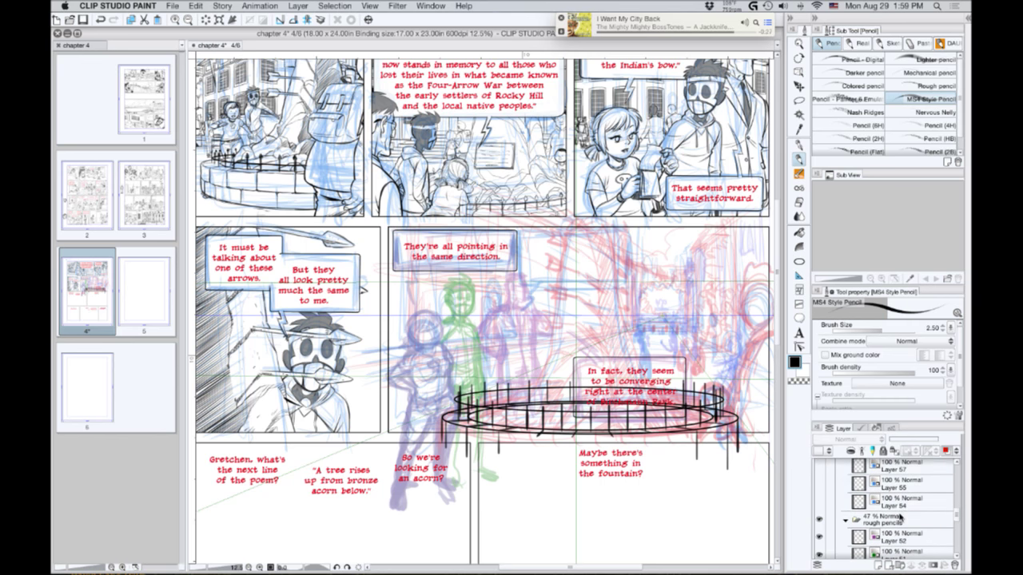
pyautogui.keyDown('shift'); pyautogui.click(905, 502); pyautogui.keyUp('shift')
pyautogui.click(954, 565)
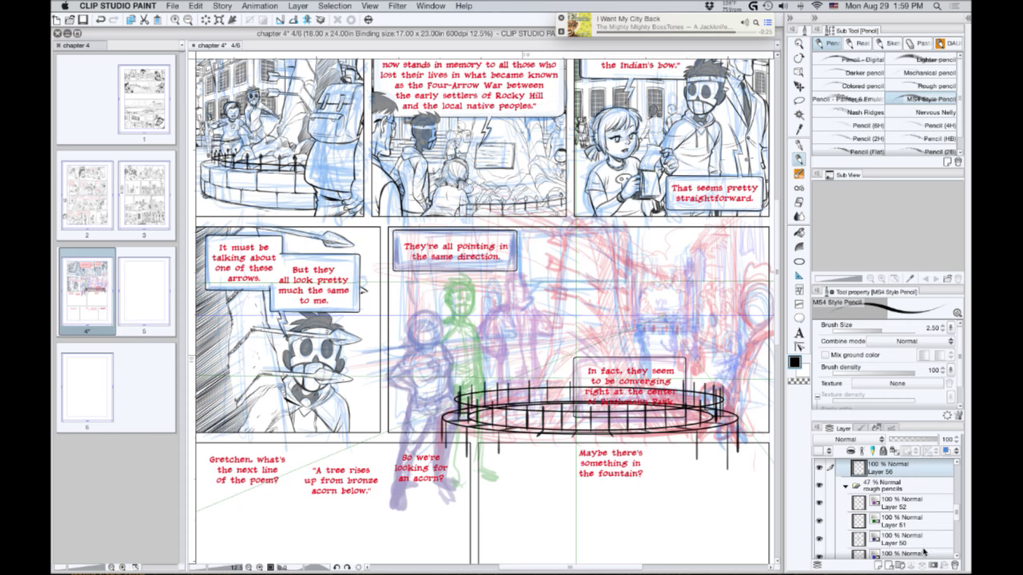
# Add a layer folder above Layer 63 inside the bg folder and enter monument1 into its name.
pyautogui.scroll(3, 956, 511)
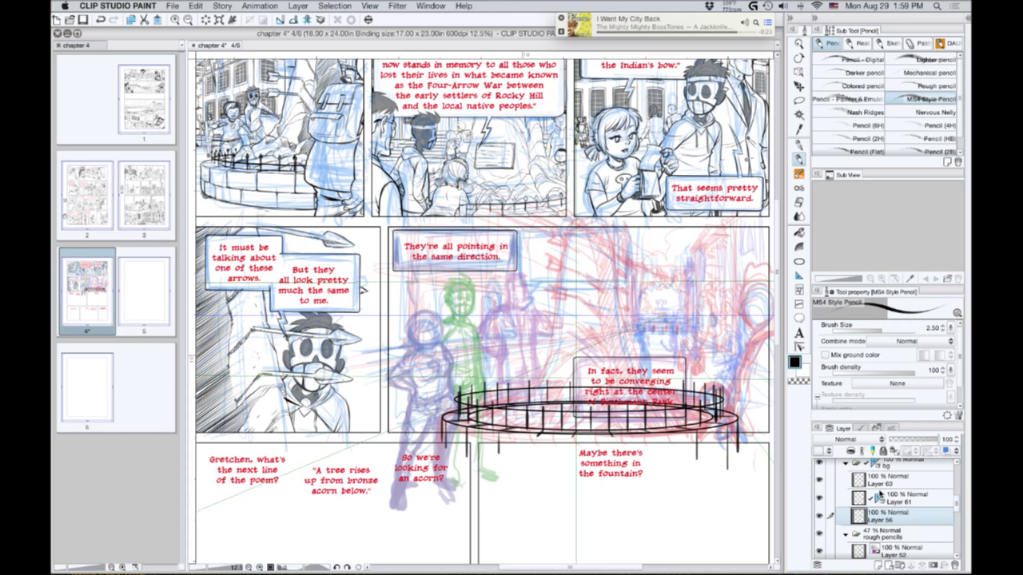
pyautogui.click(886, 483)
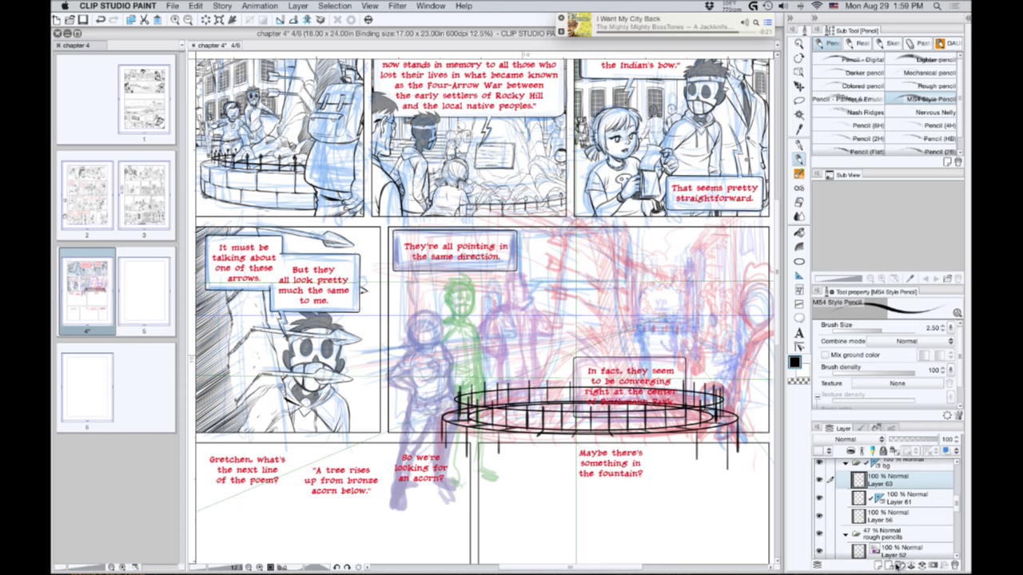
pyautogui.click(899, 565)
pyautogui.doubleClick(875, 480)
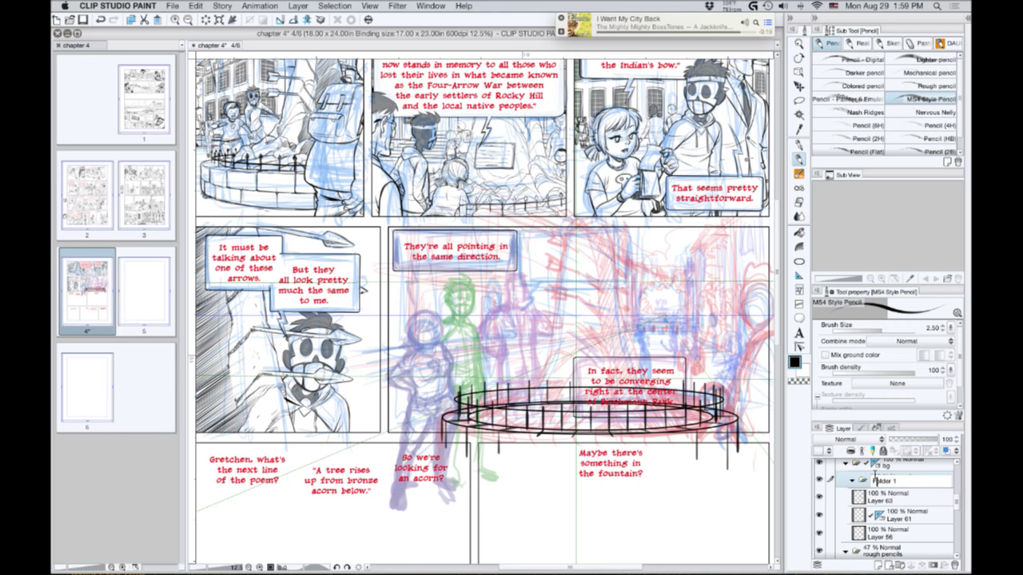
pyautogui.write('monument1')
pyautogui.press('Return')
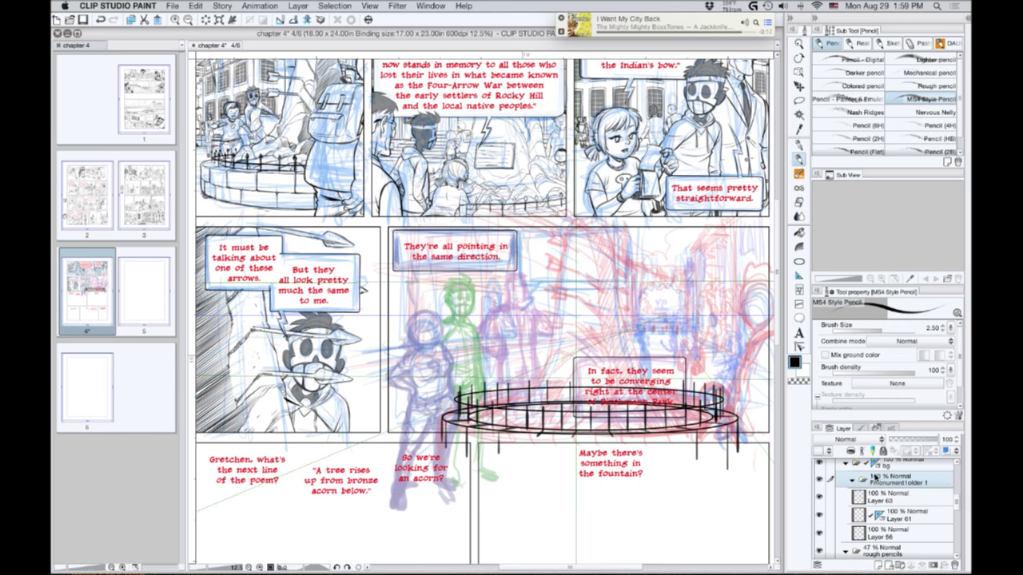
# Move Layers 63, 61 and 56 together into the new folder.
pyautogui.click(879, 501)
pyautogui.keyDown('shift'); pyautogui.click(882, 536); pyautogui.keyUp('shift')
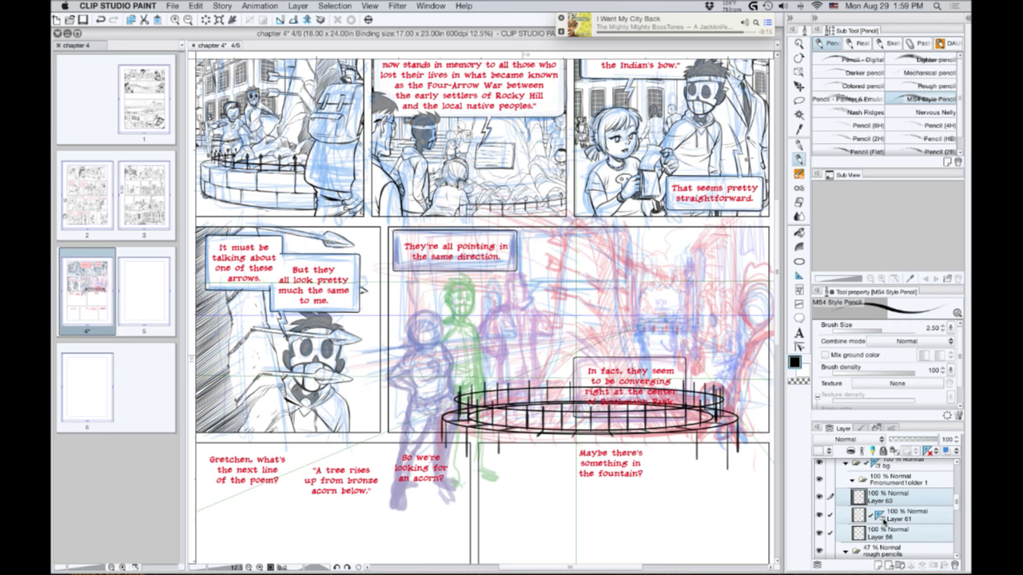
pyautogui.moveTo(888, 486); pyautogui.dragTo(882, 484)
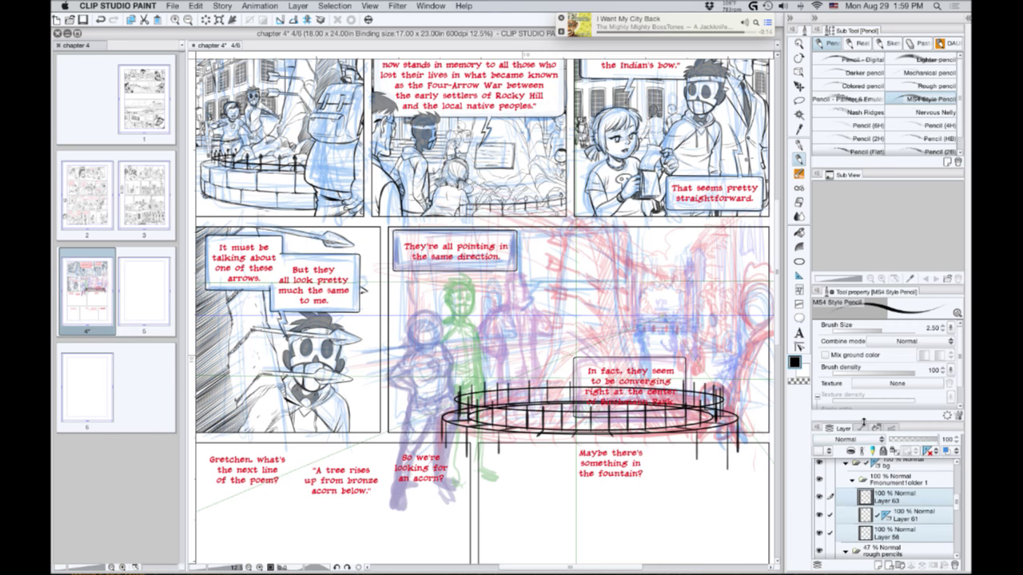
# Correct the folder's name to monument1, give it a blue layer color and collapse it.
pyautogui.doubleClick(880, 485)
pyautogui.click(877, 483)
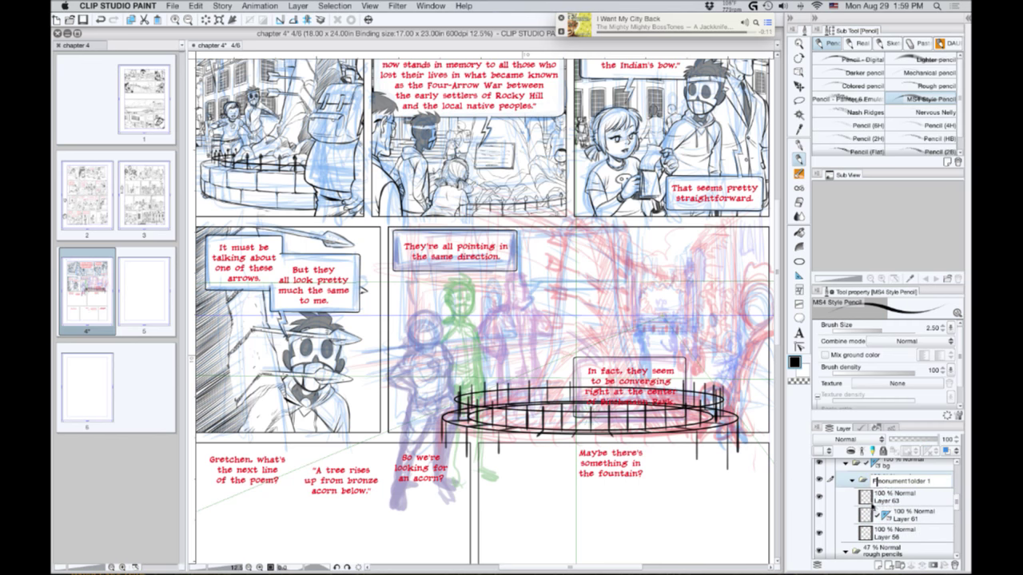
pyautogui.press('BackSpace')
pyautogui.press('End')
pyautogui.press('BackSpace')
pyautogui.press('BackSpace')
pyautogui.press('BackSpace')
pyautogui.press('BackSpace')
pyautogui.press('BackSpace')
pyautogui.press('BackSpace')
pyautogui.press('BackSpace')
pyautogui.press('Return')
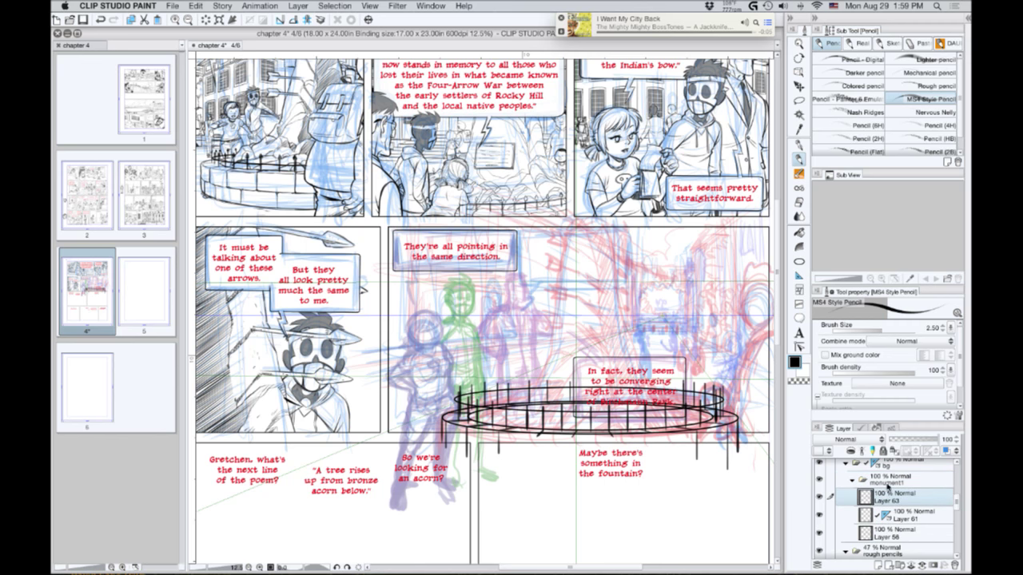
pyautogui.click(946, 452)
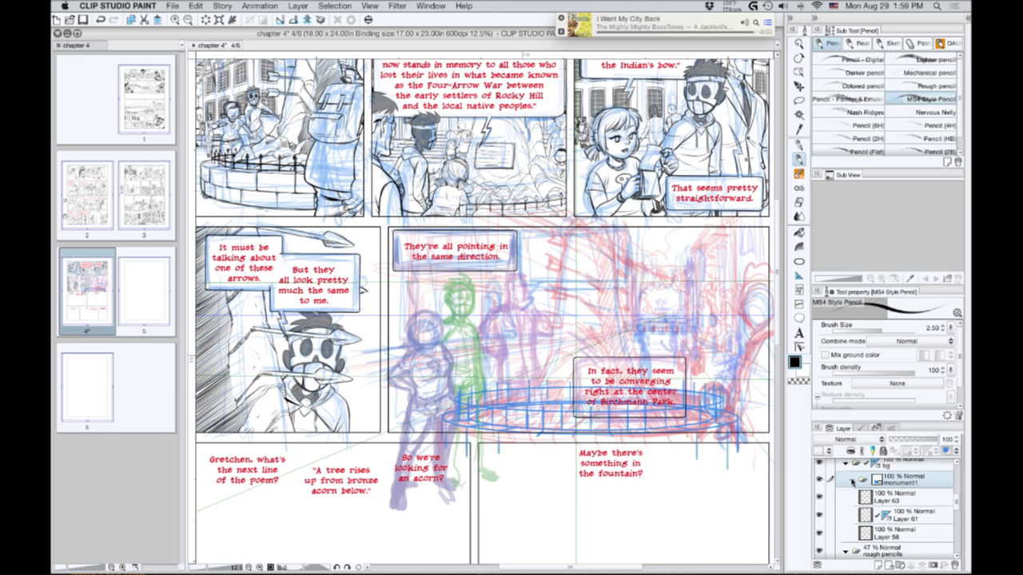
pyautogui.click(852, 480)
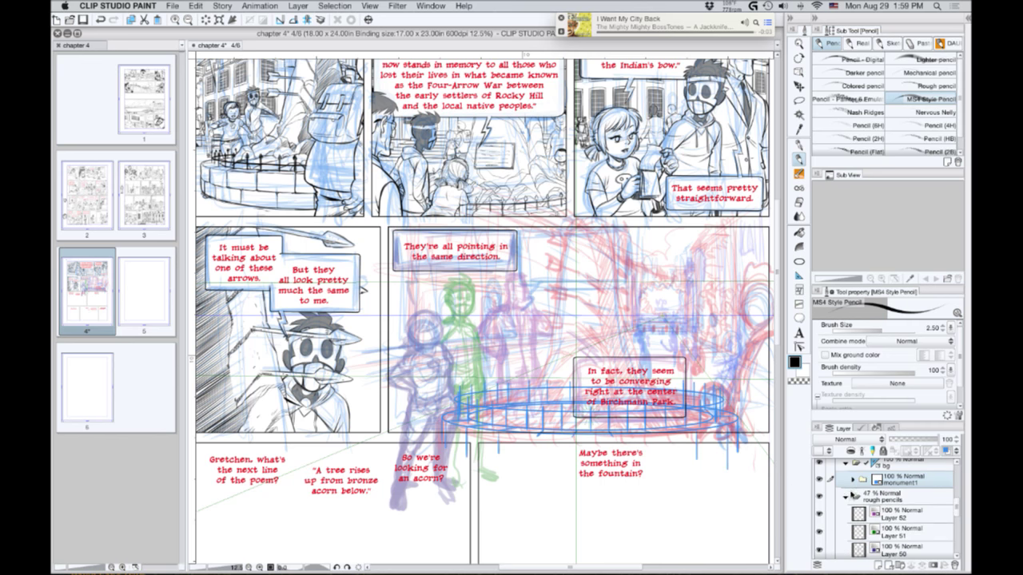
# Add a new layer above the monument1 folder and set the MS4 Style Pencil's brush size to 4.00.
pyautogui.click(878, 566)
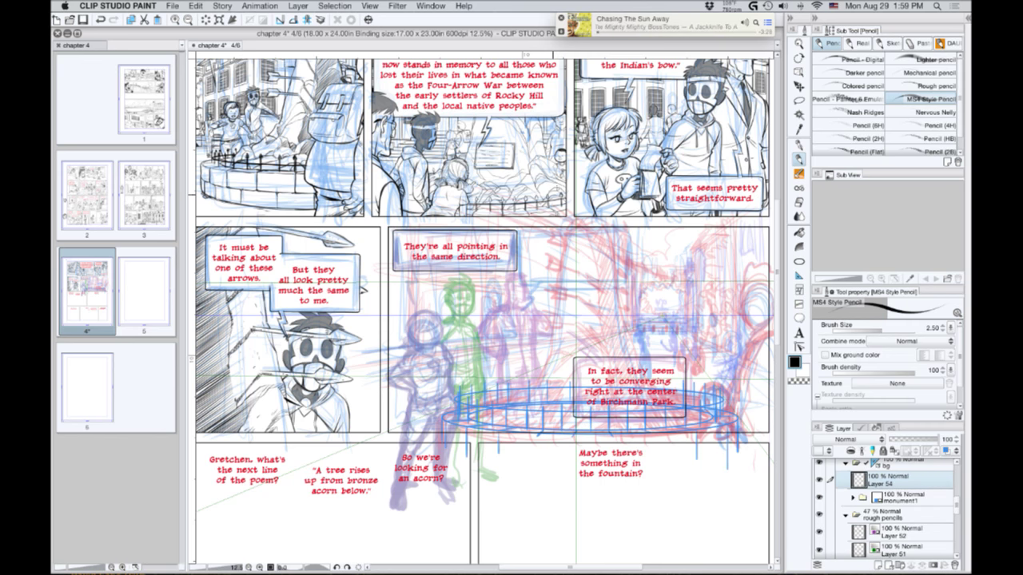
pyautogui.press(']')
pyautogui.press(']')
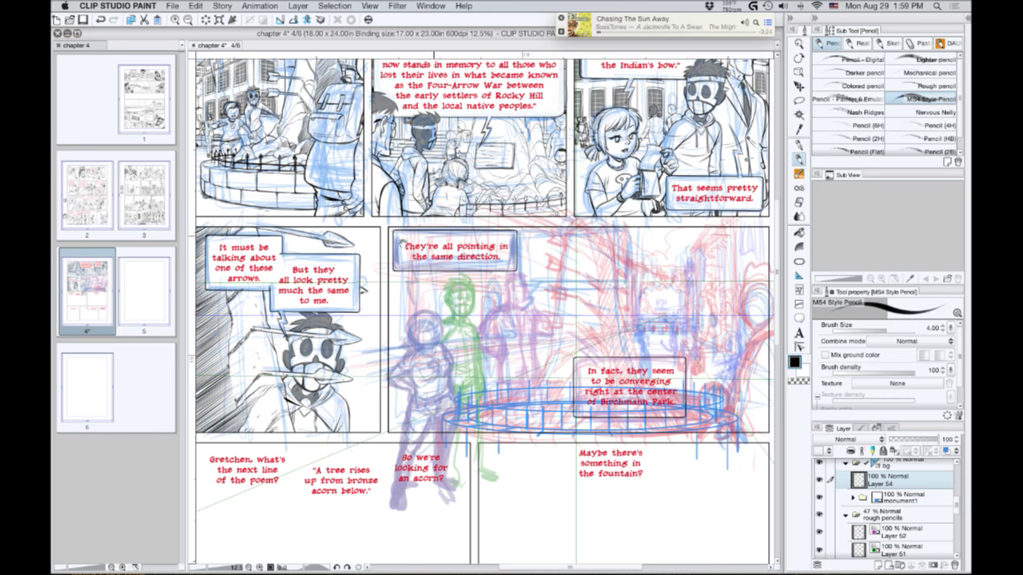
# Pencil the rock monument's top and right contour in the park panel, plus the first rock outline at its base.
pyautogui.moveTo(380, 276); pyautogui.dragTo(432, 416)
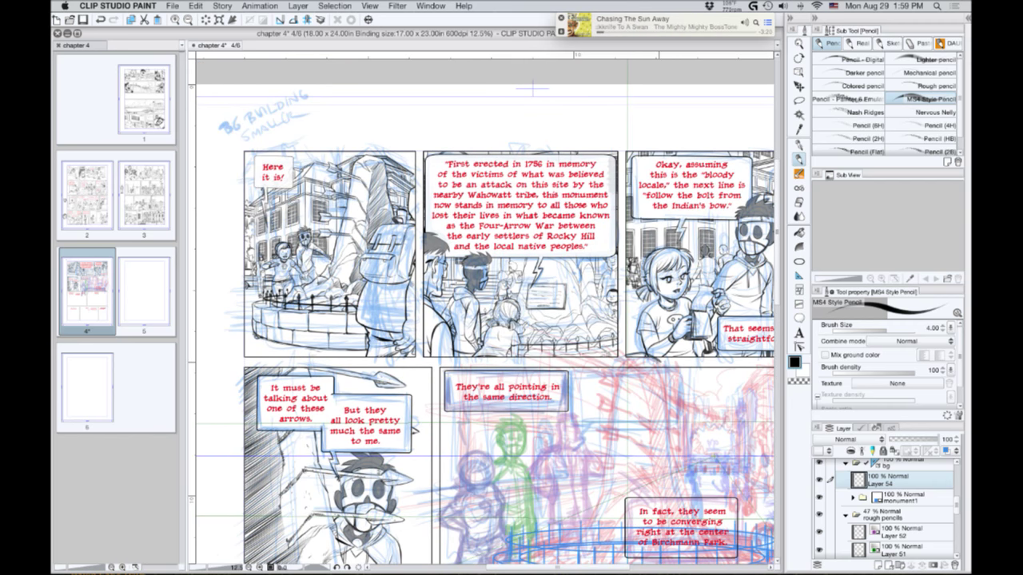
pyautogui.moveTo(663, 367); pyautogui.dragTo(666, 406)
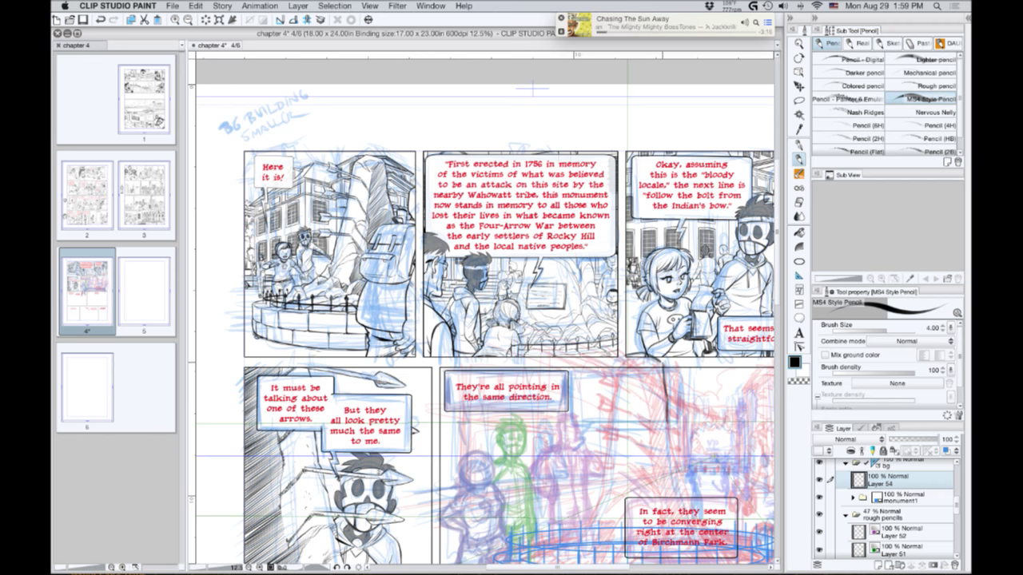
pyautogui.moveTo(670, 441)
pyautogui.mouseDown()
pyautogui.moveTo(684, 500)
pyautogui.moveTo(673, 444)
pyautogui.mouseUp()
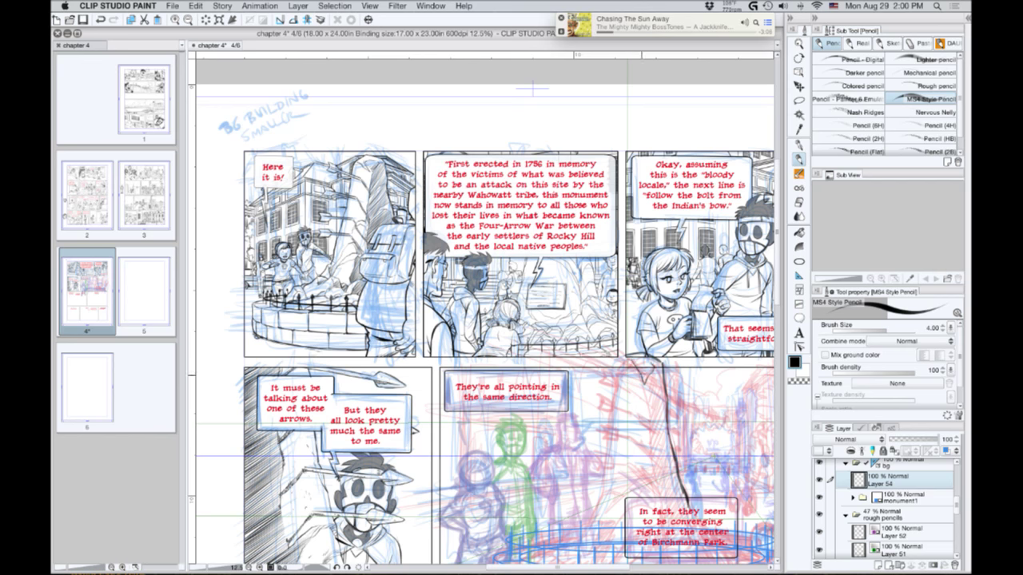
pyautogui.moveTo(643, 374)
pyautogui.mouseDown()
pyautogui.moveTo(657, 497)
pyautogui.moveTo(637, 501)
pyautogui.moveTo(597, 434)
pyautogui.mouseUp()
pyautogui.moveTo(583, 496); pyautogui.dragTo(582, 448)
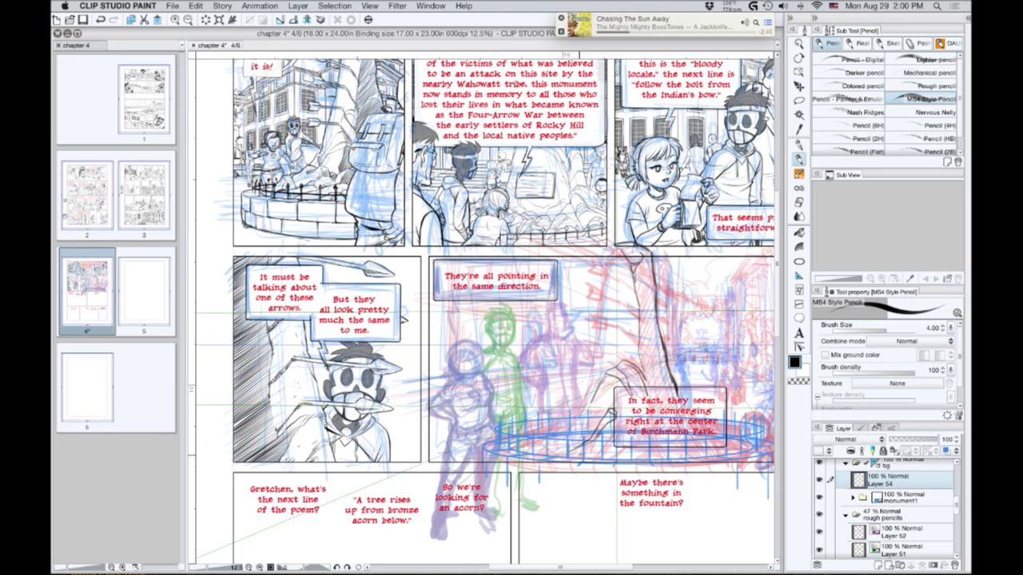
# Pencil the jagged rocks around the monument's foot across the inside of the fountain ring.
pyautogui.moveTo(585, 456)
pyautogui.mouseDown()
pyautogui.moveTo(637, 437)
pyautogui.moveTo(661, 446)
pyautogui.moveTo(607, 461)
pyautogui.mouseUp()
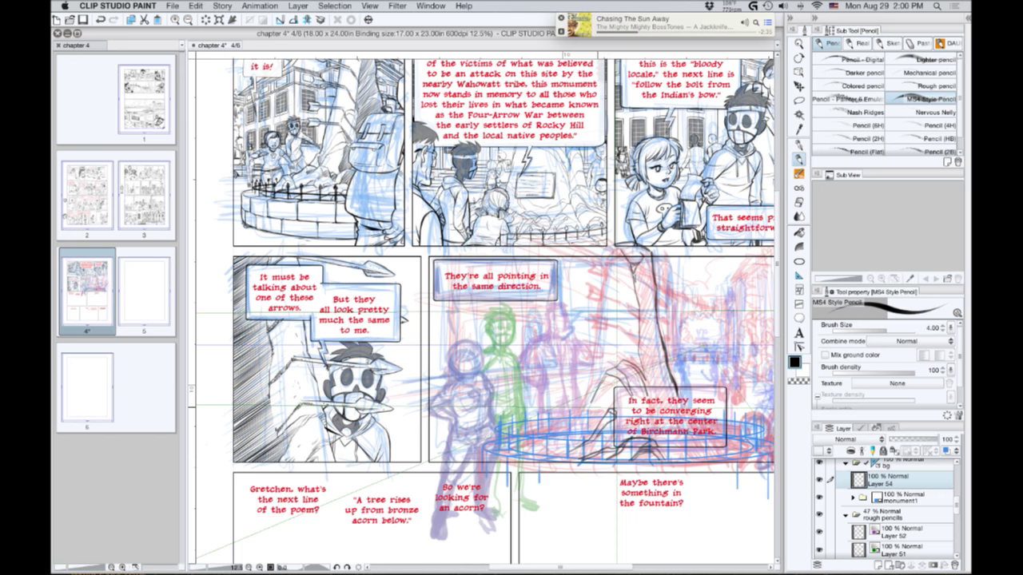
pyautogui.moveTo(724, 436); pyautogui.dragTo(676, 464)
pyautogui.moveTo(677, 435); pyautogui.dragTo(672, 443)
pyautogui.moveTo(740, 435)
pyautogui.mouseDown()
pyautogui.moveTo(716, 446)
pyautogui.moveTo(704, 435)
pyautogui.mouseUp()
pyautogui.moveTo(727, 428); pyautogui.dragTo(711, 437)
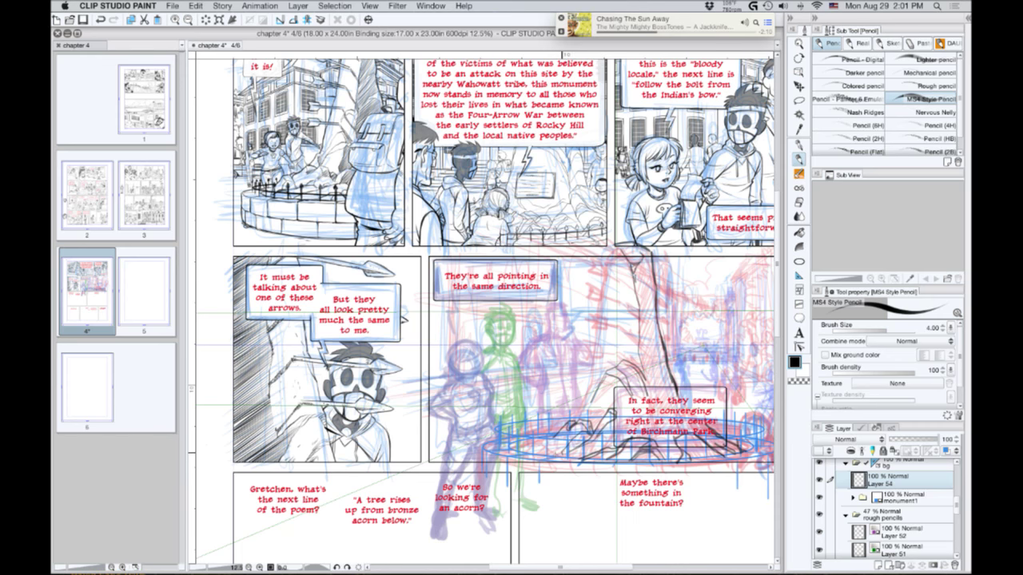
pyautogui.moveTo(574, 428); pyautogui.dragTo(519, 448)
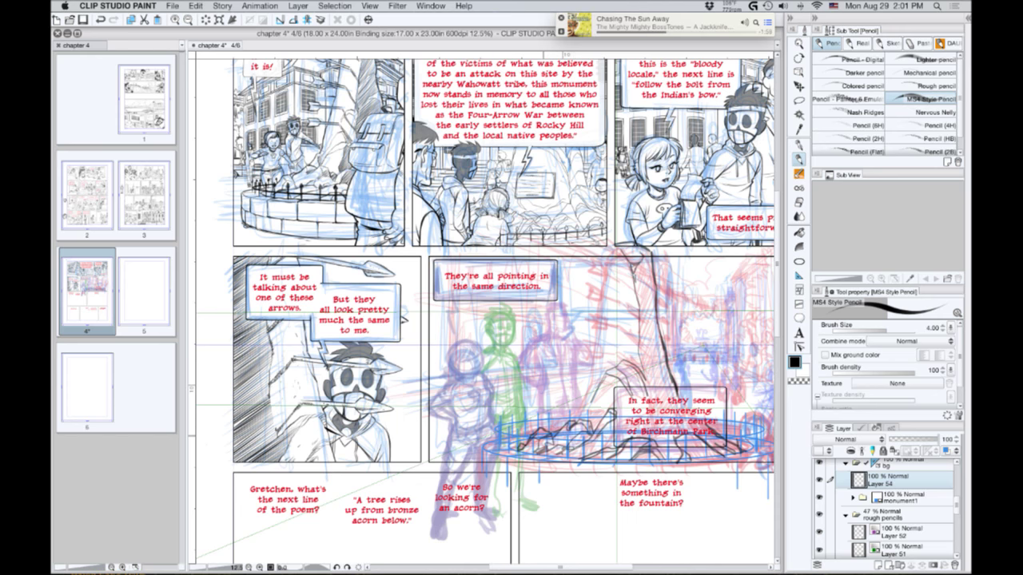
# Pencil the monument's left contour and the inner ridge lines that divide its rock faces.
pyautogui.moveTo(562, 425); pyautogui.dragTo(590, 390)
pyautogui.moveTo(601, 294); pyautogui.dragTo(578, 410)
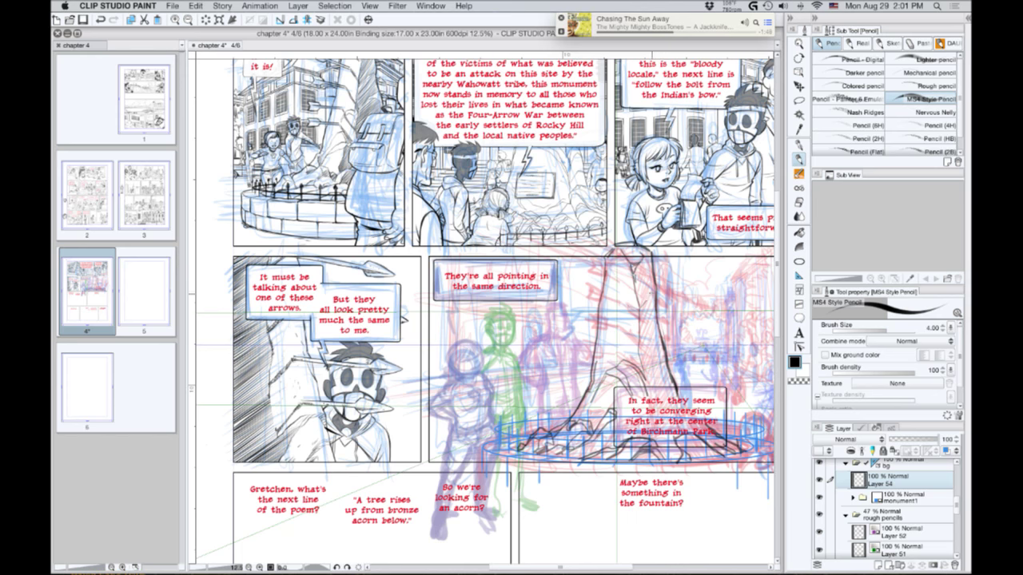
pyautogui.moveTo(648, 281)
pyautogui.mouseDown()
pyautogui.moveTo(653, 302)
pyautogui.moveTo(614, 365)
pyautogui.mouseUp()
pyautogui.moveTo(614, 369)
pyautogui.mouseDown()
pyautogui.moveTo(593, 397)
pyautogui.moveTo(624, 361)
pyautogui.mouseUp()
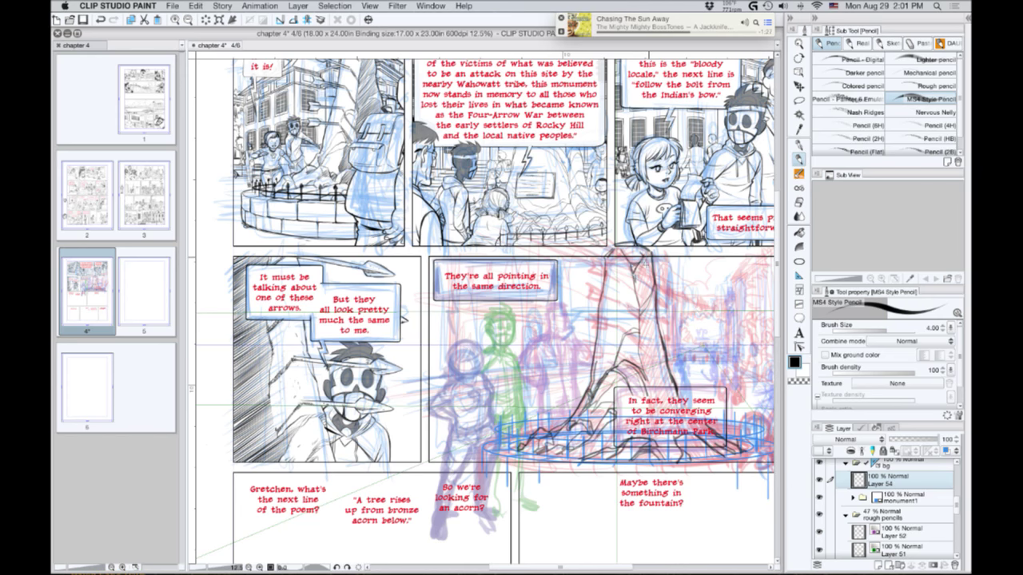
# Shade the monument's right face with diagonal pencil hatching from the top to the base.
pyautogui.moveTo(651, 265); pyautogui.dragTo(636, 289)
pyautogui.moveTo(649, 271); pyautogui.dragTo(637, 296)
pyautogui.moveTo(652, 277)
pyautogui.mouseDown()
pyautogui.moveTo(638, 304)
pyautogui.moveTo(650, 340)
pyautogui.moveTo(644, 367)
pyautogui.moveTo(662, 371)
pyautogui.moveTo(649, 380)
pyautogui.moveTo(671, 388)
pyautogui.moveTo(668, 398)
pyautogui.moveTo(639, 372)
pyautogui.mouseUp()
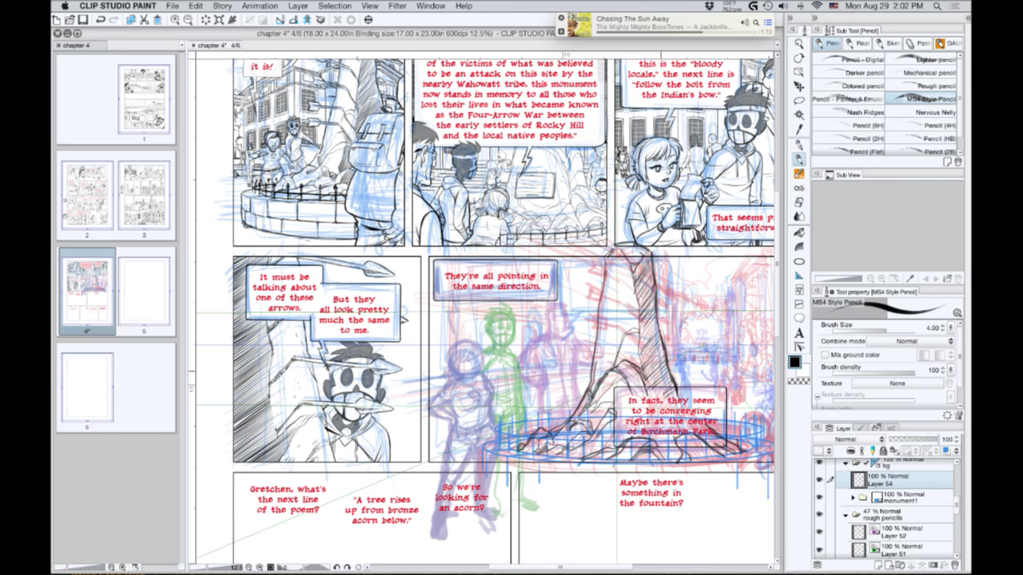
pyautogui.moveTo(662, 372)
pyautogui.mouseDown()
pyautogui.moveTo(647, 392)
pyautogui.moveTo(656, 398)
pyautogui.mouseUp()
# Add a new layer above Layer 54 and draw the arrow shafts across the monument with the Straight line tool.
pyautogui.moveTo(459, 409); pyautogui.dragTo(423, 373)
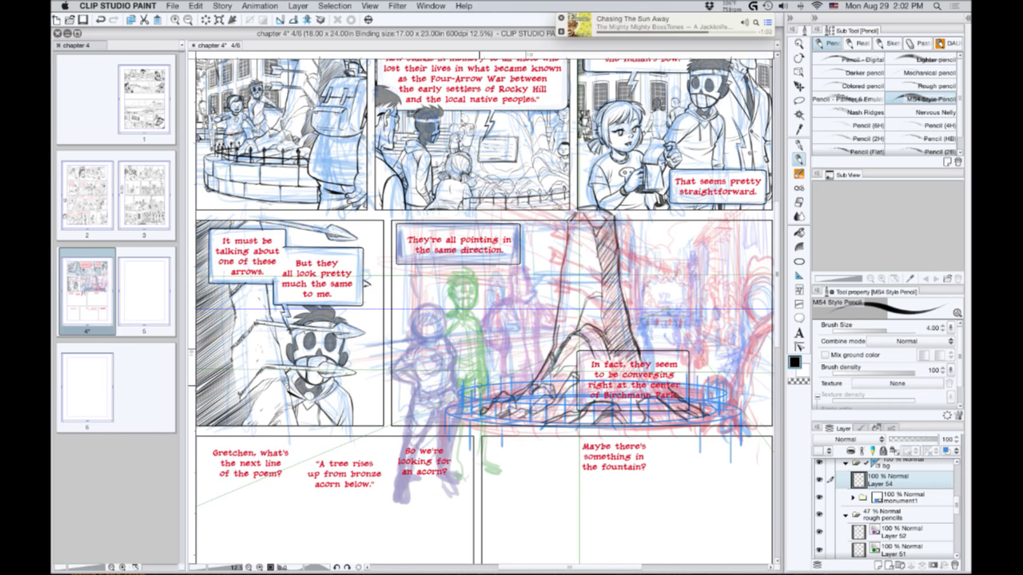
pyautogui.click(878, 565)
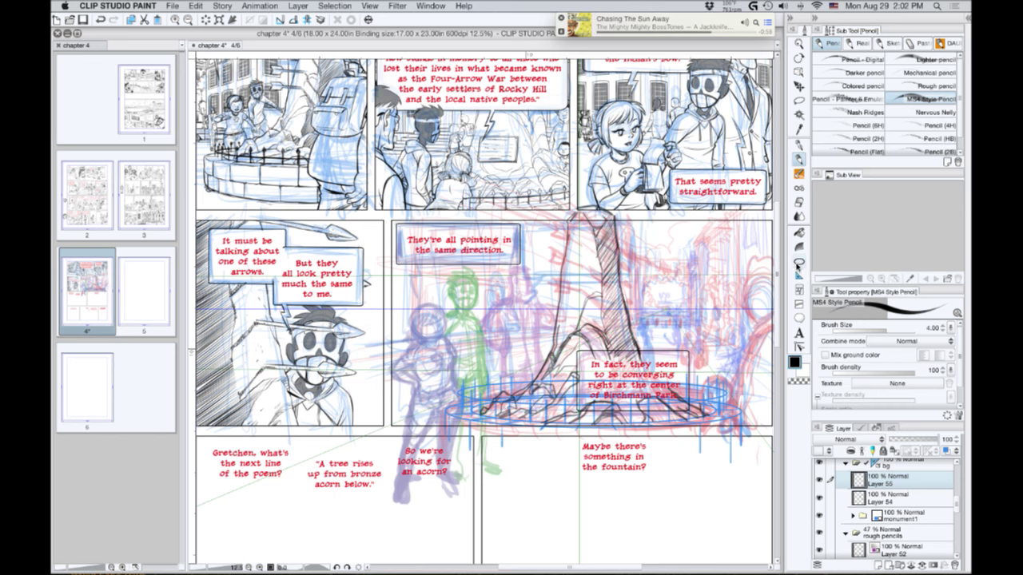
pyautogui.click(799, 261)
pyautogui.click(855, 67)
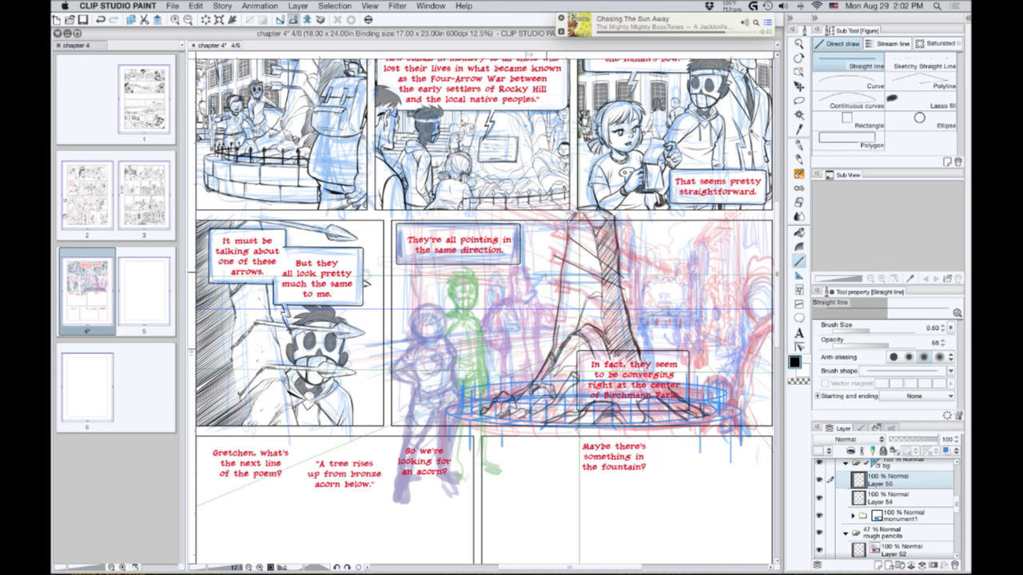
pyautogui.moveTo(553, 283); pyautogui.dragTo(613, 301)
pyautogui.moveTo(556, 316); pyautogui.dragTo(609, 317)
pyautogui.press('super+z')
pyautogui.moveTo(552, 317)
pyautogui.mouseDown()
pyautogui.moveTo(635, 326)
pyautogui.moveTo(638, 313)
pyautogui.mouseUp()
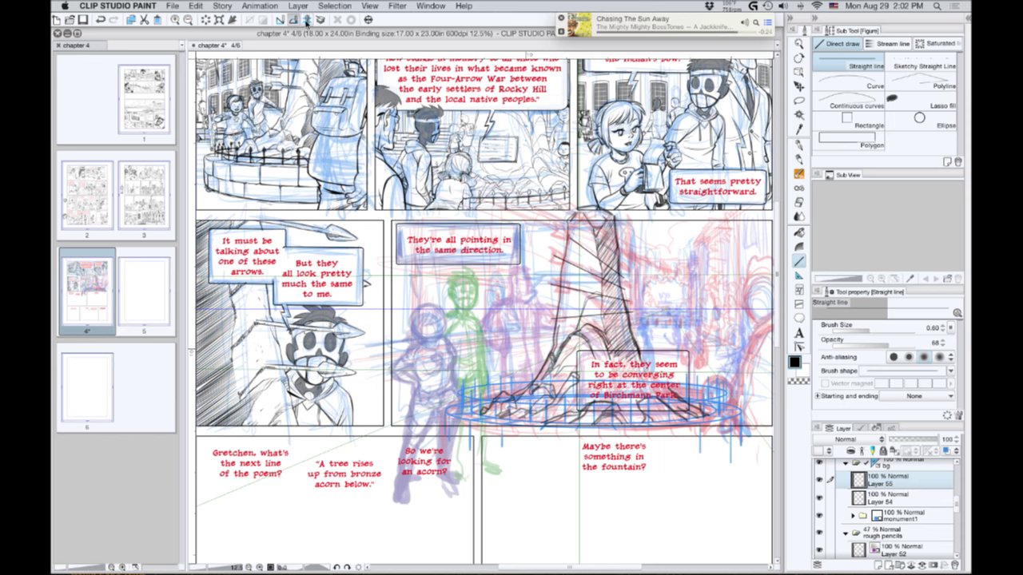
# Thicken the arrow shafts with the MS4 Style Pencil and clear their lines where they cross the monument's shaded side.
pyautogui.press('p')
pyautogui.moveTo(542, 200); pyautogui.dragTo(528, 372)
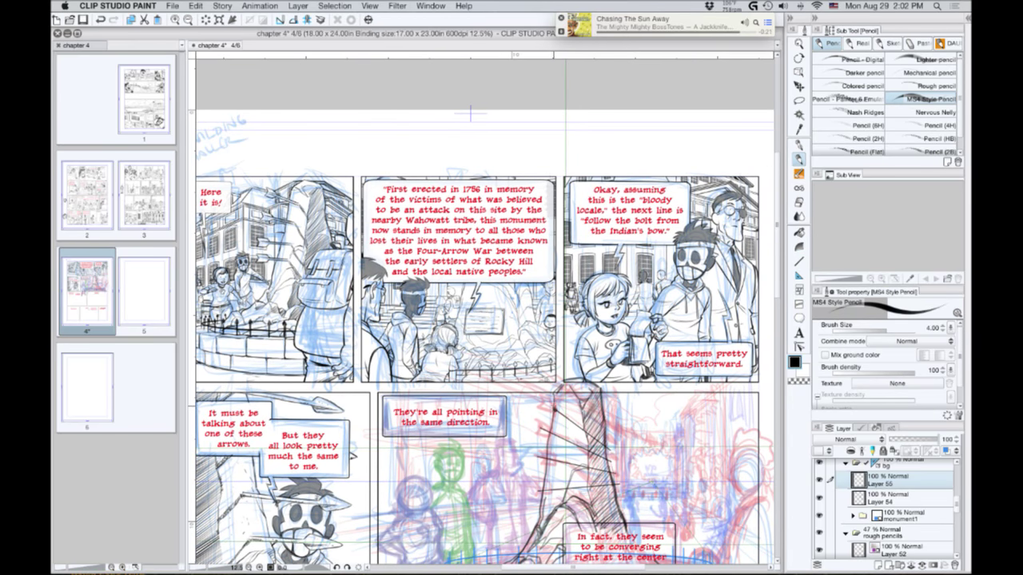
pyautogui.moveTo(549, 411); pyautogui.dragTo(564, 419)
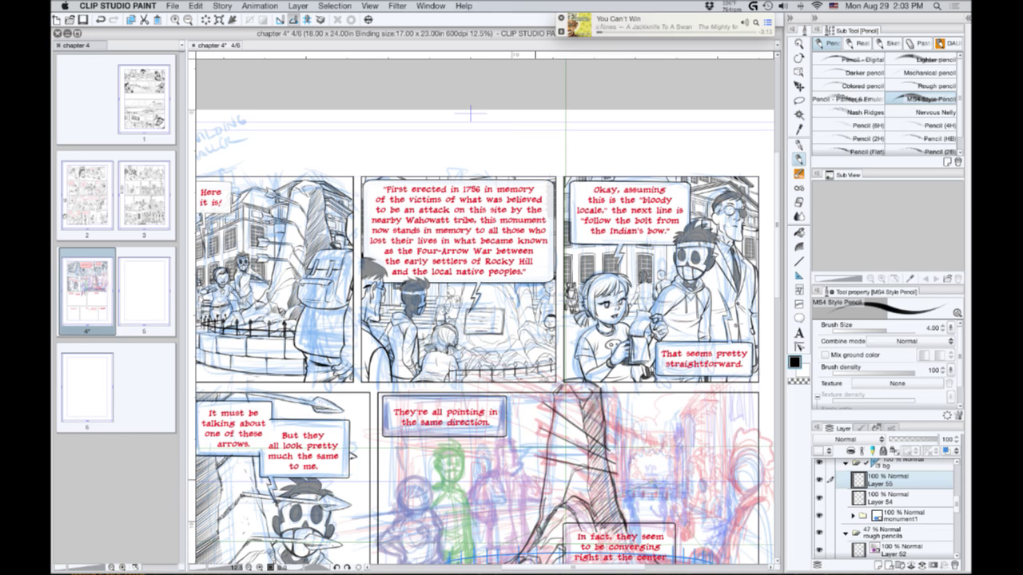
pyautogui.moveTo(537, 489); pyautogui.dragTo(614, 484)
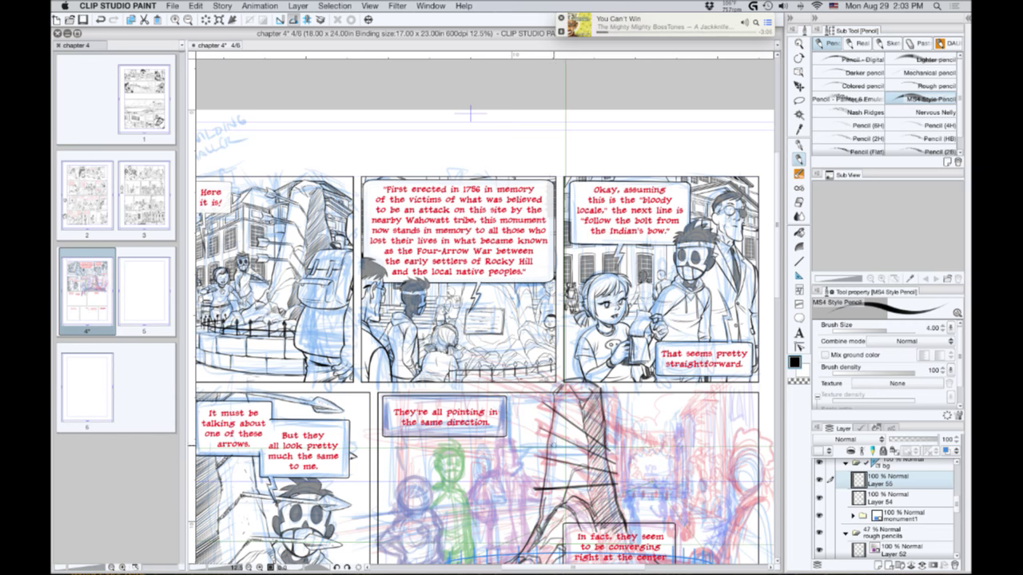
pyautogui.moveTo(566, 488); pyautogui.dragTo(602, 487)
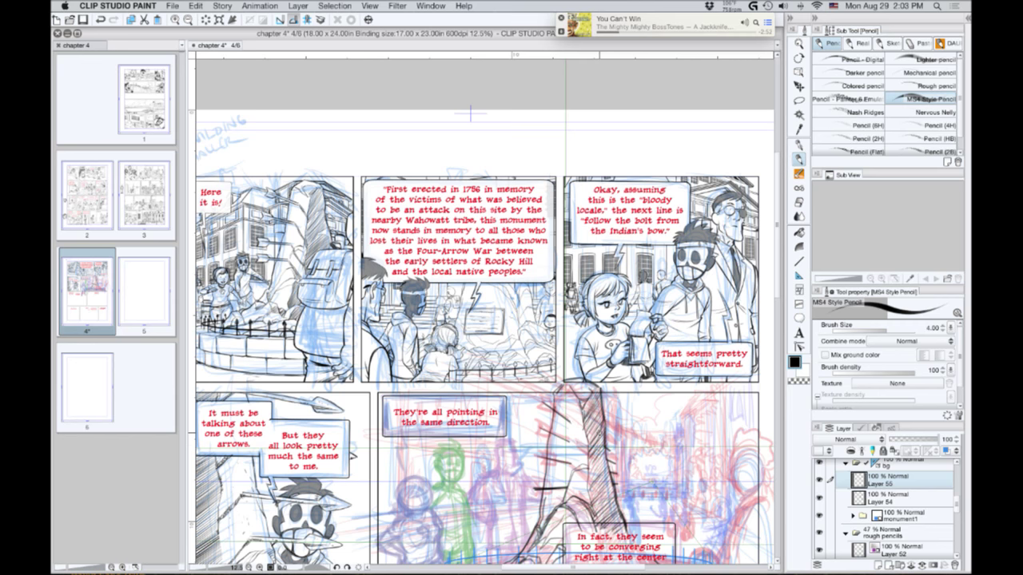
pyautogui.press('super+Tab')
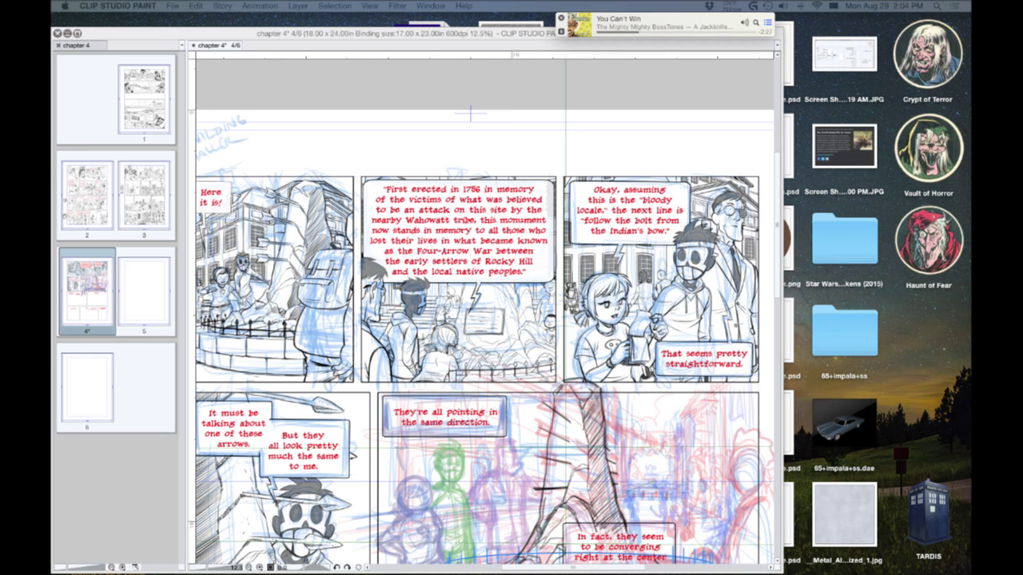
pyautogui.press('Tab')
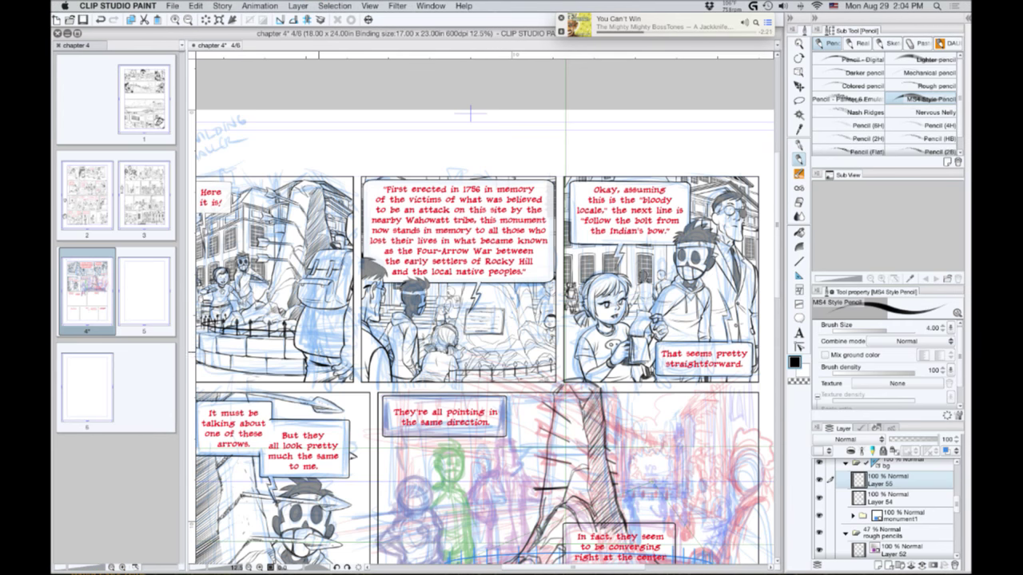
# Pencil the fletching on the upper two arrows on the monument's left side and reinforce the top arrow's shaft.
pyautogui.scroll(-4, 320, 353)
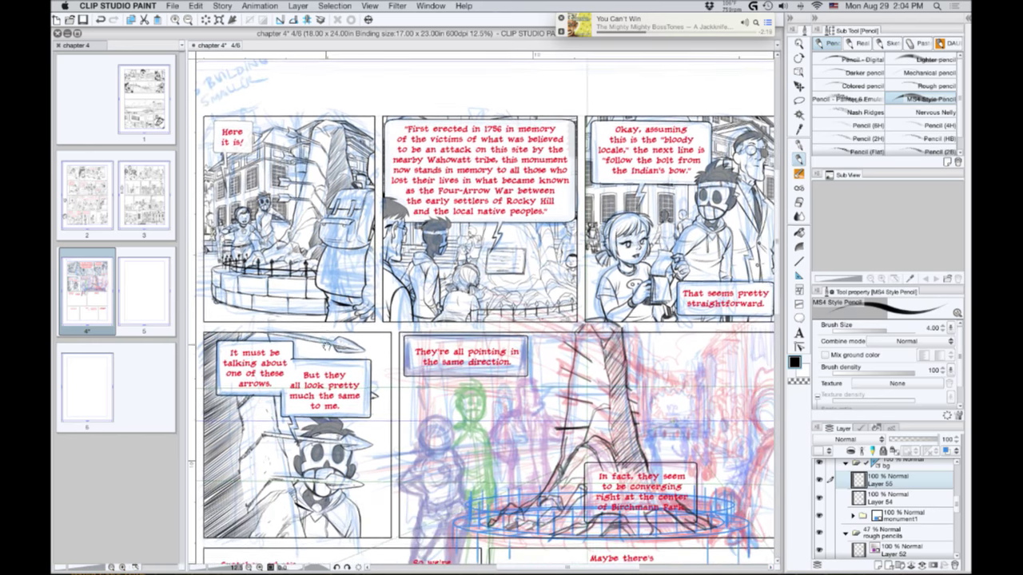
pyautogui.keyDown('super'); pyautogui.click(335, 326); pyautogui.keyUp('super')
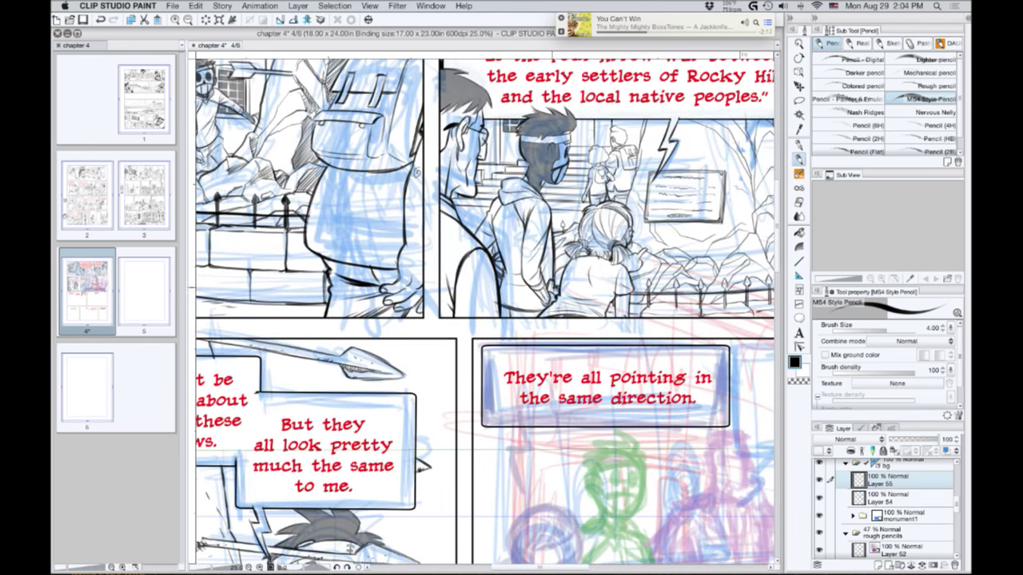
pyautogui.moveTo(407, 171); pyautogui.dragTo(302, 203)
pyautogui.hscroll(5, 319, 352)
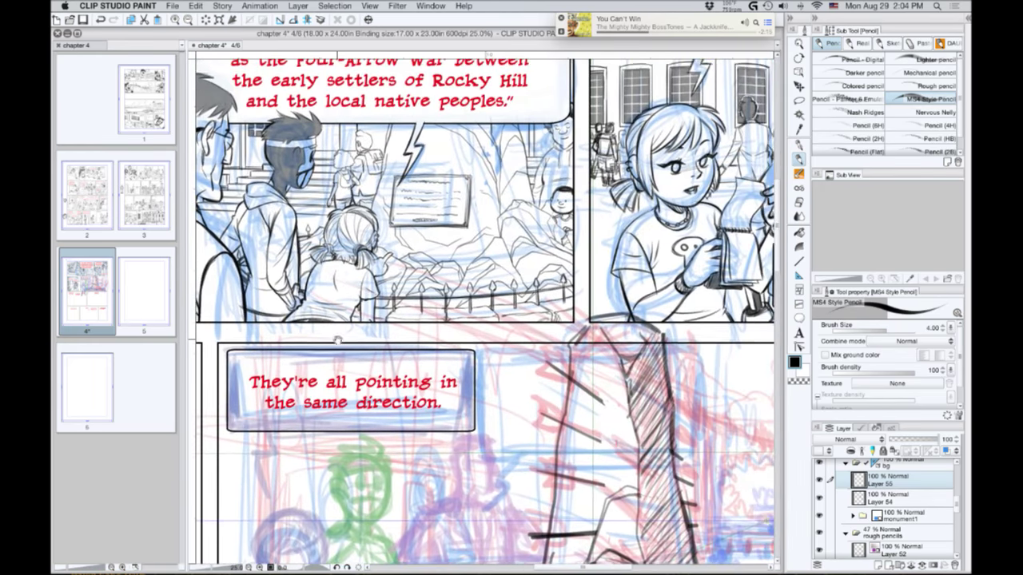
pyautogui.moveTo(547, 348)
pyautogui.mouseDown()
pyautogui.moveTo(564, 360)
pyautogui.moveTo(553, 380)
pyautogui.moveTo(571, 390)
pyautogui.moveTo(572, 370)
pyautogui.moveTo(565, 384)
pyautogui.moveTo(566, 377)
pyautogui.mouseUp()
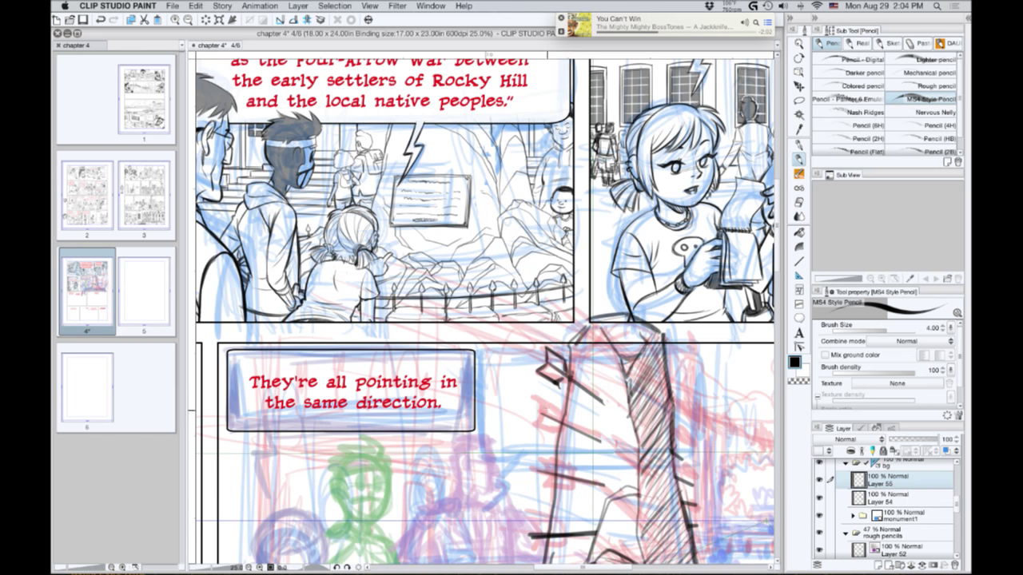
pyautogui.moveTo(545, 406)
pyautogui.mouseDown()
pyautogui.moveTo(561, 413)
pyautogui.moveTo(536, 422)
pyautogui.moveTo(546, 412)
pyautogui.moveTo(598, 441)
pyautogui.mouseUp()
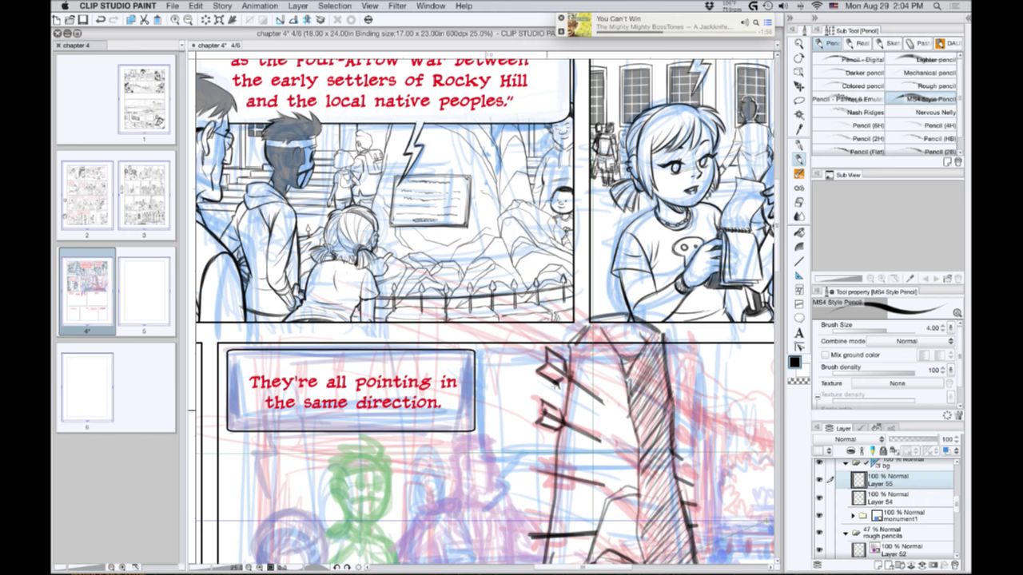
pyautogui.moveTo(552, 368); pyautogui.dragTo(604, 404)
# Rotate the canvas clockwise and pencil the fletching on the lower two arrows on the monument's left side.
pyautogui.moveTo(421, 448); pyautogui.dragTo(394, 354)
pyautogui.press('r')
pyautogui.moveTo(341, 406)
pyautogui.mouseDown()
pyautogui.moveTo(318, 356)
pyautogui.moveTo(358, 340)
pyautogui.mouseUp()
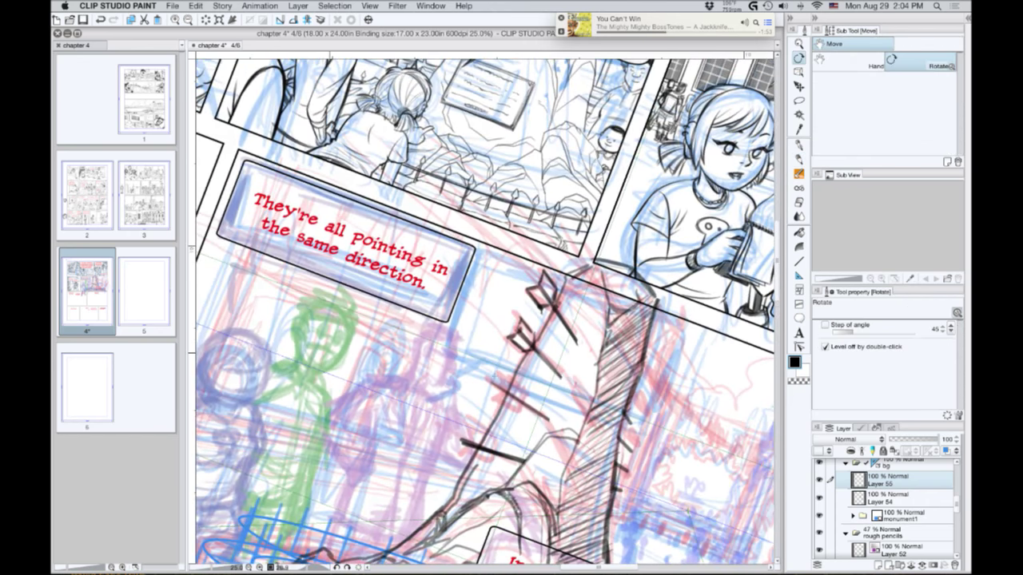
pyautogui.press('p')
pyautogui.moveTo(494, 372)
pyautogui.mouseDown()
pyautogui.moveTo(493, 383)
pyautogui.moveTo(512, 388)
pyautogui.moveTo(487, 391)
pyautogui.mouseUp()
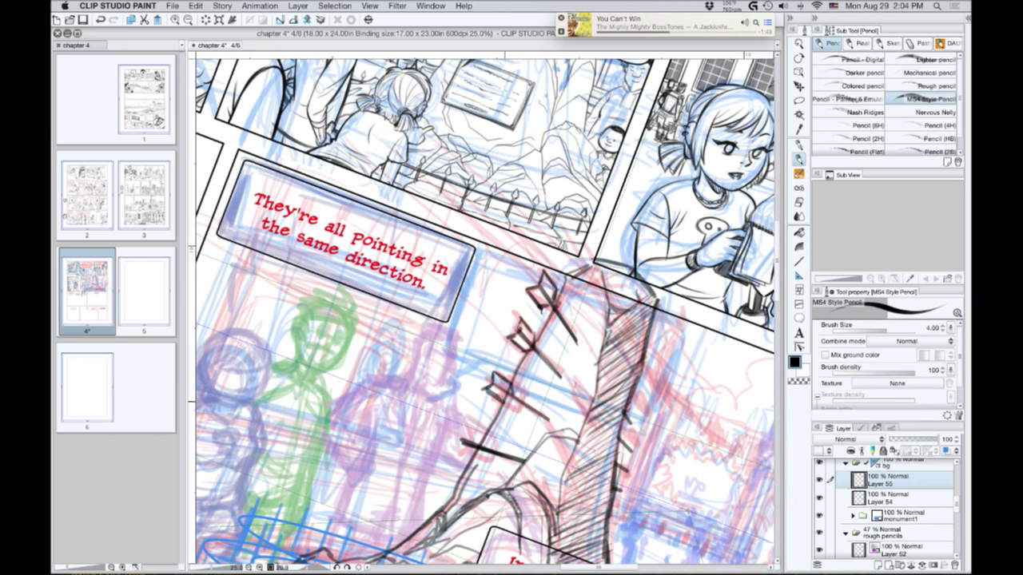
pyautogui.moveTo(486, 429)
pyautogui.mouseDown()
pyautogui.moveTo(462, 445)
pyautogui.moveTo(483, 459)
pyautogui.moveTo(460, 459)
pyautogui.moveTo(462, 441)
pyautogui.mouseUp()
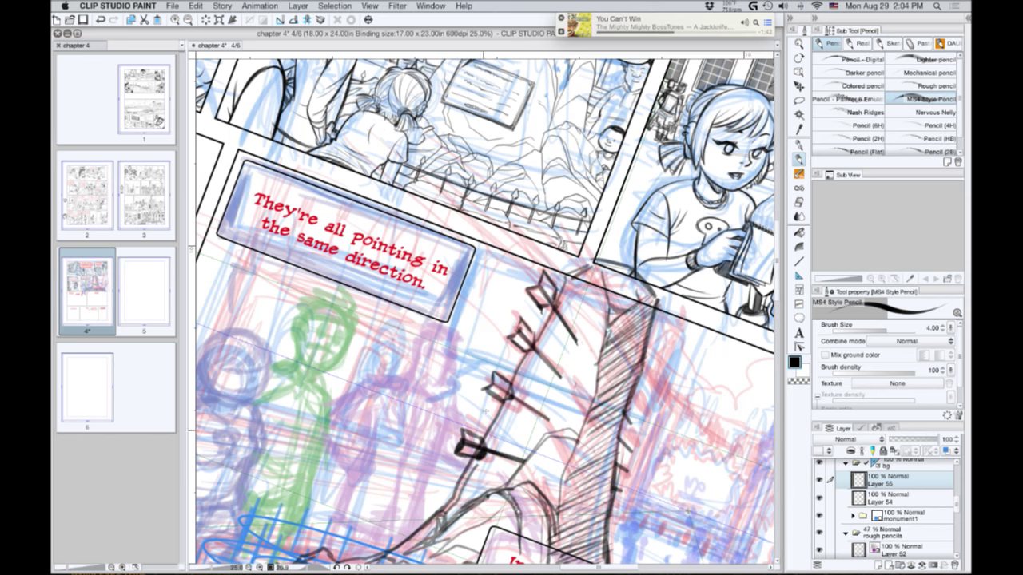
# Pencil small fletchings on the short arrows protruding from the monument's right edge.
pyautogui.moveTo(627, 414)
pyautogui.mouseDown()
pyautogui.moveTo(628, 437)
pyautogui.moveTo(622, 430)
pyautogui.mouseUp()
pyautogui.moveTo(640, 429); pyautogui.dragTo(622, 448)
pyautogui.moveTo(636, 447); pyautogui.dragTo(618, 454)
pyautogui.moveTo(629, 444)
pyautogui.mouseDown()
pyautogui.moveTo(615, 456)
pyautogui.moveTo(613, 493)
pyautogui.mouseUp()
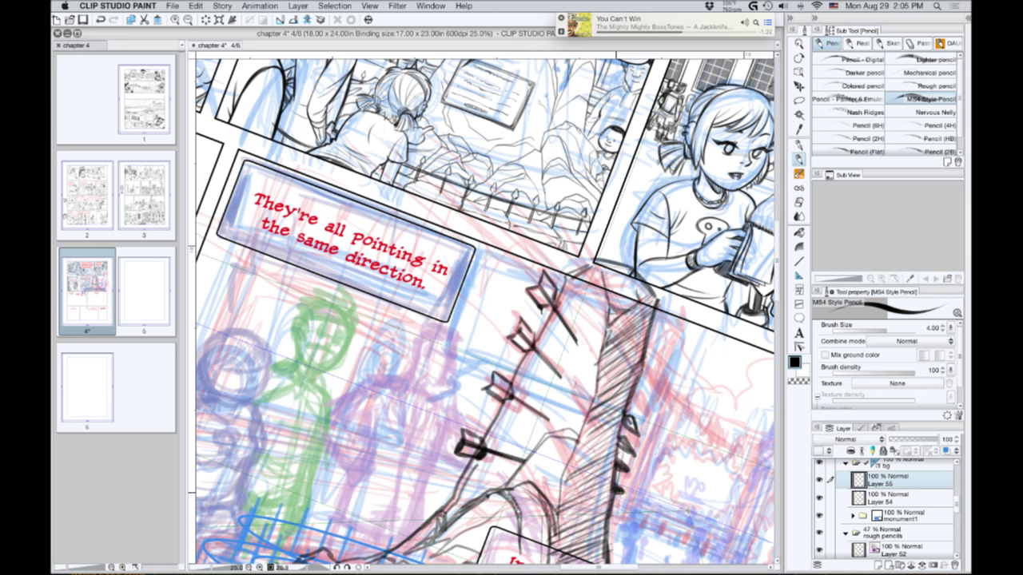
# Level the canvas and pencil lines running from the left arrows' embedded ends down to the monument's shaded side.
pyautogui.hotkey('shift', 'space')
pyautogui.moveTo(435, 388); pyautogui.dragTo(466, 401)
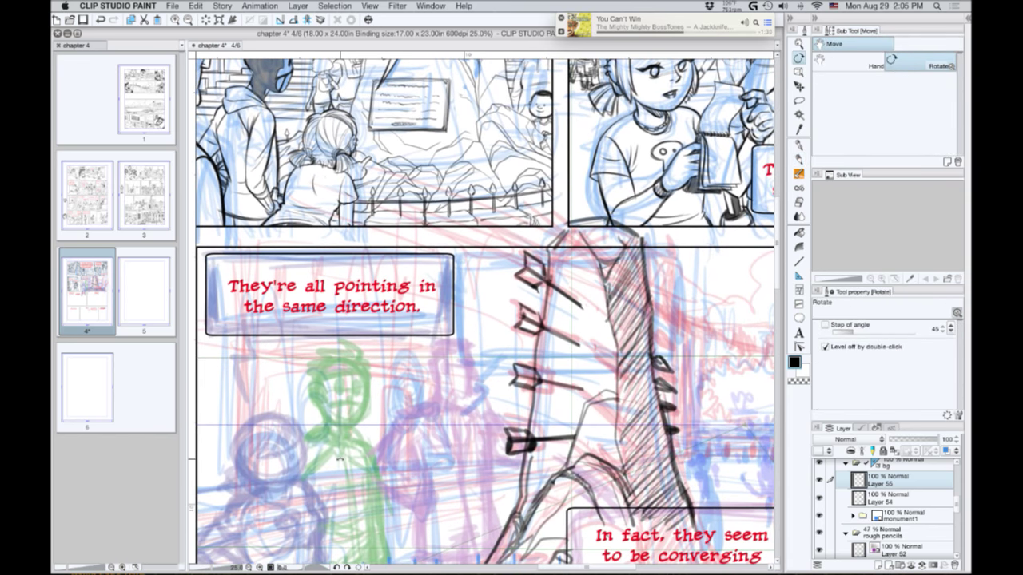
pyautogui.press('space')
pyautogui.moveTo(456, 333)
pyautogui.mouseDown()
pyautogui.moveTo(412, 402)
pyautogui.moveTo(390, 469)
pyautogui.moveTo(383, 435)
pyautogui.mouseUp()
pyautogui.moveTo(508, 407)
pyautogui.mouseDown()
pyautogui.moveTo(544, 447)
pyautogui.moveTo(525, 469)
pyautogui.moveTo(547, 491)
pyautogui.mouseUp()
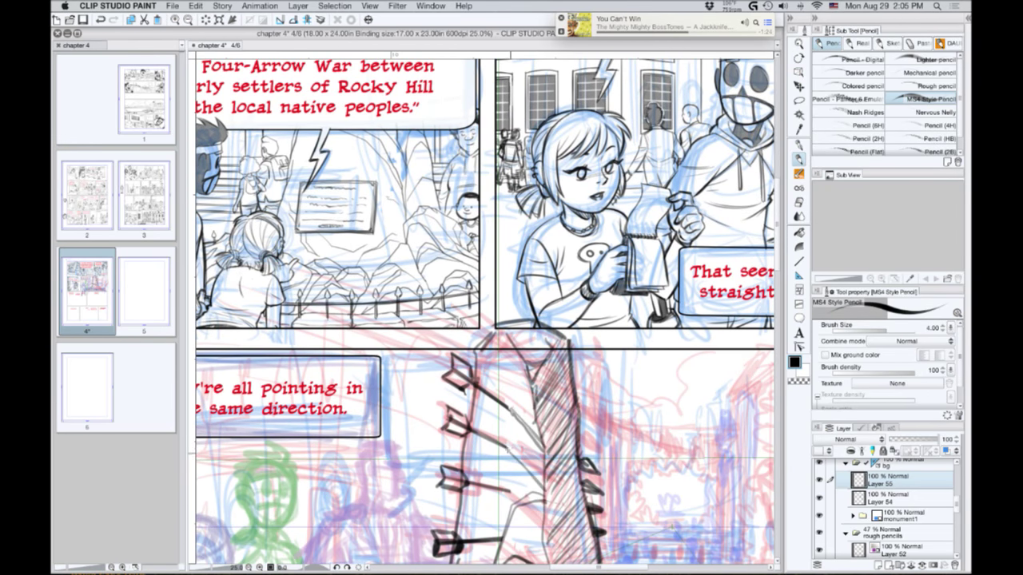
pyautogui.moveTo(509, 448); pyautogui.dragTo(546, 488)
pyautogui.scroll(-6, 483, 312)
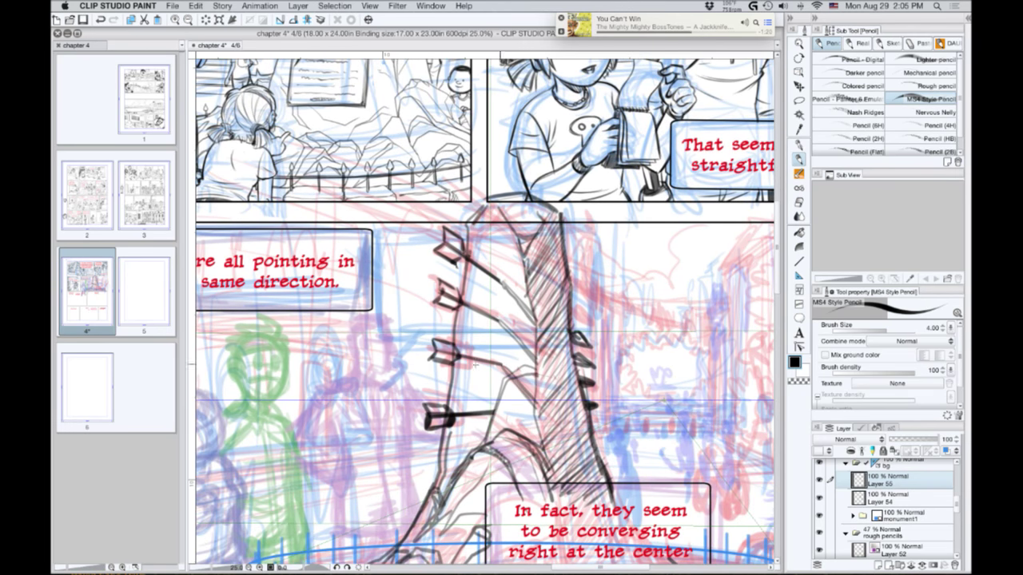
pyautogui.moveTo(493, 410); pyautogui.dragTo(548, 478)
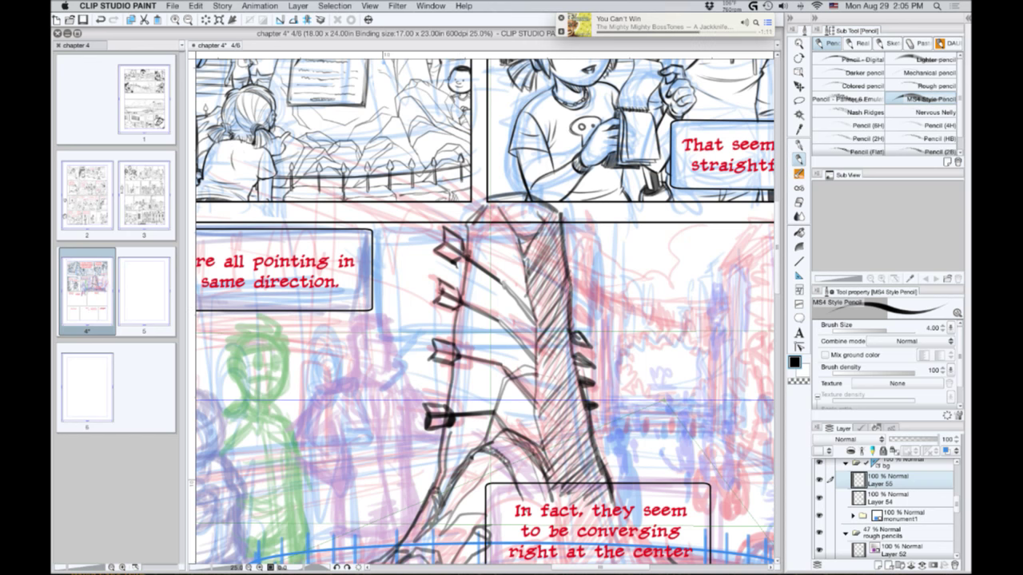
pyautogui.press('super+Tab')
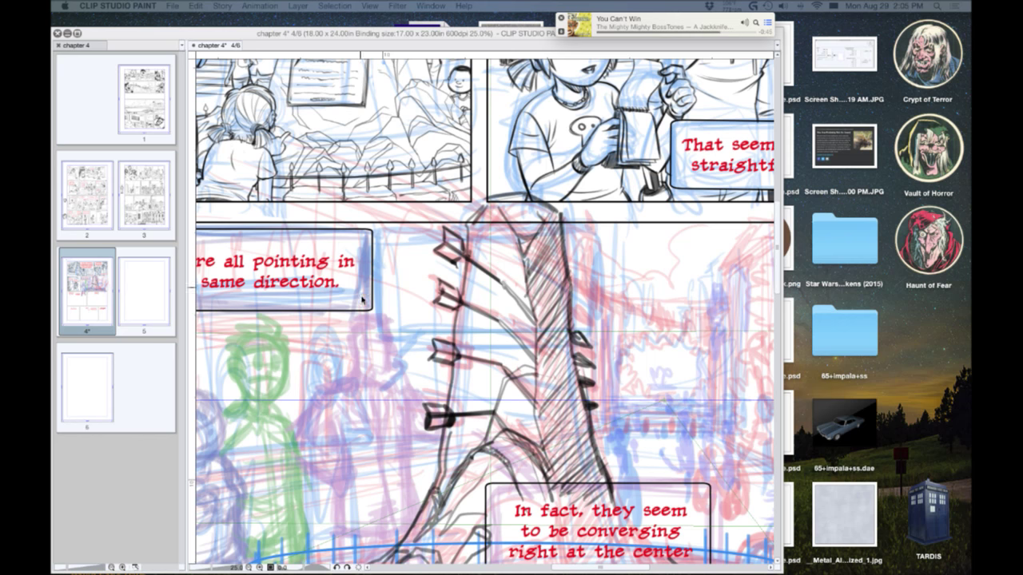
pyautogui.press('Tab')
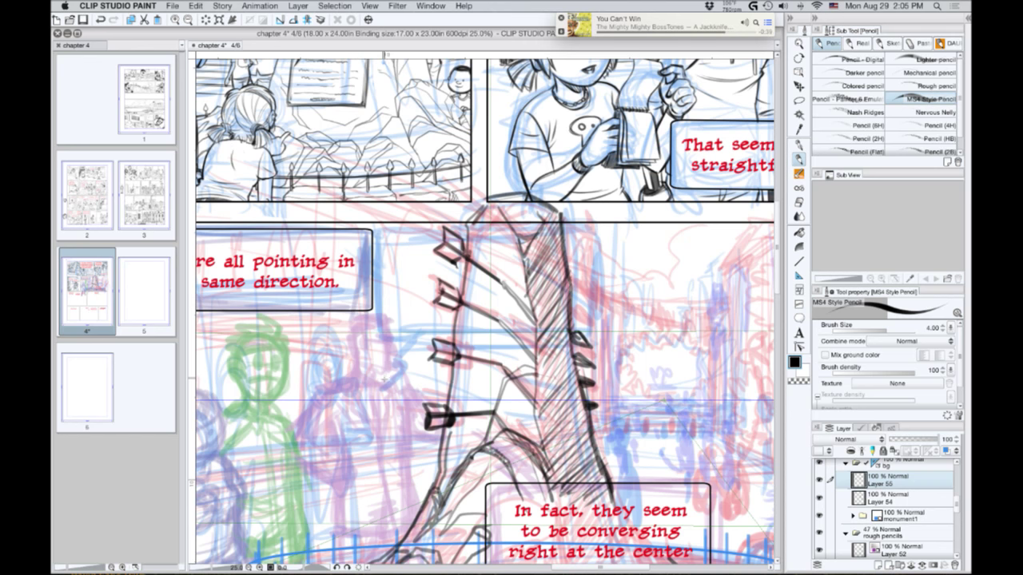
pyautogui.scroll(3, 384, 380)
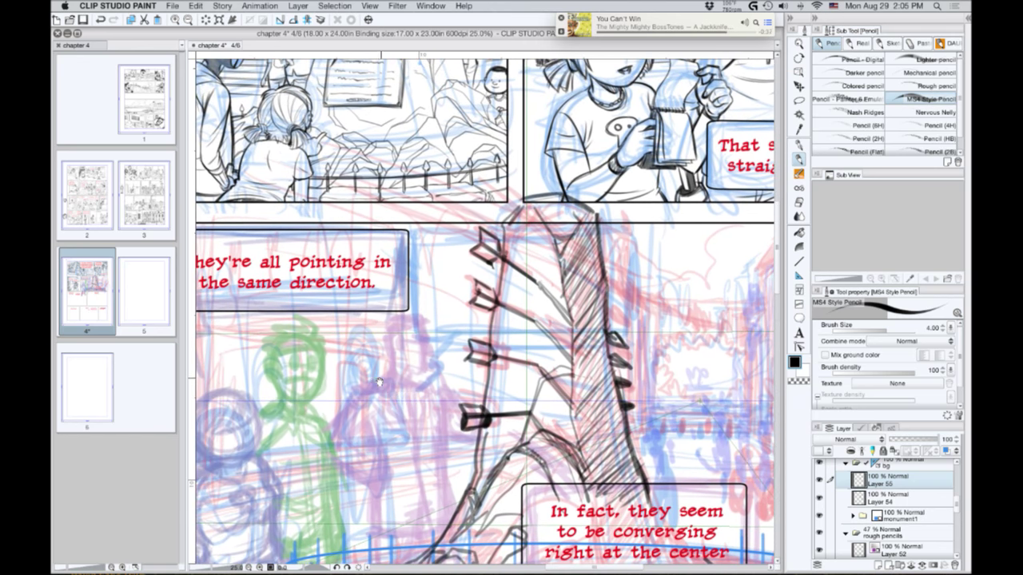
pyautogui.scroll(4, 380, 382)
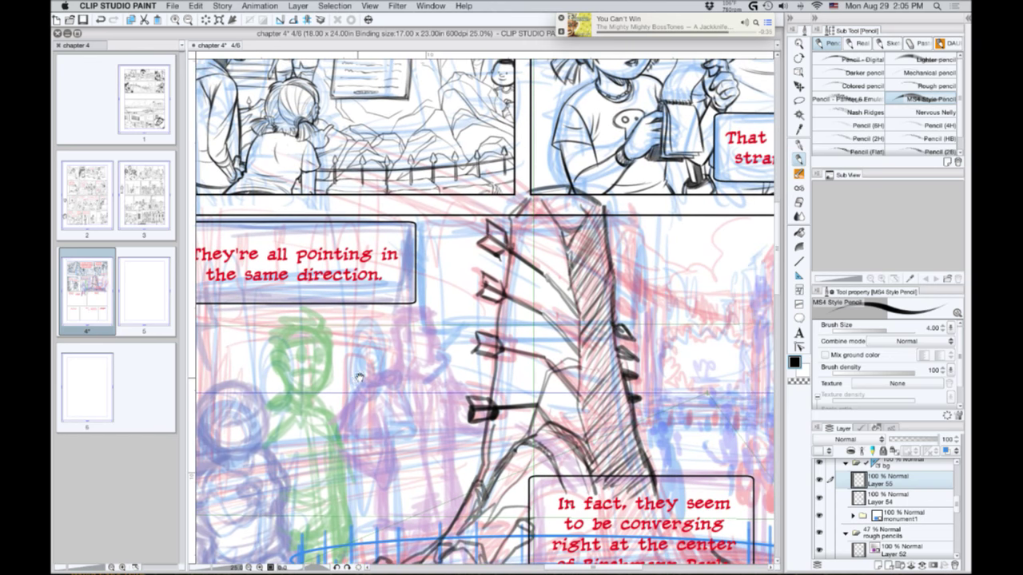
pyautogui.hscroll(2, 394, 381)
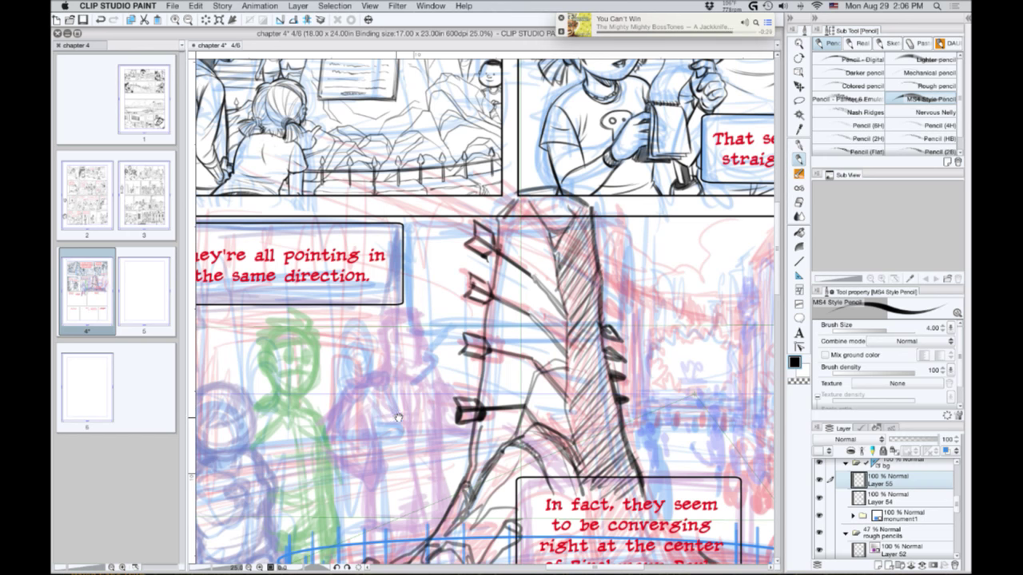
pyautogui.hscroll(-3, 396, 421)
pyautogui.scroll(-2, 396, 422)
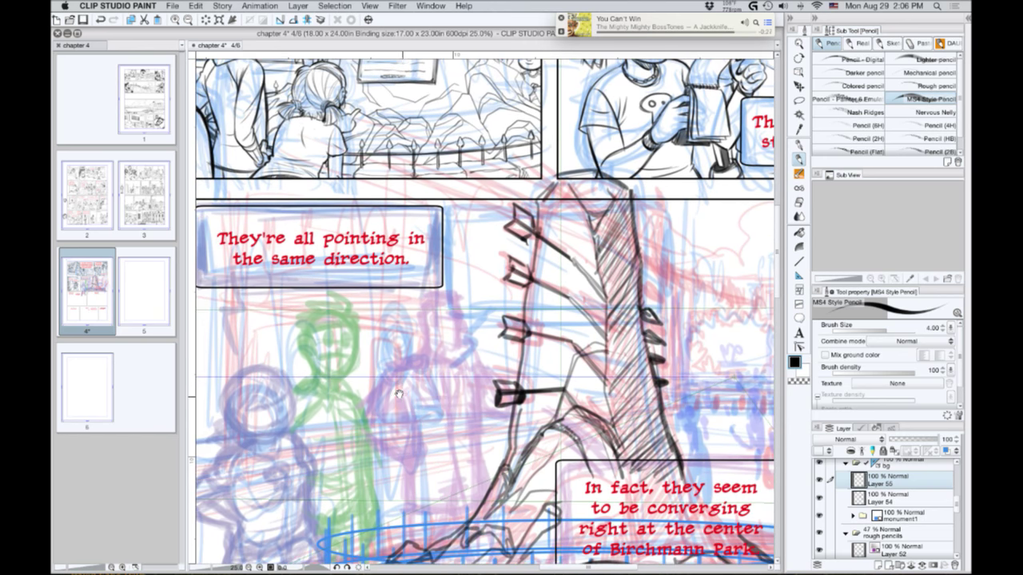
pyautogui.hscroll(-1, 412, 414)
pyautogui.scroll(-1, 411, 415)
pyautogui.hscroll(-1, 405, 410)
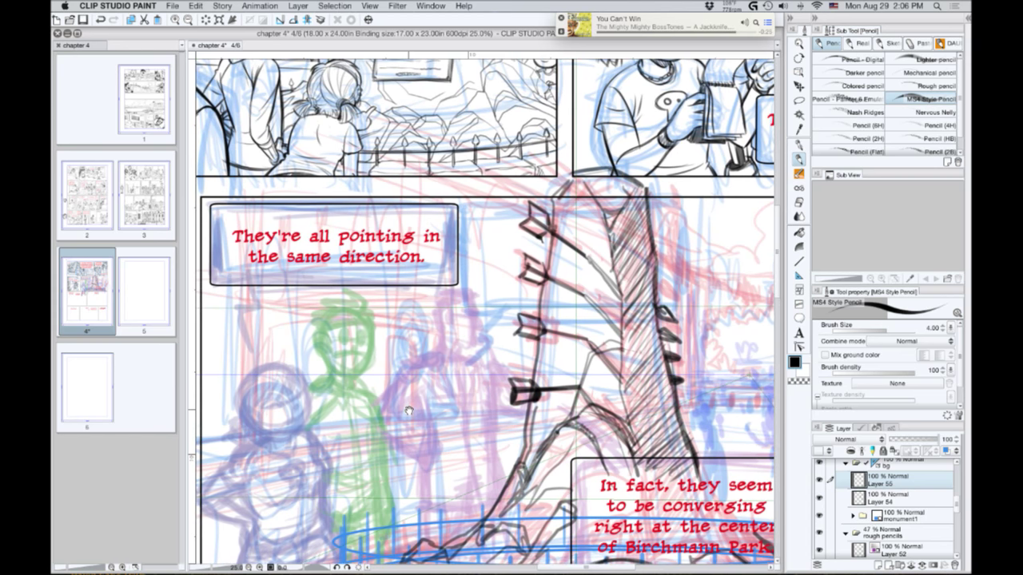
pyautogui.hscroll(-2, 415, 411)
pyautogui.scroll(2, 415, 411)
pyautogui.hscroll(1, 415, 411)
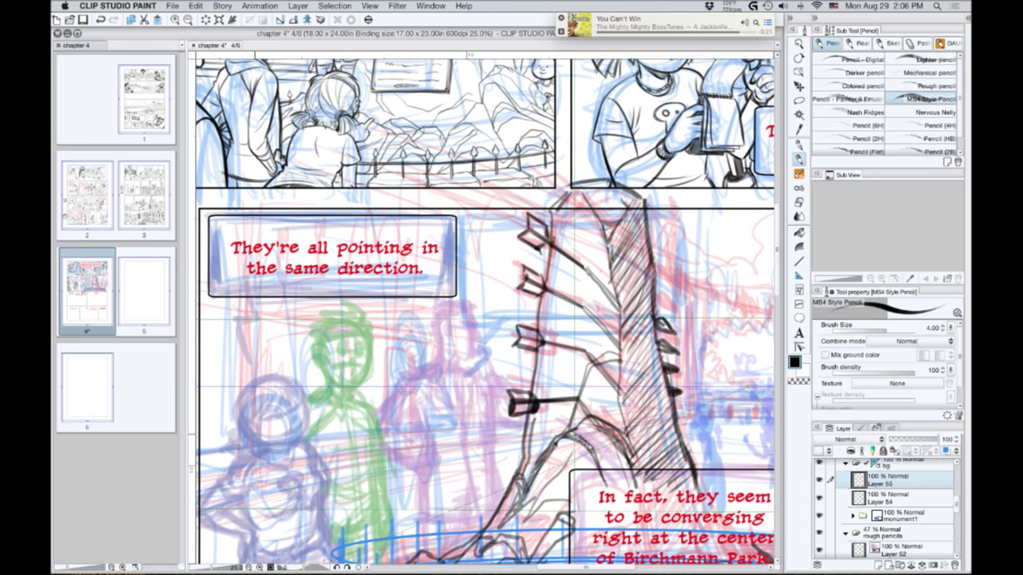
pyautogui.scroll(-2, 257, 435)
# Select Layer 55 and Layer 54 together and move them into the monument1 folder.
pyautogui.moveTo(270, 471); pyautogui.dragTo(299, 382)
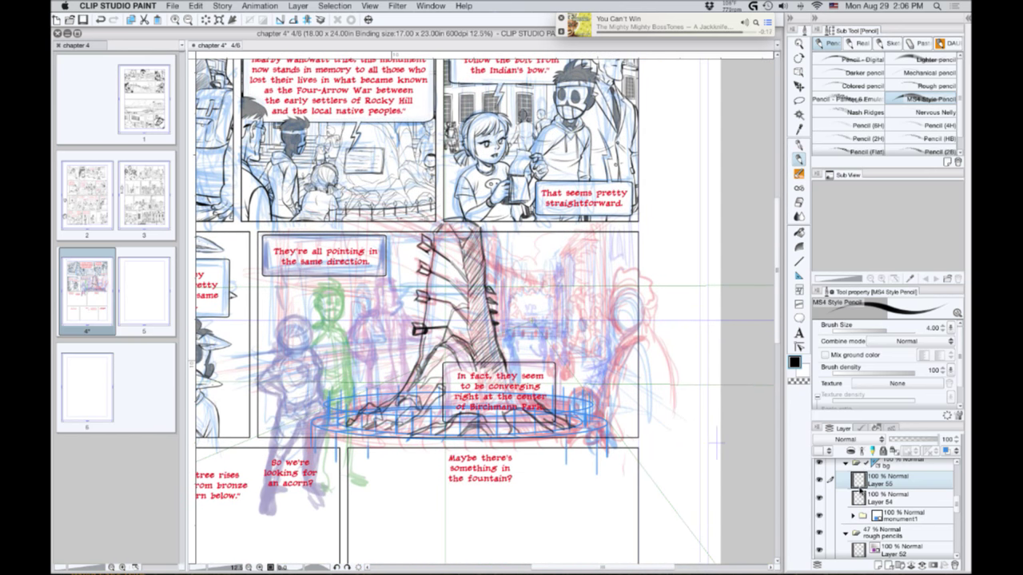
pyautogui.click(819, 498)
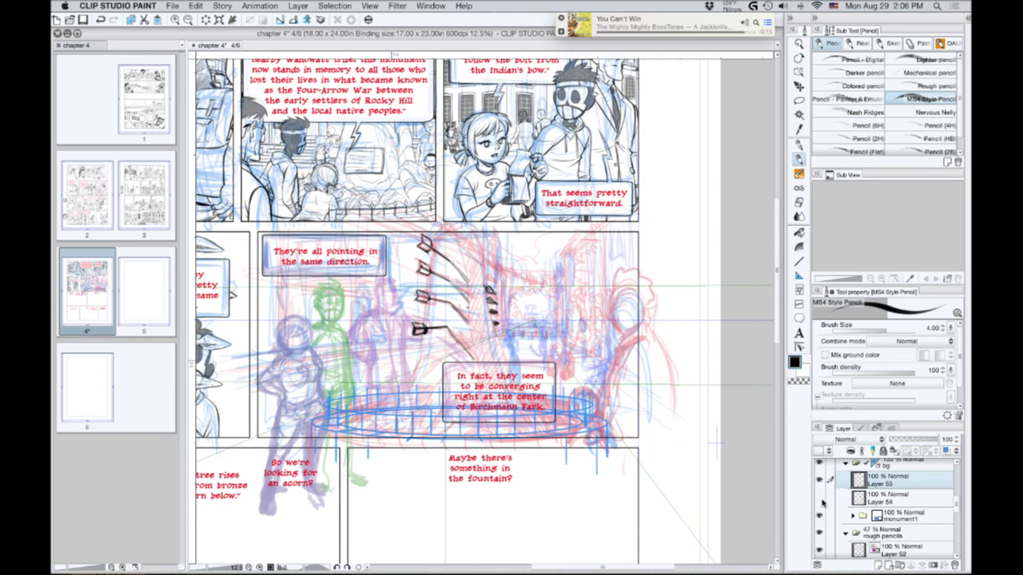
pyautogui.click(819, 499)
pyautogui.keyDown('shift'); pyautogui.click(879, 497); pyautogui.keyUp('shift')
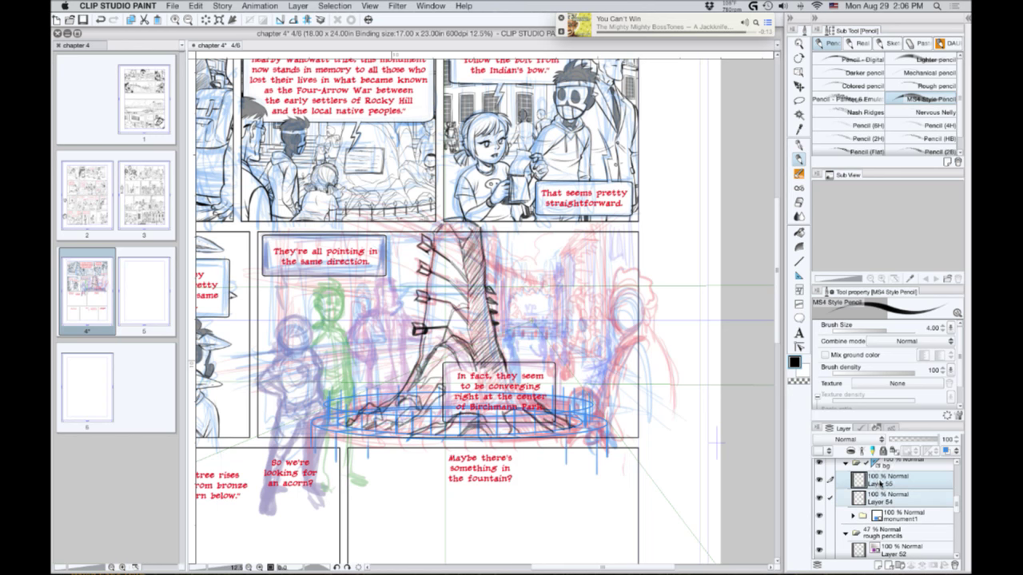
pyautogui.moveTo(891, 513); pyautogui.dragTo(884, 518)
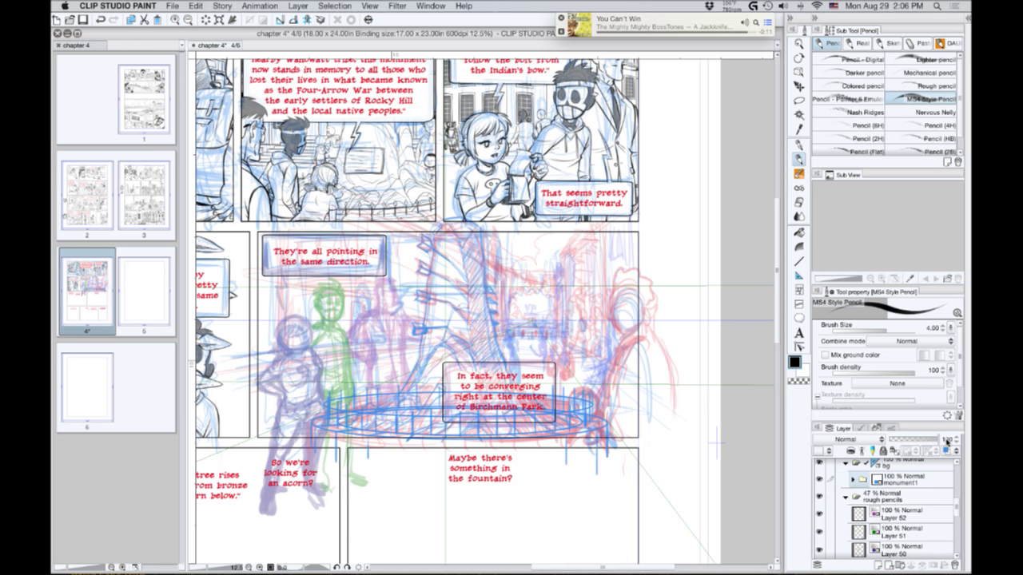
# Change the monument1 folder's layer color to red.
pyautogui.click(891, 484)
pyautogui.click(957, 451)
pyautogui.click(948, 465)
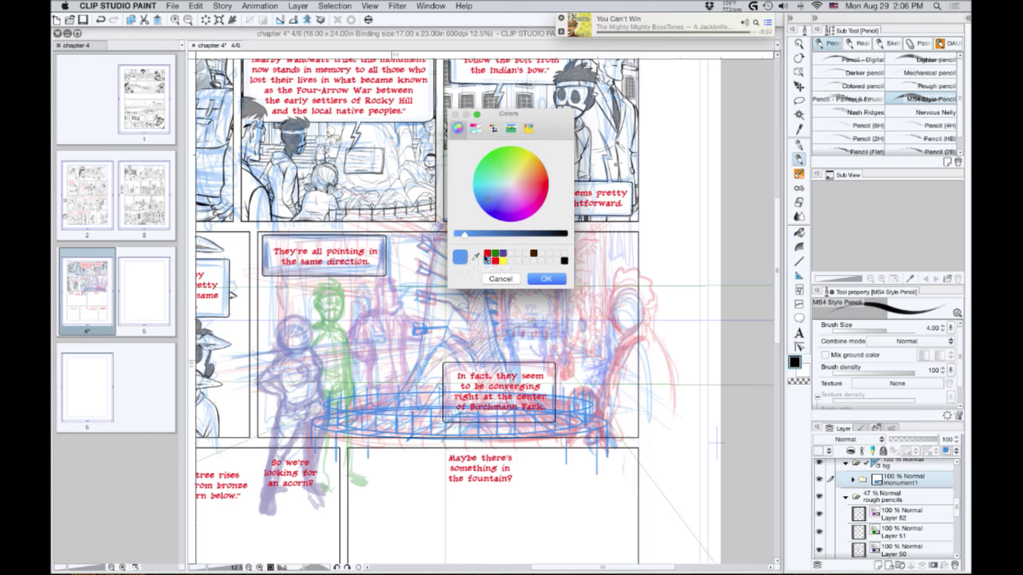
pyautogui.click(489, 255)
pyautogui.click(546, 278)
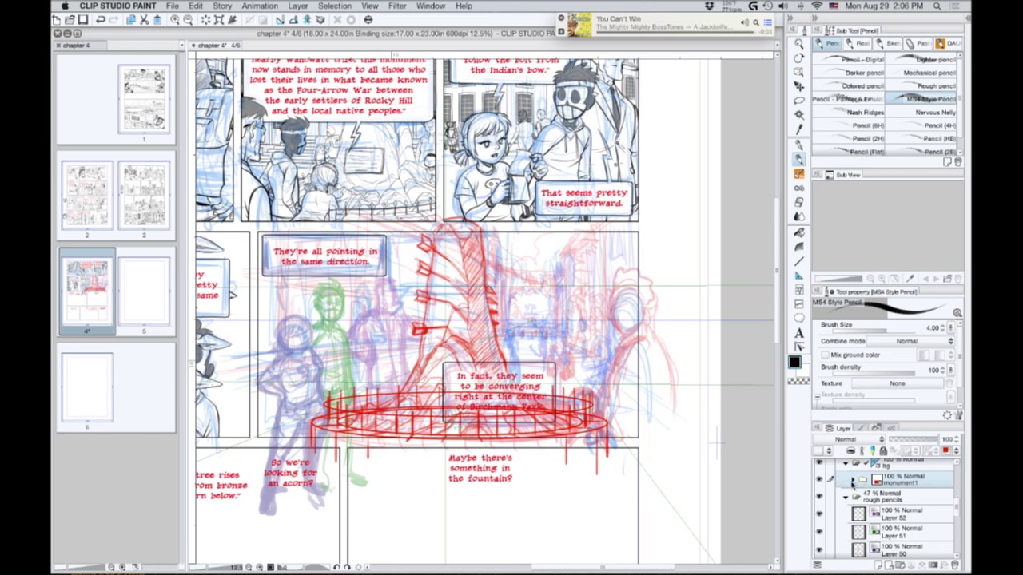
# Expand the monument1 folder, switch its layers' visibility off and on to examine what each holds, and collapse the folder.
pyautogui.click(852, 481)
pyautogui.click(818, 532)
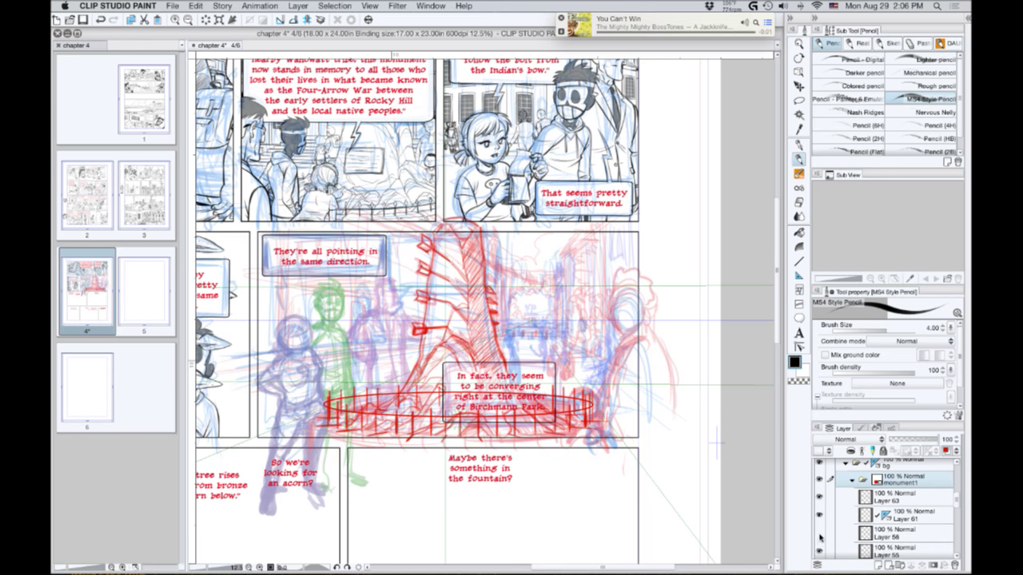
pyautogui.click(819, 531)
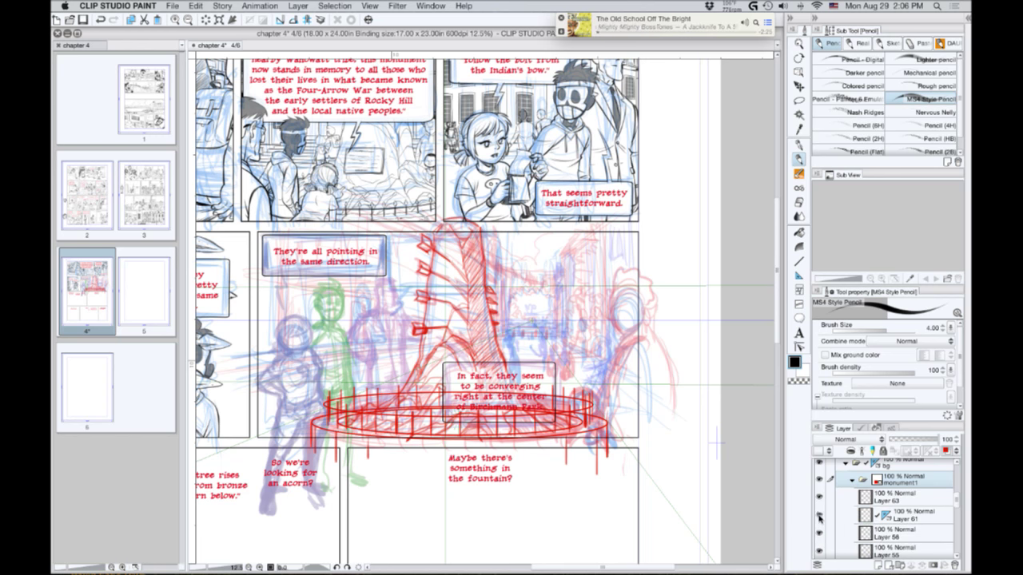
pyautogui.click(819, 500)
pyautogui.click(819, 502)
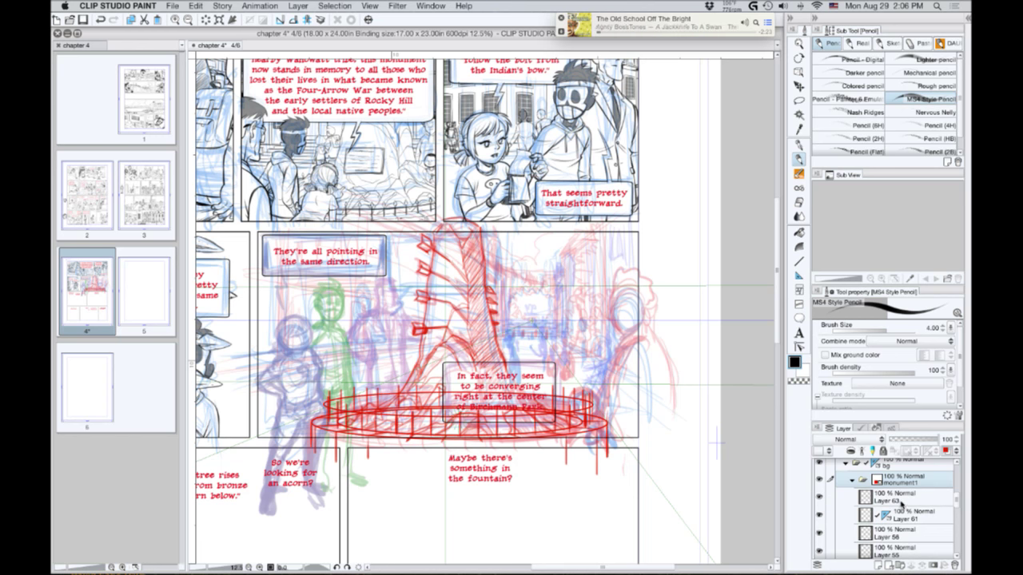
pyautogui.click(908, 505)
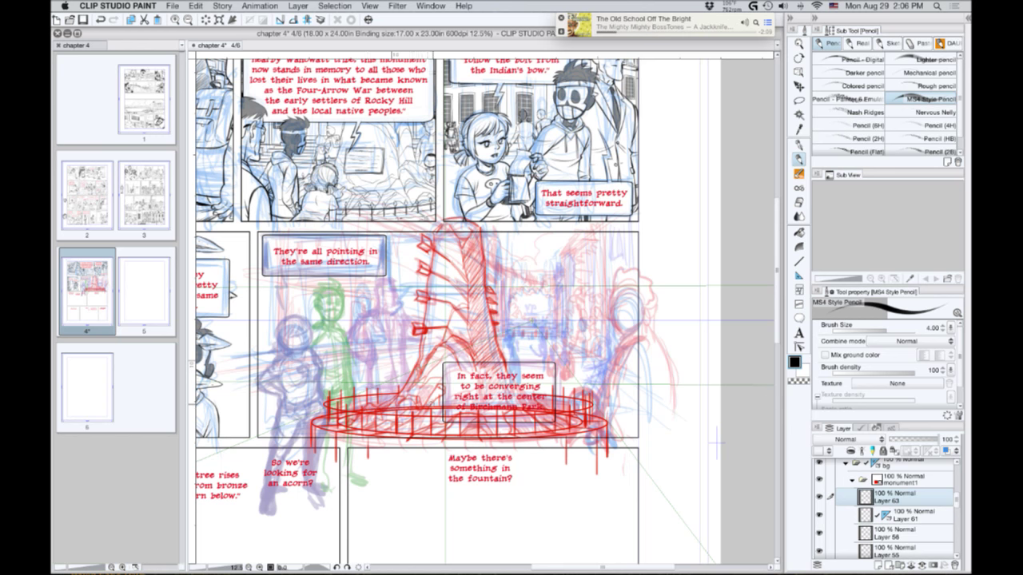
pyautogui.click(819, 518)
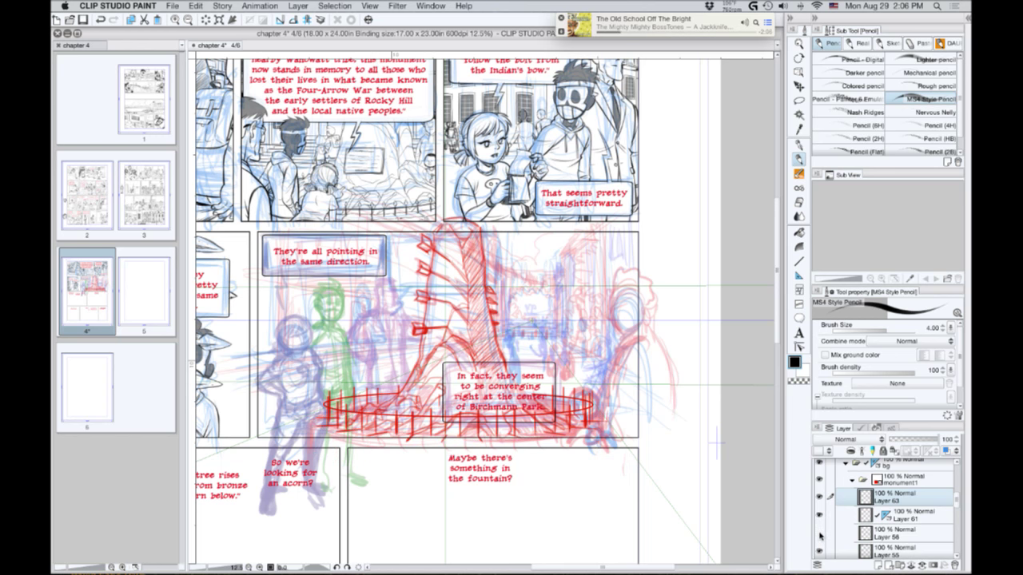
pyautogui.click(819, 535)
pyautogui.click(820, 533)
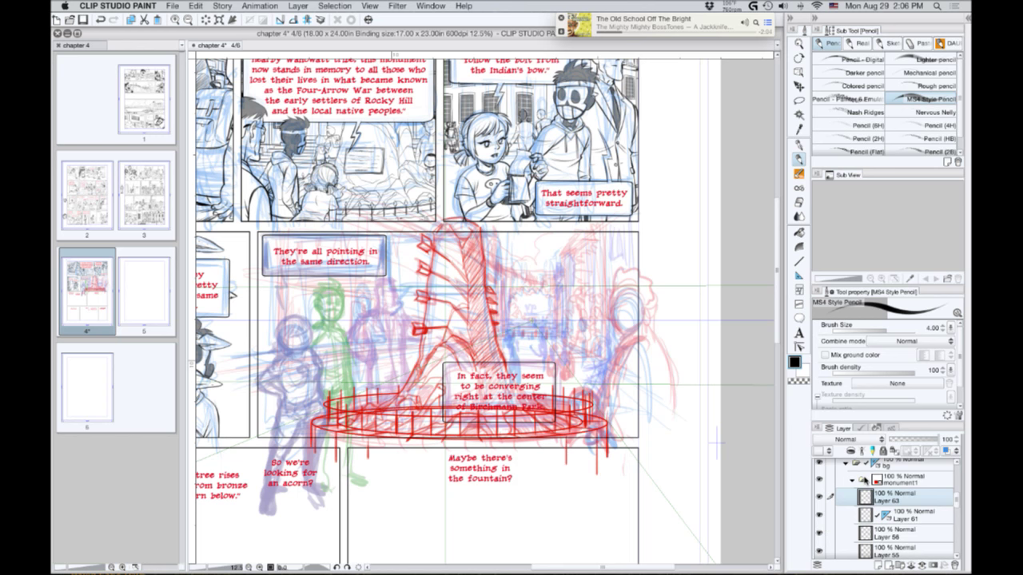
pyautogui.click(888, 541)
pyautogui.click(819, 535)
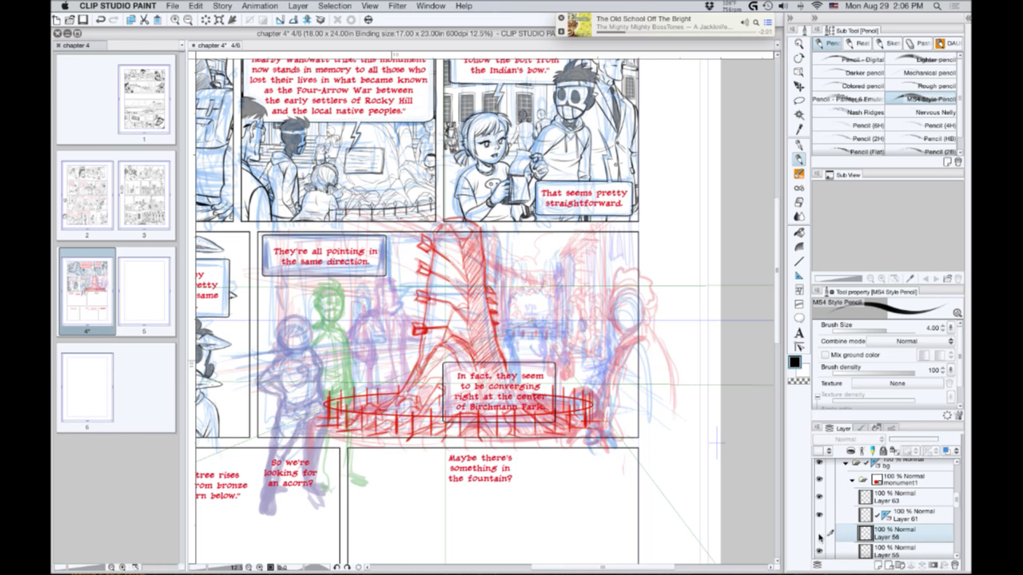
pyautogui.click(819, 533)
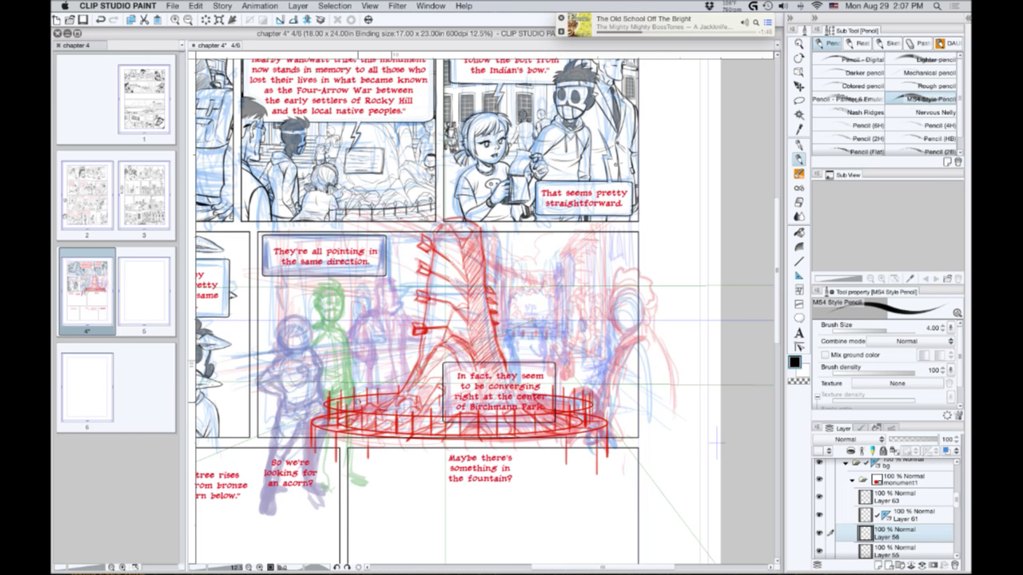
pyautogui.scroll(-2, 286, 294)
pyautogui.scroll(2, 286, 351)
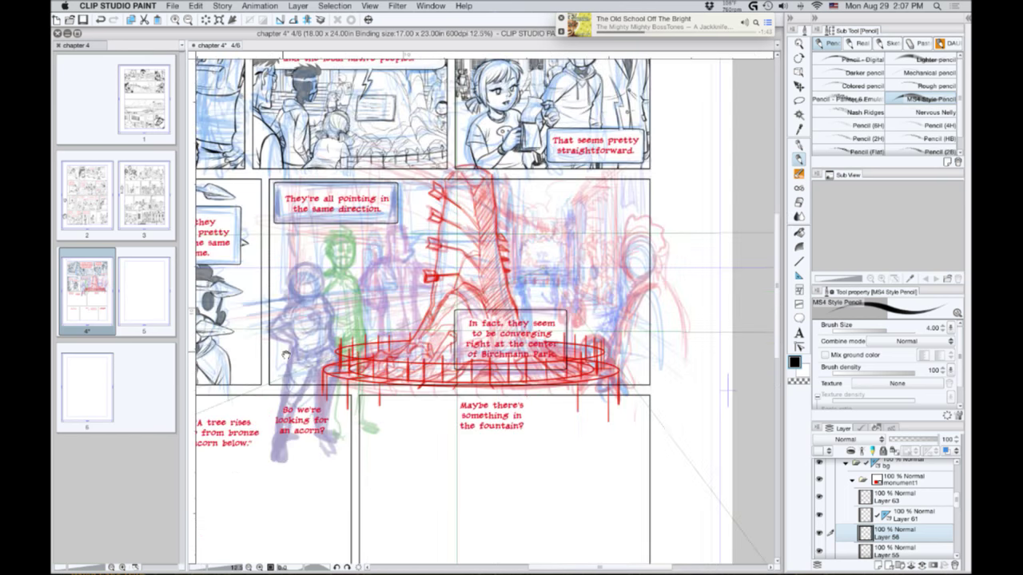
pyautogui.click(853, 481)
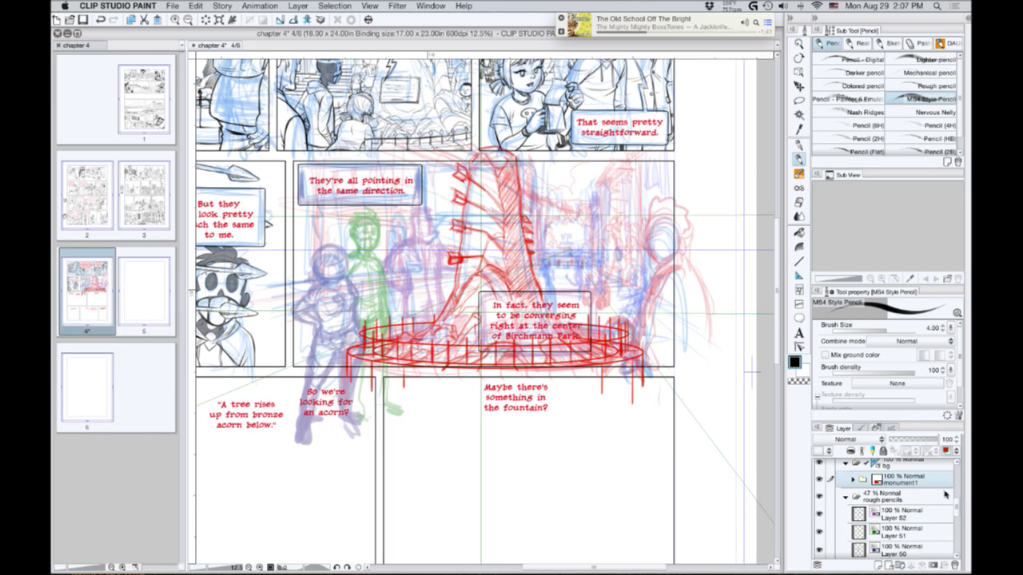
# Show the kid and dad1 layers so the foreground figures appear at the park panel's right side.
pyautogui.moveTo(955, 507); pyautogui.dragTo(954, 495)
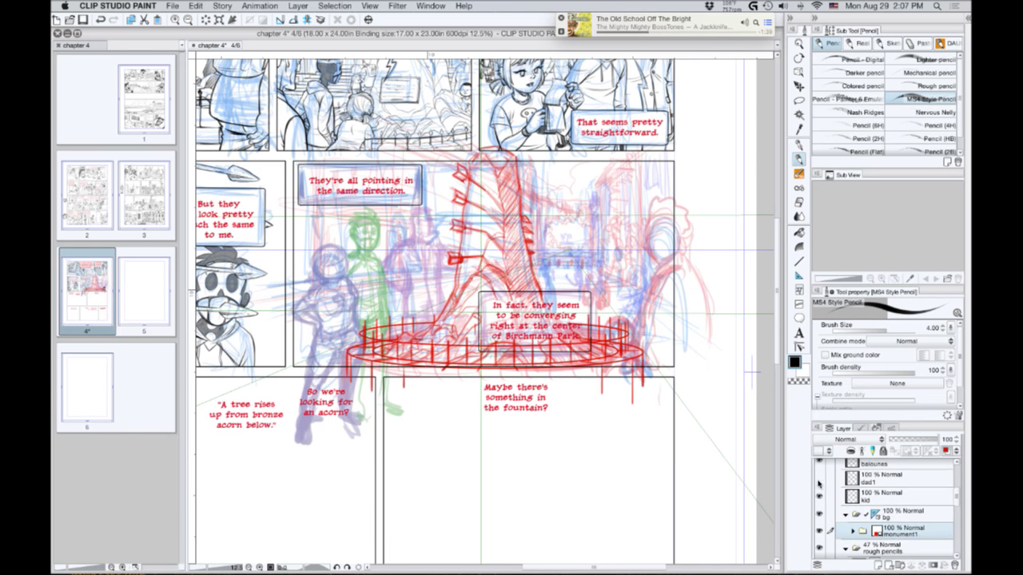
pyautogui.click(819, 495)
pyautogui.click(818, 477)
pyautogui.moveTo(305, 371); pyautogui.dragTo(355, 366)
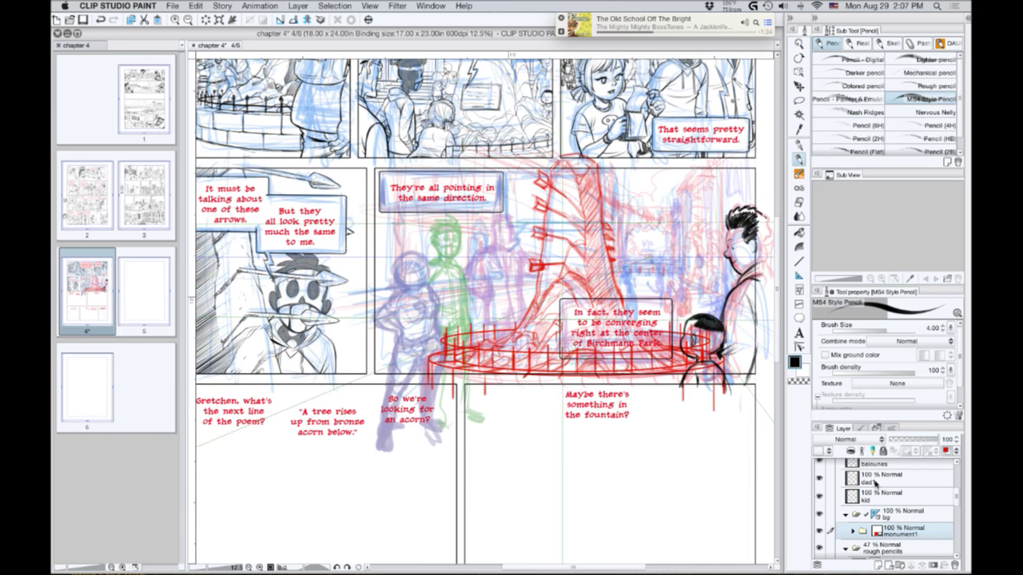
# Add a new layer directly above dad1 and name it g1.
pyautogui.click(875, 481)
pyautogui.click(879, 566)
pyautogui.doubleClick(878, 483)
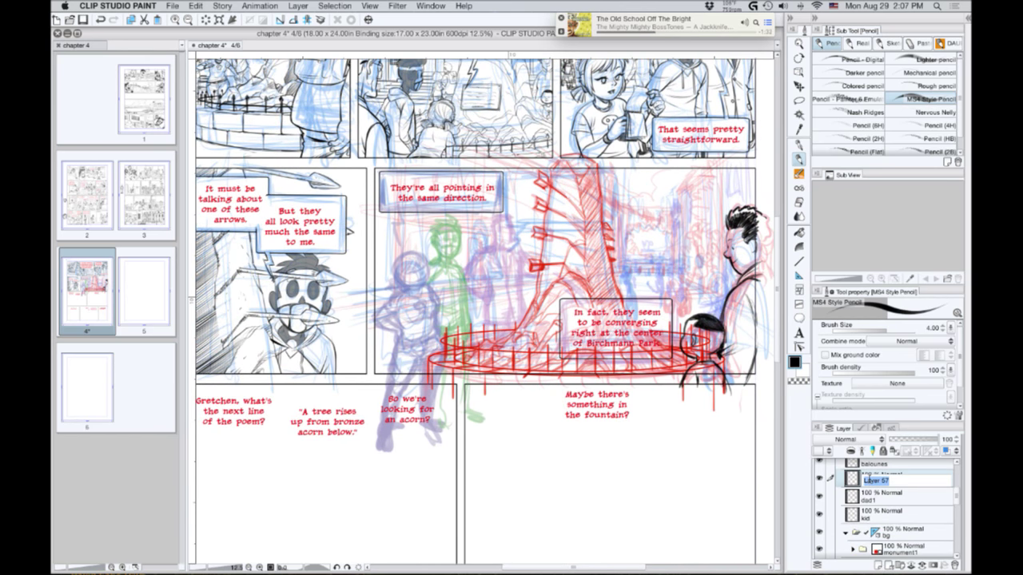
pyautogui.write('g1')
pyautogui.press('Return')
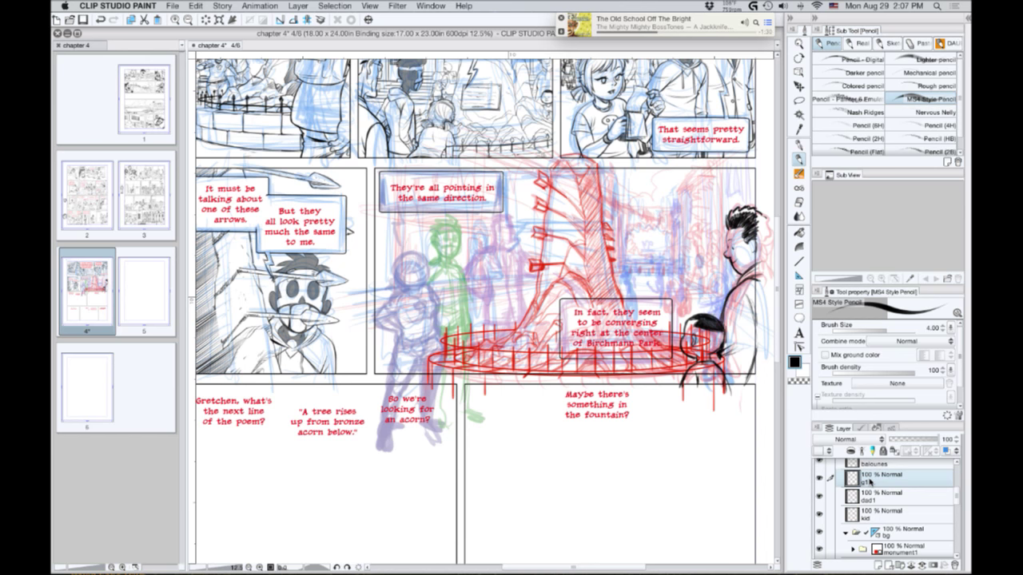
# Set the MS4 Style Pencil's brush size to 1.70 and tilt the canvas counterclockwise around the blue-purple figure in the park panel.
pyautogui.scroll(2, 309, 273)
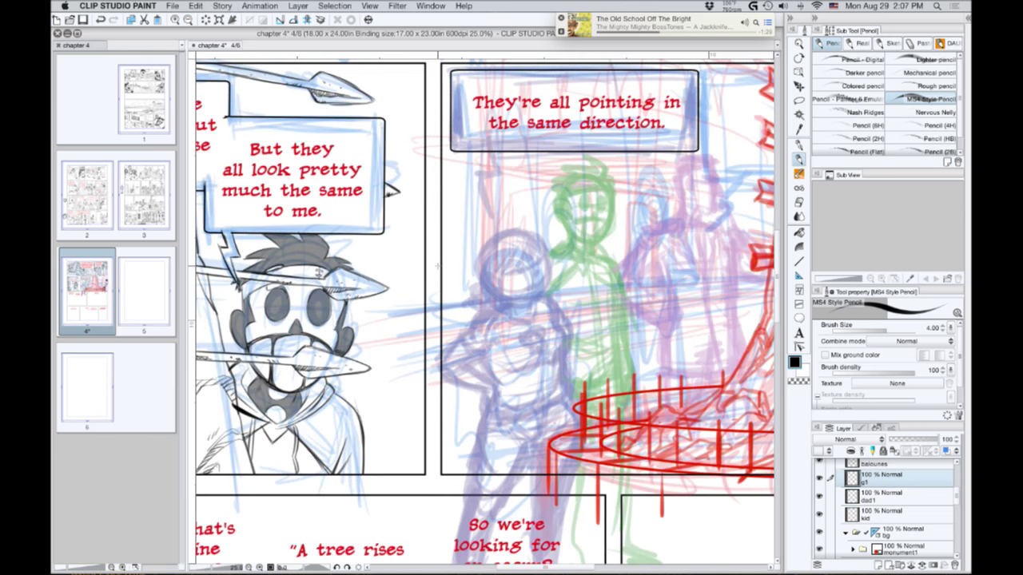
pyautogui.press('[')
pyautogui.press('[')
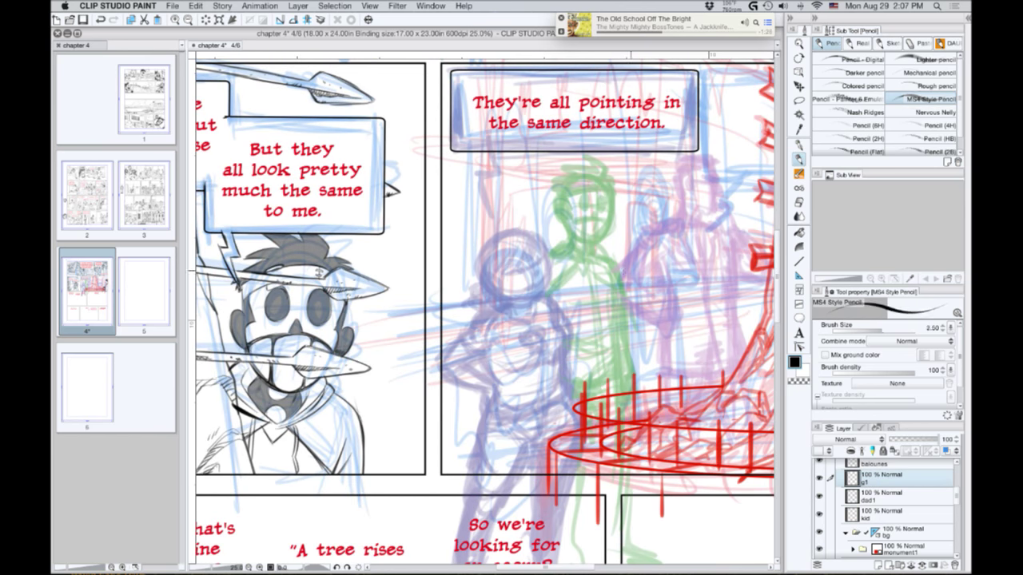
pyautogui.press('[')
pyautogui.press('[')
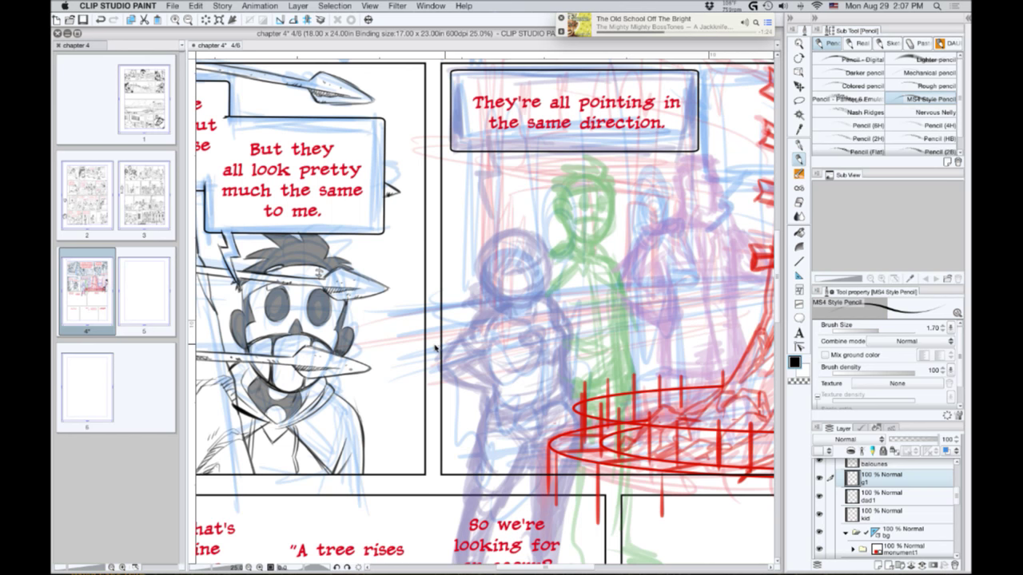
pyautogui.scroll(1, 437, 348)
pyautogui.moveTo(437, 350); pyautogui.dragTo(393, 339)
pyautogui.press('r')
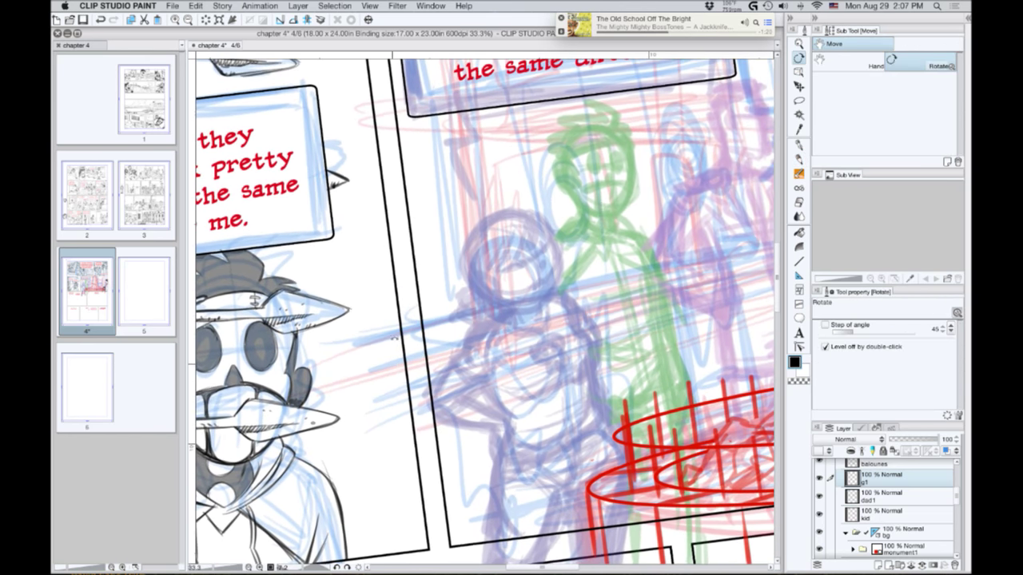
pyautogui.press('p')
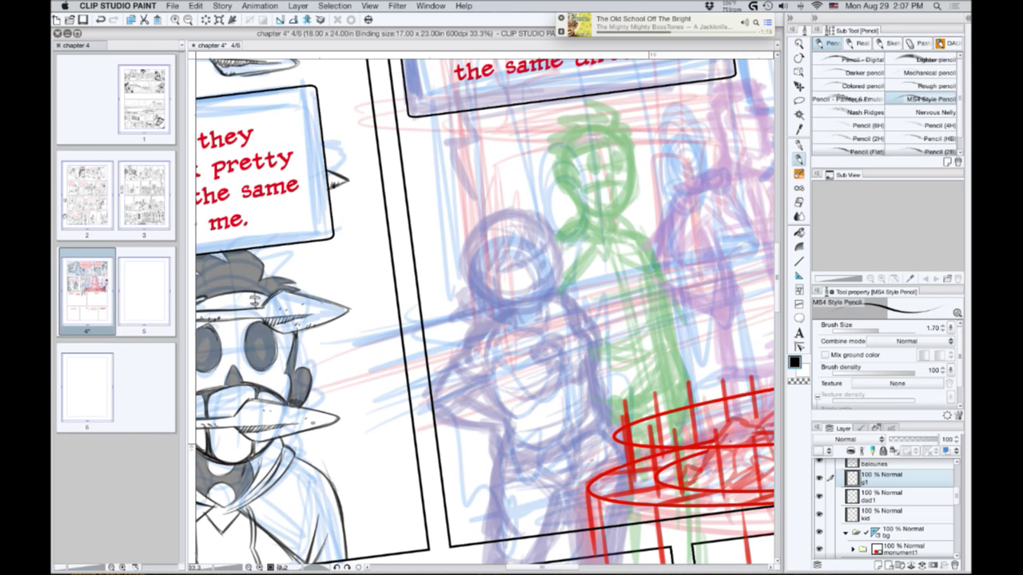
pyautogui.press('super+Tab')
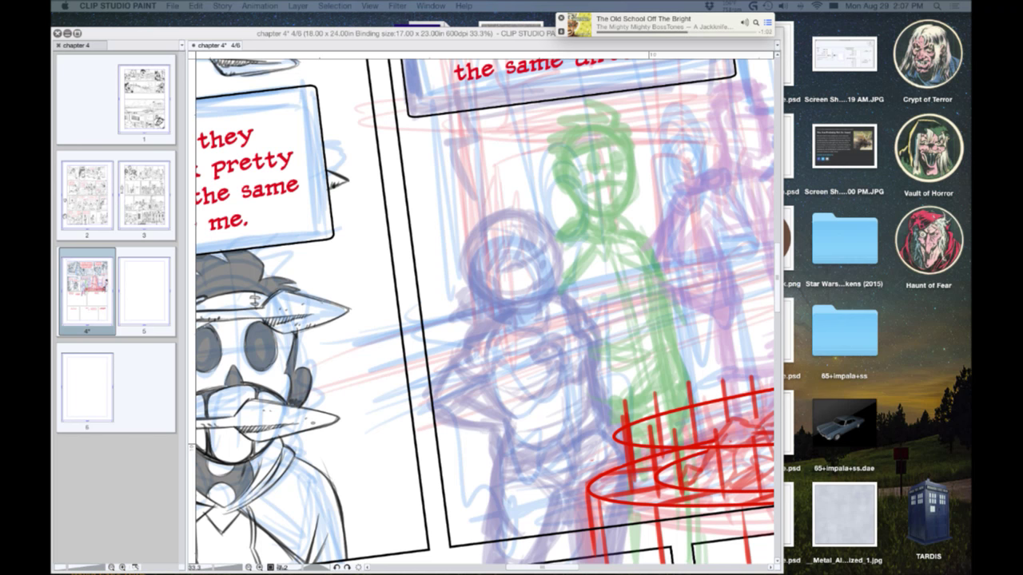
pyautogui.press('Tab')
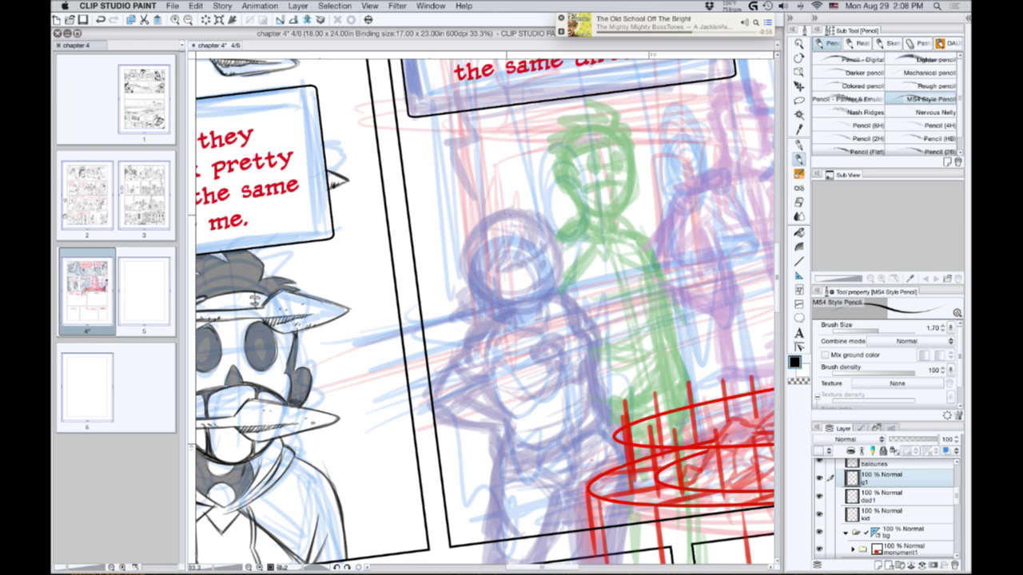
# Pencil the blue-purple figure's round head with a slanted eye line, a curved center line and short neck lines on layer g1.
pyautogui.moveTo(509, 215)
pyautogui.mouseDown()
pyautogui.moveTo(548, 233)
pyautogui.moveTo(560, 273)
pyautogui.moveTo(548, 302)
pyautogui.moveTo(538, 220)
pyautogui.moveTo(518, 213)
pyautogui.mouseUp()
pyautogui.moveTo(506, 272); pyautogui.dragTo(535, 256)
pyautogui.moveTo(532, 220)
pyautogui.mouseDown()
pyautogui.moveTo(560, 260)
pyautogui.moveTo(553, 302)
pyautogui.mouseUp()
pyautogui.moveTo(544, 228)
pyautogui.mouseDown()
pyautogui.moveTo(519, 215)
pyautogui.moveTo(486, 227)
pyautogui.moveTo(505, 213)
pyautogui.mouseUp()
pyautogui.moveTo(505, 213)
pyautogui.mouseDown()
pyautogui.moveTo(467, 242)
pyautogui.moveTo(464, 266)
pyautogui.mouseUp()
pyautogui.moveTo(471, 229)
pyautogui.mouseDown()
pyautogui.moveTo(471, 286)
pyautogui.moveTo(529, 314)
pyautogui.moveTo(555, 301)
pyautogui.moveTo(556, 252)
pyautogui.moveTo(507, 214)
pyautogui.moveTo(464, 254)
pyautogui.mouseUp()
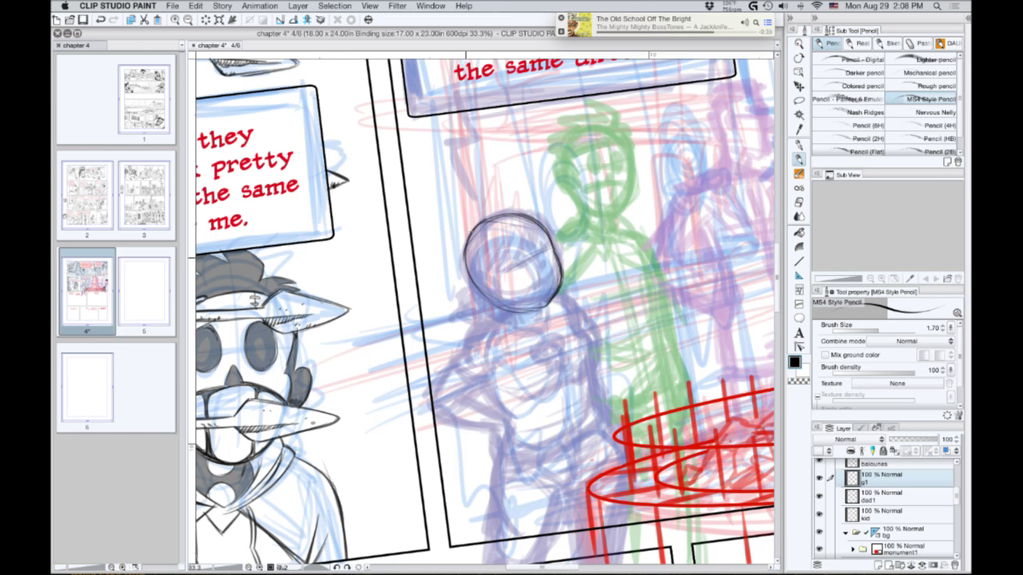
pyautogui.moveTo(546, 250); pyautogui.dragTo(494, 277)
pyautogui.moveTo(514, 228)
pyautogui.mouseDown()
pyautogui.moveTo(540, 256)
pyautogui.moveTo(523, 235)
pyautogui.moveTo(541, 320)
pyautogui.moveTo(540, 310)
pyautogui.moveTo(513, 320)
pyautogui.mouseUp()
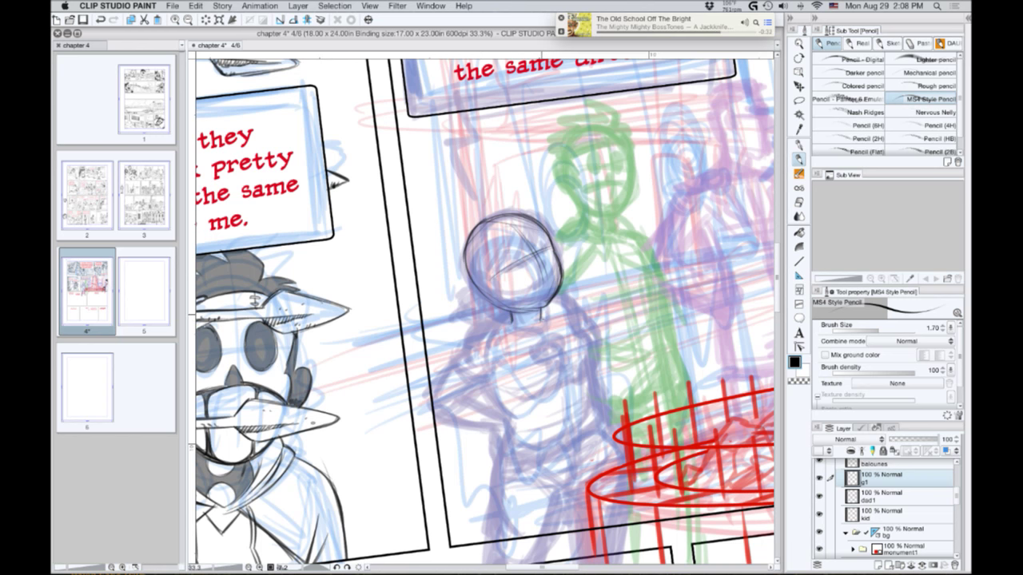
# Add a new layer inside the bg folder, above the monument1 folder.
pyautogui.scroll(-1, 498, 231)
pyautogui.moveTo(539, 287); pyautogui.dragTo(435, 336)
pyautogui.click(879, 547)
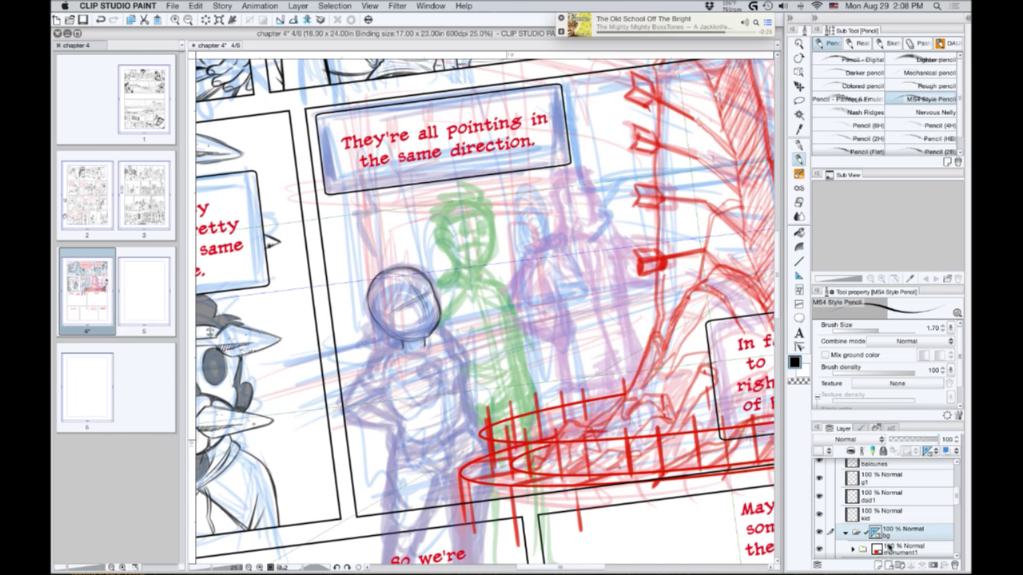
pyautogui.click(877, 565)
# Draw a long straight horizon line across the park panel on the new layer, passing just above the blue-purple figure's head.
pyautogui.press('super+minus')
pyautogui.press('super+minus')
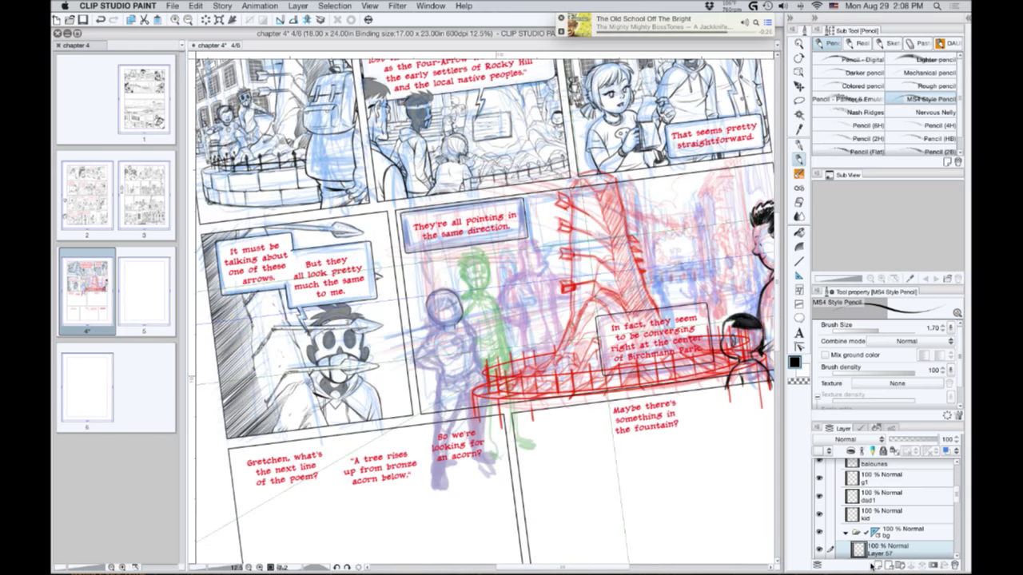
pyautogui.moveTo(496, 363); pyautogui.dragTo(369, 413)
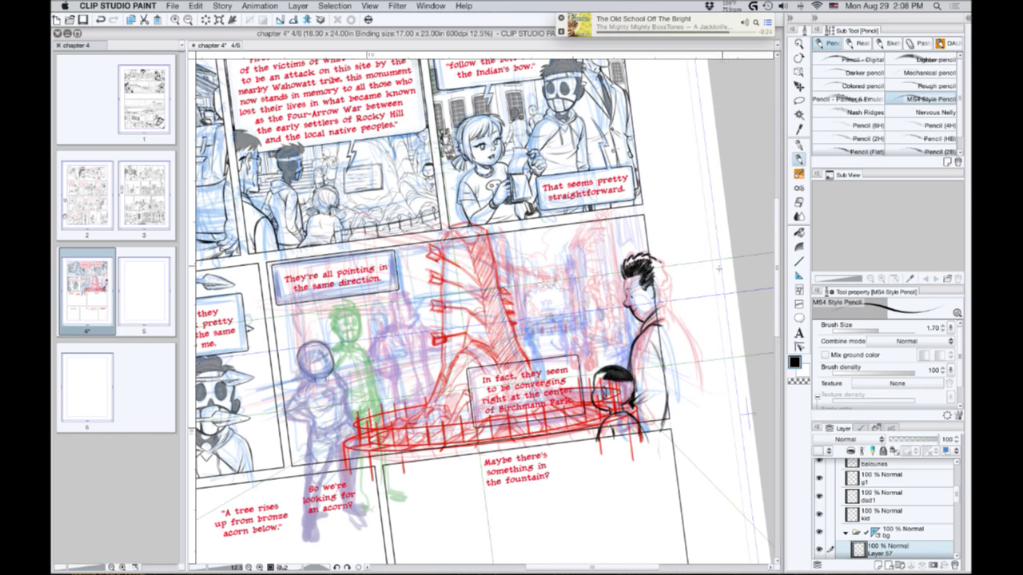
pyautogui.moveTo(677, 299); pyautogui.dragTo(531, 294)
pyautogui.press('super+z')
pyautogui.moveTo(679, 301); pyautogui.dragTo(566, 302)
pyautogui.moveTo(520, 319); pyautogui.dragTo(253, 353)
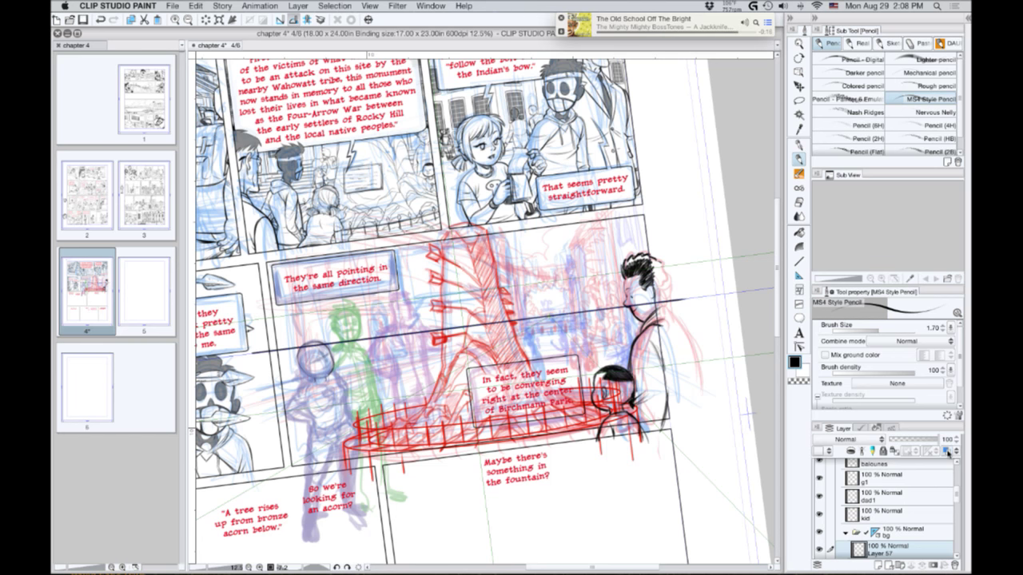
# Tint the horizon line's layer blue with the layer color effect, collapse the bg folder and make g1 the active layer.
pyautogui.click(944, 451)
pyautogui.click(846, 534)
pyautogui.click(864, 485)
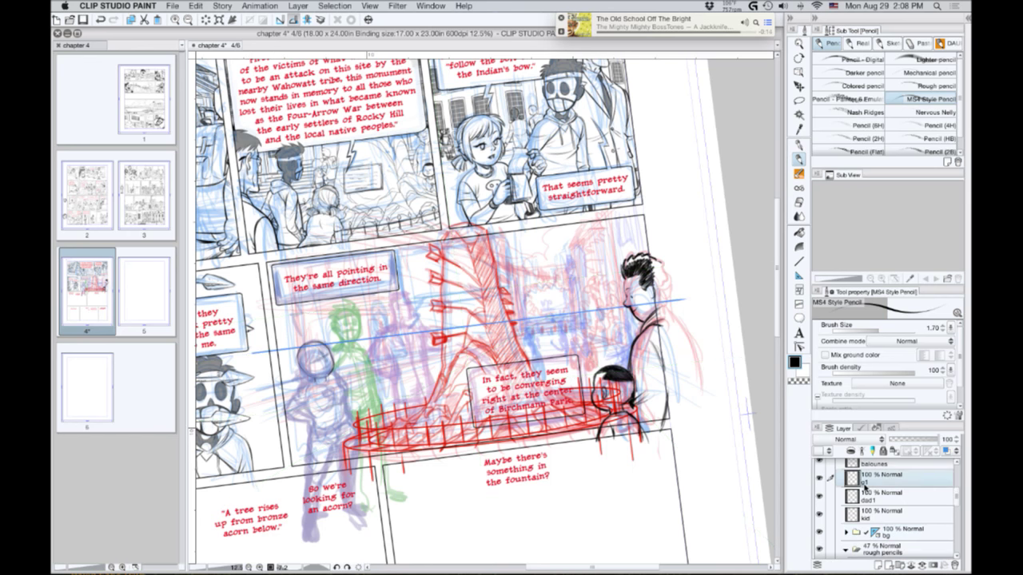
# Pencil the blue-purple figure's ear, neck, shoulders, chest and near arm beneath the round head on layer g1.
pyautogui.scroll(2, 363, 388)
pyautogui.moveTo(393, 446); pyautogui.dragTo(705, 501)
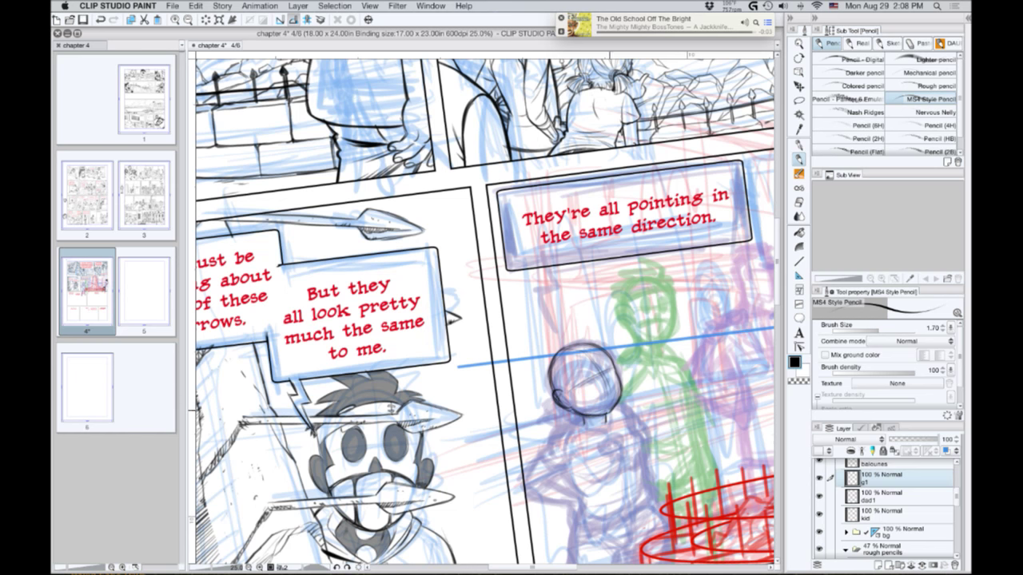
pyautogui.moveTo(595, 402); pyautogui.dragTo(617, 417)
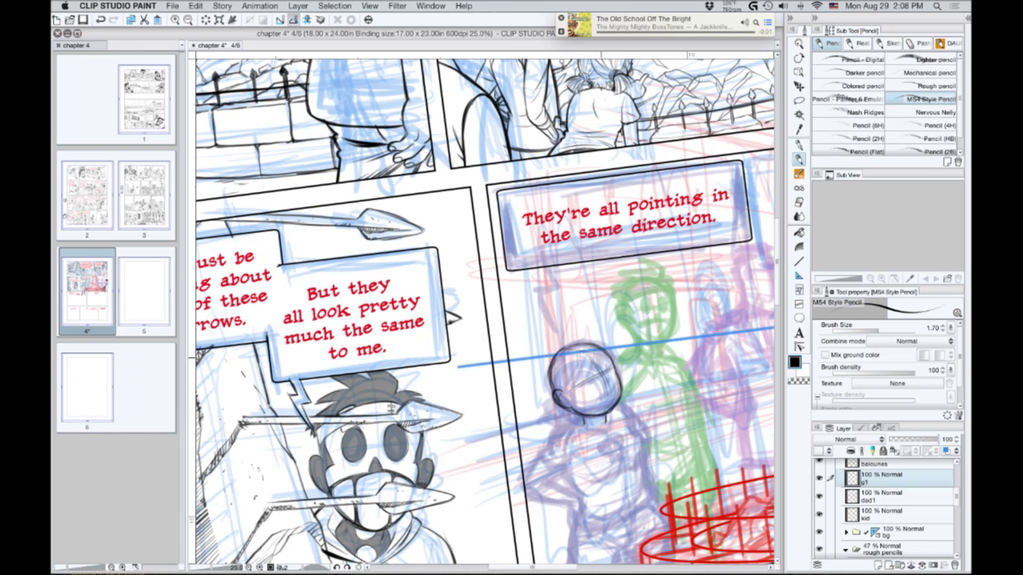
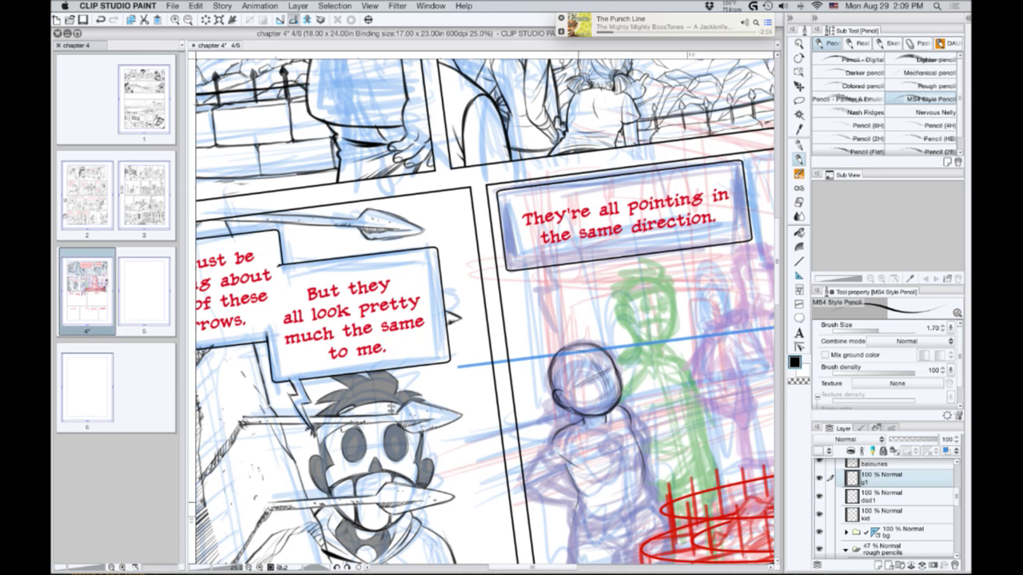
pyautogui.moveTo(424, 382); pyautogui.dragTo(382, 269)
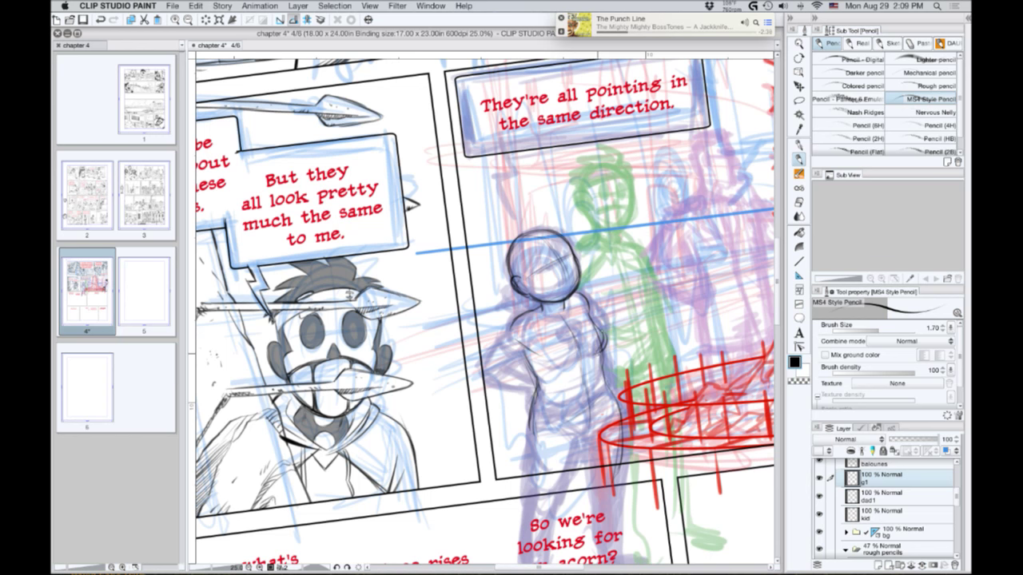
pyautogui.moveTo(581, 357)
pyautogui.mouseDown()
pyautogui.moveTo(550, 369)
pyautogui.moveTo(519, 340)
pyautogui.mouseUp()
pyautogui.moveTo(595, 322); pyautogui.dragTo(601, 372)
pyautogui.moveTo(604, 349); pyautogui.dragTo(600, 373)
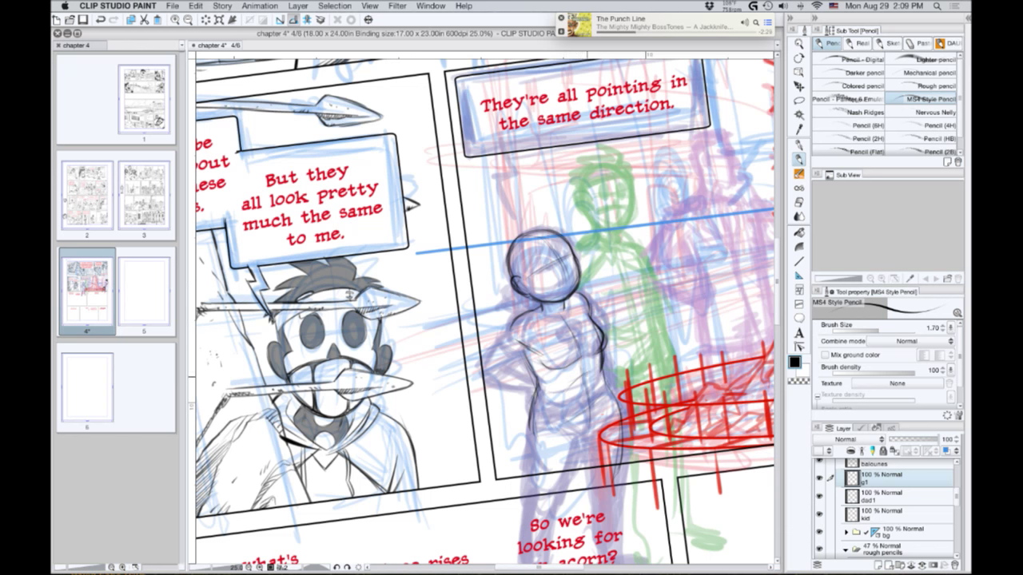
# Pencil the blue-purple figure's waist and hip curves and begin the outer leg line.
pyautogui.moveTo(588, 374)
pyautogui.mouseDown()
pyautogui.moveTo(589, 429)
pyautogui.moveTo(612, 423)
pyautogui.moveTo(551, 439)
pyautogui.mouseUp()
pyautogui.moveTo(536, 385); pyautogui.dragTo(537, 396)
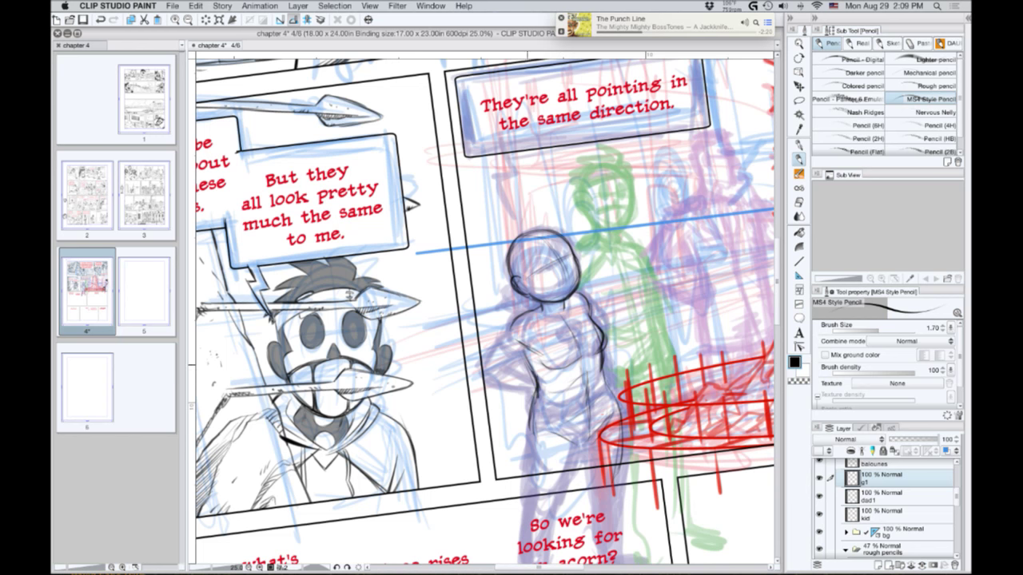
pyautogui.moveTo(527, 355); pyautogui.dragTo(524, 481)
pyautogui.moveTo(532, 439); pyautogui.dragTo(526, 473)
# Tilt the canvas around the blue-purple figure and pencil the hips, crotch and thigh outlines over the rough.
pyautogui.hotkey('shift', 'space')
pyautogui.moveTo(421, 504)
pyautogui.mouseDown()
pyautogui.moveTo(536, 508)
pyautogui.moveTo(593, 485)
pyautogui.mouseUp()
pyautogui.moveTo(653, 282)
pyautogui.mouseDown()
pyautogui.moveTo(651, 318)
pyautogui.moveTo(673, 357)
pyautogui.mouseUp()
pyautogui.moveTo(651, 322); pyautogui.dragTo(671, 355)
pyautogui.hotkey('shift', 'space')
pyautogui.moveTo(414, 365)
pyautogui.mouseDown()
pyautogui.moveTo(431, 240)
pyautogui.moveTo(397, 324)
pyautogui.mouseUp()
pyautogui.moveTo(619, 323)
pyautogui.mouseDown()
pyautogui.moveTo(650, 353)
pyautogui.moveTo(672, 424)
pyautogui.mouseUp()
pyautogui.moveTo(628, 395)
pyautogui.mouseDown()
pyautogui.moveTo(650, 431)
pyautogui.moveTo(626, 400)
pyautogui.moveTo(624, 434)
pyautogui.moveTo(629, 400)
pyautogui.moveTo(649, 424)
pyautogui.moveTo(584, 456)
pyautogui.mouseUp()
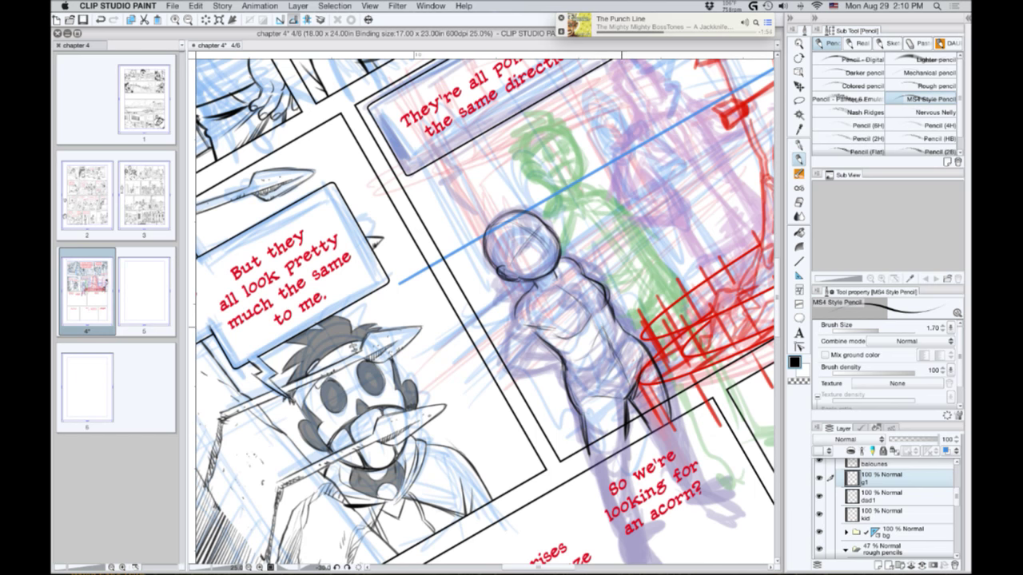
pyautogui.moveTo(638, 355); pyautogui.dragTo(635, 377)
pyautogui.moveTo(632, 333)
pyautogui.mouseDown()
pyautogui.moveTo(626, 404)
pyautogui.moveTo(637, 418)
pyautogui.mouseUp()
pyautogui.moveTo(663, 378); pyautogui.dragTo(673, 415)
pyautogui.moveTo(650, 330); pyautogui.dragTo(626, 352)
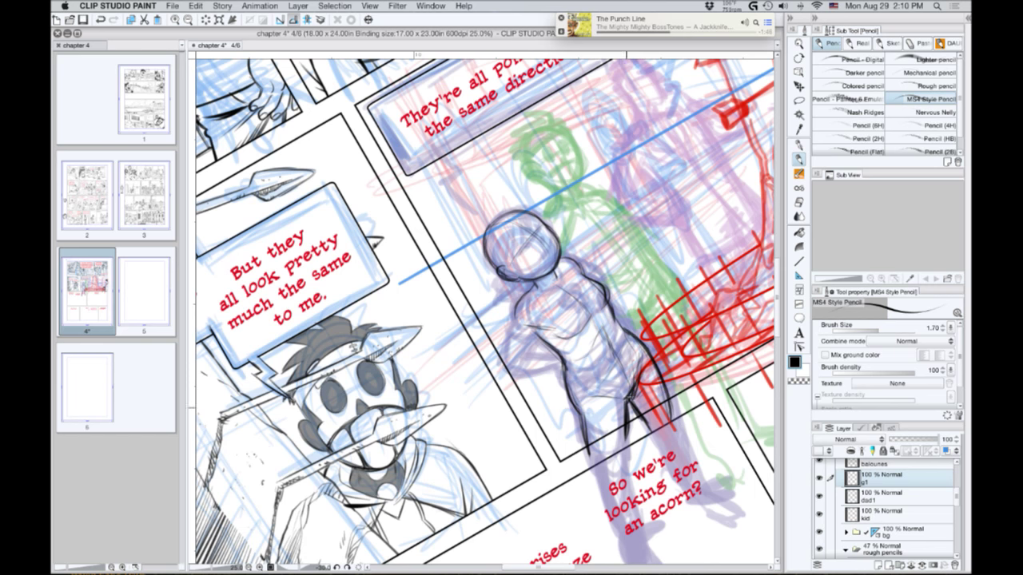
# Pencil the blue-purple figure's lower legs and feet, extending below the park panel's border.
pyautogui.moveTo(628, 429); pyautogui.dragTo(622, 475)
pyautogui.moveTo(629, 419)
pyautogui.mouseDown()
pyautogui.moveTo(604, 477)
pyautogui.moveTo(612, 455)
pyautogui.mouseUp()
pyautogui.moveTo(586, 421); pyautogui.dragTo(593, 490)
pyautogui.moveTo(635, 406); pyautogui.dragTo(688, 506)
pyautogui.moveTo(596, 476); pyautogui.dragTo(625, 545)
pyautogui.moveTo(639, 479)
pyautogui.mouseDown()
pyautogui.moveTo(546, 418)
pyautogui.moveTo(584, 445)
pyautogui.mouseUp()
pyautogui.scroll(-2, 573, 447)
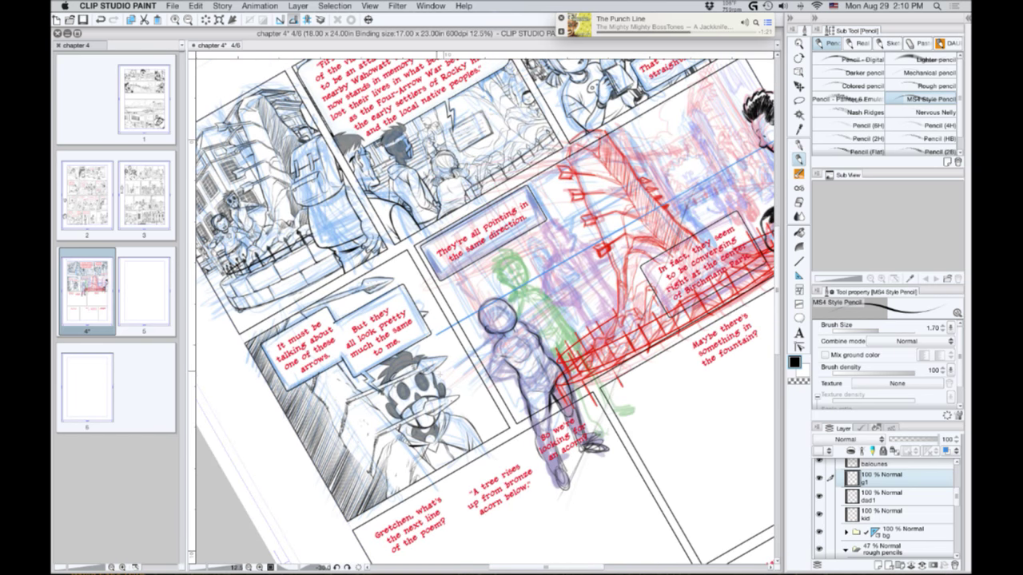
pyautogui.scroll(2, 450, 386)
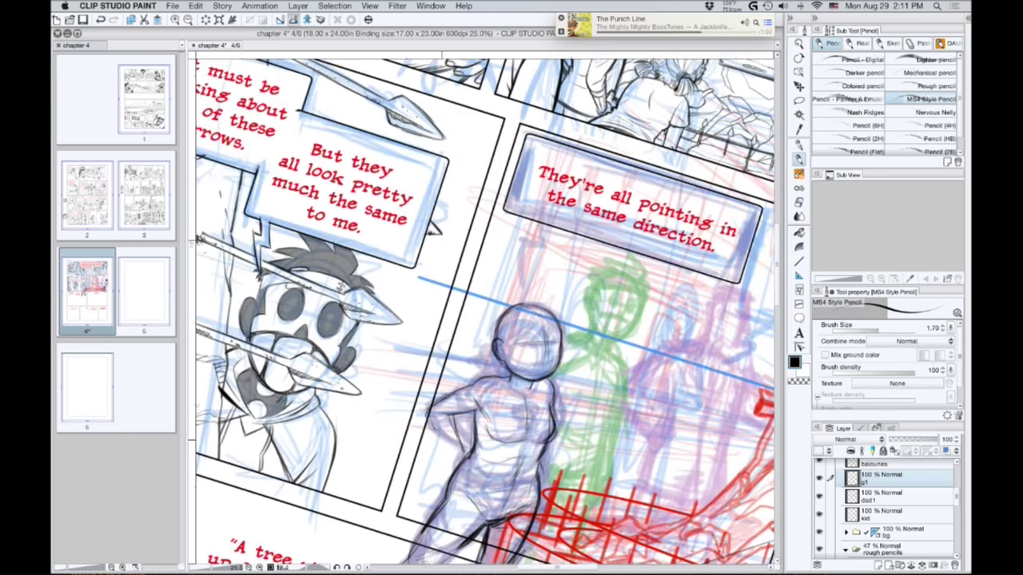
# Pencil the foreground figure's bent arm and the hand resting on the hip.
pyautogui.moveTo(432, 426); pyautogui.dragTo(451, 452)
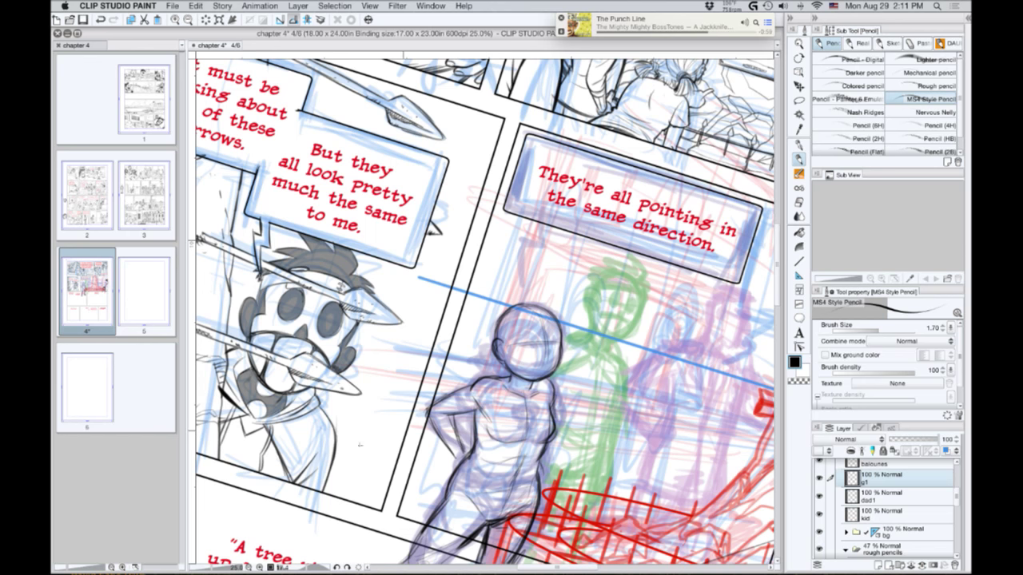
pyautogui.press('r')
pyautogui.moveTo(377, 519); pyautogui.dragTo(531, 452)
pyautogui.press('p')
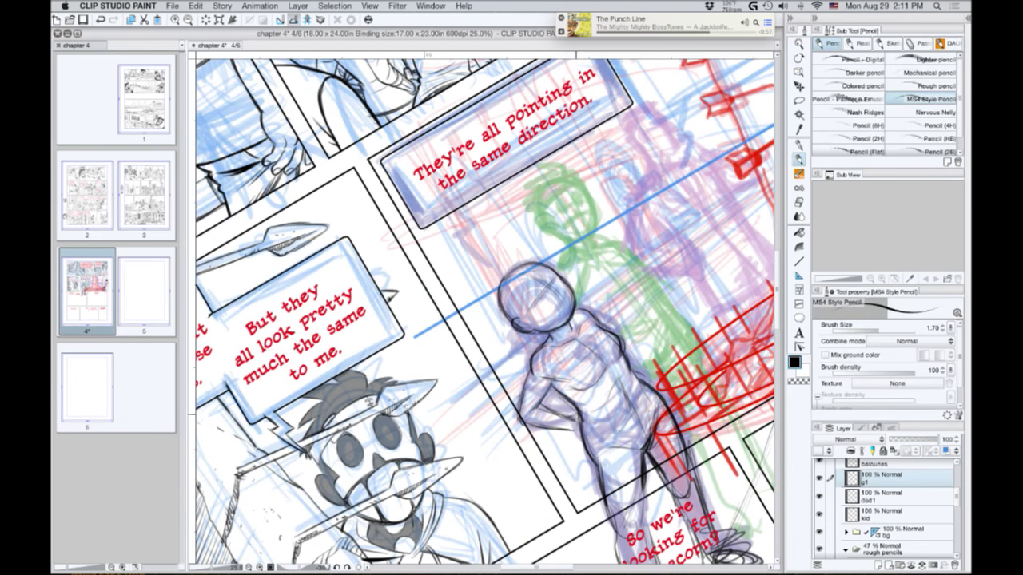
pyautogui.moveTo(576, 414)
pyautogui.mouseDown()
pyautogui.moveTo(582, 446)
pyautogui.moveTo(583, 435)
pyautogui.mouseUp()
pyautogui.moveTo(571, 430)
pyautogui.mouseDown()
pyautogui.moveTo(583, 452)
pyautogui.moveTo(582, 437)
pyautogui.moveTo(567, 431)
pyautogui.mouseUp()
pyautogui.moveTo(575, 381); pyautogui.dragTo(570, 386)
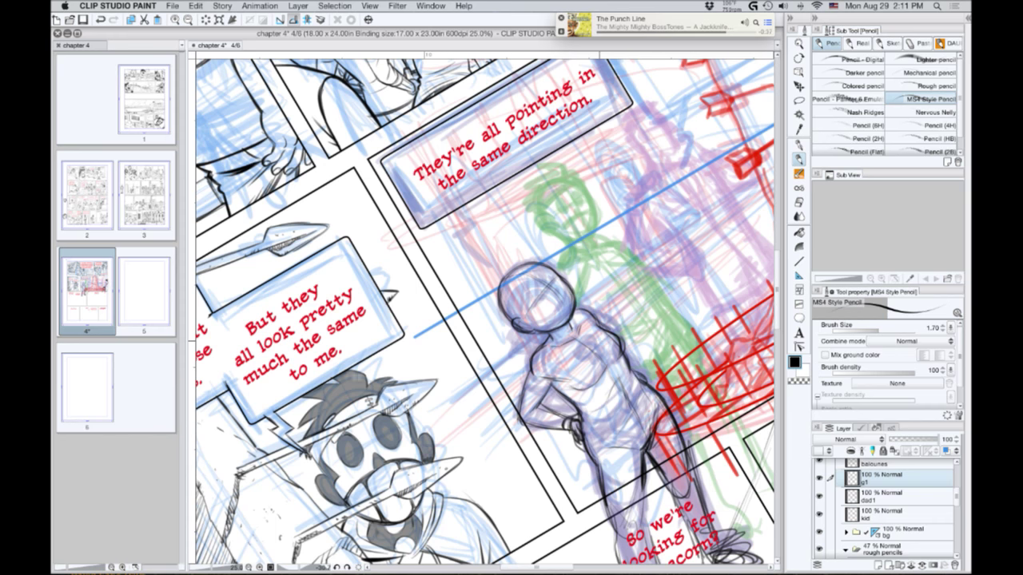
# Pencil the shirt hem line across the foreground figure's waist.
pyautogui.press('r')
pyautogui.moveTo(357, 378)
pyautogui.mouseDown()
pyautogui.moveTo(358, 282)
pyautogui.moveTo(387, 391)
pyautogui.mouseUp()
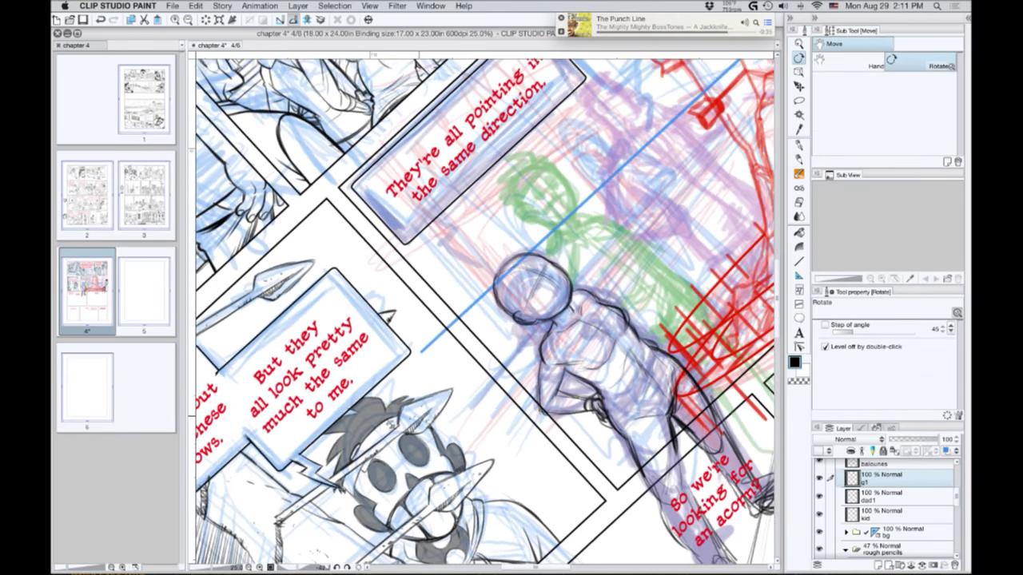
pyautogui.press('p')
pyautogui.moveTo(650, 353)
pyautogui.mouseDown()
pyautogui.moveTo(629, 402)
pyautogui.moveTo(603, 411)
pyautogui.moveTo(648, 357)
pyautogui.mouseUp()
# Pencil the shirt collar around the base of the foreground figure's neck.
pyautogui.press('r')
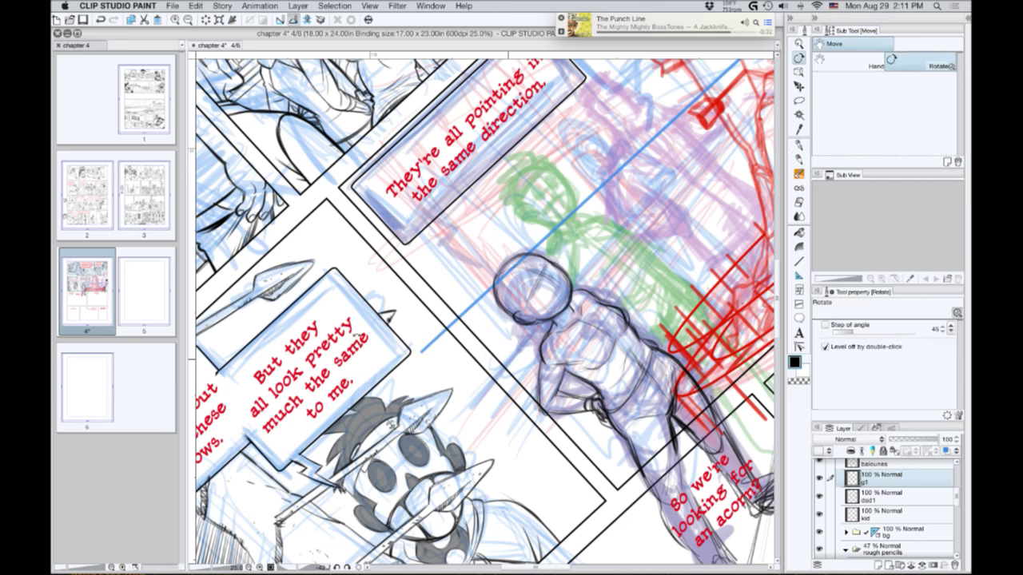
pyautogui.moveTo(395, 390)
pyautogui.mouseDown()
pyautogui.moveTo(371, 279)
pyautogui.moveTo(378, 265)
pyautogui.mouseUp()
pyautogui.press('p')
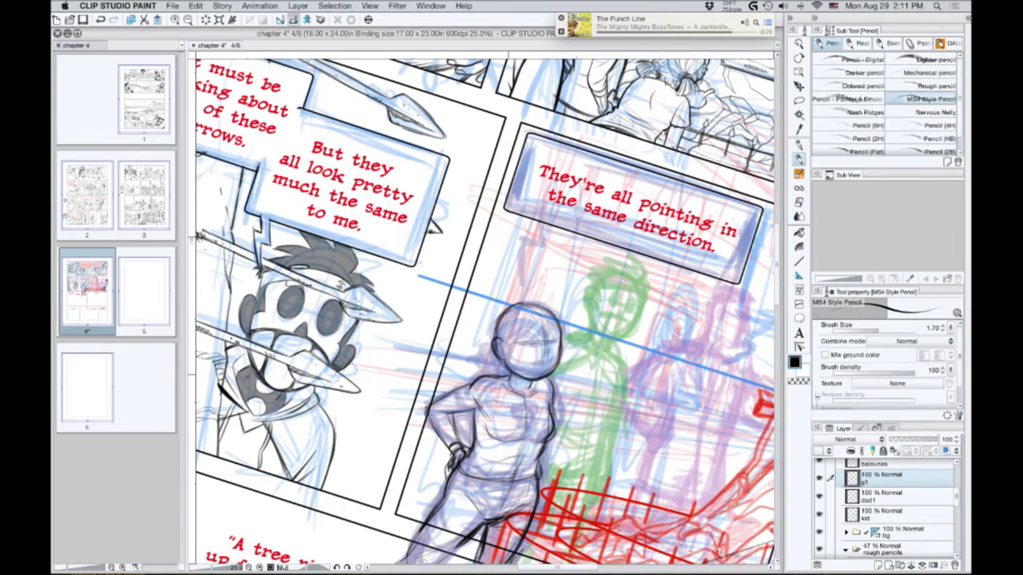
pyautogui.moveTo(514, 373)
pyautogui.mouseDown()
pyautogui.moveTo(521, 396)
pyautogui.moveTo(504, 394)
pyautogui.moveTo(521, 397)
pyautogui.moveTo(513, 402)
pyautogui.moveTo(526, 385)
pyautogui.mouseUp()
pyautogui.press('r')
pyautogui.moveTo(346, 334)
pyautogui.mouseDown()
pyautogui.moveTo(349, 373)
pyautogui.moveTo(355, 342)
pyautogui.mouseUp()
pyautogui.press('p')
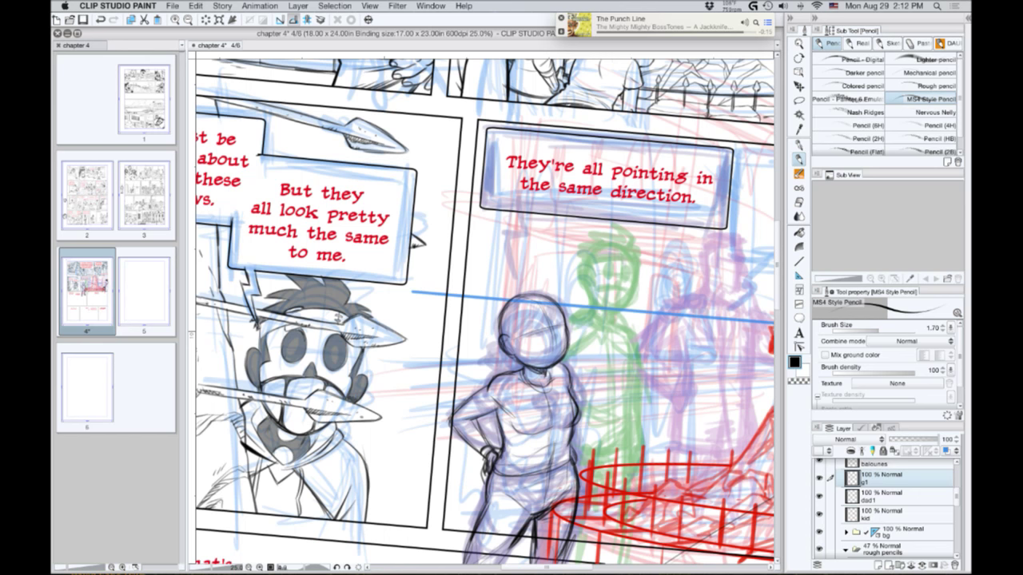
pyautogui.press('super+Tab')
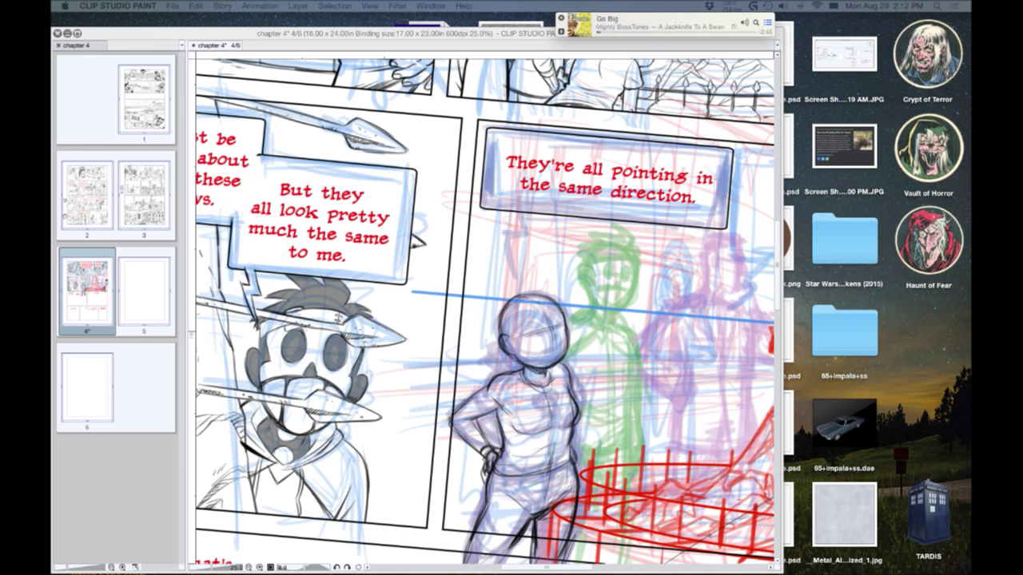
pyautogui.press('Tab')
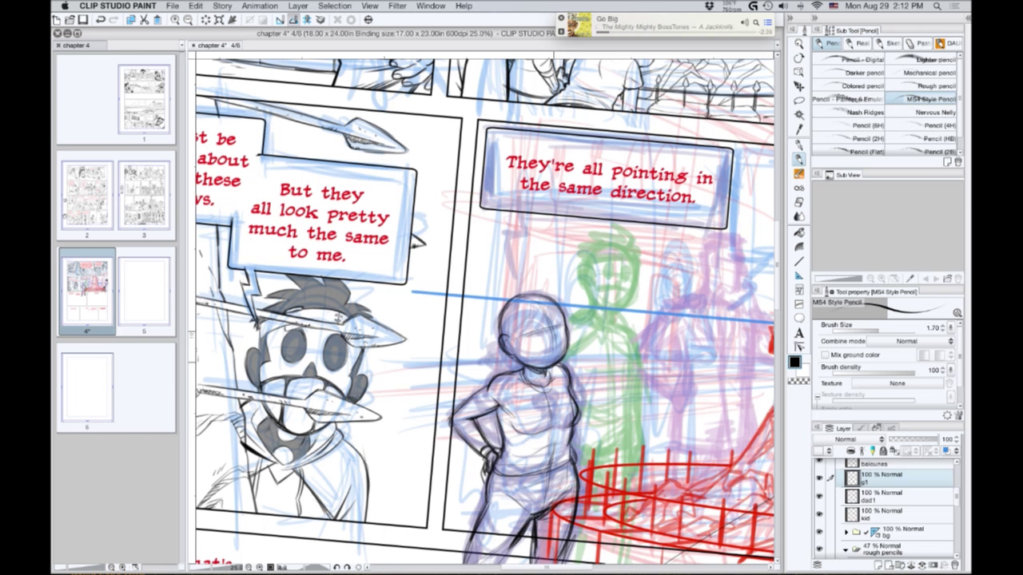
# Pencil the short sleeve and refine the neckline of the foreground figure's T-shirt.
pyautogui.hotkey('shift', 'space')
pyautogui.moveTo(351, 391); pyautogui.dragTo(403, 446)
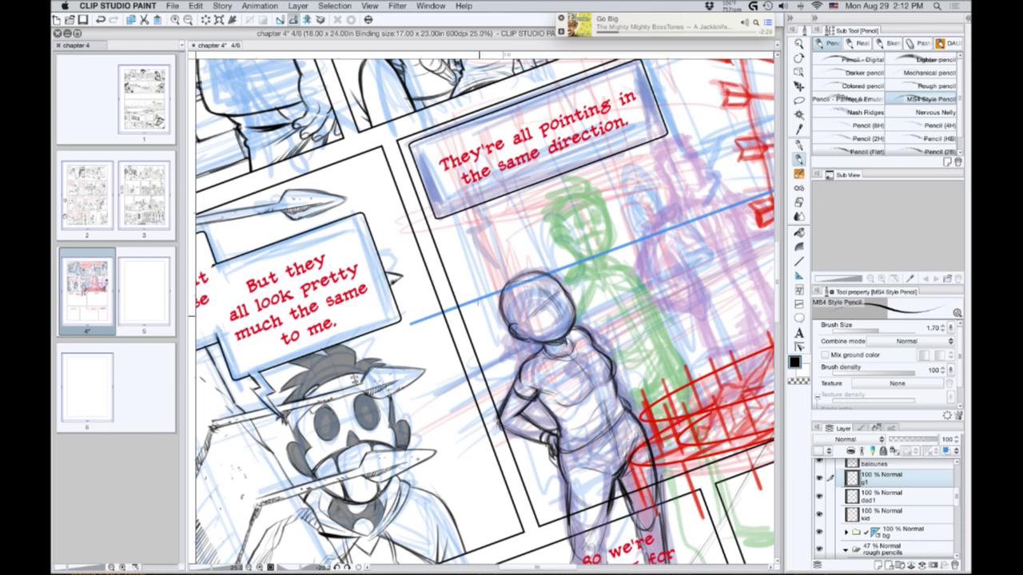
pyautogui.doubleClick(552, 373)
pyautogui.moveTo(551, 372); pyautogui.dragTo(568, 359)
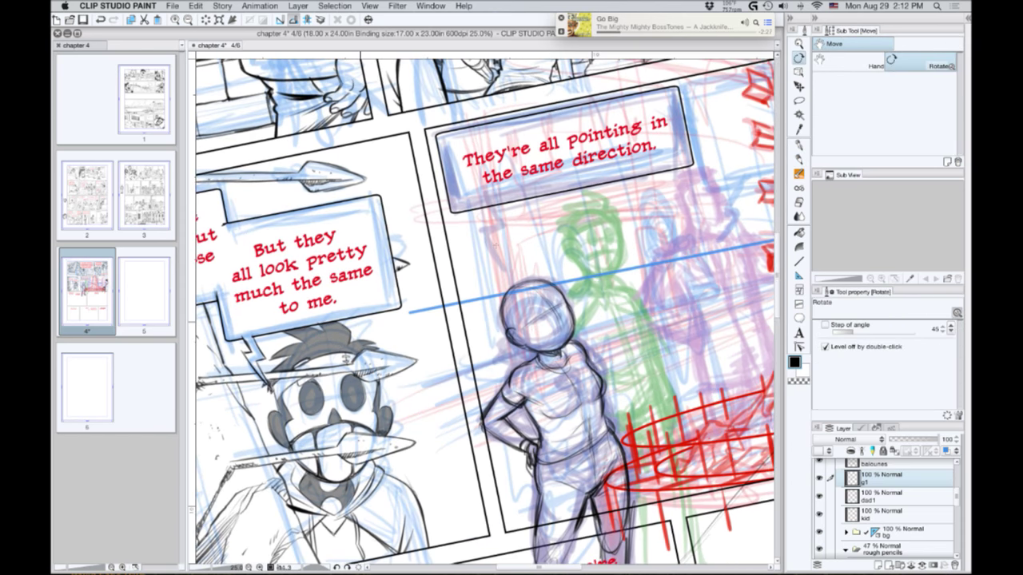
# Pencil a belt with a buckle around the foreground figure's waist, just below the shirt hem.
pyautogui.moveTo(450, 333)
pyautogui.mouseDown()
pyautogui.moveTo(437, 347)
pyautogui.moveTo(400, 275)
pyautogui.moveTo(403, 320)
pyautogui.moveTo(430, 370)
pyautogui.moveTo(439, 351)
pyautogui.mouseUp()
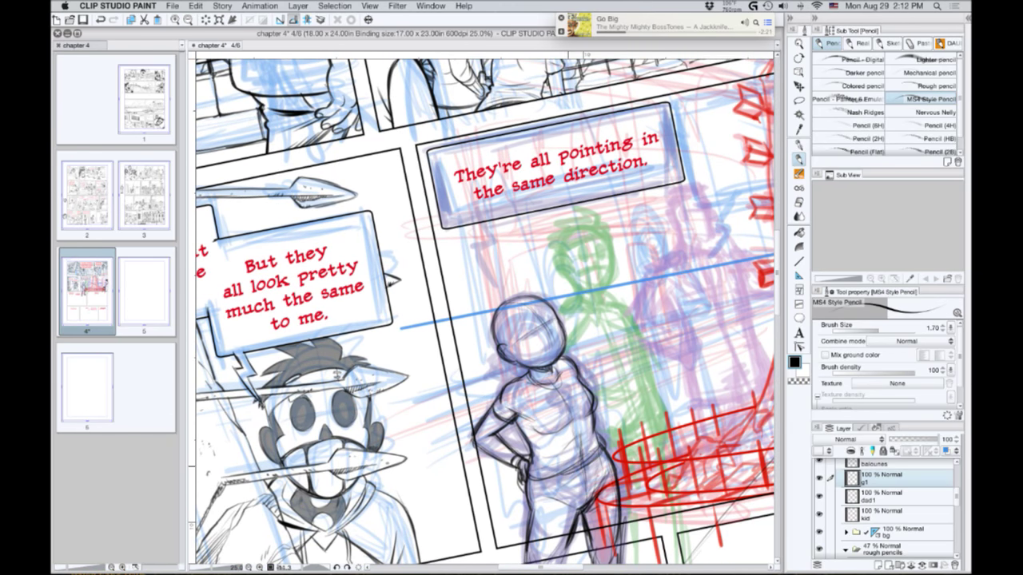
pyautogui.moveTo(552, 474)
pyautogui.mouseDown()
pyautogui.moveTo(585, 465)
pyautogui.moveTo(576, 474)
pyautogui.mouseUp()
pyautogui.moveTo(601, 452); pyautogui.dragTo(595, 456)
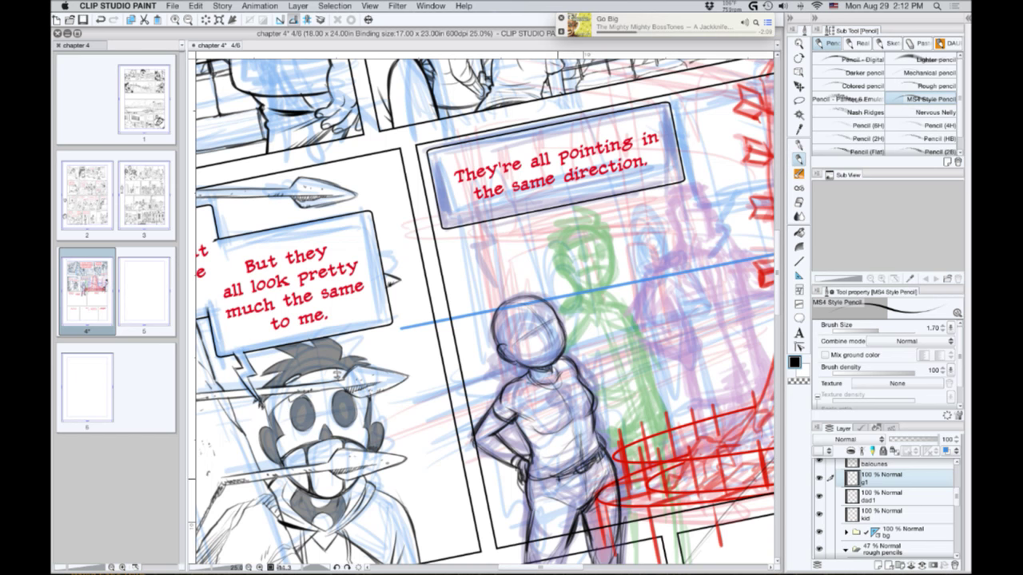
pyautogui.moveTo(534, 481)
pyautogui.mouseDown()
pyautogui.moveTo(533, 511)
pyautogui.moveTo(576, 512)
pyautogui.moveTo(564, 519)
pyautogui.moveTo(583, 503)
pyautogui.moveTo(577, 484)
pyautogui.moveTo(602, 464)
pyautogui.mouseUp()
# Lasso the belt area, adjust its position on the waist with a transform, apply it and deselect.
pyautogui.hotkey('shift', 'space')
pyautogui.moveTo(504, 429); pyautogui.dragTo(420, 412)
pyautogui.moveTo(405, 457)
pyautogui.mouseDown()
pyautogui.moveTo(436, 489)
pyautogui.moveTo(479, 495)
pyautogui.moveTo(471, 498)
pyautogui.mouseUp()
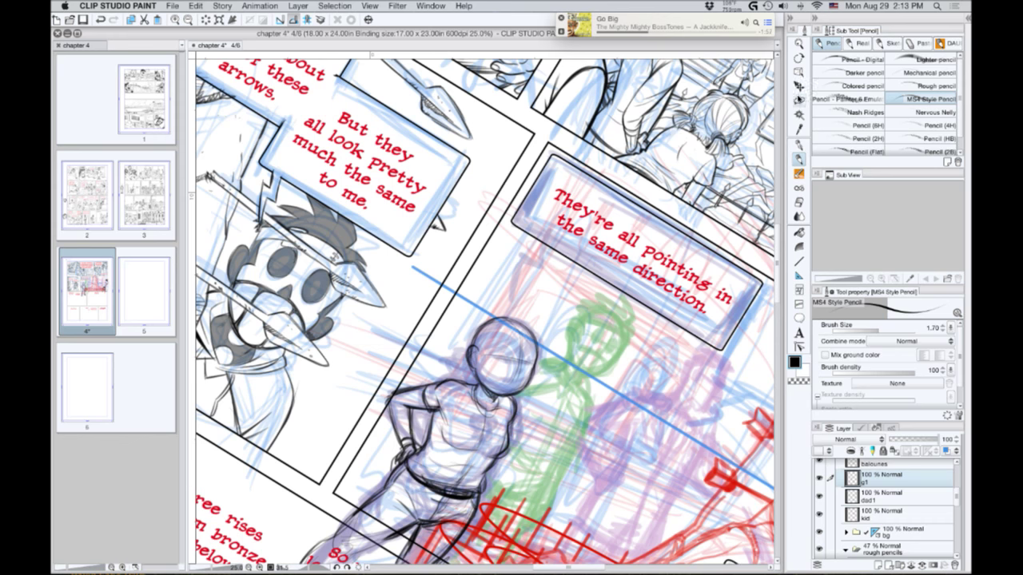
pyautogui.click(798, 100)
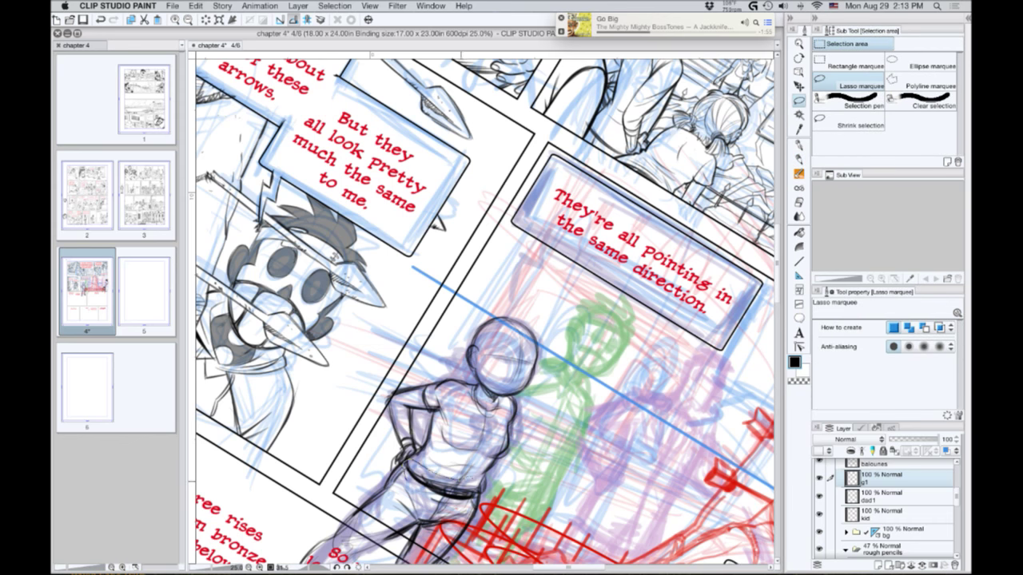
pyautogui.moveTo(464, 506)
pyautogui.mouseDown()
pyautogui.moveTo(429, 502)
pyautogui.moveTo(406, 479)
pyautogui.moveTo(410, 462)
pyautogui.mouseUp()
pyautogui.press('super+t')
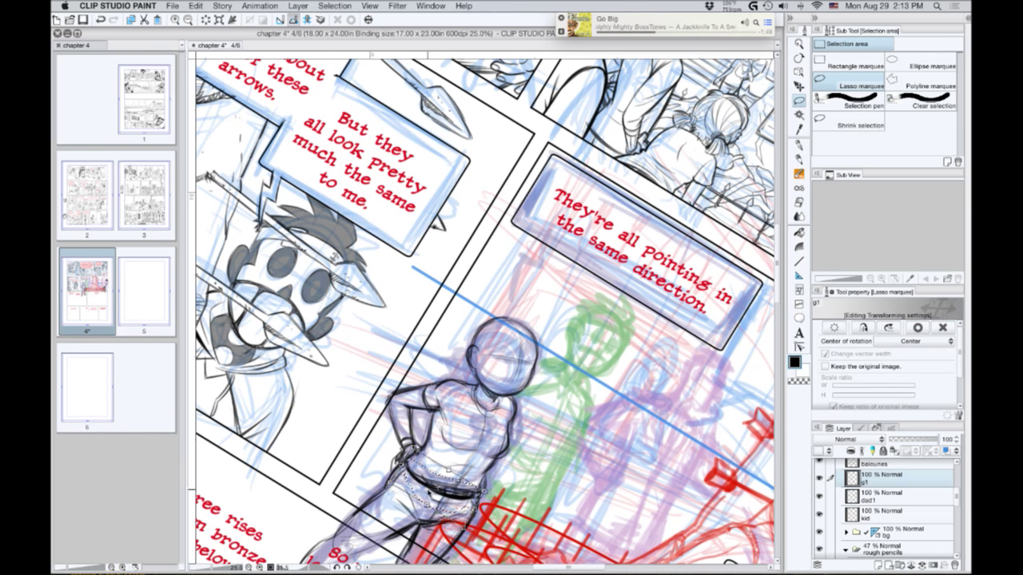
pyautogui.moveTo(429, 491); pyautogui.dragTo(396, 471)
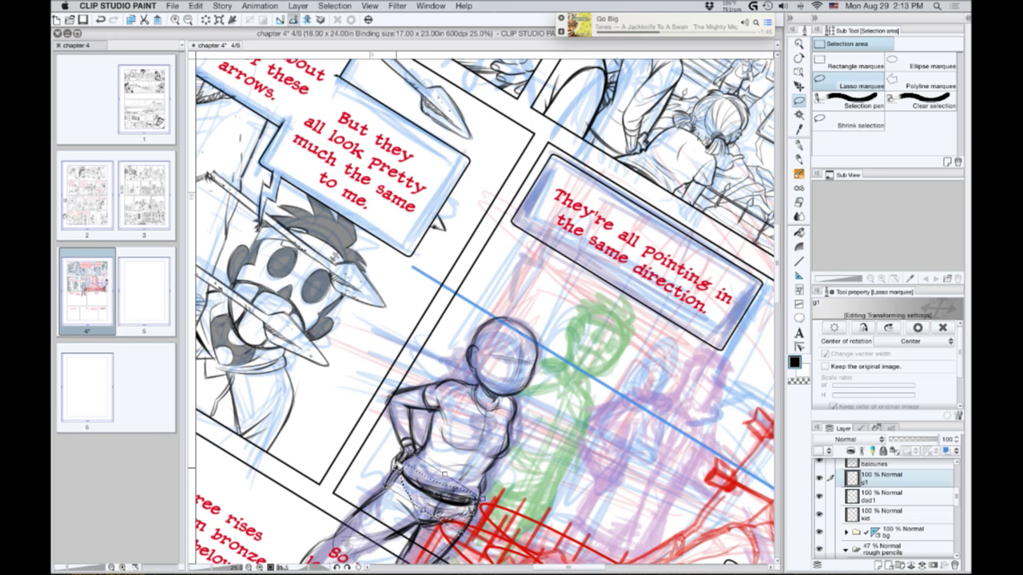
pyautogui.moveTo(302, 448)
pyautogui.mouseDown()
pyautogui.moveTo(298, 509)
pyautogui.moveTo(294, 483)
pyautogui.moveTo(316, 459)
pyautogui.moveTo(382, 439)
pyautogui.mouseUp()
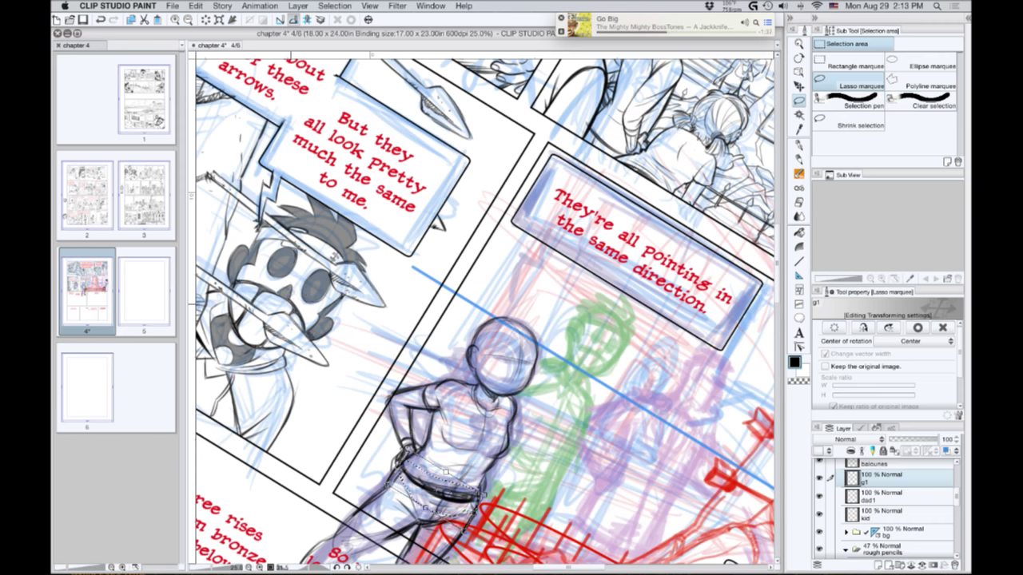
pyautogui.press('Return')
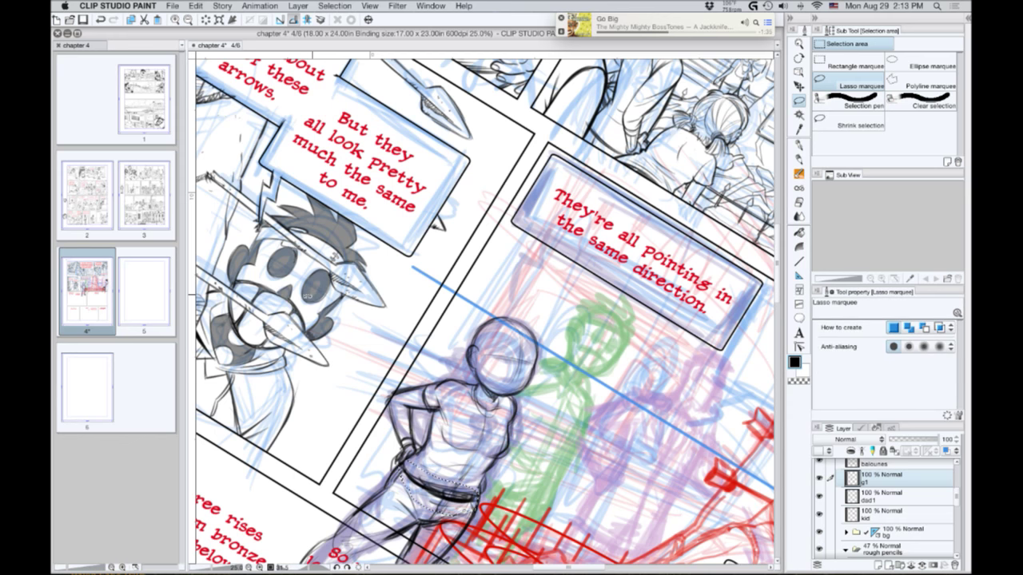
pyautogui.hotkey('shift', 'space')
pyautogui.moveTo(307, 295); pyautogui.dragTo(307, 389)
pyautogui.press('super+d')
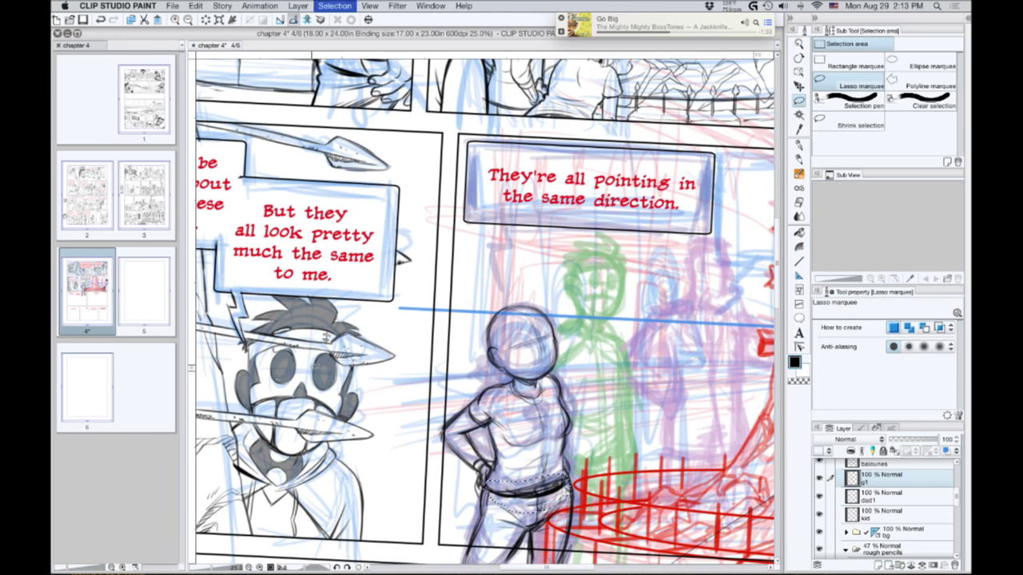
pyautogui.hotkey('ctrl', 'd')
# Pencil a small skull emblem on the chest of the T-shirt and refine the shirt's fold lines.
pyautogui.press('p')
pyautogui.press('space')
pyautogui.moveTo(383, 406); pyautogui.dragTo(421, 397)
pyautogui.hotkey('shift', 'space')
pyautogui.moveTo(552, 318); pyautogui.dragTo(552, 299)
pyautogui.scroll(1, 553, 273)
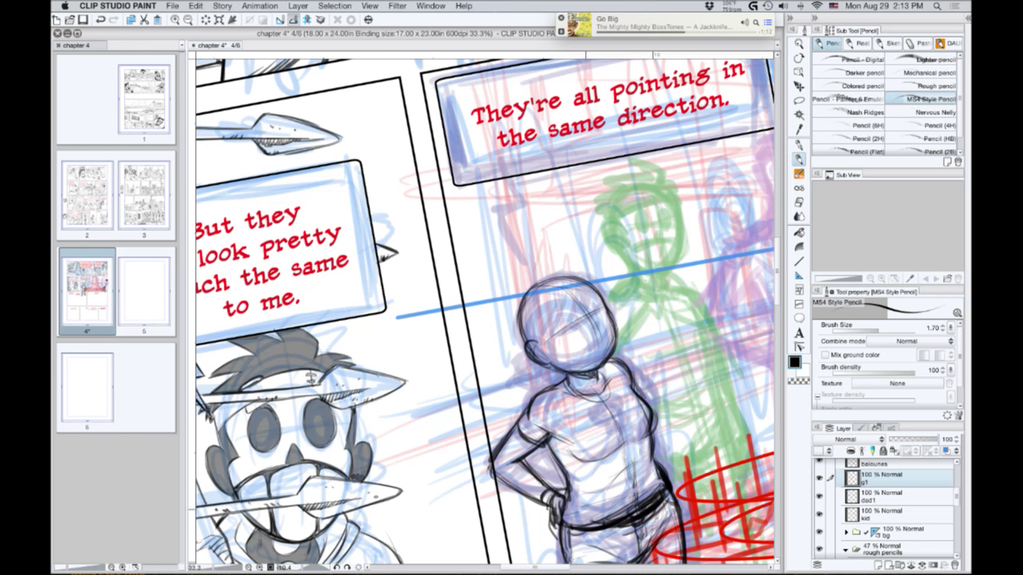
pyautogui.moveTo(599, 405)
pyautogui.mouseDown()
pyautogui.moveTo(621, 403)
pyautogui.moveTo(592, 414)
pyautogui.moveTo(617, 398)
pyautogui.moveTo(617, 432)
pyautogui.moveTo(607, 416)
pyautogui.moveTo(619, 414)
pyautogui.moveTo(598, 420)
pyautogui.moveTo(611, 435)
pyautogui.mouseUp()
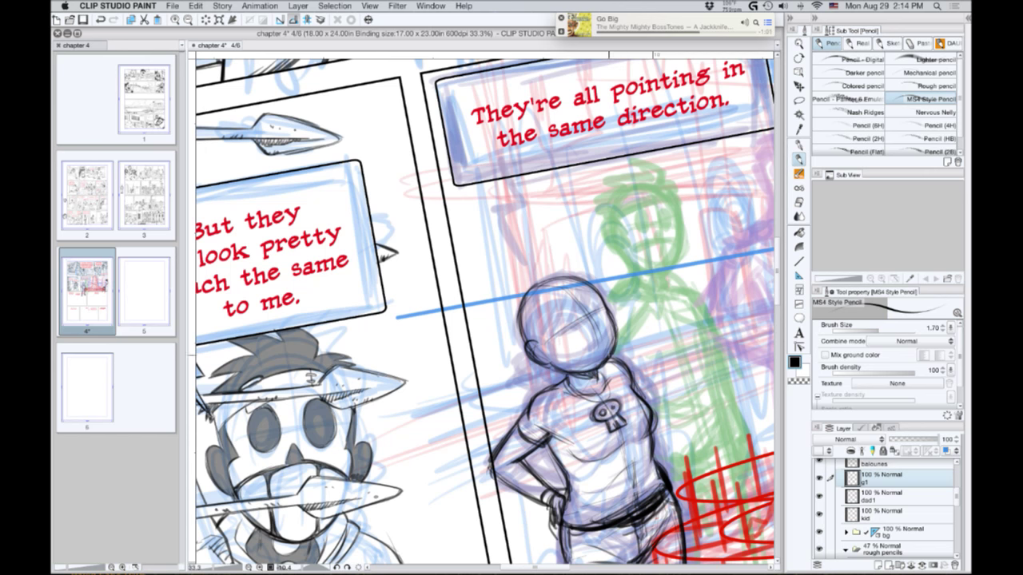
pyautogui.moveTo(473, 341); pyautogui.dragTo(474, 357)
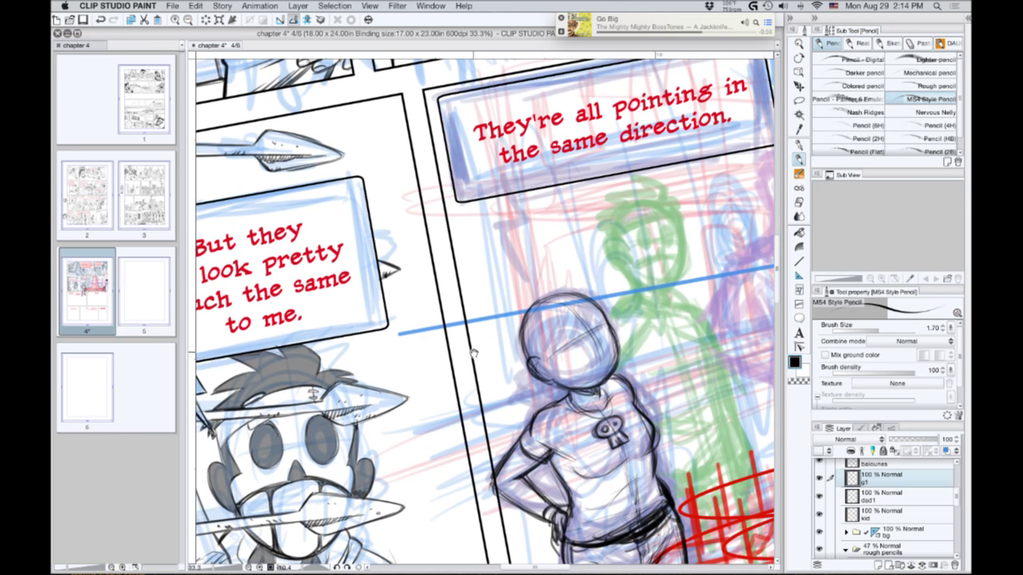
pyautogui.scroll(2, 475, 356)
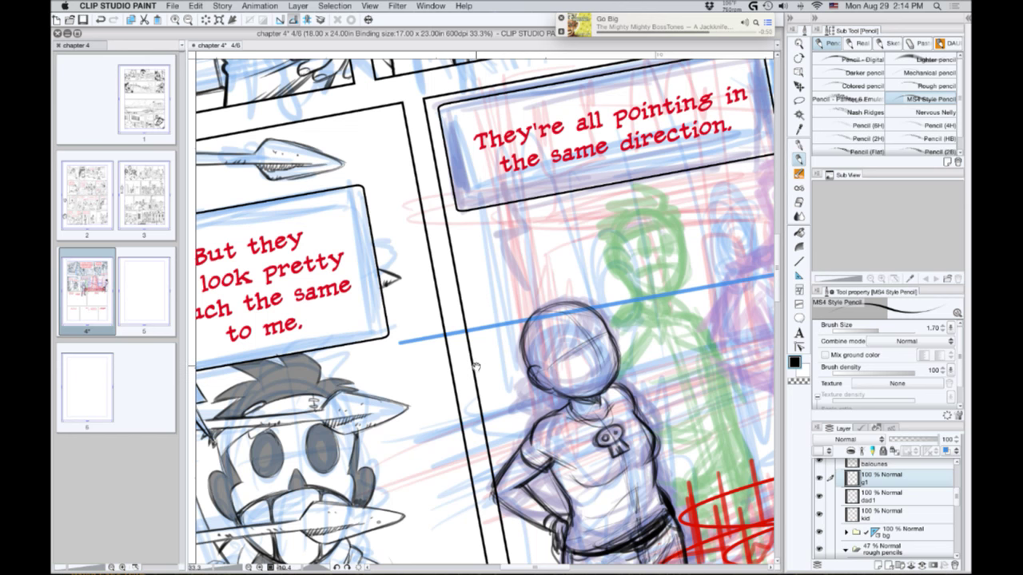
pyautogui.moveTo(495, 364); pyautogui.dragTo(489, 376)
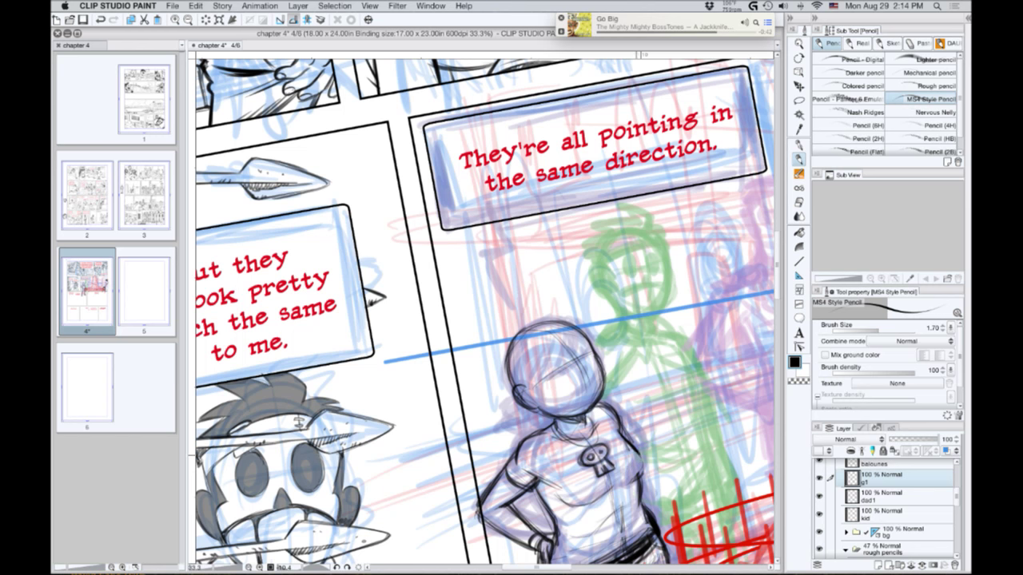
pyautogui.moveTo(641, 453)
pyautogui.mouseDown()
pyautogui.moveTo(643, 478)
pyautogui.moveTo(594, 497)
pyautogui.mouseUp()
# Add a new layer above the g1 layer and hide the roughs 2 layer.
pyautogui.click(878, 565)
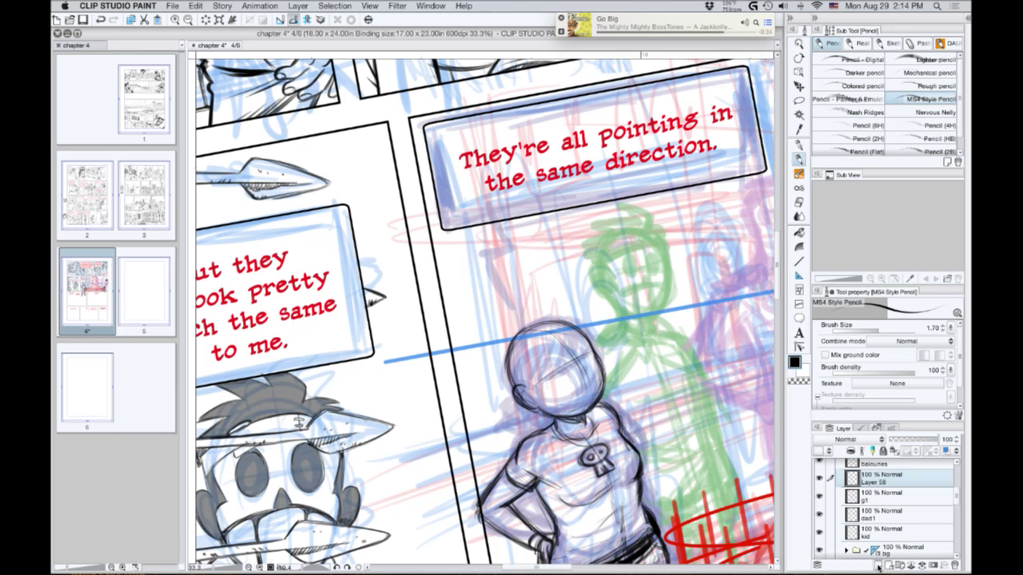
pyautogui.moveTo(463, 321); pyautogui.dragTo(387, 284)
pyautogui.moveTo(956, 497); pyautogui.dragTo(949, 565)
pyautogui.click(821, 515)
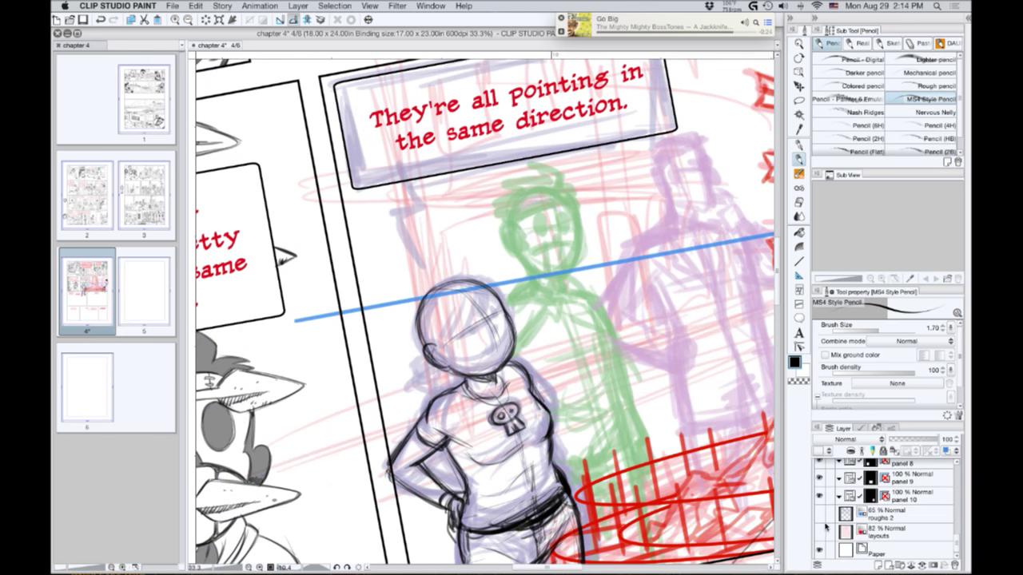
pyautogui.scroll(3, 956, 532)
pyautogui.scroll(10, 958, 528)
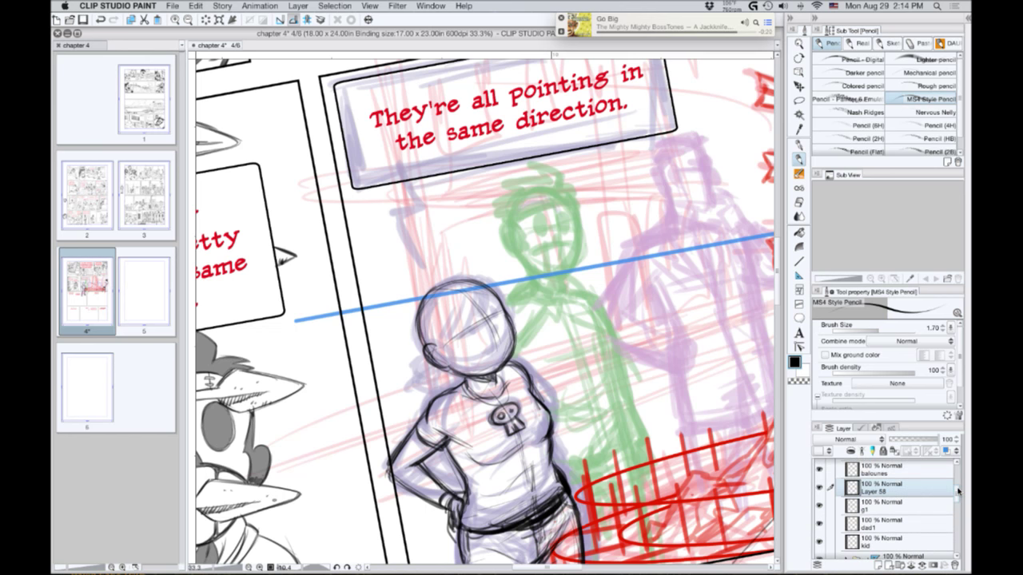
# Pencil the eyes, eyebrows and nose on the foreground figure's head on the new layer.
pyautogui.moveTo(446, 350); pyautogui.dragTo(479, 384)
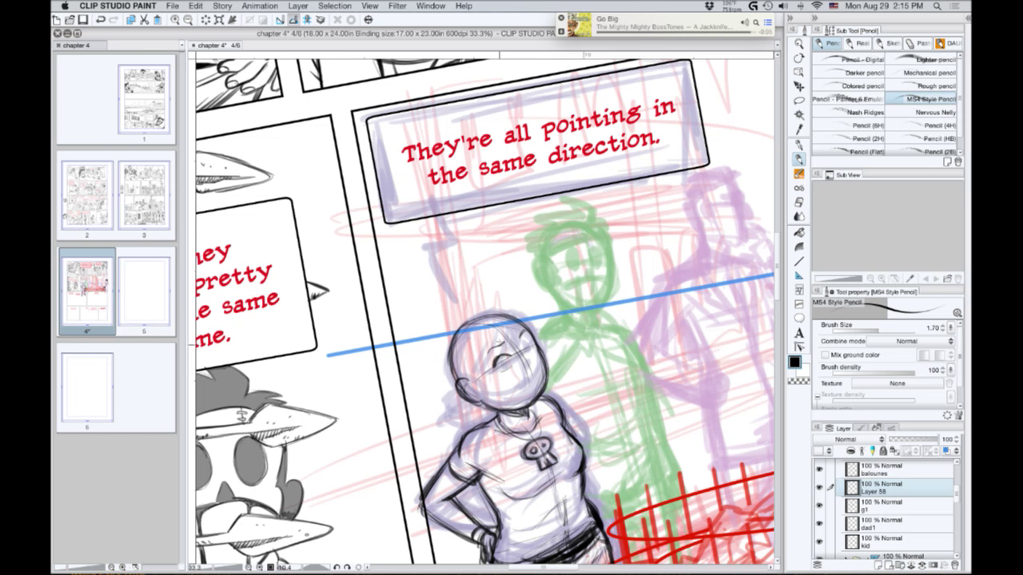
pyautogui.press('super+minus')
pyautogui.moveTo(507, 311); pyautogui.dragTo(411, 332)
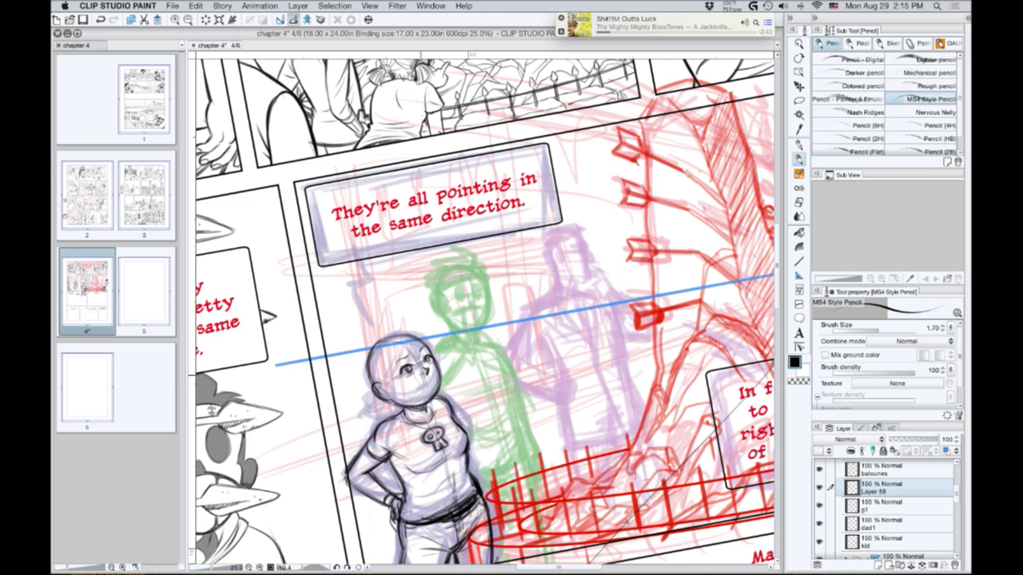
pyautogui.keyDown('super'); pyautogui.click(419, 267); pyautogui.keyUp('super')
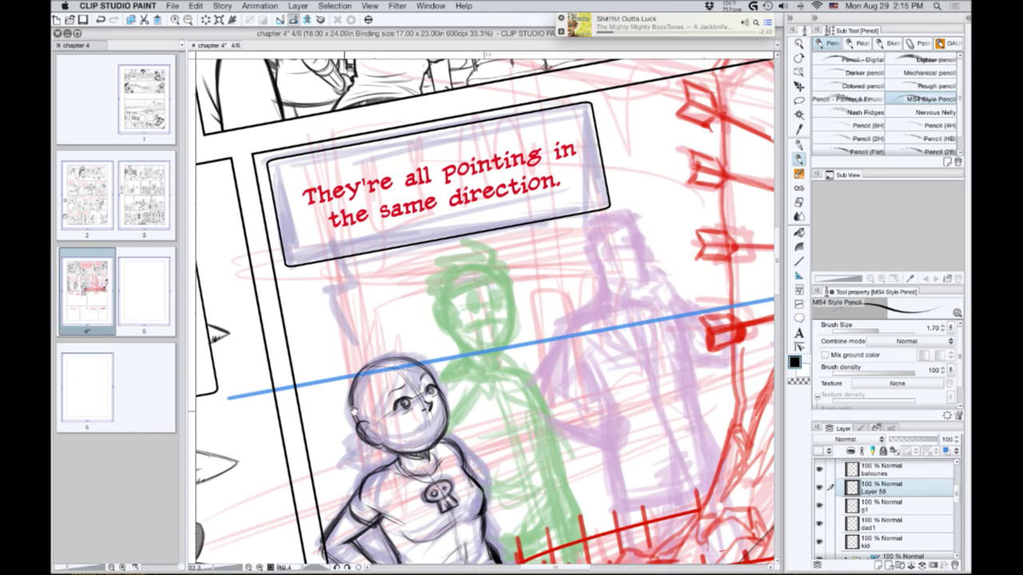
pyautogui.moveTo(388, 386); pyautogui.dragTo(432, 353)
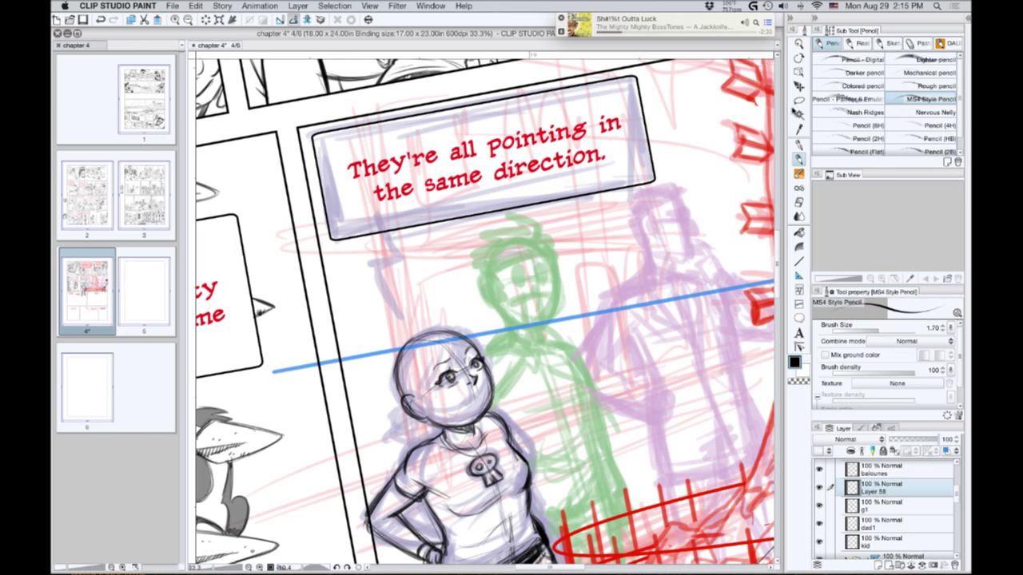
# Lasso the figure's far eye, scale it up to 111% with a transform and apply it.
pyautogui.click(796, 102)
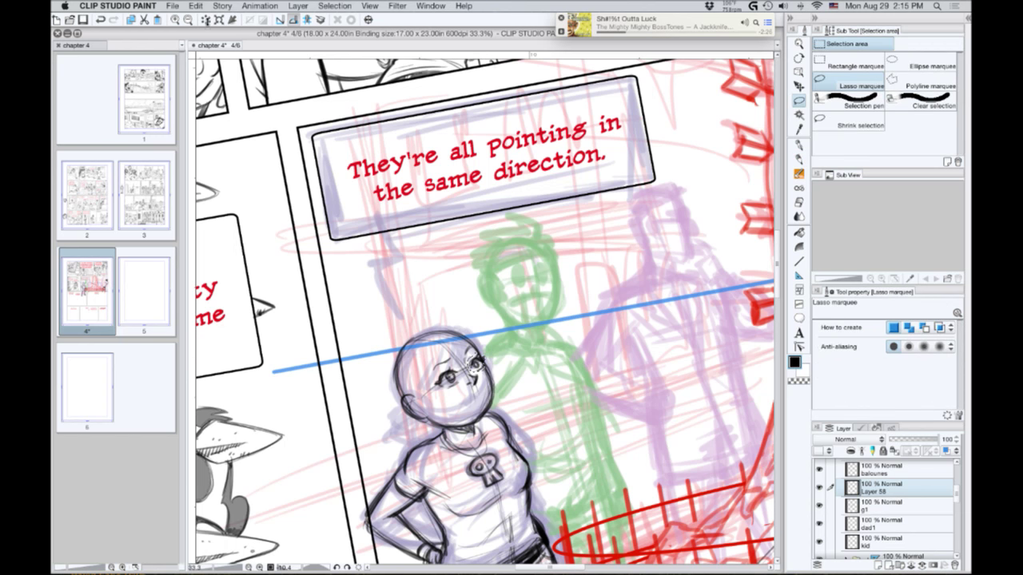
pyautogui.press('super+t')
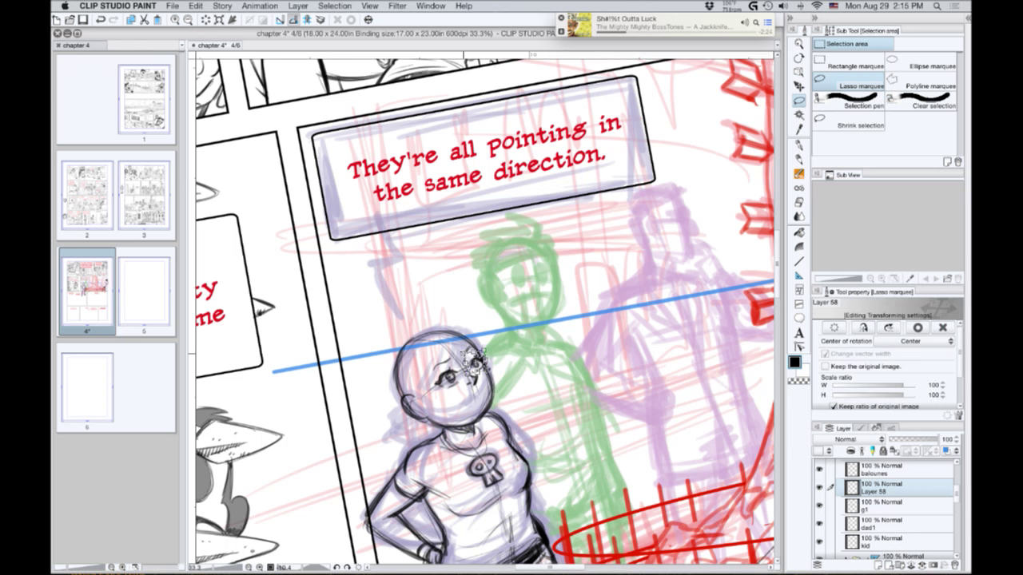
pyautogui.moveTo(476, 352); pyautogui.dragTo(479, 356)
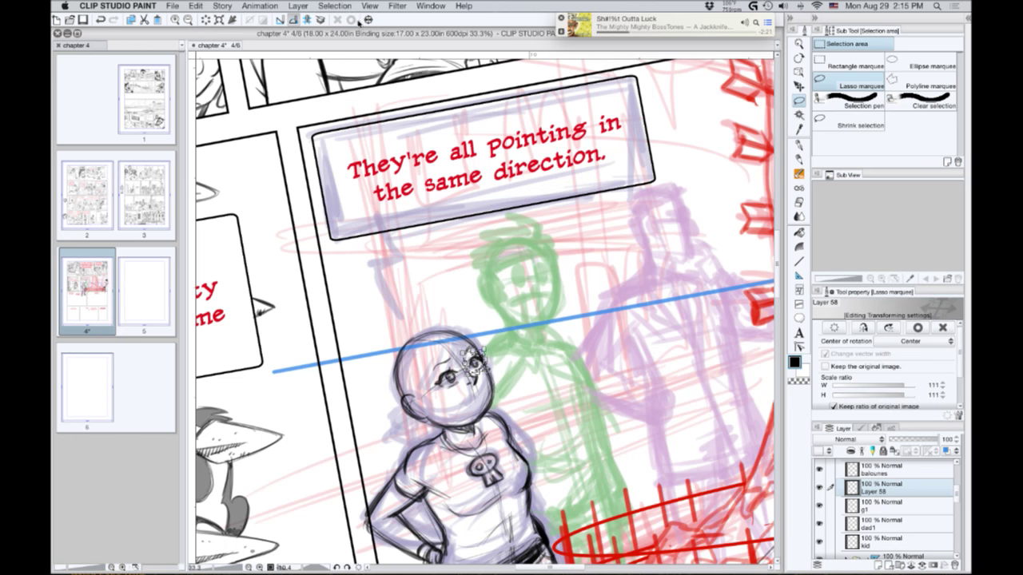
pyautogui.press('Return')
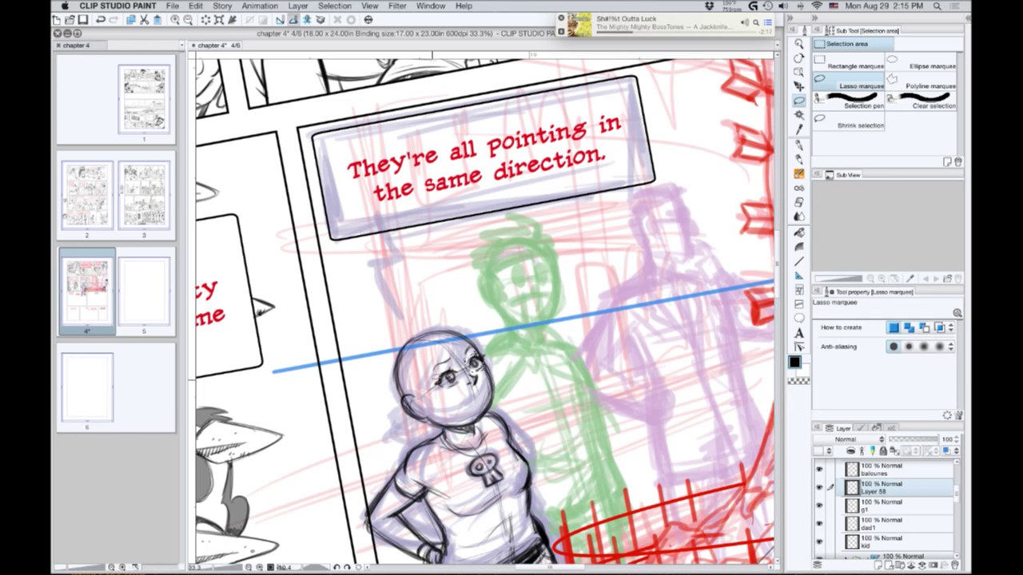
# Lasso the figure's near eye, scale it to 102% with a transform and apply it.
pyautogui.moveTo(432, 378)
pyautogui.mouseDown()
pyautogui.moveTo(449, 368)
pyautogui.moveTo(458, 385)
pyautogui.moveTo(425, 384)
pyautogui.mouseUp()
pyautogui.click(219, 20)
pyautogui.moveTo(428, 382); pyautogui.dragTo(427, 385)
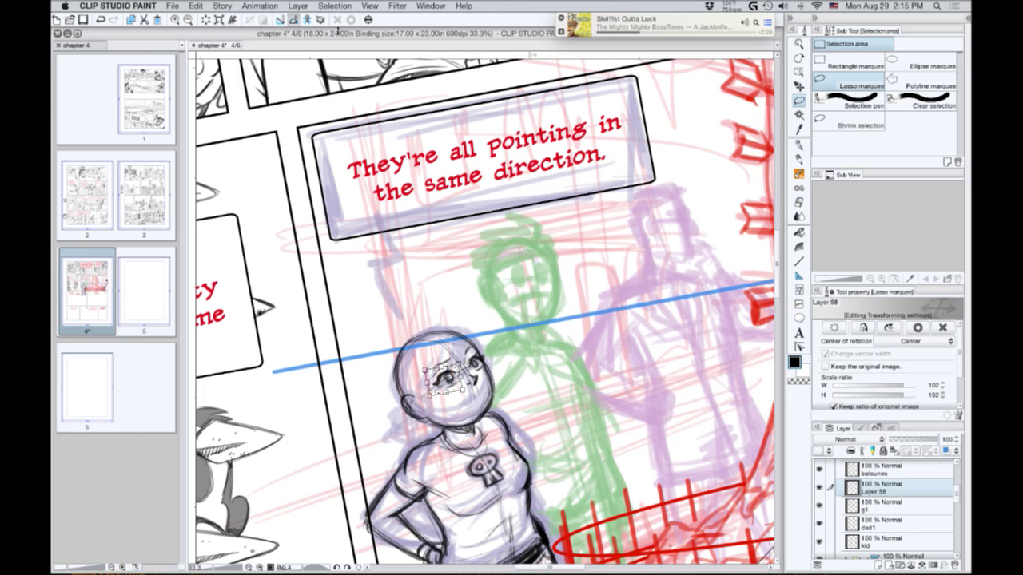
pyautogui.press('Return')
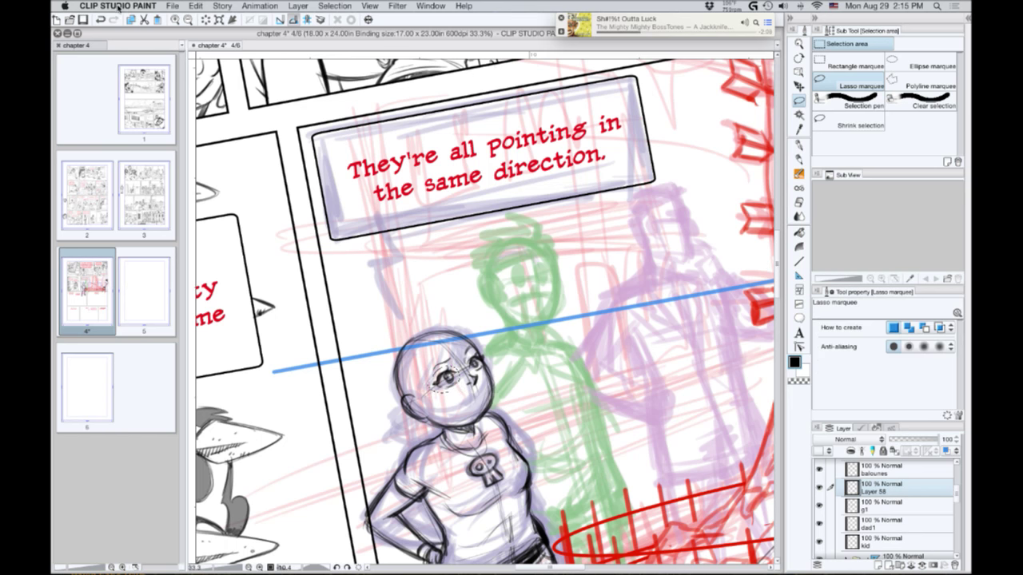
# Examine the transformation commands in the Command Bar settings preview, including Cancel transformation, and close the dialog.
pyautogui.click(117, 6)
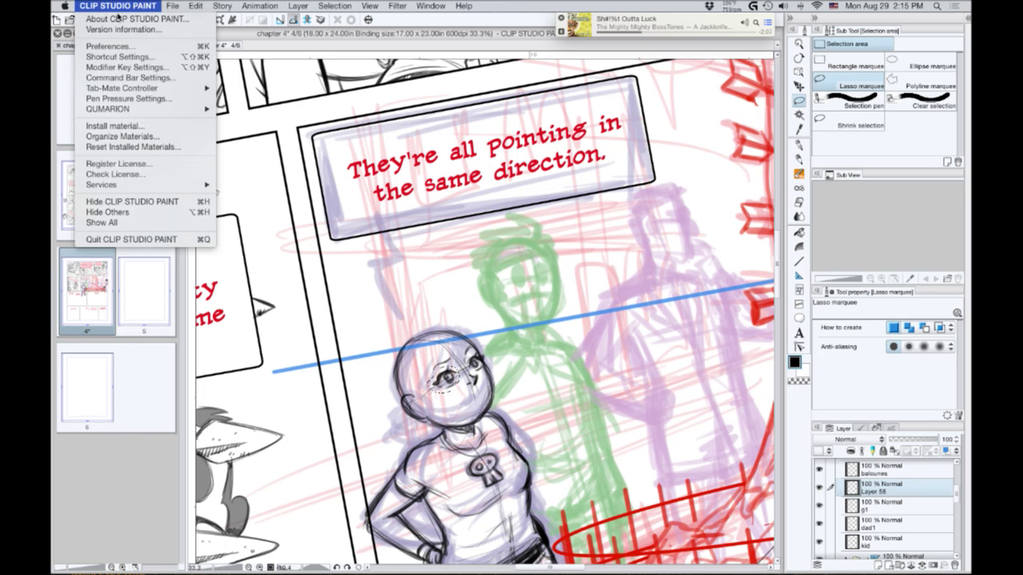
pyautogui.click(111, 78)
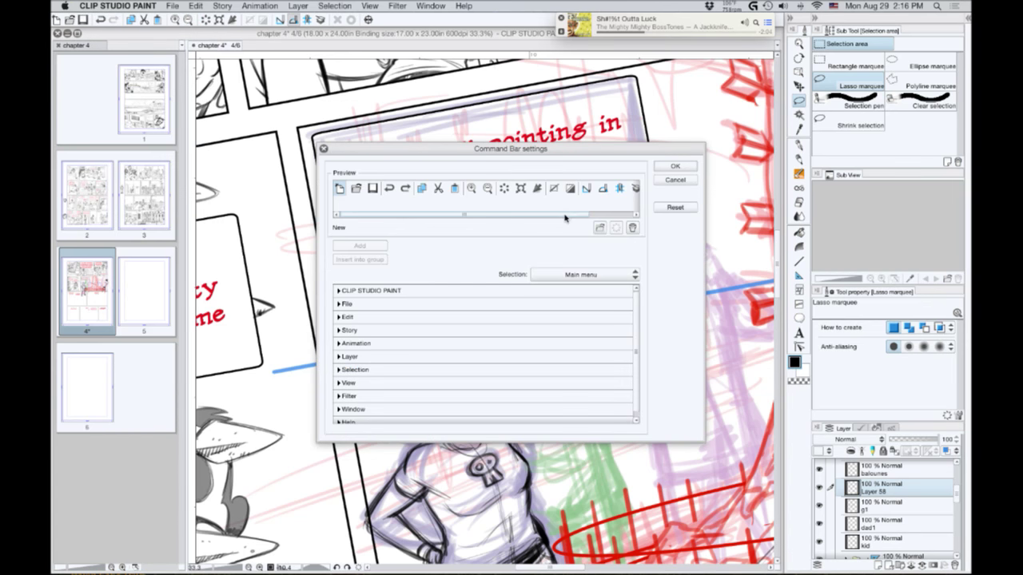
pyautogui.moveTo(566, 214); pyautogui.dragTo(649, 232)
pyautogui.click(616, 190)
pyautogui.click(600, 191)
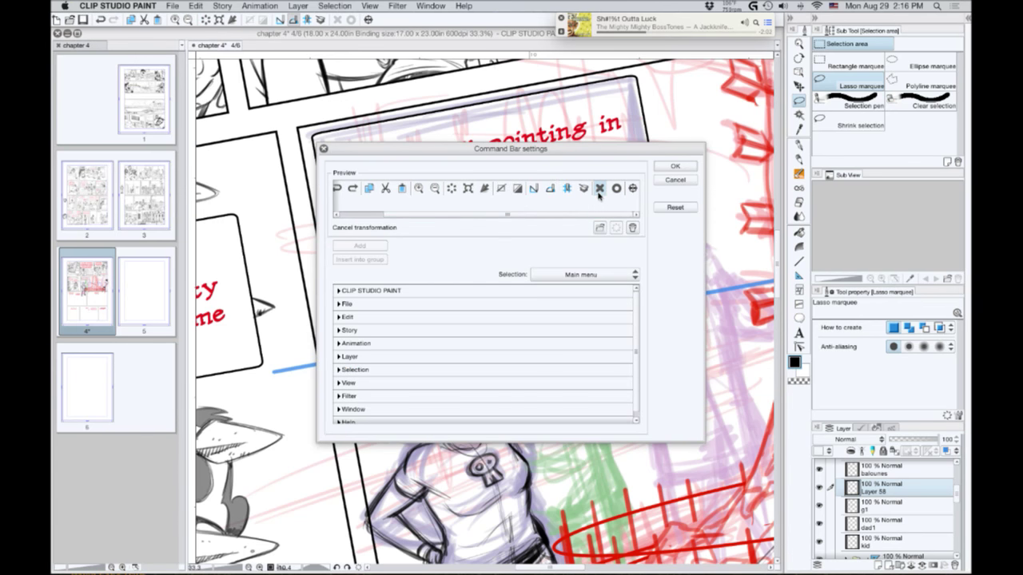
pyautogui.click(671, 166)
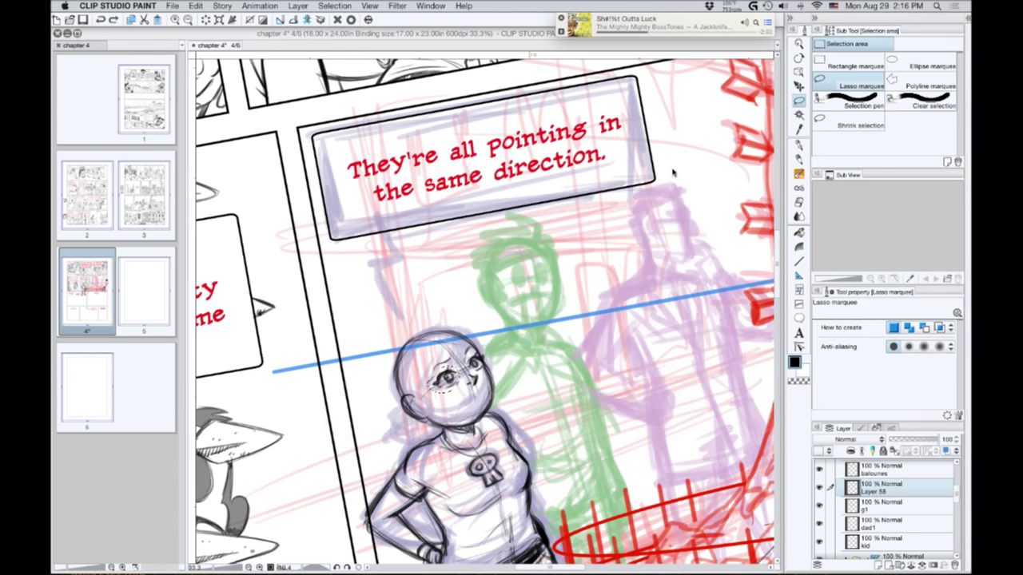
# Deselect the eye and pencil a small open, frowning mouth on the foreground figure's face.
pyautogui.moveTo(377, 368); pyautogui.dragTo(383, 363)
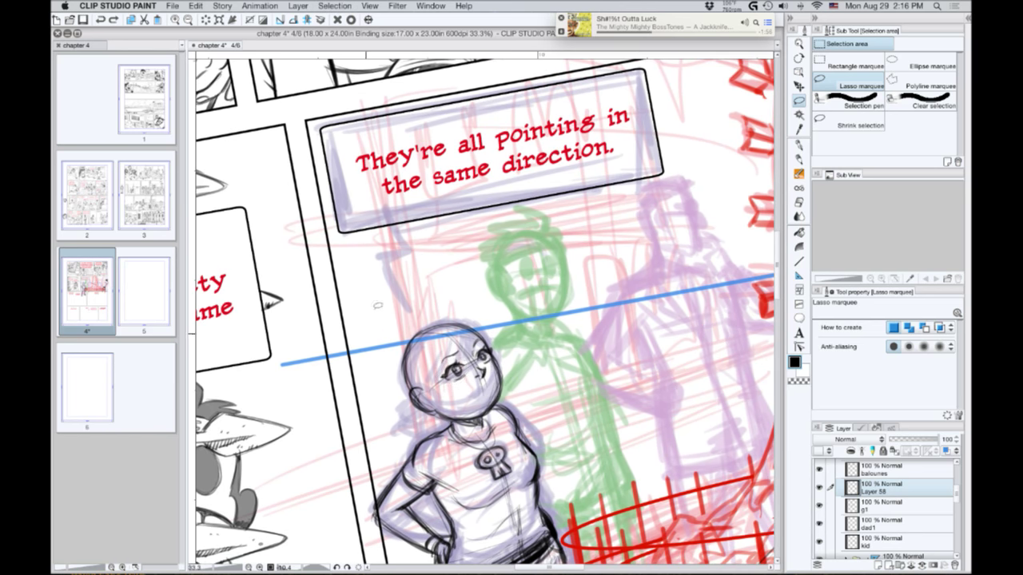
pyautogui.press('p')
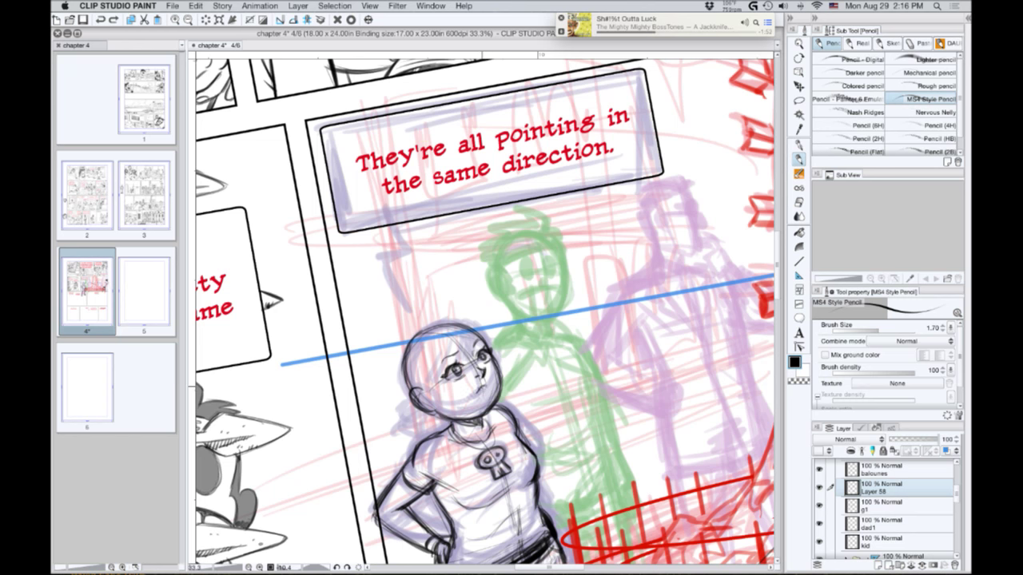
pyautogui.moveTo(475, 386)
pyautogui.mouseDown()
pyautogui.moveTo(481, 394)
pyautogui.moveTo(485, 386)
pyautogui.moveTo(476, 394)
pyautogui.mouseUp()
pyautogui.moveTo(485, 392); pyautogui.dragTo(482, 395)
pyautogui.hotkey('shift', 'space')
pyautogui.moveTo(379, 366); pyautogui.dragTo(342, 222)
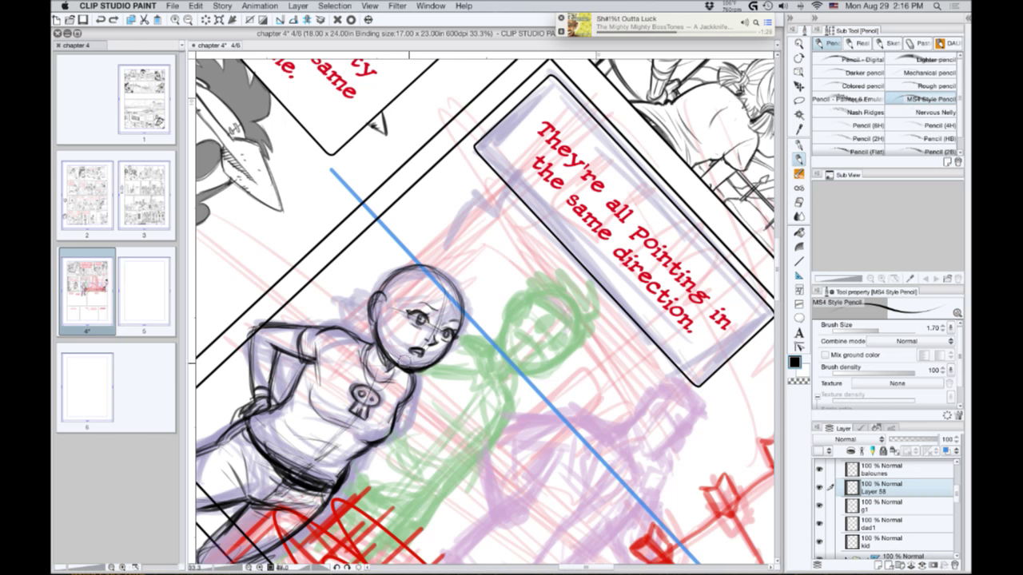
# Merge the face layer, Layer 58, down into the g1 layer.
pyautogui.click(871, 510)
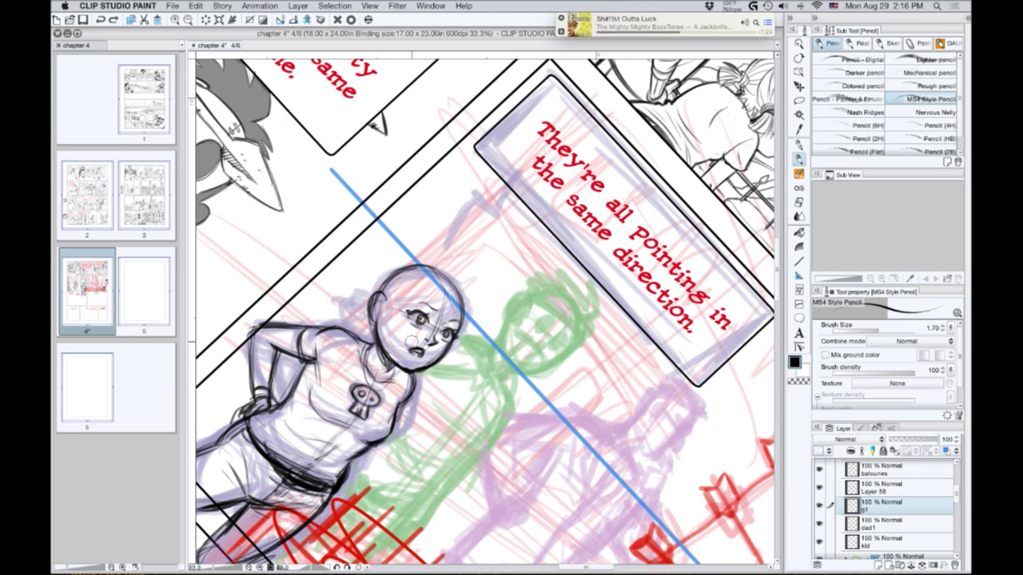
pyautogui.press('r')
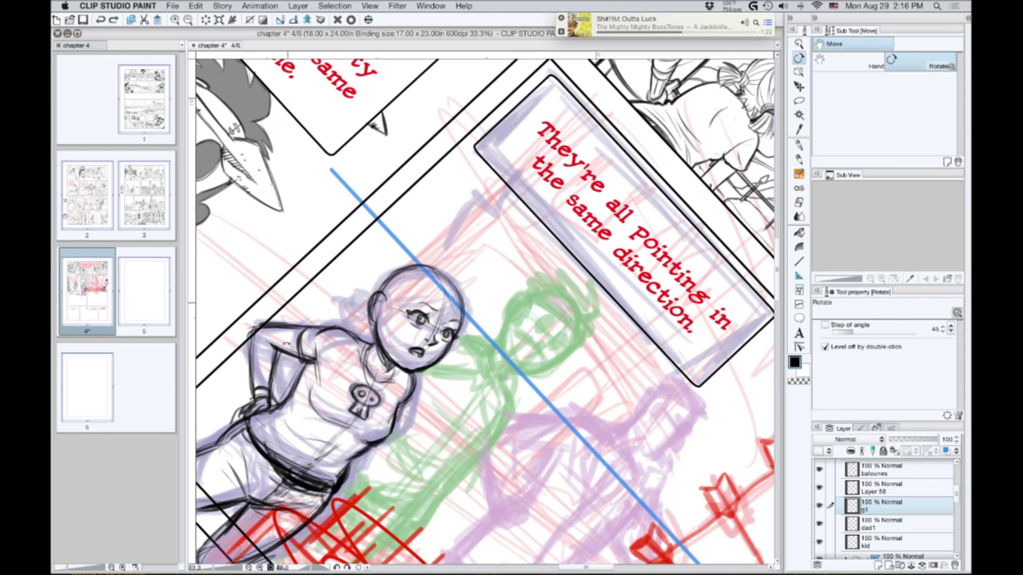
pyautogui.moveTo(288, 304)
pyautogui.mouseDown()
pyautogui.moveTo(359, 455)
pyautogui.moveTo(450, 493)
pyautogui.mouseUp()
pyautogui.press('p')
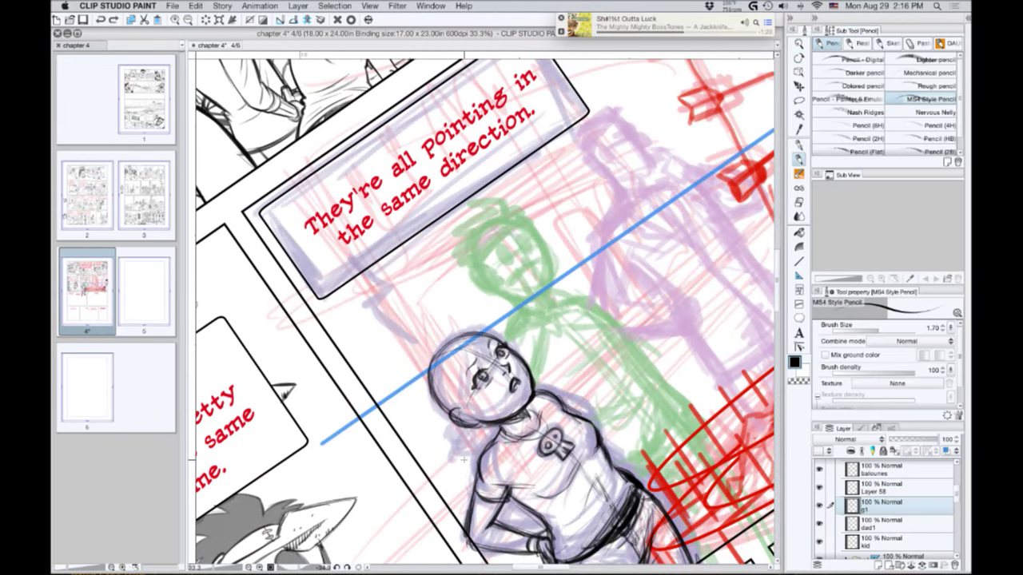
pyautogui.click(872, 489)
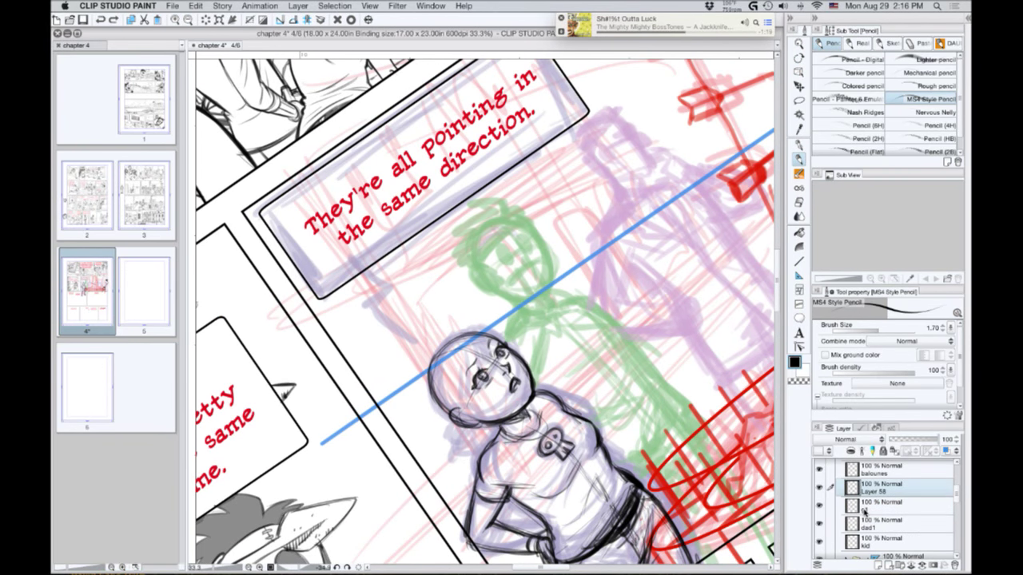
pyautogui.press('super+e')
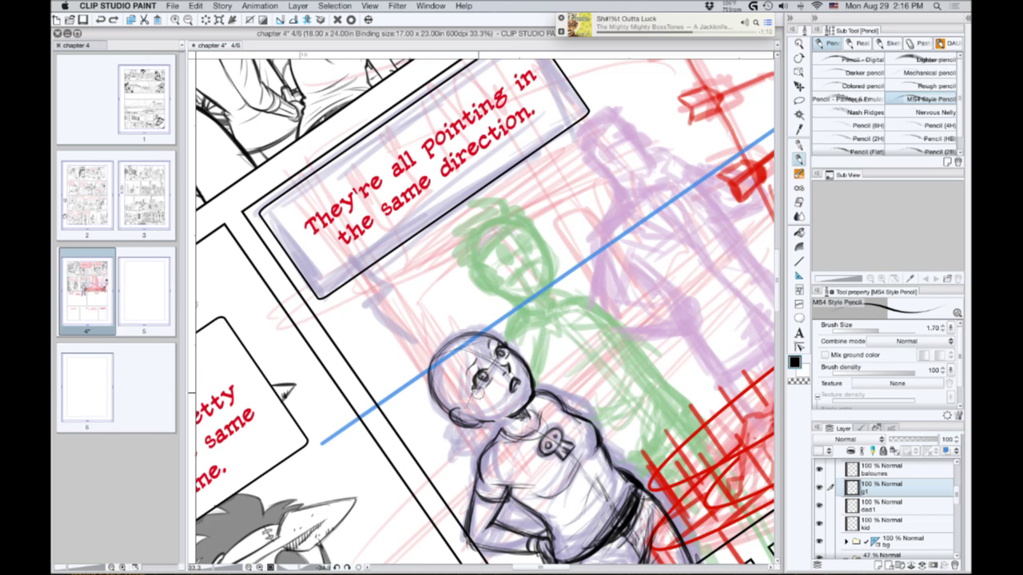
# Pencil the collar around the foreground figure's neck and refine the neck and shoulder lines on the g1 layer.
pyautogui.press('r')
pyautogui.moveTo(356, 393); pyautogui.dragTo(382, 278)
pyautogui.press('p')
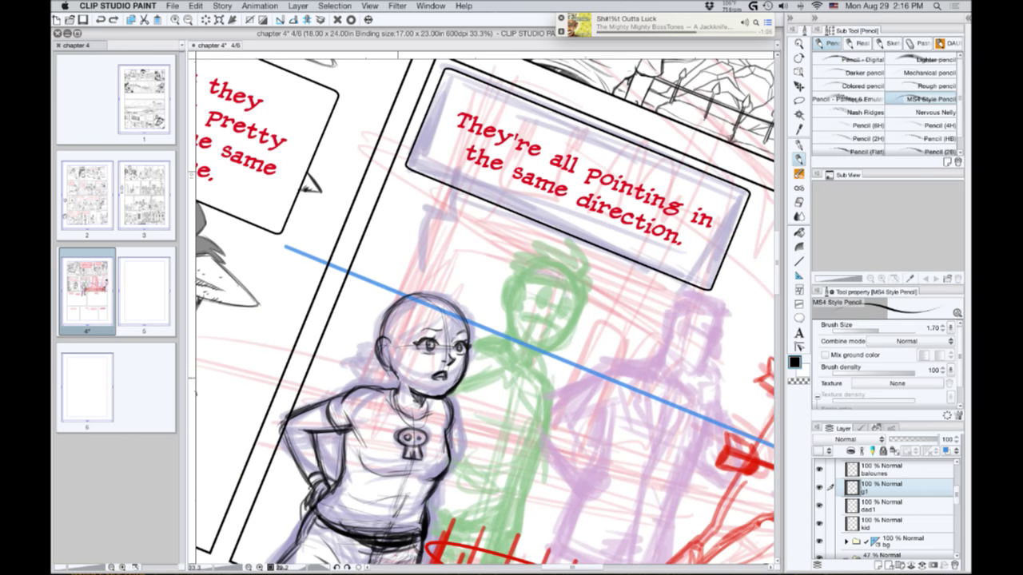
pyautogui.moveTo(395, 372)
pyautogui.mouseDown()
pyautogui.moveTo(399, 392)
pyautogui.moveTo(392, 343)
pyautogui.moveTo(378, 356)
pyautogui.moveTo(391, 370)
pyautogui.moveTo(379, 356)
pyautogui.moveTo(479, 411)
pyautogui.mouseUp()
pyautogui.press('r')
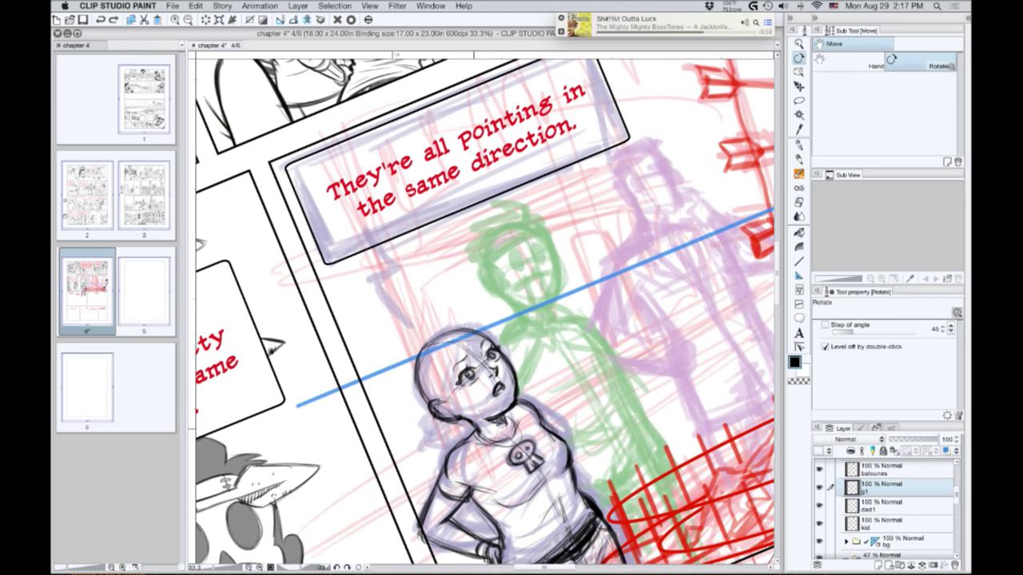
pyautogui.moveTo(519, 362)
pyautogui.mouseDown()
pyautogui.moveTo(509, 438)
pyautogui.moveTo(477, 431)
pyautogui.moveTo(513, 445)
pyautogui.moveTo(508, 425)
pyautogui.mouseUp()
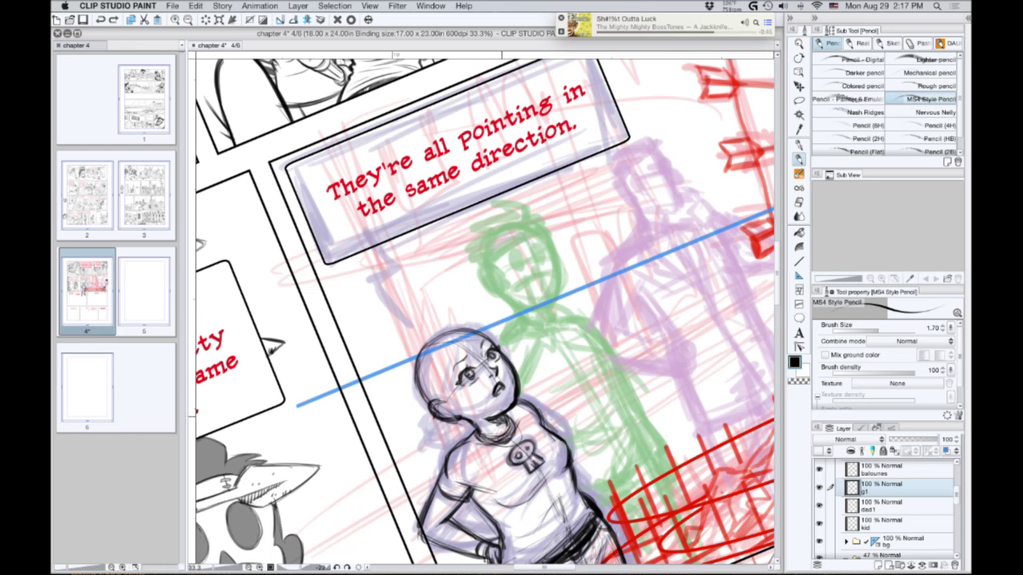
pyautogui.moveTo(403, 358); pyautogui.dragTo(426, 348)
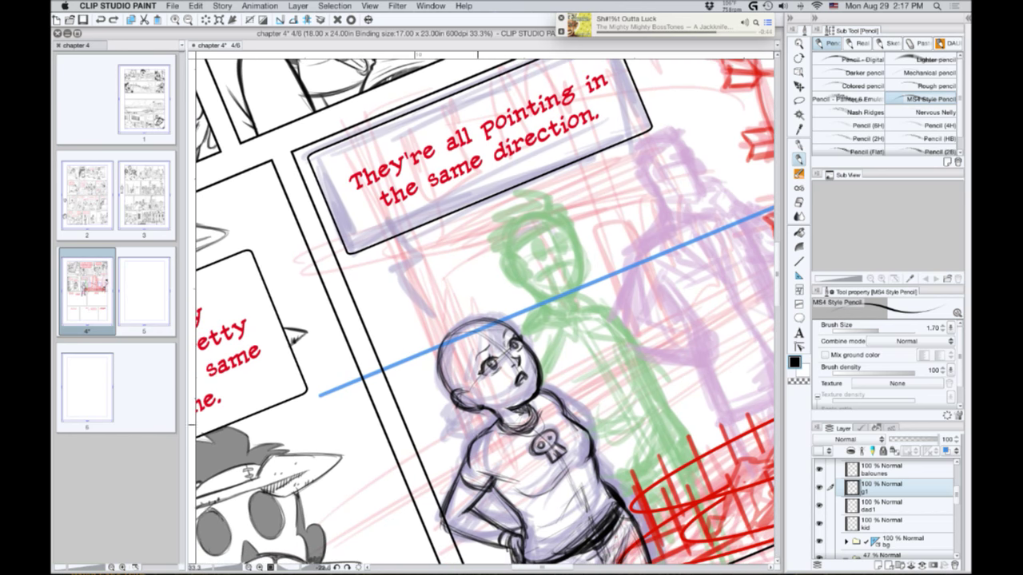
pyautogui.moveTo(545, 398); pyautogui.dragTo(565, 412)
# Add a new layer above g1 and pencil the bangs and the hair strands around the ear.
pyautogui.click(878, 565)
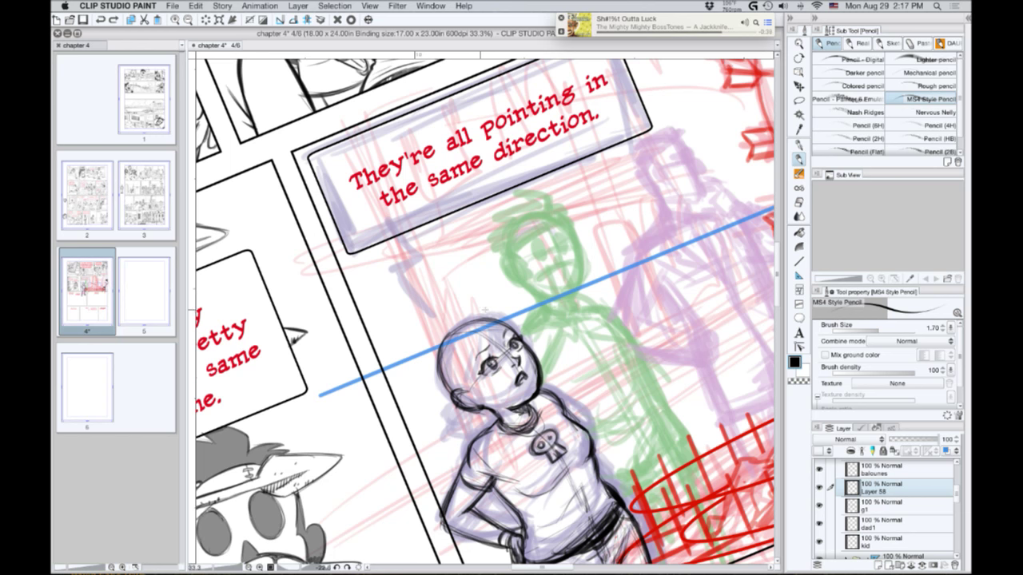
pyautogui.moveTo(482, 309)
pyautogui.mouseDown()
pyautogui.moveTo(499, 343)
pyautogui.moveTo(462, 377)
pyautogui.moveTo(491, 404)
pyautogui.mouseUp()
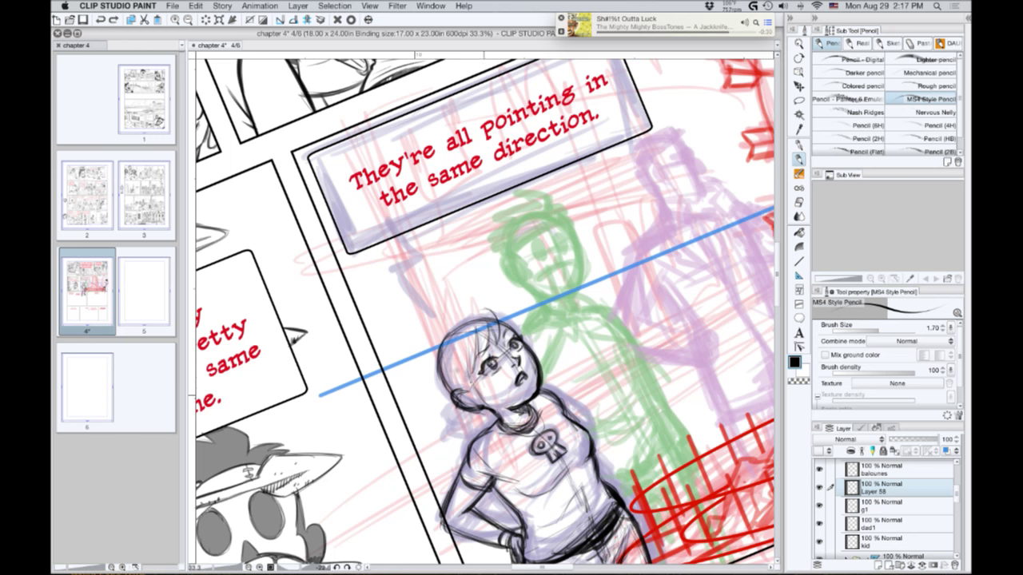
pyautogui.moveTo(457, 372); pyautogui.dragTo(478, 409)
pyautogui.moveTo(481, 404)
pyautogui.mouseDown()
pyautogui.moveTo(491, 418)
pyautogui.moveTo(473, 401)
pyautogui.mouseUp()
pyautogui.moveTo(484, 409)
pyautogui.mouseDown()
pyautogui.moveTo(493, 415)
pyautogui.moveTo(454, 374)
pyautogui.moveTo(449, 334)
pyautogui.moveTo(460, 388)
pyautogui.mouseUp()
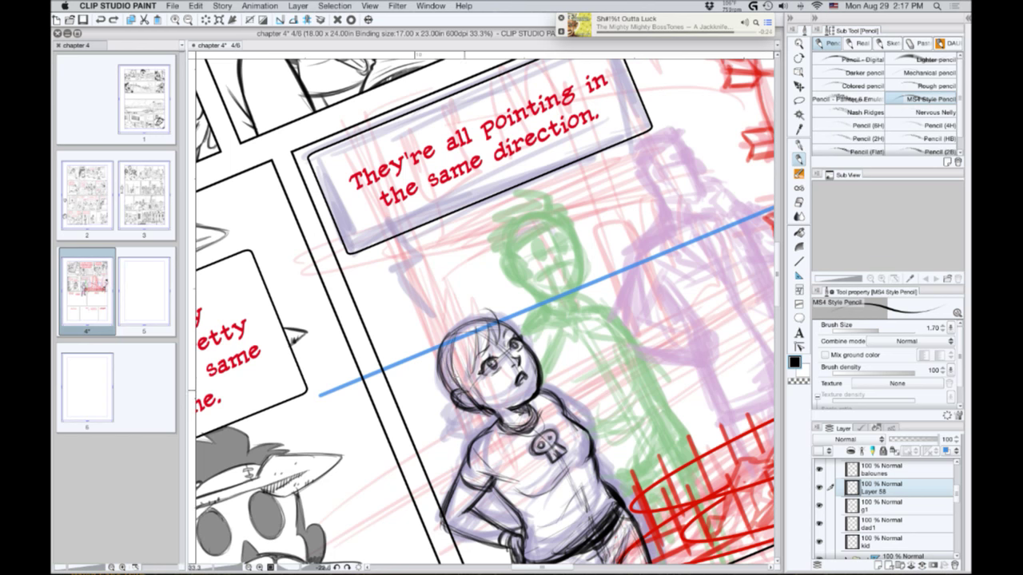
# Pencil the hair along the side of the head and a loose tuft at the top of the crown.
pyautogui.moveTo(449, 352); pyautogui.dragTo(467, 392)
pyautogui.moveTo(460, 326); pyautogui.dragTo(494, 309)
pyautogui.moveTo(493, 311)
pyautogui.mouseDown()
pyautogui.moveTo(503, 331)
pyautogui.moveTo(455, 344)
pyautogui.moveTo(485, 300)
pyautogui.mouseUp()
pyautogui.press('r')
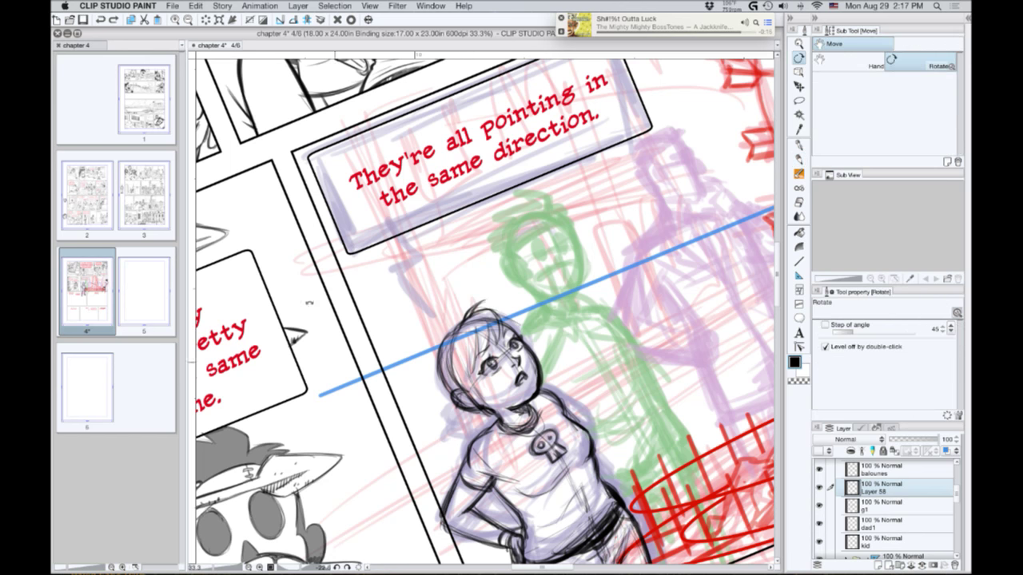
pyautogui.moveTo(311, 304)
pyautogui.mouseDown()
pyautogui.moveTo(334, 235)
pyautogui.moveTo(348, 227)
pyautogui.mouseUp()
pyautogui.press('p')
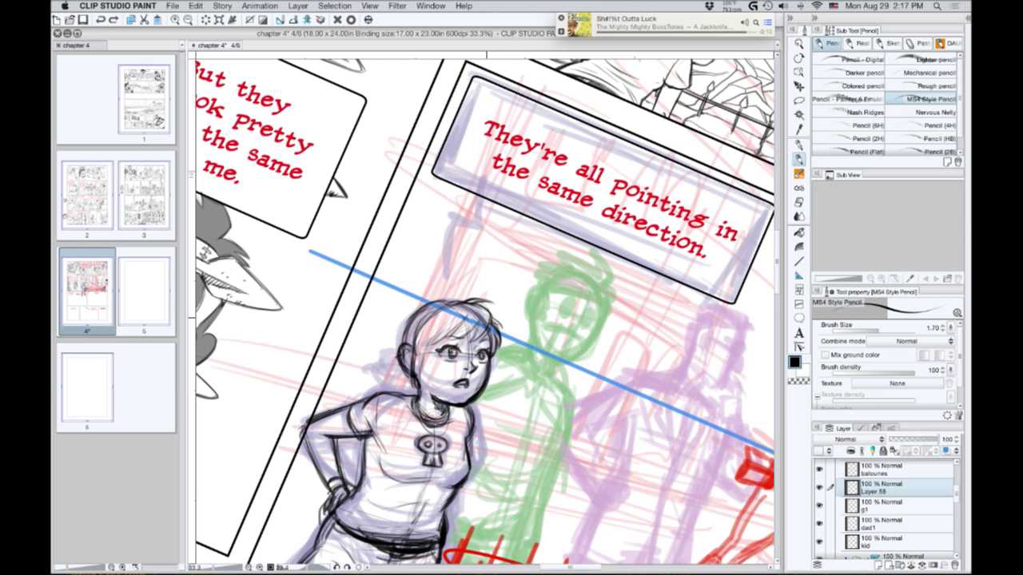
# Pencil the outer contour of the hair at the back of the head and a short ponytail behind the neck.
pyautogui.hotkey('shift', 'space')
pyautogui.moveTo(398, 421)
pyautogui.mouseDown()
pyautogui.moveTo(444, 446)
pyautogui.moveTo(513, 448)
pyautogui.mouseUp()
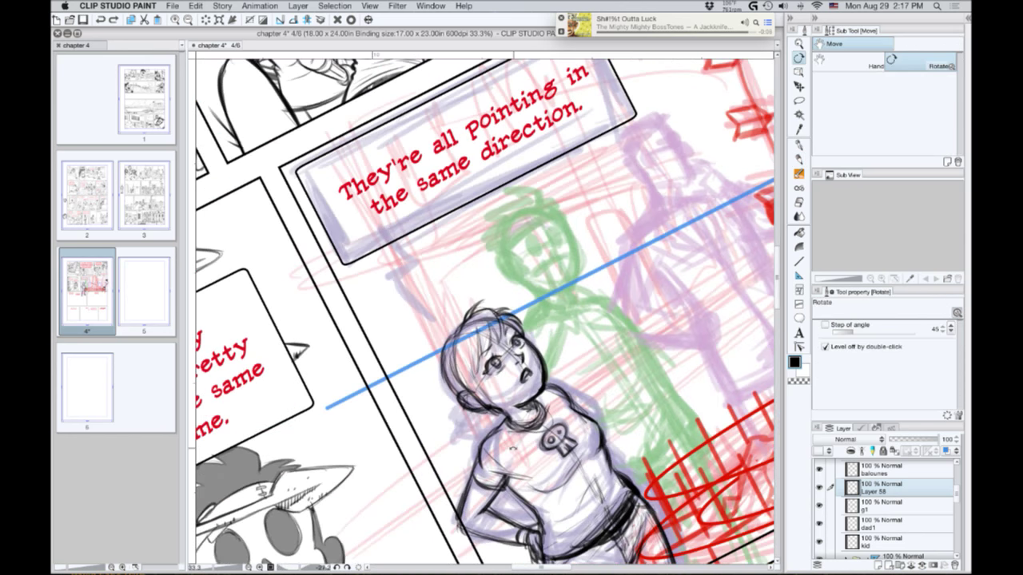
pyautogui.moveTo(446, 346)
pyautogui.mouseDown()
pyautogui.moveTo(459, 328)
pyautogui.moveTo(437, 374)
pyautogui.mouseUp()
pyautogui.moveTo(448, 338)
pyautogui.mouseDown()
pyautogui.moveTo(442, 390)
pyautogui.moveTo(457, 398)
pyautogui.moveTo(463, 379)
pyautogui.moveTo(449, 369)
pyautogui.moveTo(438, 389)
pyautogui.mouseUp()
pyautogui.moveTo(475, 422)
pyautogui.mouseDown()
pyautogui.moveTo(491, 421)
pyautogui.moveTo(468, 427)
pyautogui.moveTo(463, 434)
pyautogui.moveTo(478, 432)
pyautogui.moveTo(462, 440)
pyautogui.moveTo(469, 446)
pyautogui.mouseUp()
pyautogui.moveTo(483, 419); pyautogui.dragTo(477, 440)
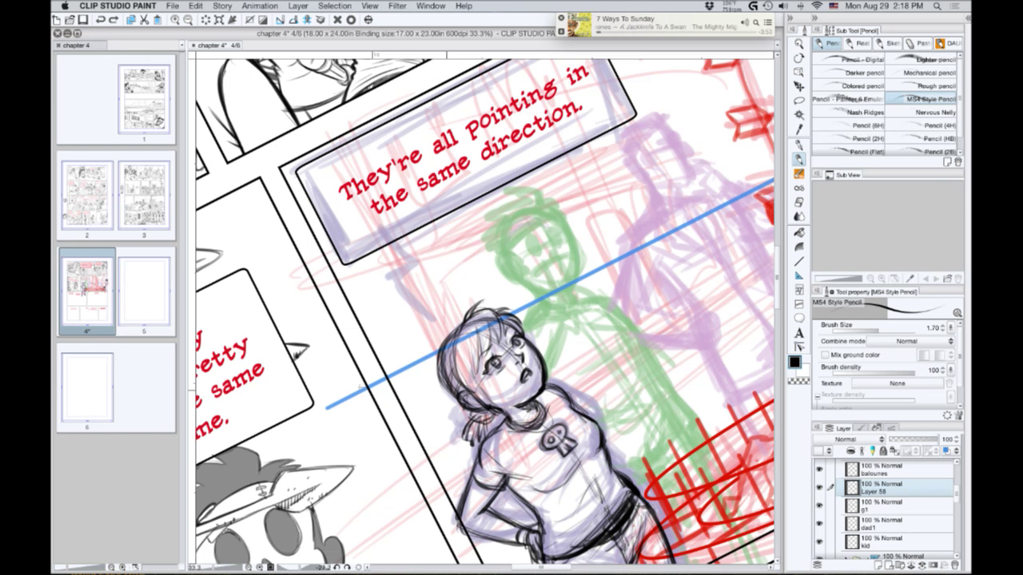
pyautogui.press('r')
pyautogui.moveTo(371, 363); pyautogui.dragTo(371, 259)
pyautogui.press('p')
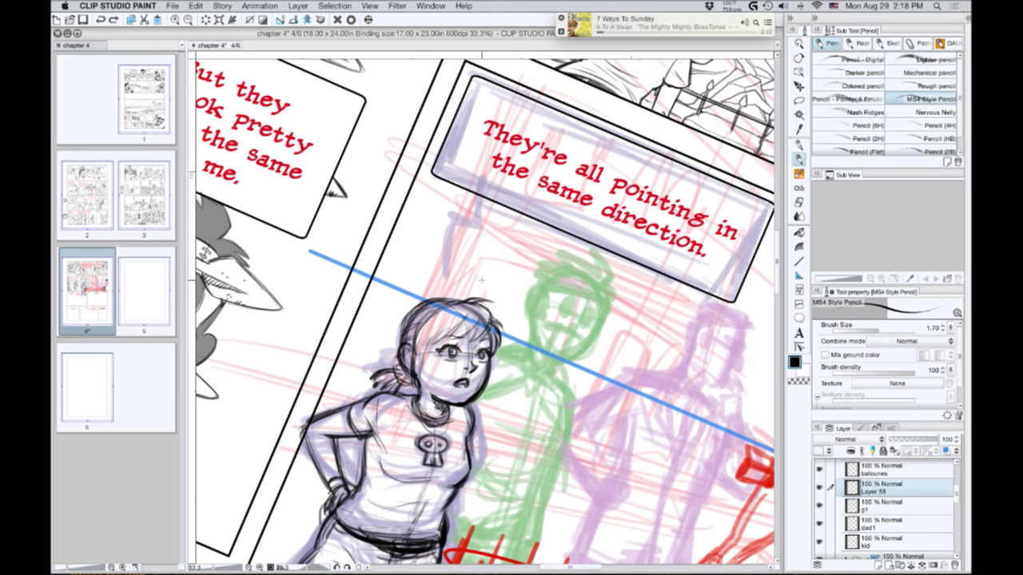
pyautogui.click(562, 18)
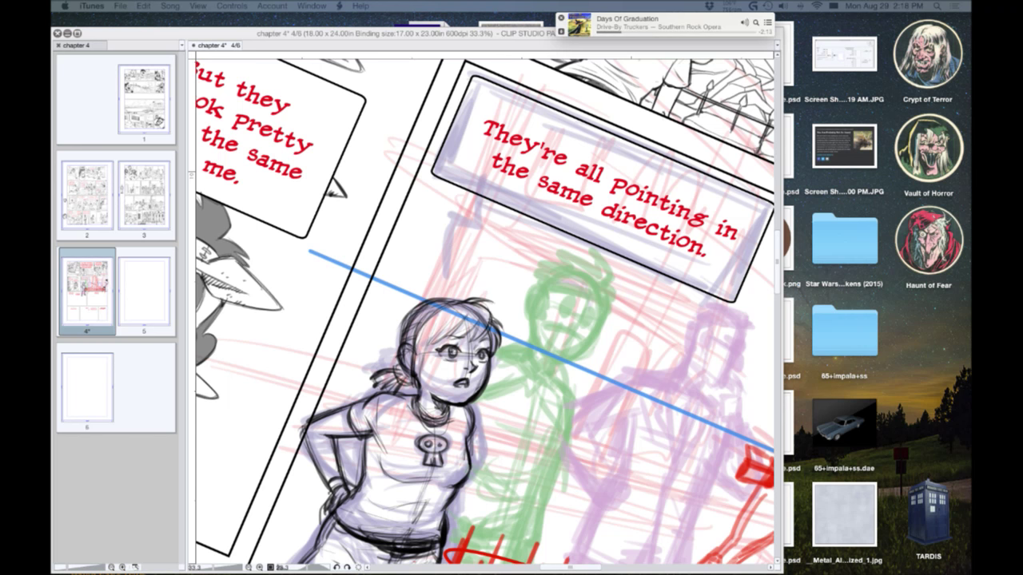
pyautogui.click(310, 293)
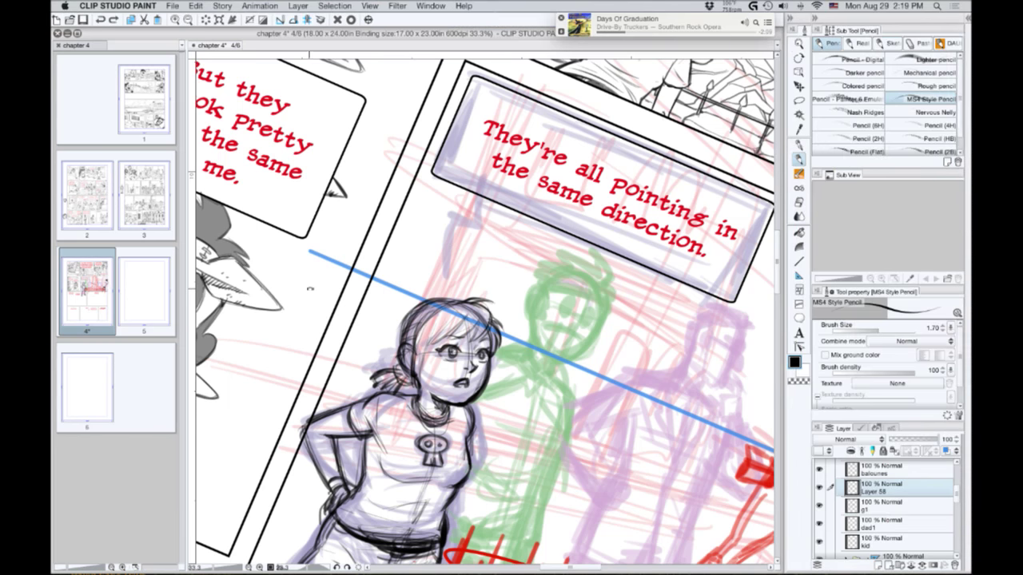
# Pencil additional strands across the crown and the top of the bangs on the foreground figure's hair.
pyautogui.press('r')
pyautogui.moveTo(310, 292)
pyautogui.mouseDown()
pyautogui.moveTo(340, 409)
pyautogui.moveTo(369, 390)
pyautogui.mouseUp()
pyautogui.press('p')
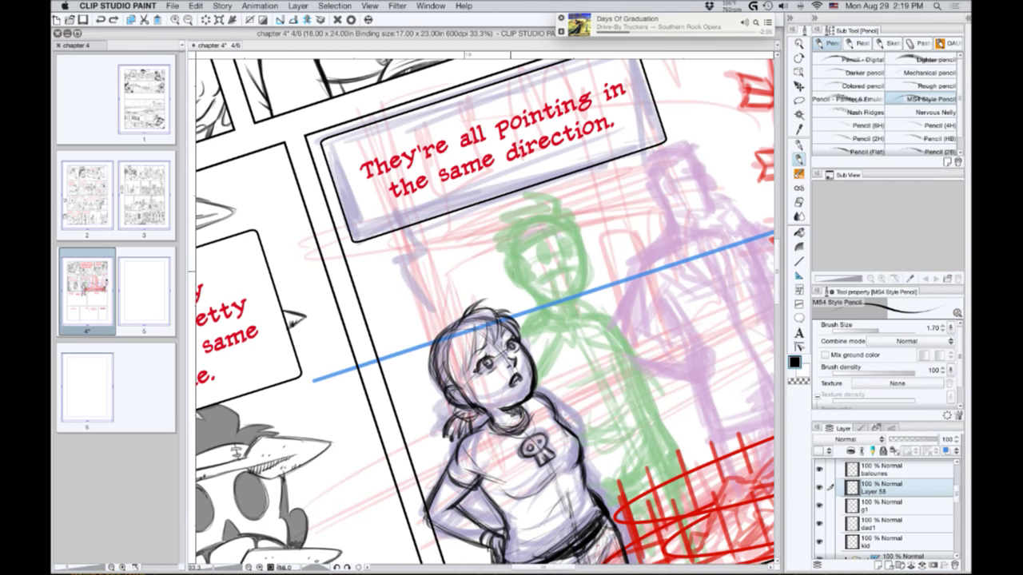
pyautogui.moveTo(480, 315); pyautogui.dragTo(512, 329)
pyautogui.scroll(5, 511, 332)
pyautogui.hscroll(-4, 512, 332)
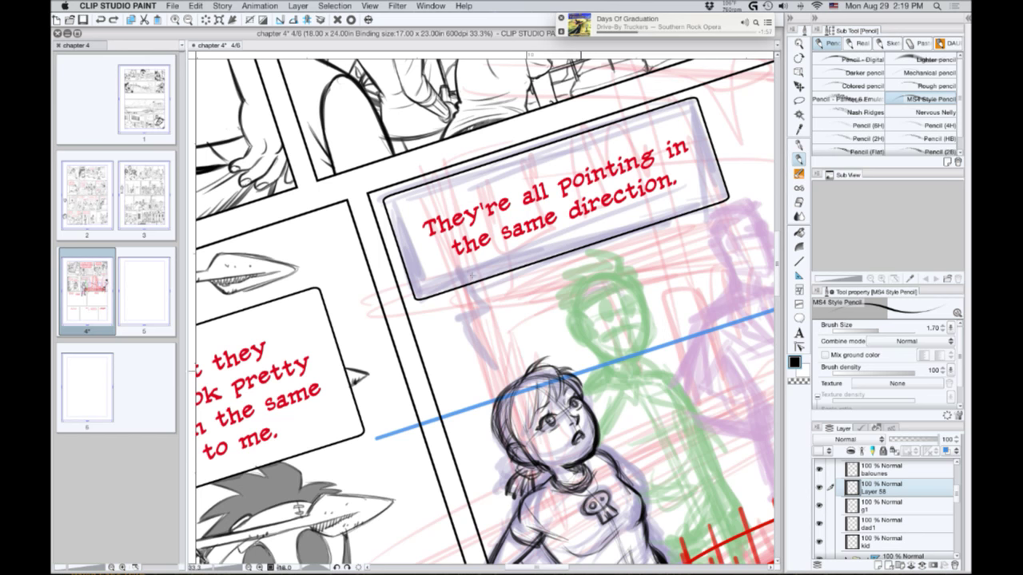
pyautogui.hotkey('shift', 'space')
pyautogui.moveTo(390, 337); pyautogui.dragTo(404, 303)
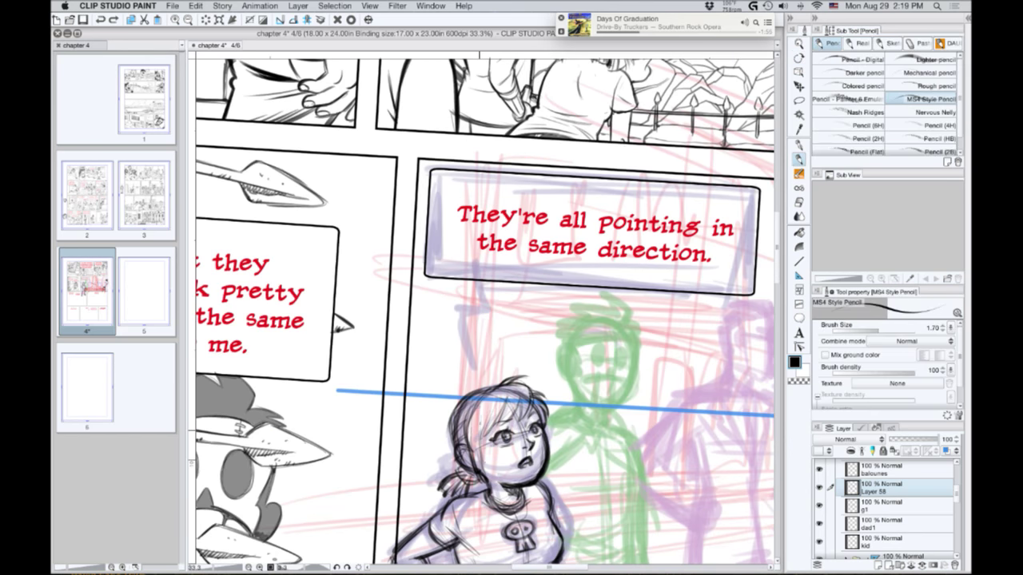
# Pencil extra hair strands beside the foreground girl's face and at the back of her head, undoing one stray stroke.
pyautogui.moveTo(479, 425); pyautogui.dragTo(485, 481)
pyautogui.moveTo(474, 419)
pyautogui.mouseDown()
pyautogui.moveTo(466, 461)
pyautogui.moveTo(480, 430)
pyautogui.mouseUp()
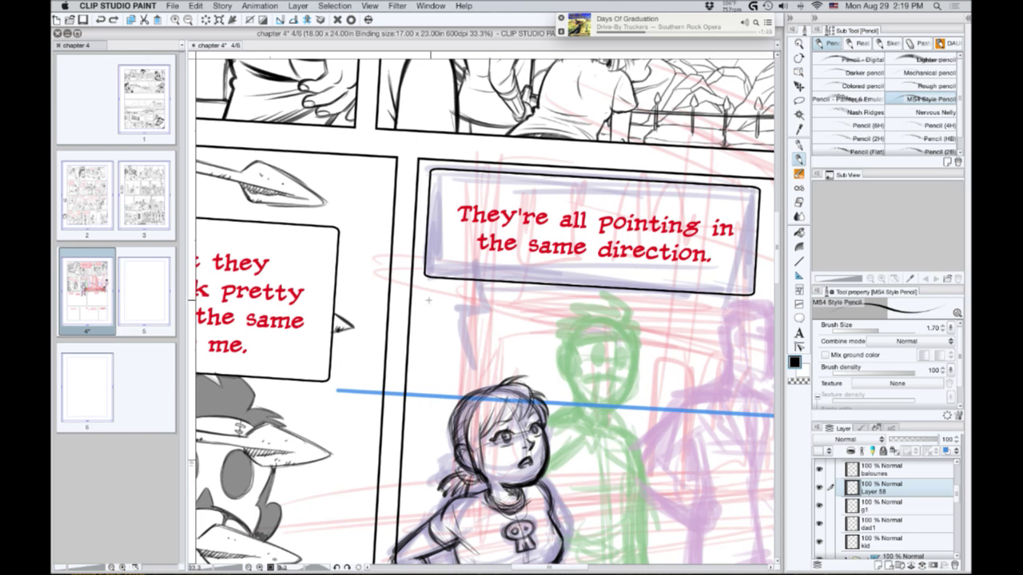
pyautogui.moveTo(417, 352); pyautogui.dragTo(427, 326)
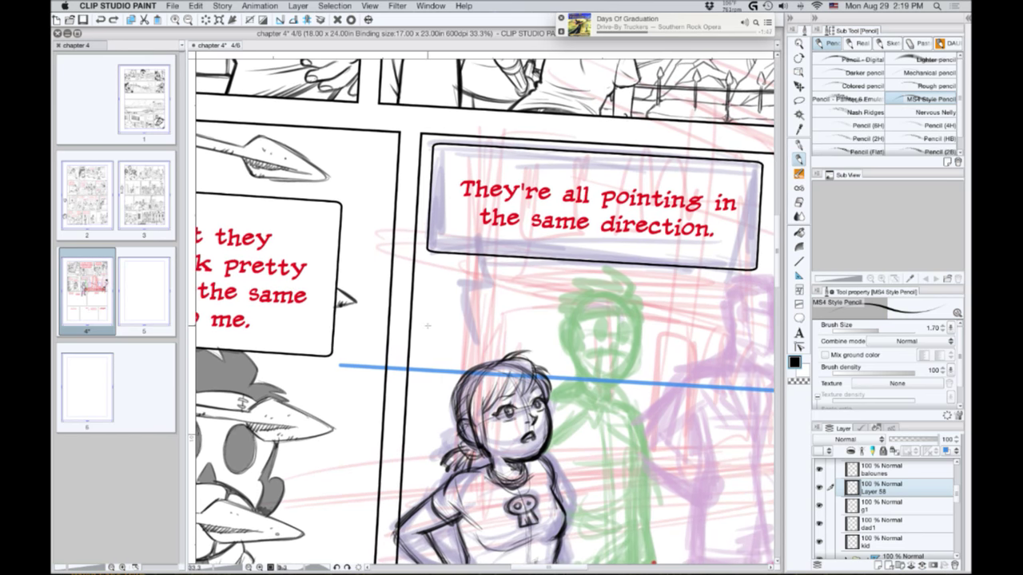
pyautogui.moveTo(554, 406); pyautogui.dragTo(554, 433)
pyautogui.press('super+z')
pyautogui.moveTo(485, 429); pyautogui.dragTo(489, 456)
pyautogui.moveTo(436, 423); pyautogui.dragTo(382, 357)
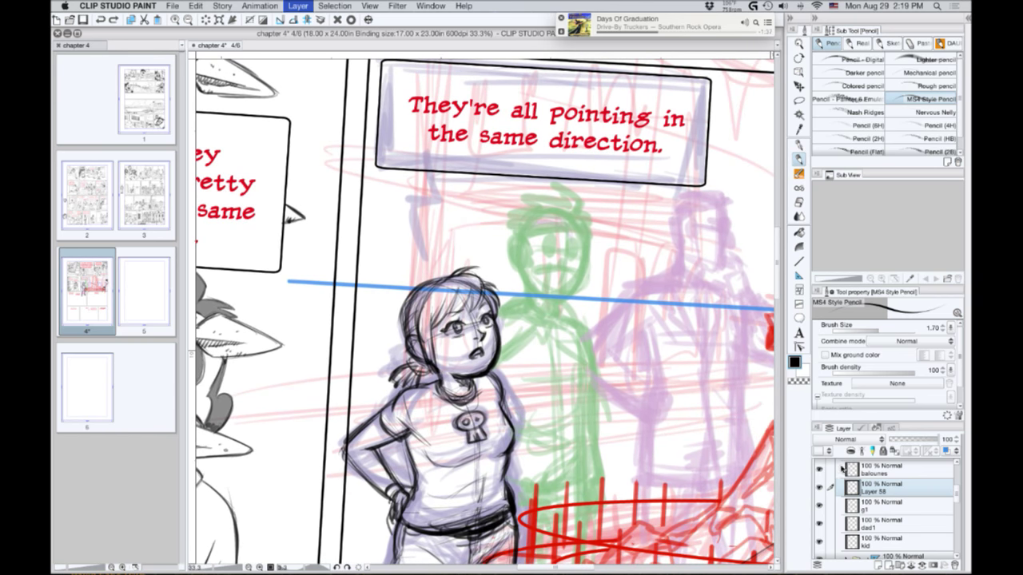
# Merge the hair layer down into g1, add a new layer above it and name it job.
pyautogui.press('super+e')
pyautogui.click(877, 565)
pyautogui.doubleClick(868, 494)
pyautogui.write('job')
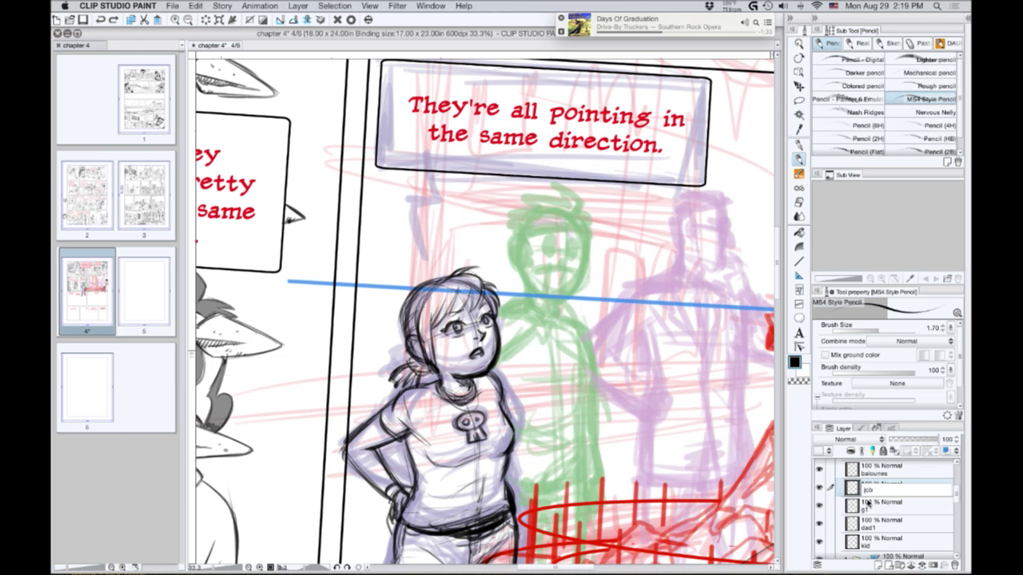
pyautogui.press('Return')
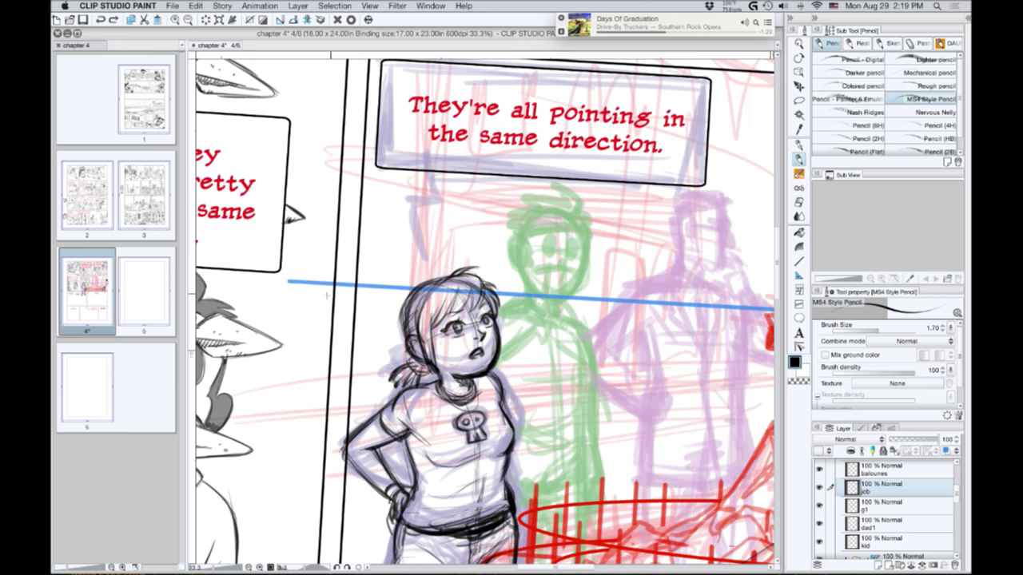
# Pencil the green rough figure's oval head with facial guidelines, ear, jaw and neck lines.
pyautogui.moveTo(325, 294); pyautogui.dragTo(369, 366)
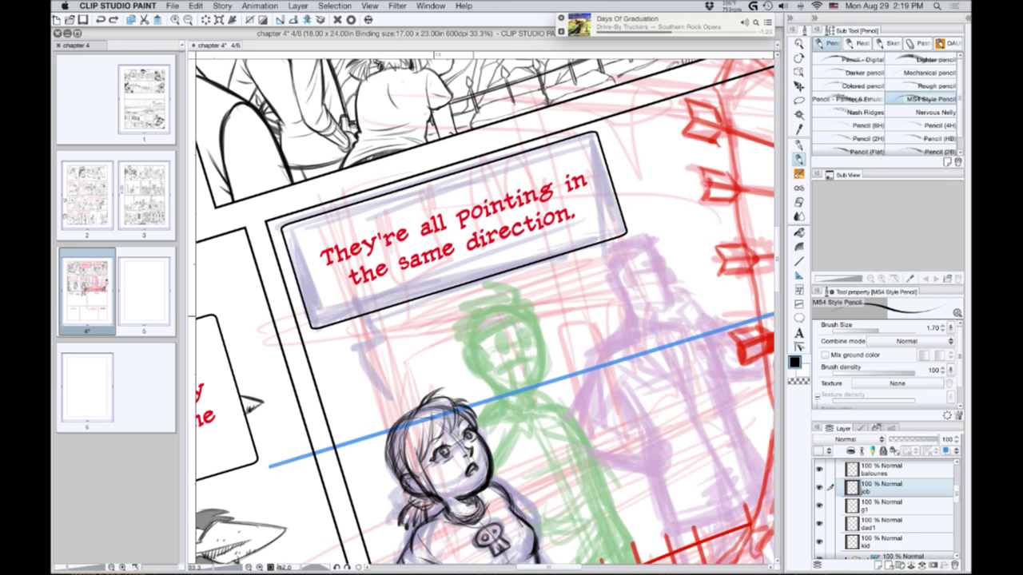
pyautogui.moveTo(476, 314)
pyautogui.mouseDown()
pyautogui.moveTo(503, 300)
pyautogui.moveTo(529, 314)
pyautogui.moveTo(549, 363)
pyautogui.mouseUp()
pyautogui.moveTo(525, 307); pyautogui.dragTo(552, 369)
pyautogui.moveTo(477, 312); pyautogui.dragTo(530, 308)
pyautogui.moveTo(489, 310)
pyautogui.mouseDown()
pyautogui.moveTo(521, 302)
pyautogui.moveTo(537, 323)
pyautogui.moveTo(472, 323)
pyautogui.moveTo(473, 358)
pyautogui.moveTo(489, 382)
pyautogui.moveTo(534, 389)
pyautogui.moveTo(537, 377)
pyautogui.mouseUp()
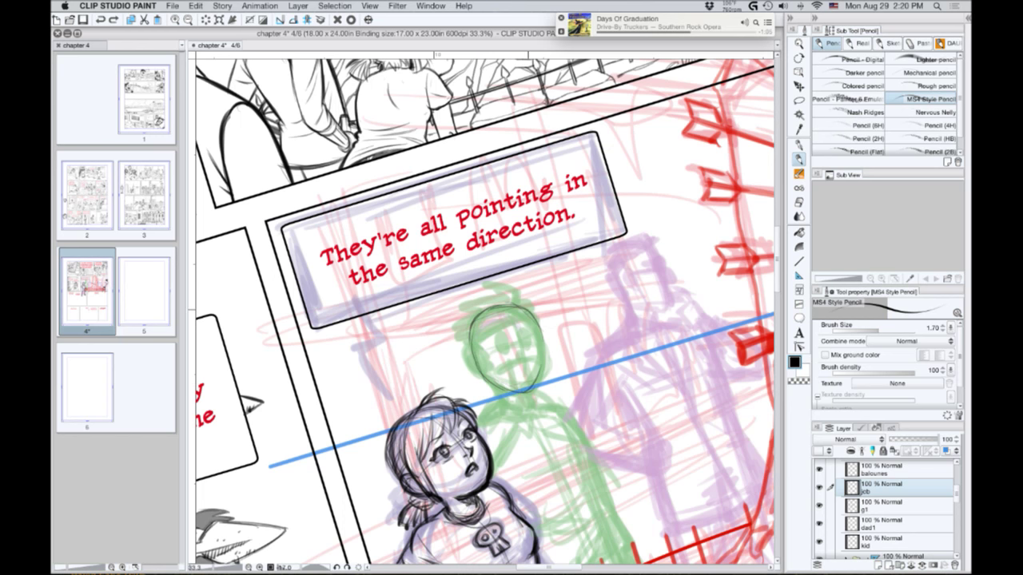
pyautogui.moveTo(528, 310)
pyautogui.mouseDown()
pyautogui.moveTo(541, 367)
pyautogui.moveTo(512, 332)
pyautogui.moveTo(491, 342)
pyautogui.moveTo(517, 350)
pyautogui.moveTo(519, 361)
pyautogui.mouseUp()
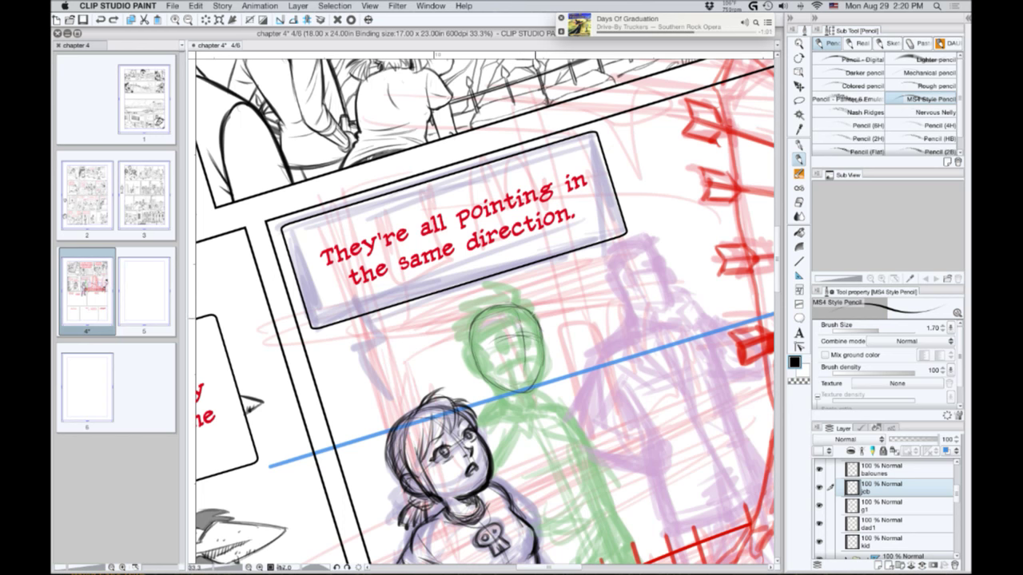
pyautogui.moveTo(532, 314); pyautogui.dragTo(545, 342)
pyautogui.moveTo(508, 305)
pyautogui.mouseDown()
pyautogui.moveTo(535, 318)
pyautogui.moveTo(537, 387)
pyautogui.moveTo(513, 392)
pyautogui.moveTo(489, 308)
pyautogui.moveTo(478, 319)
pyautogui.mouseUp()
pyautogui.moveTo(478, 318)
pyautogui.mouseDown()
pyautogui.moveTo(470, 363)
pyautogui.moveTo(507, 390)
pyautogui.moveTo(495, 402)
pyautogui.moveTo(525, 403)
pyautogui.mouseUp()
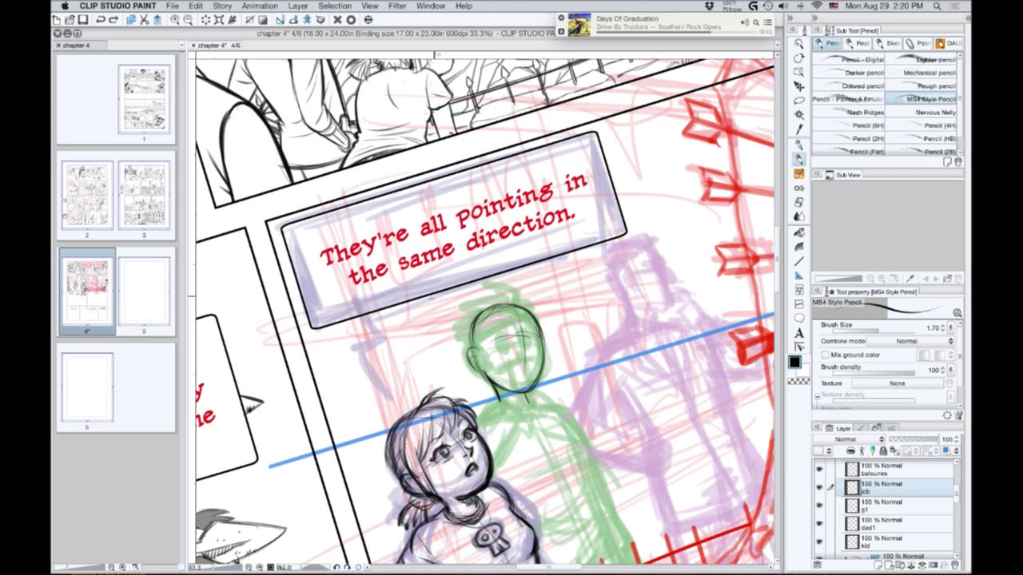
# Pencil two large dark oval eyes and an arched skull-mask mouth on the green rough figure's face.
pyautogui.press('r')
pyautogui.moveTo(513, 285)
pyautogui.mouseDown()
pyautogui.moveTo(358, 296)
pyautogui.moveTo(377, 369)
pyautogui.mouseUp()
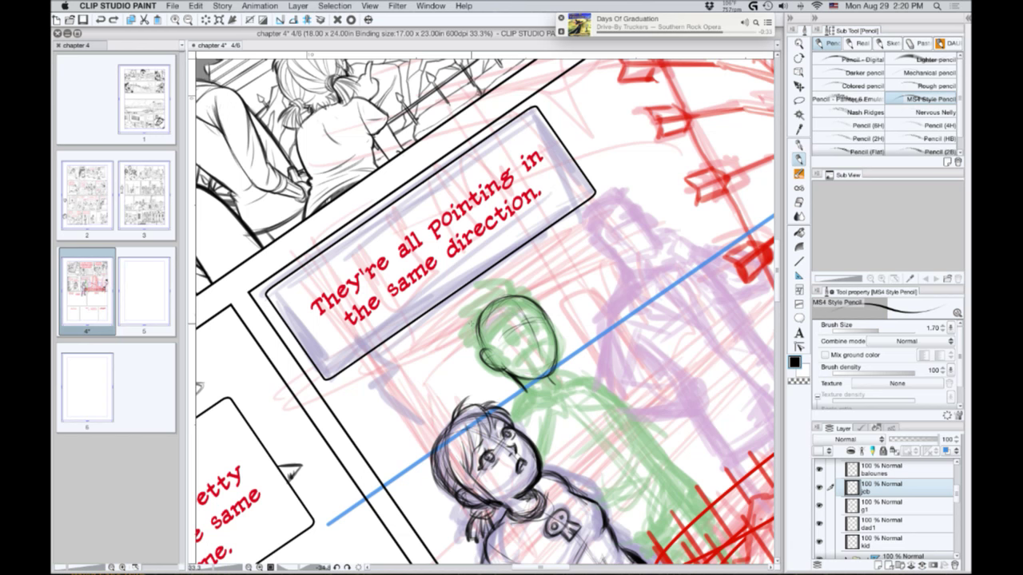
pyautogui.moveTo(440, 316)
pyautogui.mouseDown()
pyautogui.moveTo(464, 340)
pyautogui.moveTo(443, 342)
pyautogui.mouseUp()
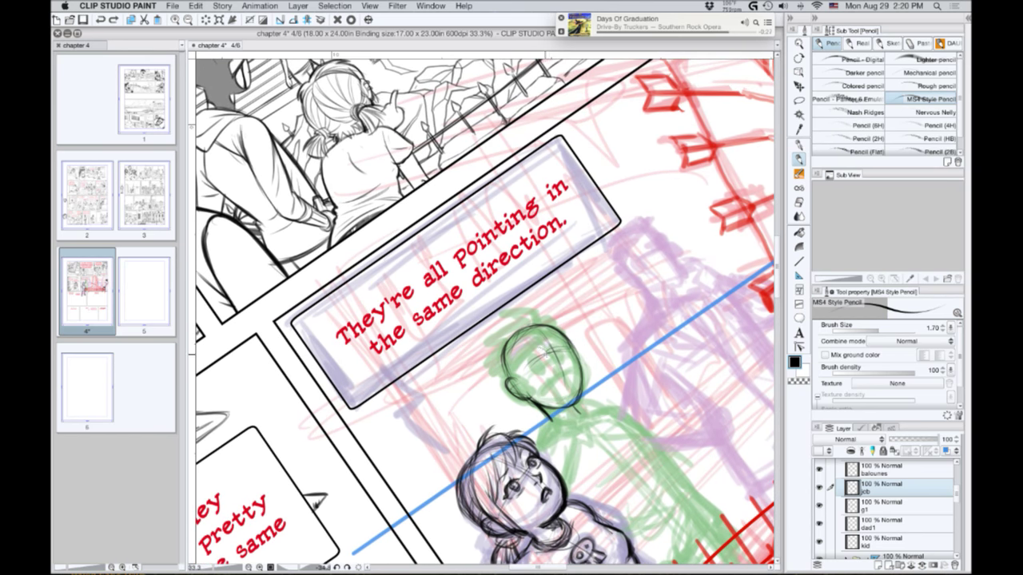
pyautogui.moveTo(543, 347)
pyautogui.mouseDown()
pyautogui.moveTo(534, 367)
pyautogui.moveTo(547, 349)
pyautogui.moveTo(548, 373)
pyautogui.moveTo(546, 357)
pyautogui.moveTo(533, 356)
pyautogui.moveTo(543, 369)
pyautogui.moveTo(535, 365)
pyautogui.moveTo(570, 359)
pyautogui.moveTo(562, 334)
pyautogui.moveTo(584, 384)
pyautogui.moveTo(566, 408)
pyautogui.moveTo(545, 411)
pyautogui.mouseUp()
pyautogui.moveTo(578, 367)
pyautogui.mouseDown()
pyautogui.moveTo(545, 380)
pyautogui.moveTo(539, 403)
pyautogui.mouseUp()
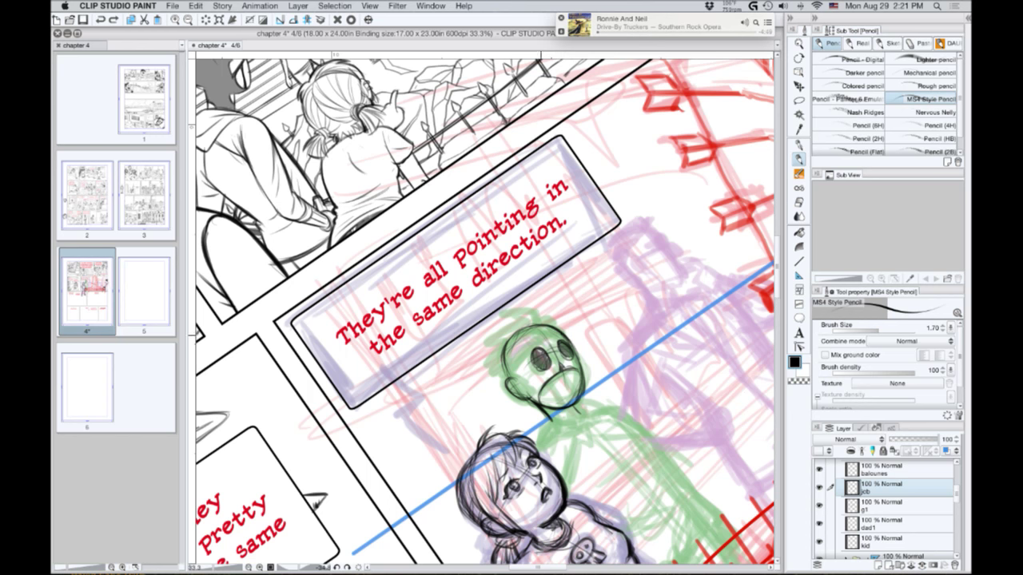
# Pencil the headband across the masked figure's forehead and the mask lines beside the eye and cheek.
pyautogui.moveTo(560, 334)
pyautogui.mouseDown()
pyautogui.moveTo(532, 344)
pyautogui.moveTo(511, 376)
pyautogui.mouseUp()
pyautogui.moveTo(548, 328)
pyautogui.mouseDown()
pyautogui.moveTo(521, 345)
pyautogui.moveTo(540, 347)
pyautogui.moveTo(529, 351)
pyautogui.moveTo(530, 335)
pyautogui.moveTo(502, 373)
pyautogui.mouseUp()
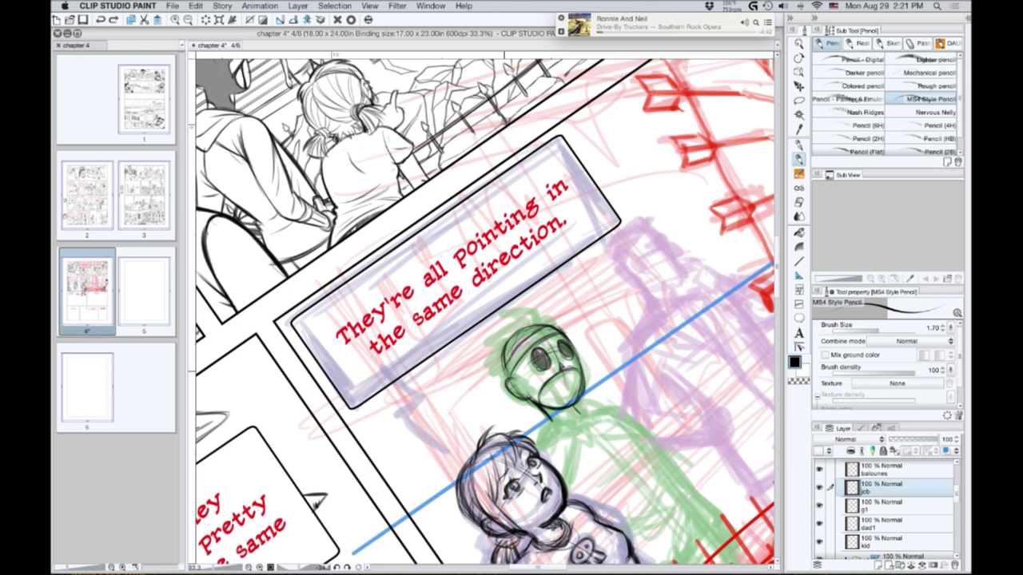
pyautogui.moveTo(541, 340)
pyautogui.mouseDown()
pyautogui.moveTo(528, 354)
pyautogui.moveTo(520, 344)
pyautogui.moveTo(552, 329)
pyautogui.moveTo(534, 333)
pyautogui.moveTo(572, 353)
pyautogui.moveTo(531, 379)
pyautogui.moveTo(544, 405)
pyautogui.mouseUp()
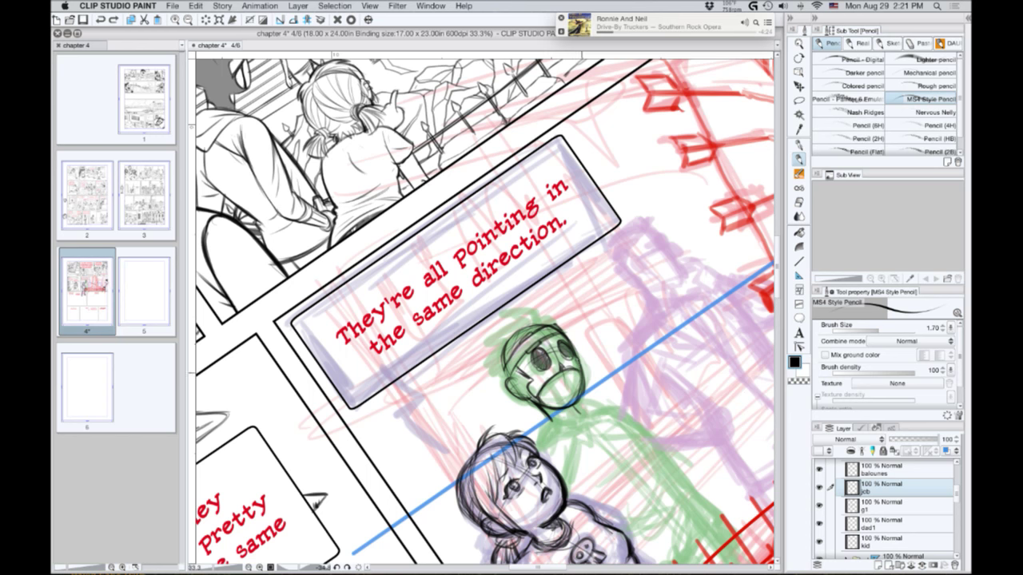
# Pencil the tooth lines in the skull mask's mouth and darken the hair at the side of the head.
pyautogui.moveTo(580, 373)
pyautogui.mouseDown()
pyautogui.moveTo(581, 393)
pyautogui.moveTo(561, 408)
pyautogui.mouseUp()
pyautogui.moveTo(571, 371); pyautogui.dragTo(577, 396)
pyautogui.moveTo(574, 369)
pyautogui.mouseDown()
pyautogui.moveTo(569, 390)
pyautogui.moveTo(558, 386)
pyautogui.moveTo(570, 405)
pyautogui.mouseUp()
pyautogui.moveTo(580, 368)
pyautogui.mouseDown()
pyautogui.moveTo(577, 396)
pyautogui.moveTo(574, 382)
pyautogui.moveTo(556, 390)
pyautogui.moveTo(561, 407)
pyautogui.moveTo(527, 404)
pyautogui.moveTo(525, 388)
pyautogui.moveTo(513, 390)
pyautogui.mouseUp()
pyautogui.moveTo(514, 383); pyautogui.dragTo(509, 390)
pyautogui.moveTo(510, 381); pyautogui.dragTo(506, 393)
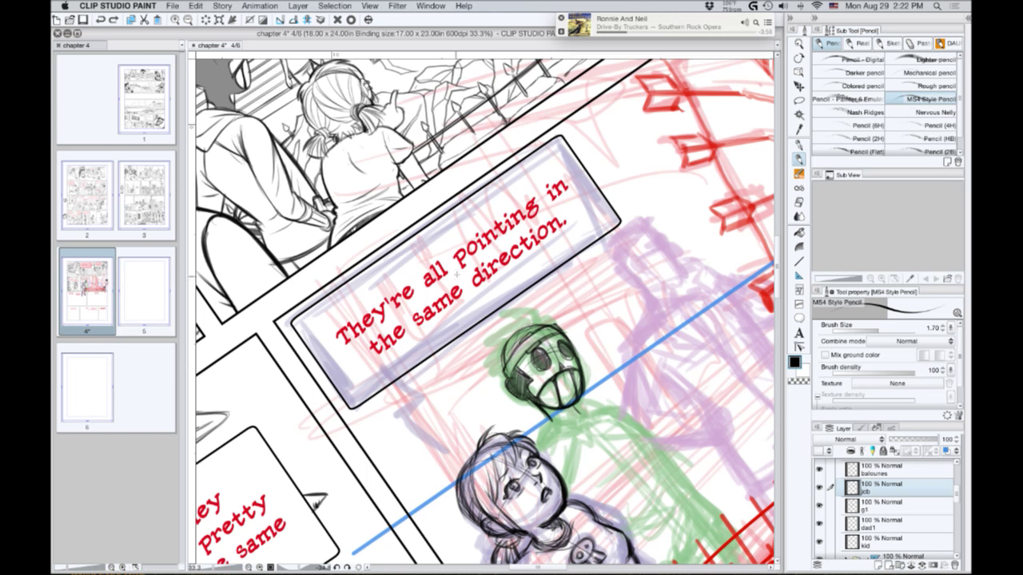
# Pencil the masked figure's neck and loose construction lines for the shoulders and torso over the green rough.
pyautogui.moveTo(470, 350); pyautogui.dragTo(450, 422)
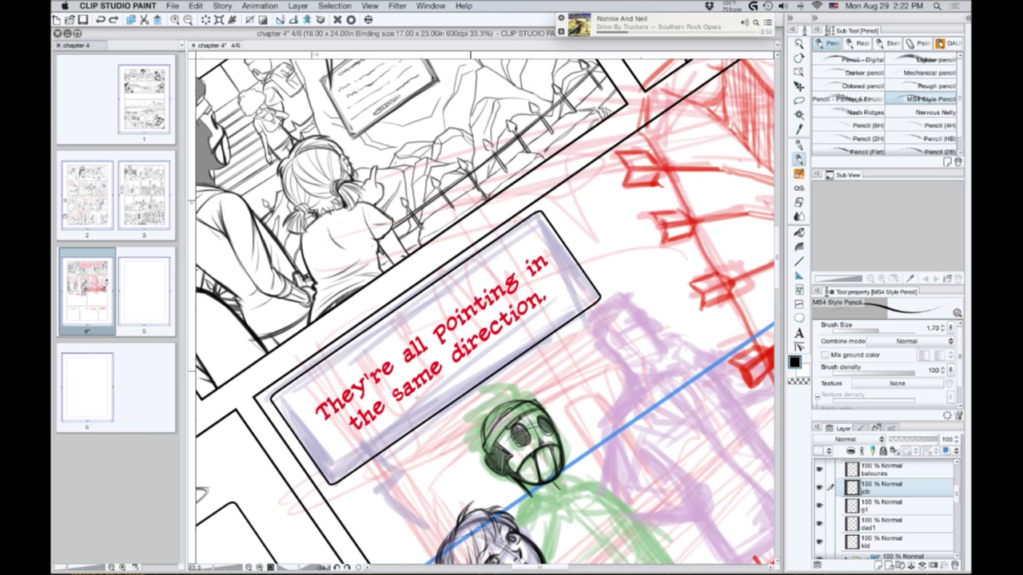
pyautogui.press('r')
pyautogui.moveTo(368, 349); pyautogui.dragTo(364, 286)
pyautogui.press('p')
pyautogui.moveTo(350, 420)
pyautogui.mouseDown()
pyautogui.moveTo(436, 303)
pyautogui.moveTo(465, 289)
pyautogui.mouseUp()
pyautogui.moveTo(537, 340)
pyautogui.mouseDown()
pyautogui.moveTo(539, 355)
pyautogui.moveTo(573, 370)
pyautogui.moveTo(541, 367)
pyautogui.moveTo(536, 356)
pyautogui.moveTo(569, 354)
pyautogui.moveTo(535, 364)
pyautogui.moveTo(598, 370)
pyautogui.moveTo(572, 421)
pyautogui.mouseUp()
pyautogui.moveTo(603, 379)
pyautogui.mouseDown()
pyautogui.moveTo(596, 424)
pyautogui.moveTo(549, 428)
pyautogui.moveTo(516, 403)
pyautogui.mouseUp()
pyautogui.moveTo(602, 401); pyautogui.dragTo(617, 492)
pyautogui.press('r')
pyautogui.moveTo(387, 363)
pyautogui.mouseDown()
pyautogui.moveTo(400, 285)
pyautogui.moveTo(370, 340)
pyautogui.mouseUp()
pyautogui.doubleClick(370, 339)
pyautogui.press('super+minus')
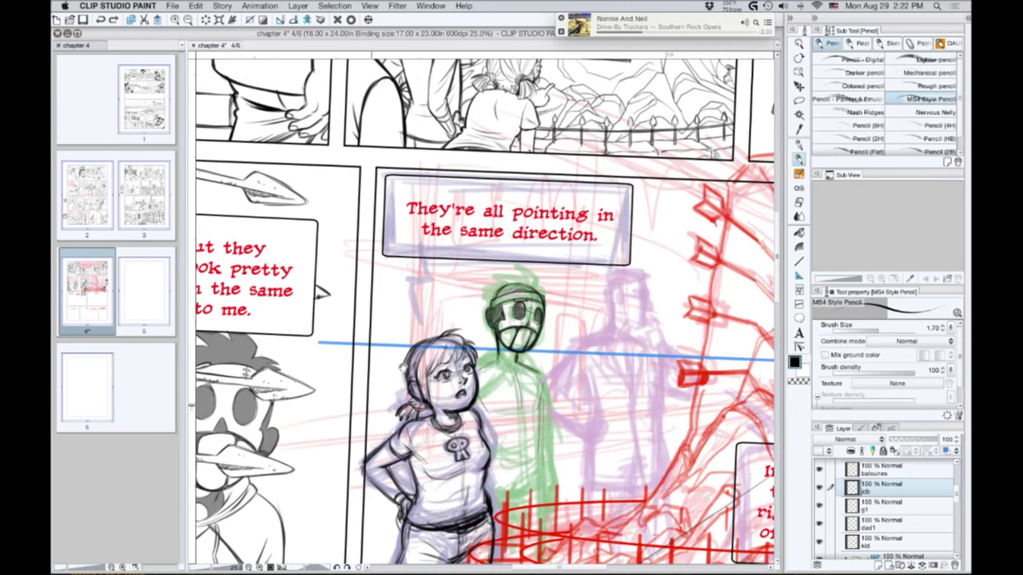
# Pencil the contour of the masked figure's shoulder and upper body over the green rough.
pyautogui.moveTo(360, 391); pyautogui.dragTo(398, 300)
pyautogui.press('r')
pyautogui.moveTo(348, 381); pyautogui.dragTo(406, 441)
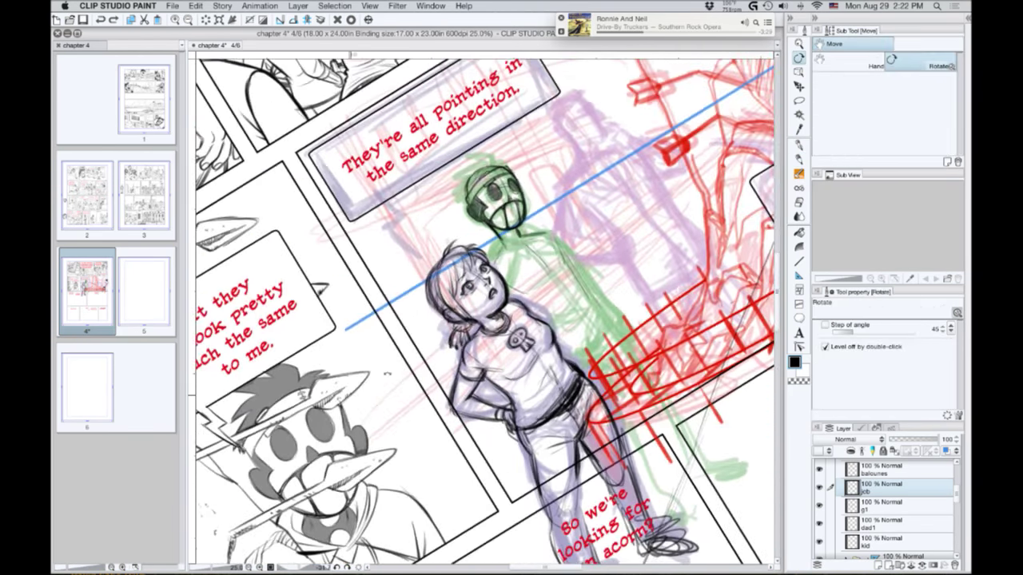
pyautogui.press('p')
pyautogui.moveTo(479, 281); pyautogui.dragTo(342, 405)
pyautogui.moveTo(413, 327); pyautogui.dragTo(334, 417)
pyautogui.moveTo(394, 364); pyautogui.dragTo(344, 405)
pyautogui.moveTo(337, 445); pyautogui.dragTo(531, 349)
pyautogui.moveTo(336, 422); pyautogui.dragTo(518, 361)
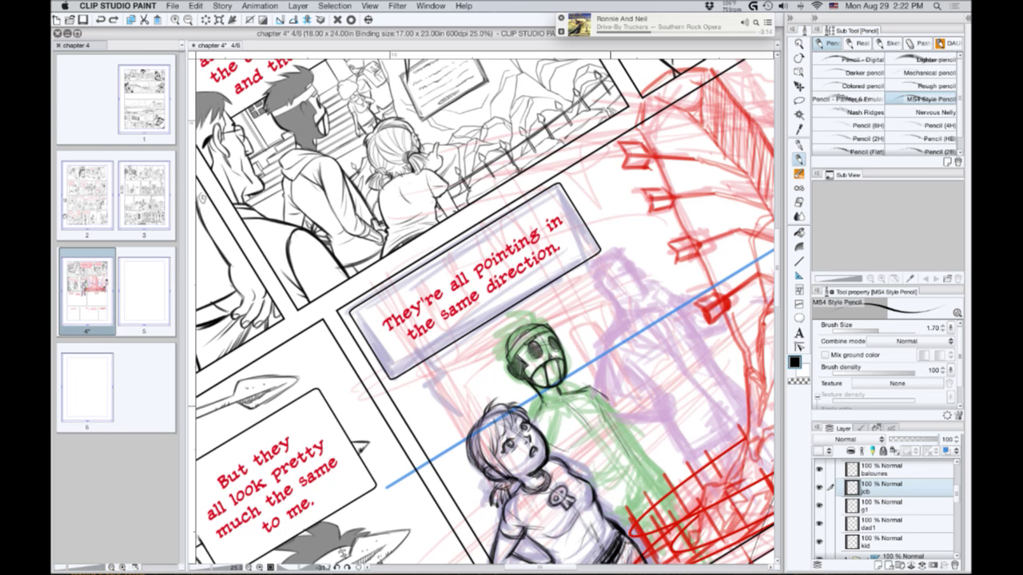
# Pencil the outer edge of the masked figure's arm and the line where the sleeve meets the torso.
pyautogui.moveTo(609, 407); pyautogui.dragTo(672, 491)
pyautogui.moveTo(623, 423); pyautogui.dragTo(653, 456)
pyautogui.moveTo(601, 395)
pyautogui.mouseDown()
pyautogui.moveTo(620, 415)
pyautogui.moveTo(615, 433)
pyautogui.mouseUp()
pyautogui.moveTo(607, 417)
pyautogui.mouseDown()
pyautogui.moveTo(617, 441)
pyautogui.moveTo(606, 444)
pyautogui.mouseUp()
pyautogui.moveTo(601, 442); pyautogui.dragTo(572, 461)
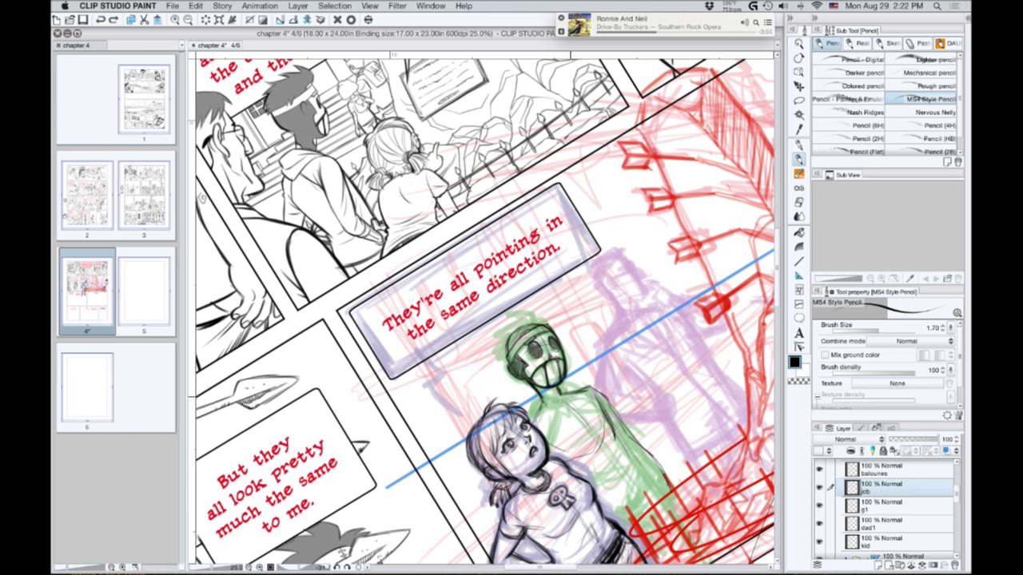
# Pencil the hoodie's collar and drawstrings, and add the sleeve contours down to the elbow.
pyautogui.moveTo(551, 408); pyautogui.dragTo(537, 404)
pyautogui.moveTo(548, 411); pyautogui.dragTo(533, 419)
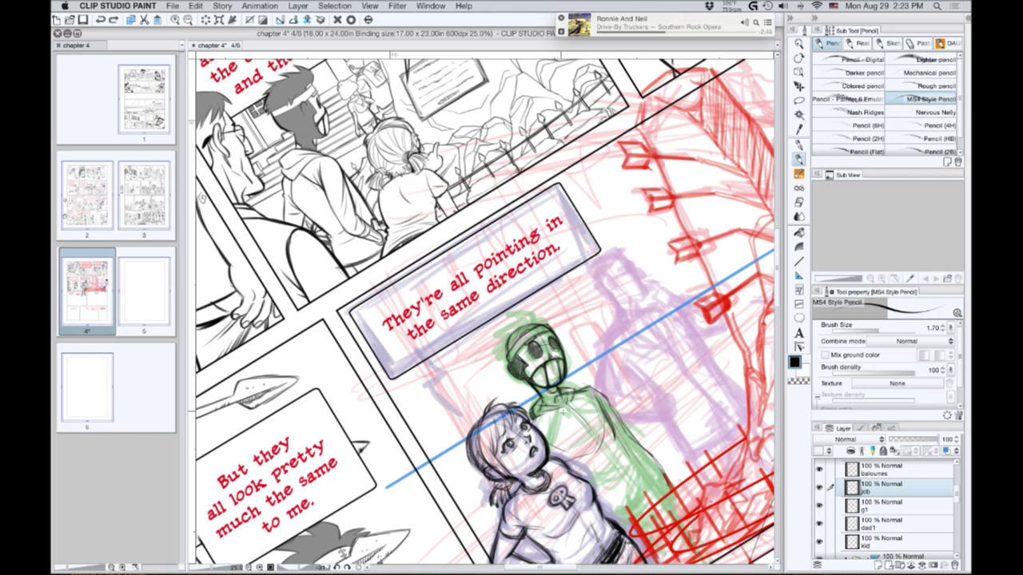
pyautogui.moveTo(665, 29)
pyautogui.click(664, 23)
pyautogui.moveTo(575, 411)
pyautogui.mouseDown()
pyautogui.moveTo(559, 430)
pyautogui.moveTo(600, 391)
pyautogui.moveTo(613, 413)
pyautogui.moveTo(606, 445)
pyautogui.moveTo(614, 454)
pyautogui.moveTo(627, 447)
pyautogui.moveTo(655, 478)
pyautogui.moveTo(639, 507)
pyautogui.moveTo(609, 523)
pyautogui.mouseUp()
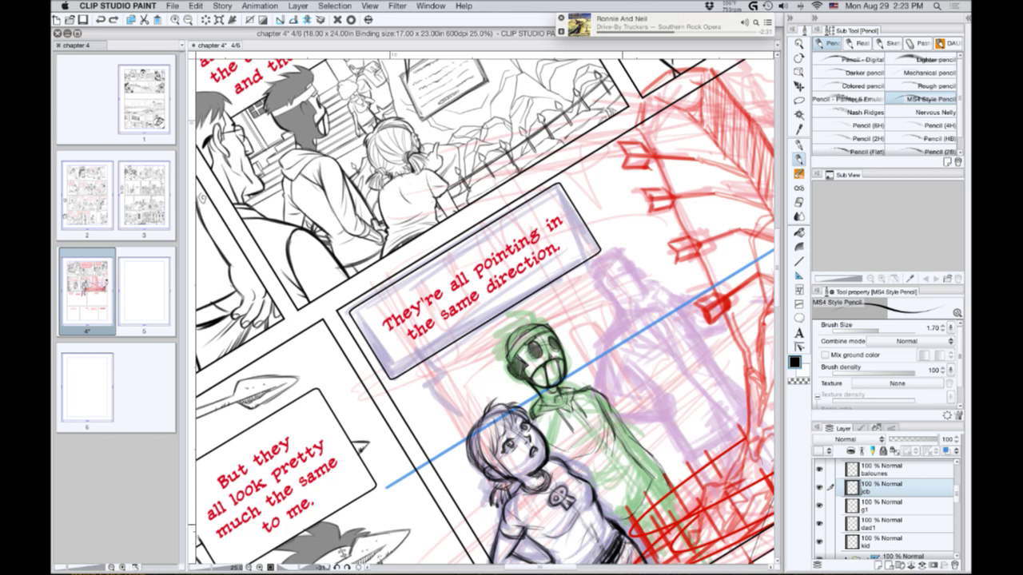
pyautogui.moveTo(647, 492)
pyautogui.mouseDown()
pyautogui.moveTo(615, 525)
pyautogui.moveTo(647, 492)
pyautogui.moveTo(605, 507)
pyautogui.mouseUp()
pyautogui.moveTo(559, 410); pyautogui.dragTo(553, 445)
pyautogui.moveTo(570, 401)
pyautogui.mouseDown()
pyautogui.moveTo(611, 417)
pyautogui.moveTo(648, 460)
pyautogui.moveTo(593, 390)
pyautogui.moveTo(604, 416)
pyautogui.mouseUp()
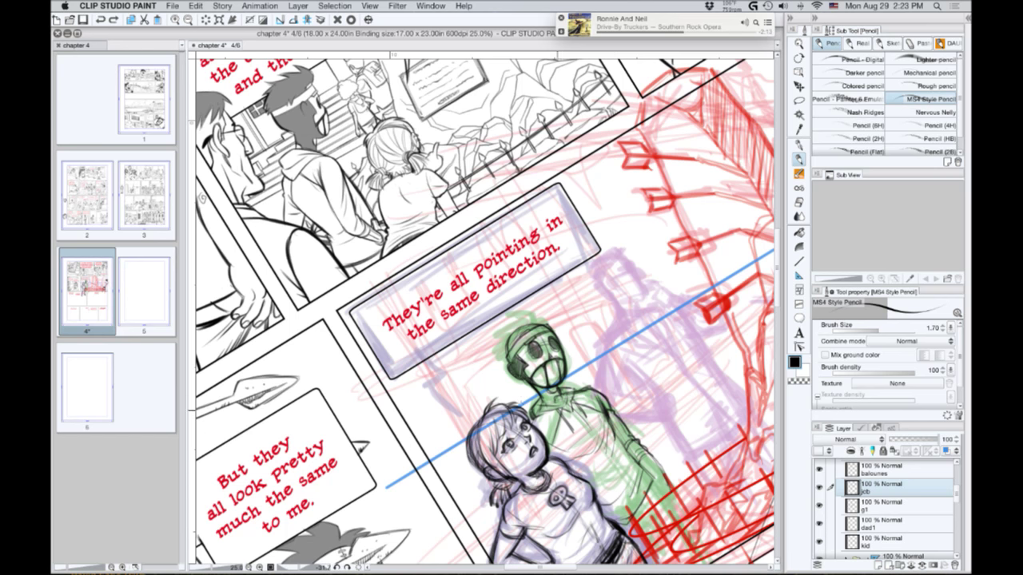
# Pencil the masked figure's pushed-up sleeve cuff, forearm and hand hanging at the side.
pyautogui.hotkey('shift', 'space')
pyautogui.moveTo(401, 381); pyautogui.dragTo(359, 267)
pyautogui.moveTo(578, 417); pyautogui.dragTo(583, 437)
pyautogui.moveTo(580, 419); pyautogui.dragTo(588, 492)
pyautogui.moveTo(587, 435); pyautogui.dragTo(584, 452)
pyautogui.moveTo(585, 416); pyautogui.dragTo(581, 434)
pyautogui.moveTo(587, 435); pyautogui.dragTo(589, 450)
pyautogui.moveTo(581, 412); pyautogui.dragTo(574, 442)
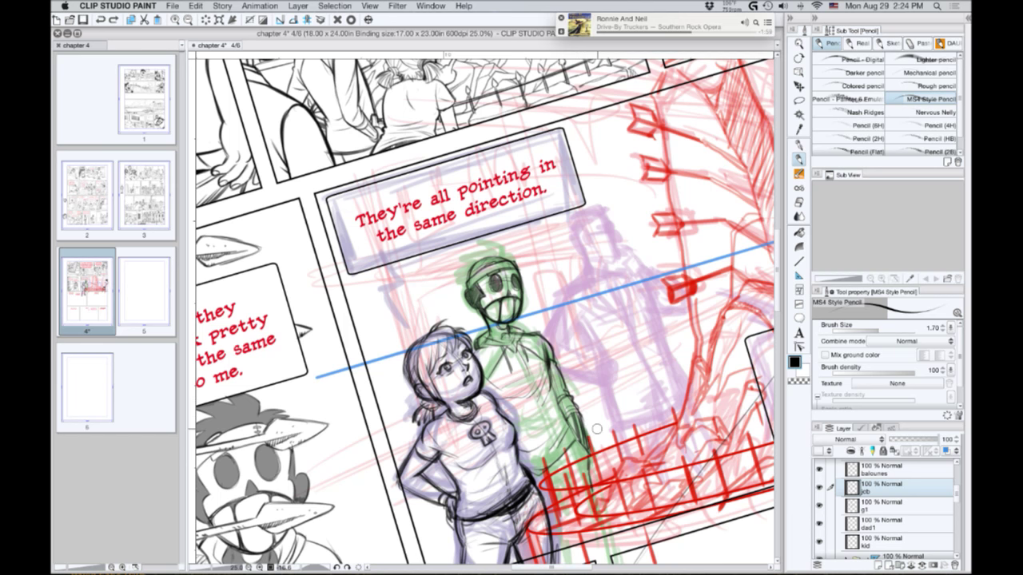
pyautogui.moveTo(589, 441)
pyautogui.mouseDown()
pyautogui.moveTo(584, 456)
pyautogui.moveTo(560, 459)
pyautogui.moveTo(543, 496)
pyautogui.moveTo(552, 484)
pyautogui.mouseUp()
# Refine the hoodie around the neck, pencil its lower edge above the fence and reinforce the arm line.
pyautogui.press('r')
pyautogui.moveTo(354, 370)
pyautogui.mouseDown()
pyautogui.moveTo(347, 318)
pyautogui.moveTo(357, 365)
pyautogui.mouseUp()
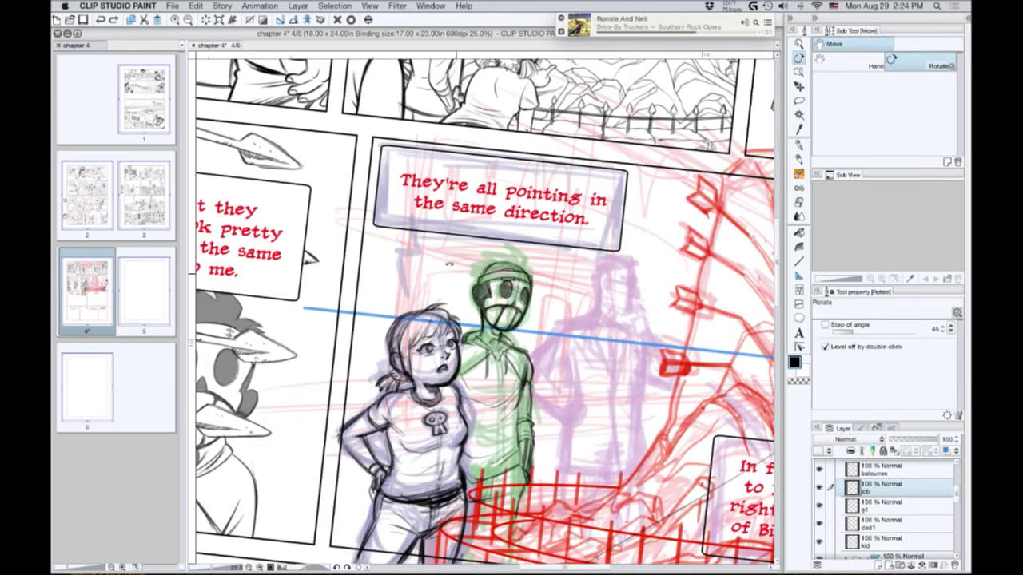
pyautogui.press('p')
pyautogui.moveTo(494, 342)
pyautogui.mouseDown()
pyautogui.moveTo(504, 350)
pyautogui.moveTo(488, 324)
pyautogui.moveTo(484, 343)
pyautogui.mouseUp()
pyautogui.press('r')
pyautogui.moveTo(323, 389); pyautogui.dragTo(415, 421)
pyautogui.press('r')
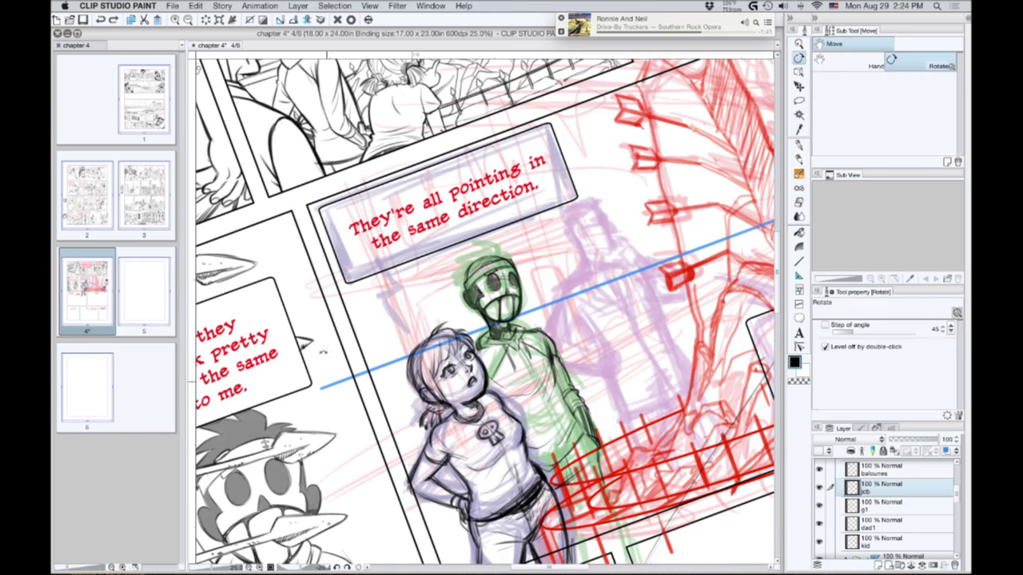
pyautogui.moveTo(334, 375)
pyautogui.mouseDown()
pyautogui.moveTo(317, 301)
pyautogui.moveTo(312, 328)
pyautogui.mouseUp()
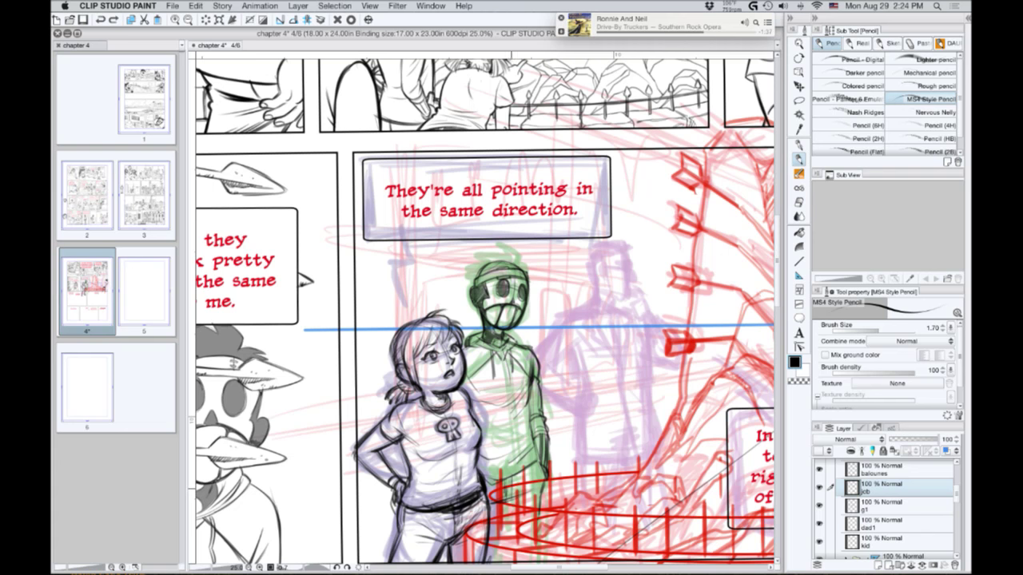
pyautogui.moveTo(527, 475); pyautogui.dragTo(501, 485)
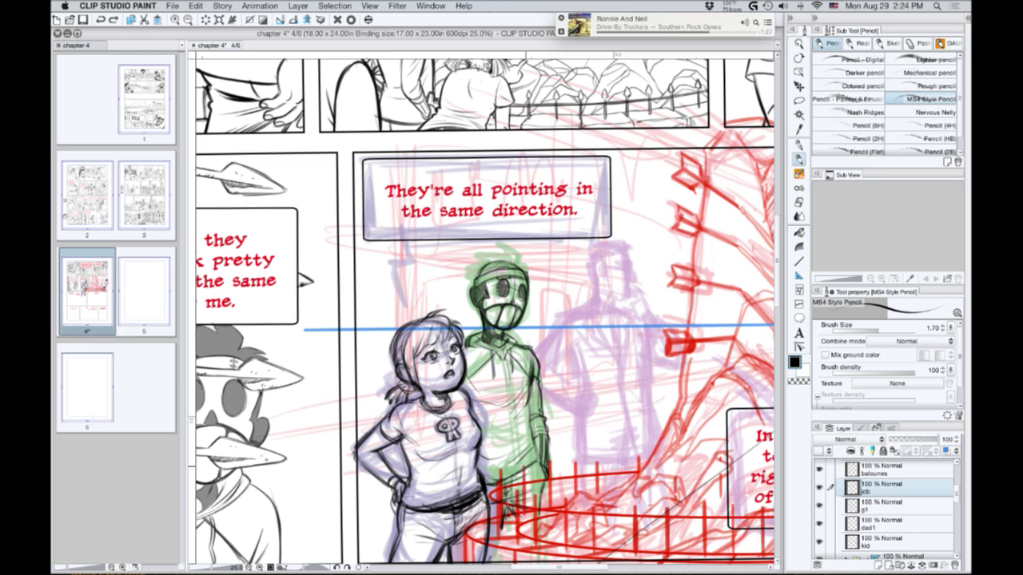
pyautogui.moveTo(538, 458); pyautogui.dragTo(528, 378)
# Pencil spiky hair above the masked figure's headband and shade it using the Fill tool with multiple referring turned off.
pyautogui.moveTo(342, 338); pyautogui.dragTo(352, 372)
pyautogui.moveTo(501, 250); pyautogui.dragTo(548, 397)
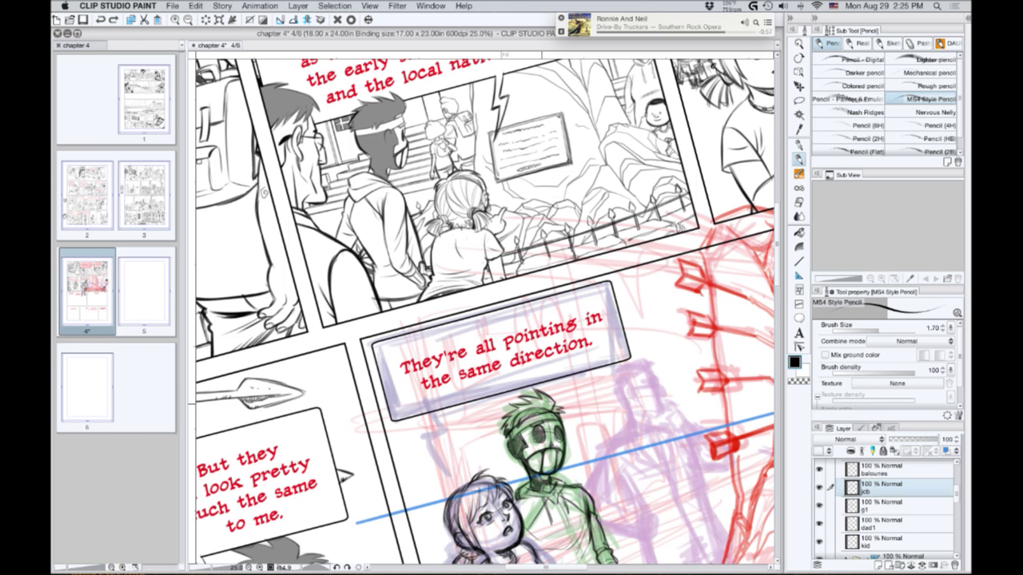
pyautogui.press('g')
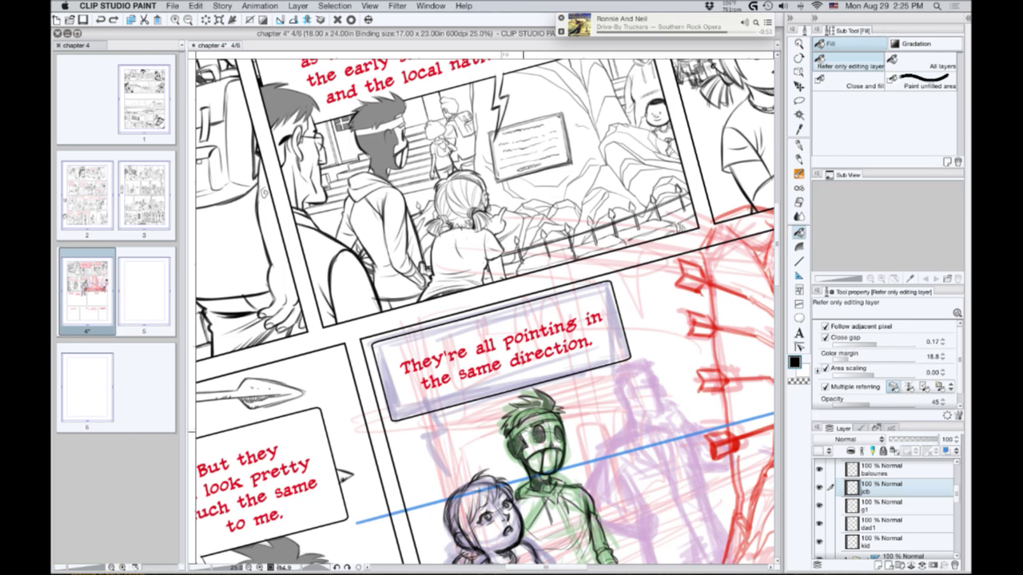
pyautogui.click(825, 387)
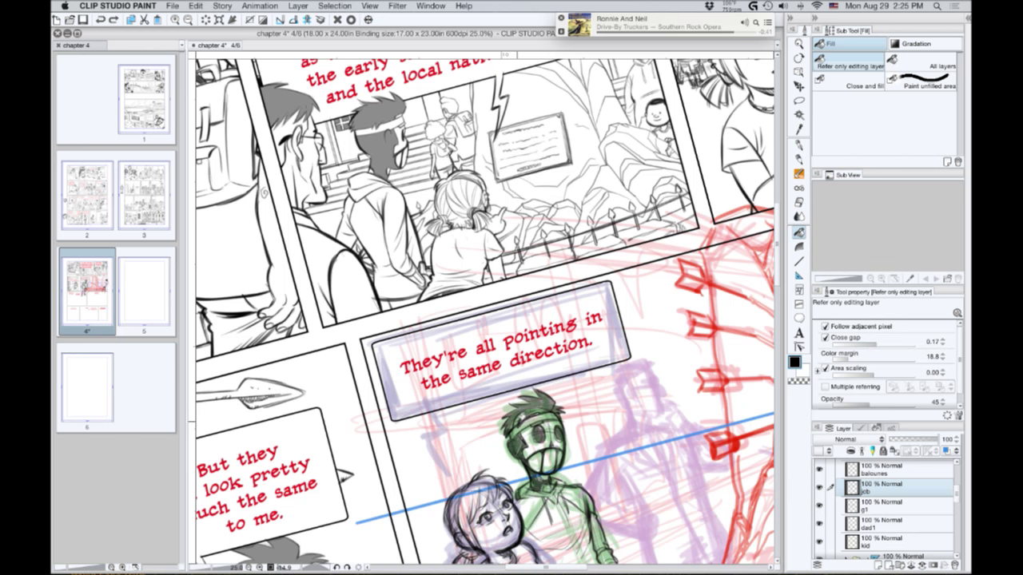
pyautogui.press('p')
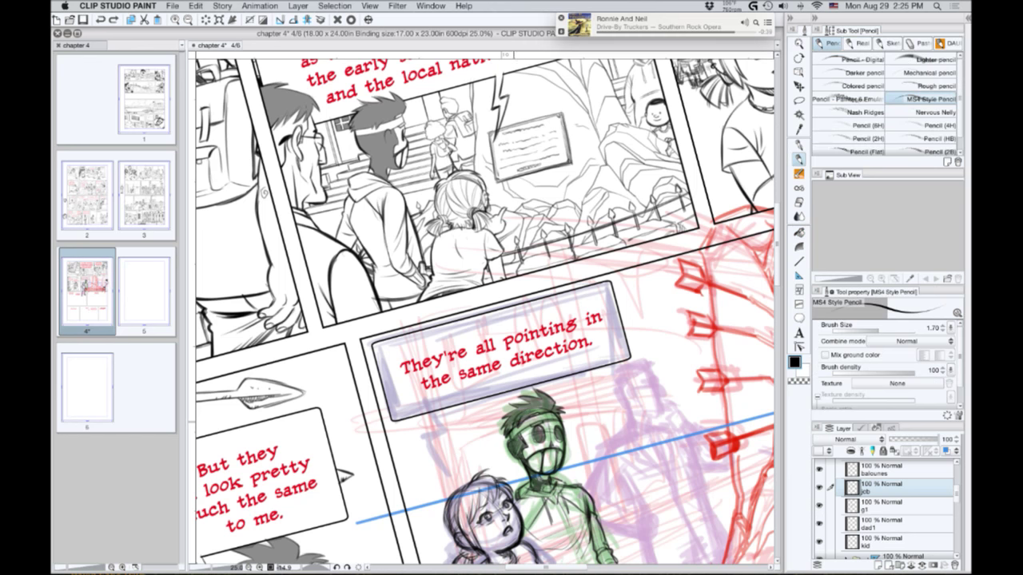
pyautogui.moveTo(511, 423); pyautogui.dragTo(545, 411)
# Add a new layer above the masked figure's layer, name it dfr and bring the purple rough figure into view.
pyautogui.moveTo(396, 529); pyautogui.dragTo(377, 423)
pyautogui.moveTo(450, 370); pyautogui.dragTo(314, 316)
pyautogui.click(878, 565)
pyautogui.doubleClick(868, 492)
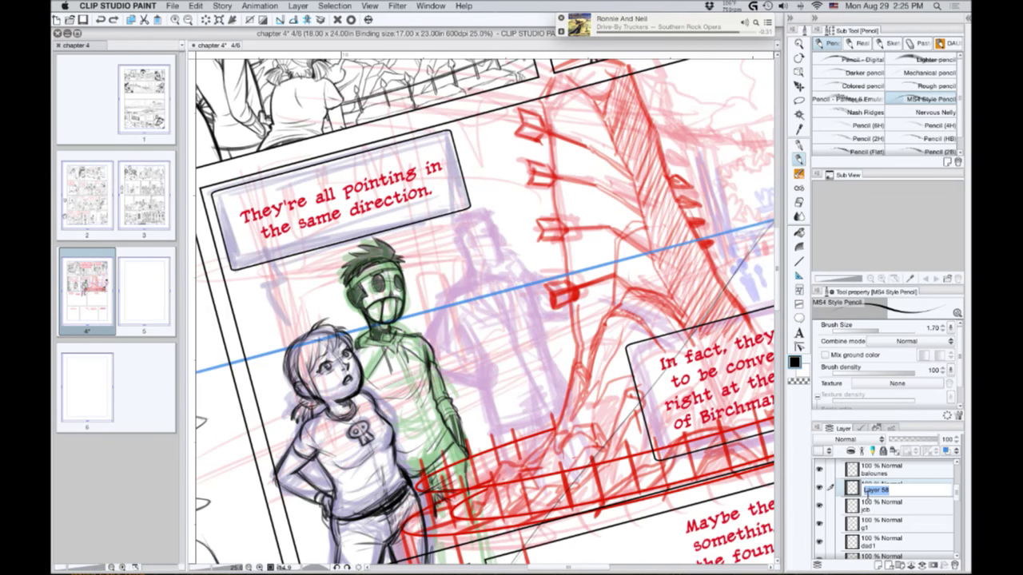
pyautogui.write('g')
pyautogui.press('Return')
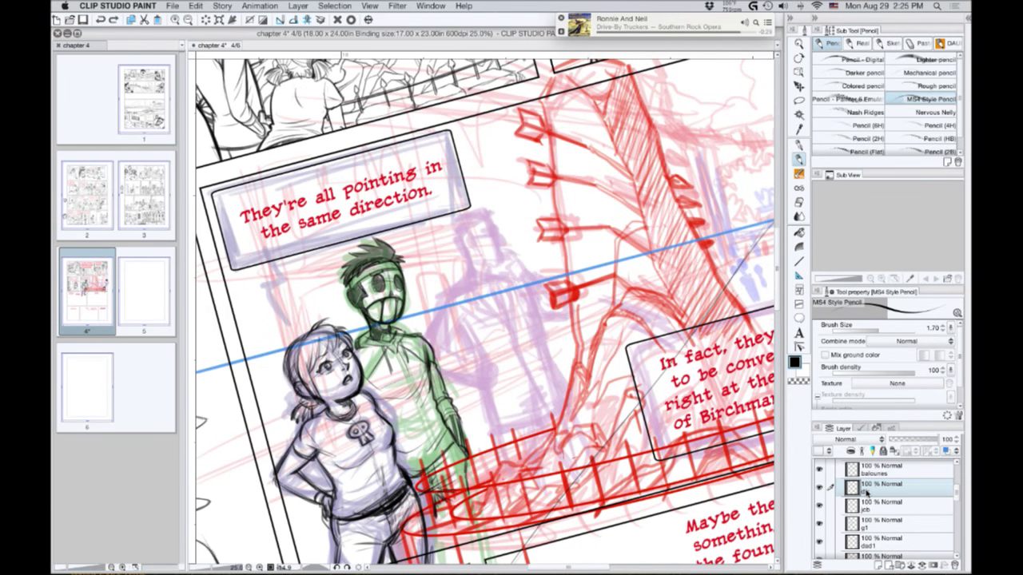
pyautogui.moveTo(449, 324)
pyautogui.mouseDown()
pyautogui.moveTo(462, 382)
pyautogui.moveTo(450, 368)
pyautogui.moveTo(483, 437)
pyautogui.mouseUp()
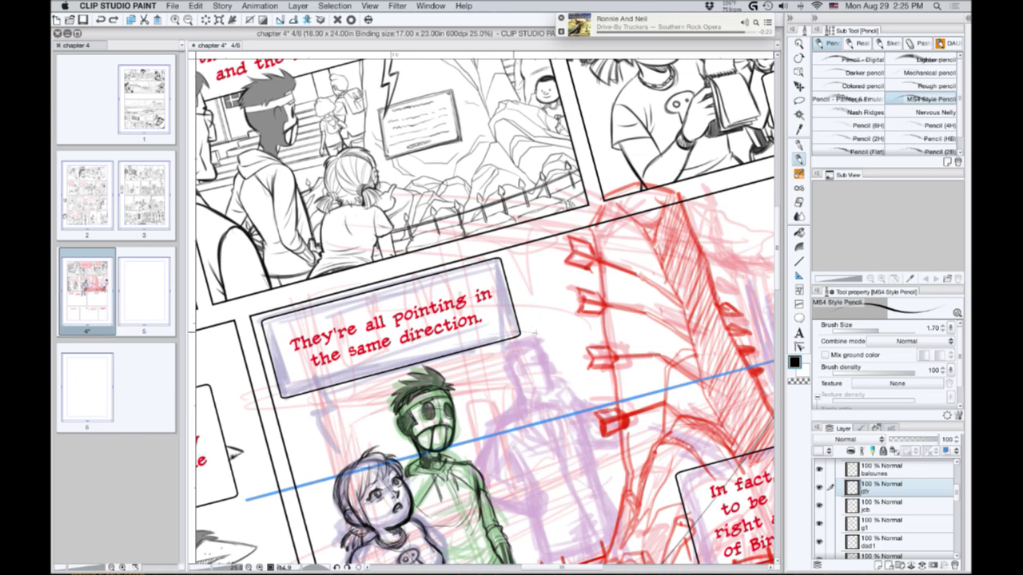
# Pencil the purple rough figure's bald head outline, ear, face profile and bearded chin on the dfr layer.
pyautogui.moveTo(521, 334)
pyautogui.mouseDown()
pyautogui.moveTo(507, 340)
pyautogui.moveTo(503, 363)
pyautogui.mouseUp()
pyautogui.moveTo(547, 366); pyautogui.dragTo(544, 394)
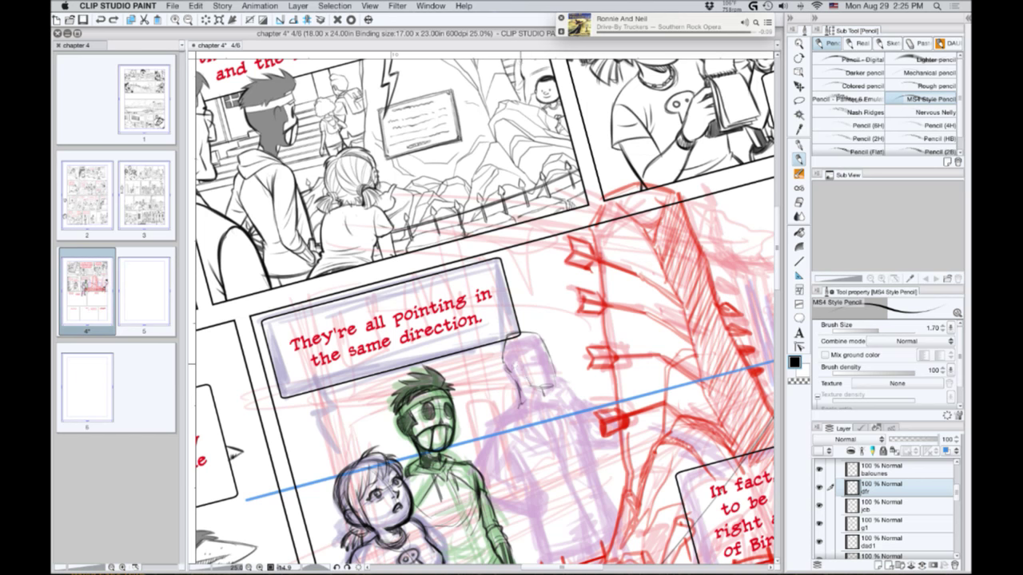
pyautogui.moveTo(515, 359)
pyautogui.mouseDown()
pyautogui.moveTo(517, 371)
pyautogui.moveTo(539, 338)
pyautogui.moveTo(556, 366)
pyautogui.mouseUp()
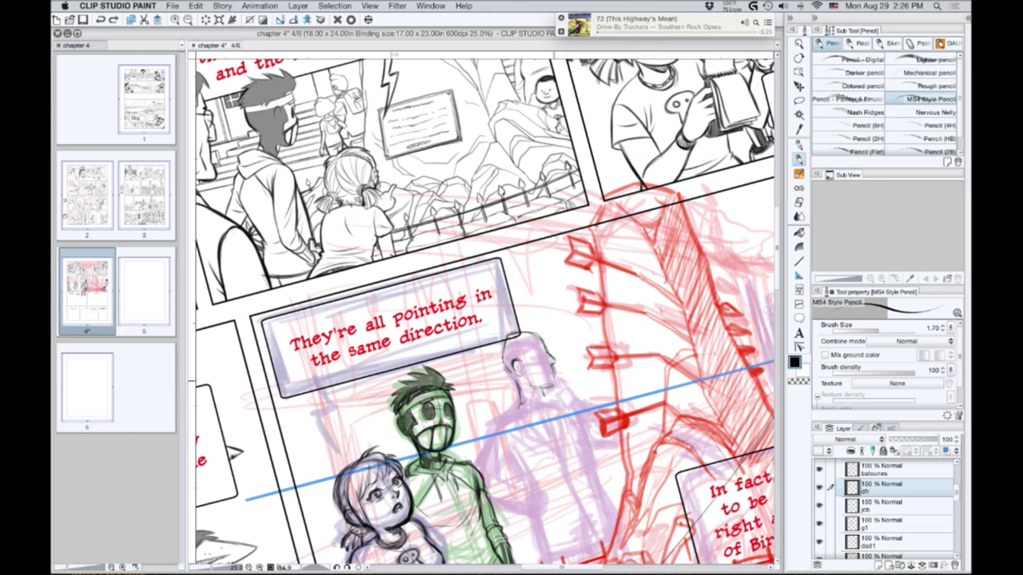
pyautogui.moveTo(552, 381)
pyautogui.mouseDown()
pyautogui.moveTo(561, 389)
pyautogui.moveTo(538, 399)
pyautogui.moveTo(545, 394)
pyautogui.mouseUp()
pyautogui.moveTo(527, 374)
pyautogui.mouseDown()
pyautogui.moveTo(527, 382)
pyautogui.moveTo(541, 380)
pyautogui.mouseUp()
pyautogui.press('super+z')
# Pencil the bearded figure's neckline and the front line of his jacket, redoing the first stroke.
pyautogui.moveTo(541, 369)
pyautogui.mouseDown()
pyautogui.moveTo(544, 406)
pyautogui.moveTo(533, 400)
pyautogui.moveTo(541, 391)
pyautogui.moveTo(486, 433)
pyautogui.moveTo(500, 436)
pyautogui.moveTo(500, 418)
pyautogui.moveTo(558, 454)
pyautogui.mouseUp()
pyautogui.hotkey('ctrl', 'z')
pyautogui.moveTo(545, 414); pyautogui.dragTo(575, 506)
pyautogui.moveTo(562, 454); pyautogui.dragTo(578, 539)
pyautogui.moveTo(547, 414); pyautogui.dragTo(560, 453)
# Pencil the bearded figure's shoulder line, upper arm and jacket front over the purple rough.
pyautogui.moveTo(381, 409)
pyautogui.mouseDown()
pyautogui.moveTo(343, 357)
pyautogui.moveTo(315, 366)
pyautogui.mouseUp()
pyautogui.moveTo(481, 352)
pyautogui.mouseDown()
pyautogui.moveTo(515, 360)
pyautogui.moveTo(521, 435)
pyautogui.mouseUp()
pyautogui.moveTo(519, 400); pyautogui.dragTo(521, 442)
pyautogui.moveTo(518, 371); pyautogui.dragTo(524, 444)
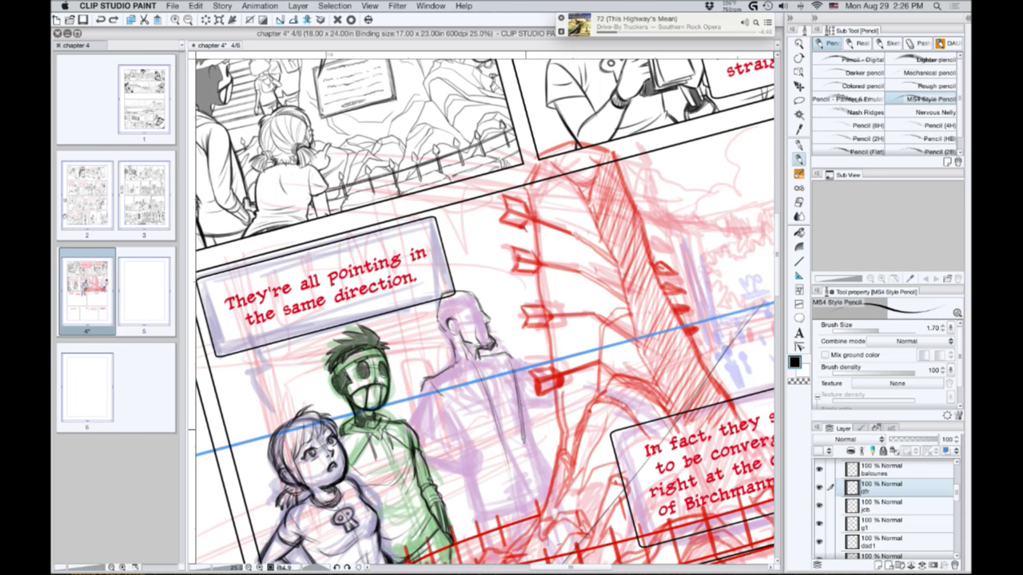
pyautogui.moveTo(517, 401); pyautogui.dragTo(462, 427)
pyautogui.moveTo(512, 373)
pyautogui.mouseDown()
pyautogui.moveTo(509, 399)
pyautogui.moveTo(444, 420)
pyautogui.moveTo(418, 403)
pyautogui.moveTo(411, 419)
pyautogui.moveTo(426, 436)
pyautogui.moveTo(445, 426)
pyautogui.moveTo(465, 446)
pyautogui.mouseUp()
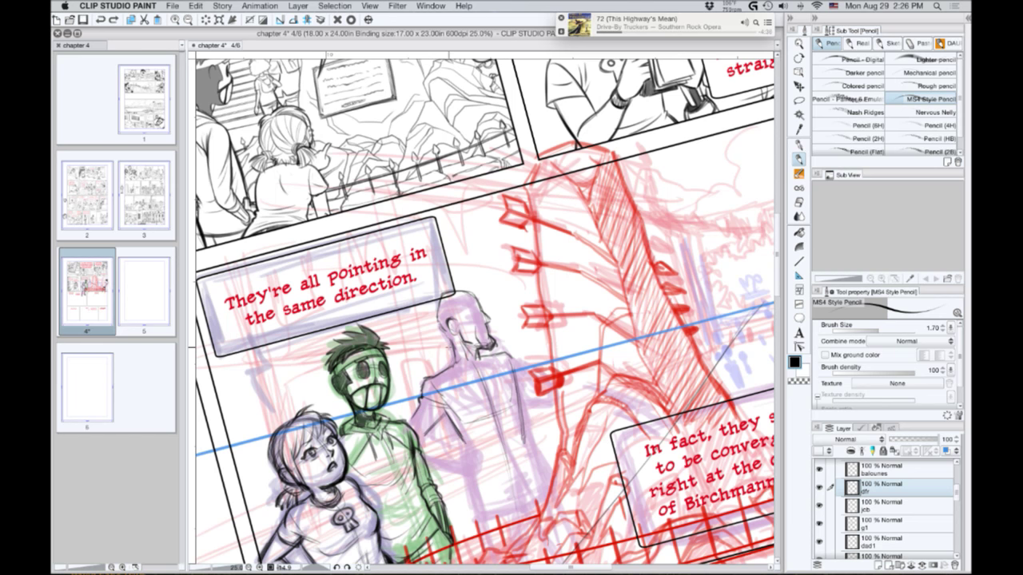
# Darken the bearded figure's chin and neck, and reinforce the back and top of his head.
pyautogui.moveTo(477, 349); pyautogui.dragTo(476, 360)
pyautogui.moveTo(477, 349)
pyautogui.mouseDown()
pyautogui.moveTo(452, 365)
pyautogui.moveTo(435, 328)
pyautogui.mouseUp()
pyautogui.moveTo(452, 293)
pyautogui.mouseDown()
pyautogui.moveTo(440, 302)
pyautogui.moveTo(483, 301)
pyautogui.mouseUp()
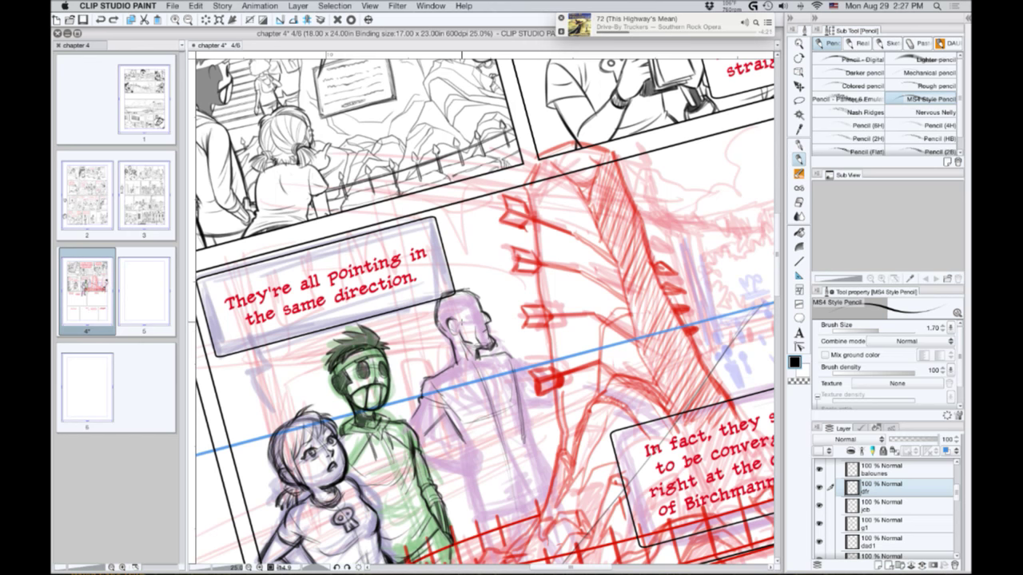
# Make the balounes layer active and reduce the pencil's brush size to 1.00.
pyautogui.moveTo(392, 352); pyautogui.dragTo(379, 397)
pyautogui.moveTo(213, 413)
pyautogui.mouseDown()
pyautogui.moveTo(302, 353)
pyautogui.moveTo(318, 271)
pyautogui.mouseUp()
pyautogui.click(883, 476)
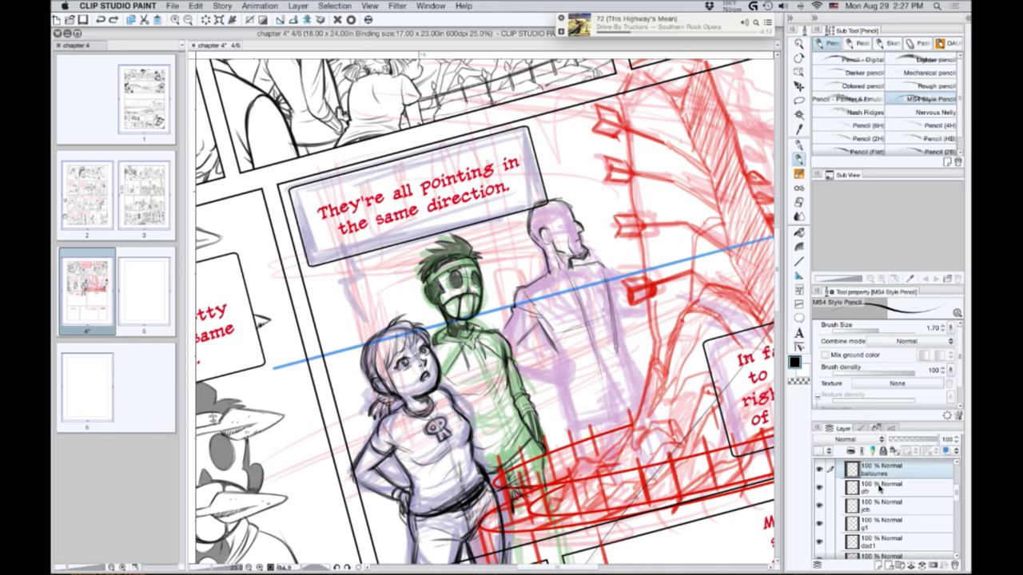
pyautogui.hotkey('shift', 'space')
pyautogui.moveTo(268, 370); pyautogui.dragTo(262, 276)
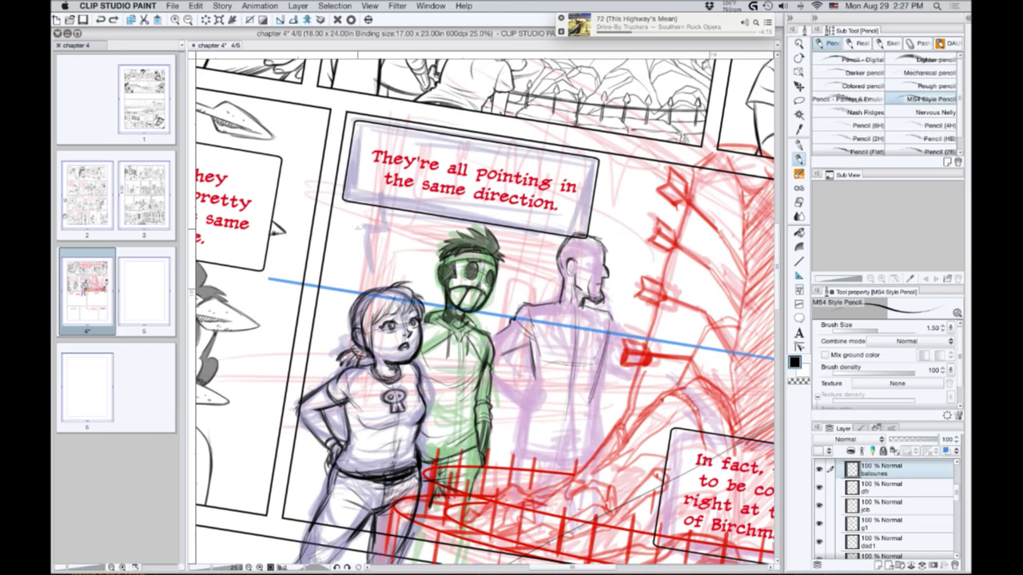
pyautogui.press(']')
pyautogui.press('[')
# Pencil a jagged tail from the "They're all pointing in the same direction" balloon down toward the girl.
pyautogui.moveTo(370, 232); pyautogui.dragTo(374, 270)
pyautogui.moveTo(389, 206); pyautogui.dragTo(380, 280)
pyautogui.moveTo(372, 224); pyautogui.dragTo(369, 257)
pyautogui.moveTo(379, 204); pyautogui.dragTo(376, 228)
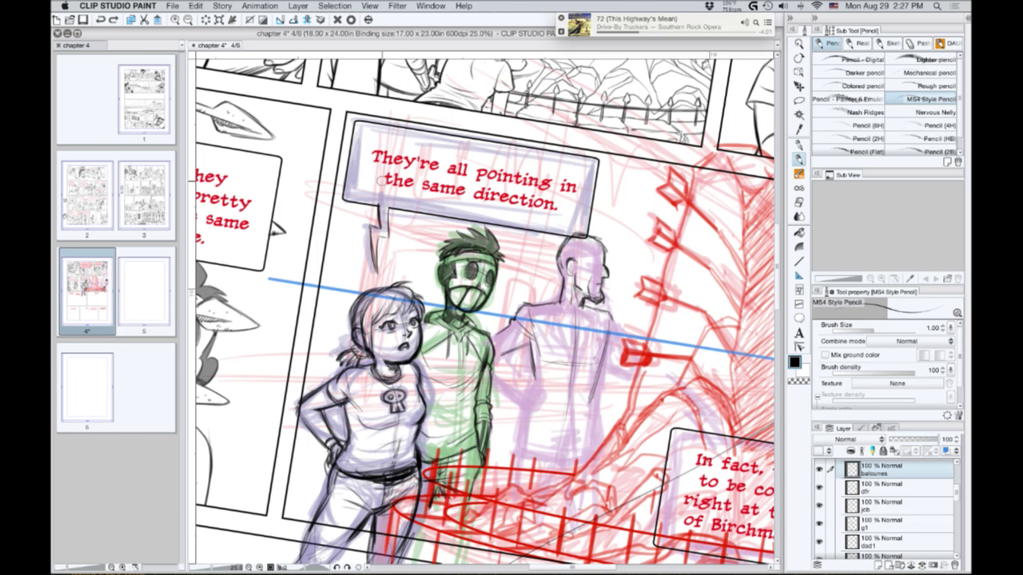
pyautogui.moveTo(385, 163); pyautogui.dragTo(326, 169)
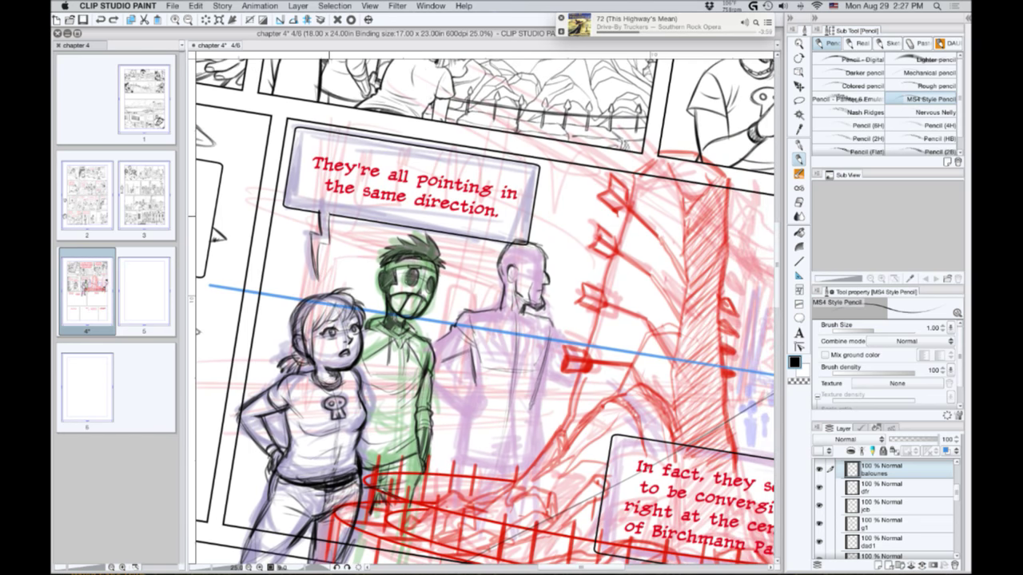
pyautogui.moveTo(665, 23)
pyautogui.moveTo(309, 233)
pyautogui.mouseDown()
pyautogui.moveTo(318, 280)
pyautogui.moveTo(327, 247)
pyautogui.mouseUp()
pyautogui.moveTo(377, 361); pyautogui.dragTo(320, 342)
# Return to the dfr layer and pencil the bearded figure's jacket sides, front opening and lower hem.
pyautogui.click(864, 484)
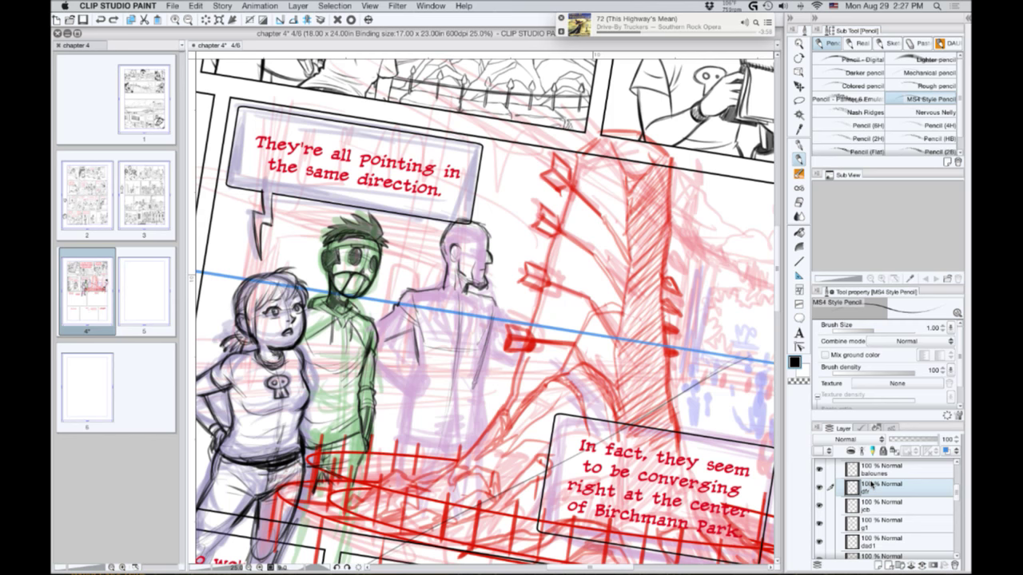
pyautogui.click(664, 23)
pyautogui.press('r')
pyautogui.moveTo(272, 308); pyautogui.dragTo(297, 410)
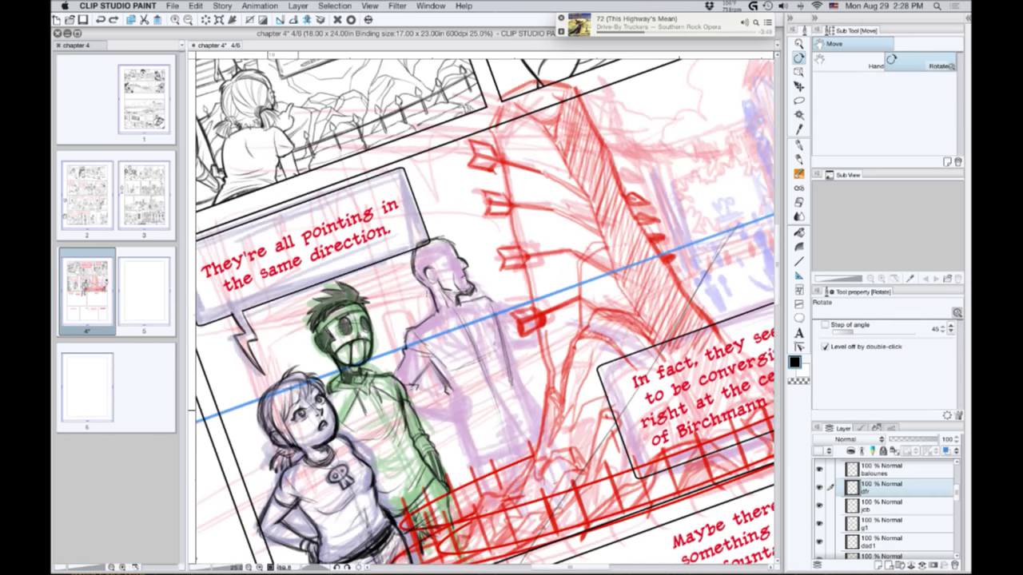
pyautogui.press('p')
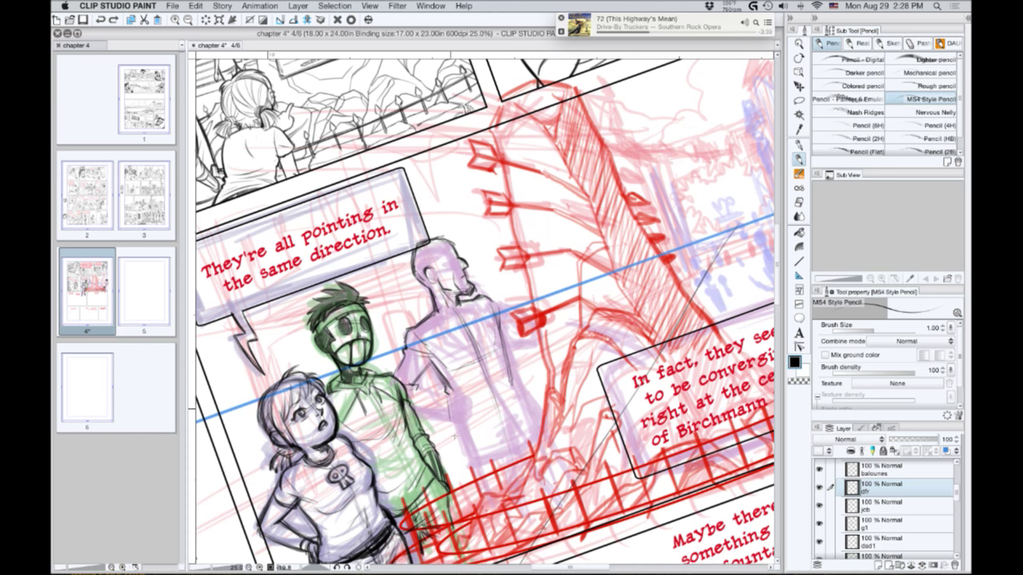
pyautogui.moveTo(449, 394); pyautogui.dragTo(466, 451)
pyautogui.moveTo(511, 374); pyautogui.dragTo(541, 428)
pyautogui.moveTo(463, 303); pyautogui.dragTo(527, 448)
pyautogui.moveTo(526, 436); pyautogui.dragTo(545, 453)
pyautogui.moveTo(497, 398)
pyautogui.mouseDown()
pyautogui.moveTo(515, 451)
pyautogui.moveTo(490, 463)
pyautogui.mouseUp()
pyautogui.moveTo(449, 397); pyautogui.dragTo(464, 455)
pyautogui.moveTo(450, 398); pyautogui.dragTo(466, 451)
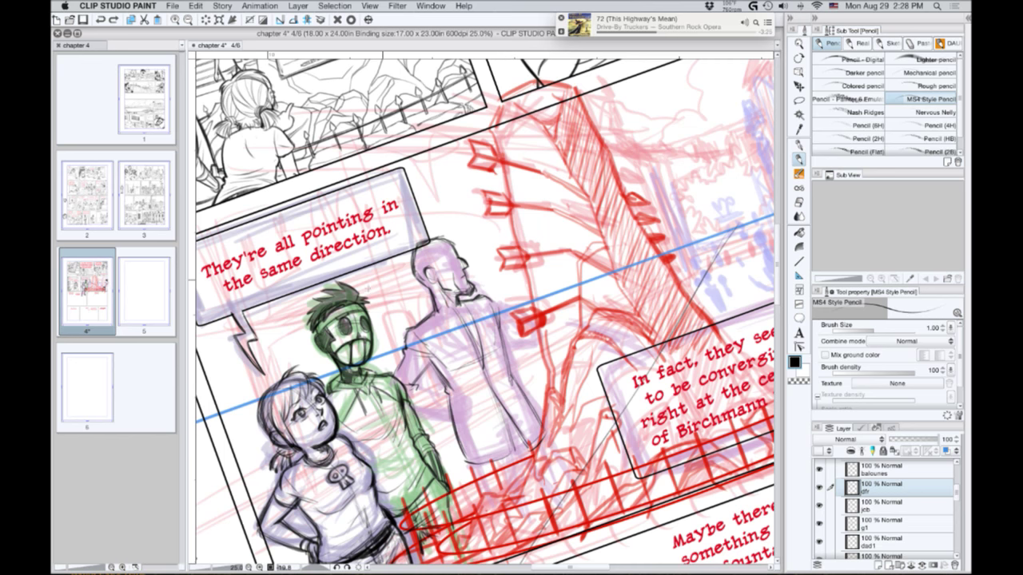
# Pencil the jacket's lapels and darken its front closing edge down to the hem.
pyautogui.press('r')
pyautogui.moveTo(311, 345)
pyautogui.mouseDown()
pyautogui.moveTo(303, 247)
pyautogui.moveTo(327, 244)
pyautogui.mouseUp()
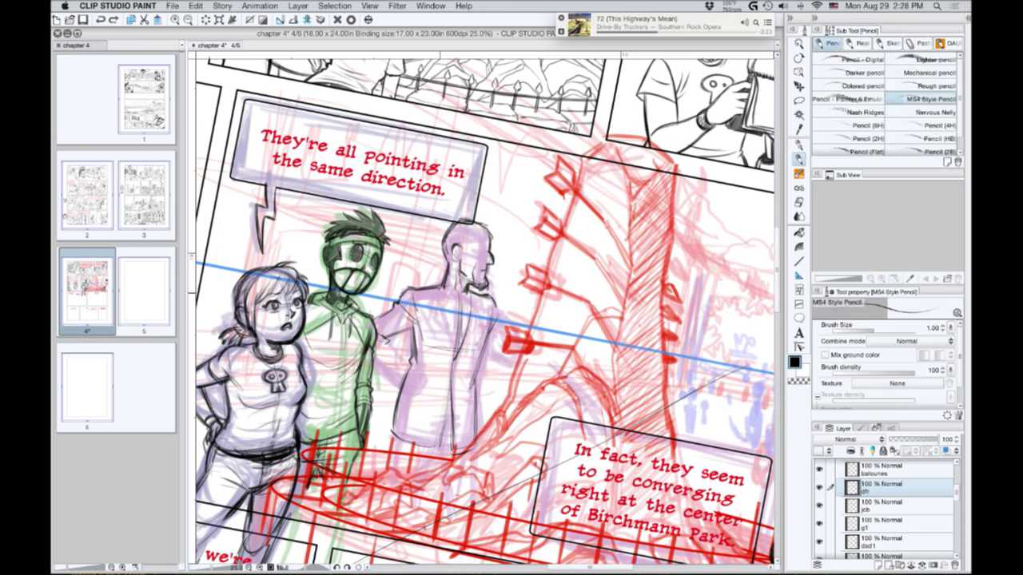
pyautogui.moveTo(456, 355)
pyautogui.mouseDown()
pyautogui.moveTo(438, 290)
pyautogui.moveTo(453, 348)
pyautogui.moveTo(451, 429)
pyautogui.moveTo(442, 398)
pyautogui.mouseUp()
pyautogui.moveTo(444, 450); pyautogui.dragTo(436, 410)
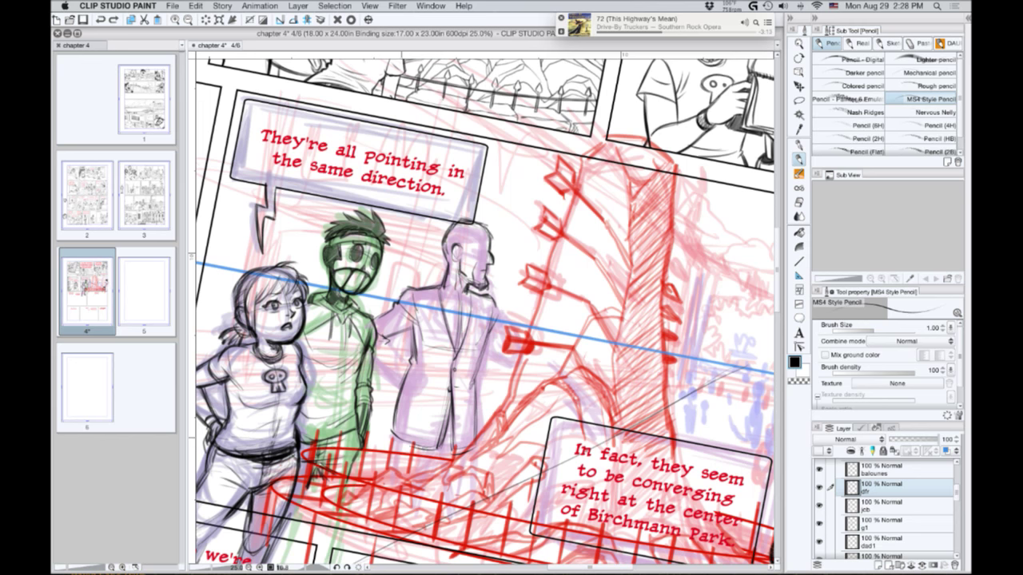
# Reinforce the jacket's back edge and hem corner, and add folds at the waist.
pyautogui.moveTo(385, 448); pyautogui.dragTo(414, 429)
pyautogui.moveTo(401, 387); pyautogui.dragTo(392, 424)
pyautogui.moveTo(410, 335); pyautogui.dragTo(415, 359)
pyautogui.moveTo(410, 295)
pyautogui.mouseDown()
pyautogui.moveTo(415, 328)
pyautogui.moveTo(400, 397)
pyautogui.mouseUp()
pyautogui.moveTo(401, 390); pyautogui.dragTo(395, 409)
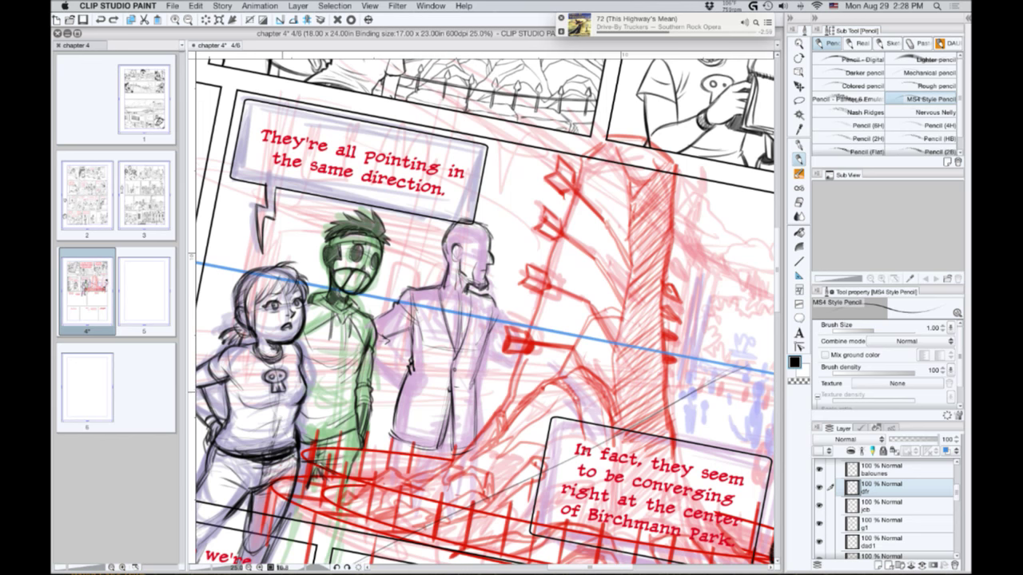
# Pencil the bearded figure's hand raised to his chin and the cuff and forearm below it.
pyautogui.hotkey('shift', 'space')
pyautogui.moveTo(281, 383); pyautogui.dragTo(311, 431)
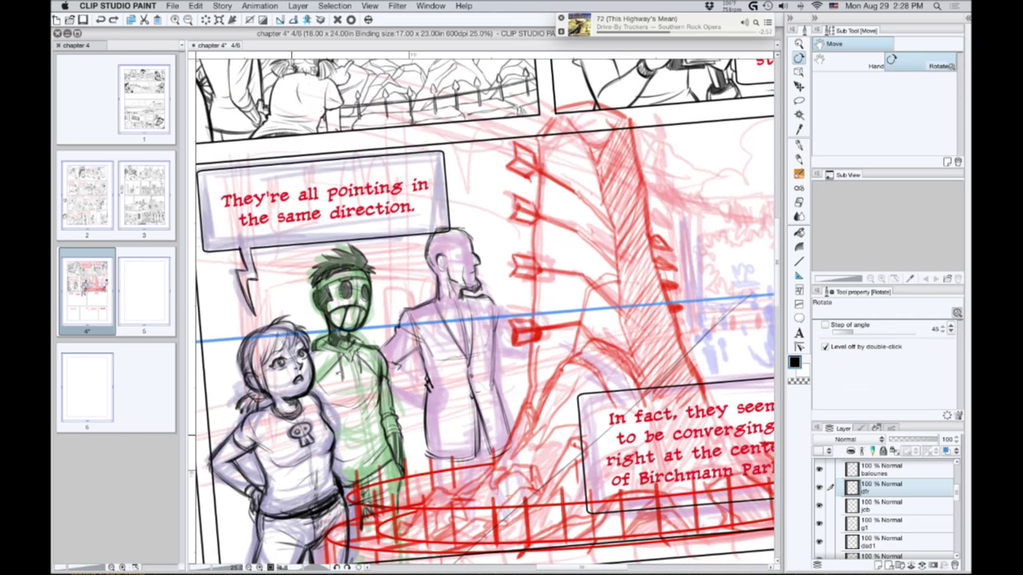
pyautogui.moveTo(364, 365); pyautogui.dragTo(448, 436)
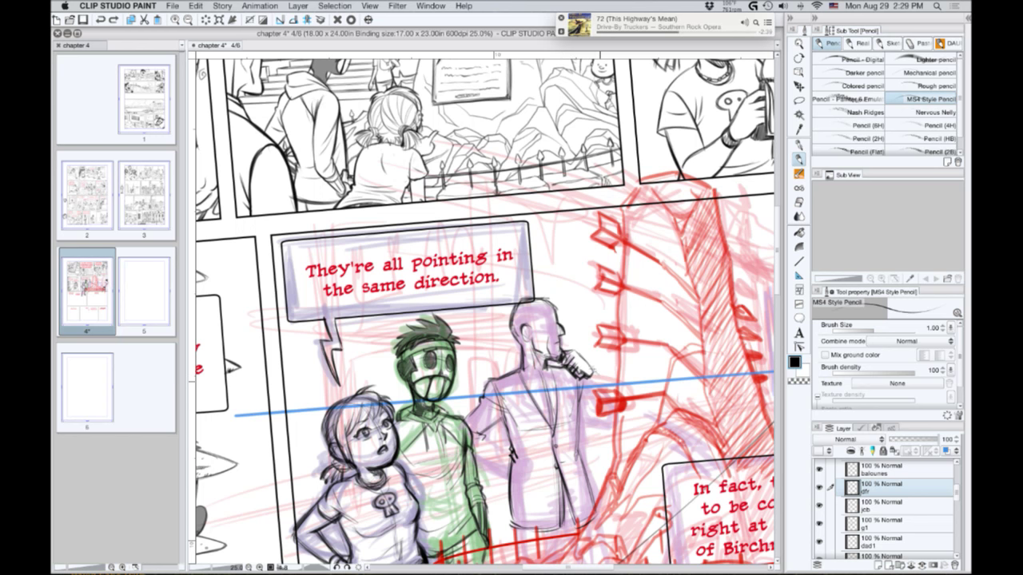
pyautogui.moveTo(593, 369); pyautogui.dragTo(625, 408)
pyautogui.moveTo(592, 369); pyautogui.dragTo(600, 383)
pyautogui.moveTo(664, 23)
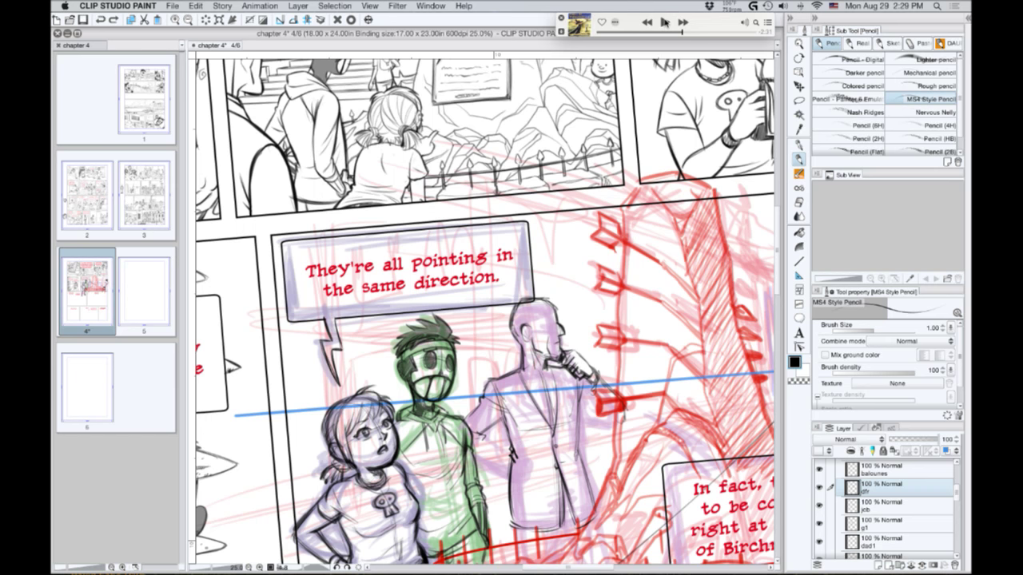
pyautogui.hotkey('ctrl', 'Up')
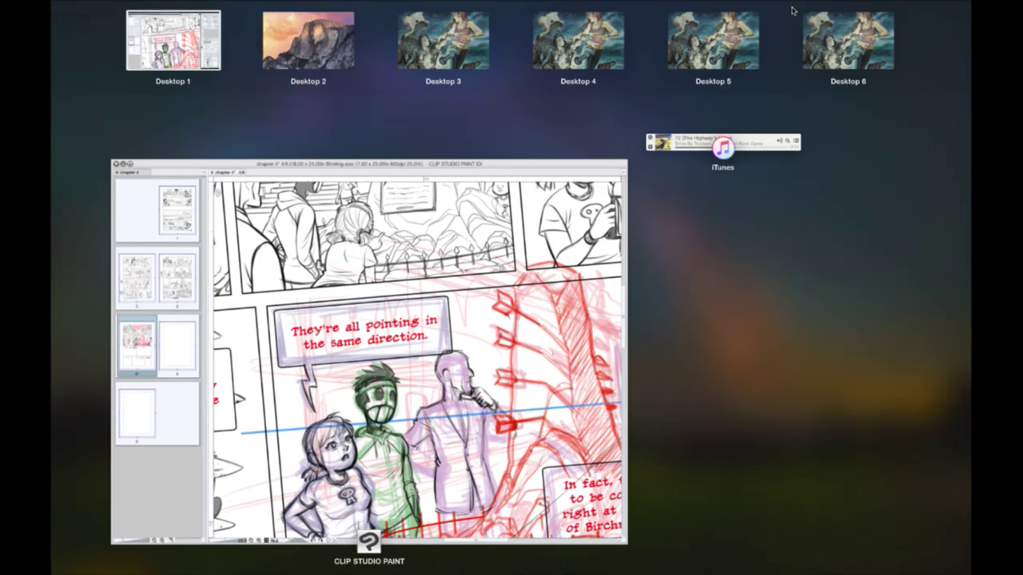
pyautogui.hotkey('ctrl', 'Up')
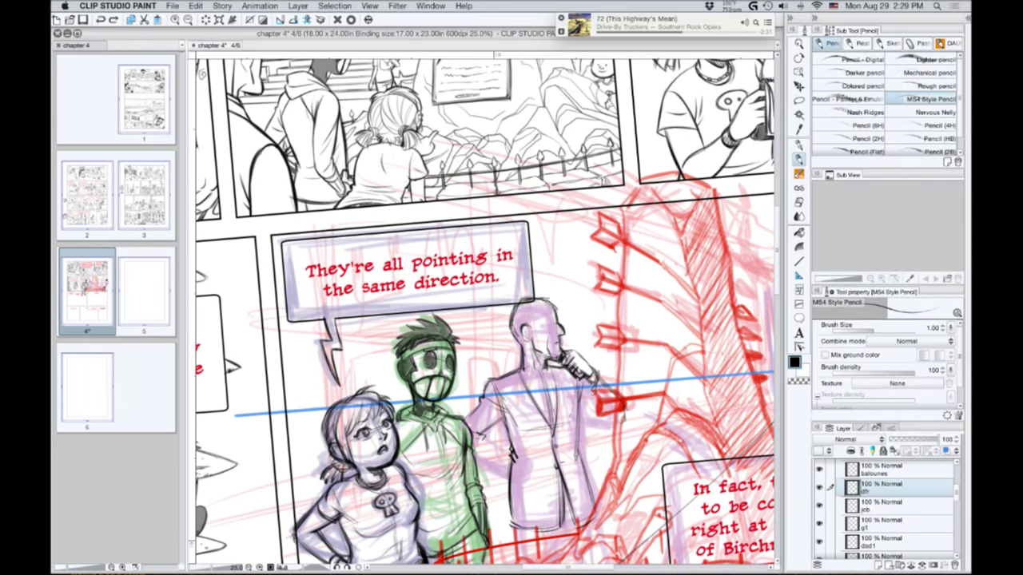
pyautogui.press('super+Tab')
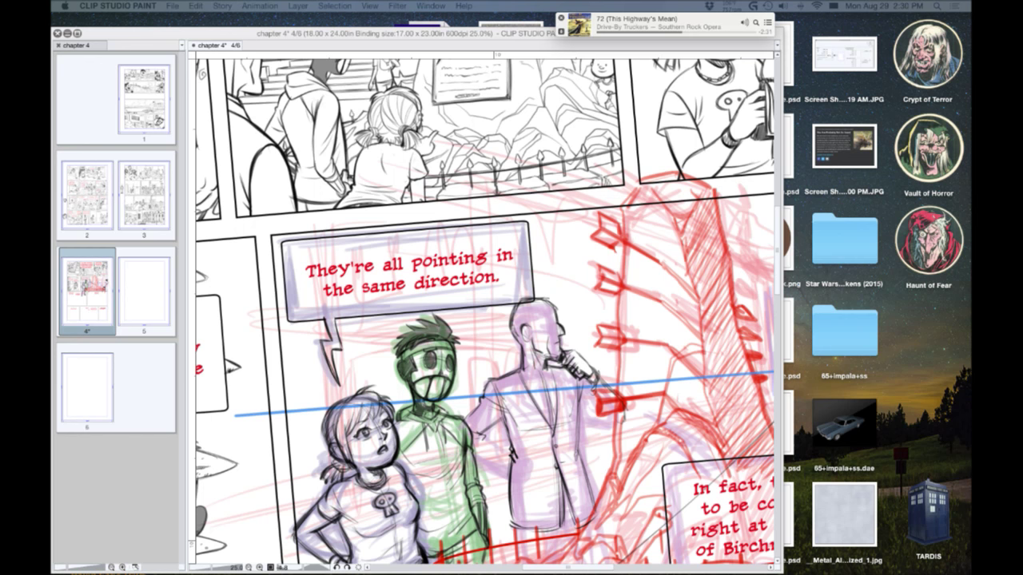
pyautogui.click(603, 260)
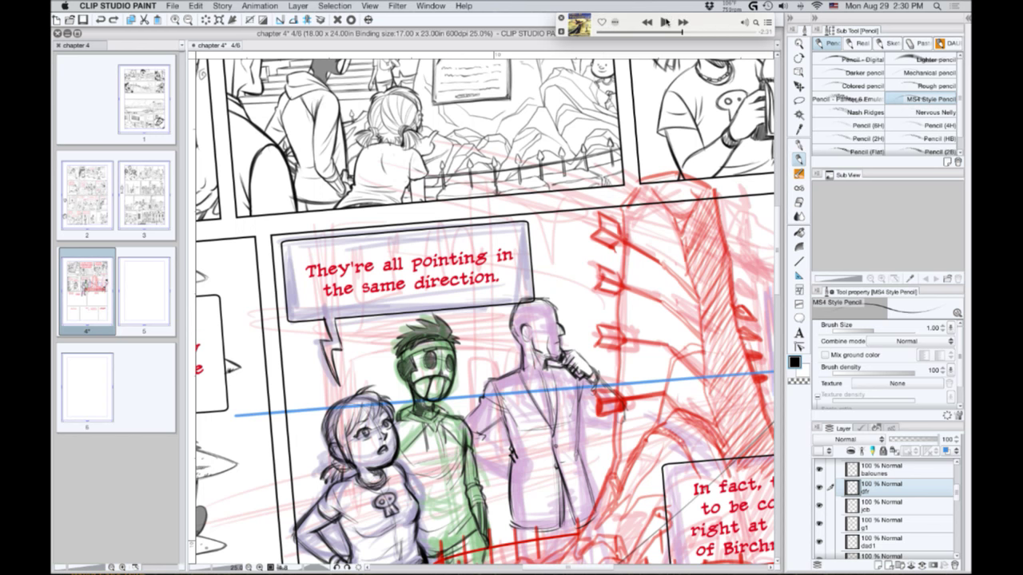
pyautogui.click(665, 23)
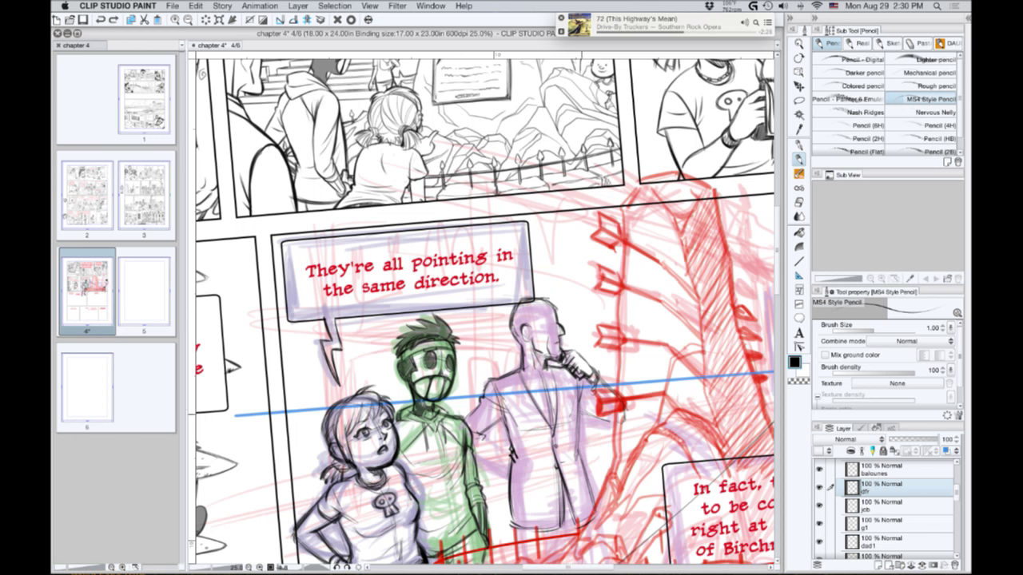
# Finish the raised arm's sleeve and elbow, and pencil the suit's shirt collar, lapels and dark tie.
pyautogui.moveTo(588, 414); pyautogui.dragTo(614, 417)
pyautogui.moveTo(596, 372)
pyautogui.mouseDown()
pyautogui.moveTo(584, 393)
pyautogui.moveTo(609, 412)
pyautogui.moveTo(580, 394)
pyautogui.moveTo(586, 403)
pyautogui.mouseUp()
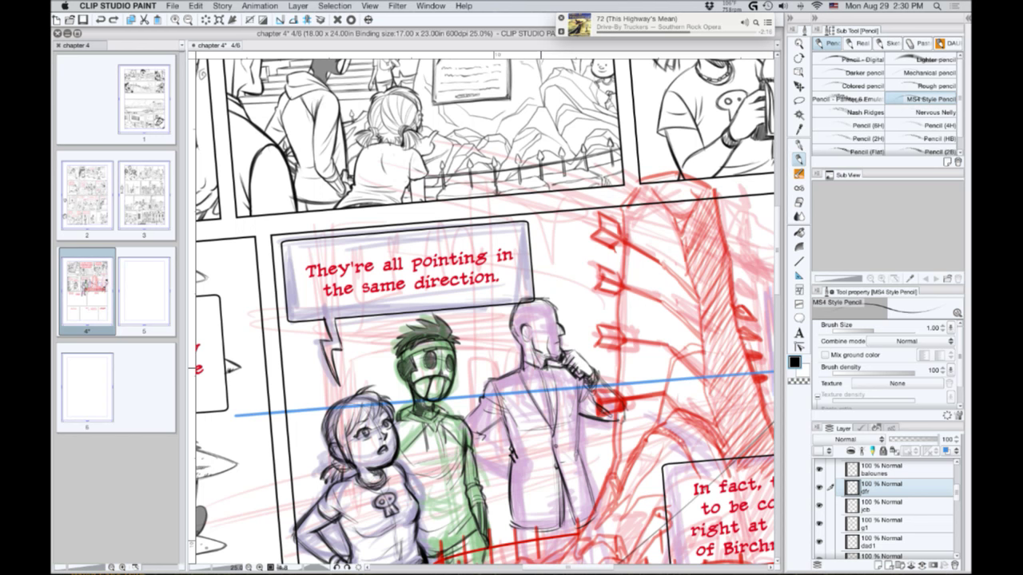
pyautogui.moveTo(549, 370); pyautogui.dragTo(556, 415)
pyautogui.moveTo(556, 374)
pyautogui.mouseDown()
pyautogui.moveTo(565, 383)
pyautogui.moveTo(558, 426)
pyautogui.mouseUp()
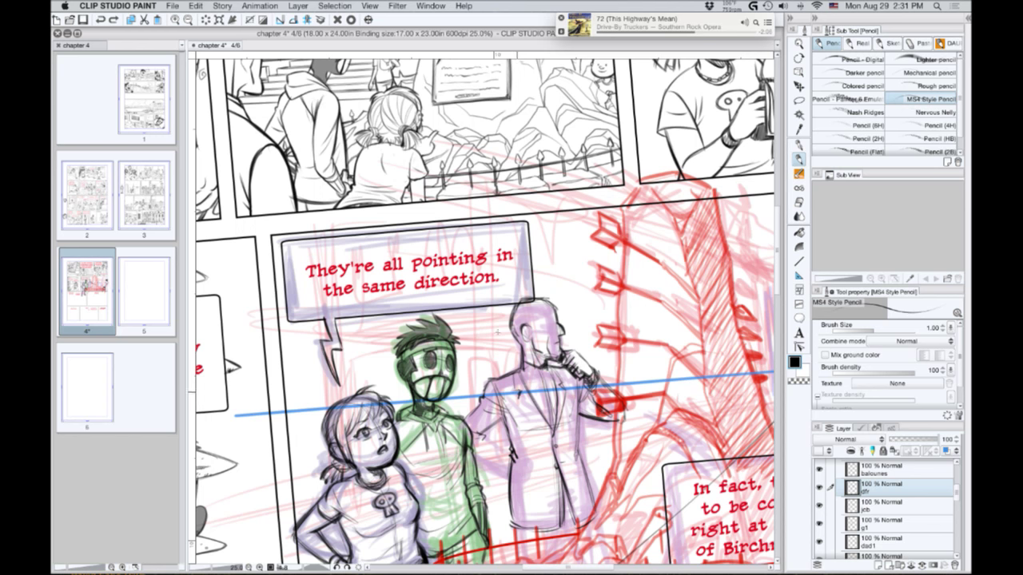
pyautogui.press('super+z')
pyautogui.moveTo(530, 366)
pyautogui.mouseDown()
pyautogui.moveTo(524, 393)
pyautogui.moveTo(534, 425)
pyautogui.moveTo(517, 390)
pyautogui.moveTo(552, 431)
pyautogui.moveTo(537, 415)
pyautogui.moveTo(534, 381)
pyautogui.moveTo(544, 380)
pyautogui.moveTo(551, 429)
pyautogui.moveTo(555, 413)
pyautogui.moveTo(556, 421)
pyautogui.mouseUp()
pyautogui.moveTo(549, 400)
pyautogui.mouseDown()
pyautogui.moveTo(556, 420)
pyautogui.moveTo(549, 410)
pyautogui.mouseUp()
pyautogui.moveTo(538, 371); pyautogui.dragTo(544, 381)
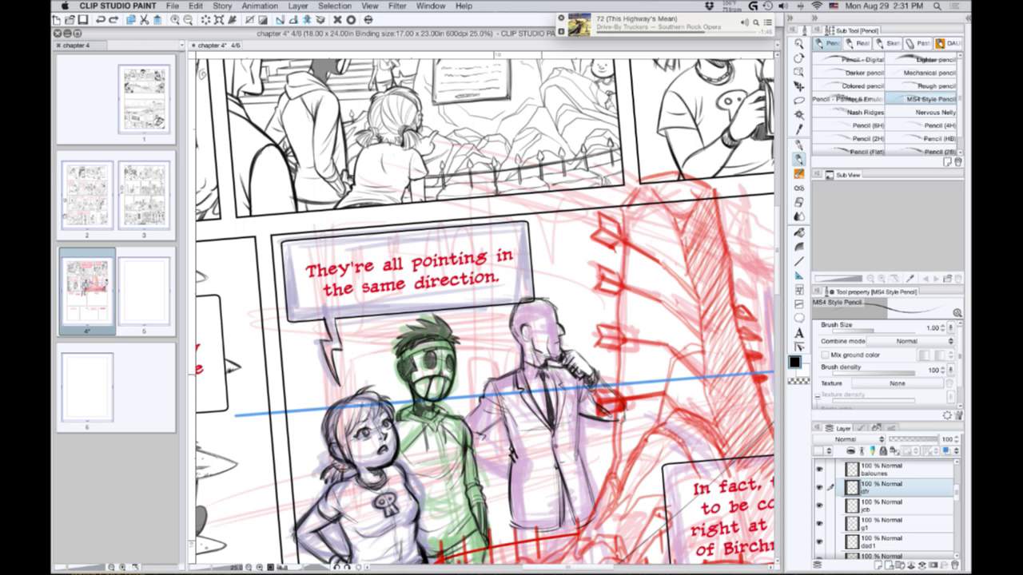
pyautogui.moveTo(551, 416); pyautogui.dragTo(555, 426)
pyautogui.moveTo(536, 568)
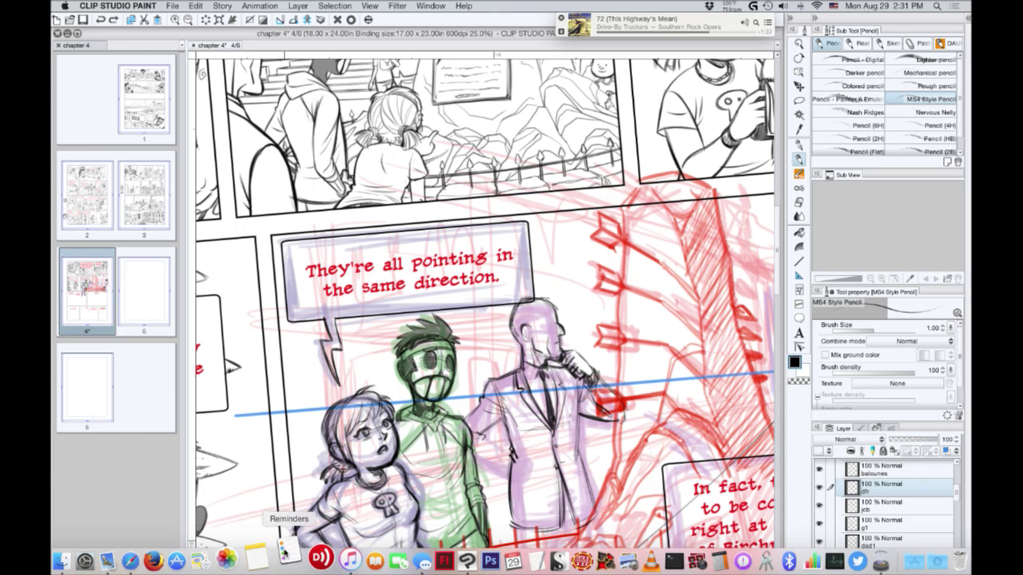
pyautogui.press('Tab')
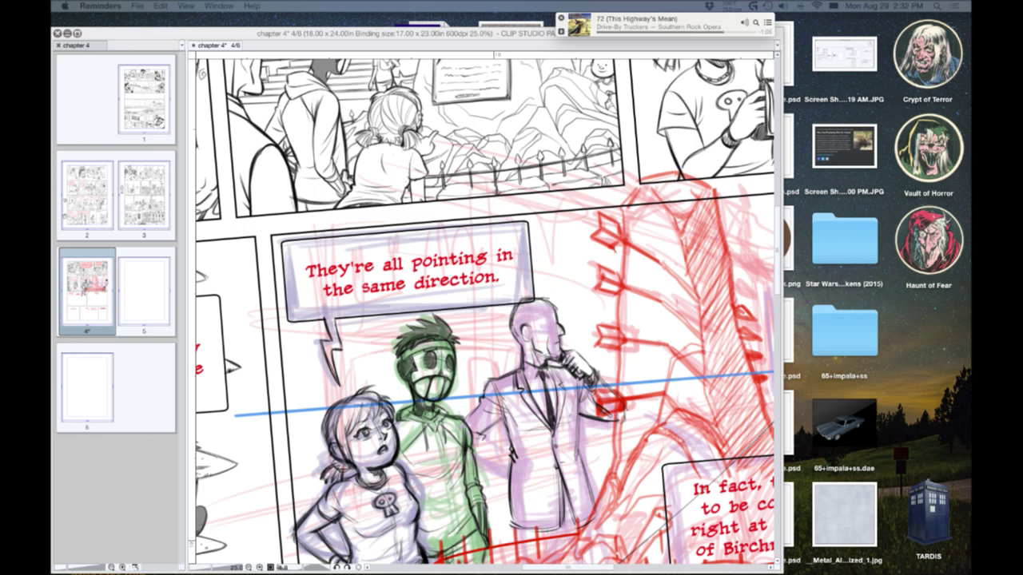
pyautogui.press('super+Tab')
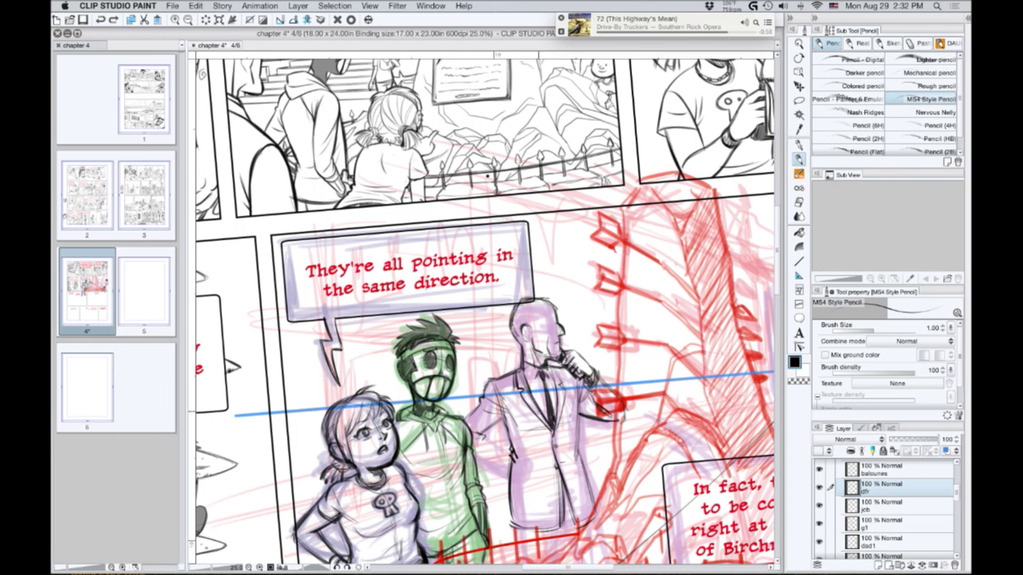
# Reinforce the suit jacket's side and buttons, and pencil the trouser legs below its hem behind the fence.
pyautogui.moveTo(404, 387); pyautogui.dragTo(394, 331)
pyautogui.moveTo(507, 402); pyautogui.dragTo(512, 502)
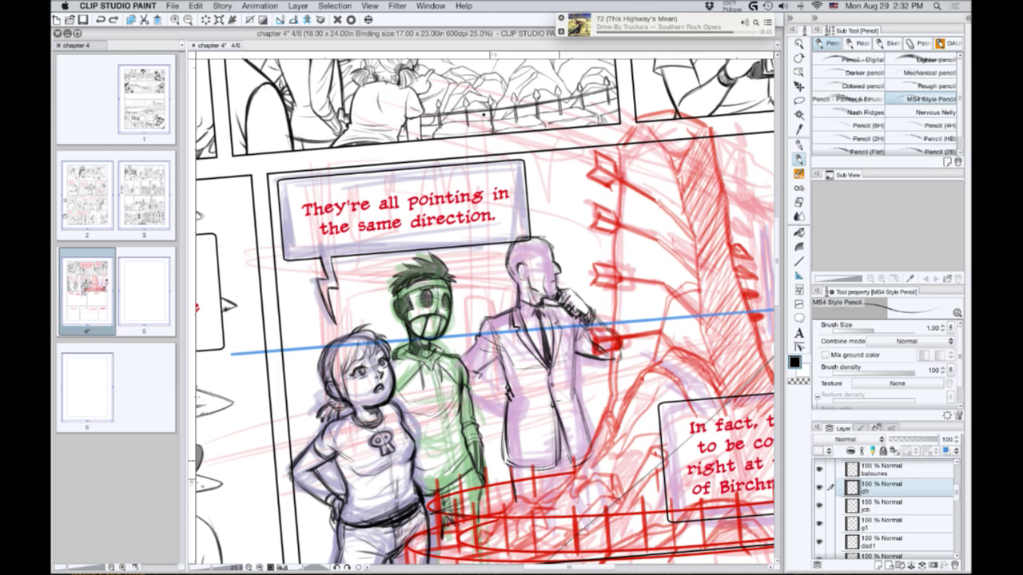
pyautogui.moveTo(551, 470)
pyautogui.mouseDown()
pyautogui.moveTo(557, 497)
pyautogui.moveTo(573, 496)
pyautogui.moveTo(578, 510)
pyautogui.moveTo(515, 466)
pyautogui.moveTo(564, 464)
pyautogui.moveTo(571, 454)
pyautogui.moveTo(559, 429)
pyautogui.moveTo(592, 441)
pyautogui.moveTo(580, 416)
pyautogui.moveTo(522, 426)
pyautogui.mouseUp()
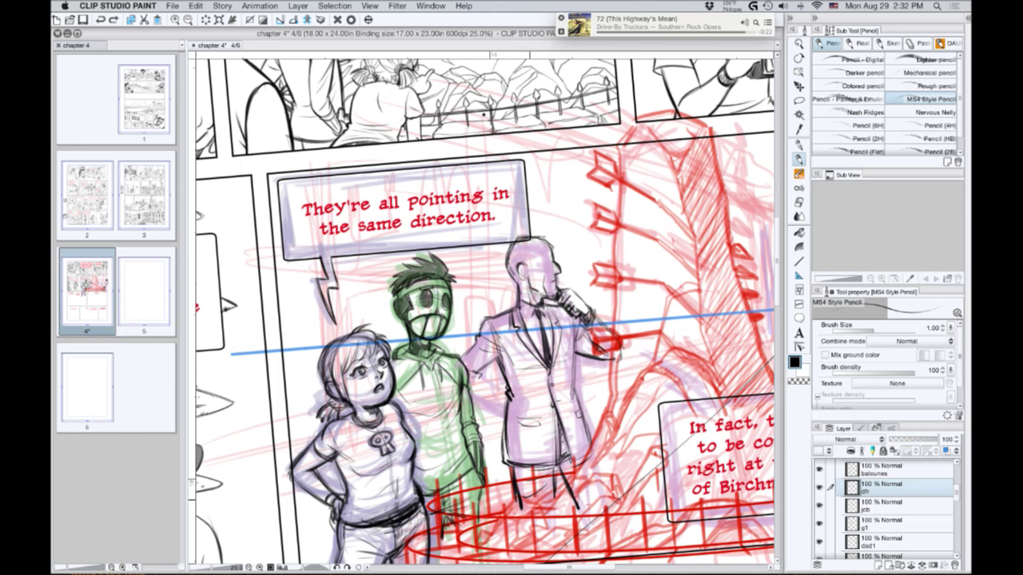
# Lasso the suited man's head on the dfr layer, scale it to 94%, and clear the selection.
pyautogui.scroll(3, 503, 468)
pyautogui.scroll(1, 504, 468)
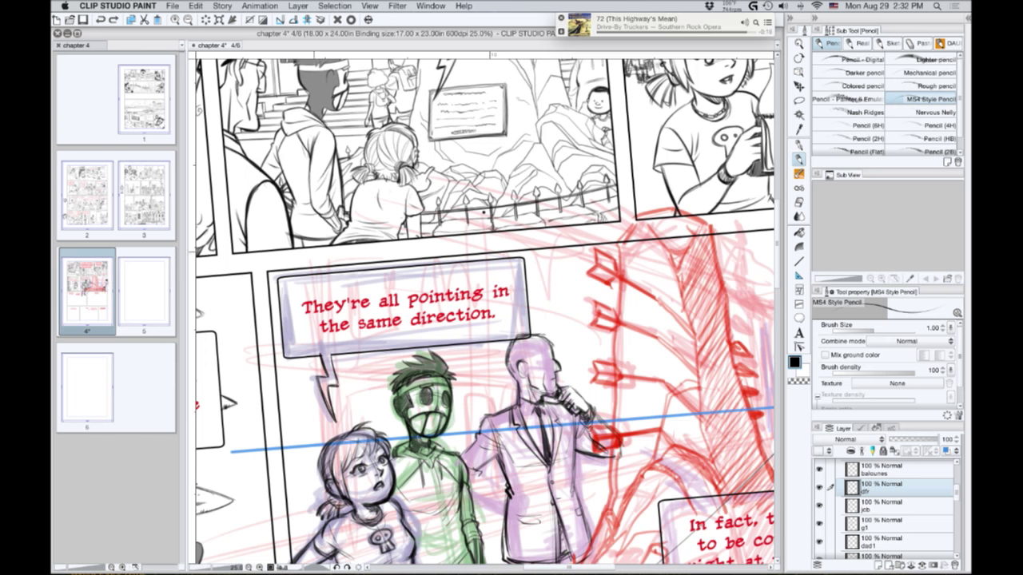
pyautogui.scroll(2, 483, 312)
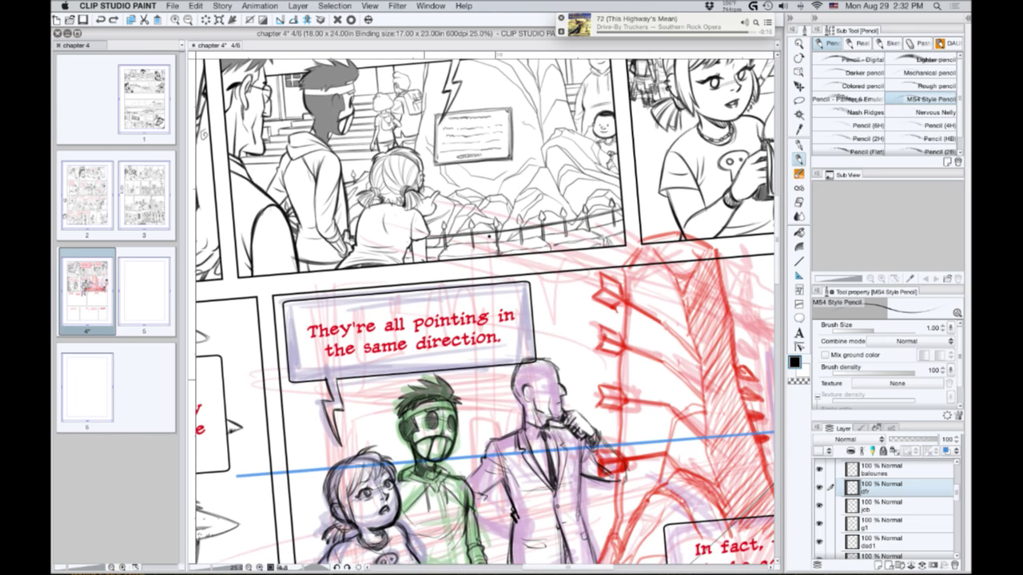
pyautogui.click(799, 100)
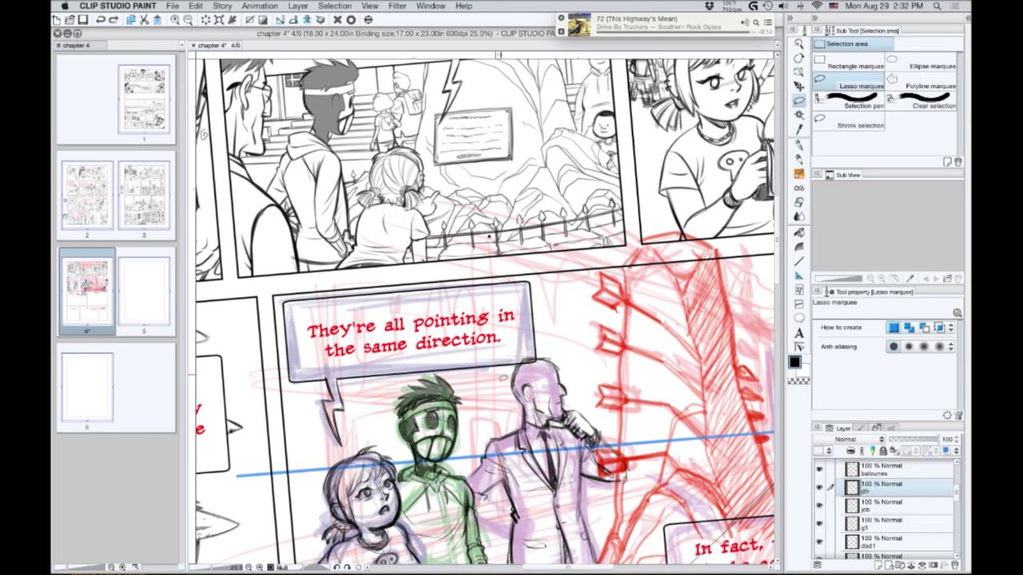
pyautogui.moveTo(503, 377)
pyautogui.mouseDown()
pyautogui.moveTo(553, 347)
pyautogui.moveTo(572, 397)
pyautogui.moveTo(566, 423)
pyautogui.moveTo(544, 424)
pyautogui.mouseUp()
pyautogui.click(220, 20)
pyautogui.moveTo(530, 349); pyautogui.dragTo(533, 354)
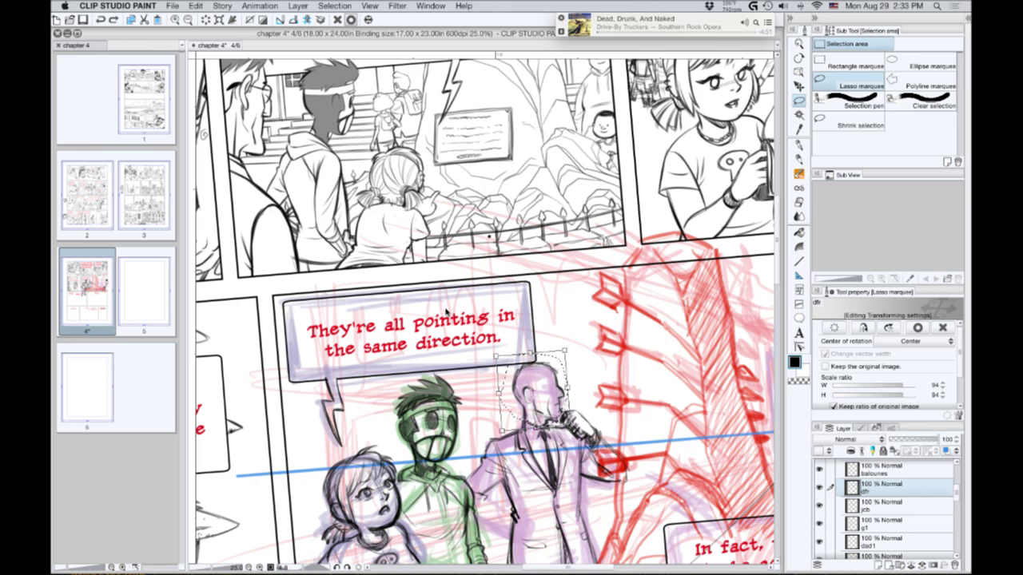
pyautogui.press('Return')
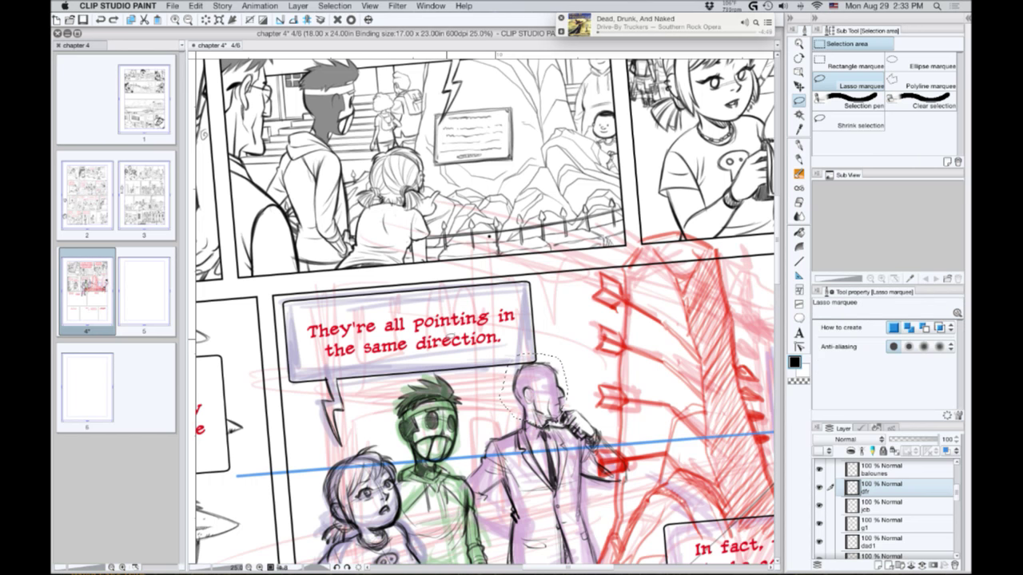
pyautogui.press('p')
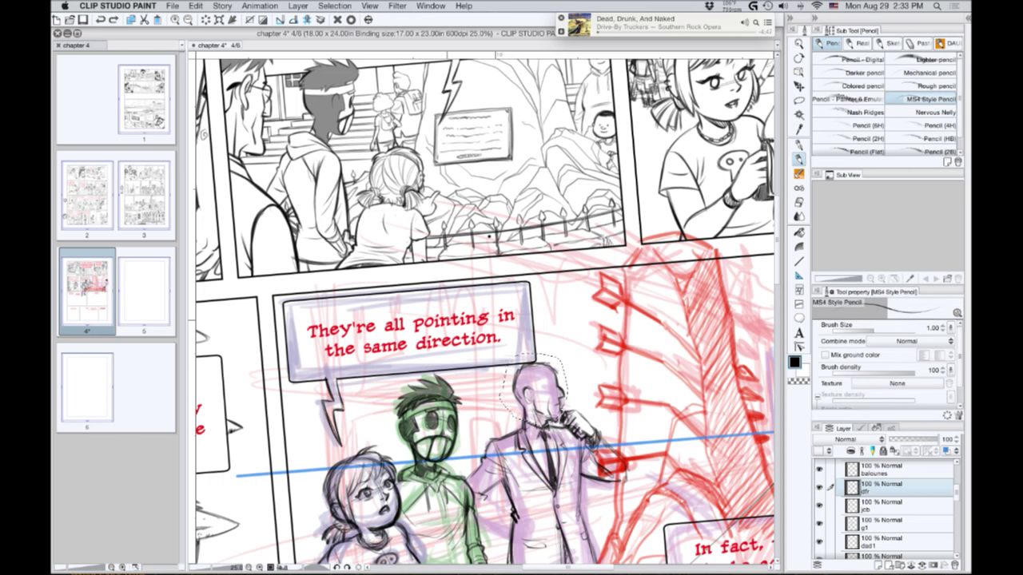
pyautogui.press('super+Tab')
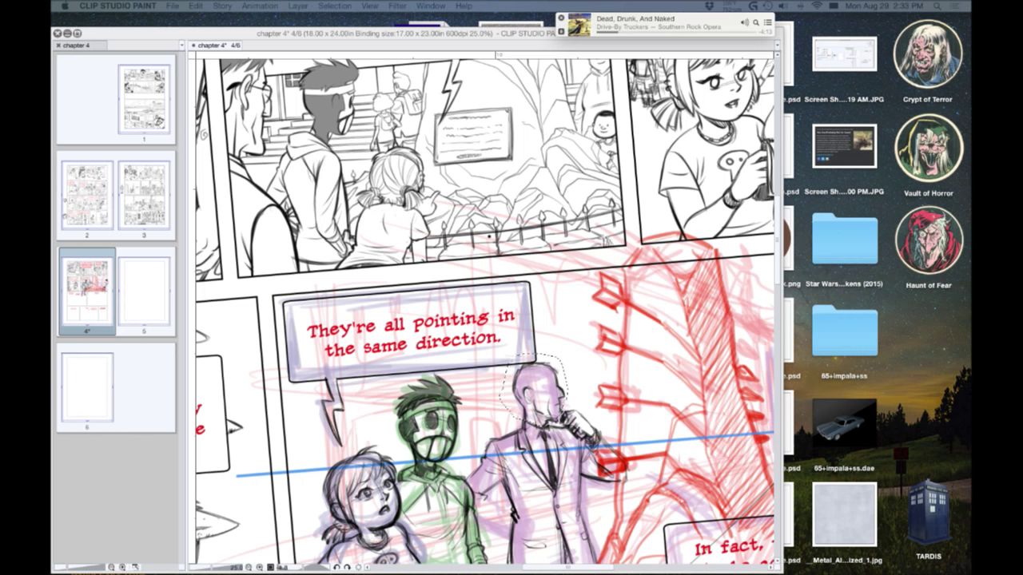
pyautogui.press('Tab')
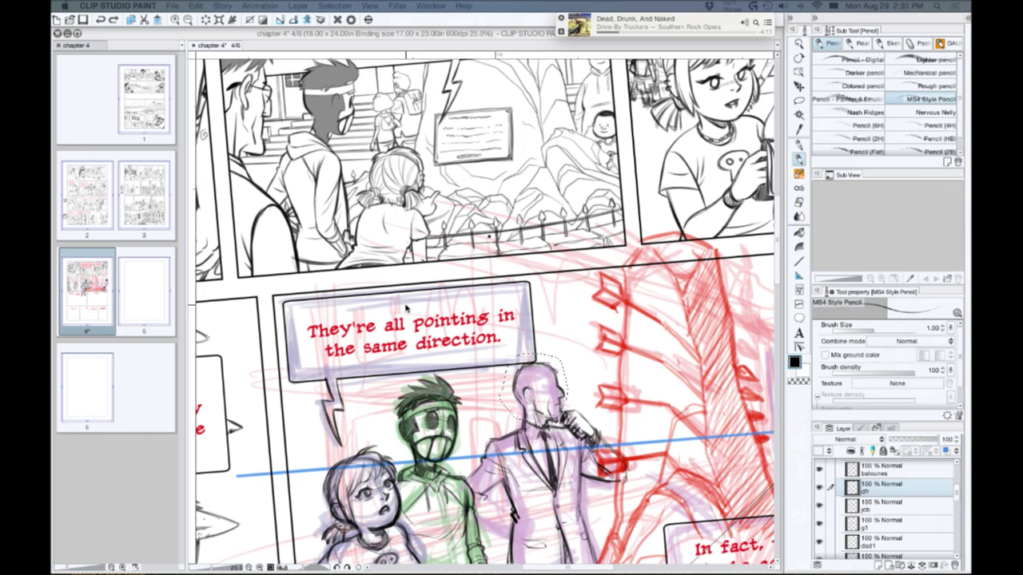
pyautogui.press('super+d')
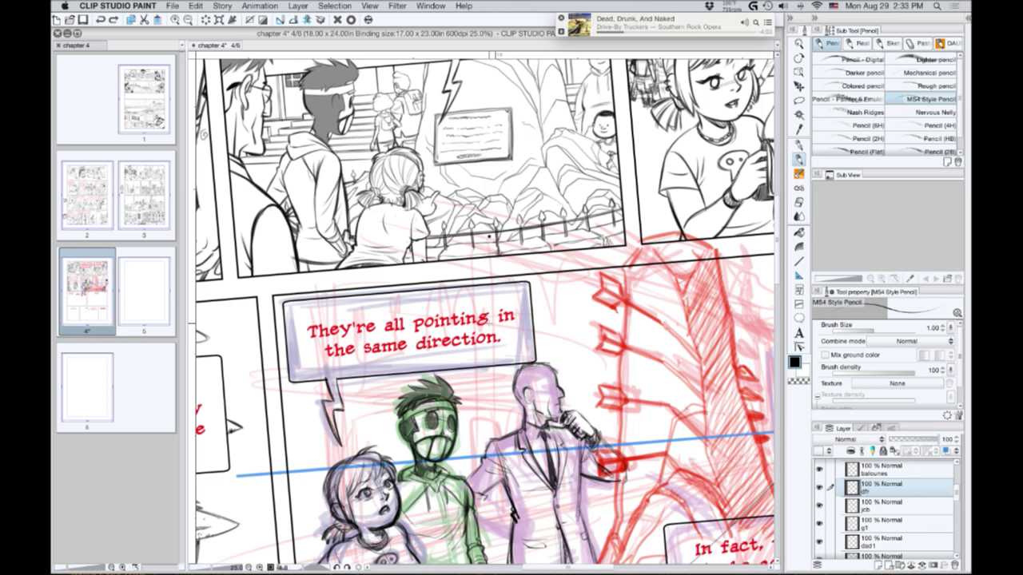
# Pencil the suited man's glasses and facial features, and outline his hair around the forehead, crown and back of the head.
pyautogui.scroll(1, 527, 388)
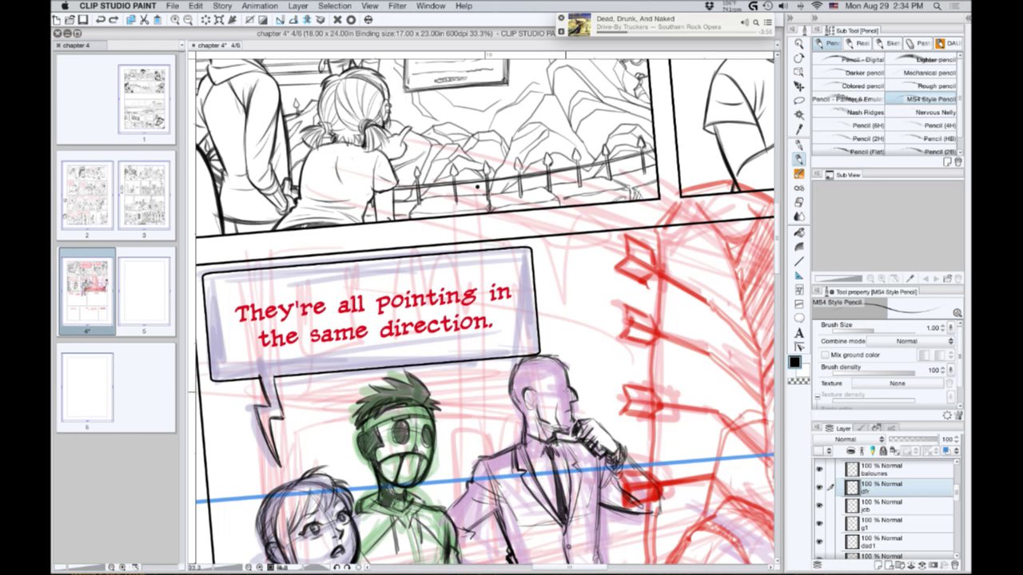
pyautogui.moveTo(564, 376)
pyautogui.mouseDown()
pyautogui.moveTo(566, 396)
pyautogui.moveTo(530, 387)
pyautogui.moveTo(561, 394)
pyautogui.mouseUp()
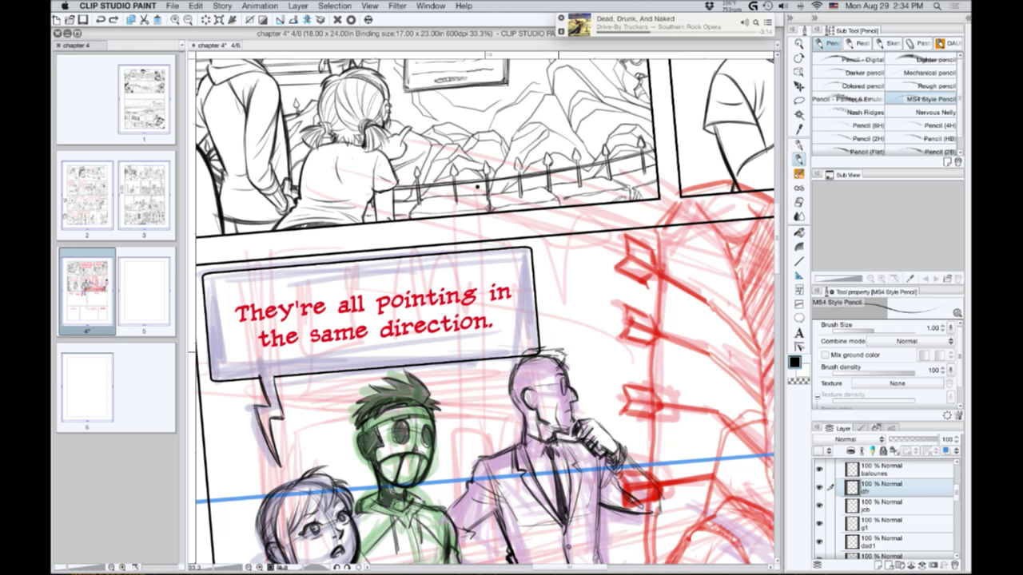
pyautogui.moveTo(566, 357)
pyautogui.mouseDown()
pyautogui.moveTo(535, 378)
pyautogui.moveTo(546, 370)
pyautogui.mouseUp()
pyautogui.moveTo(545, 370)
pyautogui.mouseDown()
pyautogui.moveTo(513, 379)
pyautogui.moveTo(514, 361)
pyautogui.mouseUp()
pyautogui.moveTo(521, 361)
pyautogui.mouseDown()
pyautogui.moveTo(504, 376)
pyautogui.moveTo(517, 410)
pyautogui.mouseUp()
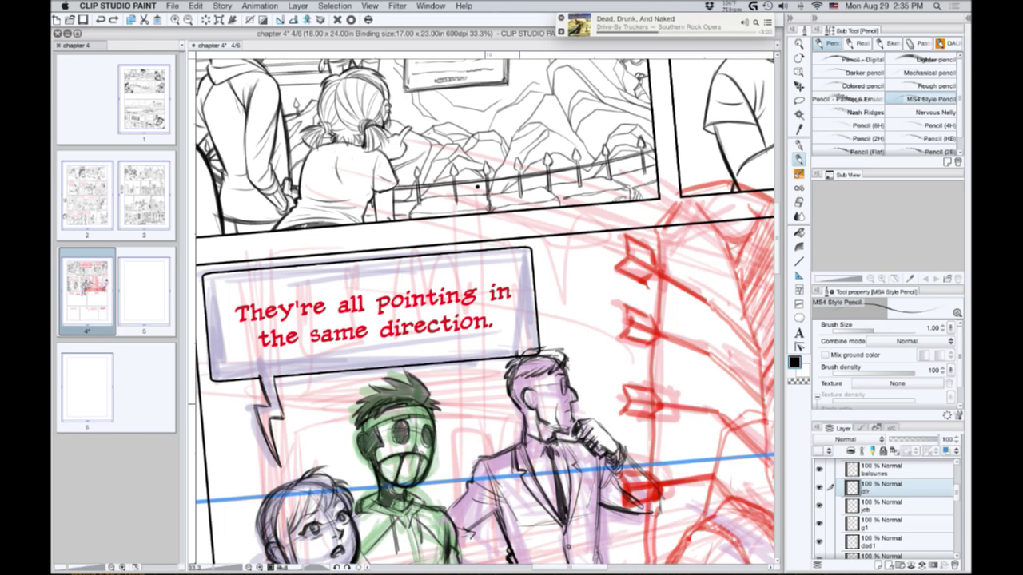
# Darken the suited man's short hair with dense strokes from the sideburn over the crown to the front tuft.
pyautogui.moveTo(539, 375); pyautogui.dragTo(533, 394)
pyautogui.moveTo(560, 357)
pyautogui.mouseDown()
pyautogui.moveTo(538, 373)
pyautogui.moveTo(521, 372)
pyautogui.moveTo(523, 363)
pyautogui.mouseUp()
pyautogui.moveTo(542, 348); pyautogui.dragTo(525, 357)
pyautogui.moveTo(531, 351); pyautogui.dragTo(519, 357)
pyautogui.moveTo(523, 359)
pyautogui.mouseDown()
pyautogui.moveTo(507, 375)
pyautogui.moveTo(518, 374)
pyautogui.mouseUp()
pyautogui.moveTo(532, 359); pyautogui.dragTo(515, 380)
pyautogui.moveTo(519, 369)
pyautogui.mouseDown()
pyautogui.moveTo(509, 377)
pyautogui.moveTo(524, 374)
pyautogui.mouseUp()
pyautogui.moveTo(518, 377)
pyautogui.mouseDown()
pyautogui.moveTo(506, 393)
pyautogui.moveTo(505, 377)
pyautogui.moveTo(553, 354)
pyautogui.moveTo(545, 357)
pyautogui.mouseUp()
pyautogui.moveTo(563, 352)
pyautogui.mouseDown()
pyautogui.moveTo(531, 377)
pyautogui.moveTo(527, 368)
pyautogui.moveTo(551, 372)
pyautogui.mouseUp()
pyautogui.moveTo(559, 365); pyautogui.dragTo(551, 371)
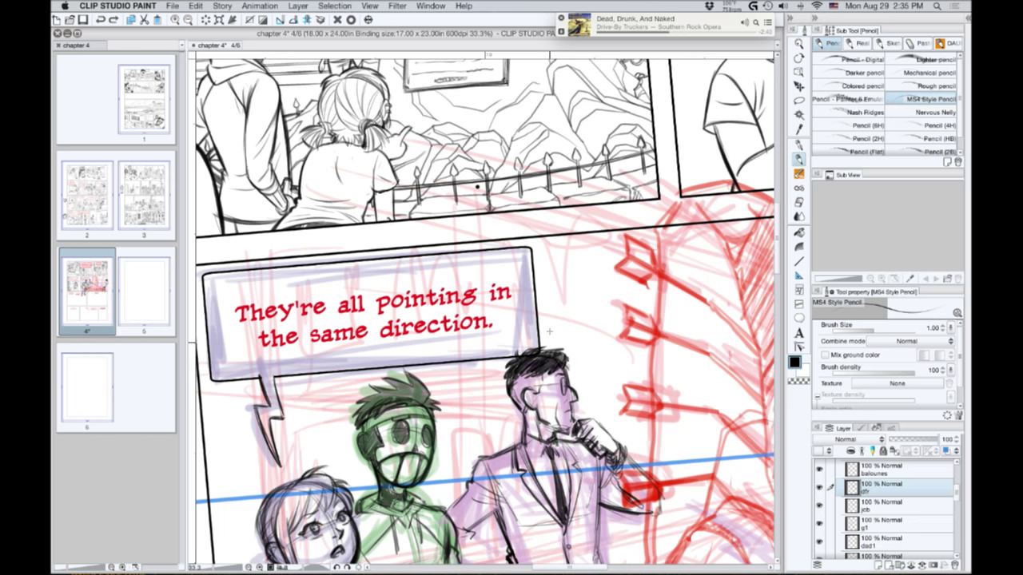
# Make the balounes layer active and get the pencil ready above the "In fact, they seem to be converging" balloon.
pyautogui.scroll(-1, 405, 328)
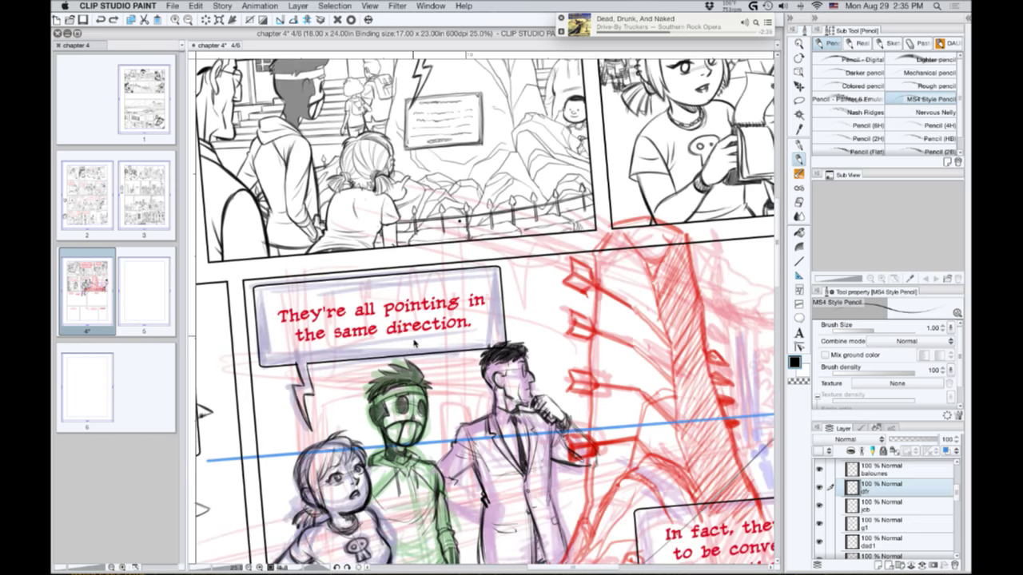
pyautogui.moveTo(376, 485)
pyautogui.mouseDown()
pyautogui.moveTo(357, 444)
pyautogui.moveTo(288, 394)
pyautogui.moveTo(310, 399)
pyautogui.moveTo(305, 410)
pyautogui.moveTo(272, 352)
pyautogui.mouseUp()
pyautogui.press('r')
pyautogui.press('p')
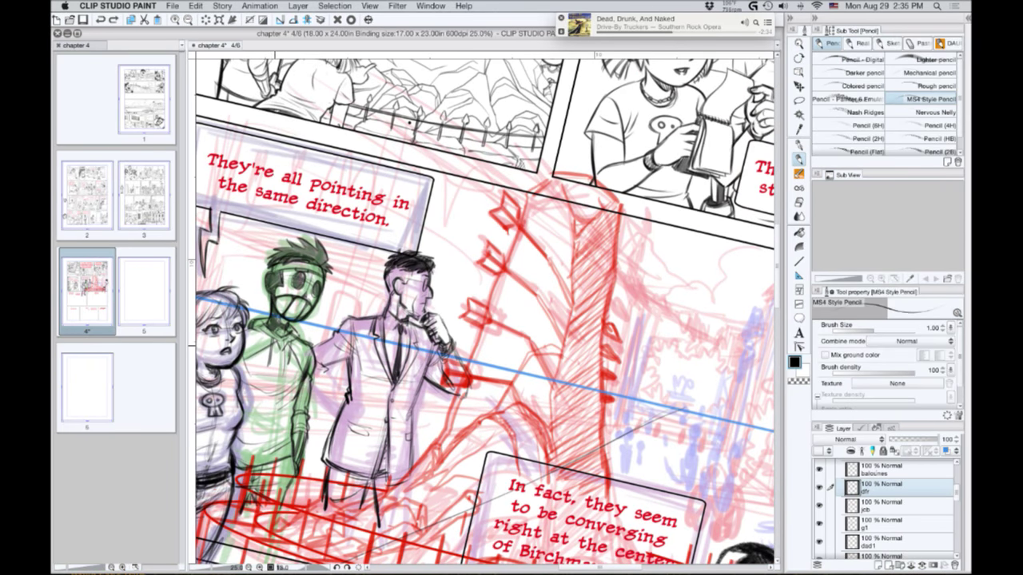
pyautogui.click(876, 473)
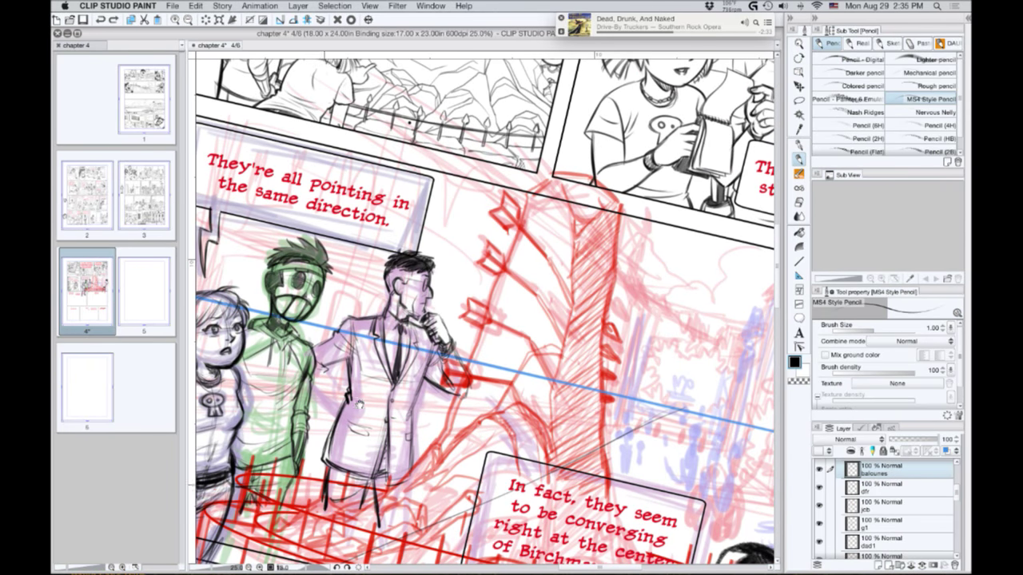
pyautogui.moveTo(338, 478); pyautogui.dragTo(374, 338)
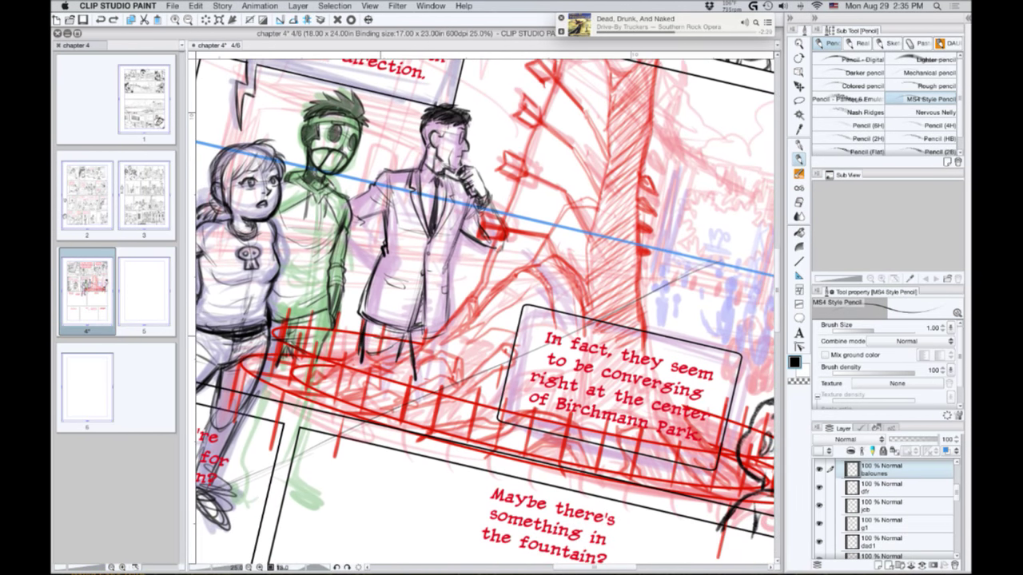
pyautogui.click(868, 530)
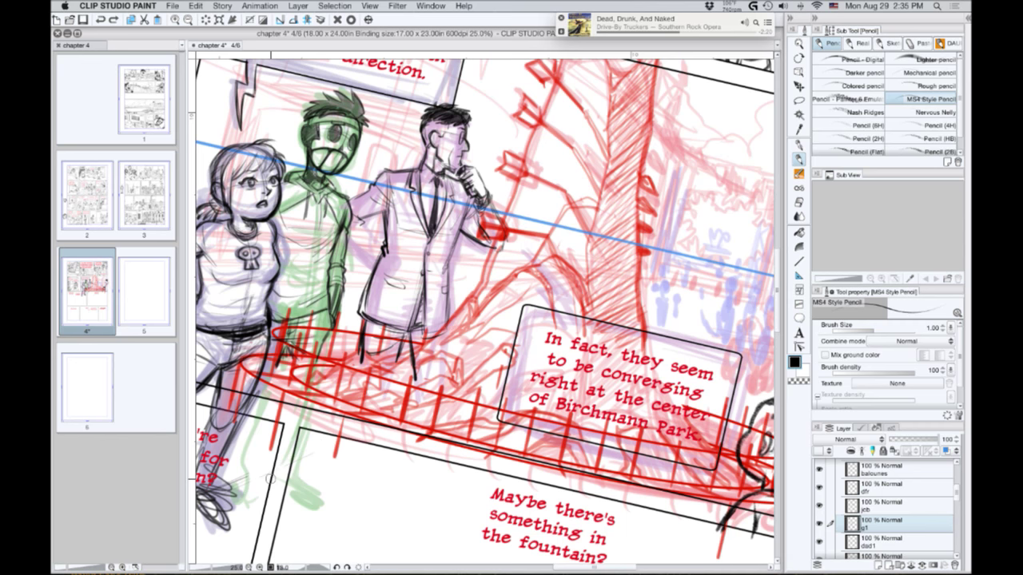
pyautogui.click(875, 471)
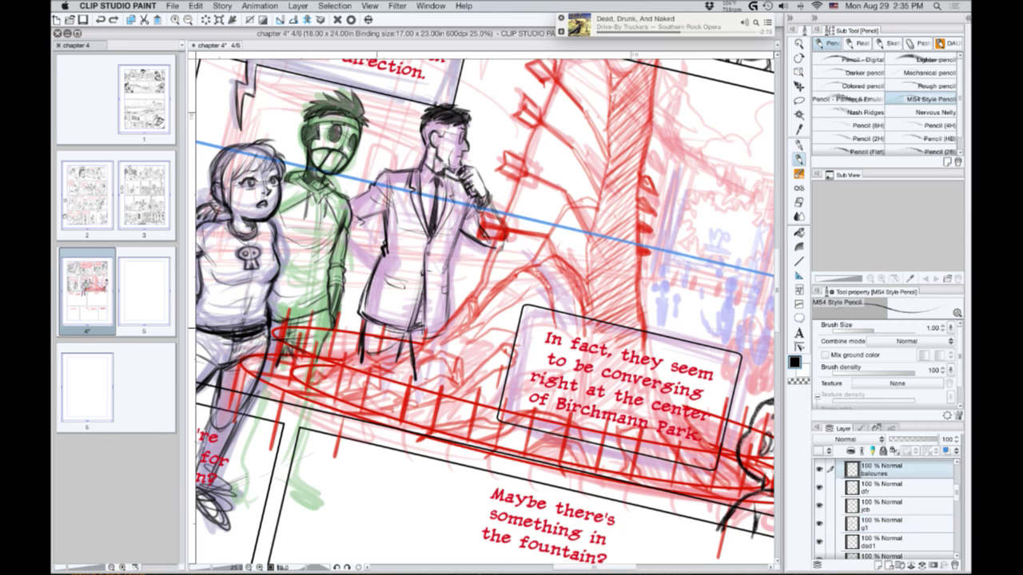
pyautogui.moveTo(420, 361); pyautogui.dragTo(424, 418)
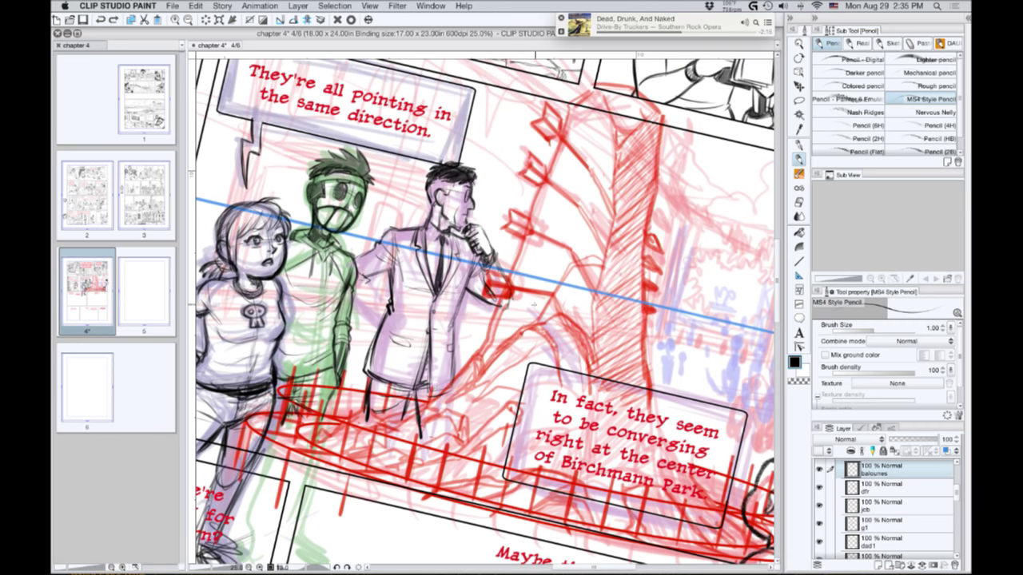
pyautogui.press('r')
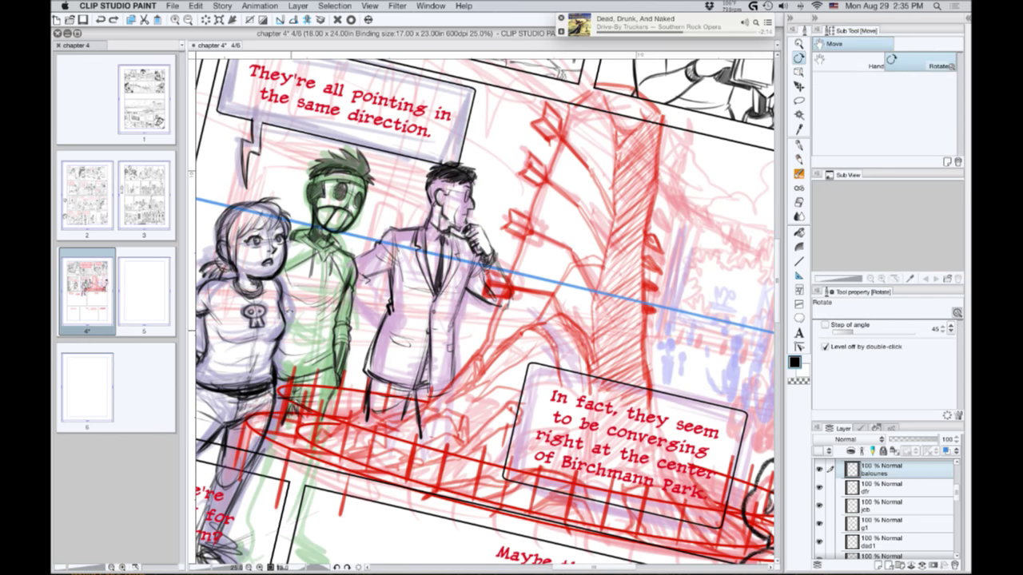
pyautogui.moveTo(289, 311); pyautogui.dragTo(314, 277)
pyautogui.press('p')
pyautogui.moveTo(532, 316); pyautogui.dragTo(564, 372)
pyautogui.moveTo(531, 315)
pyautogui.mouseDown()
pyautogui.moveTo(564, 373)
pyautogui.moveTo(556, 369)
pyautogui.moveTo(558, 386)
pyautogui.mouseUp()
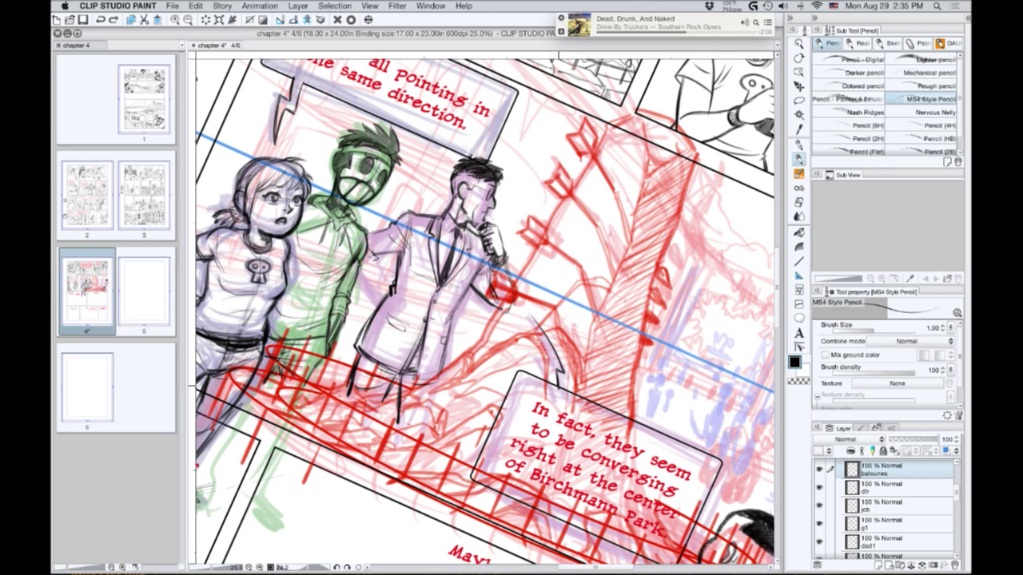
pyautogui.moveTo(531, 318)
pyautogui.mouseDown()
pyautogui.moveTo(552, 363)
pyautogui.moveTo(541, 359)
pyautogui.moveTo(539, 381)
pyautogui.moveTo(540, 372)
pyautogui.mouseUp()
pyautogui.press('super+z')
pyautogui.press('super+z')
pyautogui.press('super+z')
# Pencil a jagged tail rising from the "In fact, they seem to be converging" balloon, then lasso and transform it to adjust its placement.
pyautogui.moveTo(531, 316); pyautogui.dragTo(546, 357)
pyautogui.click(799, 100)
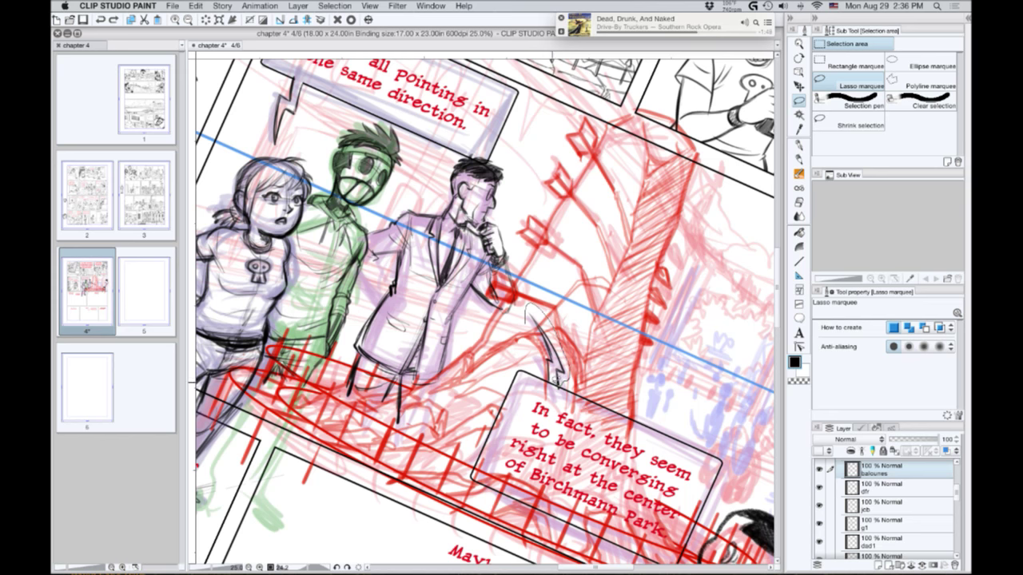
pyautogui.moveTo(529, 350)
pyautogui.mouseDown()
pyautogui.moveTo(540, 310)
pyautogui.moveTo(526, 312)
pyautogui.mouseUp()
pyautogui.press('super+t')
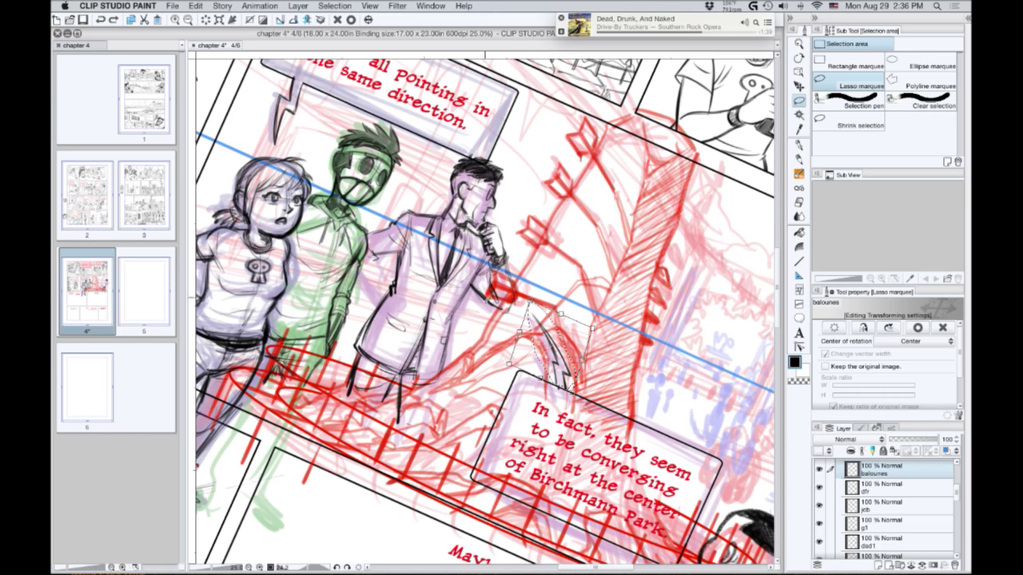
pyautogui.click(351, 20)
pyautogui.click(349, 19)
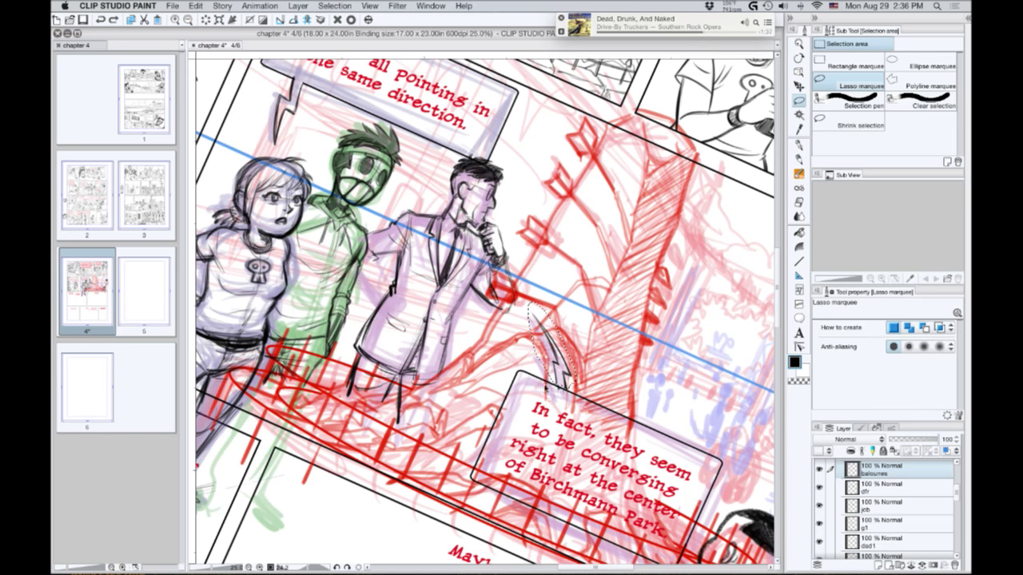
pyautogui.press('p')
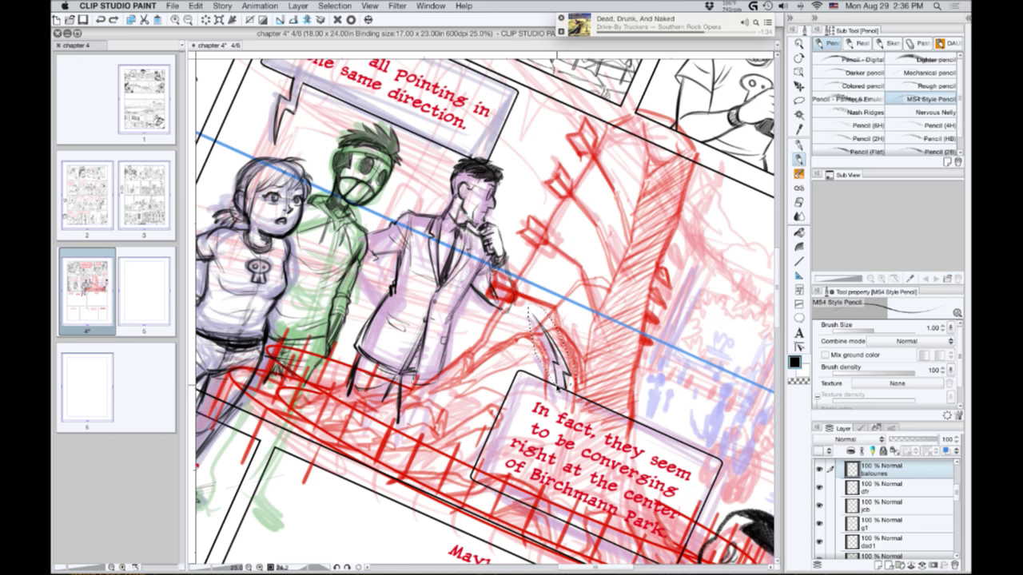
pyautogui.press('super+d')
# Collapse the panel 5 folder and enable its mask to clip the artwork to the panel borders.
pyautogui.scroll(-2, 555, 356)
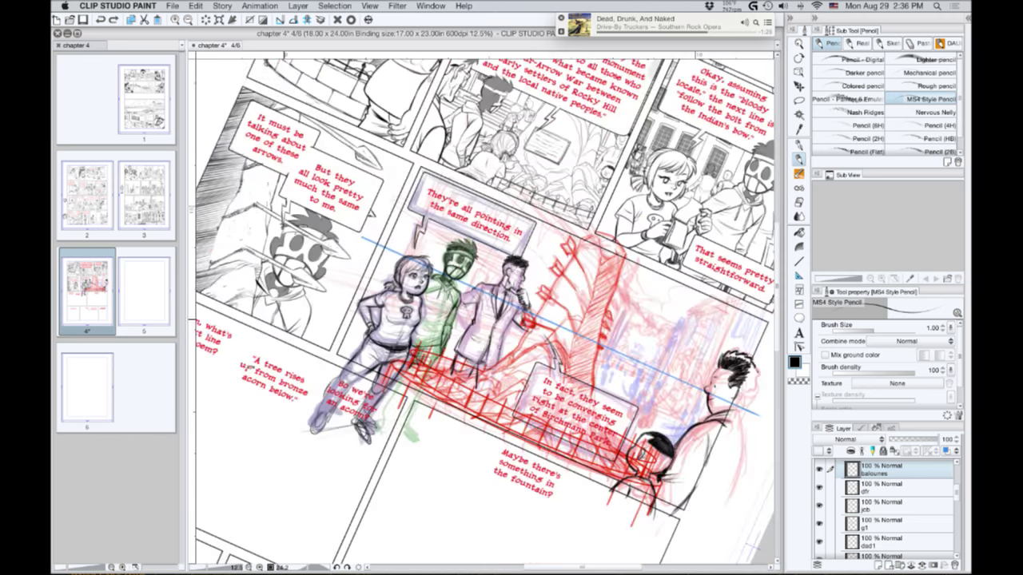
pyautogui.hotkey('shift', 'space')
pyautogui.moveTo(273, 368)
pyautogui.mouseDown()
pyautogui.moveTo(311, 435)
pyautogui.moveTo(342, 455)
pyautogui.mouseUp()
pyautogui.moveTo(386, 350)
pyautogui.mouseDown()
pyautogui.moveTo(392, 387)
pyautogui.moveTo(453, 437)
pyautogui.mouseUp()
pyautogui.moveTo(364, 366); pyautogui.dragTo(364, 336)
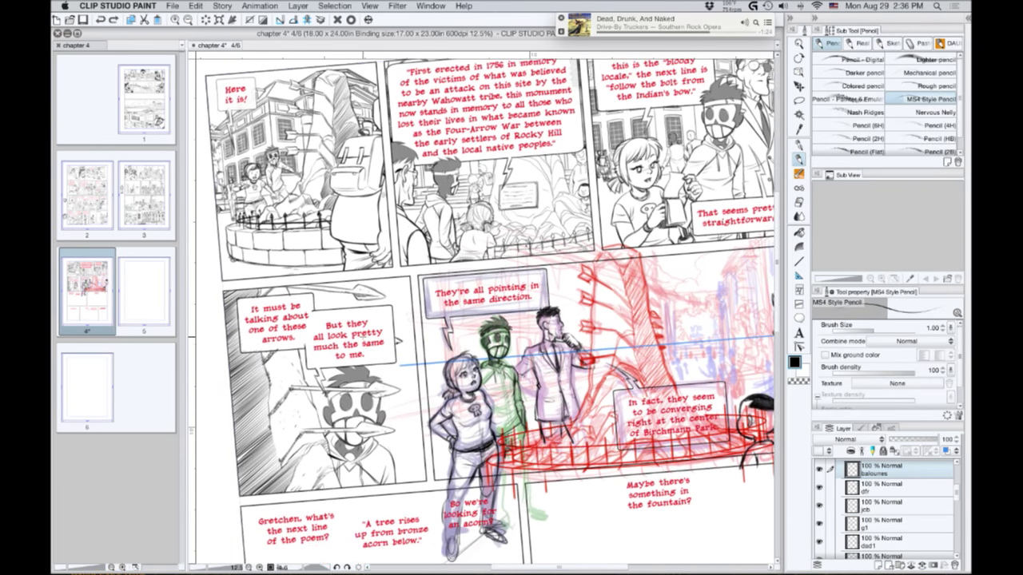
pyautogui.moveTo(956, 491); pyautogui.dragTo(955, 469)
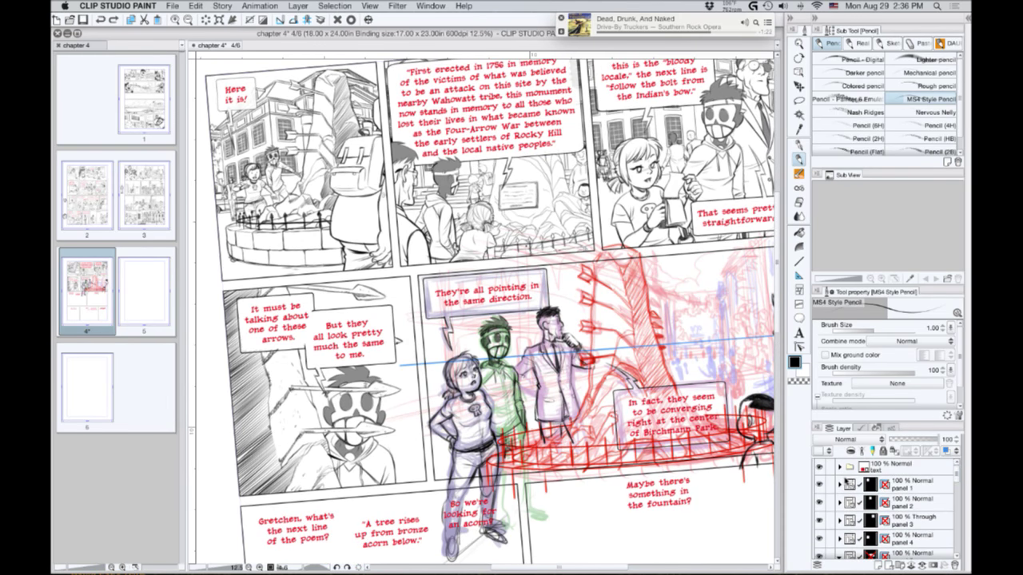
pyautogui.click(956, 501)
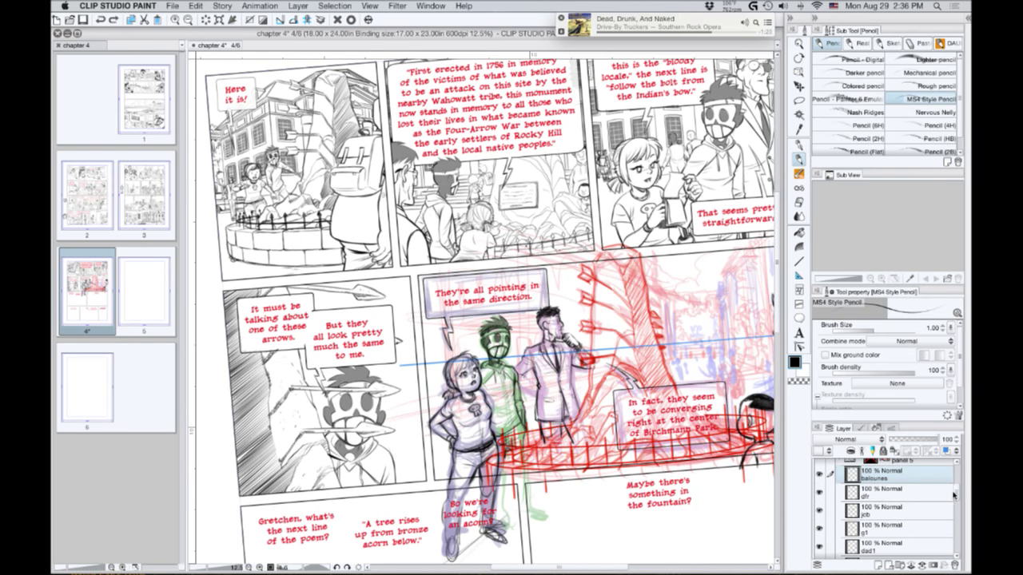
pyautogui.moveTo(957, 489); pyautogui.dragTo(952, 484)
pyautogui.click(840, 481)
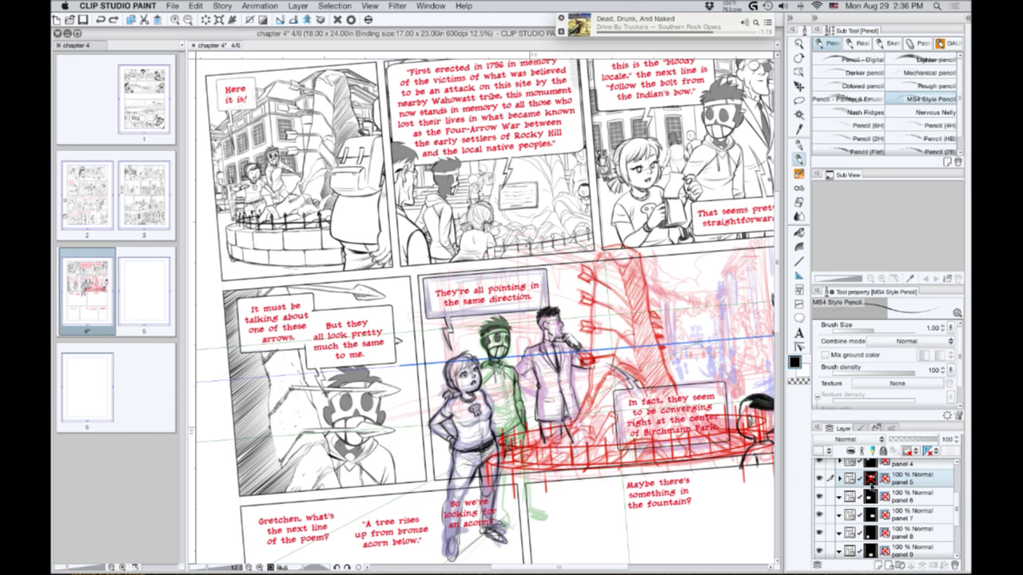
pyautogui.keyDown('shift'); pyautogui.click(871, 482); pyautogui.keyUp('shift')
# Expand the panel 1 folder and toggle the far bg and bg building layers to examine which background art each holds.
pyautogui.moveTo(956, 497); pyautogui.dragTo(949, 452)
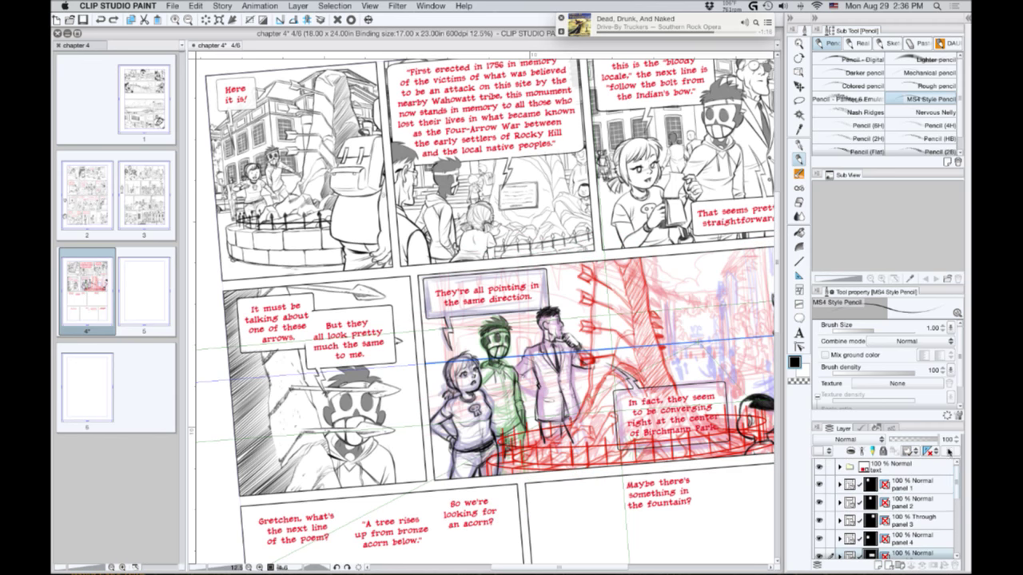
pyautogui.click(839, 484)
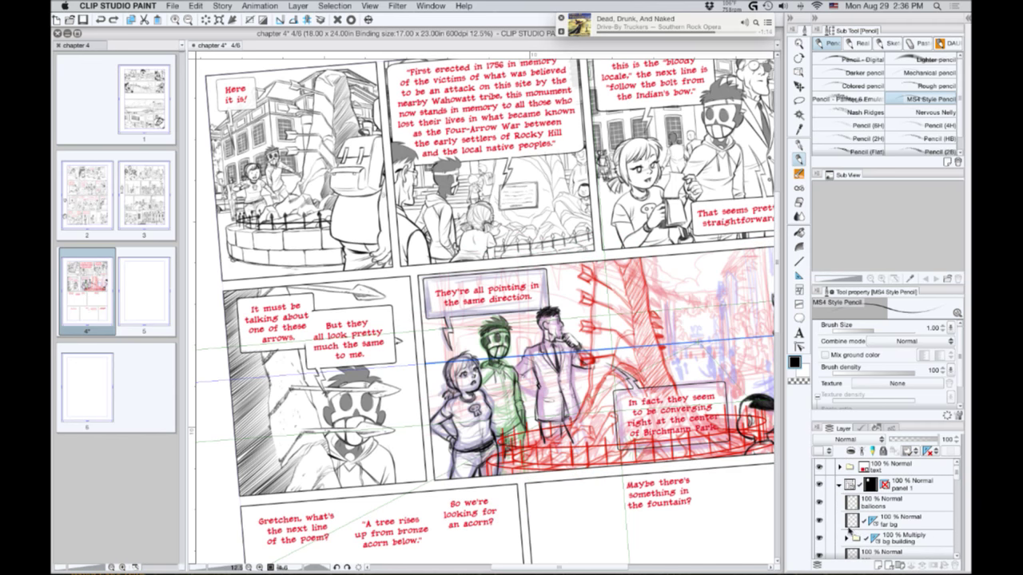
pyautogui.click(820, 521)
pyautogui.click(820, 521)
pyautogui.click(883, 536)
pyautogui.click(820, 538)
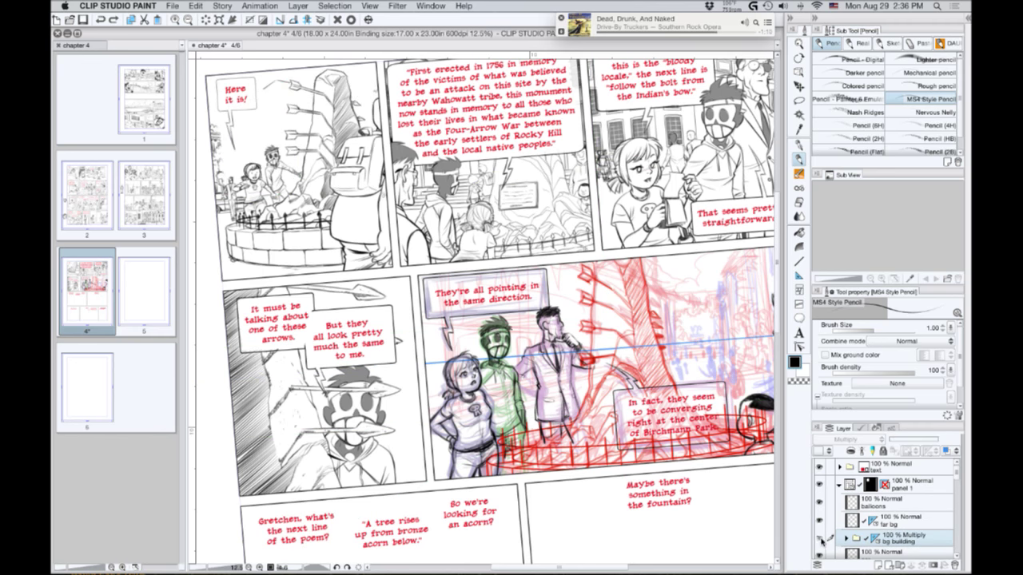
pyautogui.click(821, 539)
pyautogui.scroll(2, 294, 106)
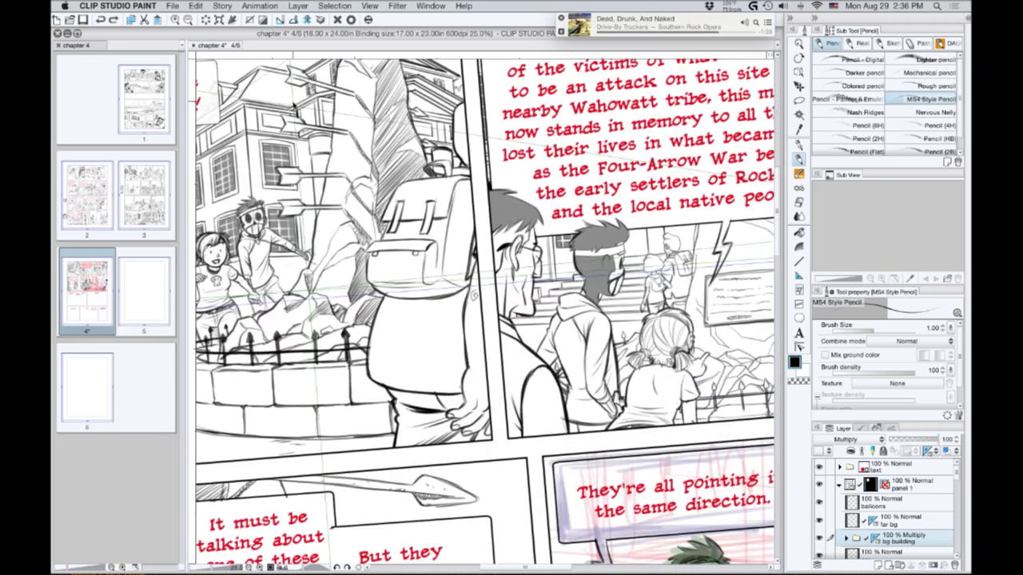
# Expand the bg building folder within panel 1, with the "Here it is!" panel in view.
pyautogui.scroll(1, 294, 107)
pyautogui.moveTo(309, 117); pyautogui.dragTo(495, 382)
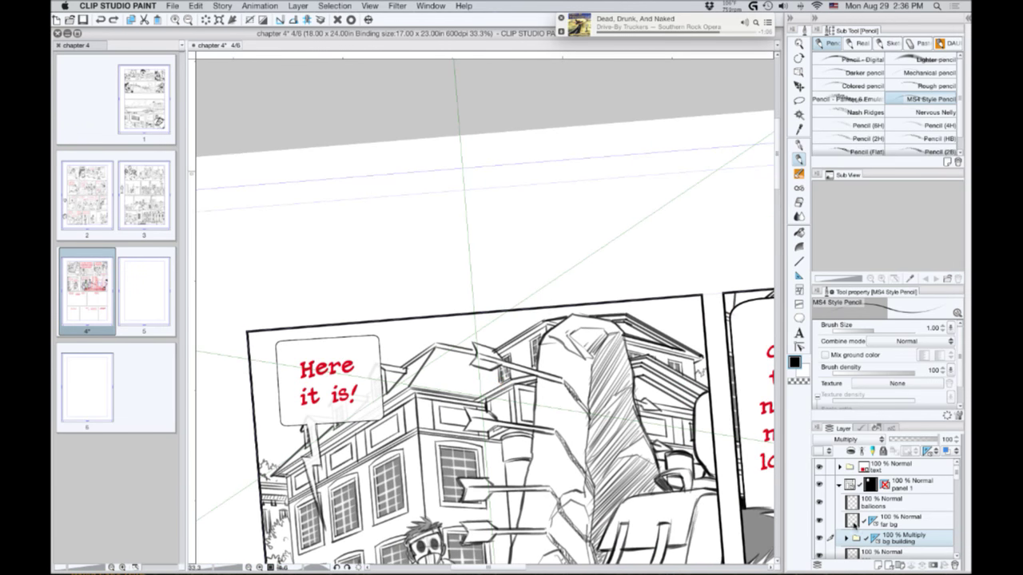
pyautogui.scroll(-2, 957, 473)
pyautogui.click(845, 497)
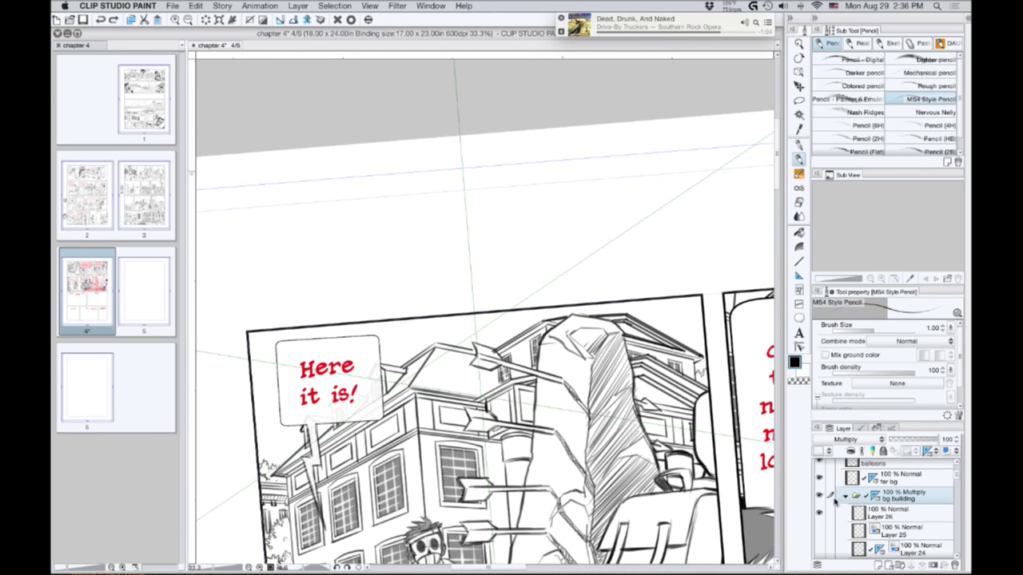
# Toggle Layer 26 and Layer 25 to examine which house lines each holds, and make Layer 26 active.
pyautogui.click(819, 513)
pyautogui.click(819, 513)
pyautogui.click(819, 529)
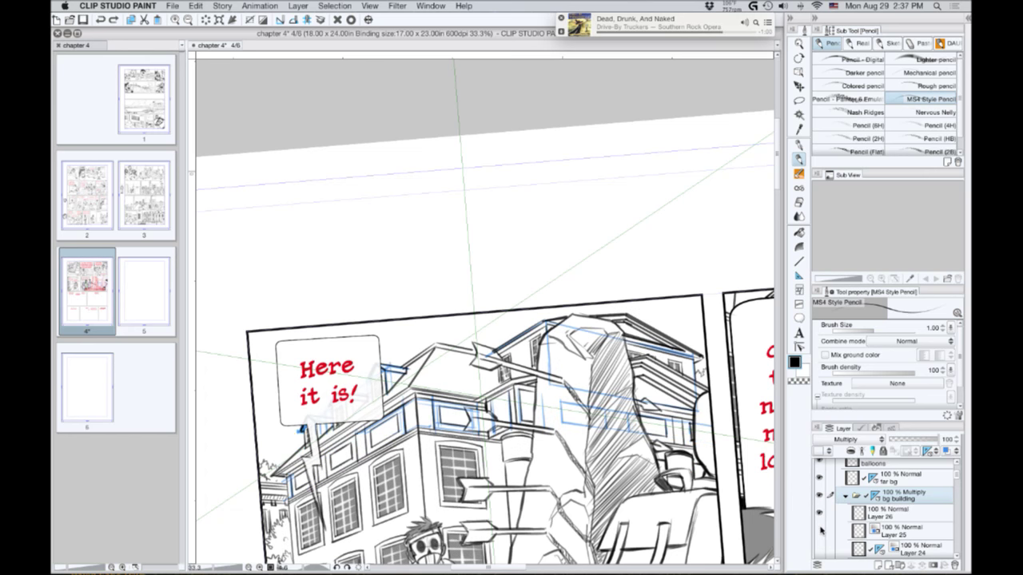
pyautogui.click(819, 529)
pyautogui.click(819, 529)
pyautogui.click(819, 513)
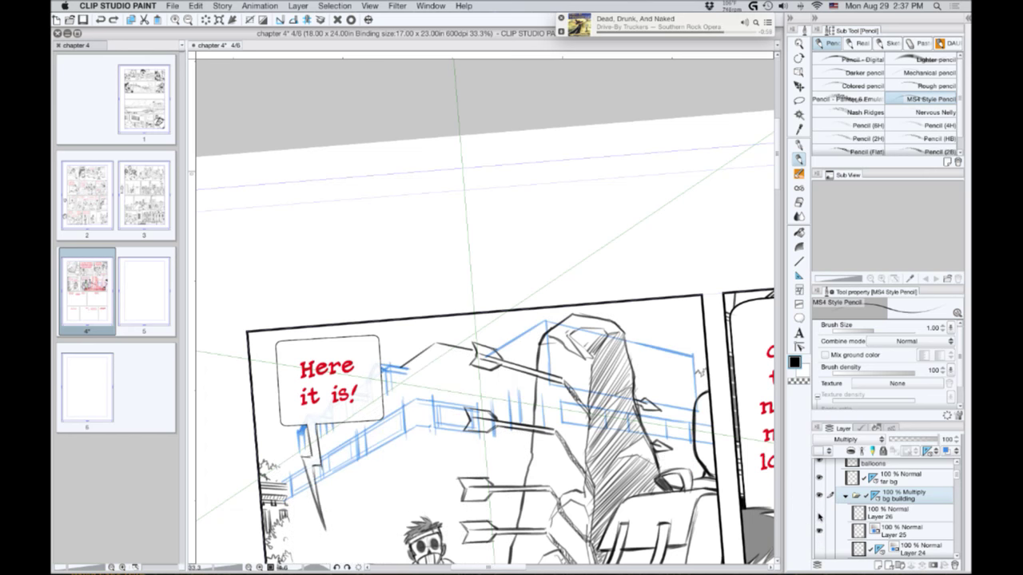
pyautogui.click(819, 515)
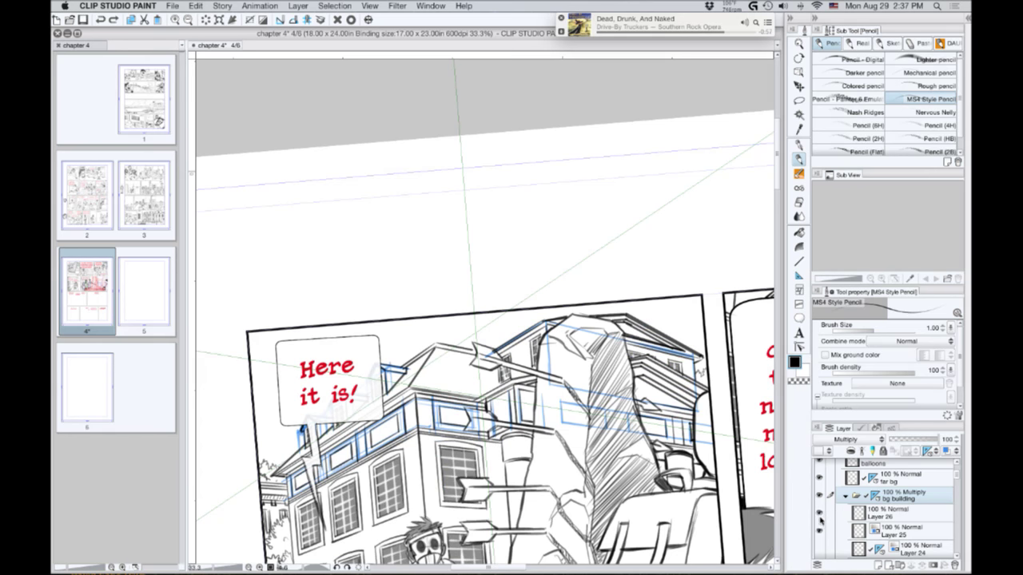
pyautogui.click(879, 510)
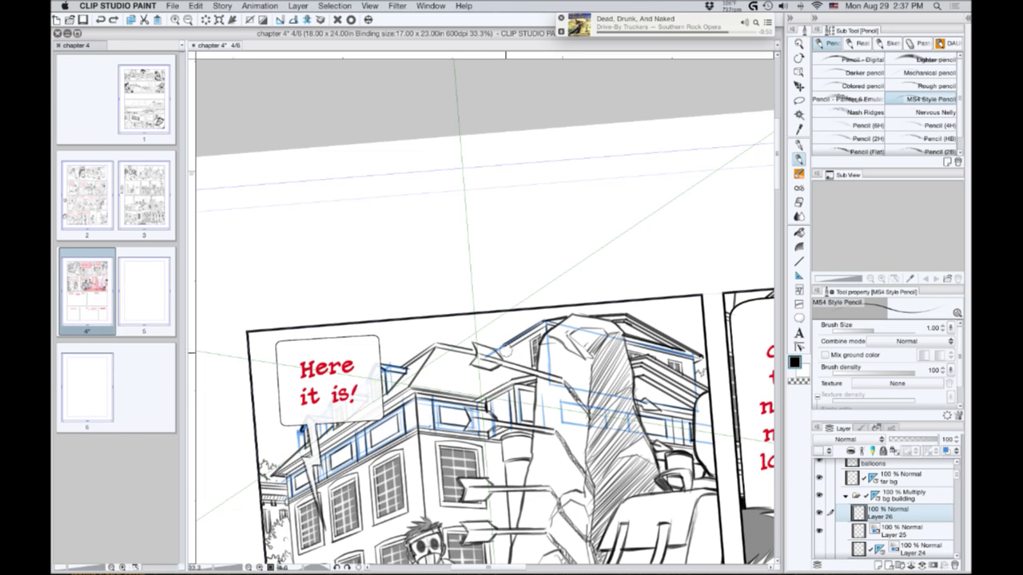
pyautogui.moveTo(506, 352)
pyautogui.mouseDown()
pyautogui.moveTo(545, 335)
pyautogui.moveTo(531, 363)
pyautogui.mouseUp()
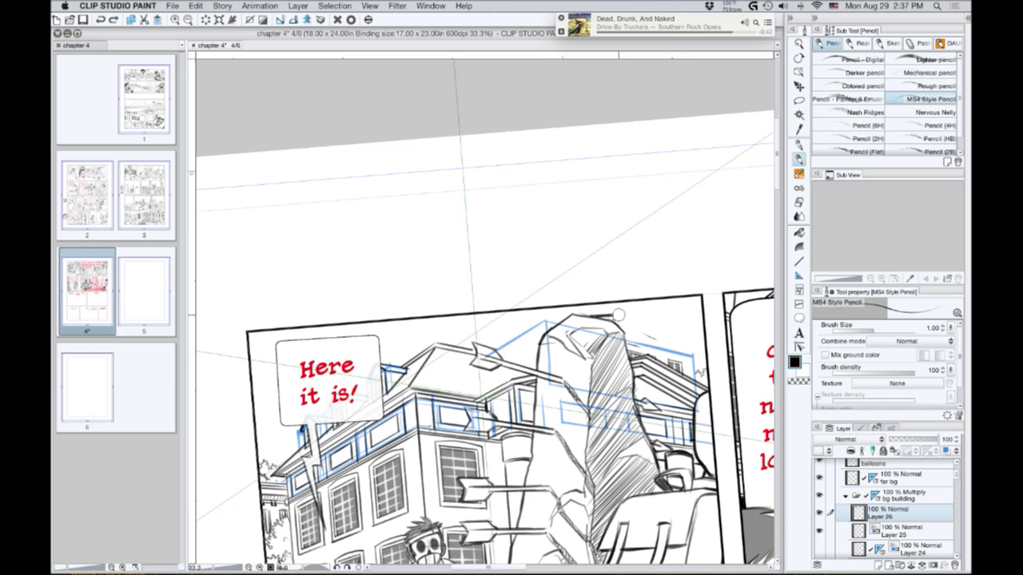
pyautogui.press('super+z')
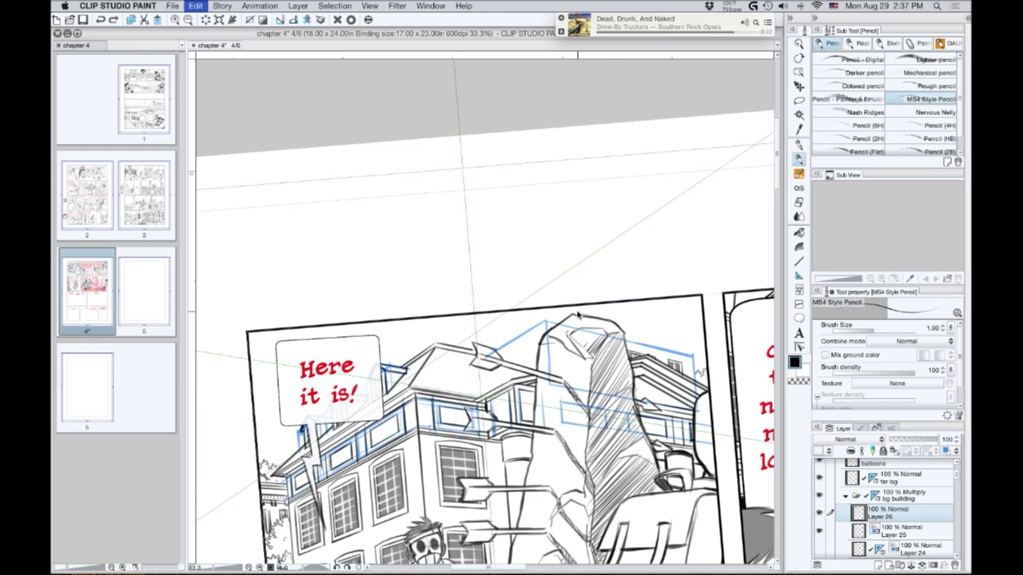
pyautogui.press('super+z')
# Lasso the rear roof behind the monument on Layer 26, cut and paste it onto its own layer, and deselect.
pyautogui.click(799, 101)
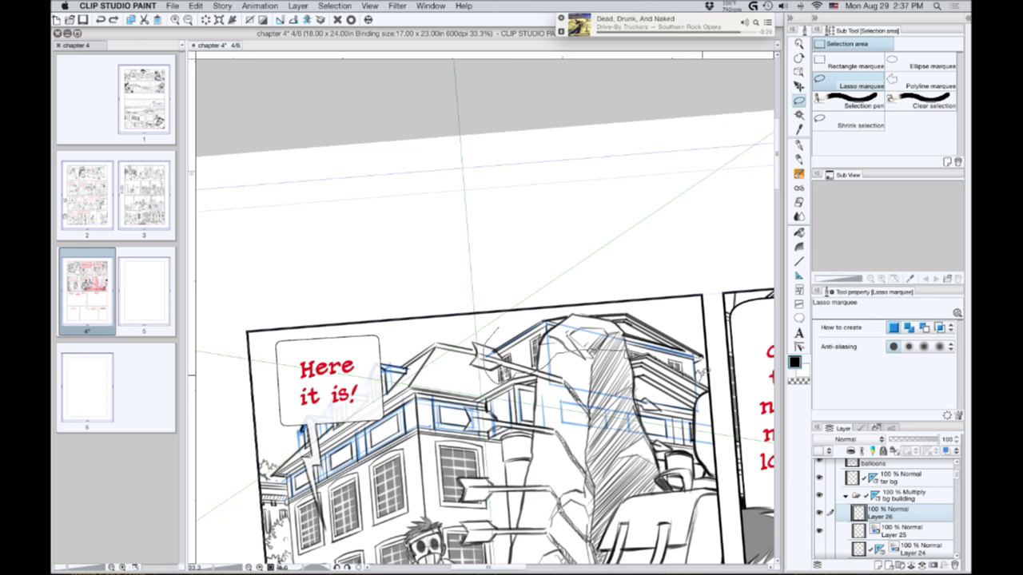
pyautogui.moveTo(703, 370)
pyautogui.mouseDown()
pyautogui.moveTo(675, 309)
pyautogui.moveTo(558, 283)
pyautogui.moveTo(500, 292)
pyautogui.mouseUp()
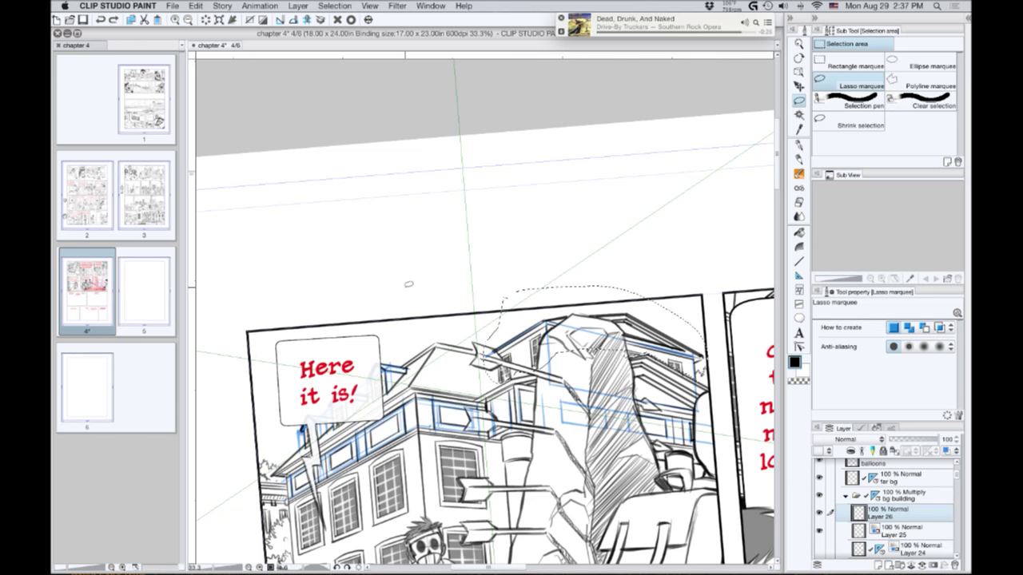
pyautogui.press('super+x')
pyautogui.press('super+v')
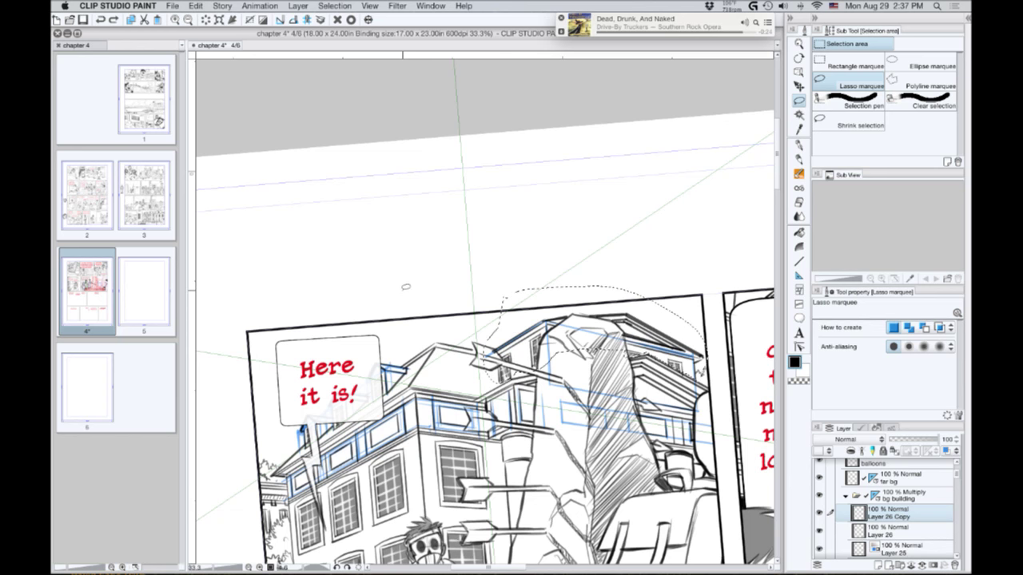
pyautogui.press('super+d')
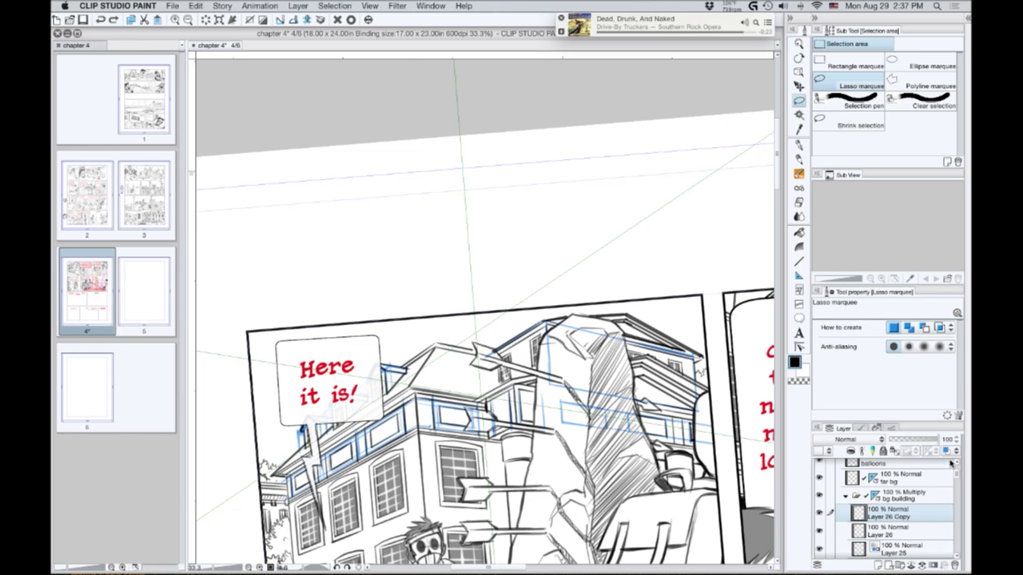
# Show the pasted rear roof layer in blue layer color and hide Layer 25's construction lines.
pyautogui.click(948, 451)
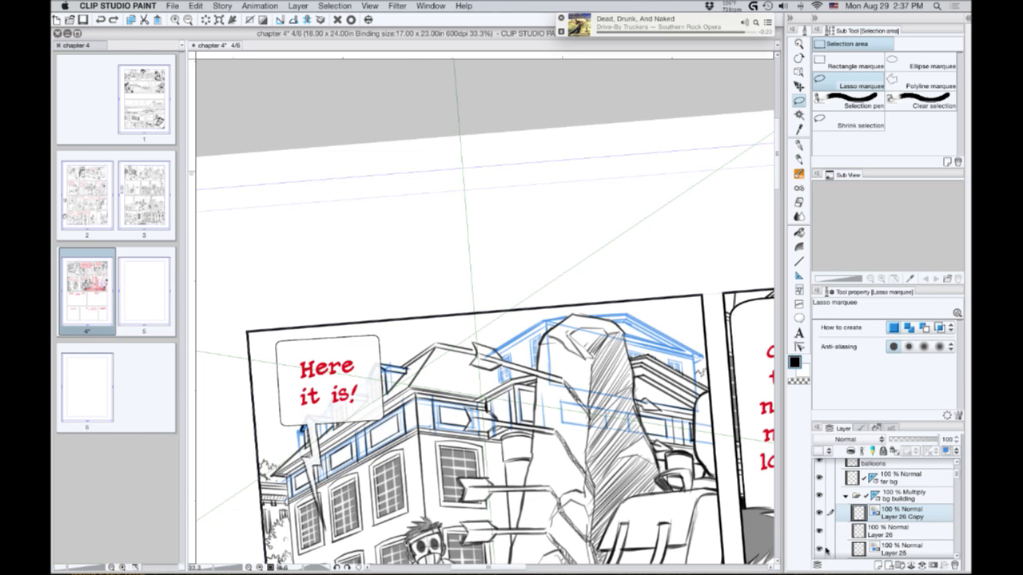
pyautogui.click(819, 549)
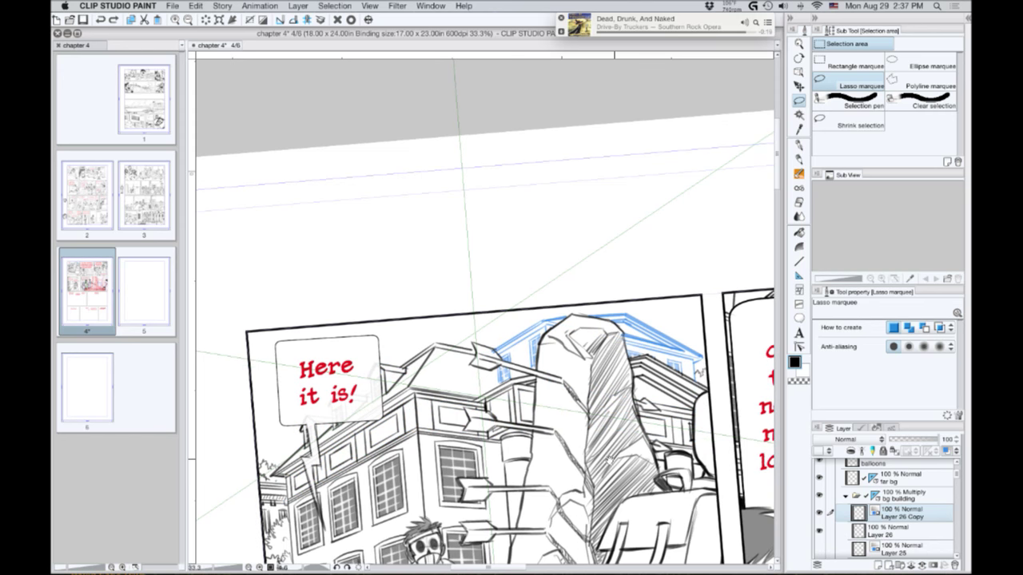
# Examine the buildings in the other top-row panels and compare them with the blue roof in the "Here it is!" panel.
pyautogui.moveTo(609, 460); pyautogui.dragTo(292, 402)
pyautogui.scroll(-1, 294, 402)
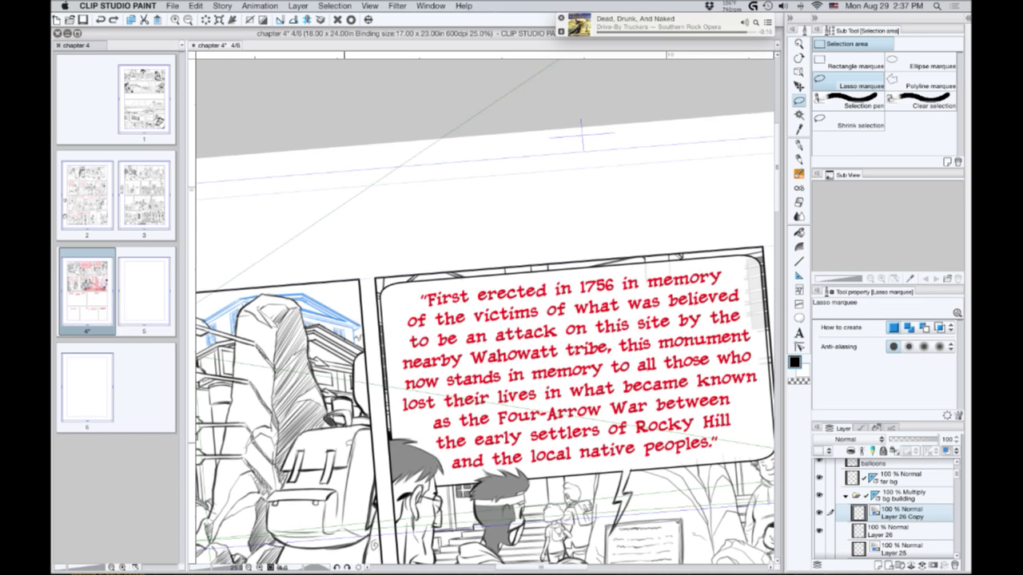
pyautogui.scroll(-5, 356, 453)
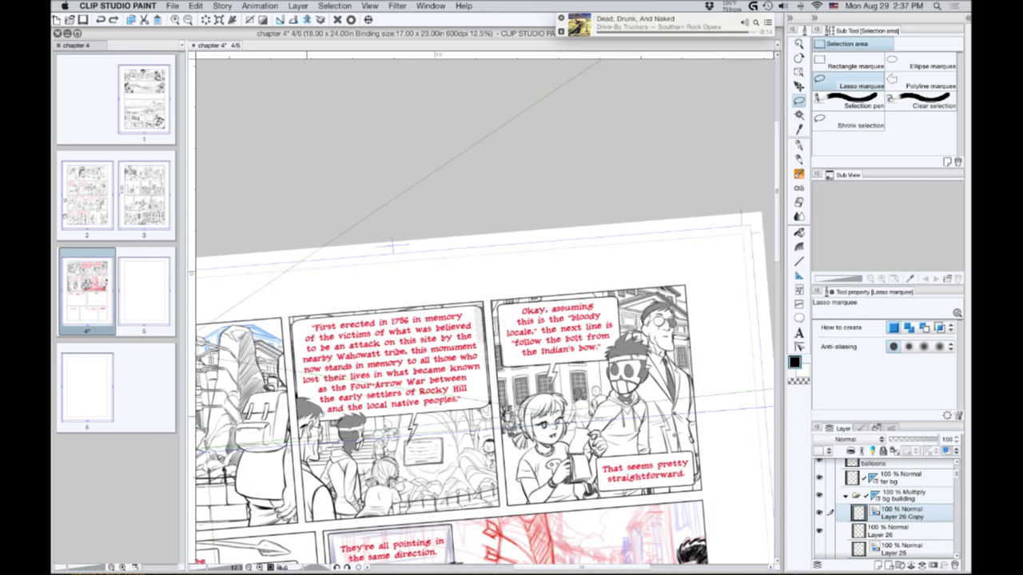
pyautogui.moveTo(377, 439); pyautogui.dragTo(382, 443)
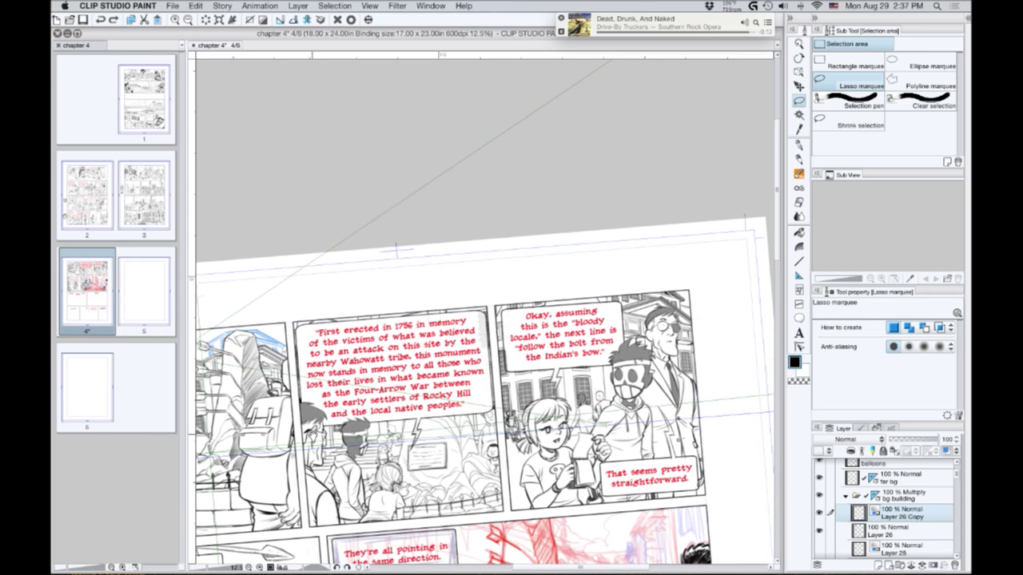
pyautogui.hscroll(-10, 416, 392)
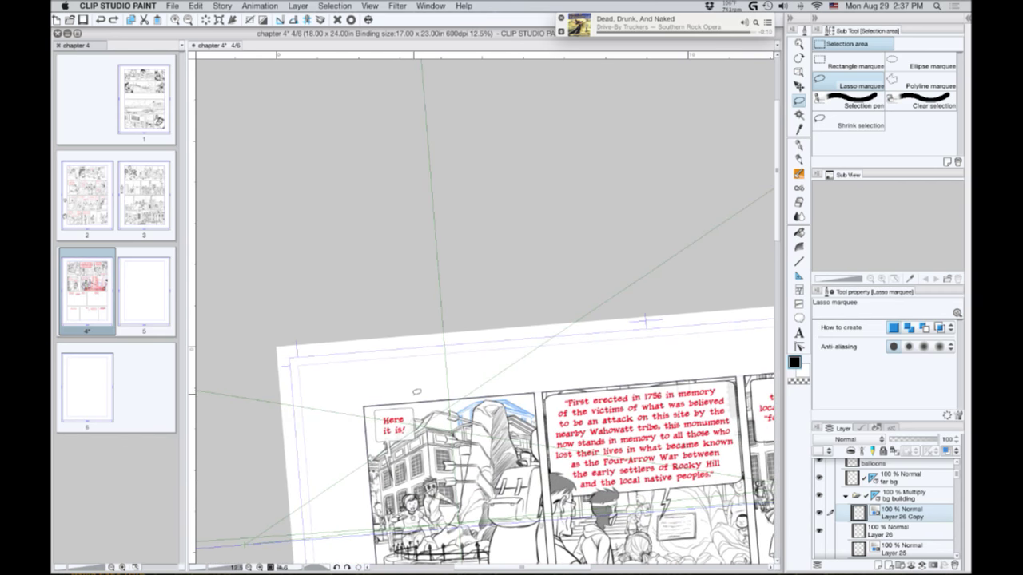
pyautogui.scroll(4, 416, 392)
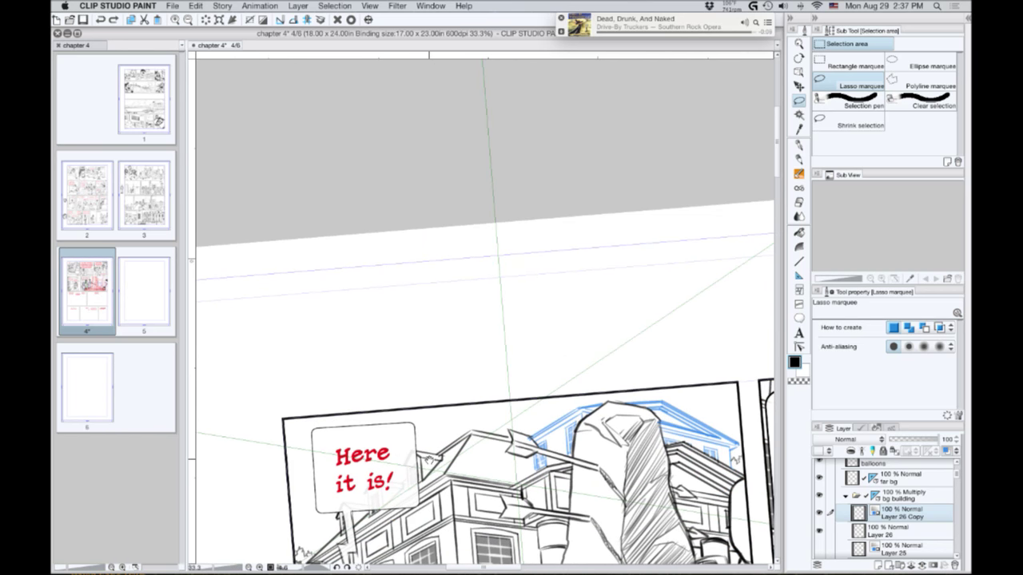
pyautogui.scroll(-2, 427, 461)
pyautogui.hscroll(2, 428, 460)
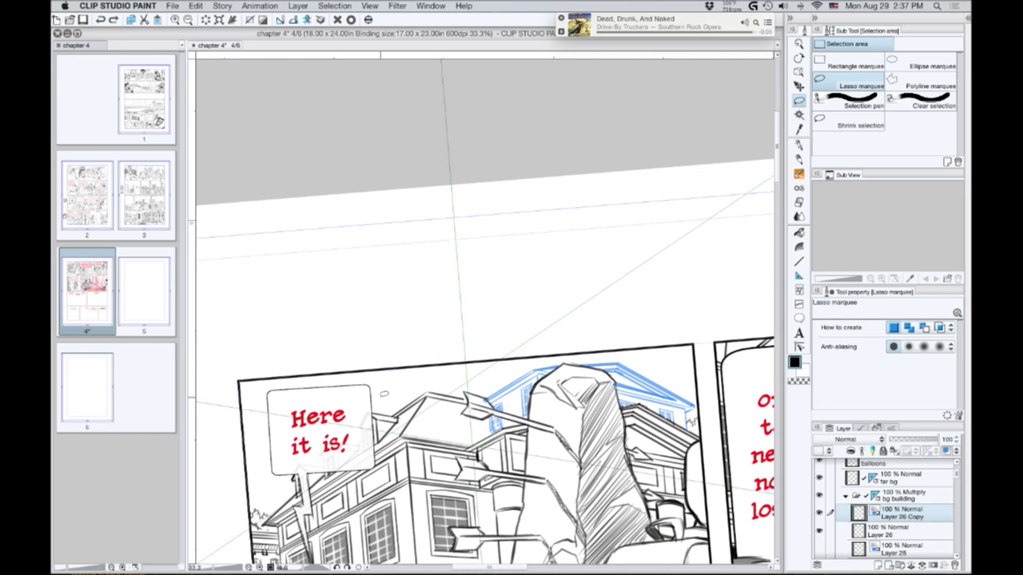
# Add a new layer above the blue roof layer and set its layer color to red.
pyautogui.click(876, 564)
pyautogui.click(959, 451)
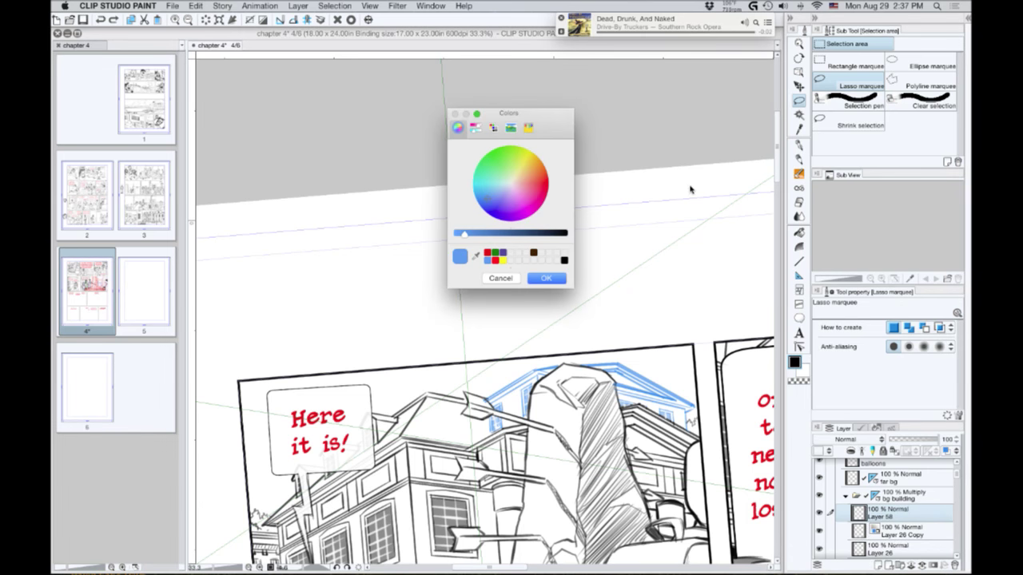
pyautogui.click(488, 254)
pyautogui.click(547, 280)
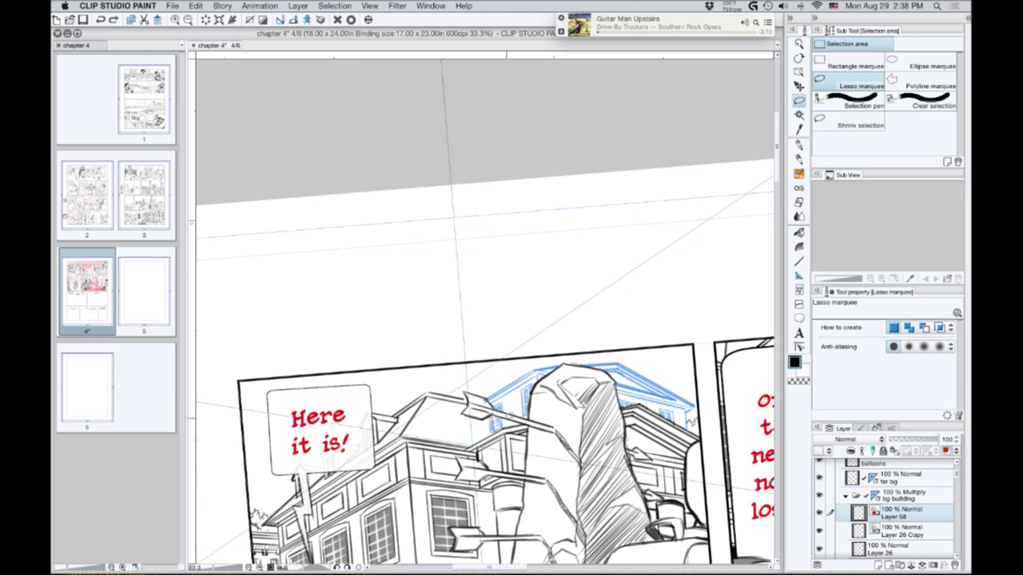
# Pencil red perspective construction lines that box in the house's roof, extending from the front gable to behind the monument.
pyautogui.press('p')
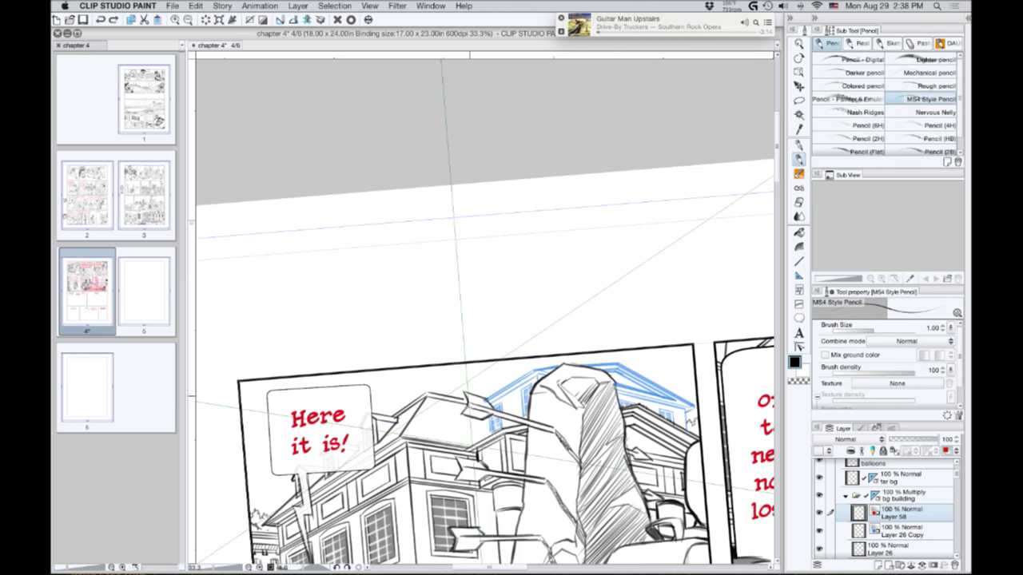
pyautogui.moveTo(474, 452)
pyautogui.mouseDown()
pyautogui.moveTo(564, 477)
pyautogui.moveTo(582, 468)
pyautogui.moveTo(702, 490)
pyautogui.mouseUp()
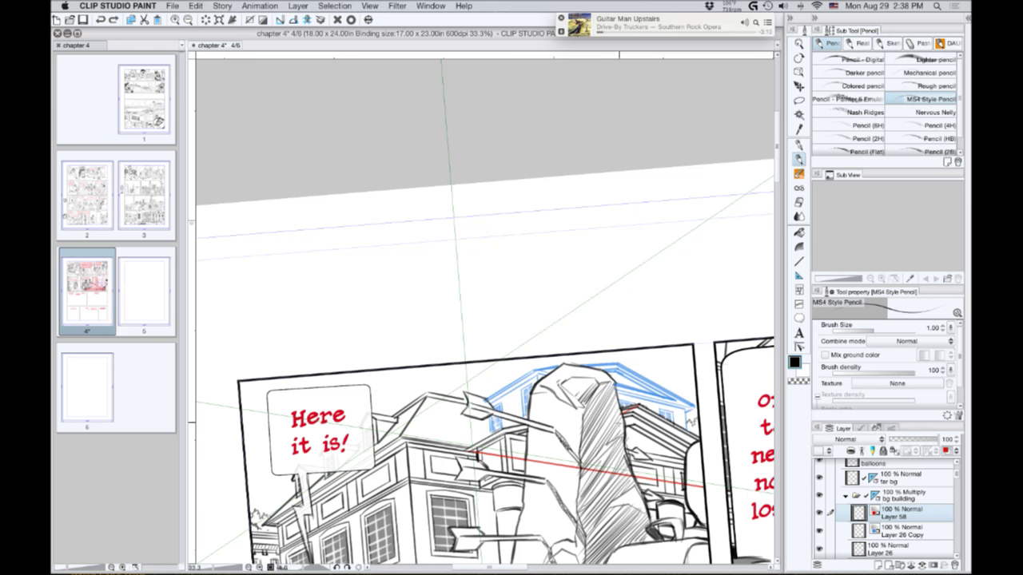
pyautogui.moveTo(620, 412)
pyautogui.mouseDown()
pyautogui.moveTo(559, 454)
pyautogui.moveTo(526, 457)
pyautogui.mouseUp()
pyautogui.moveTo(466, 449); pyautogui.dragTo(466, 412)
pyautogui.moveTo(397, 434); pyautogui.dragTo(400, 378)
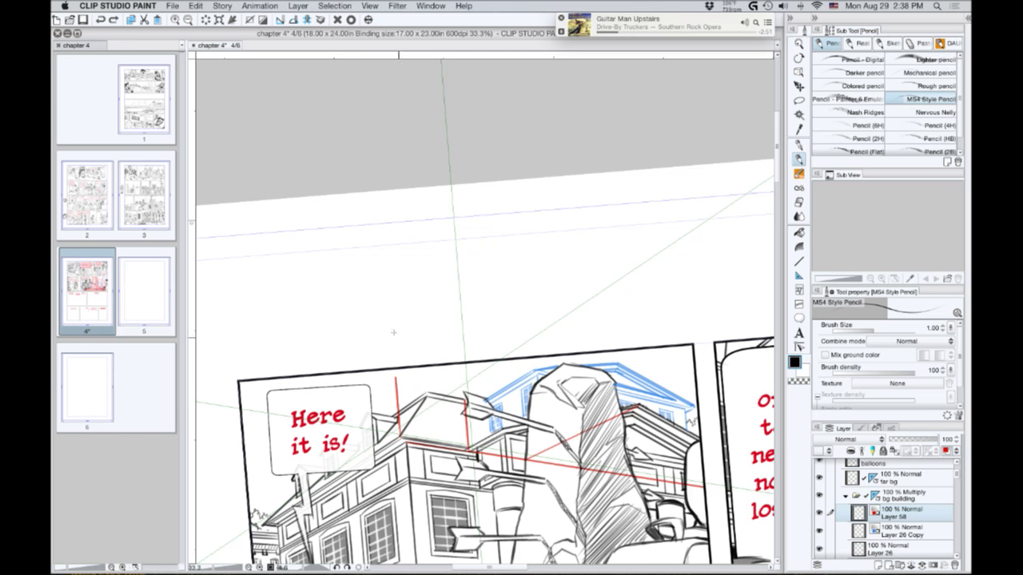
pyautogui.moveTo(464, 399); pyautogui.dragTo(398, 387)
pyautogui.moveTo(420, 370)
pyautogui.mouseDown()
pyautogui.moveTo(470, 392)
pyautogui.moveTo(496, 385)
pyautogui.mouseUp()
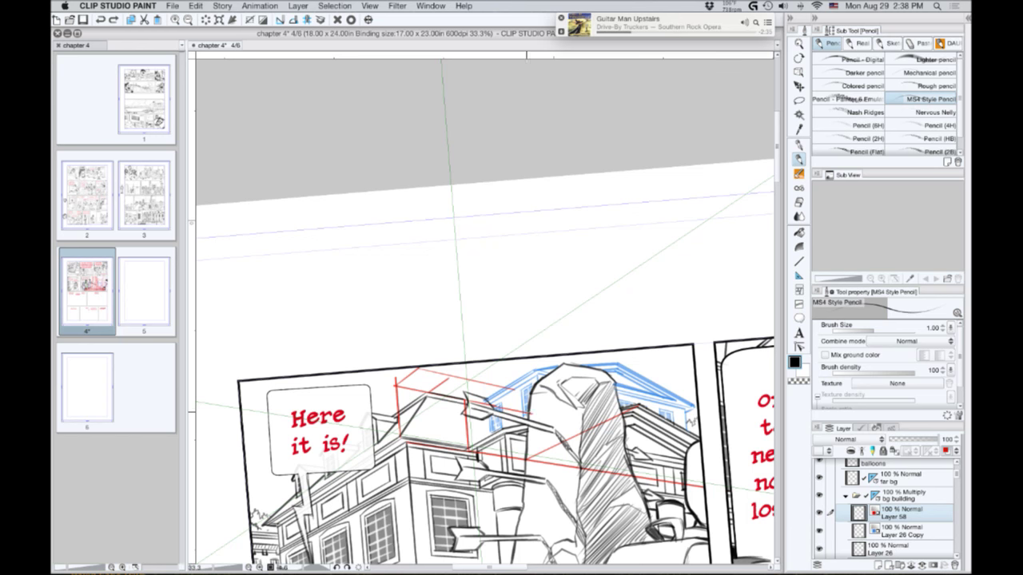
pyautogui.moveTo(529, 412); pyautogui.dragTo(591, 430)
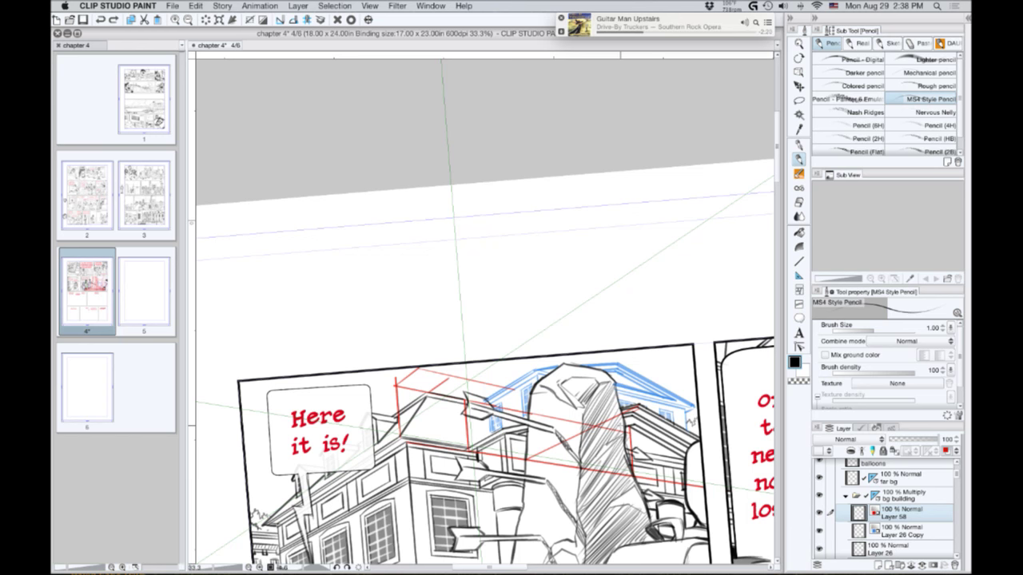
# Add a perspective ruler vanishing point on the red construction layer from two guide lines along the roof slope, and pencil crossing diagonals over the box.
pyautogui.click(798, 277)
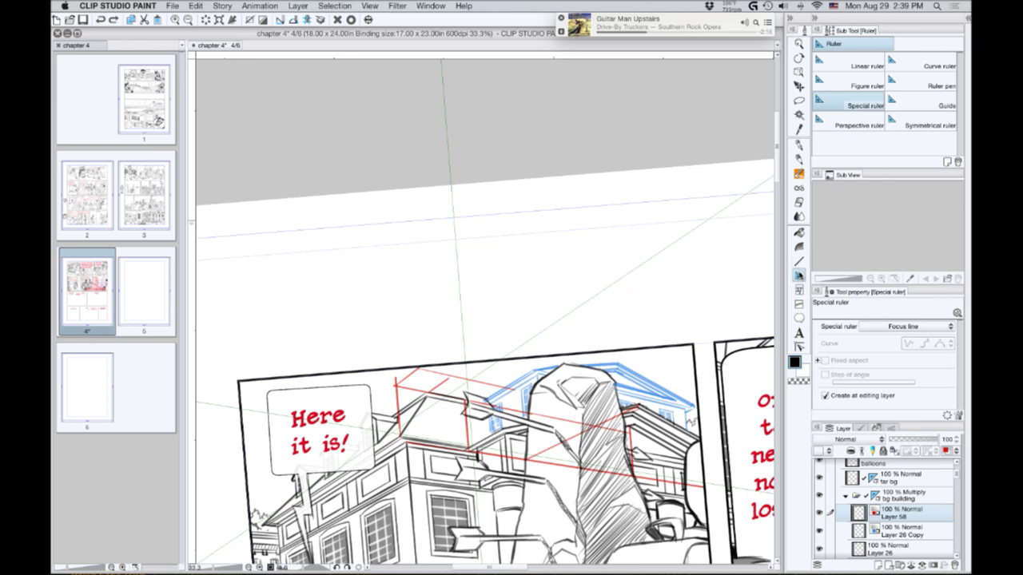
pyautogui.click(847, 128)
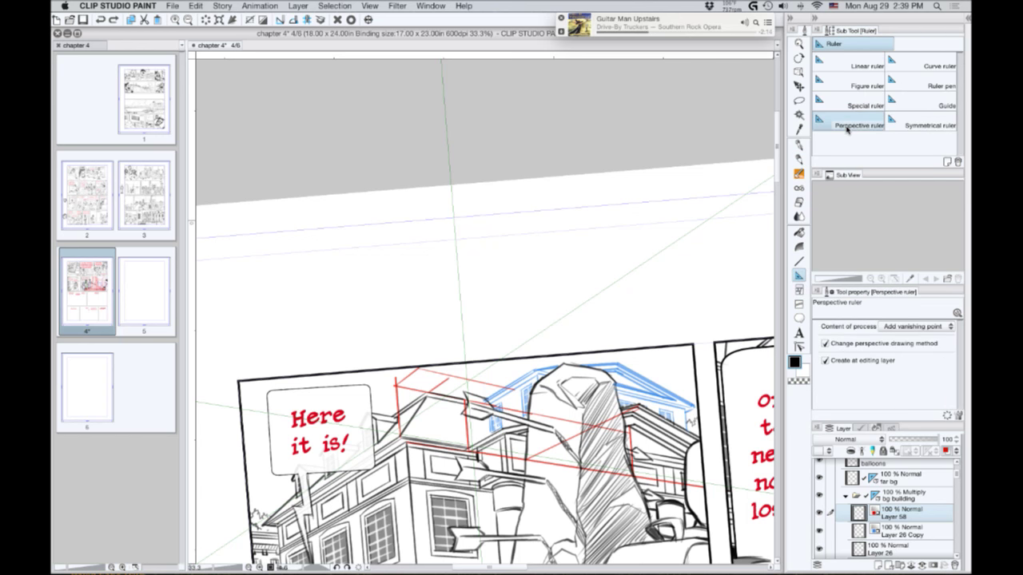
pyautogui.moveTo(399, 438); pyautogui.dragTo(427, 390)
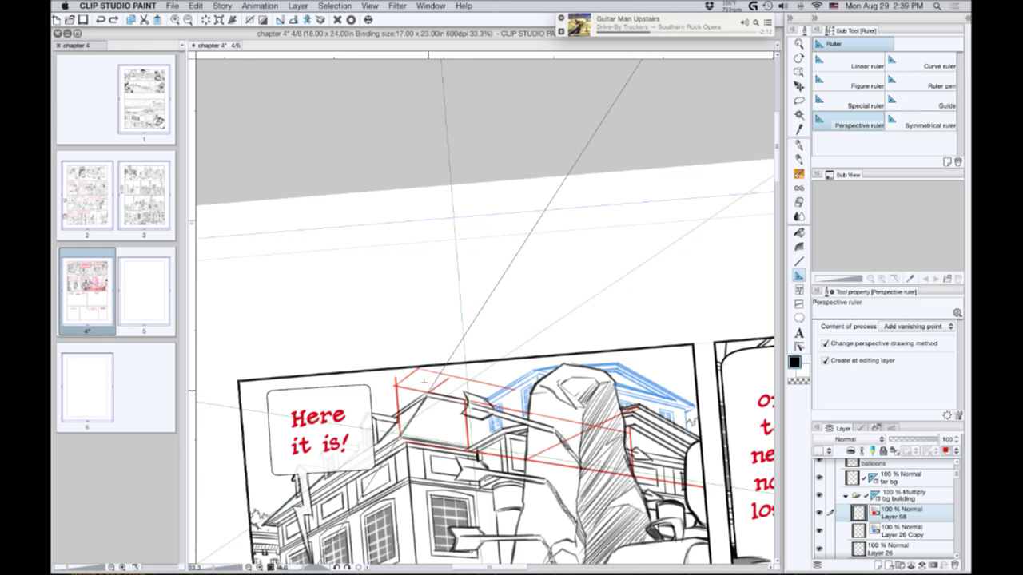
pyautogui.moveTo(264, 524); pyautogui.dragTo(332, 462)
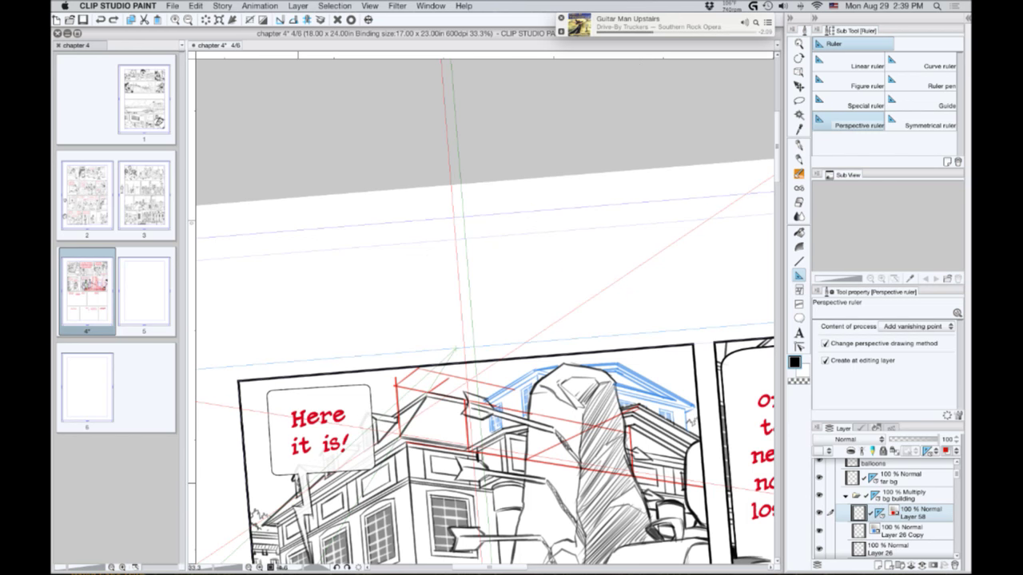
pyautogui.press('p')
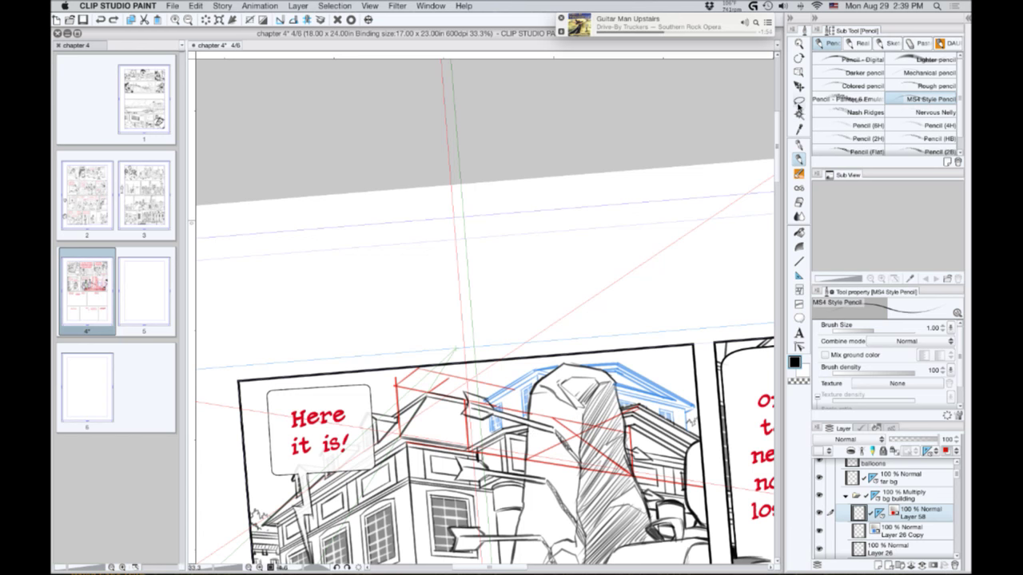
# Switch snapping from the red construction layer's perspective ruler to the bg building ruler, and pencil red upright and receding lines behind the monument.
pyautogui.click(798, 74)
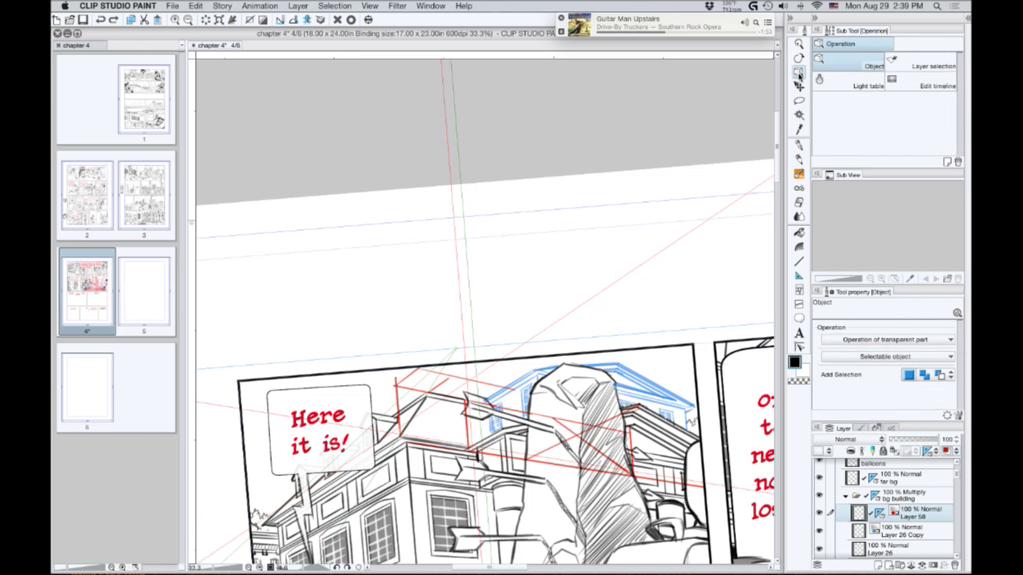
pyautogui.click(455, 349)
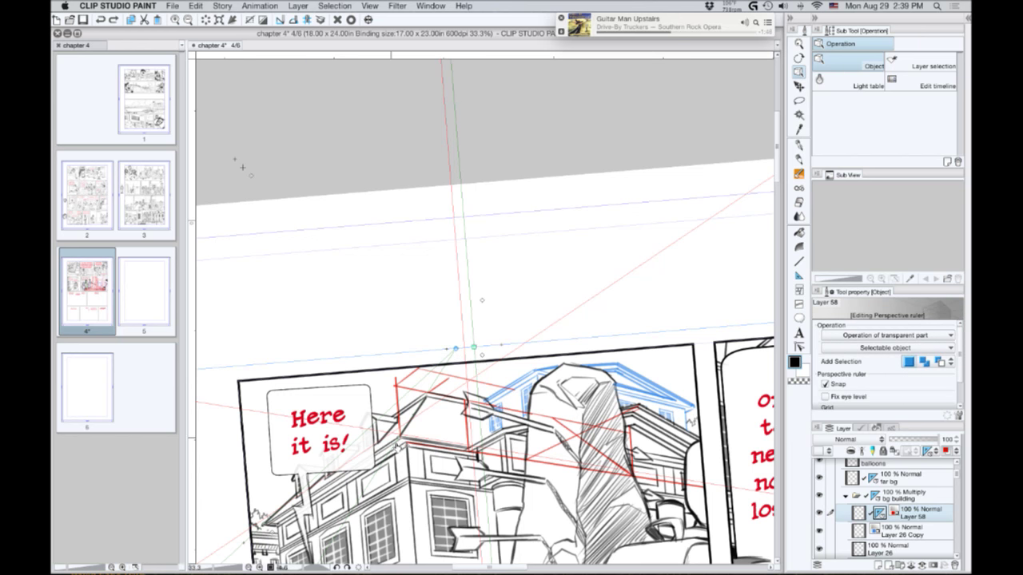
pyautogui.click(504, 357)
pyautogui.press('super+4')
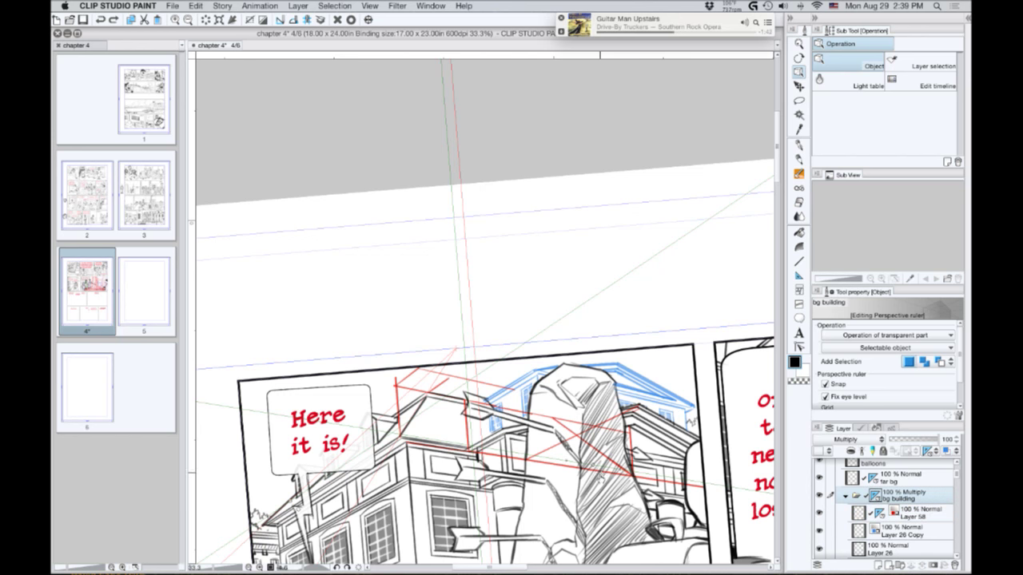
pyautogui.click(909, 511)
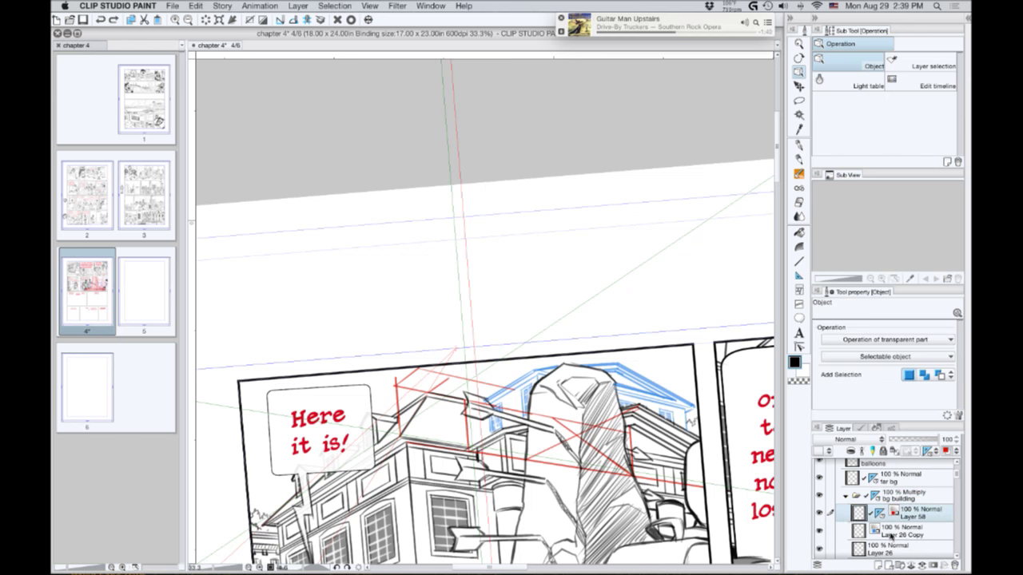
pyautogui.press('p')
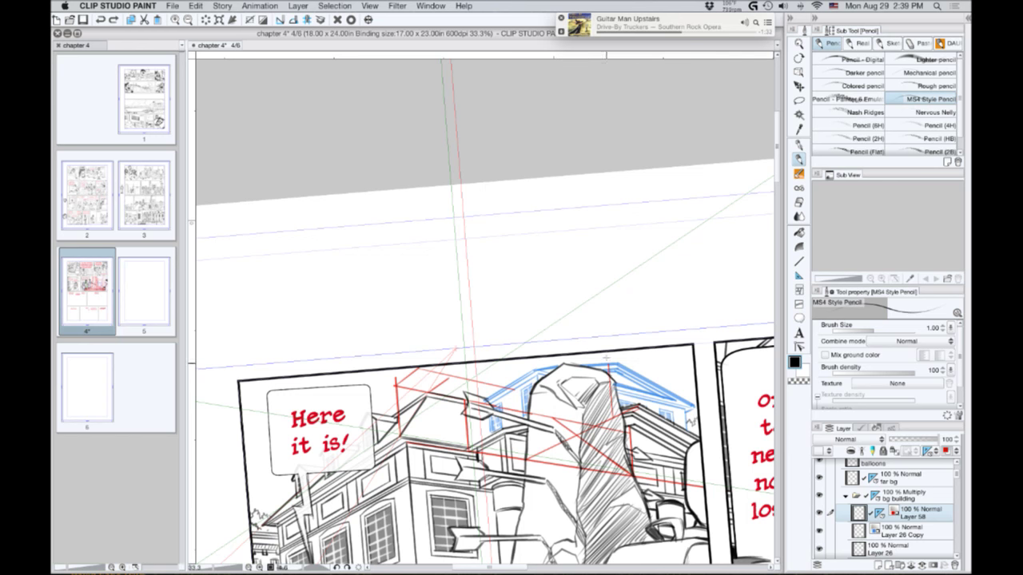
pyautogui.moveTo(553, 421); pyautogui.dragTo(598, 395)
# Examine the buildings in the neighbouring top-row panels as reference for the roof in the "Here it is!" panel.
pyautogui.moveTo(610, 339); pyautogui.dragTo(273, 283)
pyautogui.moveTo(560, 344); pyautogui.dragTo(281, 330)
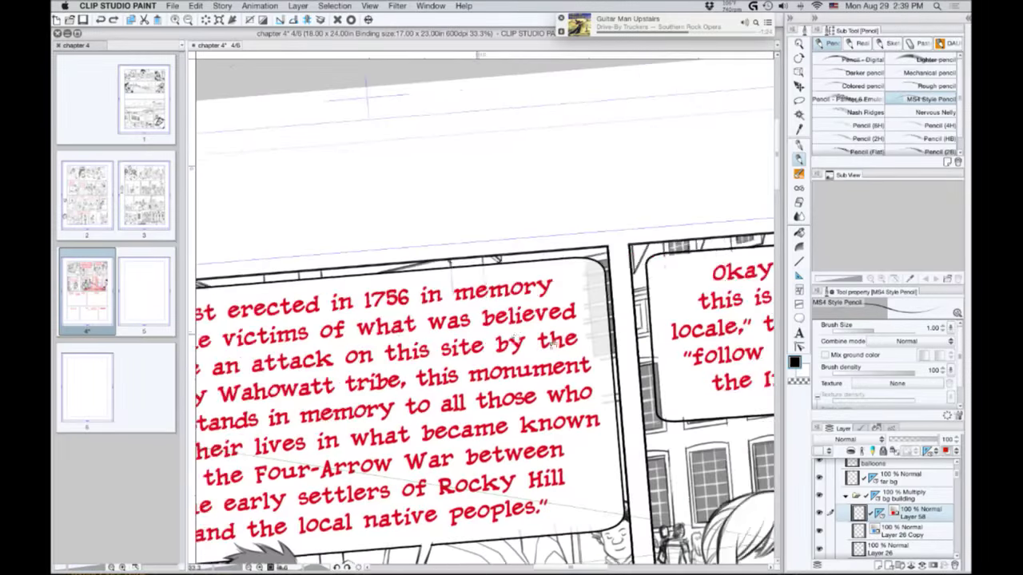
pyautogui.moveTo(524, 374); pyautogui.dragTo(352, 413)
pyautogui.moveTo(439, 414); pyautogui.dragTo(319, 404)
pyautogui.moveTo(479, 429); pyautogui.dragTo(642, 409)
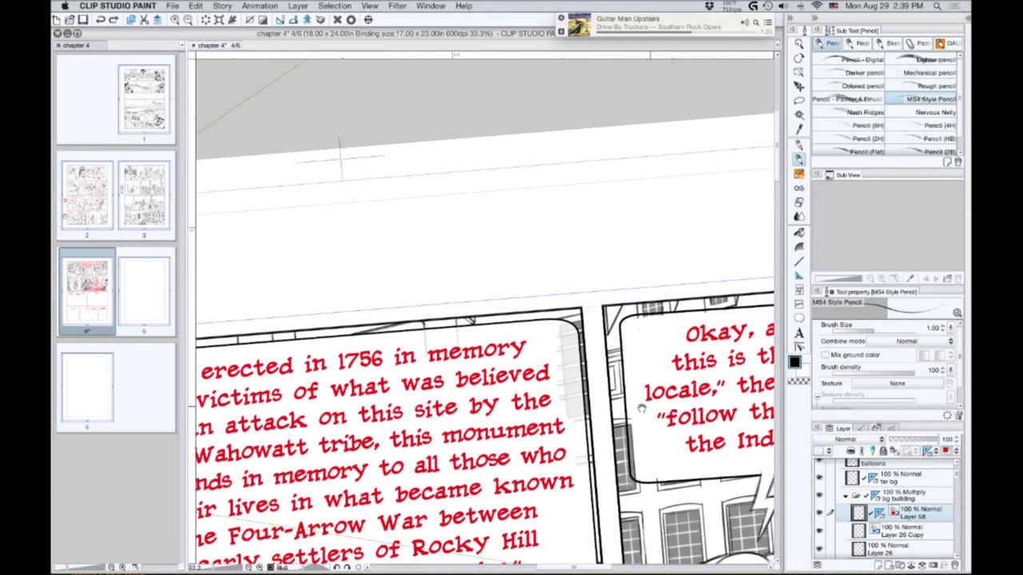
pyautogui.moveTo(324, 452); pyautogui.dragTo(813, 422)
pyautogui.moveTo(280, 425); pyautogui.dragTo(521, 414)
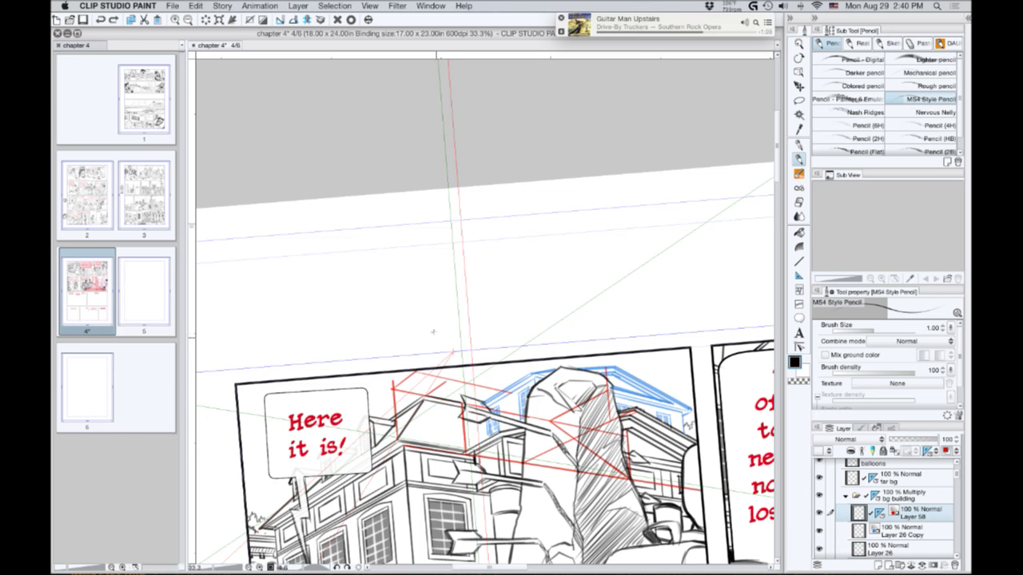
# Pencil red roof edges on Layer 58, rising to a peak beside the monument and descending from it to the blue roof's far end.
pyautogui.moveTo(464, 403); pyautogui.dragTo(506, 375)
pyautogui.moveTo(591, 387); pyautogui.dragTo(520, 369)
pyautogui.moveTo(613, 390); pyautogui.dragTo(678, 409)
pyautogui.press('super+z')
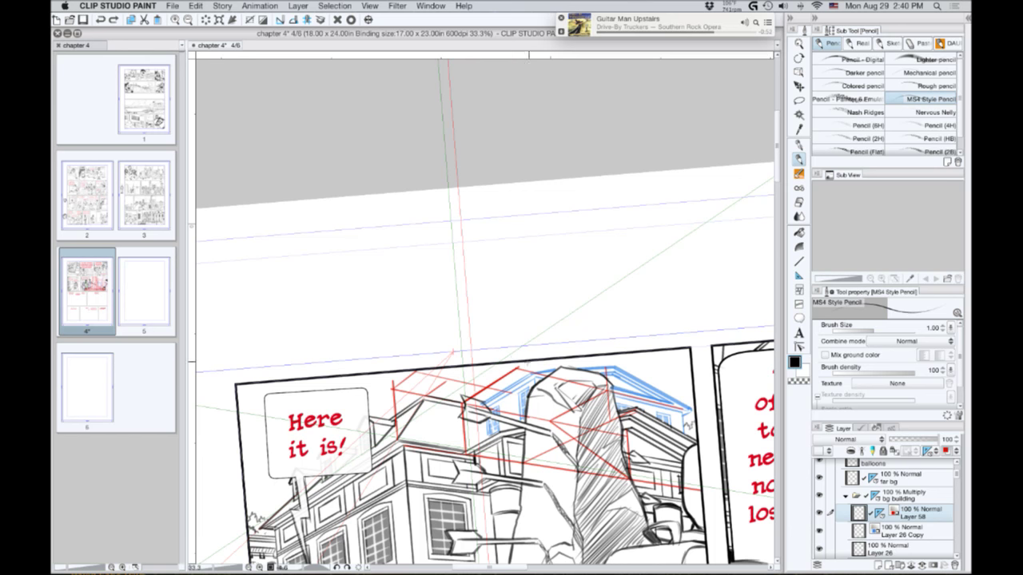
pyautogui.moveTo(517, 368)
pyautogui.mouseDown()
pyautogui.moveTo(595, 398)
pyautogui.moveTo(678, 410)
pyautogui.mouseUp()
pyautogui.moveTo(585, 262); pyautogui.dragTo(459, 255)
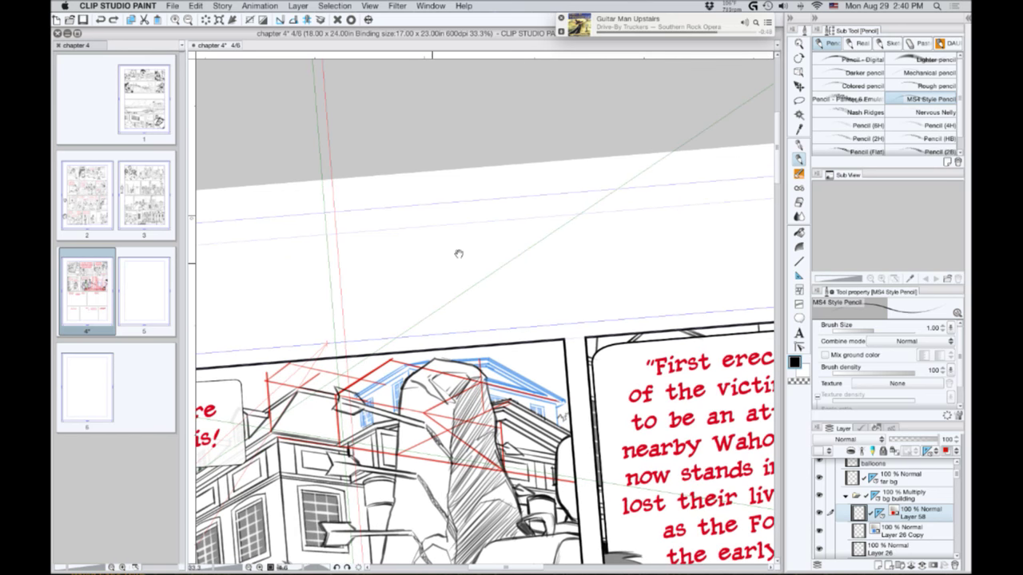
# Place the custom ruler image material over the house roof, set its layer to Multiply and turn on the blue layer color.
pyautogui.click(967, 16)
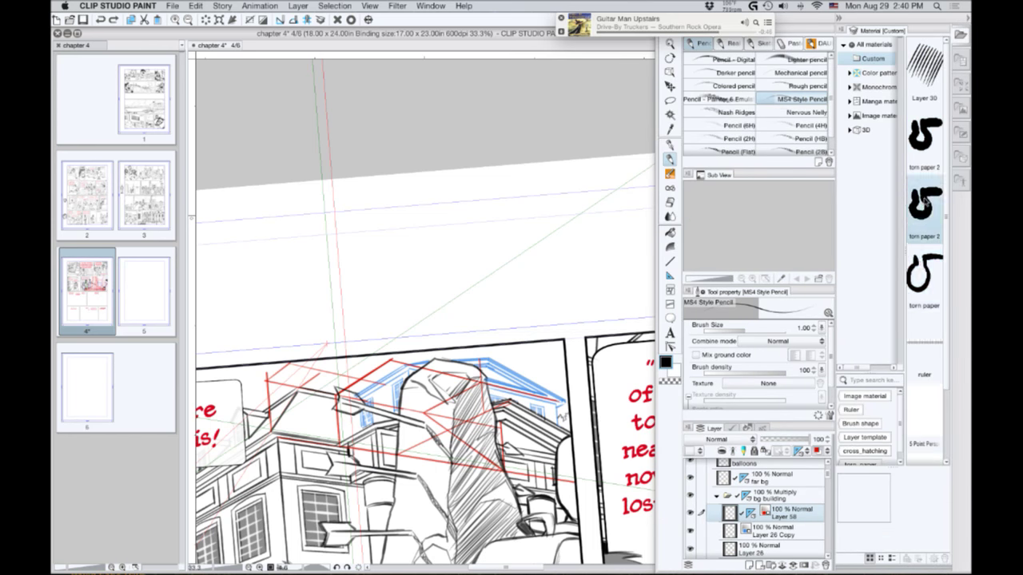
pyautogui.moveTo(753, 388); pyautogui.dragTo(447, 401)
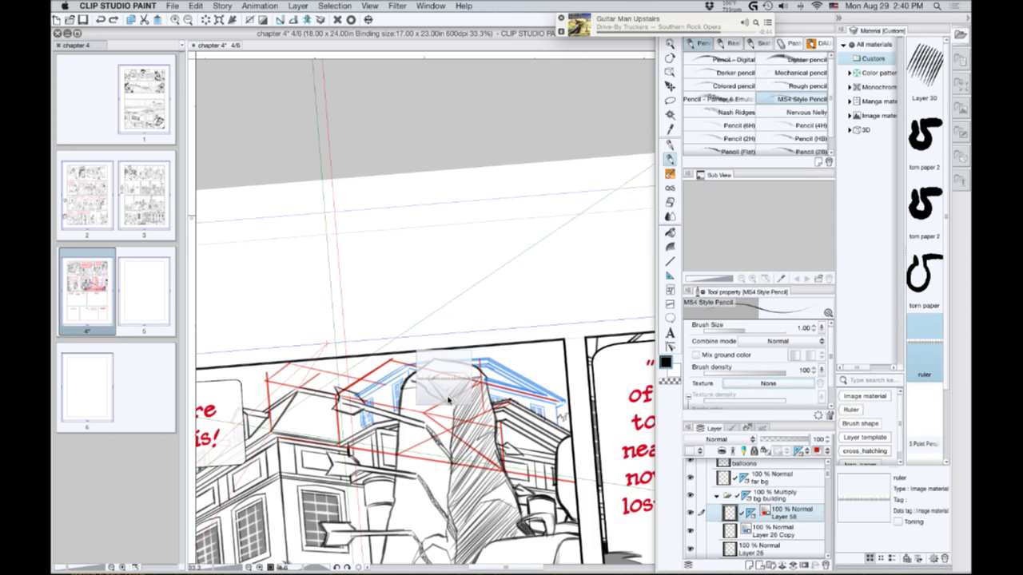
pyautogui.click(836, 18)
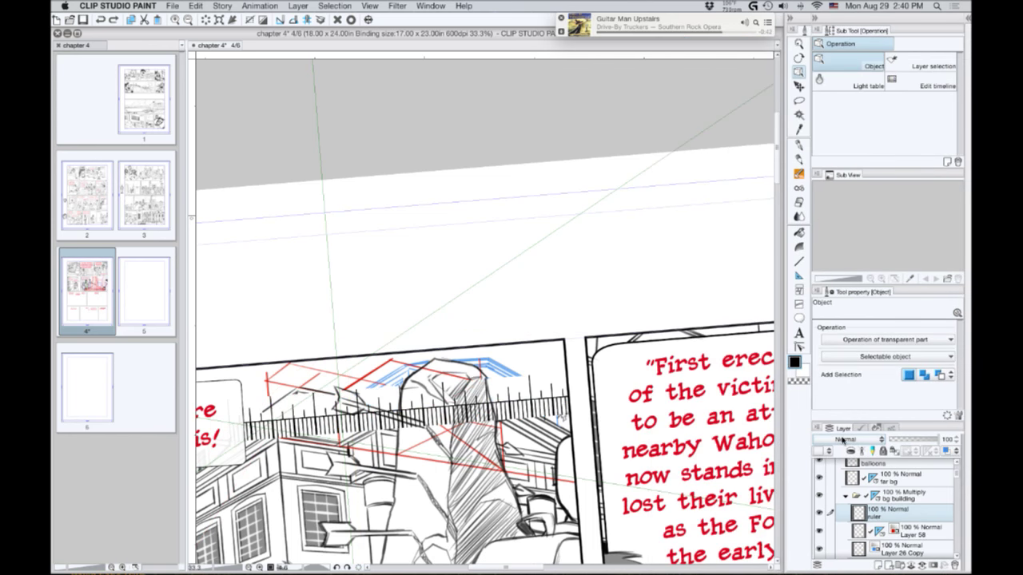
pyautogui.click(847, 439)
pyautogui.click(847, 289)
pyautogui.click(945, 452)
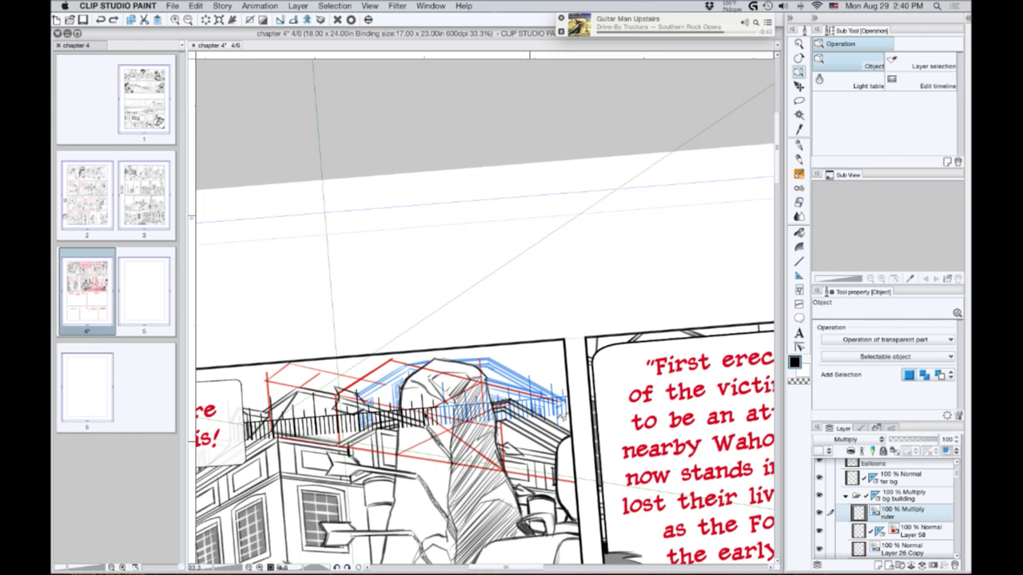
pyautogui.click(234, 19)
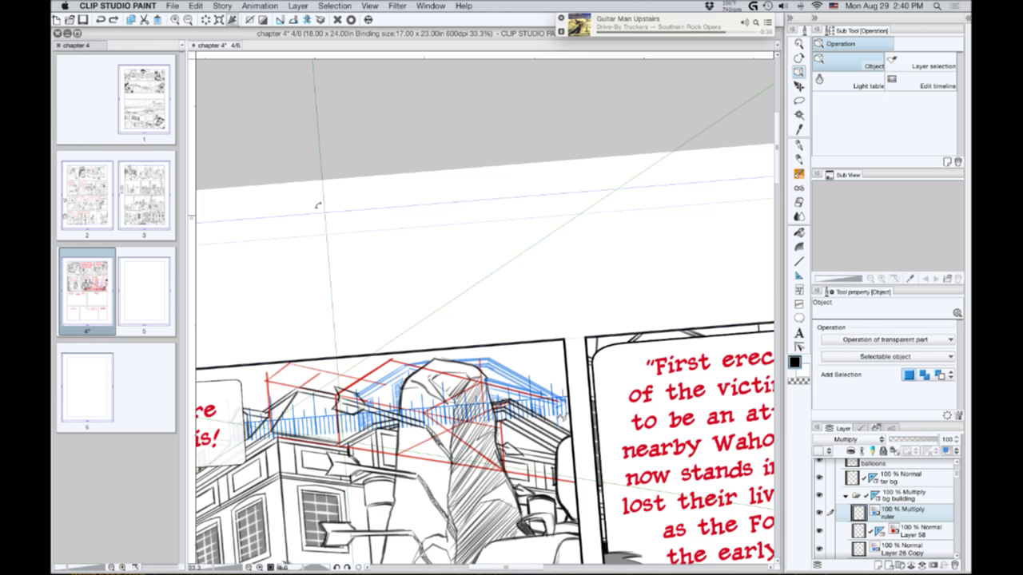
pyautogui.moveTo(294, 320); pyautogui.dragTo(526, 492)
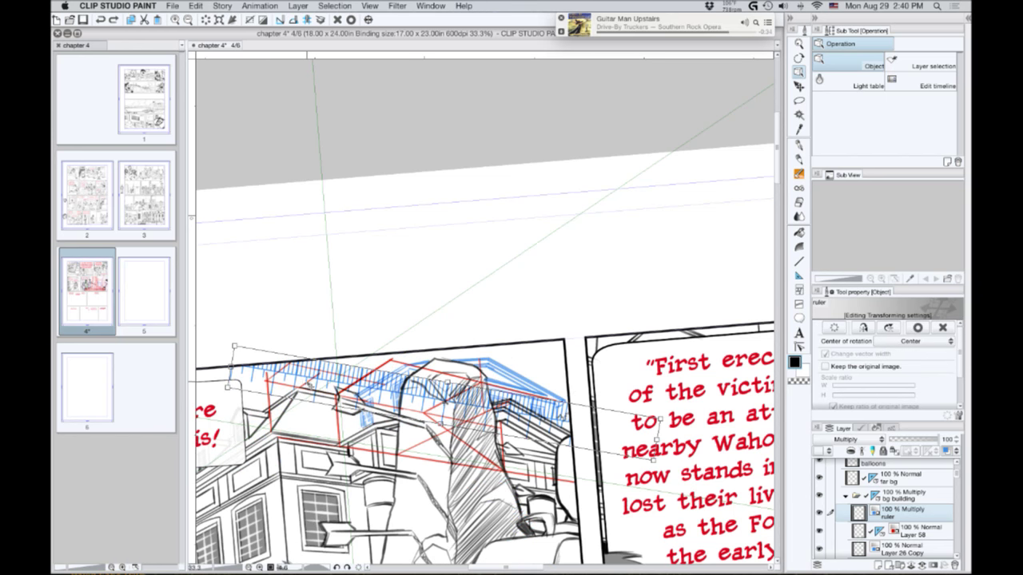
pyautogui.moveTo(309, 379); pyautogui.dragTo(395, 267)
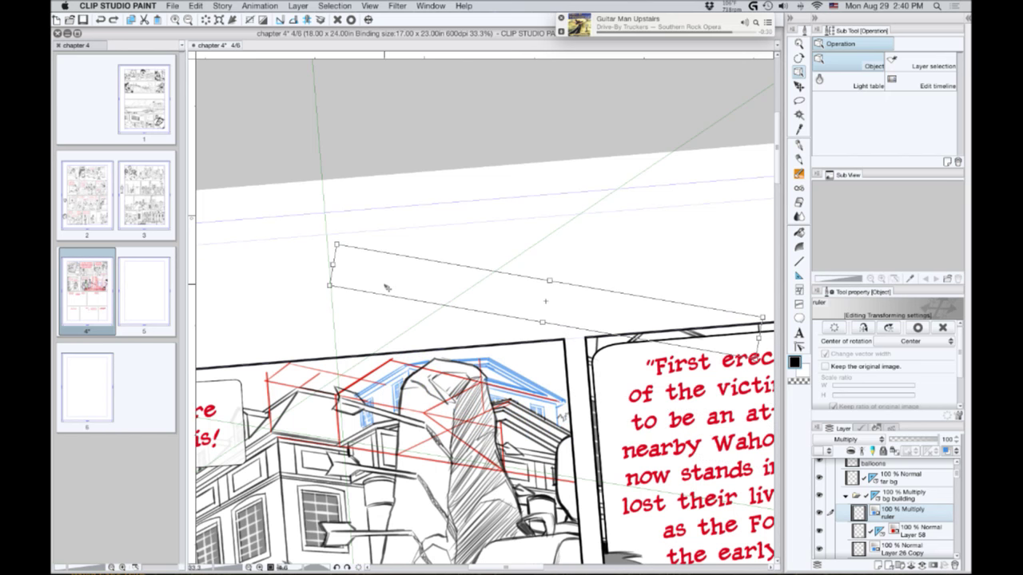
pyautogui.moveTo(387, 329); pyautogui.dragTo(412, 393)
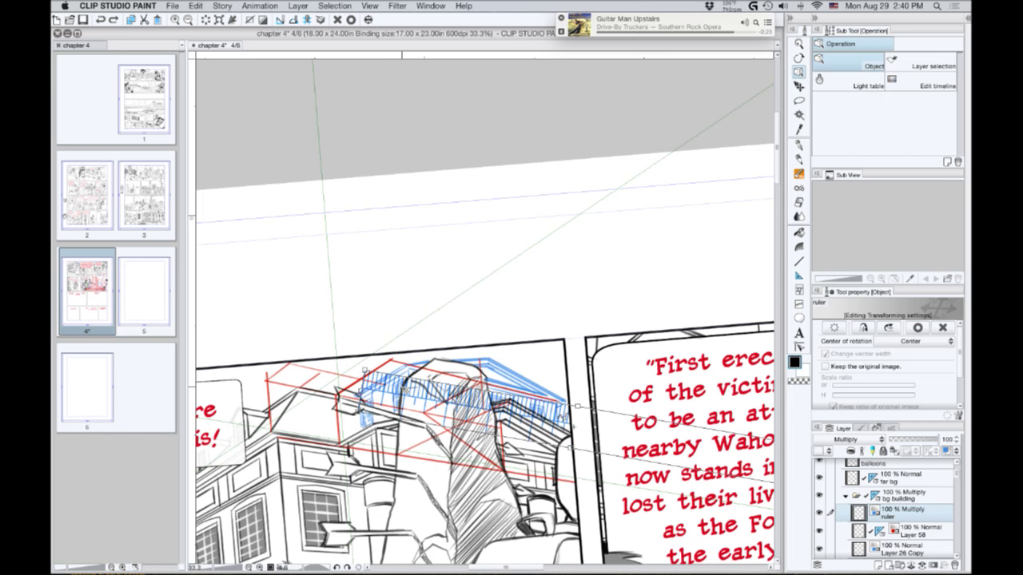
pyautogui.click(366, 19)
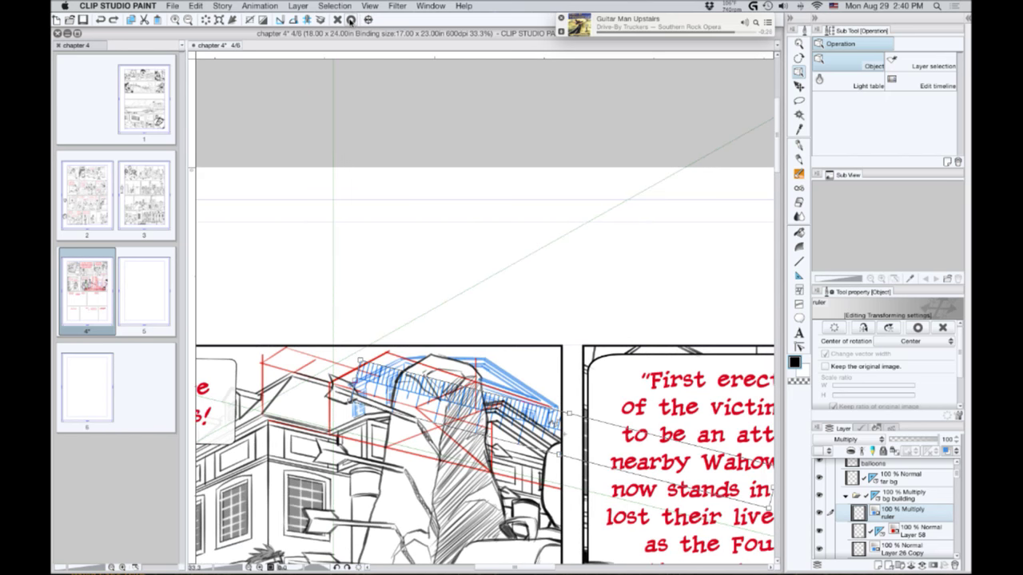
pyautogui.click(917, 328)
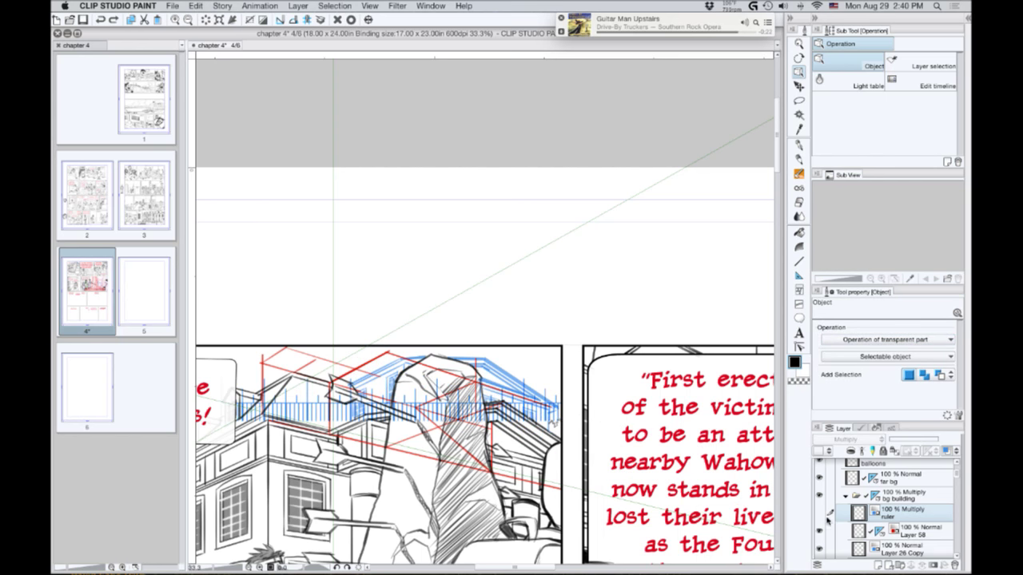
pyautogui.click(909, 534)
pyautogui.press('p')
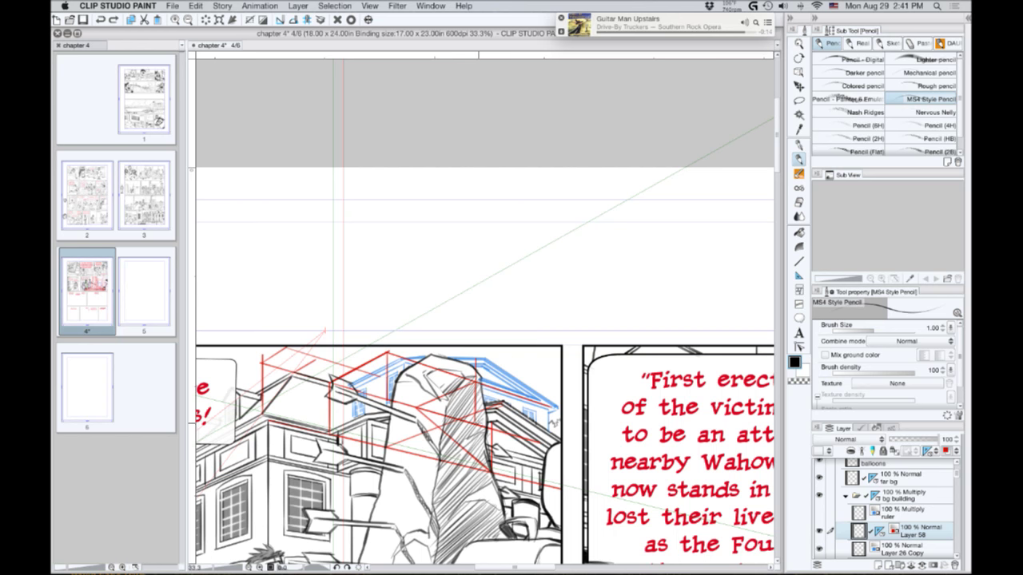
# Show the ruler layer and free-transform it so its near upper corner sits on the red roof peak with its edge level.
pyautogui.click(888, 515)
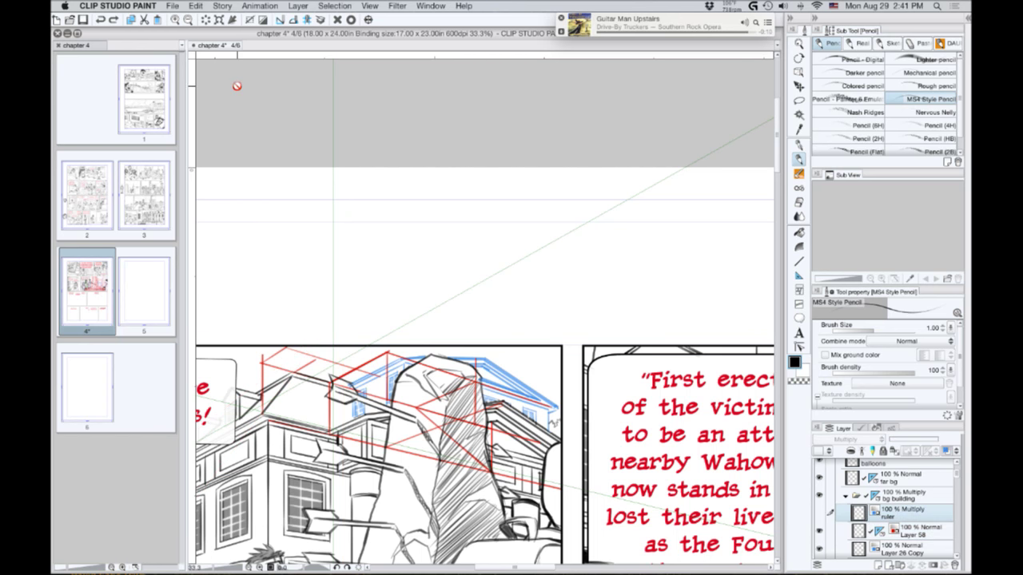
pyautogui.click(819, 514)
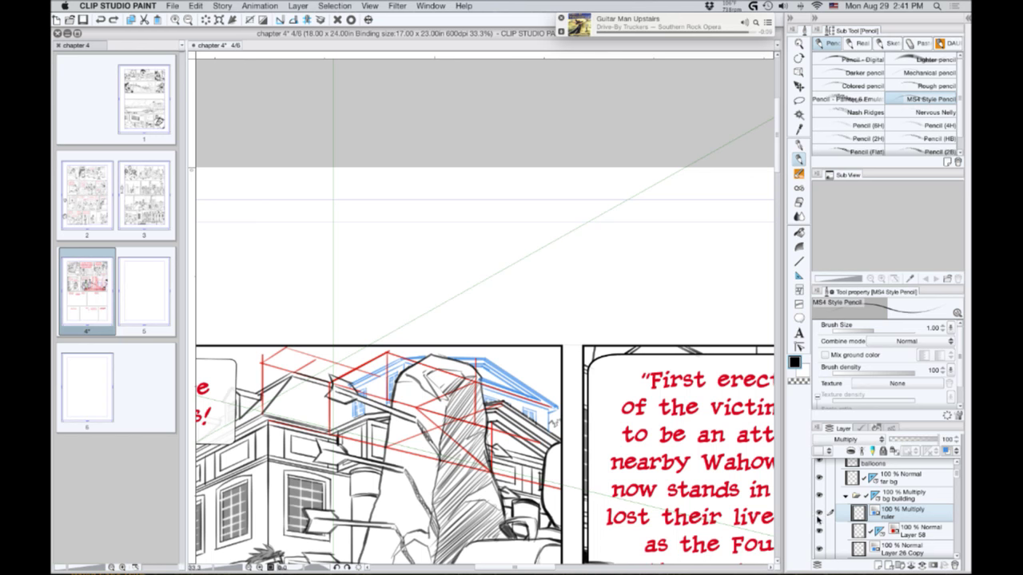
pyautogui.click(232, 20)
pyautogui.moveTo(533, 315)
pyautogui.mouseDown()
pyautogui.moveTo(556, 324)
pyautogui.moveTo(479, 303)
pyautogui.moveTo(370, 304)
pyautogui.moveTo(321, 383)
pyautogui.mouseUp()
pyautogui.moveTo(317, 345); pyautogui.dragTo(292, 467)
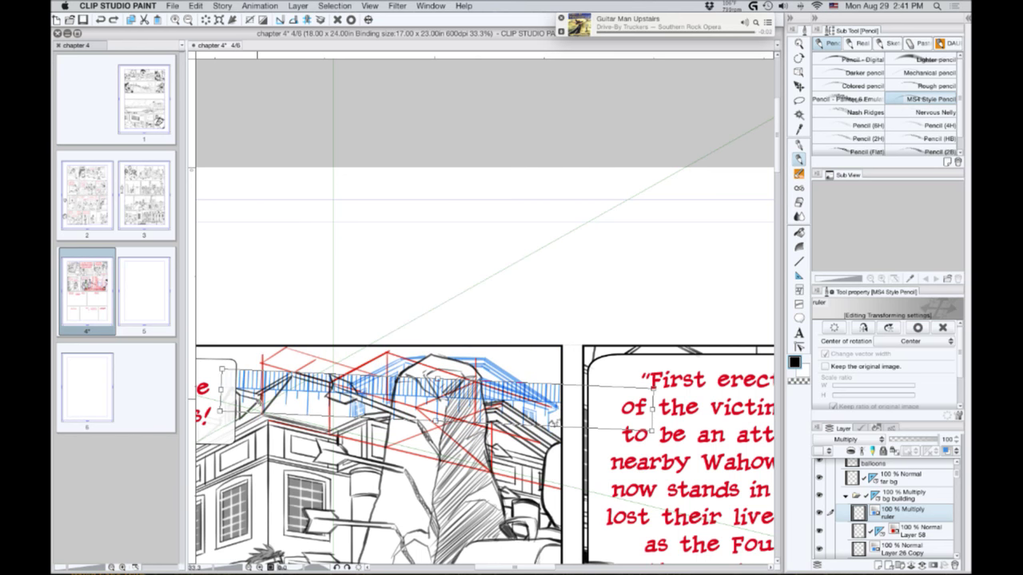
pyautogui.moveTo(254, 399); pyautogui.dragTo(420, 385)
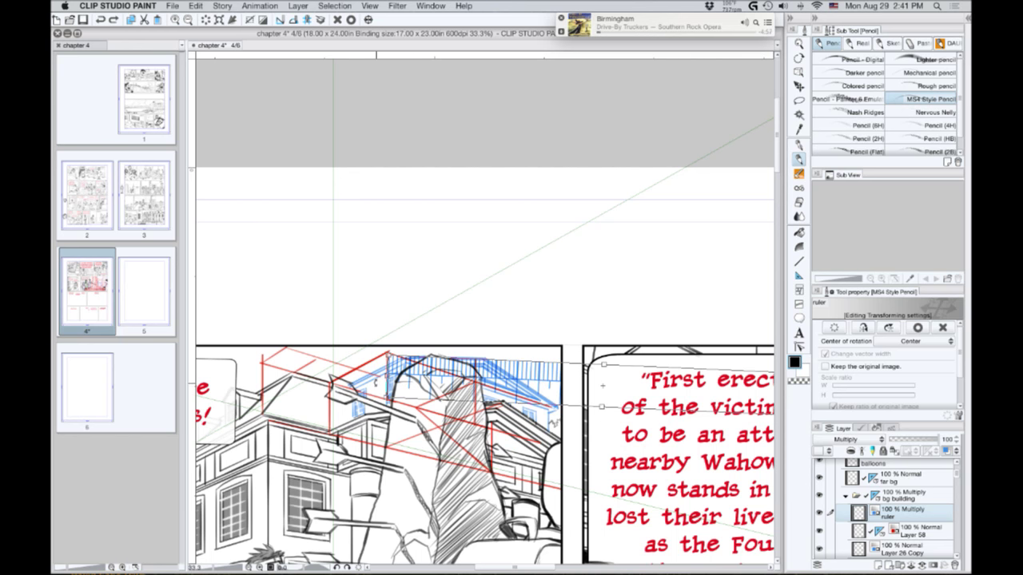
pyautogui.moveTo(375, 383)
pyautogui.mouseDown()
pyautogui.moveTo(366, 390)
pyautogui.moveTo(379, 403)
pyautogui.moveTo(372, 393)
pyautogui.mouseUp()
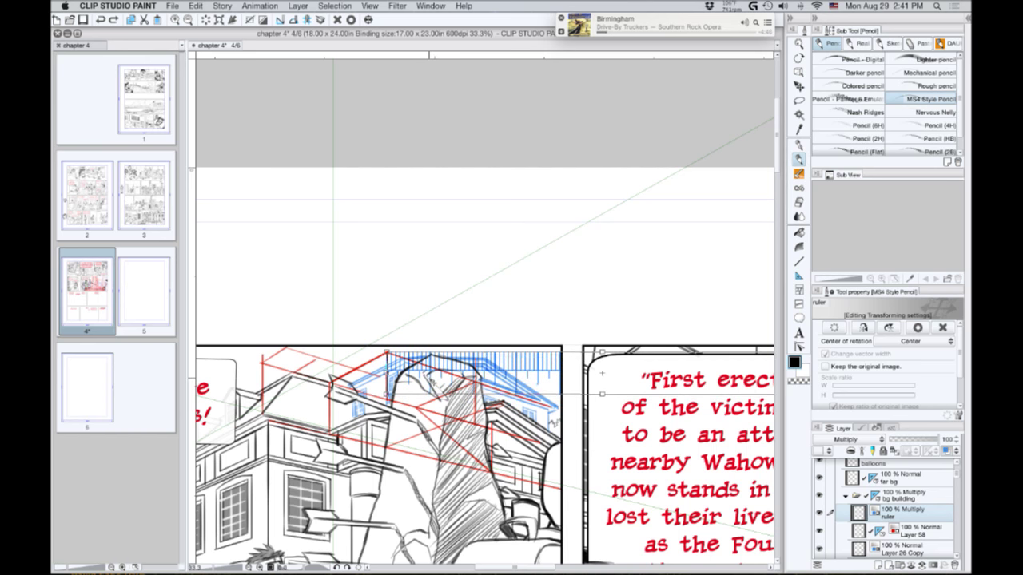
# Bring the far end of the ruler image down to the roof's far corner so the ticks follow the red slope, and apply the transformation.
pyautogui.moveTo(600, 477); pyautogui.dragTo(538, 485)
pyautogui.moveTo(755, 380); pyautogui.dragTo(753, 385)
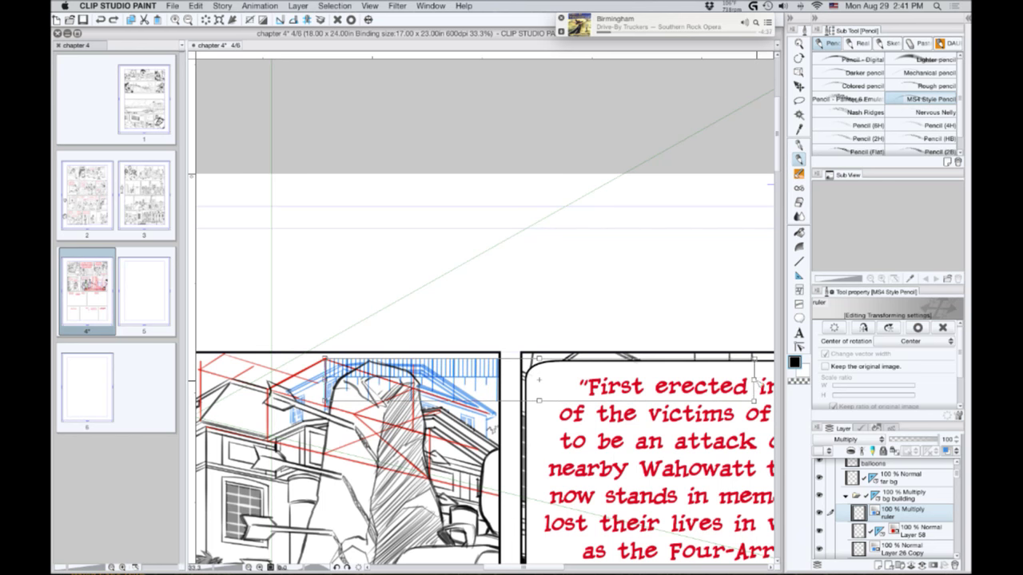
pyautogui.moveTo(756, 382); pyautogui.dragTo(504, 436)
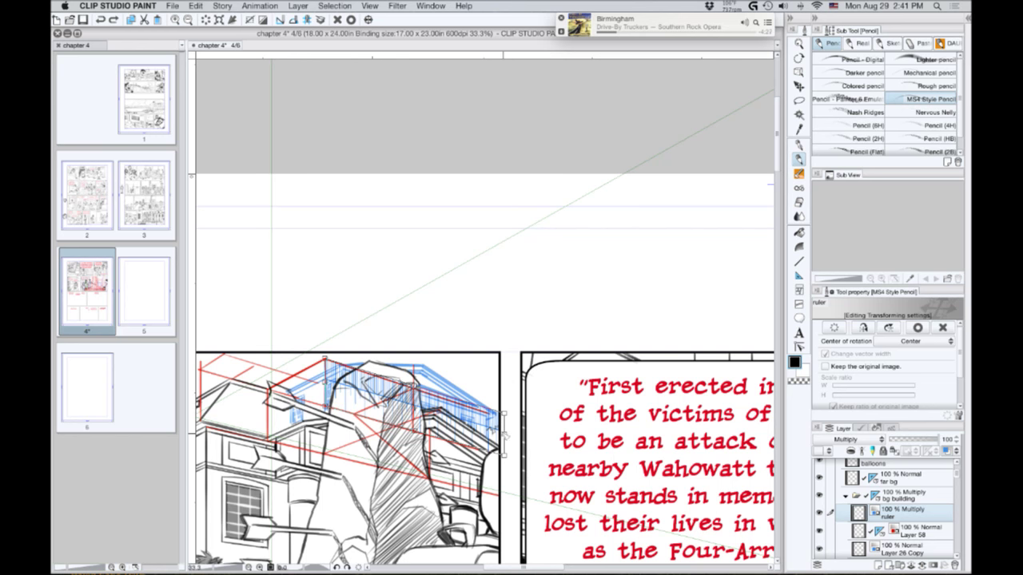
pyautogui.moveTo(504, 436); pyautogui.dragTo(492, 414)
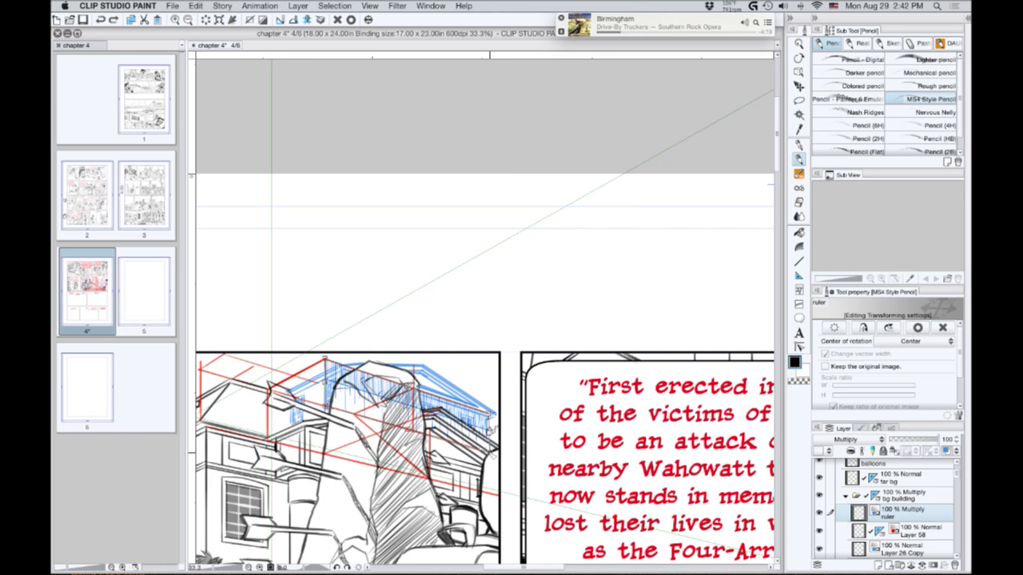
pyautogui.moveTo(490, 454)
pyautogui.mouseDown()
pyautogui.moveTo(489, 432)
pyautogui.moveTo(481, 450)
pyautogui.moveTo(488, 436)
pyautogui.mouseUp()
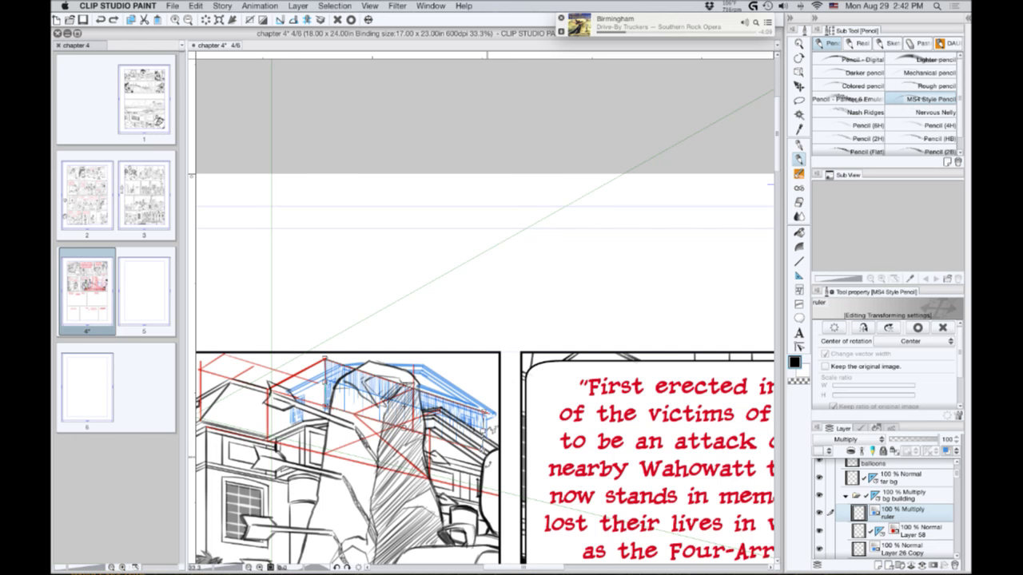
pyautogui.click(349, 20)
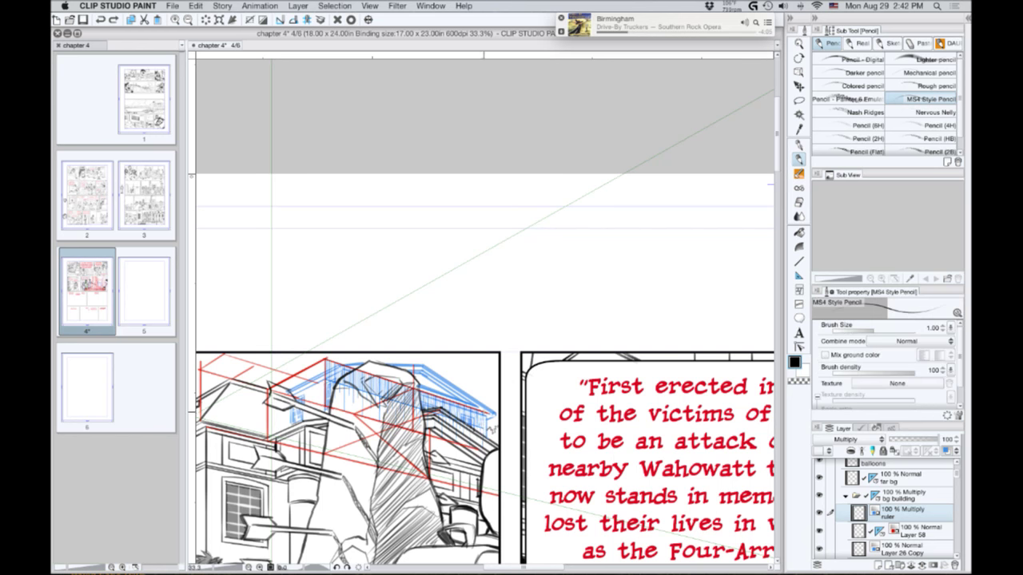
# Pencil parallel red lines along the rear roof's long edge and gable slope on Layer 58, using the ruler ticks as a guide.
pyautogui.click(901, 533)
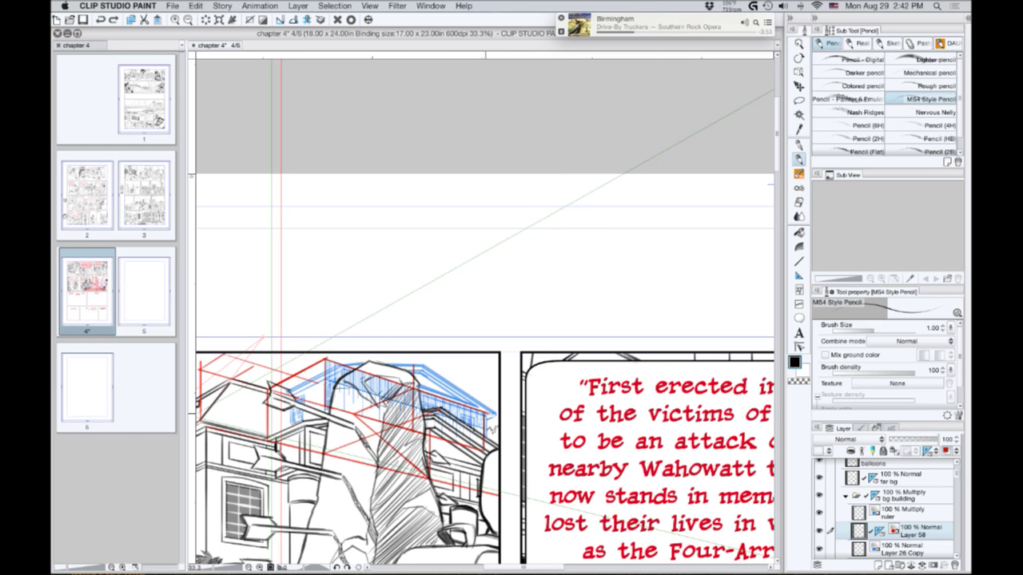
pyautogui.moveTo(489, 409); pyautogui.dragTo(332, 361)
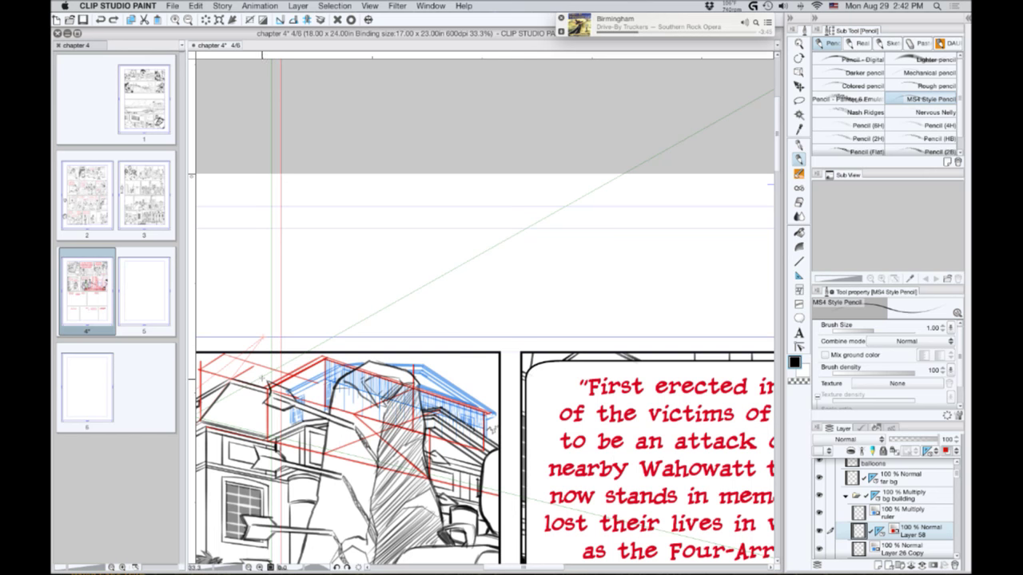
pyautogui.moveTo(252, 376); pyautogui.dragTo(350, 382)
pyautogui.moveTo(282, 391); pyautogui.dragTo(363, 372)
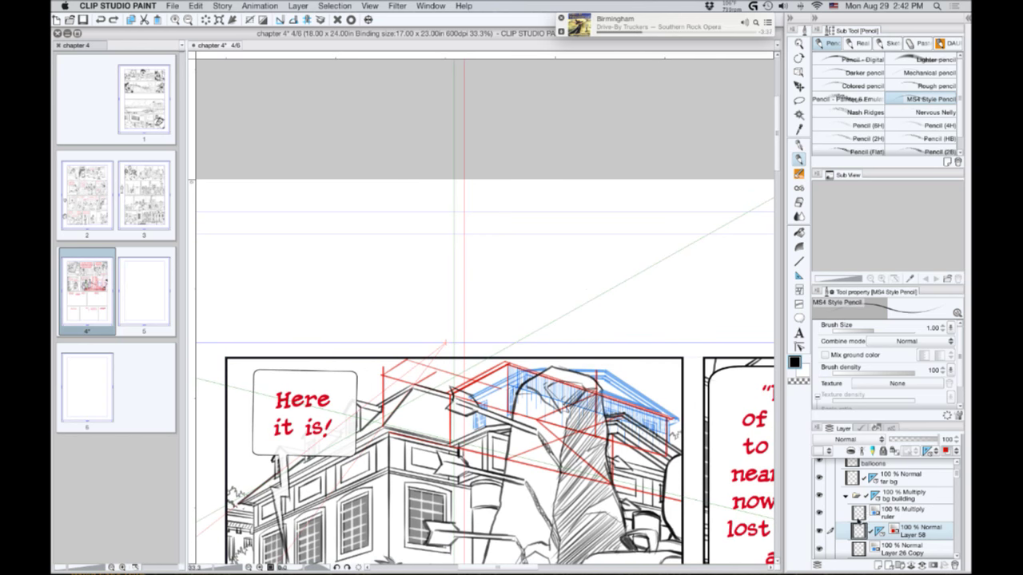
pyautogui.click(800, 72)
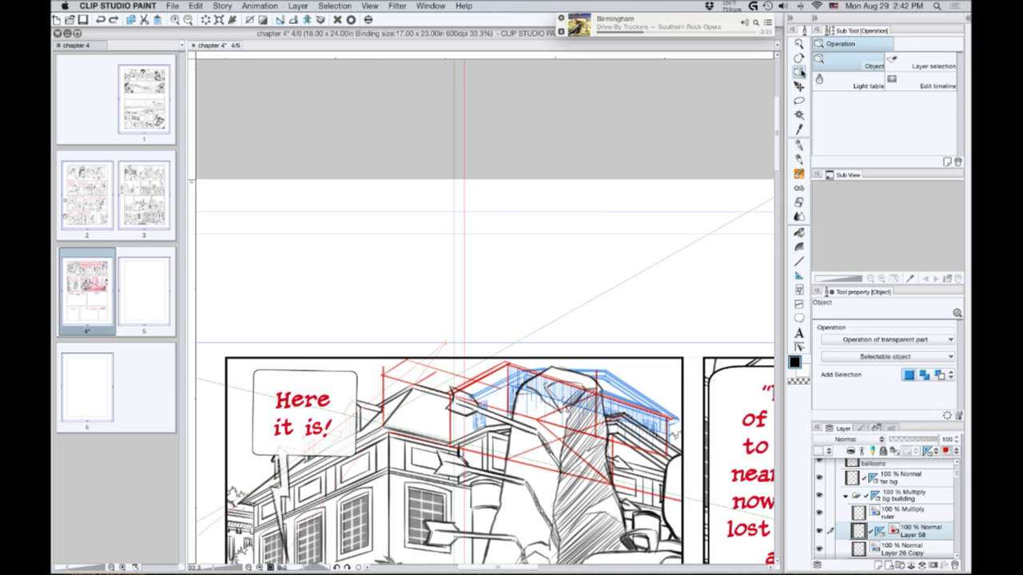
# Change the vanishing-point snapping of Layer 58's perspective ruler and pencil a heavier red vertical at the rear roof's near corner.
pyautogui.click(470, 350)
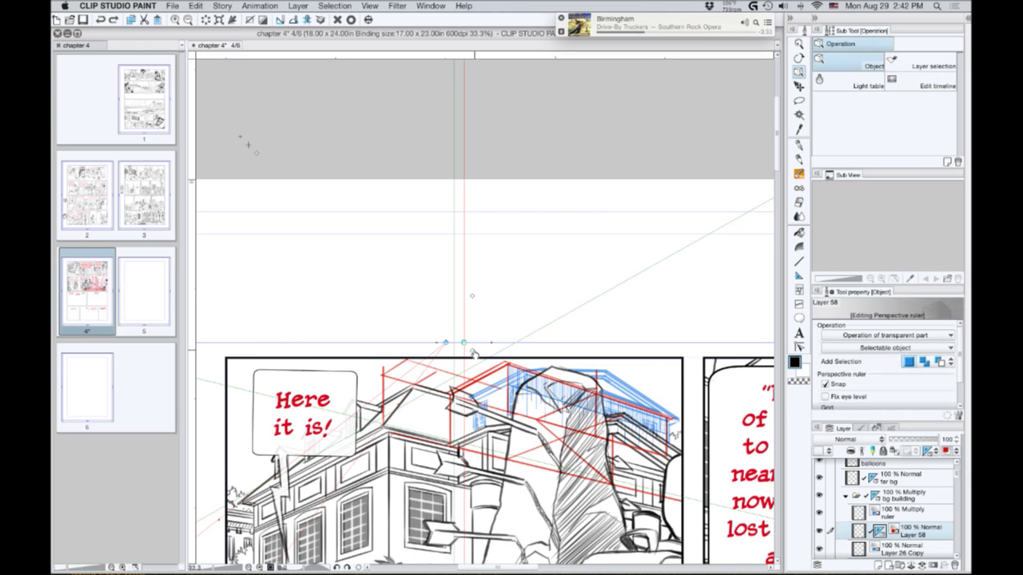
pyautogui.press('p')
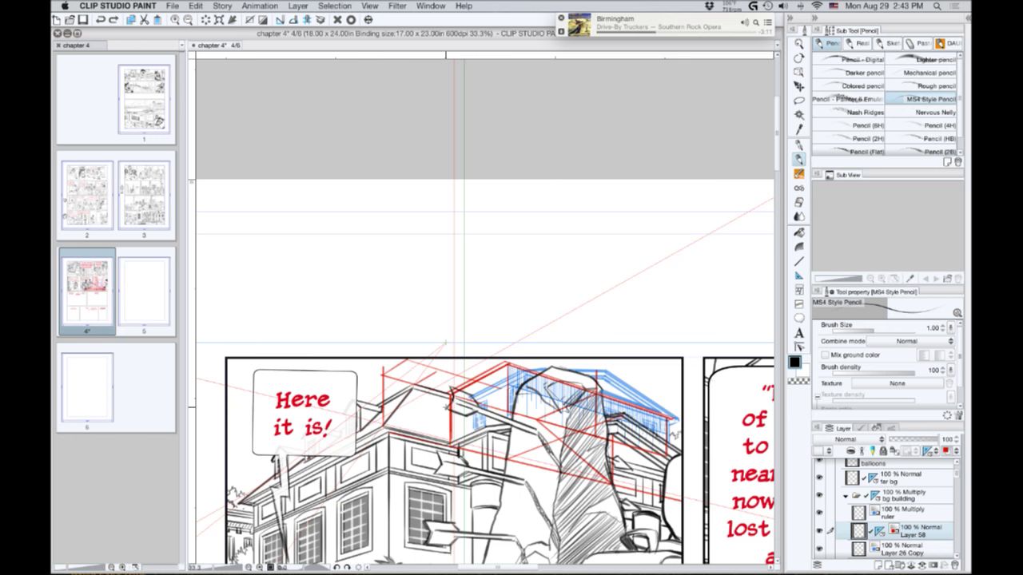
pyautogui.moveTo(452, 441); pyautogui.dragTo(456, 395)
# Examine how the building's roof is drawn in the "Okay, assuming" panel as reference for the rear roof.
pyautogui.scroll(-1, 541, 491)
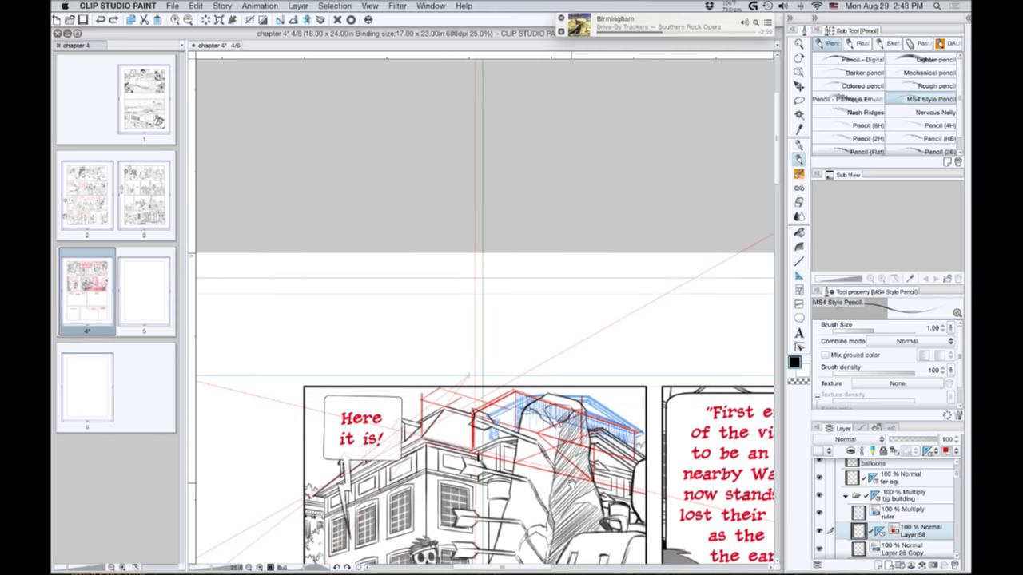
pyautogui.moveTo(572, 483)
pyautogui.mouseDown()
pyautogui.moveTo(542, 458)
pyautogui.moveTo(419, 410)
pyautogui.mouseUp()
pyautogui.moveTo(529, 448); pyautogui.dragTo(442, 414)
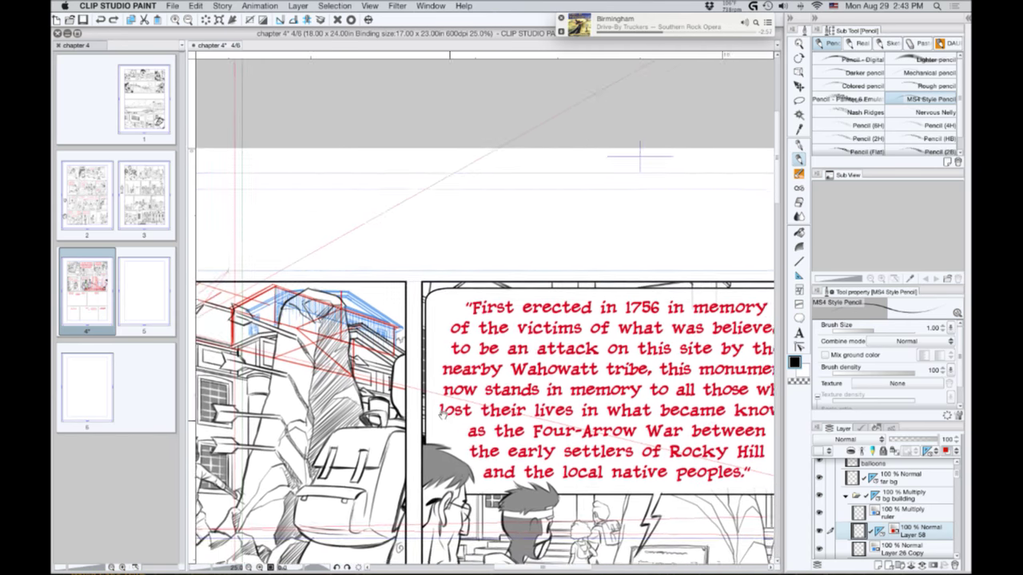
pyautogui.hscroll(15, 442, 415)
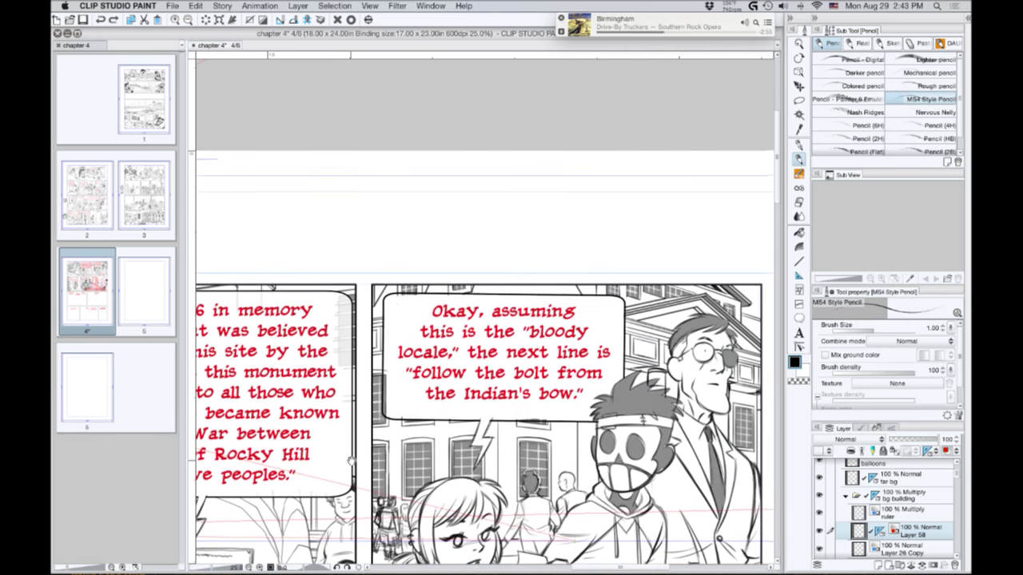
pyautogui.moveTo(350, 461); pyautogui.dragTo(355, 462)
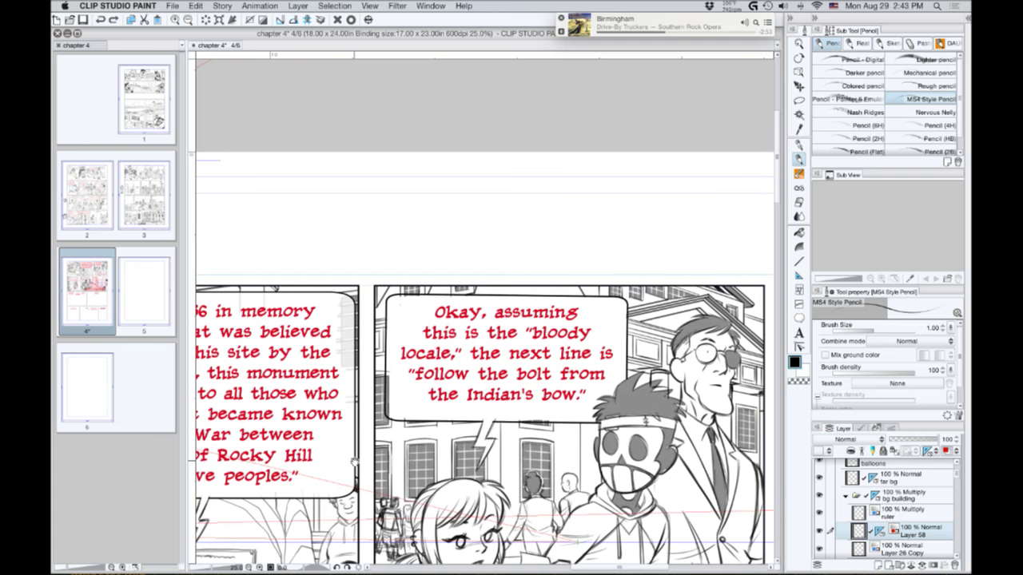
pyautogui.hscroll(-1, 354, 461)
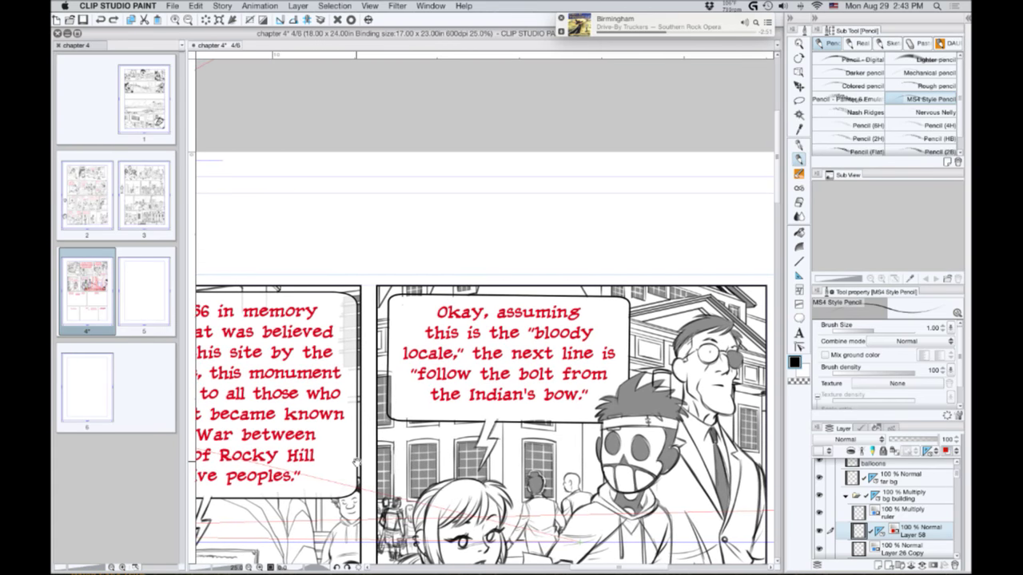
pyautogui.moveTo(357, 463); pyautogui.dragTo(582, 507)
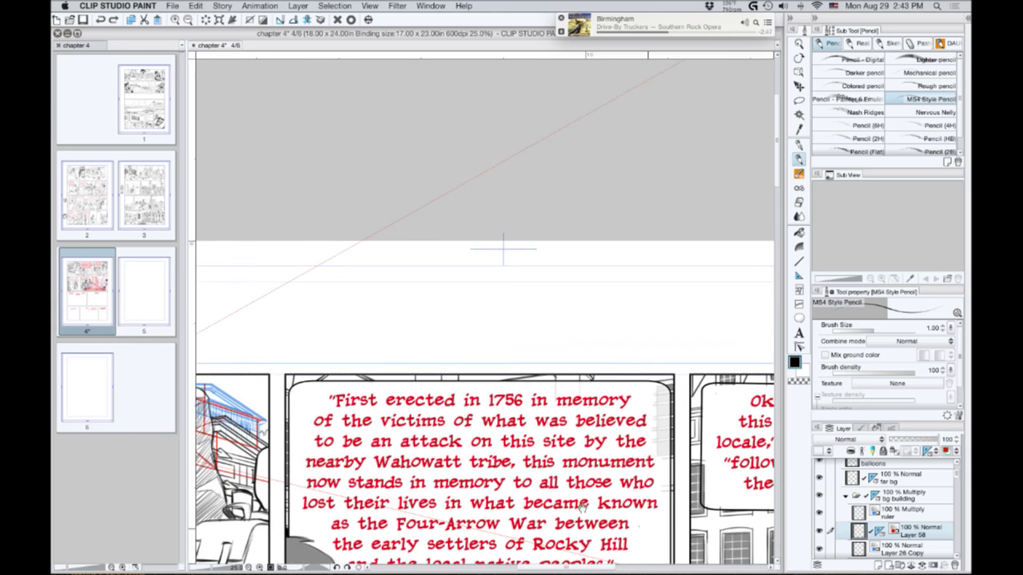
pyautogui.moveTo(341, 492); pyautogui.dragTo(589, 502)
pyautogui.moveTo(435, 492); pyautogui.dragTo(553, 486)
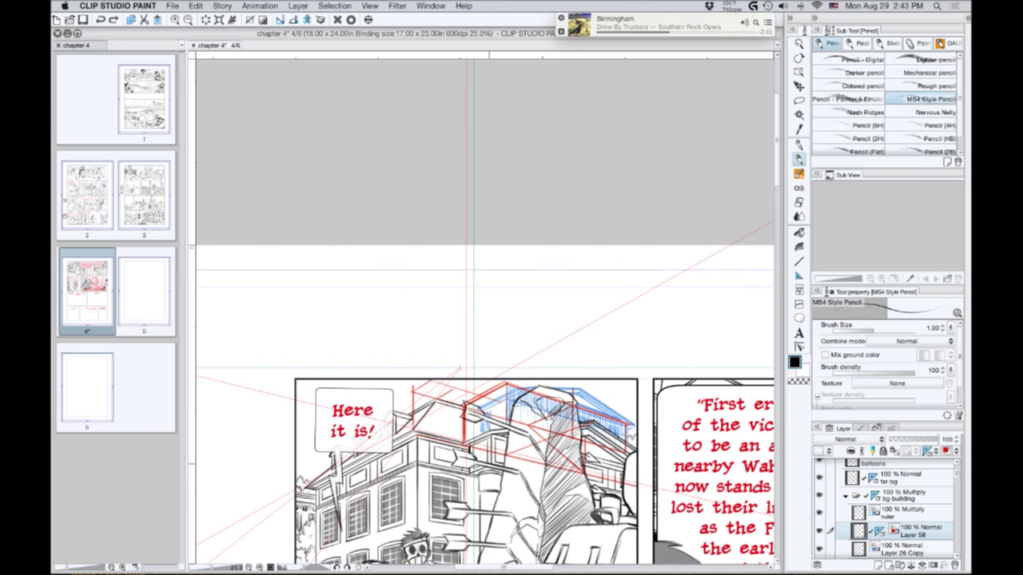
pyautogui.scroll(1, 481, 465)
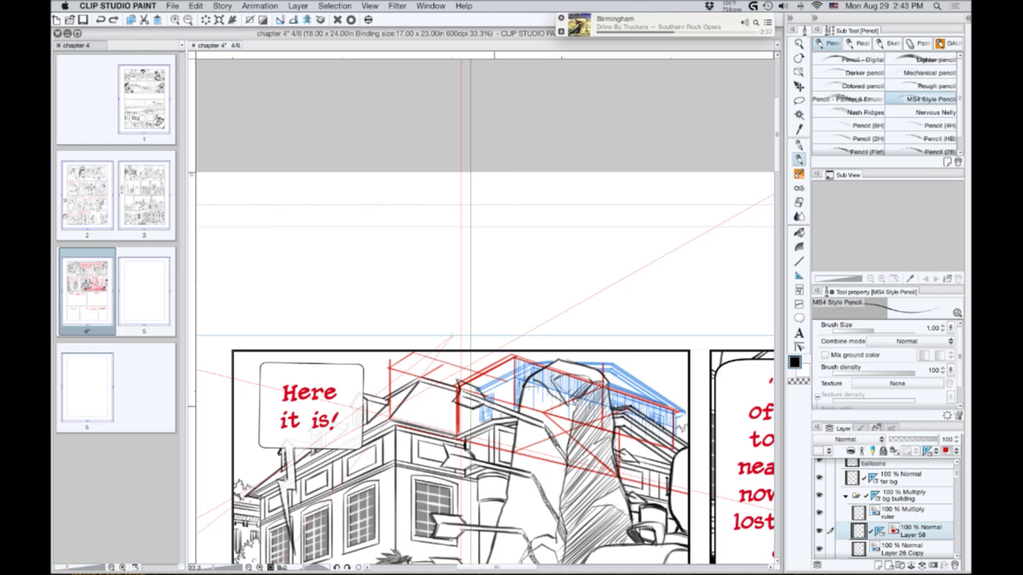
# Switch vanishing-point snapping on Layer 58's perspective ruler and pencil red lines for the rear roof's near corner and long eave.
pyautogui.press('o')
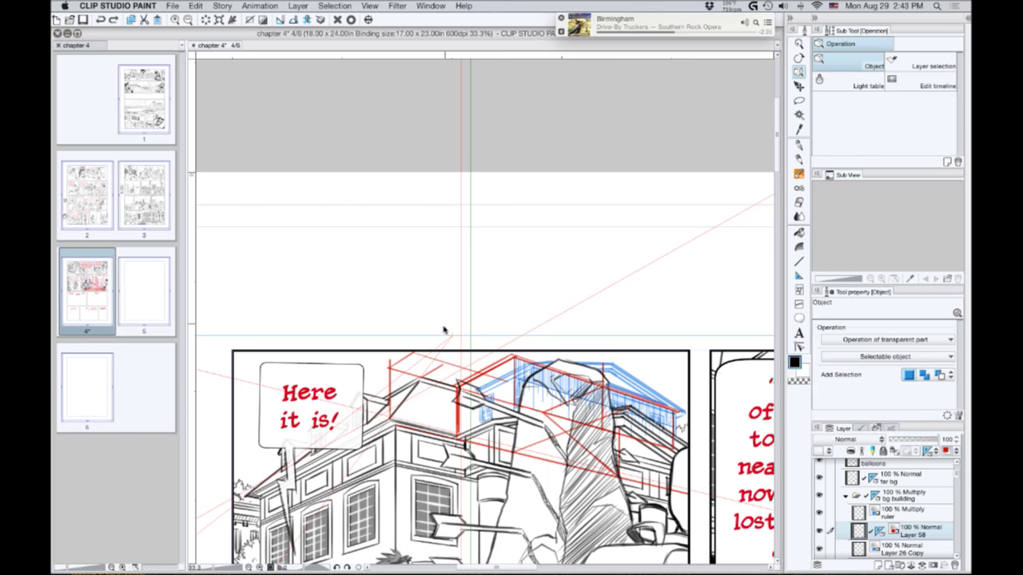
pyautogui.click(454, 341)
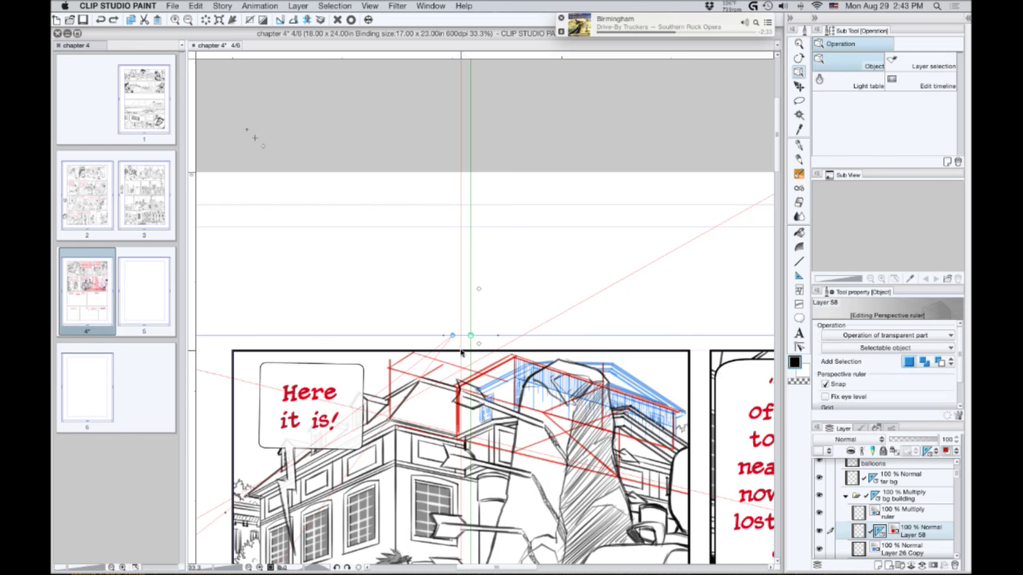
pyautogui.click(452, 335)
pyautogui.press('p')
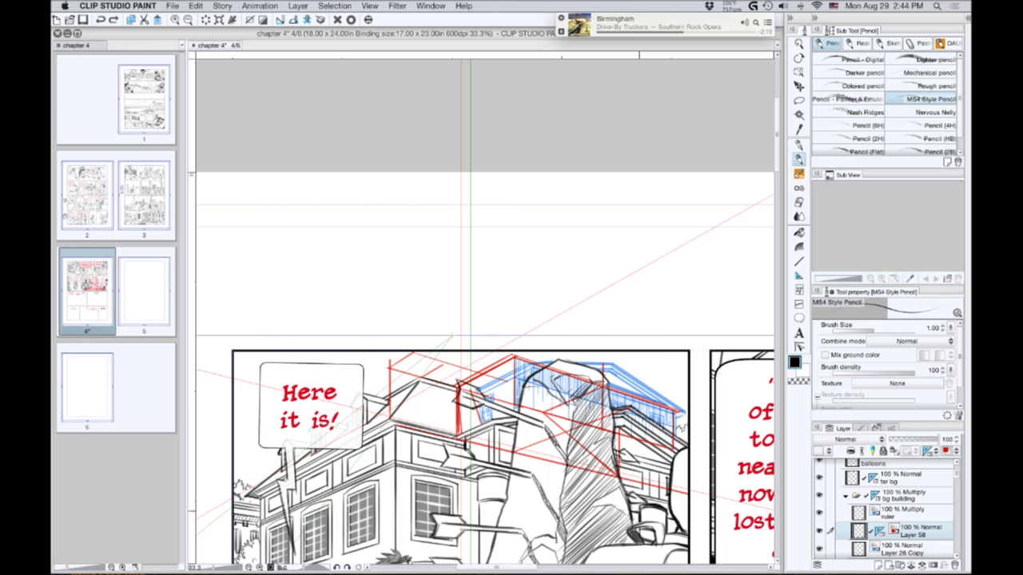
pyautogui.click(903, 495)
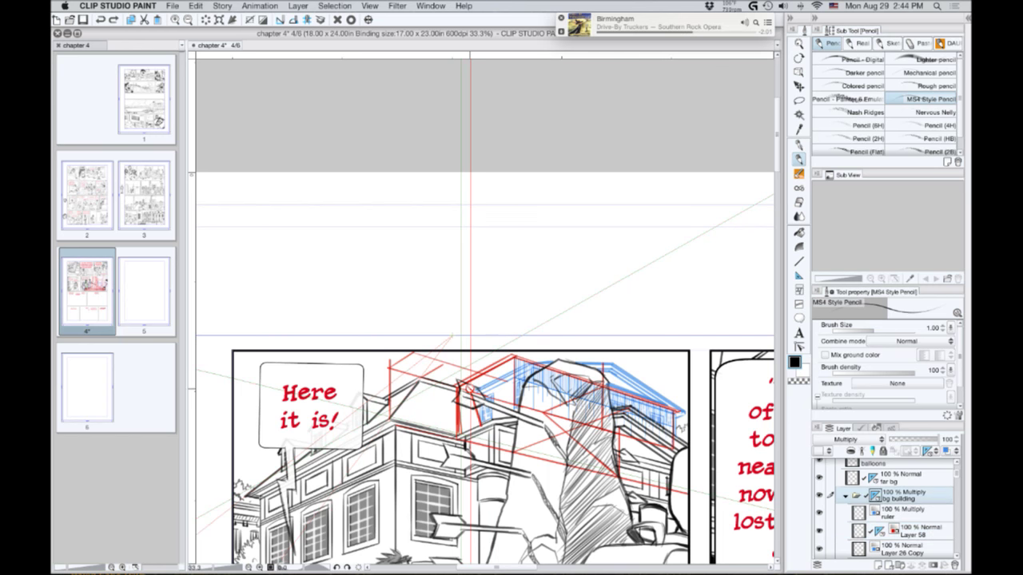
pyautogui.click(908, 532)
pyautogui.moveTo(472, 378); pyautogui.dragTo(673, 440)
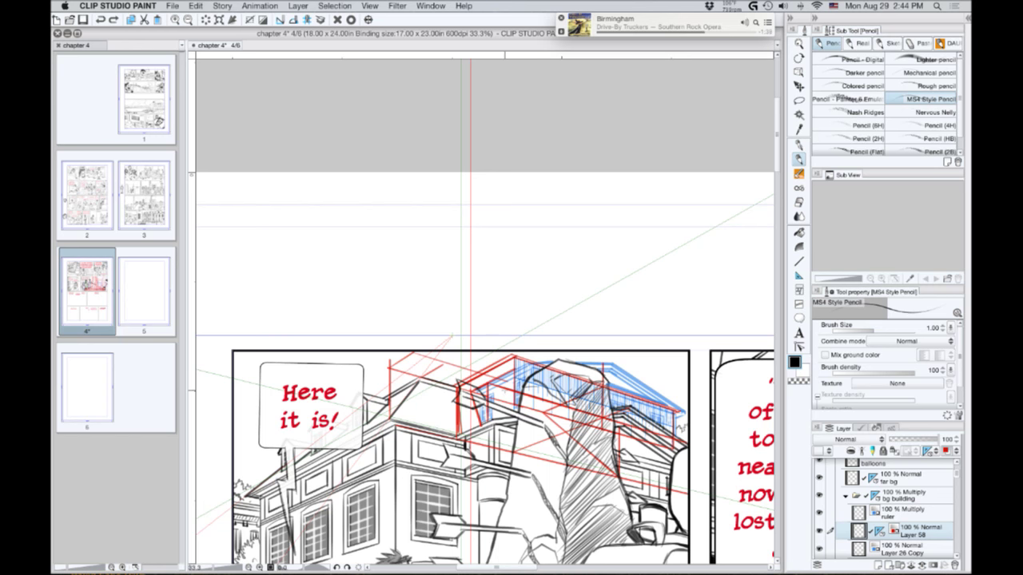
# Toggle special-ruler snapping and draw straight red lines across the rear roof's gable end and upper slope on Layer 58.
pyautogui.press('u')
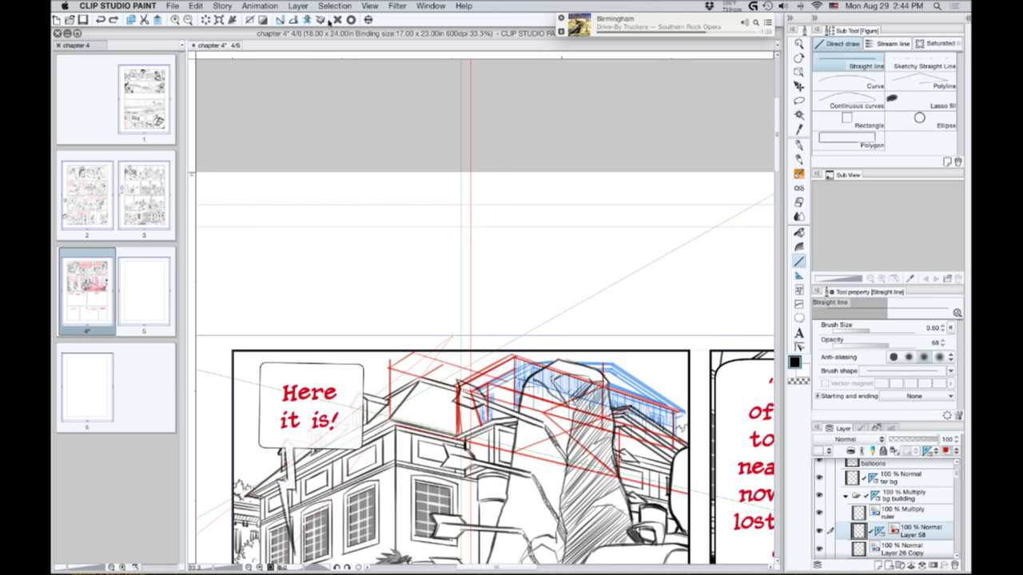
pyautogui.click(293, 20)
pyautogui.moveTo(604, 386); pyautogui.dragTo(487, 382)
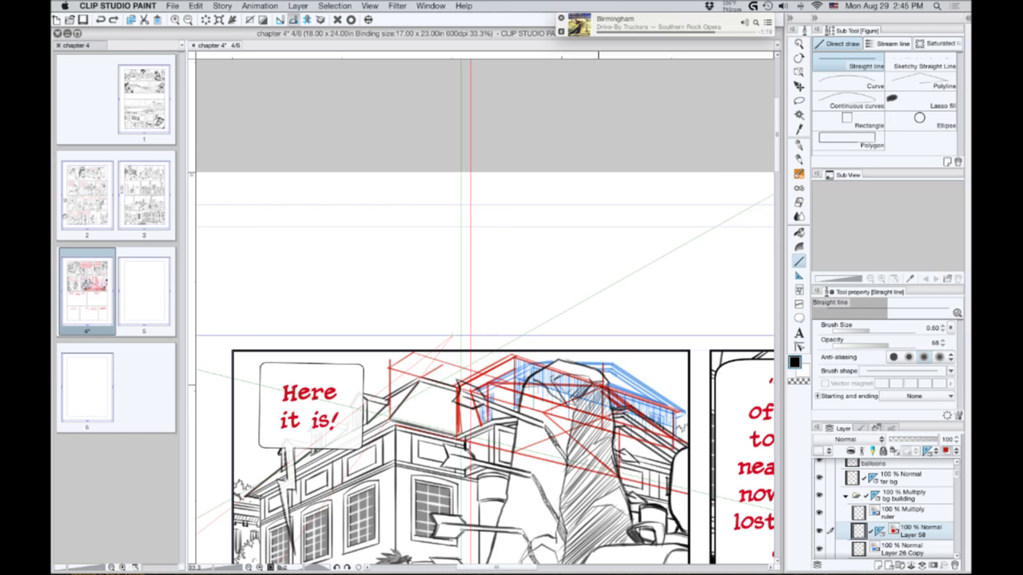
pyautogui.moveTo(599, 384); pyautogui.dragTo(483, 380)
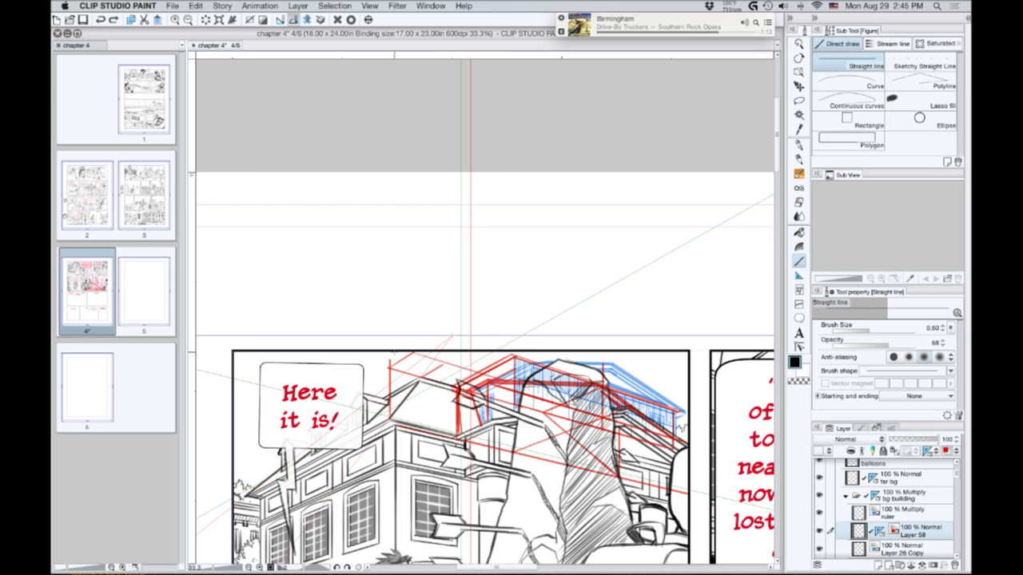
# Move Layer 26 above Layer 58 and pencil the rear roof's near corner on it at brush size 0.50, undoing the last stroke.
pyautogui.scroll(-3, 957, 480)
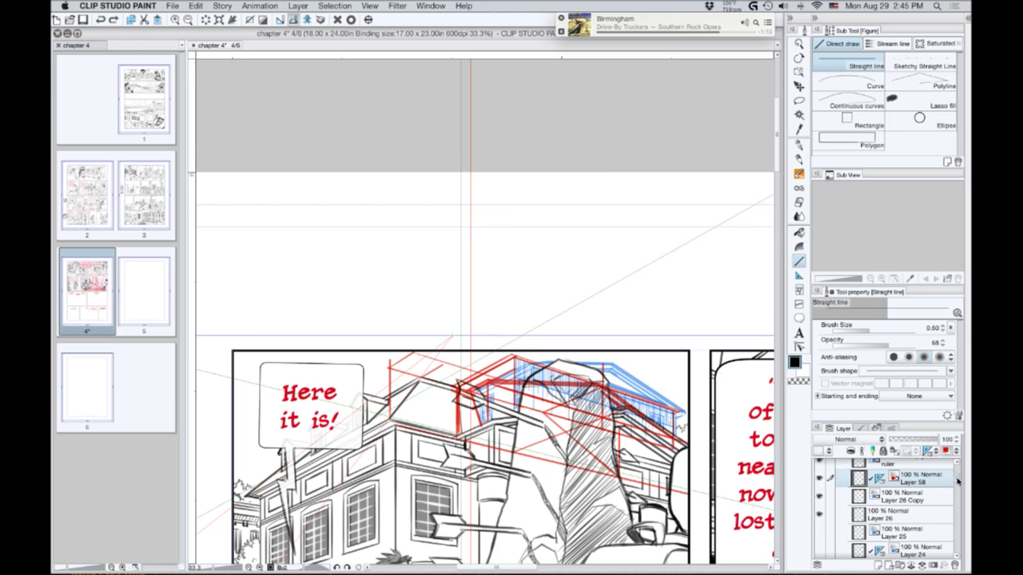
pyautogui.moveTo(877, 518); pyautogui.dragTo(879, 473)
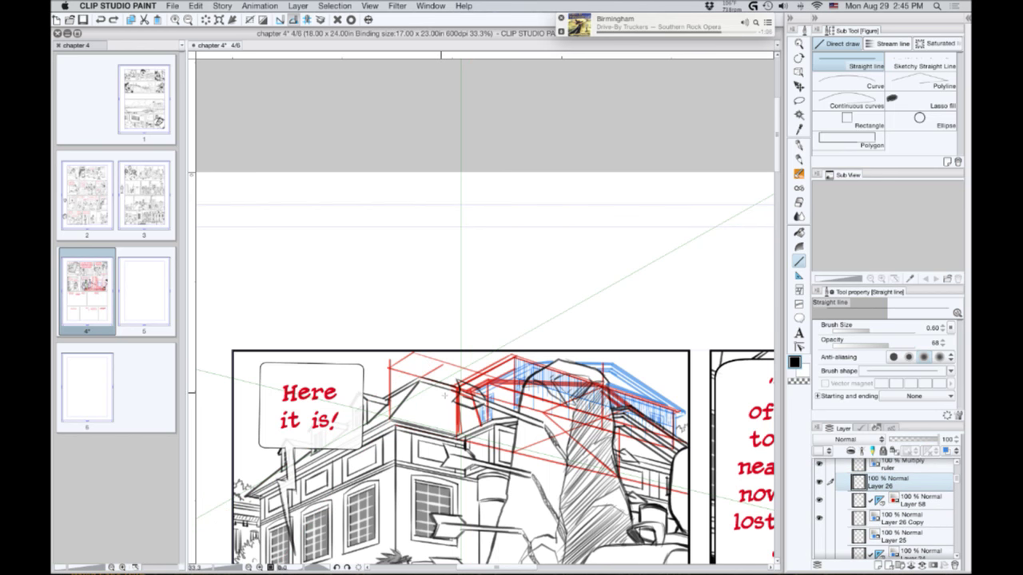
pyautogui.press('p')
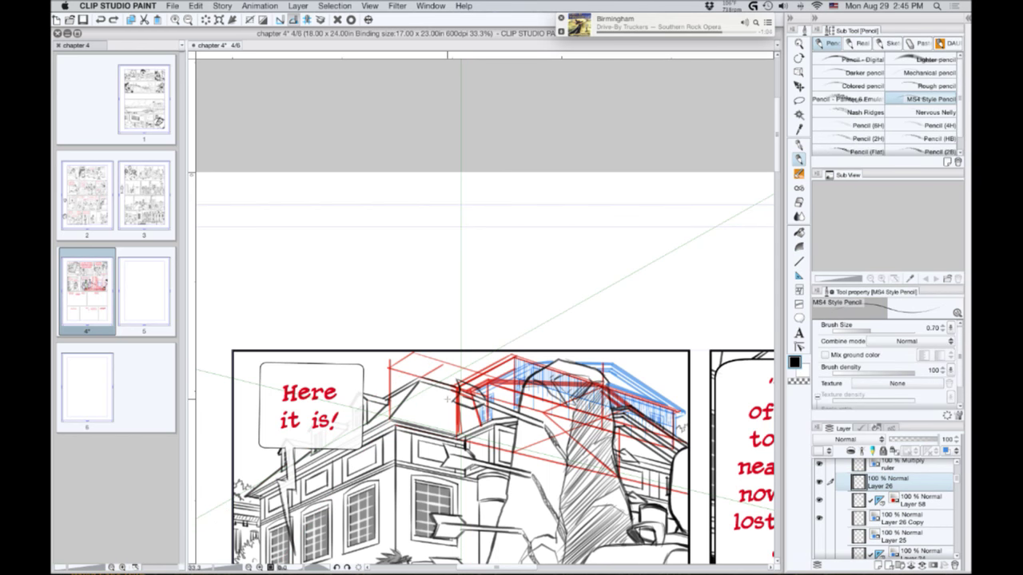
pyautogui.press('[')
pyautogui.press('[')
pyautogui.press('[')
pyautogui.moveTo(477, 386); pyautogui.dragTo(487, 377)
pyautogui.press('super+z')
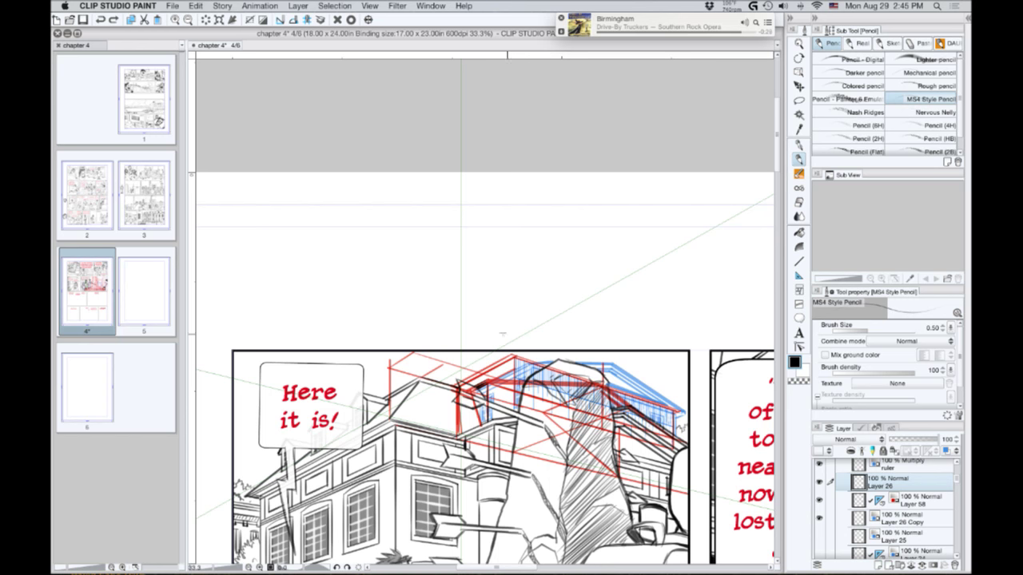
# Toggle special-ruler snapping and draw straight black lines along the rear roof's edges on Layer 26 at brush size 0.30.
pyautogui.press('u')
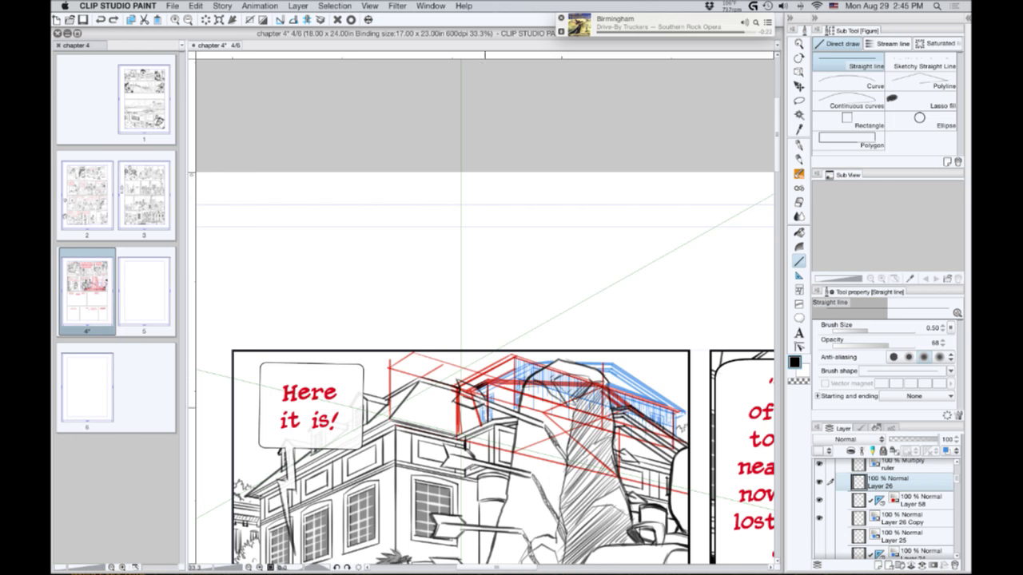
pyautogui.click(294, 20)
pyautogui.press('[')
pyautogui.press('[')
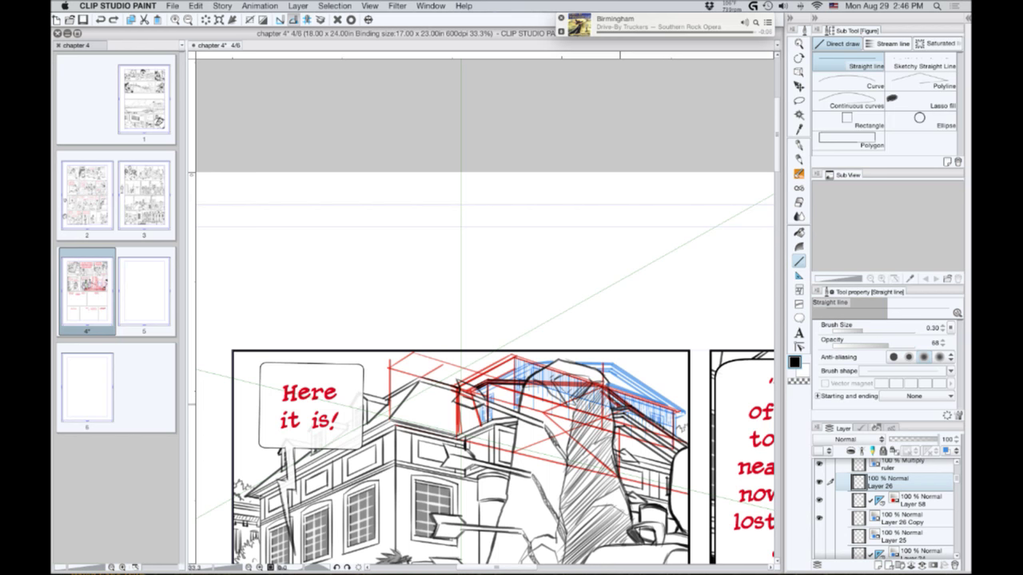
pyautogui.press('p')
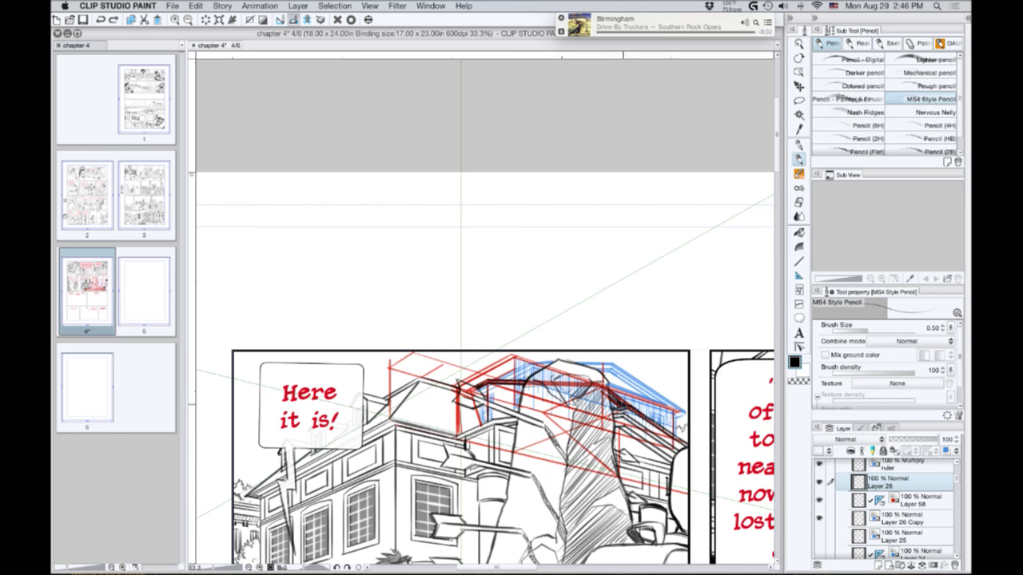
# Hide Layer 58, Layer 26 Copy and the ruler layer, checking the black roof lines against the red construction once more.
pyautogui.click(818, 500)
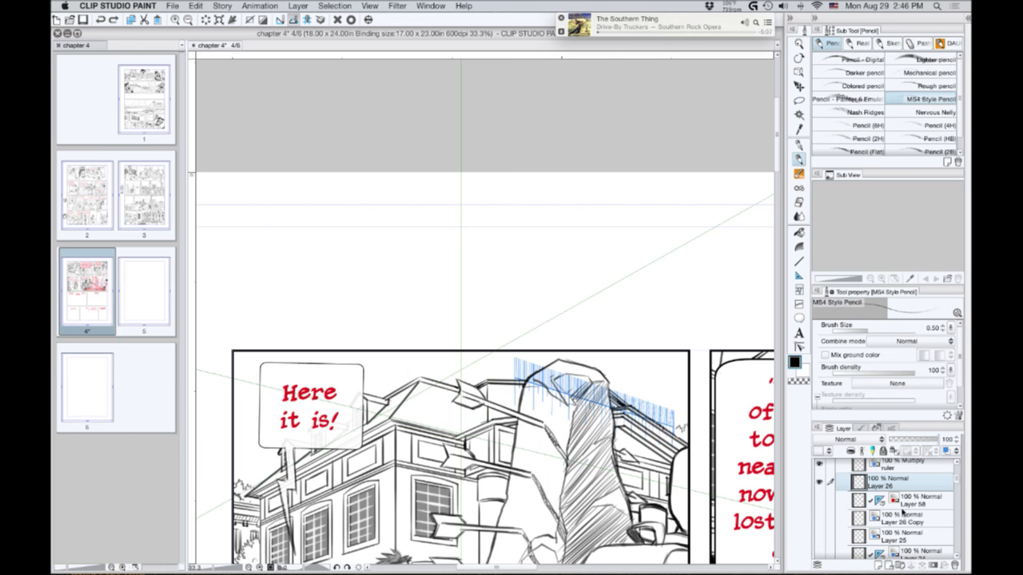
pyautogui.click(818, 464)
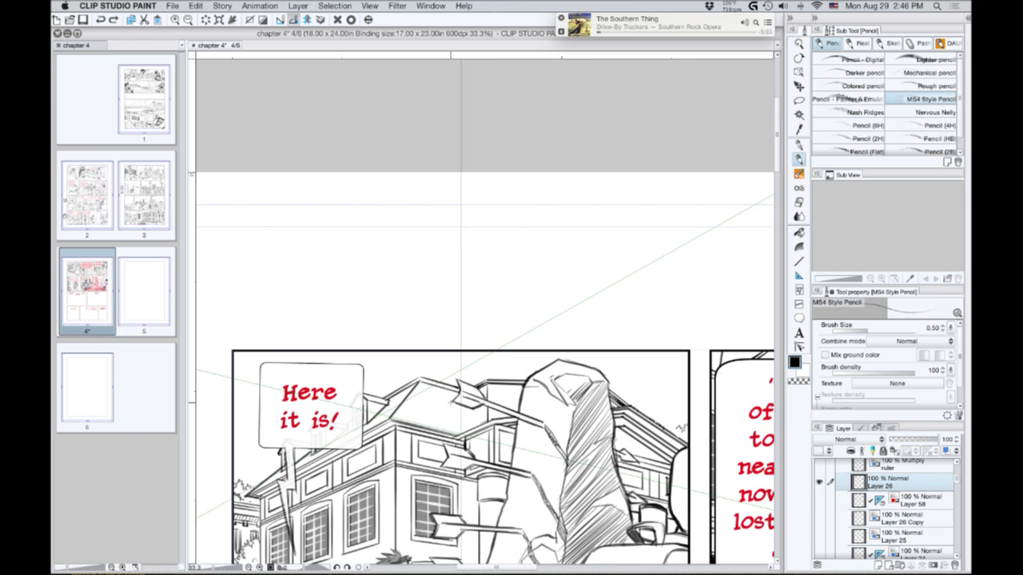
pyautogui.click(818, 499)
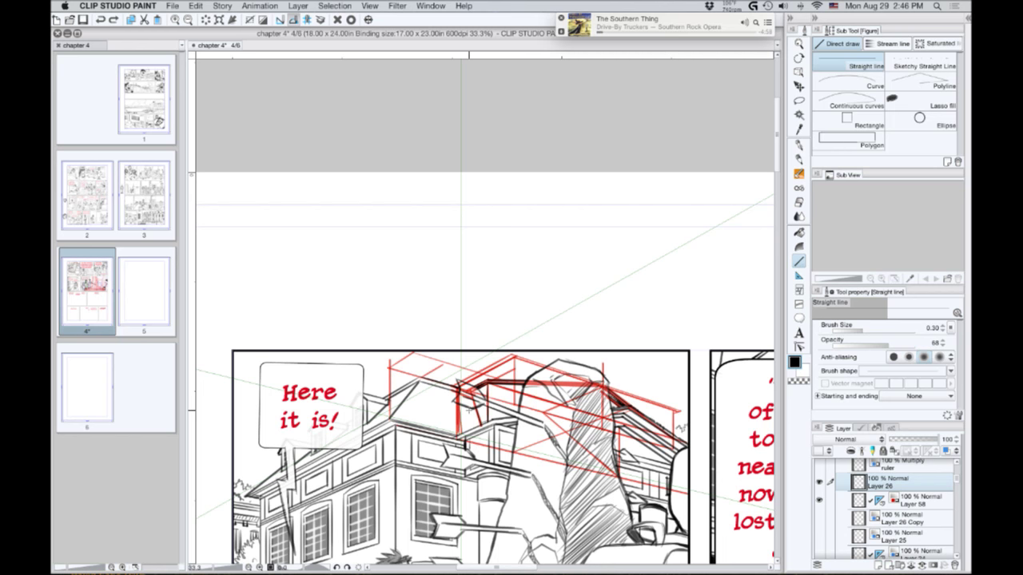
pyautogui.click(819, 501)
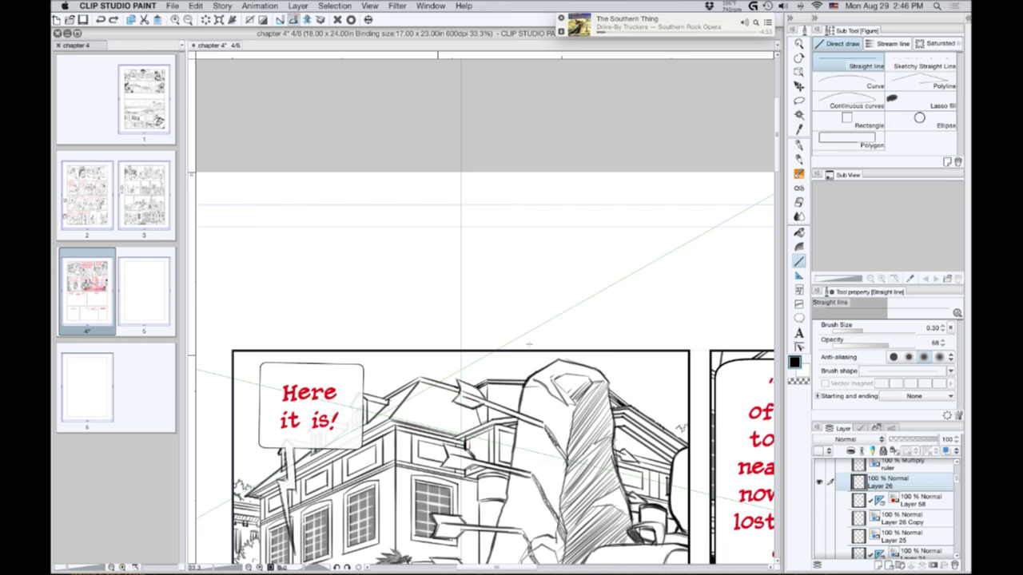
# Examine the building's roof and eave details in the "Okay, assuming" panel and compare them with the "Here it is!" panel.
pyautogui.press('p')
pyautogui.moveTo(751, 519); pyautogui.dragTo(607, 451)
pyautogui.scroll(-3, 608, 450)
pyautogui.hscroll(15, 480, 443)
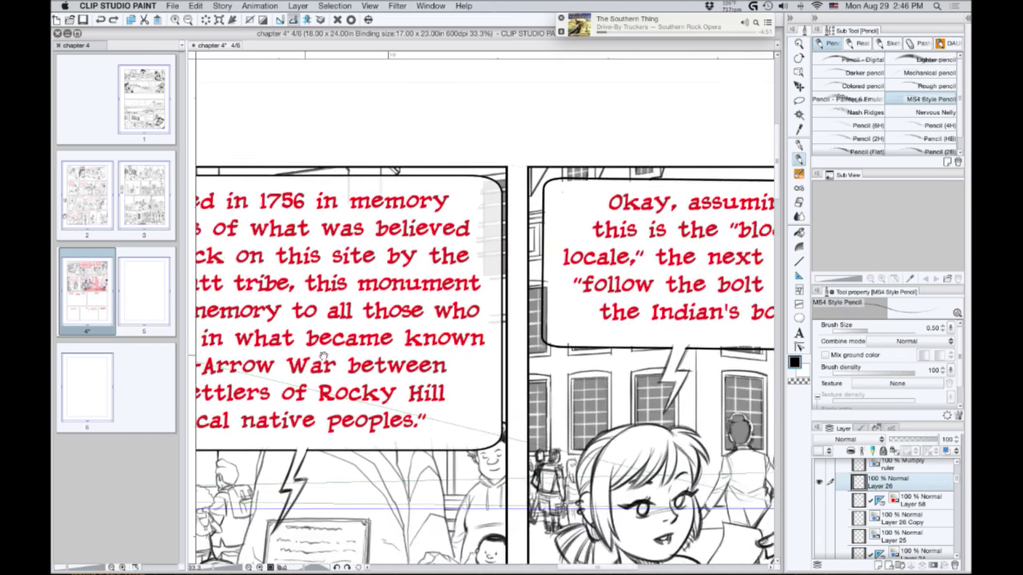
pyautogui.scroll(3, 348, 437)
pyautogui.hscroll(2, 347, 436)
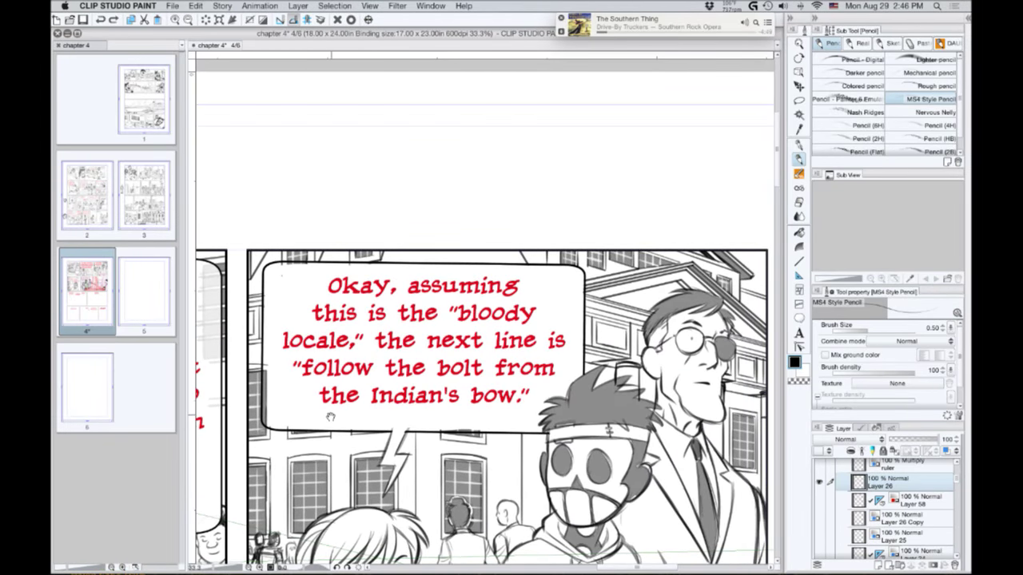
pyautogui.hscroll(-15, 334, 420)
pyautogui.scroll(3, 334, 420)
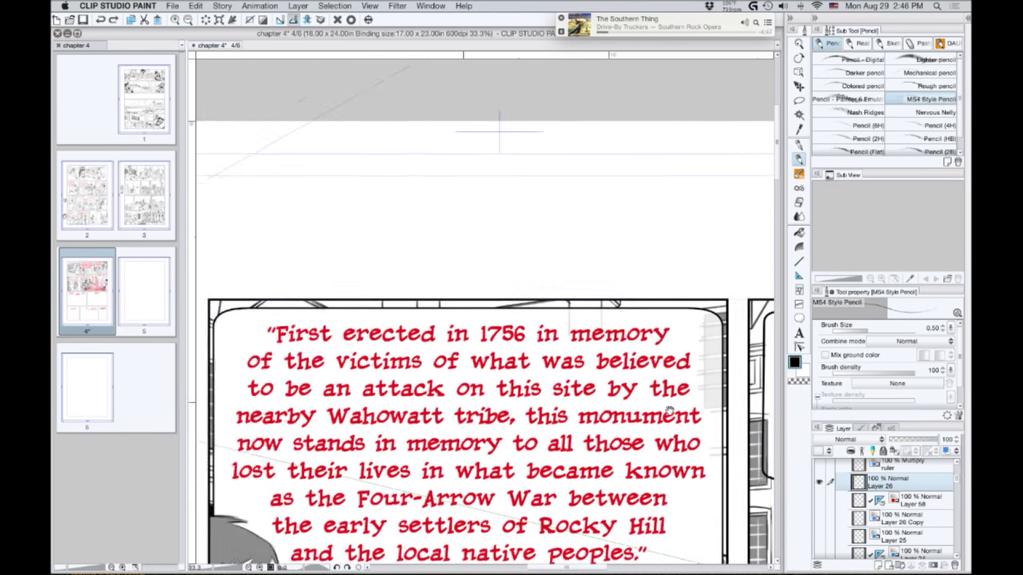
pyautogui.moveTo(703, 472); pyautogui.dragTo(701, 471)
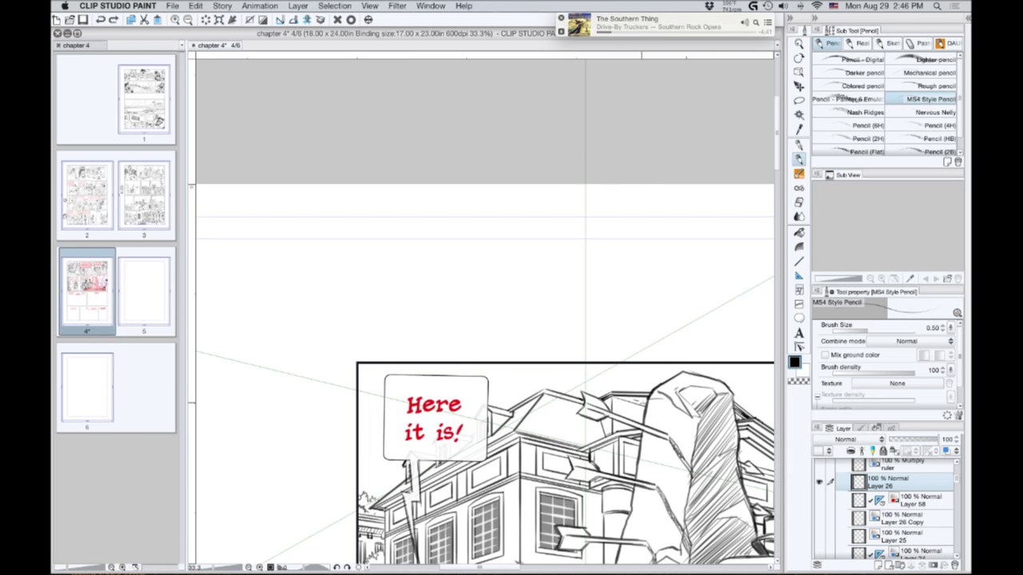
# Toggle special-ruler snapping and add straight black detail lines under the rear roof's eave beside the rock on Layer 26.
pyautogui.click(799, 261)
pyautogui.click(293, 20)
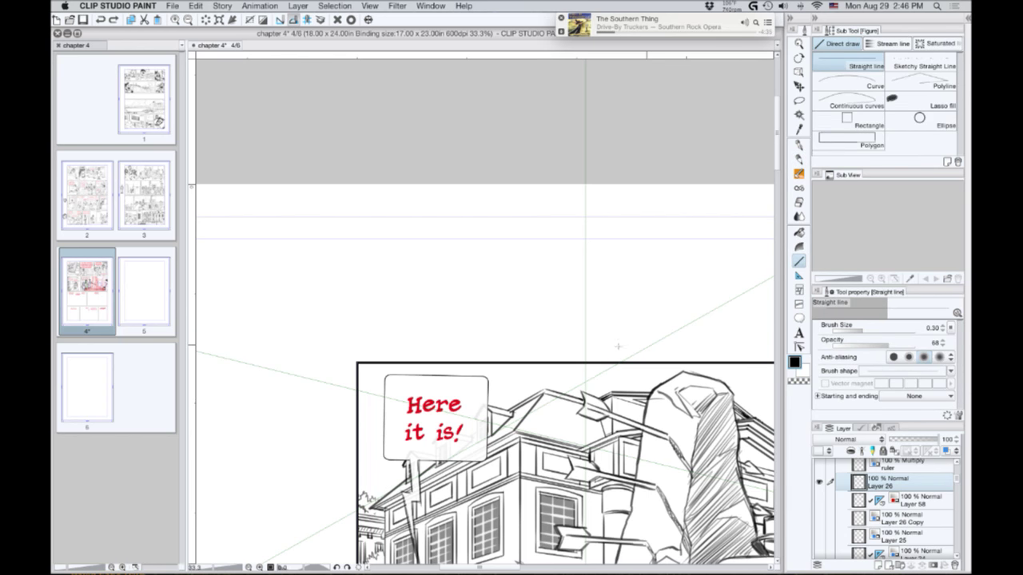
pyautogui.press('p')
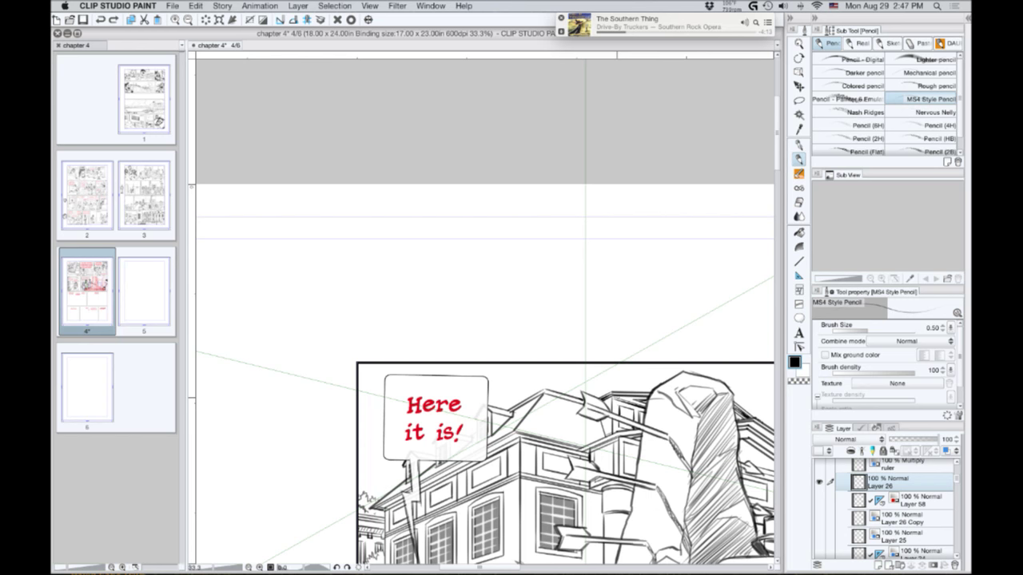
# Fill the small window under the rear roof at 45 opacity and draw white panes over it with the MS4 Style Pencil at 0.70.
pyautogui.press('g')
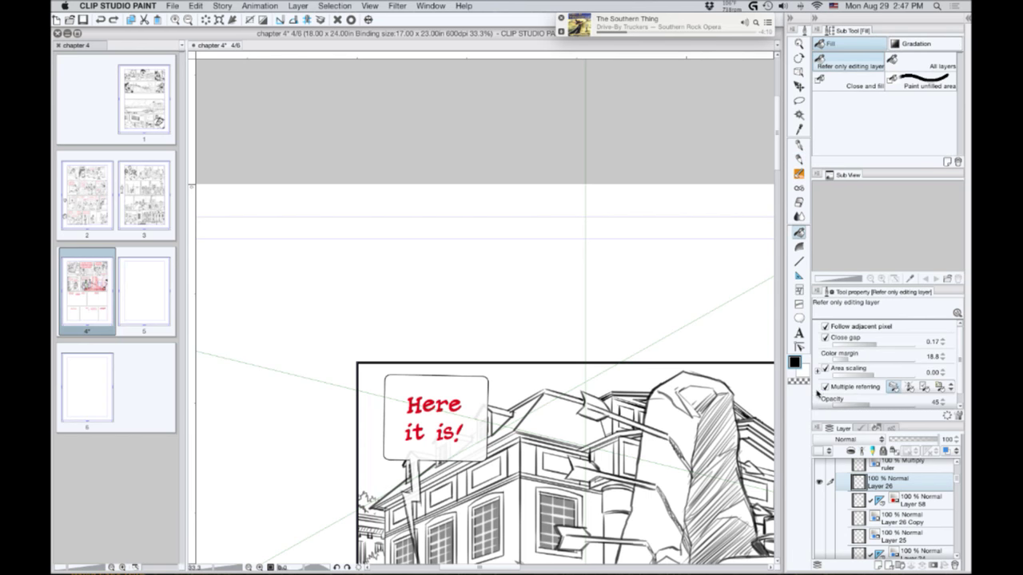
pyautogui.click(625, 412)
pyautogui.click(806, 372)
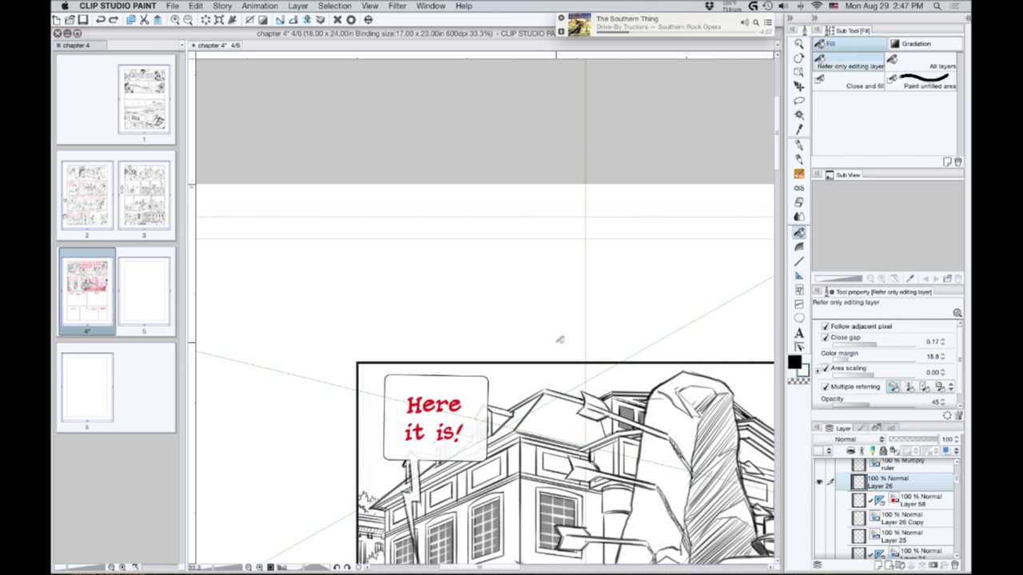
pyautogui.press('p')
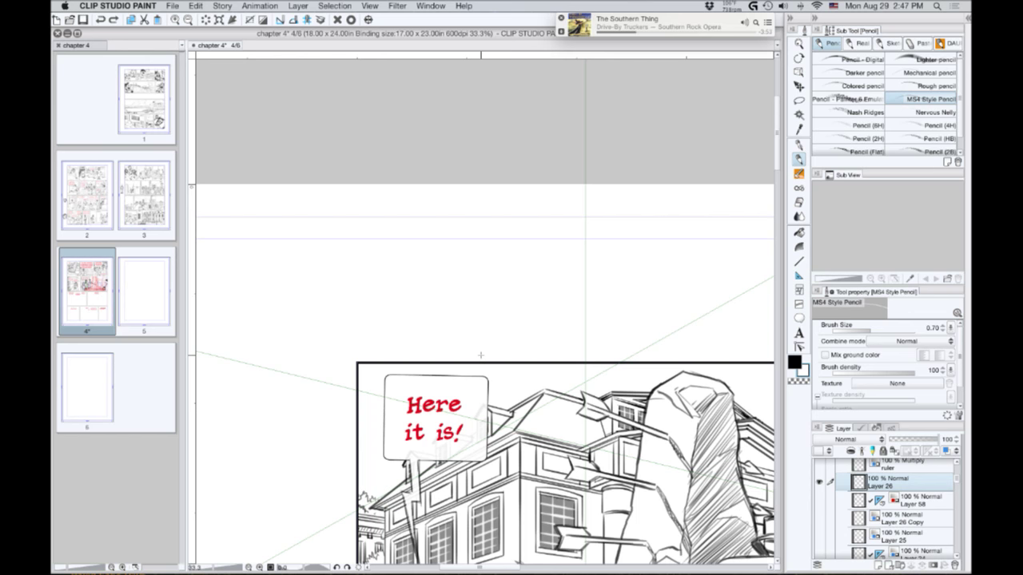
pyautogui.keyDown('alt'); pyautogui.click(379, 370); pyautogui.keyUp('alt')
pyautogui.moveTo(385, 443); pyautogui.dragTo(325, 343)
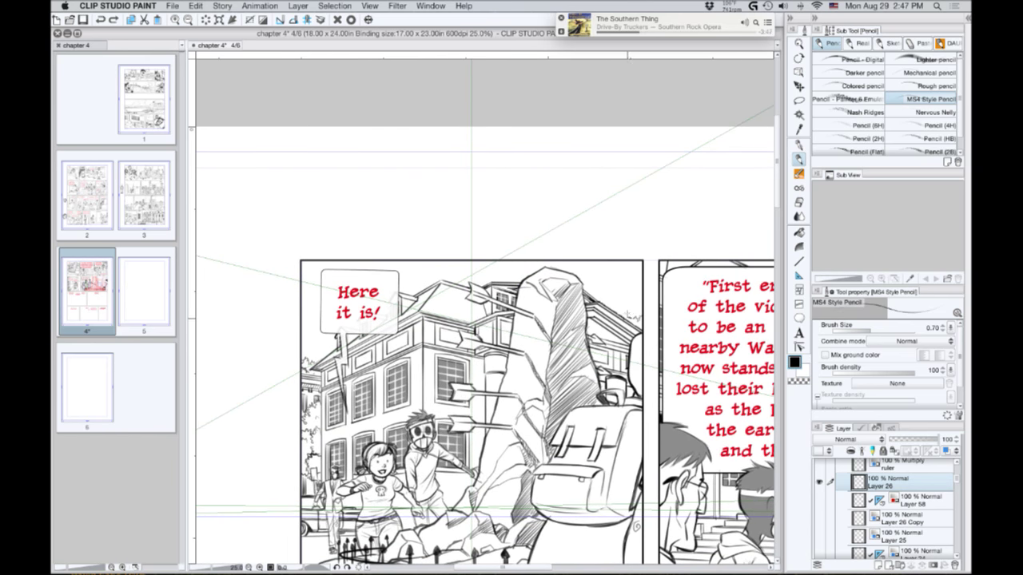
# Toggle special-ruler snapping, collapse the bg building folder, select the far bg layer and collapse the panel 1 folder.
pyautogui.click(294, 20)
pyautogui.scroll(10, 948, 485)
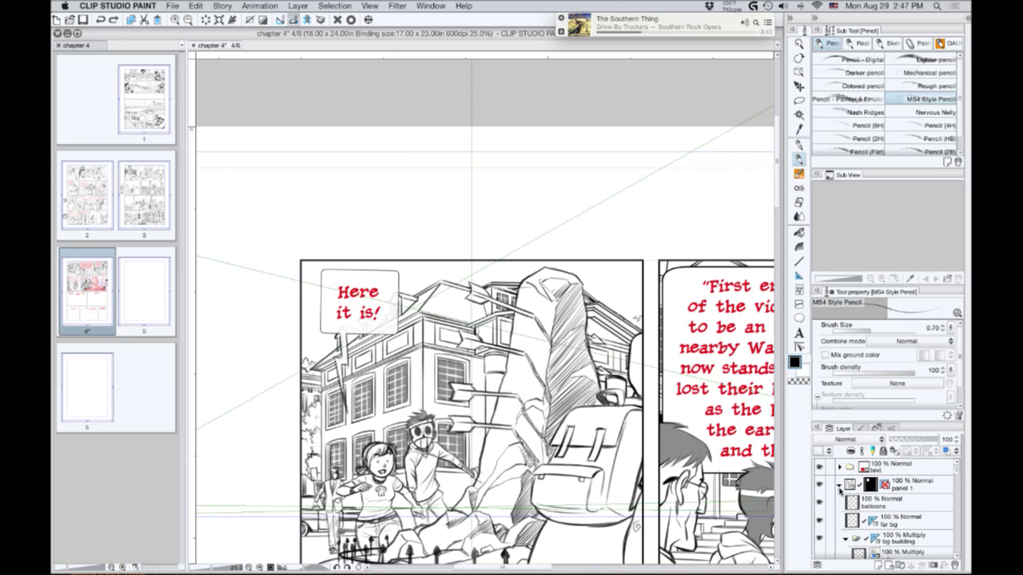
pyautogui.click(844, 539)
pyautogui.click(887, 521)
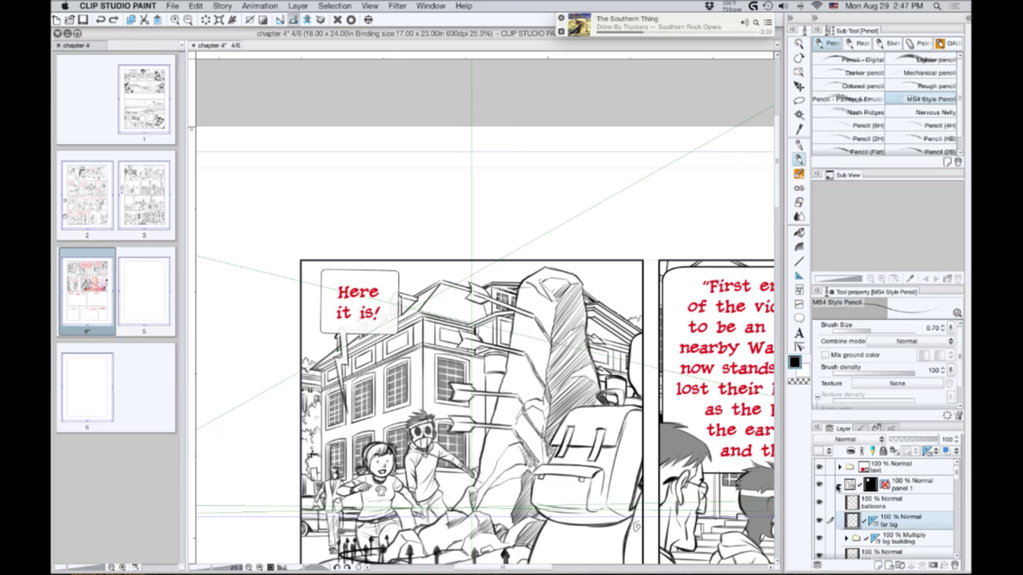
pyautogui.click(838, 487)
# Locate and expand the panel 5 folder and disable its mask so artwork outside the frame shows.
pyautogui.scroll(-5, 880, 494)
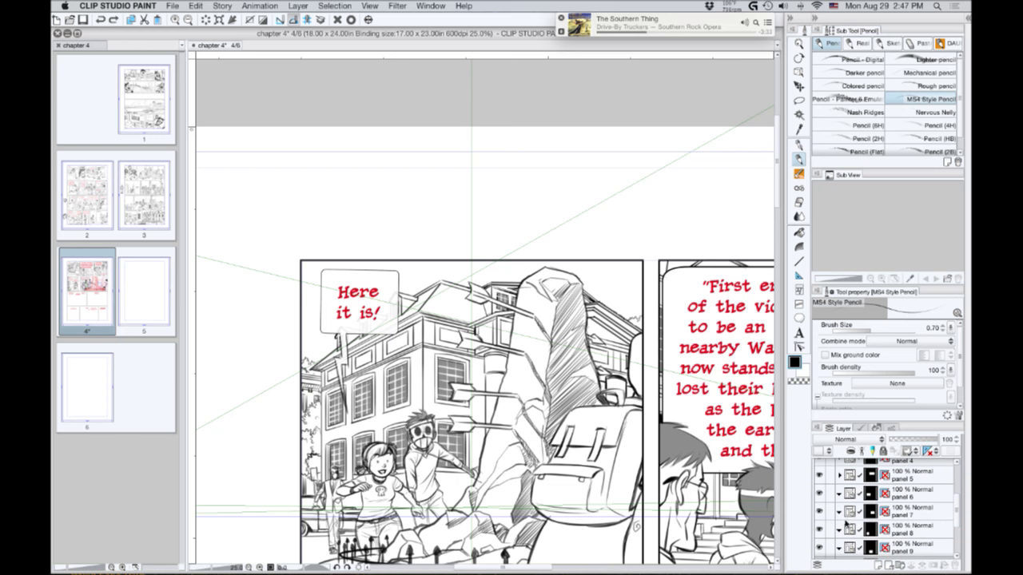
pyautogui.click(898, 510)
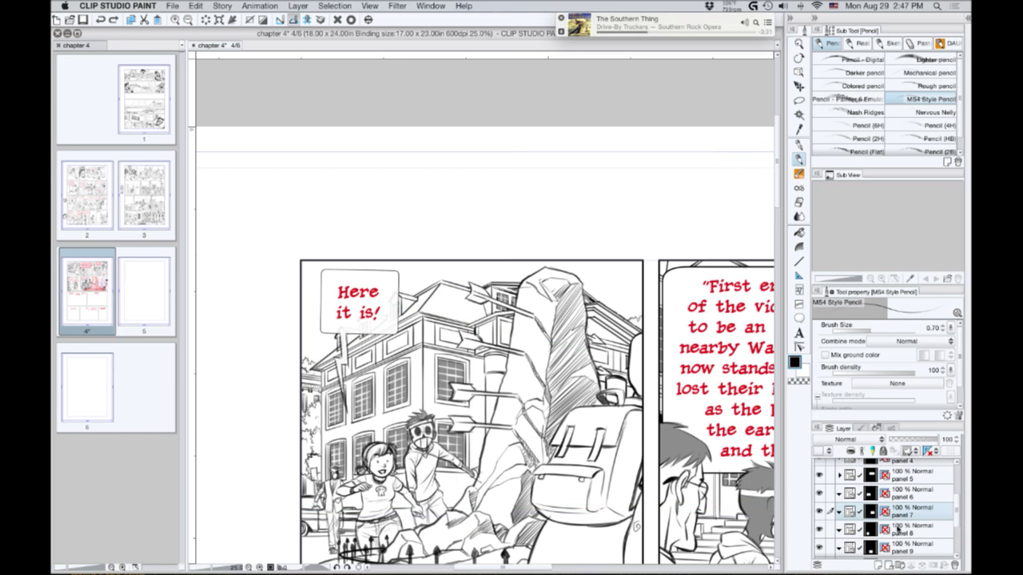
pyautogui.scroll(-1, 951, 509)
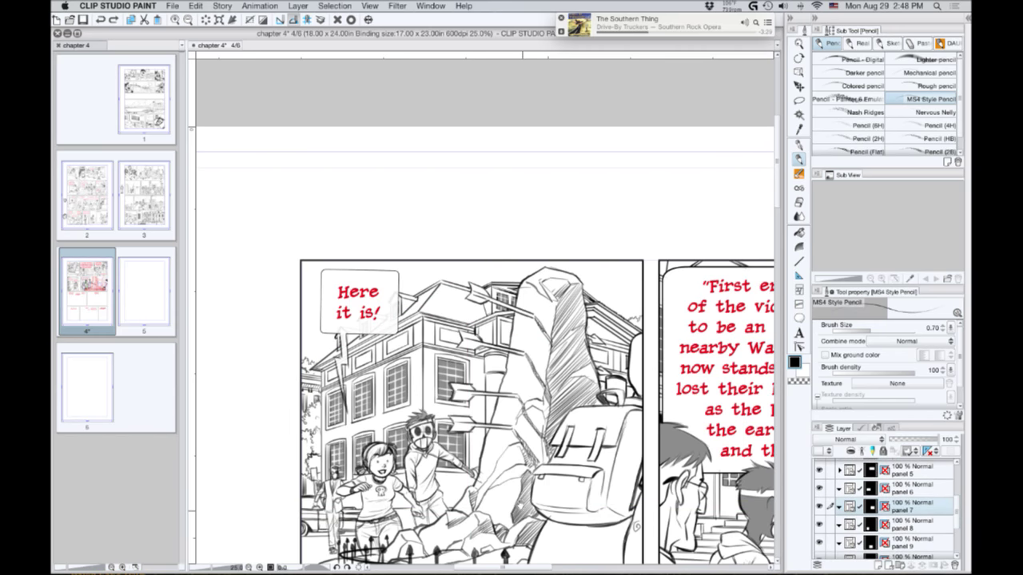
pyautogui.scroll(-10, 519, 505)
pyautogui.hscroll(3, 492, 467)
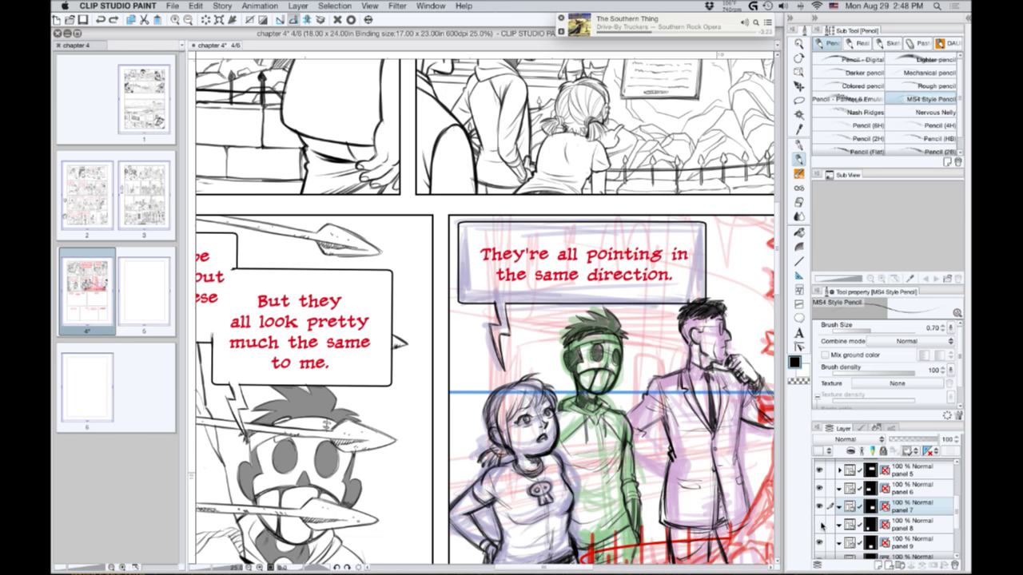
pyautogui.click(819, 471)
pyautogui.click(819, 470)
pyautogui.click(838, 470)
pyautogui.click(921, 467)
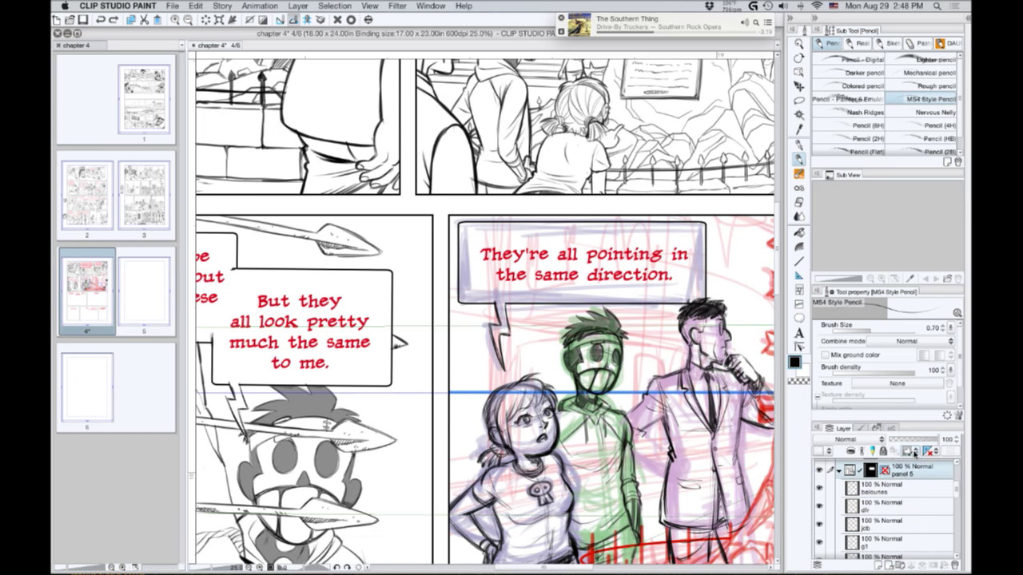
pyautogui.click(916, 453)
pyautogui.click(916, 464)
# On the layer directly beneath panel 5's balloon layer, draw the suited man's lowered jacket sleeve in black, raising the brush size to 1.20.
pyautogui.click(873, 490)
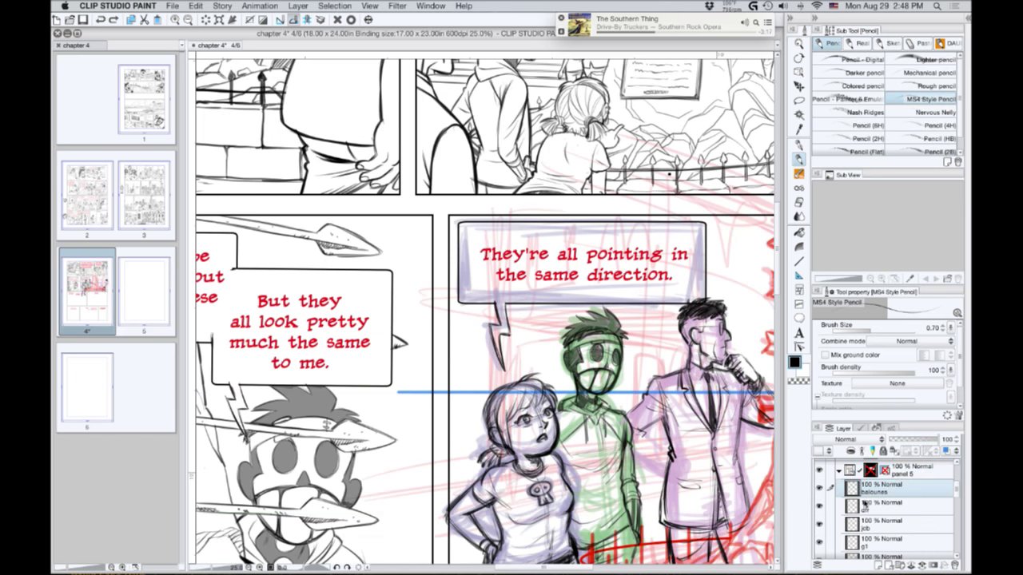
pyautogui.click(872, 511)
pyautogui.moveTo(515, 443); pyautogui.dragTo(310, 428)
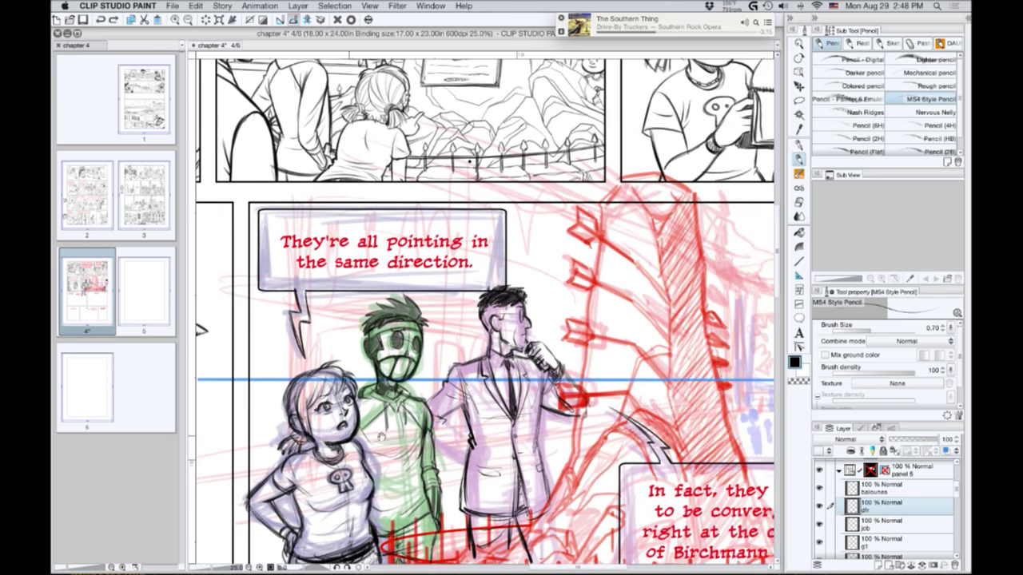
pyautogui.moveTo(410, 409); pyautogui.dragTo(433, 466)
pyautogui.scroll(1, 415, 431)
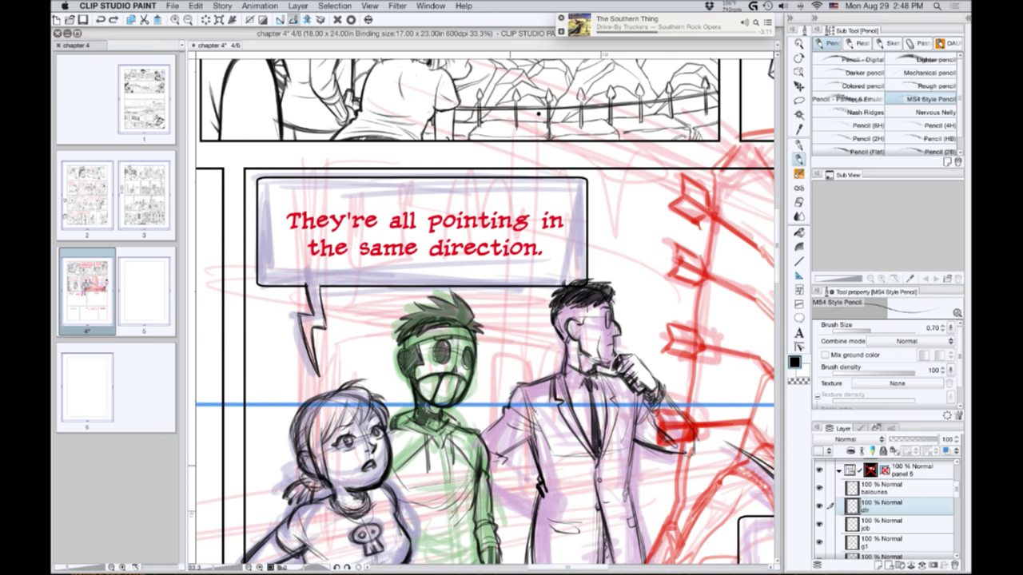
pyautogui.moveTo(502, 461); pyautogui.dragTo(528, 480)
pyautogui.moveTo(503, 463); pyautogui.dragTo(529, 484)
pyautogui.press(']')
pyautogui.press(']')
pyautogui.press(']')
pyautogui.moveTo(503, 461)
pyautogui.mouseDown()
pyautogui.moveTo(540, 490)
pyautogui.moveTo(518, 516)
pyautogui.moveTo(494, 489)
pyautogui.moveTo(525, 480)
pyautogui.moveTo(519, 503)
pyautogui.moveTo(538, 490)
pyautogui.moveTo(568, 492)
pyautogui.moveTo(574, 520)
pyautogui.moveTo(537, 515)
pyautogui.moveTo(558, 529)
pyautogui.moveTo(567, 517)
pyautogui.mouseUp()
# Draw the suited man's clenched hand and jacket cuff at his side with the canvas rotated.
pyautogui.hotkey('shift', 'space')
pyautogui.moveTo(491, 523); pyautogui.dragTo(562, 481)
pyautogui.moveTo(680, 417); pyautogui.dragTo(669, 430)
pyautogui.moveTo(676, 410)
pyautogui.mouseDown()
pyautogui.moveTo(658, 417)
pyautogui.moveTo(640, 448)
pyautogui.moveTo(632, 421)
pyautogui.moveTo(657, 405)
pyautogui.mouseUp()
pyautogui.moveTo(654, 410)
pyautogui.mouseDown()
pyautogui.moveTo(659, 417)
pyautogui.moveTo(647, 409)
pyautogui.mouseUp()
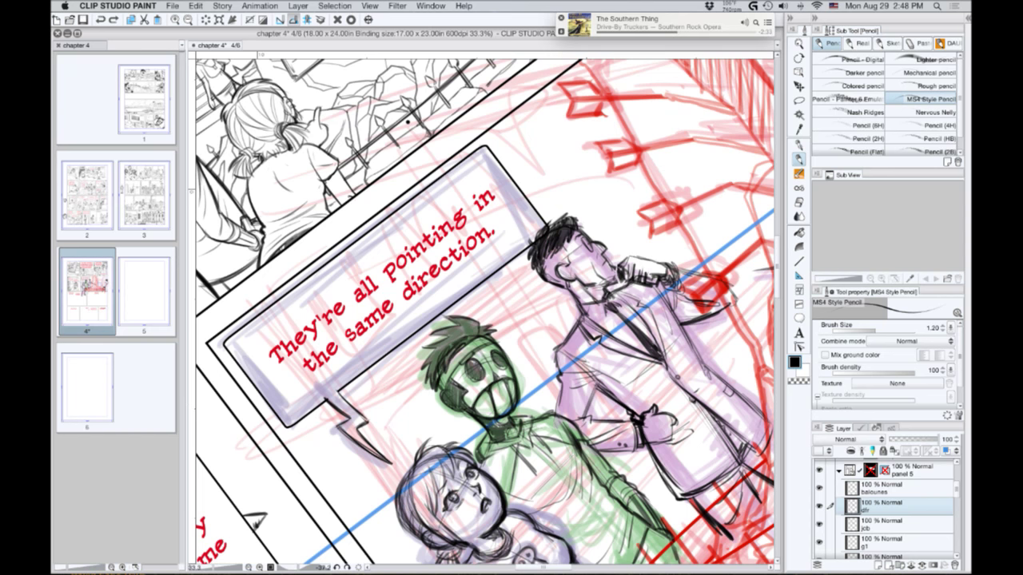
# Add small black touch-up strokes to the suited man's fist, cuff and raised sleeve.
pyautogui.press('super+Tab')
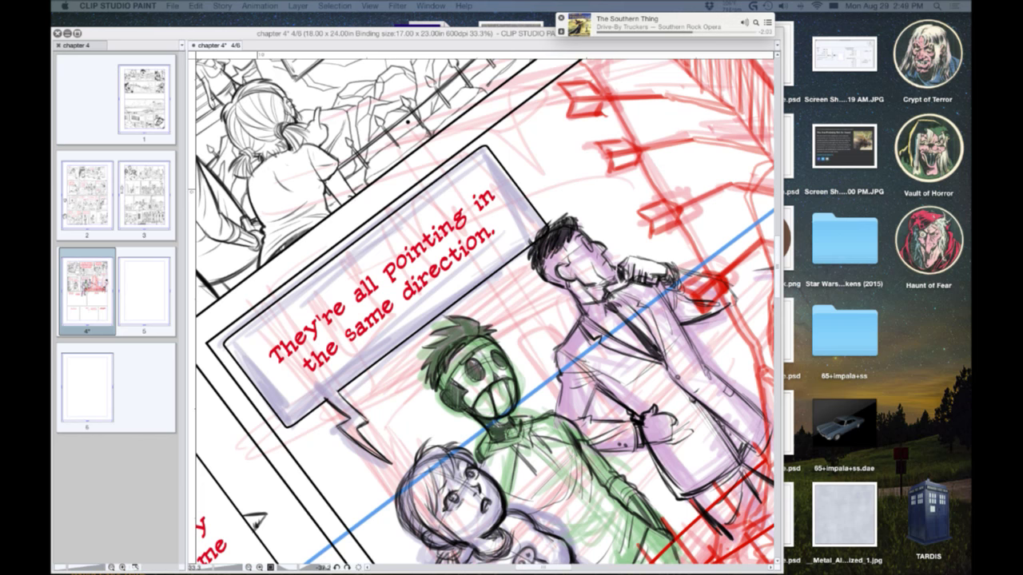
pyautogui.click(393, 338)
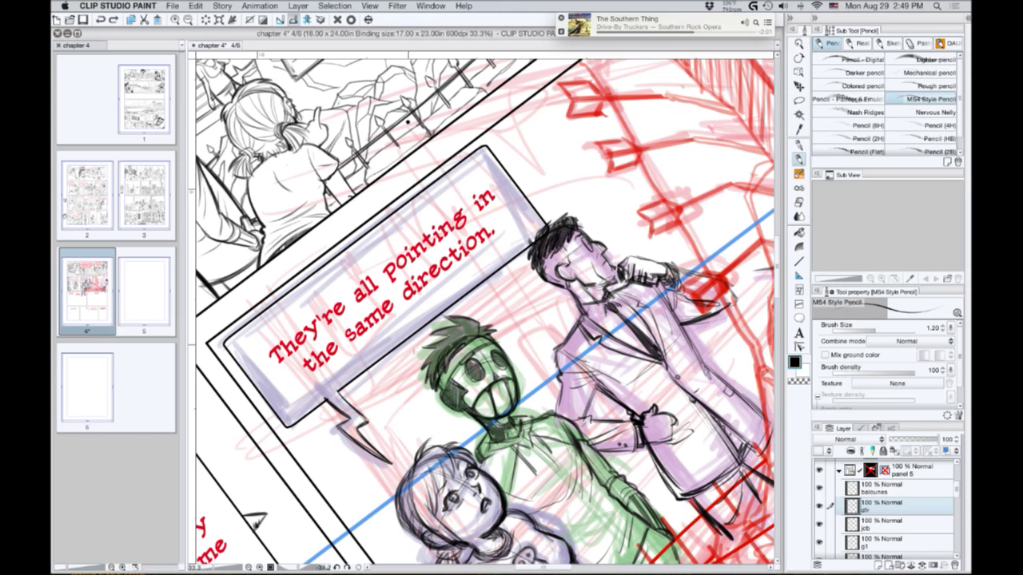
pyautogui.moveTo(408, 347); pyautogui.dragTo(338, 400)
pyautogui.scroll(-2, 339, 399)
pyautogui.hscroll(2, 338, 399)
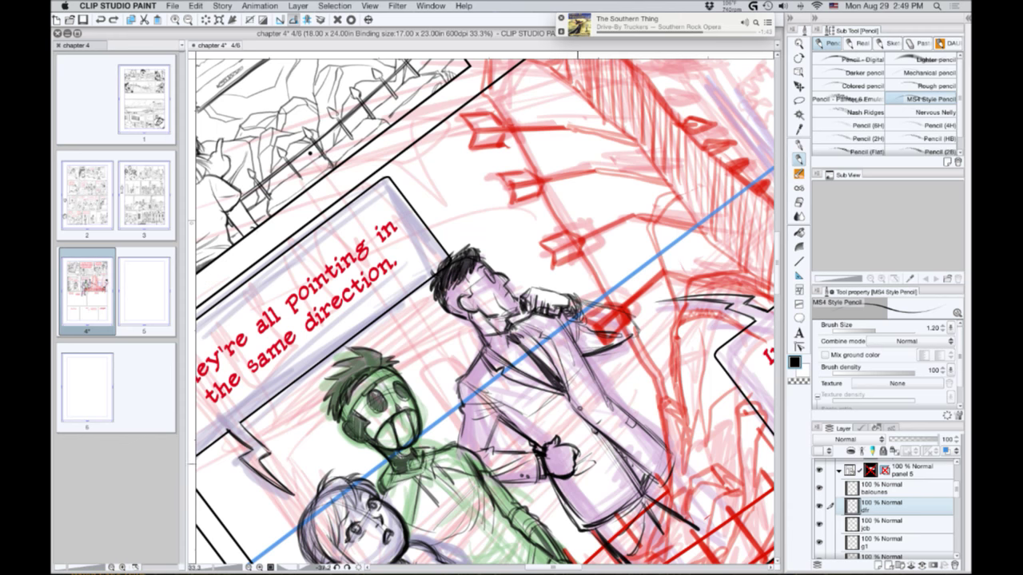
pyautogui.moveTo(545, 454); pyautogui.dragTo(545, 469)
pyautogui.moveTo(458, 413)
pyautogui.mouseDown()
pyautogui.moveTo(429, 457)
pyautogui.moveTo(365, 410)
pyautogui.mouseUp()
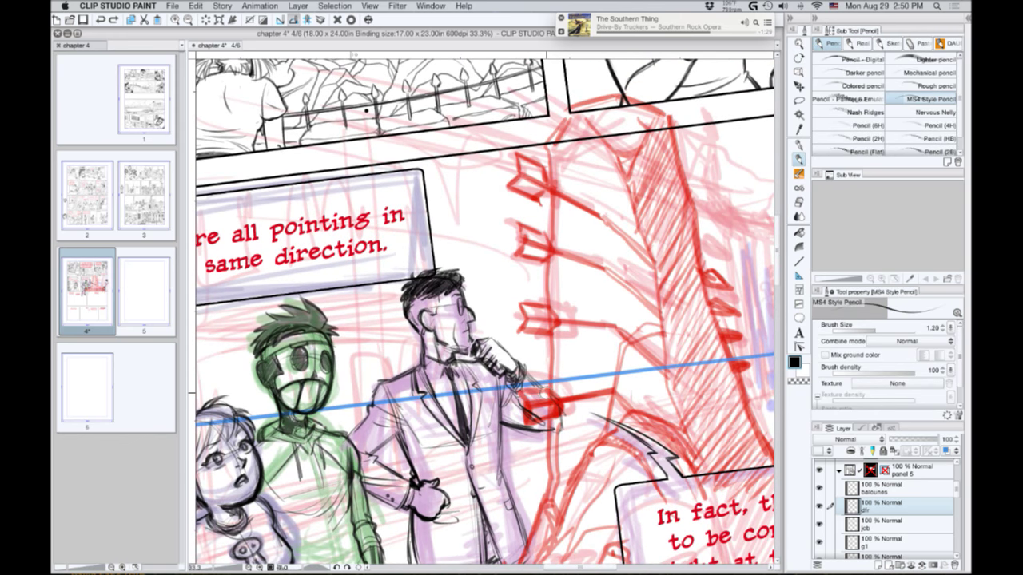
pyautogui.moveTo(534, 411); pyautogui.dragTo(539, 414)
pyautogui.scroll(-3, 544, 392)
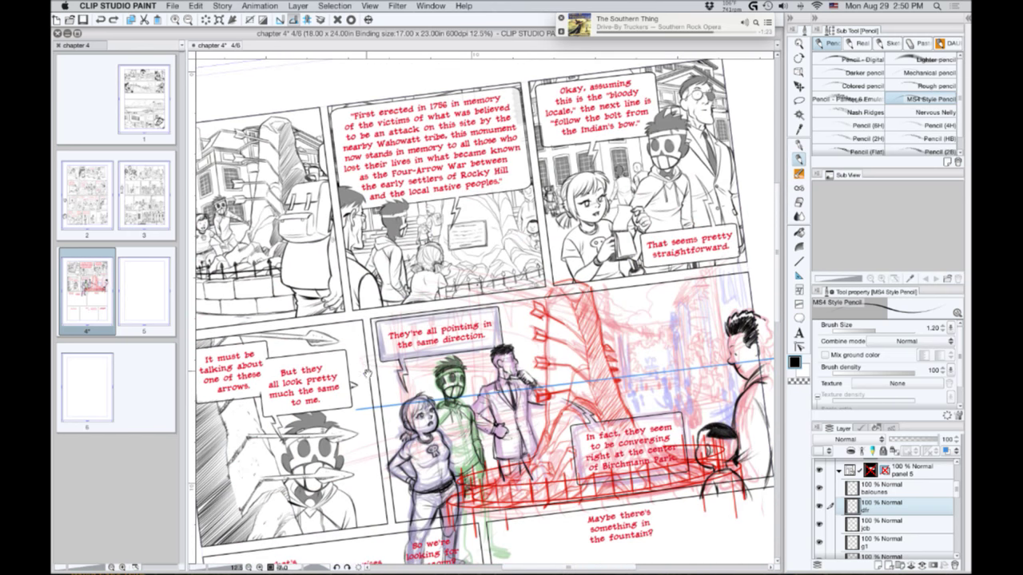
# With the rough pencils folder active, lasso-select the area around the dark-haired boy at the end of panel 5's fence.
pyautogui.moveTo(364, 366); pyautogui.dragTo(309, 311)
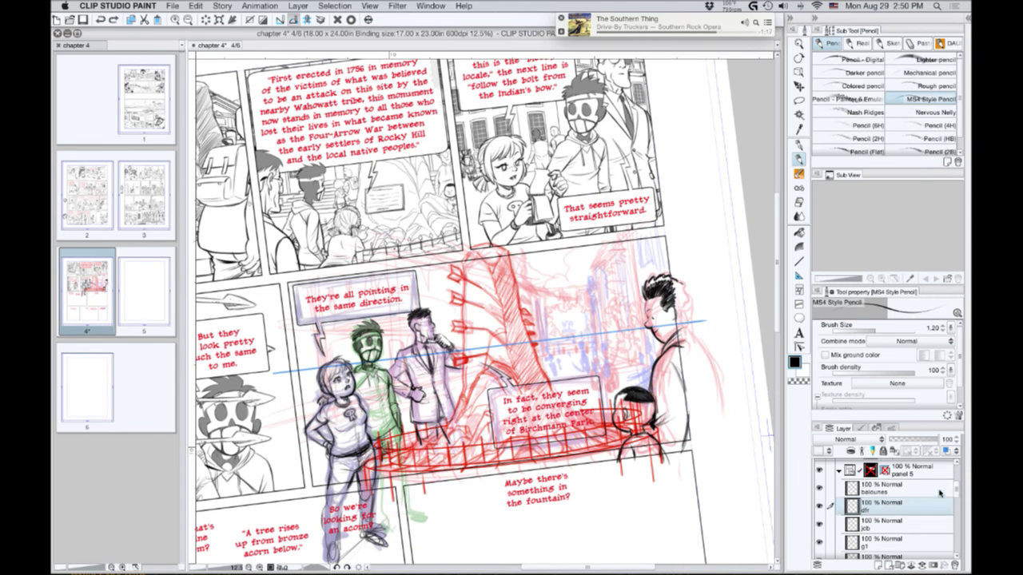
pyautogui.scroll(-3, 951, 495)
pyautogui.click(887, 547)
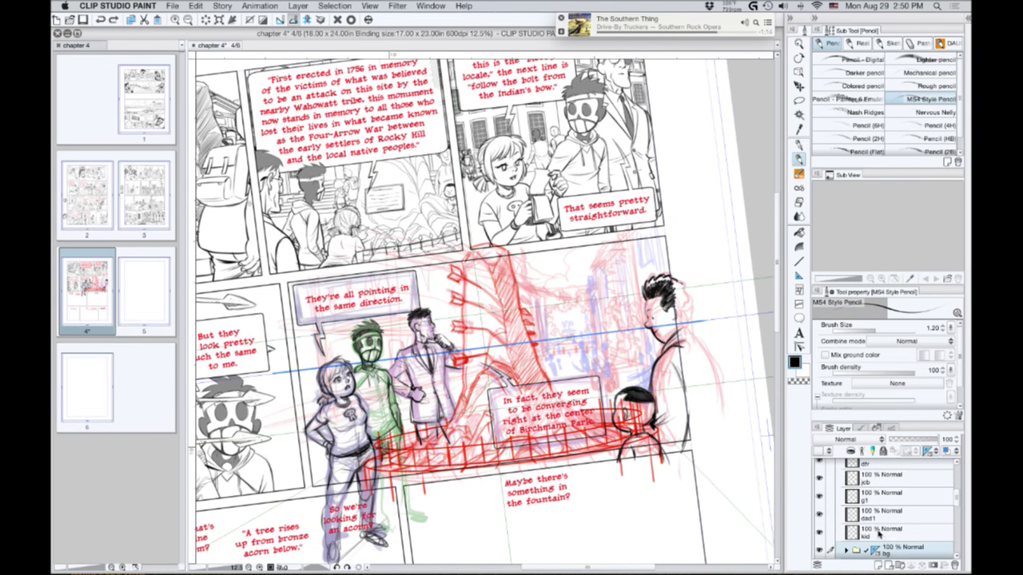
pyautogui.scroll(-3, 882, 505)
pyautogui.click(877, 509)
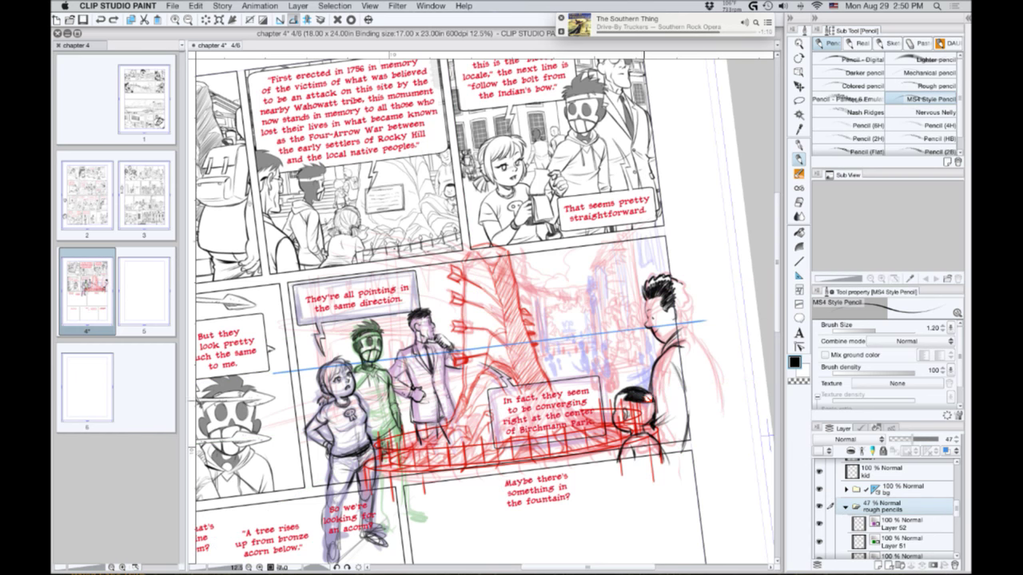
pyautogui.press('m')
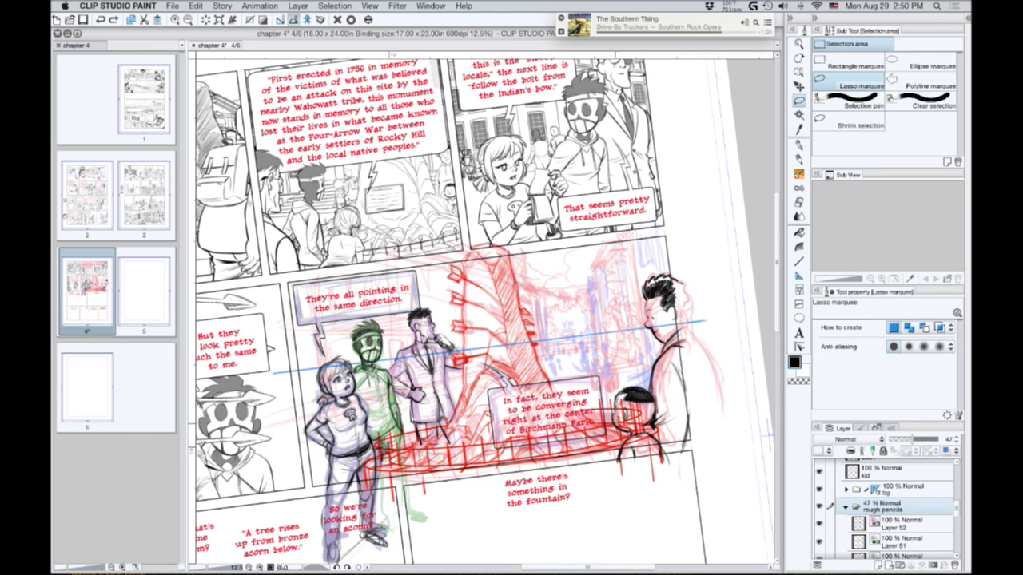
pyautogui.moveTo(633, 433)
pyautogui.mouseDown()
pyautogui.moveTo(621, 452)
pyautogui.moveTo(651, 499)
pyautogui.moveTo(619, 376)
pyautogui.moveTo(593, 389)
pyautogui.moveTo(612, 386)
pyautogui.mouseUp()
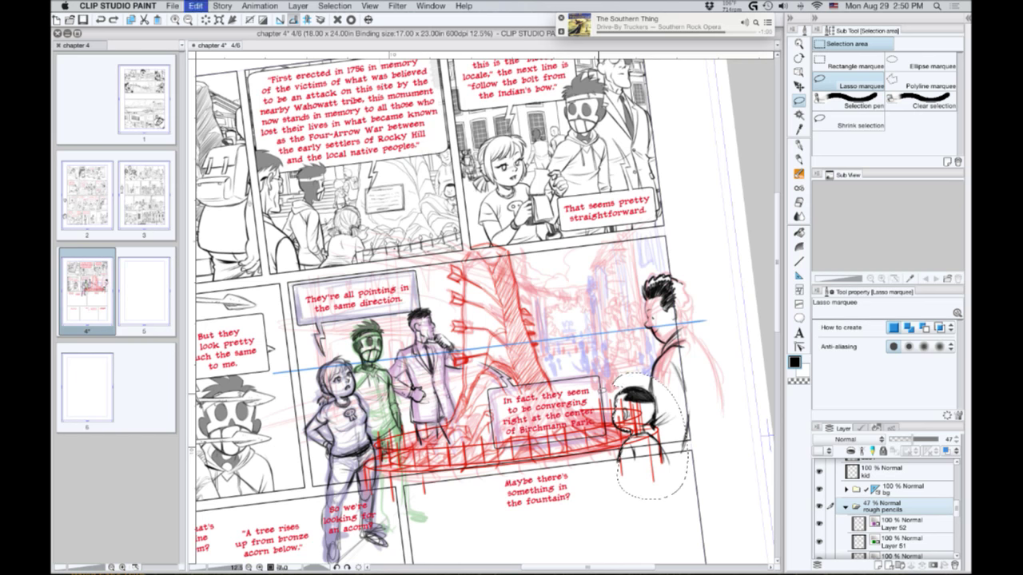
# Clear the red fence lines inside the selection from the bg folder's monument1 group and deselect.
pyautogui.click(846, 507)
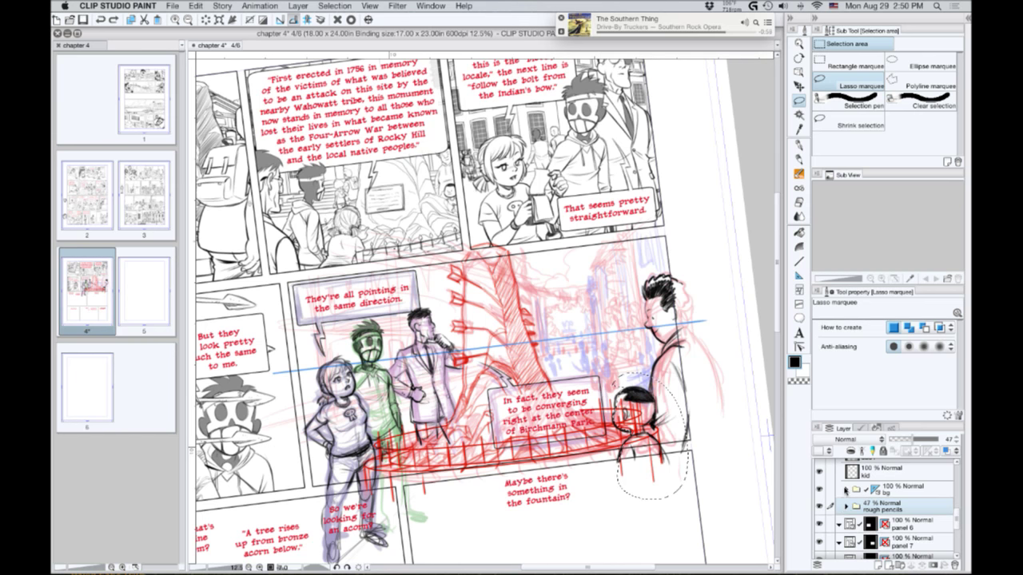
pyautogui.click(847, 489)
pyautogui.click(896, 527)
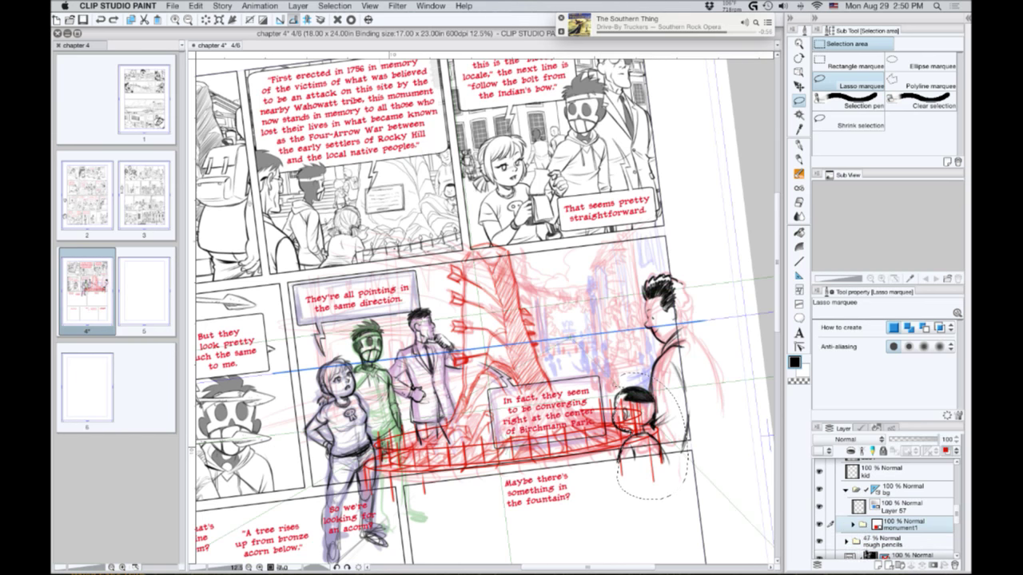
pyautogui.press('super+d')
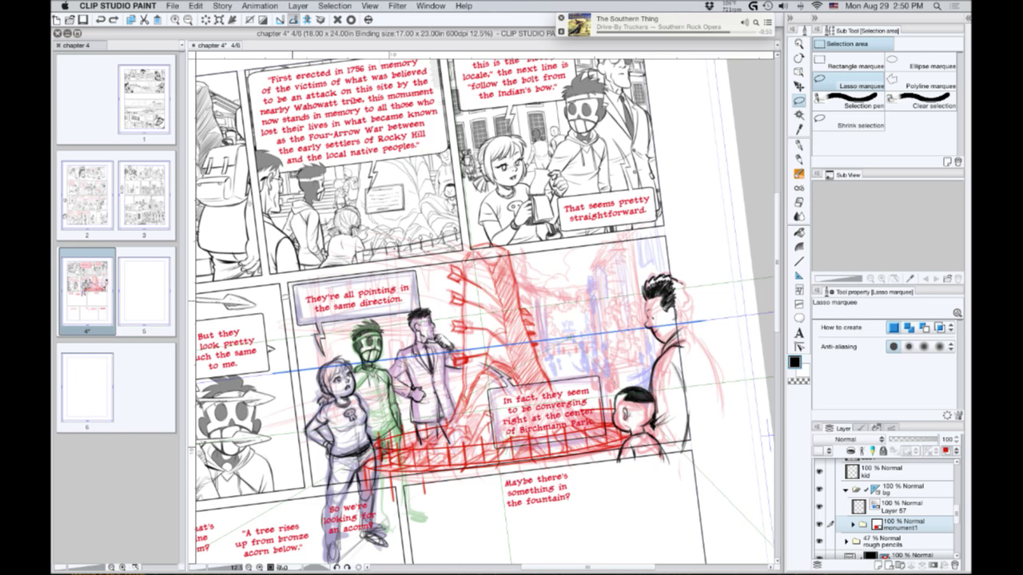
# Rename the blue horizon-line layer in the bg folder "horizon" and add a new layer above it.
pyautogui.moveTo(242, 330); pyautogui.dragTo(255, 328)
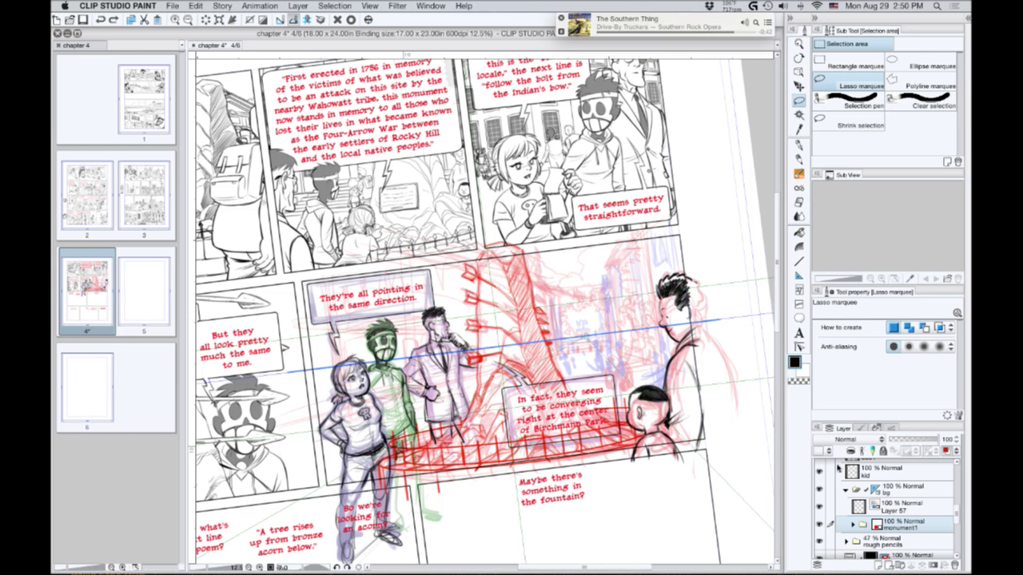
pyautogui.click(820, 509)
pyautogui.click(819, 508)
pyautogui.doubleClick(890, 510)
pyautogui.write('h')
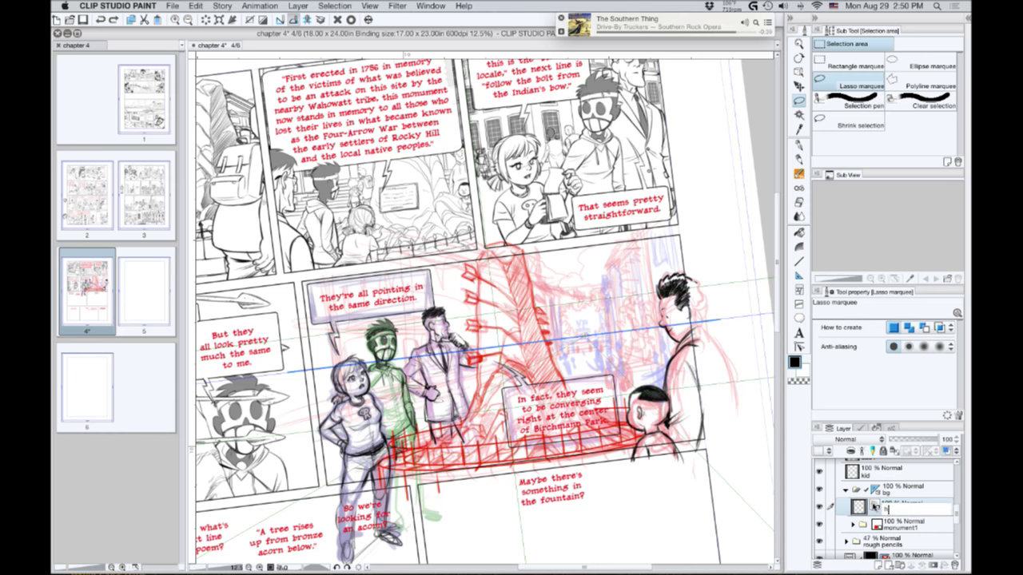
pyautogui.write('orizon')
pyautogui.press('Return')
pyautogui.click(877, 564)
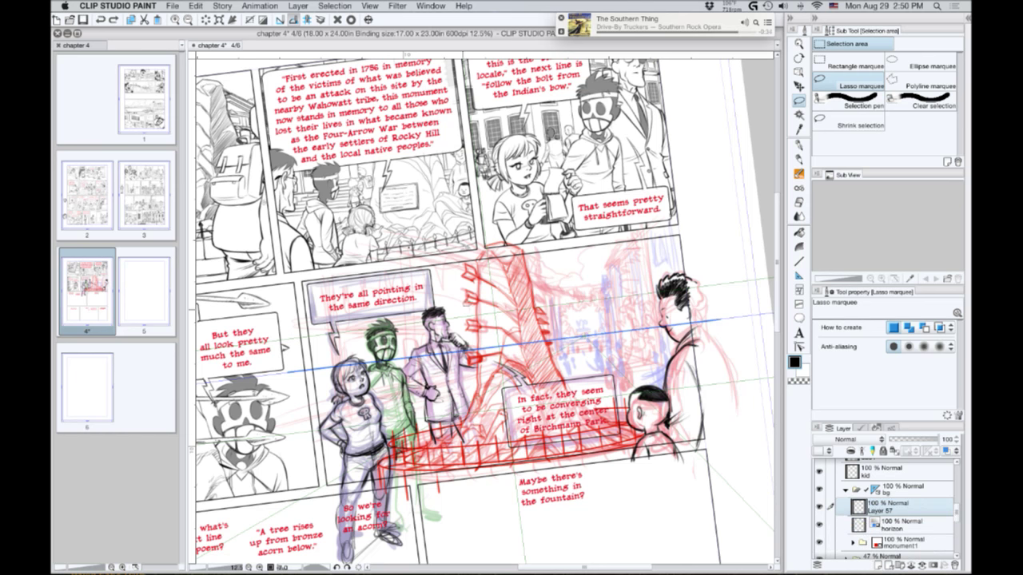
# Toggle special-ruler snapping and draw a straight vertical building edge behind the man by the fountain with the pencil at size 1.70.
pyautogui.moveTo(483, 336); pyautogui.dragTo(490, 373)
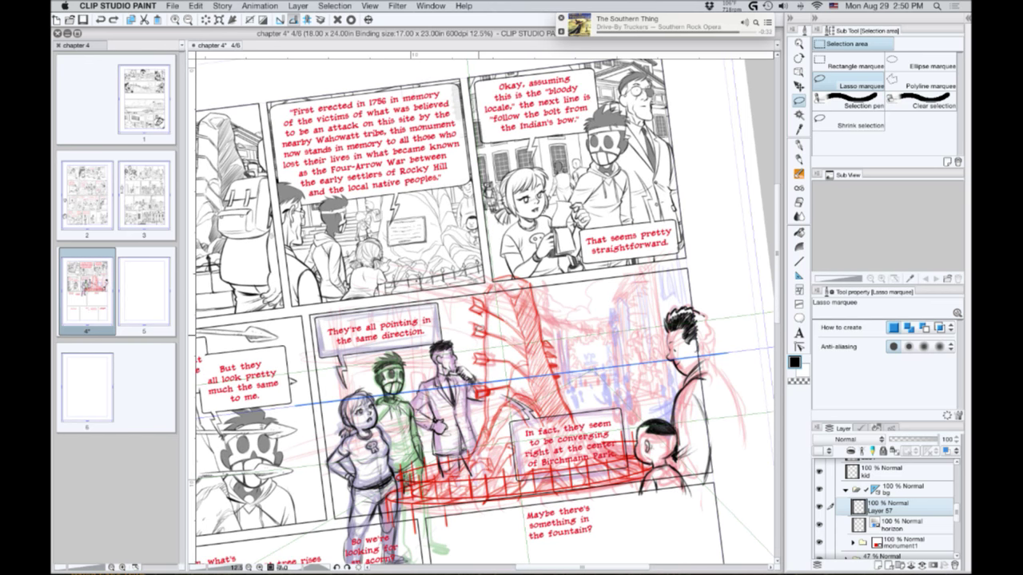
pyautogui.press('p')
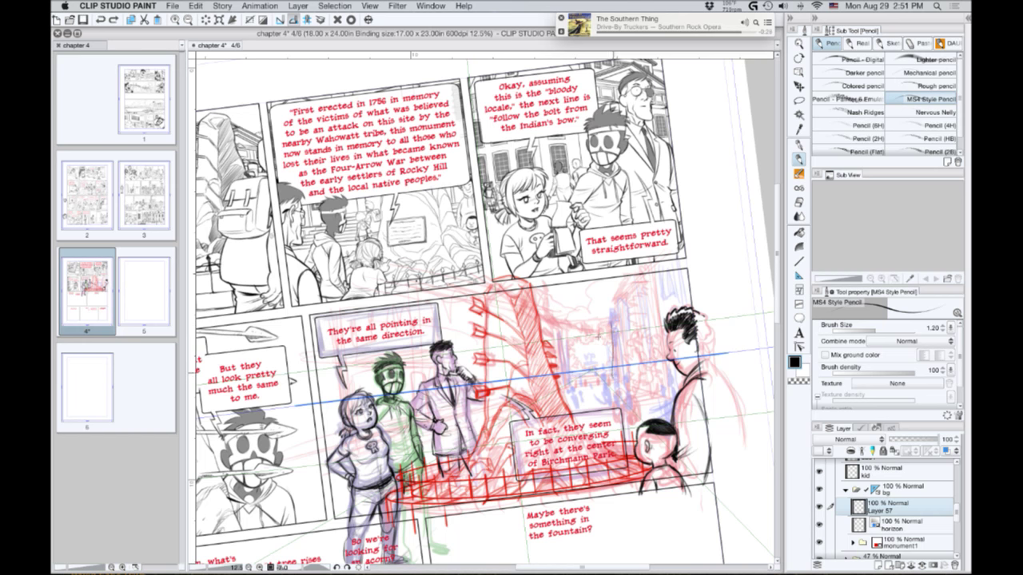
pyautogui.click(294, 19)
pyautogui.press(']')
pyautogui.press(']')
pyautogui.press(']')
pyautogui.press(']')
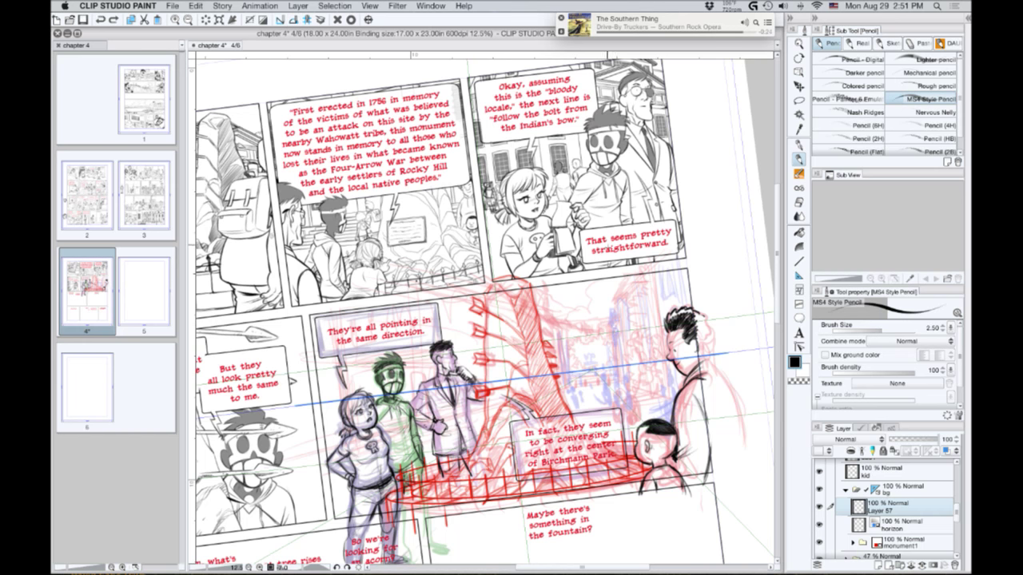
pyautogui.press('[')
pyautogui.press('[')
pyautogui.moveTo(621, 387)
pyautogui.mouseDown()
pyautogui.moveTo(612, 312)
pyautogui.moveTo(637, 230)
pyautogui.mouseUp()
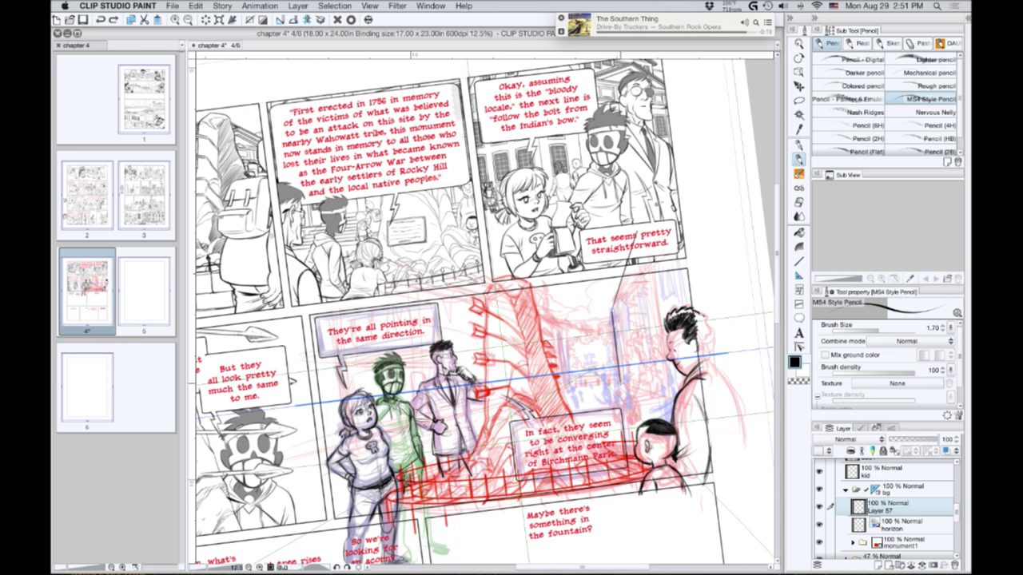
# Pencil the first perspective edges of panel 5's background building, running diagonally outward from its wall corners behind the fountain.
pyautogui.moveTo(620, 384); pyautogui.dragTo(740, 443)
pyautogui.moveTo(620, 382)
pyautogui.mouseDown()
pyautogui.moveTo(581, 392)
pyautogui.moveTo(555, 323)
pyautogui.moveTo(489, 234)
pyautogui.mouseUp()
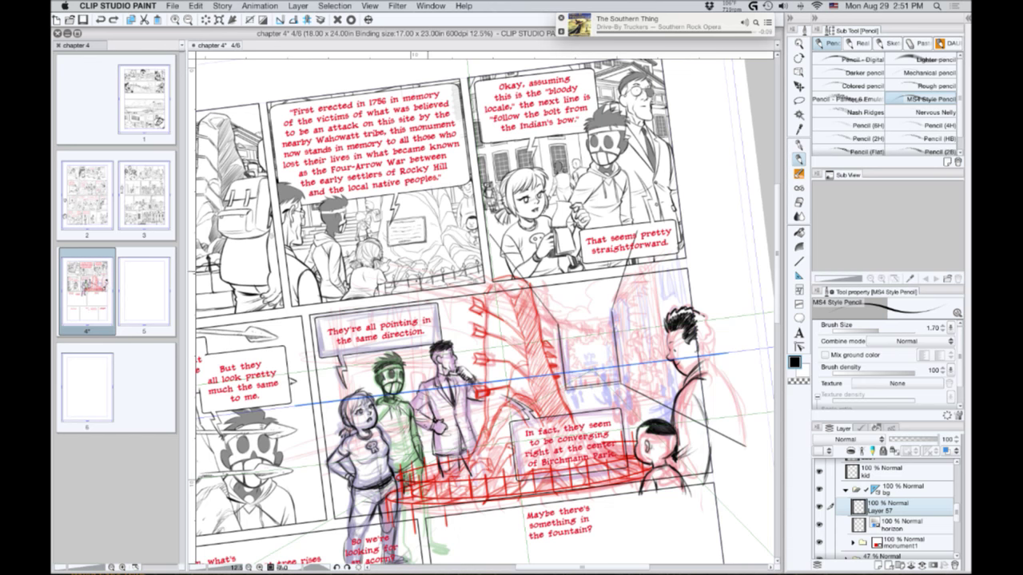
pyautogui.press('super+z')
pyautogui.moveTo(554, 329); pyautogui.dragTo(472, 240)
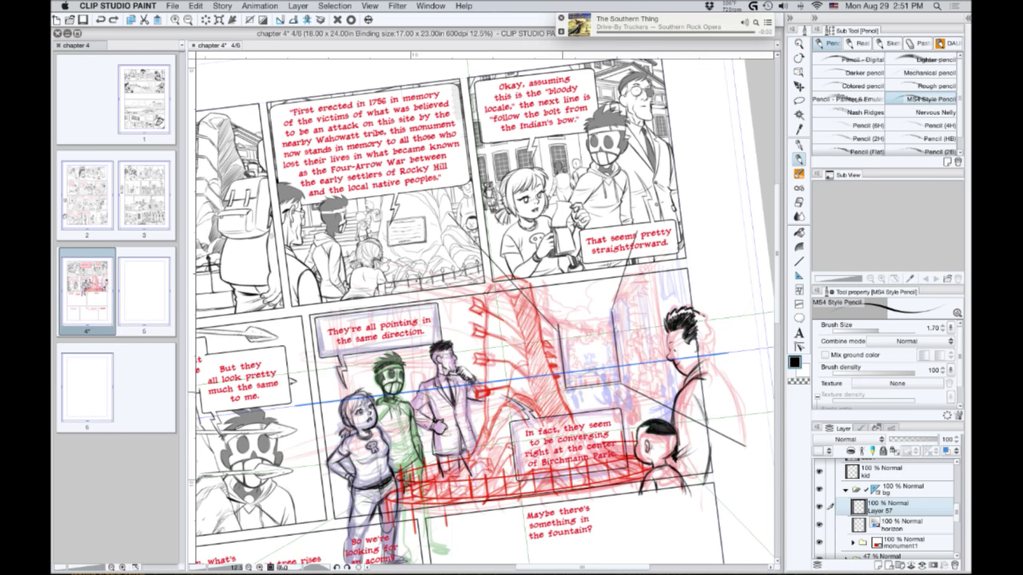
pyautogui.moveTo(553, 403); pyautogui.dragTo(364, 549)
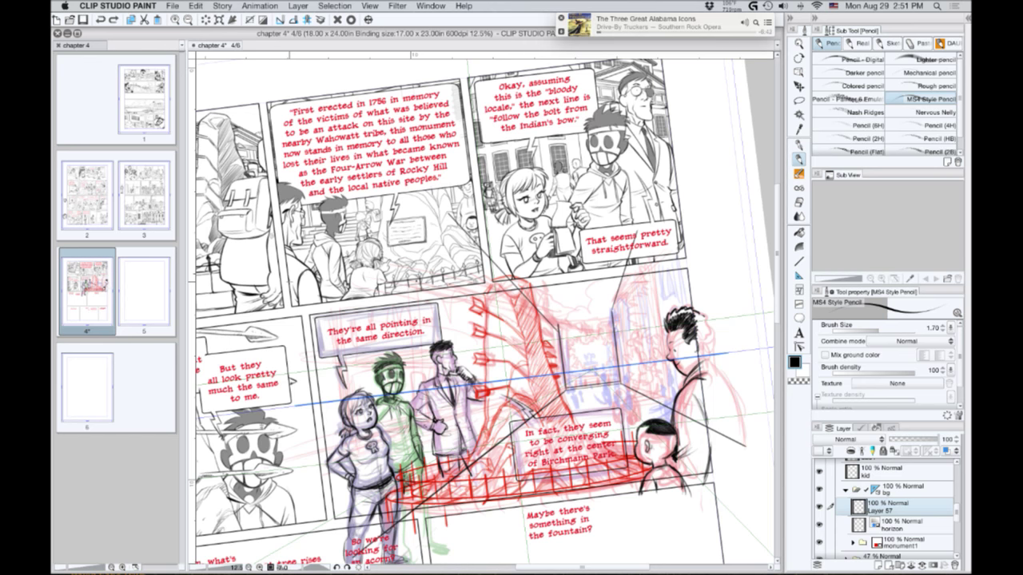
# Draw long ruler-guided perspective lines across the page, one running from below panel 4 through panel 5 to the man's head.
pyautogui.moveTo(448, 392); pyautogui.dragTo(399, 307)
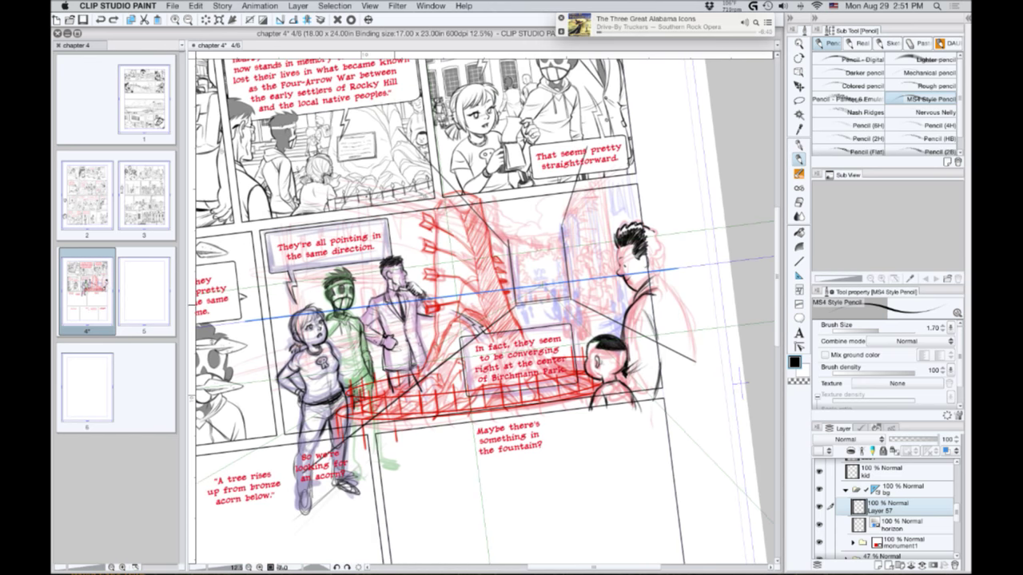
pyautogui.keyDown('alt'); pyautogui.click(385, 304); pyautogui.keyUp('alt')
pyautogui.keyDown('alt'); pyautogui.click(378, 288); pyautogui.keyUp('alt')
pyautogui.moveTo(376, 356); pyautogui.dragTo(545, 434)
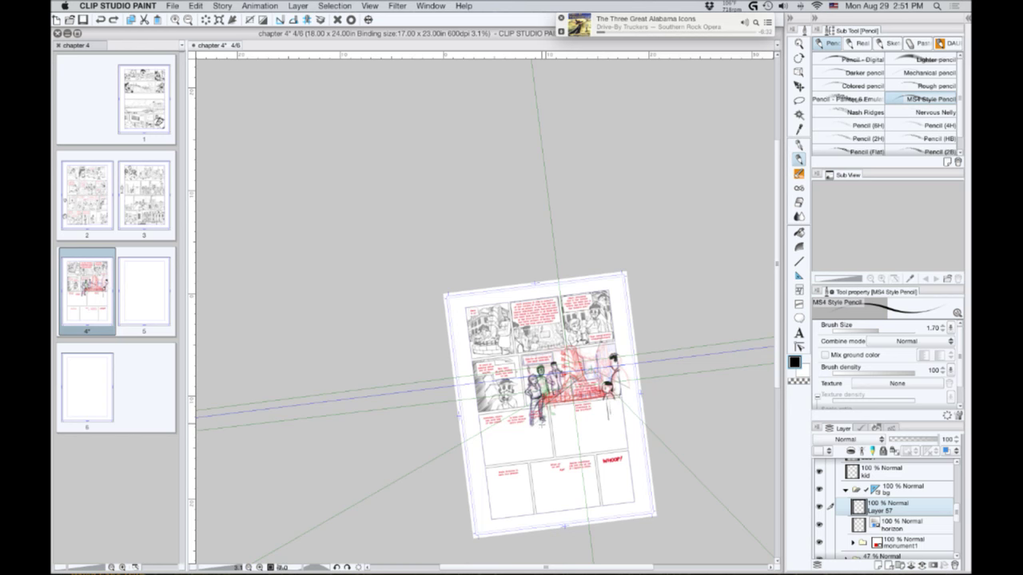
pyautogui.moveTo(543, 422); pyautogui.dragTo(618, 430)
pyautogui.moveTo(457, 421); pyautogui.dragTo(495, 406)
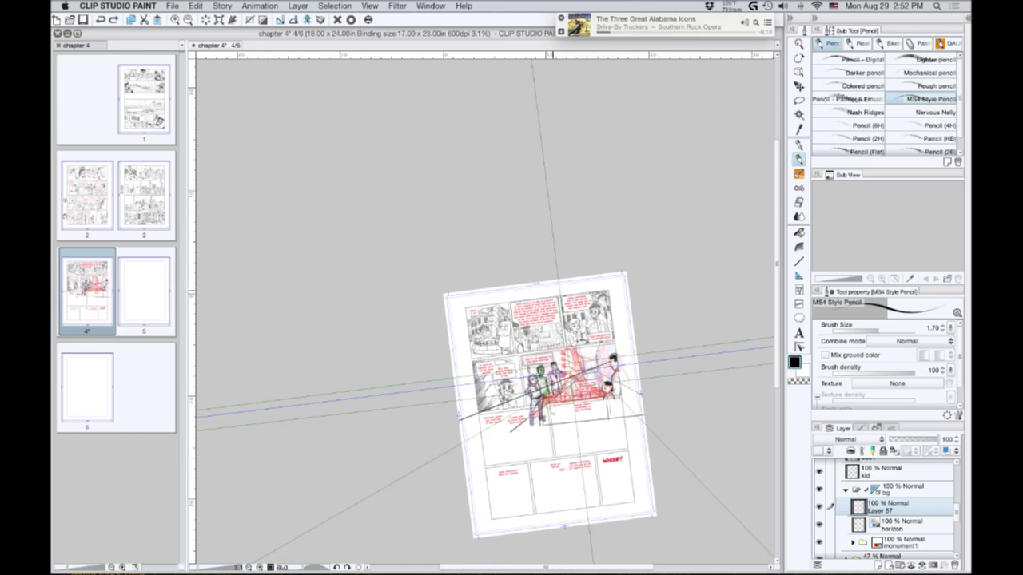
# Draw a heavy diagonal roofline from the top of panel 5's monument up into the panel above, undoing the stray stroke.
pyautogui.scroll(3, 540, 382)
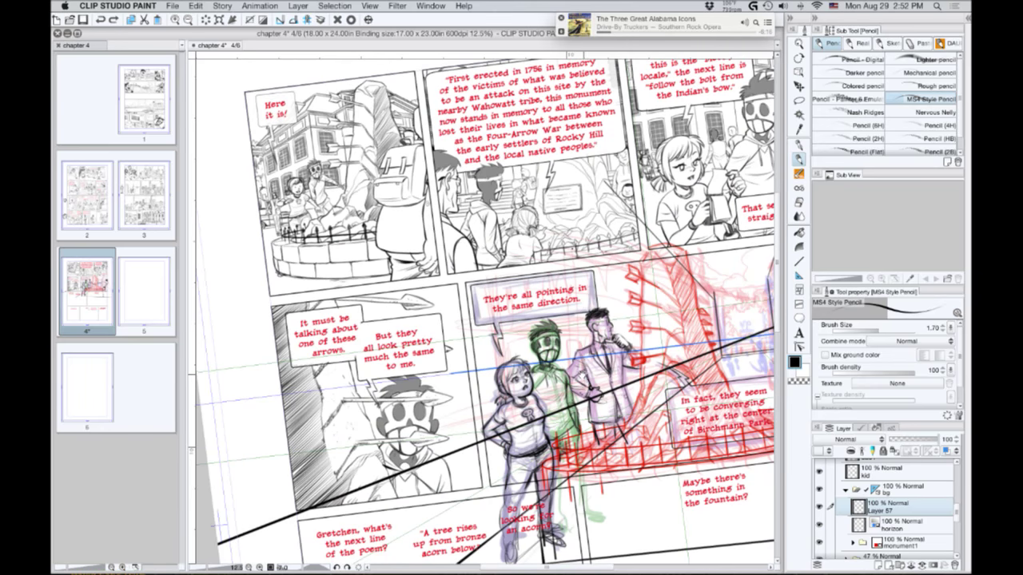
pyautogui.moveTo(584, 376); pyautogui.dragTo(461, 420)
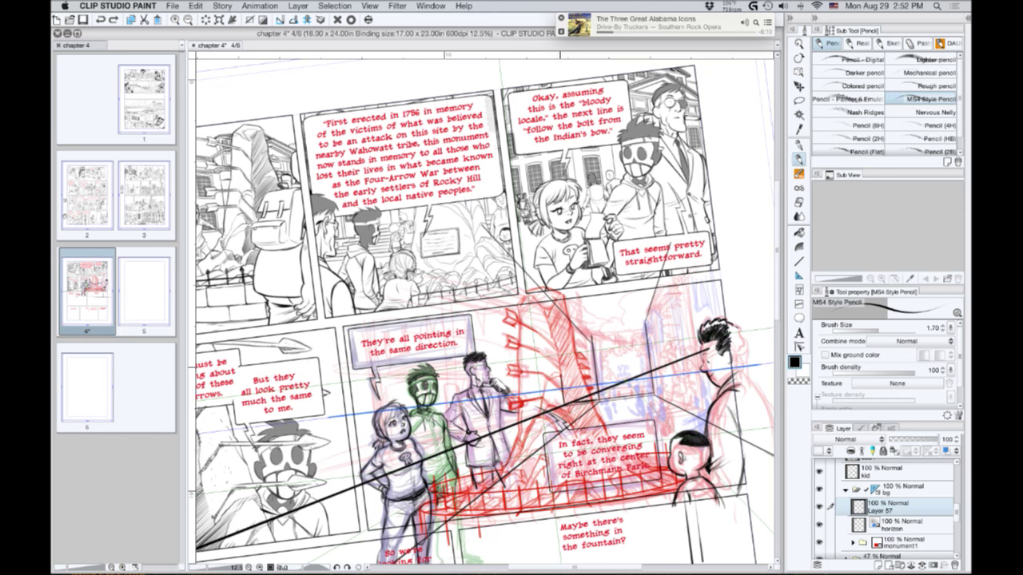
pyautogui.moveTo(555, 325)
pyautogui.mouseDown()
pyautogui.moveTo(553, 314)
pyautogui.moveTo(519, 312)
pyautogui.moveTo(501, 277)
pyautogui.moveTo(413, 205)
pyautogui.mouseUp()
pyautogui.press('super+z')
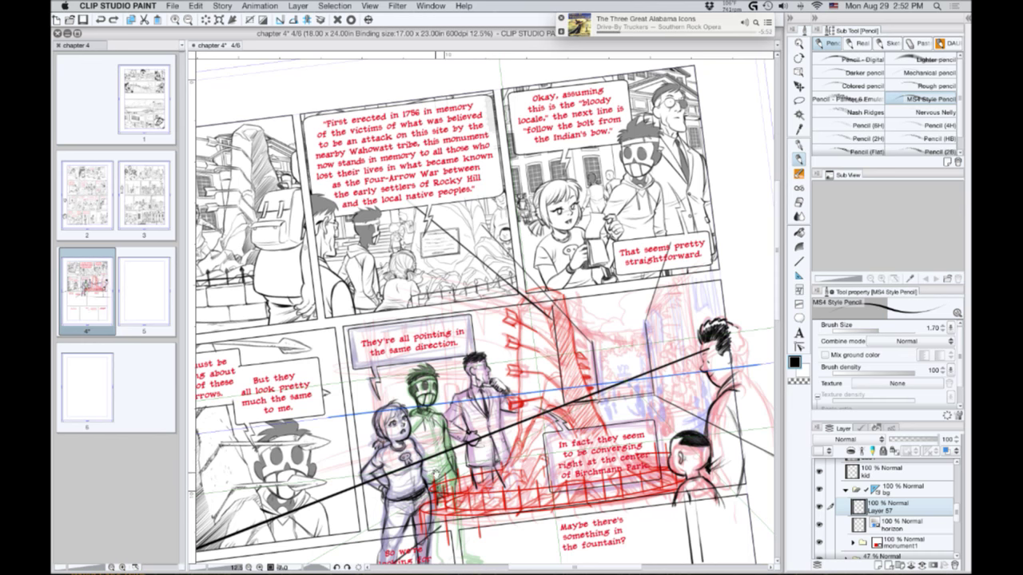
# Erase the stretch of the long perspective line that crosses the background building between the monument and the man's head.
pyautogui.moveTo(436, 476); pyautogui.dragTo(591, 274)
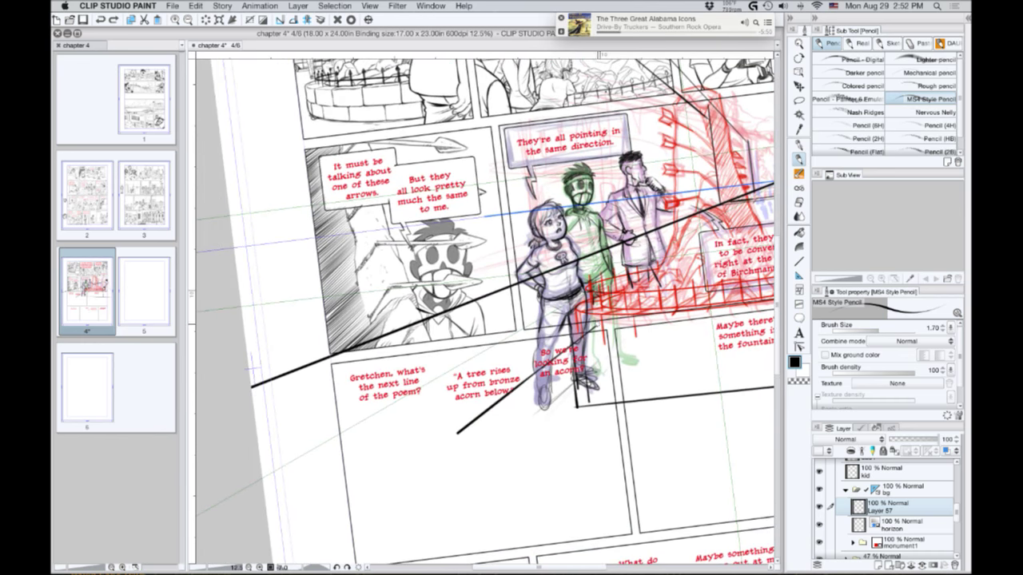
pyautogui.moveTo(598, 323)
pyautogui.mouseDown()
pyautogui.moveTo(456, 435)
pyautogui.moveTo(425, 441)
pyautogui.moveTo(373, 520)
pyautogui.moveTo(346, 529)
pyautogui.mouseUp()
pyautogui.moveTo(349, 333); pyautogui.dragTo(366, 380)
pyautogui.moveTo(315, 427); pyautogui.dragTo(375, 390)
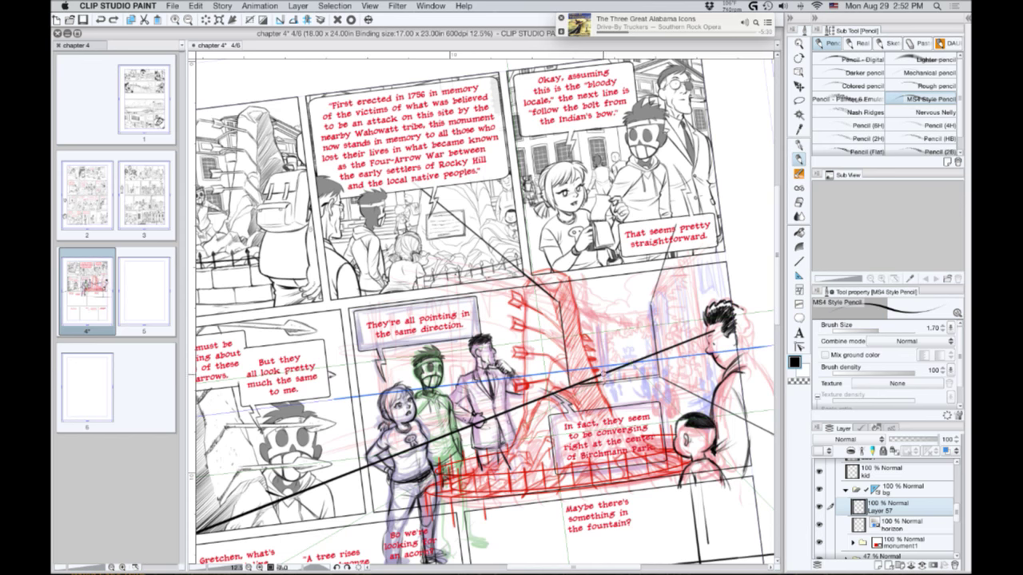
pyautogui.moveTo(601, 374)
pyautogui.mouseDown()
pyautogui.moveTo(589, 379)
pyautogui.moveTo(653, 354)
pyautogui.mouseUp()
pyautogui.moveTo(710, 332); pyautogui.dragTo(656, 350)
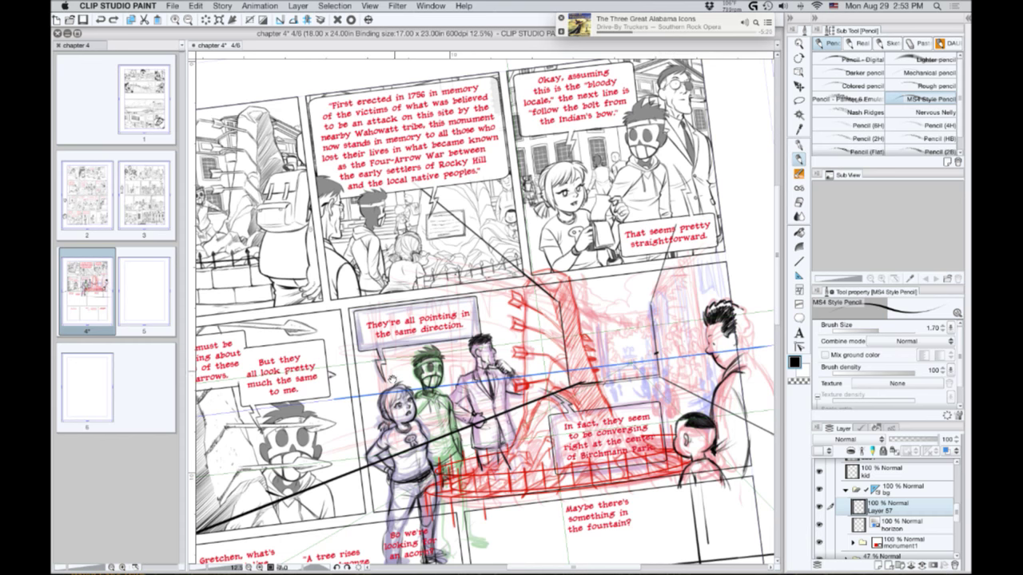
pyautogui.moveTo(394, 372); pyautogui.dragTo(428, 370)
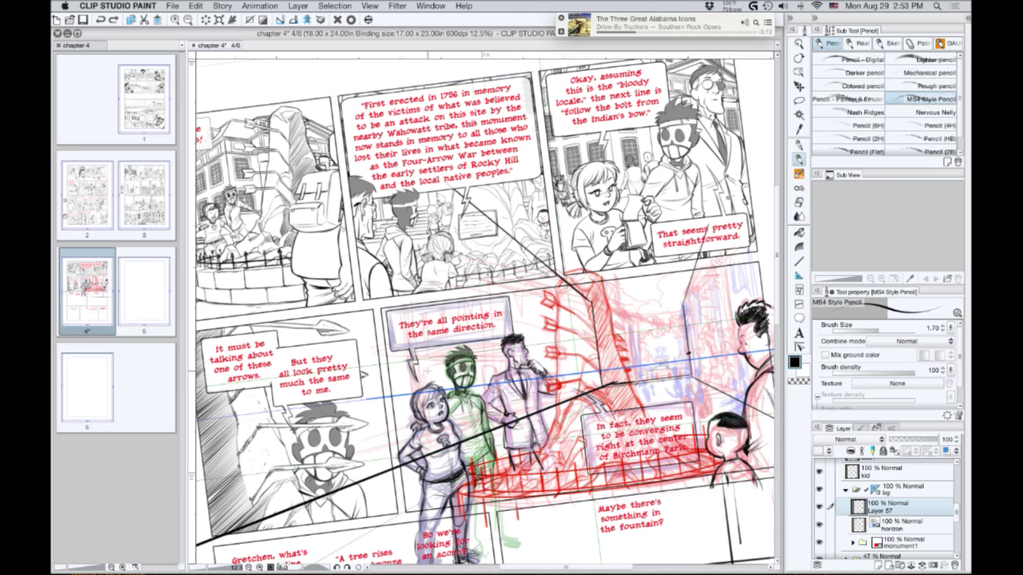
pyautogui.moveTo(387, 363); pyautogui.dragTo(327, 364)
pyautogui.scroll(1, 416, 379)
pyautogui.hscroll(5, 326, 364)
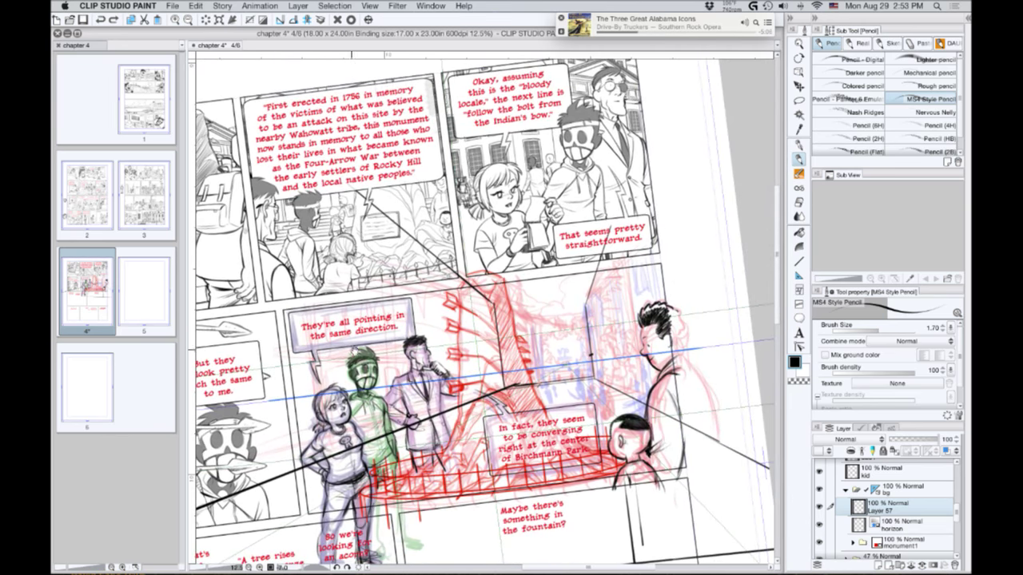
pyautogui.moveTo(312, 330); pyautogui.dragTo(461, 391)
pyautogui.hscroll(-6, 461, 390)
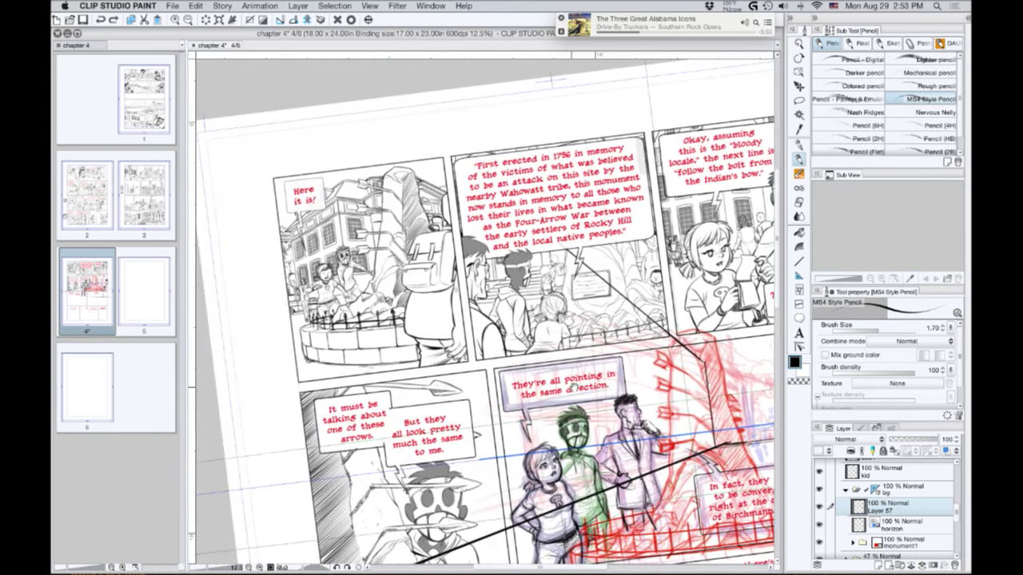
pyautogui.scroll(-4, 571, 404)
pyautogui.hscroll(3, 570, 404)
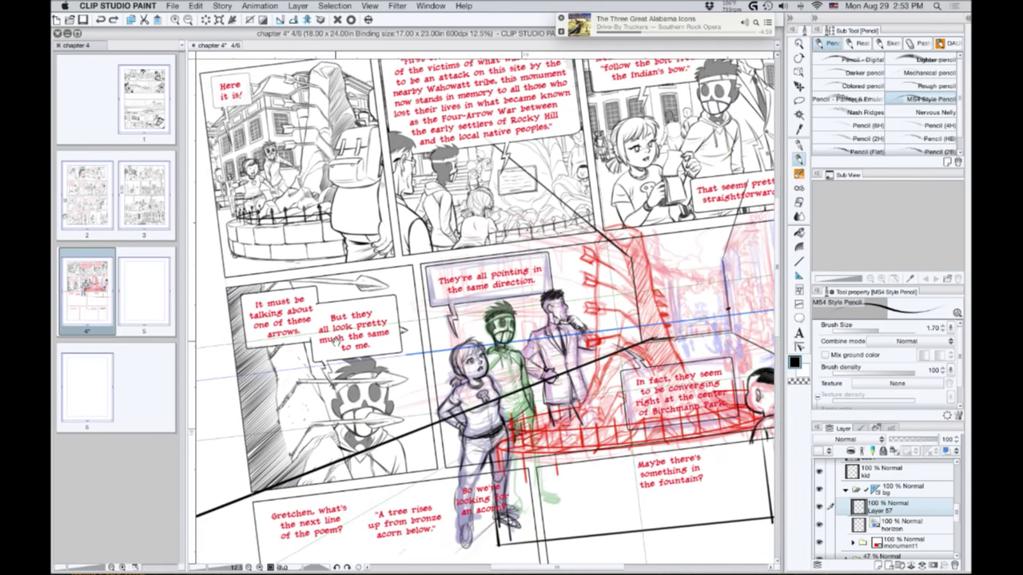
pyautogui.moveTo(335, 342); pyautogui.dragTo(307, 409)
pyautogui.hscroll(2, 312, 409)
pyautogui.scroll(1, 312, 409)
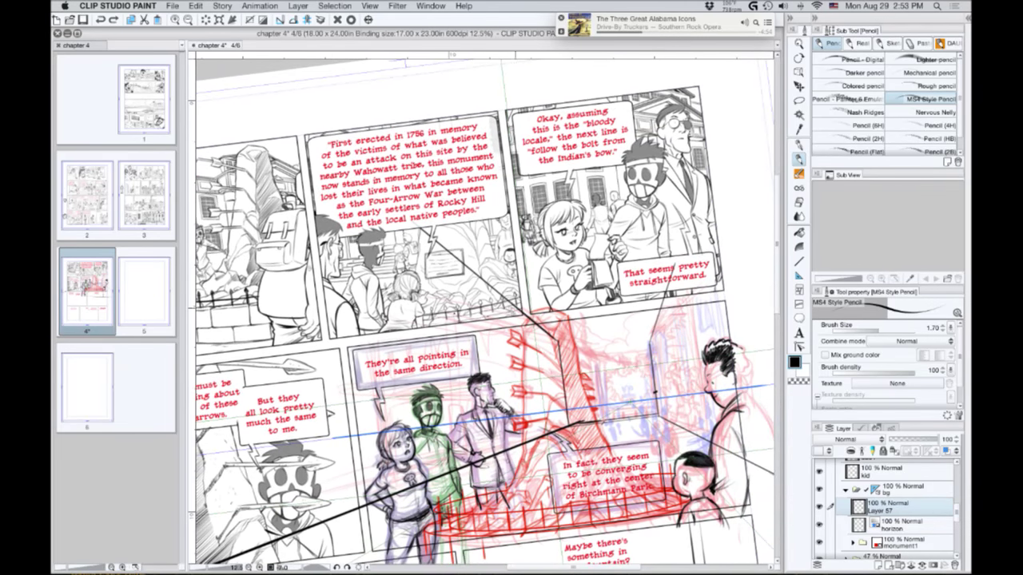
# Draw a vertical building guide line just left of the arrow-studded monument in the fountain panel.
pyautogui.moveTo(508, 302)
pyautogui.mouseDown()
pyautogui.moveTo(527, 431)
pyautogui.moveTo(477, 286)
pyautogui.mouseUp()
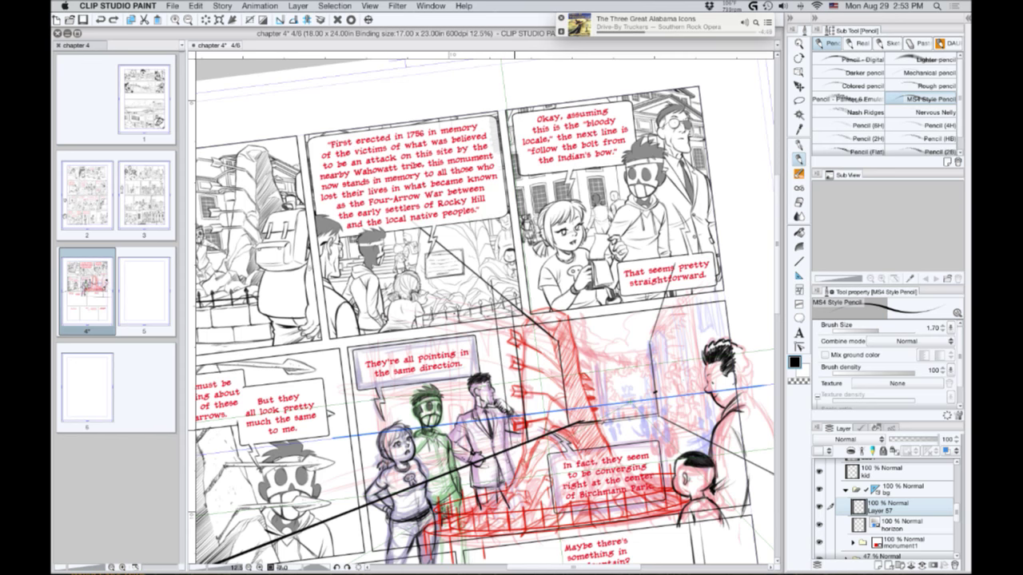
pyautogui.hotkey('ctrl', 'z')
pyautogui.moveTo(518, 448); pyautogui.dragTo(504, 333)
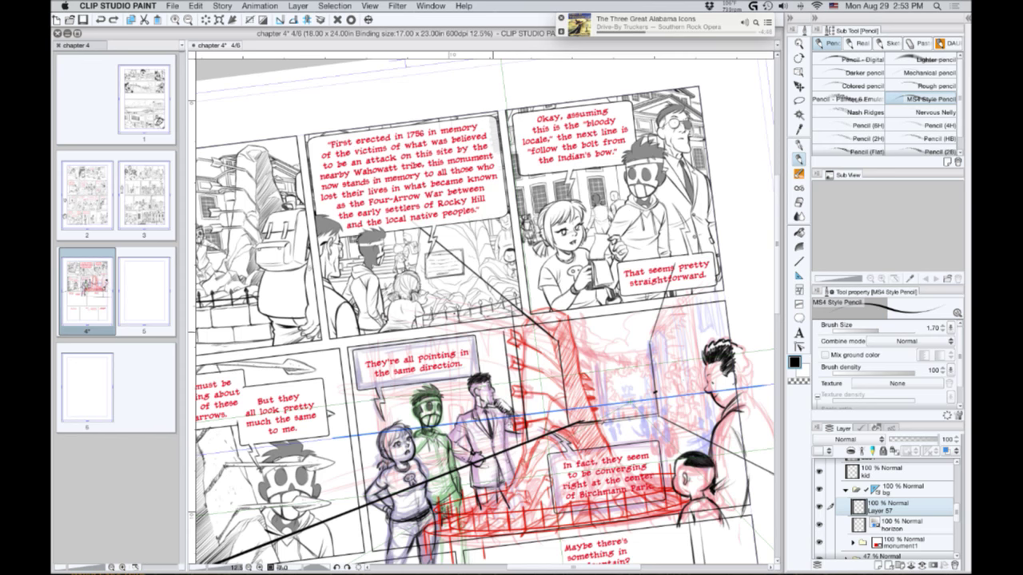
pyautogui.hotkey('ctrl', 'z')
pyautogui.moveTo(515, 448); pyautogui.dragTo(495, 297)
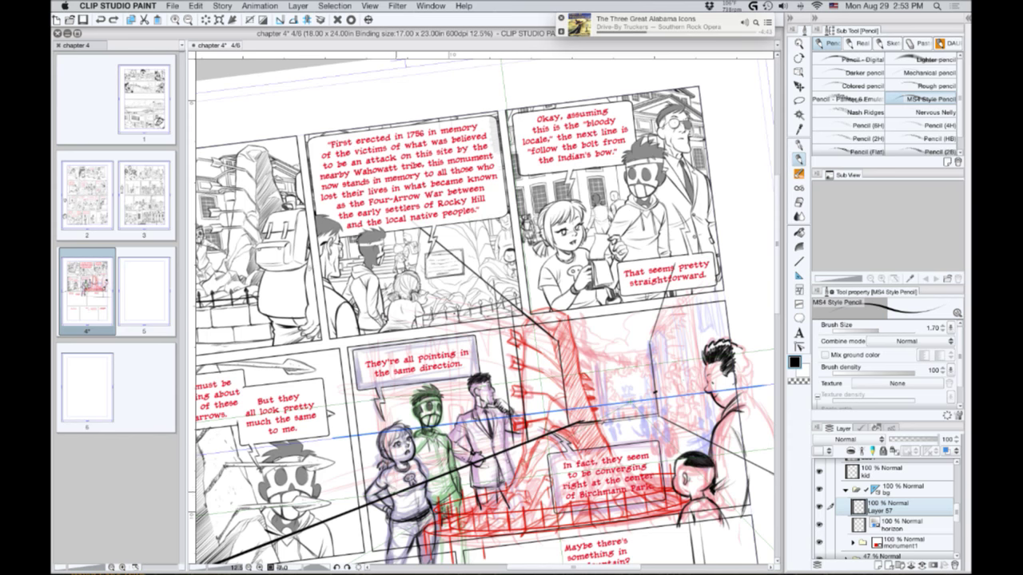
# Pencil a vertical building edge behind the girl near the left border of the fountain panel.
pyautogui.moveTo(393, 489)
pyautogui.mouseDown()
pyautogui.moveTo(381, 342)
pyautogui.moveTo(391, 489)
pyautogui.mouseUp()
pyautogui.hotkey('ctrl', 'z')
pyautogui.moveTo(393, 337); pyautogui.dragTo(405, 446)
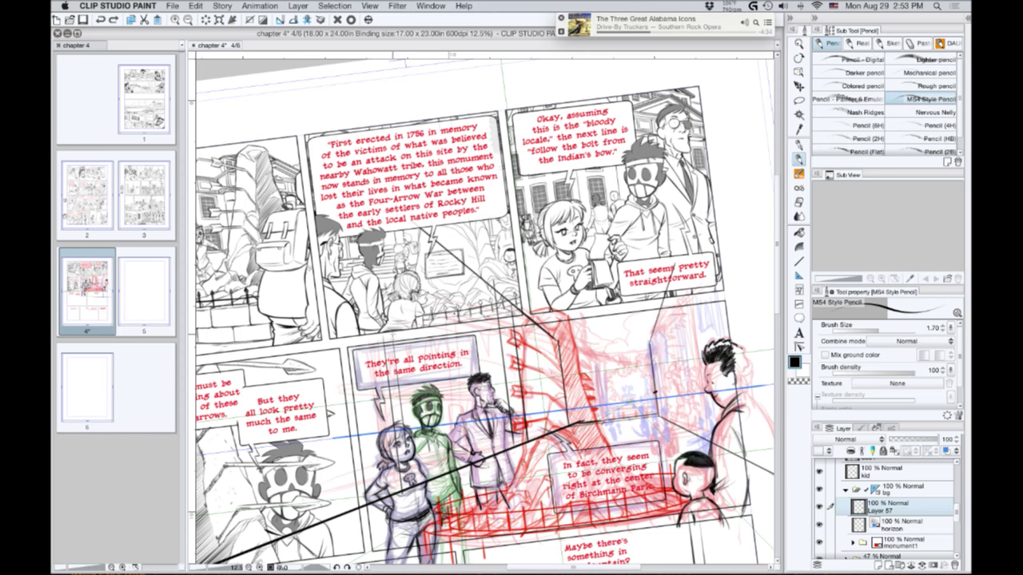
pyautogui.moveTo(391, 335); pyautogui.dragTo(406, 448)
# Draw the vertical edges of the building right of the monument and a perspective line running back from it.
pyautogui.moveTo(707, 441)
pyautogui.mouseDown()
pyautogui.moveTo(692, 294)
pyautogui.moveTo(678, 285)
pyautogui.mouseUp()
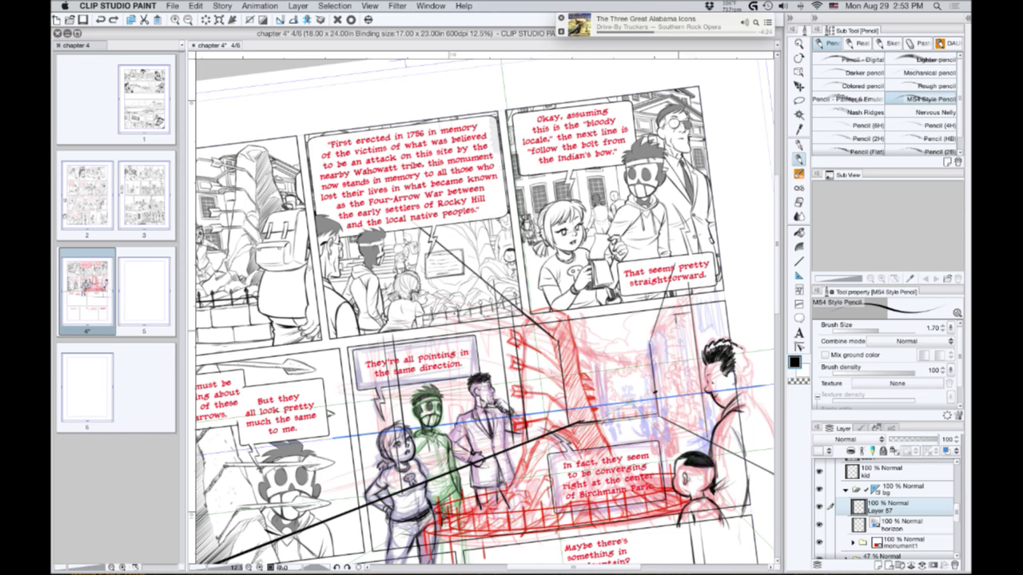
pyautogui.moveTo(675, 322)
pyautogui.mouseDown()
pyautogui.moveTo(687, 428)
pyautogui.moveTo(703, 428)
pyautogui.mouseUp()
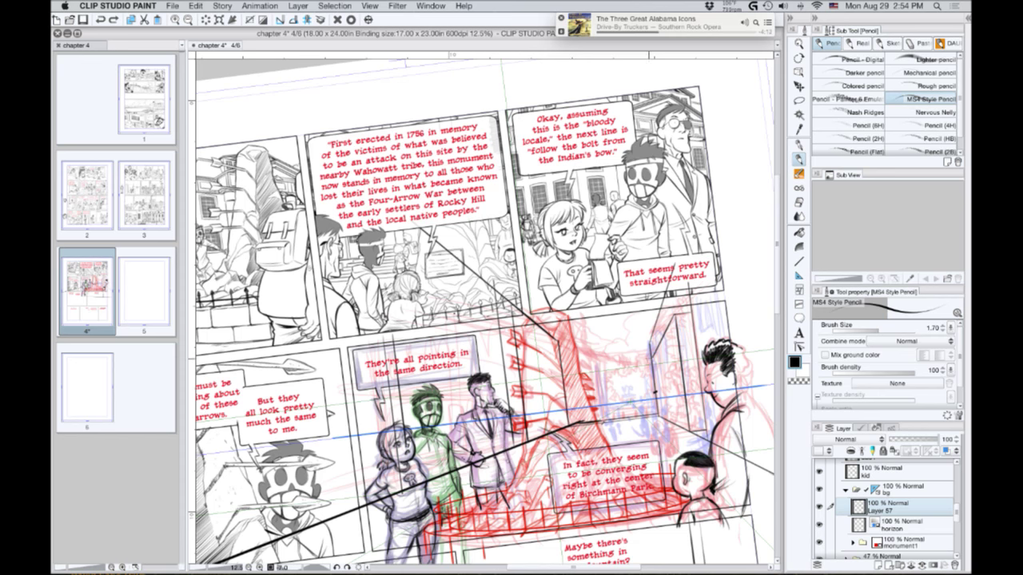
pyautogui.moveTo(650, 359); pyautogui.dragTo(561, 370)
# Pencil a vertical building edge between the green figure and the suited man, undoing and redrawing the strokes that miss.
pyautogui.moveTo(557, 329)
pyautogui.mouseDown()
pyautogui.moveTo(558, 363)
pyautogui.moveTo(433, 315)
pyautogui.mouseUp()
pyautogui.press('super+z')
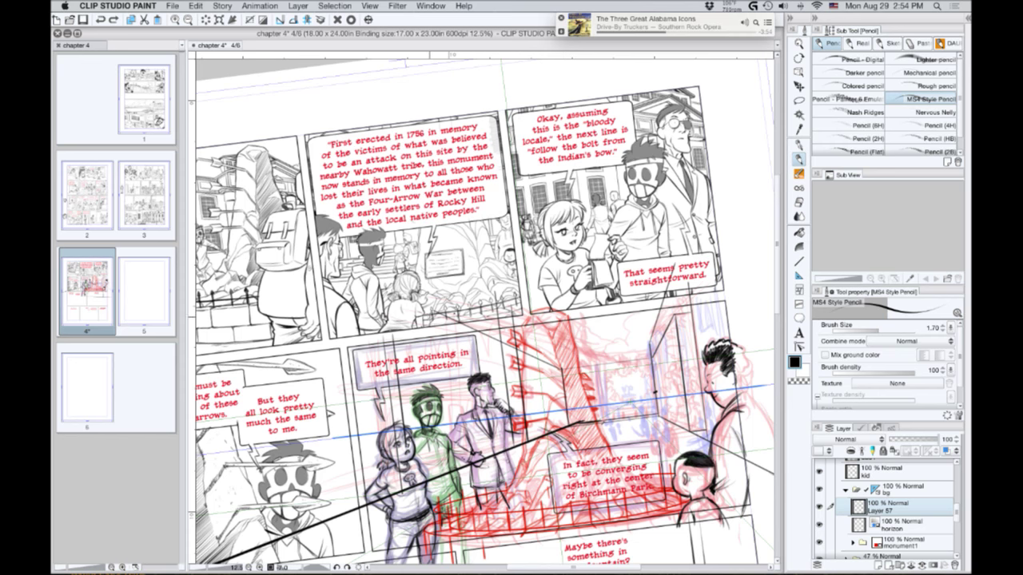
pyautogui.moveTo(429, 332); pyautogui.dragTo(446, 446)
pyautogui.press('super+z')
pyautogui.moveTo(443, 319); pyautogui.dragTo(461, 466)
pyautogui.moveTo(429, 314)
pyautogui.mouseDown()
pyautogui.moveTo(441, 422)
pyautogui.moveTo(437, 368)
pyautogui.mouseUp()
pyautogui.press('super+z')
pyautogui.press('super+z')
pyautogui.moveTo(459, 469); pyautogui.dragTo(439, 312)
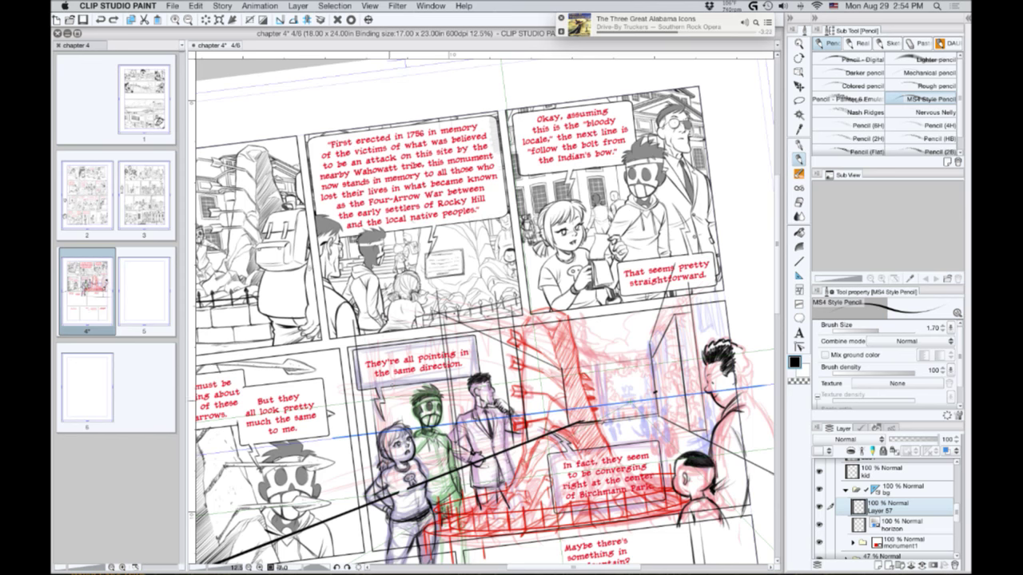
# Add a short ground-line stroke beside the girl's elbow near the fountain panel's left border.
pyautogui.moveTo(393, 496); pyautogui.dragTo(372, 329)
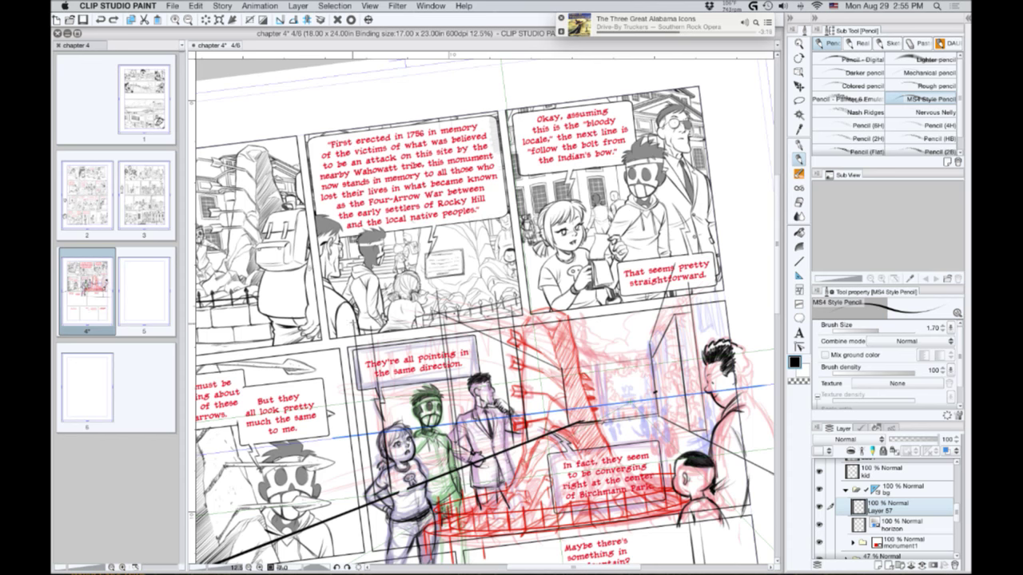
pyautogui.press('super+z')
pyautogui.moveTo(370, 501); pyautogui.dragTo(354, 507)
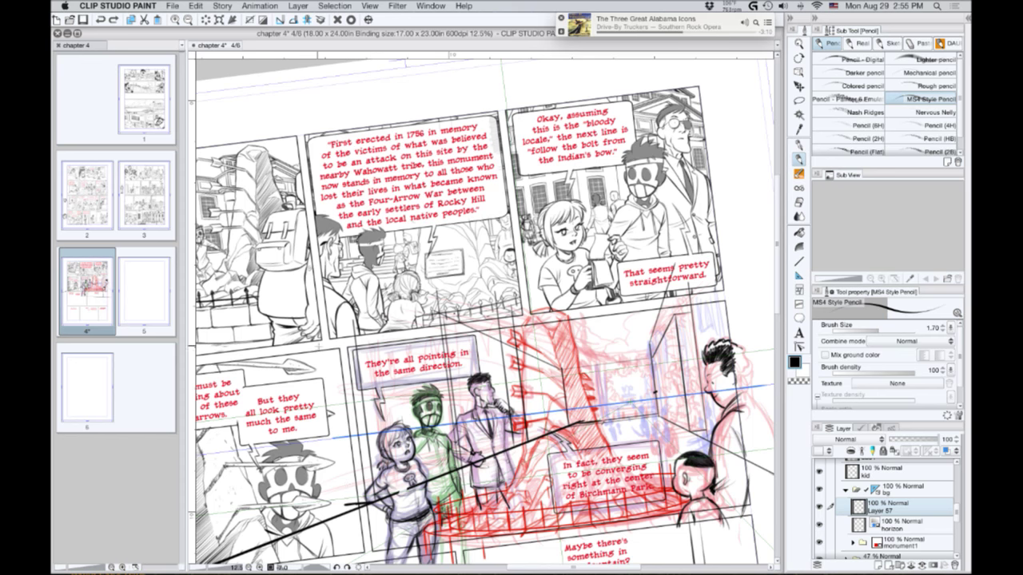
# Draw a tall vertical edge on the right-hand building, beside the standing man with spiky hair.
pyautogui.hscroll(3, 348, 372)
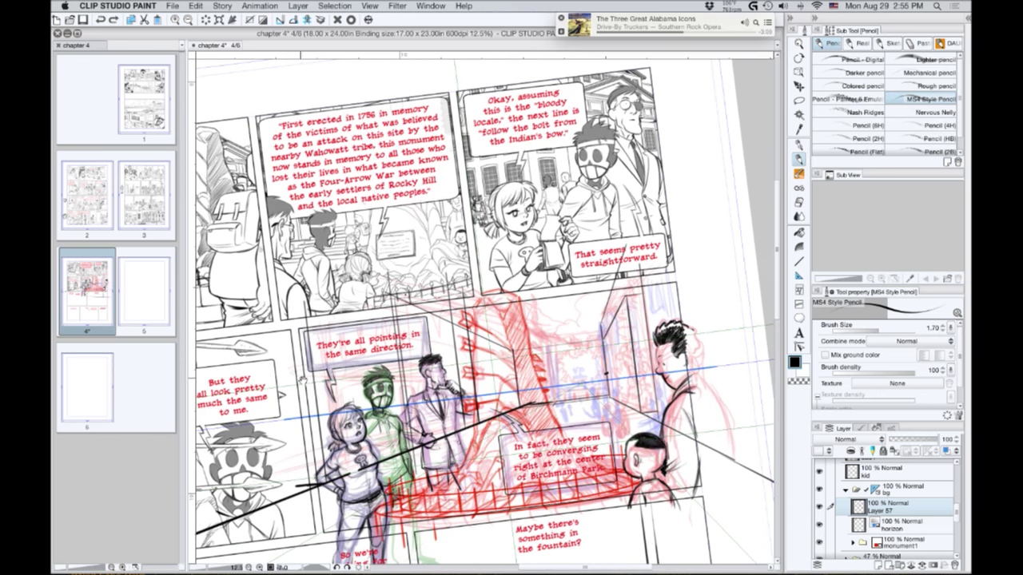
pyautogui.scroll(4, 324, 352)
pyautogui.scroll(3, 310, 408)
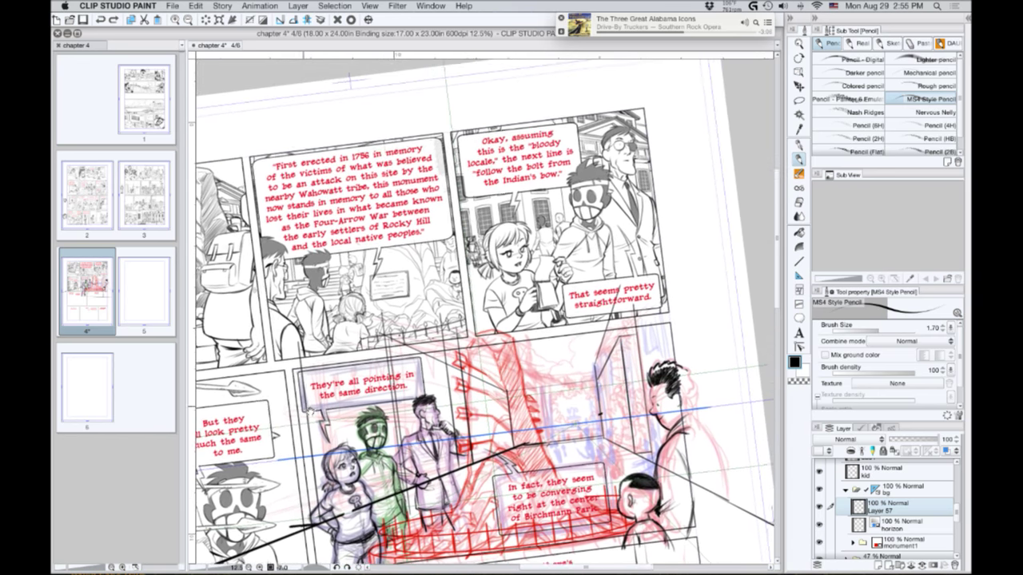
pyautogui.hscroll(-2, 301, 390)
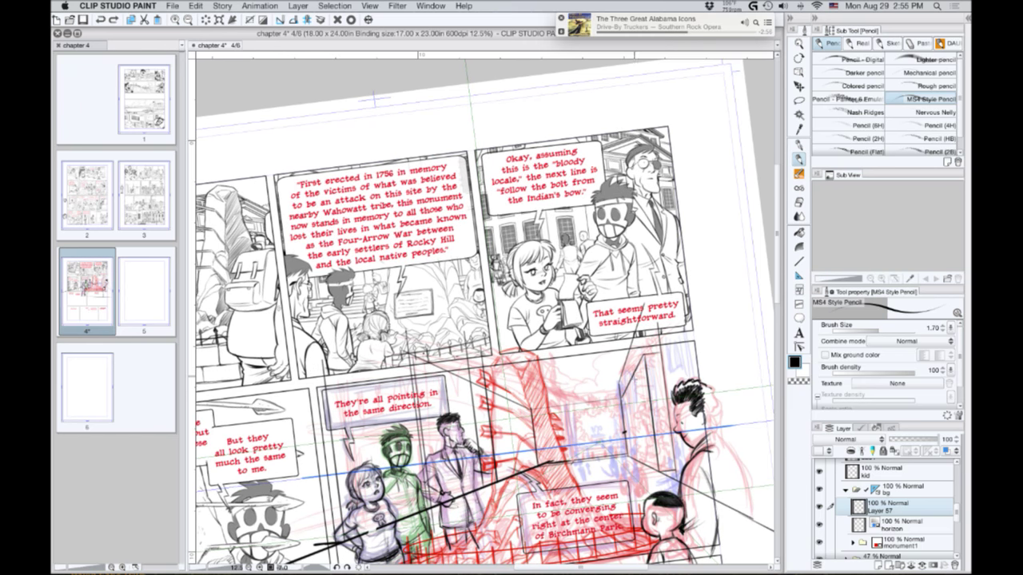
pyautogui.moveTo(634, 376)
pyautogui.mouseDown()
pyautogui.moveTo(644, 466)
pyautogui.moveTo(657, 410)
pyautogui.moveTo(652, 335)
pyautogui.mouseUp()
pyautogui.press('super+z')
pyautogui.moveTo(664, 478); pyautogui.dragTo(649, 336)
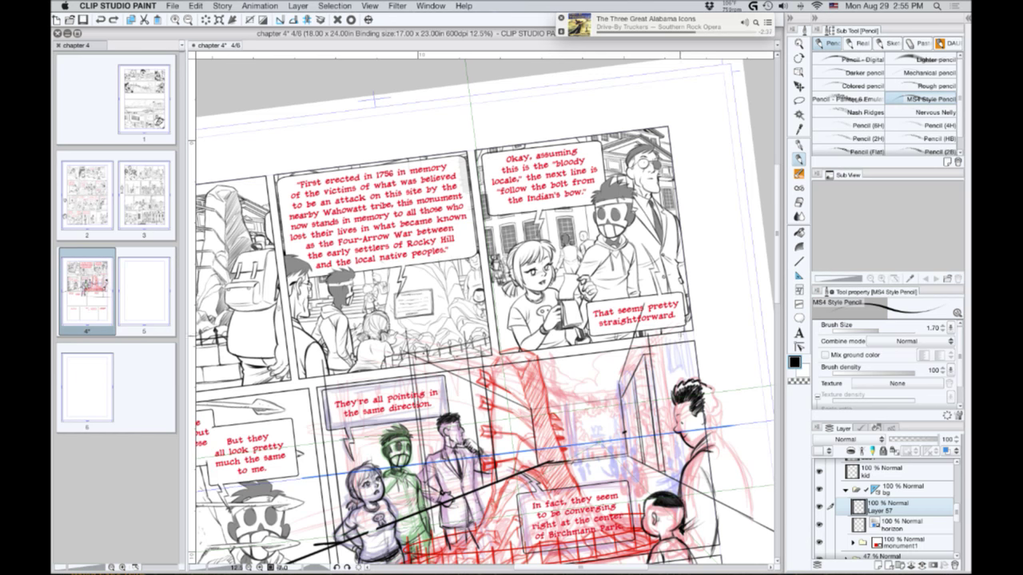
# Add more vertical lines to the right-hand building, above the spiky-haired man and along its far edge.
pyautogui.moveTo(680, 334); pyautogui.dragTo(687, 403)
pyautogui.moveTo(685, 336); pyautogui.dragTo(695, 401)
pyautogui.moveTo(689, 362); pyautogui.dragTo(694, 394)
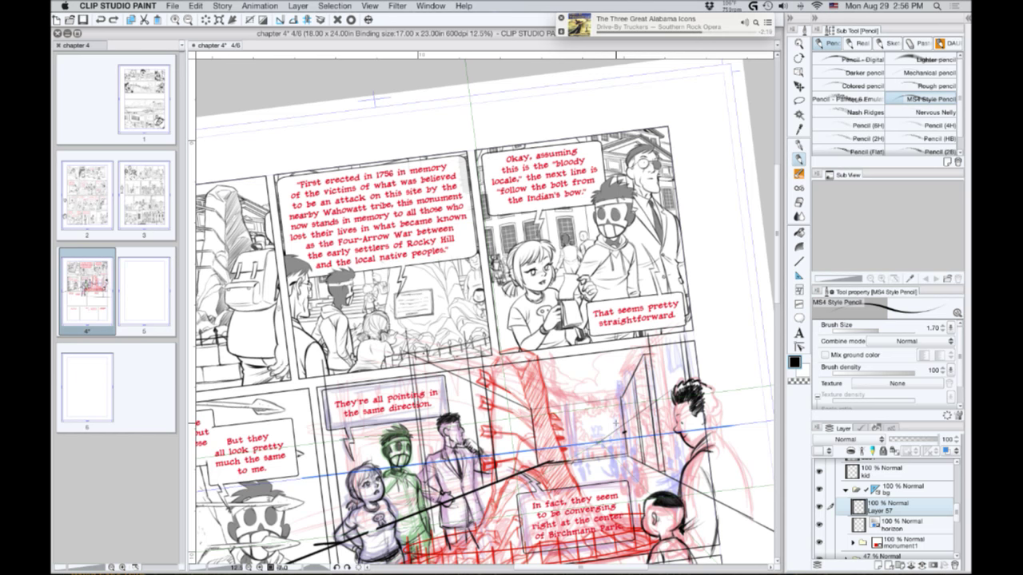
pyautogui.moveTo(622, 412); pyautogui.dragTo(613, 344)
pyautogui.moveTo(633, 391)
pyautogui.mouseDown()
pyautogui.moveTo(624, 338)
pyautogui.moveTo(642, 329)
pyautogui.mouseUp()
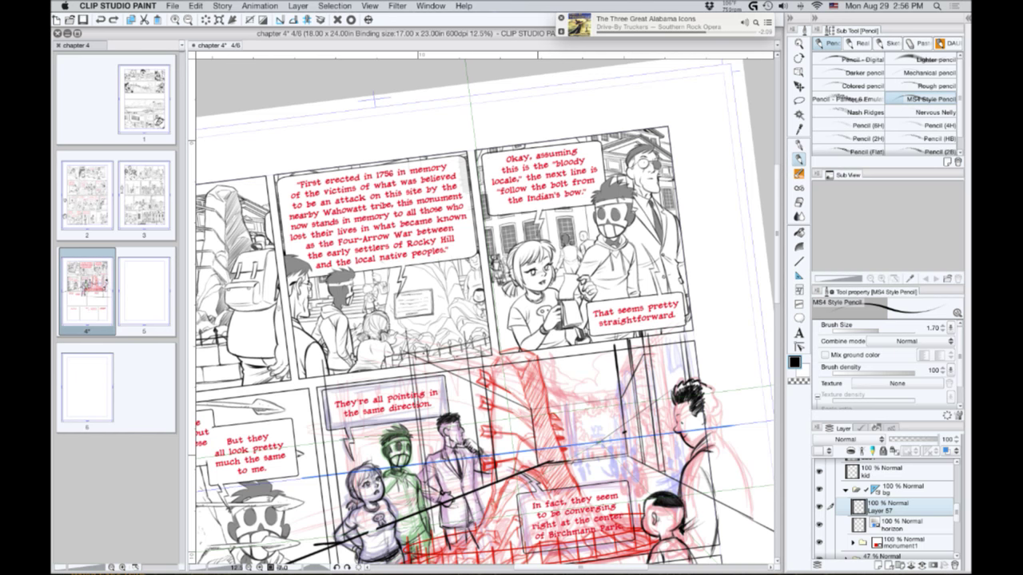
# Pencil the distant building behind the monument with a diagonal perspective line, a vertical corner and a base line.
pyautogui.moveTo(538, 467)
pyautogui.mouseDown()
pyautogui.moveTo(522, 365)
pyautogui.moveTo(462, 312)
pyautogui.mouseUp()
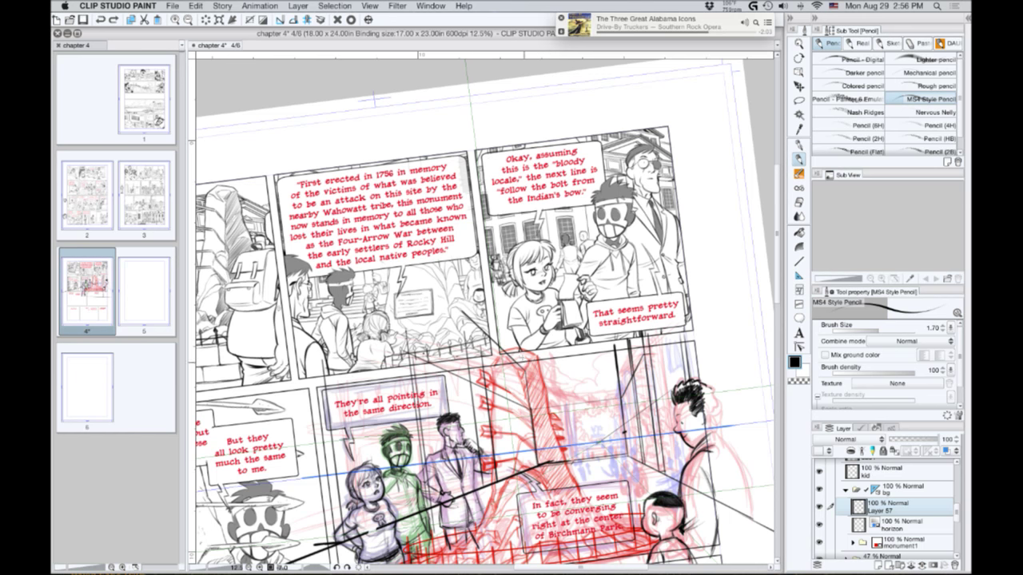
pyautogui.moveTo(521, 349)
pyautogui.mouseDown()
pyautogui.moveTo(530, 408)
pyautogui.moveTo(525, 366)
pyautogui.mouseUp()
pyautogui.moveTo(464, 416); pyautogui.dragTo(530, 429)
pyautogui.moveTo(626, 449); pyautogui.dragTo(538, 461)
pyautogui.moveTo(626, 449); pyautogui.dragTo(550, 460)
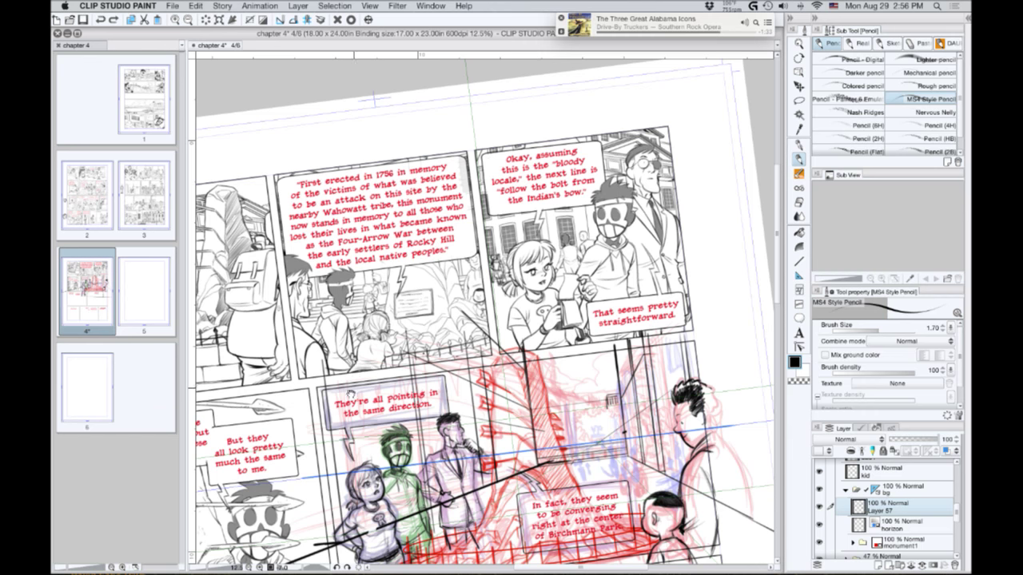
# Turn on the blue layer color for the background perspective sketch layer and save the page.
pyautogui.scroll(-5, 350, 395)
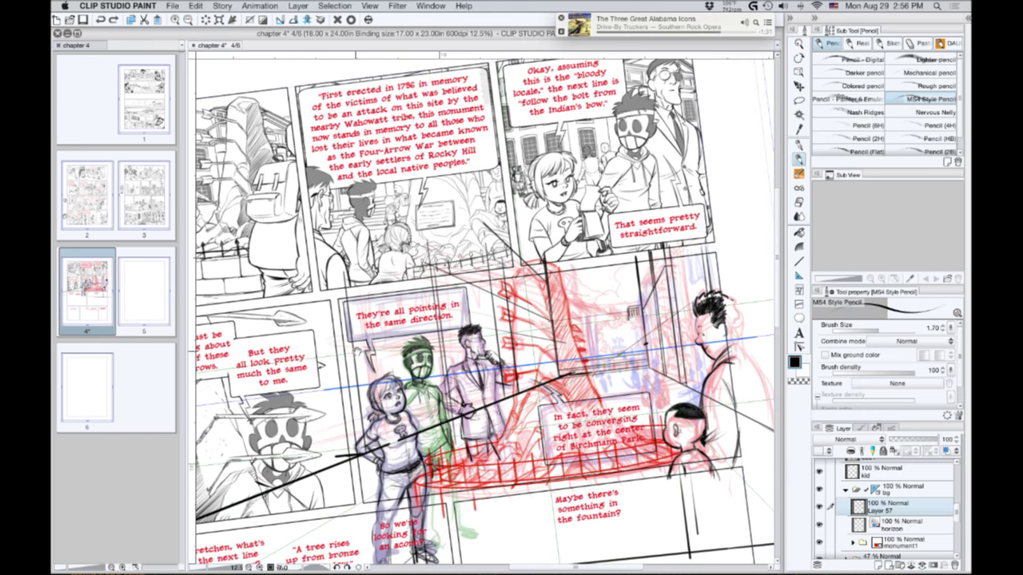
pyautogui.moveTo(359, 349); pyautogui.dragTo(360, 354)
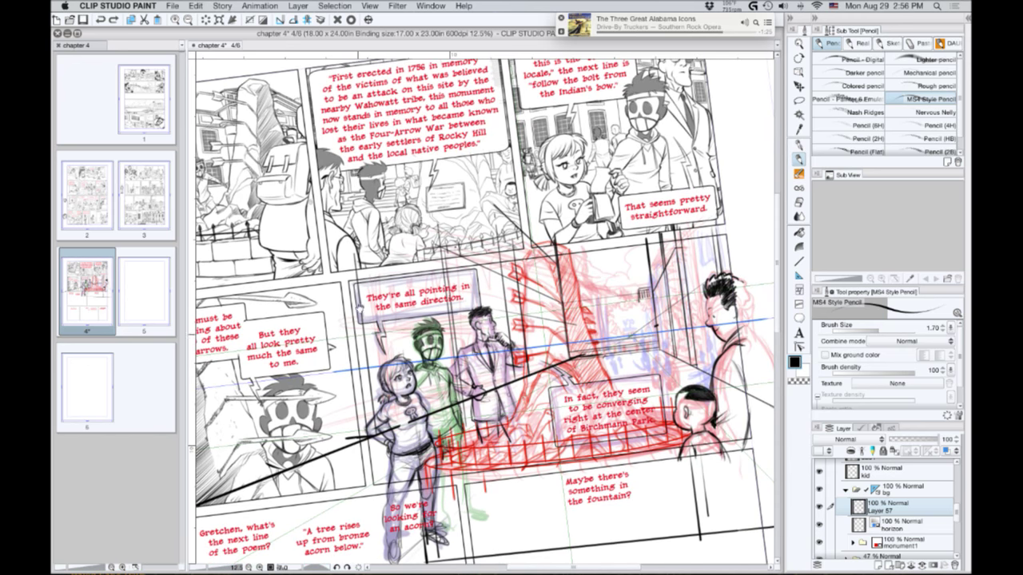
pyautogui.click(946, 451)
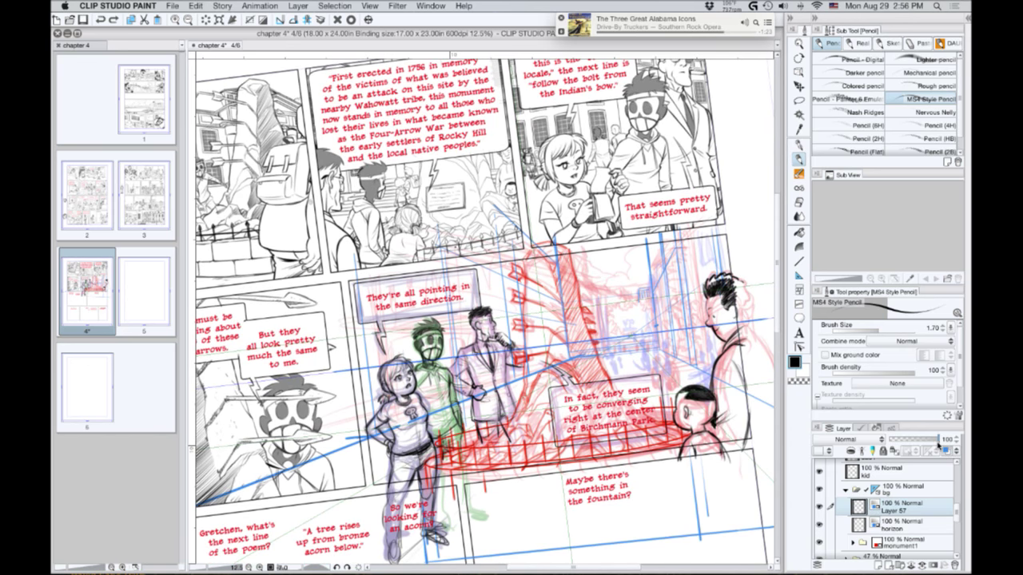
pyautogui.moveTo(341, 331); pyautogui.dragTo(357, 368)
pyautogui.moveTo(383, 401); pyautogui.dragTo(372, 395)
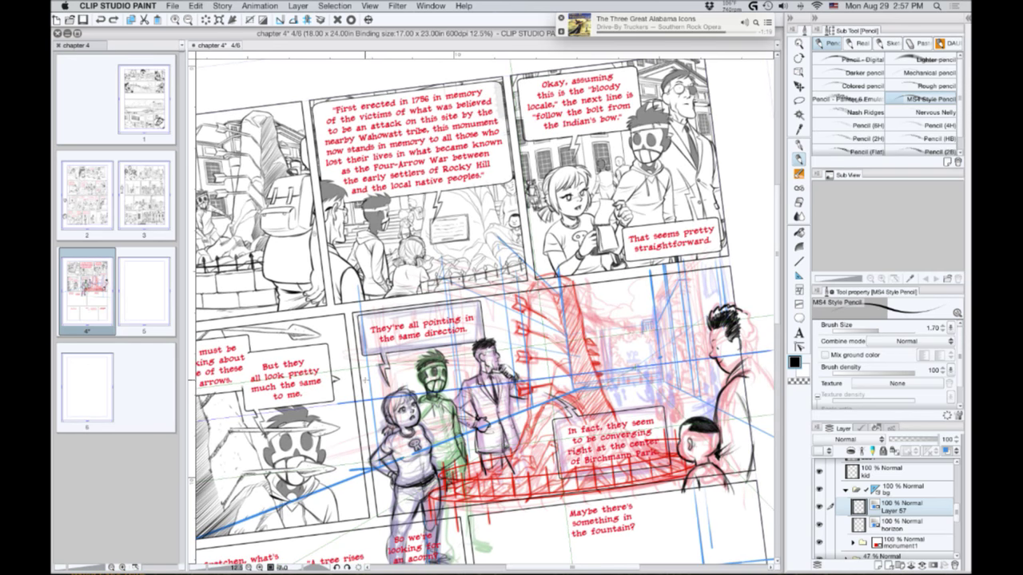
pyautogui.press('super+s')
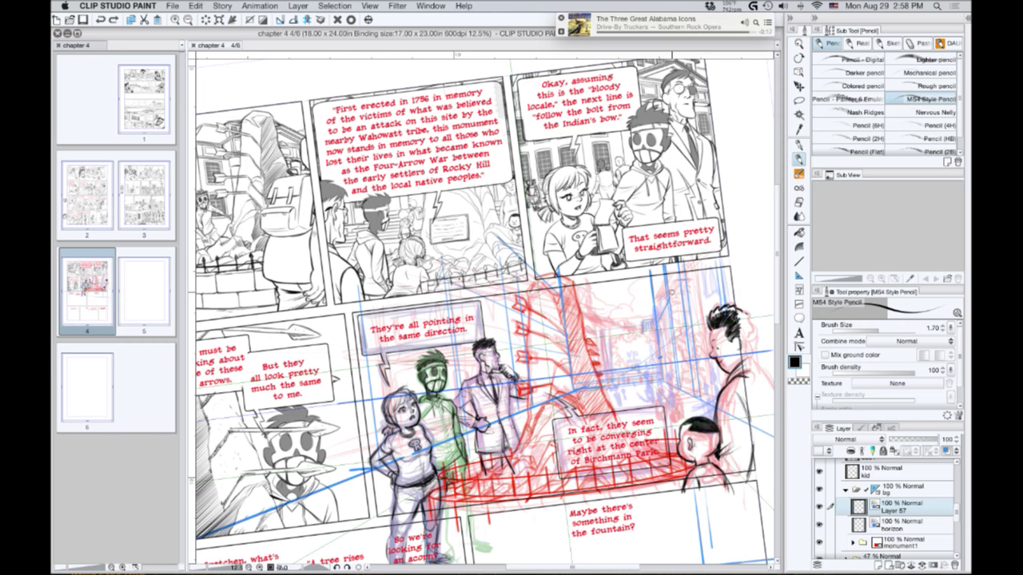
# Create a new layer above Layer 57 in the bg folder, make it active and toggle snapping to the special ruler.
pyautogui.moveTo(672, 293); pyautogui.dragTo(665, 295)
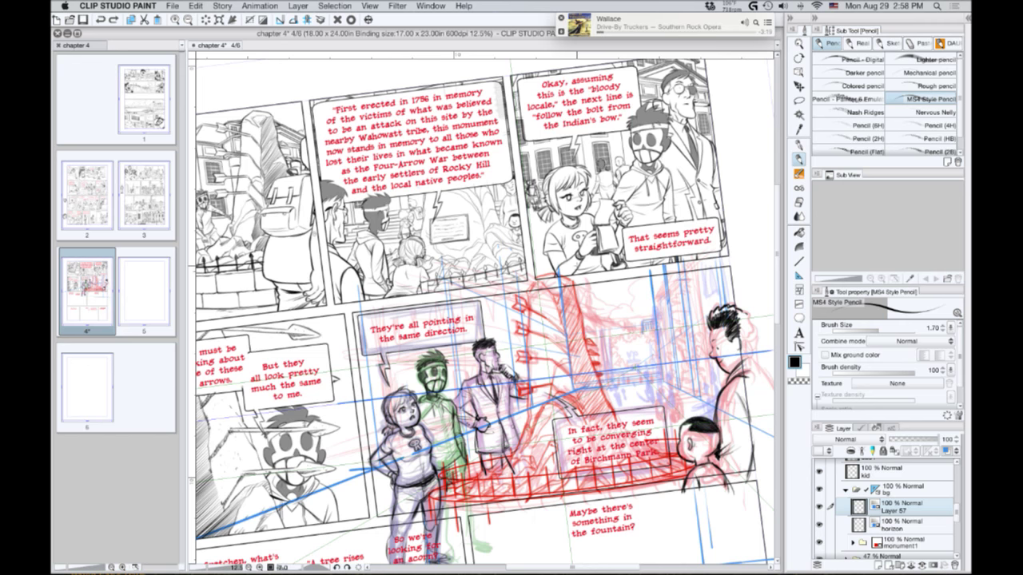
pyautogui.moveTo(624, 388); pyautogui.dragTo(615, 391)
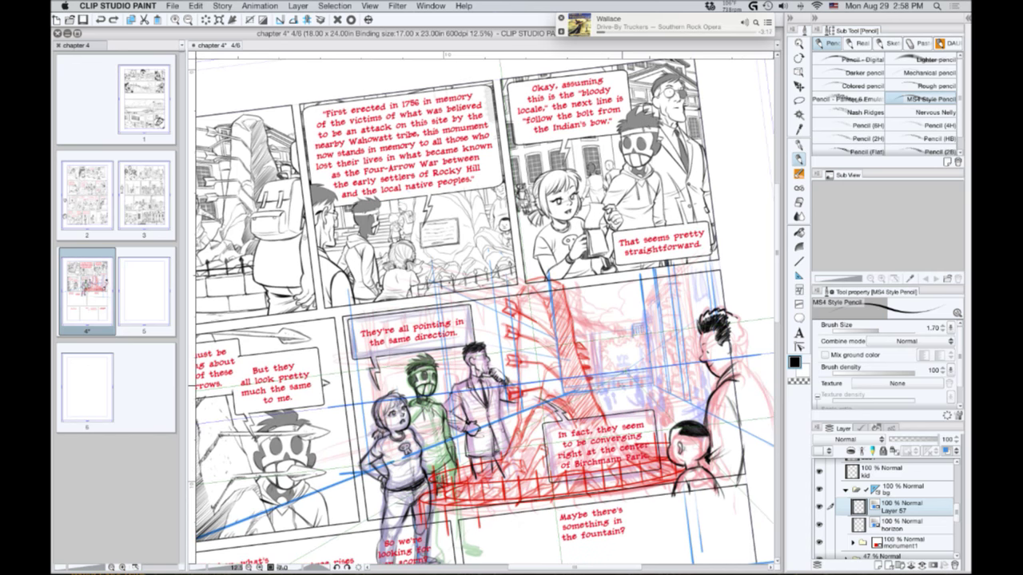
pyautogui.click(877, 565)
pyautogui.moveTo(529, 346); pyautogui.dragTo(506, 378)
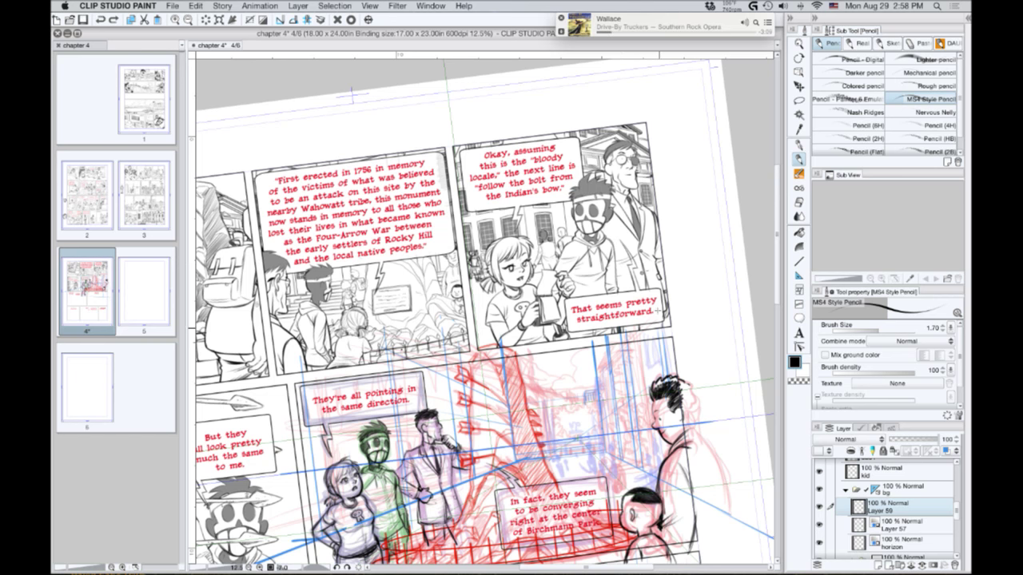
pyautogui.click(887, 529)
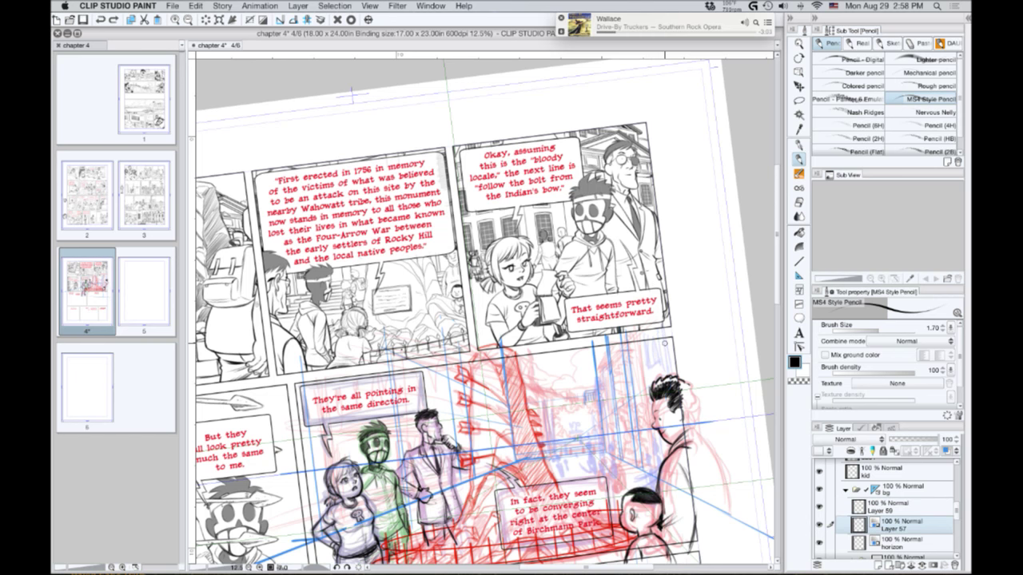
pyautogui.click(886, 512)
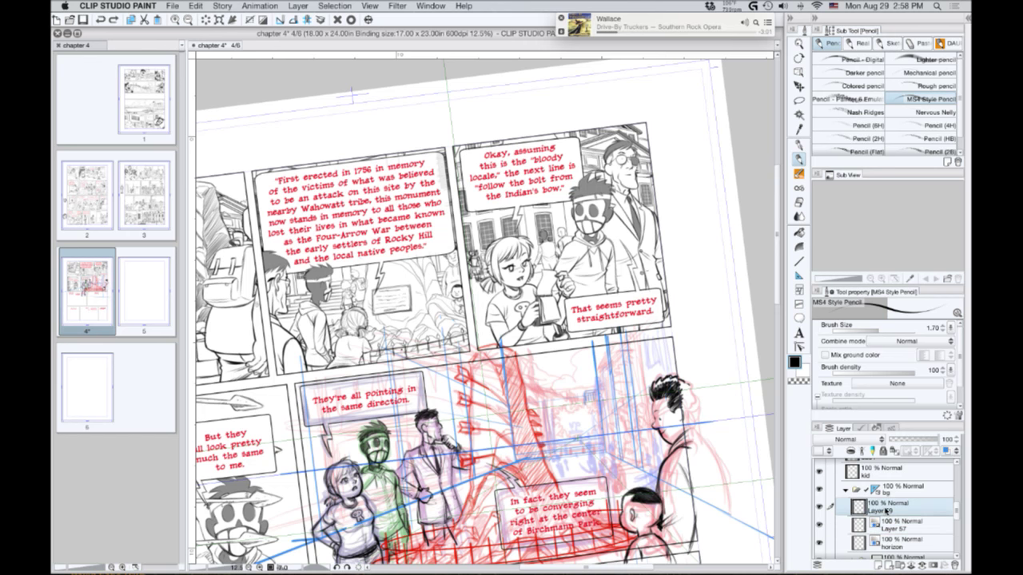
pyautogui.moveTo(602, 407); pyautogui.dragTo(594, 413)
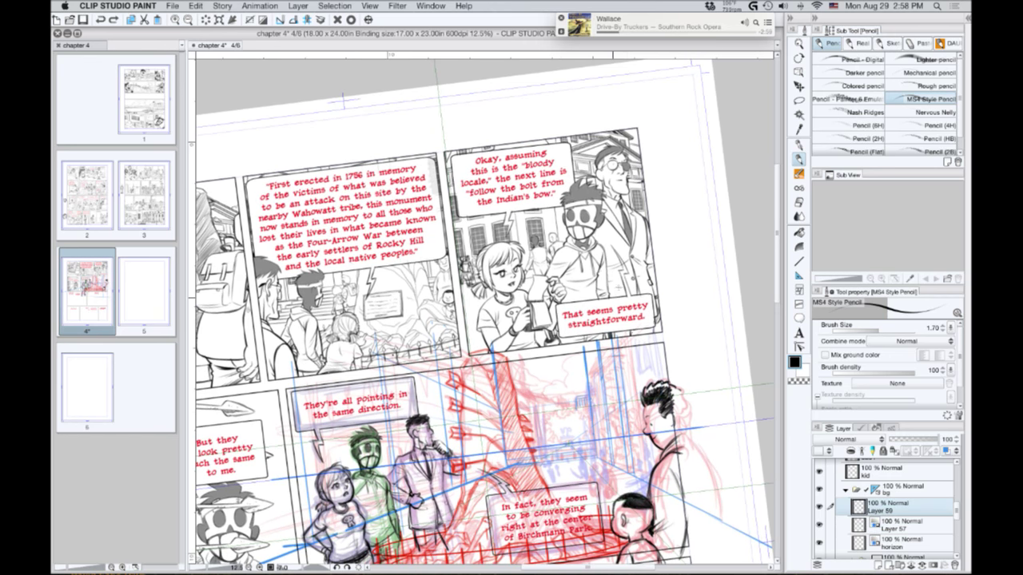
pyautogui.click(294, 19)
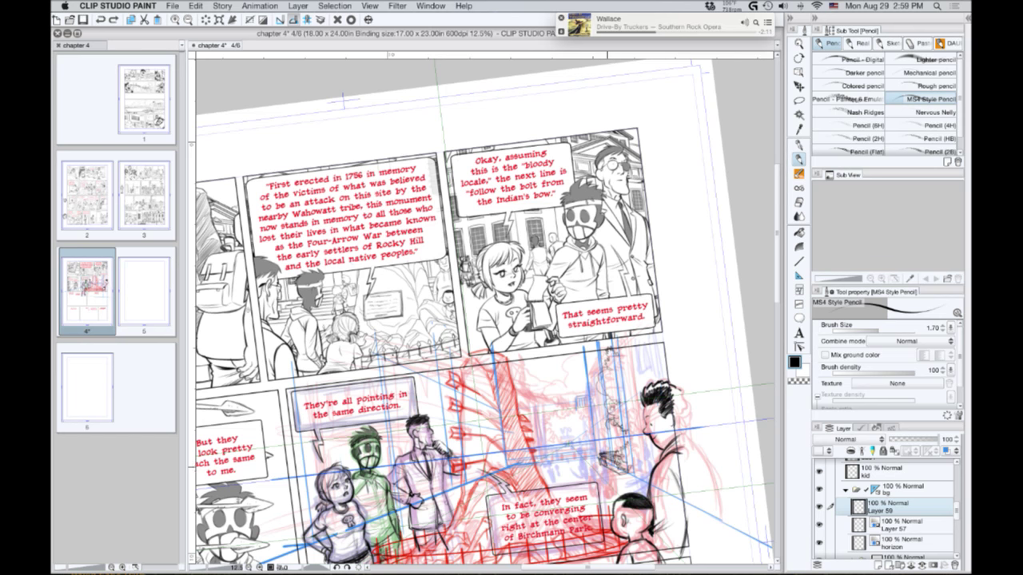
# Try to pencil rough base and vertical details for the building between the monument and the spiky-haired man.
pyautogui.moveTo(610, 461); pyautogui.dragTo(616, 471)
pyautogui.moveTo(614, 431)
pyautogui.mouseDown()
pyautogui.moveTo(616, 452)
pyautogui.moveTo(621, 374)
pyautogui.mouseUp()
pyautogui.moveTo(615, 409); pyautogui.dragTo(615, 398)
pyautogui.moveTo(614, 416); pyautogui.dragTo(611, 390)
pyautogui.moveTo(611, 406); pyautogui.dragTo(610, 393)
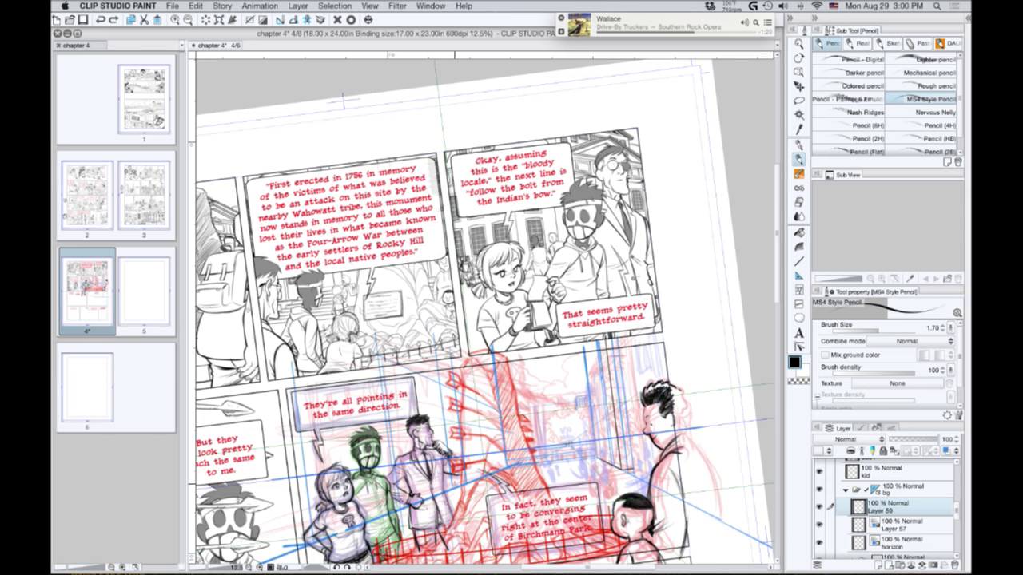
# Pencil vertical lines and the receding base line of the building behind the suited man.
pyautogui.moveTo(453, 491); pyautogui.dragTo(446, 428)
pyautogui.press('super+z')
pyautogui.moveTo(450, 484); pyautogui.dragTo(435, 361)
pyautogui.moveTo(447, 489)
pyautogui.mouseDown()
pyautogui.moveTo(483, 476)
pyautogui.moveTo(449, 481)
pyautogui.moveTo(432, 363)
pyautogui.mouseUp()
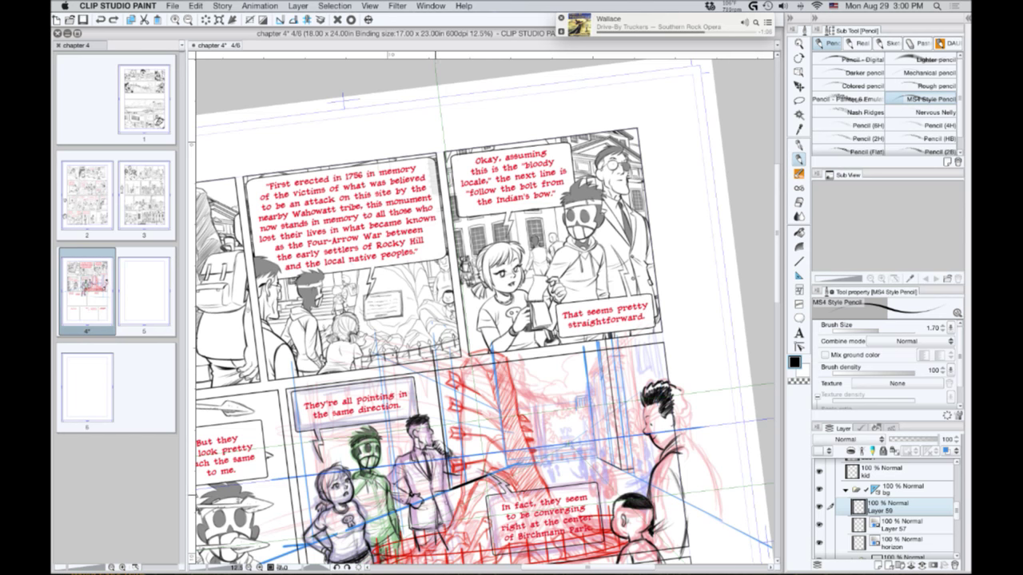
pyautogui.moveTo(436, 494); pyautogui.dragTo(416, 357)
pyautogui.moveTo(434, 497); pyautogui.dragTo(276, 562)
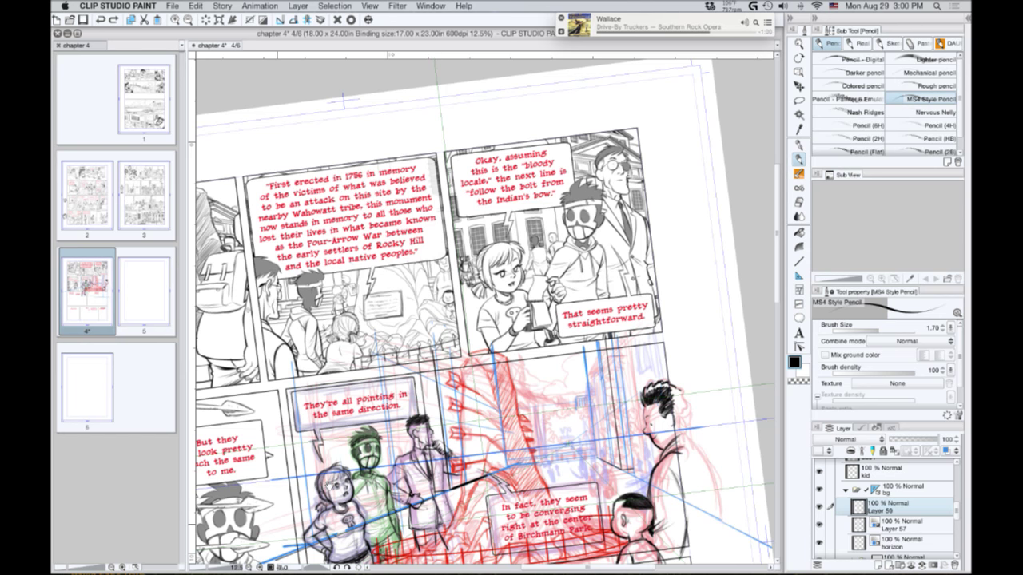
# Pencil the vertical edges of the right-hand building beside the spiky-haired man, undoing the stray strokes.
pyautogui.moveTo(427, 326); pyautogui.dragTo(462, 343)
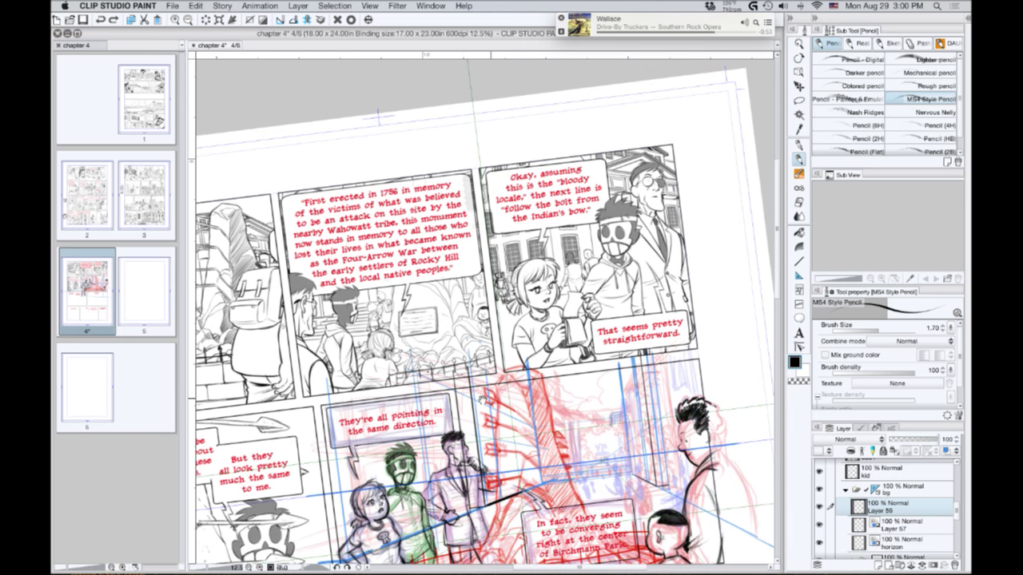
pyautogui.hscroll(5, 491, 398)
pyautogui.moveTo(608, 504); pyautogui.dragTo(593, 349)
pyautogui.moveTo(597, 487)
pyautogui.mouseDown()
pyautogui.moveTo(606, 488)
pyautogui.moveTo(594, 447)
pyautogui.moveTo(597, 485)
pyautogui.mouseUp()
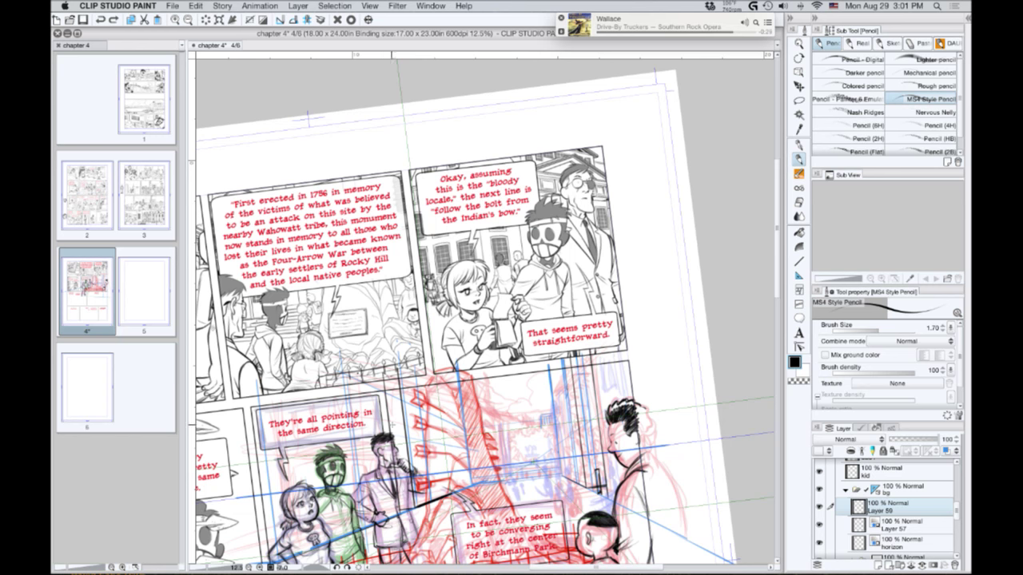
pyautogui.moveTo(561, 474); pyautogui.dragTo(542, 363)
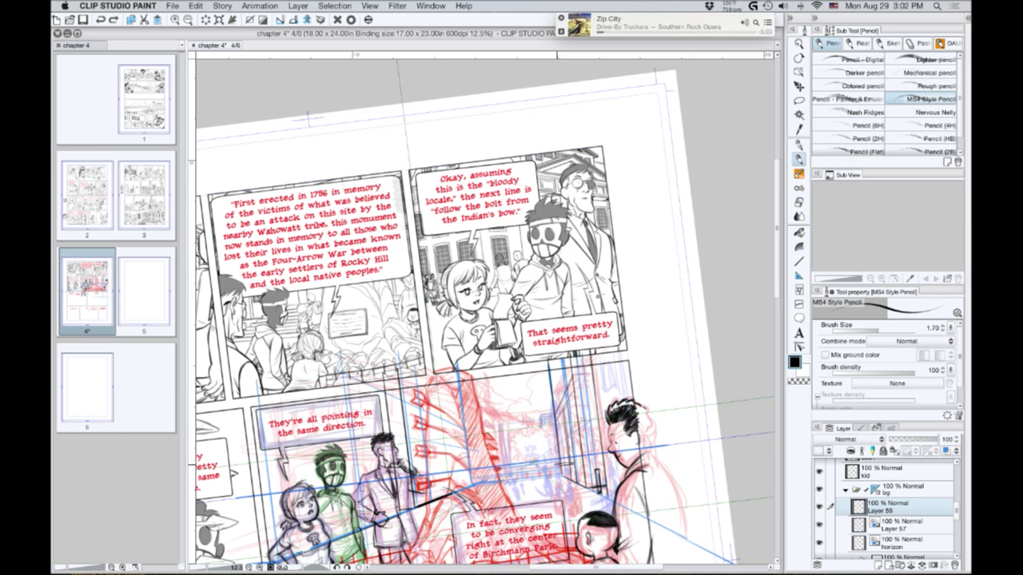
pyautogui.press('super+z')
pyautogui.moveTo(575, 392)
pyautogui.mouseDown()
pyautogui.moveTo(593, 390)
pyautogui.moveTo(596, 372)
pyautogui.moveTo(574, 413)
pyautogui.moveTo(568, 402)
pyautogui.moveTo(579, 445)
pyautogui.moveTo(562, 446)
pyautogui.moveTo(577, 450)
pyautogui.mouseUp()
pyautogui.press('super+z')
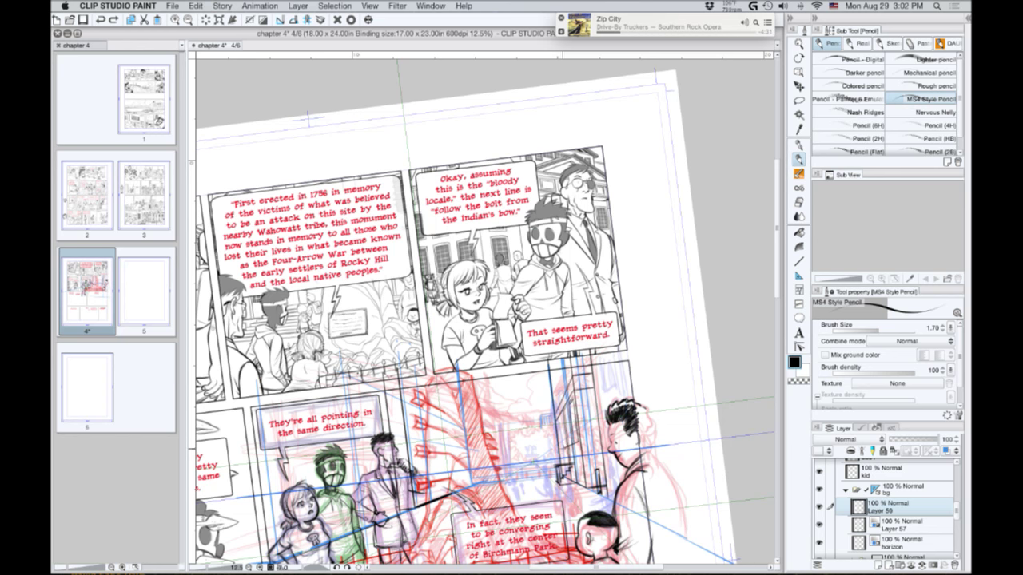
pyautogui.moveTo(569, 403)
pyautogui.mouseDown()
pyautogui.moveTo(554, 424)
pyautogui.moveTo(560, 454)
pyautogui.mouseUp()
pyautogui.press('super+z')
# Pencil the street-level details and dark hatching along the base of the right-hand building.
pyautogui.moveTo(582, 465); pyautogui.dragTo(577, 492)
pyautogui.moveTo(581, 485); pyautogui.dragTo(574, 492)
pyautogui.moveTo(575, 457)
pyautogui.mouseDown()
pyautogui.moveTo(570, 492)
pyautogui.moveTo(568, 463)
pyautogui.moveTo(552, 465)
pyautogui.moveTo(561, 477)
pyautogui.moveTo(549, 466)
pyautogui.moveTo(552, 481)
pyautogui.mouseUp()
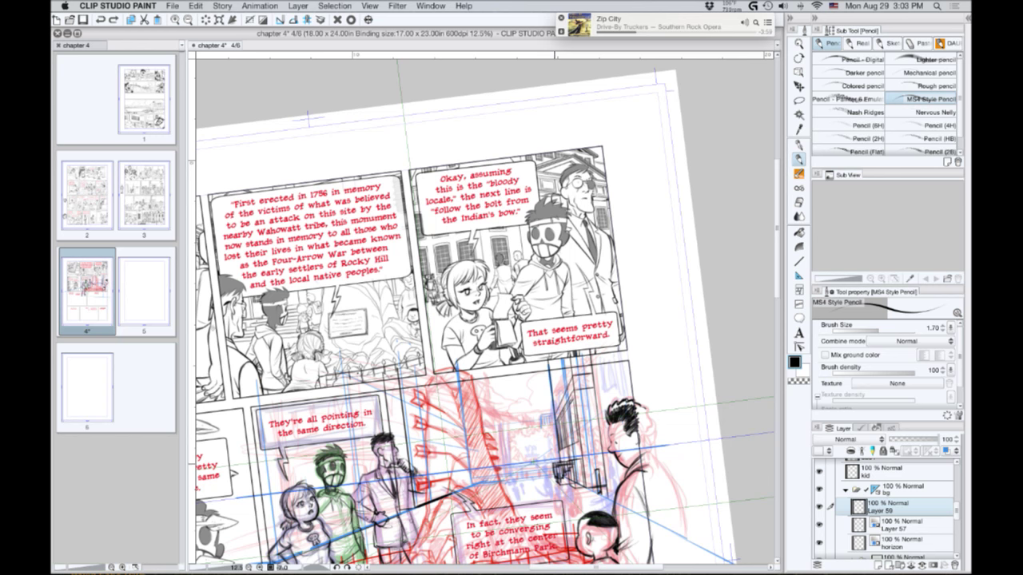
pyautogui.moveTo(557, 461); pyautogui.dragTo(581, 459)
pyautogui.moveTo(555, 453); pyautogui.dragTo(553, 478)
pyautogui.moveTo(549, 458)
pyautogui.mouseDown()
pyautogui.moveTo(561, 454)
pyautogui.moveTo(561, 483)
pyautogui.mouseUp()
pyautogui.moveTo(552, 455); pyautogui.dragTo(555, 471)
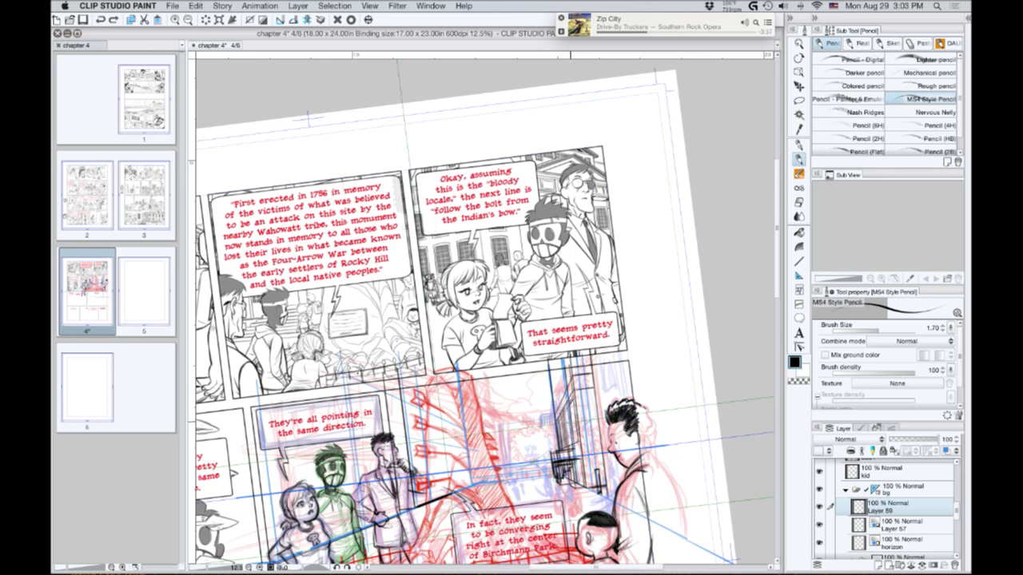
# Hatch vertical shading on the upper far end of the right-hand building, undoing the unwanted strokes.
pyautogui.moveTo(569, 420); pyautogui.dragTo(560, 367)
pyautogui.moveTo(564, 424)
pyautogui.mouseDown()
pyautogui.moveTo(559, 366)
pyautogui.moveTo(557, 409)
pyautogui.mouseUp()
pyautogui.press('super+z')
pyautogui.moveTo(563, 366); pyautogui.dragTo(557, 432)
pyautogui.moveTo(560, 374)
pyautogui.mouseDown()
pyautogui.moveTo(550, 400)
pyautogui.moveTo(556, 435)
pyautogui.mouseUp()
pyautogui.moveTo(560, 376)
pyautogui.mouseDown()
pyautogui.moveTo(553, 428)
pyautogui.moveTo(549, 390)
pyautogui.moveTo(549, 406)
pyautogui.mouseUp()
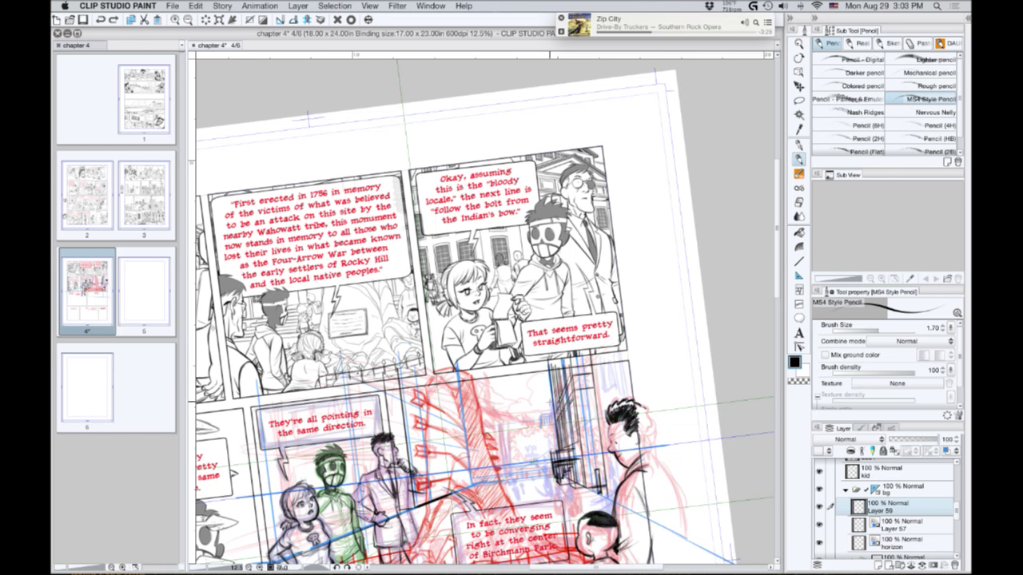
pyautogui.press('super+z')
pyautogui.moveTo(569, 370); pyautogui.dragTo(548, 408)
pyautogui.press('super+z')
pyautogui.press('super+z')
pyautogui.moveTo(569, 370); pyautogui.dragTo(555, 404)
pyautogui.press('super+z')
# Add a receding roofline, ledge lines and vertical window lines to the right-hand building's street-facing wall.
pyautogui.moveTo(560, 353)
pyautogui.mouseDown()
pyautogui.moveTo(549, 384)
pyautogui.moveTo(600, 396)
pyautogui.mouseUp()
pyautogui.moveTo(582, 440); pyautogui.dragTo(600, 438)
pyautogui.moveTo(584, 397); pyautogui.dragTo(586, 441)
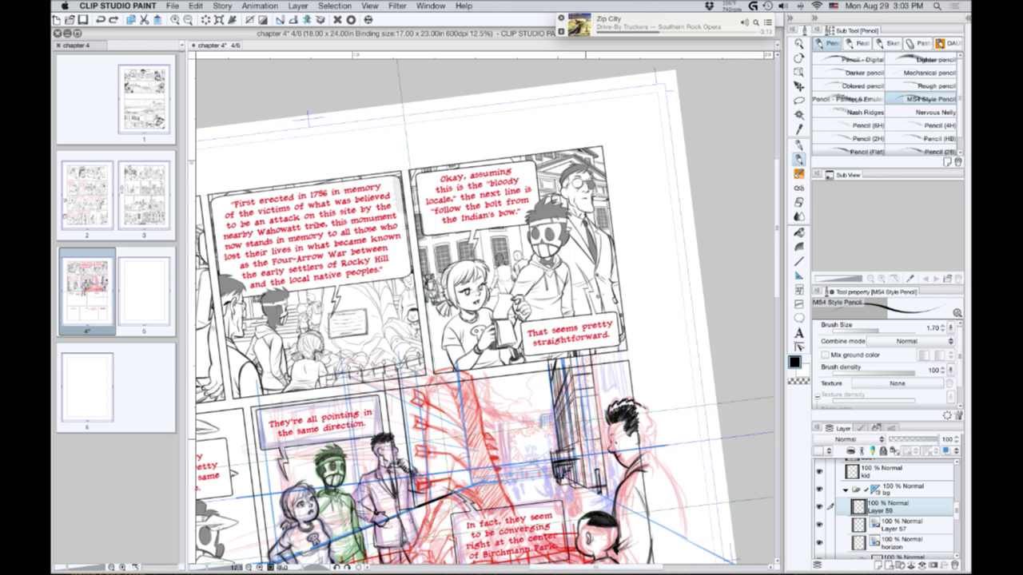
pyautogui.moveTo(580, 393); pyautogui.dragTo(587, 437)
pyautogui.moveTo(582, 401); pyautogui.dragTo(598, 398)
pyautogui.moveTo(588, 438); pyautogui.dragTo(584, 398)
pyautogui.press('super+Tab')
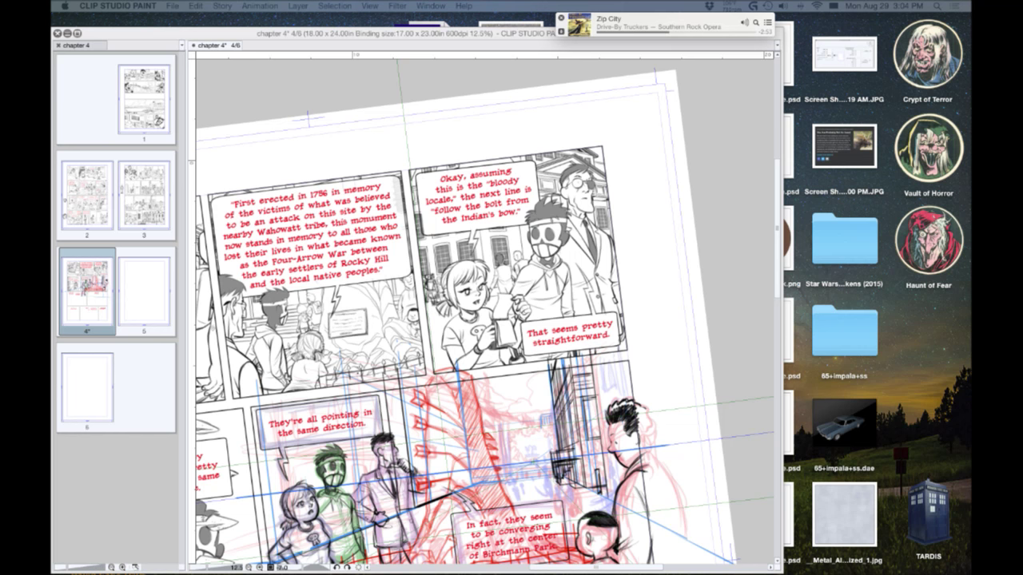
pyautogui.click(375, 307)
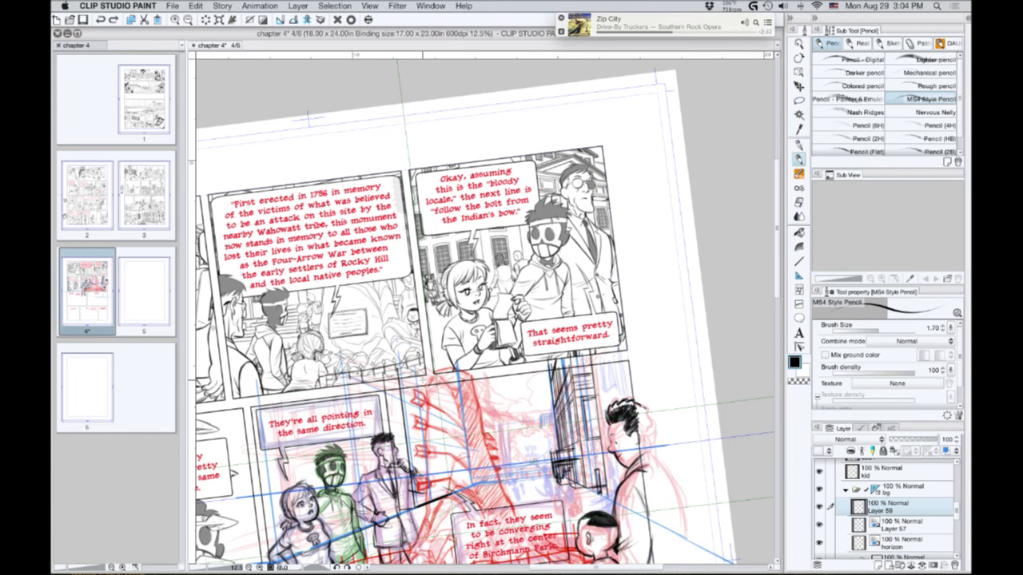
pyautogui.scroll(-3, 427, 385)
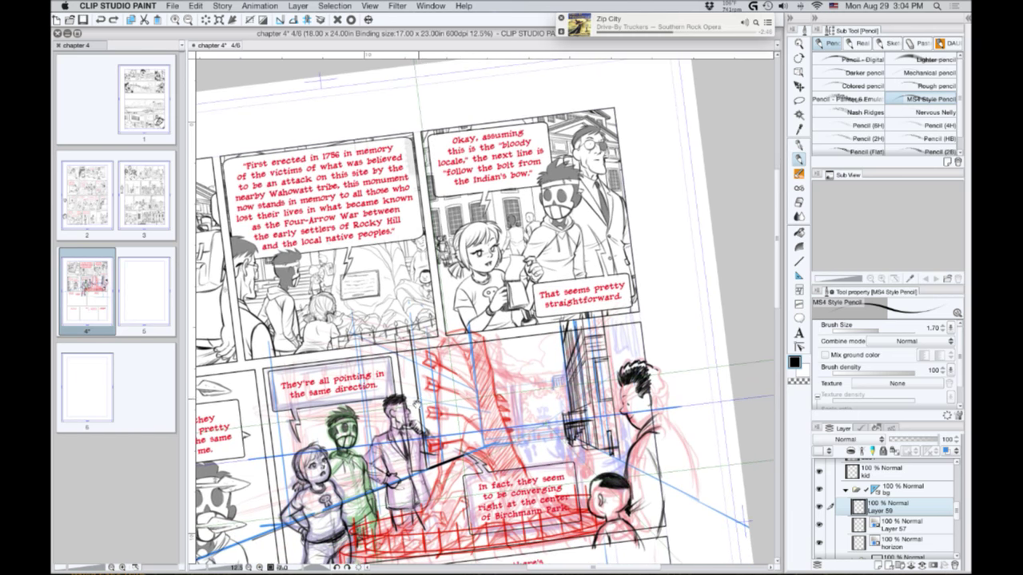
pyautogui.scroll(2, 416, 389)
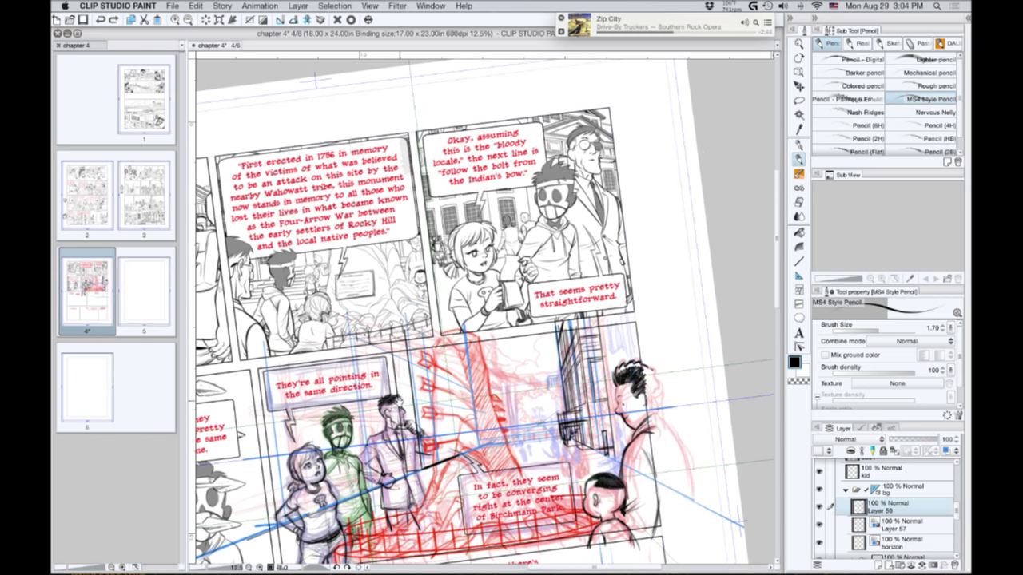
pyautogui.scroll(3, 403, 409)
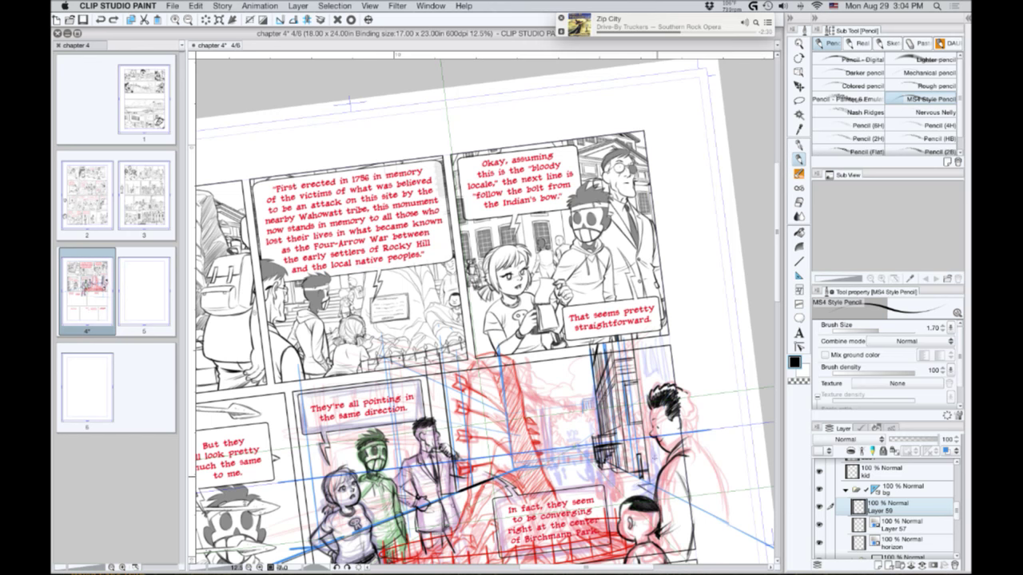
# Pencil the vertical window lines and upper edge of the building section directly behind the spiky-haired man.
pyautogui.moveTo(247, 388); pyautogui.dragTo(327, 388)
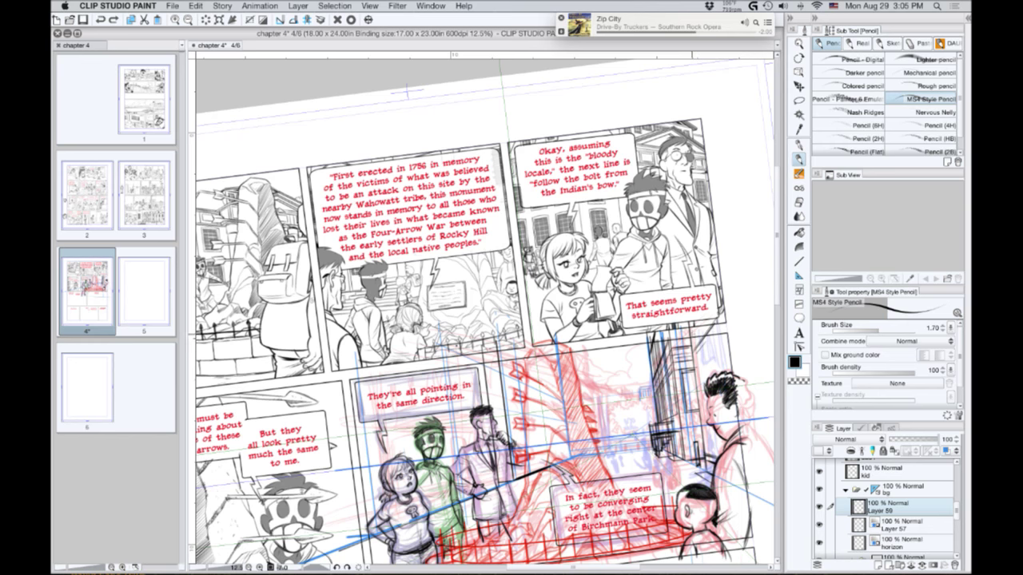
pyautogui.press('super+z')
pyautogui.moveTo(697, 361); pyautogui.dragTo(708, 442)
pyautogui.moveTo(707, 348); pyautogui.dragTo(713, 440)
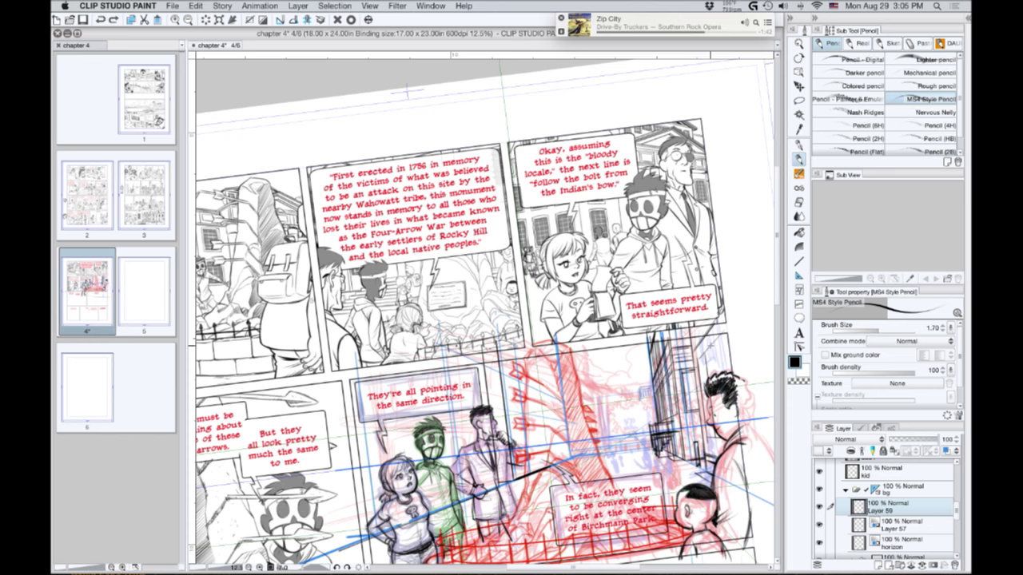
pyautogui.moveTo(711, 350); pyautogui.dragTo(719, 435)
pyautogui.moveTo(718, 339); pyautogui.dragTo(730, 431)
pyautogui.moveTo(699, 353)
pyautogui.mouseDown()
pyautogui.moveTo(711, 437)
pyautogui.moveTo(723, 435)
pyautogui.mouseUp()
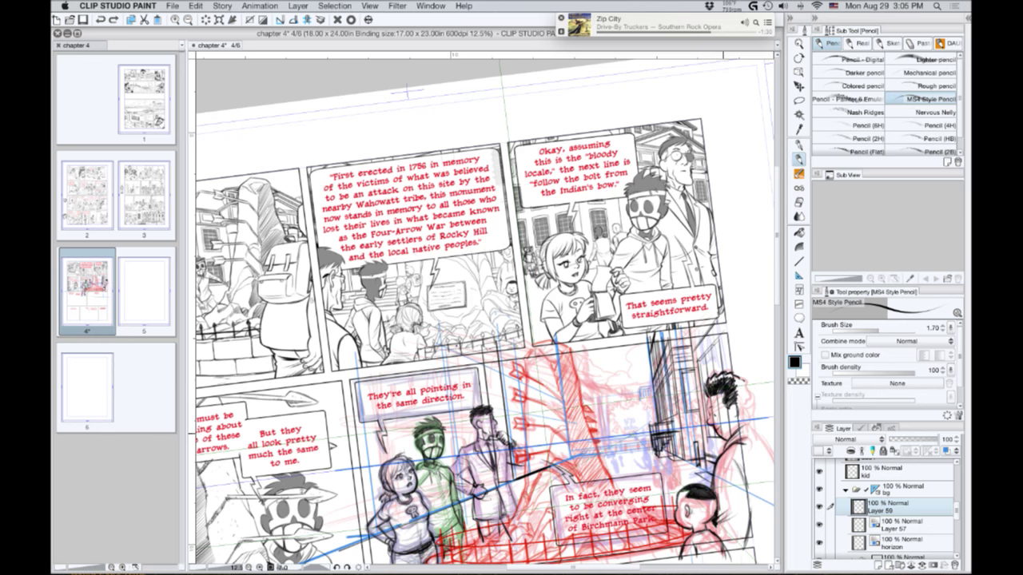
pyautogui.moveTo(713, 359); pyautogui.dragTo(721, 444)
pyautogui.moveTo(701, 361); pyautogui.dragTo(699, 377)
pyautogui.moveTo(706, 339)
pyautogui.mouseDown()
pyautogui.moveTo(693, 353)
pyautogui.moveTo(687, 344)
pyautogui.moveTo(694, 349)
pyautogui.mouseUp()
# Pencil a low, dark band of distant structures along the horizon between the monument and the right-hand building.
pyautogui.scroll(-2, 404, 413)
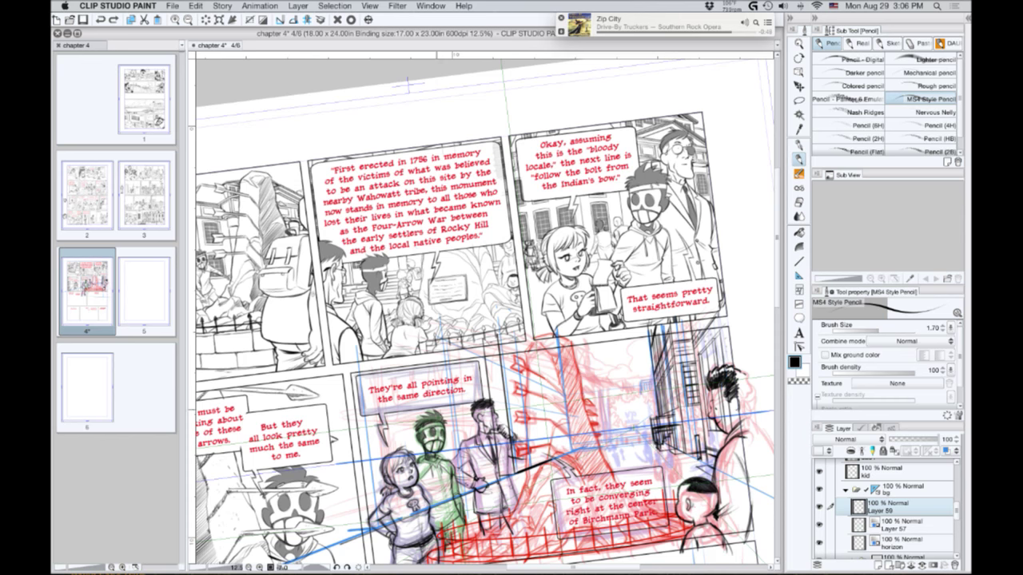
pyautogui.moveTo(451, 407); pyautogui.dragTo(442, 425)
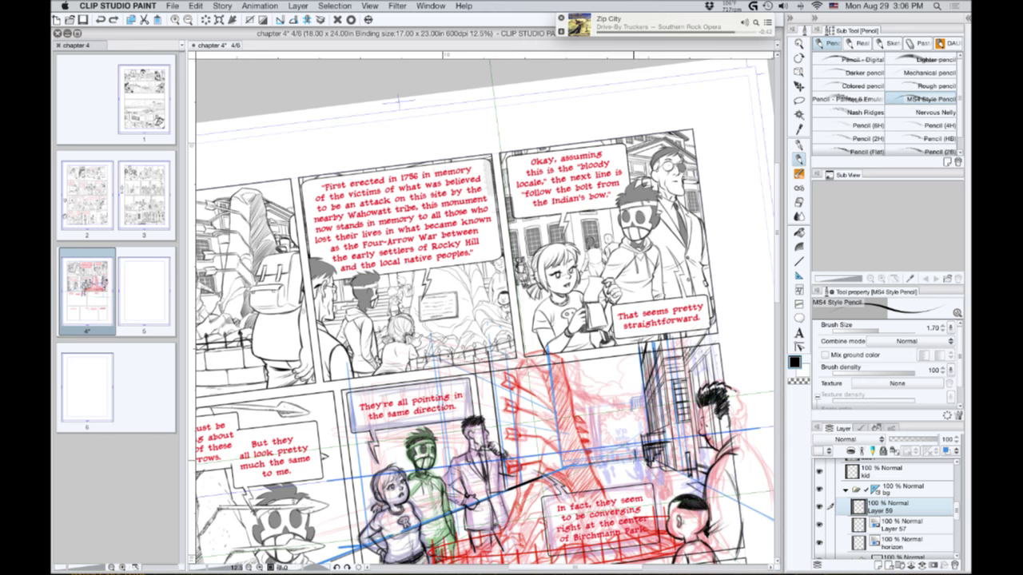
pyautogui.moveTo(635, 452); pyautogui.dragTo(635, 467)
pyautogui.press('super+z')
pyautogui.moveTo(592, 454); pyautogui.dragTo(619, 451)
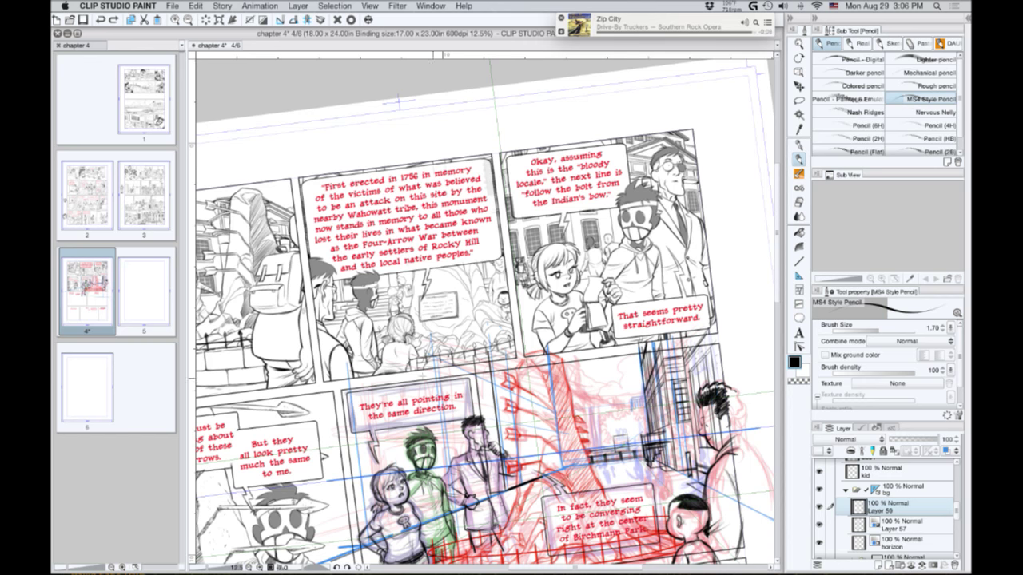
pyautogui.moveTo(633, 453); pyautogui.dragTo(610, 459)
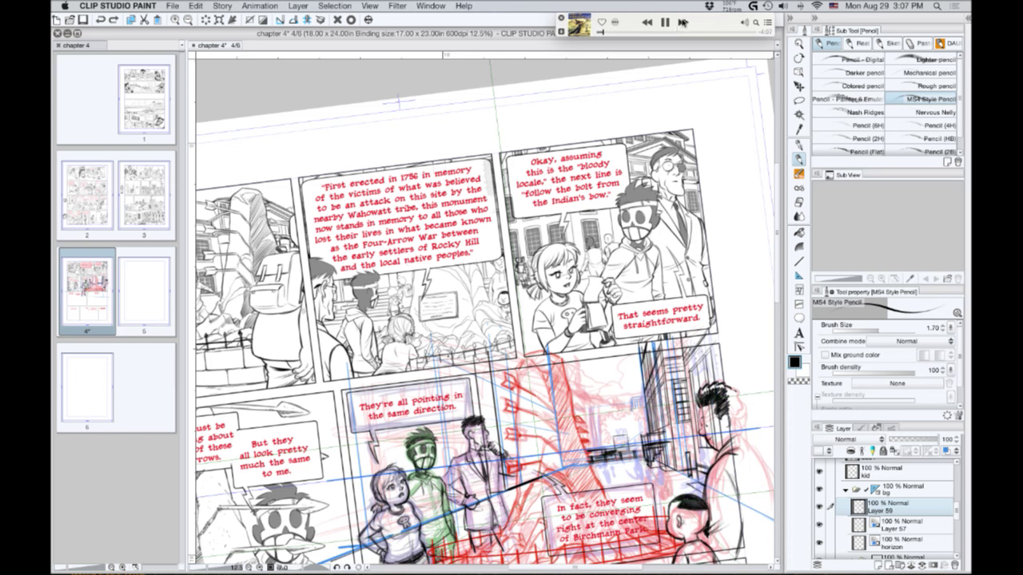
pyautogui.click(684, 23)
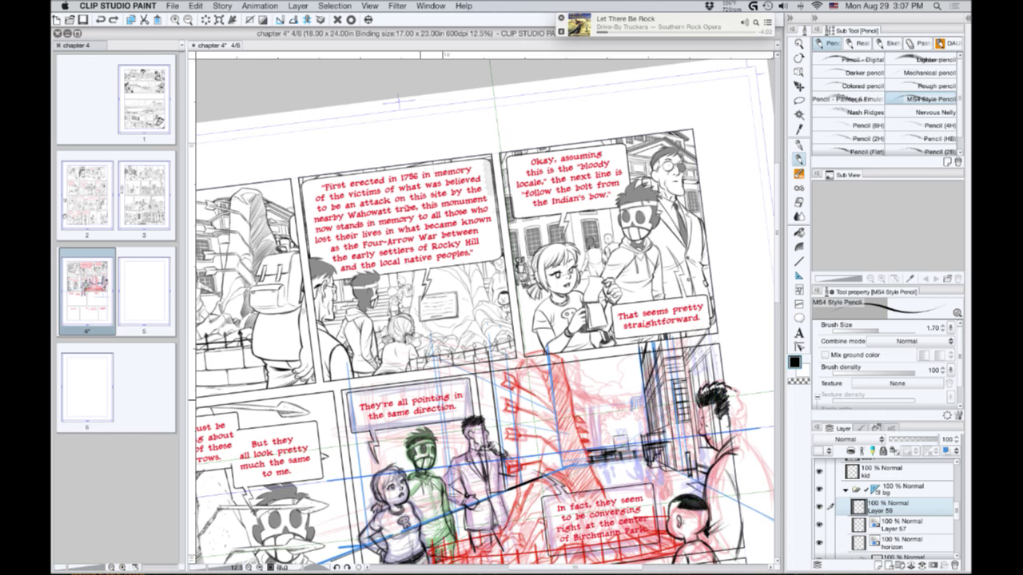
pyautogui.hscroll(-5, 414, 408)
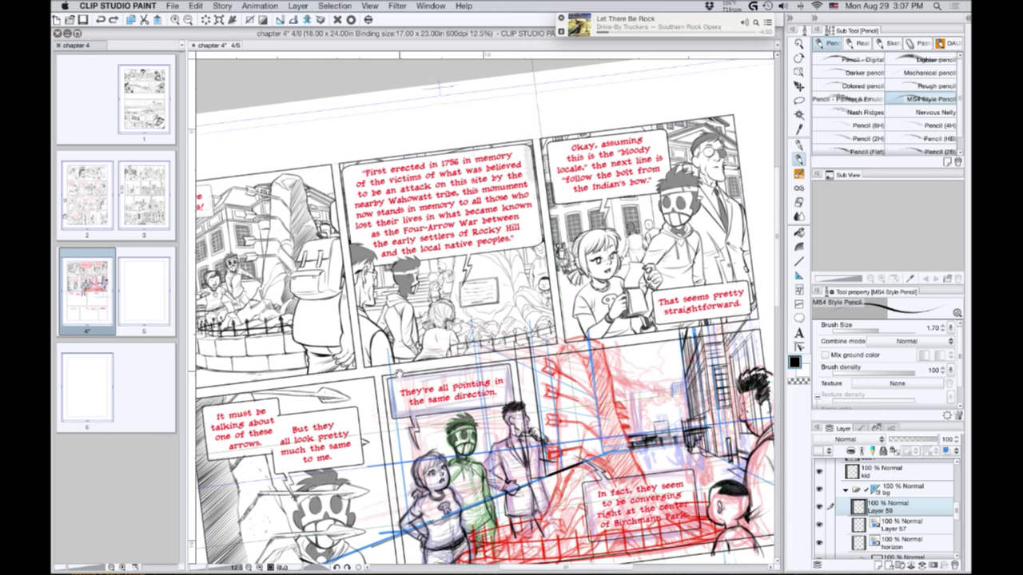
pyautogui.hscroll(5, 400, 408)
pyautogui.scroll(-3, 399, 407)
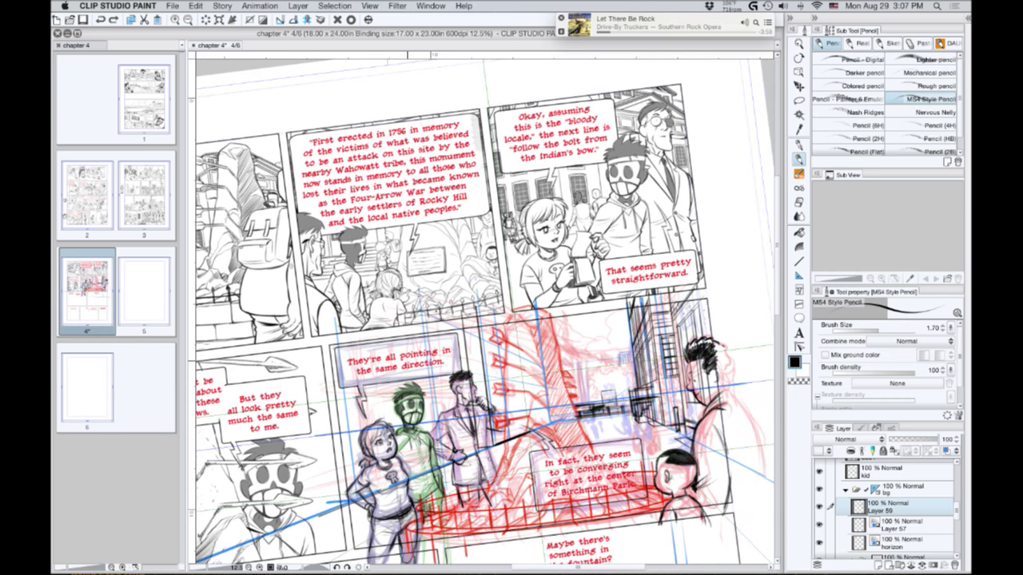
pyautogui.scroll(3, 394, 350)
pyautogui.hscroll(-3, 363, 394)
pyautogui.scroll(-2, 363, 394)
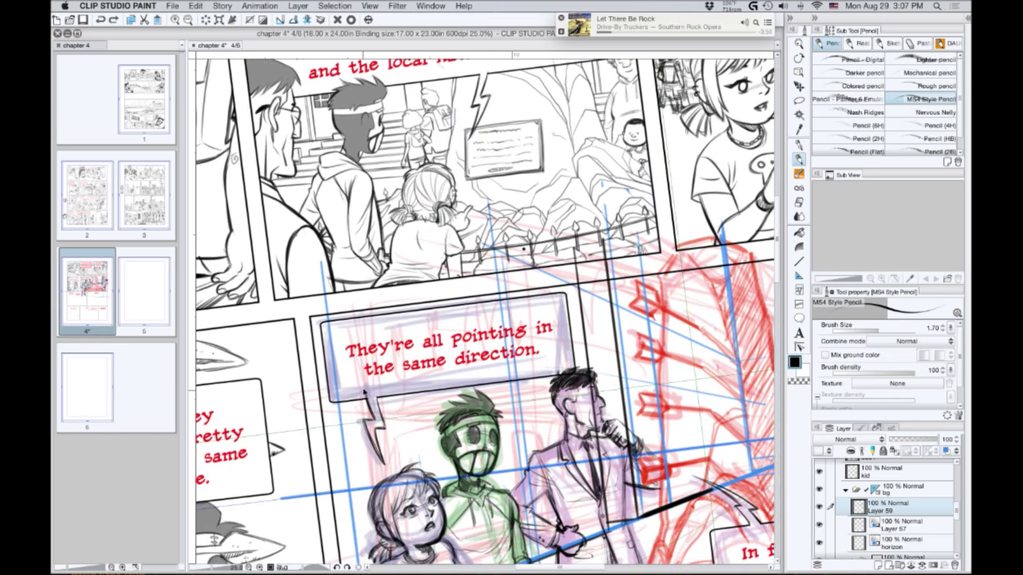
pyautogui.scroll(-3, 363, 394)
pyautogui.hscroll(-4, 384, 407)
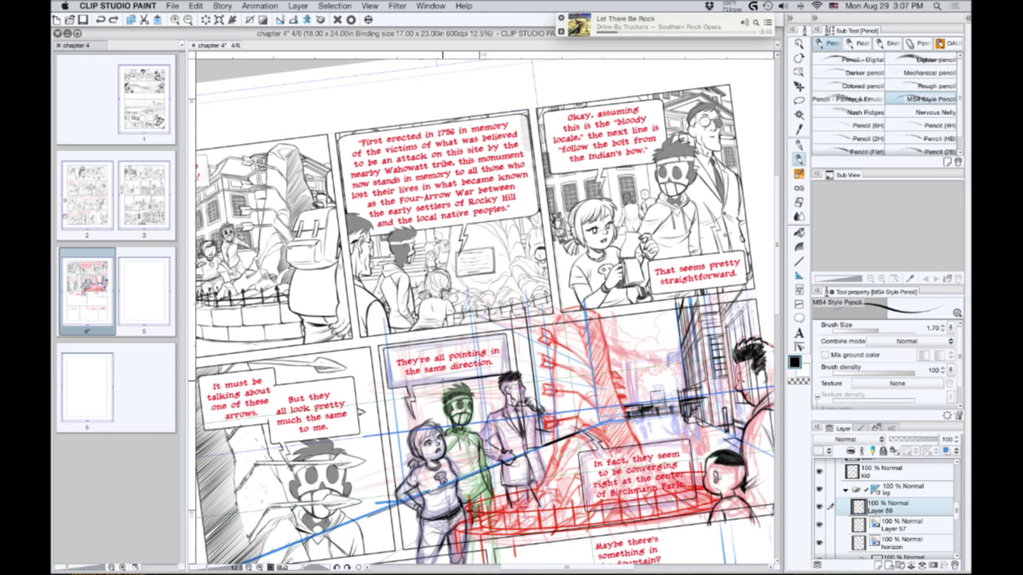
# Pencil perspective lines and vertical edges for the left-hand building behind the girl and the speech balloon.
pyautogui.moveTo(442, 380); pyautogui.dragTo(365, 373)
pyautogui.moveTo(439, 380); pyautogui.dragTo(515, 403)
pyautogui.moveTo(489, 385)
pyautogui.mouseDown()
pyautogui.moveTo(494, 451)
pyautogui.moveTo(481, 381)
pyautogui.moveTo(507, 395)
pyautogui.moveTo(448, 376)
pyautogui.moveTo(482, 428)
pyautogui.moveTo(488, 462)
pyautogui.moveTo(393, 467)
pyautogui.mouseUp()
pyautogui.moveTo(478, 446); pyautogui.dragTo(390, 476)
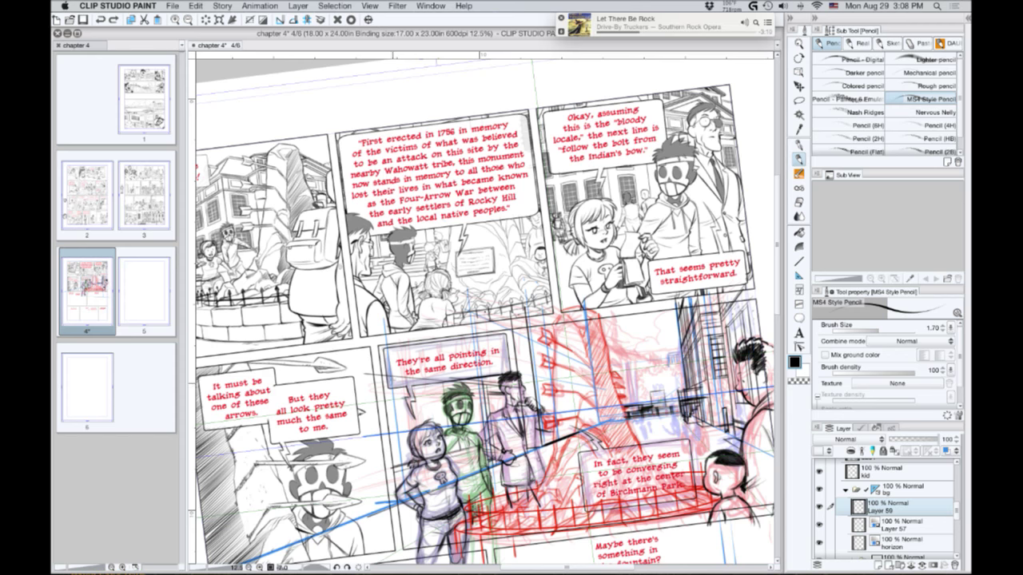
pyautogui.moveTo(392, 375); pyautogui.dragTo(404, 465)
pyautogui.moveTo(394, 377); pyautogui.dragTo(405, 470)
pyautogui.moveTo(398, 344); pyautogui.dragTo(415, 494)
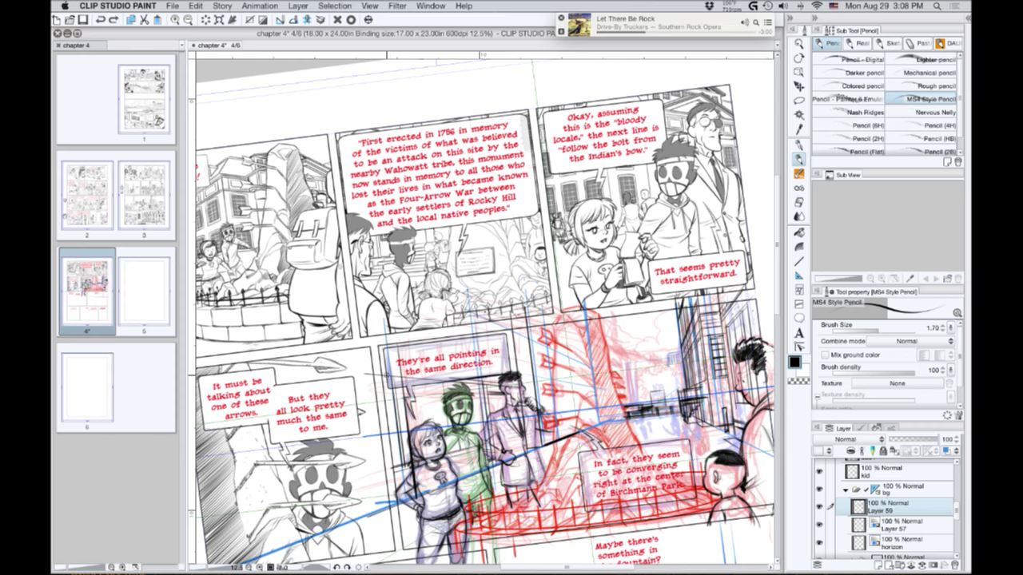
pyautogui.moveTo(390, 377); pyautogui.dragTo(399, 450)
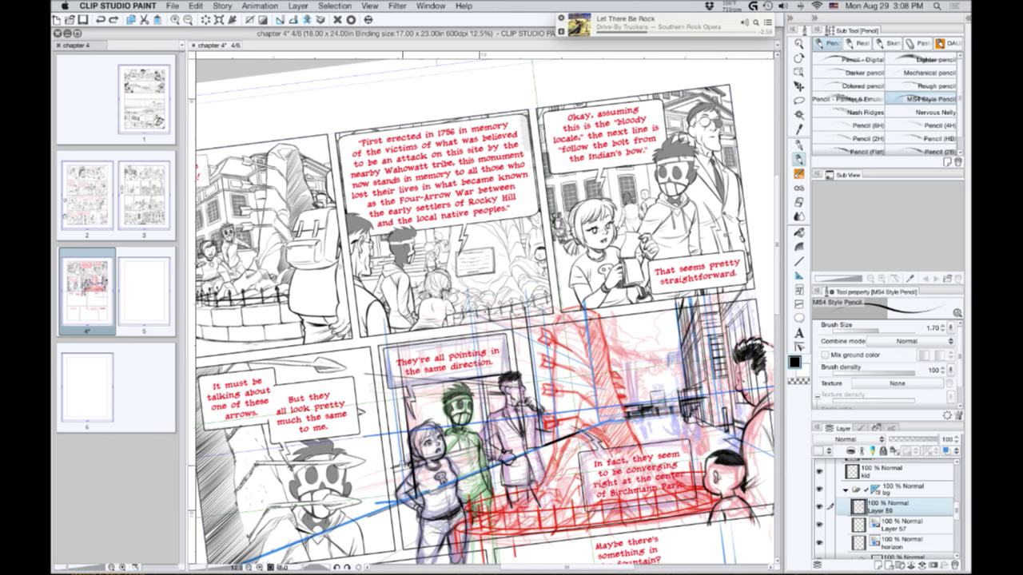
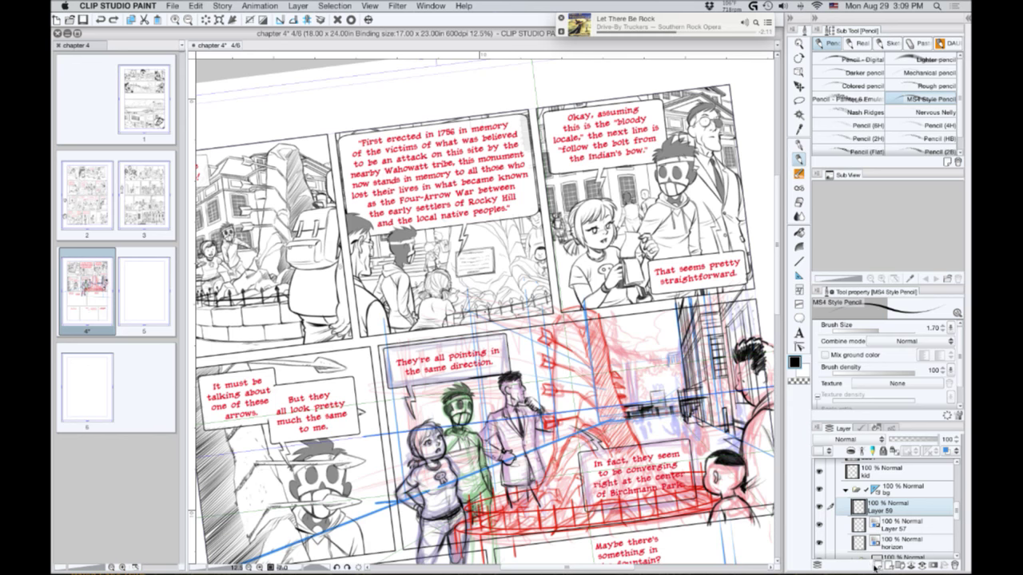
# Add a new layer above Layer 59 in the bg folder and set Layer 59's layer color to red.
pyautogui.click(875, 565)
pyautogui.click(885, 528)
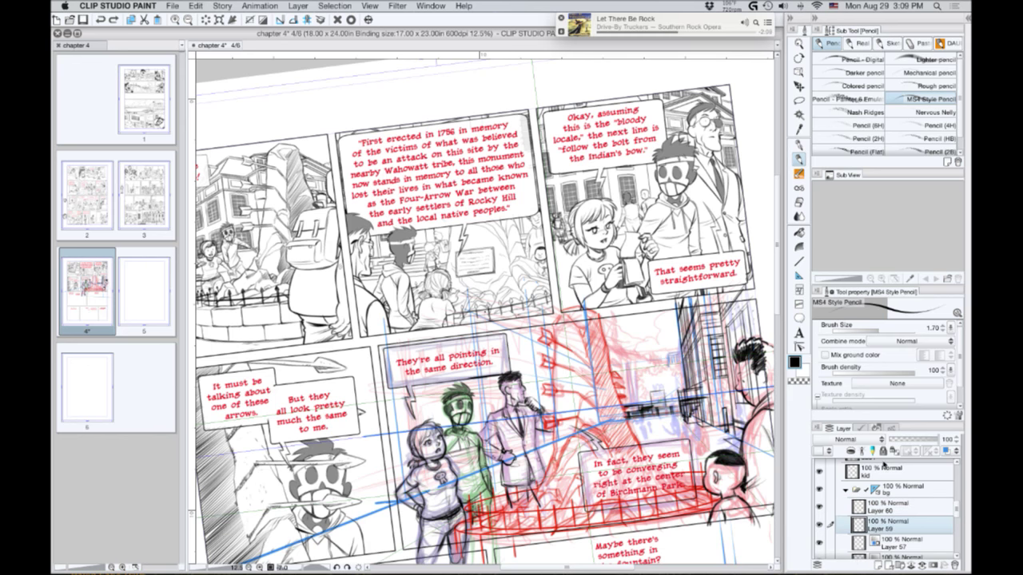
pyautogui.click(956, 451)
pyautogui.click(943, 481)
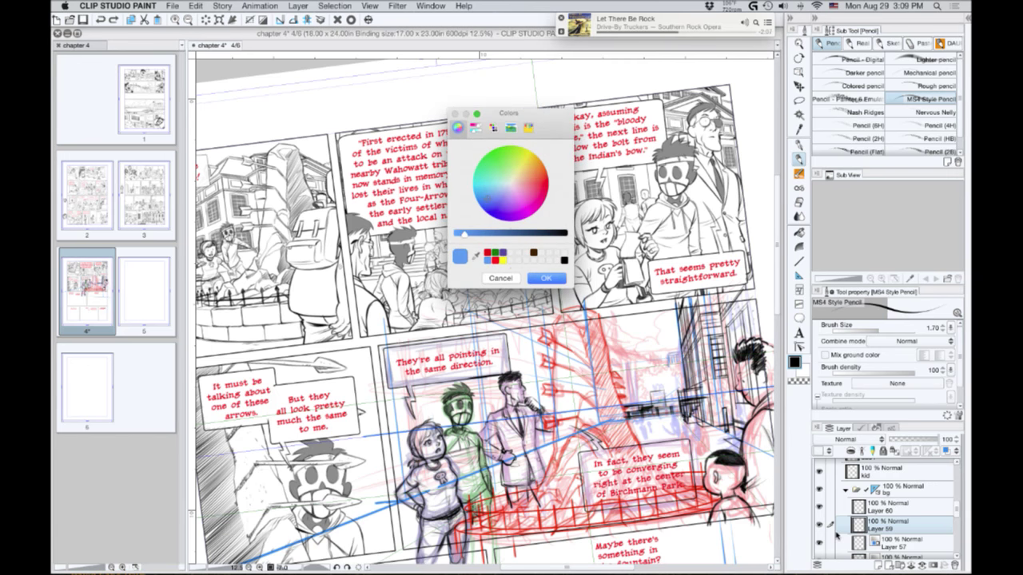
pyautogui.click(490, 258)
pyautogui.click(545, 279)
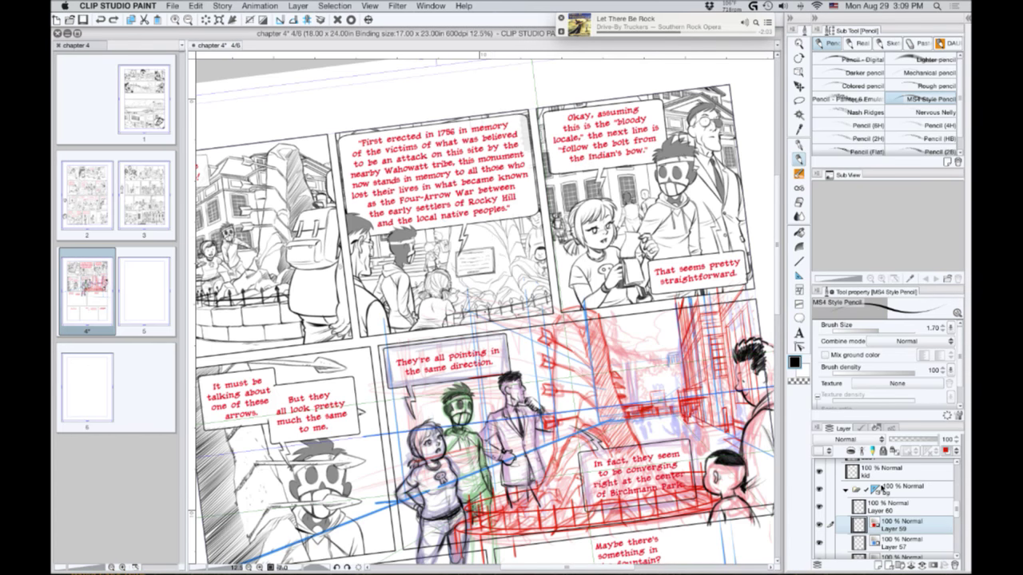
# Set the layer color of the monument1 folder to green.
pyautogui.scroll(-3, 957, 513)
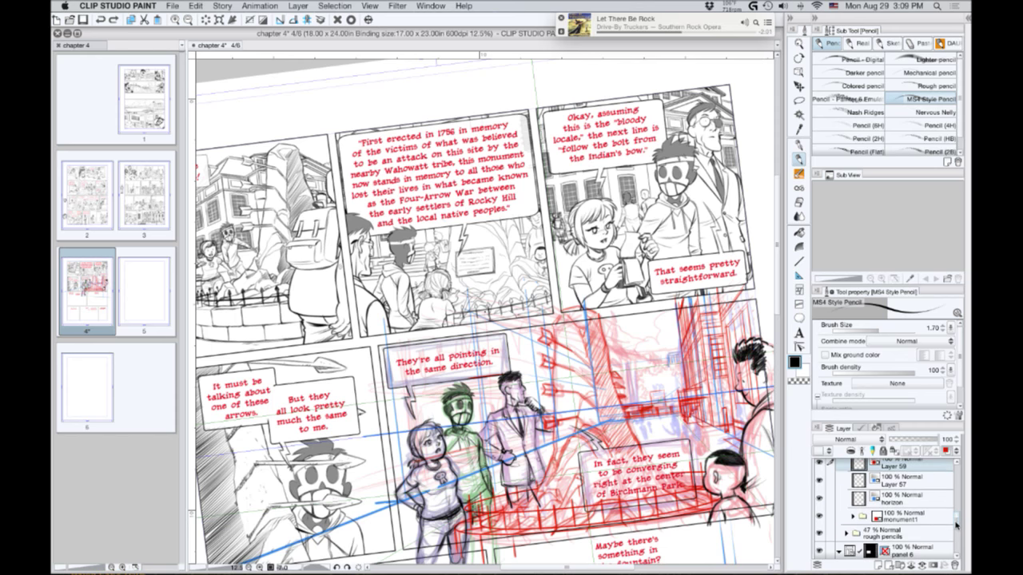
pyautogui.click(892, 518)
pyautogui.click(956, 452)
pyautogui.click(947, 464)
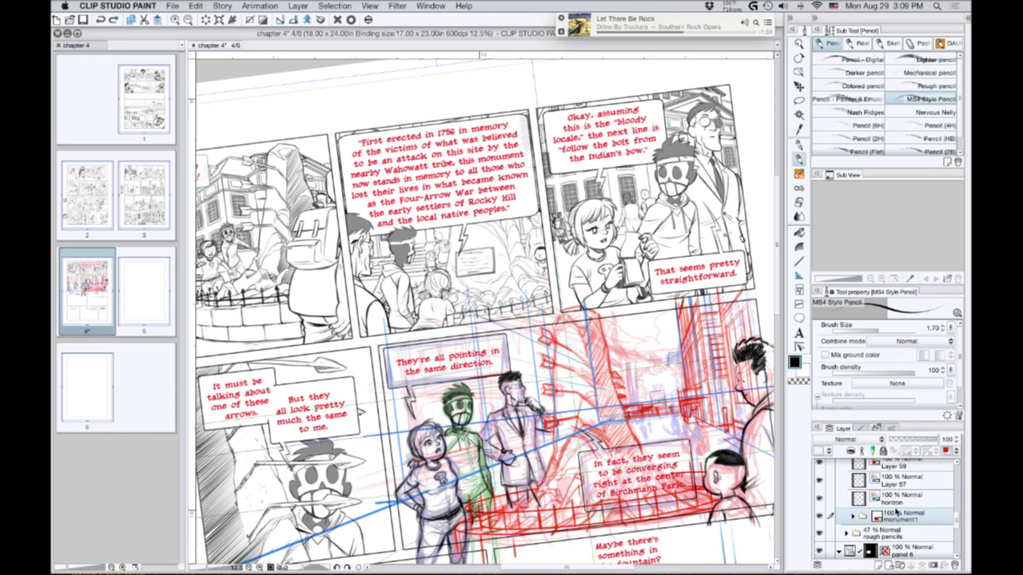
pyautogui.click(497, 255)
pyautogui.click(546, 279)
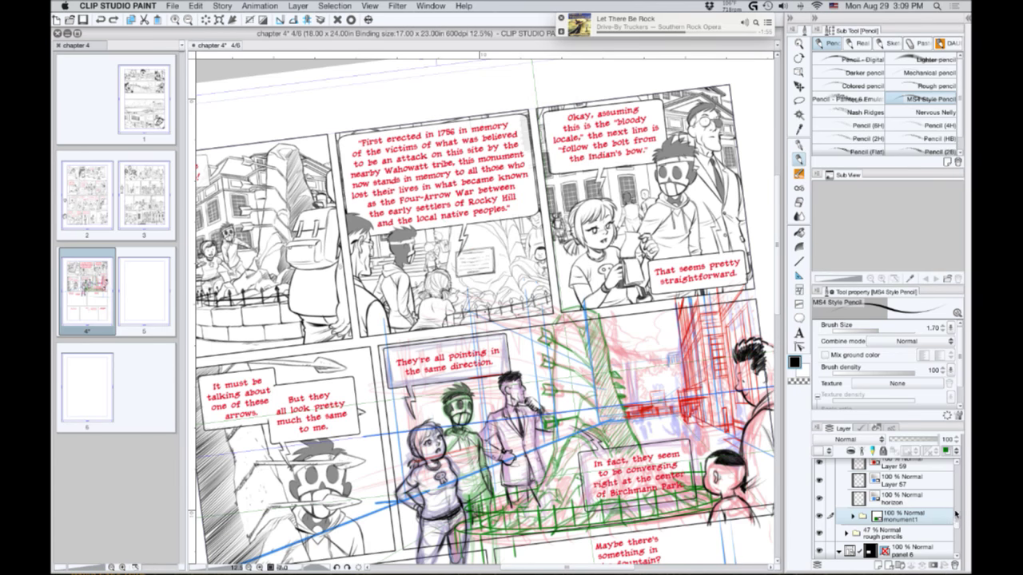
# On Layer 60, pencil the vertical edges of the left-hand building behind the girl, the masked boy and the monument's arrows.
pyautogui.scroll(3, 957, 518)
pyautogui.scroll(2, 957, 518)
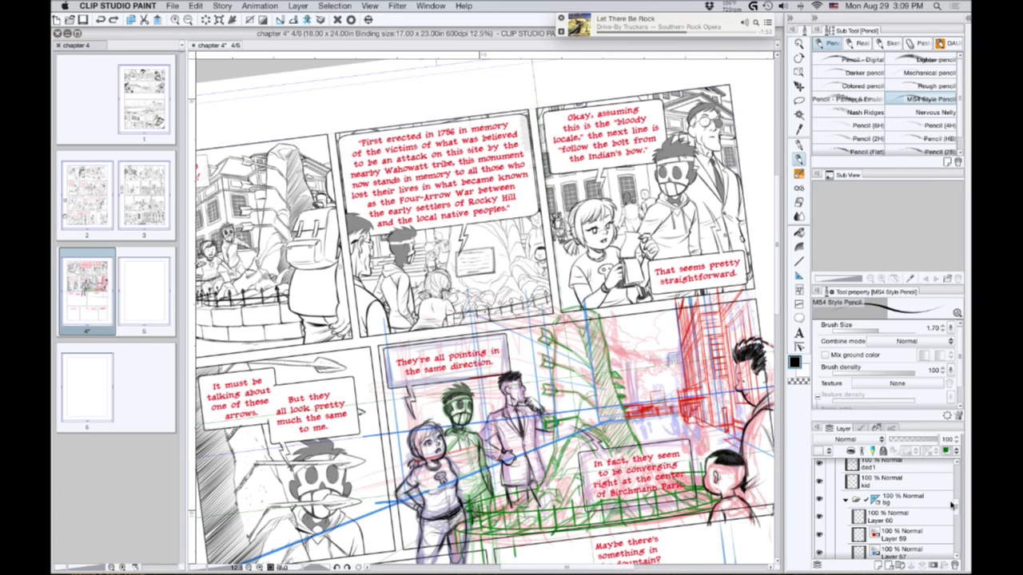
pyautogui.click(875, 520)
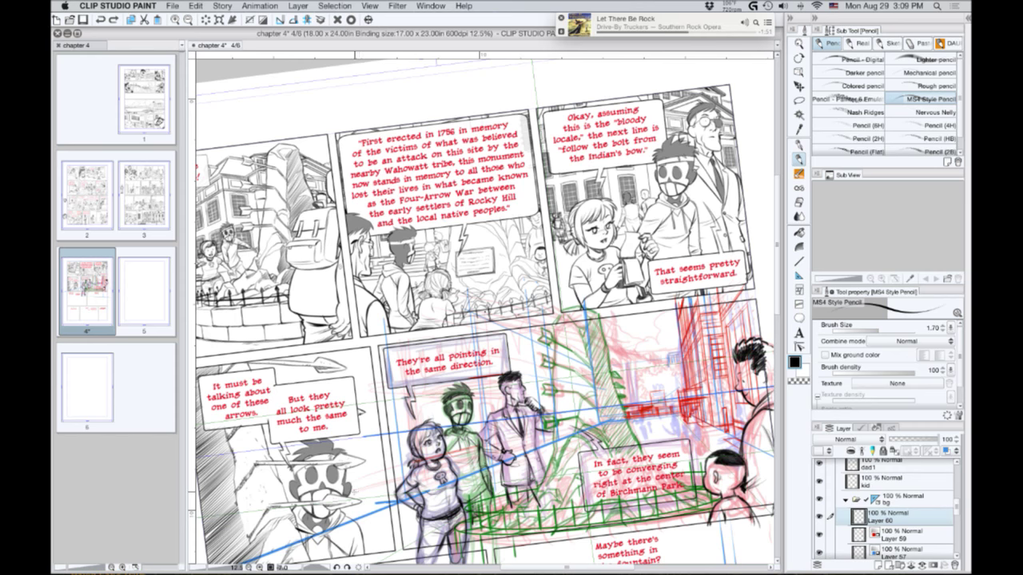
pyautogui.moveTo(456, 463)
pyautogui.mouseDown()
pyautogui.moveTo(612, 421)
pyautogui.moveTo(574, 410)
pyautogui.moveTo(561, 309)
pyautogui.mouseUp()
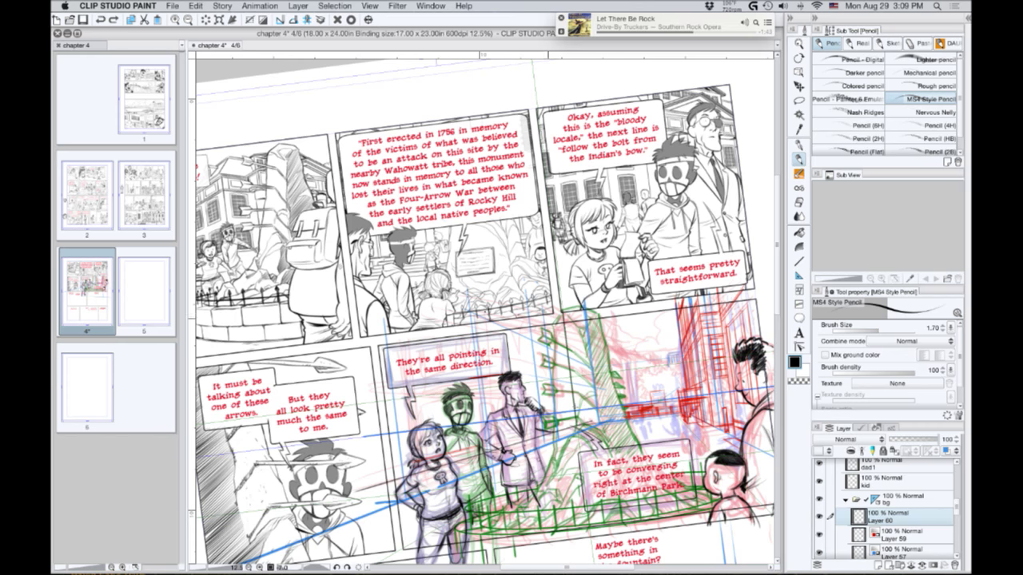
pyautogui.moveTo(569, 429); pyautogui.dragTo(365, 488)
pyautogui.moveTo(575, 427); pyautogui.dragTo(563, 306)
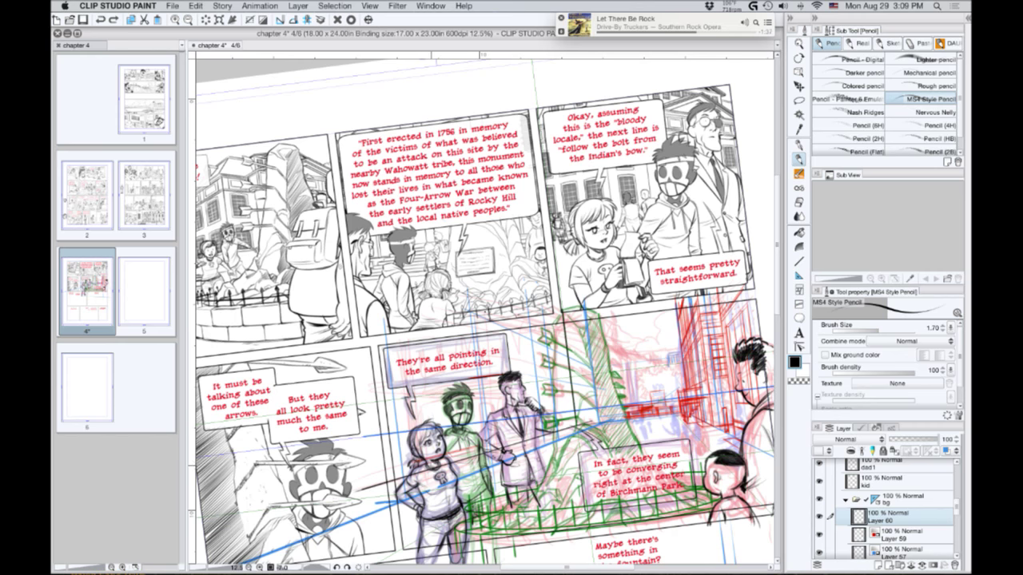
pyautogui.moveTo(431, 473)
pyautogui.mouseDown()
pyautogui.moveTo(413, 321)
pyautogui.moveTo(392, 318)
pyautogui.mouseUp()
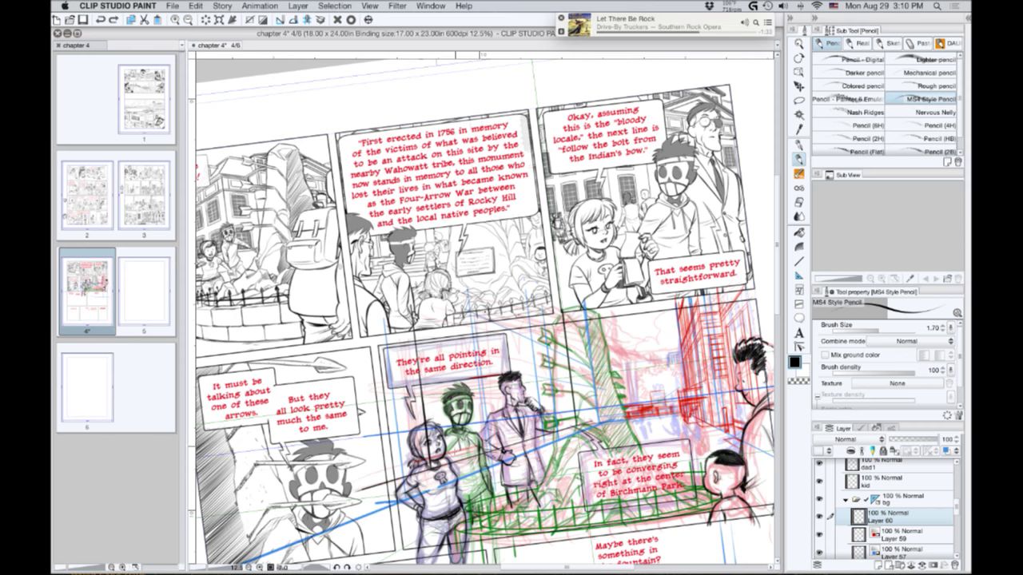
pyautogui.moveTo(458, 463); pyautogui.dragTo(446, 380)
pyautogui.press('super+z')
pyautogui.moveTo(460, 460); pyautogui.dragTo(443, 321)
pyautogui.moveTo(460, 461); pyautogui.dragTo(446, 354)
pyautogui.moveTo(460, 461)
pyautogui.mouseDown()
pyautogui.moveTo(433, 459)
pyautogui.moveTo(456, 441)
pyautogui.moveTo(442, 318)
pyautogui.mouseUp()
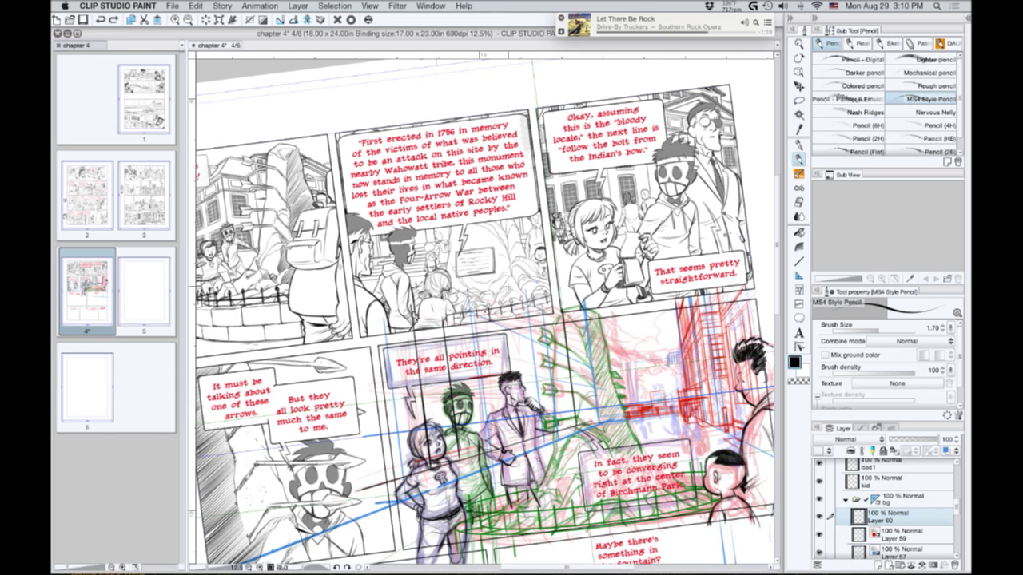
# Pencil the receding horizontal perspective lines of the left-hand building, running behind the masked boy and the suited man toward the monument.
pyautogui.moveTo(710, 427); pyautogui.dragTo(511, 452)
pyautogui.moveTo(581, 393); pyautogui.dragTo(353, 375)
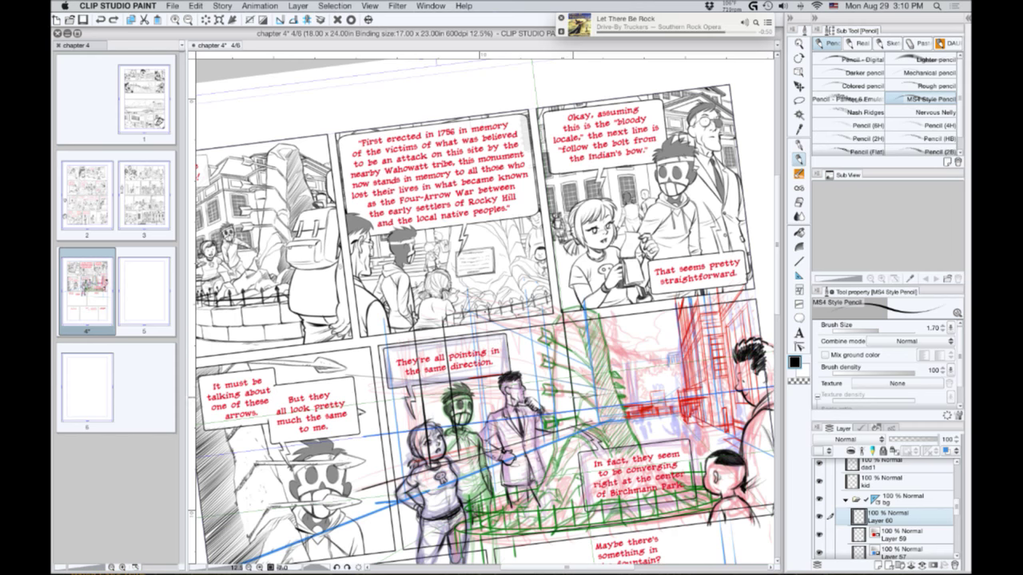
pyautogui.moveTo(549, 398); pyautogui.dragTo(323, 395)
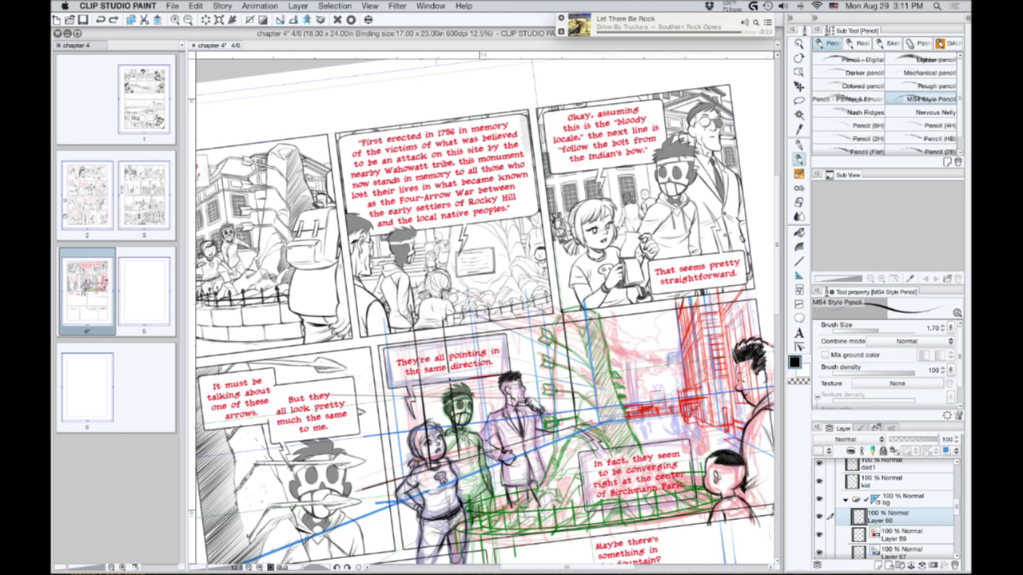
pyautogui.press('super+Tab')
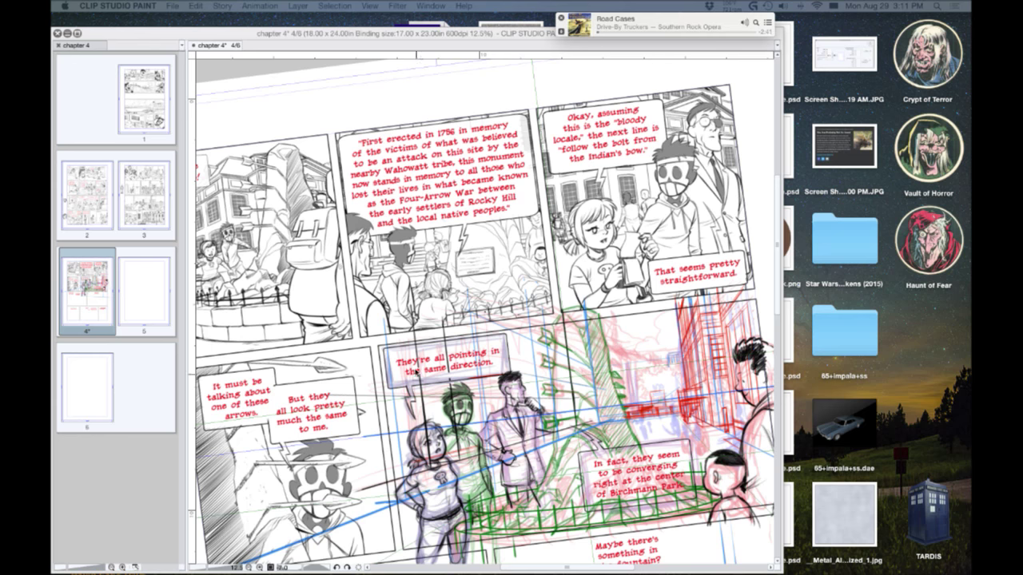
pyautogui.press('Tab')
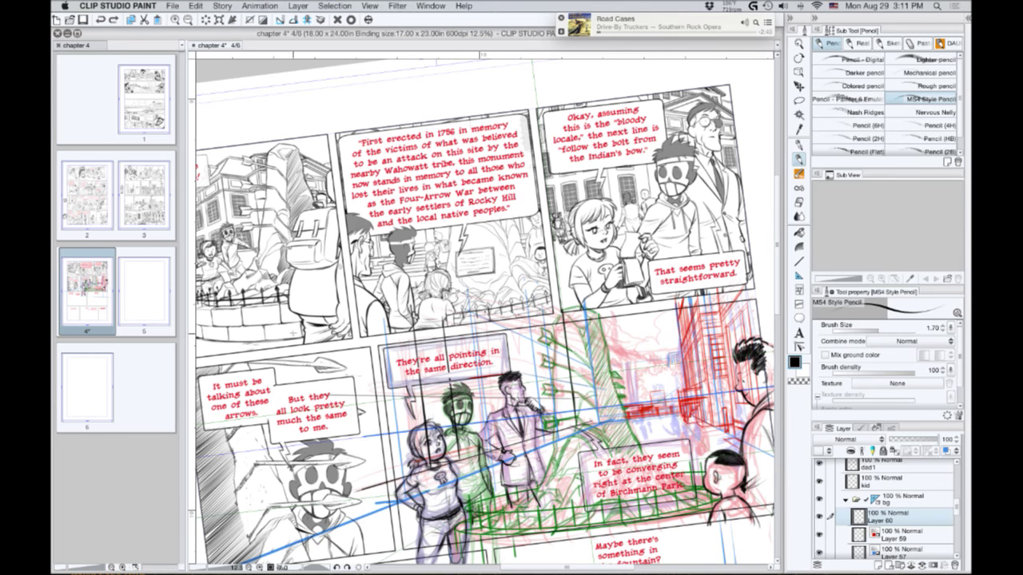
pyautogui.scroll(3, 424, 329)
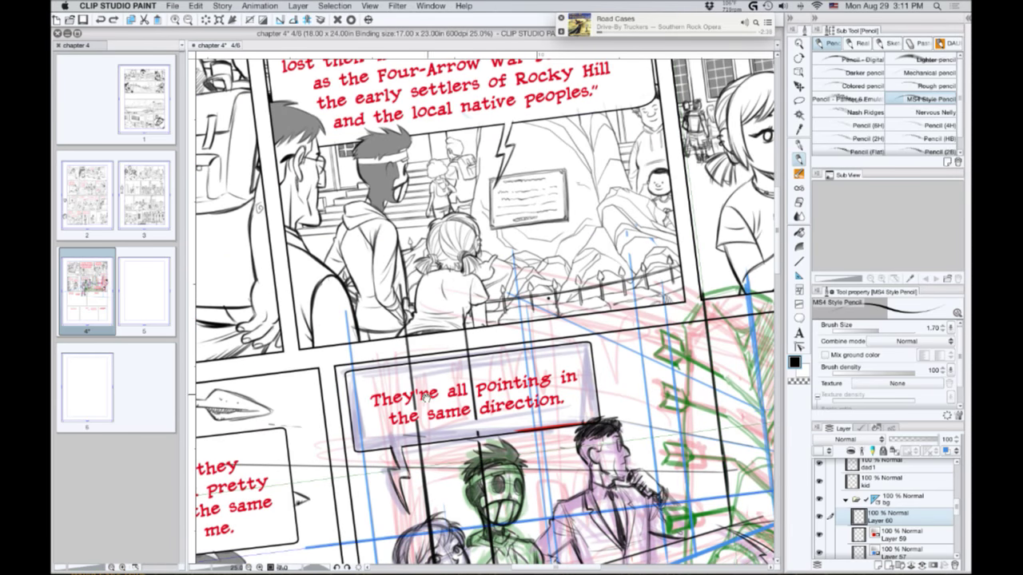
pyautogui.moveTo(428, 398); pyautogui.dragTo(368, 307)
pyautogui.moveTo(663, 404); pyautogui.dragTo(425, 402)
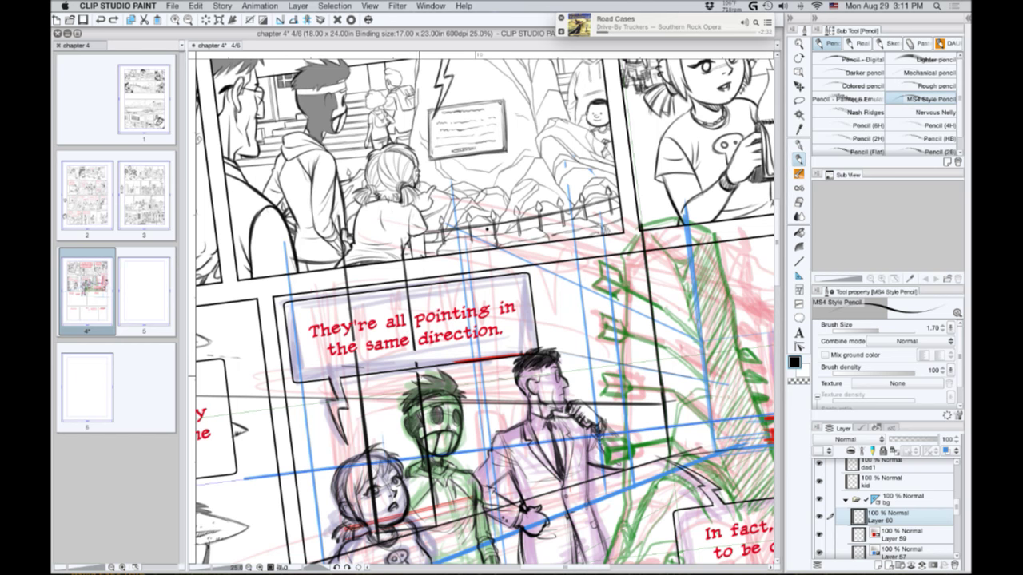
pyautogui.moveTo(416, 381); pyautogui.dragTo(654, 394)
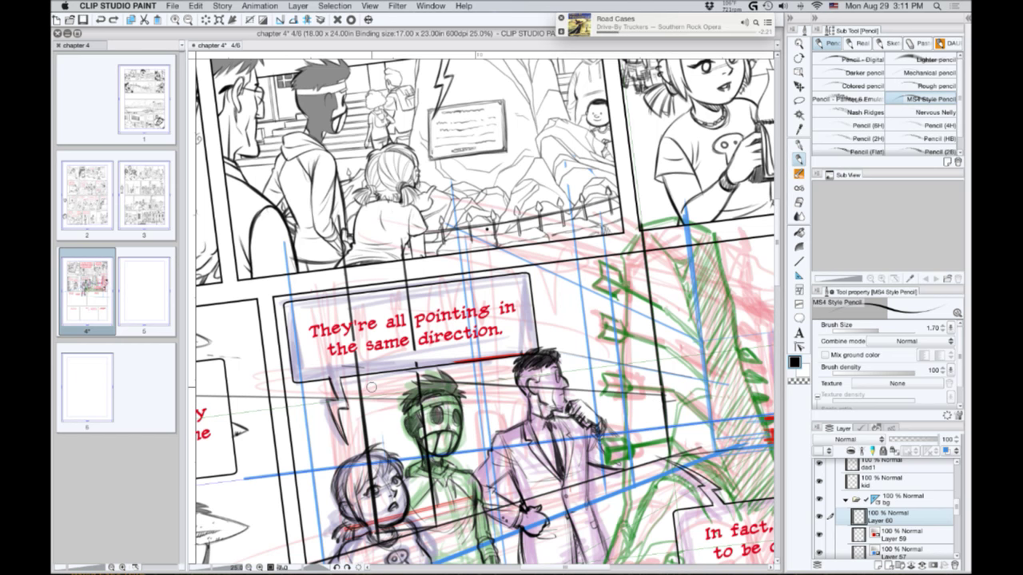
# Pencil the vertical window edges on the building wall behind the masked boy and the suited man.
pyautogui.moveTo(433, 379); pyautogui.dragTo(444, 477)
pyautogui.press('super+Tab')
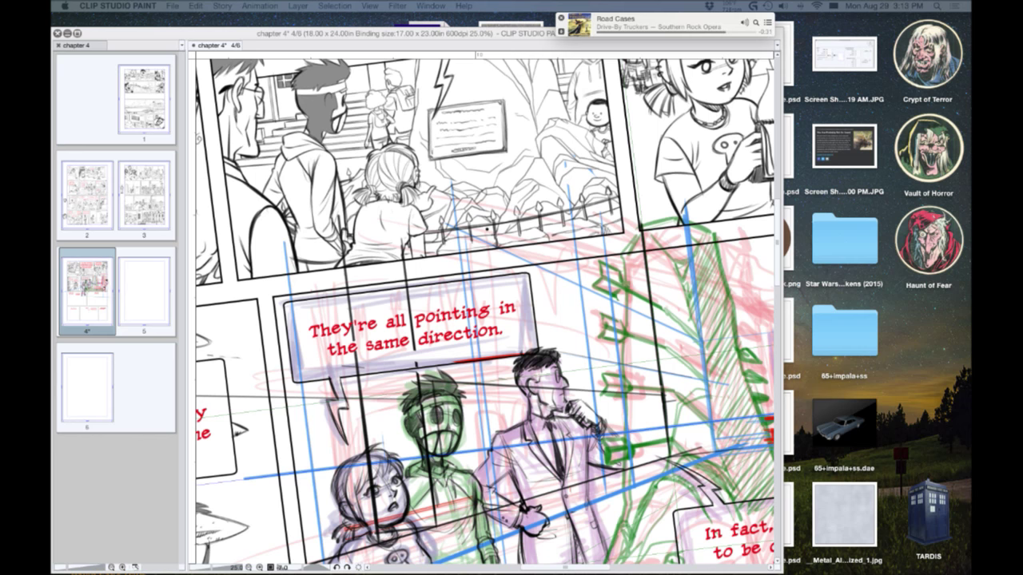
pyautogui.press('Tab')
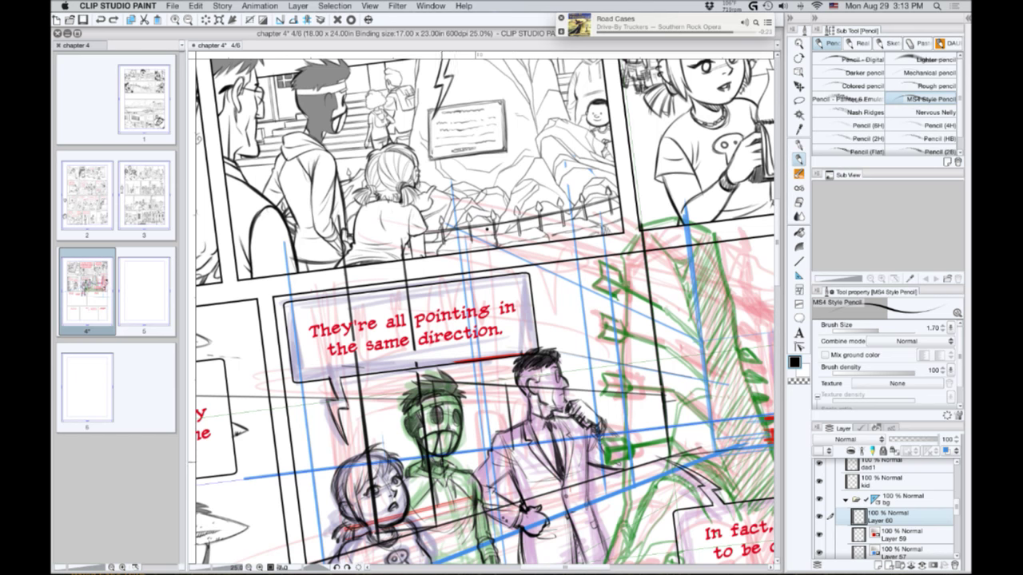
pyautogui.moveTo(441, 463)
pyautogui.mouseDown()
pyautogui.moveTo(511, 453)
pyautogui.moveTo(502, 387)
pyautogui.moveTo(447, 382)
pyautogui.moveTo(442, 467)
pyautogui.mouseUp()
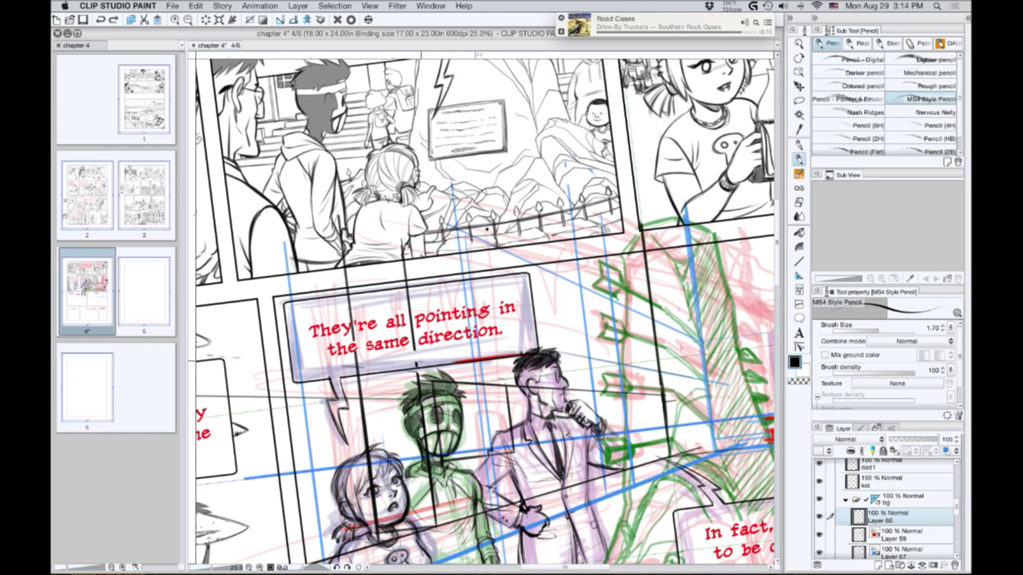
pyautogui.moveTo(511, 466)
pyautogui.mouseDown()
pyautogui.moveTo(452, 479)
pyautogui.moveTo(457, 523)
pyautogui.moveTo(502, 469)
pyautogui.moveTo(527, 500)
pyautogui.mouseUp()
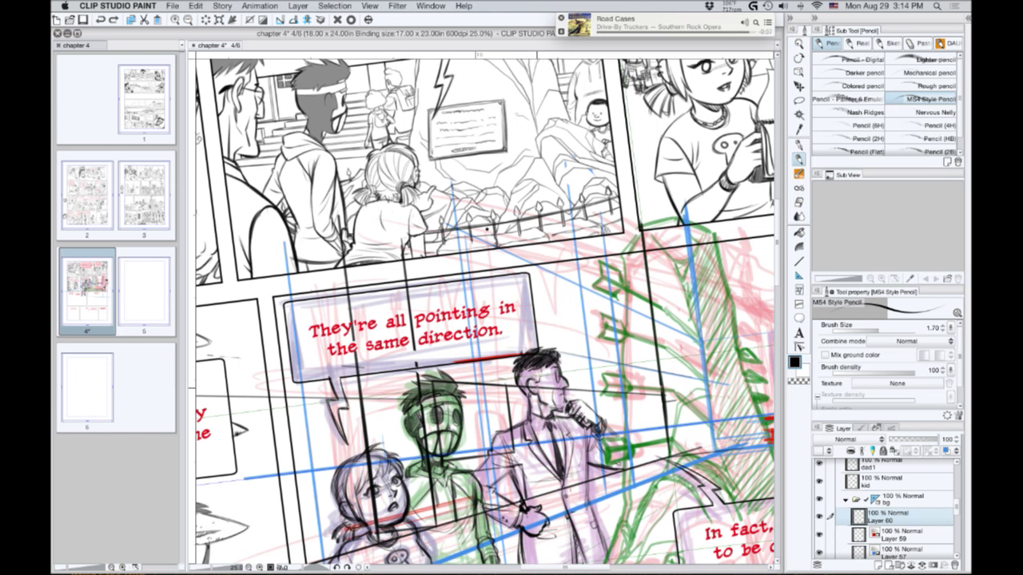
pyautogui.moveTo(537, 385); pyautogui.dragTo(549, 489)
# Pencil the upper, lower and side edges of the window between the suited man and the monument's arrows.
pyautogui.moveTo(594, 393)
pyautogui.mouseDown()
pyautogui.moveTo(609, 474)
pyautogui.moveTo(597, 392)
pyautogui.moveTo(532, 393)
pyautogui.mouseUp()
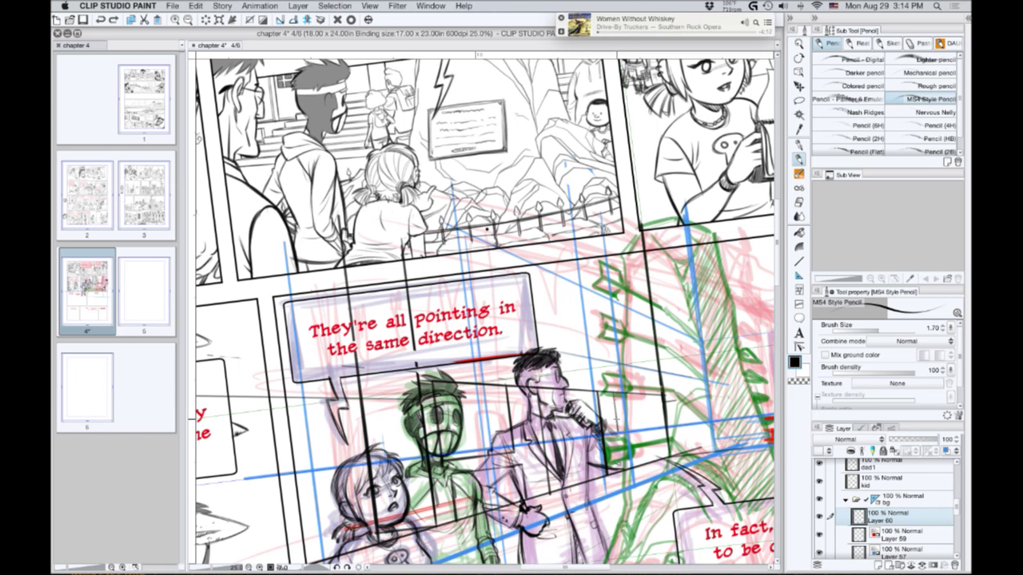
pyautogui.moveTo(512, 454); pyautogui.dragTo(655, 432)
pyautogui.moveTo(656, 396); pyautogui.dragTo(656, 430)
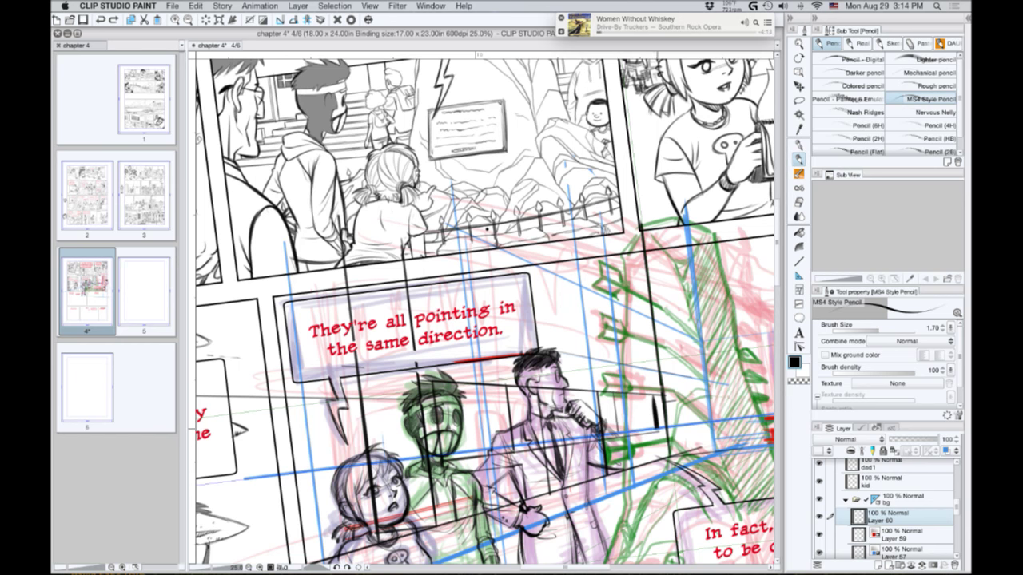
pyautogui.press('super+z')
pyautogui.moveTo(622, 397)
pyautogui.mouseDown()
pyautogui.moveTo(598, 394)
pyautogui.moveTo(605, 433)
pyautogui.mouseUp()
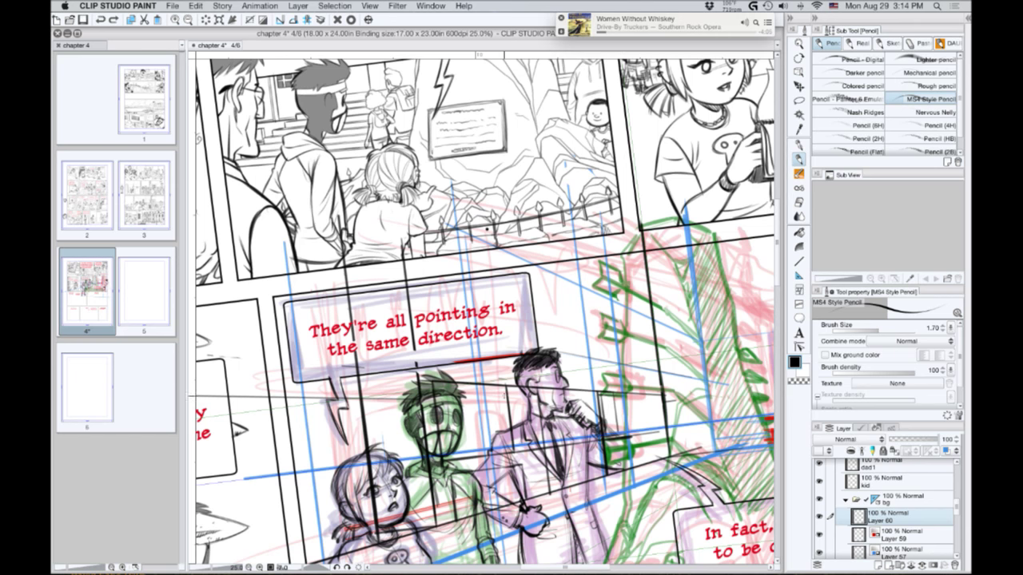
# Pencil the inner frame and vertical divider of the window between the masked boy and the suited man.
pyautogui.moveTo(506, 388); pyautogui.dragTo(508, 445)
pyautogui.moveTo(503, 390)
pyautogui.mouseDown()
pyautogui.moveTo(452, 387)
pyautogui.moveTo(500, 390)
pyautogui.mouseUp()
pyautogui.moveTo(509, 449); pyautogui.dragTo(445, 458)
pyautogui.press('super+z')
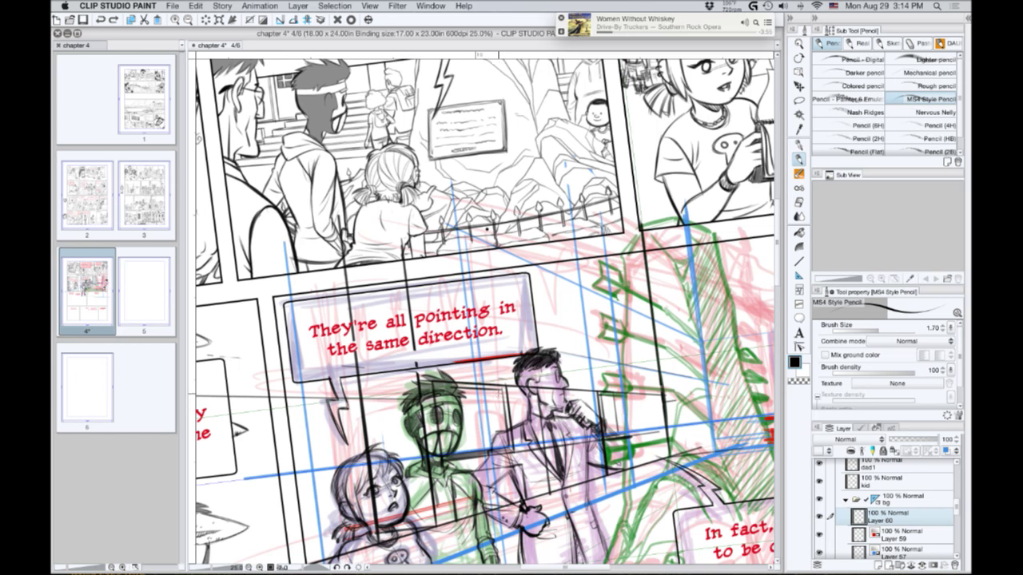
pyautogui.moveTo(500, 395); pyautogui.dragTo(504, 446)
pyautogui.moveTo(497, 392); pyautogui.dragTo(445, 390)
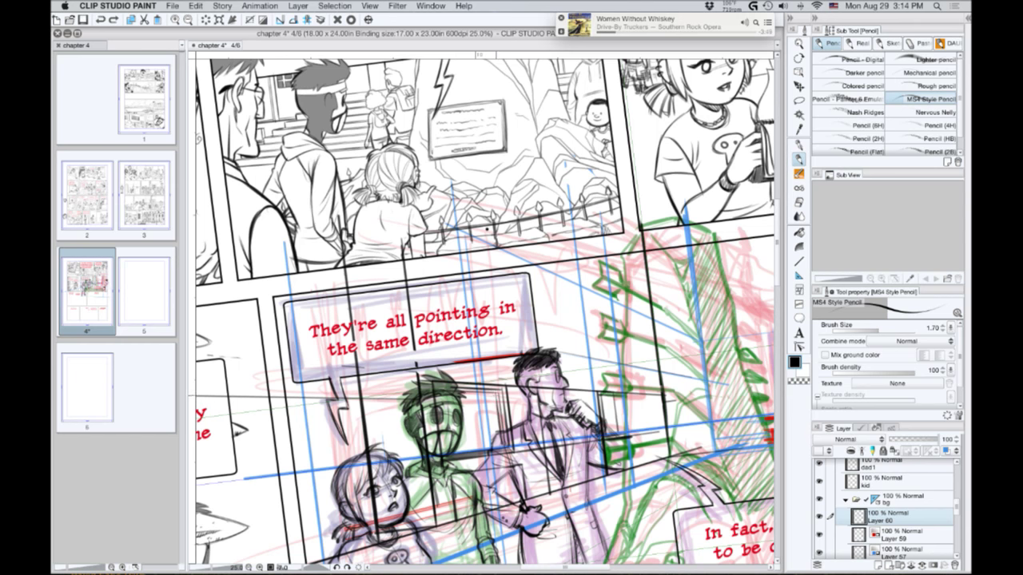
pyautogui.moveTo(495, 395); pyautogui.dragTo(452, 396)
pyautogui.moveTo(502, 443); pyautogui.dragTo(437, 452)
pyautogui.moveTo(487, 398); pyautogui.dragTo(489, 442)
pyautogui.moveTo(473, 398)
pyautogui.mouseDown()
pyautogui.moveTo(478, 441)
pyautogui.moveTo(463, 445)
pyautogui.mouseUp()
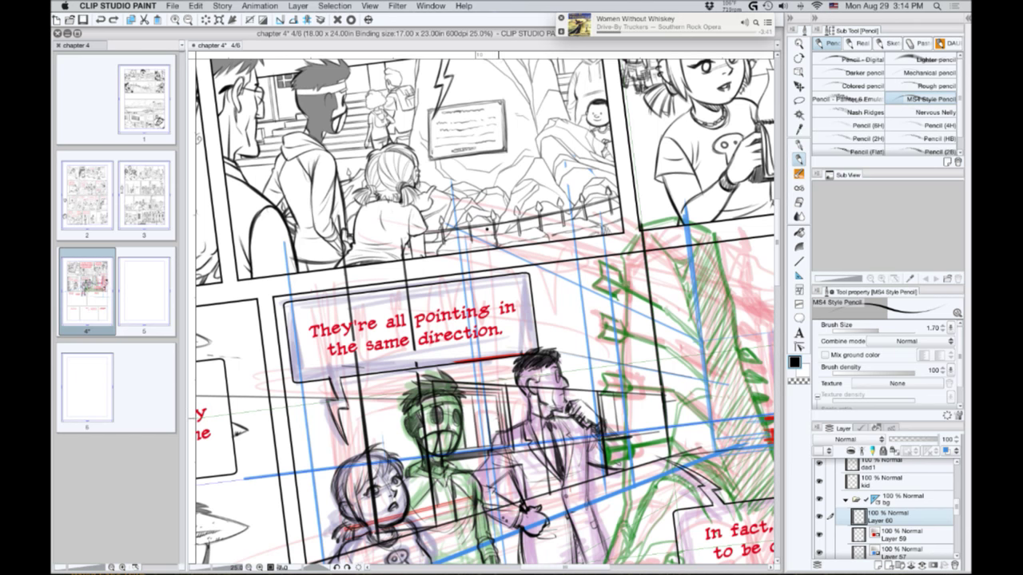
# Pencil horizontal pane bars across the window behind the masked boy and reinforce its vertical divider.
pyautogui.moveTo(495, 406); pyautogui.dragTo(428, 406)
pyautogui.press('super+z')
pyautogui.moveTo(498, 419); pyautogui.dragTo(432, 430)
pyautogui.press('super+z')
pyautogui.moveTo(498, 420); pyautogui.dragTo(434, 424)
pyautogui.moveTo(502, 433); pyautogui.dragTo(434, 436)
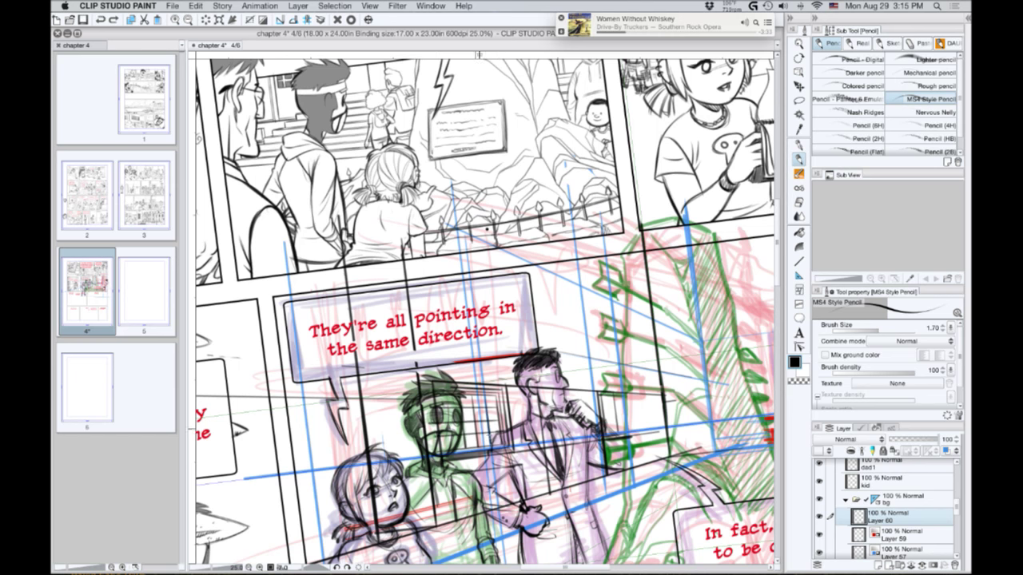
pyautogui.hotkey('ctrl', 'z')
pyautogui.moveTo(498, 435); pyautogui.dragTo(435, 436)
pyautogui.moveTo(483, 395)
pyautogui.mouseDown()
pyautogui.moveTo(490, 448)
pyautogui.moveTo(477, 447)
pyautogui.mouseUp()
# Pencil horizontal pane bars across the window between the suited man and the monument's arrows.
pyautogui.moveTo(489, 407); pyautogui.dragTo(638, 408)
pyautogui.moveTo(500, 420); pyautogui.dragTo(644, 413)
pyautogui.moveTo(495, 438); pyautogui.dragTo(639, 422)
pyautogui.moveTo(492, 396)
pyautogui.mouseDown()
pyautogui.moveTo(637, 399)
pyautogui.moveTo(608, 435)
pyautogui.moveTo(630, 430)
pyautogui.moveTo(630, 396)
pyautogui.mouseUp()
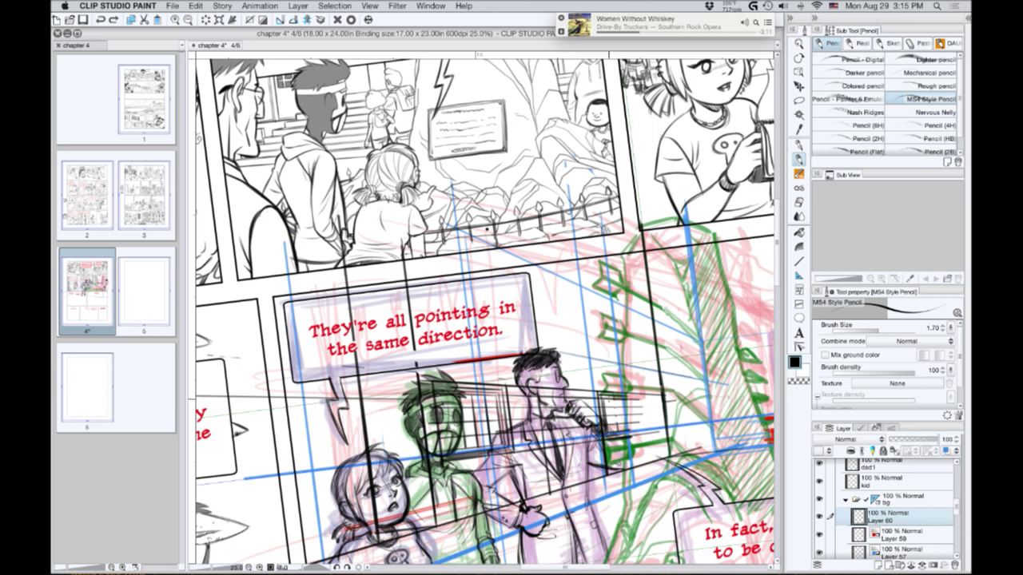
pyautogui.moveTo(611, 406); pyautogui.dragTo(609, 429)
pyautogui.press('super+z')
# Pencil the protruding wall section and its ledge lines directly behind the suited man's head and torso.
pyautogui.scroll(2, 427, 332)
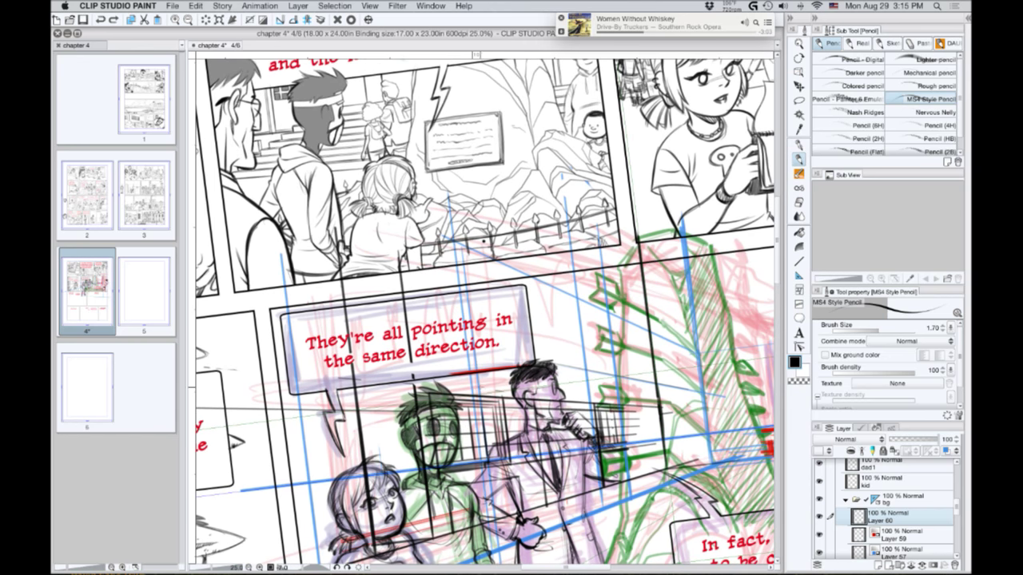
pyautogui.moveTo(534, 409); pyautogui.dragTo(533, 391)
pyautogui.moveTo(593, 491); pyautogui.dragTo(580, 394)
pyautogui.moveTo(517, 387)
pyautogui.mouseDown()
pyautogui.moveTo(531, 511)
pyautogui.moveTo(516, 380)
pyautogui.moveTo(585, 402)
pyautogui.mouseUp()
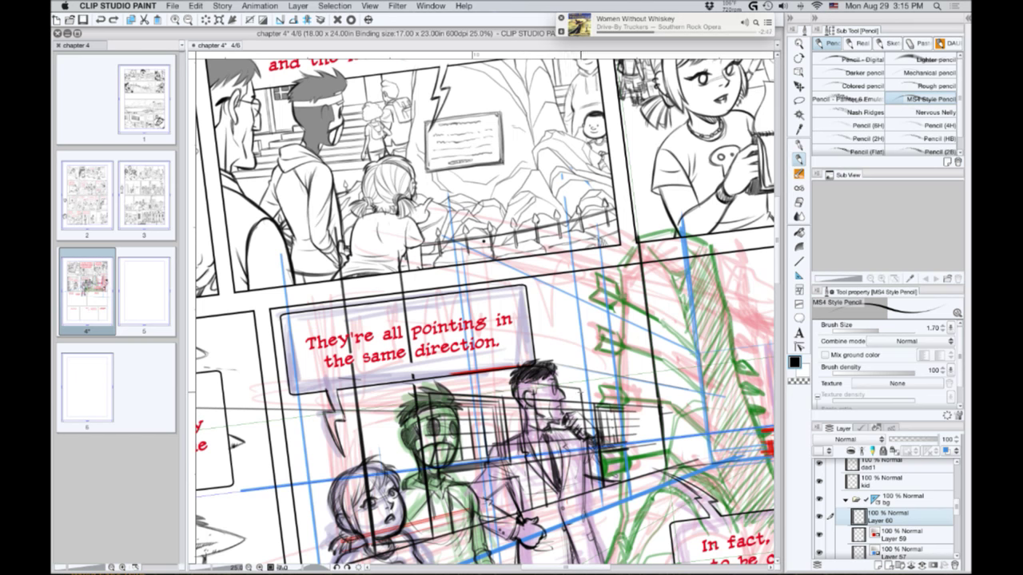
pyautogui.moveTo(585, 394)
pyautogui.mouseDown()
pyautogui.moveTo(543, 385)
pyautogui.moveTo(586, 391)
pyautogui.mouseUp()
pyautogui.moveTo(551, 393)
pyautogui.mouseDown()
pyautogui.moveTo(581, 399)
pyautogui.moveTo(589, 492)
pyautogui.moveTo(568, 496)
pyautogui.moveTo(559, 411)
pyautogui.moveTo(519, 409)
pyautogui.mouseUp()
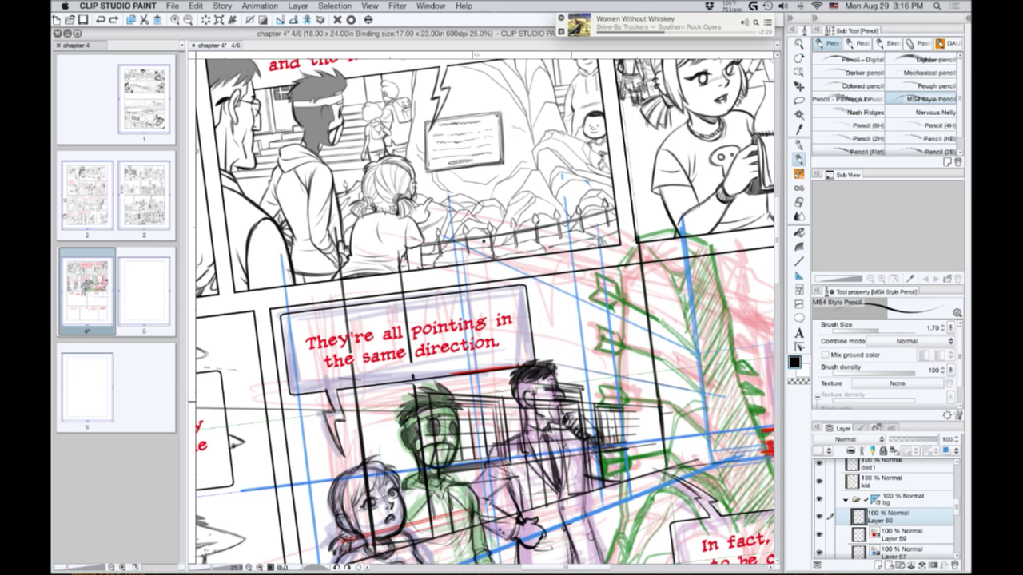
pyautogui.moveTo(568, 494)
pyautogui.mouseDown()
pyautogui.moveTo(534, 506)
pyautogui.moveTo(567, 499)
pyautogui.mouseUp()
pyautogui.press('super+z')
pyautogui.press('super+z')
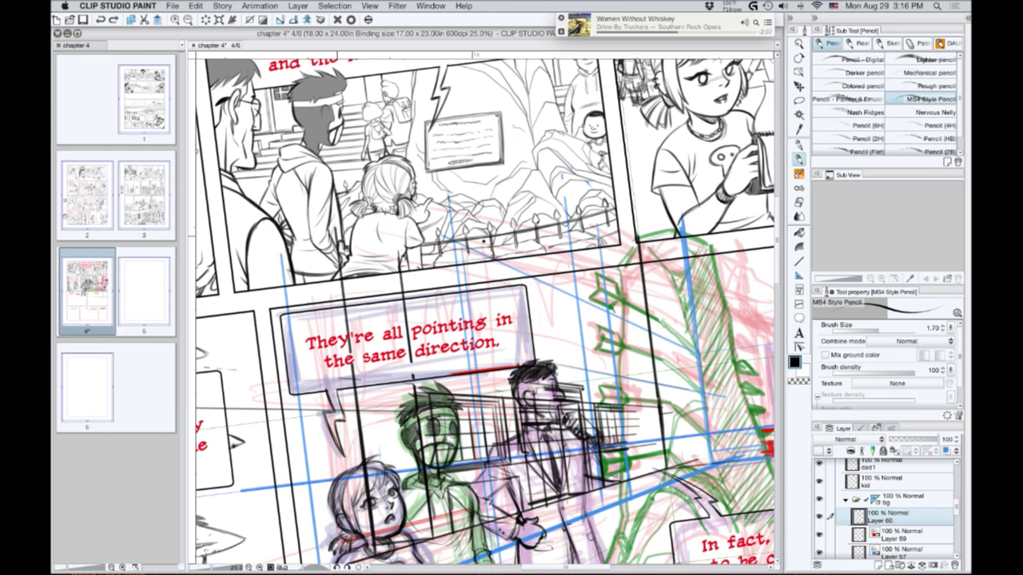
pyautogui.moveTo(413, 350)
pyautogui.mouseDown()
pyautogui.moveTo(624, 384)
pyautogui.moveTo(573, 350)
pyautogui.moveTo(410, 308)
pyautogui.moveTo(658, 370)
pyautogui.mouseUp()
pyautogui.press('super+z')
pyautogui.press('super+z')
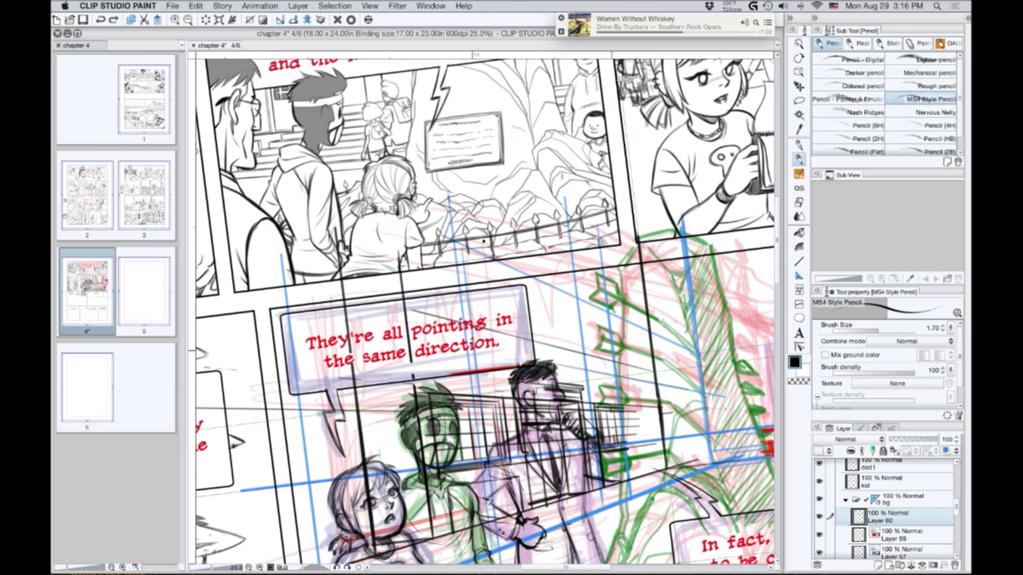
# Pencil receding cornice lines above the suited man with short vertical ticks, and add similar ticks along the top of the "They're all pointing" balloon.
pyautogui.moveTo(588, 344)
pyautogui.mouseDown()
pyautogui.moveTo(647, 361)
pyautogui.moveTo(450, 301)
pyautogui.mouseUp()
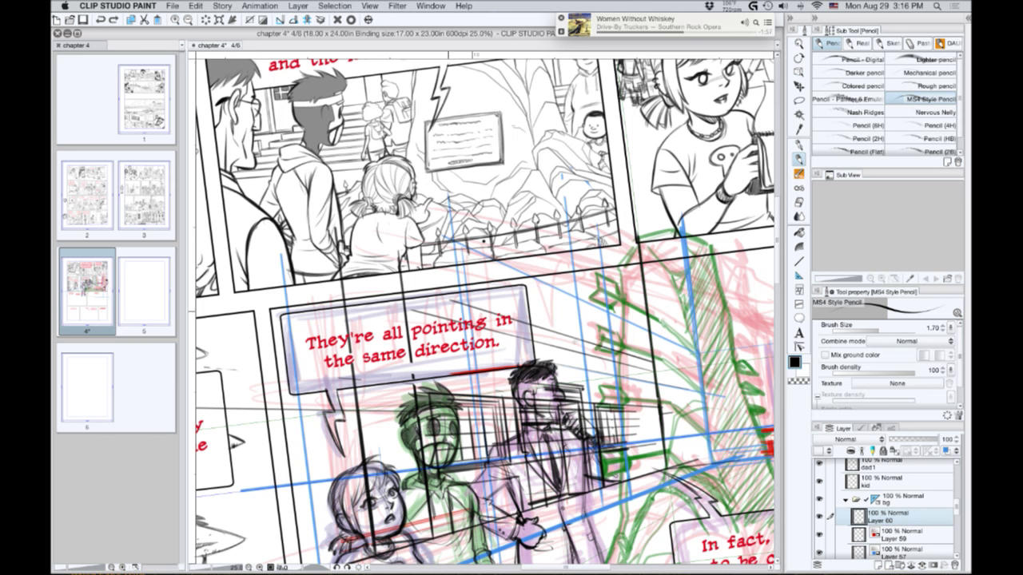
pyautogui.moveTo(640, 373); pyautogui.dragTo(495, 332)
pyautogui.moveTo(609, 358); pyautogui.dragTo(486, 325)
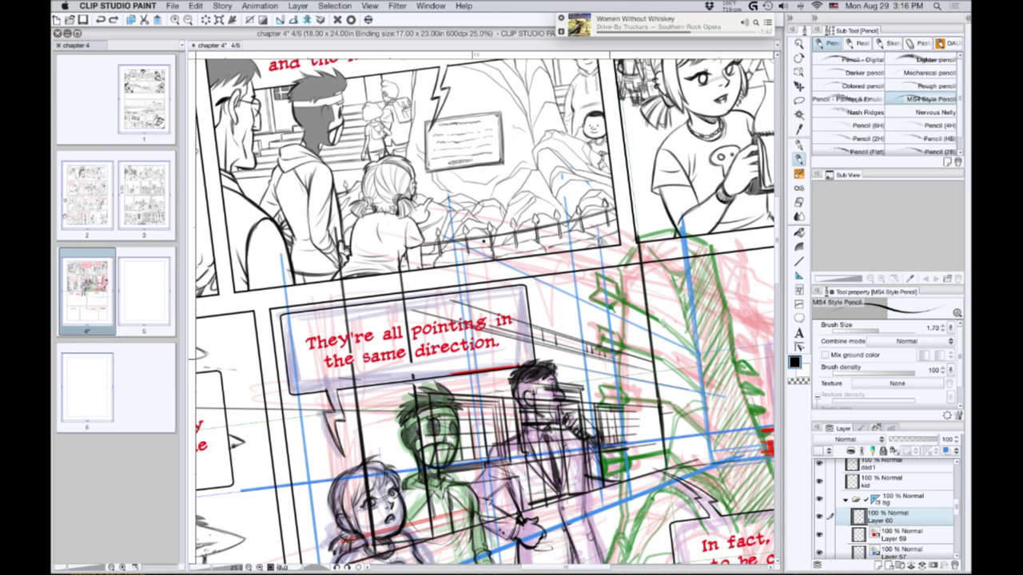
pyautogui.moveTo(456, 302)
pyautogui.mouseDown()
pyautogui.moveTo(391, 283)
pyautogui.moveTo(417, 315)
pyautogui.moveTo(382, 308)
pyautogui.mouseUp()
pyautogui.moveTo(374, 298); pyautogui.dragTo(367, 310)
pyautogui.moveTo(360, 301); pyautogui.dragTo(356, 311)
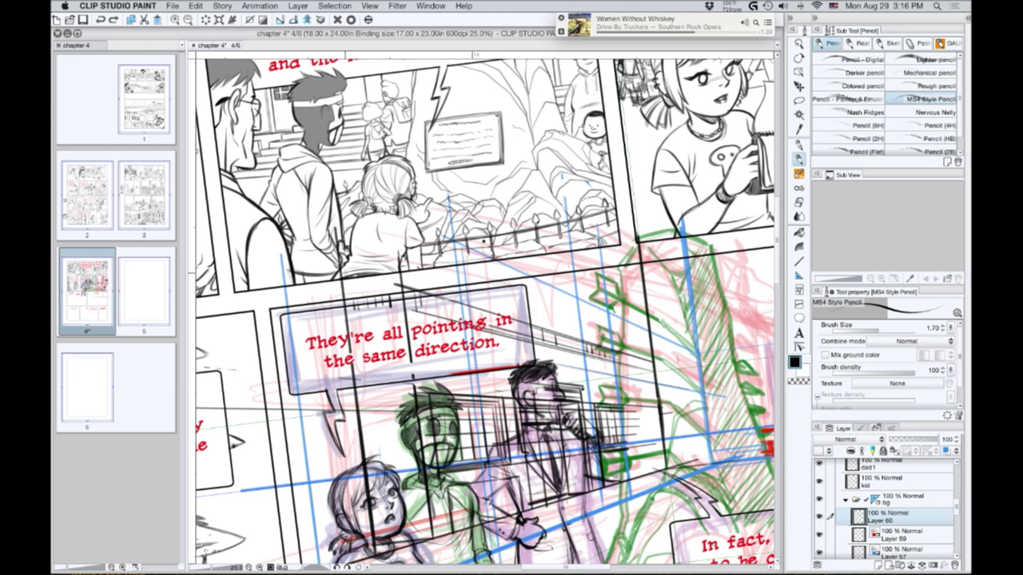
pyautogui.moveTo(500, 341)
pyautogui.mouseDown()
pyautogui.moveTo(592, 368)
pyautogui.moveTo(592, 380)
pyautogui.moveTo(512, 372)
pyautogui.moveTo(497, 340)
pyautogui.mouseUp()
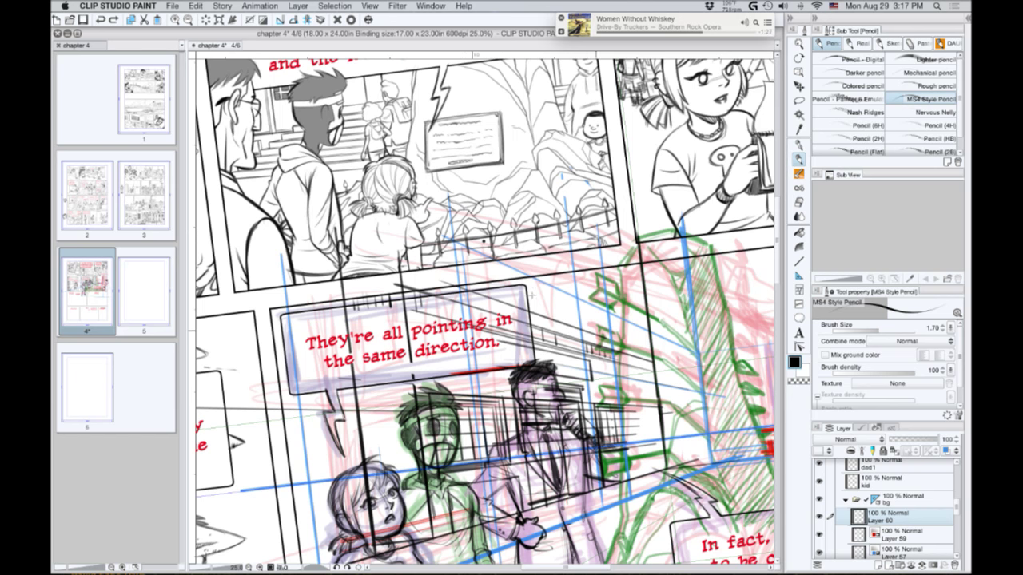
# Pencil the receding upper-storey sill line above the cornice, with vertical window edges rising from it to the panel's top border.
pyautogui.press('super+z')
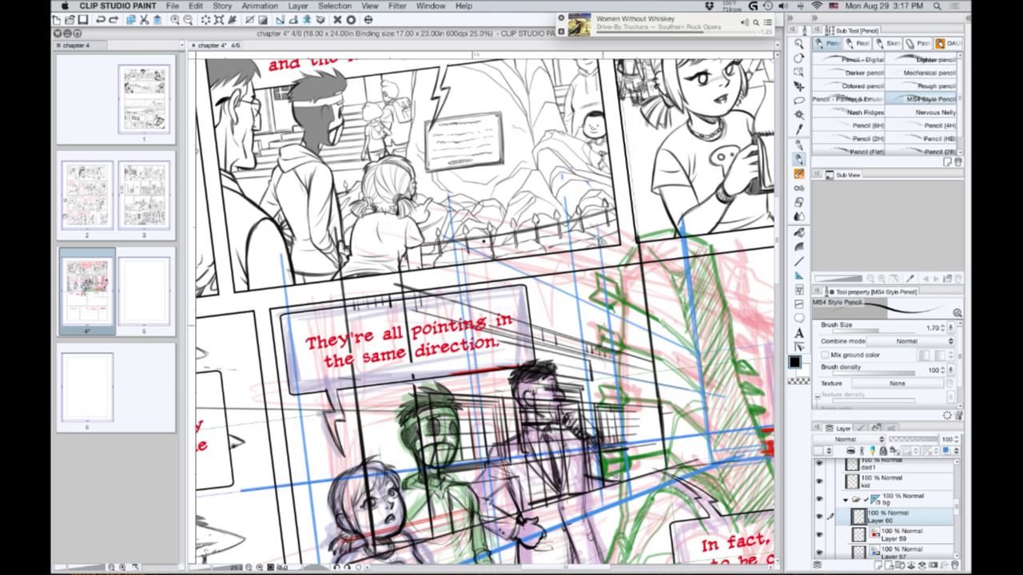
pyautogui.moveTo(628, 329); pyautogui.dragTo(436, 247)
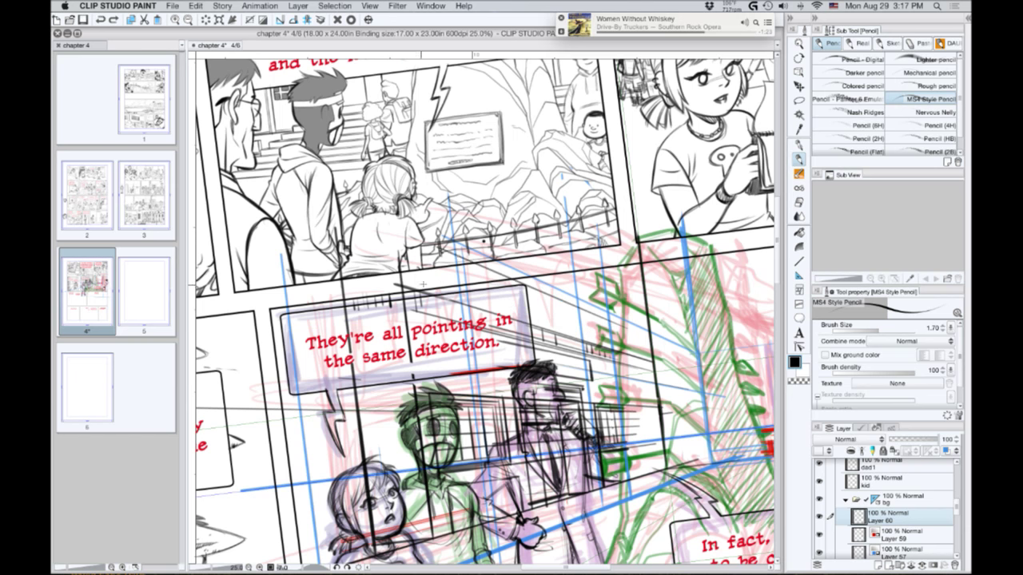
pyautogui.press('super+z')
pyautogui.moveTo(489, 281); pyautogui.dragTo(621, 334)
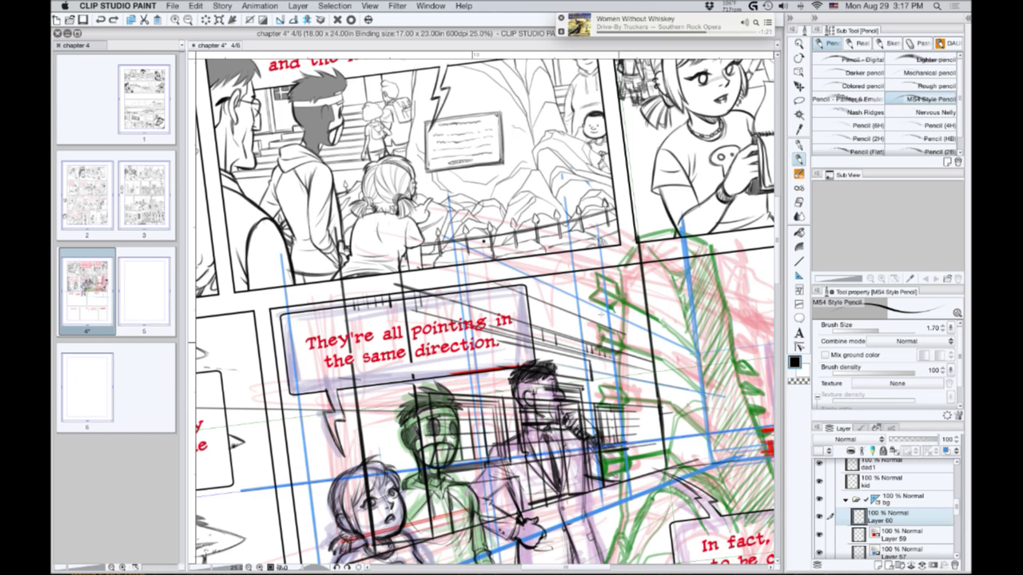
pyautogui.moveTo(552, 306); pyautogui.dragTo(545, 267)
pyautogui.moveTo(566, 312); pyautogui.dragTo(553, 261)
pyautogui.moveTo(590, 324)
pyautogui.mouseDown()
pyautogui.moveTo(578, 262)
pyautogui.moveTo(596, 297)
pyautogui.moveTo(590, 254)
pyautogui.mouseUp()
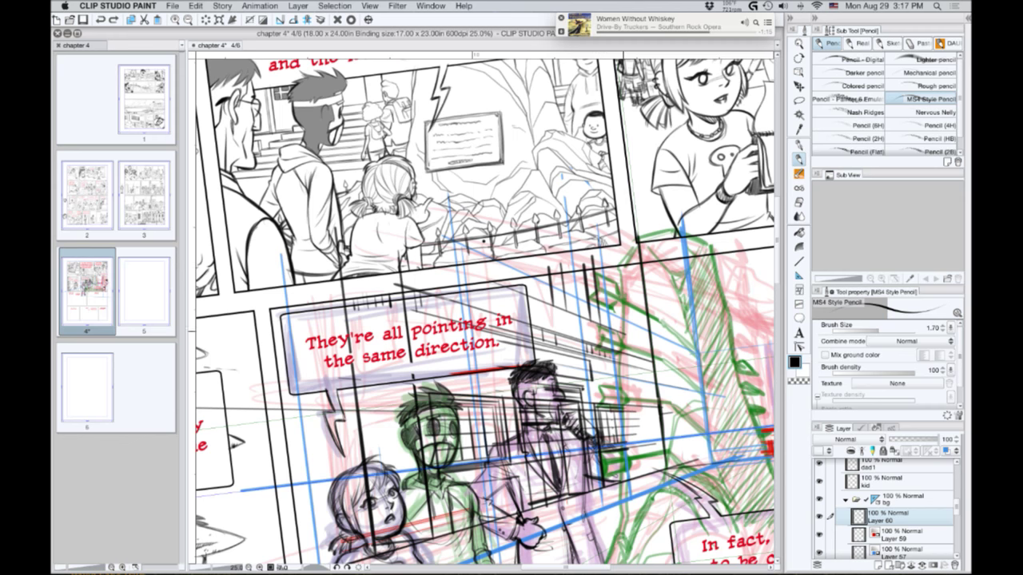
pyautogui.moveTo(620, 334); pyautogui.dragTo(609, 260)
pyautogui.moveTo(568, 313); pyautogui.dragTo(560, 262)
pyautogui.moveTo(539, 303); pyautogui.dragTo(534, 257)
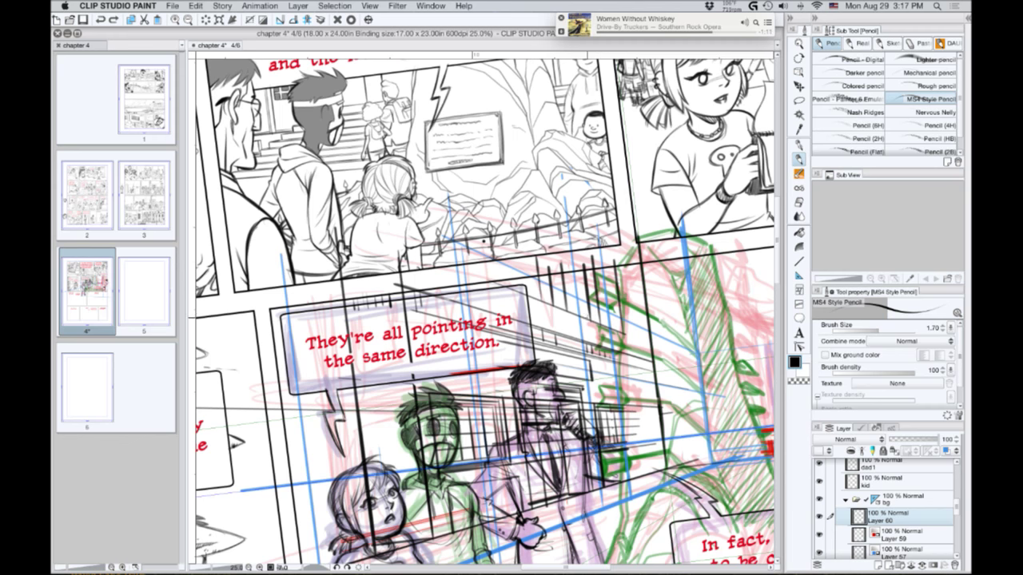
# Add inner vertical strokes to the upper-storey windows and continue them toward the speech balloon's corner.
pyautogui.moveTo(591, 319)
pyautogui.mouseDown()
pyautogui.moveTo(559, 307)
pyautogui.moveTo(583, 288)
pyautogui.moveTo(578, 260)
pyautogui.mouseUp()
pyautogui.moveTo(570, 307); pyautogui.dragTo(565, 263)
pyautogui.moveTo(585, 312)
pyautogui.mouseDown()
pyautogui.moveTo(578, 266)
pyautogui.moveTo(568, 281)
pyautogui.moveTo(575, 296)
pyautogui.moveTo(572, 272)
pyautogui.mouseUp()
pyautogui.moveTo(570, 277); pyautogui.dragTo(565, 270)
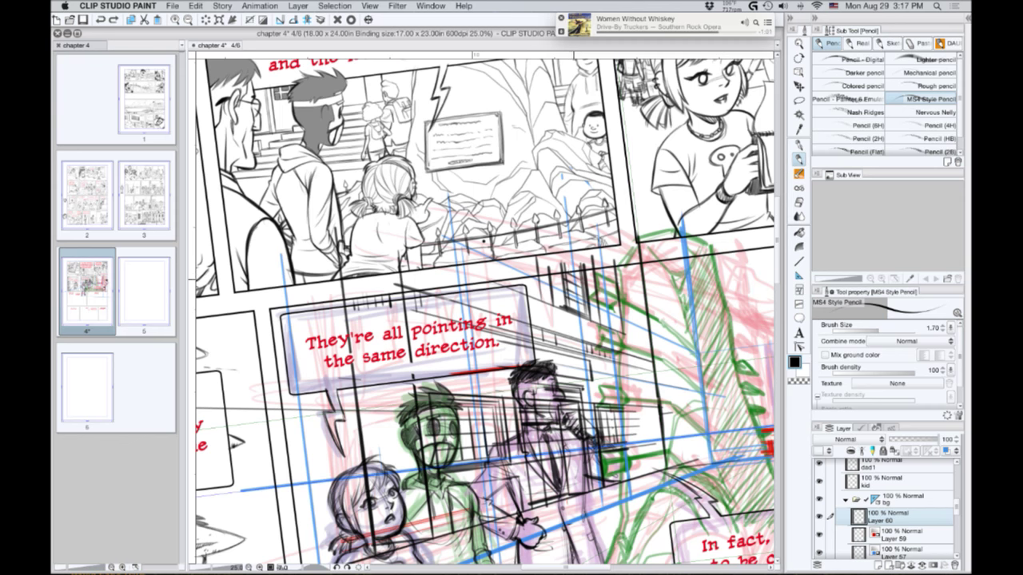
pyautogui.moveTo(576, 311)
pyautogui.mouseDown()
pyautogui.moveTo(572, 269)
pyautogui.moveTo(574, 303)
pyautogui.moveTo(577, 279)
pyautogui.mouseUp()
pyautogui.moveTo(578, 281); pyautogui.dragTo(572, 264)
pyautogui.moveTo(533, 271)
pyautogui.mouseDown()
pyautogui.moveTo(536, 295)
pyautogui.moveTo(509, 287)
pyautogui.moveTo(529, 294)
pyautogui.moveTo(520, 288)
pyautogui.mouseUp()
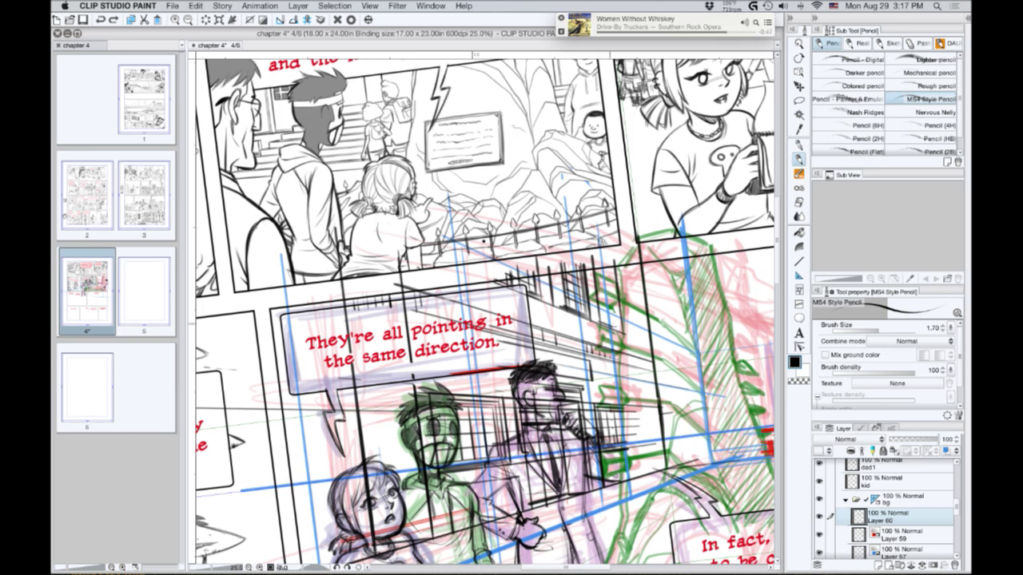
# Thicken the upper-storey window with closely spaced vertical strokes beside the monument's topmost arrow.
pyautogui.moveTo(605, 322); pyautogui.dragTo(596, 265)
pyautogui.moveTo(588, 307)
pyautogui.mouseDown()
pyautogui.moveTo(617, 323)
pyautogui.moveTo(617, 280)
pyautogui.moveTo(597, 305)
pyautogui.mouseUp()
pyautogui.moveTo(595, 270); pyautogui.dragTo(602, 311)
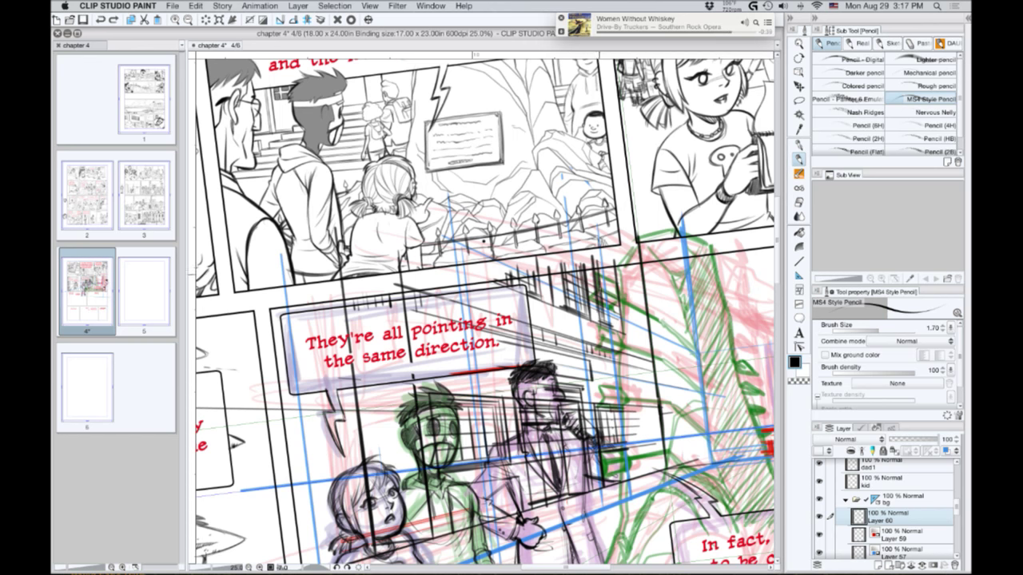
pyautogui.moveTo(596, 264)
pyautogui.mouseDown()
pyautogui.moveTo(605, 313)
pyautogui.moveTo(609, 267)
pyautogui.mouseUp()
pyautogui.moveTo(615, 325); pyautogui.dragTo(601, 264)
pyautogui.moveTo(608, 319); pyautogui.dragTo(605, 310)
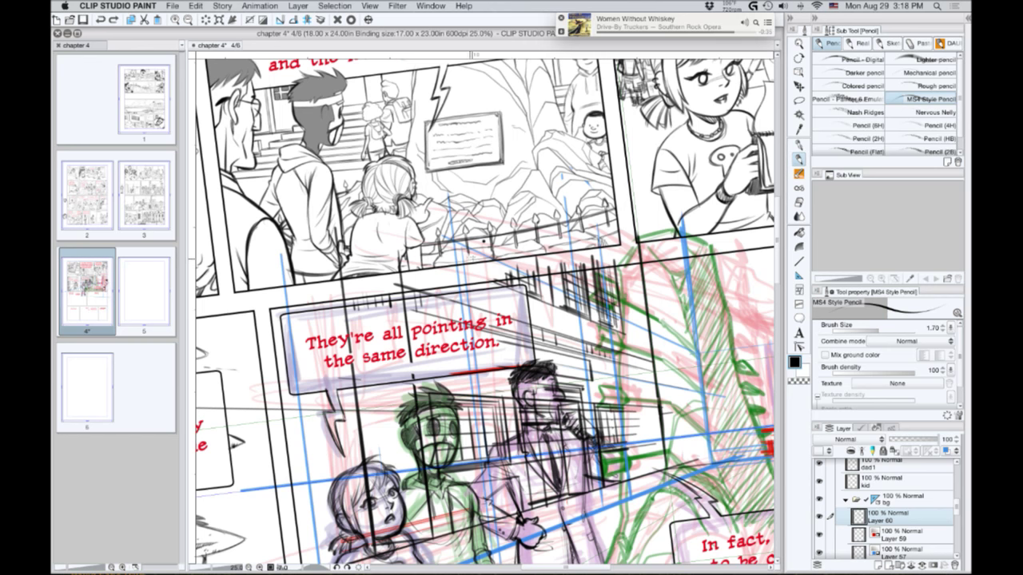
pyautogui.moveTo(521, 286); pyautogui.dragTo(530, 289)
# Pencil the building's lower ledge lines from behind the girl's head out past the panel's left border.
pyautogui.moveTo(285, 492); pyautogui.dragTo(382, 405)
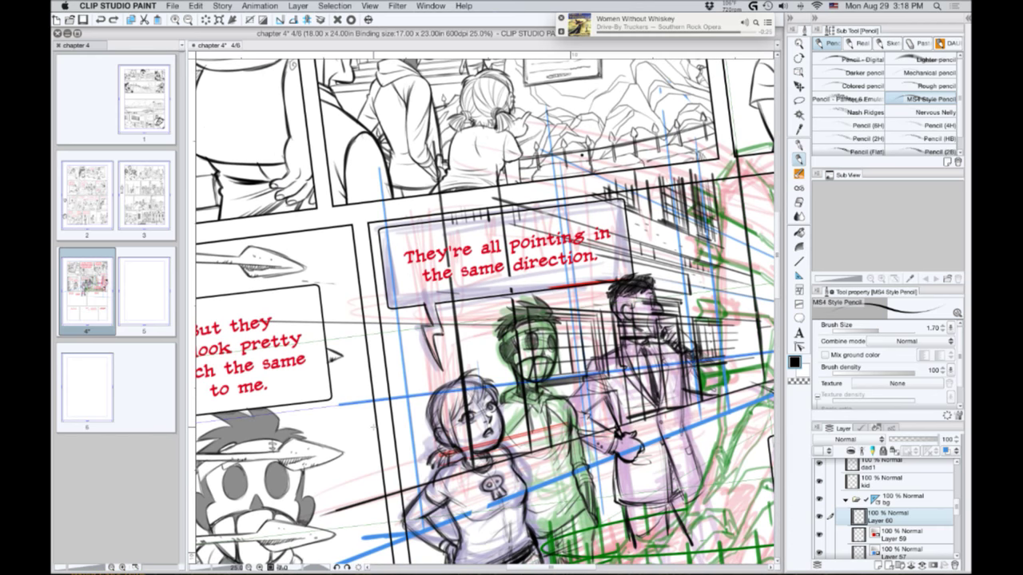
pyautogui.scroll(3, 355, 409)
pyautogui.hscroll(-5, 354, 409)
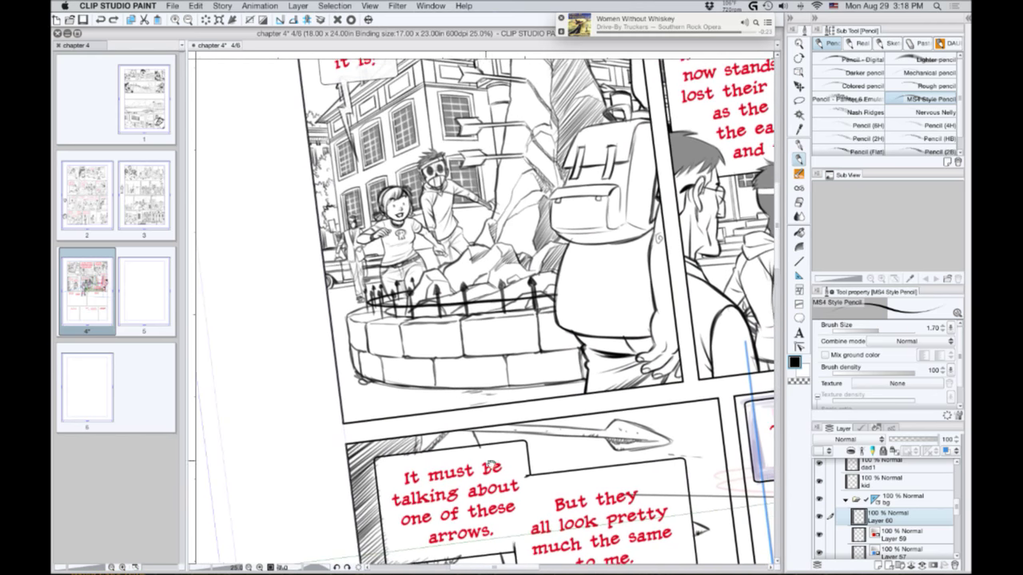
pyautogui.scroll(-3, 329, 398)
pyautogui.hscroll(5, 329, 398)
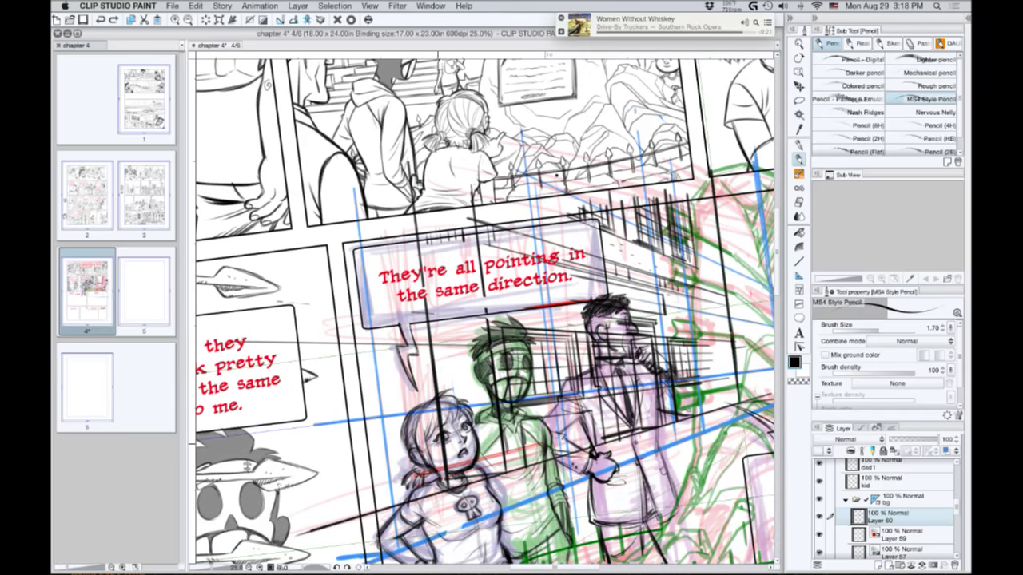
pyautogui.moveTo(441, 446); pyautogui.dragTo(348, 458)
pyautogui.press('super+z')
pyautogui.moveTo(441, 446)
pyautogui.mouseDown()
pyautogui.moveTo(331, 466)
pyautogui.moveTo(421, 441)
pyautogui.mouseUp()
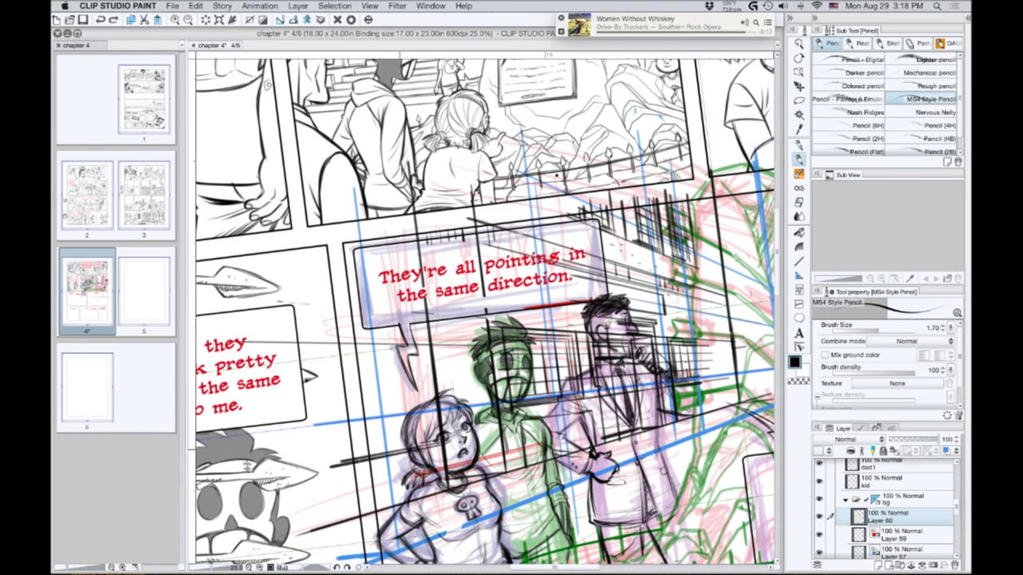
# Pencil the horizontal sill line and vertical guide for the window behind the balloon's tail, above the girl.
pyautogui.scroll(2, 432, 340)
pyautogui.hscroll(-3, 432, 340)
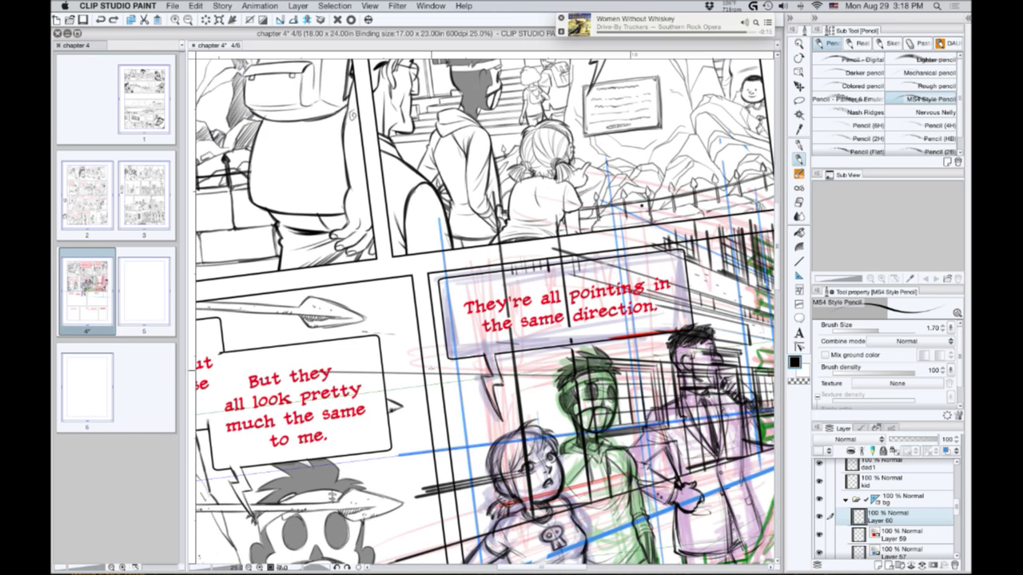
pyautogui.moveTo(505, 395); pyautogui.dragTo(415, 397)
pyautogui.moveTo(503, 400); pyautogui.dragTo(482, 248)
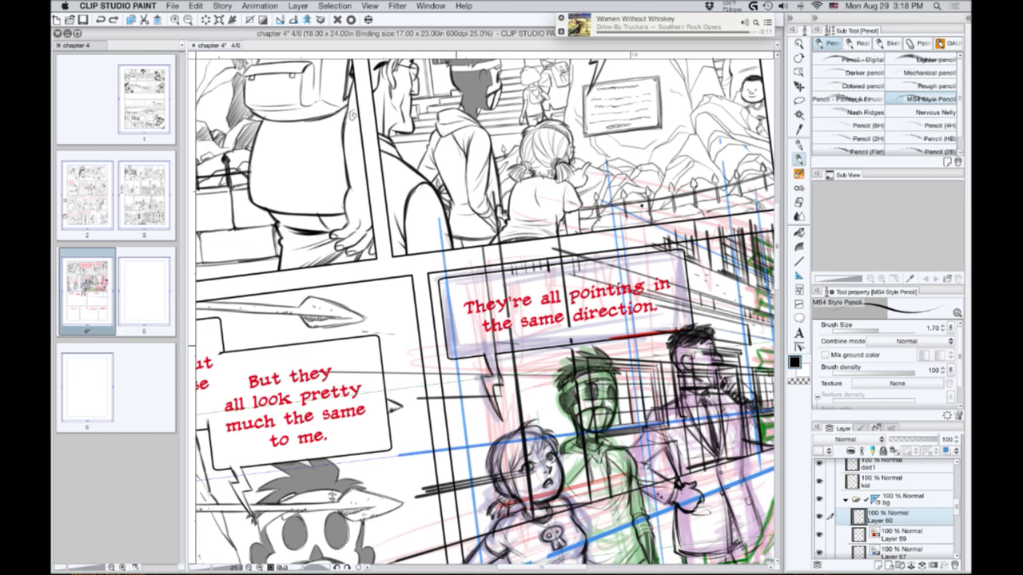
pyautogui.press('super+z')
pyautogui.moveTo(500, 400); pyautogui.dragTo(484, 291)
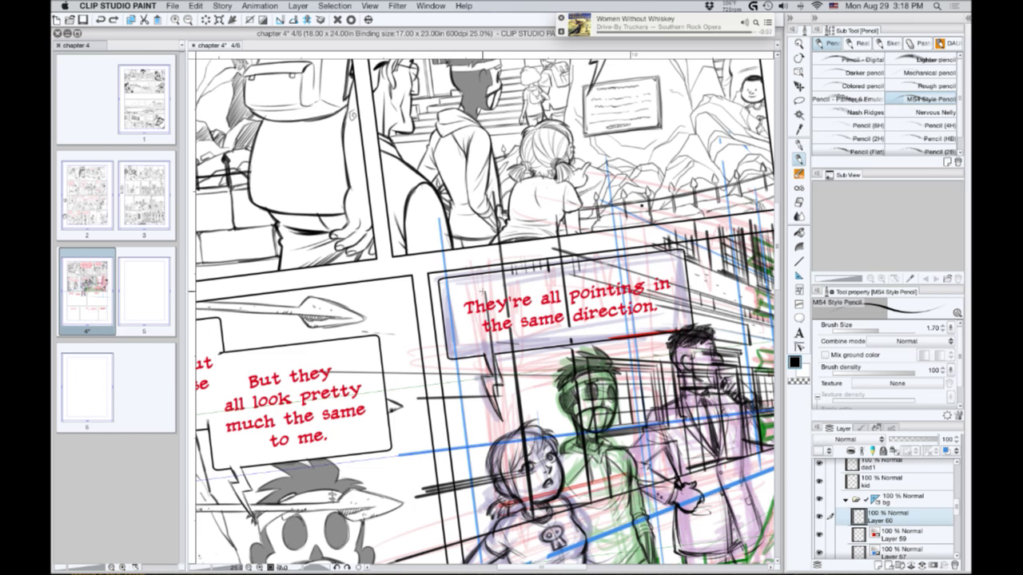
# Fill in the window behind the balloon's tail with vertical frame strokes and pane bars.
pyautogui.moveTo(436, 291)
pyautogui.mouseDown()
pyautogui.moveTo(446, 400)
pyautogui.moveTo(448, 346)
pyautogui.moveTo(489, 370)
pyautogui.moveTo(461, 370)
pyautogui.moveTo(457, 343)
pyautogui.mouseUp()
pyautogui.moveTo(465, 391); pyautogui.dragTo(465, 374)
pyautogui.moveTo(462, 376); pyautogui.dragTo(460, 344)
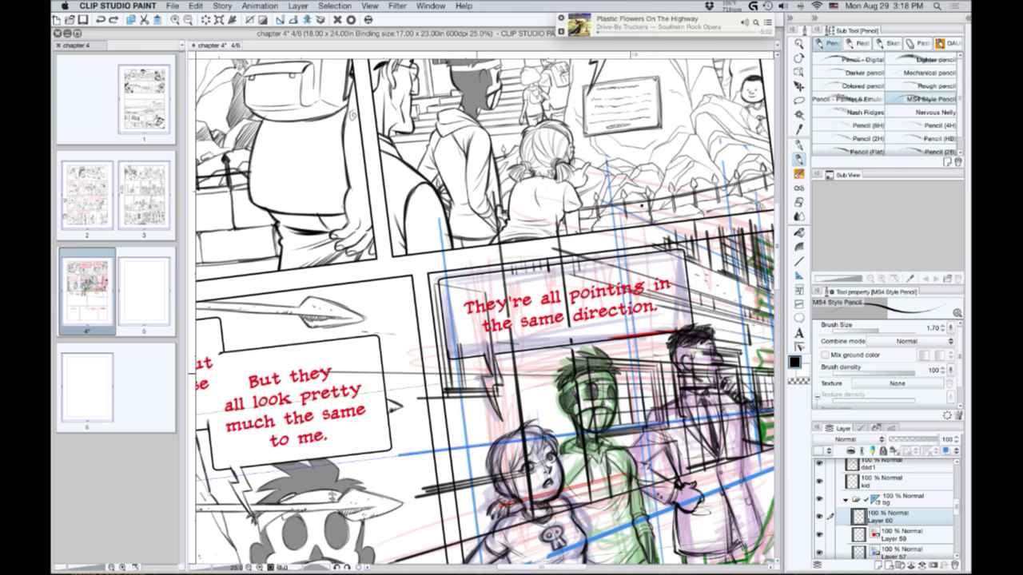
pyautogui.moveTo(481, 390); pyautogui.dragTo(480, 364)
pyautogui.moveTo(477, 366); pyautogui.dragTo(473, 339)
pyautogui.moveTo(477, 388)
pyautogui.mouseDown()
pyautogui.moveTo(471, 337)
pyautogui.moveTo(439, 364)
pyautogui.mouseUp()
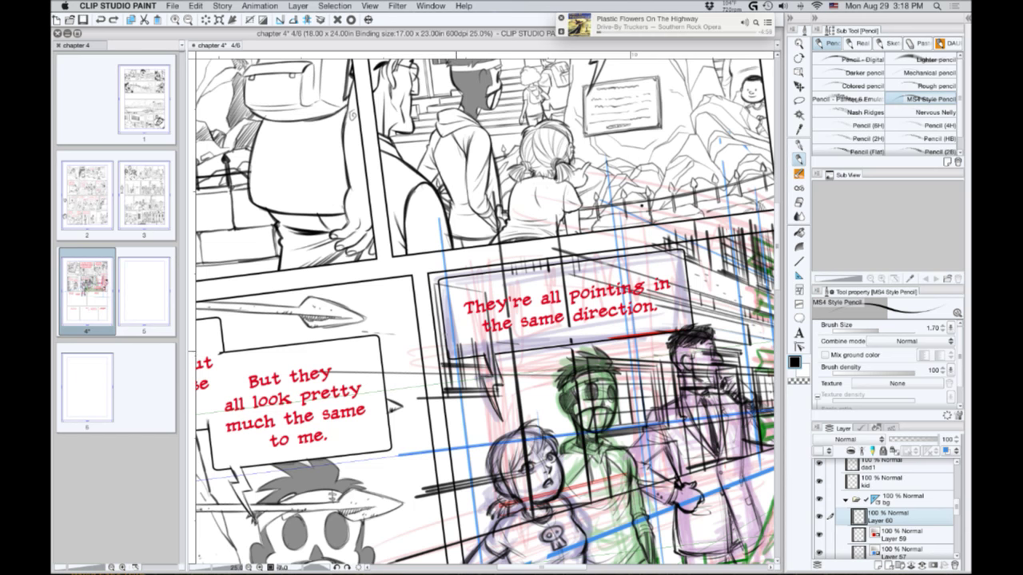
# Add short masonry ticks and reinforcing wall strokes around the balloon's tail, the girl and the masked boy.
pyautogui.moveTo(432, 281); pyautogui.dragTo(444, 379)
pyautogui.moveTo(472, 419); pyautogui.dragTo(469, 428)
pyautogui.moveTo(507, 390); pyautogui.dragTo(510, 405)
pyautogui.moveTo(571, 434)
pyautogui.mouseDown()
pyautogui.moveTo(553, 437)
pyautogui.moveTo(523, 417)
pyautogui.moveTo(527, 375)
pyautogui.moveTo(515, 366)
pyautogui.mouseUp()
pyautogui.moveTo(577, 349); pyautogui.dragTo(516, 356)
pyautogui.moveTo(543, 349); pyautogui.dragTo(519, 354)
pyautogui.moveTo(559, 272); pyautogui.dragTo(527, 276)
pyautogui.moveTo(531, 274); pyautogui.dragTo(506, 277)
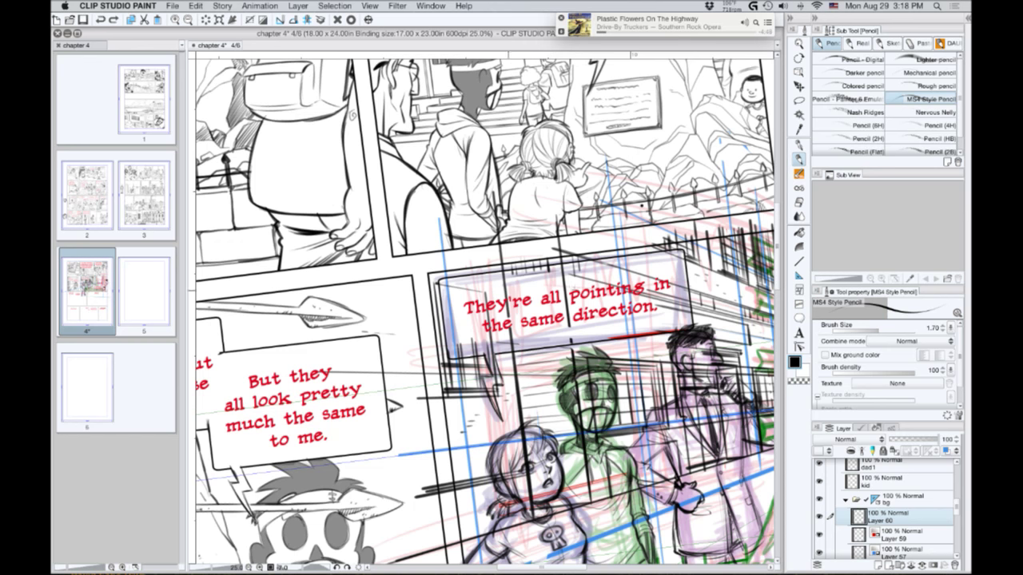
pyautogui.moveTo(560, 355); pyautogui.dragTo(571, 411)
pyautogui.moveTo(549, 352)
pyautogui.mouseDown()
pyautogui.moveTo(562, 443)
pyautogui.moveTo(552, 431)
pyautogui.mouseUp()
# Turn on the blue layer color for Layer 60, which holds the building pencils.
pyautogui.keyDown('alt'); pyautogui.click(387, 436); pyautogui.keyUp('alt')
pyautogui.moveTo(384, 460); pyautogui.dragTo(352, 397)
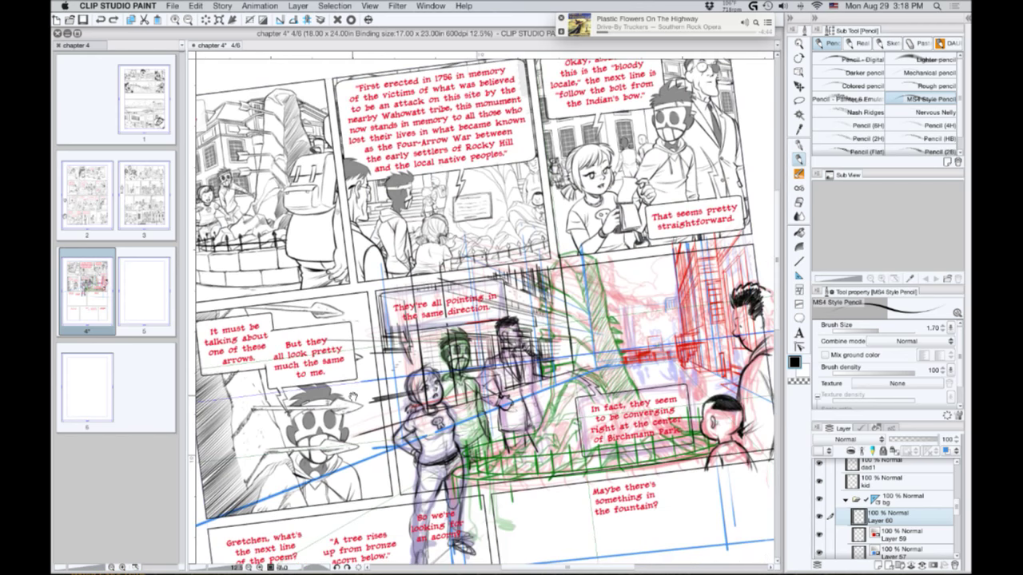
pyautogui.click(945, 451)
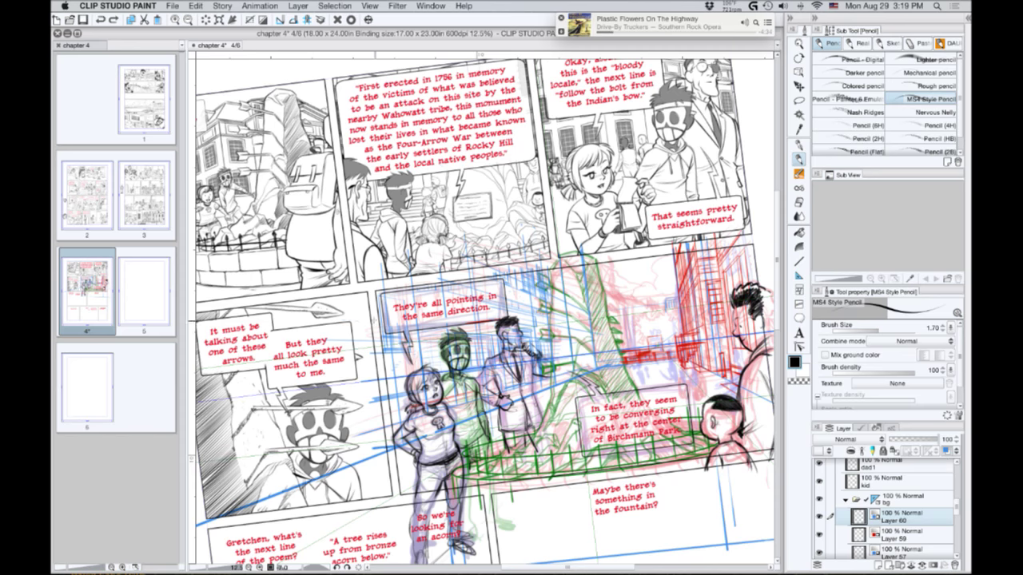
pyautogui.moveTo(370, 318); pyautogui.dragTo(381, 378)
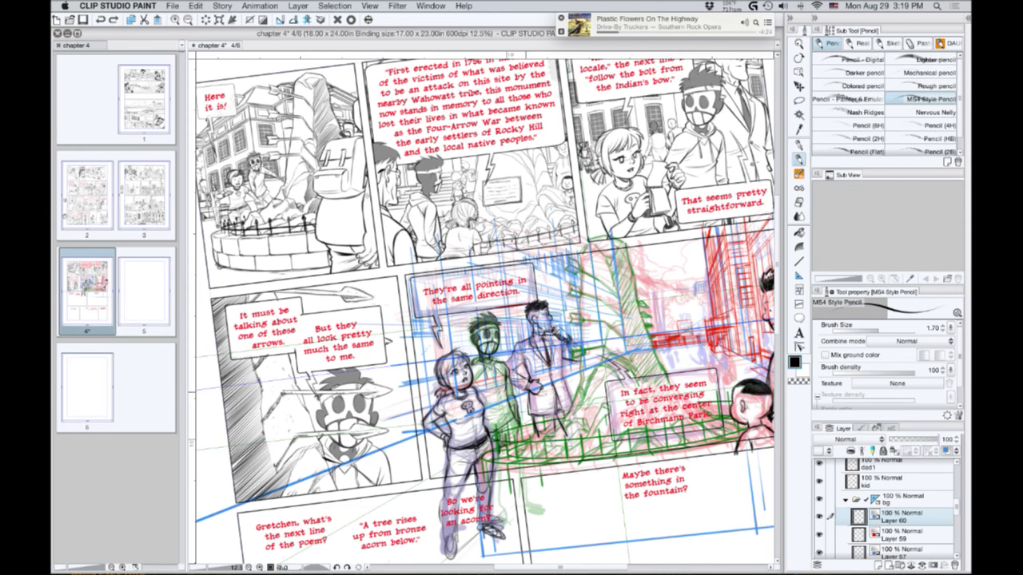
pyautogui.moveTo(523, 392)
pyautogui.mouseDown()
pyautogui.moveTo(493, 379)
pyautogui.moveTo(509, 369)
pyautogui.moveTo(533, 400)
pyautogui.mouseUp()
pyautogui.moveTo(360, 401); pyautogui.dragTo(364, 403)
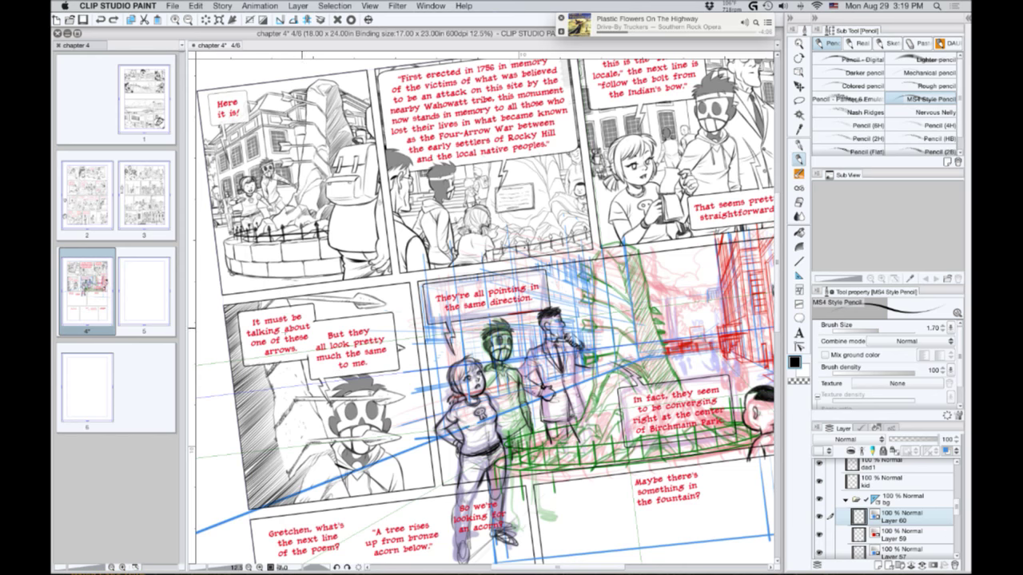
pyautogui.moveTo(291, 346)
pyautogui.mouseDown()
pyautogui.moveTo(309, 356)
pyautogui.moveTo(326, 348)
pyautogui.moveTo(308, 342)
pyautogui.moveTo(326, 348)
pyautogui.moveTo(304, 333)
pyautogui.mouseUp()
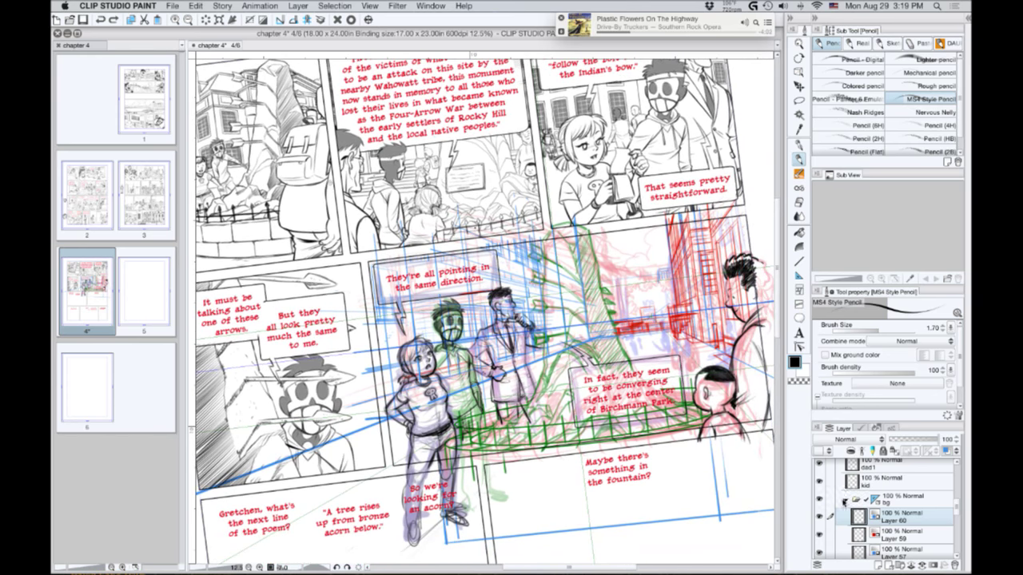
pyautogui.click(844, 501)
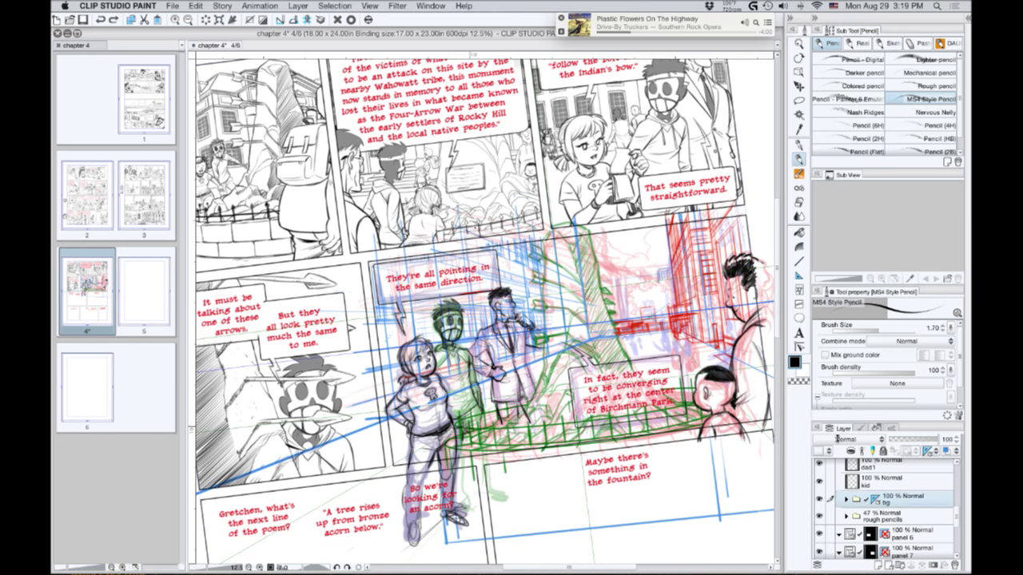
pyautogui.click(846, 500)
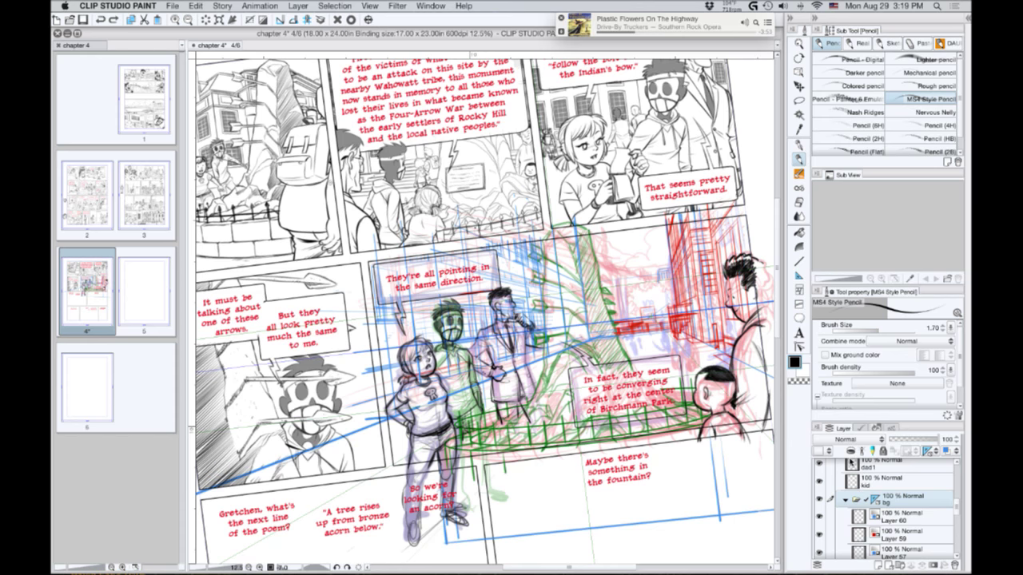
# Select the character layers from dfr down to kid and apply a dark blue-violet layer color to them.
pyautogui.scroll(3, 855, 472)
pyautogui.click(867, 479)
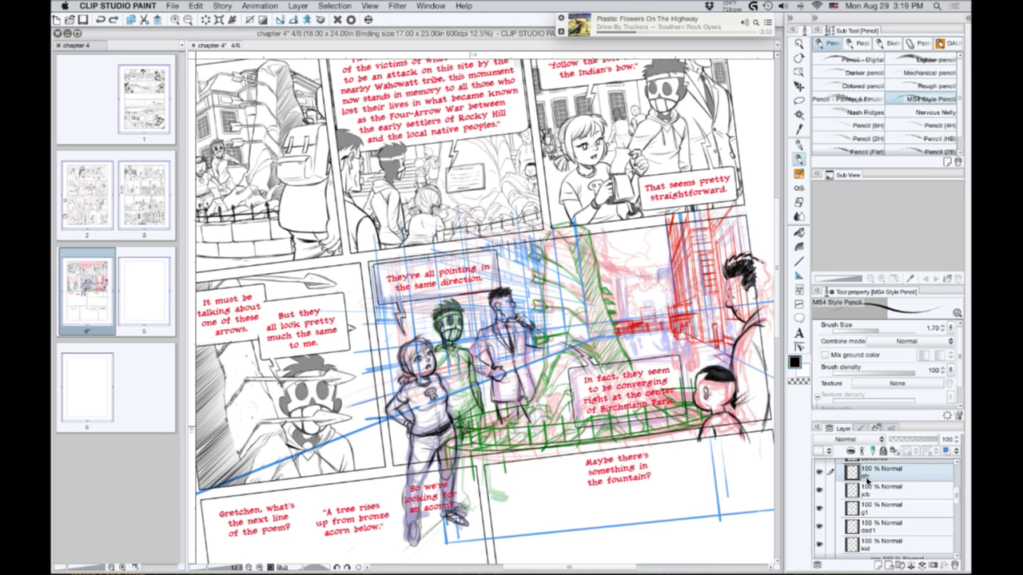
pyautogui.keyDown('shift'); pyautogui.click(872, 548); pyautogui.keyUp('shift')
pyautogui.click(955, 452)
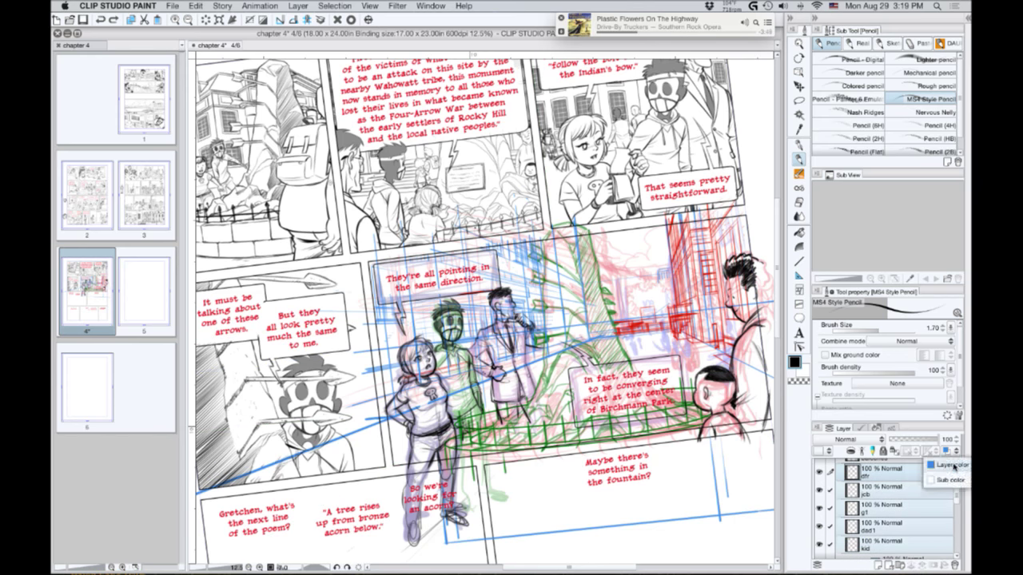
pyautogui.click(950, 465)
pyautogui.click(504, 252)
pyautogui.click(528, 276)
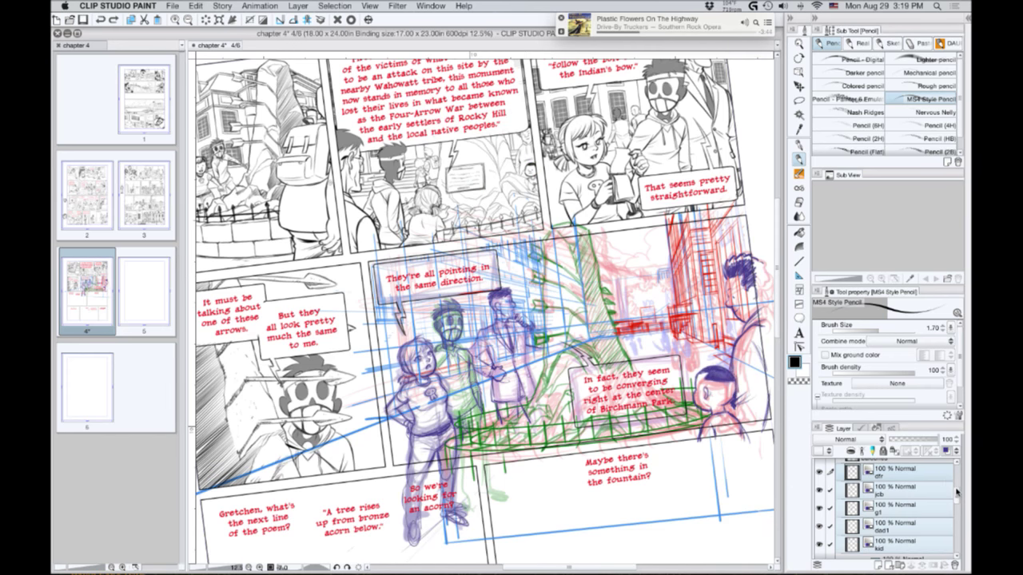
pyautogui.scroll(3, 953, 484)
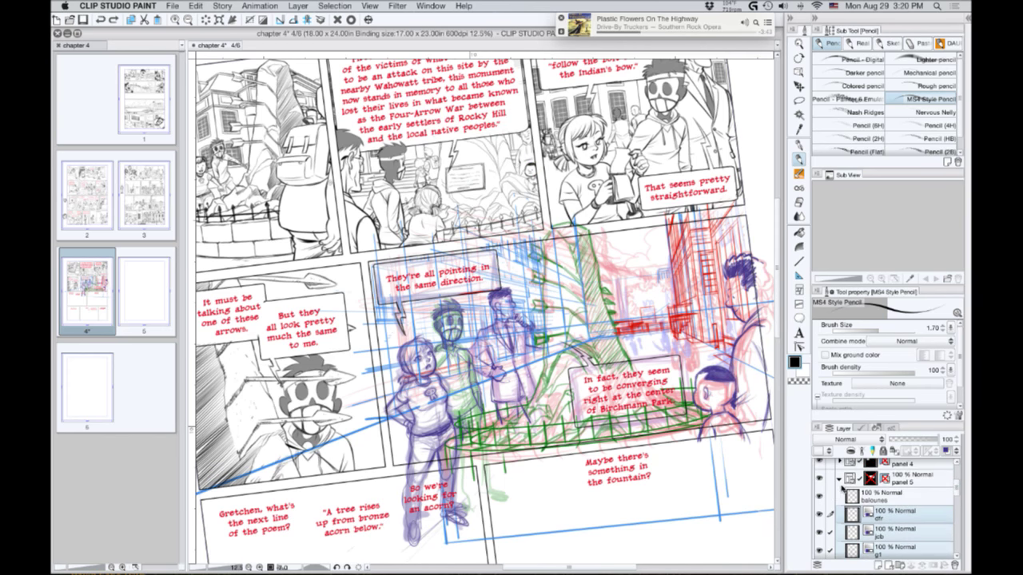
# Hide the rough pencils folder of panel 5 and check the colored pencils without the roughs.
pyautogui.scroll(-3, 955, 515)
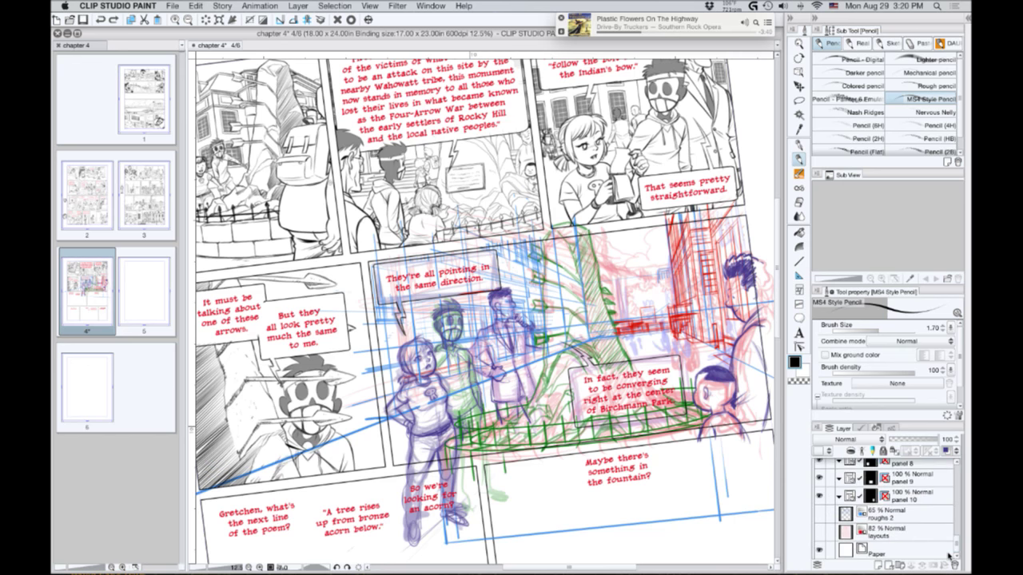
pyautogui.scroll(-3, 954, 471)
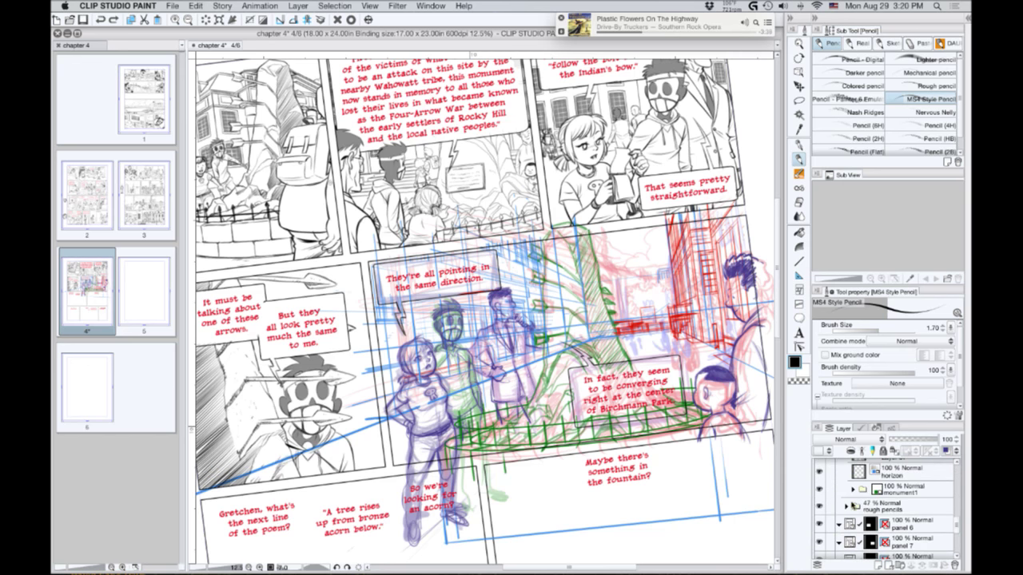
pyautogui.click(819, 506)
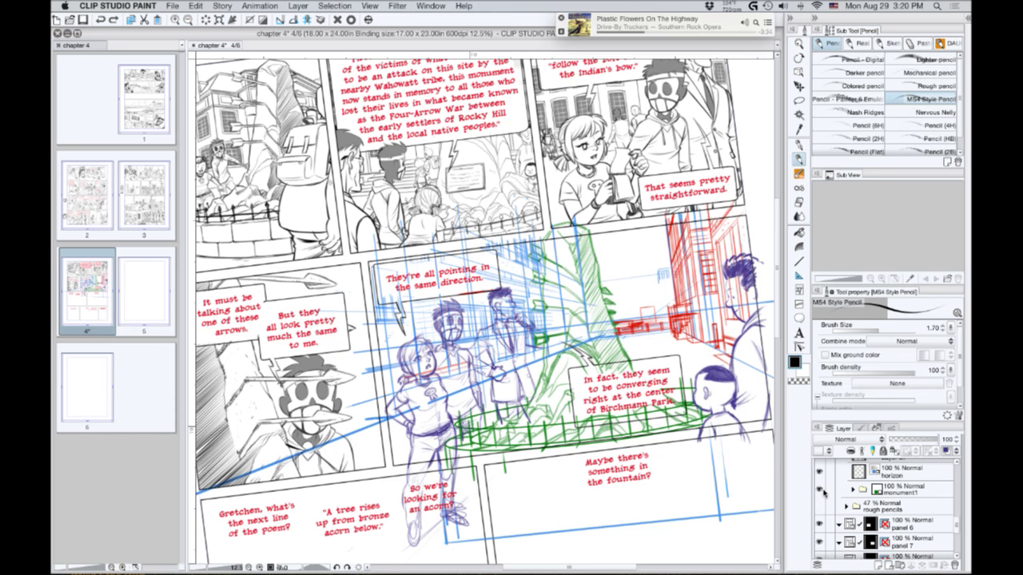
pyautogui.click(820, 509)
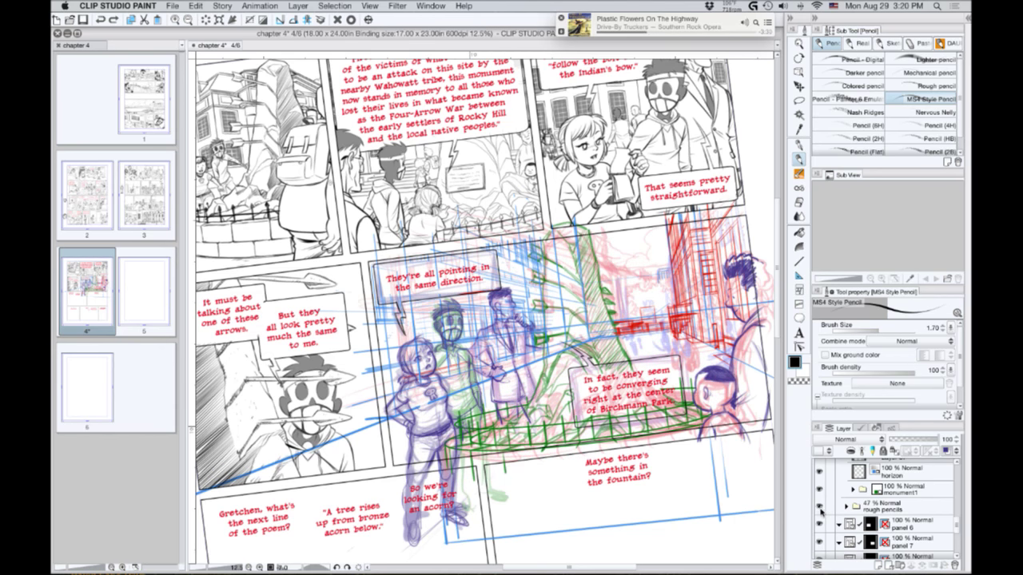
pyautogui.click(820, 508)
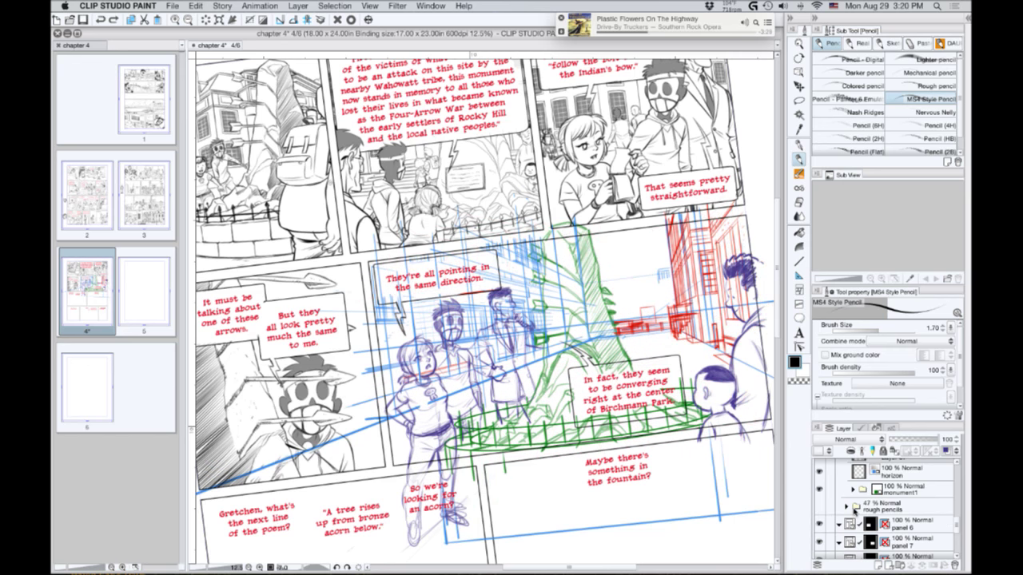
pyautogui.moveTo(321, 340); pyautogui.dragTo(415, 461)
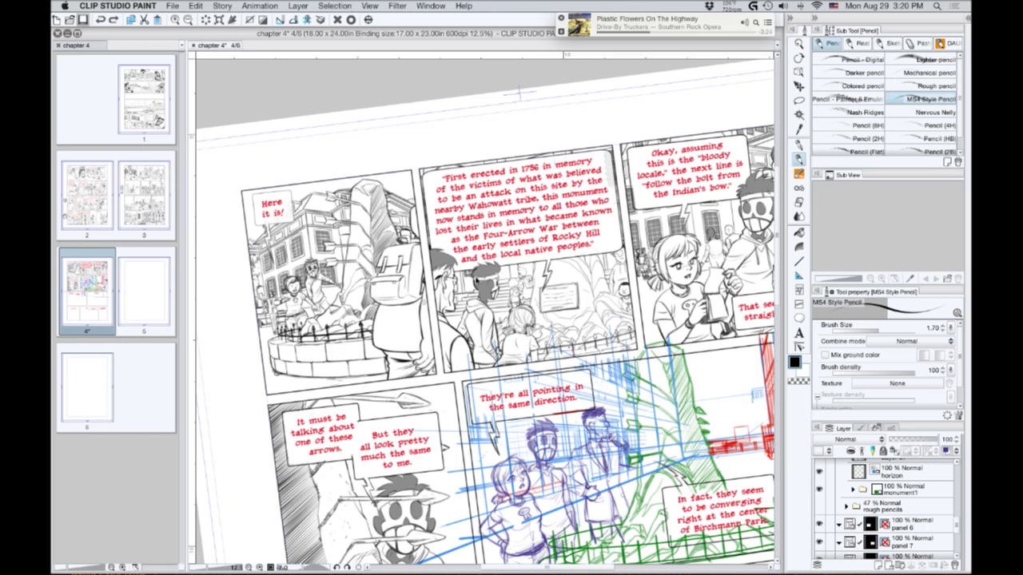
# Save the current chapter 4 page.
pyautogui.click(764, 24)
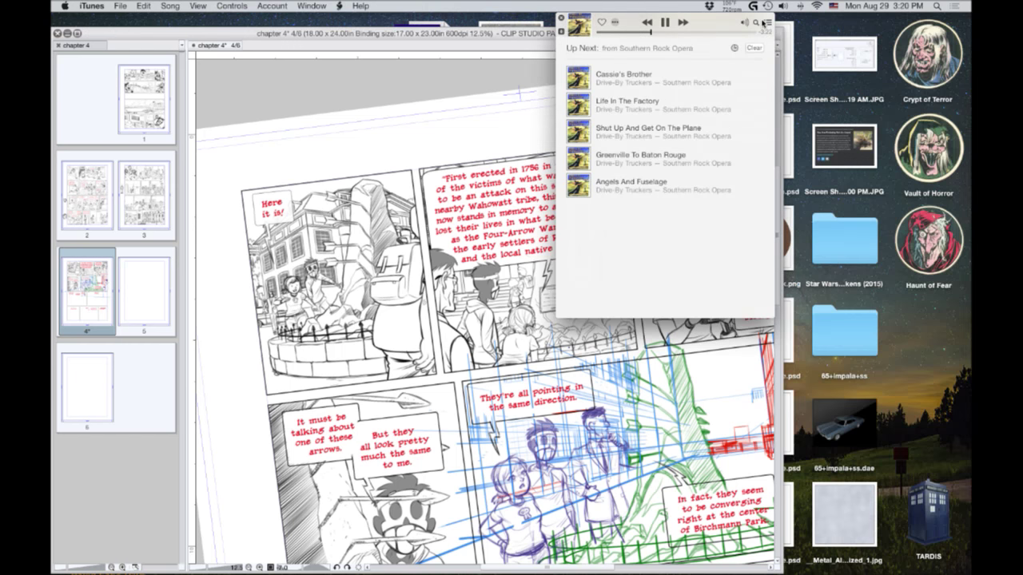
pyautogui.click(765, 23)
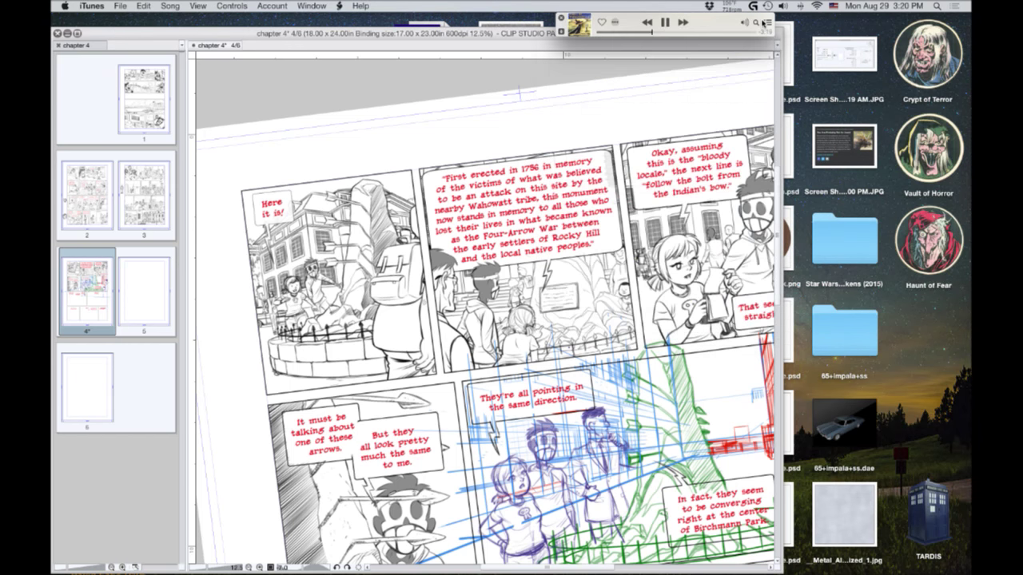
pyautogui.click(386, 105)
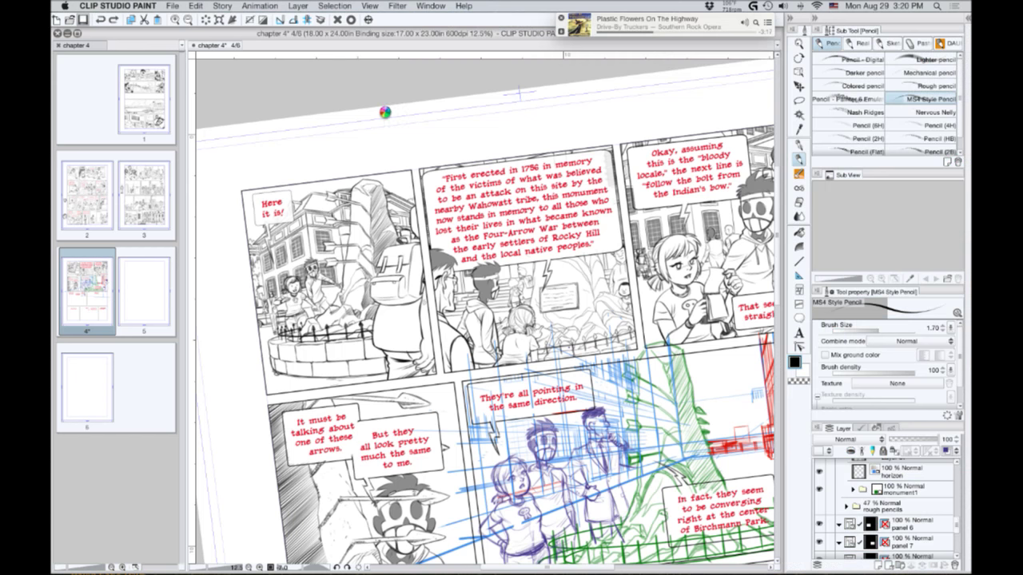
pyautogui.press('super+s')
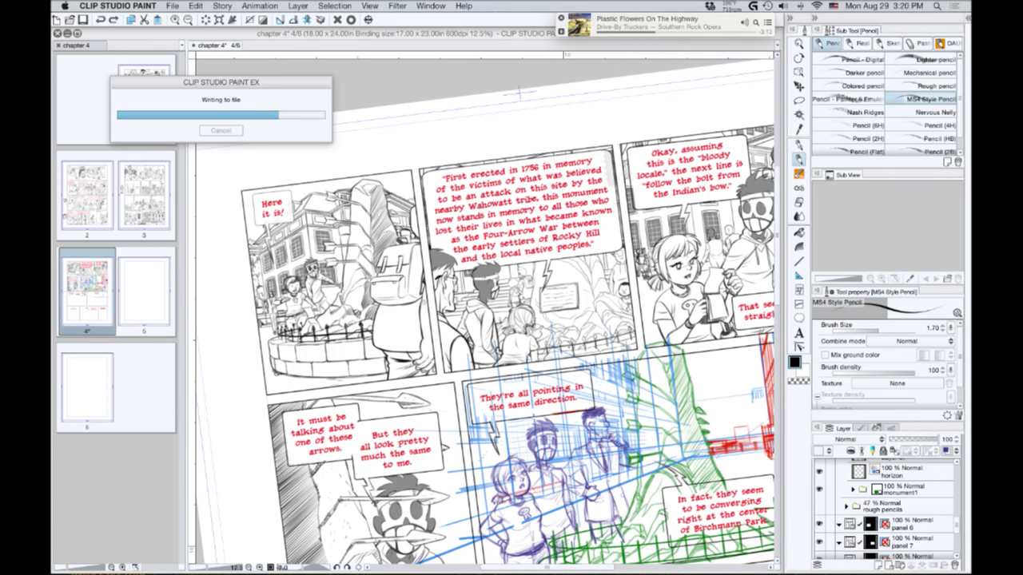
pyautogui.press('super+Tab')
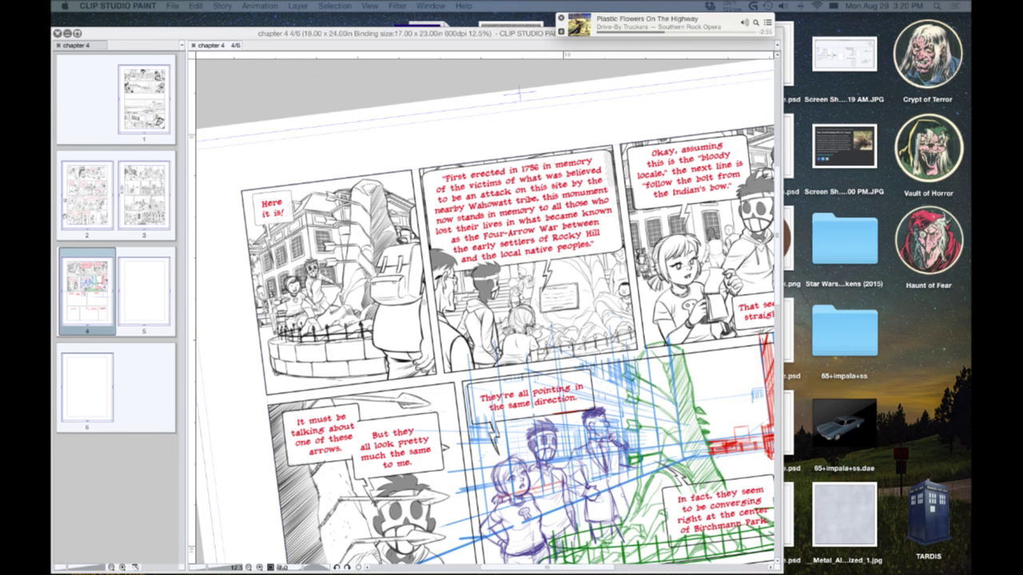
pyautogui.click(538, 131)
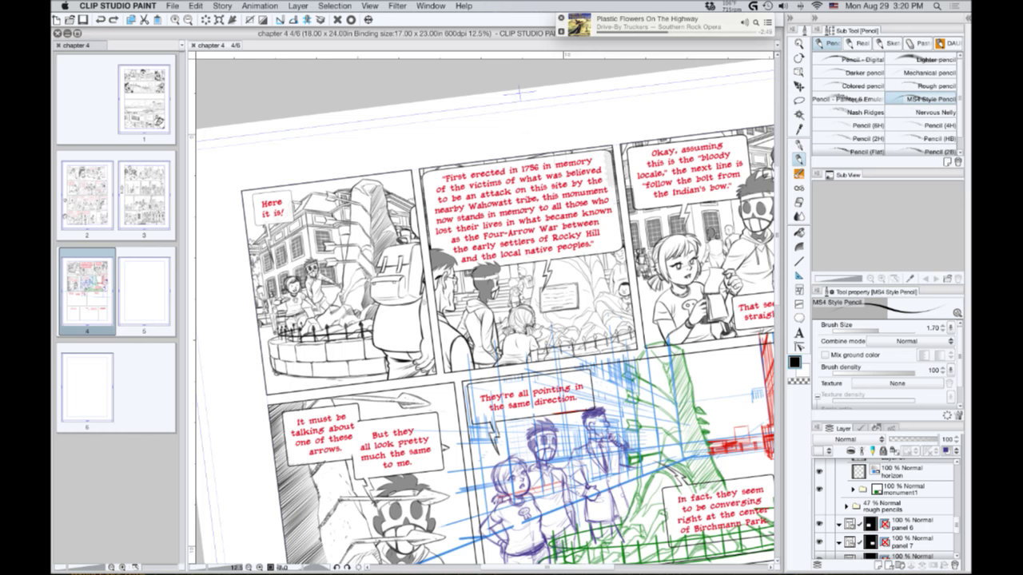
pyautogui.press('super+Tab')
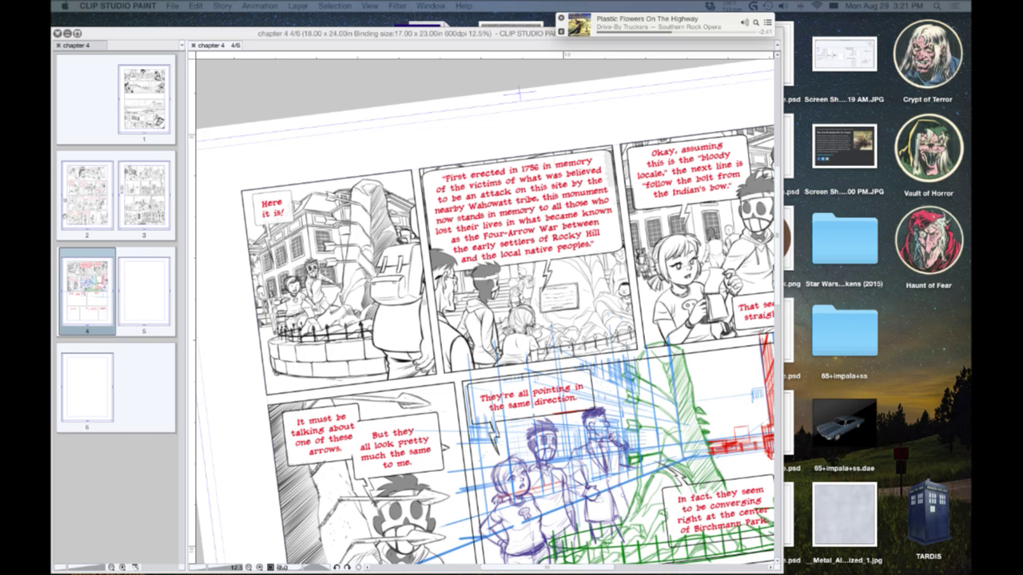
pyautogui.click(290, 299)
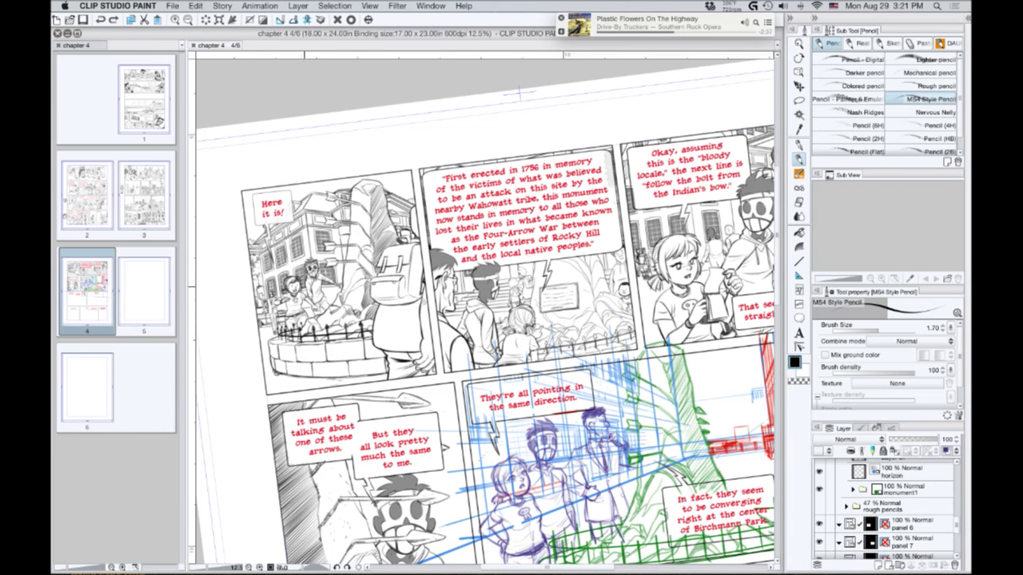
# Show the rough pencils folder again beneath the fountain panel's pencils.
pyautogui.moveTo(336, 354); pyautogui.dragTo(363, 361)
pyautogui.moveTo(301, 365); pyautogui.dragTo(263, 317)
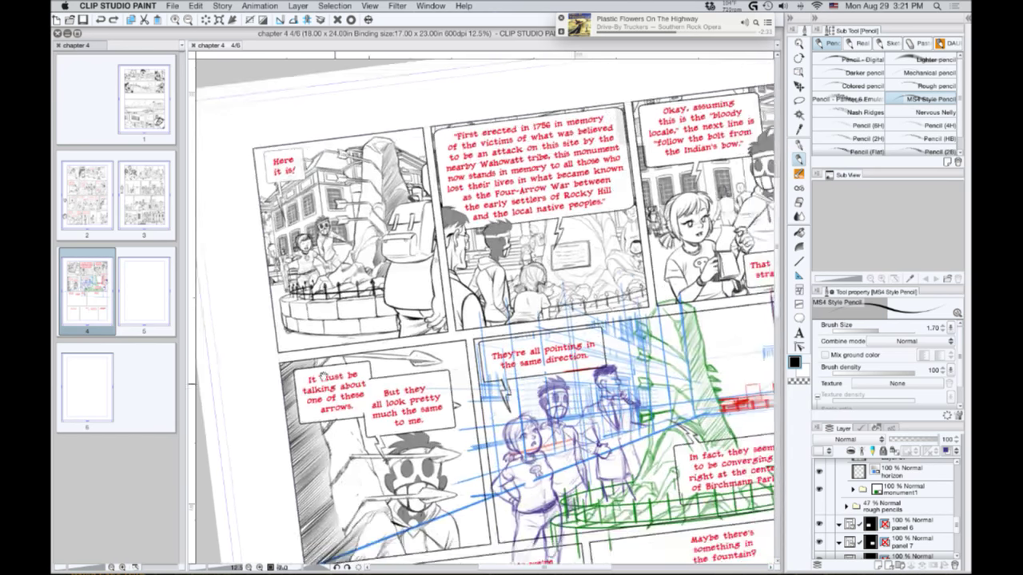
pyautogui.moveTo(336, 386); pyautogui.dragTo(306, 347)
pyautogui.scroll(-3, 266, 337)
pyautogui.hscroll(4, 267, 337)
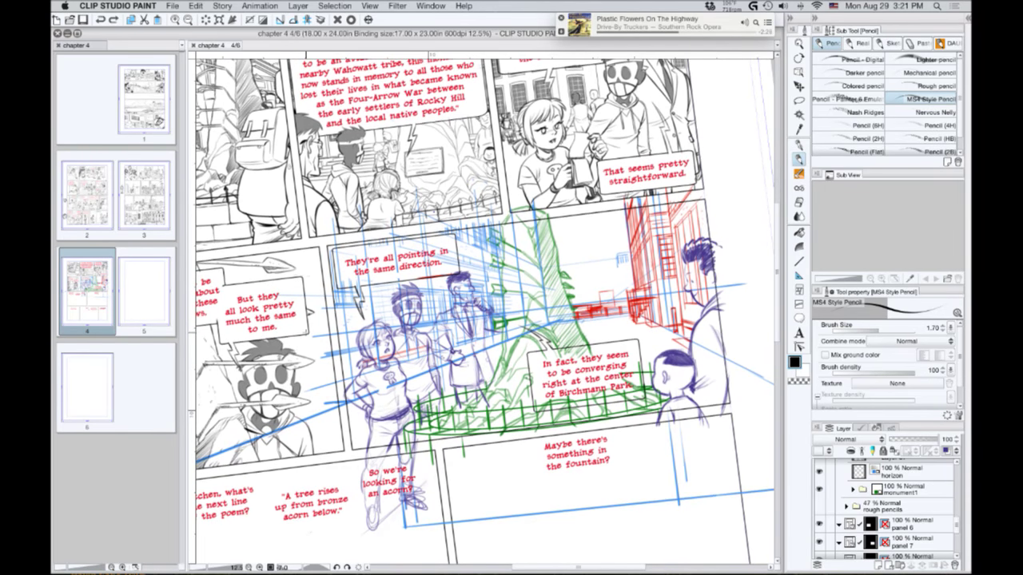
pyautogui.click(819, 508)
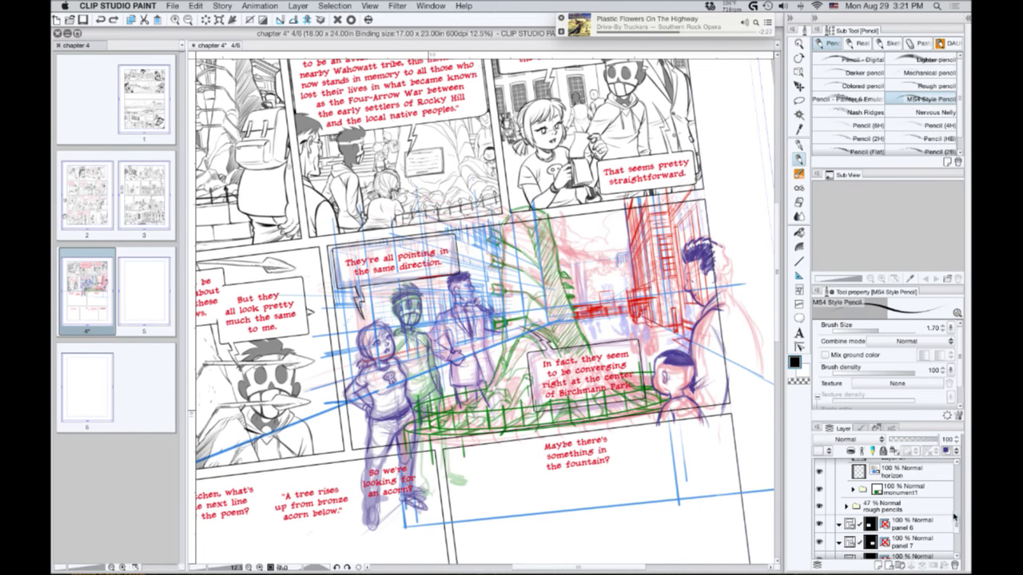
# Add a new layer above dfr in panel 5 and reduce the pencil's brush size to 1.20.
pyautogui.scroll(2, 953, 517)
pyautogui.scroll(10, 953, 518)
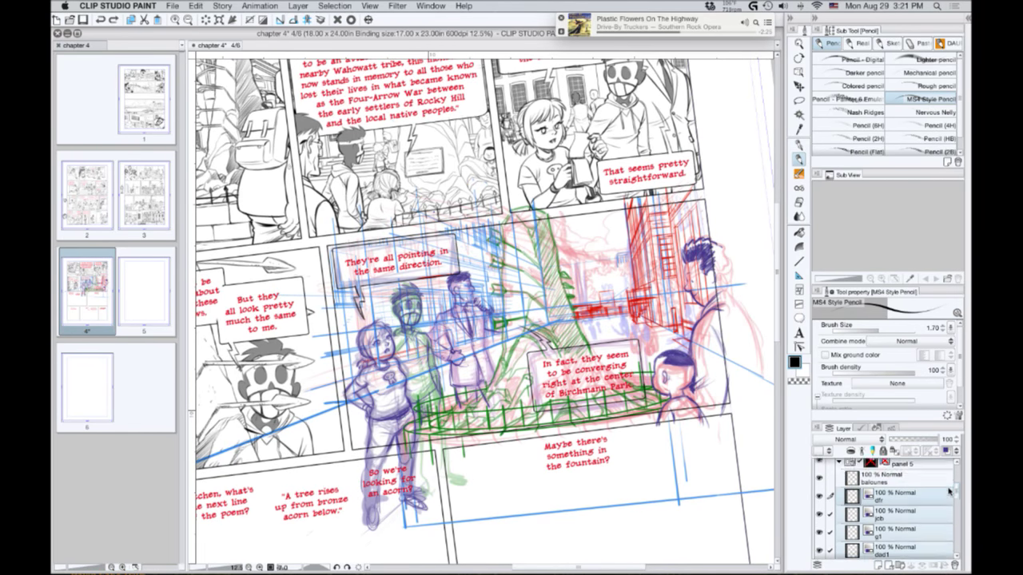
pyautogui.click(878, 566)
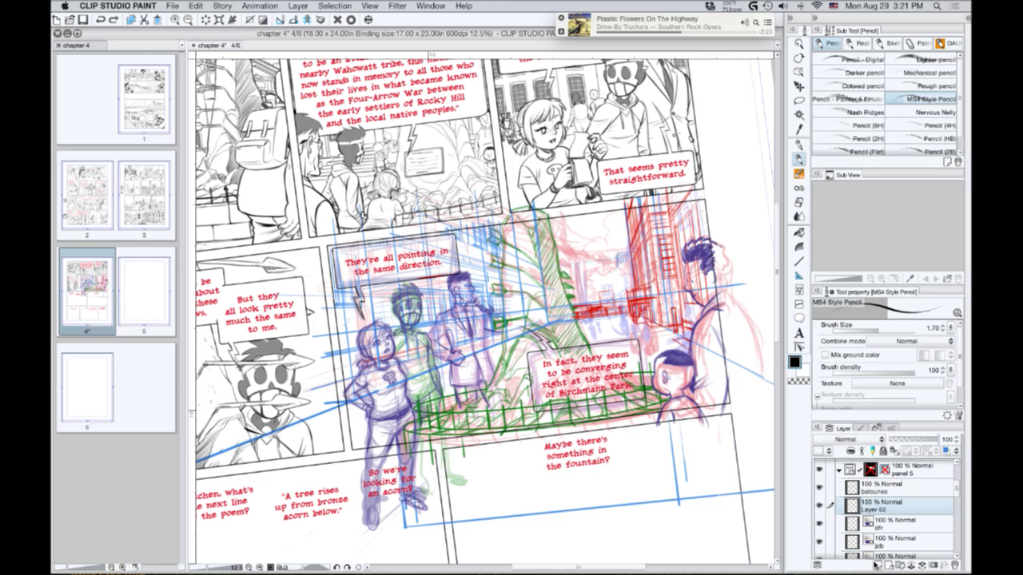
pyautogui.scroll(3, 554, 262)
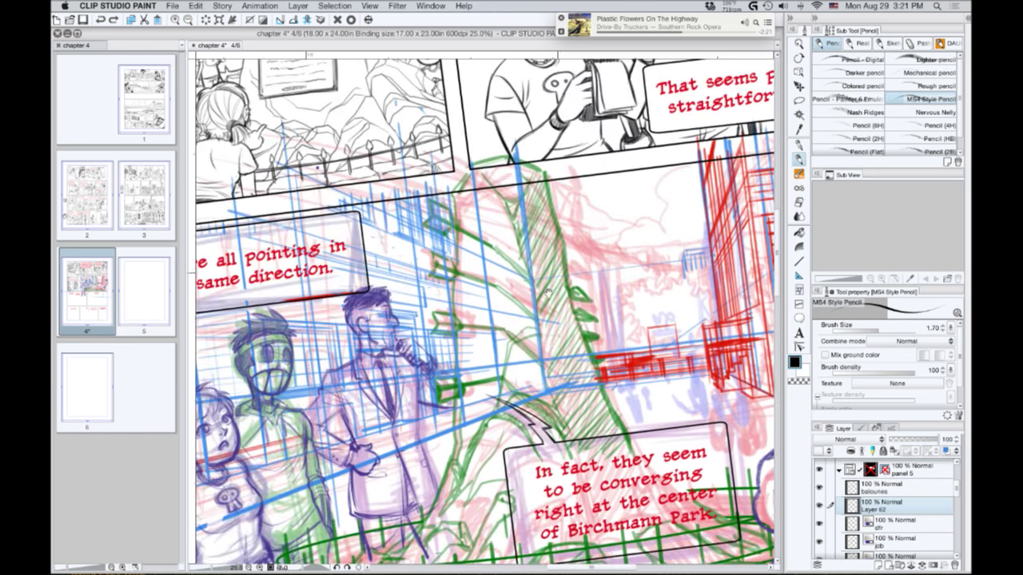
pyautogui.moveTo(559, 274); pyautogui.dragTo(525, 328)
pyautogui.press('[')
pyautogui.press('[')
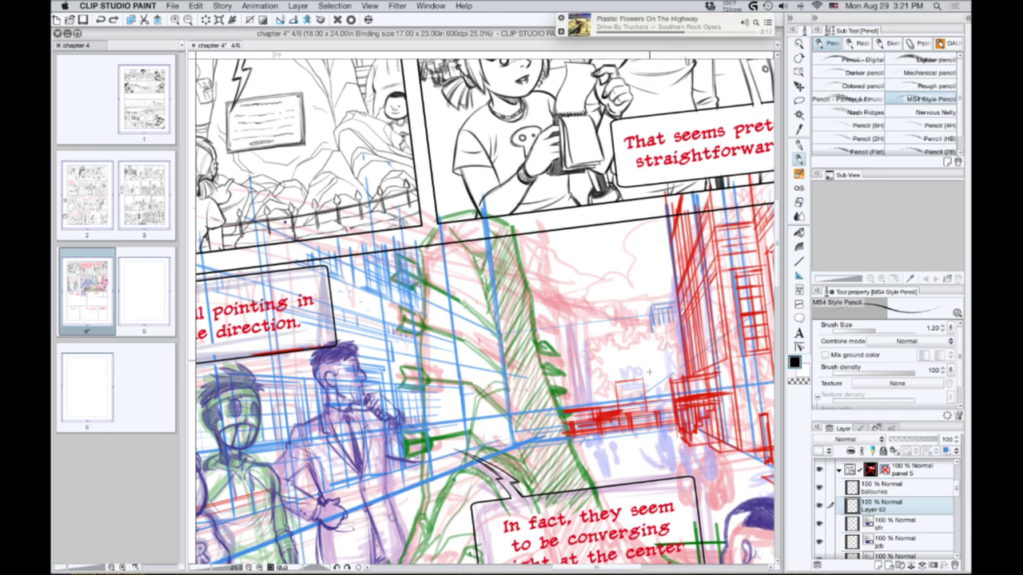
# Pencil the small distant fountain over its rough, with a shaded basin, central column and water spouts.
pyautogui.moveTo(615, 393)
pyautogui.mouseDown()
pyautogui.moveTo(646, 391)
pyautogui.moveTo(618, 393)
pyautogui.mouseUp()
pyautogui.press('super+z')
pyautogui.press('super+z')
pyautogui.moveTo(617, 395)
pyautogui.mouseDown()
pyautogui.moveTo(648, 395)
pyautogui.moveTo(639, 397)
pyautogui.mouseUp()
pyautogui.moveTo(647, 399); pyautogui.dragTo(640, 401)
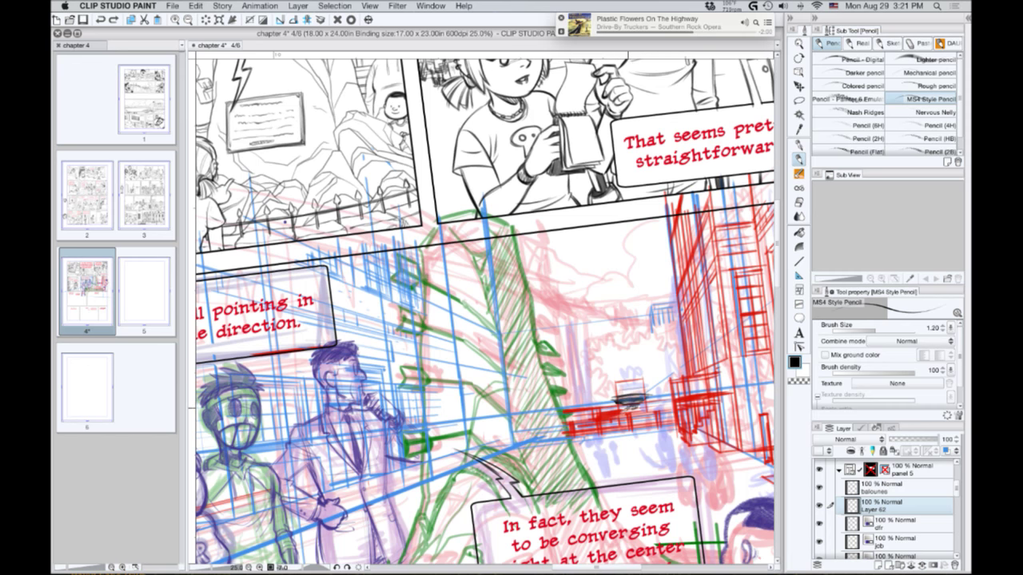
pyautogui.moveTo(634, 410)
pyautogui.mouseDown()
pyautogui.moveTo(645, 409)
pyautogui.moveTo(636, 412)
pyautogui.mouseUp()
pyautogui.moveTo(636, 389); pyautogui.dragTo(637, 375)
pyautogui.moveTo(641, 368)
pyautogui.mouseDown()
pyautogui.moveTo(620, 377)
pyautogui.moveTo(629, 388)
pyautogui.moveTo(638, 372)
pyautogui.moveTo(638, 384)
pyautogui.mouseUp()
pyautogui.moveTo(640, 377)
pyautogui.mouseDown()
pyautogui.moveTo(641, 390)
pyautogui.moveTo(626, 397)
pyautogui.moveTo(638, 410)
pyautogui.mouseUp()
# Outline the scalloped tree foliage on both sides of the distant fountain and arching above it.
pyautogui.moveTo(657, 393)
pyautogui.mouseDown()
pyautogui.moveTo(652, 401)
pyautogui.moveTo(663, 392)
pyautogui.mouseUp()
pyautogui.moveTo(674, 371)
pyautogui.mouseDown()
pyautogui.moveTo(681, 363)
pyautogui.moveTo(668, 373)
pyautogui.moveTo(653, 344)
pyautogui.moveTo(675, 318)
pyautogui.moveTo(648, 352)
pyautogui.moveTo(640, 346)
pyautogui.moveTo(651, 371)
pyautogui.moveTo(676, 348)
pyautogui.moveTo(670, 372)
pyautogui.mouseUp()
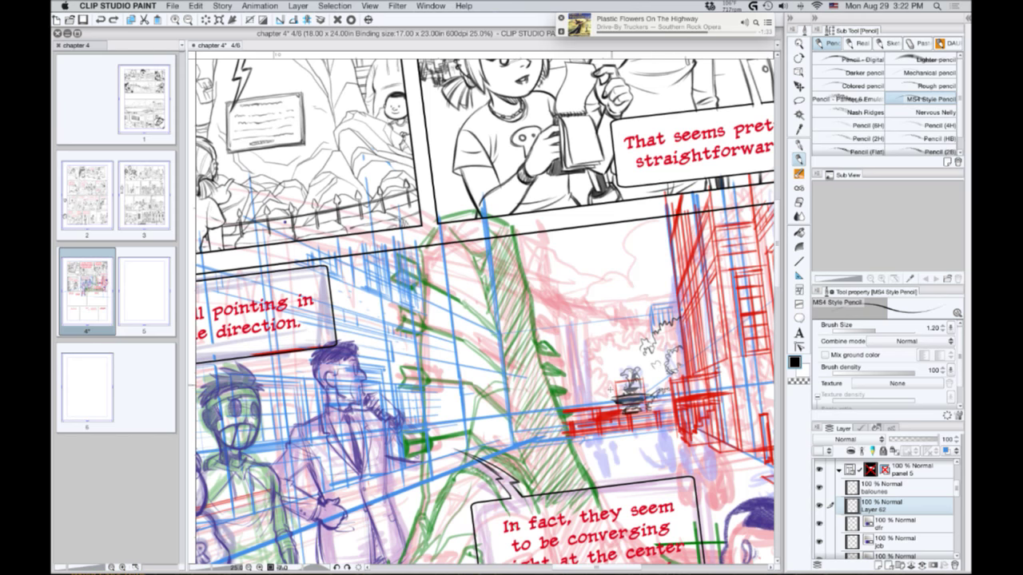
pyautogui.moveTo(610, 390)
pyautogui.mouseDown()
pyautogui.moveTo(590, 377)
pyautogui.moveTo(593, 356)
pyautogui.moveTo(570, 379)
pyautogui.moveTo(576, 391)
pyautogui.moveTo(621, 392)
pyautogui.moveTo(597, 389)
pyautogui.moveTo(598, 398)
pyautogui.moveTo(558, 389)
pyautogui.mouseUp()
pyautogui.moveTo(560, 376)
pyautogui.mouseDown()
pyautogui.moveTo(553, 389)
pyautogui.moveTo(549, 352)
pyautogui.moveTo(573, 366)
pyautogui.moveTo(593, 354)
pyautogui.mouseUp()
pyautogui.moveTo(607, 337)
pyautogui.mouseDown()
pyautogui.moveTo(598, 345)
pyautogui.moveTo(607, 351)
pyautogui.moveTo(626, 348)
pyautogui.mouseUp()
pyautogui.moveTo(630, 340); pyautogui.dragTo(615, 351)
pyautogui.moveTo(620, 336); pyautogui.dragTo(601, 350)
pyautogui.moveTo(605, 343); pyautogui.dragTo(594, 349)
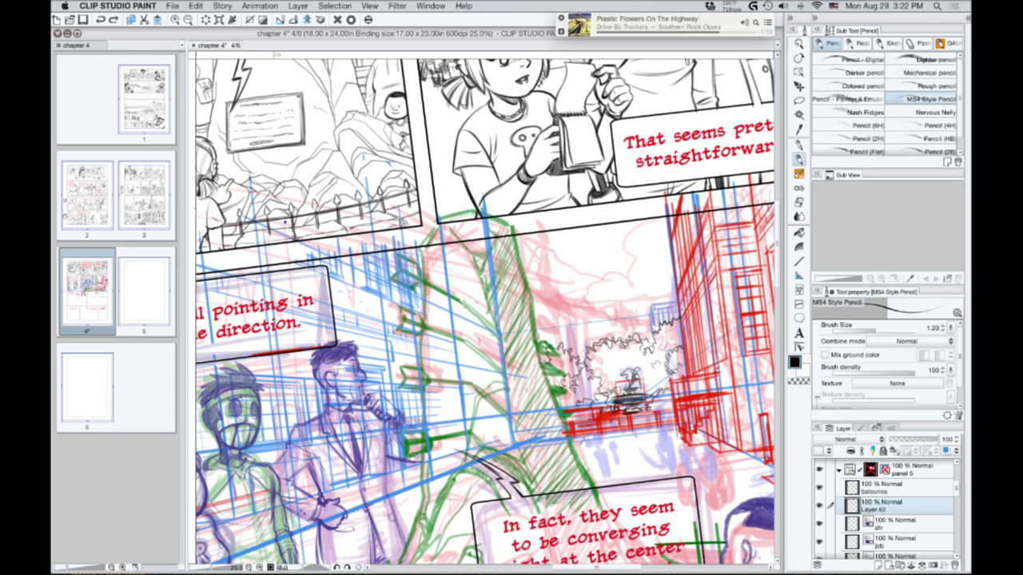
pyautogui.press('Tab')
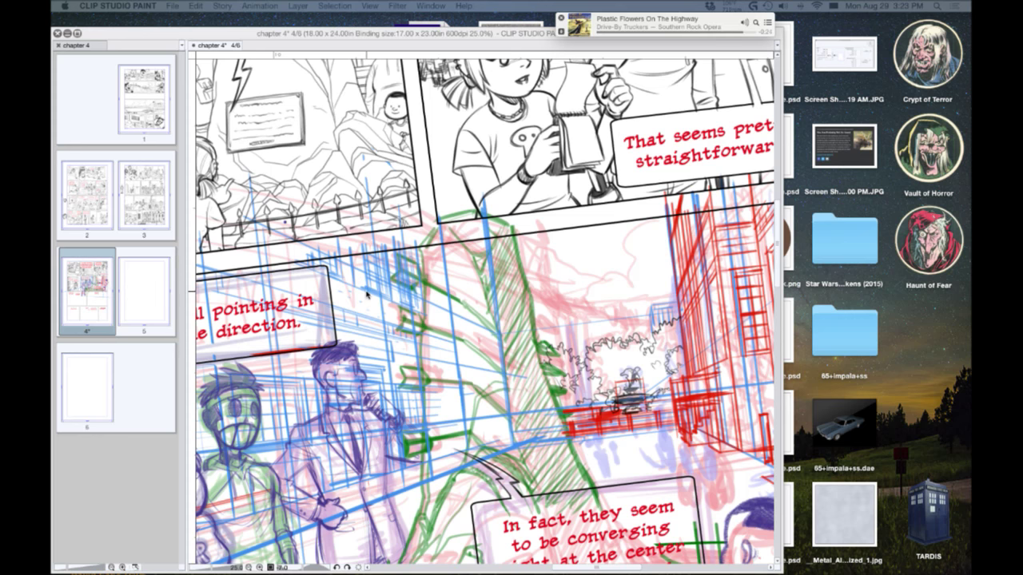
pyautogui.press('Tab')
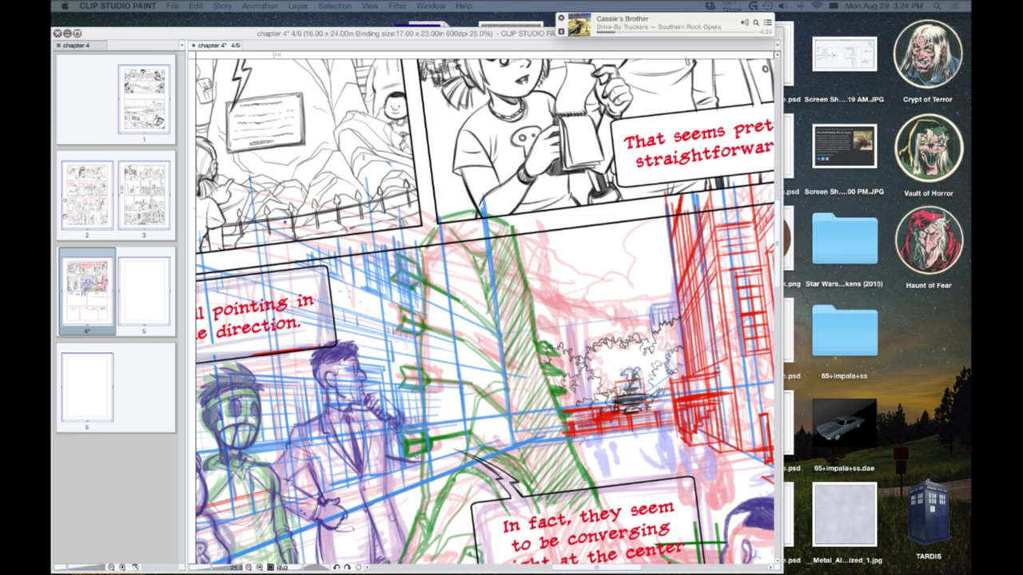
pyautogui.press('Tab')
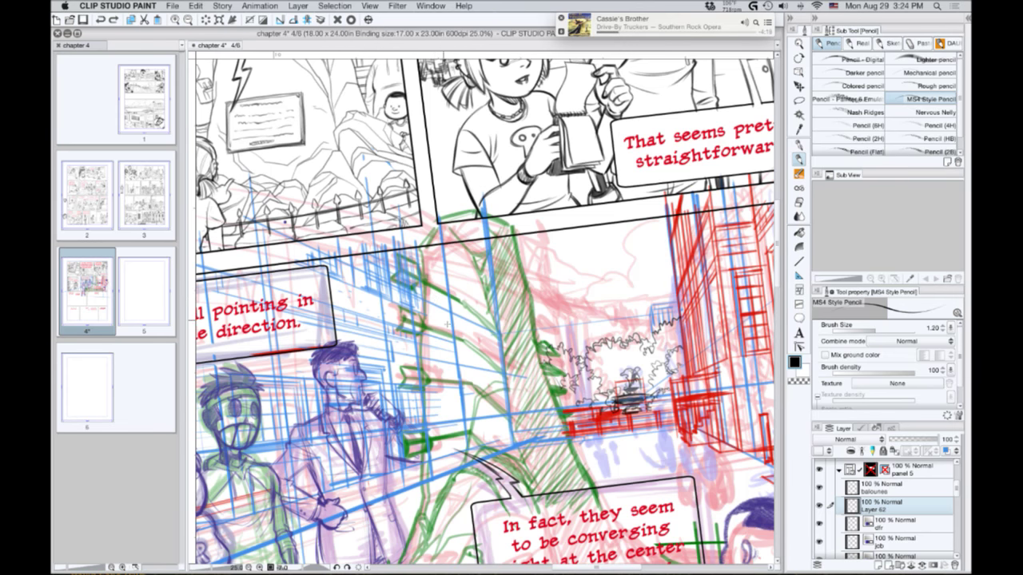
# Add a new layer above Layer 60 in the bg folder and pencil the distant building edges beside the tree trunk.
pyautogui.moveTo(445, 336); pyautogui.dragTo(377, 343)
pyautogui.moveTo(956, 489); pyautogui.dragTo(957, 506)
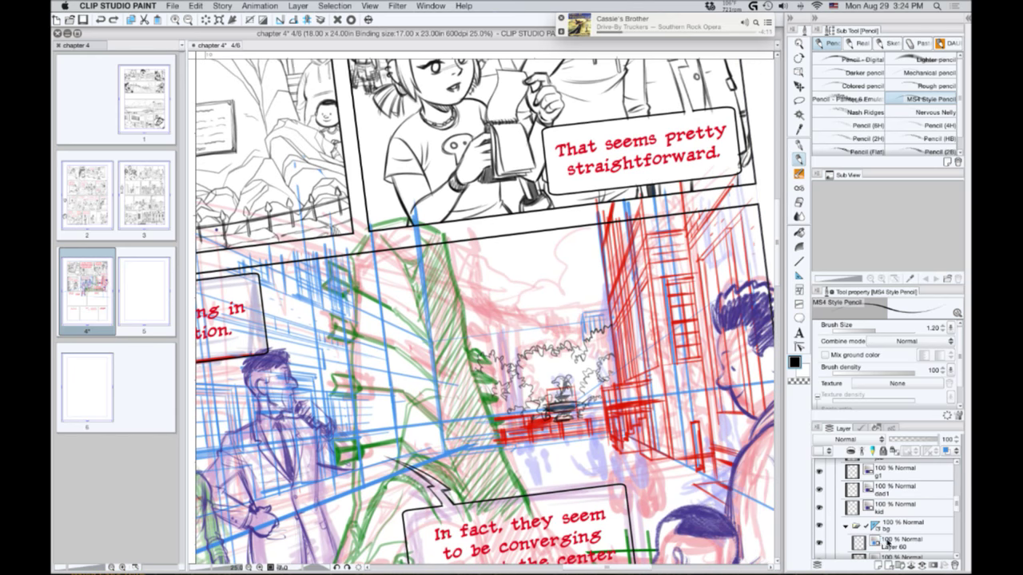
pyautogui.click(890, 543)
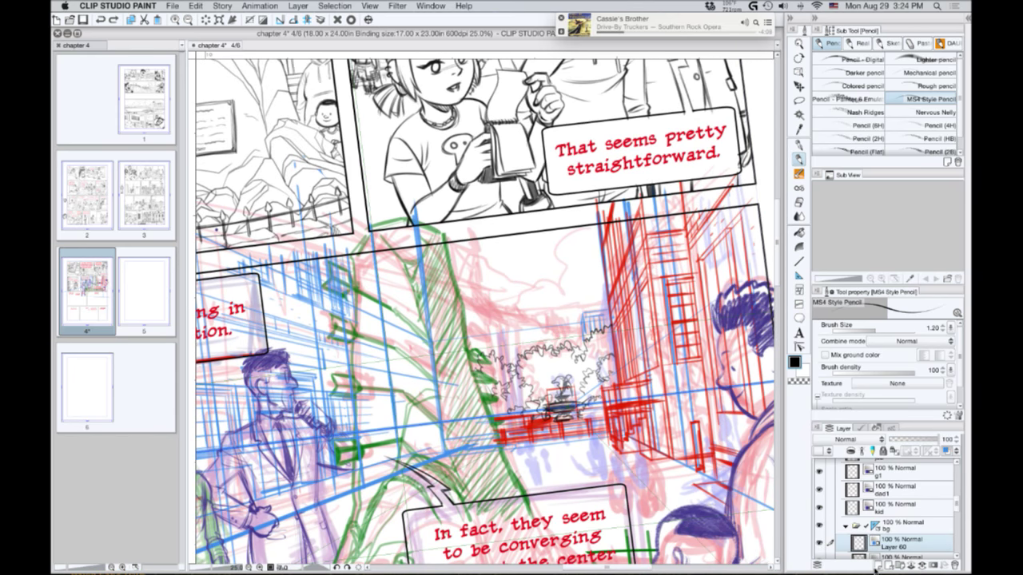
pyautogui.click(878, 566)
pyautogui.moveTo(464, 294); pyautogui.dragTo(478, 349)
pyautogui.moveTo(477, 311); pyautogui.dragTo(478, 347)
pyautogui.moveTo(489, 337); pyautogui.dragTo(520, 364)
# Pencil a tall, narrow skyscraper with a pointed spire and vertical shading behind the foliage, undoing the stray strokes.
pyautogui.moveTo(527, 271)
pyautogui.mouseDown()
pyautogui.moveTo(520, 364)
pyautogui.moveTo(497, 256)
pyautogui.mouseUp()
pyautogui.press('super+z')
pyautogui.press('super+z')
pyautogui.moveTo(514, 256); pyautogui.dragTo(525, 352)
pyautogui.press('super+z')
pyautogui.moveTo(516, 267)
pyautogui.mouseDown()
pyautogui.moveTo(517, 350)
pyautogui.moveTo(499, 355)
pyautogui.mouseUp()
pyautogui.moveTo(508, 267); pyautogui.dragTo(509, 353)
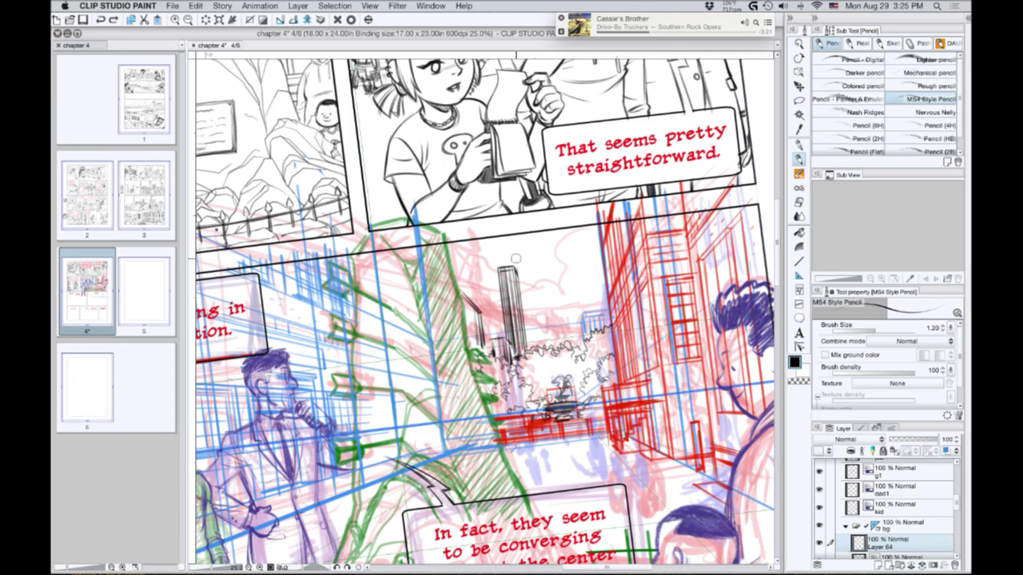
pyautogui.press('super+2')
pyautogui.press('super+Tab')
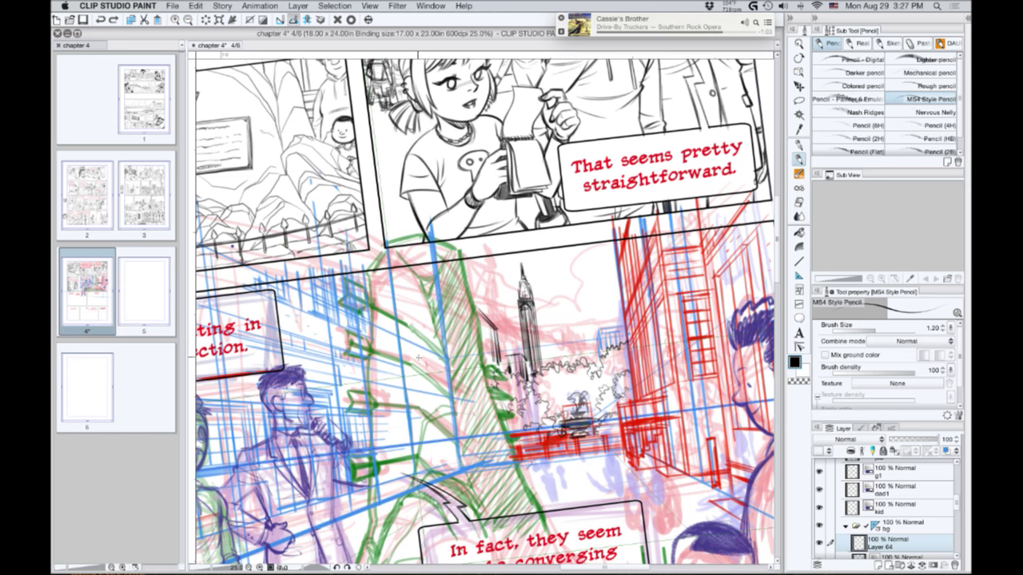
# Turn on the blue layer color for Layer 64, which holds the distant skyscraper pencils.
pyautogui.moveTo(399, 382); pyautogui.dragTo(364, 342)
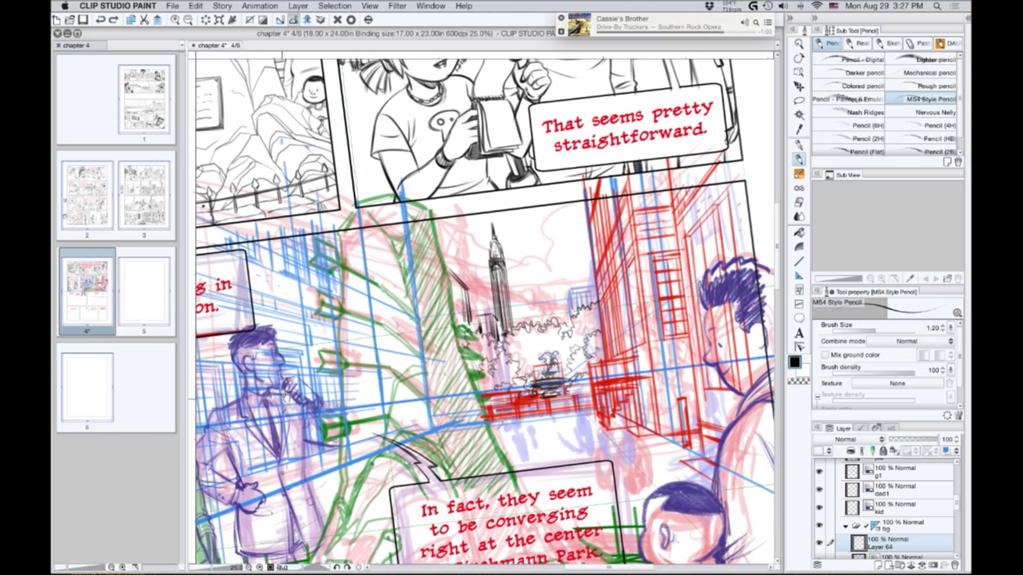
pyautogui.moveTo(212, 396); pyautogui.dragTo(337, 360)
pyautogui.hscroll(-3, 336, 359)
pyautogui.scroll(-2, 336, 360)
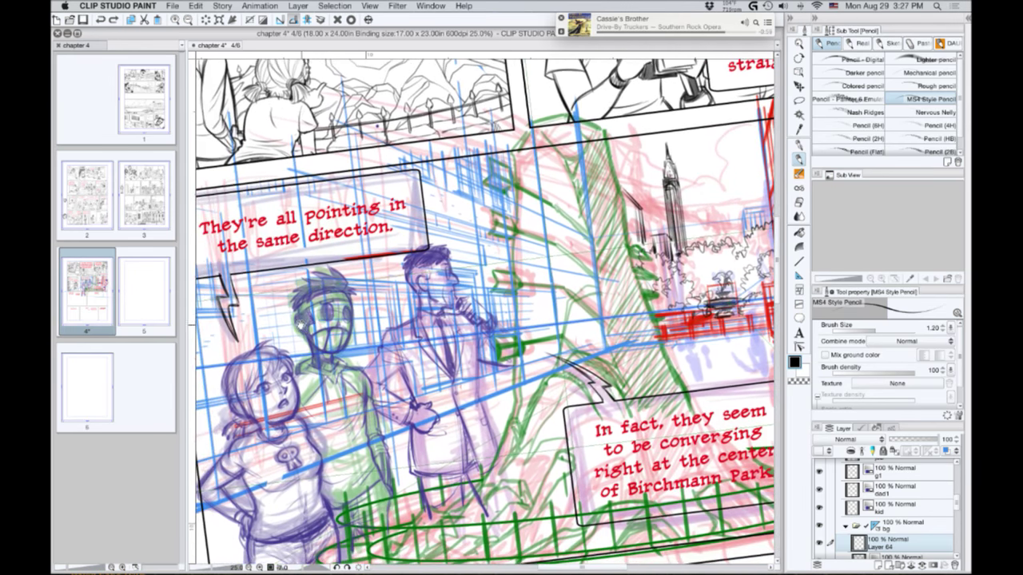
pyautogui.scroll(-2, 271, 255)
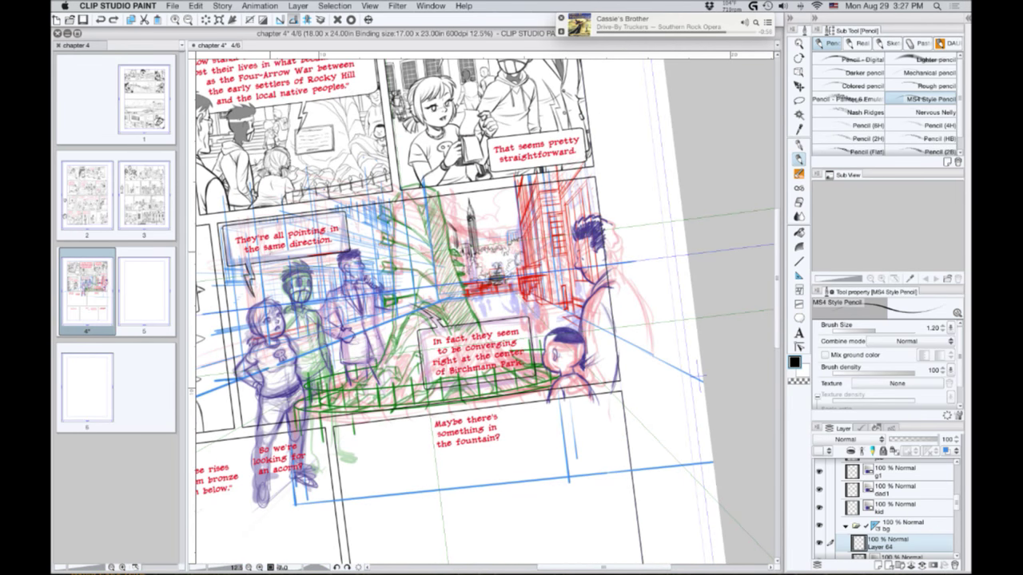
pyautogui.click(946, 451)
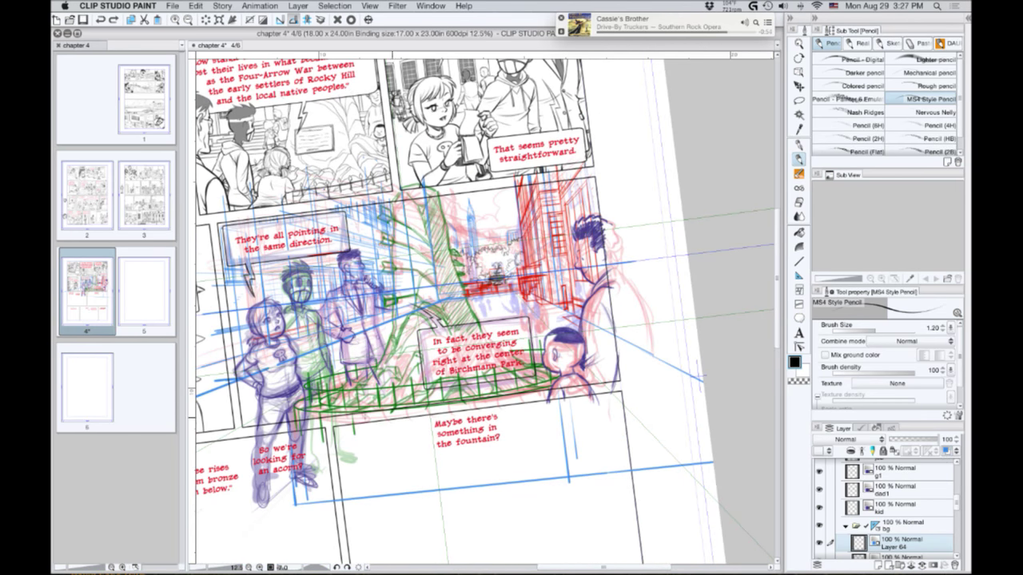
pyautogui.click(896, 555)
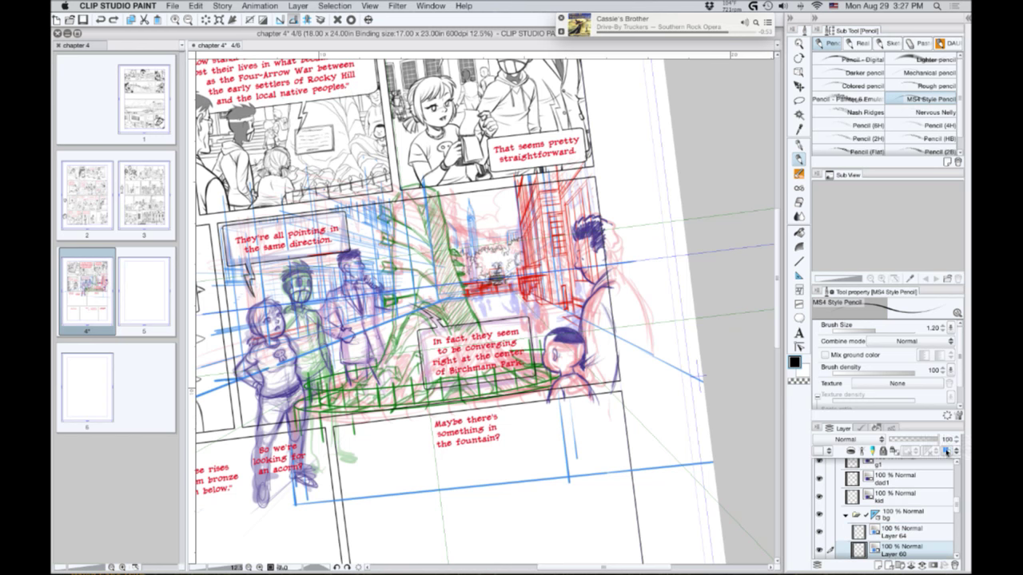
pyautogui.click(946, 452)
pyautogui.click(950, 453)
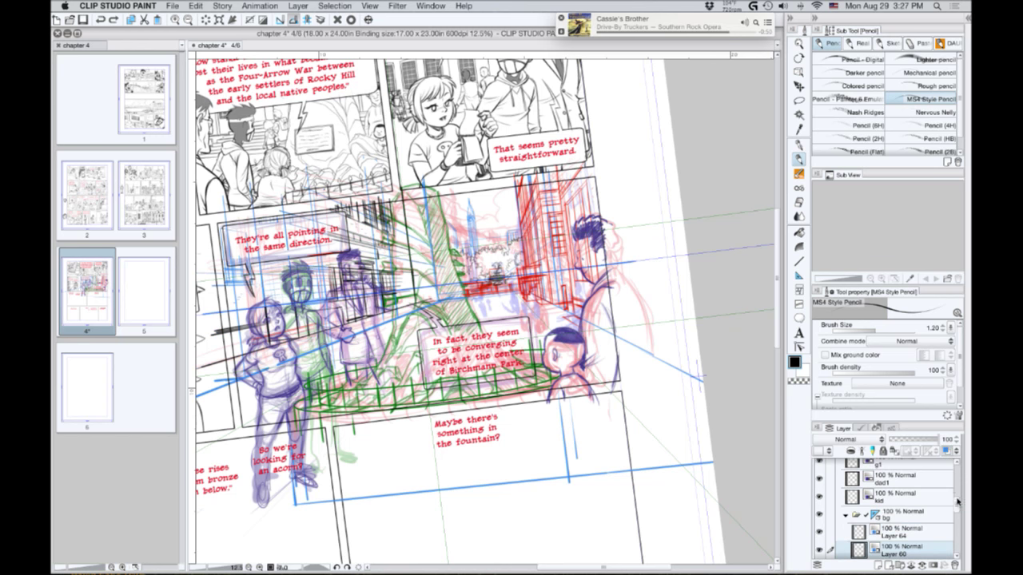
# Move Layer 62 with the distant fountain and foliage to the top of the bg folder and give it the blue layer color.
pyautogui.scroll(-2, 957, 512)
pyautogui.scroll(-1, 956, 511)
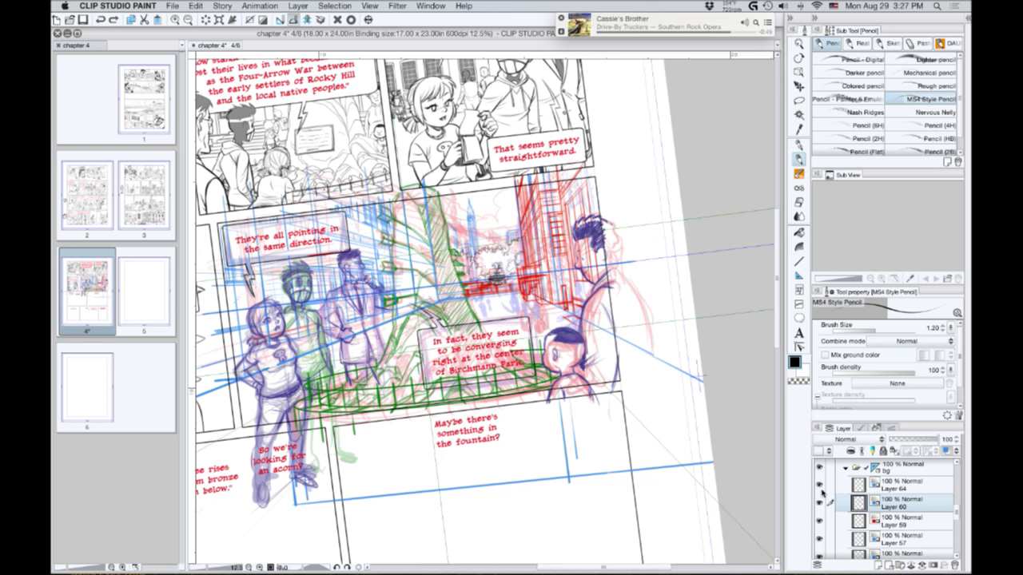
pyautogui.moveTo(955, 499); pyautogui.dragTo(950, 480)
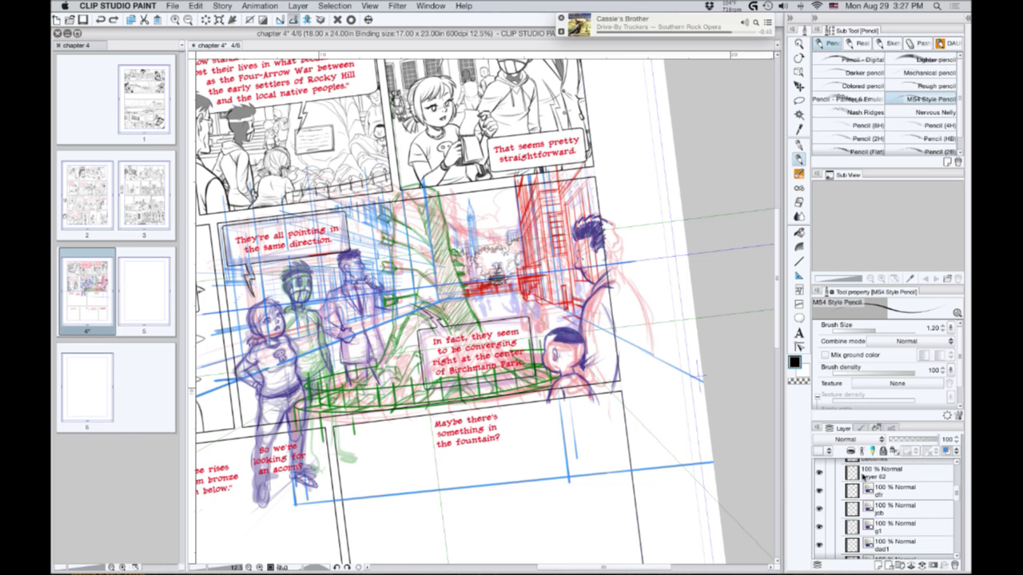
pyautogui.click(861, 475)
pyautogui.moveTo(865, 470); pyautogui.dragTo(878, 491)
pyautogui.scroll(10, 951, 513)
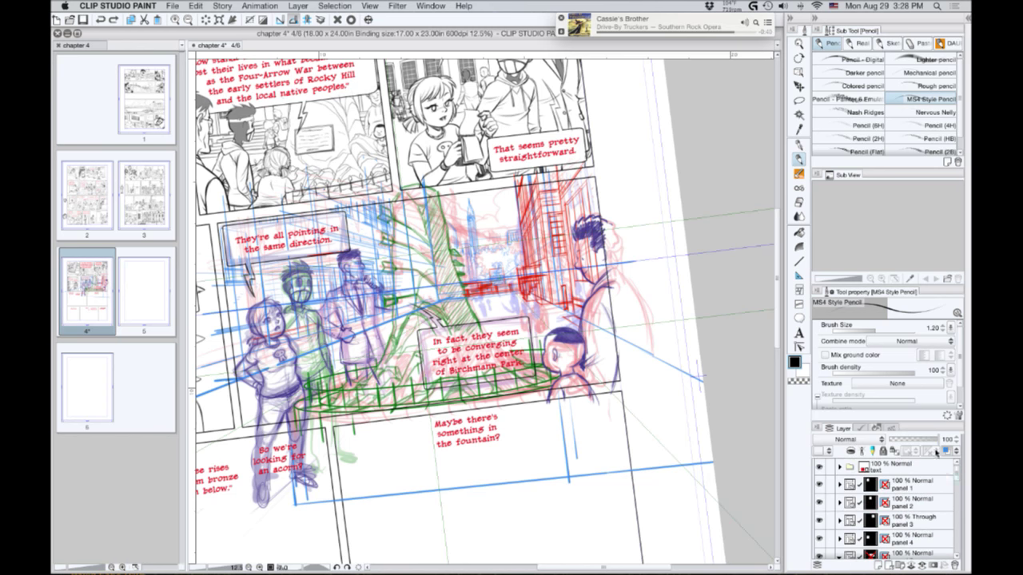
# Create a layer folder above the dfr layer in panel 5 and name it figs.
pyautogui.scroll(-3, 958, 518)
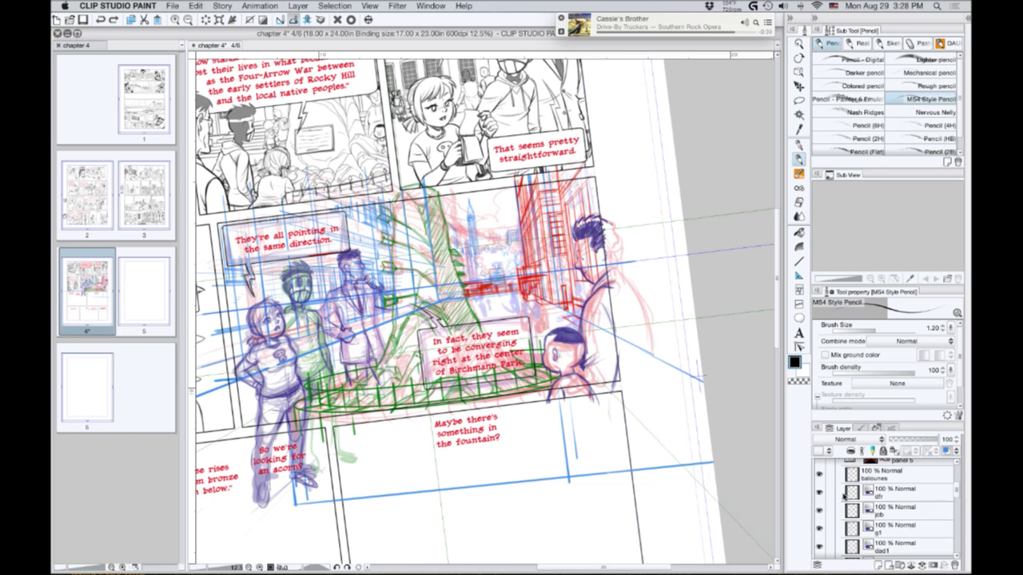
pyautogui.click(885, 497)
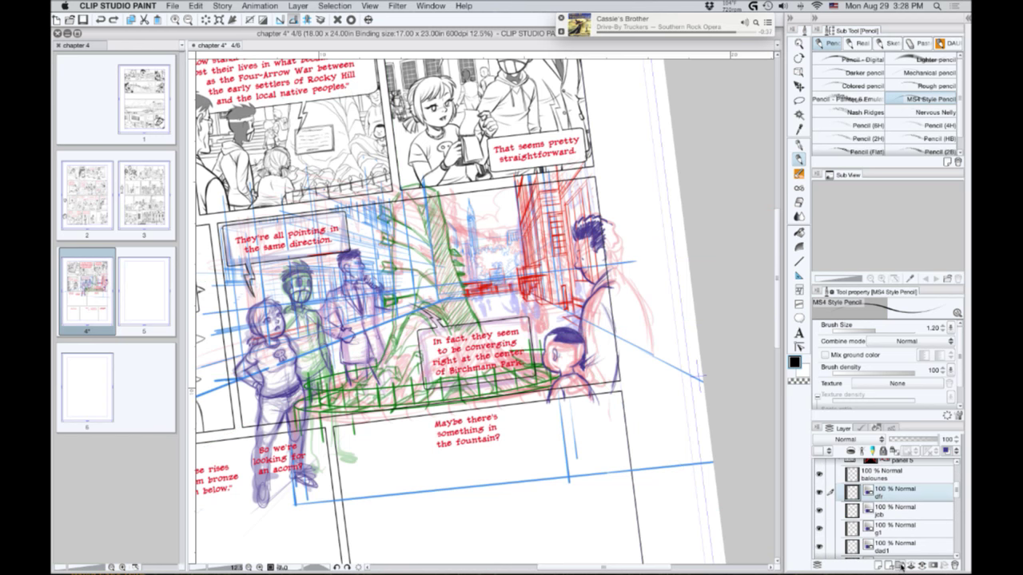
pyautogui.click(900, 565)
pyautogui.doubleClick(878, 496)
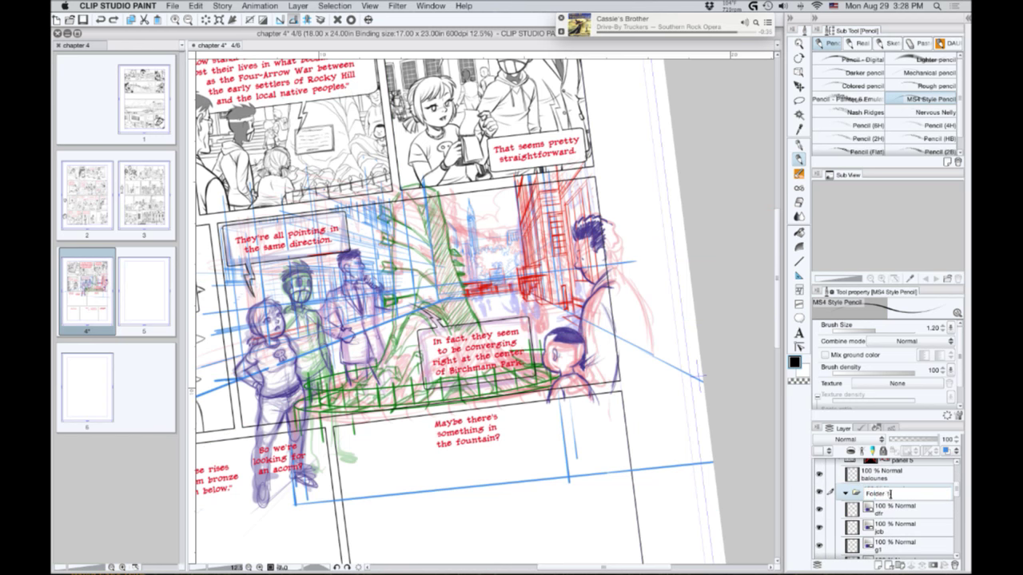
pyautogui.write('figs')
pyautogui.press('Return')
# Move the character layers from dfr down to kid into the figs folder and collapse the figs and bg folders.
pyautogui.click(879, 509)
pyautogui.scroll(-2, 887, 527)
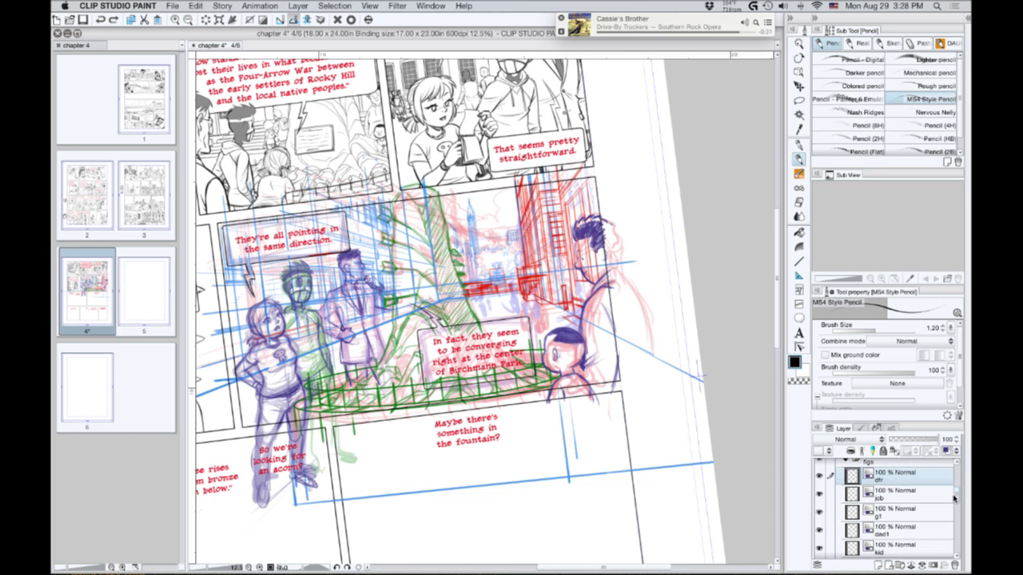
pyautogui.keyDown('shift'); pyautogui.click(894, 552); pyautogui.keyUp('shift')
pyautogui.moveTo(877, 469); pyautogui.dragTo(877, 494)
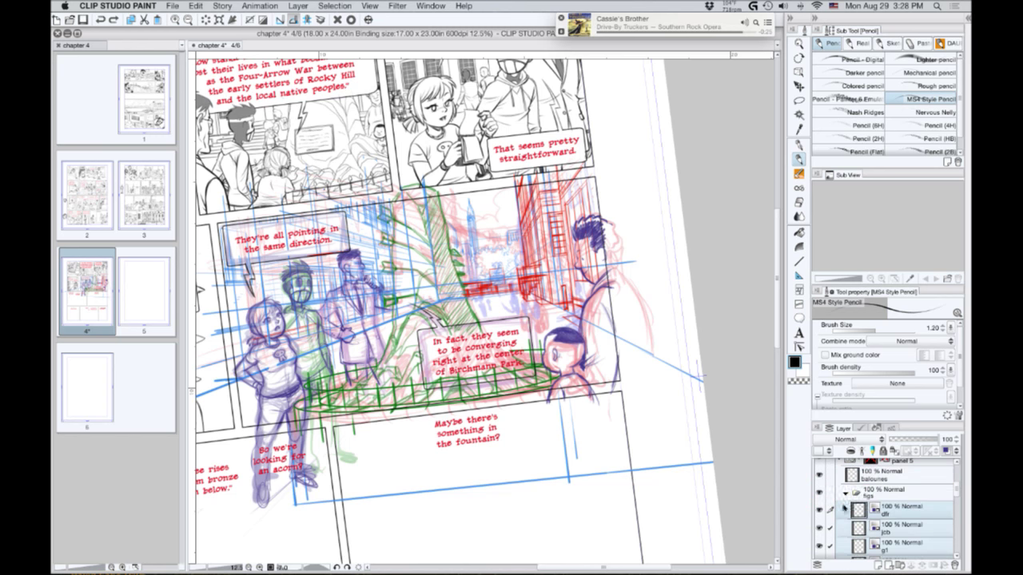
pyautogui.click(845, 511)
pyautogui.click(846, 510)
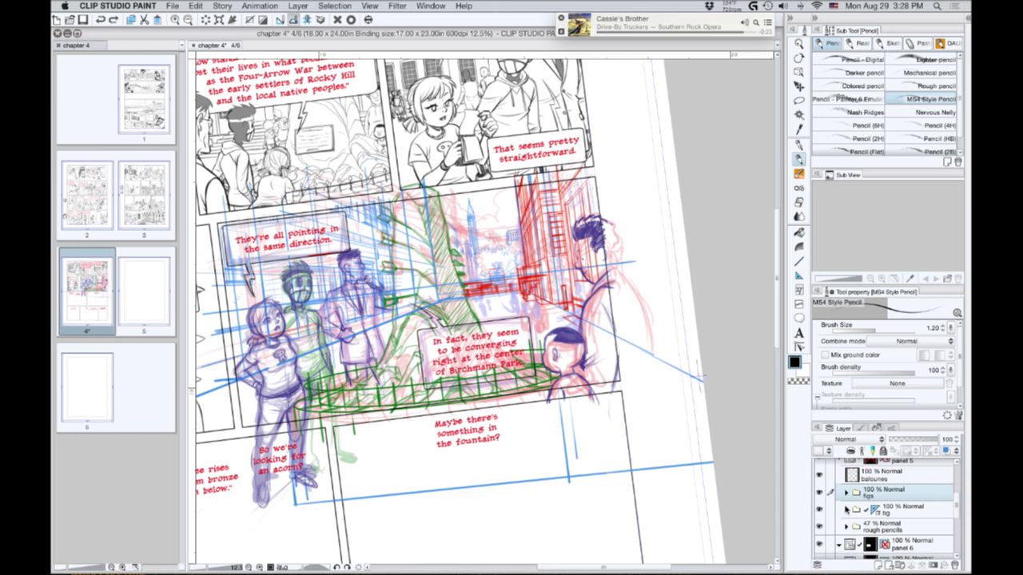
# Hide the rough pencils folder so only the clean pencils of the fountain panel show.
pyautogui.moveTo(250, 341)
pyautogui.mouseDown()
pyautogui.moveTo(261, 335)
pyautogui.moveTo(339, 375)
pyautogui.mouseUp()
pyautogui.click(819, 527)
pyautogui.hscroll(-3, 314, 370)
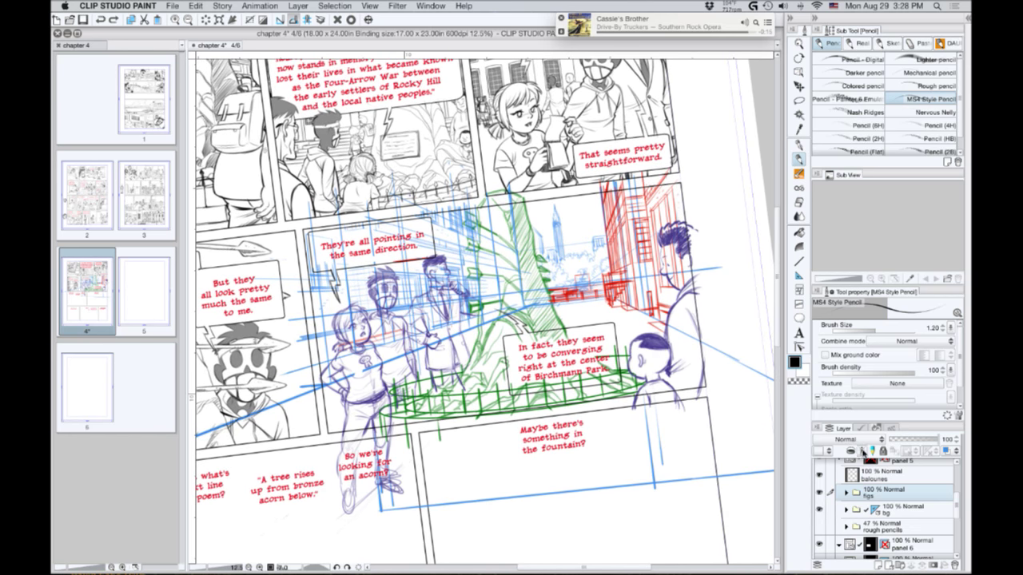
# Add a new layer above the figs folder and name it memorial.
pyautogui.click(876, 564)
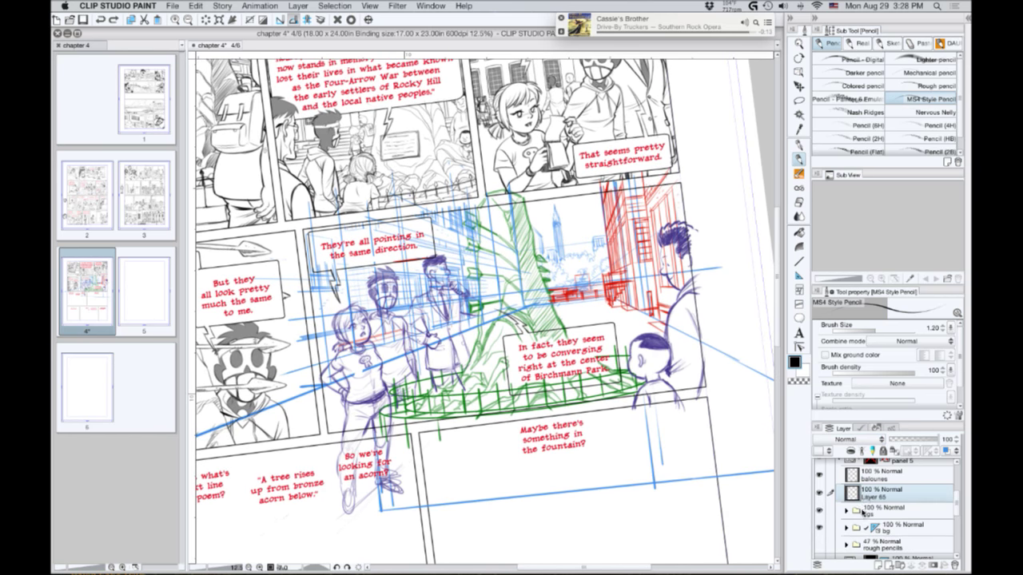
pyautogui.doubleClick(867, 493)
pyautogui.write('memorial')
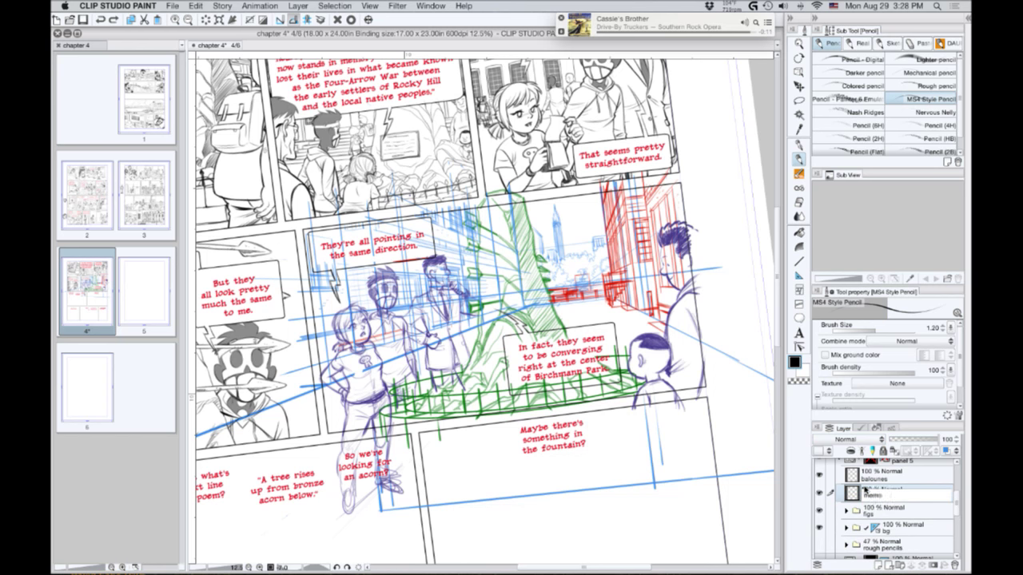
pyautogui.press('Return')
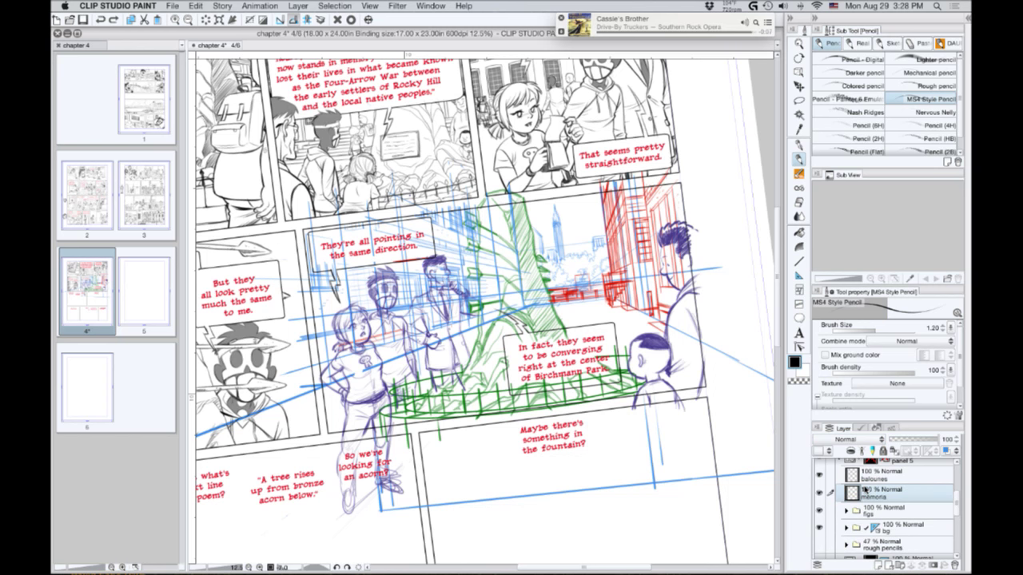
# Set the MS4 Style Pencil brush size to 0.70 and undo the stray line across the tree trunk.
pyautogui.press('super+Tab')
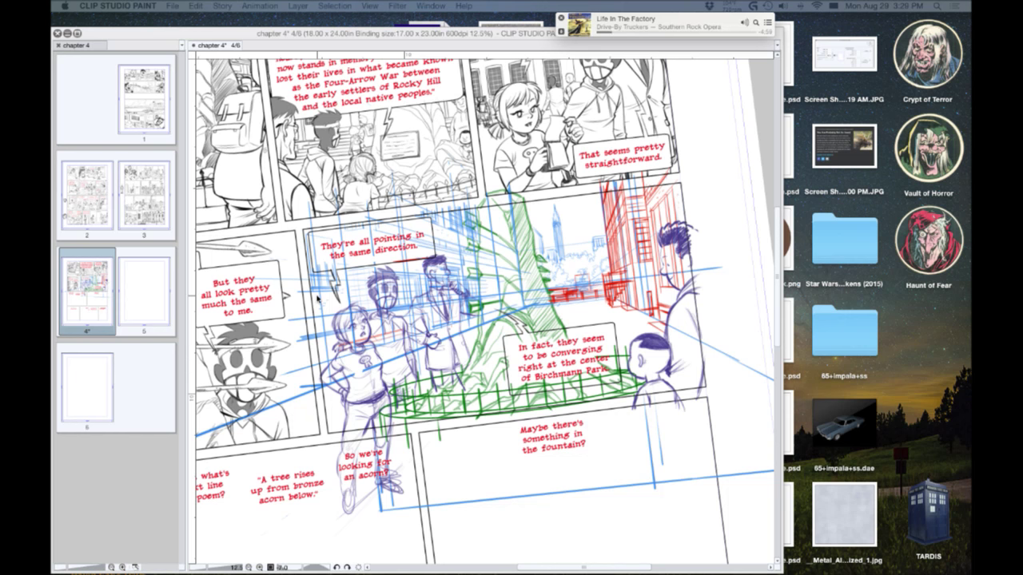
pyautogui.press('Tab')
pyautogui.scroll(2, 369, 352)
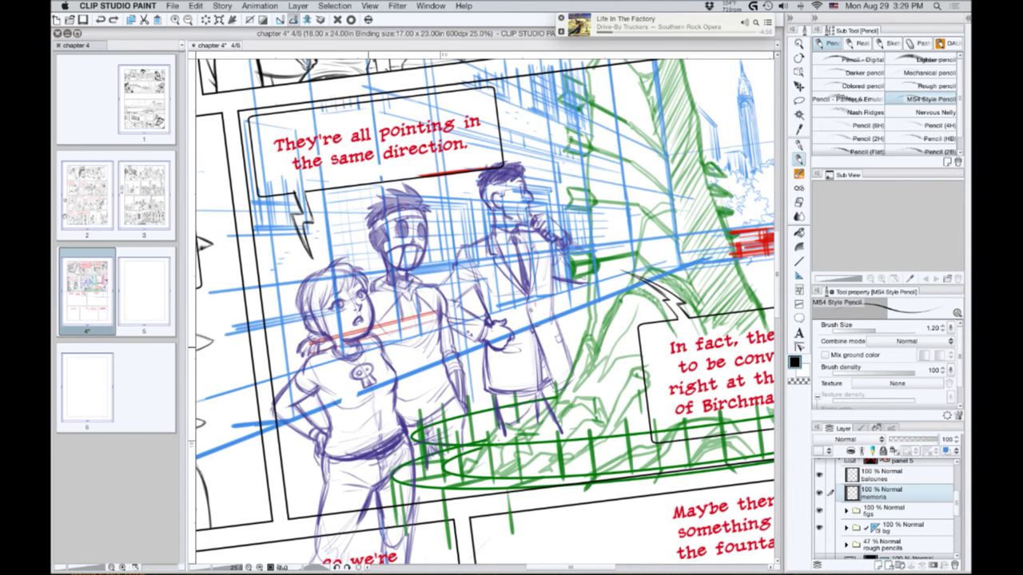
pyautogui.scroll(3, 364, 401)
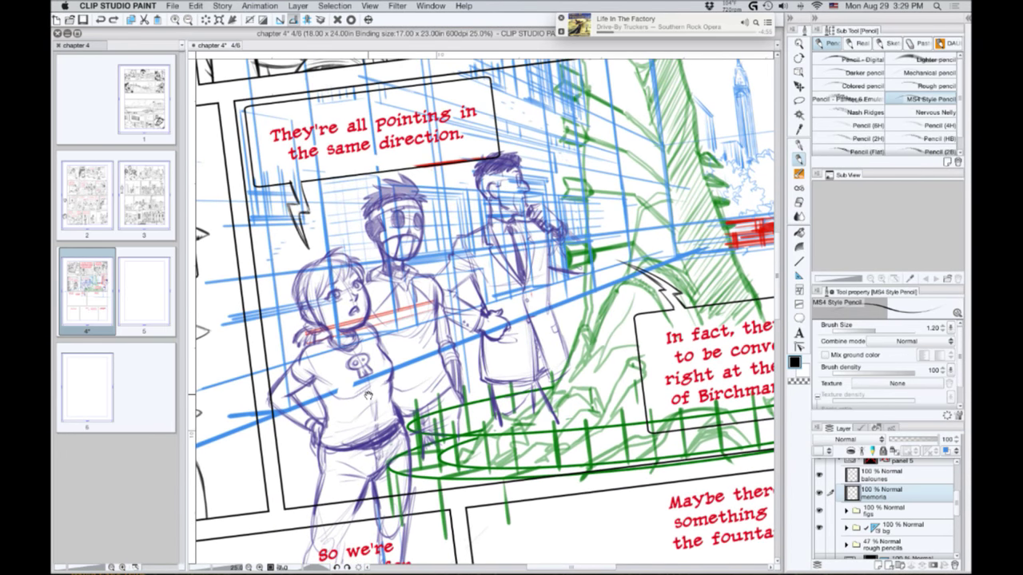
pyautogui.scroll(3, 363, 397)
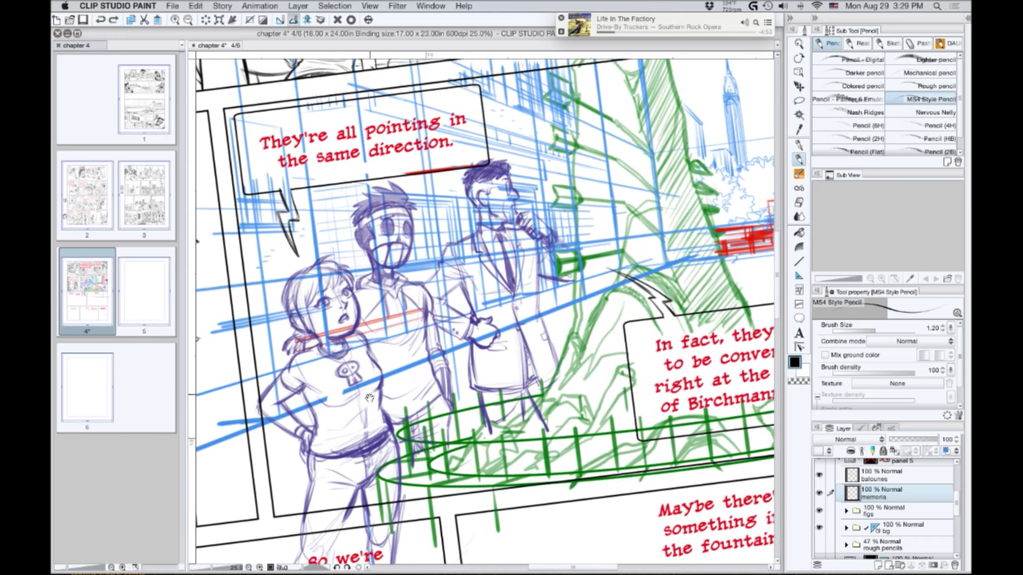
pyautogui.scroll(3, 369, 397)
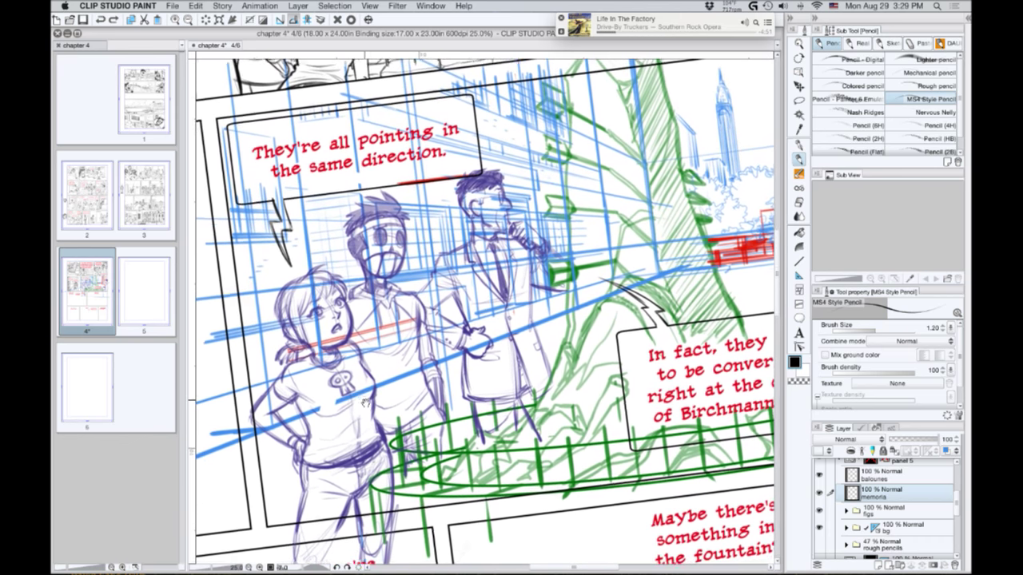
pyautogui.scroll(3, 366, 406)
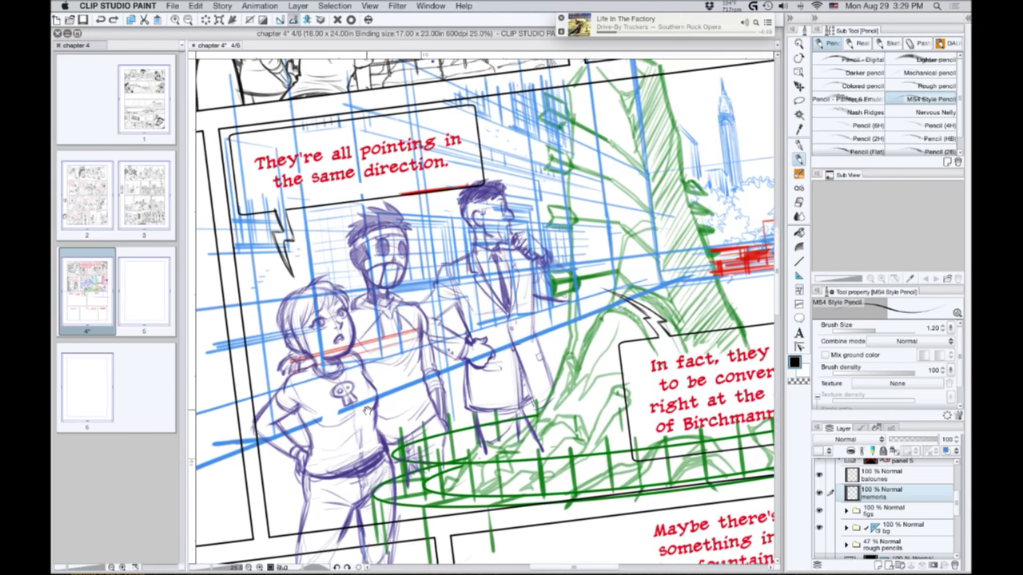
pyautogui.scroll(3, 365, 411)
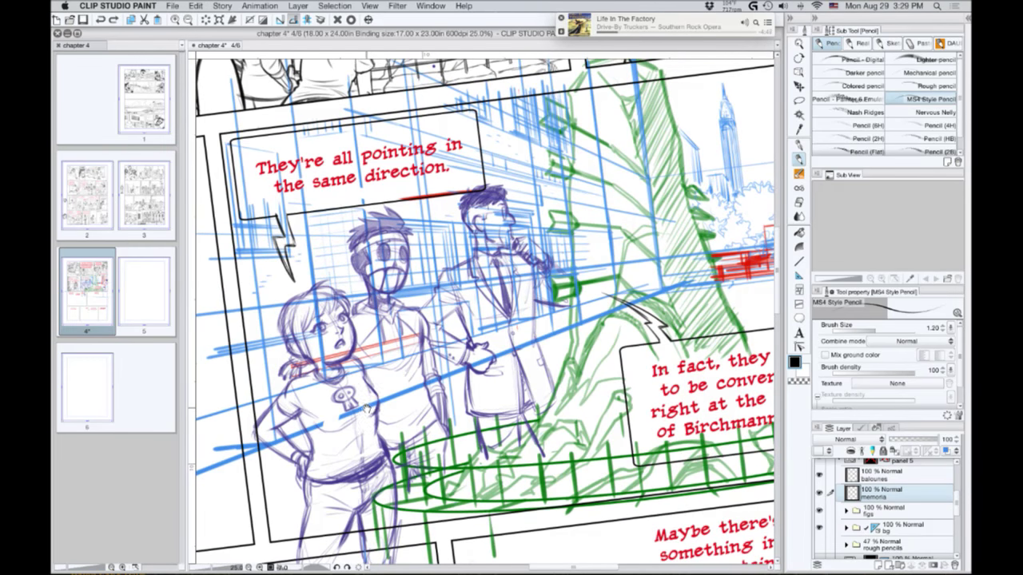
pyautogui.scroll(4, 370, 410)
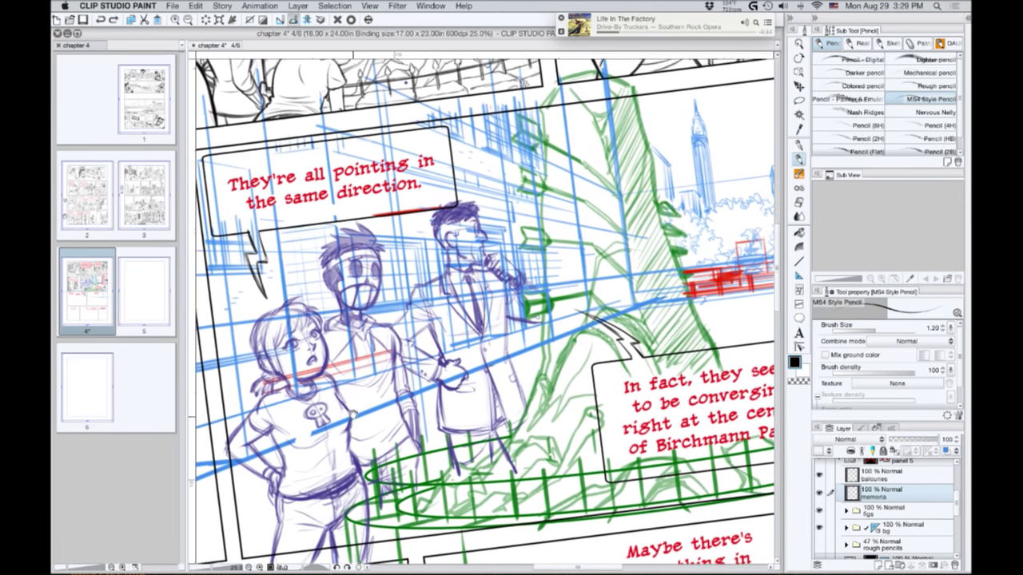
pyautogui.moveTo(353, 414); pyautogui.dragTo(323, 404)
pyautogui.scroll(4, 322, 404)
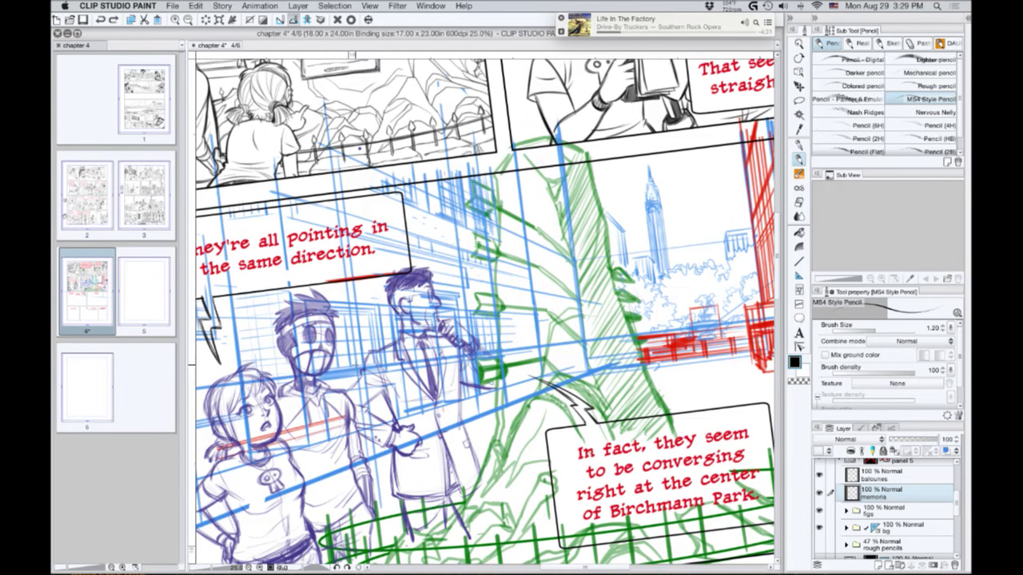
pyautogui.press('[')
pyautogui.press('[')
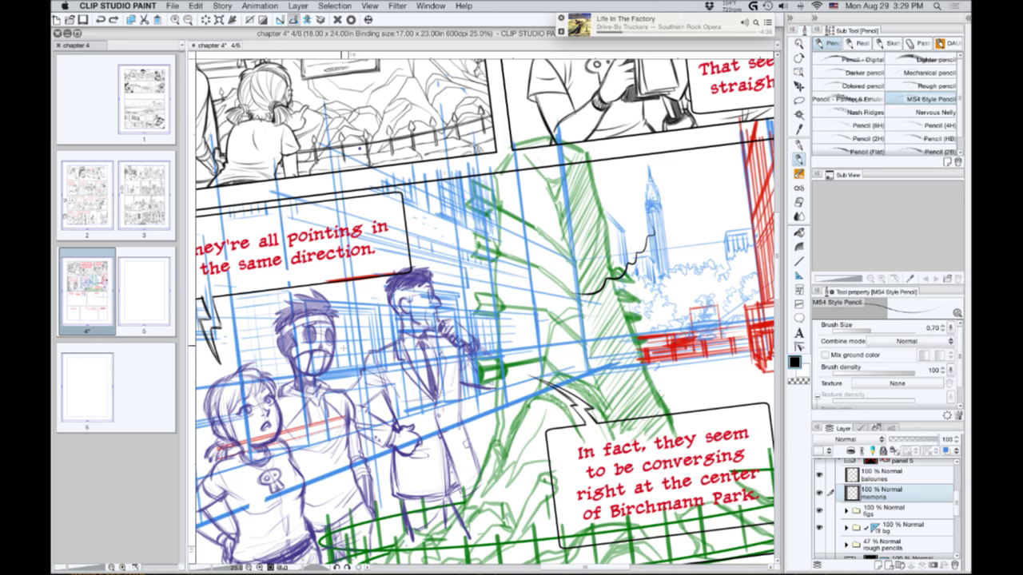
pyautogui.hotkey('ctrl', 'z')
# Review the layers inside the bg folder, collapse it, and return to the memorial layer.
pyautogui.click(846, 529)
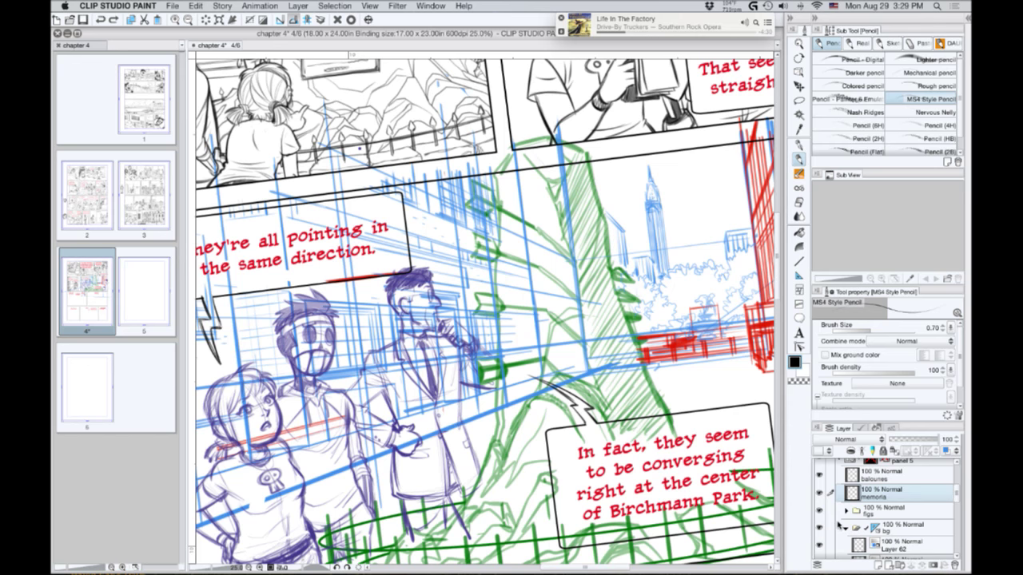
pyautogui.moveTo(956, 499); pyautogui.dragTo(957, 506)
pyautogui.scroll(-5, 957, 507)
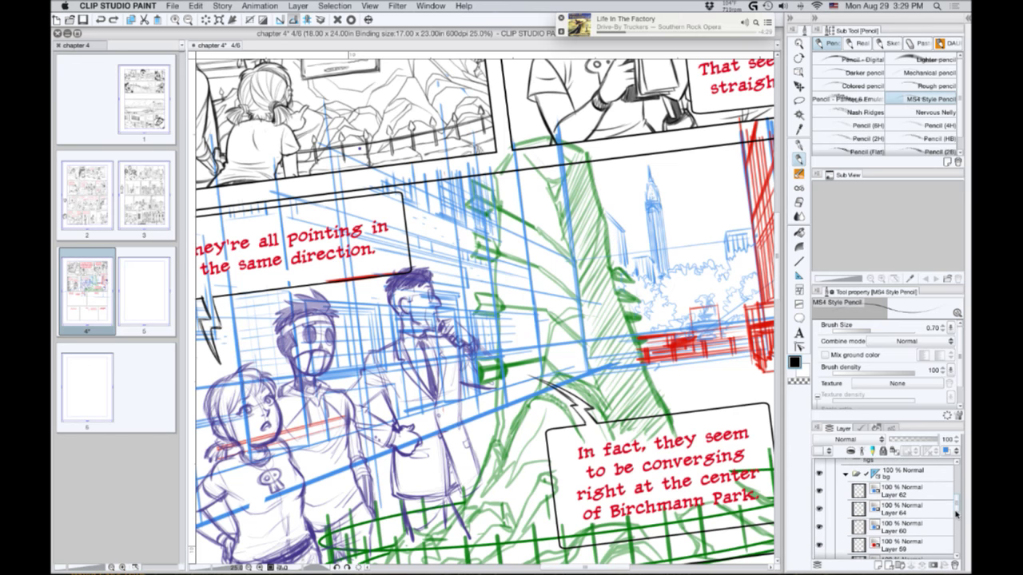
pyautogui.scroll(5, 903, 532)
pyautogui.click(903, 482)
pyautogui.click(846, 483)
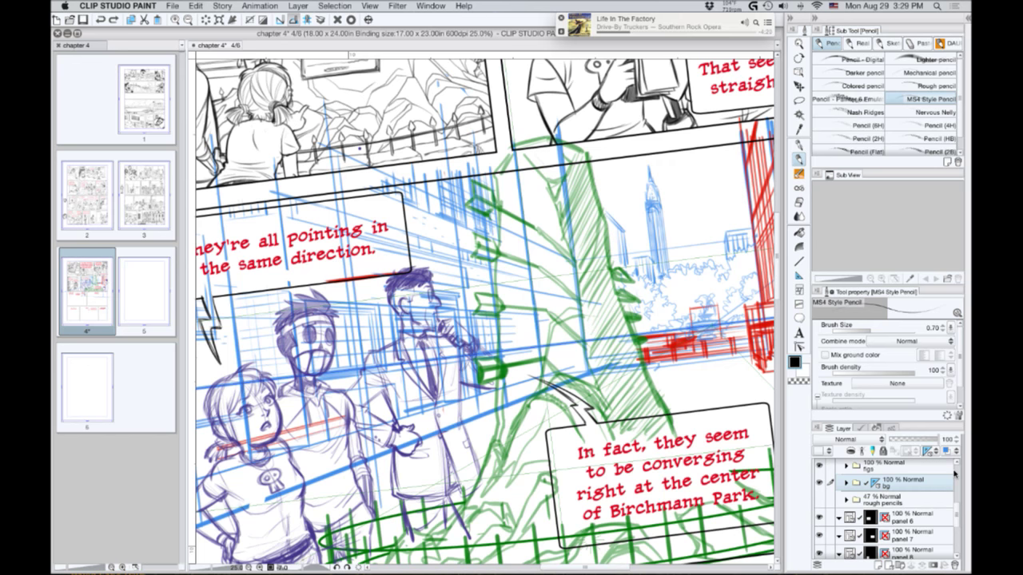
pyautogui.scroll(3, 955, 476)
pyautogui.click(876, 550)
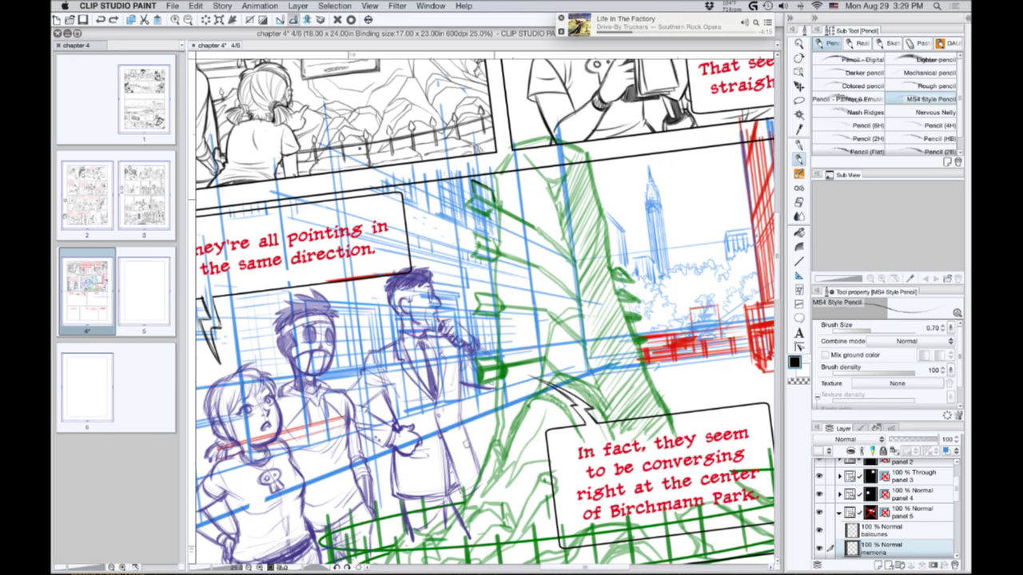
# Pencil the fletching and shafts of the upper two arrows sticking out of the memorial tree over the green rough.
pyautogui.moveTo(479, 197); pyautogui.dragTo(534, 224)
pyautogui.moveTo(476, 199)
pyautogui.mouseDown()
pyautogui.moveTo(534, 230)
pyautogui.moveTo(471, 209)
pyautogui.mouseUp()
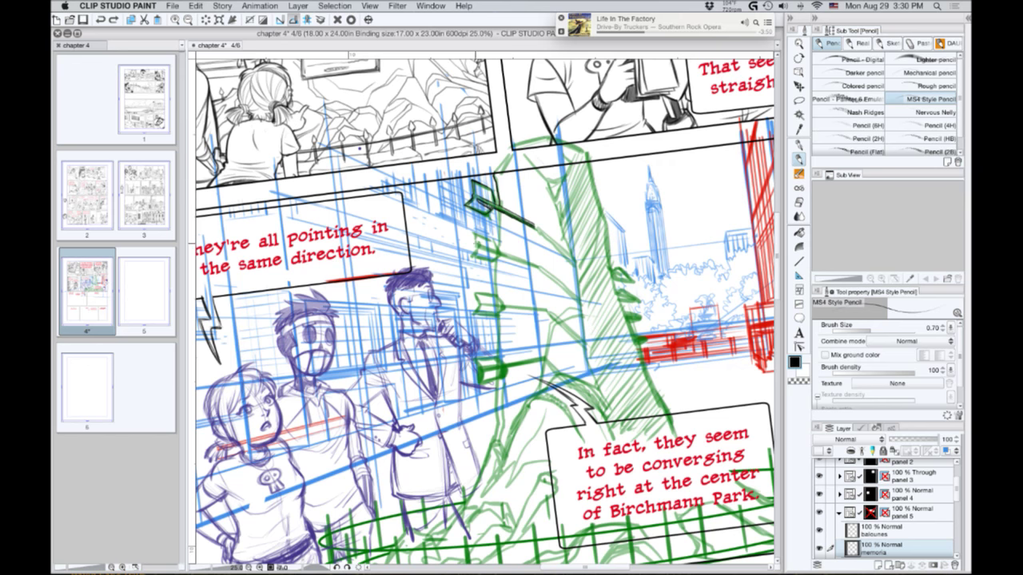
pyautogui.moveTo(477, 242)
pyautogui.mouseDown()
pyautogui.moveTo(477, 233)
pyautogui.moveTo(537, 266)
pyautogui.mouseUp()
pyautogui.moveTo(477, 250)
pyautogui.mouseDown()
pyautogui.moveTo(538, 273)
pyautogui.moveTo(517, 264)
pyautogui.moveTo(531, 269)
pyautogui.mouseUp()
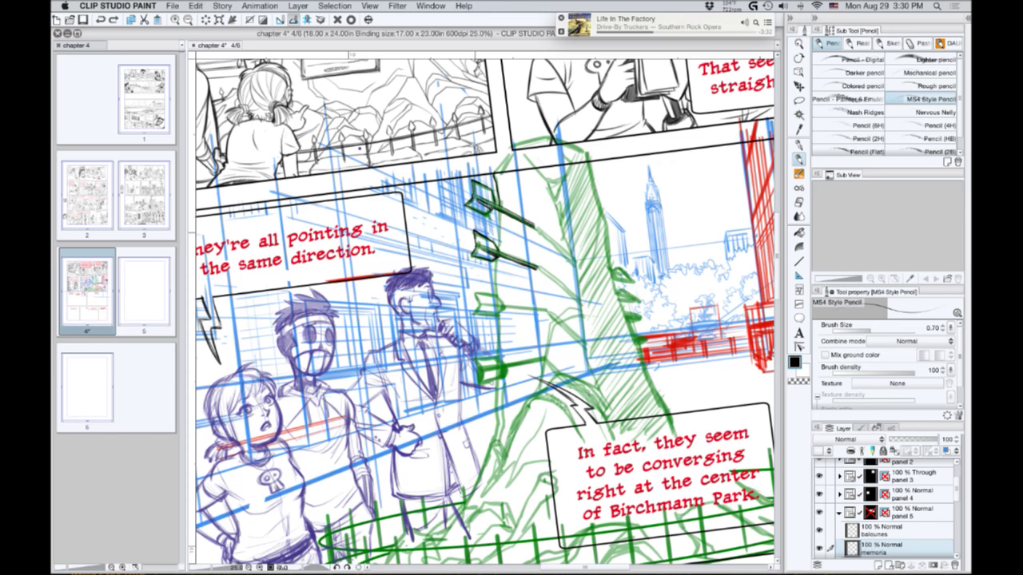
# Rotate the canvas and pencil the fletching and shaft of the third arrow down on the memorial tree.
pyautogui.hotkey('shift', 'space')
pyautogui.moveTo(299, 365); pyautogui.dragTo(282, 282)
pyautogui.press('p')
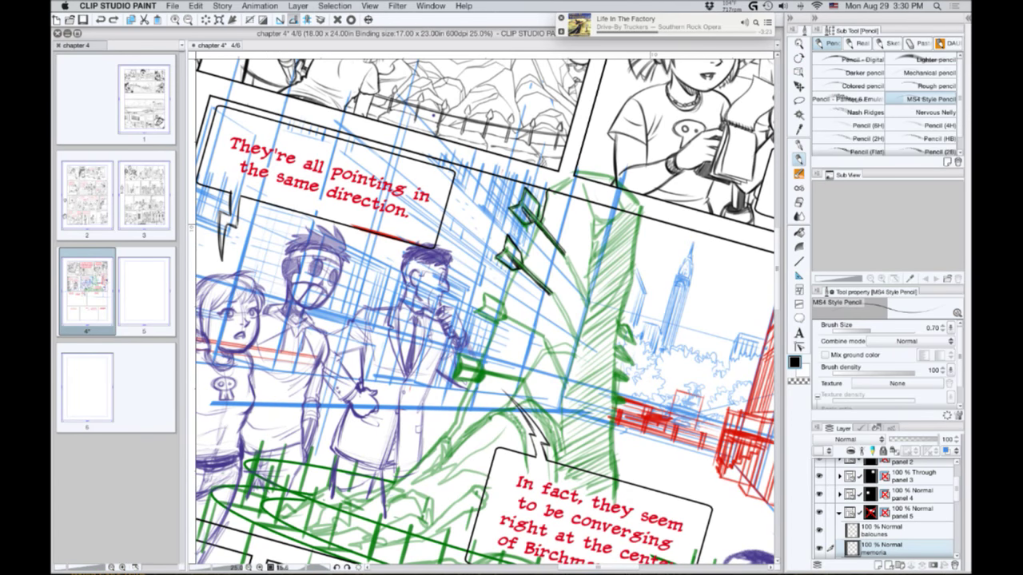
pyautogui.press('Tab')
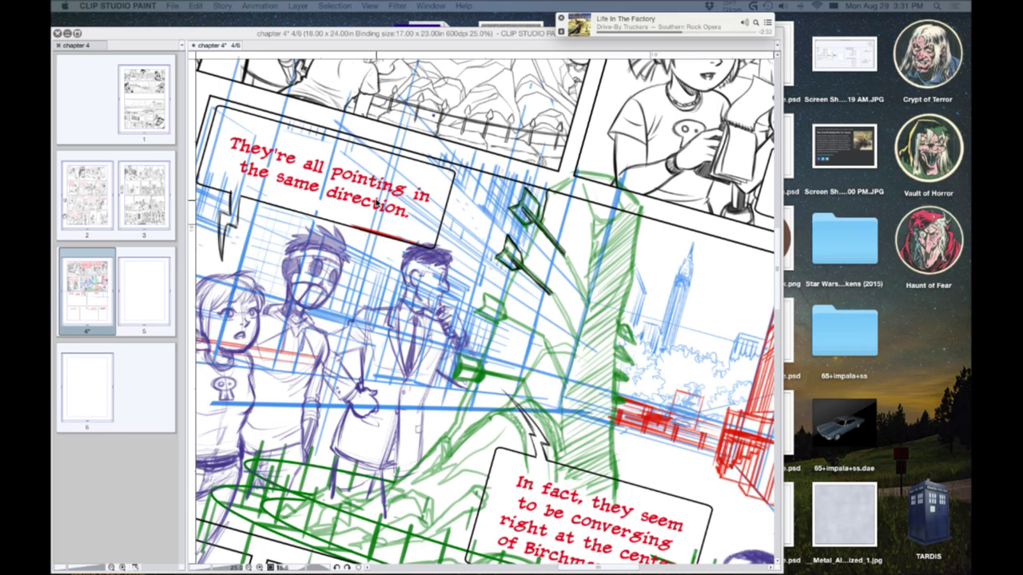
pyautogui.press('Tab')
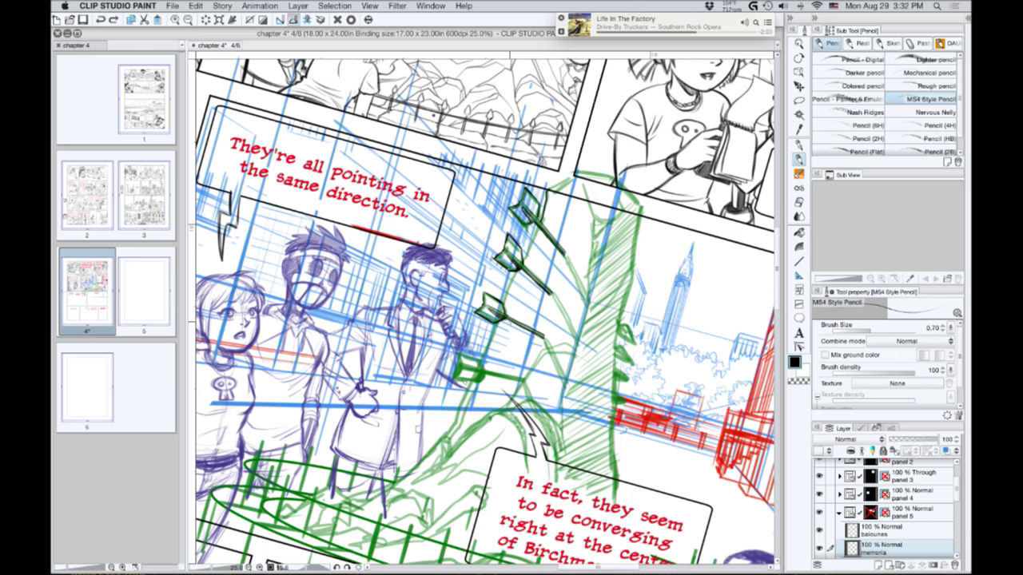
pyautogui.moveTo(508, 320); pyautogui.dragTo(541, 340)
pyautogui.press('r')
pyautogui.moveTo(382, 365); pyautogui.dragTo(370, 325)
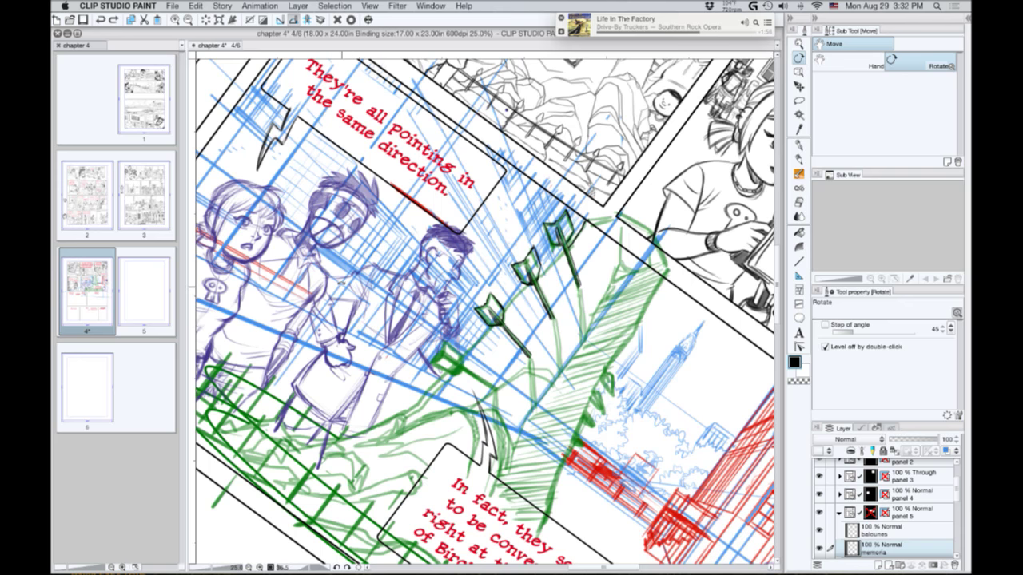
# Pencil the fletching and shaft of the lowest arrow sticking out of the memorial tree.
pyautogui.press('p')
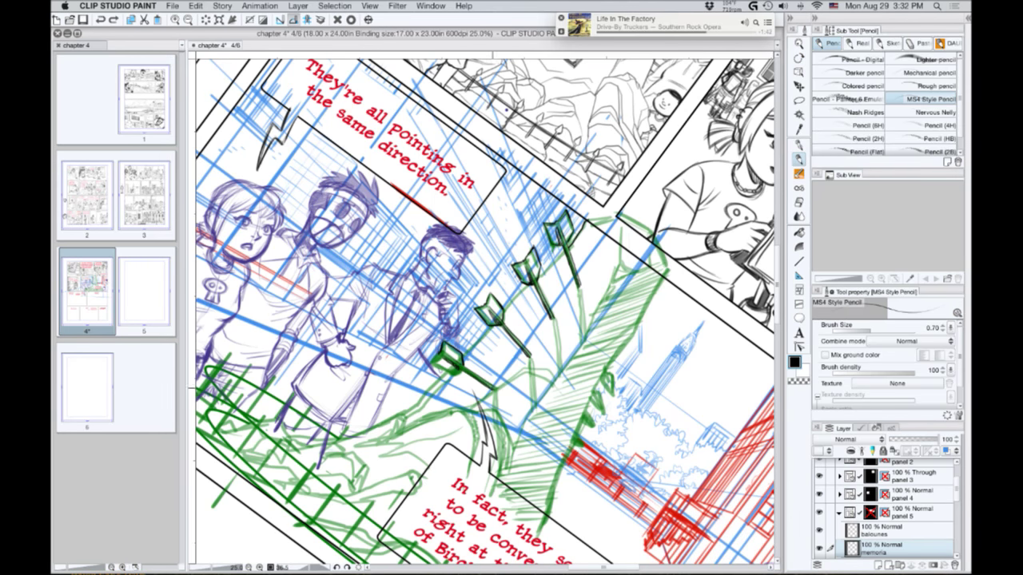
pyautogui.moveTo(432, 363); pyautogui.dragTo(519, 363)
# Increase the pencil's brush size to 1.00 and outline both long edges of the memorial tree's trunk over the green rough.
pyautogui.press('r')
pyautogui.press('p')
pyautogui.press(']')
pyautogui.moveTo(515, 179); pyautogui.dragTo(511, 207)
pyautogui.moveTo(508, 219); pyautogui.dragTo(501, 299)
pyautogui.moveTo(498, 321); pyautogui.dragTo(482, 443)
pyautogui.moveTo(484, 429); pyautogui.dragTo(490, 397)
pyautogui.press('space')
pyautogui.moveTo(550, 175)
pyautogui.mouseDown()
pyautogui.moveTo(561, 220)
pyautogui.moveTo(597, 227)
pyautogui.moveTo(576, 327)
pyautogui.mouseUp()
pyautogui.press('p')
pyautogui.press(']')
pyautogui.press('space')
pyautogui.moveTo(604, 316); pyautogui.dragTo(598, 444)
# Continue the edge of the trunk's shaded side downward and pencil the short branch stub beside the lower arrows.
pyautogui.press('r')
pyautogui.moveTo(351, 347); pyautogui.dragTo(360, 370)
pyautogui.press('p')
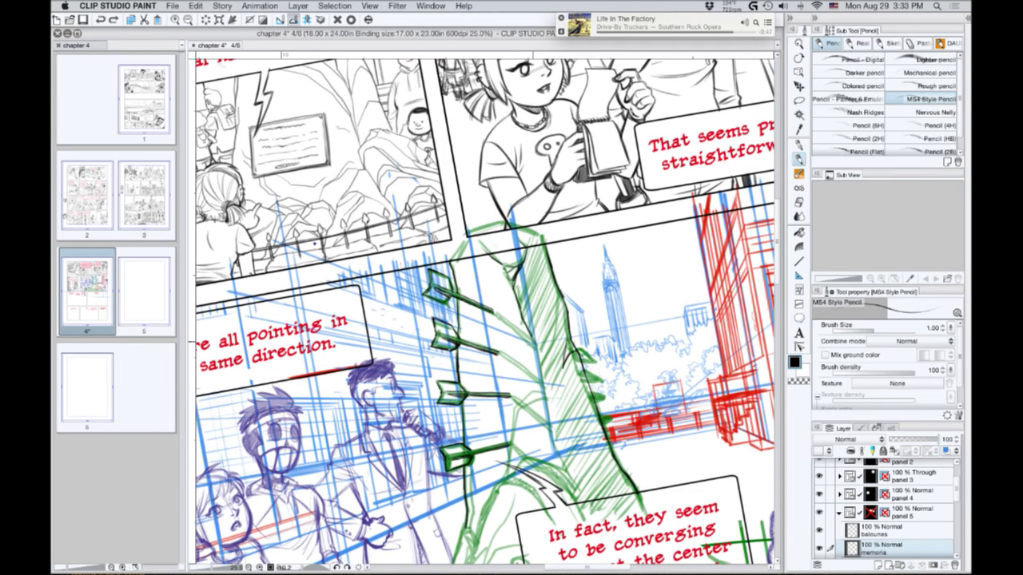
pyautogui.moveTo(536, 350)
pyautogui.mouseDown()
pyautogui.moveTo(548, 398)
pyautogui.moveTo(518, 401)
pyautogui.moveTo(526, 404)
pyautogui.moveTo(513, 429)
pyautogui.mouseUp()
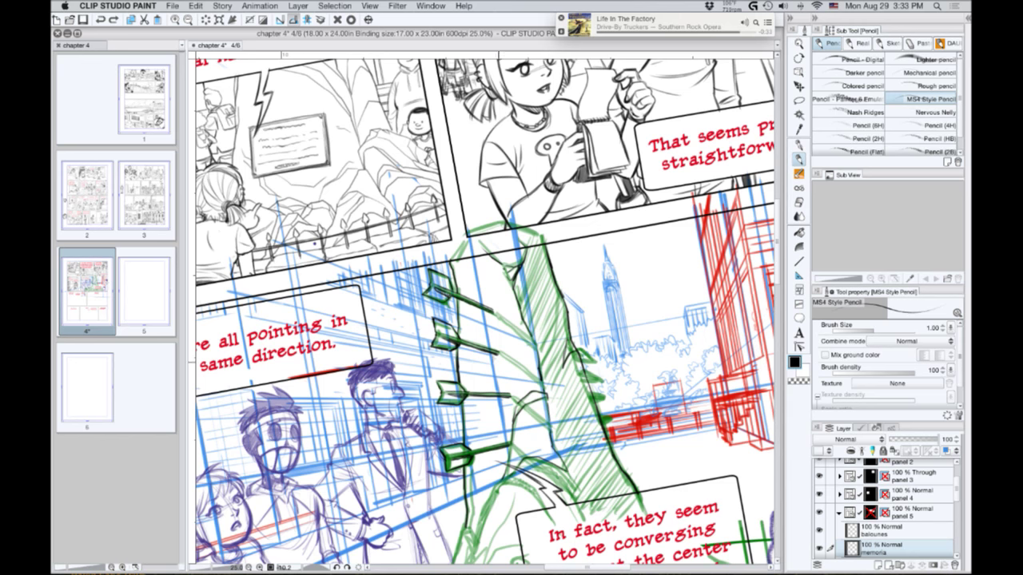
pyautogui.moveTo(385, 421); pyautogui.dragTo(371, 406)
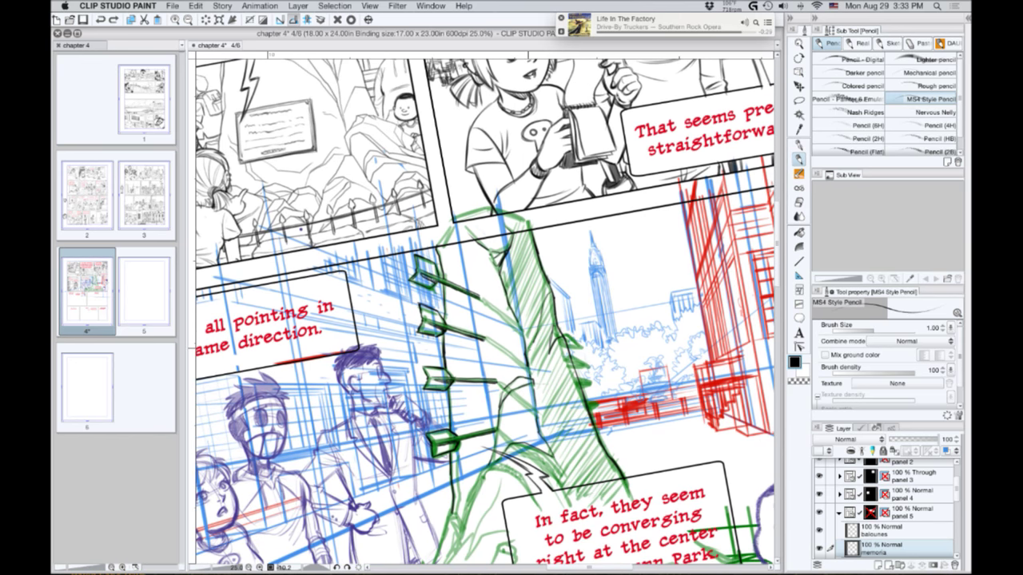
pyautogui.moveTo(514, 417); pyautogui.dragTo(495, 370)
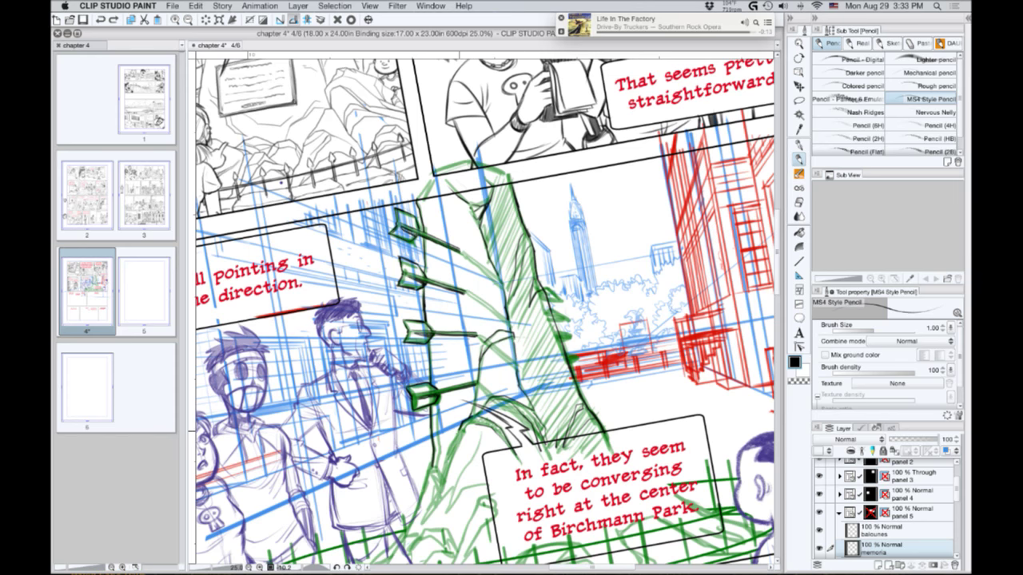
# Pencil the flaring roots at the base of the memorial tree down to the ground inside the fence.
pyautogui.moveTo(457, 430); pyautogui.dragTo(438, 497)
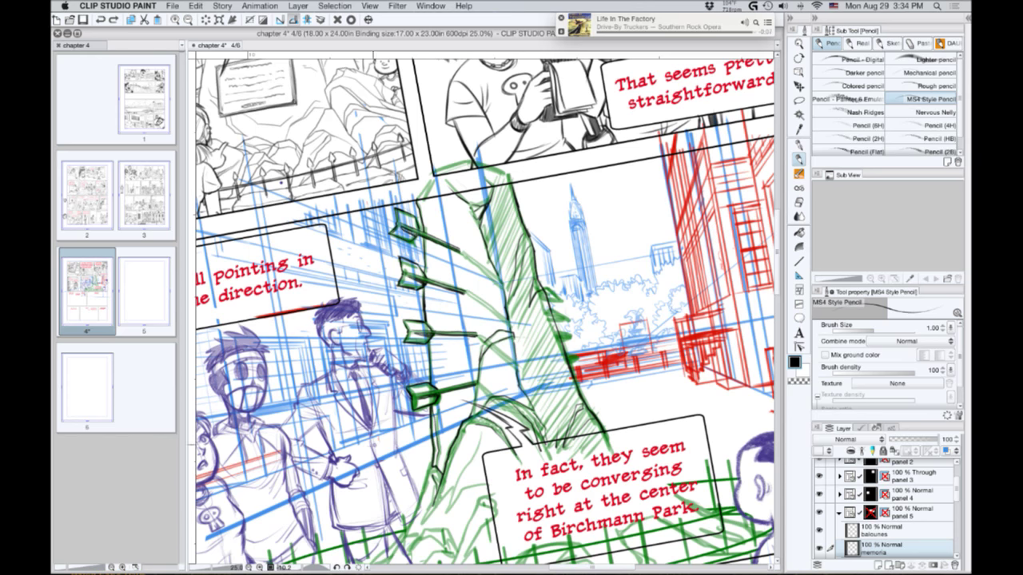
pyautogui.moveTo(370, 447); pyautogui.dragTo(385, 418)
pyautogui.moveTo(496, 399); pyautogui.dragTo(474, 446)
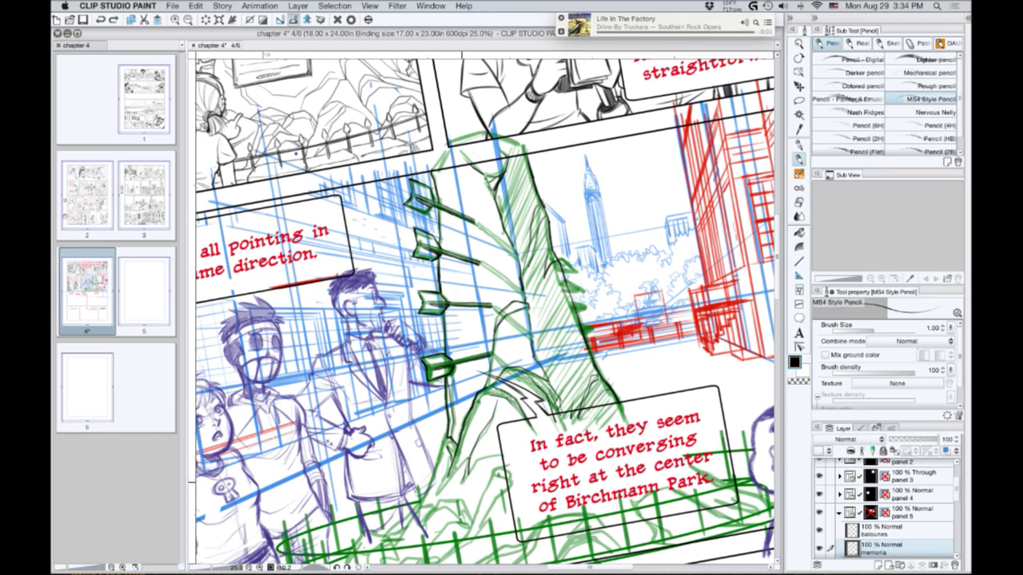
pyautogui.moveTo(473, 462); pyautogui.dragTo(502, 453)
pyautogui.moveTo(386, 445); pyautogui.dragTo(443, 409)
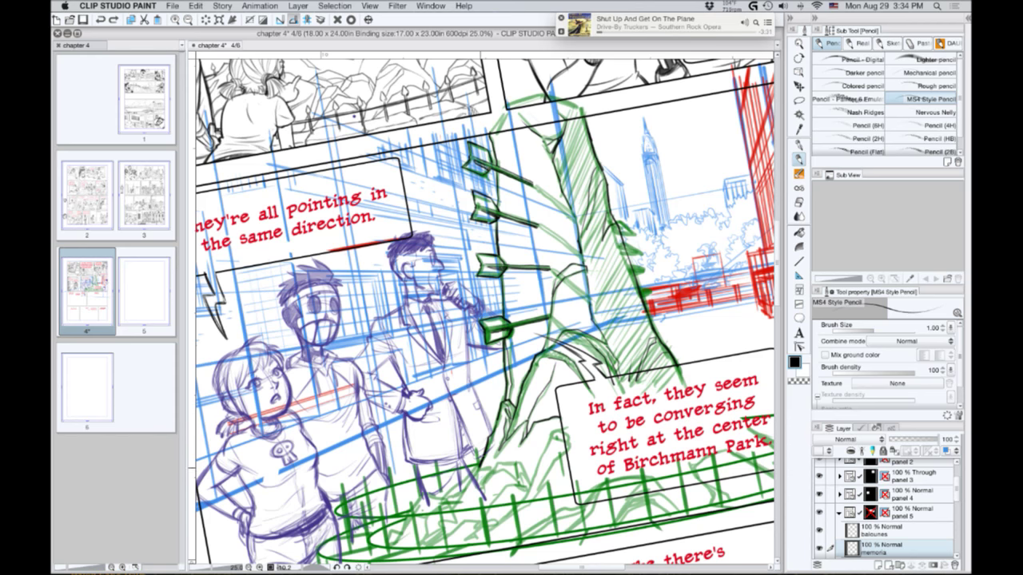
pyautogui.moveTo(560, 381); pyautogui.dragTo(505, 369)
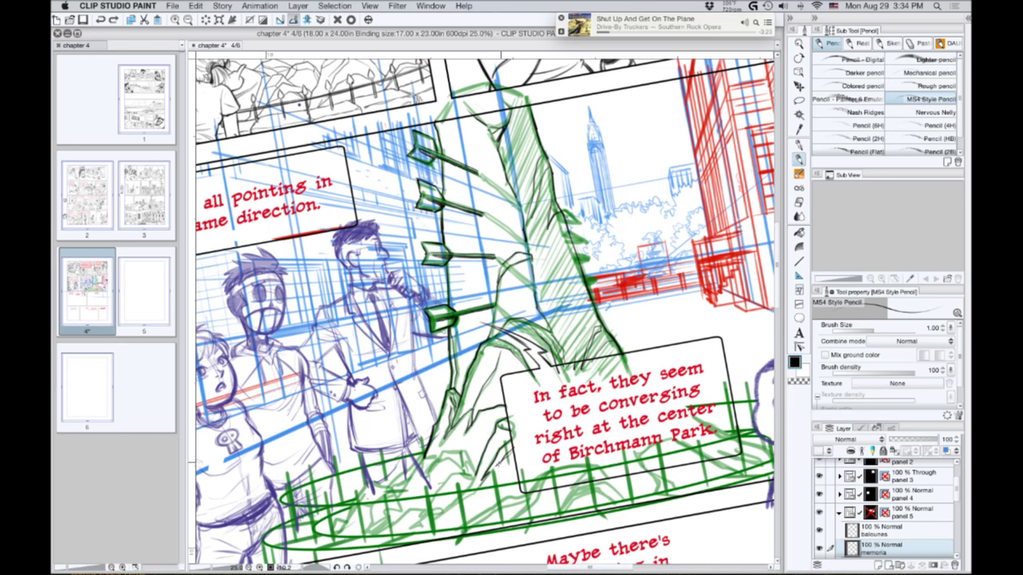
pyautogui.moveTo(331, 410); pyautogui.dragTo(307, 484)
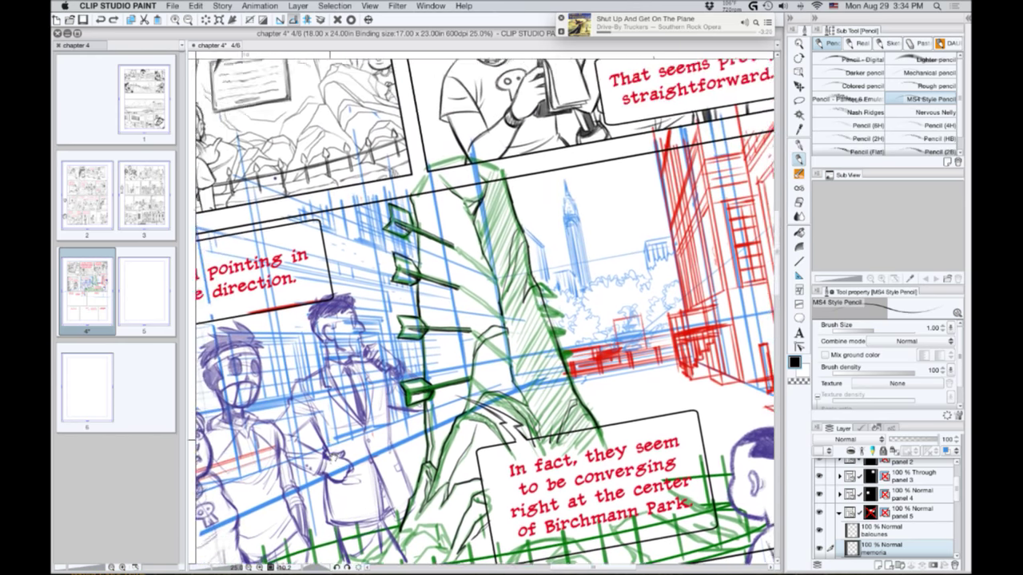
pyautogui.moveTo(473, 511); pyautogui.dragTo(481, 533)
# Hatch the upper part of the trunk's shaded side with diagonal pencil strokes.
pyautogui.moveTo(500, 197); pyautogui.dragTo(482, 243)
pyautogui.moveTo(505, 205); pyautogui.dragTo(482, 260)
pyautogui.moveTo(508, 219)
pyautogui.mouseDown()
pyautogui.moveTo(486, 264)
pyautogui.moveTo(504, 234)
pyautogui.mouseUp()
pyautogui.moveTo(504, 235); pyautogui.dragTo(487, 277)
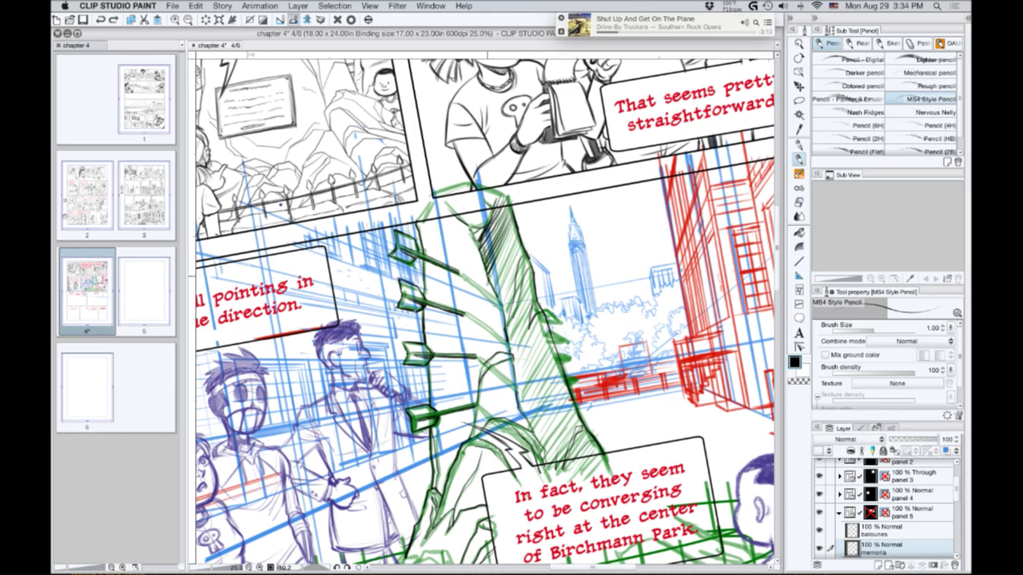
pyautogui.moveTo(511, 238)
pyautogui.mouseDown()
pyautogui.moveTo(487, 287)
pyautogui.moveTo(494, 262)
pyautogui.mouseUp()
pyautogui.moveTo(519, 226); pyautogui.dragTo(492, 286)
# Rotate the canvas and hatch the rest of the trunk's shaded side down to its base, undoing the last stray stroke.
pyautogui.press('r')
pyautogui.moveTo(308, 388)
pyautogui.mouseDown()
pyautogui.moveTo(358, 186)
pyautogui.moveTo(397, 155)
pyautogui.moveTo(464, 142)
pyautogui.mouseUp()
pyautogui.press('p')
pyautogui.moveTo(505, 332)
pyautogui.mouseDown()
pyautogui.moveTo(543, 368)
pyautogui.moveTo(531, 369)
pyautogui.mouseUp()
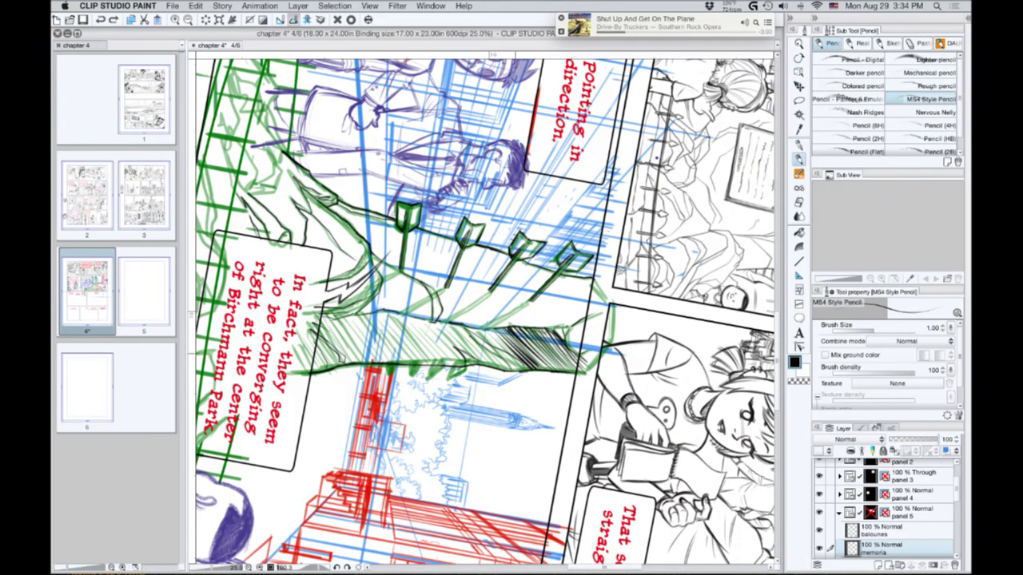
pyautogui.moveTo(487, 331)
pyautogui.mouseDown()
pyautogui.moveTo(516, 356)
pyautogui.moveTo(508, 370)
pyautogui.mouseUp()
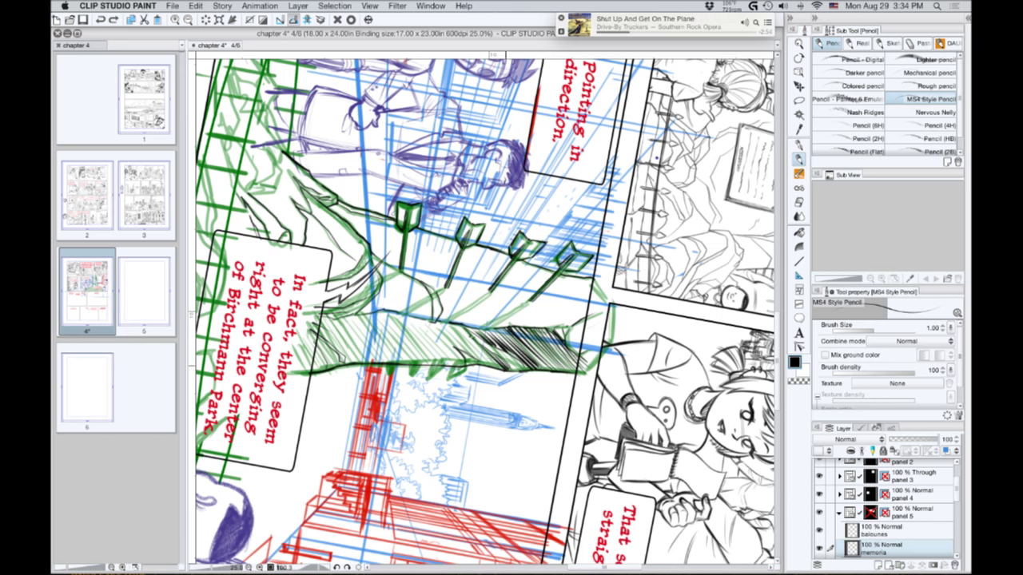
pyautogui.moveTo(462, 330)
pyautogui.mouseDown()
pyautogui.moveTo(501, 371)
pyautogui.moveTo(454, 336)
pyautogui.moveTo(483, 364)
pyautogui.mouseUp()
pyautogui.moveTo(436, 318); pyautogui.dragTo(469, 354)
pyautogui.moveTo(430, 319)
pyautogui.mouseDown()
pyautogui.moveTo(460, 351)
pyautogui.moveTo(462, 359)
pyautogui.moveTo(434, 335)
pyautogui.moveTo(455, 366)
pyautogui.moveTo(423, 330)
pyautogui.moveTo(454, 367)
pyautogui.mouseUp()
pyautogui.moveTo(412, 326); pyautogui.dragTo(445, 362)
pyautogui.moveTo(392, 313)
pyautogui.mouseDown()
pyautogui.moveTo(446, 369)
pyautogui.moveTo(403, 363)
pyautogui.mouseUp()
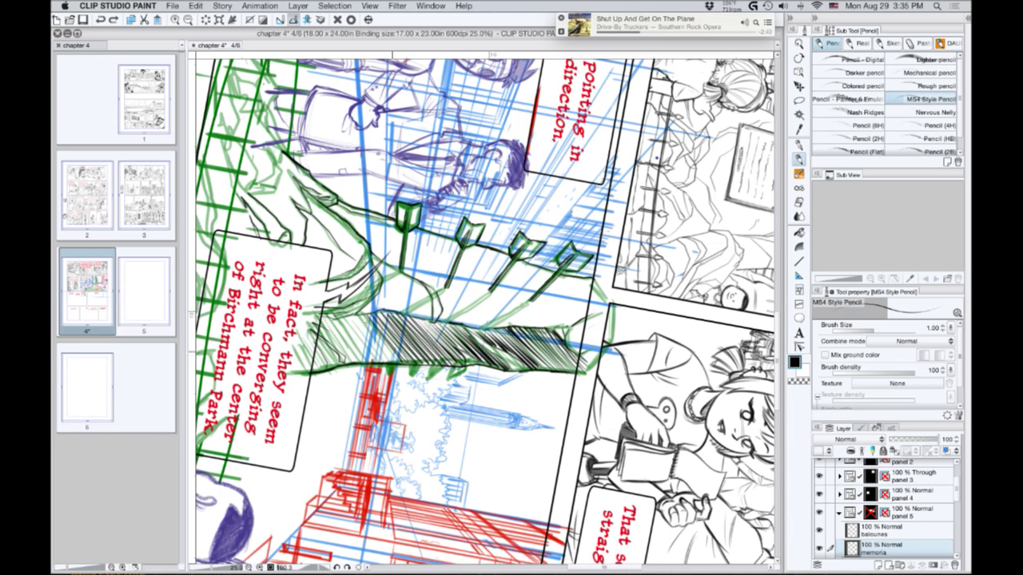
pyautogui.moveTo(363, 320)
pyautogui.mouseDown()
pyautogui.moveTo(398, 363)
pyautogui.moveTo(364, 363)
pyautogui.mouseUp()
pyautogui.moveTo(331, 320)
pyautogui.mouseDown()
pyautogui.moveTo(359, 363)
pyautogui.moveTo(334, 343)
pyautogui.moveTo(333, 366)
pyautogui.moveTo(315, 372)
pyautogui.mouseUp()
pyautogui.press('super+z')
# Pencil the branches that join the arrow shafts to the trunk, add lines at the roots, and level the canvas.
pyautogui.press('r')
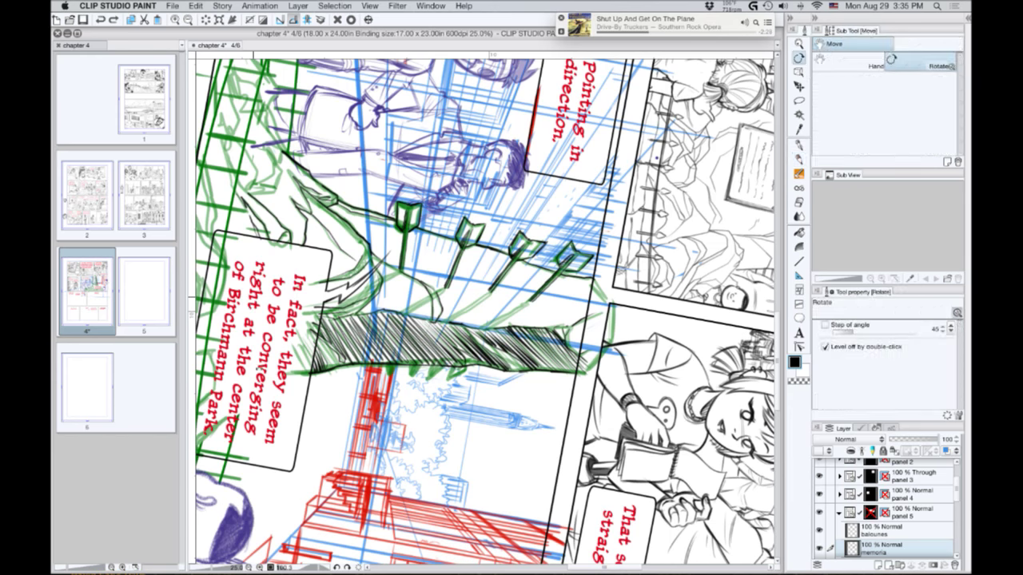
pyautogui.moveTo(316, 313); pyautogui.dragTo(316, 464)
pyautogui.moveTo(212, 551)
pyautogui.mouseDown()
pyautogui.moveTo(380, 493)
pyautogui.moveTo(757, 227)
pyautogui.mouseUp()
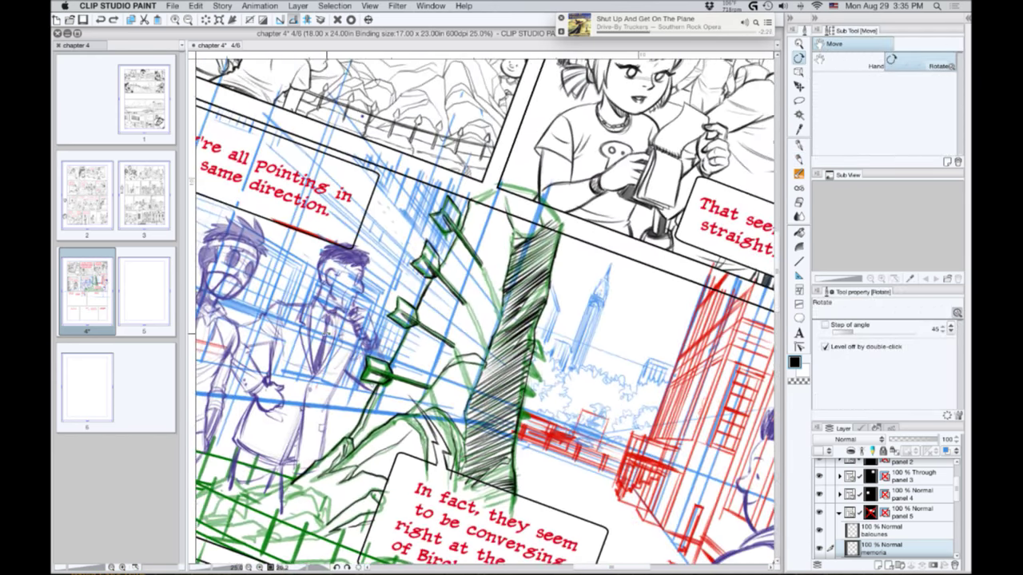
pyautogui.moveTo(488, 264); pyautogui.dragTo(516, 272)
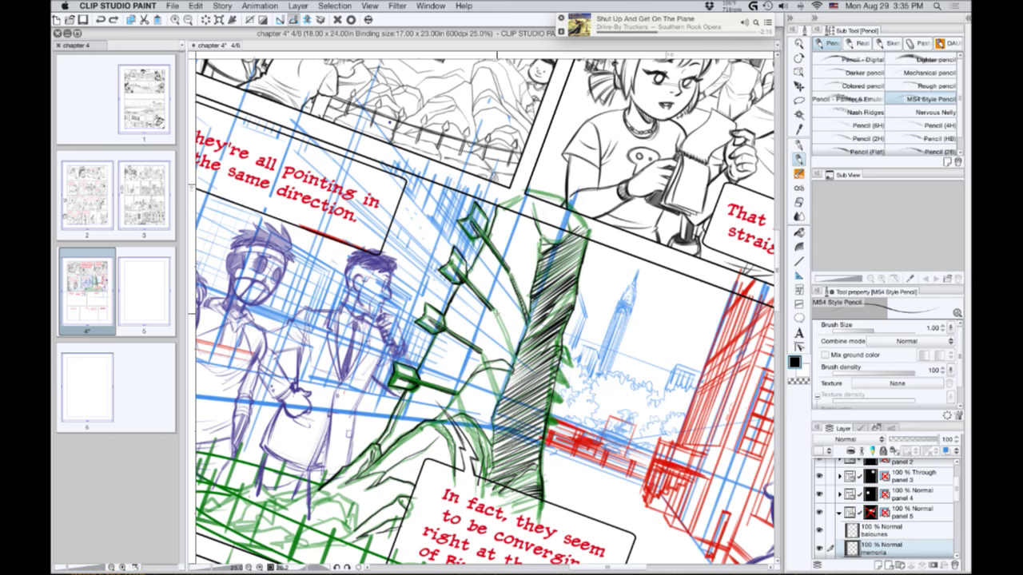
pyautogui.moveTo(495, 310); pyautogui.dragTo(515, 355)
pyautogui.moveTo(493, 311); pyautogui.dragTo(512, 360)
pyautogui.moveTo(494, 309); pyautogui.dragTo(511, 355)
pyautogui.moveTo(486, 367); pyautogui.dragTo(497, 396)
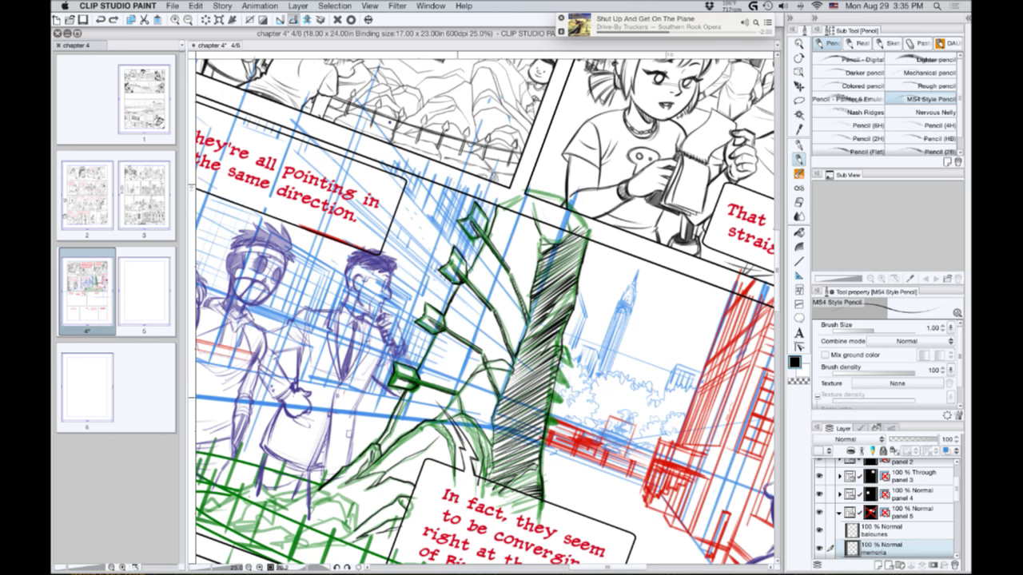
pyautogui.moveTo(463, 420); pyautogui.dragTo(482, 456)
pyautogui.moveTo(491, 457)
pyautogui.mouseDown()
pyautogui.moveTo(486, 474)
pyautogui.moveTo(574, 479)
pyautogui.moveTo(594, 467)
pyautogui.mouseUp()
pyautogui.hotkey('shift', 'space')
pyautogui.moveTo(482, 432); pyautogui.dragTo(433, 498)
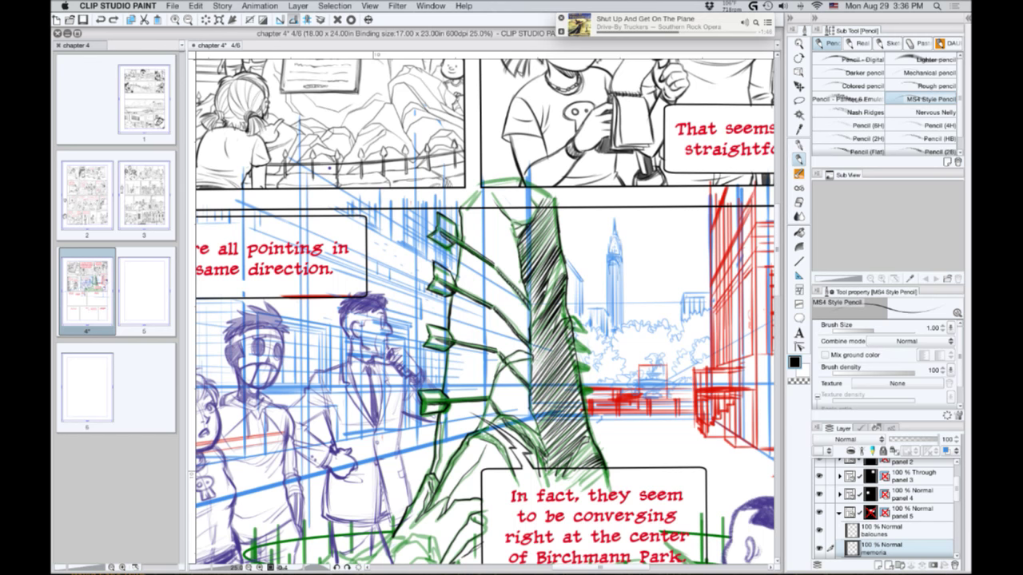
pyautogui.press('super+Tab')
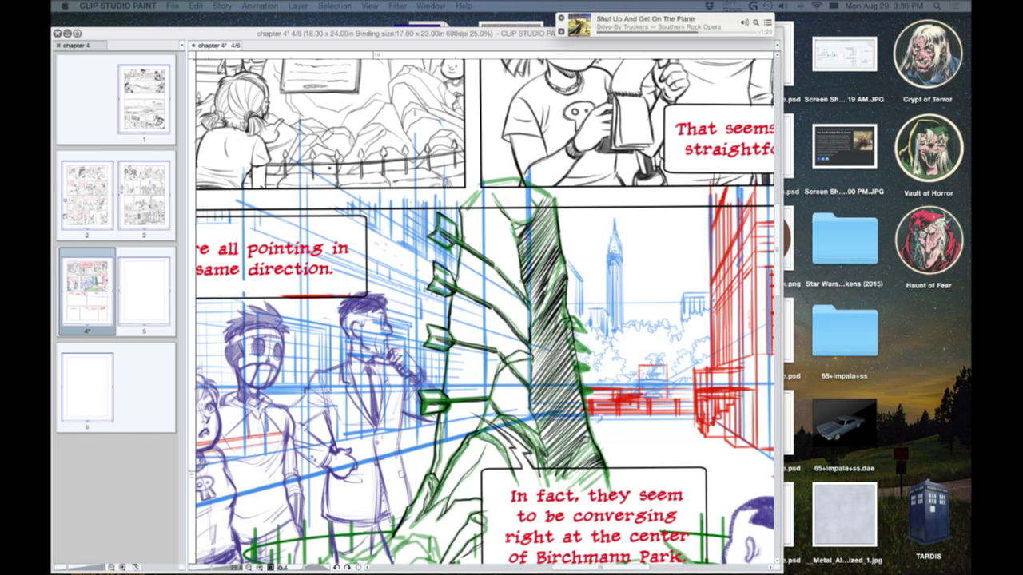
pyautogui.press('Tab')
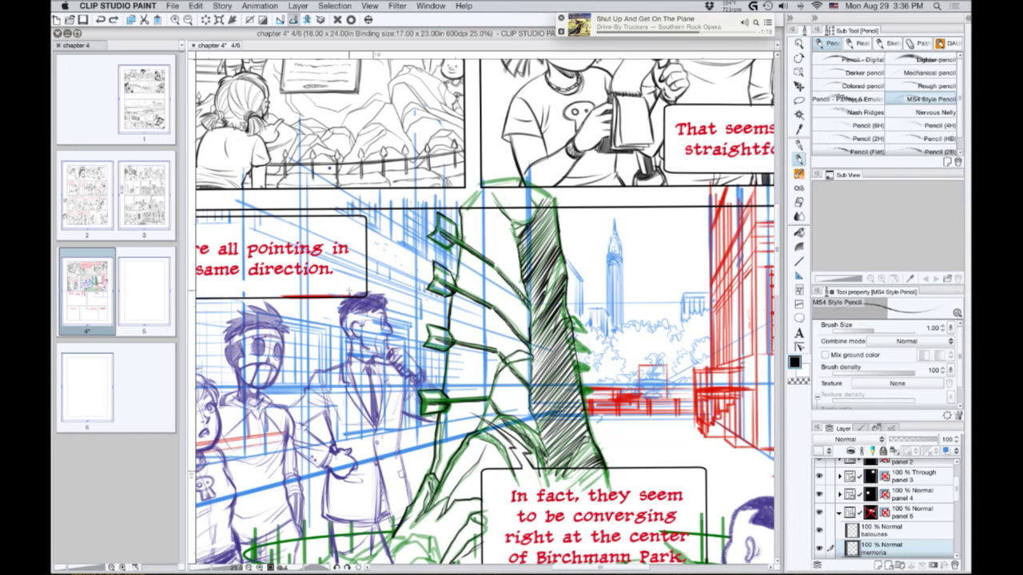
pyautogui.scroll(-2, 377, 434)
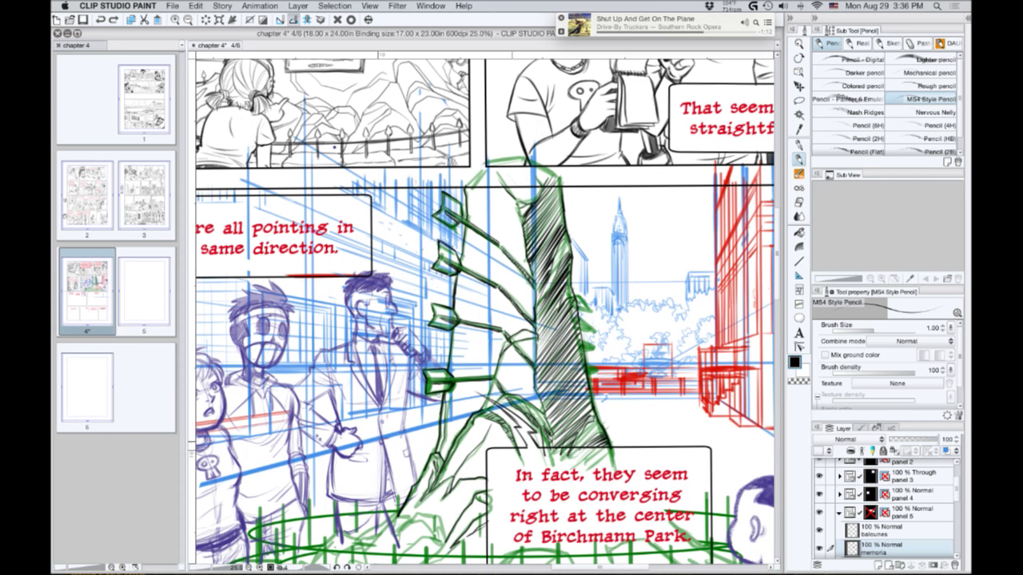
# Undo the last two pencil strokes on the memorial tree.
pyautogui.press('super+z')
pyautogui.press('super+z')
pyautogui.press('r')
pyautogui.moveTo(294, 469)
pyautogui.mouseDown()
pyautogui.moveTo(432, 553)
pyautogui.moveTo(518, 523)
pyautogui.mouseUp()
pyautogui.press('p')
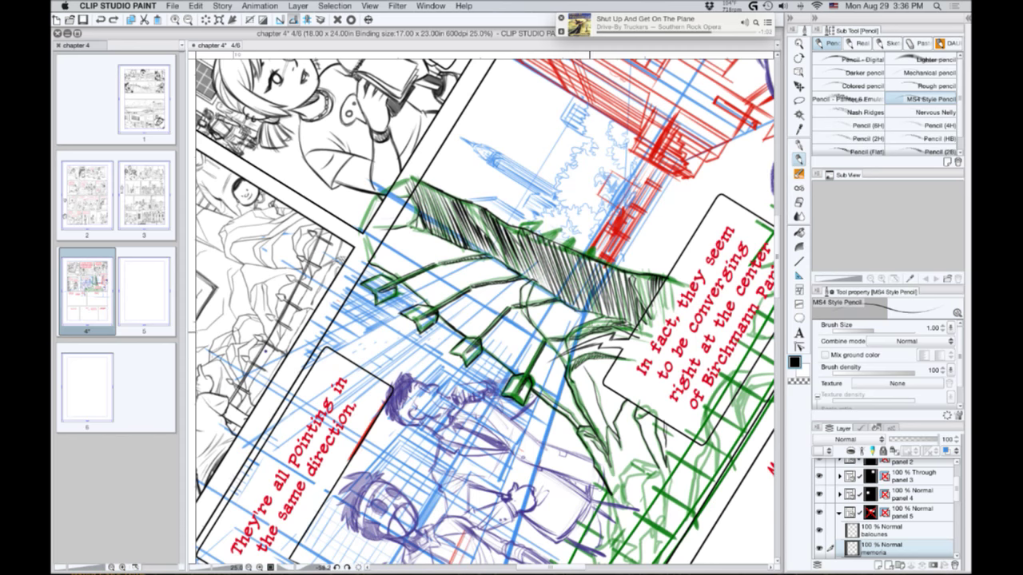
# Add a new layer directly above the memorial layer and rotate the canvas to suit the fence's curve.
pyautogui.hotkey('shift', 'space')
pyautogui.moveTo(475, 372)
pyautogui.mouseDown()
pyautogui.moveTo(352, 419)
pyautogui.moveTo(338, 408)
pyautogui.mouseUp()
pyautogui.press('space')
pyautogui.moveTo(330, 368); pyautogui.dragTo(285, 276)
pyautogui.moveTo(375, 357); pyautogui.dragTo(302, 346)
pyautogui.hscroll(-5, 302, 345)
pyautogui.scroll(-1, 302, 345)
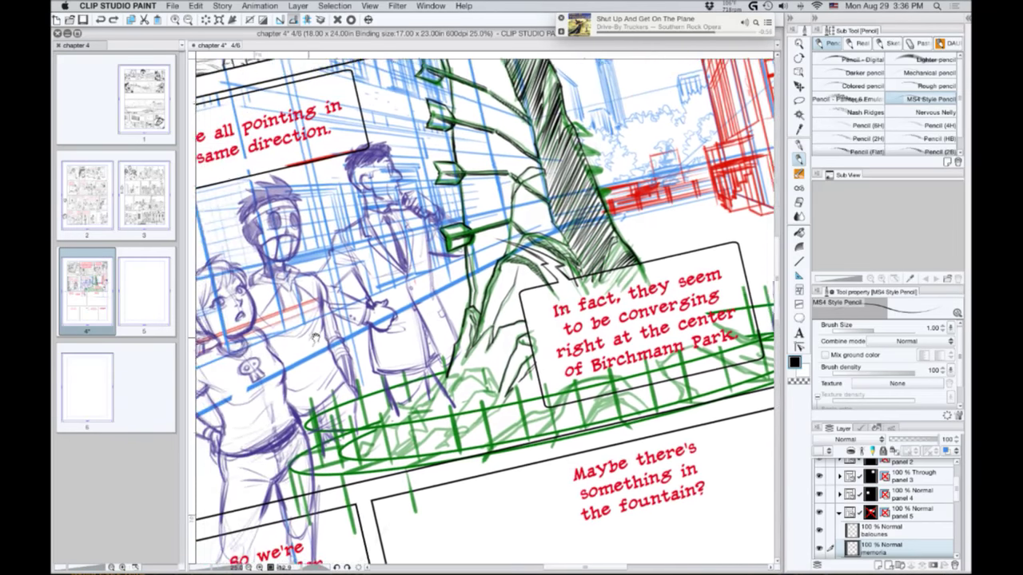
pyautogui.click(877, 565)
pyautogui.hotkey('shift', 'space')
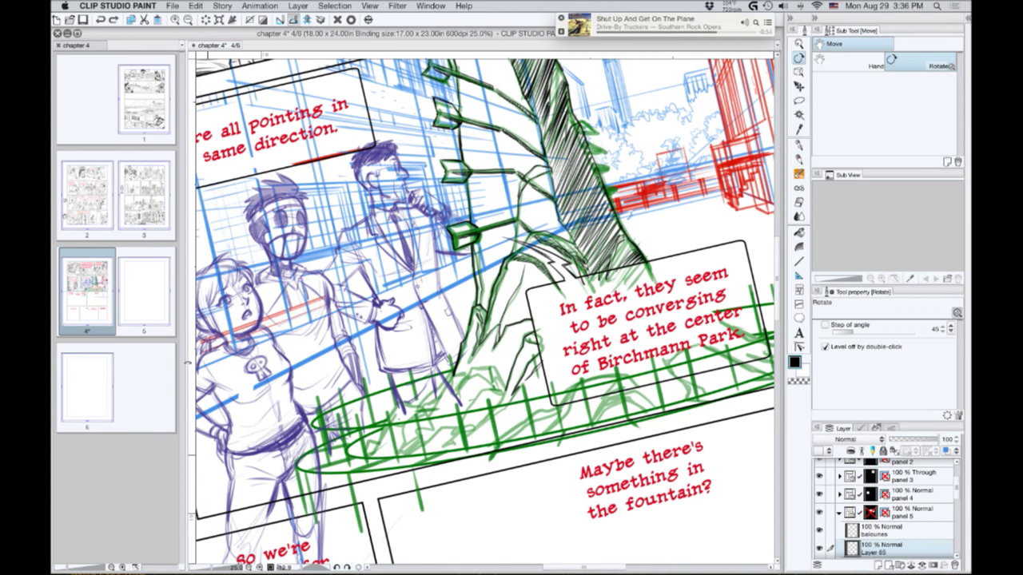
pyautogui.moveTo(230, 433)
pyautogui.mouseDown()
pyautogui.moveTo(203, 305)
pyautogui.moveTo(213, 239)
pyautogui.mouseUp()
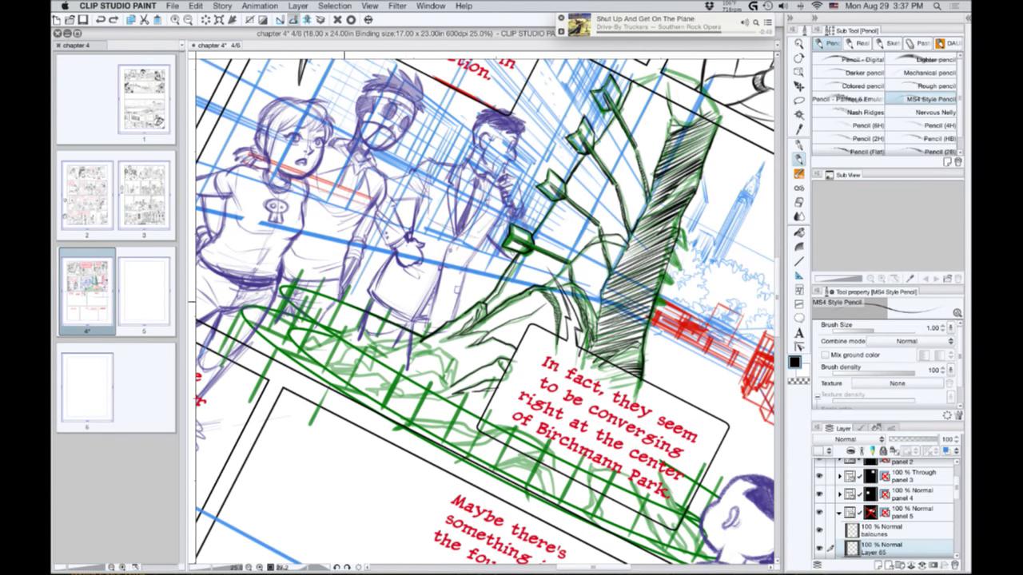
# Pencil the curve of the fence's upper rail on the new layer, from its rounded end to the boy's head.
pyautogui.moveTo(339, 301); pyautogui.dragTo(294, 288)
pyautogui.moveTo(282, 288)
pyautogui.mouseDown()
pyautogui.moveTo(336, 336)
pyautogui.moveTo(480, 417)
pyautogui.moveTo(403, 373)
pyautogui.mouseUp()
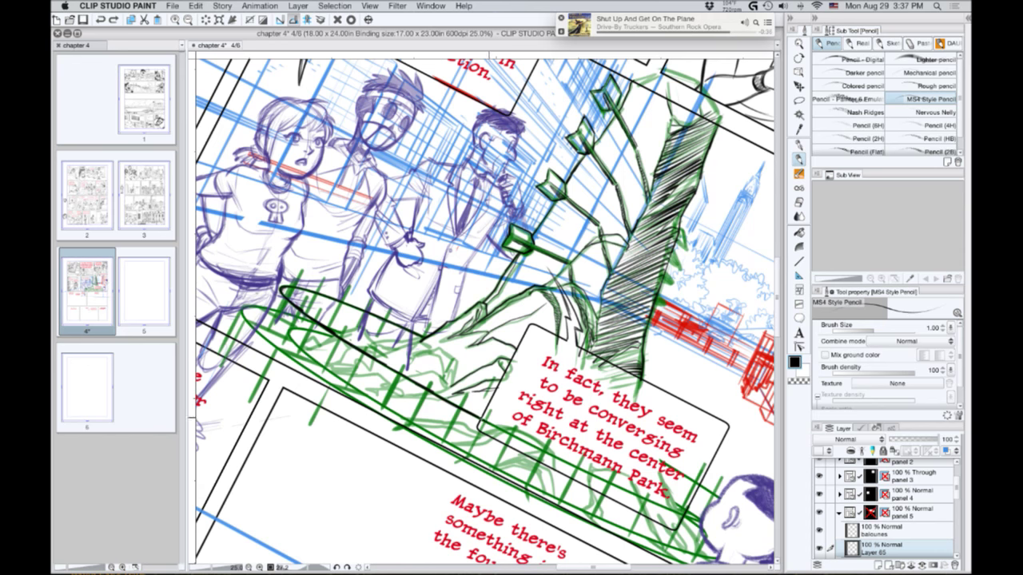
pyautogui.moveTo(488, 422); pyautogui.dragTo(558, 457)
pyautogui.moveTo(437, 461); pyautogui.dragTo(313, 398)
pyautogui.moveTo(441, 398); pyautogui.dragTo(591, 465)
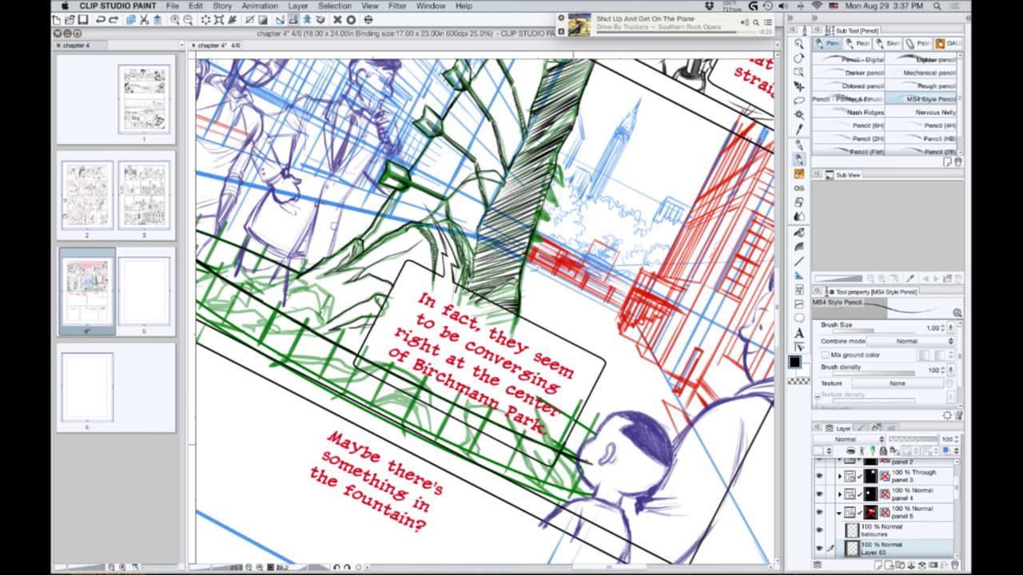
pyautogui.moveTo(563, 414); pyautogui.dragTo(597, 435)
# View the whole panel and nudge the fence layer slightly downward with the Move layer tool.
pyautogui.press('super+minus')
pyautogui.press('super+minus')
pyautogui.hotkey('shift', 'space')
pyautogui.moveTo(265, 418)
pyautogui.mouseDown()
pyautogui.moveTo(337, 505)
pyautogui.moveTo(362, 494)
pyautogui.mouseUp()
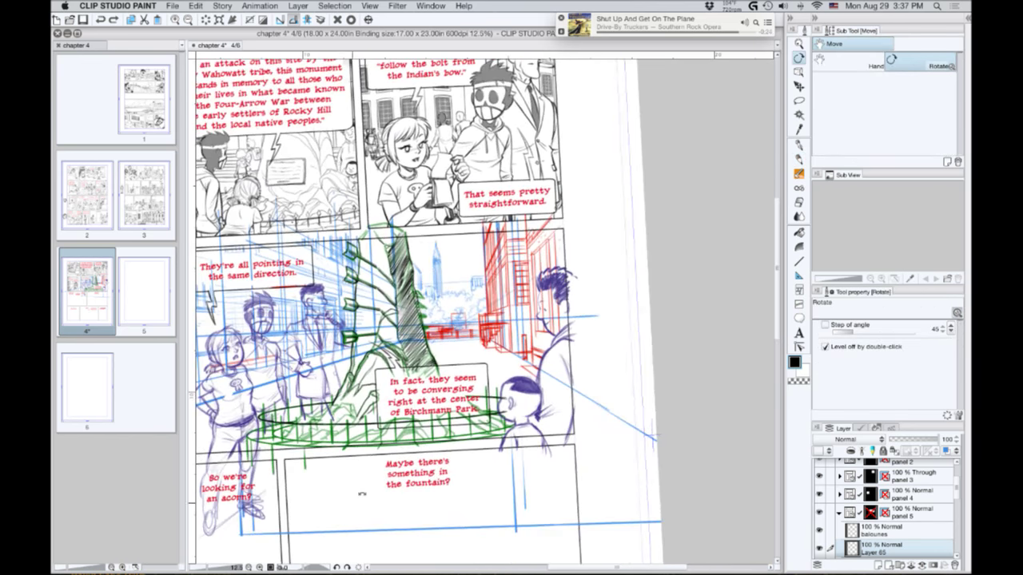
pyautogui.click(799, 86)
pyautogui.moveTo(281, 451); pyautogui.dragTo(281, 455)
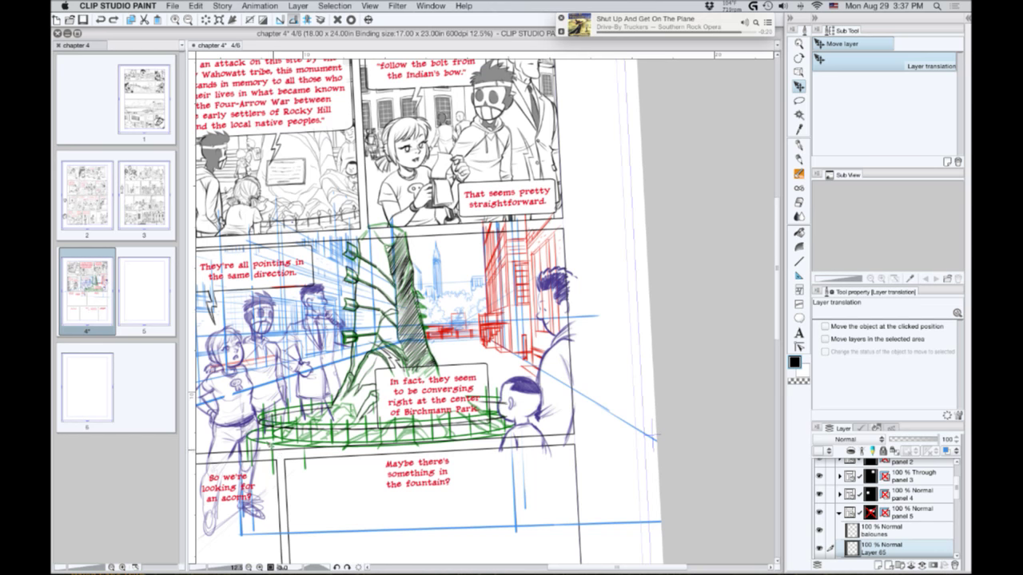
# Try to shift the fence layer up and to the left, and undo the move.
pyautogui.press('super+plus')
pyautogui.press('super+plus')
pyautogui.hotkey('shift', 'space')
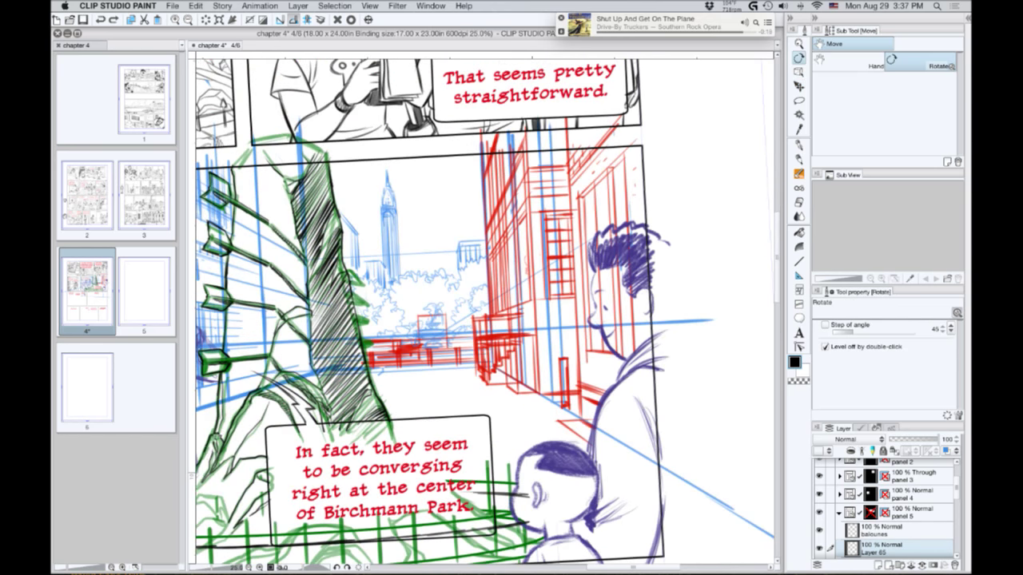
pyautogui.moveTo(330, 397); pyautogui.dragTo(471, 286)
pyautogui.press('space')
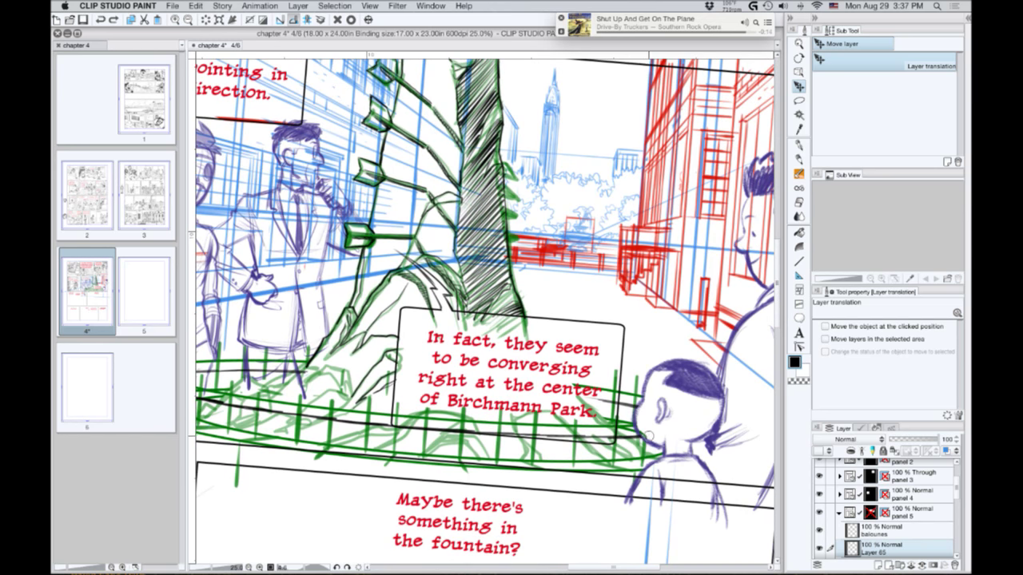
pyautogui.press('space')
pyautogui.moveTo(287, 325); pyautogui.dragTo(505, 339)
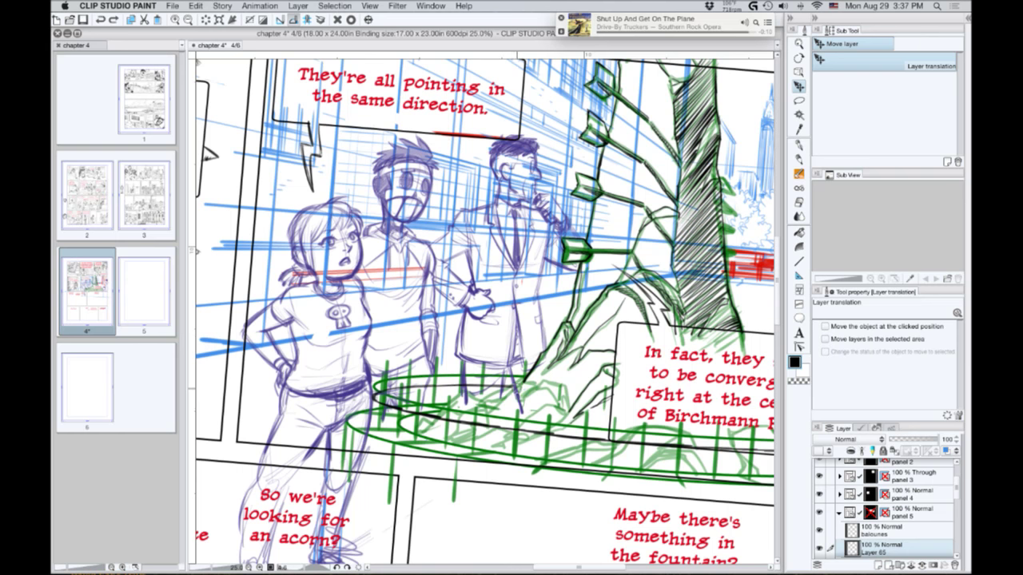
pyautogui.moveTo(381, 396); pyautogui.dragTo(351, 347)
pyautogui.press('super+z')
# Thicken the fence's upper rail with the MS4 Style Pencil, from its rounded end toward the boy's head.
pyautogui.press('p')
pyautogui.hotkey('shift', 'space')
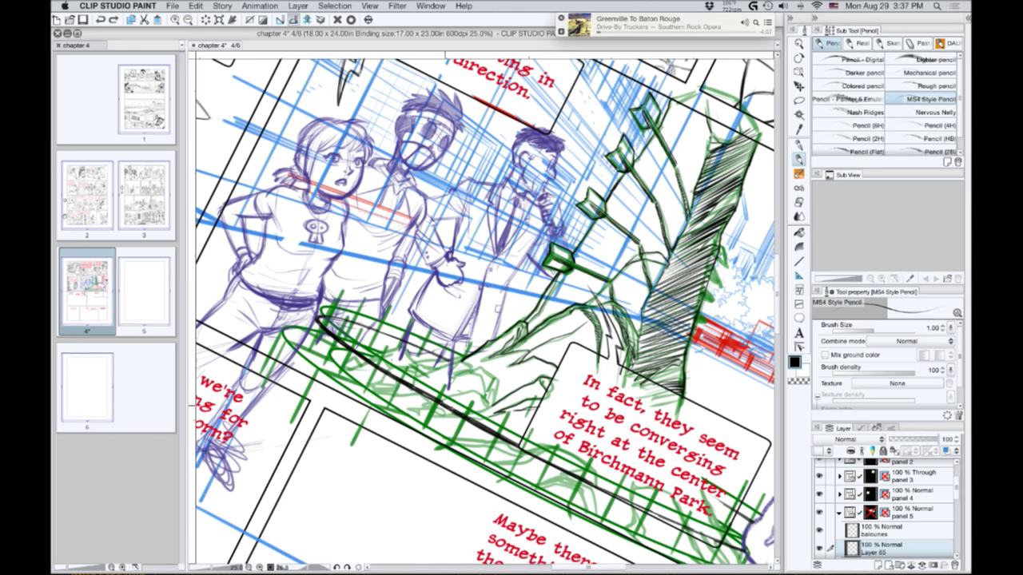
pyautogui.moveTo(470, 469); pyautogui.dragTo(293, 374)
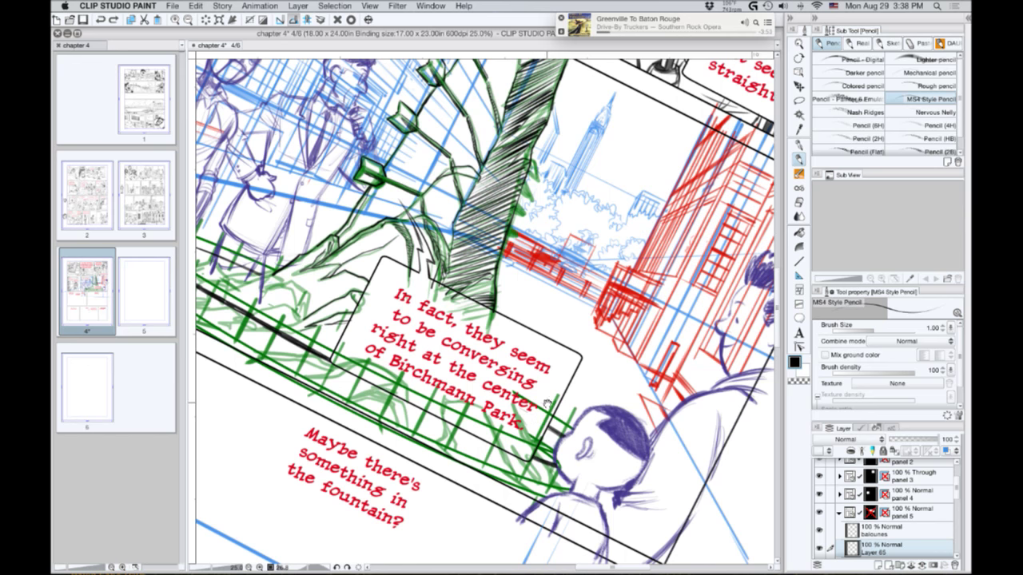
pyautogui.moveTo(307, 390); pyautogui.dragTo(466, 444)
# Pencil upright posts across the rail, spiked ones beside the tree's roots and plain ones below the speech balloon.
pyautogui.press('r')
pyautogui.moveTo(329, 479)
pyautogui.mouseDown()
pyautogui.moveTo(465, 533)
pyautogui.moveTo(501, 491)
pyautogui.mouseUp()
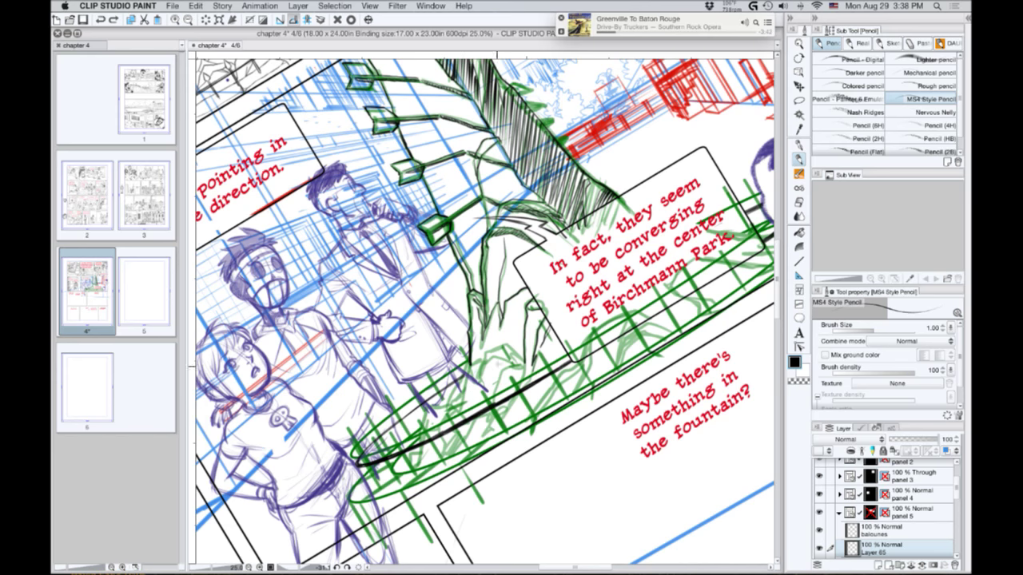
pyautogui.moveTo(488, 401); pyautogui.dragTo(507, 434)
pyautogui.moveTo(516, 390)
pyautogui.mouseDown()
pyautogui.moveTo(524, 415)
pyautogui.moveTo(516, 385)
pyautogui.mouseUp()
pyautogui.moveTo(565, 399); pyautogui.dragTo(545, 359)
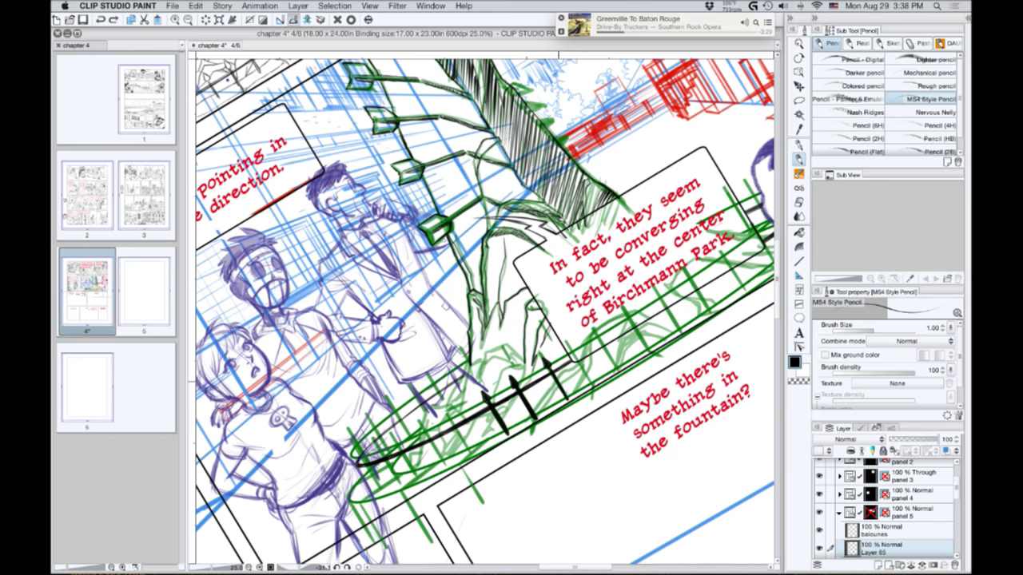
pyautogui.moveTo(594, 385)
pyautogui.mouseDown()
pyautogui.moveTo(577, 361)
pyautogui.moveTo(666, 308)
pyautogui.mouseUp()
pyautogui.moveTo(536, 376); pyautogui.dragTo(398, 444)
pyautogui.moveTo(548, 391)
pyautogui.mouseDown()
pyautogui.moveTo(536, 367)
pyautogui.moveTo(569, 345)
pyautogui.moveTo(579, 362)
pyautogui.moveTo(602, 320)
pyautogui.moveTo(595, 307)
pyautogui.mouseUp()
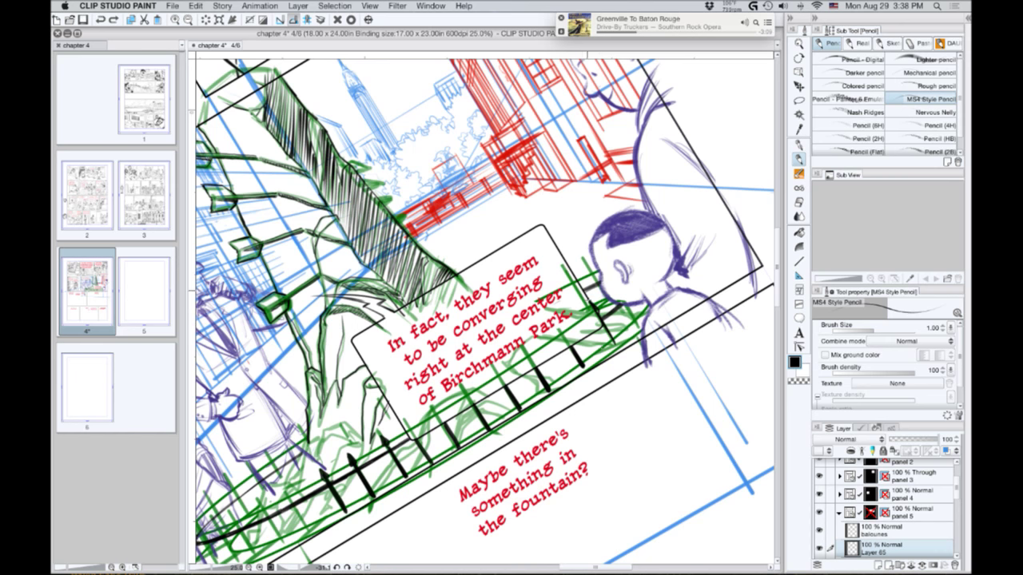
# Pencil the last fence posts next to the boy's head, redrawing the spiked post beside the balloon.
pyautogui.moveTo(586, 367)
pyautogui.mouseDown()
pyautogui.moveTo(571, 346)
pyautogui.moveTo(613, 347)
pyautogui.mouseUp()
pyautogui.moveTo(601, 327); pyautogui.dragTo(612, 347)
pyautogui.moveTo(627, 305); pyautogui.dragTo(637, 326)
pyautogui.moveTo(599, 286); pyautogui.dragTo(592, 267)
pyautogui.hotkey('ctrl', 'z')
pyautogui.hotkey('ctrl', 'z')
pyautogui.moveTo(595, 301)
pyautogui.mouseDown()
pyautogui.moveTo(581, 278)
pyautogui.moveTo(589, 284)
pyautogui.mouseUp()
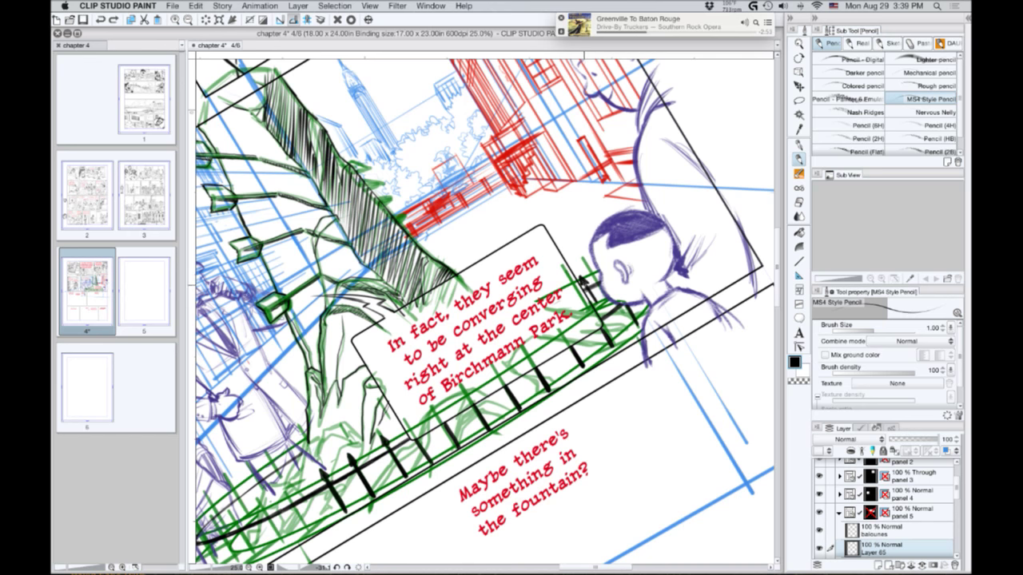
# Pencil spiked posts on the front of the fence between the tree's roots and the rounded end.
pyautogui.moveTo(318, 443); pyautogui.dragTo(559, 309)
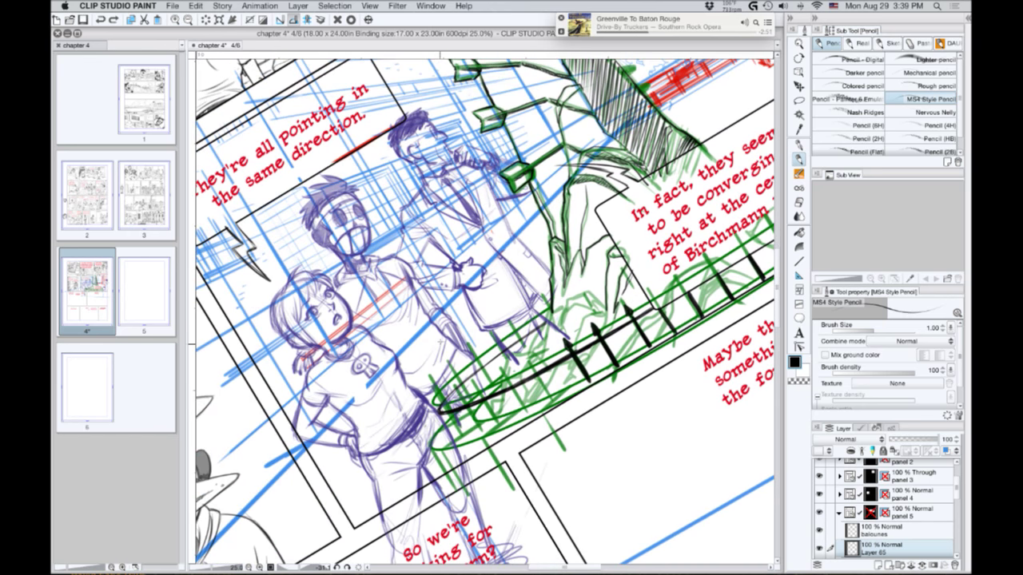
pyautogui.moveTo(525, 360); pyautogui.dragTo(554, 402)
pyautogui.press('super+z')
pyautogui.moveTo(527, 360)
pyautogui.mouseDown()
pyautogui.moveTo(553, 401)
pyautogui.moveTo(530, 362)
pyautogui.moveTo(519, 407)
pyautogui.moveTo(529, 416)
pyautogui.moveTo(519, 401)
pyautogui.moveTo(500, 424)
pyautogui.mouseUp()
pyautogui.moveTo(473, 383); pyautogui.dragTo(482, 432)
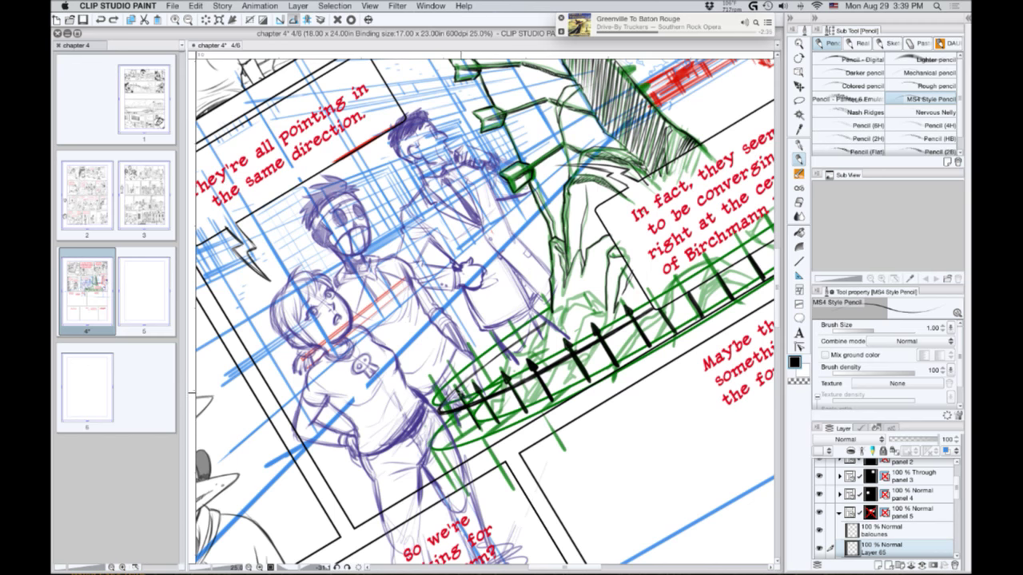
# Pencil closely spaced posts around the fence's rounded end and onto its far side, undoing unwanted strokes.
pyautogui.moveTo(460, 392); pyautogui.dragTo(461, 403)
pyautogui.press('super+z')
pyautogui.moveTo(465, 442); pyautogui.dragTo(437, 398)
pyautogui.moveTo(460, 432); pyautogui.dragTo(436, 388)
pyautogui.moveTo(455, 420)
pyautogui.mouseDown()
pyautogui.moveTo(438, 390)
pyautogui.moveTo(456, 378)
pyautogui.moveTo(450, 371)
pyautogui.moveTo(493, 385)
pyautogui.moveTo(476, 355)
pyautogui.mouseUp()
pyautogui.press('super+z')
pyautogui.press('super+z')
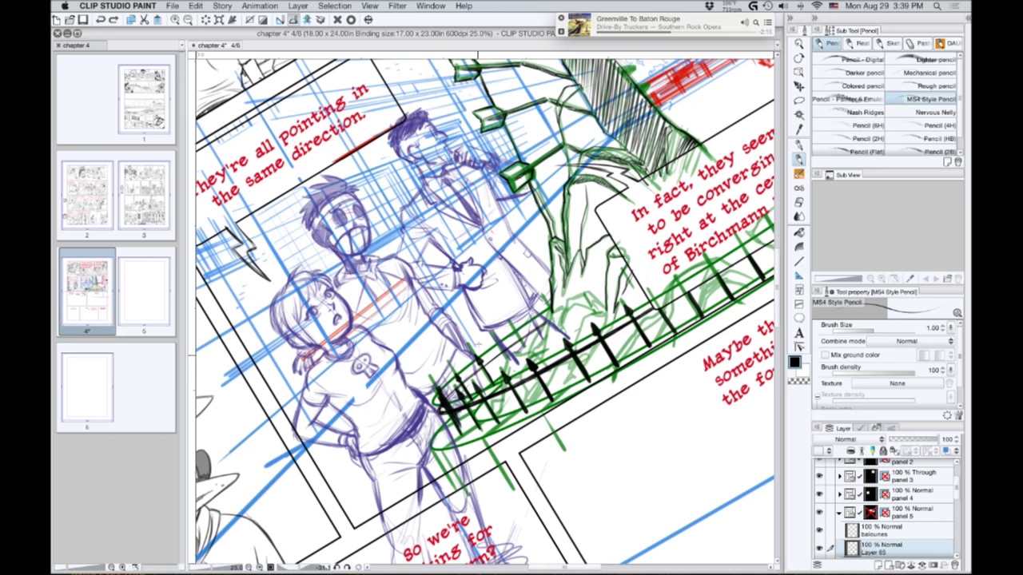
# Pencil the rocks at the foot of the tree, fitting them between the fence posts.
pyautogui.moveTo(548, 315)
pyautogui.mouseDown()
pyautogui.moveTo(525, 353)
pyautogui.moveTo(548, 365)
pyautogui.moveTo(504, 375)
pyautogui.moveTo(499, 412)
pyautogui.mouseUp()
pyautogui.moveTo(533, 355)
pyautogui.mouseDown()
pyautogui.moveTo(520, 382)
pyautogui.moveTo(517, 367)
pyautogui.mouseUp()
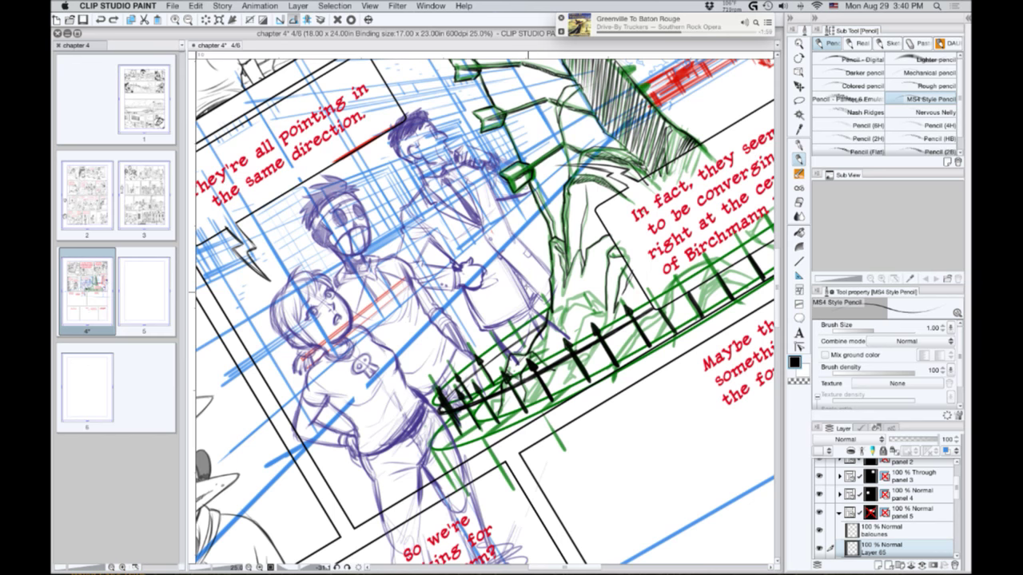
pyautogui.moveTo(557, 309); pyautogui.dragTo(549, 322)
pyautogui.moveTo(561, 320); pyautogui.dragTo(559, 332)
pyautogui.moveTo(575, 296); pyautogui.dragTo(560, 314)
pyautogui.moveTo(574, 307)
pyautogui.mouseDown()
pyautogui.moveTo(594, 312)
pyautogui.moveTo(587, 294)
pyautogui.moveTo(599, 301)
pyautogui.moveTo(603, 337)
pyautogui.moveTo(580, 368)
pyautogui.moveTo(588, 356)
pyautogui.mouseUp()
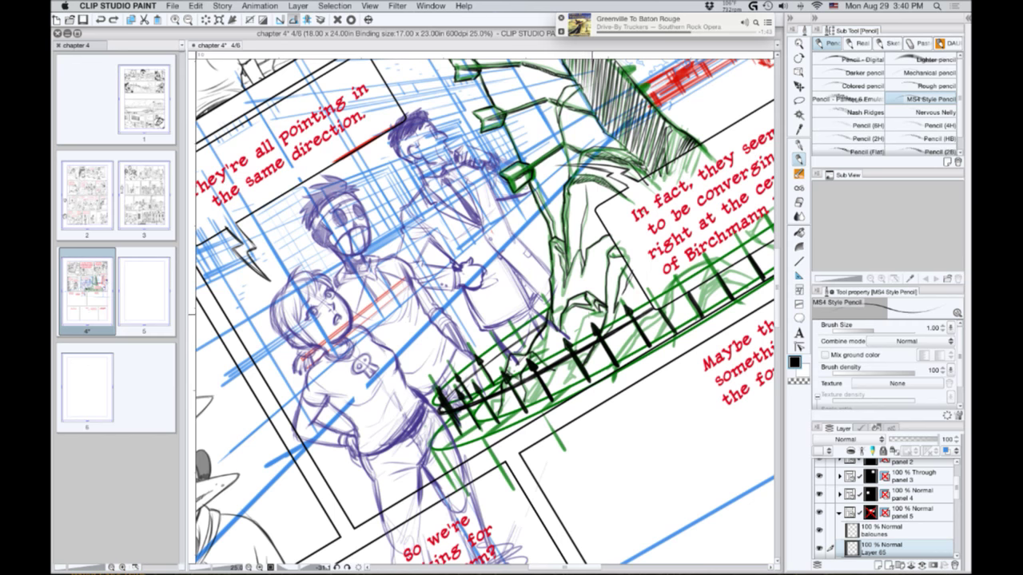
pyautogui.moveTo(592, 315)
pyautogui.mouseDown()
pyautogui.moveTo(578, 328)
pyautogui.moveTo(567, 375)
pyautogui.moveTo(578, 356)
pyautogui.moveTo(569, 373)
pyautogui.moveTo(552, 370)
pyautogui.moveTo(528, 404)
pyautogui.moveTo(546, 381)
pyautogui.mouseUp()
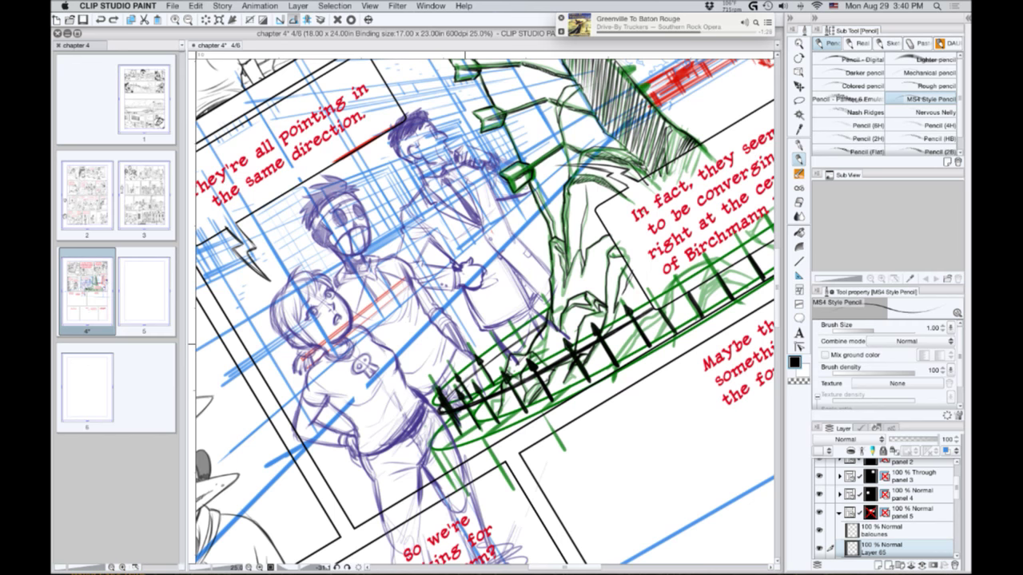
pyautogui.moveTo(463, 381); pyautogui.dragTo(462, 397)
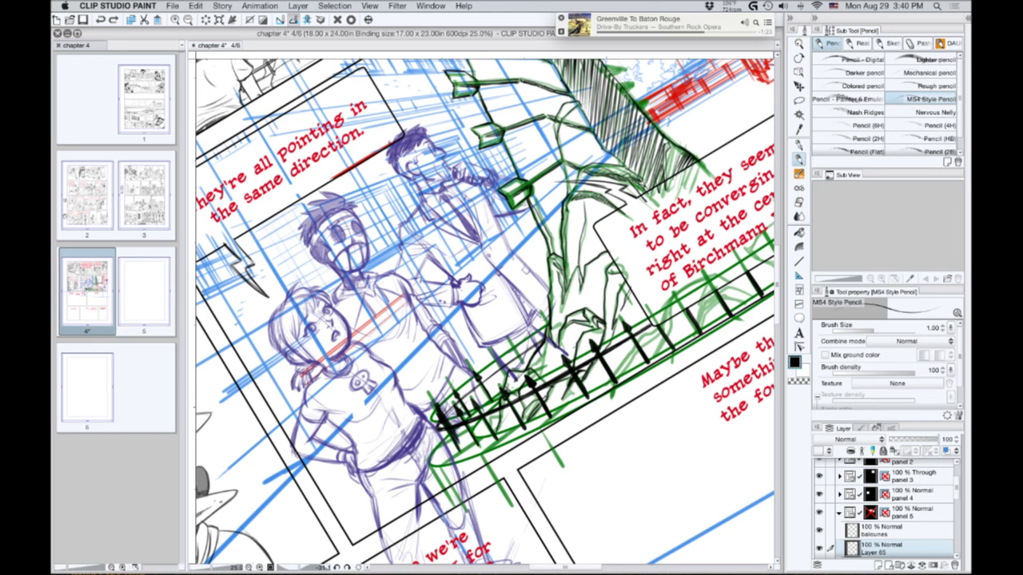
pyautogui.press('super+Tab')
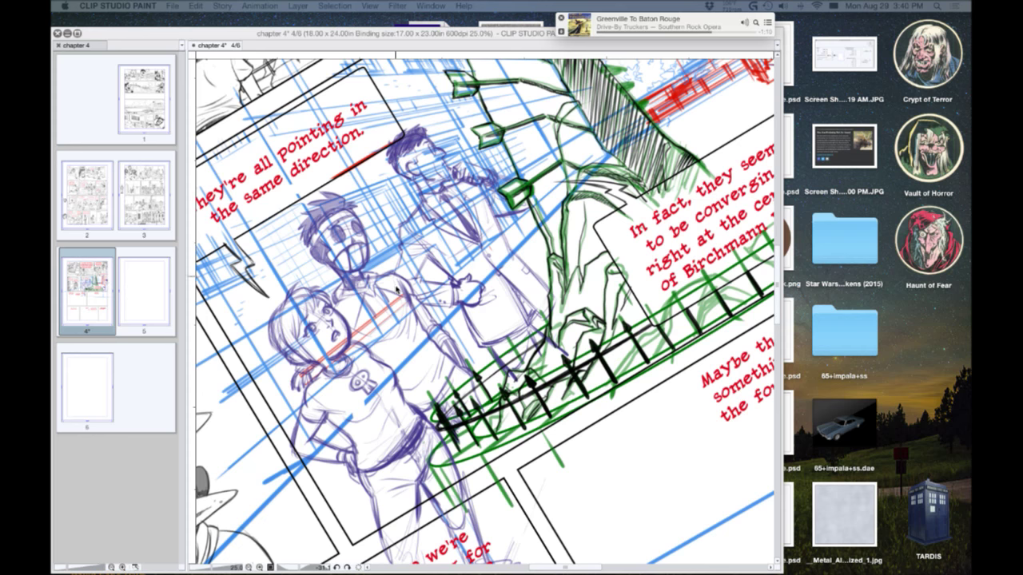
pyautogui.press('Tab')
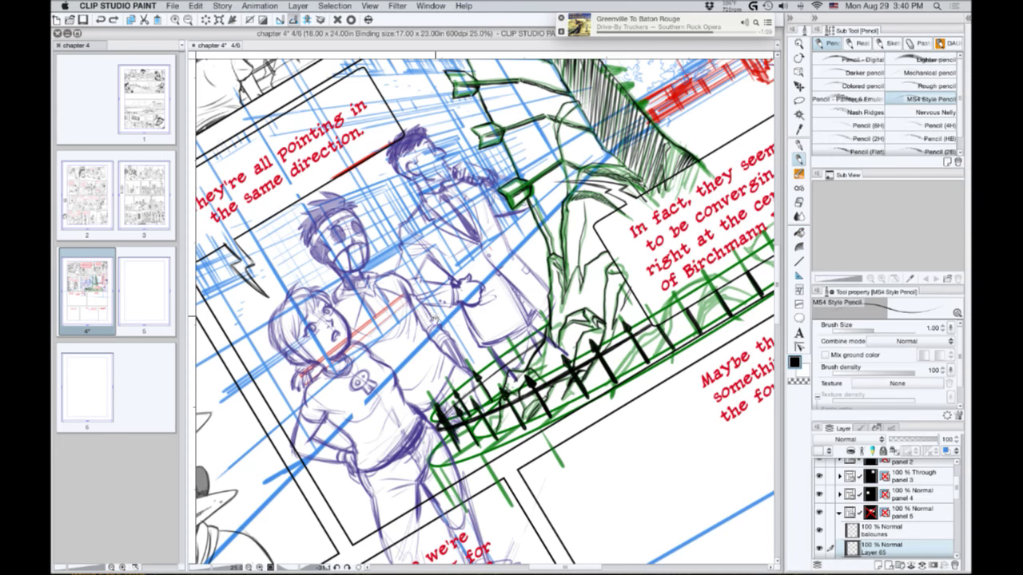
# Continue the rock outlines between the fence posts from the roots to below the speech balloon.
pyautogui.moveTo(442, 300); pyautogui.dragTo(427, 349)
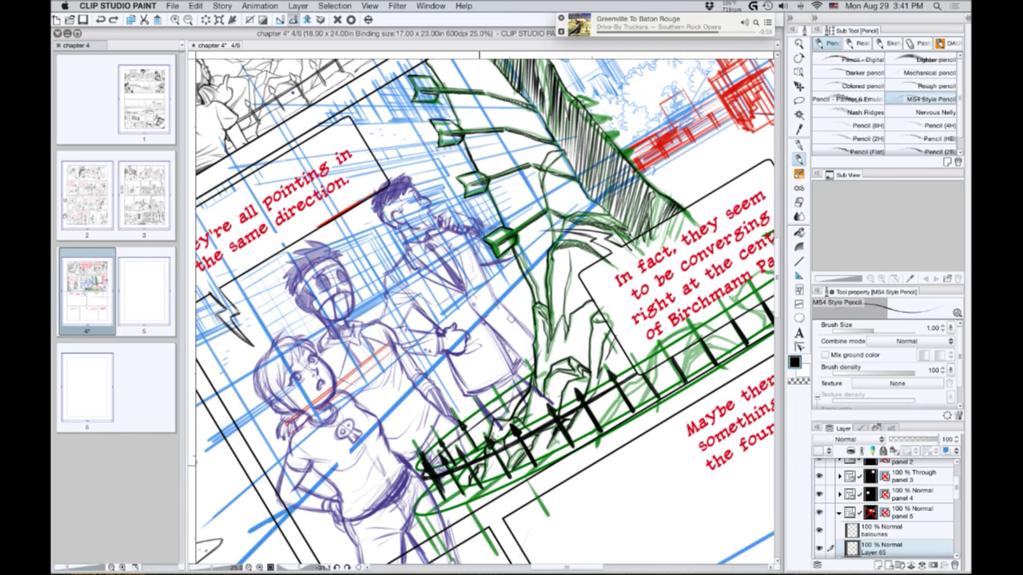
pyautogui.moveTo(511, 397); pyautogui.dragTo(428, 444)
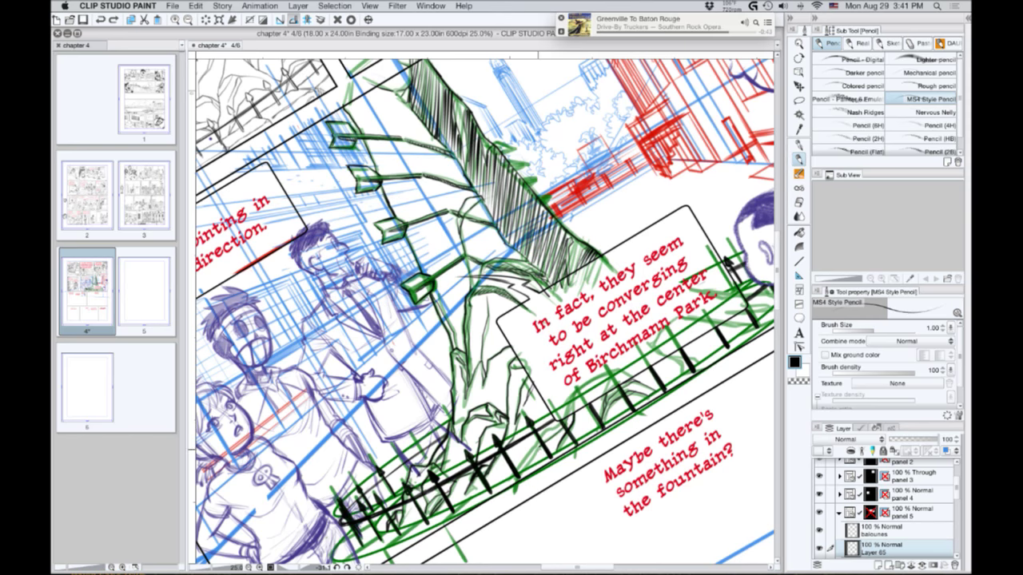
pyautogui.moveTo(517, 468); pyautogui.dragTo(551, 426)
pyautogui.moveTo(407, 408); pyautogui.dragTo(395, 390)
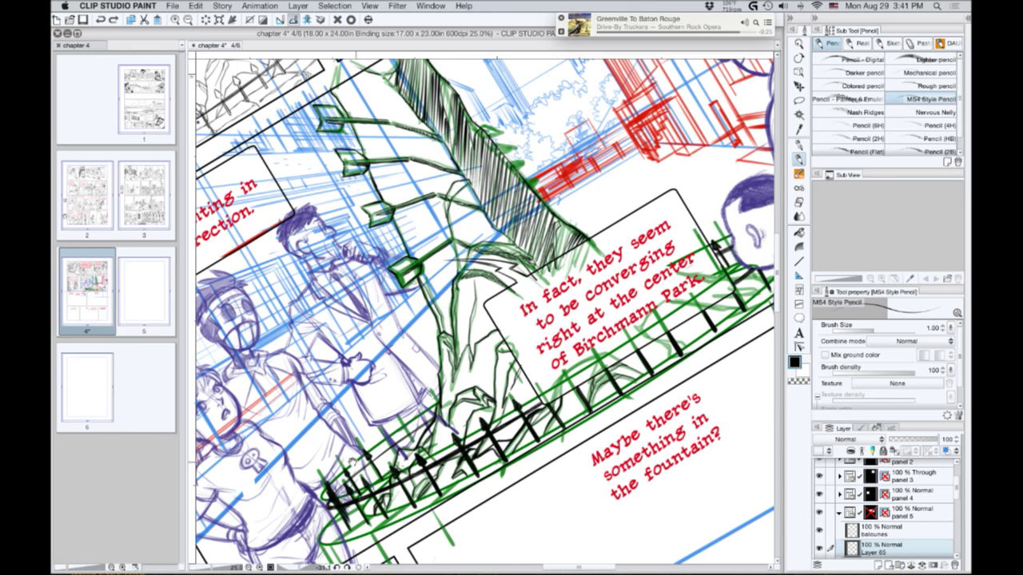
pyautogui.moveTo(352, 461); pyautogui.dragTo(241, 518)
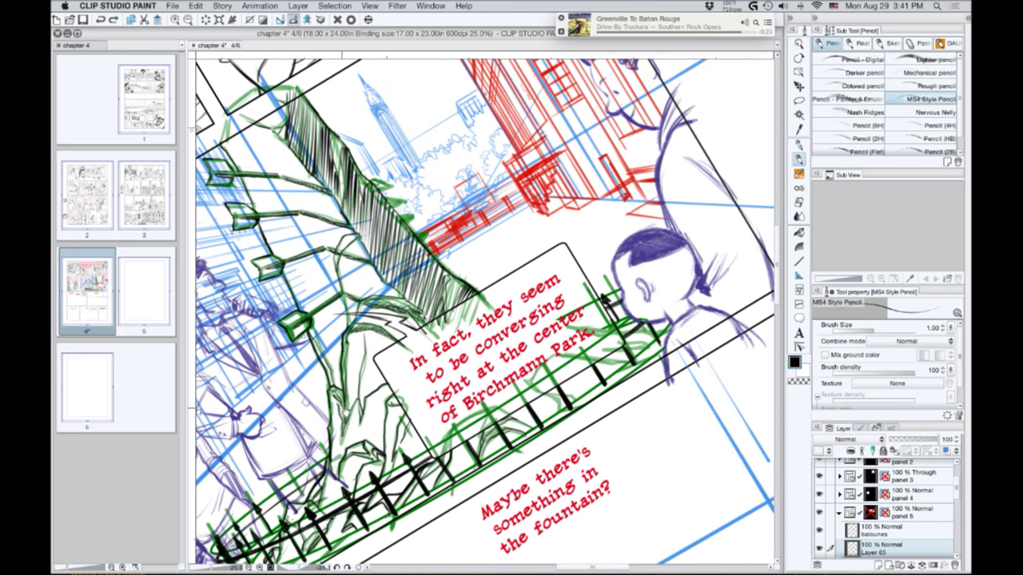
pyautogui.hscroll(-10, 373, 409)
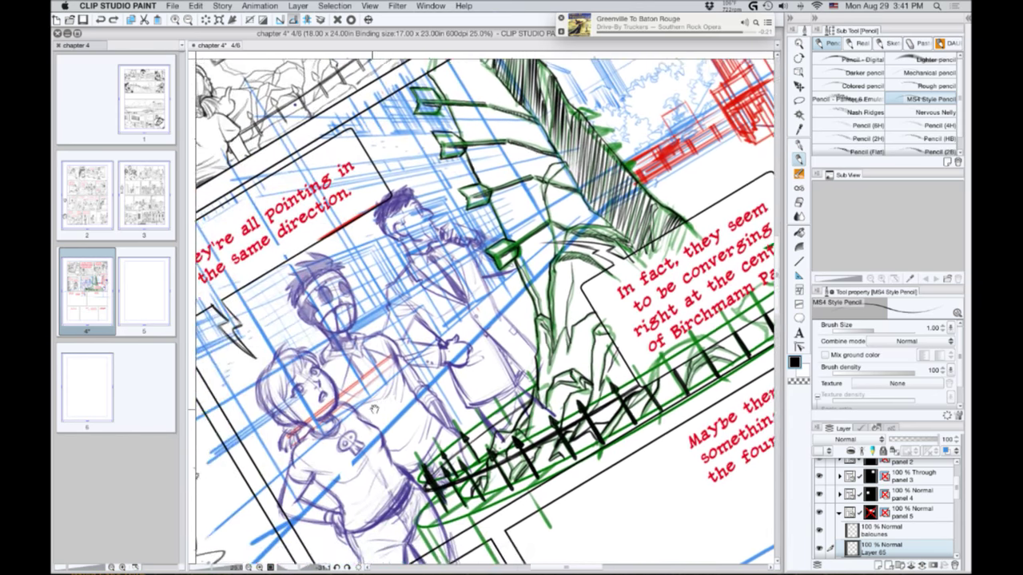
# Pencil additional spiked posts along the far side of the fence near the man's legs.
pyautogui.moveTo(374, 409); pyautogui.dragTo(384, 409)
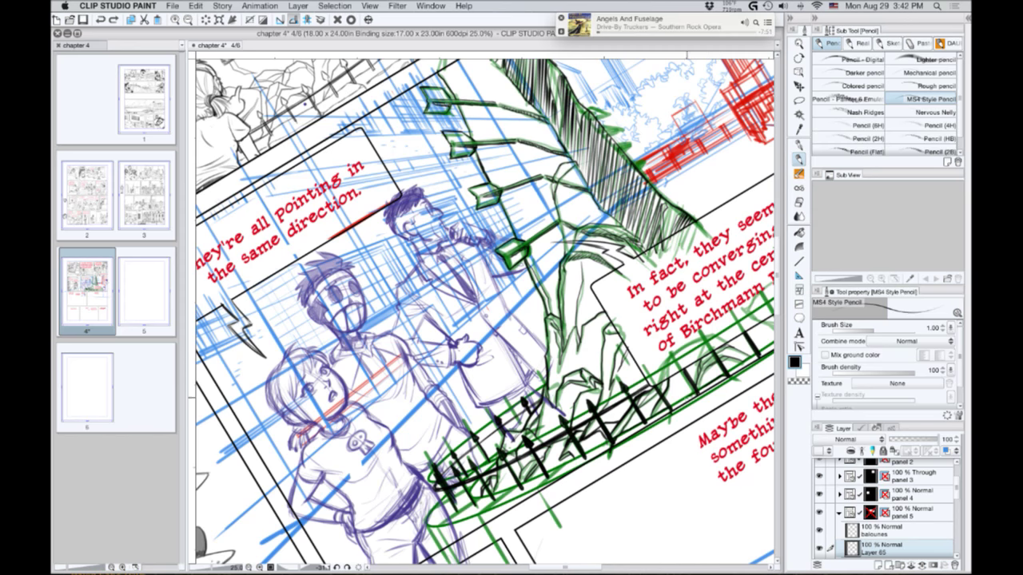
pyautogui.press('super+z')
# Pencil the curb beneath the fence and the remaining rocks toward the boy, continuing the curb around the rounded end.
pyautogui.moveTo(547, 422); pyautogui.dragTo(398, 477)
pyautogui.press('r')
pyautogui.moveTo(484, 478)
pyautogui.mouseDown()
pyautogui.moveTo(403, 459)
pyautogui.moveTo(337, 392)
pyautogui.moveTo(333, 385)
pyautogui.moveTo(401, 350)
pyautogui.mouseUp()
pyautogui.press('p')
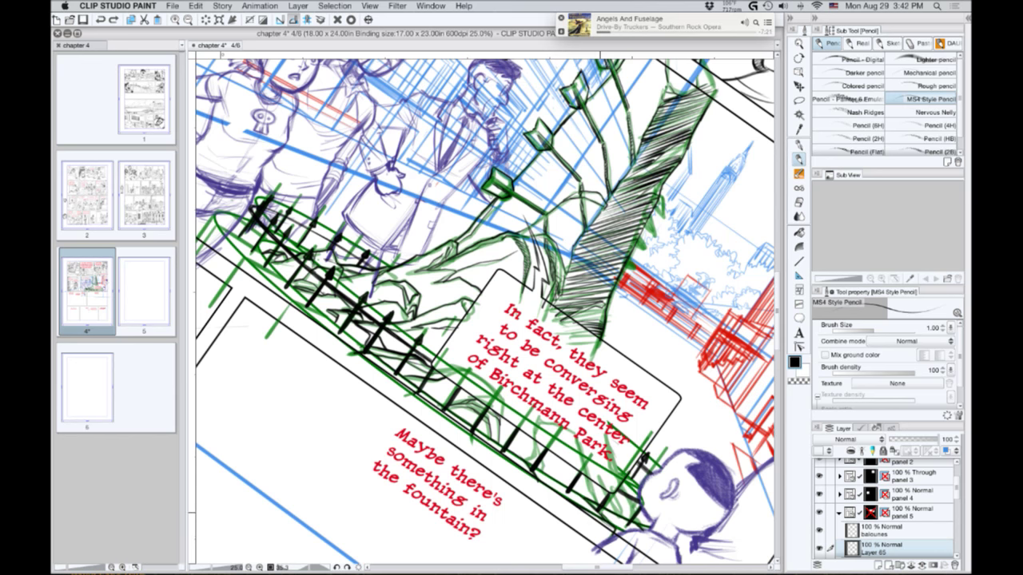
pyautogui.hotkey('shift', 'space')
pyautogui.moveTo(373, 493)
pyautogui.mouseDown()
pyautogui.moveTo(452, 533)
pyautogui.moveTo(555, 529)
pyautogui.mouseUp()
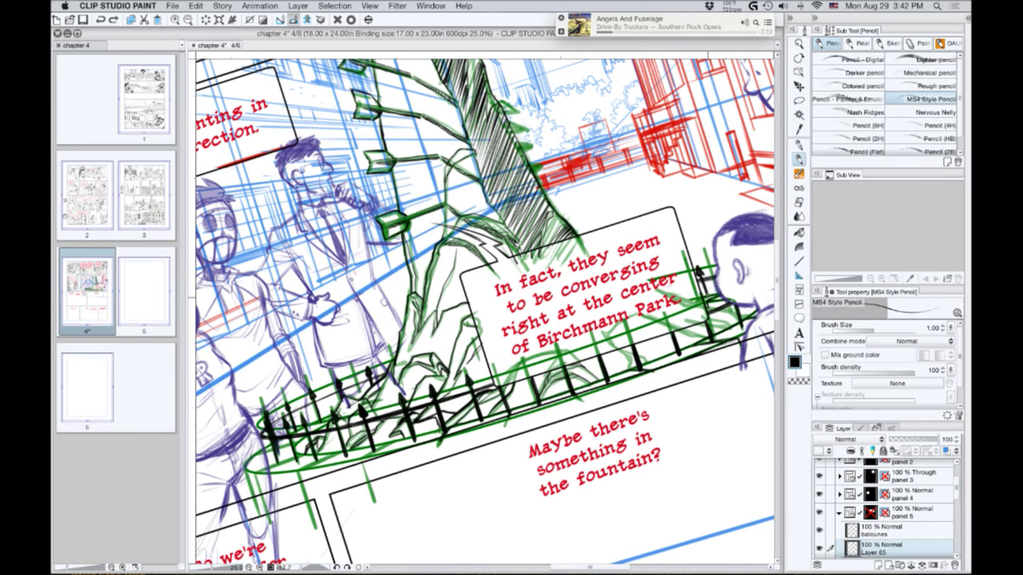
pyautogui.moveTo(707, 297)
pyautogui.mouseDown()
pyautogui.moveTo(635, 318)
pyautogui.moveTo(523, 393)
pyautogui.mouseUp()
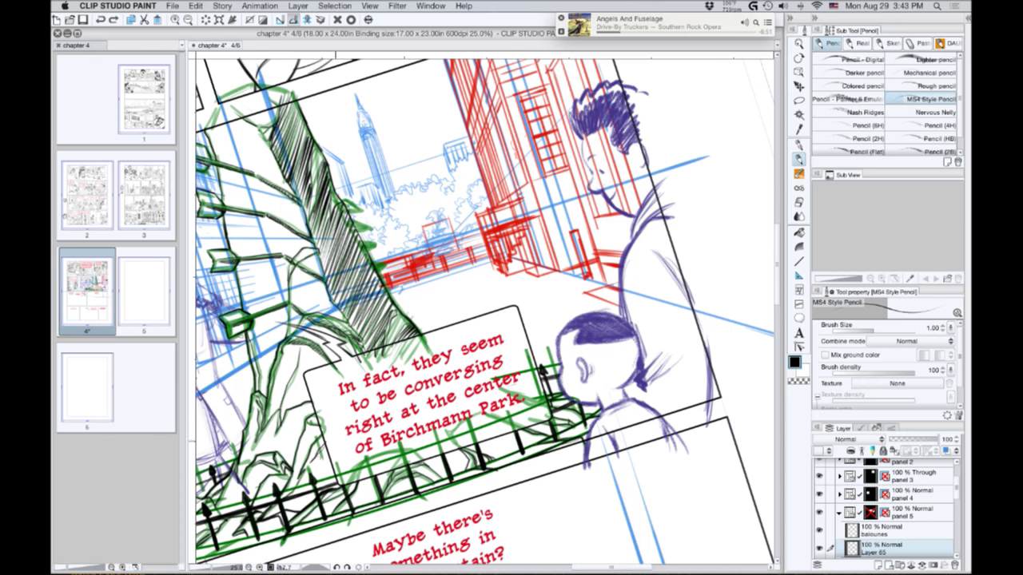
pyautogui.moveTo(322, 453); pyautogui.dragTo(495, 357)
pyautogui.moveTo(334, 370); pyautogui.dragTo(397, 354)
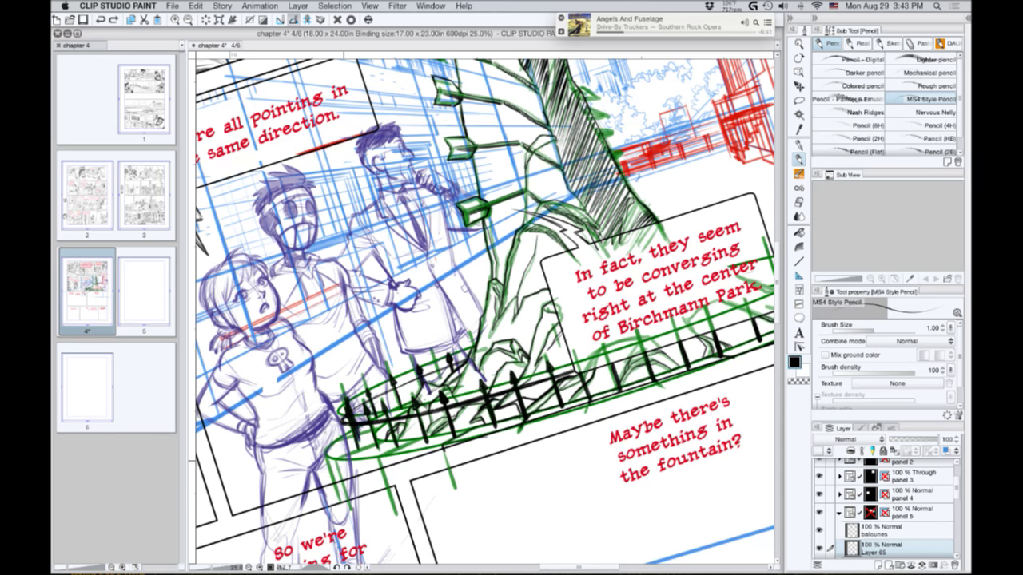
pyautogui.moveTo(332, 456); pyautogui.dragTo(319, 345)
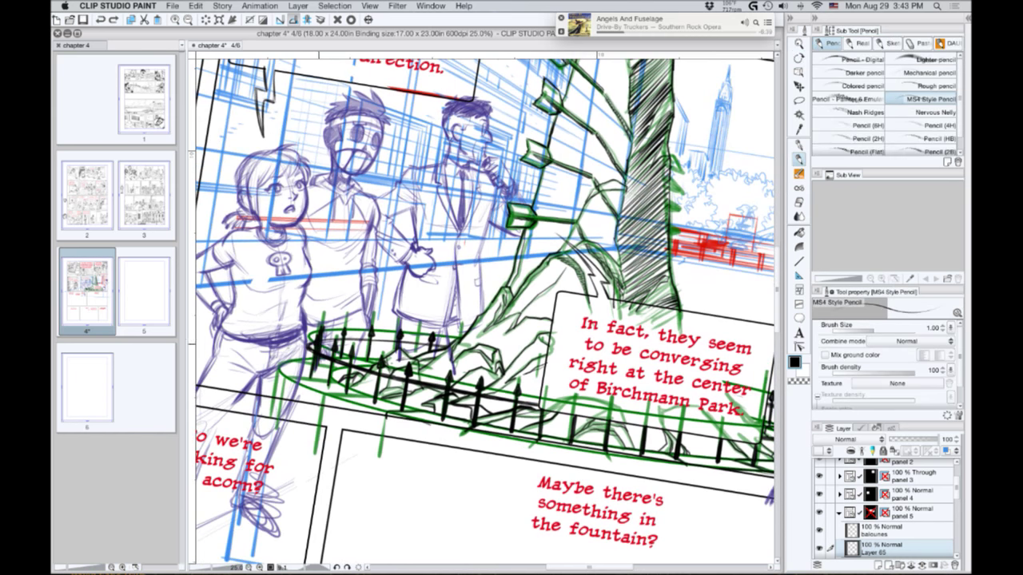
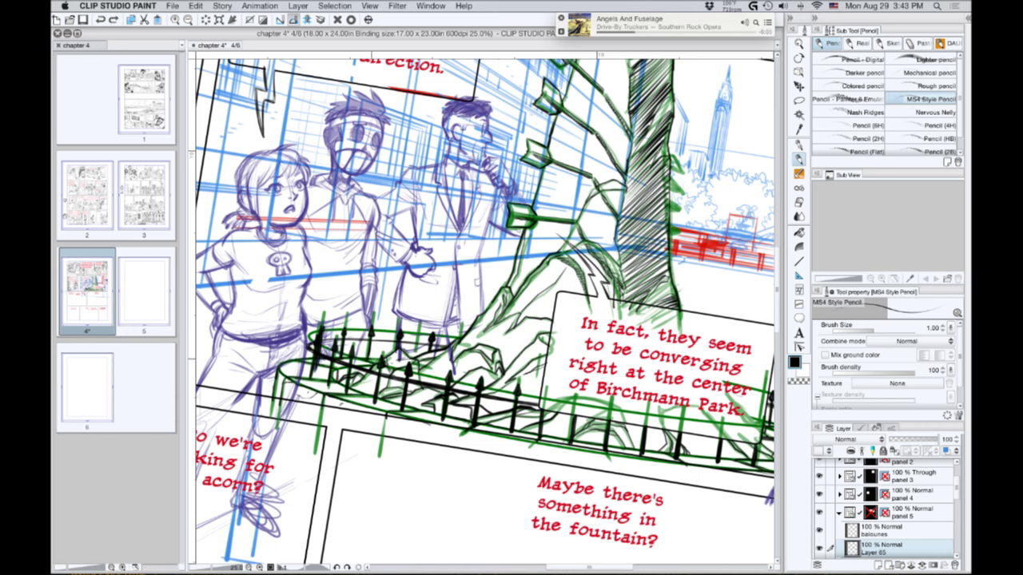
# Expand the bg folder and hide its monument1 sketch folder.
pyautogui.moveTo(956, 490); pyautogui.dragTo(957, 519)
pyautogui.click(846, 478)
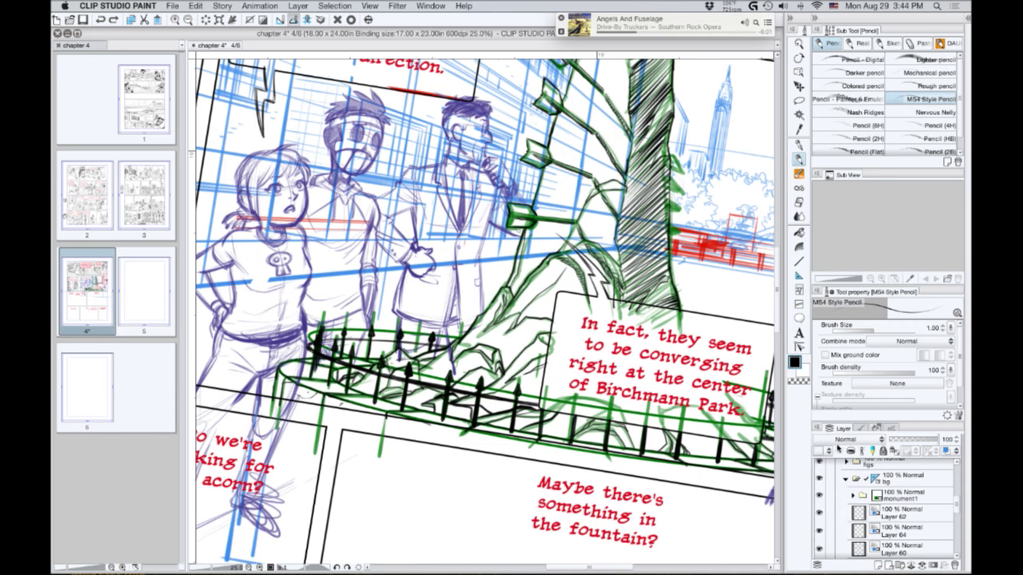
pyautogui.click(819, 497)
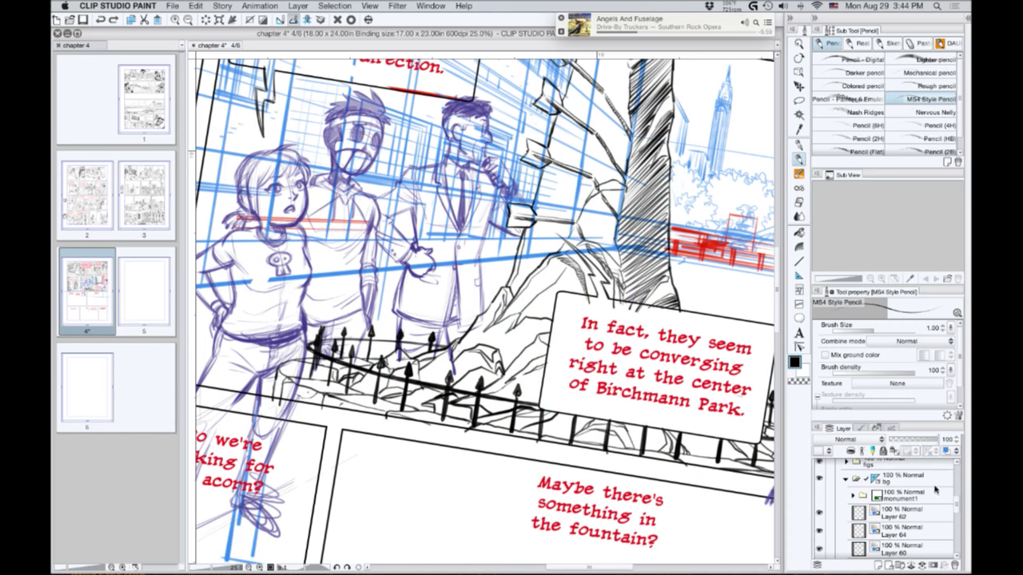
# Merge the fence layer down into the memorial layer.
pyautogui.moveTo(954, 507); pyautogui.dragTo(952, 484)
pyautogui.hscroll(5, 302, 407)
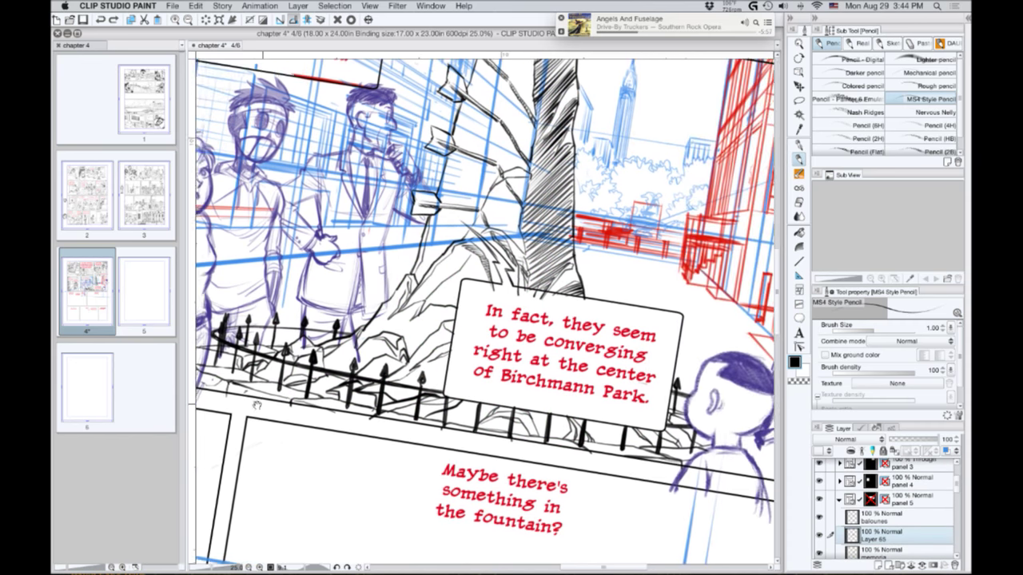
pyautogui.scroll(-3, 311, 392)
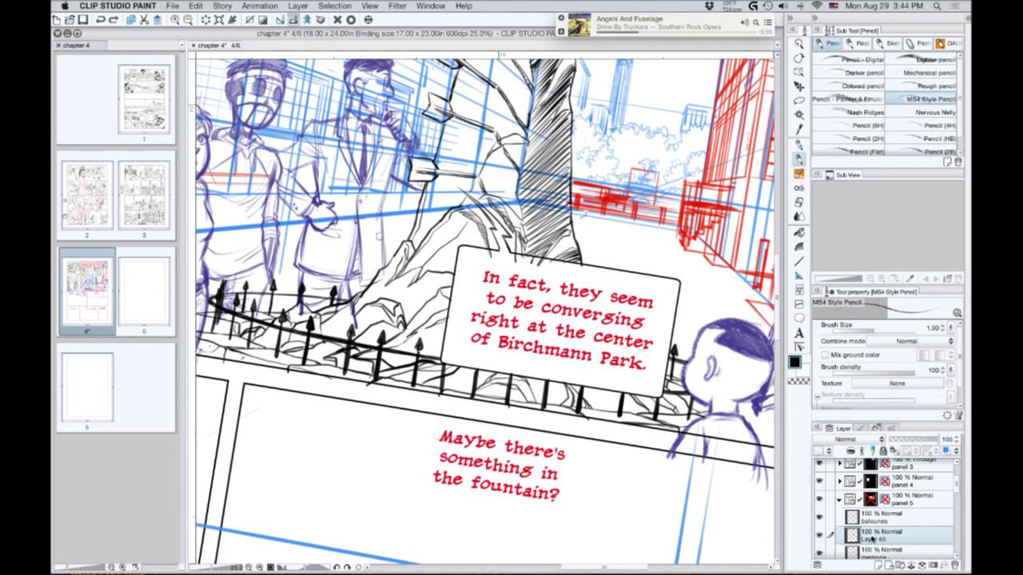
pyautogui.press('super+shift+n')
pyautogui.press('super+e')
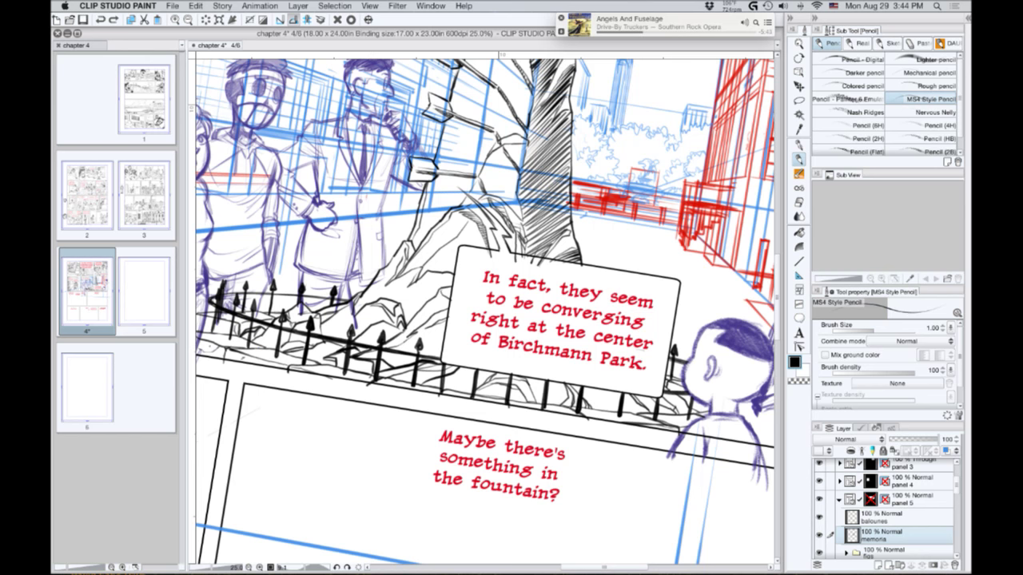
pyautogui.press('super+Tab')
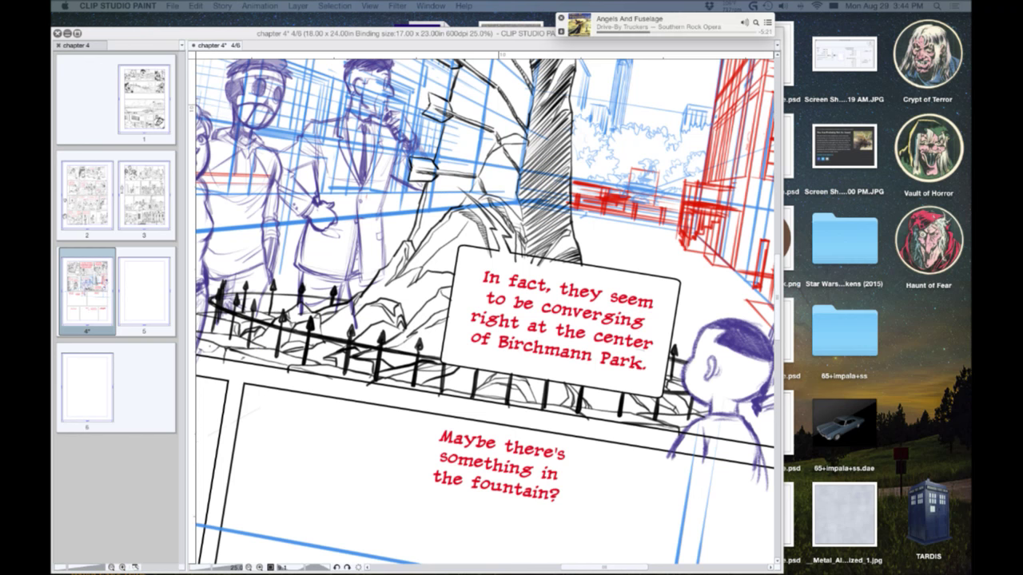
pyautogui.press('Tab')
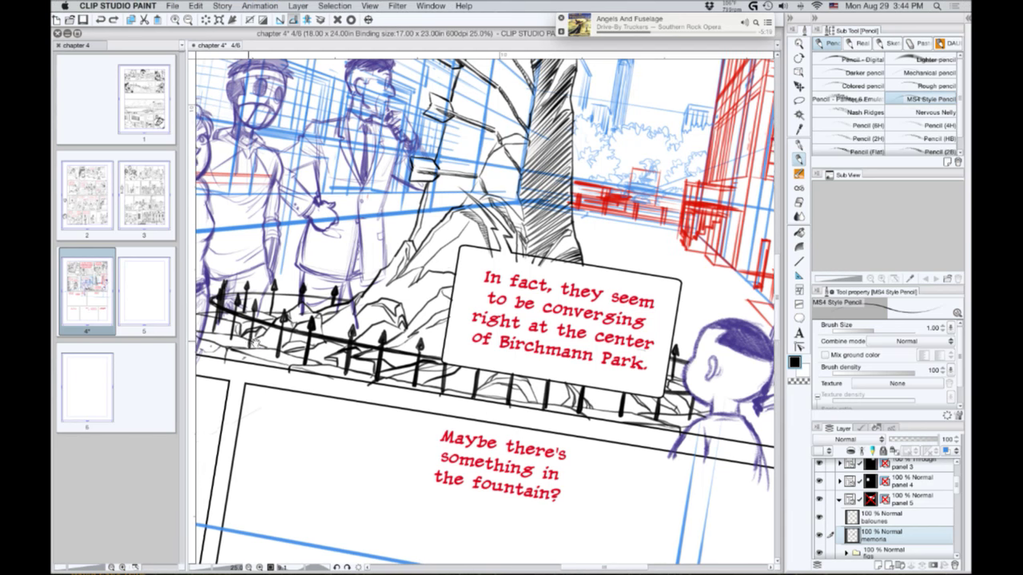
pyautogui.moveTo(238, 310); pyautogui.dragTo(286, 327)
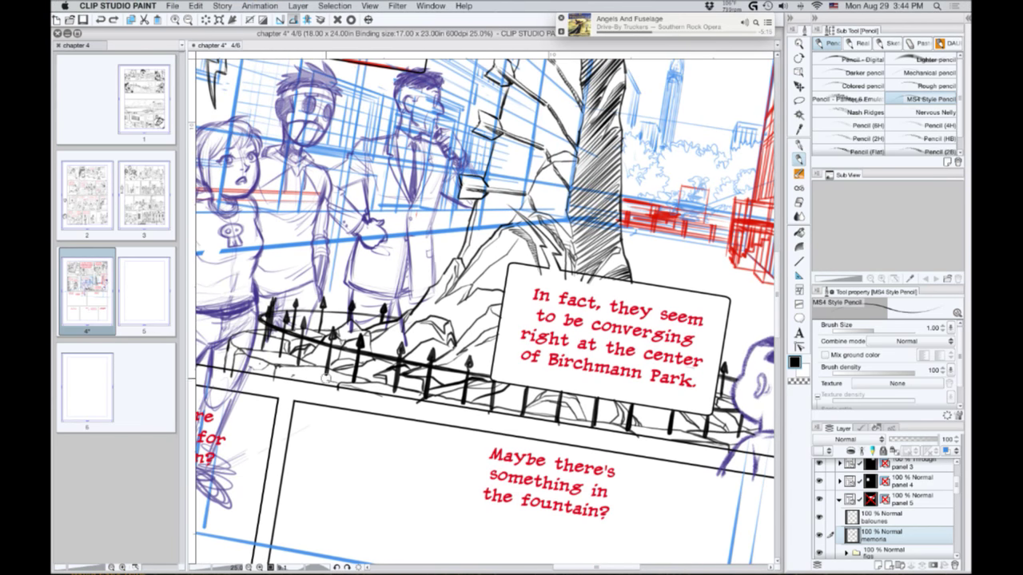
# Pencil the remaining curb lines beneath the fence, around its rounded end and along its near side.
pyautogui.moveTo(276, 366); pyautogui.dragTo(333, 382)
pyautogui.moveTo(335, 369)
pyautogui.mouseDown()
pyautogui.moveTo(339, 382)
pyautogui.moveTo(360, 380)
pyautogui.mouseUp()
pyautogui.moveTo(228, 376)
pyautogui.mouseDown()
pyautogui.moveTo(274, 394)
pyautogui.moveTo(279, 365)
pyautogui.mouseUp()
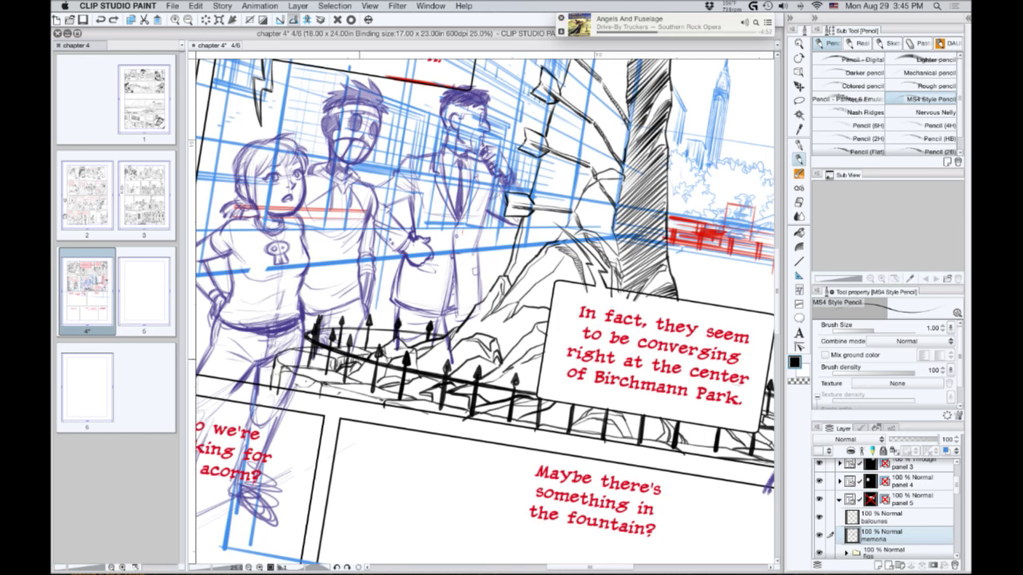
pyautogui.moveTo(543, 440); pyautogui.dragTo(288, 419)
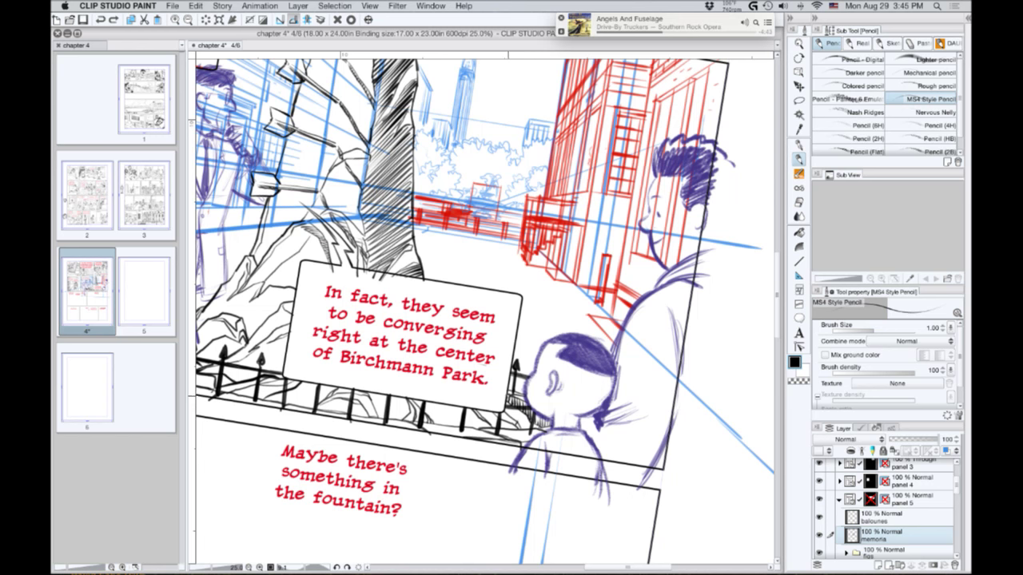
pyautogui.moveTo(262, 395); pyautogui.dragTo(341, 405)
pyautogui.moveTo(237, 394); pyautogui.dragTo(322, 482)
# Add a new layer above the memorial layer and name it "kid n dad".
pyautogui.press('super+minus')
pyautogui.press('r')
pyautogui.press('p')
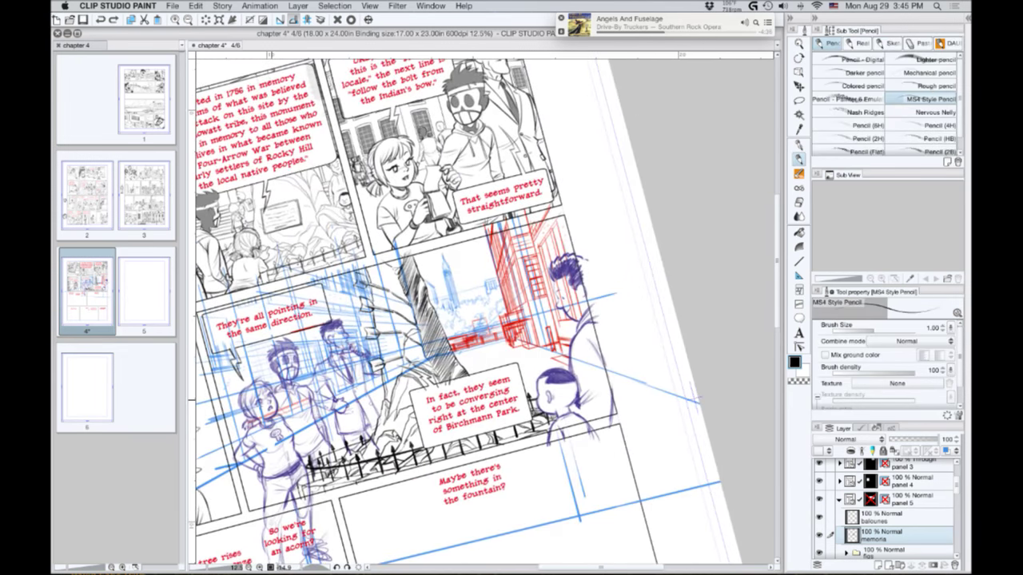
pyautogui.moveTo(260, 400); pyautogui.dragTo(329, 367)
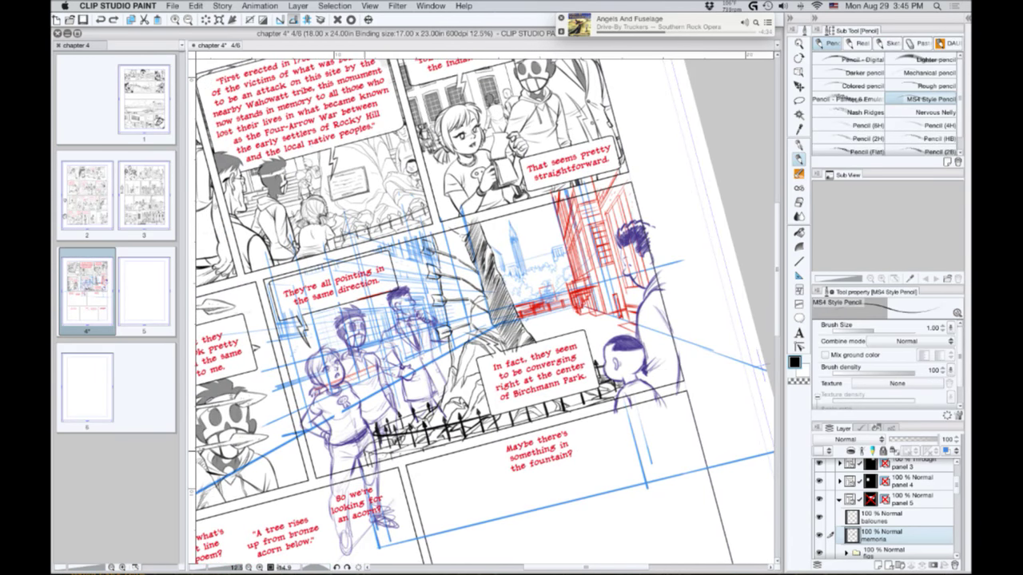
pyautogui.moveTo(368, 458); pyautogui.dragTo(372, 469)
pyautogui.scroll(2, 380, 435)
pyautogui.moveTo(295, 433); pyautogui.dragTo(360, 423)
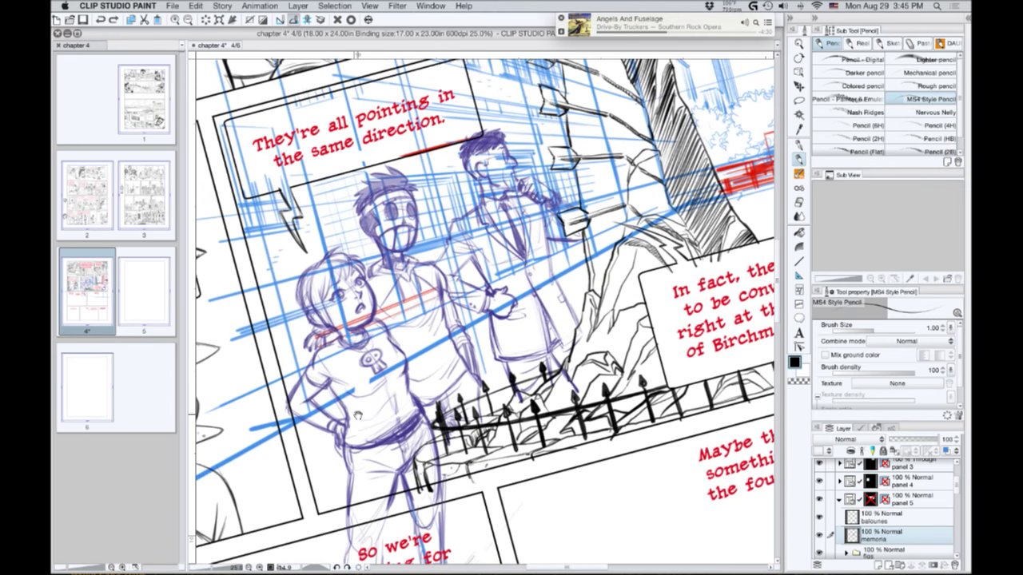
pyautogui.click(877, 566)
pyautogui.doubleClick(874, 540)
pyautogui.write('kid n dad')
pyautogui.press('Return')
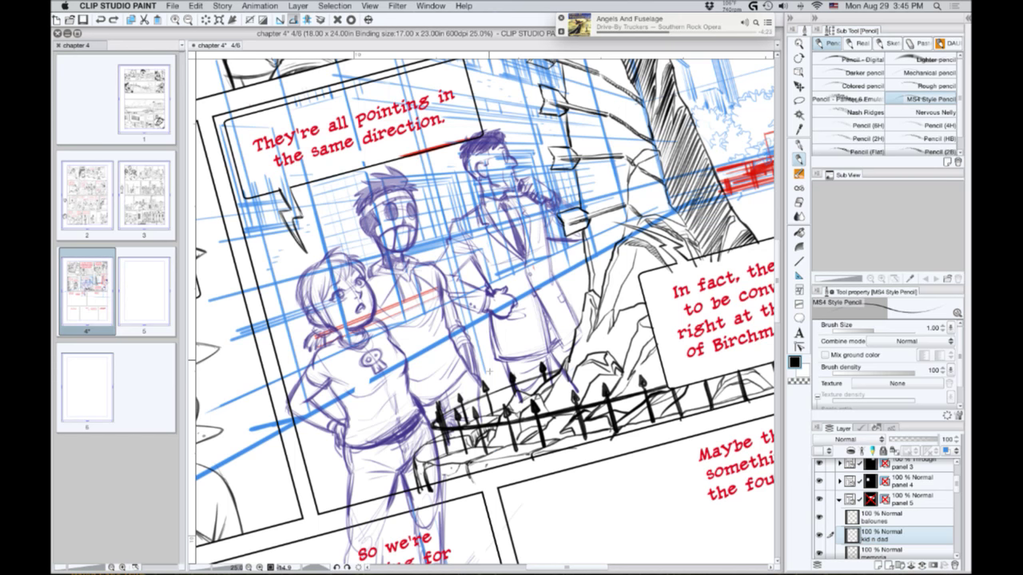
# Pencil the boy's ear on the kid n dad layer.
pyautogui.moveTo(676, 336); pyautogui.dragTo(450, 388)
pyautogui.moveTo(563, 343); pyautogui.dragTo(419, 382)
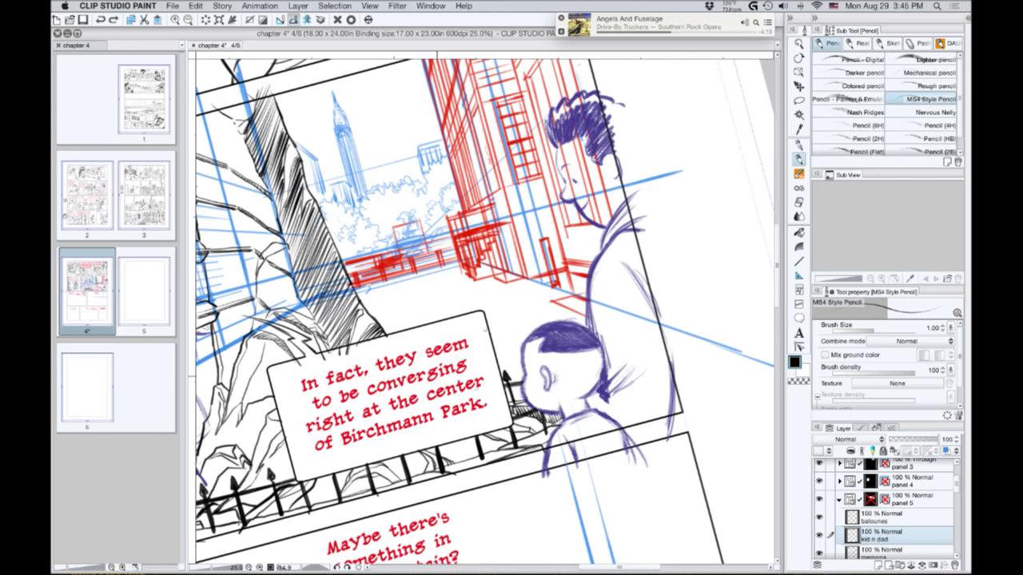
pyautogui.press('super+Tab')
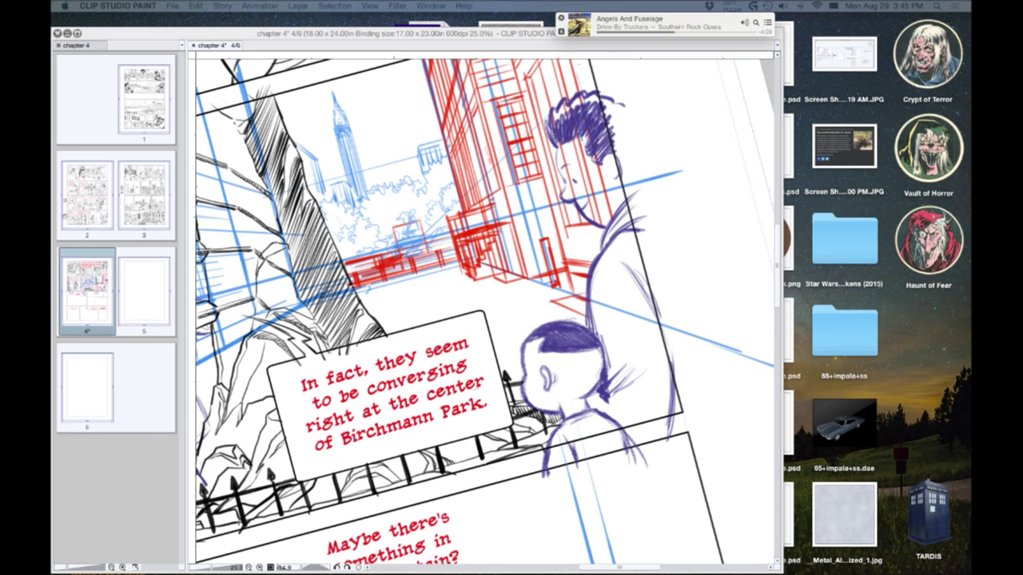
pyautogui.click(429, 328)
pyautogui.moveTo(554, 313); pyautogui.dragTo(549, 326)
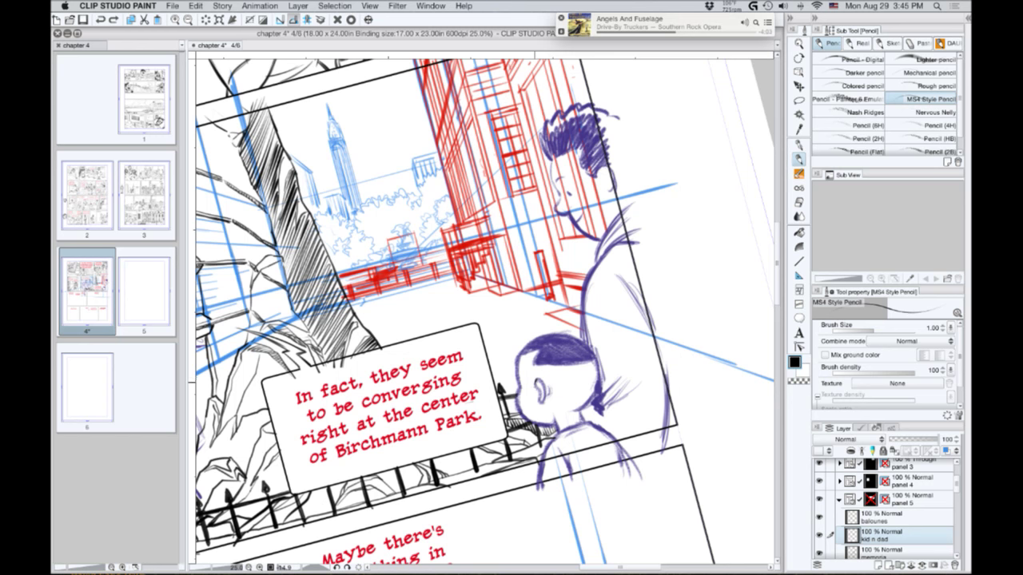
# Lower the figs sketch folder's opacity to 79% and make the kid n dad layer active again.
pyautogui.scroll(-2, 886, 511)
pyautogui.click(867, 532)
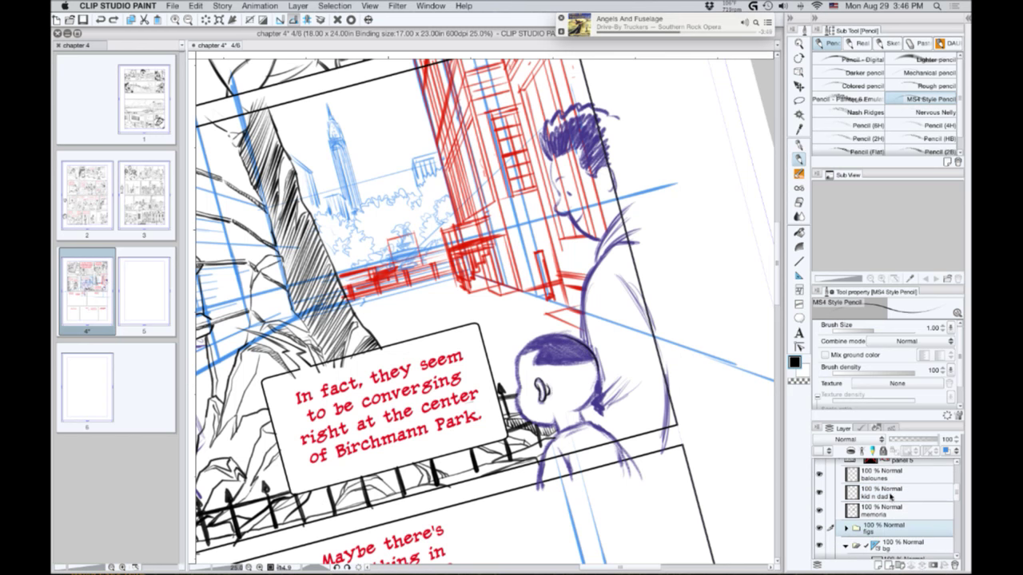
pyautogui.moveTo(941, 441); pyautogui.dragTo(929, 441)
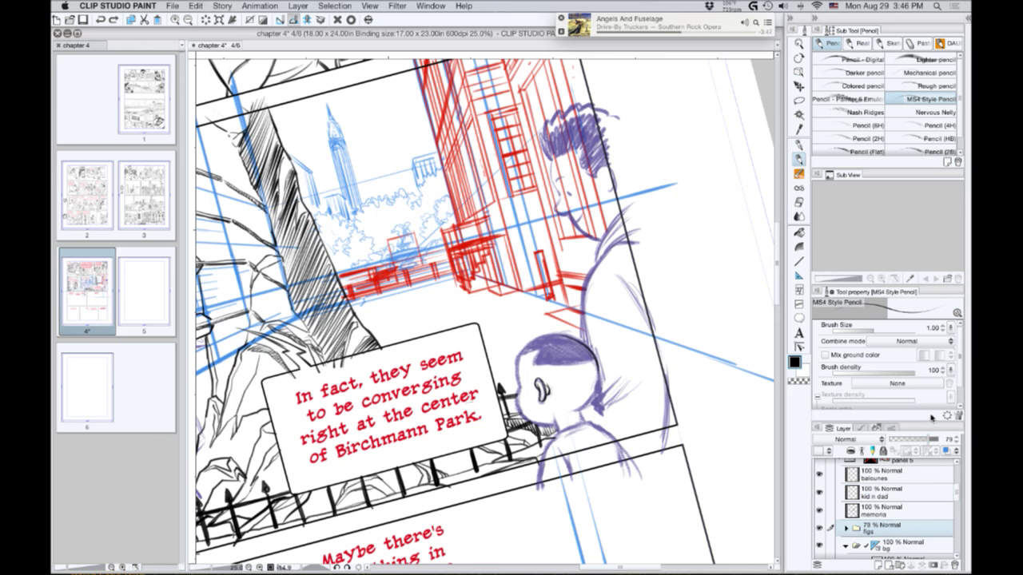
pyautogui.click(874, 497)
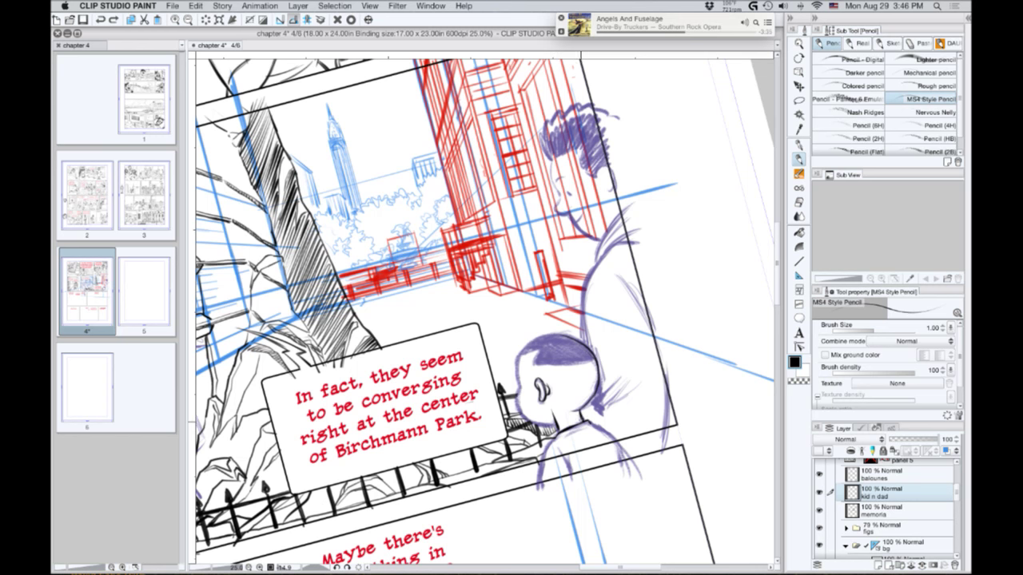
# Pencil the outline of the boy's head, neck and shoulders over the purple sketch.
pyautogui.moveTo(587, 425)
pyautogui.mouseDown()
pyautogui.moveTo(539, 462)
pyautogui.moveTo(568, 459)
pyautogui.mouseUp()
pyautogui.moveTo(603, 428); pyautogui.dragTo(619, 449)
pyautogui.moveTo(562, 333)
pyautogui.mouseDown()
pyautogui.moveTo(521, 349)
pyautogui.moveTo(511, 368)
pyautogui.moveTo(513, 404)
pyautogui.moveTo(557, 427)
pyautogui.moveTo(528, 420)
pyautogui.mouseUp()
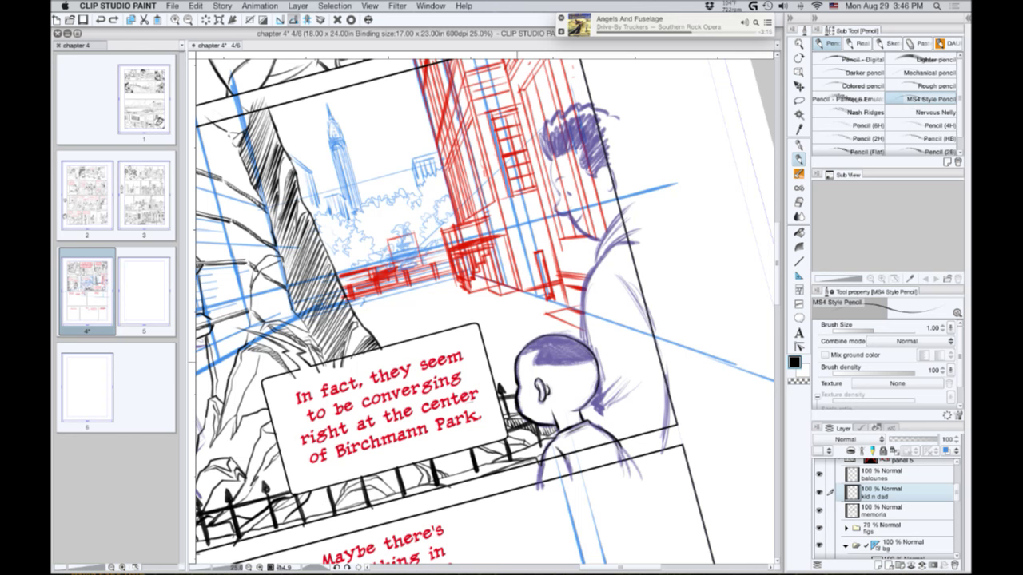
# Pencil the hairline across the boy's head to close off the hair shape.
pyautogui.press('r')
pyautogui.moveTo(372, 321); pyautogui.dragTo(425, 229)
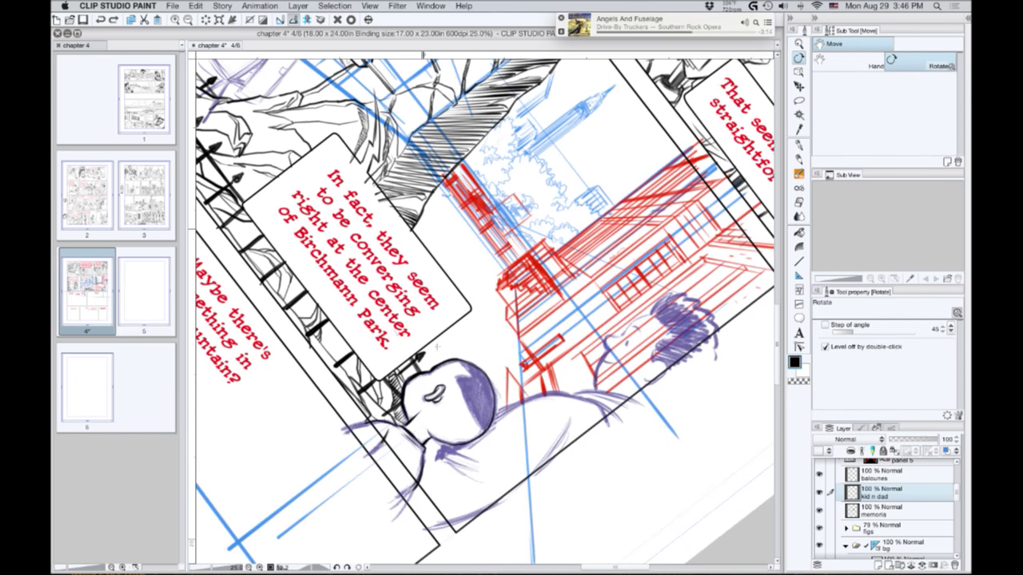
pyautogui.press('p')
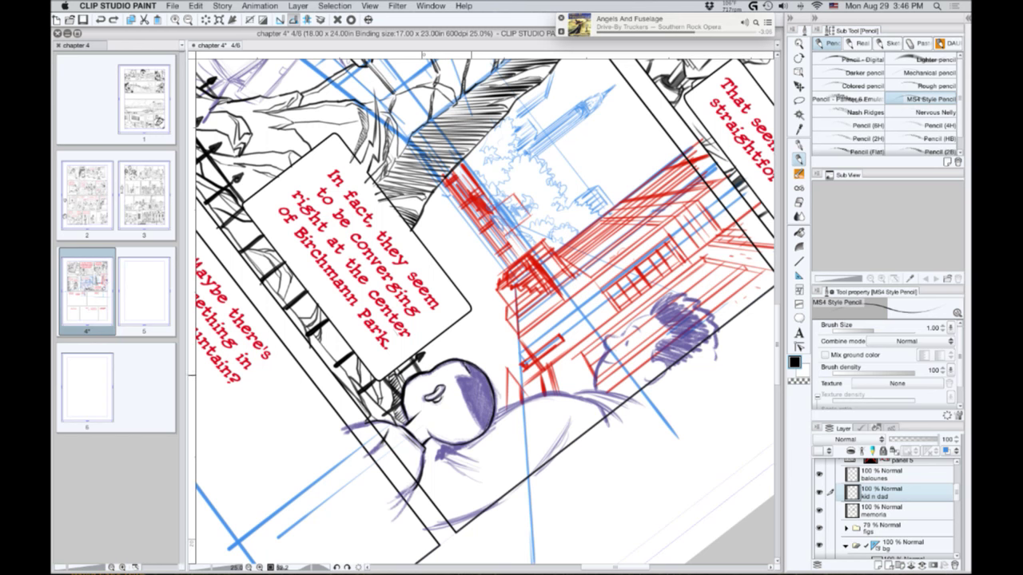
pyautogui.moveTo(458, 379); pyautogui.dragTo(485, 430)
# Turn off multiple referring for the Fill tool and fill the boy's hair with black.
pyautogui.press('g')
pyautogui.click(479, 408)
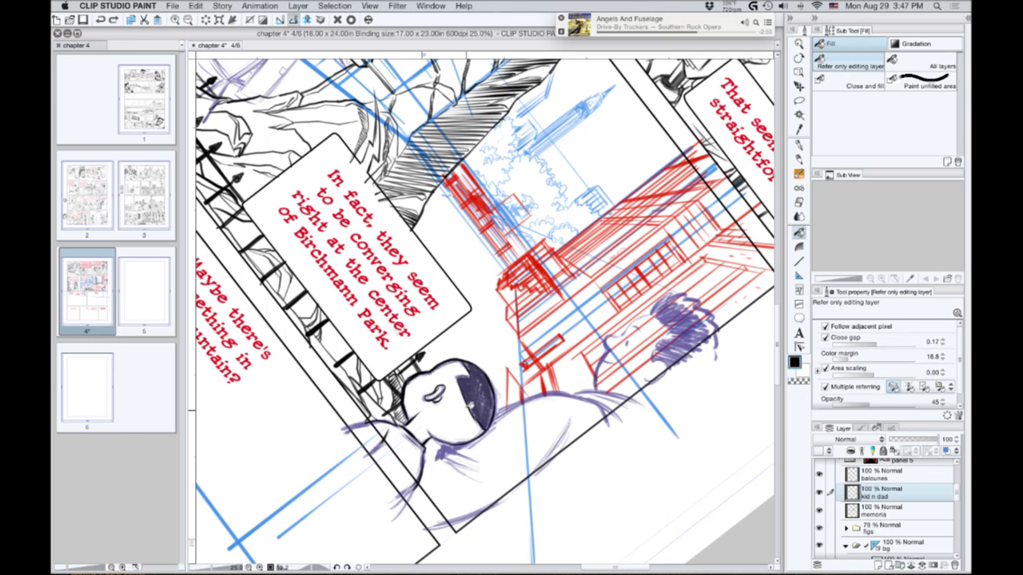
pyautogui.press('super+z')
pyautogui.click(825, 387)
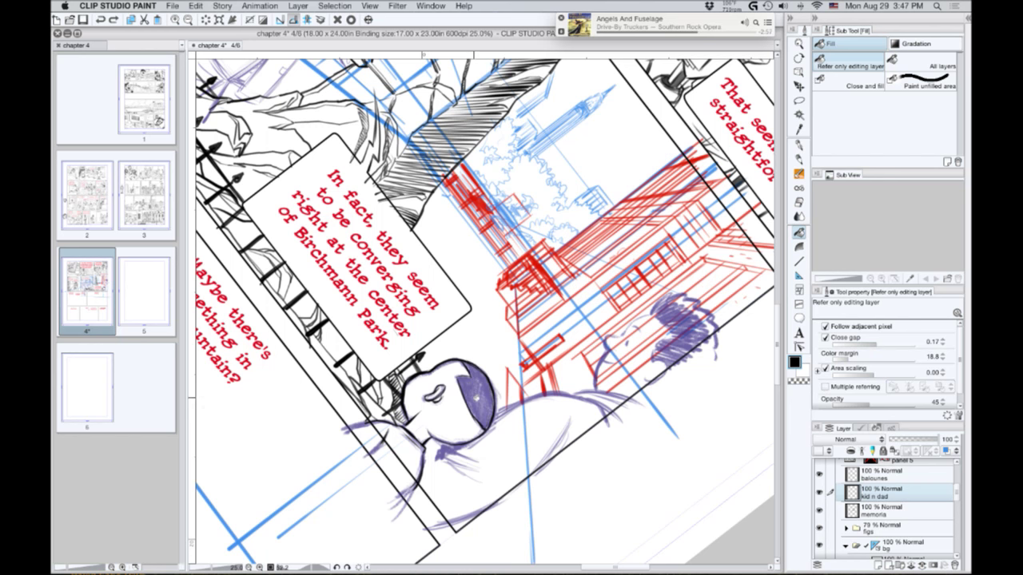
pyautogui.click(475, 397)
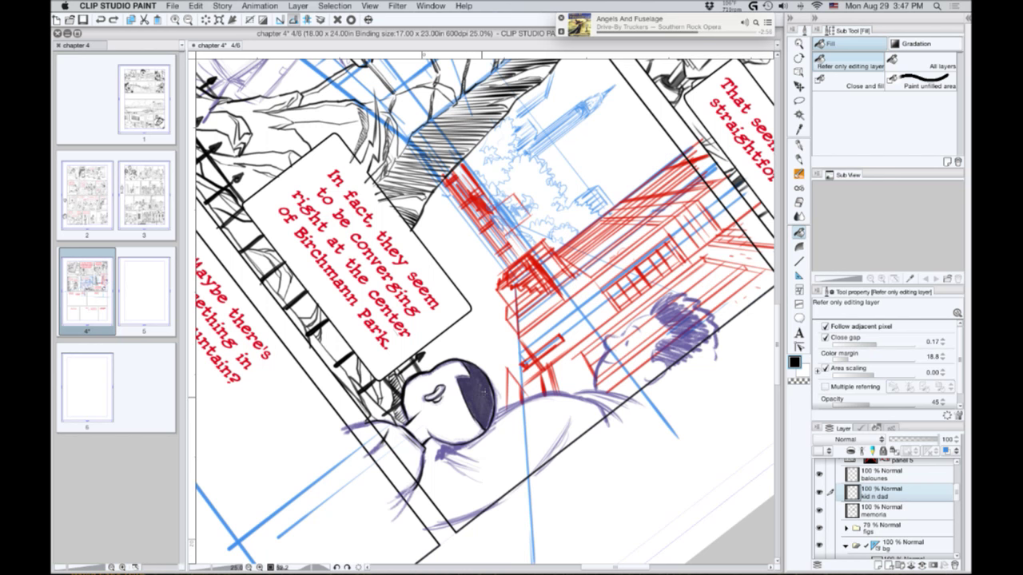
# Touch up the back edge of the boy's hair in pencil and fill the hair again to darken it.
pyautogui.press('p')
pyautogui.press('p')
pyautogui.moveTo(494, 401); pyautogui.dragTo(486, 428)
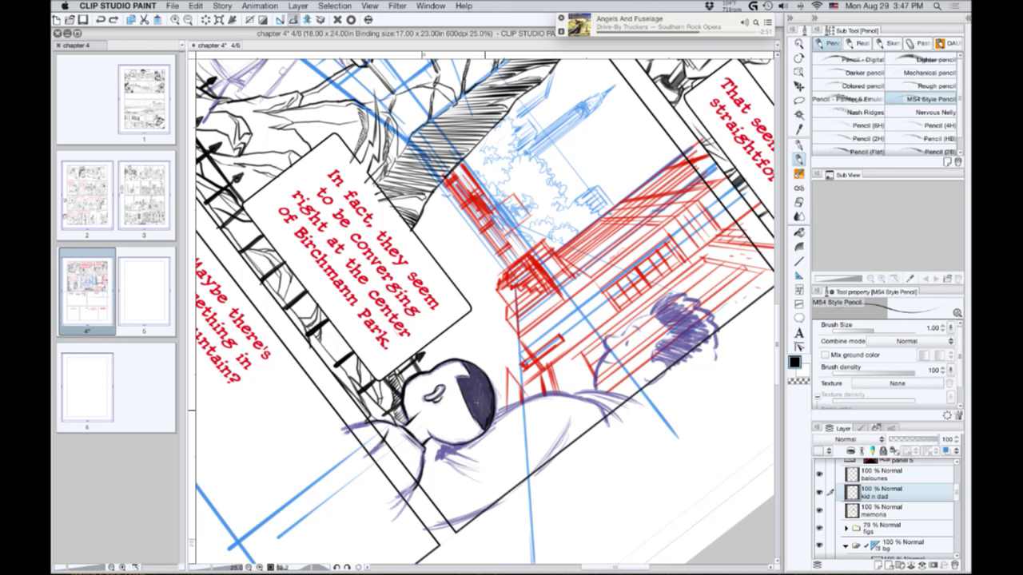
pyautogui.press('g')
pyautogui.click(483, 420)
pyautogui.press('p')
pyautogui.press('p')
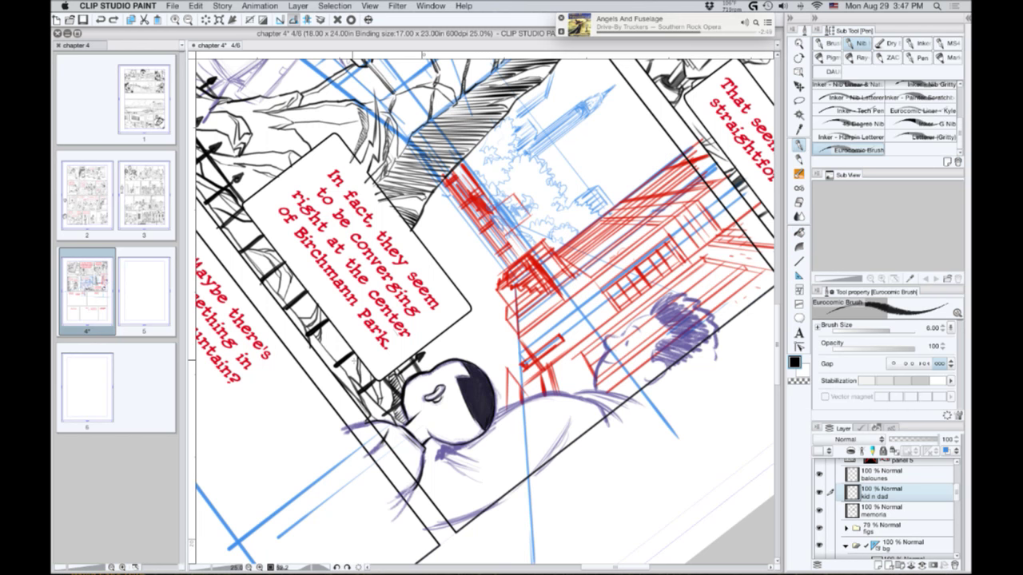
# Enlarge the MS4 Style Pencil to size 1.50 and pencil the father's collar and shoulder line.
pyautogui.press('p')
pyautogui.press('r')
pyautogui.moveTo(352, 359)
pyautogui.mouseDown()
pyautogui.moveTo(421, 511)
pyautogui.moveTo(460, 521)
pyautogui.mouseUp()
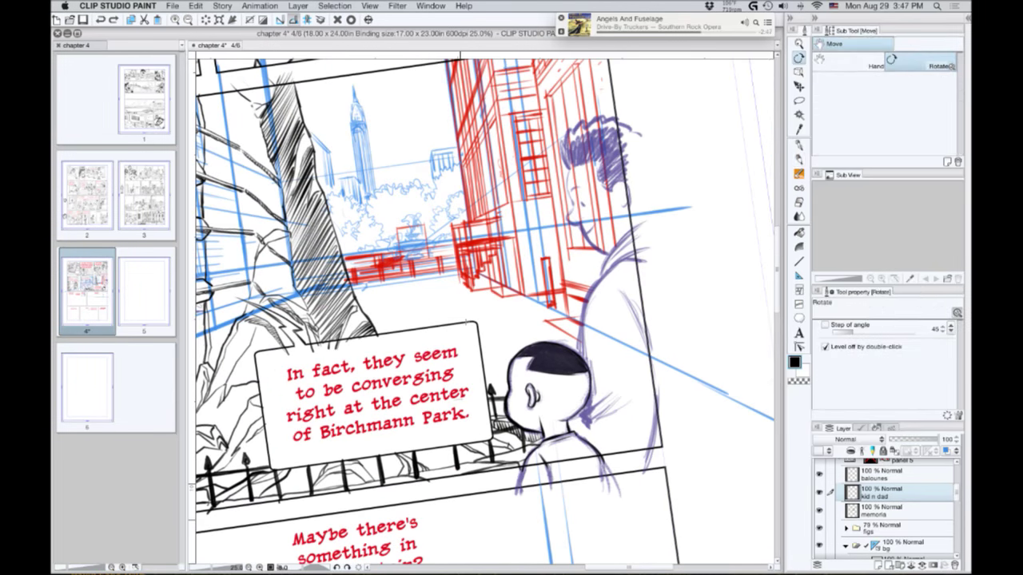
pyautogui.press('p')
pyautogui.moveTo(470, 324); pyautogui.dragTo(441, 476)
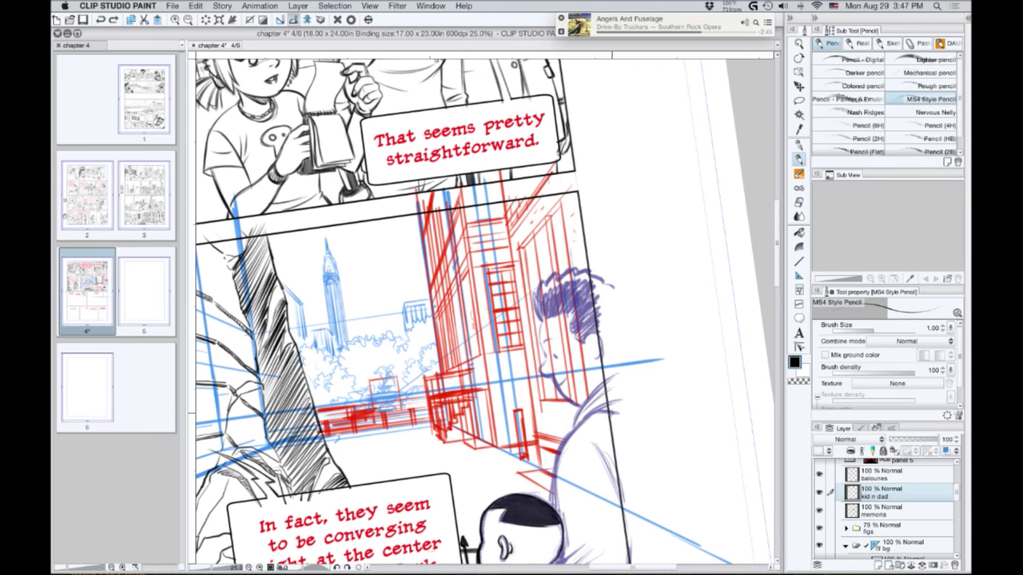
pyautogui.moveTo(598, 416)
pyautogui.mouseDown()
pyautogui.moveTo(612, 410)
pyautogui.moveTo(609, 374)
pyautogui.moveTo(583, 412)
pyautogui.mouseUp()
pyautogui.press(']')
pyautogui.press(']')
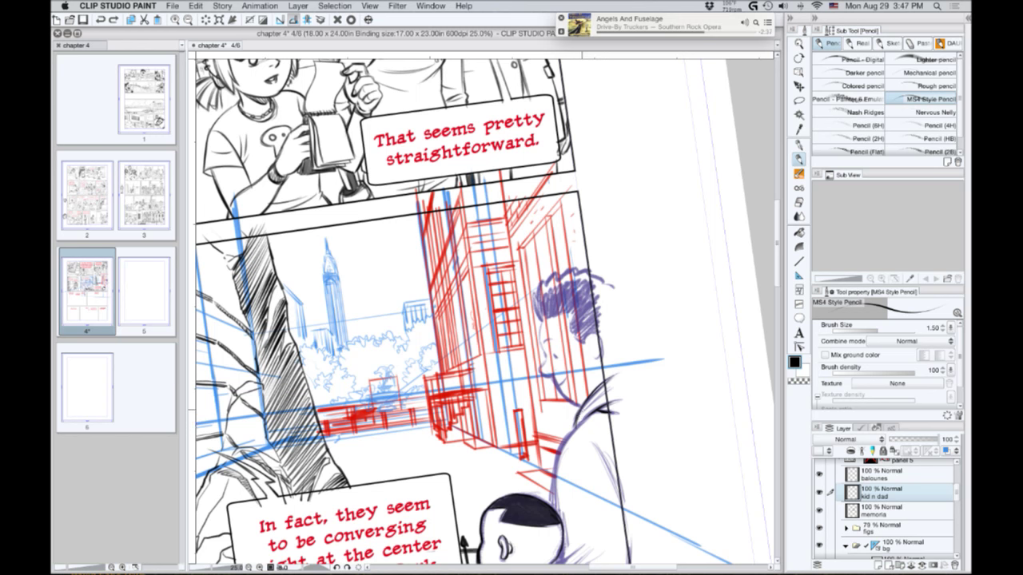
pyautogui.moveTo(578, 415); pyautogui.dragTo(575, 426)
pyautogui.moveTo(608, 387)
pyautogui.mouseDown()
pyautogui.moveTo(557, 453)
pyautogui.moveTo(552, 507)
pyautogui.mouseUp()
# Pencil the father's sleeve folds, back edge and the hand behind the boy.
pyautogui.scroll(-3, 479, 428)
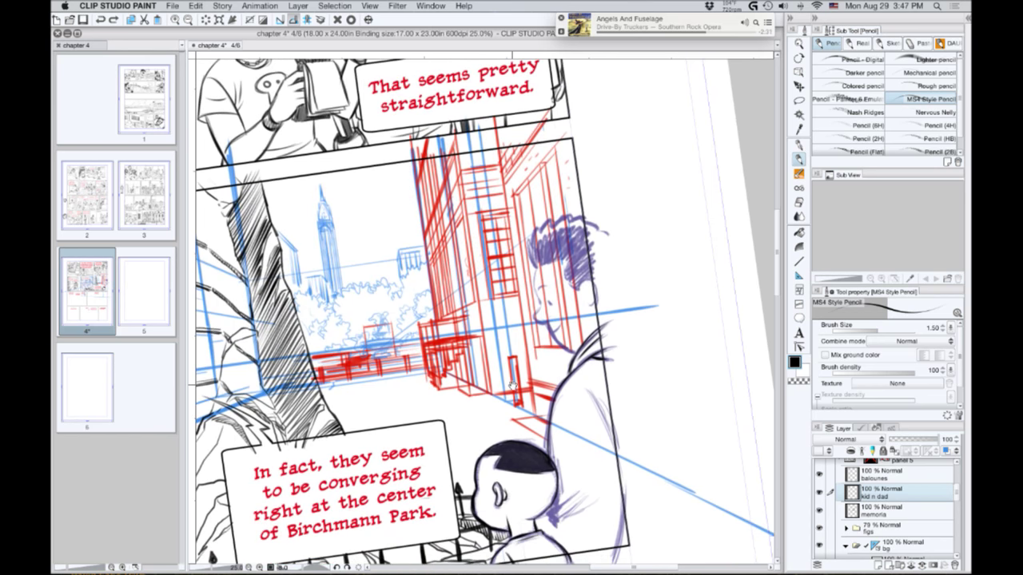
pyautogui.moveTo(580, 387)
pyautogui.mouseDown()
pyautogui.moveTo(622, 454)
pyautogui.moveTo(621, 445)
pyautogui.mouseUp()
pyautogui.moveTo(603, 401); pyautogui.dragTo(624, 449)
pyautogui.moveTo(494, 382); pyautogui.dragTo(505, 278)
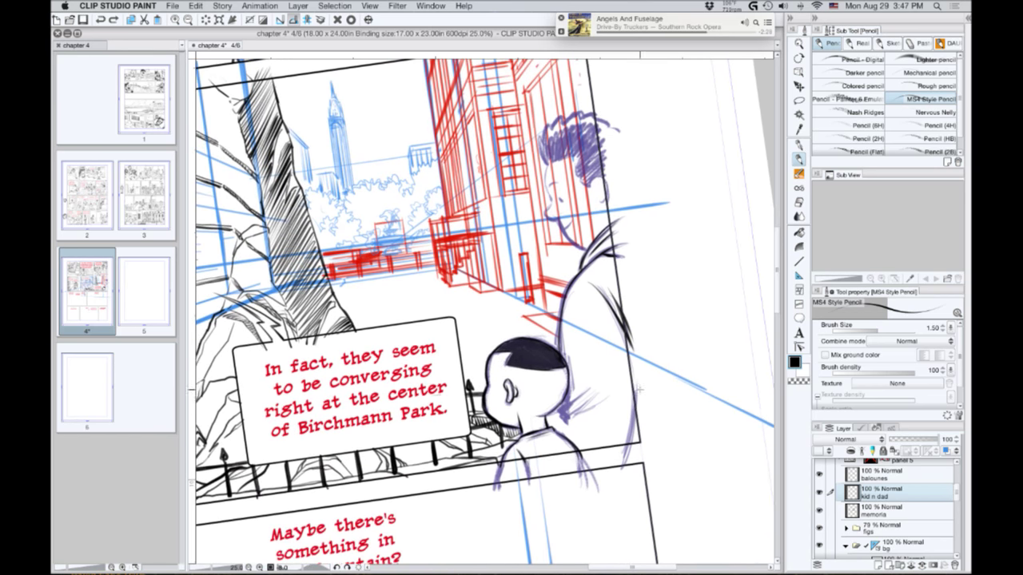
pyautogui.moveTo(636, 401); pyautogui.dragTo(626, 452)
pyautogui.moveTo(568, 394)
pyautogui.mouseDown()
pyautogui.moveTo(564, 404)
pyautogui.moveTo(590, 385)
pyautogui.moveTo(563, 415)
pyautogui.moveTo(569, 432)
pyautogui.mouseUp()
pyautogui.moveTo(608, 389); pyautogui.dragTo(580, 412)
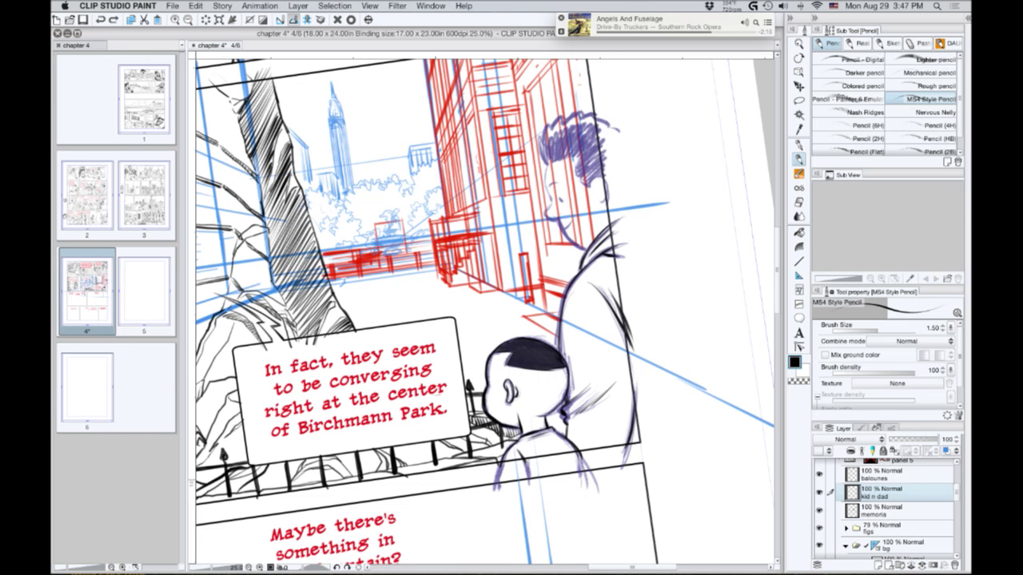
# Pencil the father's ear, face profile and eye.
pyautogui.press('super+Tab')
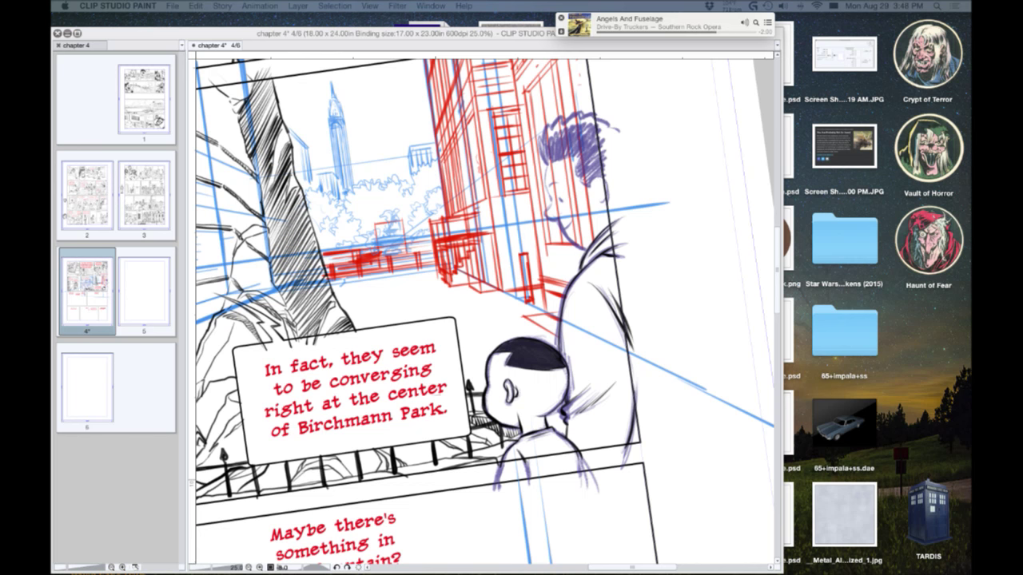
pyautogui.press('Tab')
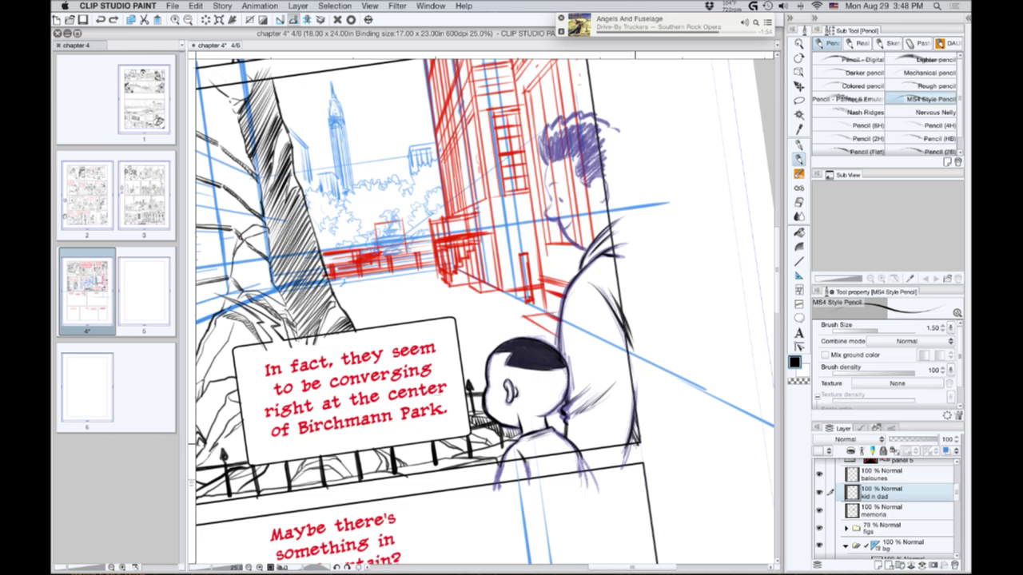
pyautogui.scroll(5, 634, 442)
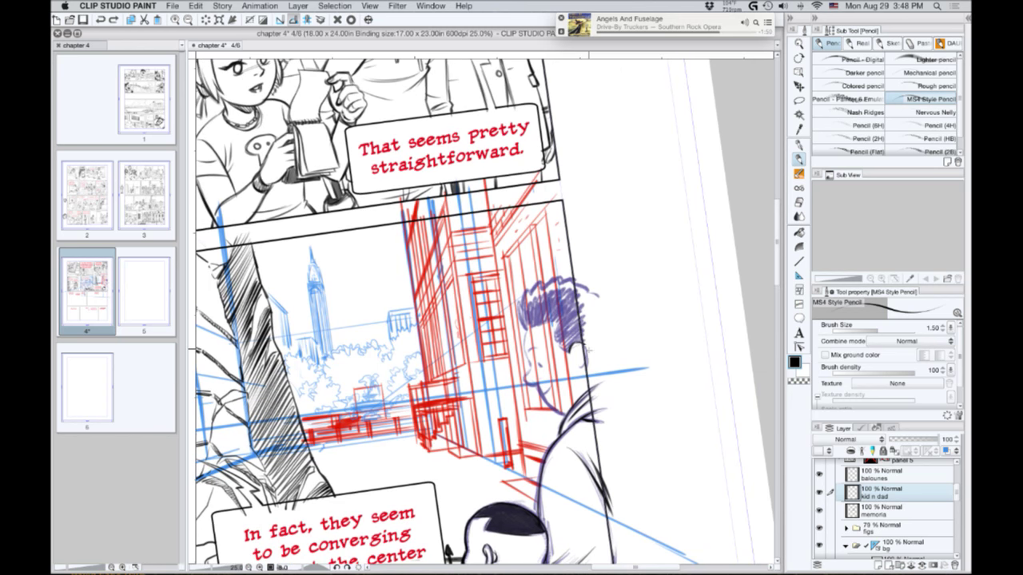
pyautogui.moveTo(580, 343)
pyautogui.mouseDown()
pyautogui.moveTo(582, 373)
pyautogui.moveTo(588, 344)
pyautogui.moveTo(525, 340)
pyautogui.moveTo(525, 382)
pyautogui.moveTo(565, 416)
pyautogui.mouseUp()
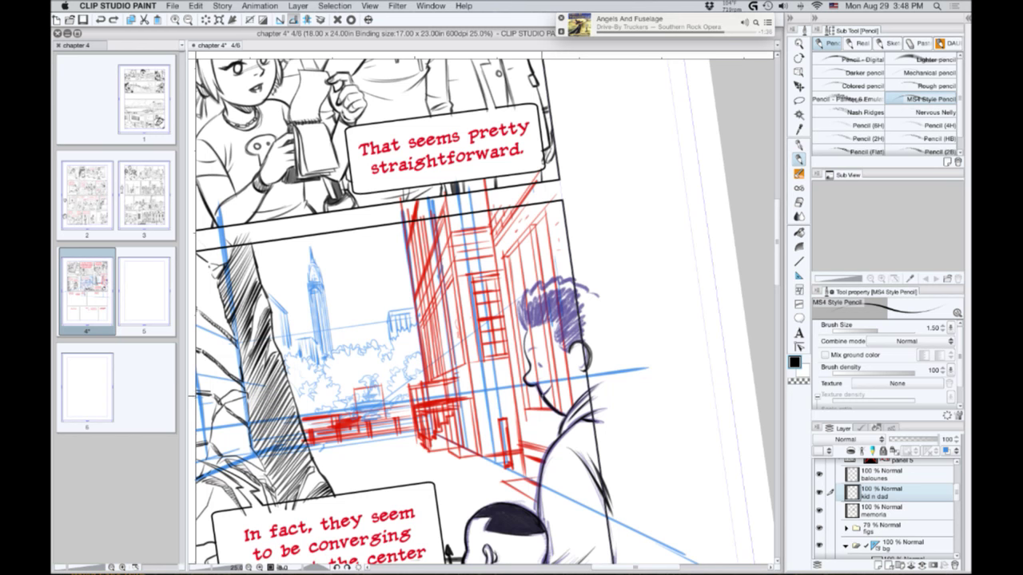
pyautogui.moveTo(539, 362); pyautogui.dragTo(541, 367)
# Pencil the father's spiky hair and shade it in with dense black strokes.
pyautogui.hotkey('shift', 'space')
pyautogui.moveTo(372, 265)
pyautogui.mouseDown()
pyautogui.moveTo(480, 192)
pyautogui.moveTo(572, 226)
pyautogui.mouseUp()
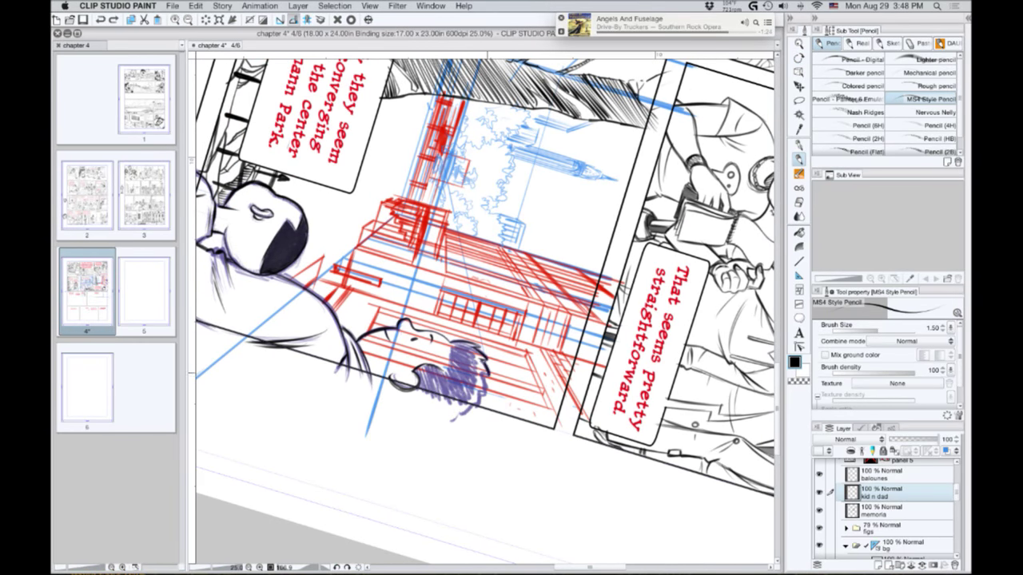
pyautogui.moveTo(483, 389); pyautogui.dragTo(475, 402)
pyautogui.moveTo(464, 344)
pyautogui.mouseDown()
pyautogui.moveTo(471, 361)
pyautogui.moveTo(463, 381)
pyautogui.moveTo(457, 370)
pyautogui.moveTo(460, 386)
pyautogui.moveTo(451, 374)
pyautogui.moveTo(421, 376)
pyautogui.moveTo(441, 380)
pyautogui.moveTo(432, 390)
pyautogui.moveTo(417, 381)
pyautogui.moveTo(467, 393)
pyautogui.moveTo(470, 352)
pyautogui.moveTo(442, 372)
pyautogui.moveTo(456, 368)
pyautogui.moveTo(444, 394)
pyautogui.moveTo(441, 372)
pyautogui.moveTo(422, 389)
pyautogui.mouseUp()
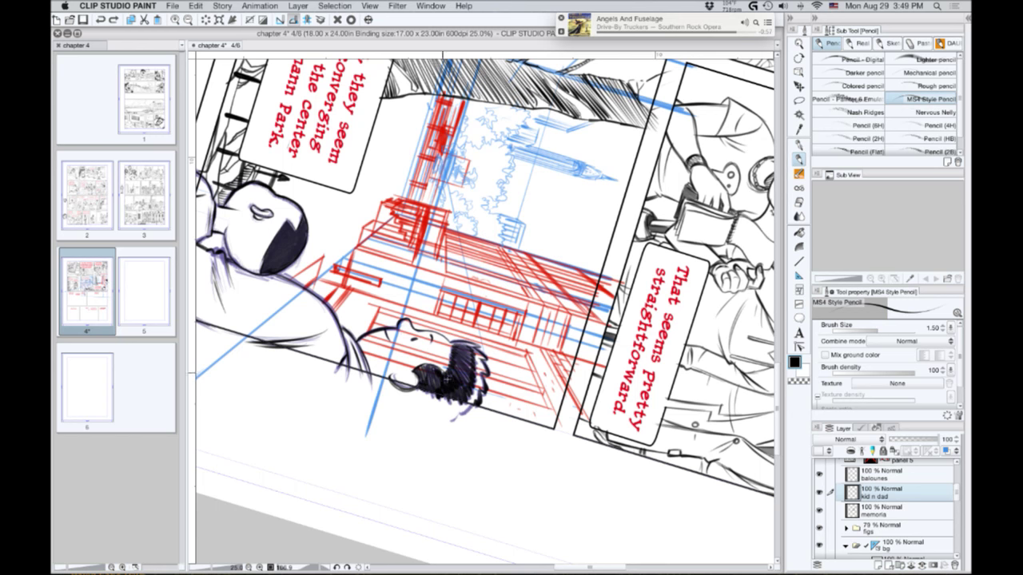
# Add a new raster layer directly above the kid n dad layer and name it g.
pyautogui.press('r')
pyautogui.moveTo(336, 365)
pyautogui.mouseDown()
pyautogui.moveTo(411, 488)
pyautogui.moveTo(579, 477)
pyautogui.moveTo(610, 454)
pyautogui.mouseUp()
pyautogui.press('p')
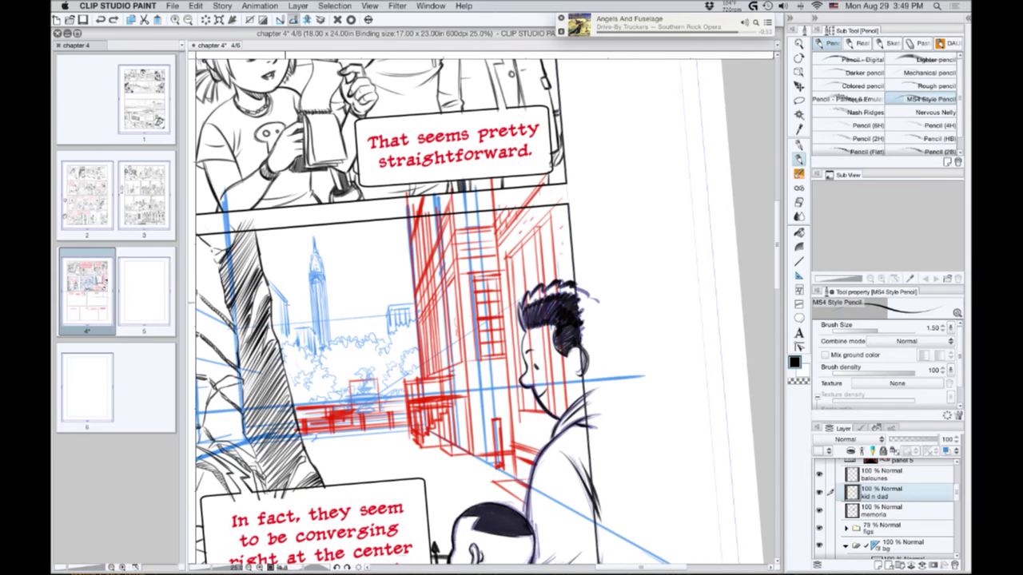
pyautogui.keyDown('alt'); pyautogui.click(290, 308); pyautogui.keyUp('alt')
pyautogui.moveTo(290, 448); pyautogui.dragTo(490, 423)
pyautogui.moveTo(285, 390); pyautogui.dragTo(318, 336)
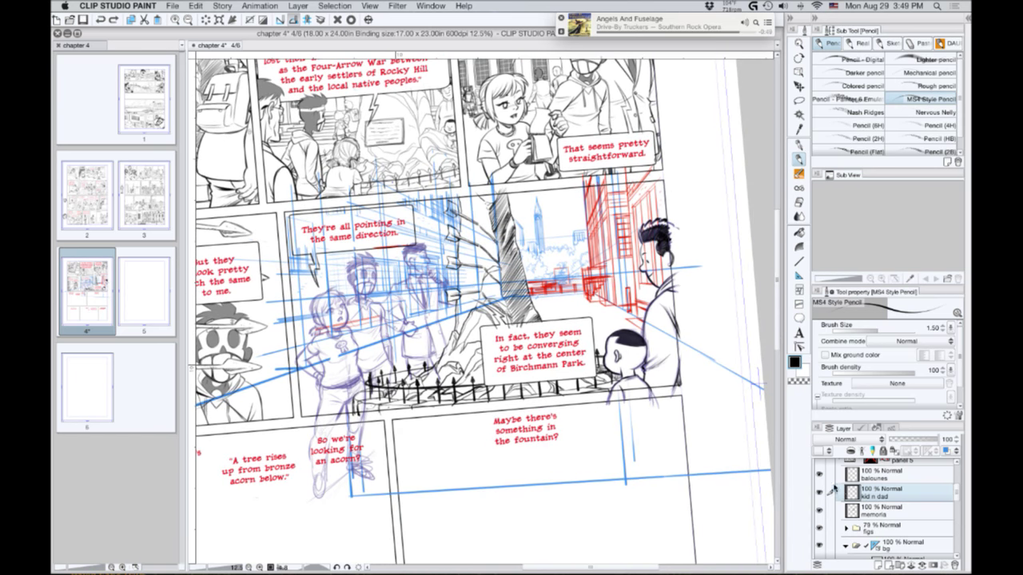
pyautogui.click(878, 565)
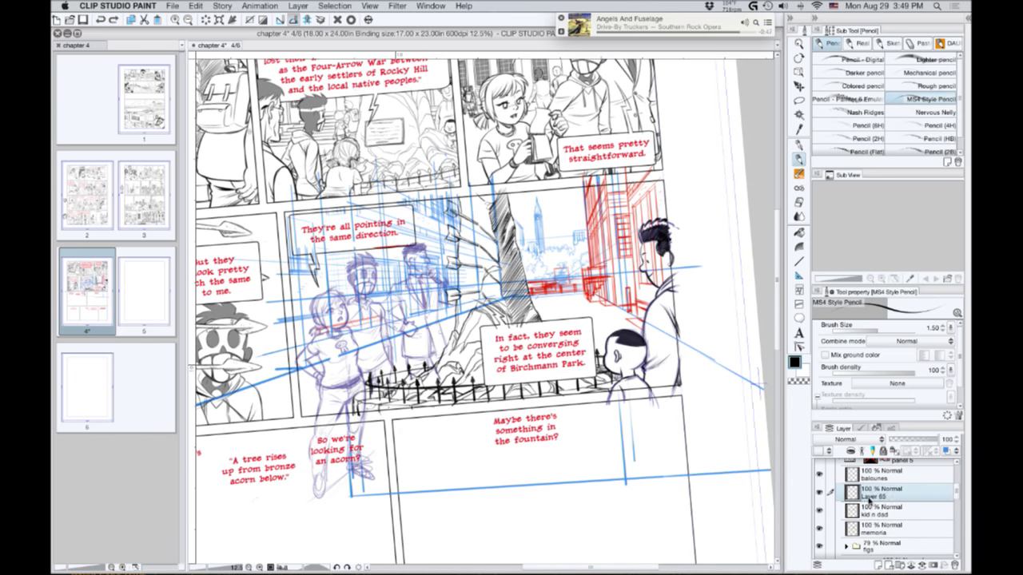
pyautogui.doubleClick(869, 499)
pyautogui.write('g')
pyautogui.press('Return')
# Pencil the girl's swept fringe and the long side lock framing her face over the purple sketch.
pyautogui.scroll(2, 305, 342)
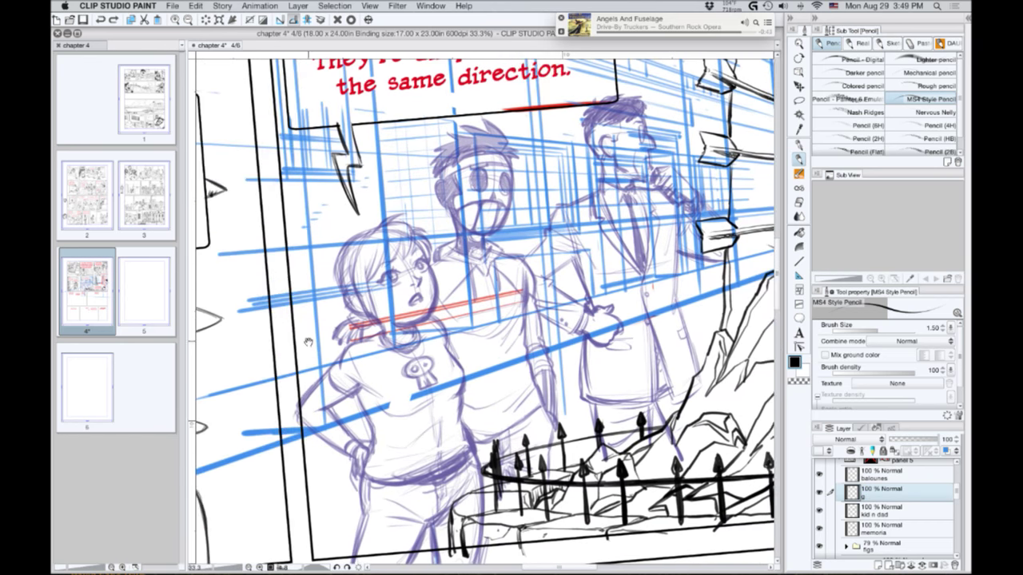
pyautogui.moveTo(249, 304); pyautogui.dragTo(336, 375)
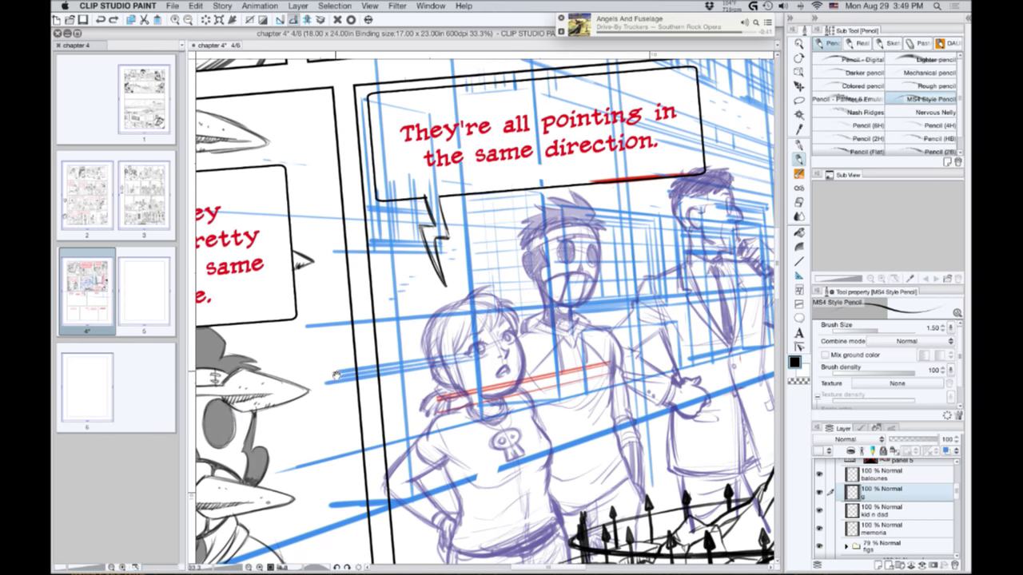
pyautogui.scroll(2, 331, 363)
pyautogui.scroll(1, 343, 403)
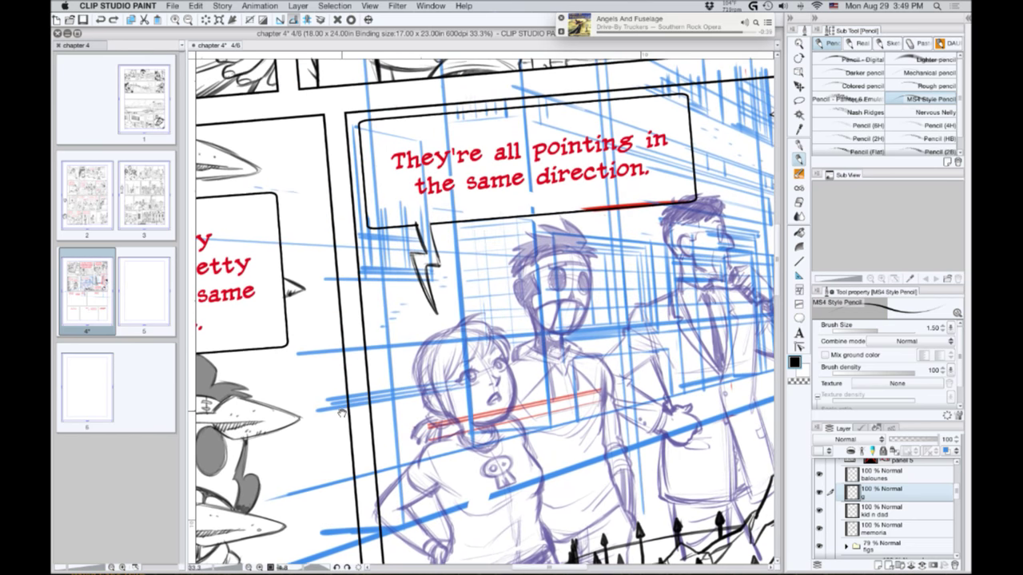
pyautogui.scroll(3, 341, 412)
pyautogui.hscroll(2, 342, 404)
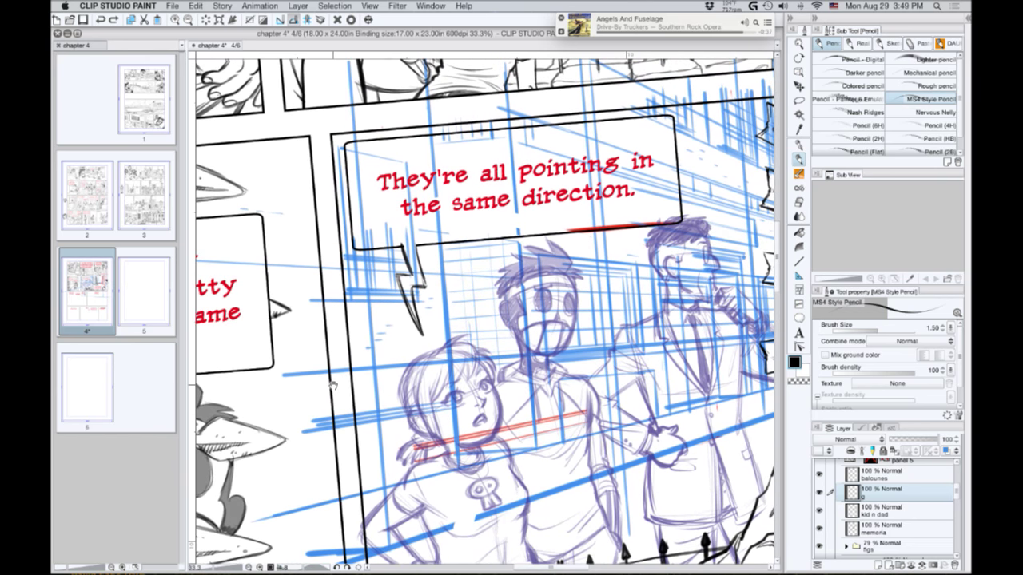
pyautogui.scroll(-2, 399, 341)
pyautogui.hscroll(-1, 400, 342)
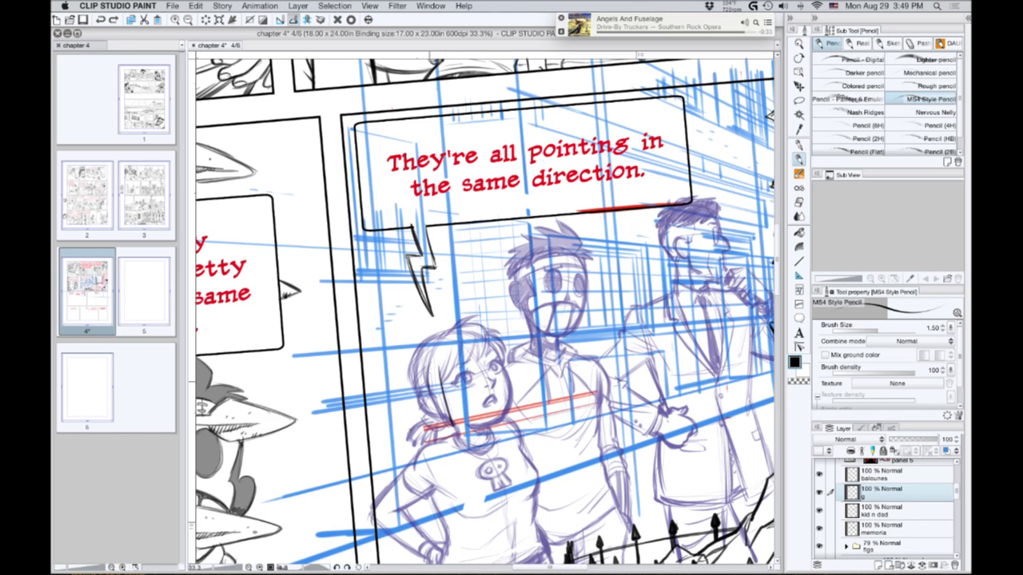
pyautogui.moveTo(437, 400); pyautogui.dragTo(454, 429)
pyautogui.moveTo(460, 346); pyautogui.dragTo(442, 378)
pyautogui.moveTo(478, 334); pyautogui.dragTo(476, 359)
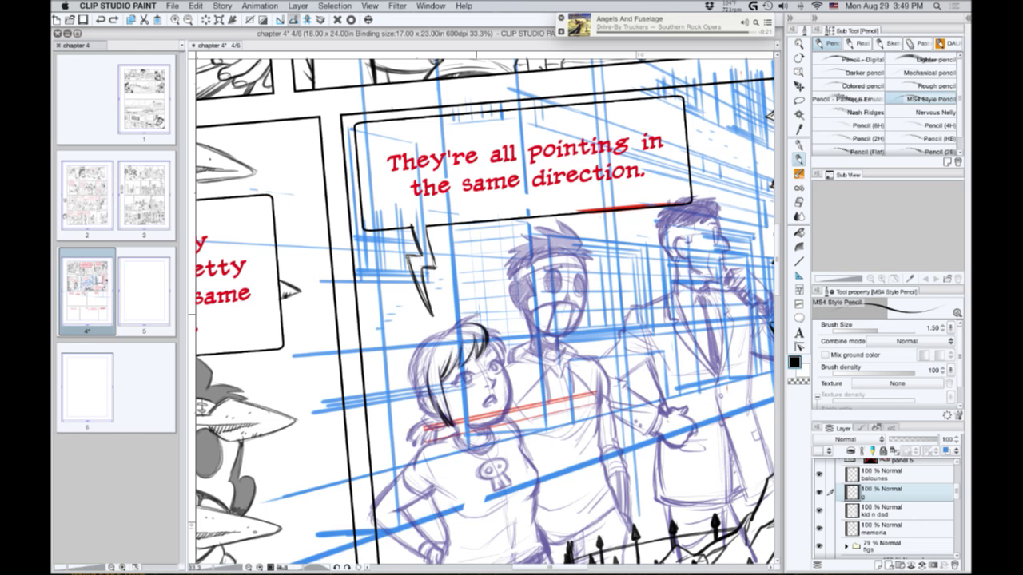
# Pencil the crown and back outline of the girl's hair and add the strands beside her face.
pyautogui.moveTo(479, 311); pyautogui.dragTo(423, 371)
pyautogui.moveTo(432, 350); pyautogui.dragTo(425, 393)
pyautogui.moveTo(486, 338); pyautogui.dragTo(502, 368)
pyautogui.moveTo(487, 331)
pyautogui.mouseDown()
pyautogui.moveTo(506, 344)
pyautogui.moveTo(506, 364)
pyautogui.mouseUp()
pyautogui.moveTo(500, 343); pyautogui.dragTo(507, 365)
pyautogui.moveTo(445, 334)
pyautogui.mouseDown()
pyautogui.moveTo(417, 353)
pyautogui.moveTo(410, 380)
pyautogui.moveTo(435, 413)
pyautogui.moveTo(421, 415)
pyautogui.moveTo(434, 416)
pyautogui.mouseUp()
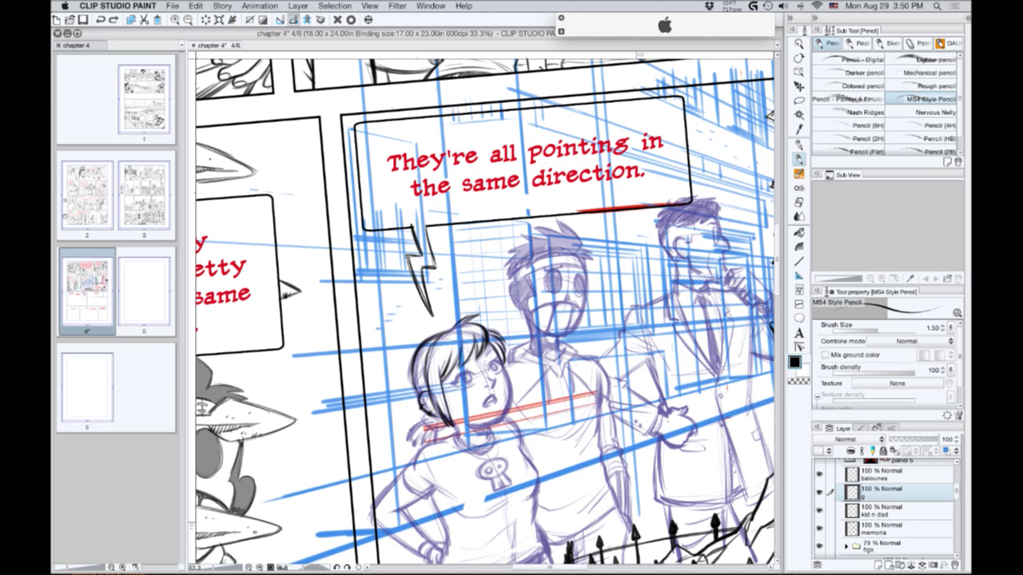
# Switch from the drawing to another open application.
pyautogui.press('super+Tab')
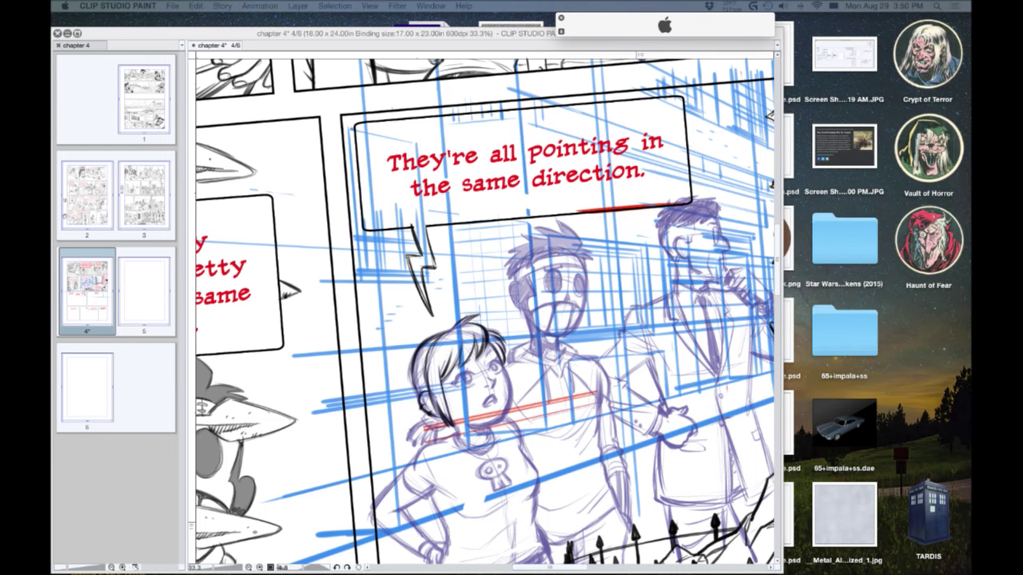